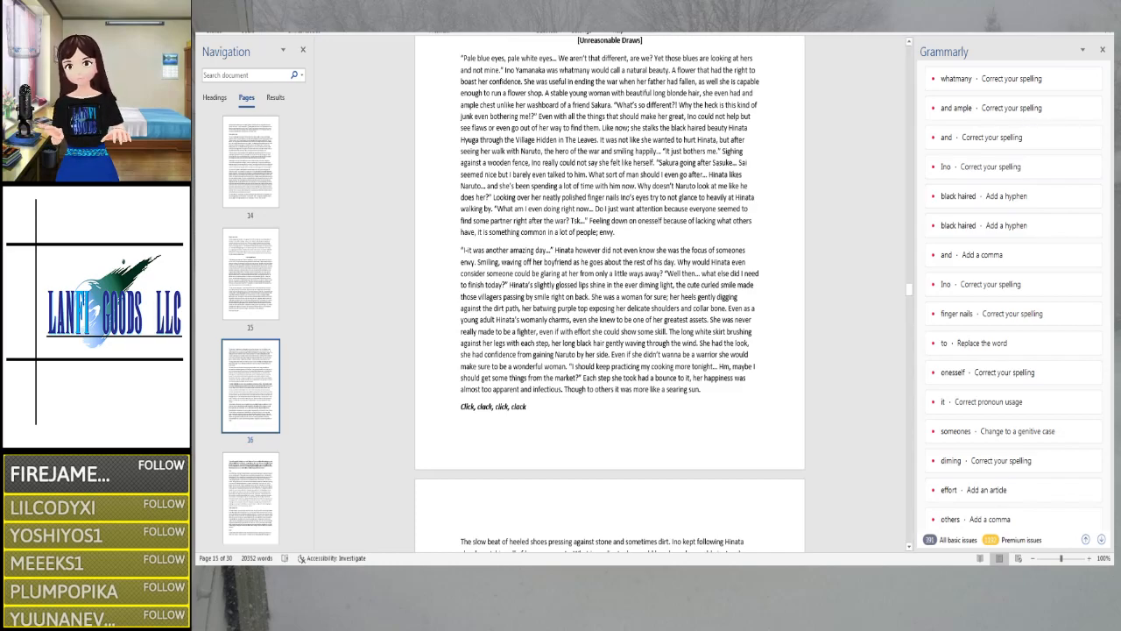
Accept Grammarly's correction of "whatmany" to "what many" in the opening paragraph
{"action": "left_click", "coordinate": [1005, 89]}
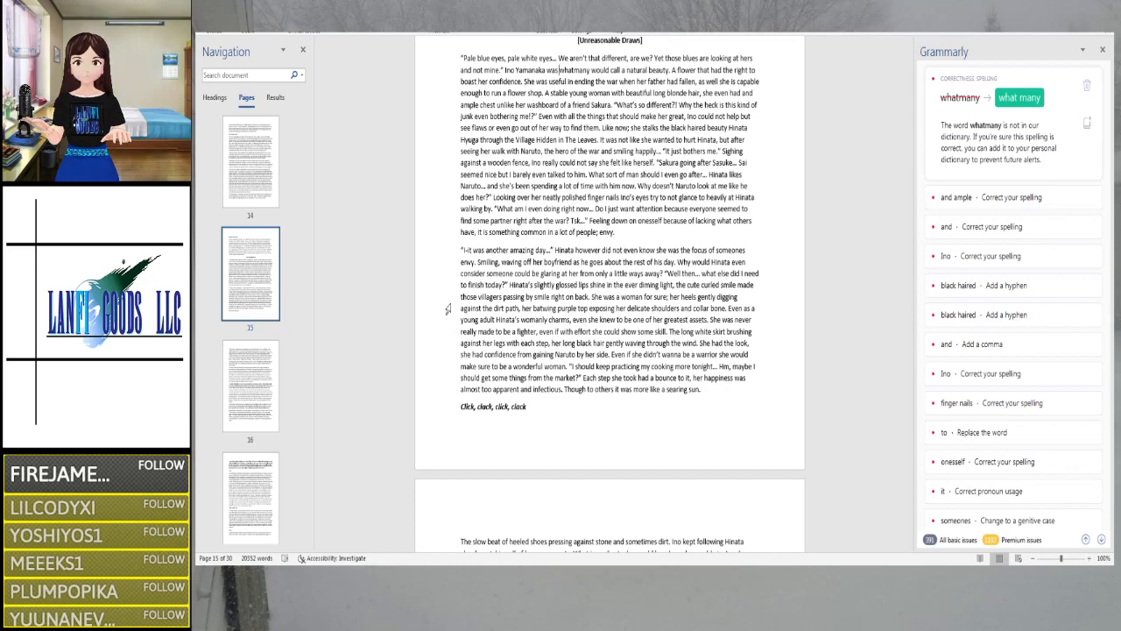
{"action": "left_click", "coordinate": [1023, 99]}
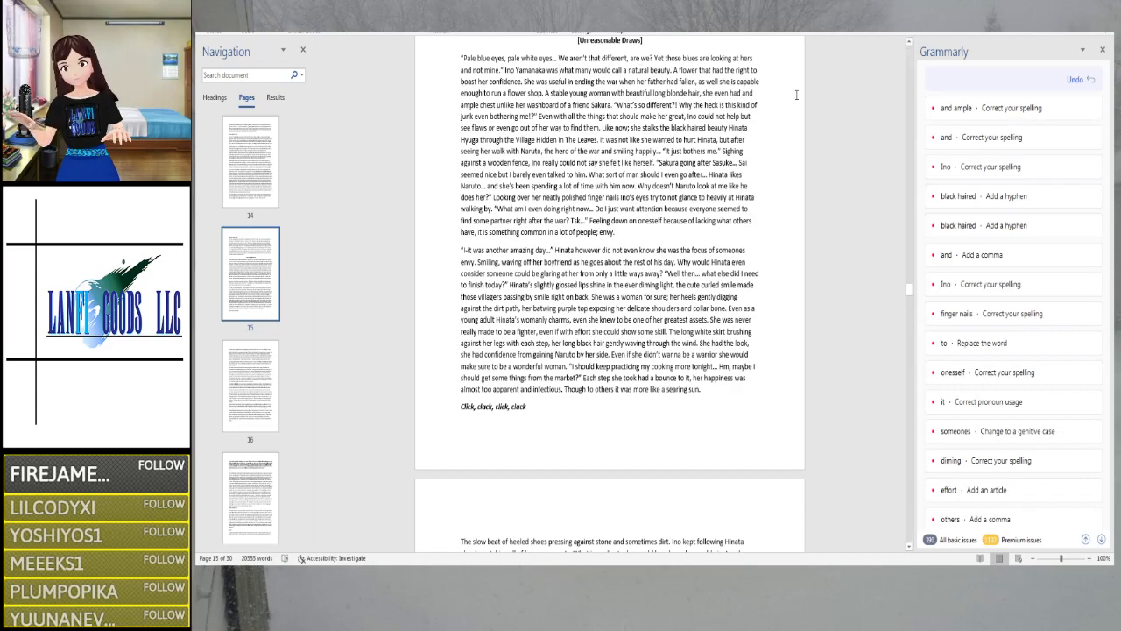
Replace "as" after "when her father had fallen," with "in times of peace now she keeps her worth by"
{"action": "left_click", "coordinate": [734, 81]}
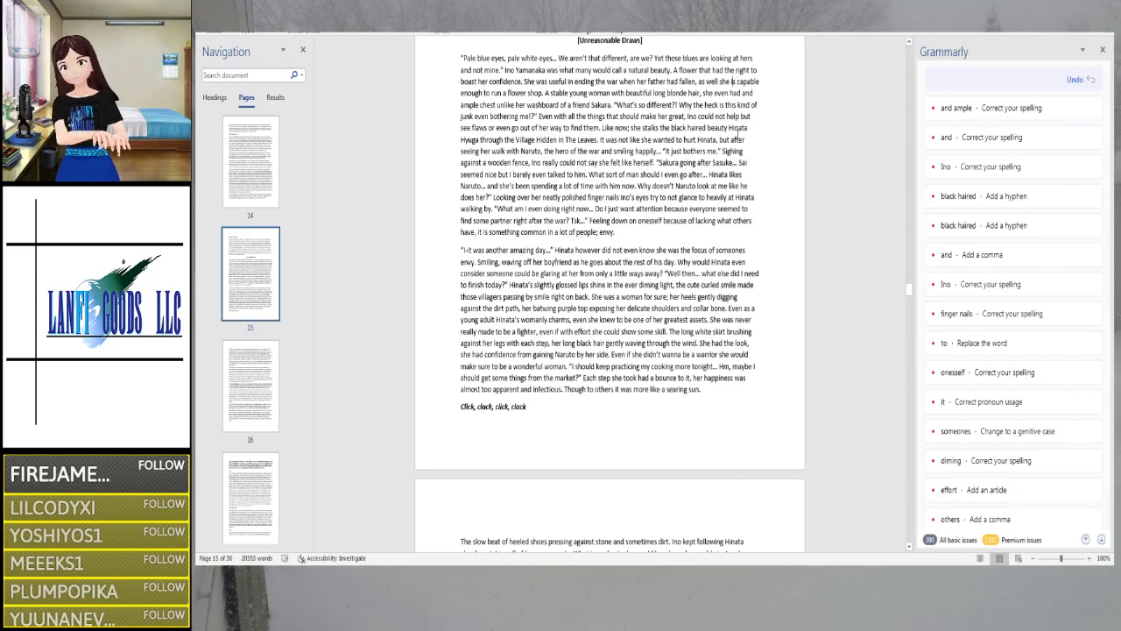
{"action": "key", "text": "Right"}
{"action": "key", "text": "BackSpace"}
{"action": "key", "text": "BackSpace"}
{"action": "type", "text": "in t"}
{"action": "type", "text": "imes of peace"}
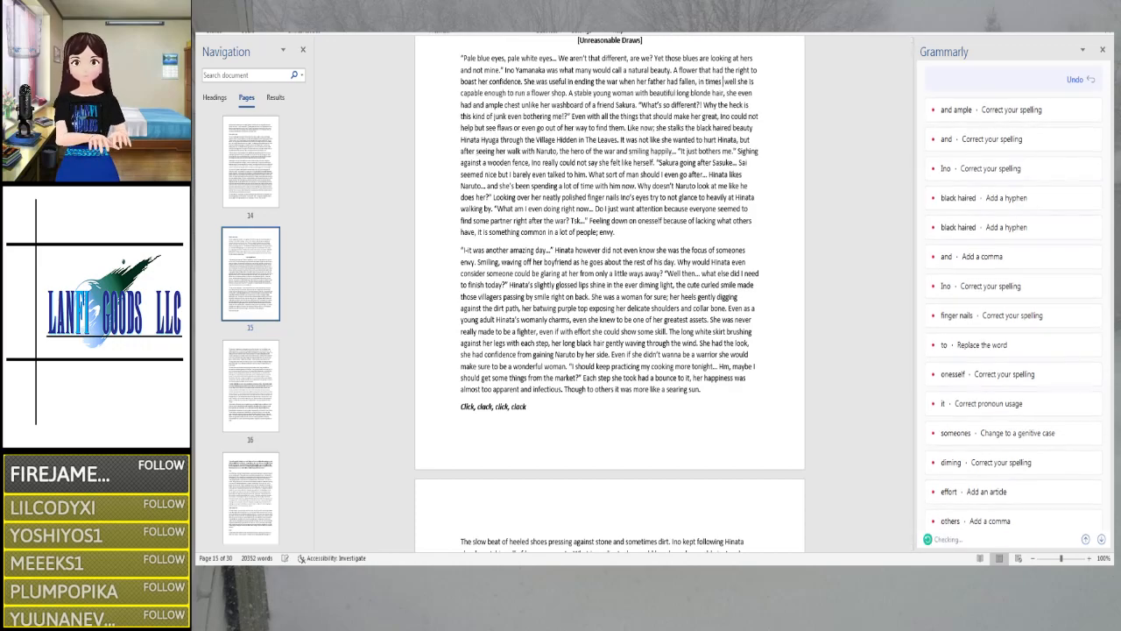
{"action": "type", "text": " now she keeps he"}
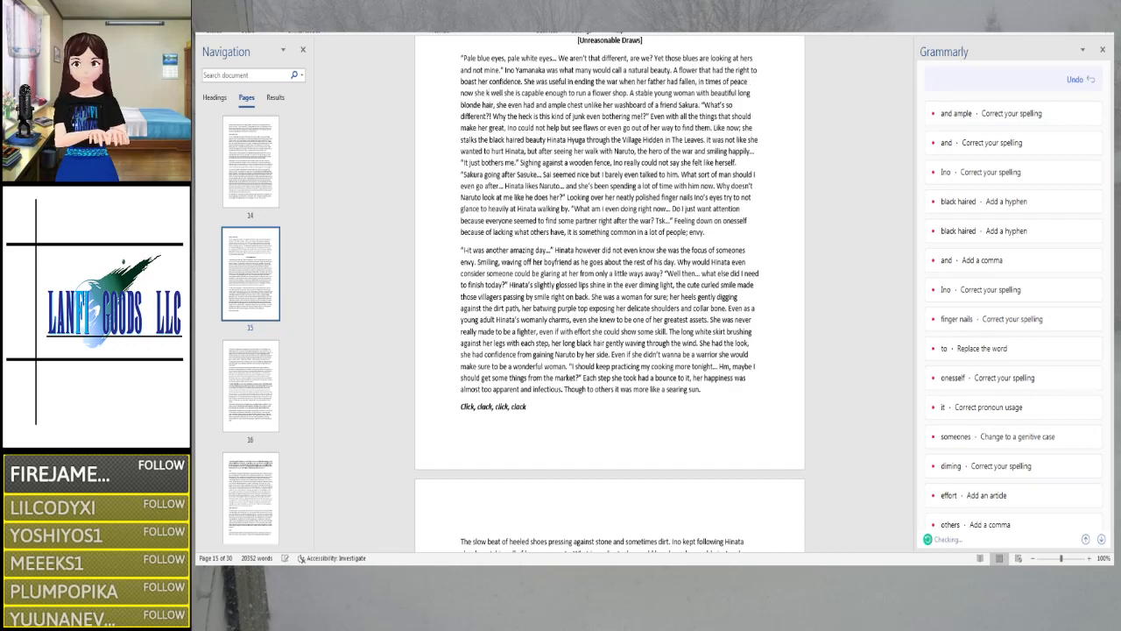
{"action": "type", "text": "r worth by"}
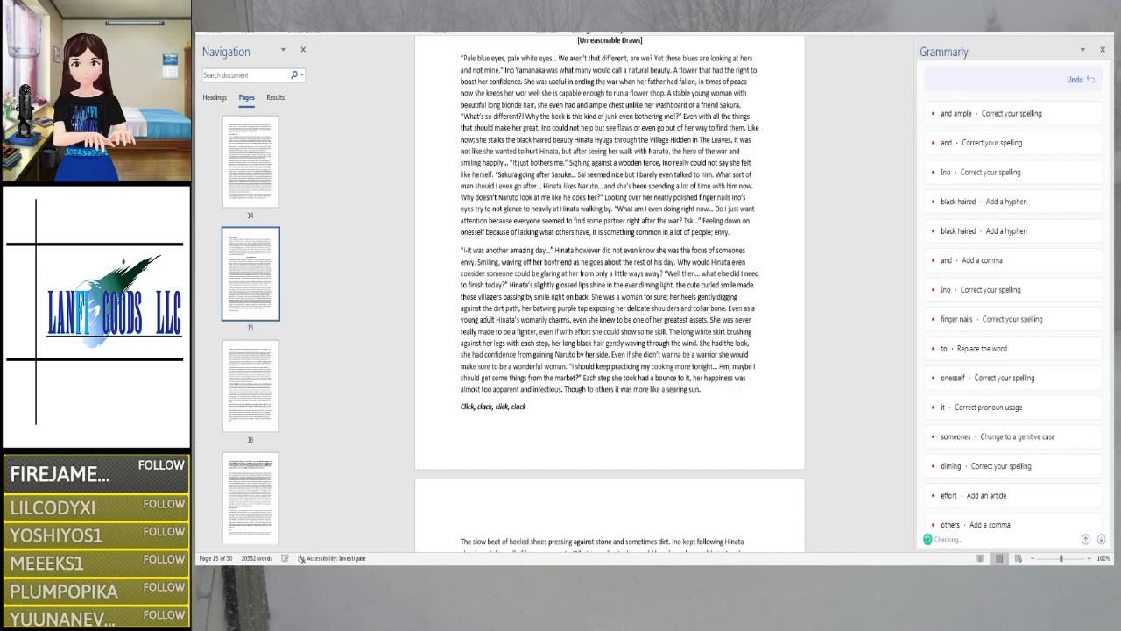
Replace the leftover words "well she is capable enough to run" with "running" before "a flower shop"
{"action": "key", "text": "ctrl+Delete"}
{"action": "key", "text": "ctrl+Delete"}
{"action": "key", "text": "ctrl+Delete"}
{"action": "key", "text": "ctrl+Delete"}
{"action": "key", "text": "ctrl+Delete"}
{"action": "key", "text": "ctrl+Delete"}
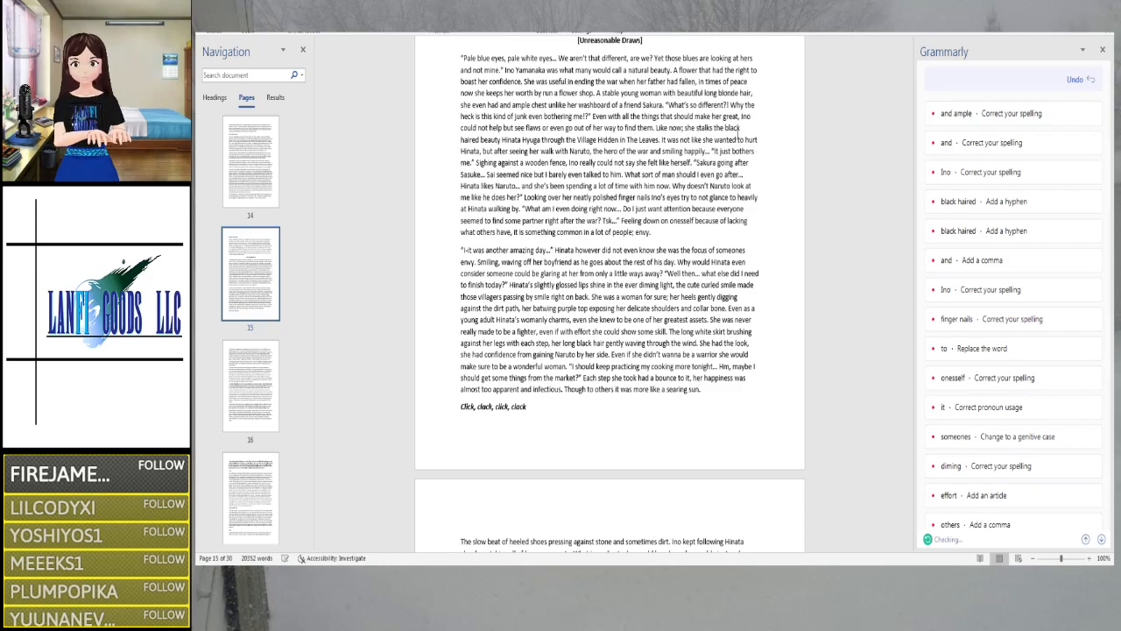
{"action": "type", "text": "ninging"}
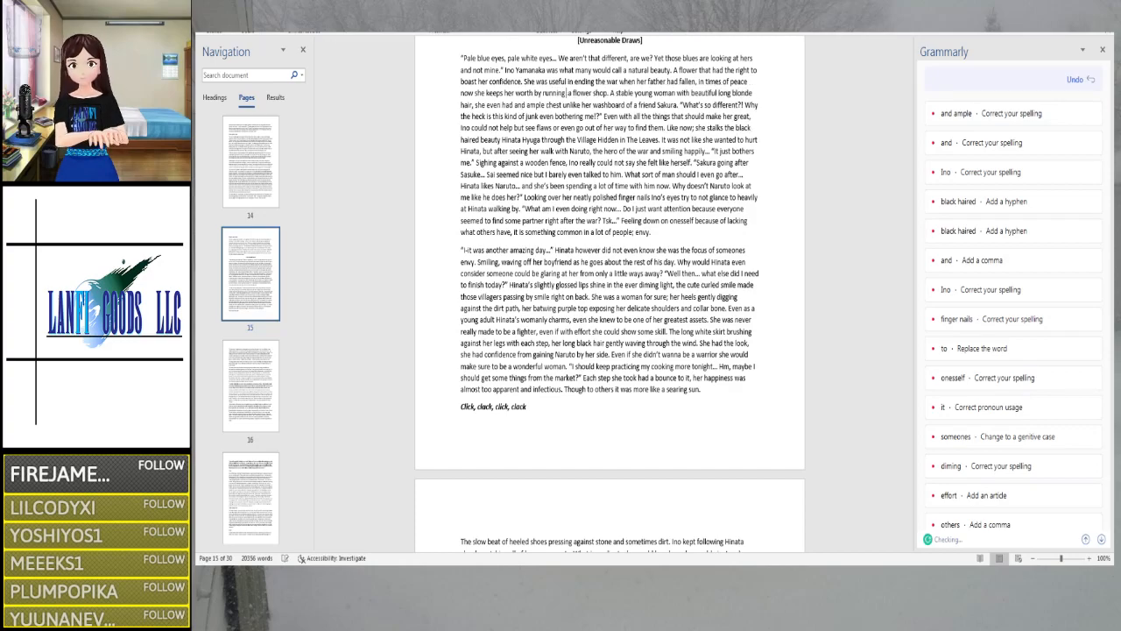
{"action": "type", "text": "her"}
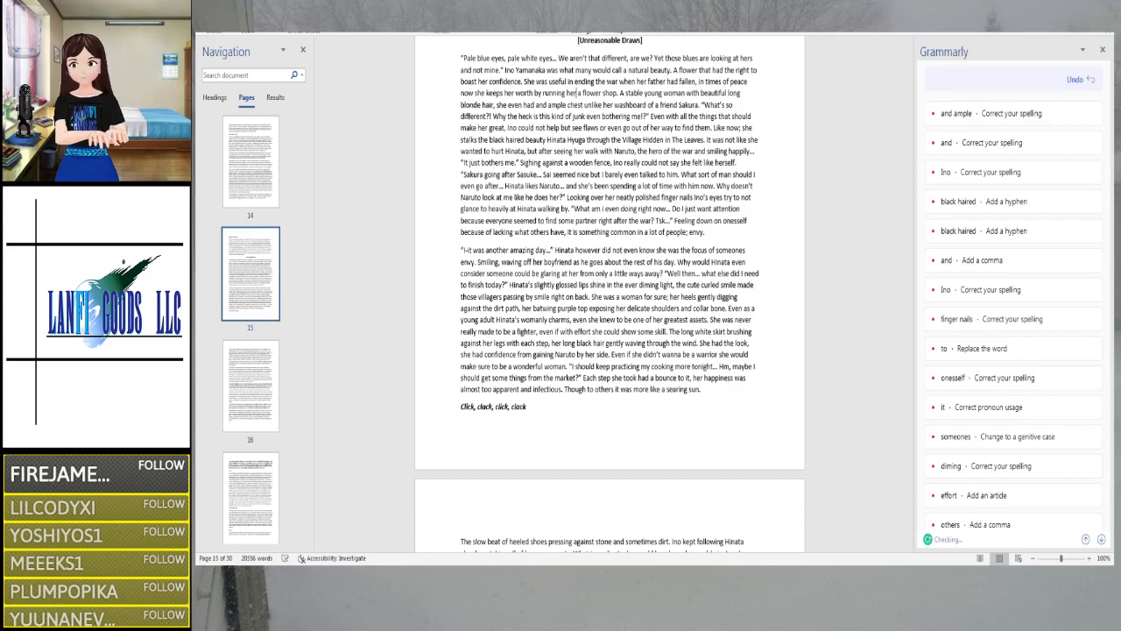
{"action": "key", "text": "BackSpace"}
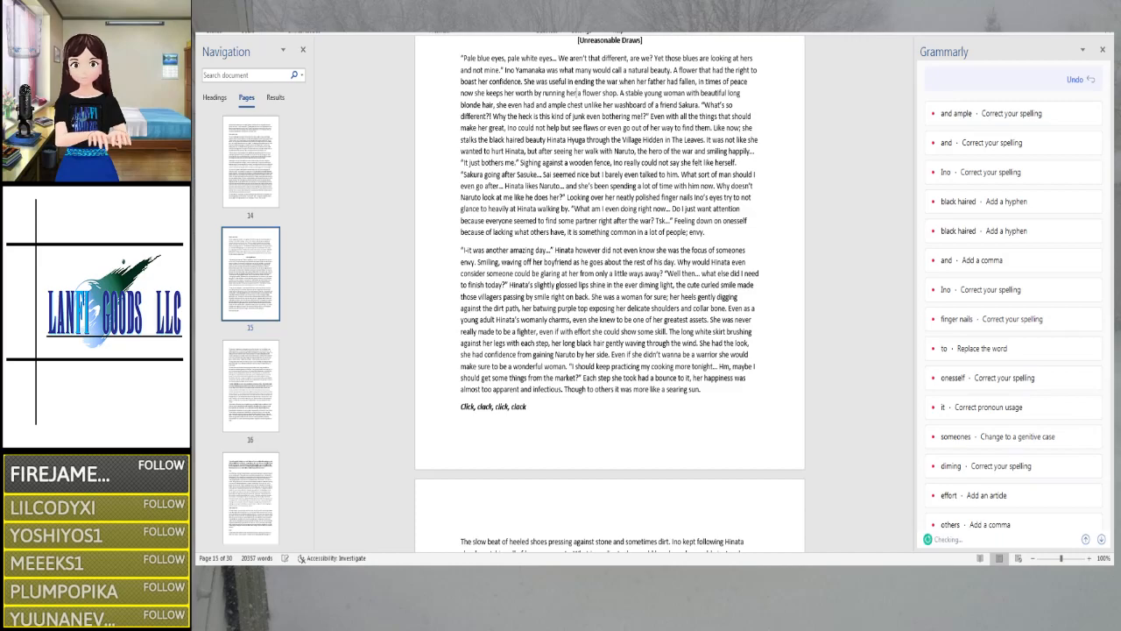
{"action": "key", "text": "BackSpace"}
{"action": "key", "text": "BackSpace"}
{"action": "key", "text": "BackSpace"}
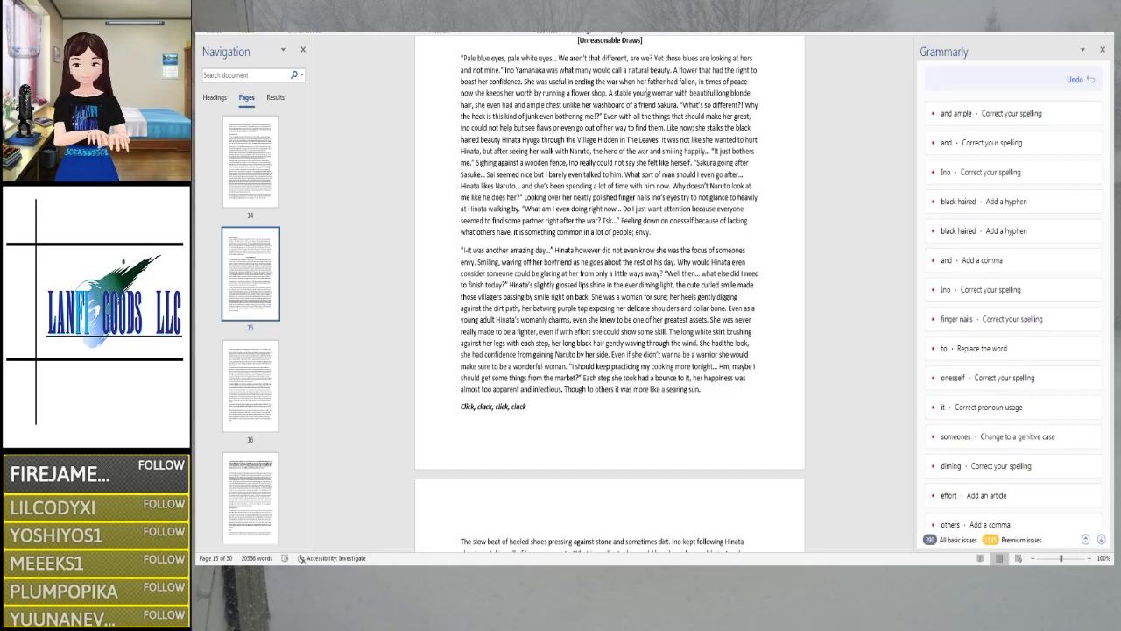
Correct "and" to "an" in "she even had and ample chest" using the Grammarly suggestion
{"action": "key", "text": "Right"}
{"action": "key", "text": "Right"}
{"action": "key", "text": "Right"}
{"action": "key", "text": "Right"}
{"action": "key", "text": "Right"}
{"action": "key", "text": "Right"}
{"action": "key", "text": "Right"}
{"action": "key", "text": "Right"}
{"action": "key", "text": "Right"}
{"action": "key", "text": "Right"}
{"action": "key", "text": "Right"}
{"action": "key", "text": "Right"}
{"action": "key", "text": "Right"}
{"action": "key", "text": "Right"}
{"action": "key", "text": "Right"}
{"action": "key", "text": "Right"}
{"action": "key", "text": "Right"}
{"action": "key", "text": "Right"}
{"action": "key", "text": "Right"}
{"action": "key", "text": "Right"}
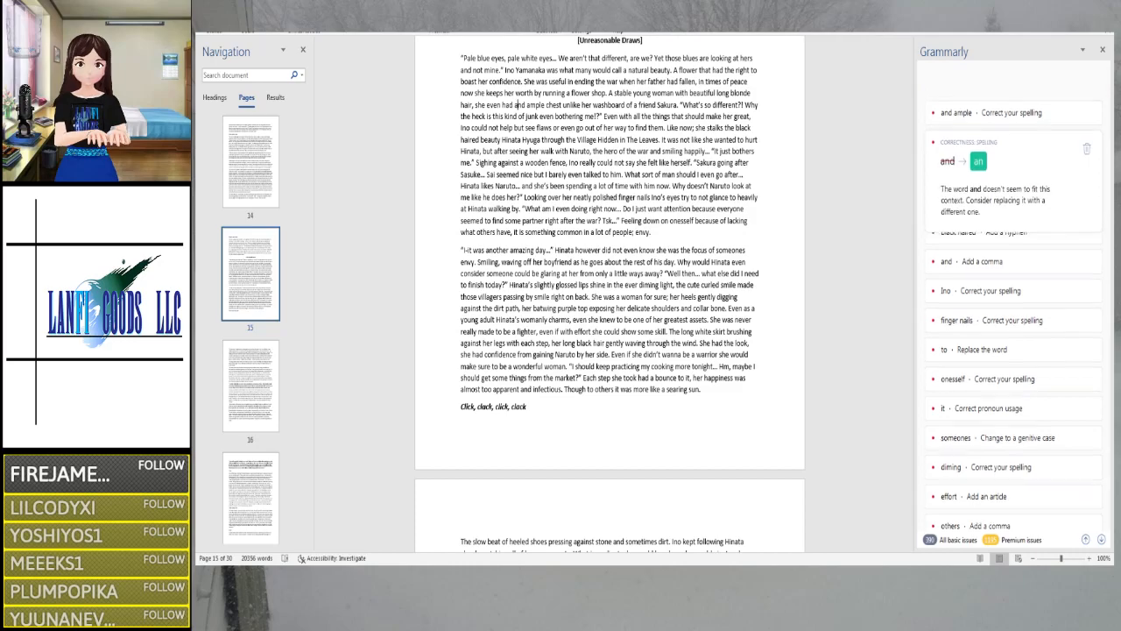
{"action": "key", "text": "Right"}
{"action": "key", "text": "Right"}
{"action": "key", "text": "Right"}
{"action": "key", "text": "Right"}
{"action": "key", "text": "Right"}
{"action": "key", "text": "Right"}
{"action": "key", "text": "Right"}
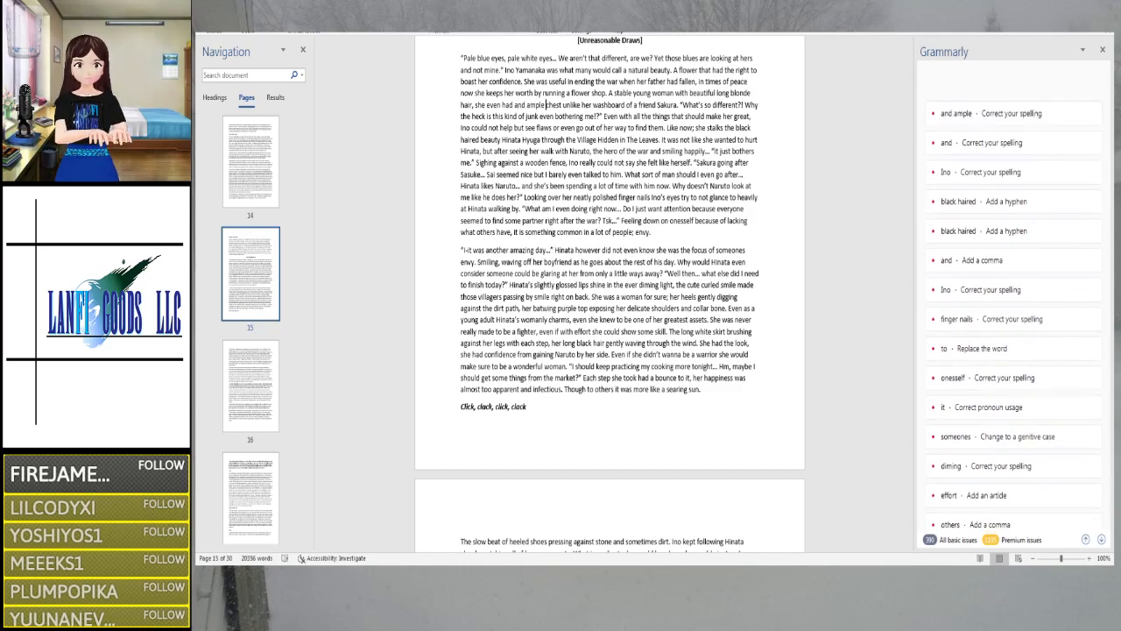
{"action": "key", "text": "Left"}
{"action": "key", "text": "Left"}
{"action": "key", "text": "Left"}
{"action": "key", "text": "Left"}
{"action": "key", "text": "Left"}
{"action": "key", "text": "Left"}
{"action": "key", "text": "Left"}
{"action": "key", "text": "Left"}
{"action": "key", "text": "Left"}
{"action": "key", "text": "Left"}
{"action": "key", "text": "Left"}
{"action": "key", "text": "Left"}
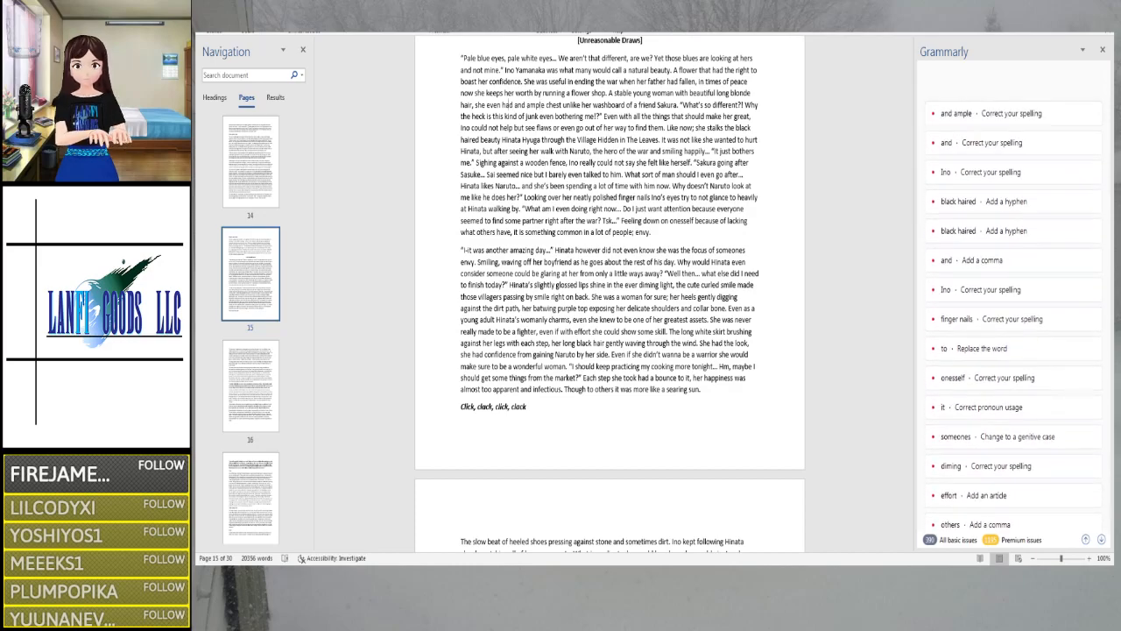
{"action": "key", "text": "Right"}
{"action": "key", "text": "Right"}
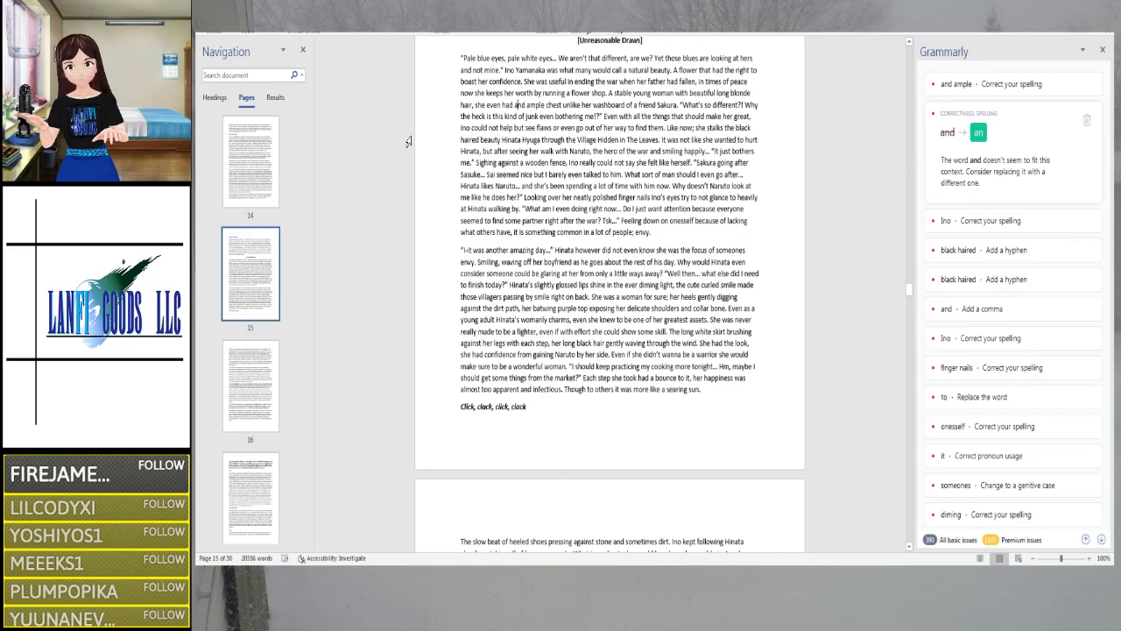
{"action": "left_click", "coordinate": [978, 133]}
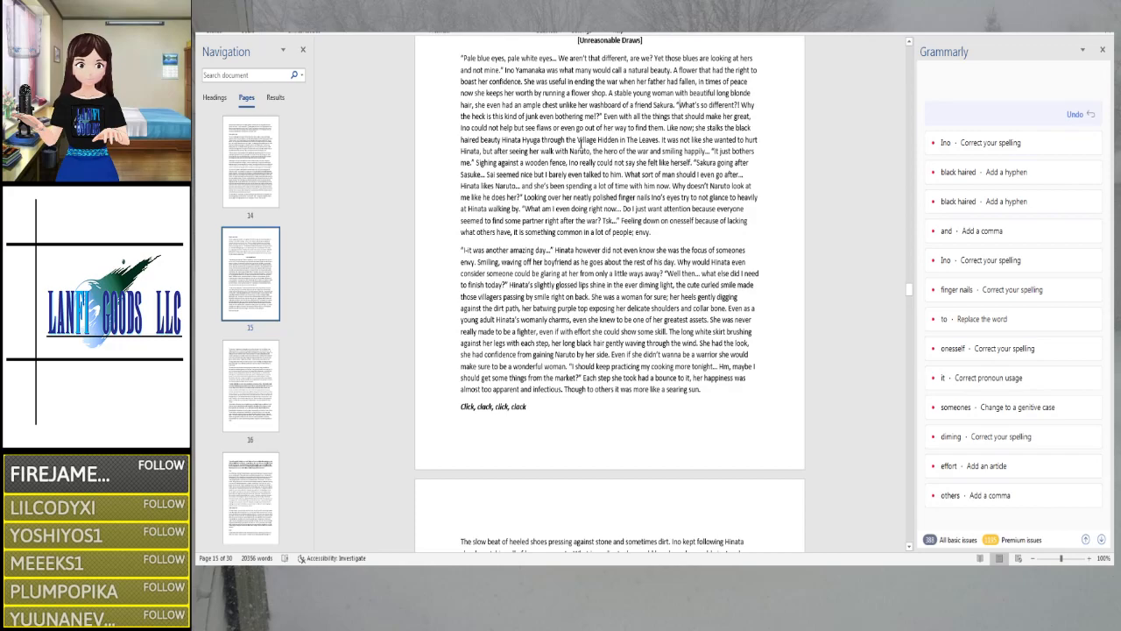
Hyphenate "black-haired" before "beauty" with the Grammarly suggestion and dismiss the spelling suggestion for "Ino" in "Ino could not help"
{"action": "left_click", "coordinate": [745, 128]}
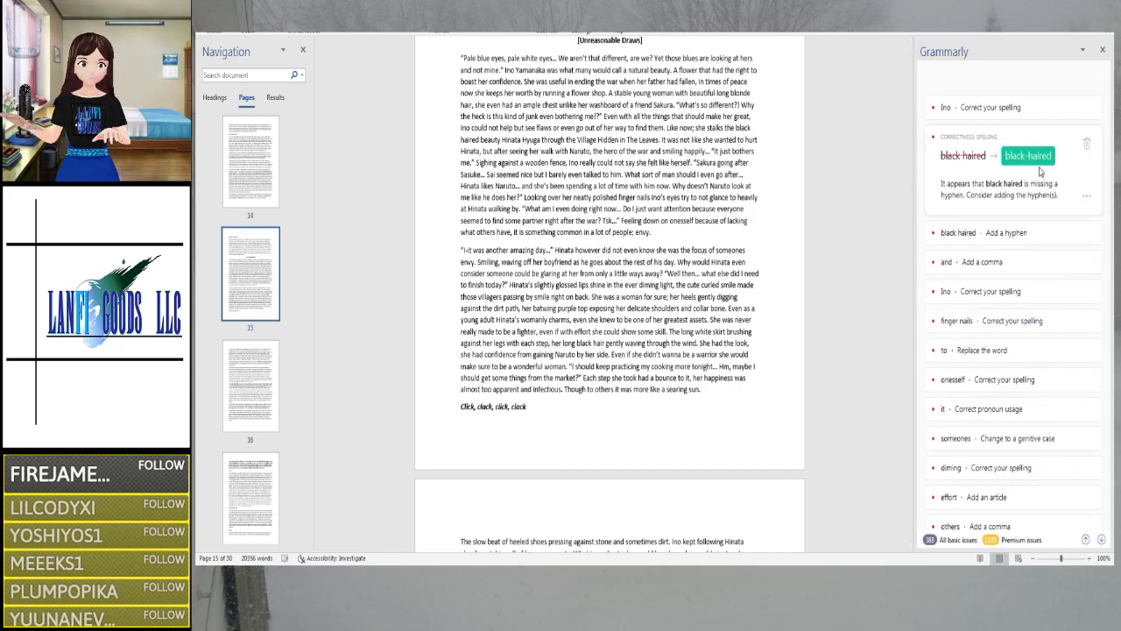
{"action": "left_click", "coordinate": [1028, 156]}
{"action": "left_click", "coordinate": [464, 130]}
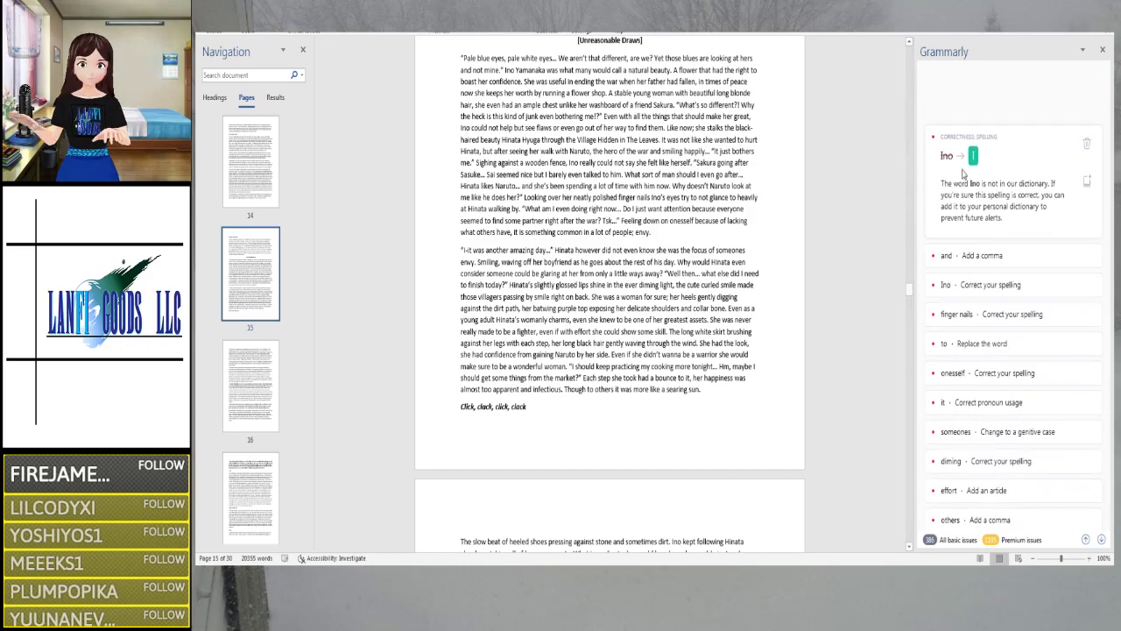
{"action": "left_click", "coordinate": [1085, 143]}
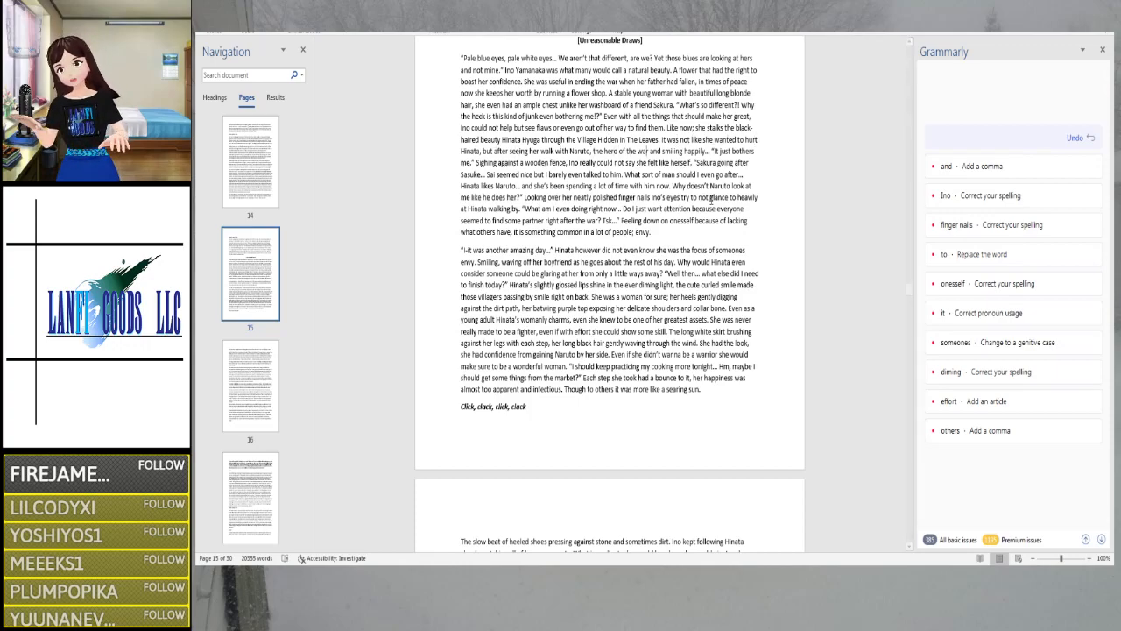
Add the suggested comma before "and smiling happily" and dismiss the spelling suggestion for "Ino" in "Ino really could not say"
{"action": "left_click", "coordinate": [955, 160]}
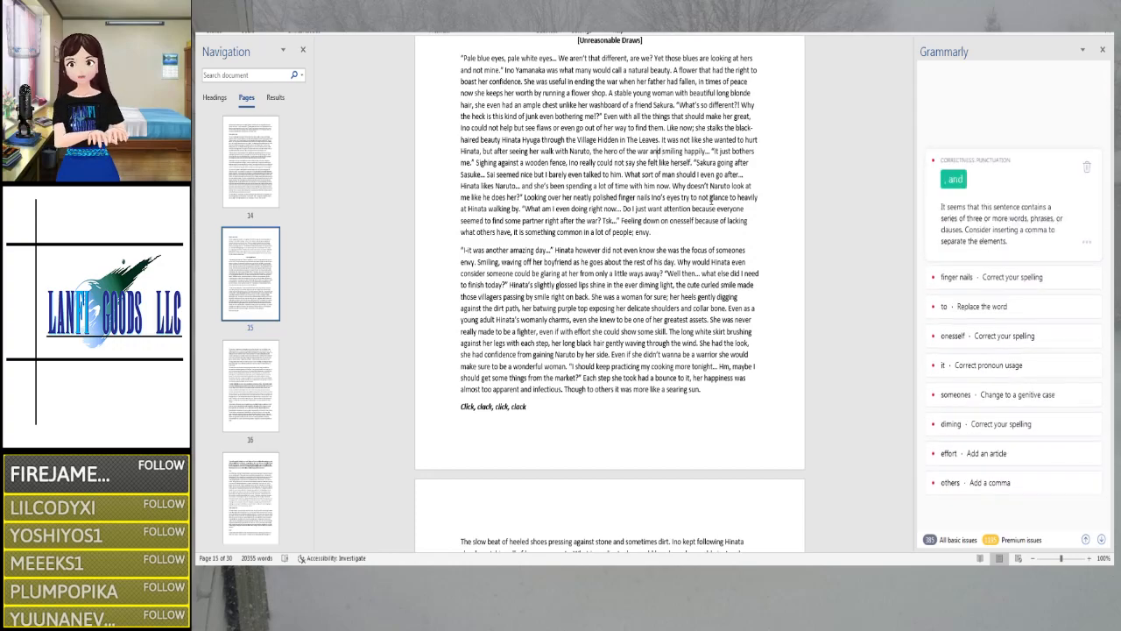
{"action": "left_click", "coordinate": [954, 180]}
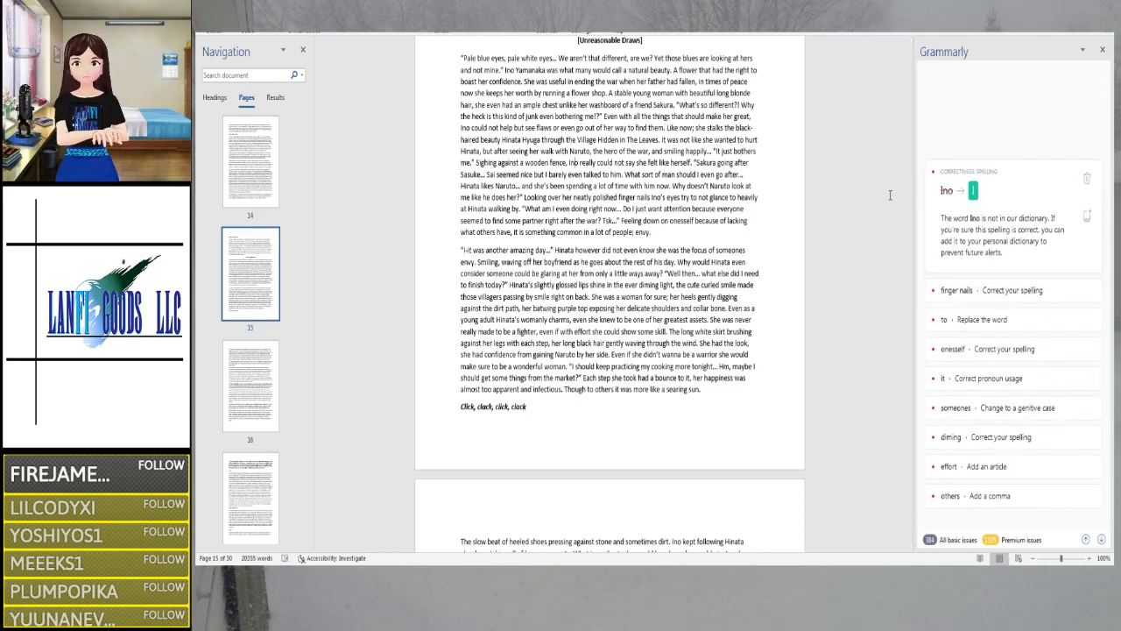
{"action": "left_click", "coordinate": [1085, 178]}
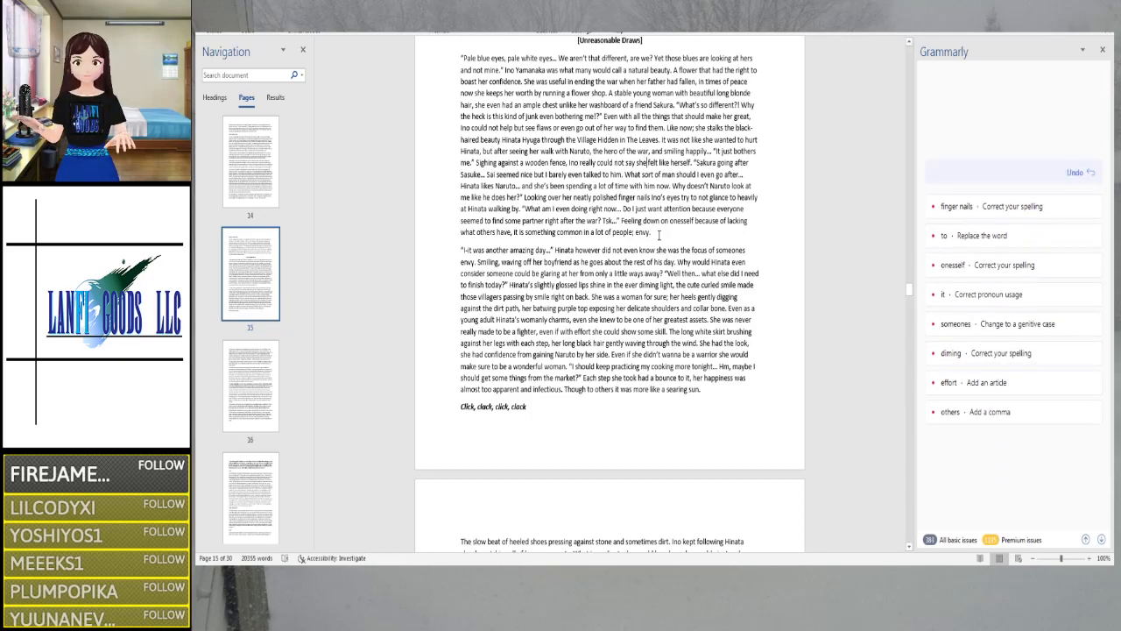
Proofread the passage from "felt like herself" through Ino's thoughts about Sakura, Sai and Naruto to "Looking over her neatly polished"
{"action": "key", "text": "Right"}
{"action": "key", "text": "Right"}
{"action": "key", "text": "Right"}
{"action": "key", "text": "Right"}
{"action": "key", "text": "Right"}
{"action": "key", "text": "Right"}
{"action": "key", "text": "Right"}
{"action": "key", "text": "Right"}
{"action": "key", "text": "Right"}
{"action": "key", "text": "Right"}
{"action": "key", "text": "Right"}
{"action": "key", "text": "Right"}
{"action": "key", "text": "Right"}
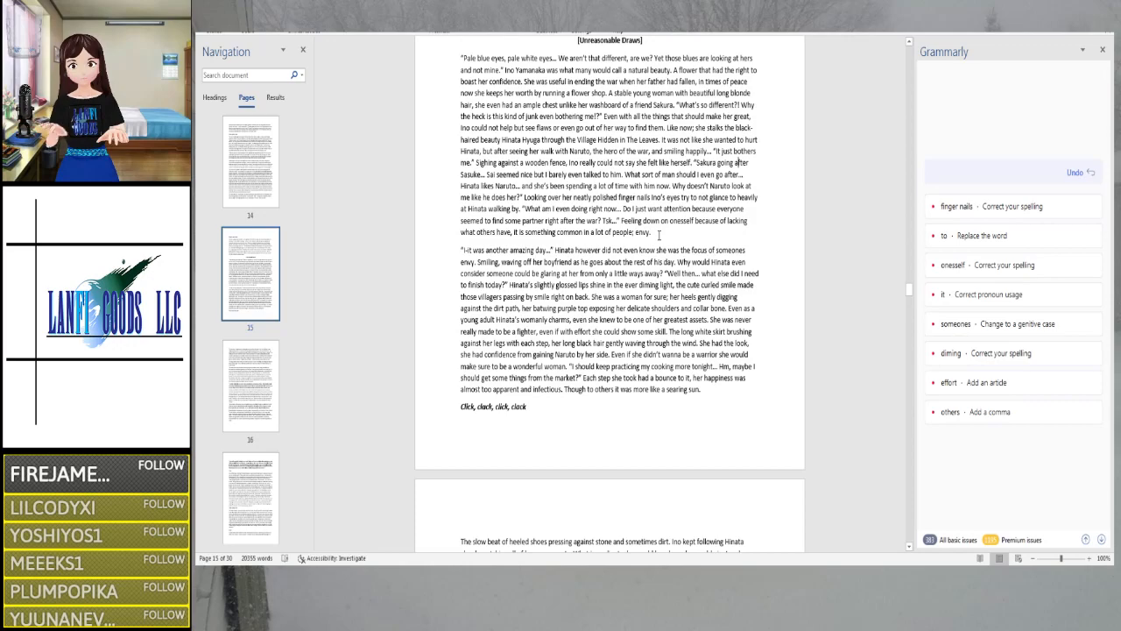
{"action": "key", "text": "Right"}
{"action": "key", "text": "Right"}
{"action": "key", "text": "Right"}
{"action": "key", "text": "Right"}
{"action": "key", "text": "Right"}
{"action": "key", "text": "Right"}
{"action": "key", "text": "Right"}
{"action": "key", "text": "Right"}
{"action": "key", "text": "Right"}
{"action": "key", "text": "Right"}
{"action": "key", "text": "Right"}
{"action": "key", "text": "Right"}
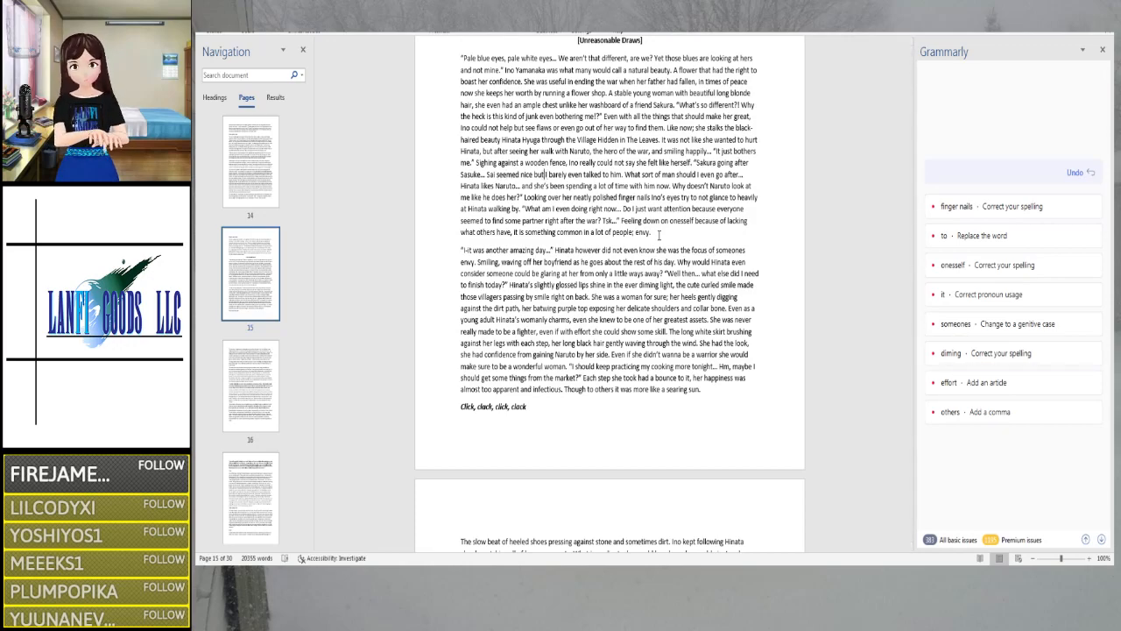
{"action": "key", "text": "Right"}
{"action": "key", "text": "Right"}
{"action": "key", "text": "Right"}
{"action": "key", "text": "Right"}
{"action": "key", "text": "Right"}
{"action": "key", "text": "Right"}
{"action": "key", "text": "Right"}
{"action": "key", "text": "Right"}
{"action": "key", "text": "Right"}
{"action": "key", "text": "Right"}
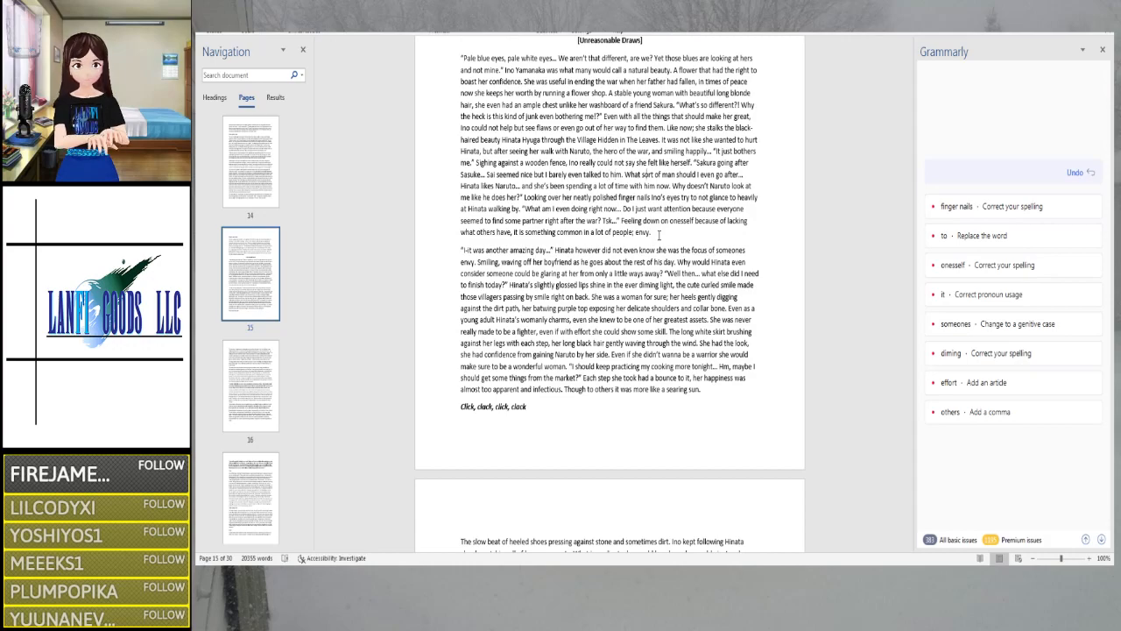
{"action": "key", "text": "Right"}
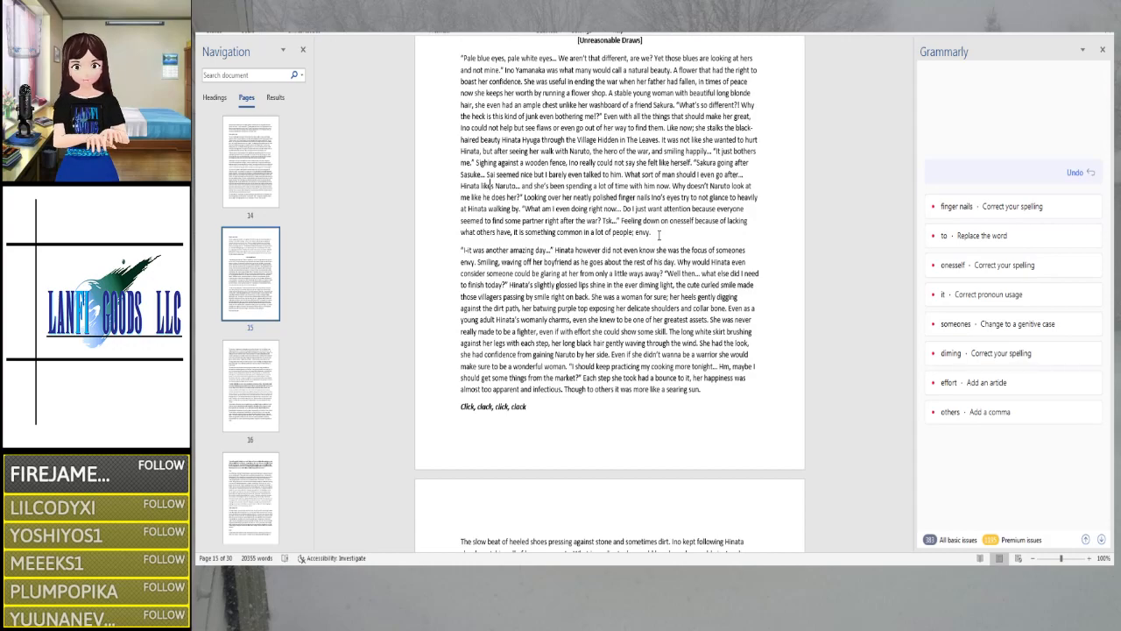
{"action": "key", "text": "Right"}
{"action": "key", "text": "Right"}
{"action": "key", "text": "Right"}
{"action": "key", "text": "Right"}
{"action": "key", "text": "Right"}
{"action": "key", "text": "Right"}
{"action": "key", "text": "Right"}
{"action": "key", "text": "Right"}
{"action": "key", "text": "Right"}
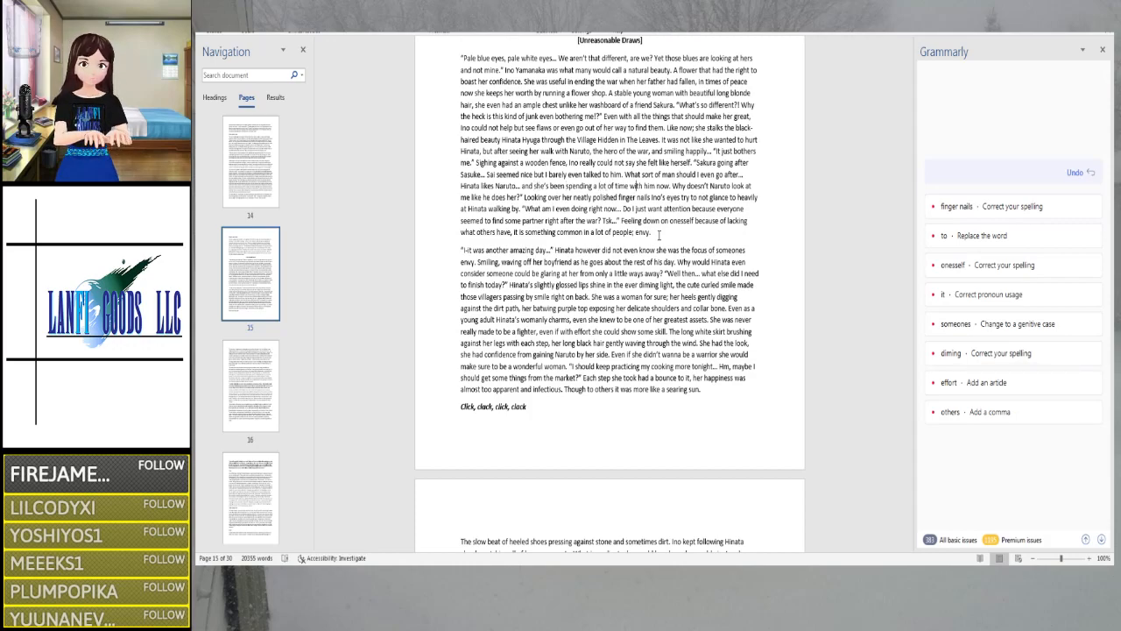
{"action": "key", "text": "Right"}
{"action": "key", "text": "Right"}
{"action": "key", "text": "Right"}
{"action": "key", "text": "Right"}
{"action": "key", "text": "Right"}
{"action": "key", "text": "Right"}
{"action": "key", "text": "Right"}
{"action": "key", "text": "Right"}
{"action": "key", "text": "Right"}
{"action": "key", "text": "Right"}
{"action": "key", "text": "Right"}
{"action": "key", "text": "Right"}
{"action": "key", "text": "Right"}
{"action": "key", "text": "Right"}
{"action": "key", "text": "Right"}
{"action": "key", "text": "Right"}
{"action": "key", "text": "Right"}
{"action": "key", "text": "Right"}
{"action": "key", "text": "Right"}
{"action": "key", "text": "Right"}
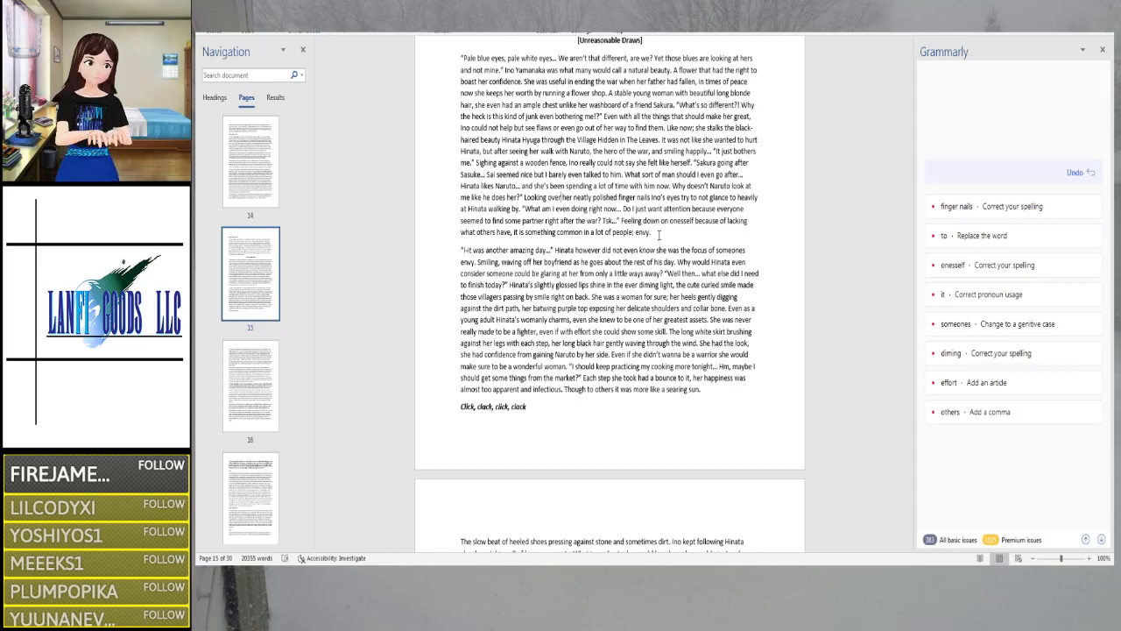
{"action": "key", "text": "Left"}
{"action": "key", "text": "Left"}
{"action": "key", "text": "Left"}
{"action": "key", "text": "Left"}
{"action": "key", "text": "Left"}
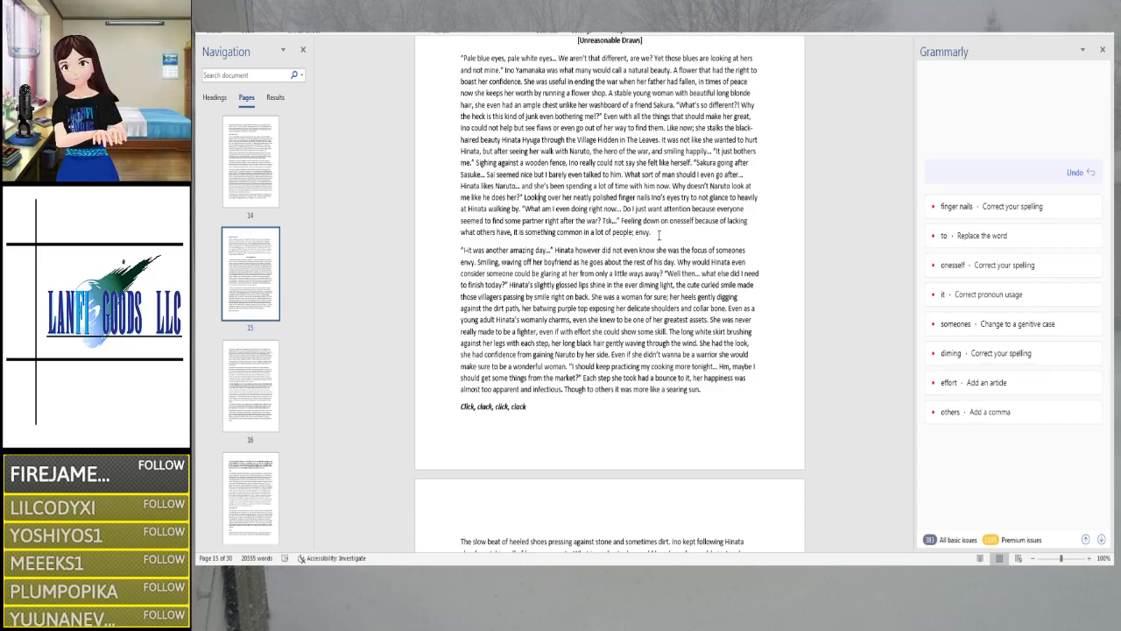
Correct "finger nails" to "fingernails" in "her neatly polished finger nails" using the Grammarly suggestion
{"action": "key", "text": "Right"}
{"action": "key", "text": "Right"}
{"action": "key", "text": "Right"}
{"action": "key", "text": "Right"}
{"action": "key", "text": "Right"}
{"action": "key", "text": "Right"}
{"action": "key", "text": "Right"}
{"action": "key", "text": "Right"}
{"action": "key", "text": "Right"}
{"action": "key", "text": "Right"}
{"action": "key", "text": "Right"}
{"action": "key", "text": "Right"}
{"action": "key", "text": "Right"}
{"action": "key", "text": "Right"}
{"action": "key", "text": "Right"}
{"action": "key", "text": "Right"}
{"action": "key", "text": "Right"}
{"action": "key", "text": "Right"}
{"action": "key", "text": "Right"}
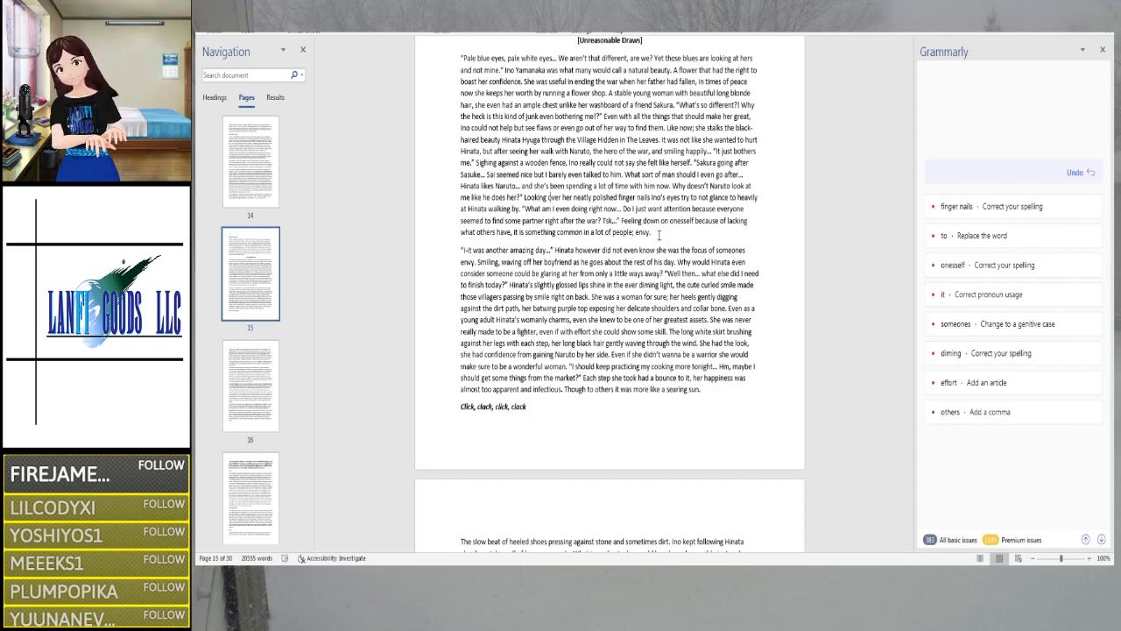
{"action": "key", "text": "Right"}
{"action": "key", "text": "Right"}
{"action": "key", "text": "Right"}
{"action": "key", "text": "Right"}
{"action": "key", "text": "Right"}
{"action": "key", "text": "Right"}
{"action": "key", "text": "Right"}
{"action": "key", "text": "Right"}
{"action": "key", "text": "Right"}
{"action": "key", "text": "Right"}
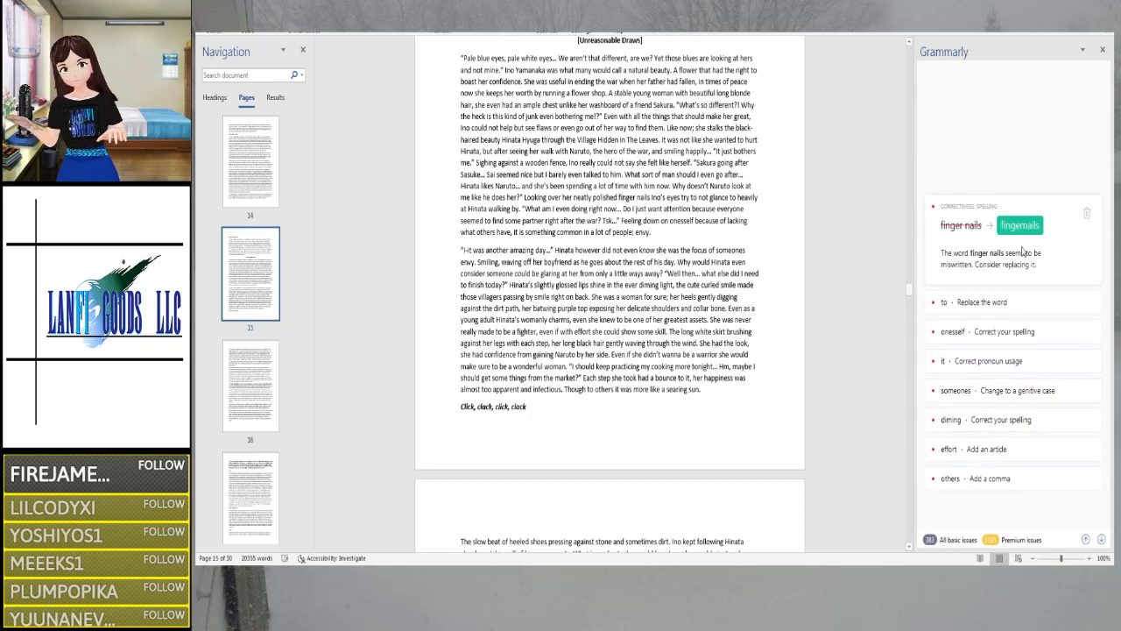
{"action": "left_click", "coordinate": [1021, 225]}
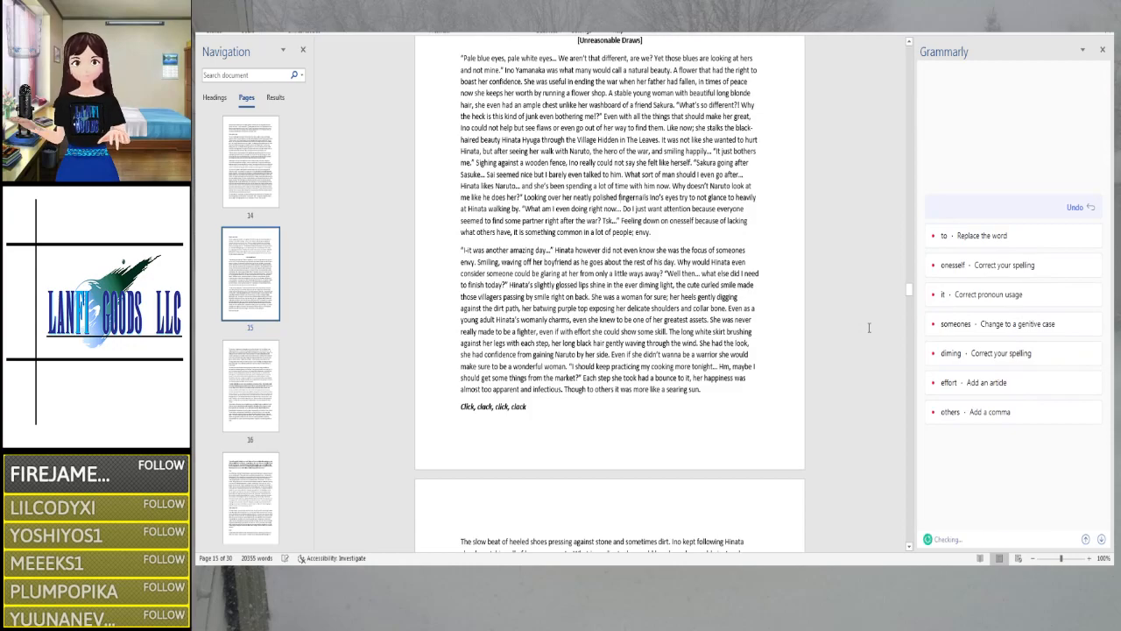
Replace "to" with "too" in "try to not glance to heavily at Hinata" using the Grammarly suggestion
{"action": "key", "text": "Right"}
{"action": "key", "text": "Right"}
{"action": "key", "text": "Right"}
{"action": "key", "text": "Right"}
{"action": "key", "text": "Right"}
{"action": "key", "text": "Right"}
{"action": "key", "text": "Right"}
{"action": "key", "text": "Right"}
{"action": "key", "text": "Right"}
{"action": "key", "text": "Right"}
{"action": "key", "text": "Right"}
{"action": "key", "text": "Right"}
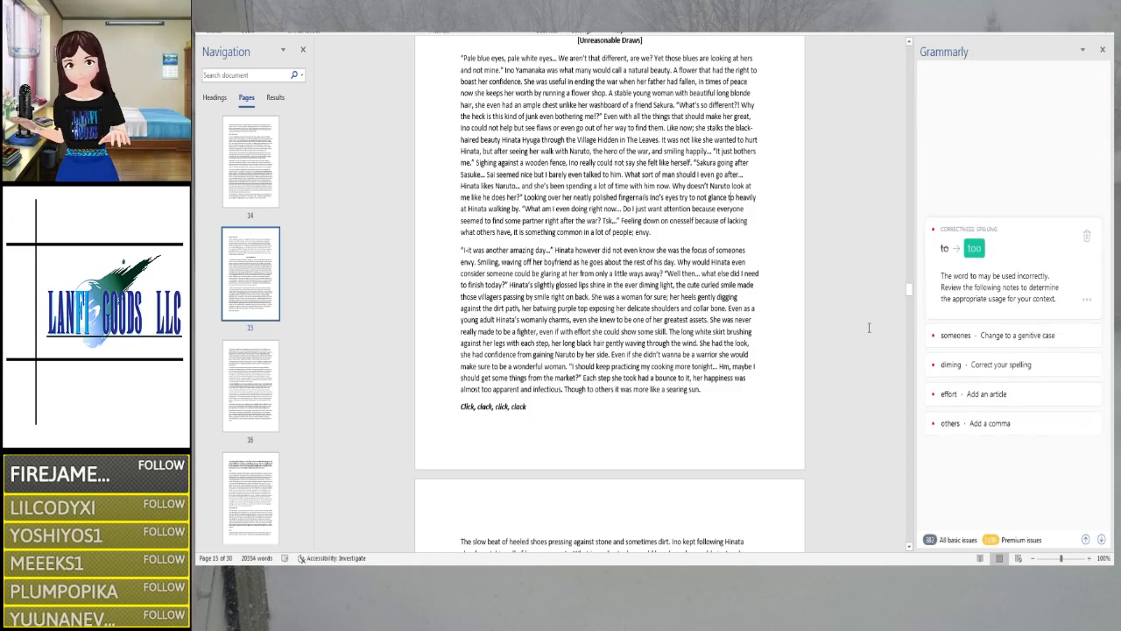
{"action": "key", "text": "Left"}
{"action": "key", "text": "Left"}
{"action": "key", "text": "Left"}
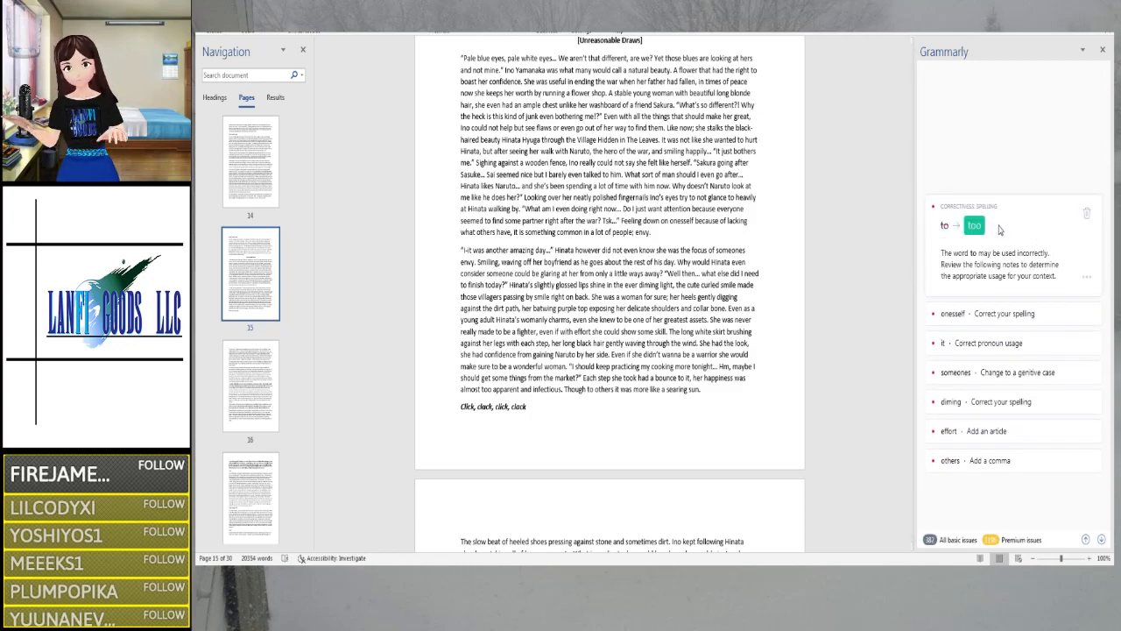
{"action": "left_click", "coordinate": [978, 226]}
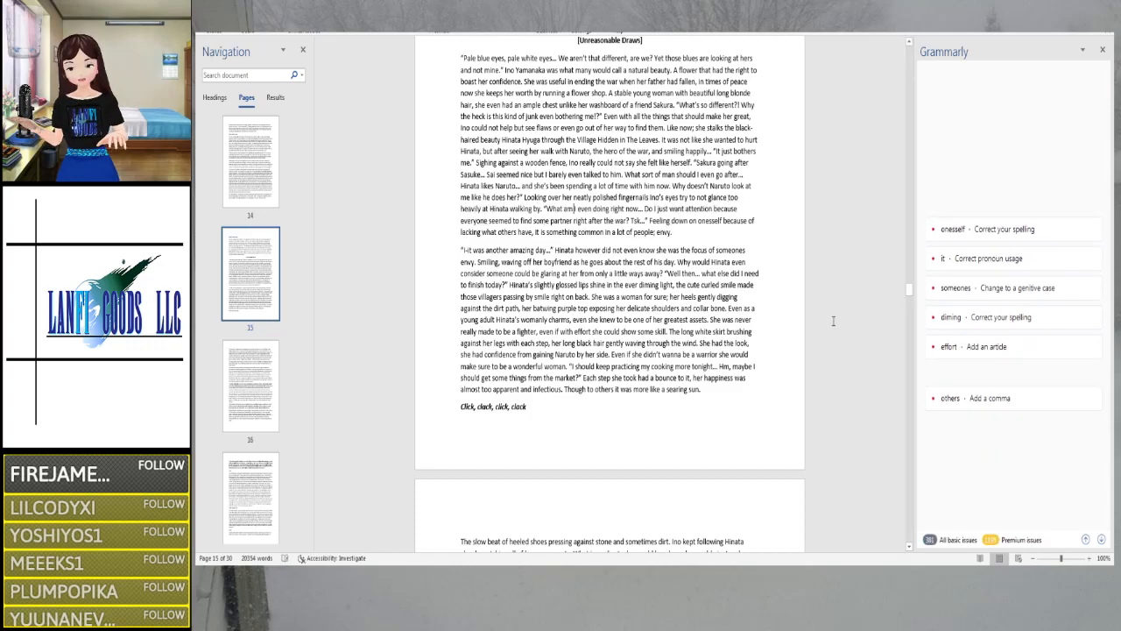
Apply the Grammarly suggestions correcting "onesself" to "oneself" after "Feeling down on" and removing "it" before "is something common"
{"action": "key", "text": "Right"}
{"action": "key", "text": "Right"}
{"action": "key", "text": "Right"}
{"action": "key", "text": "Right"}
{"action": "key", "text": "Right"}
{"action": "key", "text": "Right"}
{"action": "key", "text": "Right"}
{"action": "key", "text": "Right"}
{"action": "key", "text": "Right"}
{"action": "key", "text": "Right"}
{"action": "key", "text": "Right"}
{"action": "key", "text": "Right"}
{"action": "key", "text": "Right"}
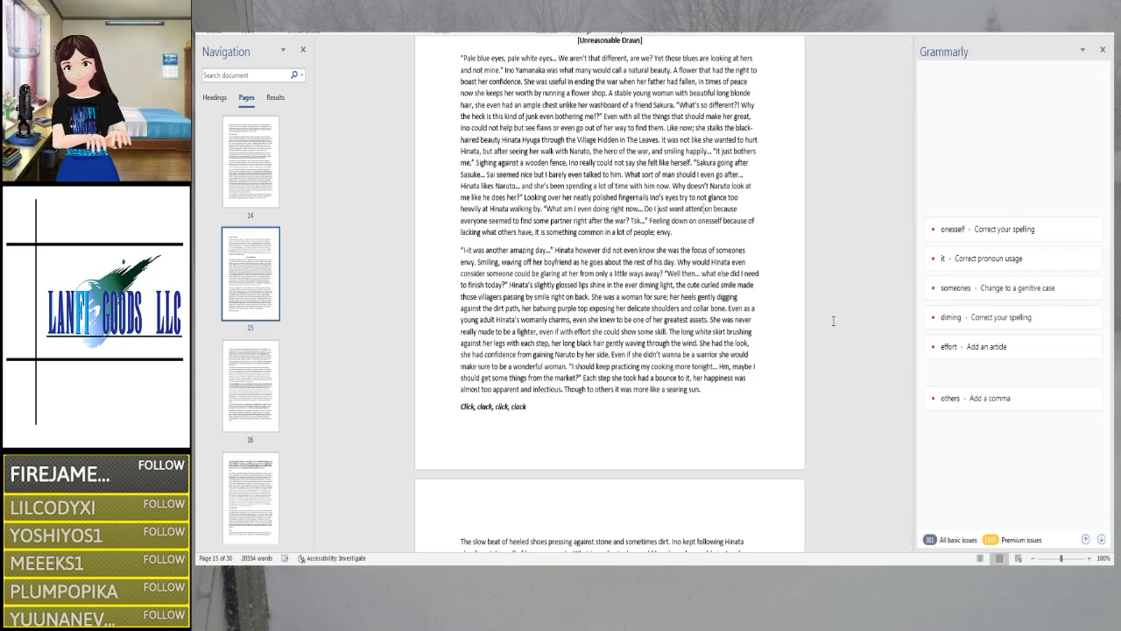
{"action": "key", "text": "Right"}
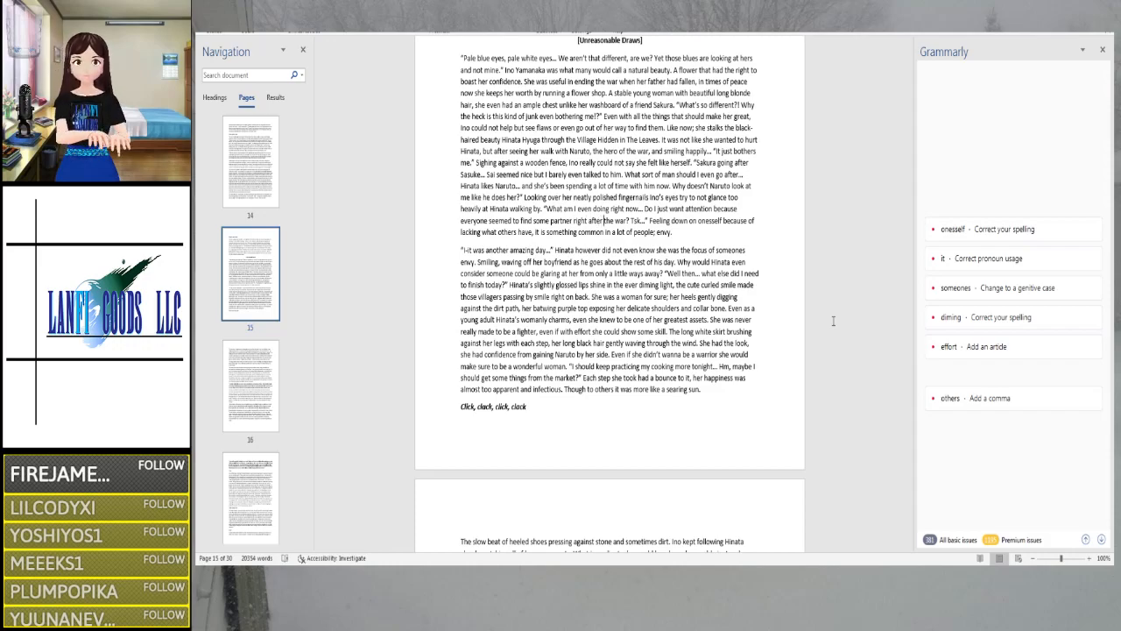
{"action": "key", "text": "Right"}
{"action": "key", "text": "Right"}
{"action": "key", "text": "Right"}
{"action": "key", "text": "Right"}
{"action": "key", "text": "Right"}
{"action": "key", "text": "Right"}
{"action": "key", "text": "Right"}
{"action": "key", "text": "Right"}
{"action": "key", "text": "Right"}
{"action": "key", "text": "Right"}
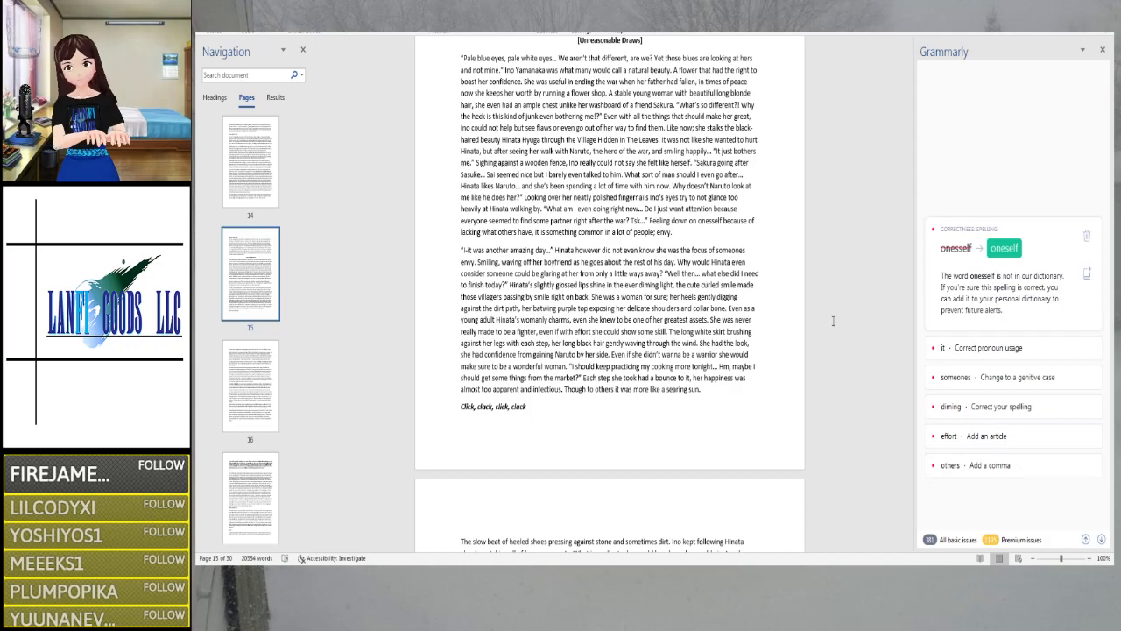
{"action": "left_click", "coordinate": [1016, 251]}
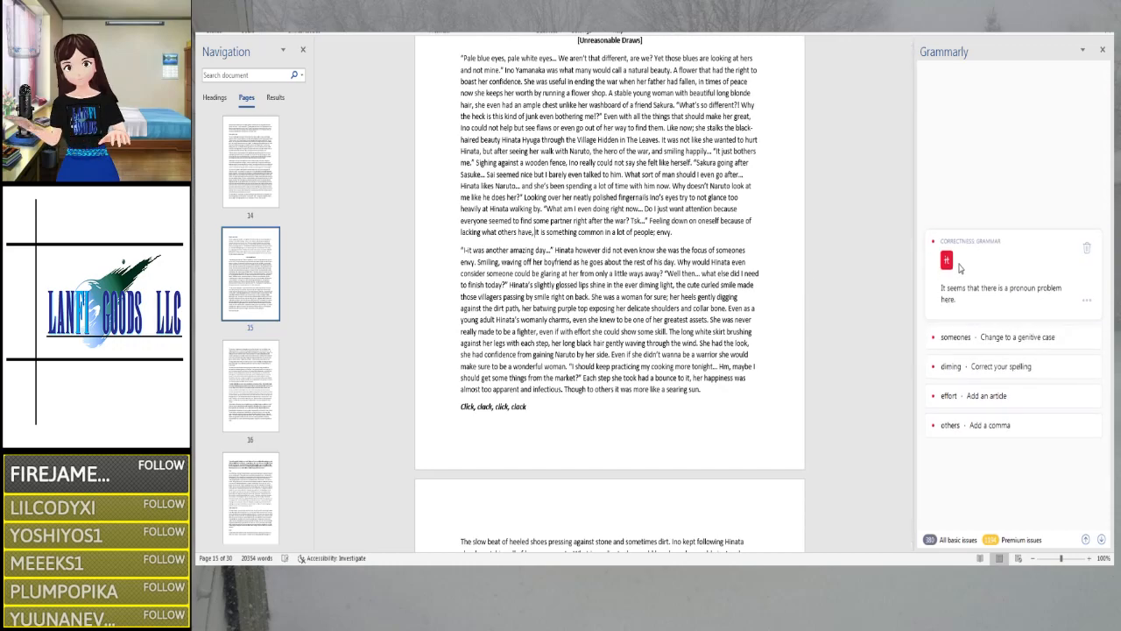
{"action": "left_click", "coordinate": [948, 261]}
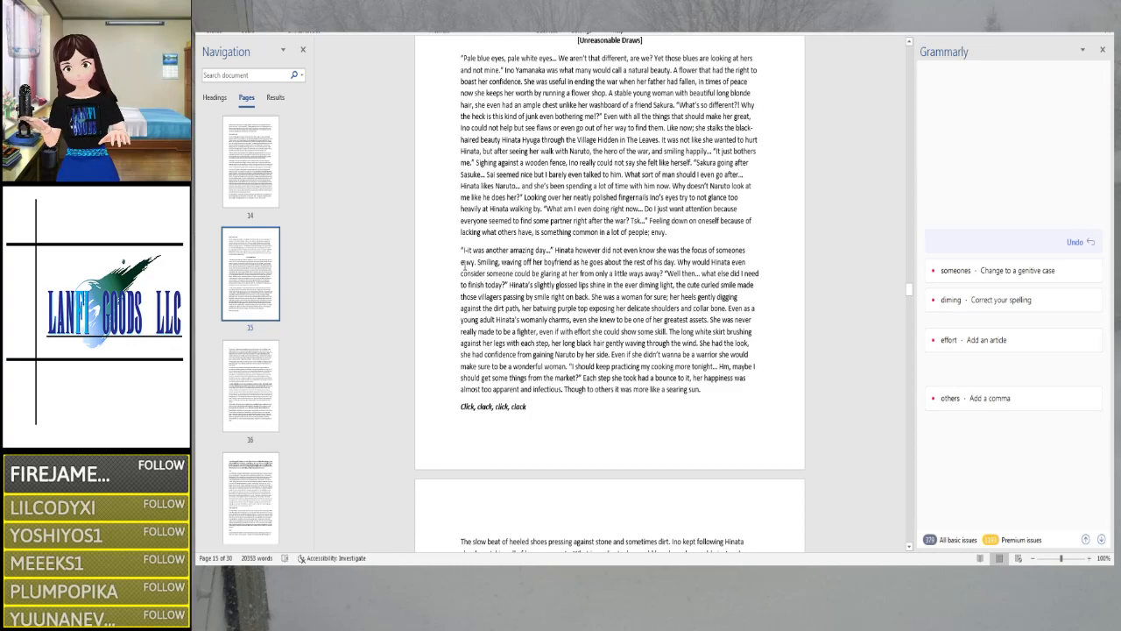
Change "someones" to "someone's" in "she was the focus of someones envy" using the Grammarly suggestion
{"action": "left_click", "coordinate": [466, 252]}
{"action": "key", "text": "Right"}
{"action": "key", "text": "Right"}
{"action": "key", "text": "Right"}
{"action": "key", "text": "ctrl+Right"}
{"action": "key", "text": "ctrl+Right"}
{"action": "key", "text": "ctrl+Right"}
{"action": "key", "text": "ctrl+Right"}
{"action": "key", "text": "ctrl+Right"}
{"action": "key", "text": "ctrl+Right"}
{"action": "left_click", "coordinate": [980, 294]}
{"action": "key", "text": "End"}
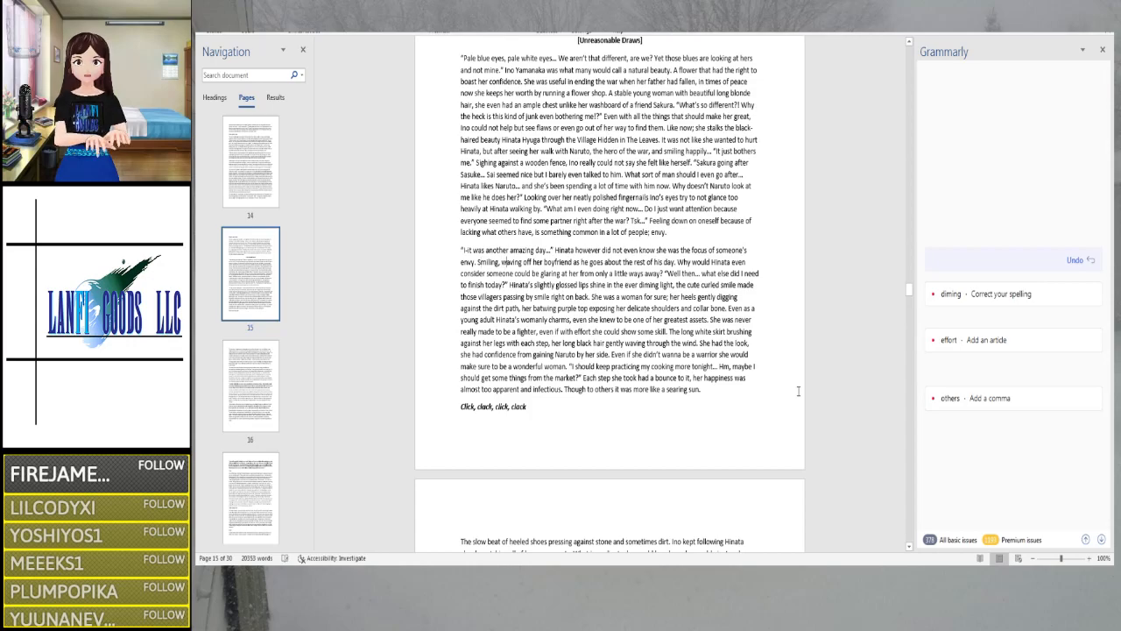
Correct "diming" to "dimming" in "lips shine in the ever diming light" using the Grammarly suggestion
{"action": "key", "text": "Right"}
{"action": "key", "text": "Right"}
{"action": "key", "text": "Right"}
{"action": "key", "text": "Right"}
{"action": "key", "text": "Right"}
{"action": "key", "text": "Right"}
{"action": "key", "text": "Right"}
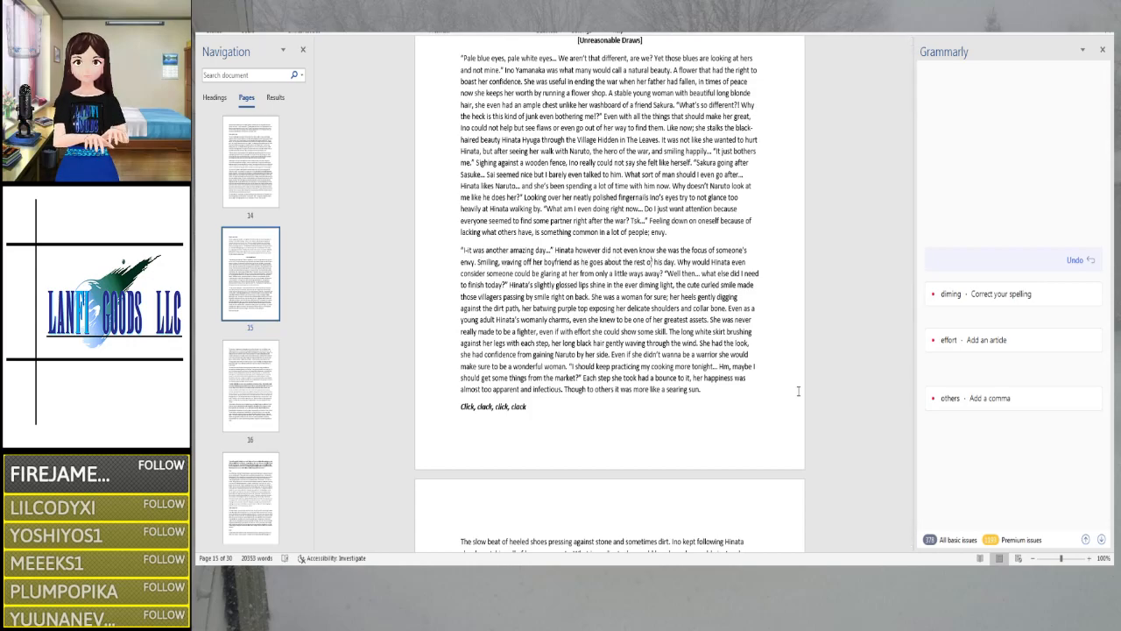
{"action": "key", "text": "ctrl+Right"}
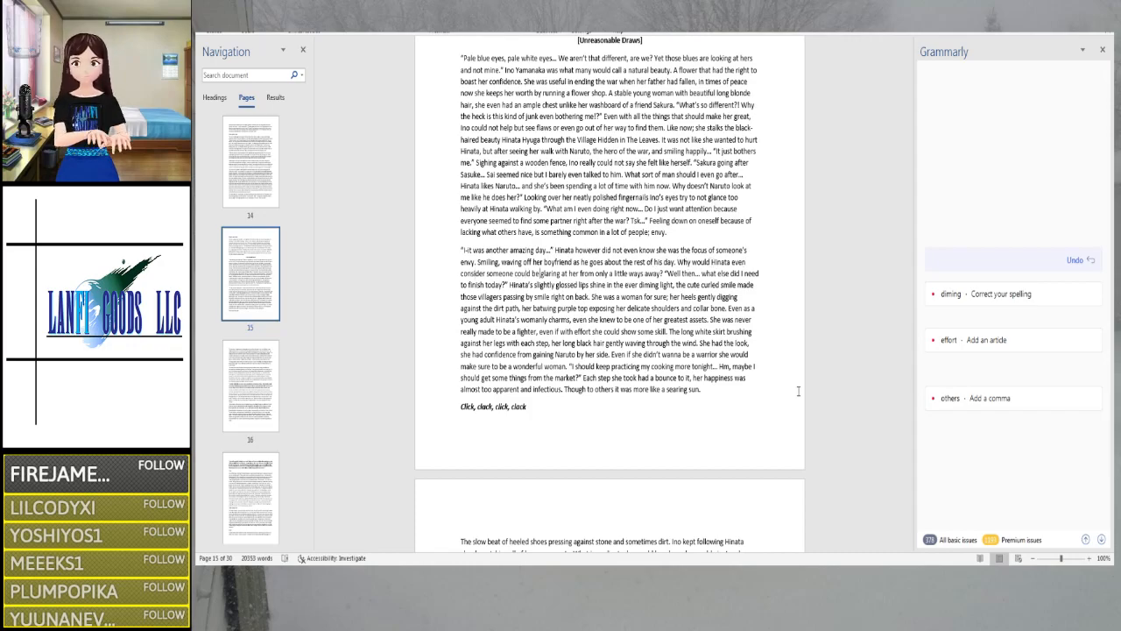
{"action": "key", "text": "ctrl+Right"}
{"action": "key", "text": "ctrl+Right"}
{"action": "key", "text": "ctrl+Right"}
{"action": "key", "text": "ctrl+Right"}
{"action": "key", "text": "ctrl+Right"}
{"action": "key", "text": "ctrl+Right"}
{"action": "key", "text": "ctrl+Right"}
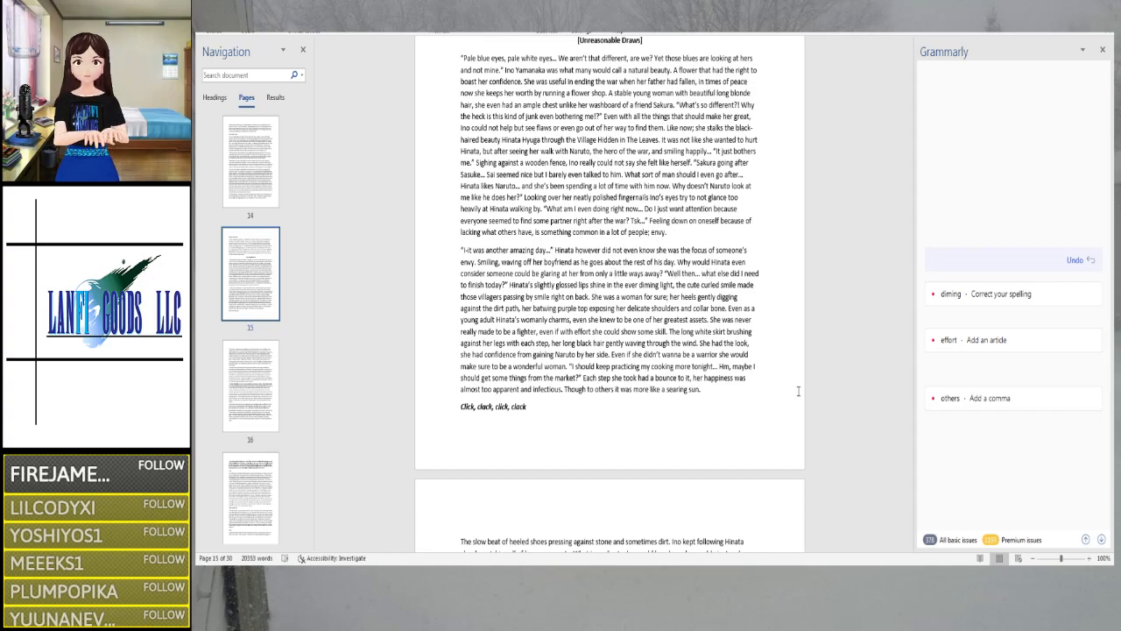
{"action": "key", "text": "Right"}
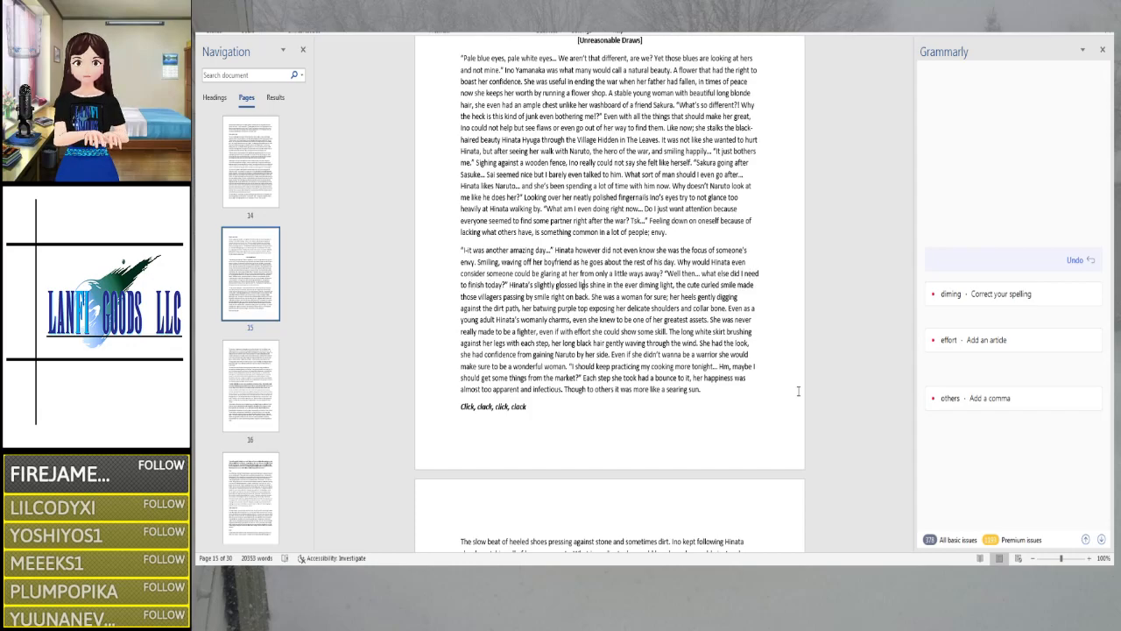
{"action": "key", "text": "ctrl+Right"}
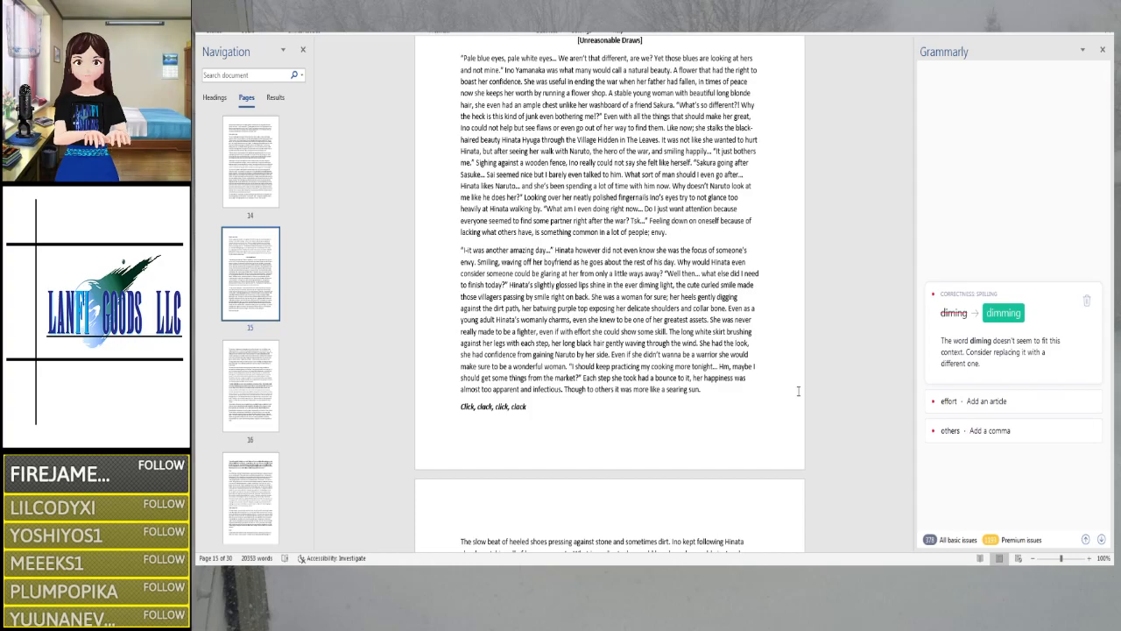
{"action": "left_click", "coordinate": [1003, 313]}
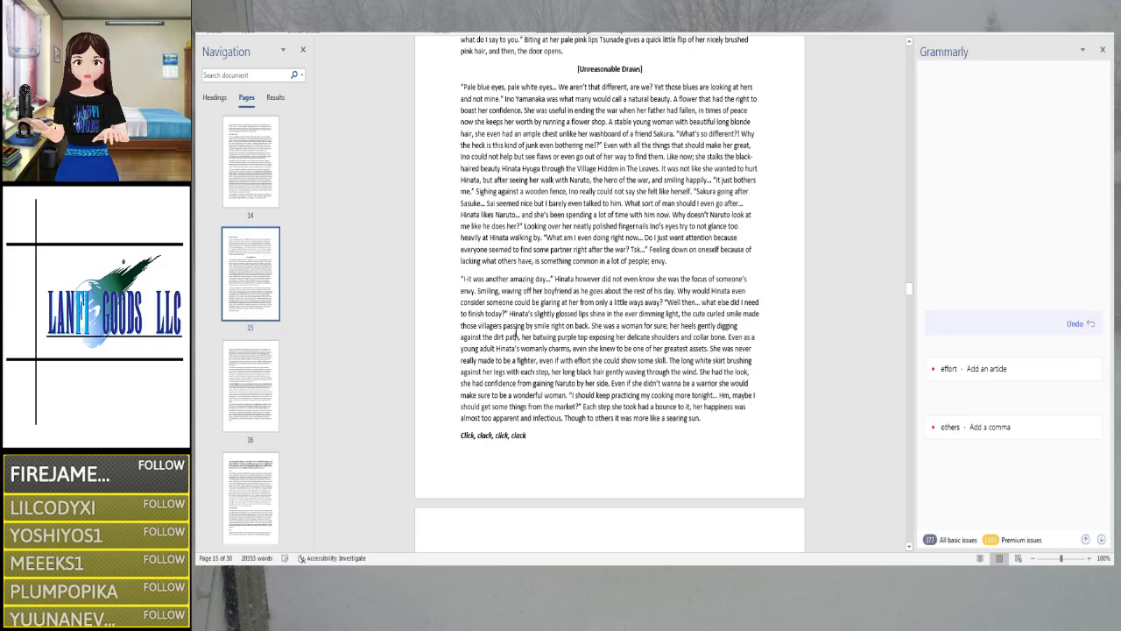
Insert the word "show" after "Even as a young adult Hinata's womanly charms"
{"action": "key", "text": "Right"}
{"action": "key", "text": "Right"}
{"action": "key", "text": "Right"}
{"action": "key", "text": "Right"}
{"action": "key", "text": "Right"}
{"action": "key", "text": "Right"}
{"action": "key", "text": "Right"}
{"action": "key", "text": "Right"}
{"action": "key", "text": "Right"}
{"action": "key", "text": "Right"}
{"action": "key", "text": "Right"}
{"action": "key", "text": "Right"}
{"action": "key", "text": "Right"}
{"action": "key", "text": "Right"}
{"action": "key", "text": "Right"}
{"action": "key", "text": "Right"}
{"action": "key", "text": "Right"}
{"action": "key", "text": "Right"}
{"action": "key", "text": "Right"}
{"action": "key", "text": "Right"}
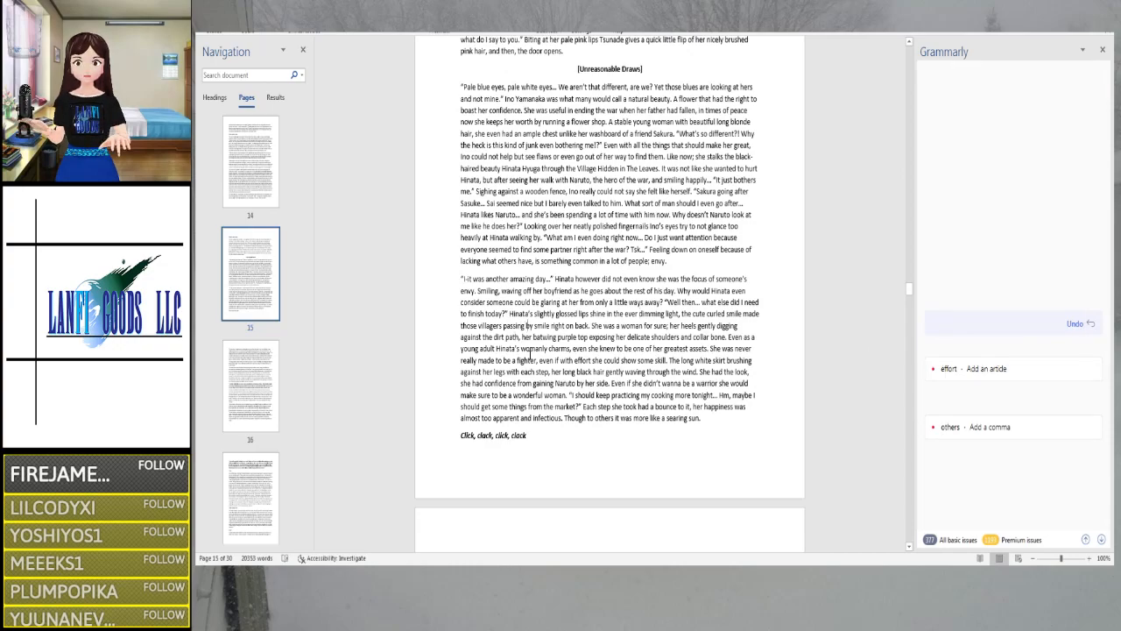
{"action": "key", "text": "Right"}
{"action": "key", "text": "Right"}
{"action": "key", "text": "Right"}
{"action": "key", "text": "Right"}
{"action": "key", "text": "Right"}
{"action": "key", "text": "Right"}
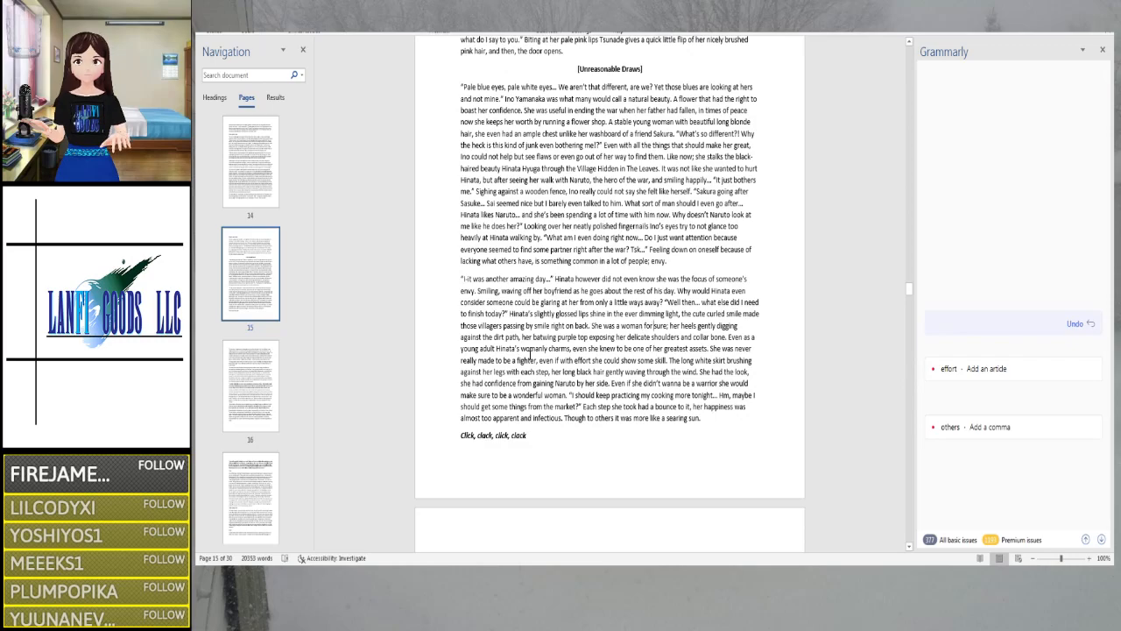
{"action": "key", "text": "Right"}
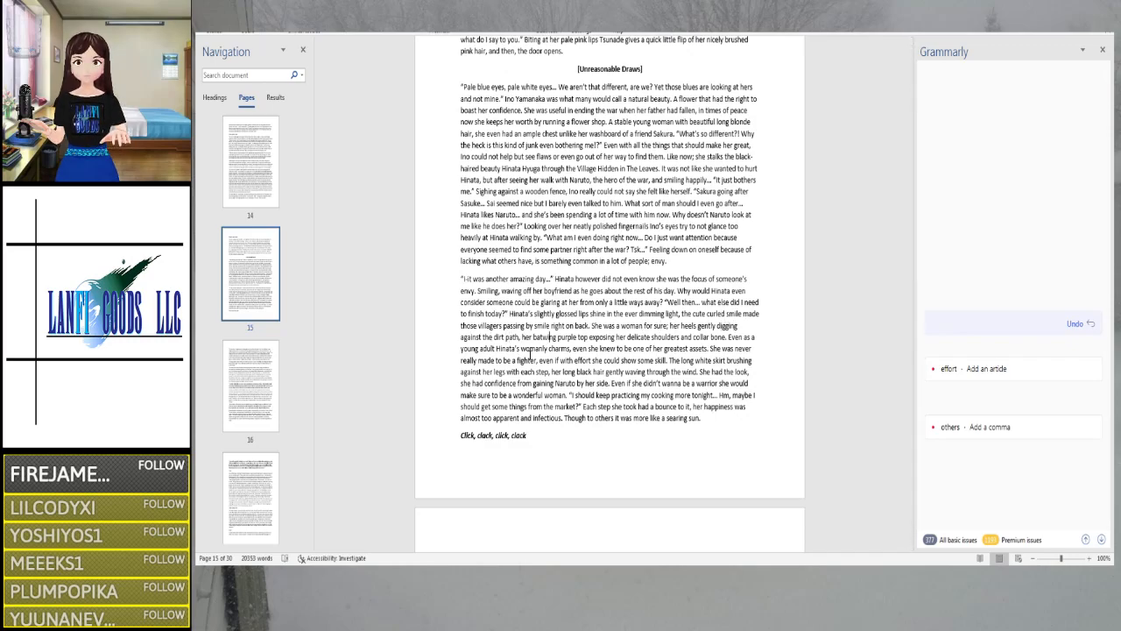
{"action": "key", "text": "Right"}
{"action": "key", "text": "Right"}
{"action": "key", "text": "Right"}
{"action": "key", "text": "Right"}
{"action": "key", "text": "Right"}
{"action": "key", "text": "Right"}
{"action": "key", "text": "Right"}
{"action": "key", "text": "Right"}
{"action": "key", "text": "Right"}
{"action": "key", "text": "Right"}
{"action": "key", "text": "Right"}
{"action": "key", "text": "Right"}
{"action": "key", "text": "Right"}
{"action": "key", "text": "Right"}
{"action": "key", "text": "Right"}
{"action": "key", "text": "Right"}
{"action": "key", "text": "Right"}
{"action": "key", "text": "Right"}
{"action": "key", "text": "Right"}
{"action": "key", "text": "Right"}
{"action": "key", "text": "Right"}
{"action": "key", "text": "Right"}
{"action": "key", "text": "Right"}
{"action": "key", "text": "Right"}
{"action": "key", "text": "Right"}
{"action": "key", "text": "Right"}
{"action": "key", "text": "Right"}
{"action": "key", "text": "Right"}
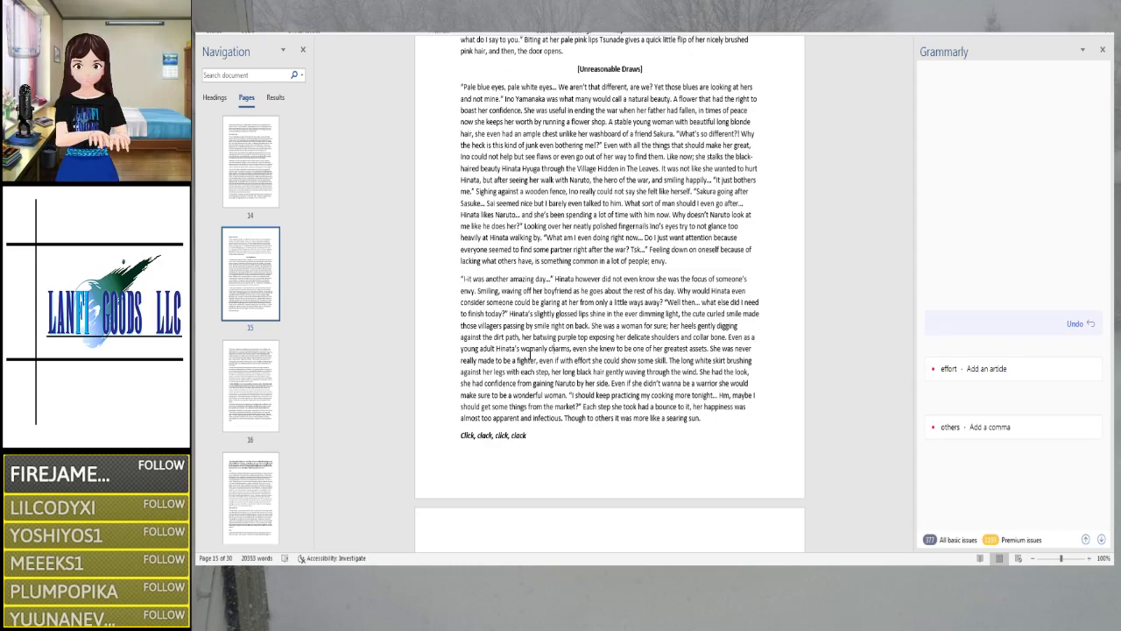
{"action": "key", "text": "Right"}
{"action": "type", "text": ","}
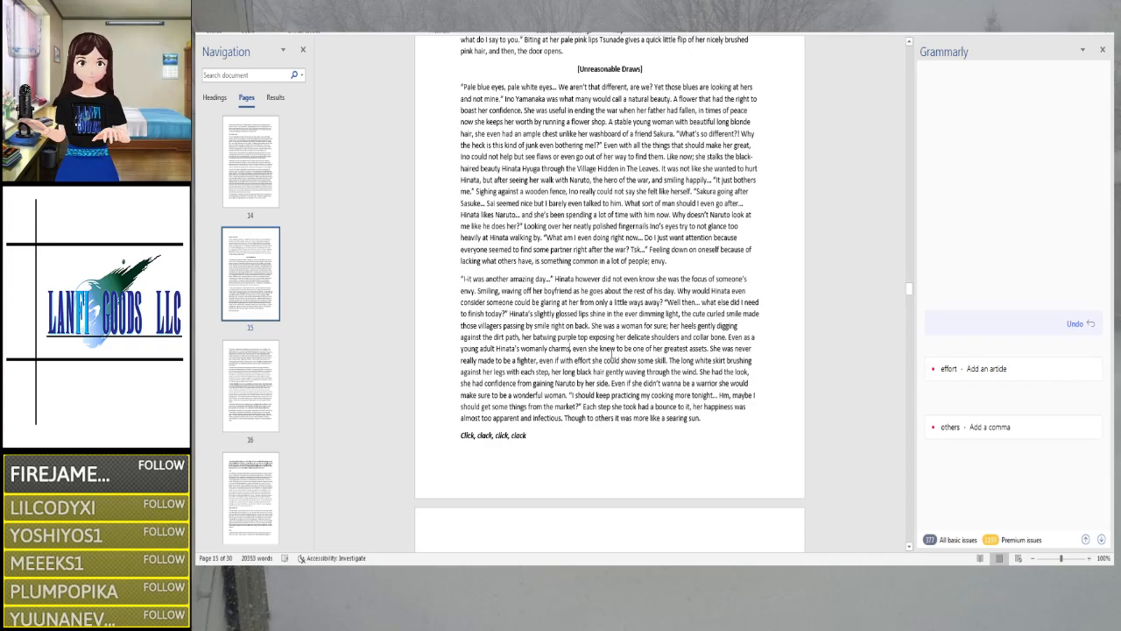
{"action": "type", "text": "shown"}
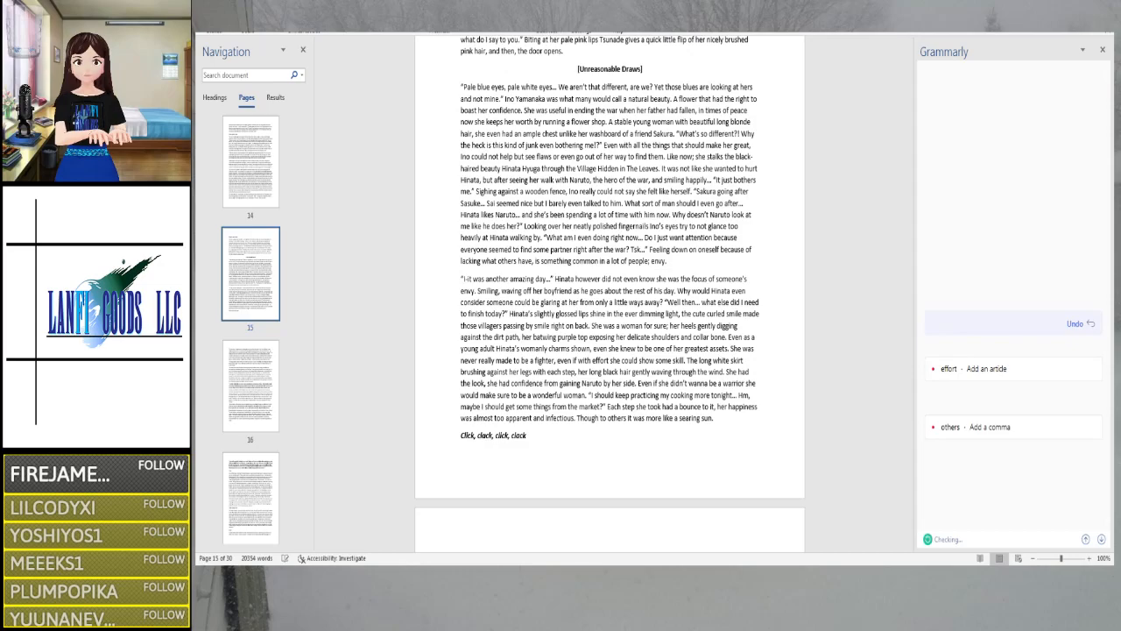
{"action": "key", "text": "BackSpace"}
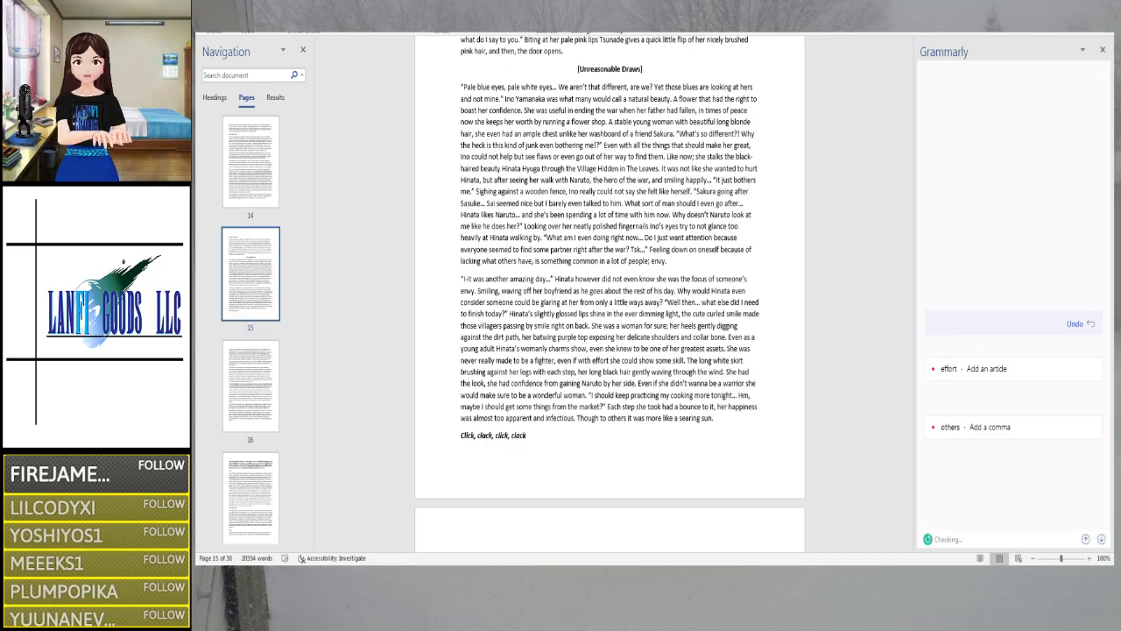
Replace the comma and "even" before "she knew" with a semicolon, so it reads "womanly charms show; she knew"
{"action": "key", "text": "Delete"}
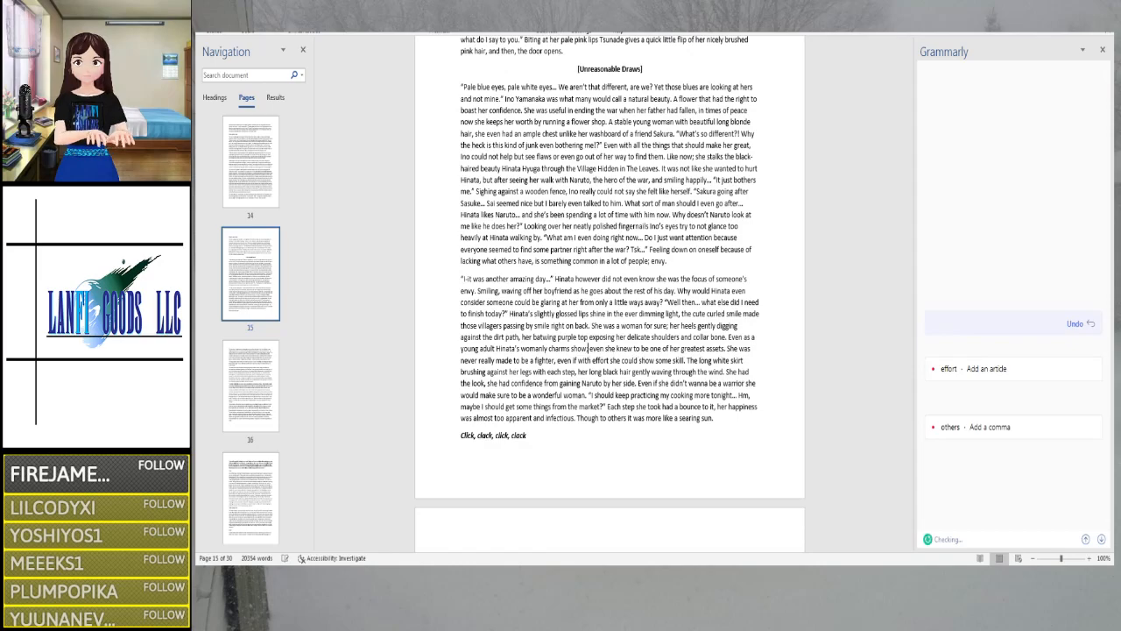
{"action": "key", "text": "Delete"}
{"action": "key", "text": "Delete"}
{"action": "key", "text": "Delete"}
{"action": "key", "text": "Delete"}
{"action": "key", "text": "Delete"}
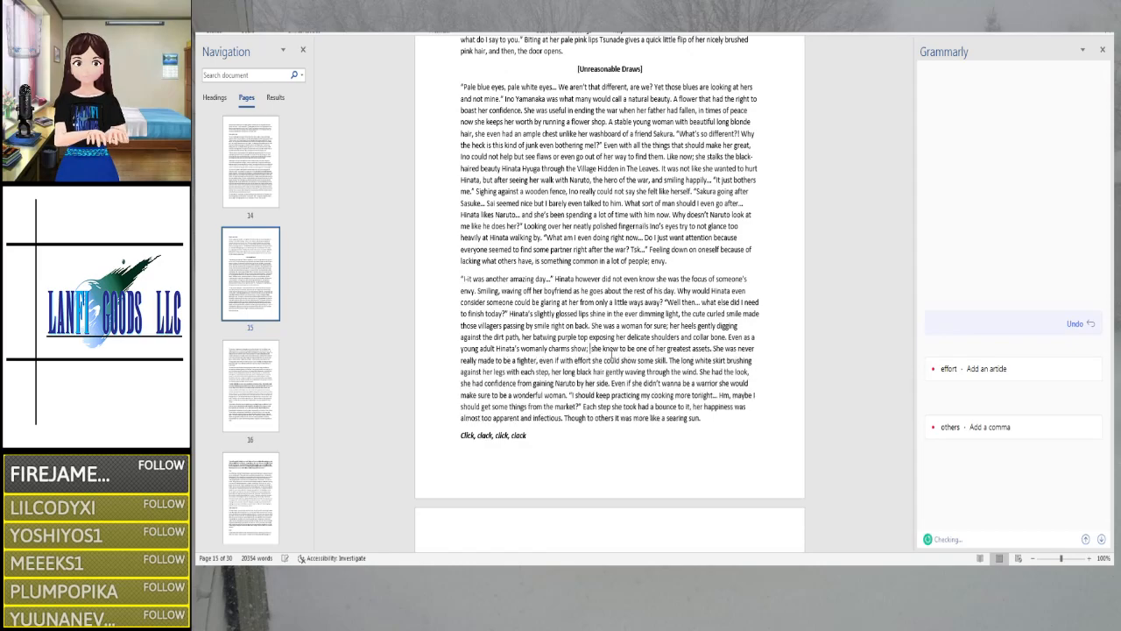
Insert "them well" after "she knew" so the clause reads "she knew them well to be one of her greatest assets"
{"action": "type", "text": "to "}
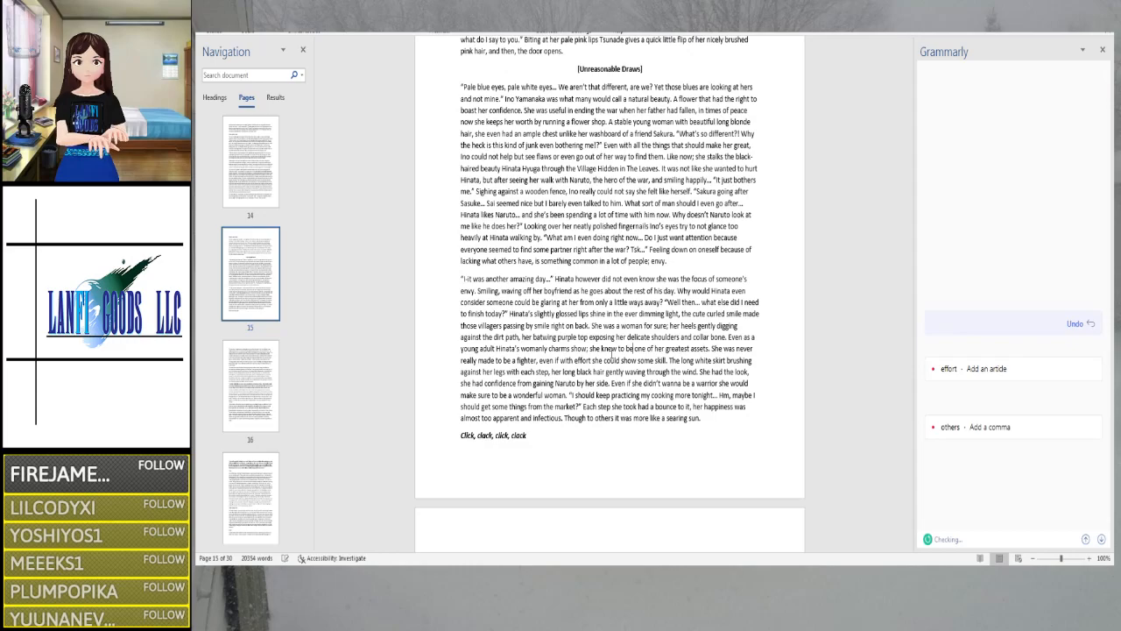
{"action": "type", "text": "them "}
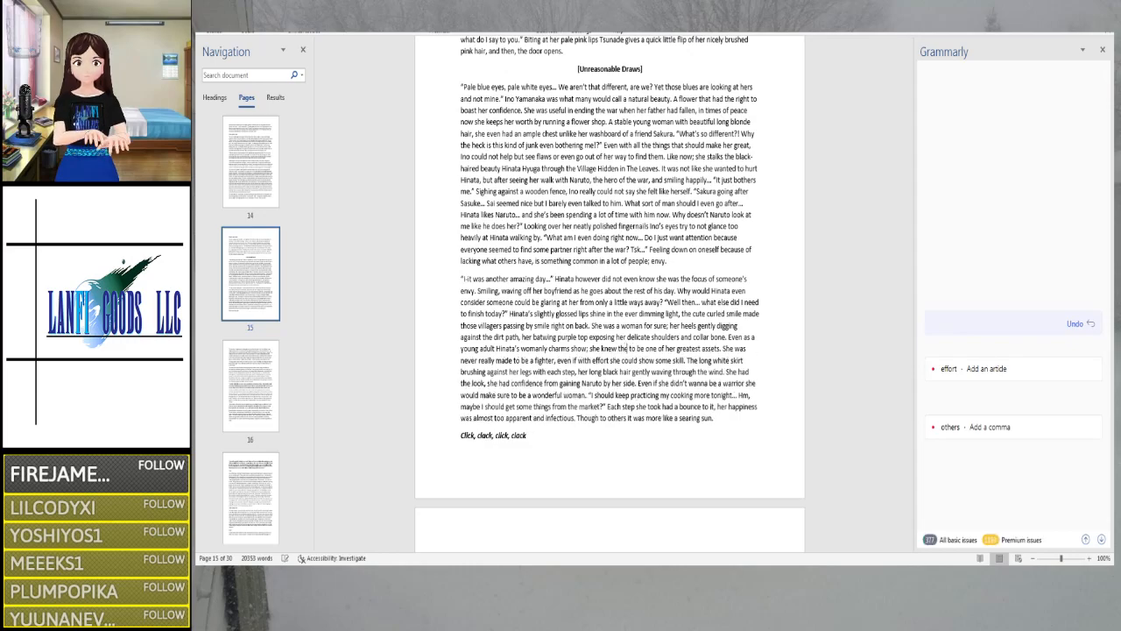
{"action": "type", "text": "well t"}
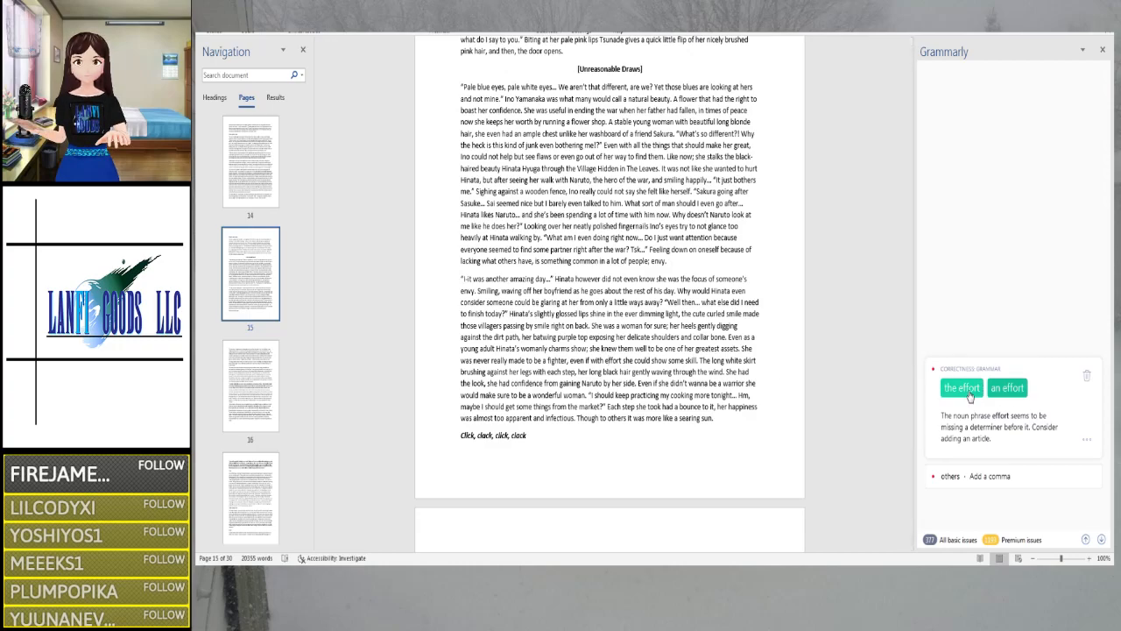
Reword "even if with effort she could show some skill" as "even if she could show skill with some effort"
{"action": "key", "text": "BackSpace"}
{"action": "key", "text": "BackSpace"}
{"action": "key", "text": "BackSpace"}
{"action": "key", "text": "BackSpace"}
{"action": "key", "text": "BackSpace"}
{"action": "type", "text": "she could show skill with some effort"}
{"action": "key", "text": "Delete"}
{"action": "key", "text": "Delete"}
{"action": "key", "text": "Delete"}
{"action": "key", "text": "Delete"}
{"action": "key", "text": "Delete"}
{"action": "key", "text": "Delete"}
{"action": "key", "text": "Delete"}
{"action": "key", "text": "Delete"}
{"action": "key", "text": "Delete"}
{"action": "key", "text": "Delete"}
{"action": "key", "text": "Delete"}
{"action": "key", "text": "Delete"}
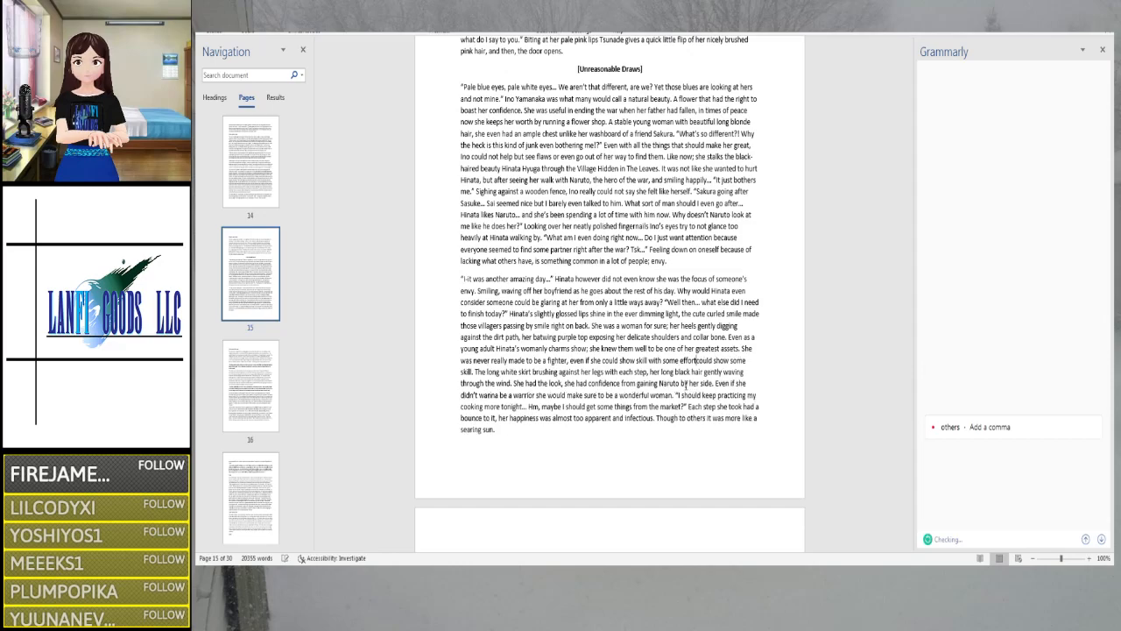
{"action": "key", "text": "Delete"}
{"action": "key", "text": "Delete"}
{"action": "key", "text": "Delete"}
{"action": "key", "text": "Delete"}
{"action": "key", "text": "Delete"}
{"action": "key", "text": "Delete"}
{"action": "key", "text": "Delete"}
{"action": "key", "text": "Delete"}
{"action": "key", "text": "Delete"}
{"action": "key", "text": "Delete"}
{"action": "key", "text": "Delete"}
{"action": "key", "text": "Delete"}
{"action": "key", "text": "Delete"}
{"action": "key", "text": "Delete"}
{"action": "key", "text": "Delete"}
{"action": "key", "text": "Delete"}
{"action": "key", "text": "Delete"}
{"action": "key", "text": "Delete"}
{"action": "key", "text": "Delete"}
{"action": "key", "text": "Delete"}
{"action": "key", "text": "Delete"}
{"action": "key", "text": "Delete"}
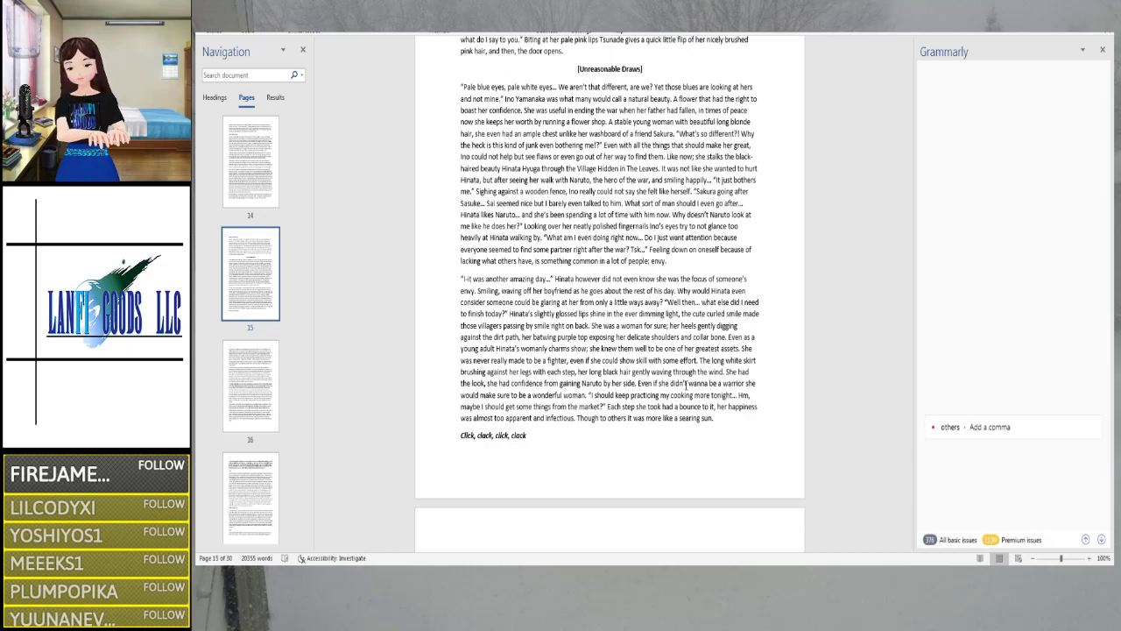
Proofread the rest of the Hinata paragraph from "The long white skirt" onward, checking wording and punctuation sentence by sentence
{"action": "key", "text": "Right"}
{"action": "key", "text": "Right"}
{"action": "key", "text": "Right"}
{"action": "key", "text": "Right"}
{"action": "key", "text": "Right"}
{"action": "key", "text": "Right"}
{"action": "key", "text": "Right"}
{"action": "key", "text": "Right"}
{"action": "key", "text": "Right"}
{"action": "key", "text": "Right"}
{"action": "key", "text": "Right"}
{"action": "key", "text": "Right"}
{"action": "key", "text": "Right"}
{"action": "key", "text": "Right"}
{"action": "key", "text": "Right"}
{"action": "key", "text": "Right"}
{"action": "key", "text": "Right"}
{"action": "key", "text": "Right"}
{"action": "key", "text": "Right"}
{"action": "key", "text": "Right"}
{"action": "key", "text": "Right"}
{"action": "key", "text": "Right"}
{"action": "key", "text": "Right"}
{"action": "key", "text": "Right"}
{"action": "key", "text": "Right"}
{"action": "key", "text": "Right"}
{"action": "key", "text": "Right"}
{"action": "key", "text": "Right"}
{"action": "key", "text": "Right"}
{"action": "key", "text": "Right"}
{"action": "key", "text": "Right"}
{"action": "key", "text": "Right"}
{"action": "key", "text": "Right"}
{"action": "key", "text": "Right"}
{"action": "key", "text": "Right"}
{"action": "key", "text": "Right"}
{"action": "key", "text": "Right"}
{"action": "key", "text": "Right"}
{"action": "key", "text": "Right"}
{"action": "key", "text": "Right"}
{"action": "key", "text": "Right"}
{"action": "key", "text": "Right"}
{"action": "key", "text": "Right"}
{"action": "key", "text": "Right"}
{"action": "key", "text": "Right"}
{"action": "key", "text": "Right"}
{"action": "key", "text": "Right"}
{"action": "key", "text": "Right"}
{"action": "key", "text": "Right"}
{"action": "key", "text": "Right"}
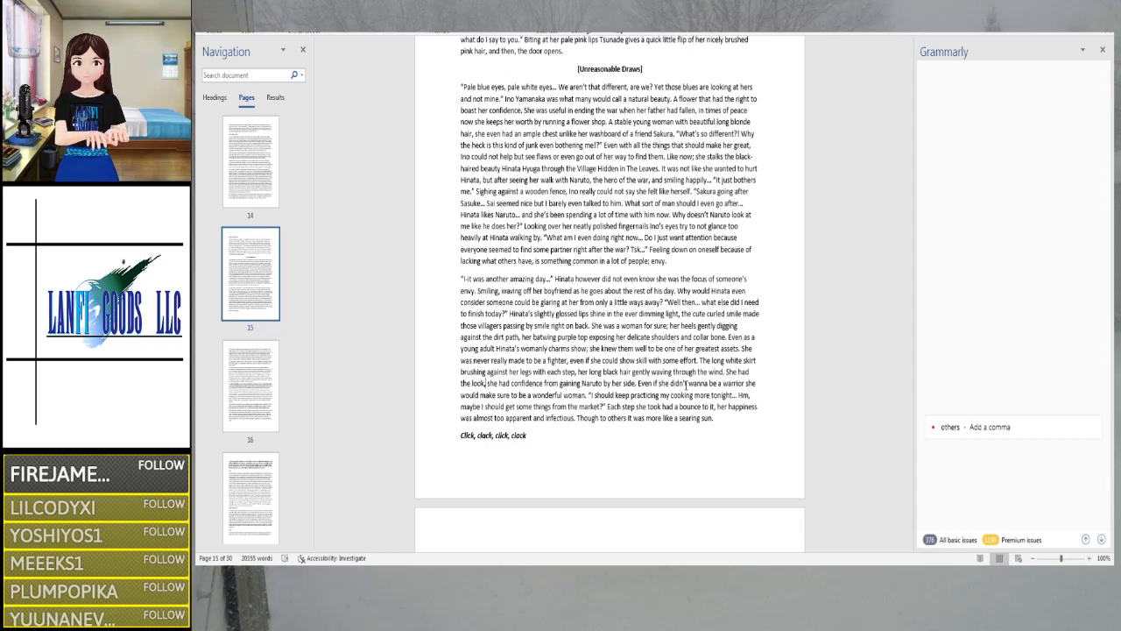
{"action": "key", "text": "Right"}
{"action": "key", "text": "Right"}
{"action": "key", "text": "Right"}
{"action": "key", "text": "Right"}
{"action": "key", "text": "Right"}
{"action": "key", "text": "Right"}
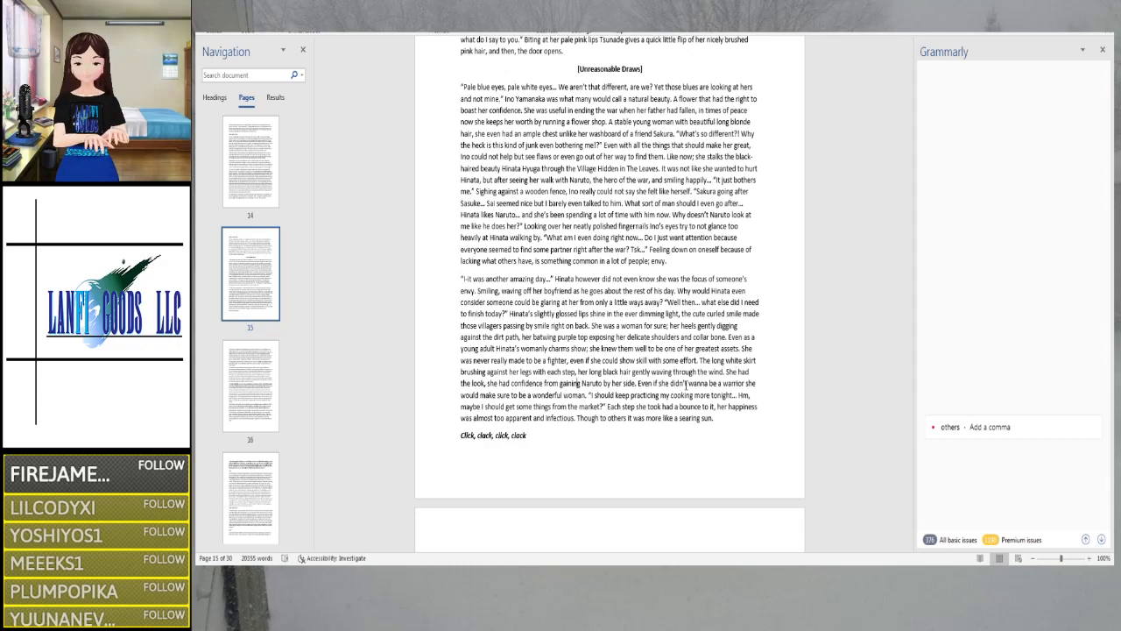
{"action": "key", "text": "Right"}
{"action": "key", "text": "Right"}
{"action": "key", "text": "Right"}
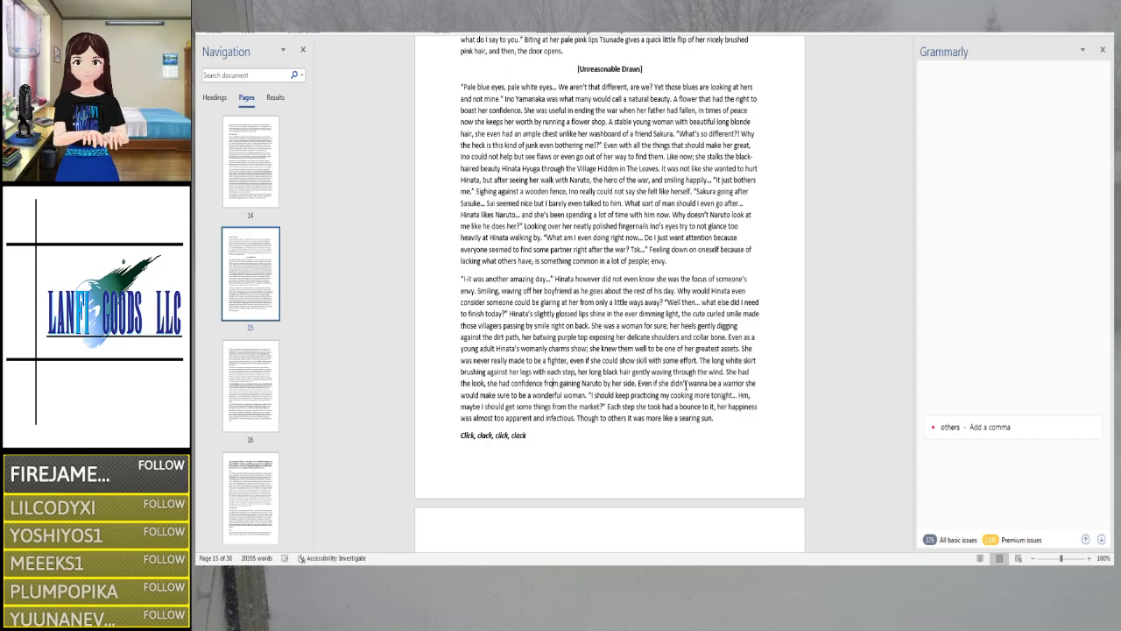
{"action": "key", "text": "Right"}
{"action": "key", "text": "Right"}
{"action": "key", "text": "Right"}
{"action": "key", "text": "Right"}
{"action": "key", "text": "Right"}
{"action": "key", "text": "Right"}
{"action": "key", "text": "Right"}
{"action": "key", "text": "Right"}
{"action": "key", "text": "Right"}
{"action": "key", "text": "Right"}
{"action": "key", "text": "Right"}
{"action": "key", "text": "Right"}
{"action": "key", "text": "Right"}
{"action": "key", "text": "Right"}
{"action": "key", "text": "Right"}
{"action": "key", "text": "Right"}
{"action": "key", "text": "Right"}
{"action": "key", "text": "Right"}
{"action": "key", "text": "Right"}
{"action": "key", "text": "Right"}
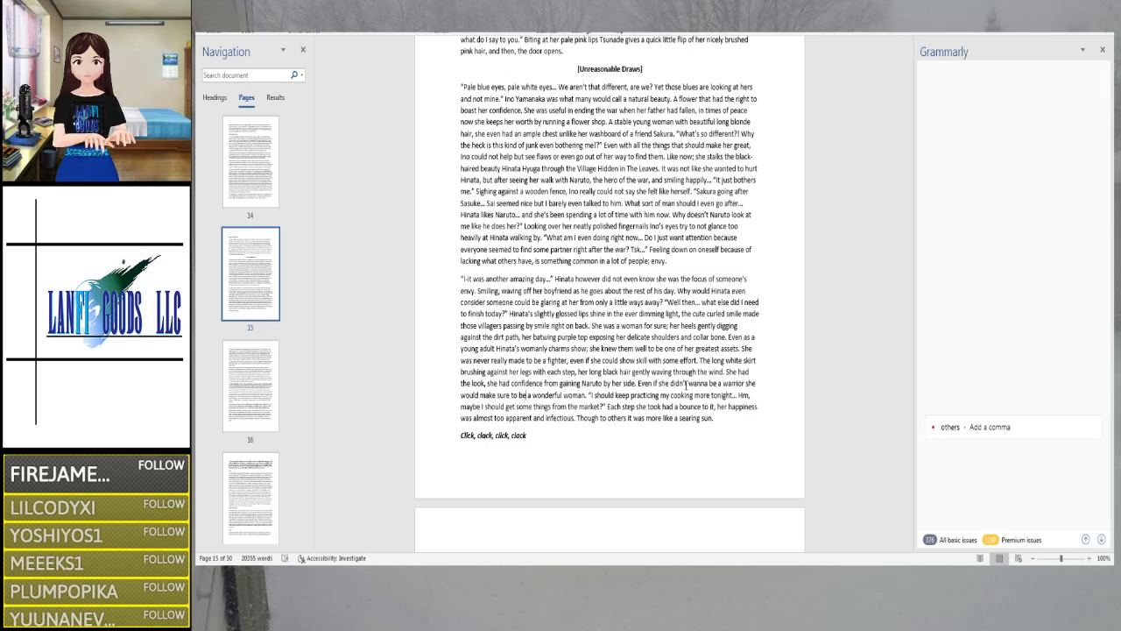
{"action": "key", "text": "Right"}
{"action": "key", "text": "Right"}
{"action": "key", "text": "Right"}
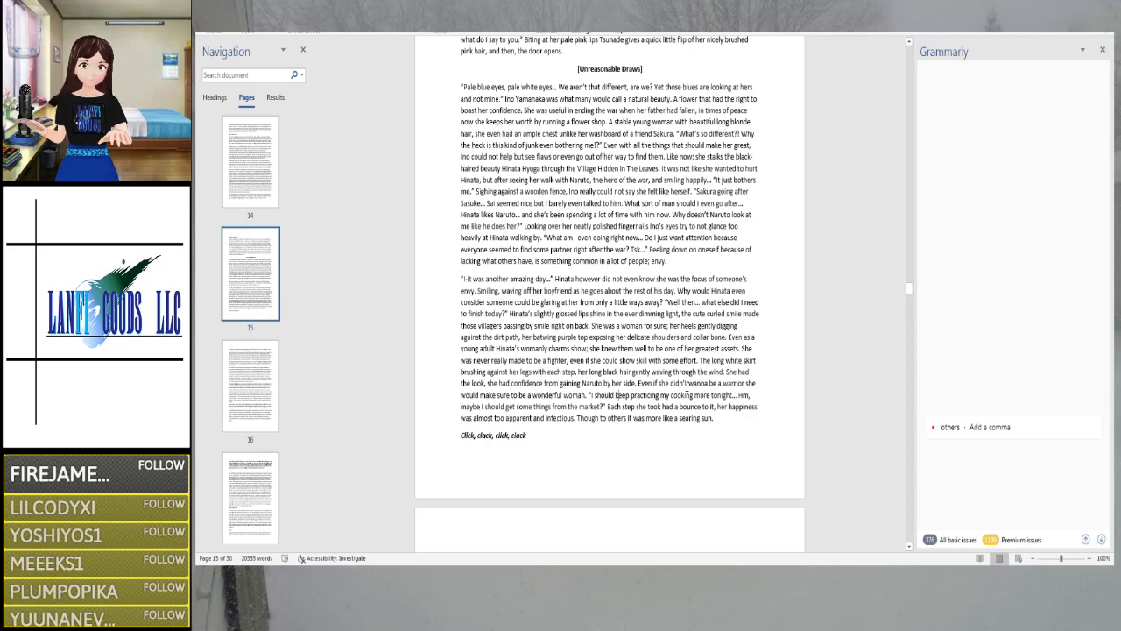
{"action": "key", "text": "Right"}
{"action": "key", "text": "Right"}
{"action": "key", "text": "Right"}
{"action": "key", "text": "Right"}
{"action": "key", "text": "Right"}
{"action": "key", "text": "Right"}
{"action": "key", "text": "Right"}
{"action": "key", "text": "Right"}
{"action": "key", "text": "Right"}
{"action": "key", "text": "Right"}
{"action": "key", "text": "Right"}
{"action": "key", "text": "Right"}
{"action": "key", "text": "Right"}
{"action": "key", "text": "Right"}
{"action": "key", "text": "Right"}
{"action": "key", "text": "Right"}
{"action": "key", "text": "Right"}
{"action": "key", "text": "Right"}
{"action": "key", "text": "Right"}
{"action": "key", "text": "Right"}
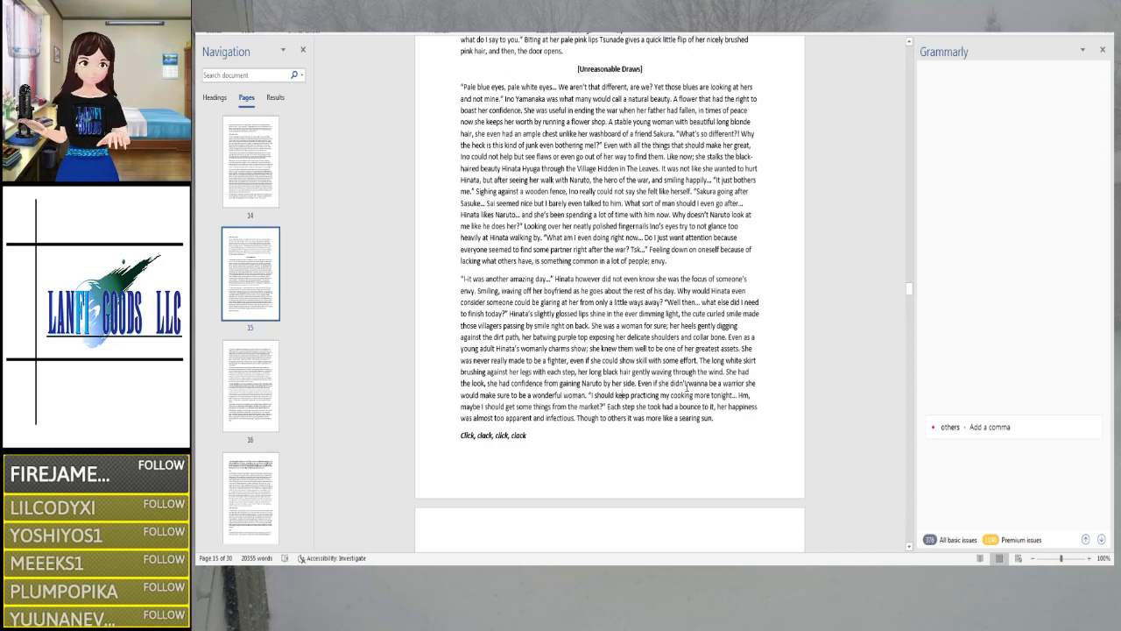
{"action": "key", "text": "Right"}
{"action": "key", "text": "Right"}
{"action": "key", "text": "Right"}
{"action": "key", "text": "Right"}
{"action": "key", "text": "Right"}
{"action": "key", "text": "Right"}
{"action": "key", "text": "Right"}
{"action": "key", "text": "Right"}
{"action": "key", "text": "Right"}
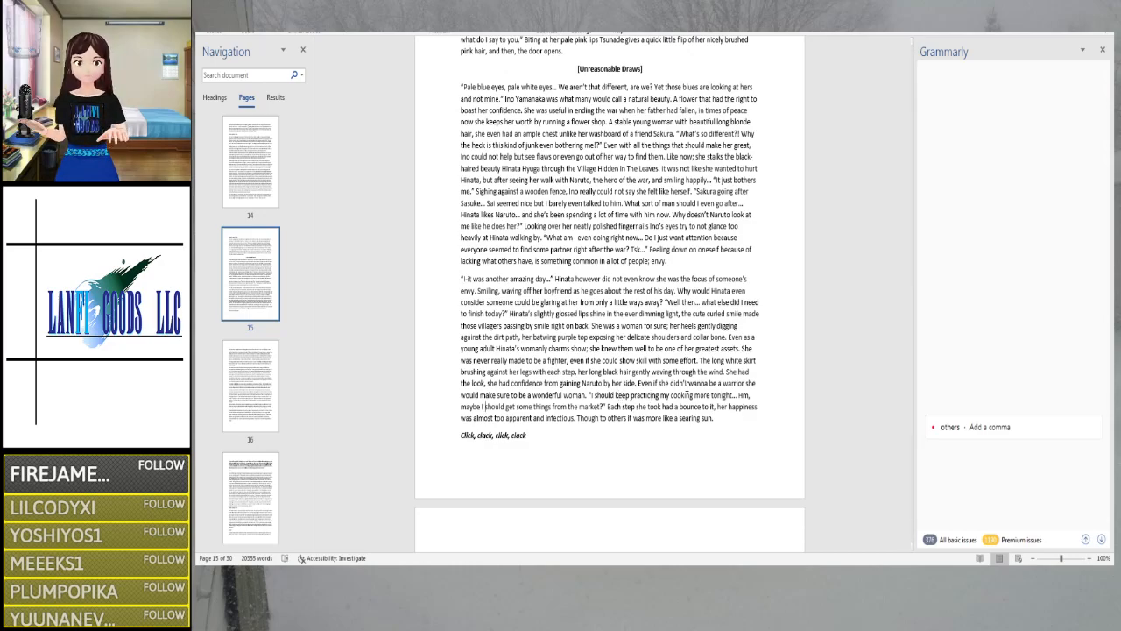
{"action": "key", "text": "Right"}
{"action": "key", "text": "Right"}
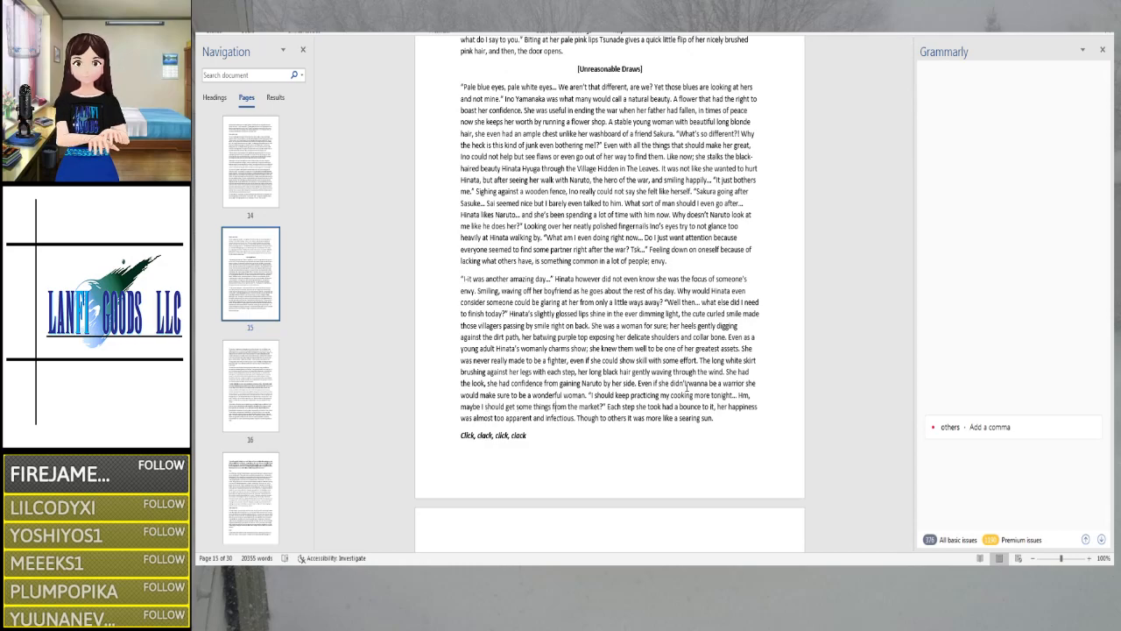
{"action": "key", "text": "Right"}
{"action": "key", "text": "Right"}
{"action": "key", "text": "Right"}
{"action": "key", "text": "Right"}
{"action": "key", "text": "Right"}
{"action": "key", "text": "Right"}
{"action": "key", "text": "Right"}
{"action": "key", "text": "Right"}
{"action": "key", "text": "Right"}
{"action": "key", "text": "Right"}
{"action": "key", "text": "Right"}
{"action": "key", "text": "Right"}
{"action": "key", "text": "Right"}
{"action": "key", "text": "Right"}
{"action": "key", "text": "Right"}
{"action": "key", "text": "Right"}
{"action": "key", "text": "Right"}
{"action": "key", "text": "Right"}
{"action": "key", "text": "Right"}
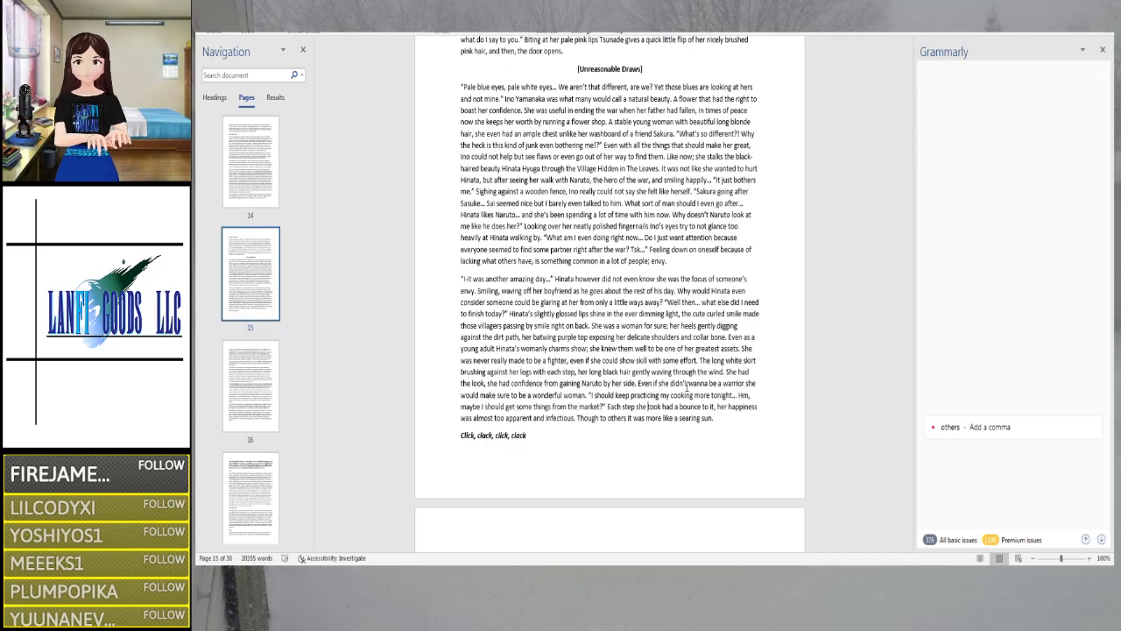
{"action": "key", "text": "Right"}
{"action": "key", "text": "Right"}
{"action": "key", "text": "Right"}
{"action": "key", "text": "Right"}
{"action": "key", "text": "Right"}
{"action": "key", "text": "Right"}
{"action": "key", "text": "Right"}
{"action": "key", "text": "Right"}
{"action": "key", "text": "Right"}
{"action": "key", "text": "Right"}
{"action": "key", "text": "Right"}
{"action": "key", "text": "Right"}
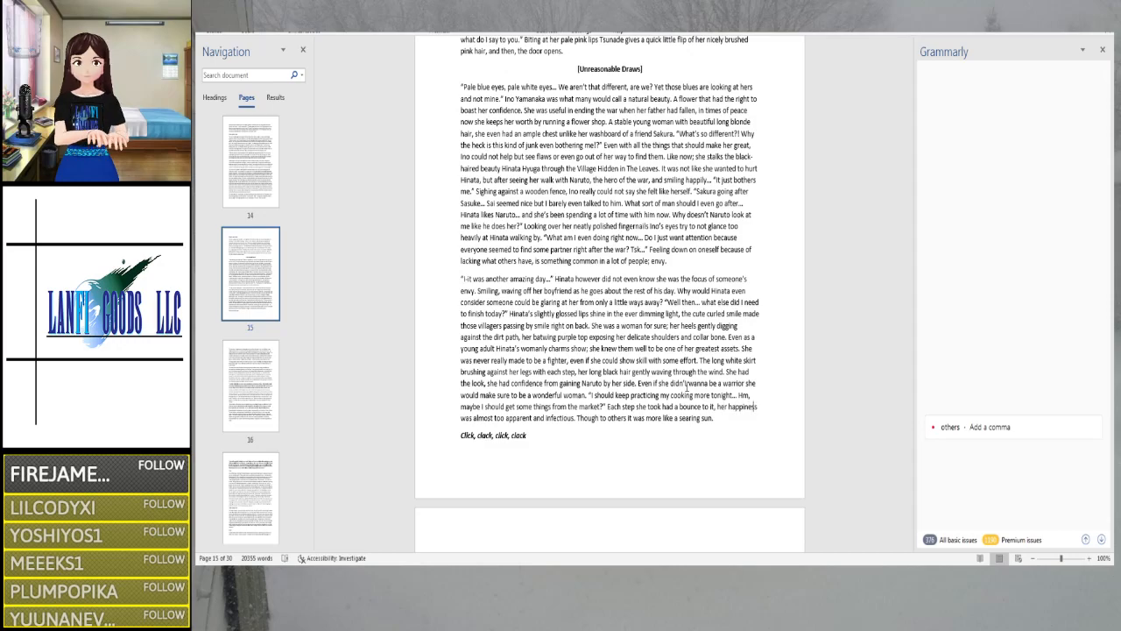
Proofread to the end of the Hinata paragraph and accept Grammarly's comma after "Though to others"
{"action": "key", "text": "Right"}
{"action": "key", "text": "Right"}
{"action": "key", "text": "Right"}
{"action": "key", "text": "Right"}
{"action": "key", "text": "Right"}
{"action": "key", "text": "Right"}
{"action": "key", "text": "Right"}
{"action": "key", "text": "Right"}
{"action": "key", "text": "Right"}
{"action": "key", "text": "Right"}
{"action": "key", "text": "Right"}
{"action": "key", "text": "Right"}
{"action": "key", "text": "Right"}
{"action": "key", "text": "Right"}
{"action": "key", "text": "Right"}
{"action": "key", "text": "Right"}
{"action": "key", "text": "Right"}
{"action": "key", "text": "Right"}
{"action": "key", "text": "Right"}
{"action": "key", "text": "Right"}
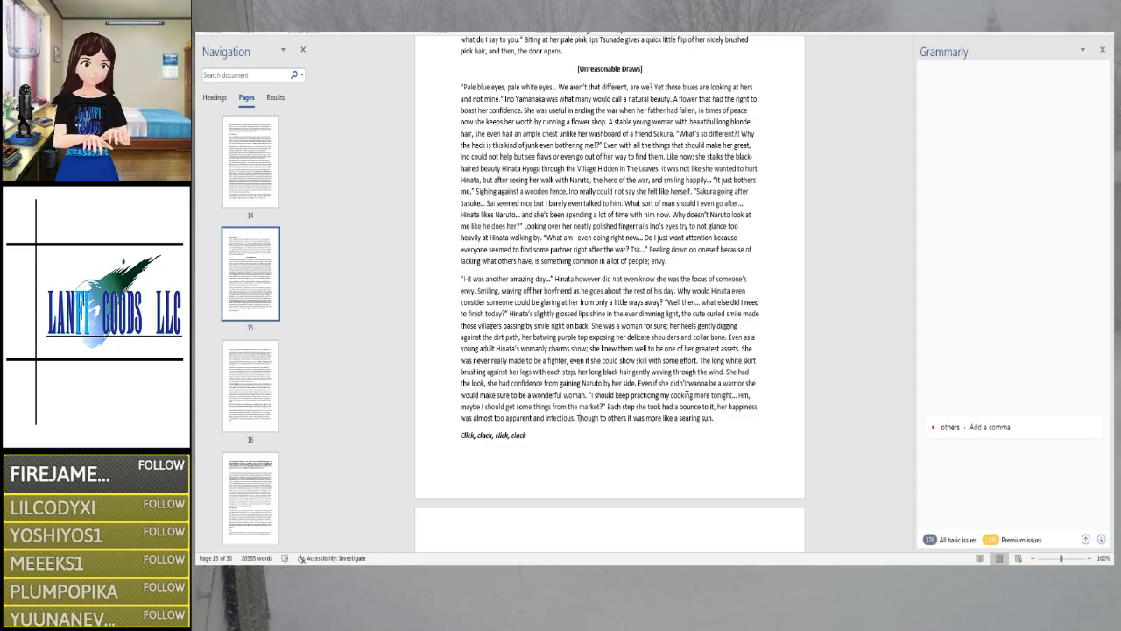
{"action": "key", "text": "Right"}
{"action": "key", "text": "Right"}
{"action": "key", "text": "Right"}
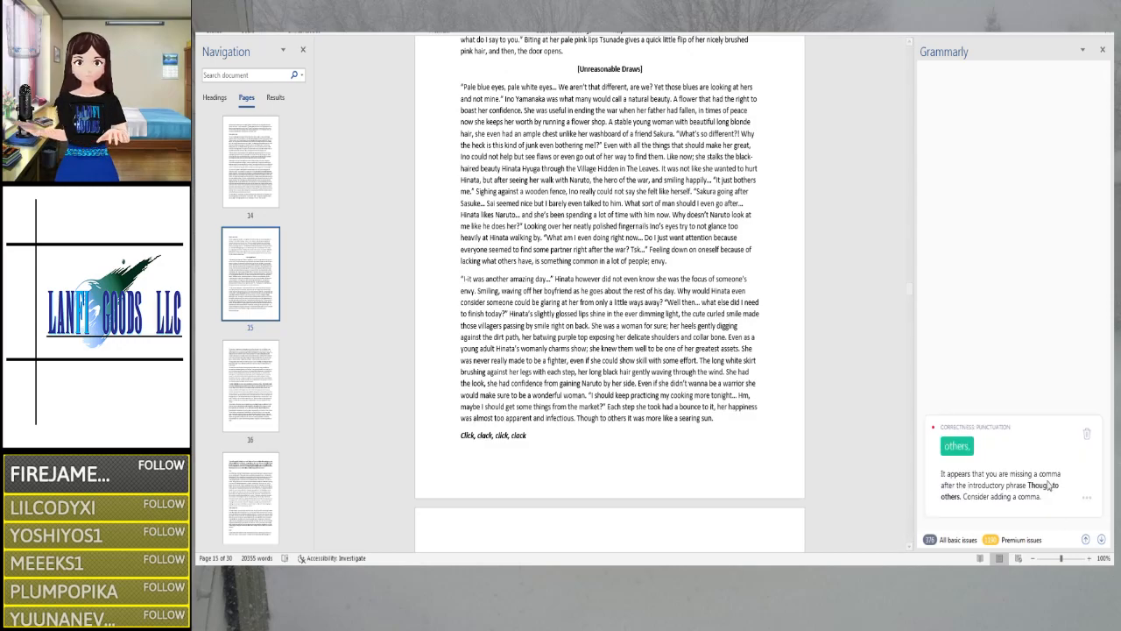
{"action": "left_click", "coordinate": [954, 451]}
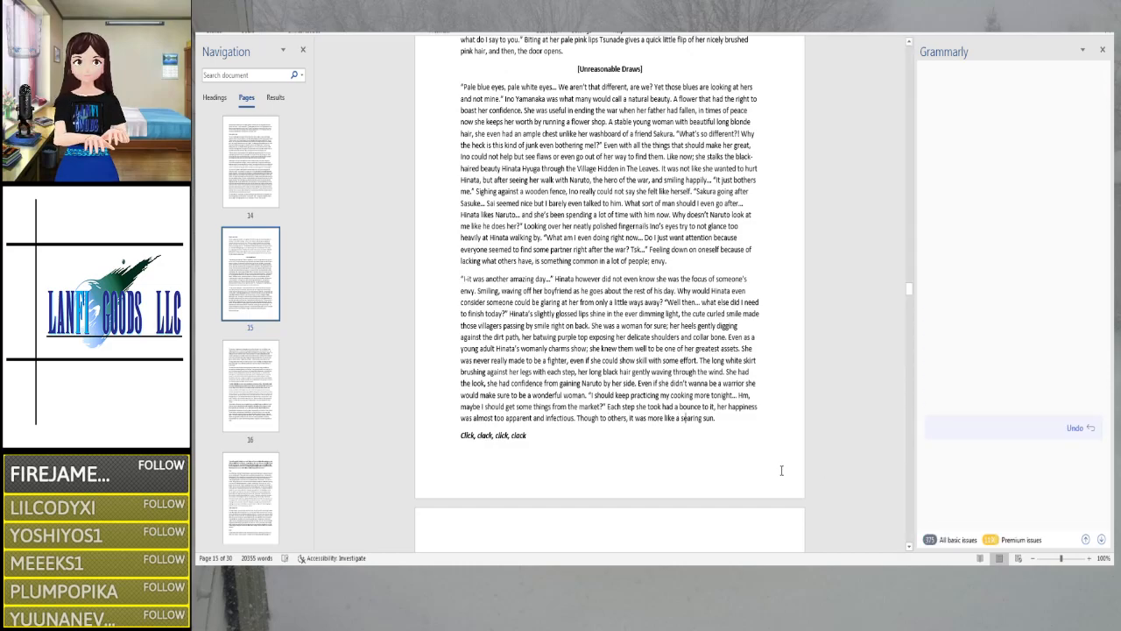
Replace "searing sun." at the end of the Hinata paragraph with "blistering burn."
{"action": "key", "text": "Left"}
{"action": "key", "text": "Up"}
{"action": "key", "text": "End"}
{"action": "key", "text": "BackSpace"}
{"action": "key", "text": "BackSpace"}
{"action": "key", "text": "BackSpace"}
{"action": "key", "text": "BackSpace"}
{"action": "key", "text": "BackSpace"}
{"action": "key", "text": "BackSpace"}
{"action": "key", "text": "BackSpace"}
{"action": "key", "text": "BackSpace"}
{"action": "key", "text": "BackSpace"}
{"action": "key", "text": "BackSpace"}
{"action": "key", "text": "BackSpace"}
{"action": "type", "text": "blistering burn."}
Accept Grammarly's "the stone" in the first sentence of page 16 and dismiss its spelling flag on "Ino"
{"action": "scroll", "coordinate": [707, 462], "scroll_direction": "down", "scroll_amount": 5}
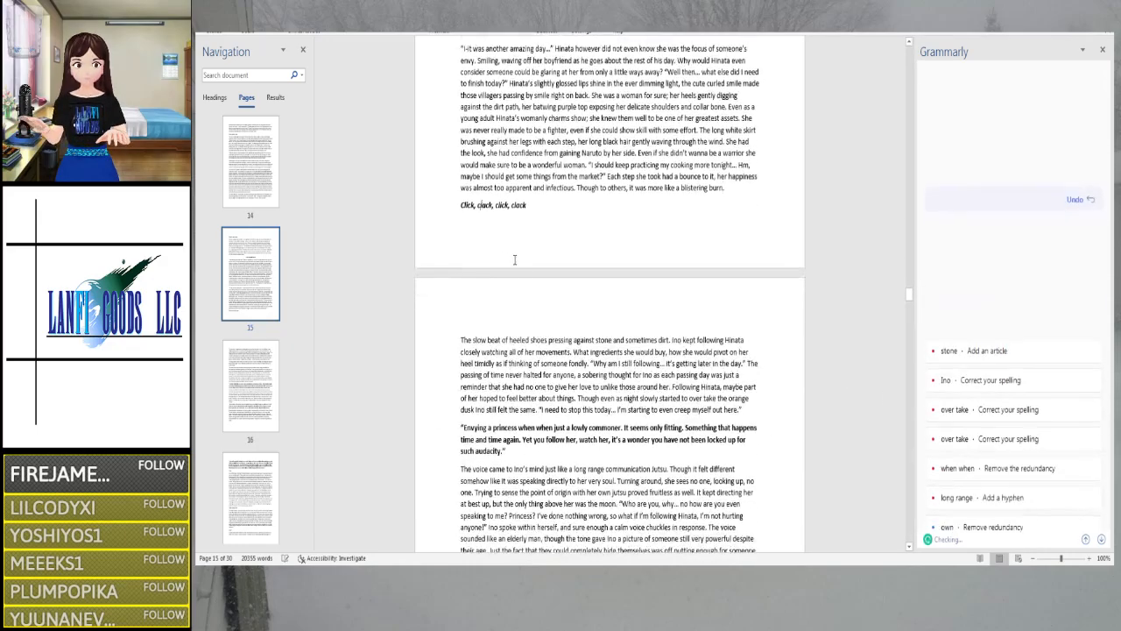
{"action": "scroll", "coordinate": [515, 259], "scroll_direction": "down", "scroll_amount": 3}
{"action": "left_click", "coordinate": [458, 225]}
{"action": "scroll", "coordinate": [589, 313], "scroll_direction": "down", "scroll_amount": 1}
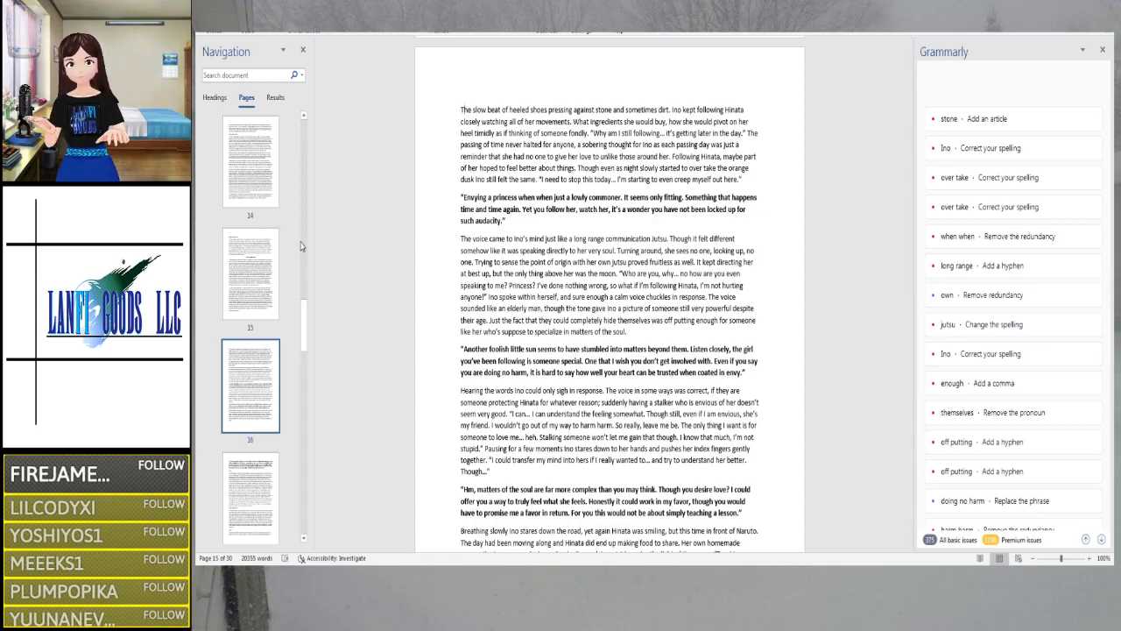
{"action": "key", "text": "Right"}
{"action": "key", "text": "Right"}
{"action": "key", "text": "Right"}
{"action": "key", "text": "Right"}
{"action": "key", "text": "Right"}
{"action": "key", "text": "Right"}
{"action": "key", "text": "Right"}
{"action": "key", "text": "Right"}
{"action": "key", "text": "Right"}
{"action": "key", "text": "Right"}
{"action": "key", "text": "Right"}
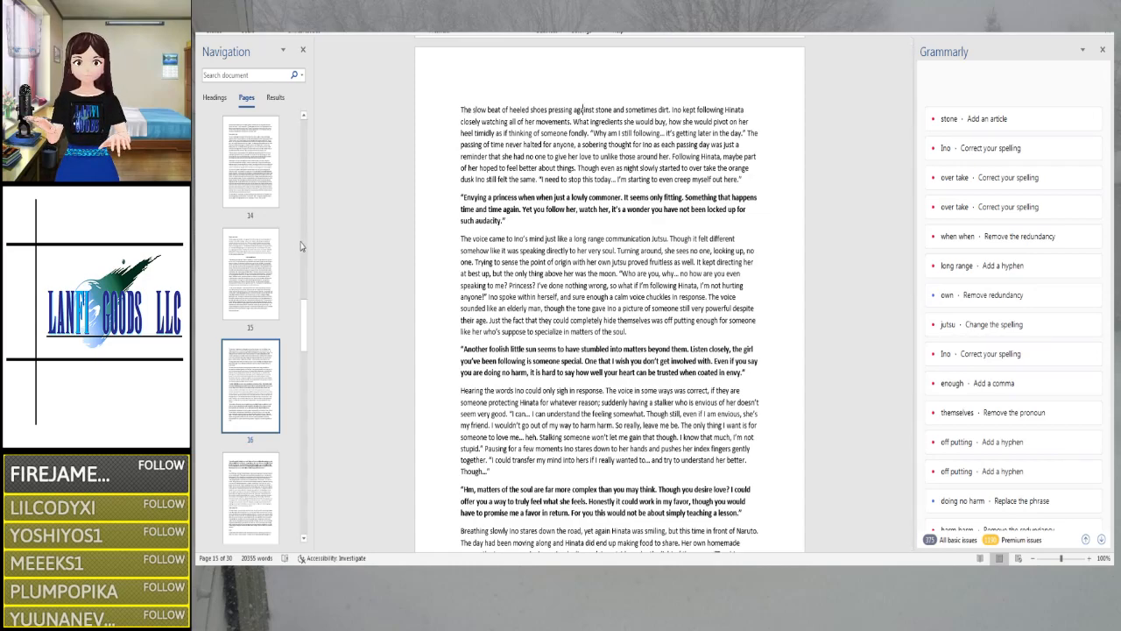
{"action": "key", "text": "Right"}
{"action": "key", "text": "Right"}
{"action": "key", "text": "Right"}
{"action": "key", "text": "Right"}
{"action": "key", "text": "Right"}
{"action": "key", "text": "Right"}
{"action": "key", "text": "Right"}
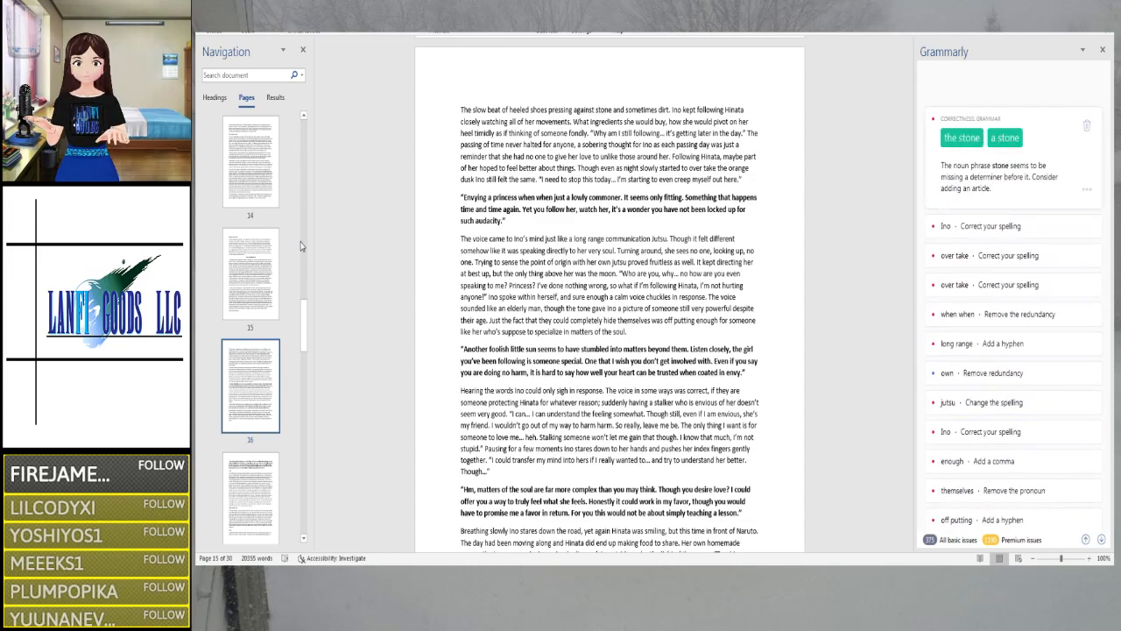
{"action": "left_click", "coordinate": [949, 144]}
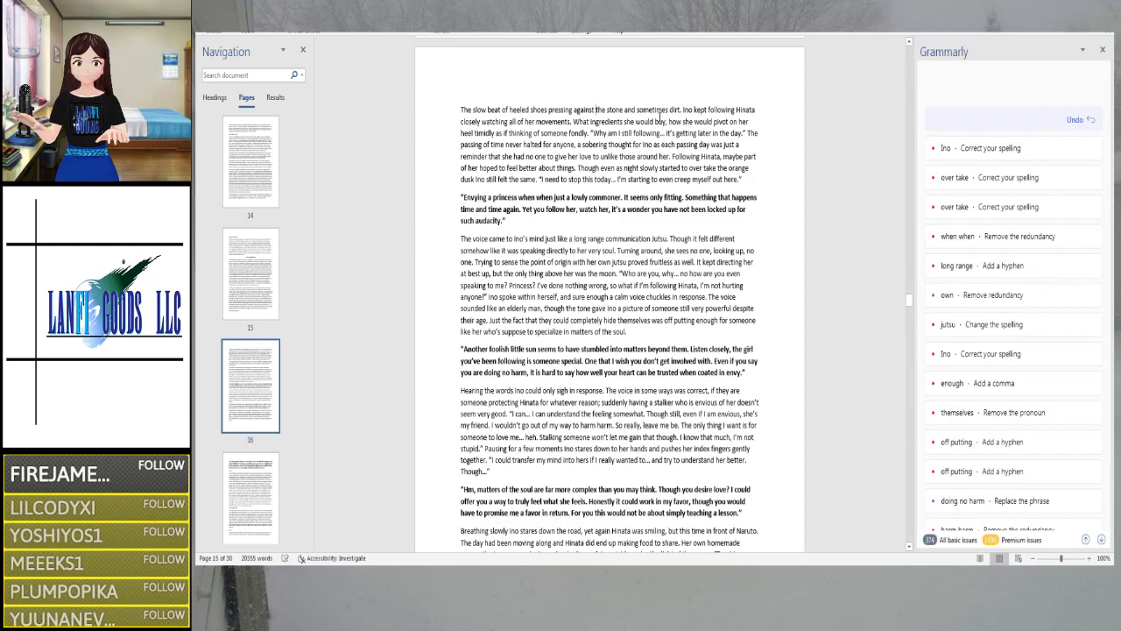
{"action": "left_click", "coordinate": [961, 150]}
{"action": "left_click", "coordinate": [1086, 129]}
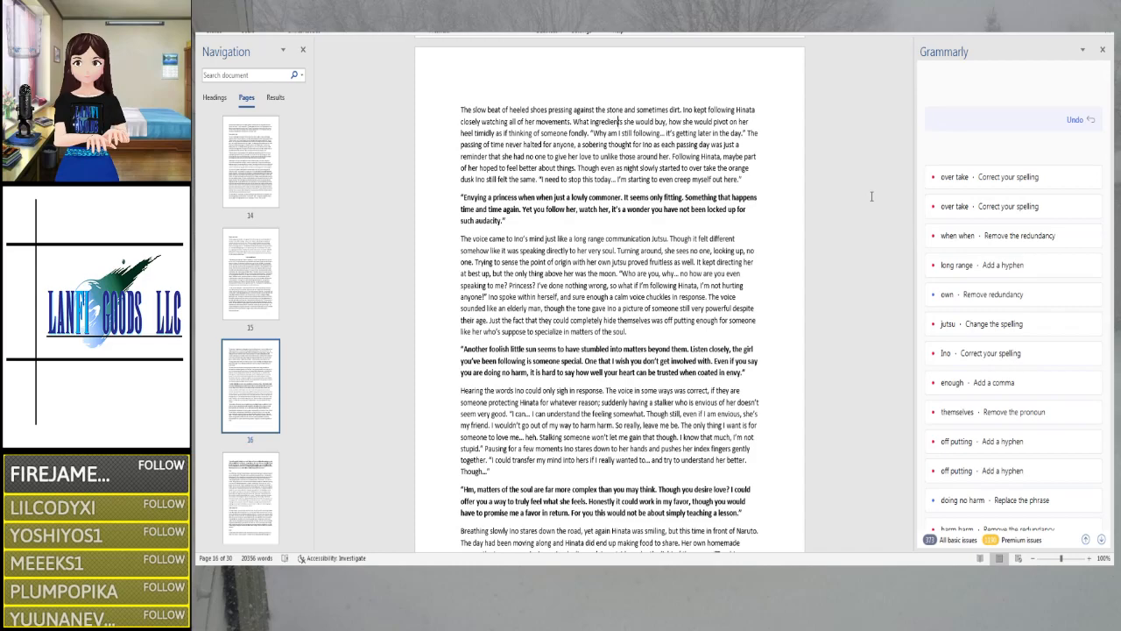
Proofread the paragraph opening page 16 from "What ingredients she would buy" onward, checking wording and punctuation
{"action": "key", "text": "Left"}
{"action": "key", "text": "Left"}
{"action": "key", "text": "Left"}
{"action": "key", "text": "Left"}
{"action": "key", "text": "Left"}
{"action": "key", "text": "Left"}
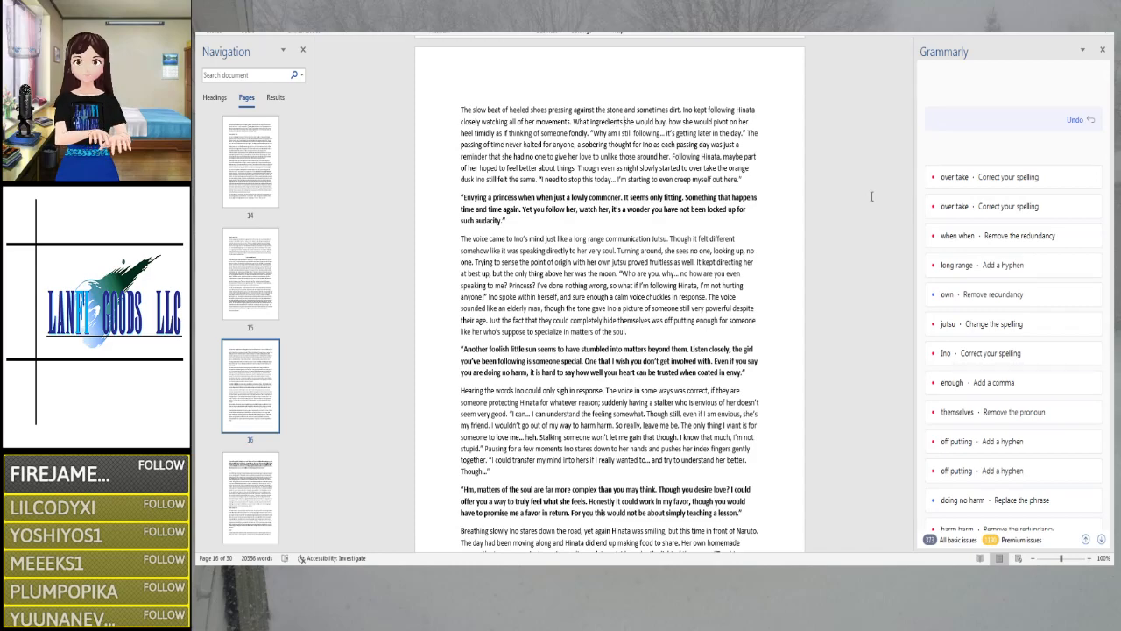
{"action": "key", "text": "Right"}
{"action": "key", "text": "Right"}
{"action": "key", "text": "Right"}
{"action": "key", "text": "Right"}
{"action": "key", "text": "Right"}
{"action": "key", "text": "Right"}
{"action": "key", "text": "Right"}
{"action": "key", "text": "Right"}
{"action": "key", "text": "Right"}
{"action": "key", "text": "Right"}
{"action": "key", "text": "Right"}
{"action": "key", "text": "Right"}
{"action": "key", "text": "Right"}
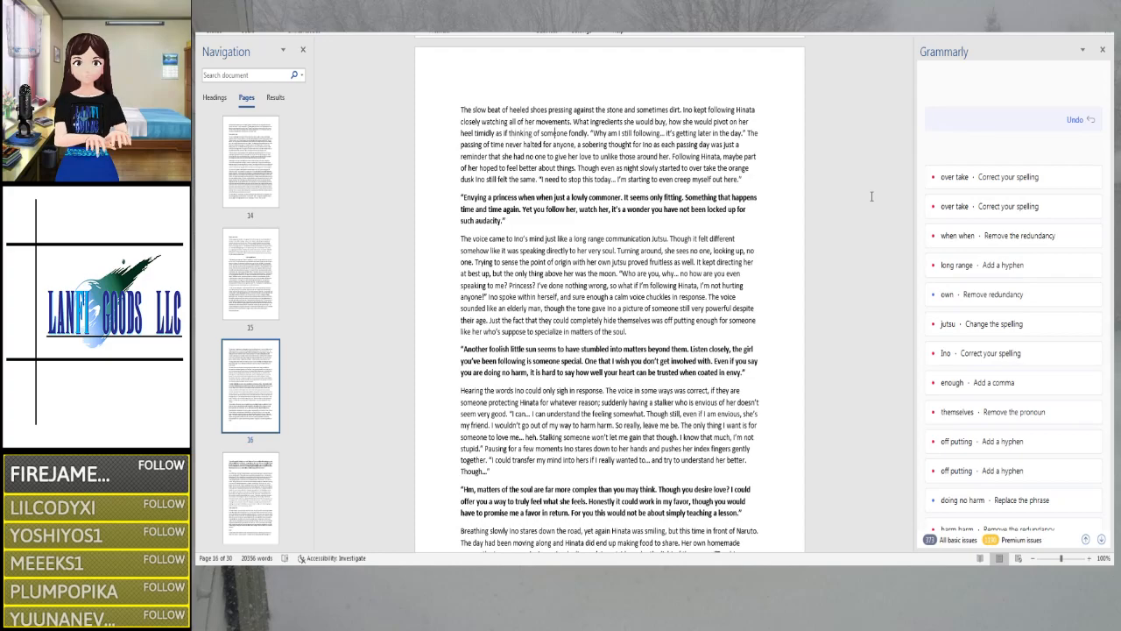
{"action": "key", "text": "Right"}
{"action": "key", "text": "Right"}
{"action": "key", "text": "Right"}
{"action": "key", "text": "Right"}
{"action": "key", "text": "Right"}
{"action": "key", "text": "Right"}
{"action": "key", "text": "Right"}
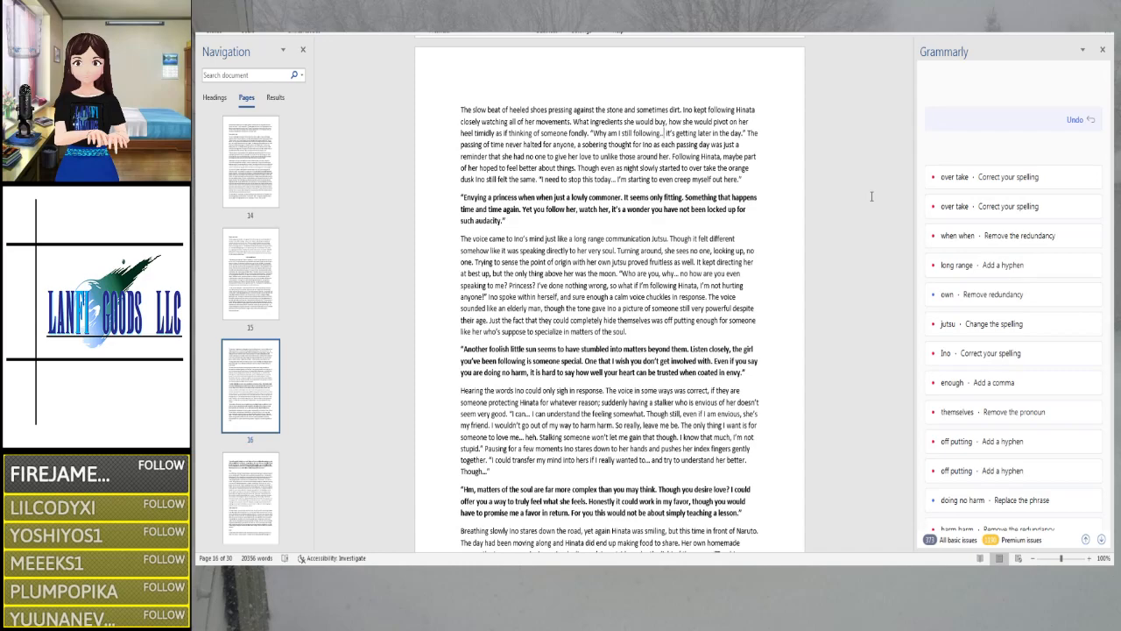
{"action": "key", "text": "Right"}
{"action": "key", "text": "Right"}
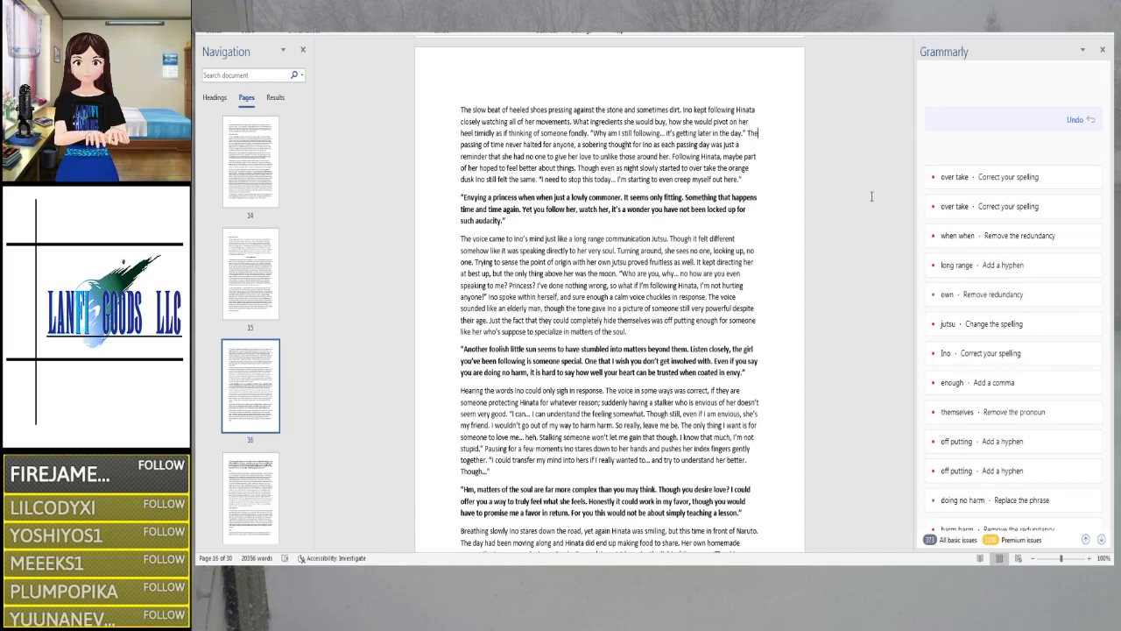
{"action": "key", "text": "Right"}
{"action": "key", "text": "Right"}
{"action": "key", "text": "Right"}
{"action": "type", "text": "t"}
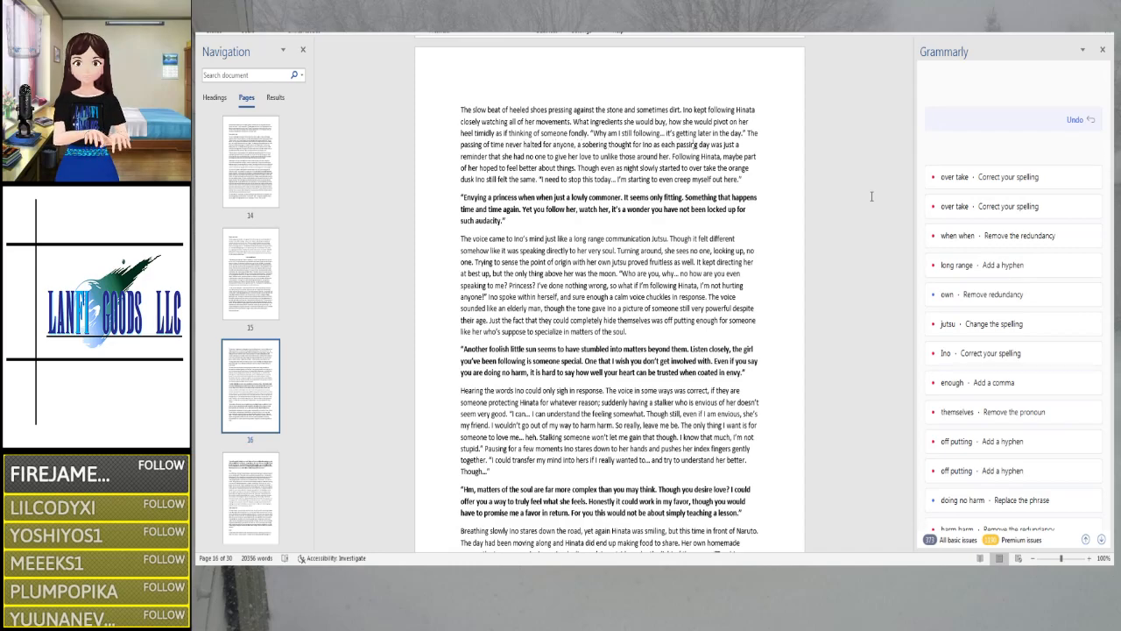
Delete "to" before "unlike" so the clause reads "no one to give her love unlike those around her"
{"action": "key", "text": "Right"}
{"action": "key", "text": "Right"}
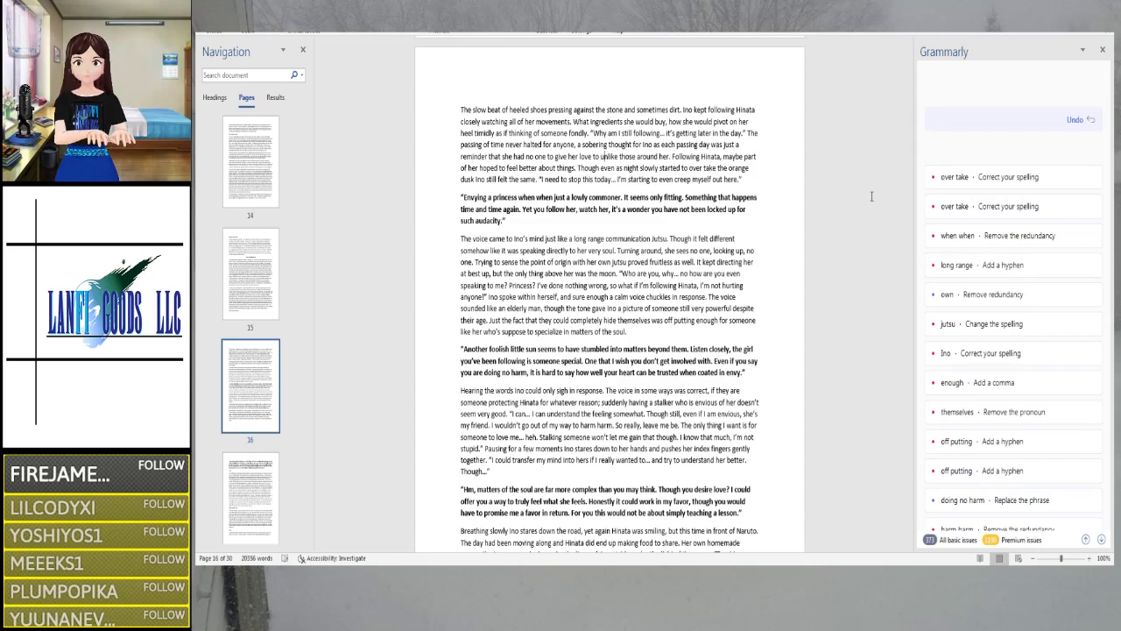
{"action": "key", "text": "Left"}
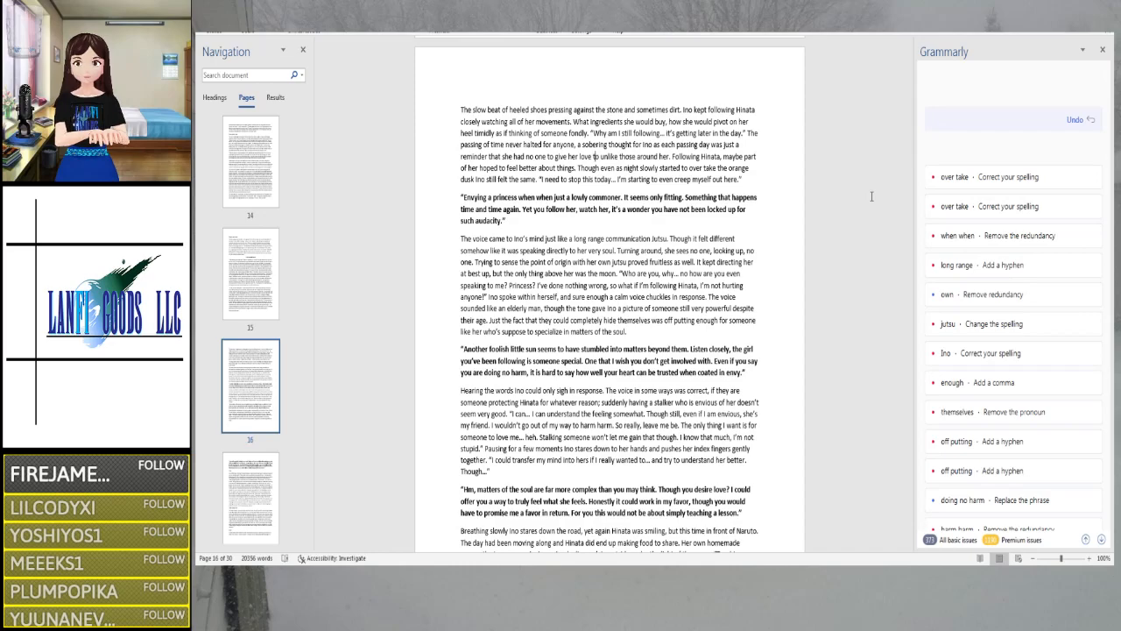
{"action": "key", "text": "BackSpace"}
{"action": "key", "text": "Delete"}
{"action": "key", "text": "Delete"}
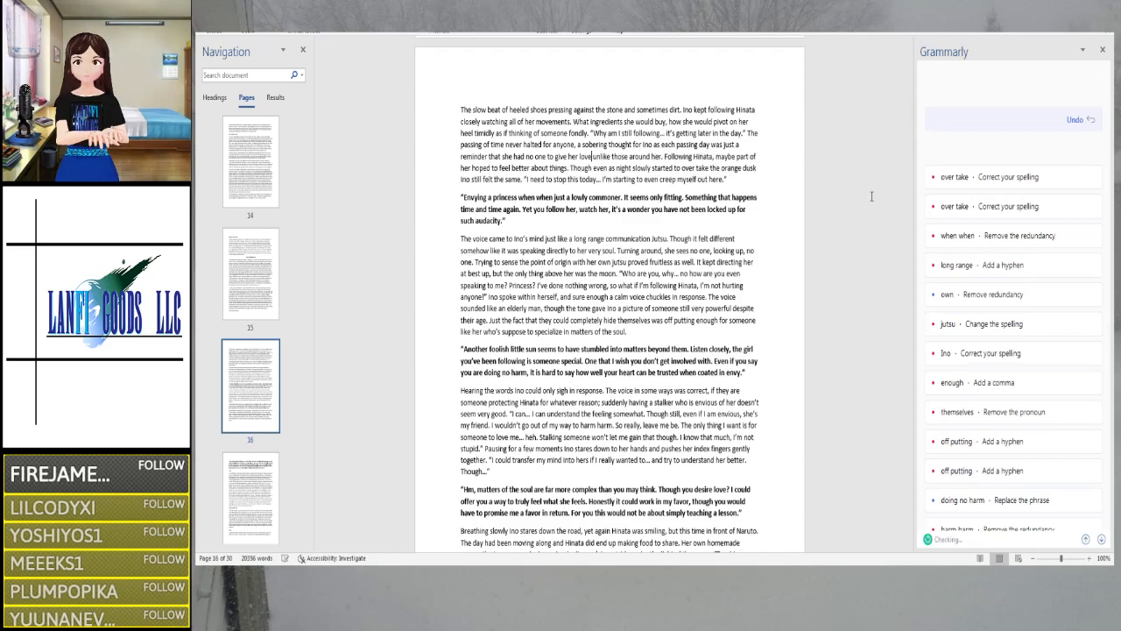
{"action": "key", "text": "Delete"}
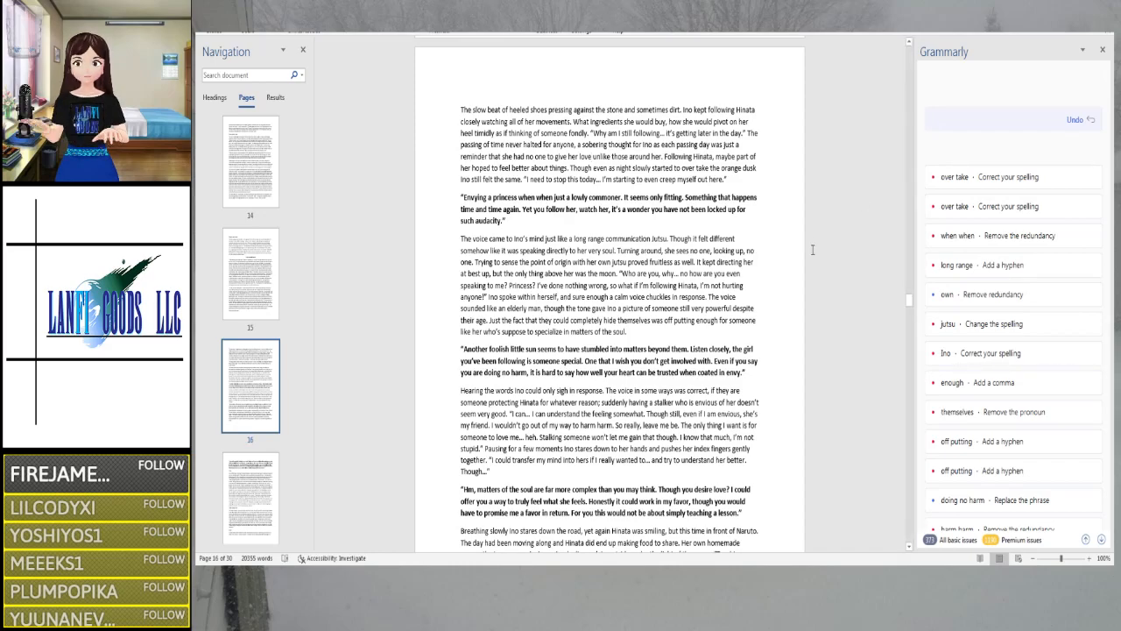
Join "over take" into the single word "overtake" in the sentence about the orange dusk
{"action": "left_click", "coordinate": [697, 169]}
{"action": "left_click", "coordinate": [698, 167]}
{"action": "key", "text": "Delete"}
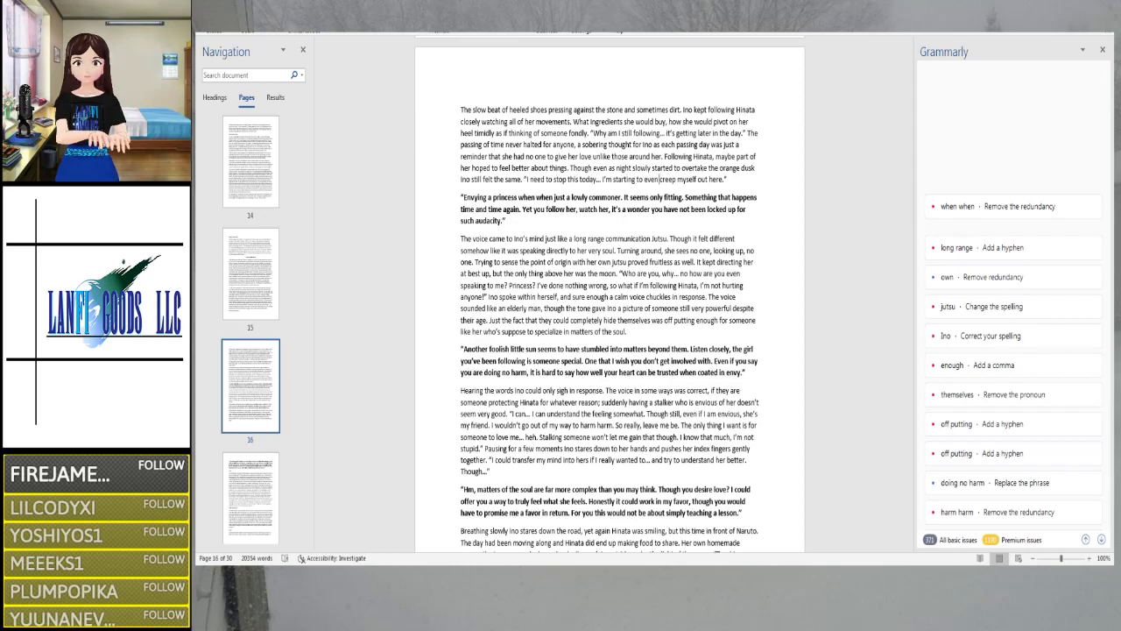
Delete "here" from Ino's line so it ends "I'm starting to even creep myself out."
{"action": "left_click", "coordinate": [711, 179]}
{"action": "key", "text": "Delete"}
{"action": "key", "text": "Delete"}
{"action": "key", "text": "Delete"}
{"action": "key", "text": "Delete"}
{"action": "key", "text": "BackSpace"}
{"action": "key", "text": "Right"}
{"action": "key", "text": "Right"}
{"action": "key", "text": "Right"}
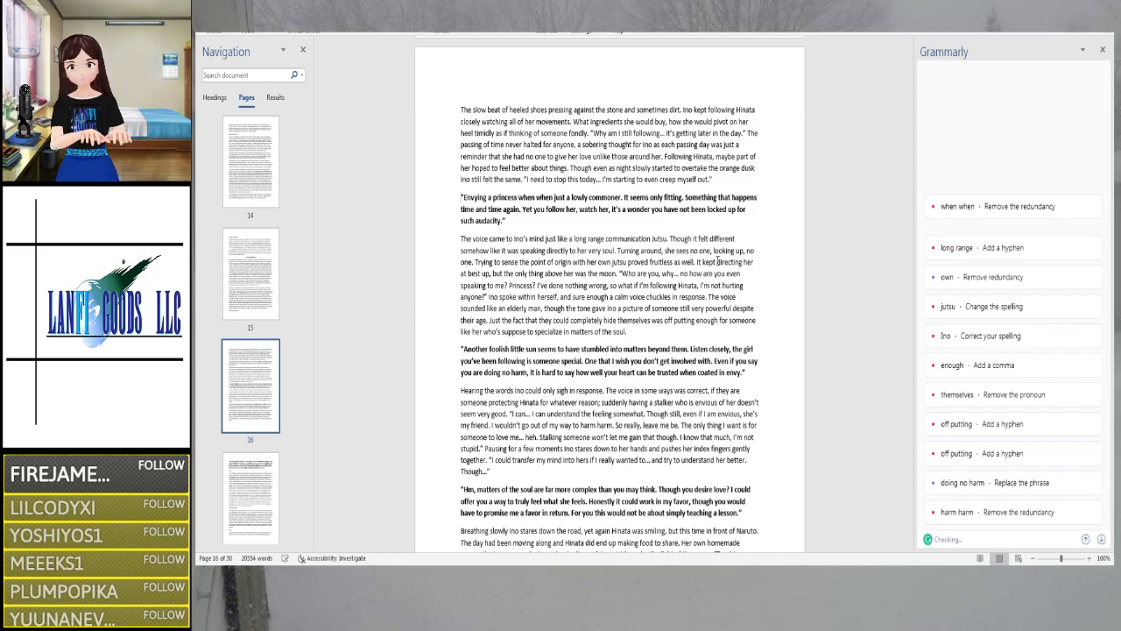
Delete the duplicated "when" in the bold line so it reads "Envying a princess when just a lowly commoner"
{"action": "scroll", "coordinate": [609, 294], "scroll_direction": "down", "scroll_amount": 4}
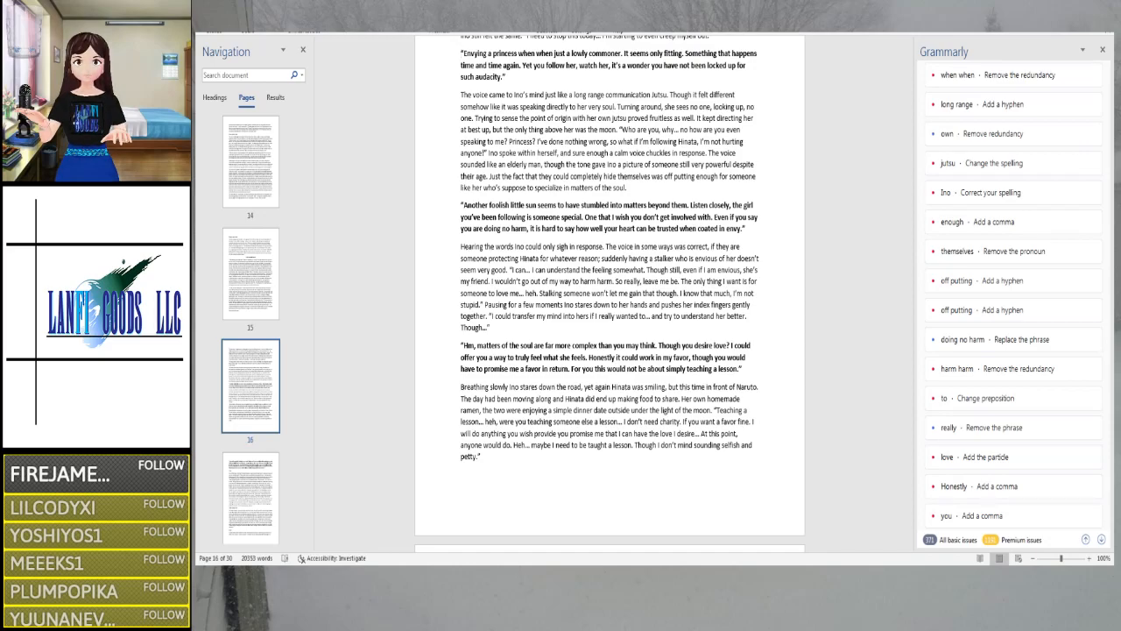
{"action": "key", "text": "BackSpace"}
{"action": "key", "text": "BackSpace"}
{"action": "key", "text": "BackSpace"}
{"action": "key", "text": "BackSpace"}
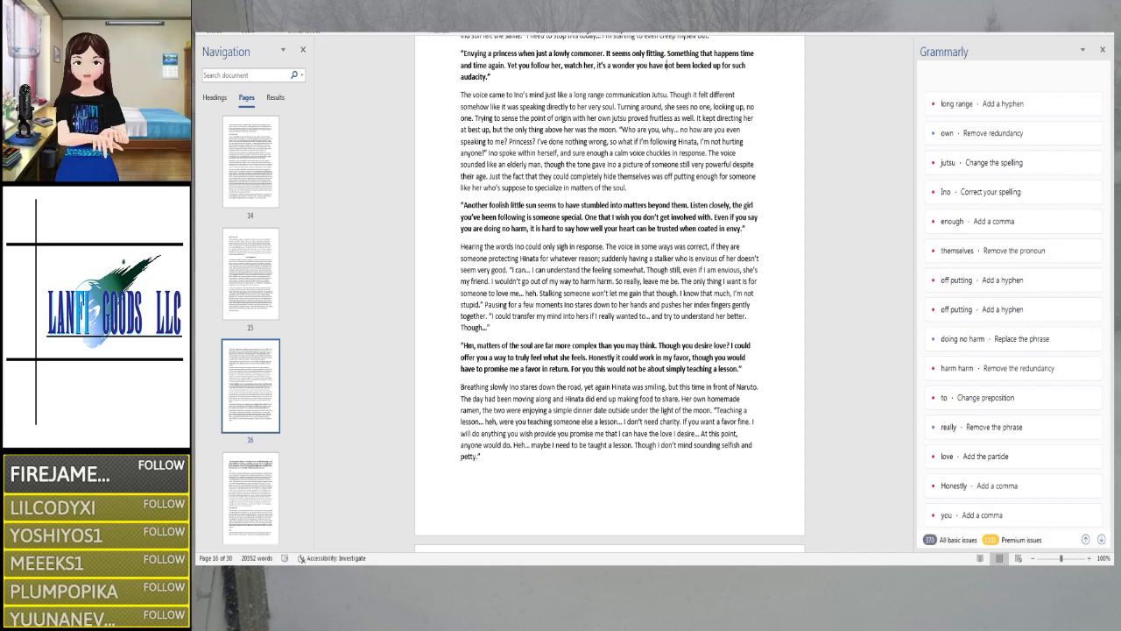
Accept Grammarly's hyphen in "long-range communication Jutsu" in the paragraph beginning "The voice came to Ino's mind"
{"action": "key", "text": "Left"}
{"action": "key", "text": "Left"}
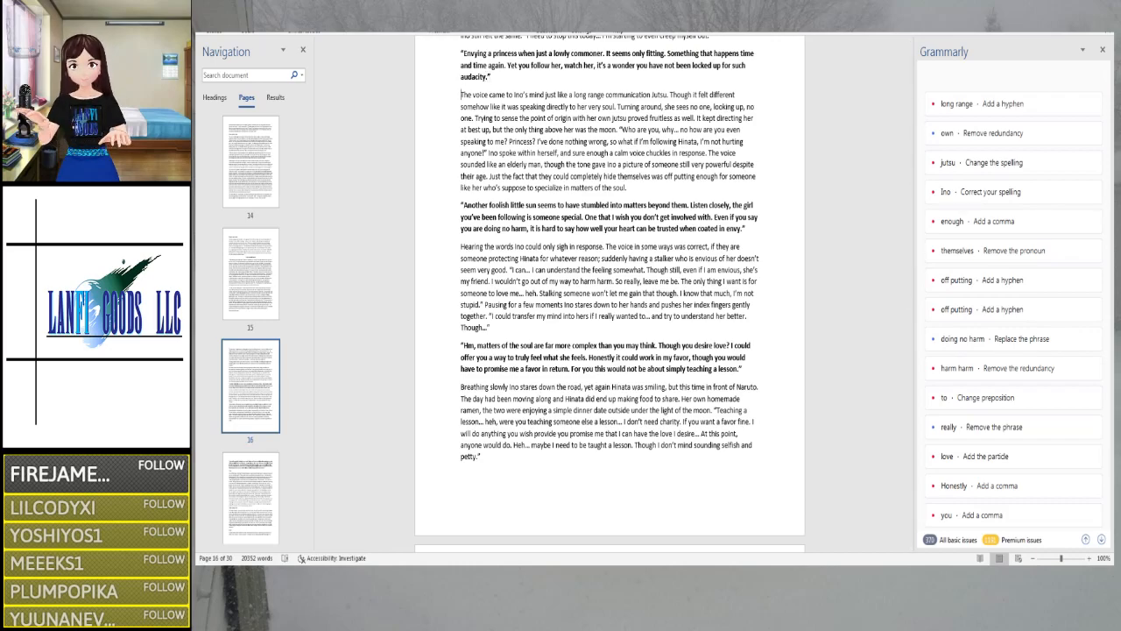
{"action": "scroll", "coordinate": [511, 224], "scroll_direction": "down", "scroll_amount": 2}
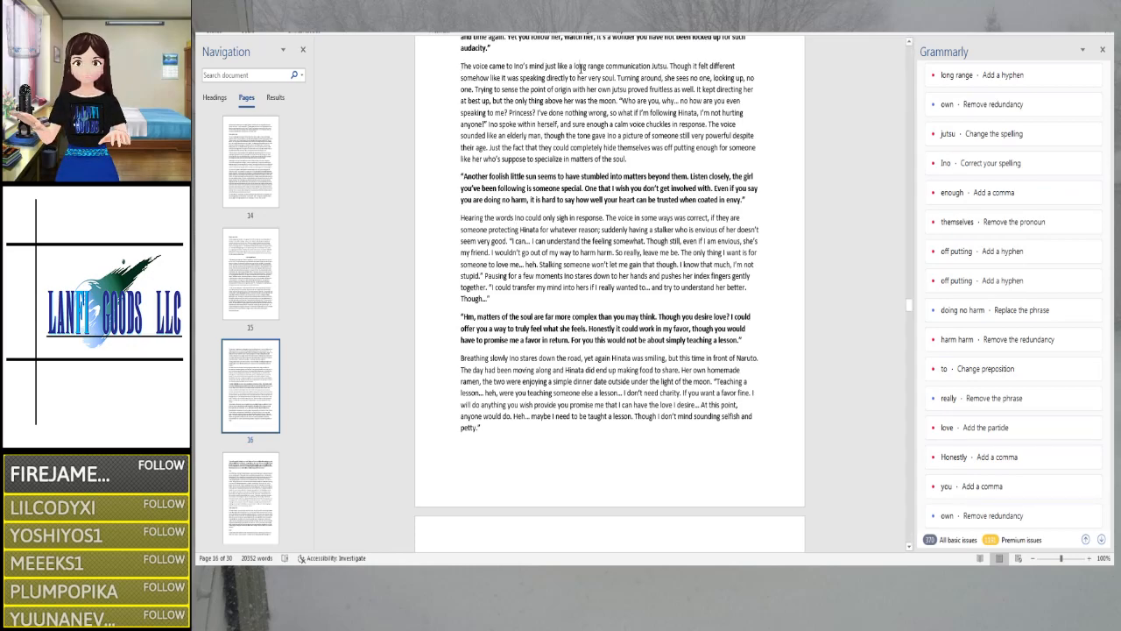
{"action": "left_click", "coordinate": [956, 75]}
{"action": "left_click", "coordinate": [1022, 94]}
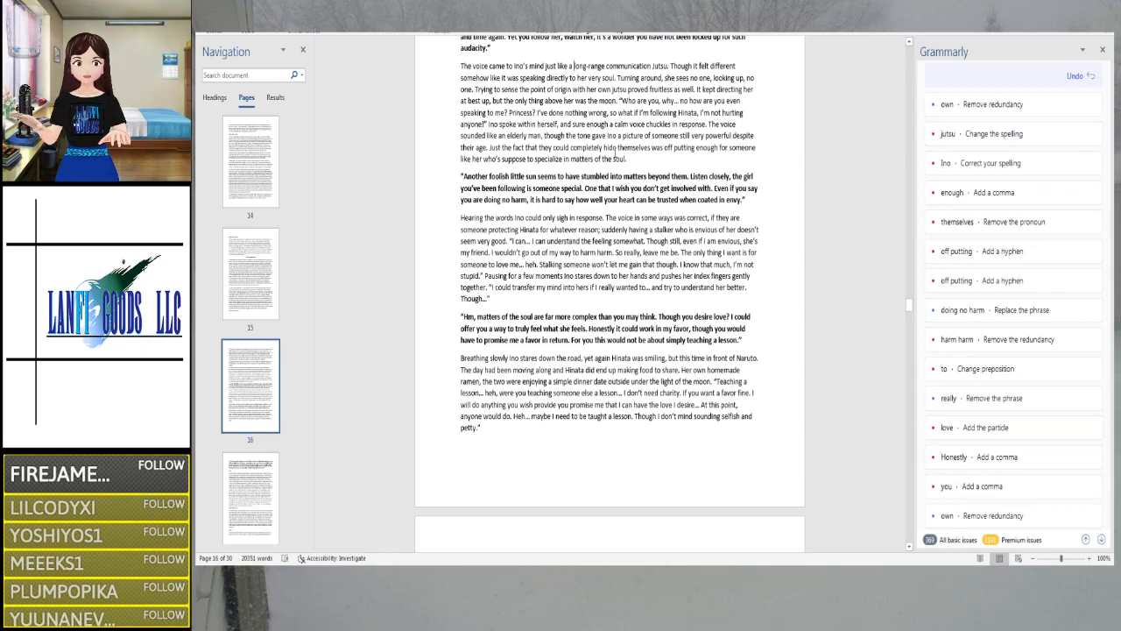
Capitalize "jutsu" as "Jutsu" in the sentence about sensing the point of origin
{"action": "left_click", "coordinate": [599, 91]}
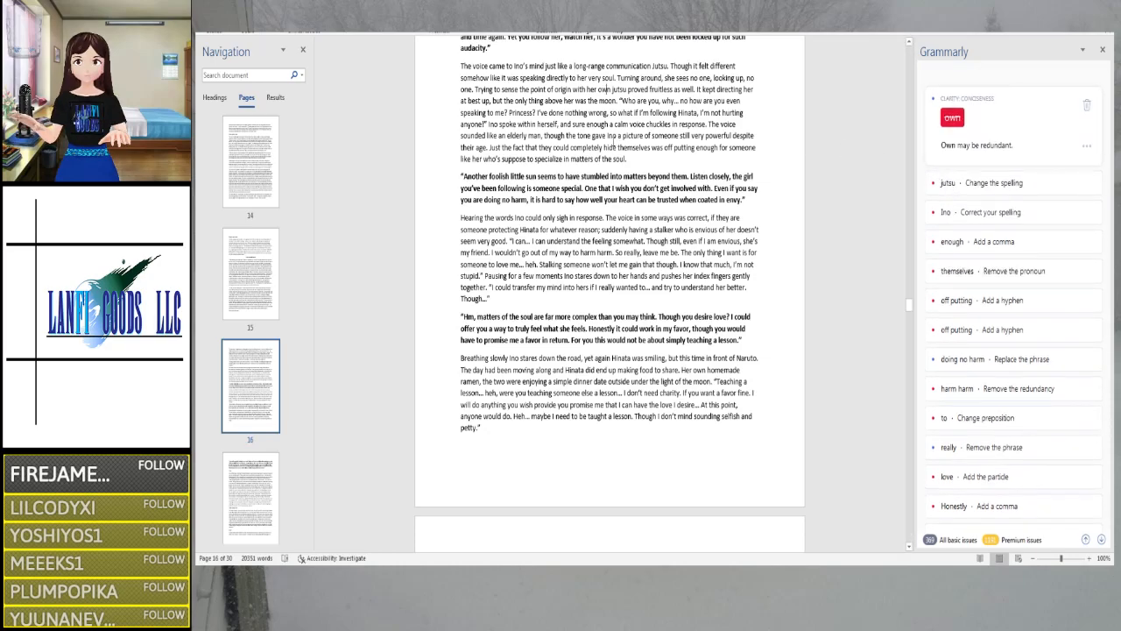
{"action": "left_click", "coordinate": [614, 90]}
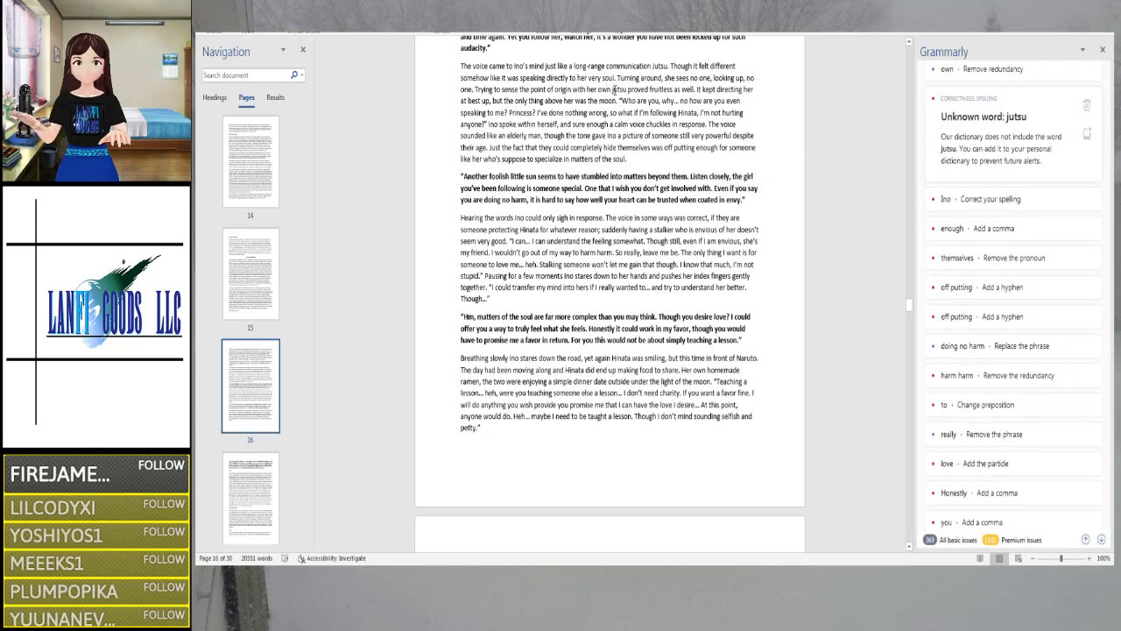
{"action": "key", "text": "BackSpace"}
{"action": "type", "text": "J"}
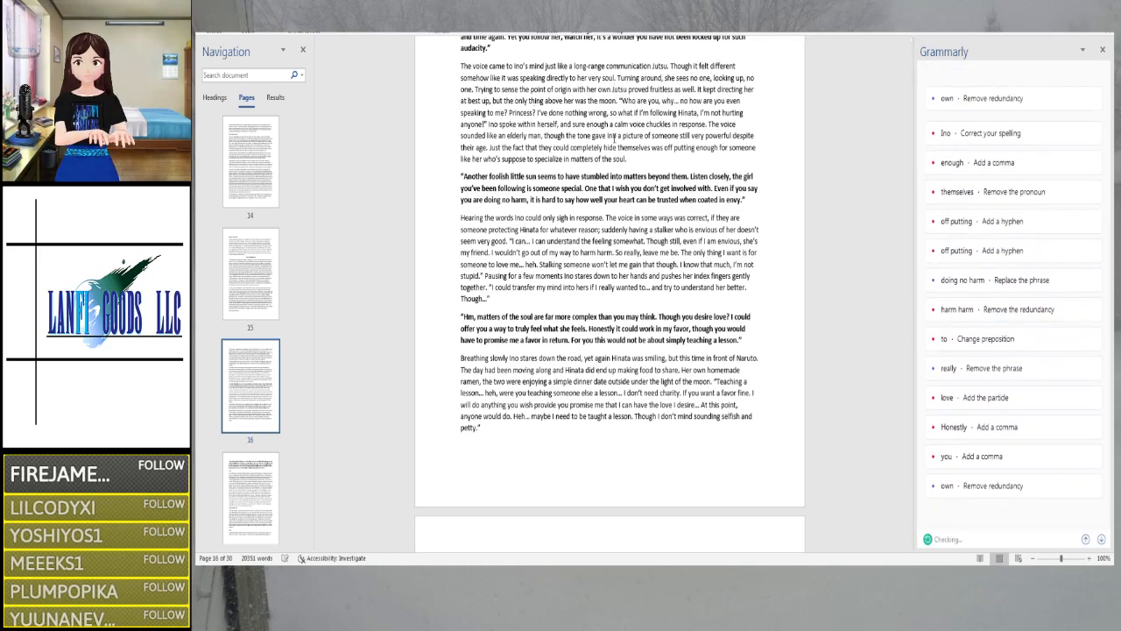
{"action": "key", "text": "Right"}
{"action": "key", "text": "Right"}
{"action": "key", "text": "Right"}
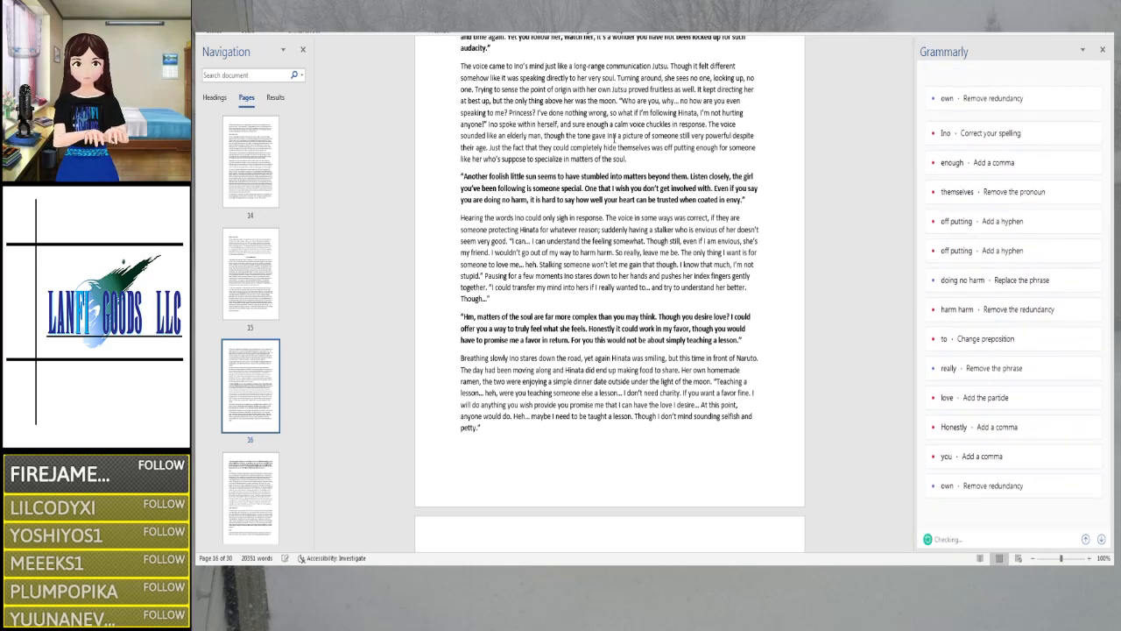
Delete the redundant "own" so the phrase reads "with her Jutsu proved fruitless"
{"action": "key", "text": "Left"}
{"action": "key", "text": "Left"}
{"action": "key", "text": "Left"}
{"action": "key", "text": "BackSpace"}
{"action": "key", "text": "BackSpace"}
{"action": "key", "text": "BackSpace"}
{"action": "key", "text": "BackSpace"}
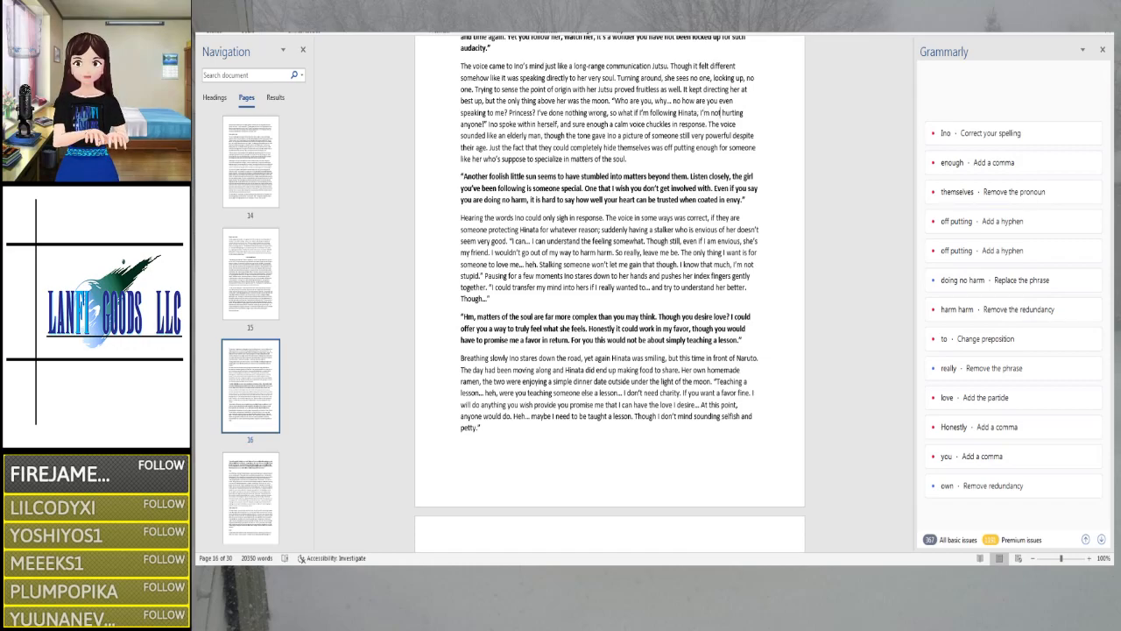
Accept Grammarly's comma after "sure enough" in the sentence about the calm voice chuckling
{"action": "left_click", "coordinate": [487, 124]}
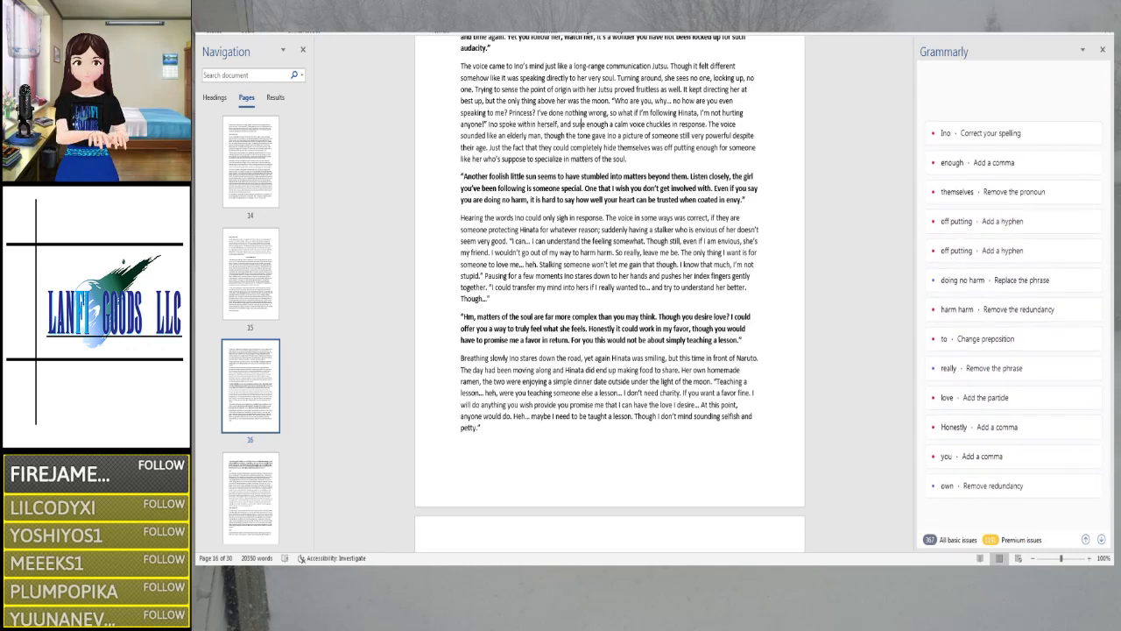
{"action": "left_click", "coordinate": [954, 162]}
{"action": "left_click", "coordinate": [955, 162]}
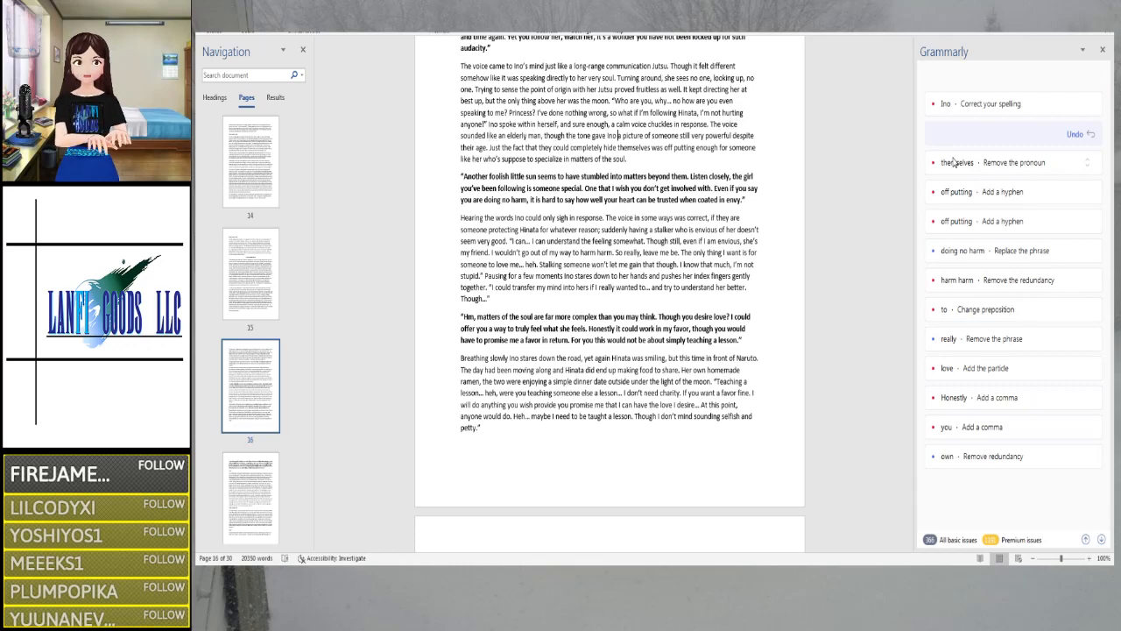
Review Grammarly's suggestion on "themselves" and accept the hyphen in "off-putting" in the same sentence
{"action": "key", "text": "Right"}
{"action": "key", "text": "Right"}
{"action": "key", "text": "Right"}
{"action": "key", "text": "Right"}
{"action": "key", "text": "Right"}
{"action": "key", "text": "Right"}
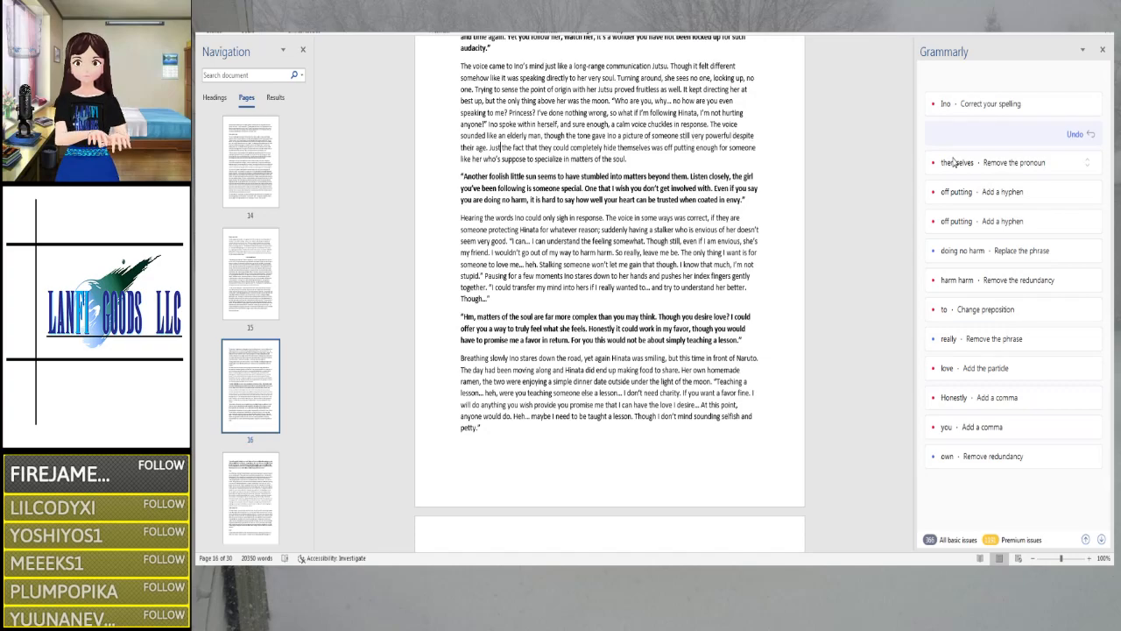
{"action": "left_click", "coordinate": [954, 161]}
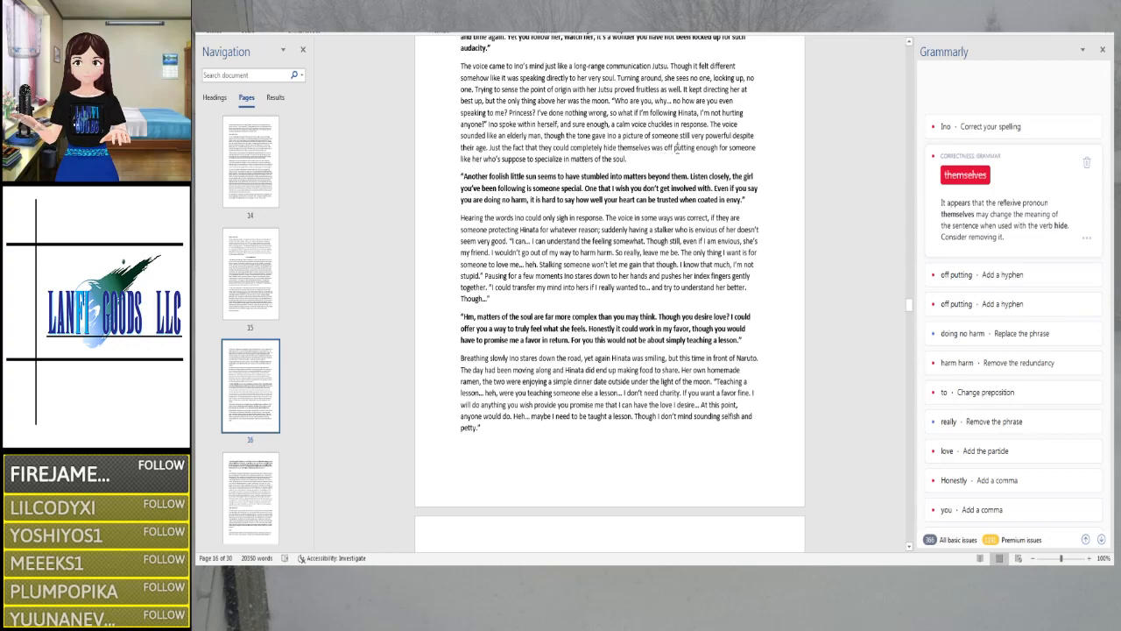
{"action": "left_click", "coordinate": [676, 148]}
{"action": "left_click", "coordinate": [1019, 174]}
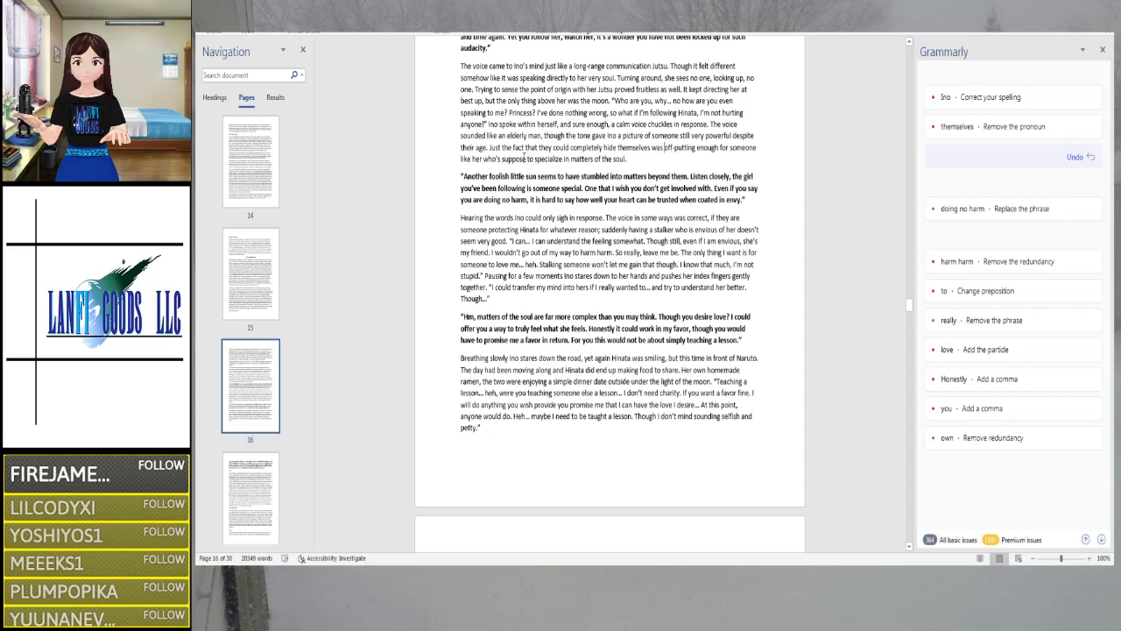
Dismiss Grammarly's suggestions on "themselves" and "Ino" in the paragraph about the voice in Ino's mind
{"action": "left_click", "coordinate": [1038, 127]}
{"action": "left_click", "coordinate": [1088, 136]}
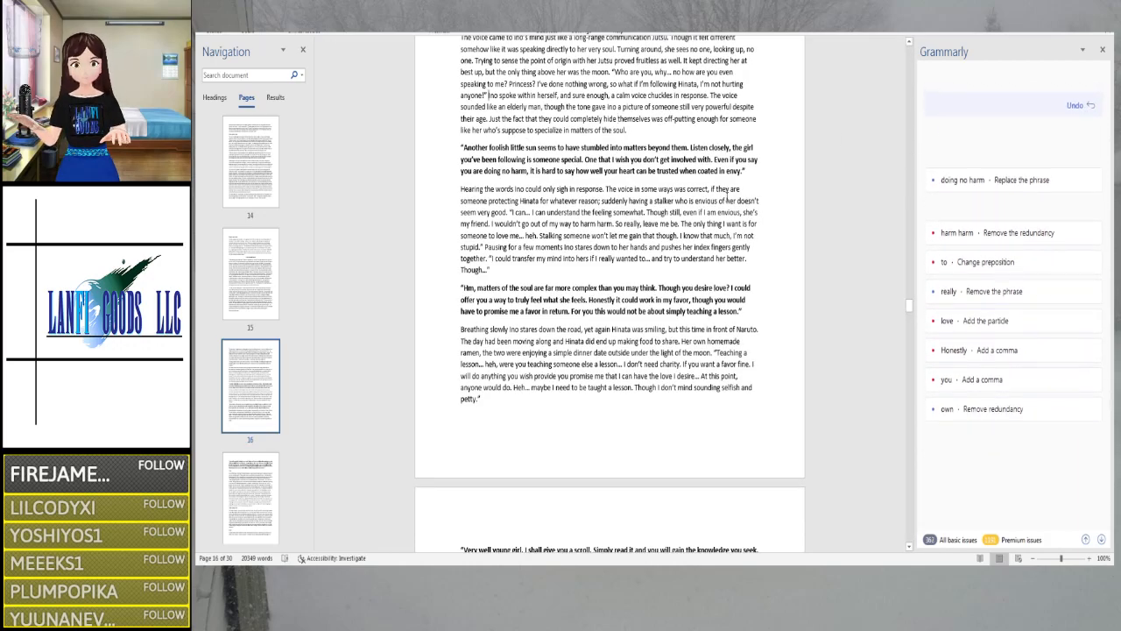
{"action": "scroll", "coordinate": [888, 150], "scroll_direction": "up", "scroll_amount": 2}
{"action": "left_click", "coordinate": [641, 219]}
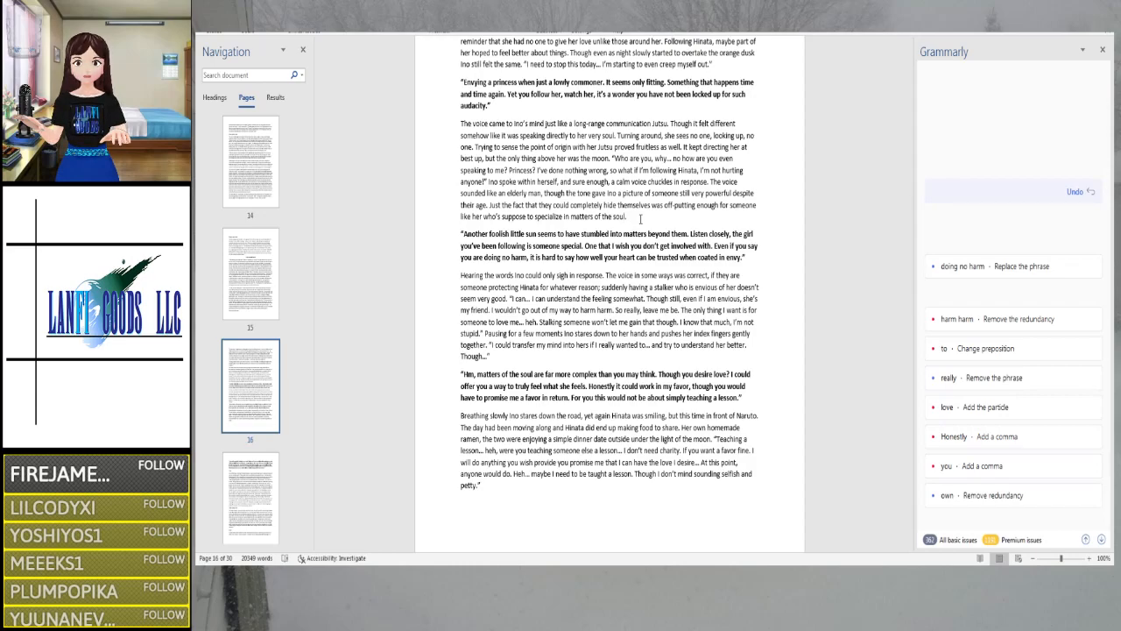
Change "harm harm" to "harm her" in Ino's reply and dismiss Grammarly's rewording of "doing no harm"
{"action": "left_click", "coordinate": [614, 313]}
{"action": "key", "text": "BackSpace"}
{"action": "key", "text": "BackSpace"}
{"action": "key", "text": "BackSpace"}
{"action": "type", "text": "er"}
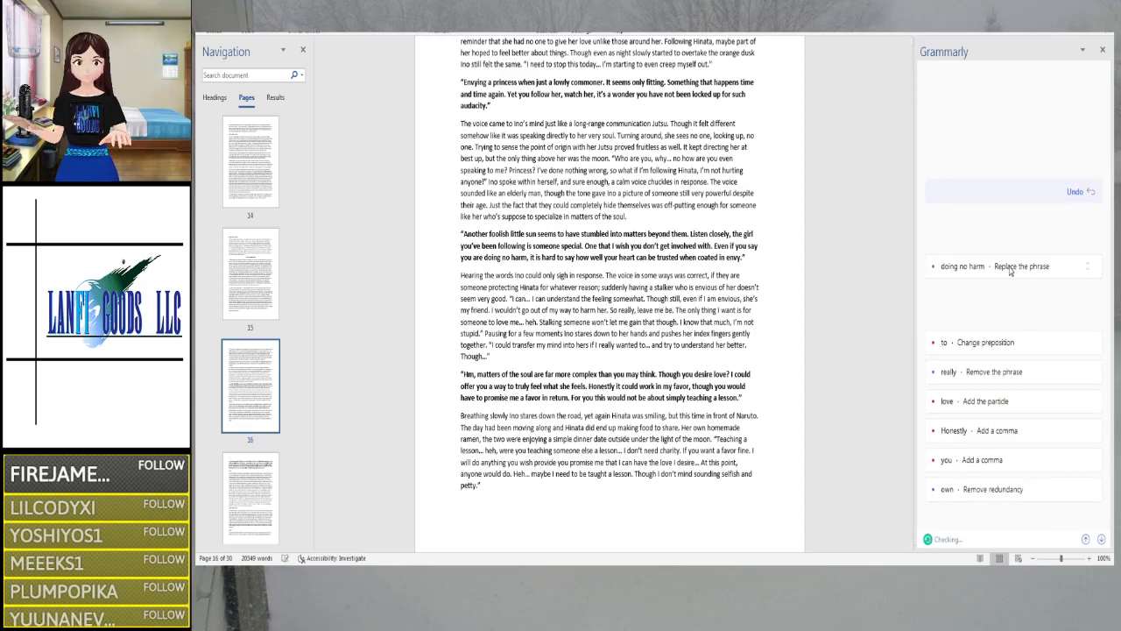
{"action": "left_click", "coordinate": [1010, 271]}
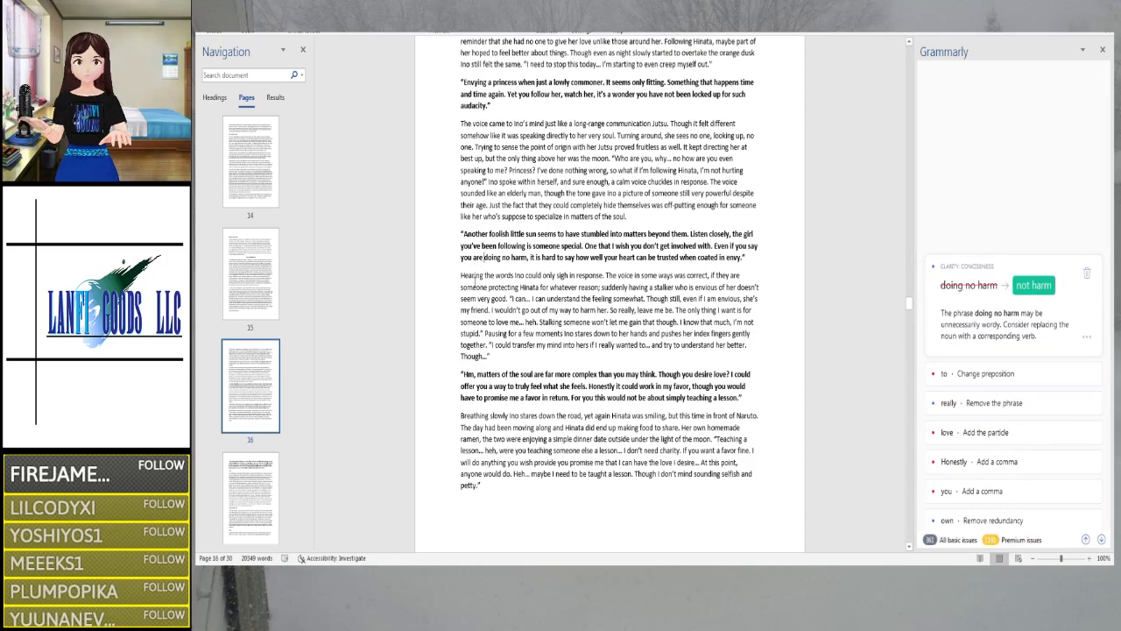
{"action": "left_click", "coordinate": [1086, 273]}
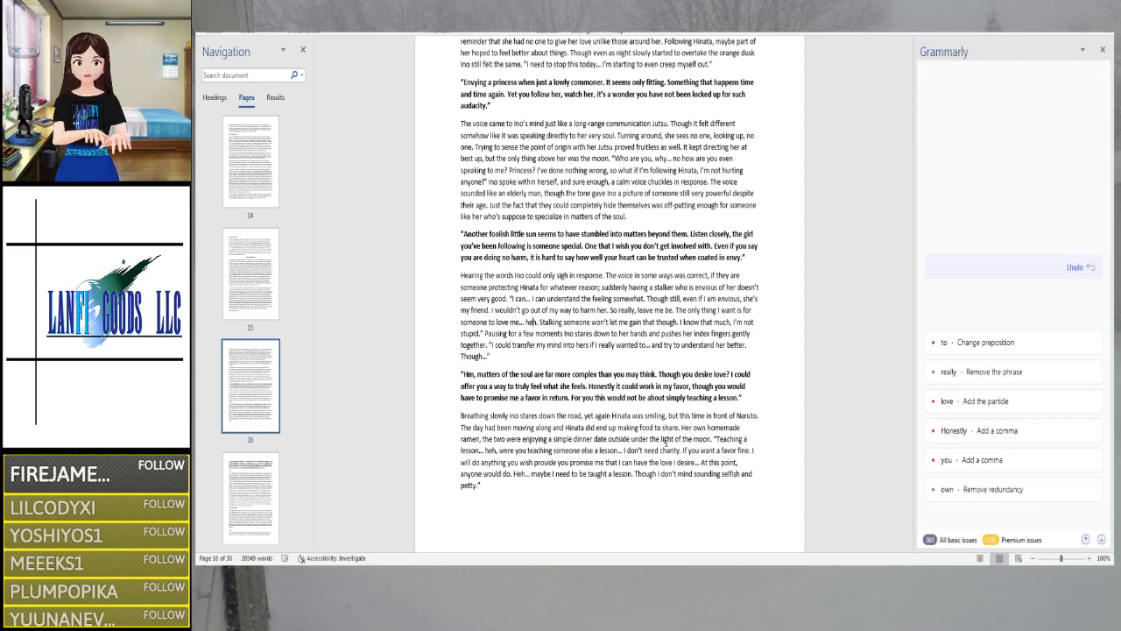
Accept Grammarly's "at" so the phrase reads "stares down at her hands", and dismiss its removal of "really" in "if I really wanted to"
{"action": "key", "text": "Right"}
{"action": "key", "text": "Right"}
{"action": "key", "text": "Right"}
{"action": "key", "text": "Right"}
{"action": "key", "text": "Right"}
{"action": "key", "text": "Right"}
{"action": "key", "text": "Right"}
{"action": "key", "text": "Right"}
{"action": "key", "text": "Right"}
{"action": "key", "text": "Right"}
{"action": "key", "text": "Right"}
{"action": "key", "text": "Right"}
{"action": "key", "text": "Right"}
{"action": "key", "text": "Right"}
{"action": "key", "text": "Right"}
{"action": "key", "text": "Right"}
{"action": "key", "text": "Right"}
{"action": "key", "text": "Right"}
{"action": "key", "text": "Right"}
{"action": "key", "text": "Right"}
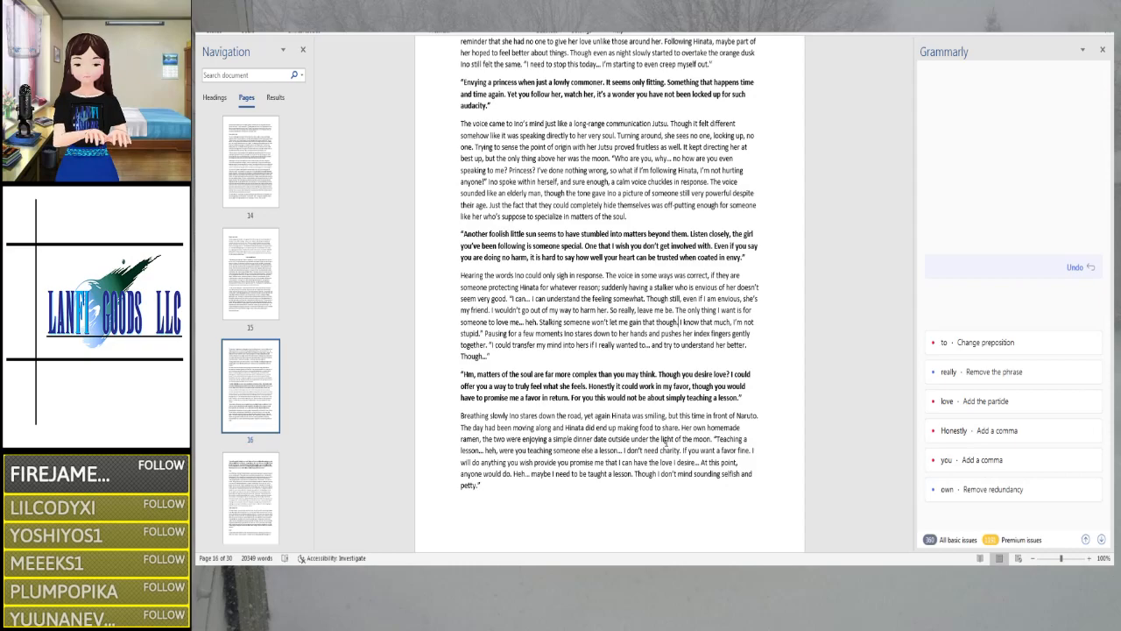
{"action": "key", "text": "Right"}
{"action": "key", "text": "Right"}
{"action": "key", "text": "Right"}
{"action": "key", "text": "Right"}
{"action": "key", "text": "Right"}
{"action": "key", "text": "Right"}
{"action": "key", "text": "Right"}
{"action": "key", "text": "Right"}
{"action": "key", "text": "Right"}
{"action": "key", "text": "Right"}
{"action": "key", "text": "Right"}
{"action": "key", "text": "Right"}
{"action": "key", "text": "Right"}
{"action": "key", "text": "Right"}
{"action": "key", "text": "Right"}
{"action": "key", "text": "Right"}
{"action": "key", "text": "Right"}
{"action": "key", "text": "Right"}
{"action": "key", "text": "Right"}
{"action": "key", "text": "Right"}
{"action": "key", "text": "Right"}
{"action": "key", "text": "Right"}
{"action": "key", "text": "Right"}
{"action": "key", "text": "Right"}
{"action": "key", "text": "Right"}
{"action": "key", "text": "Right"}
{"action": "key", "text": "Right"}
{"action": "key", "text": "Right"}
{"action": "key", "text": "Right"}
{"action": "key", "text": "Right"}
{"action": "key", "text": "Left"}
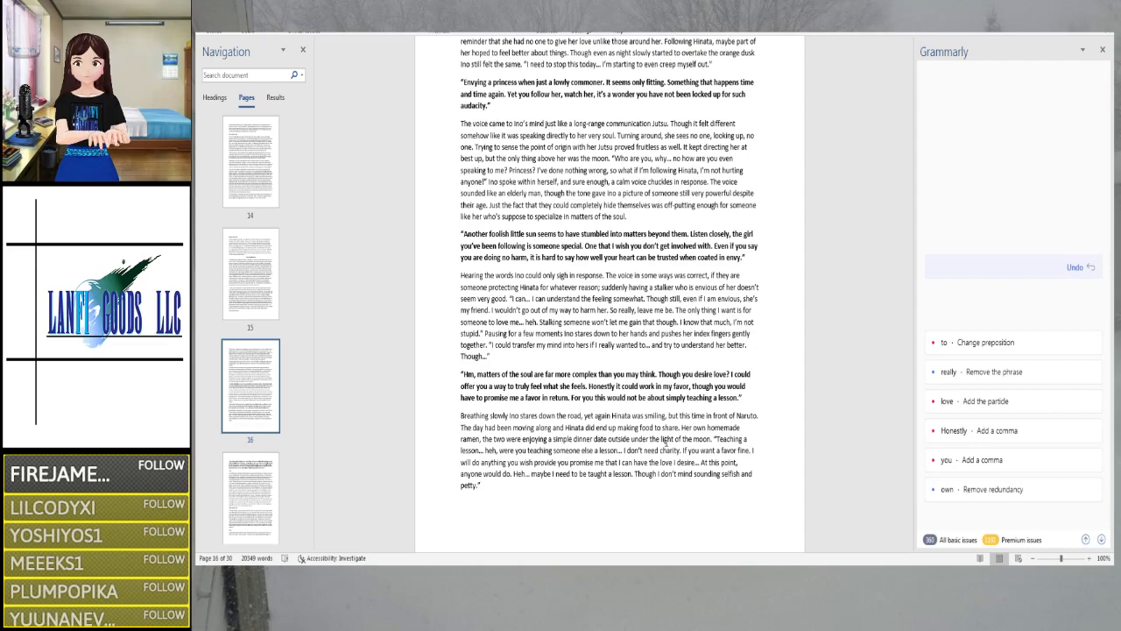
{"action": "key", "text": "Right"}
{"action": "key", "text": "Right"}
{"action": "left_click", "coordinate": [592, 333]}
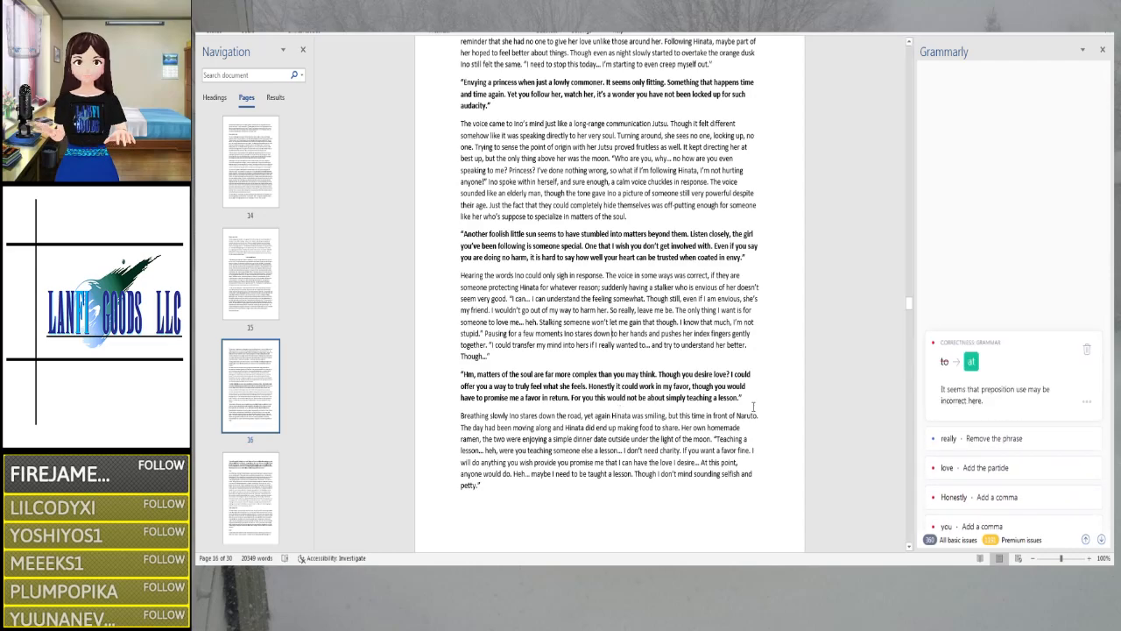
{"action": "left_click", "coordinate": [970, 361]}
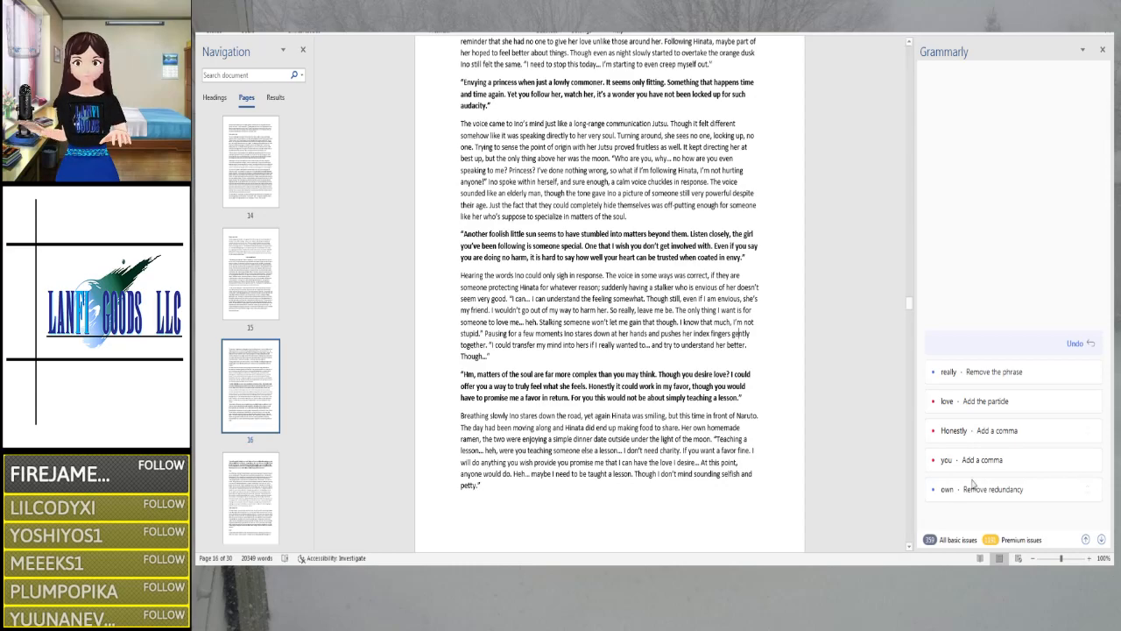
{"action": "left_click", "coordinate": [1000, 375]}
{"action": "left_click", "coordinate": [1086, 378]}
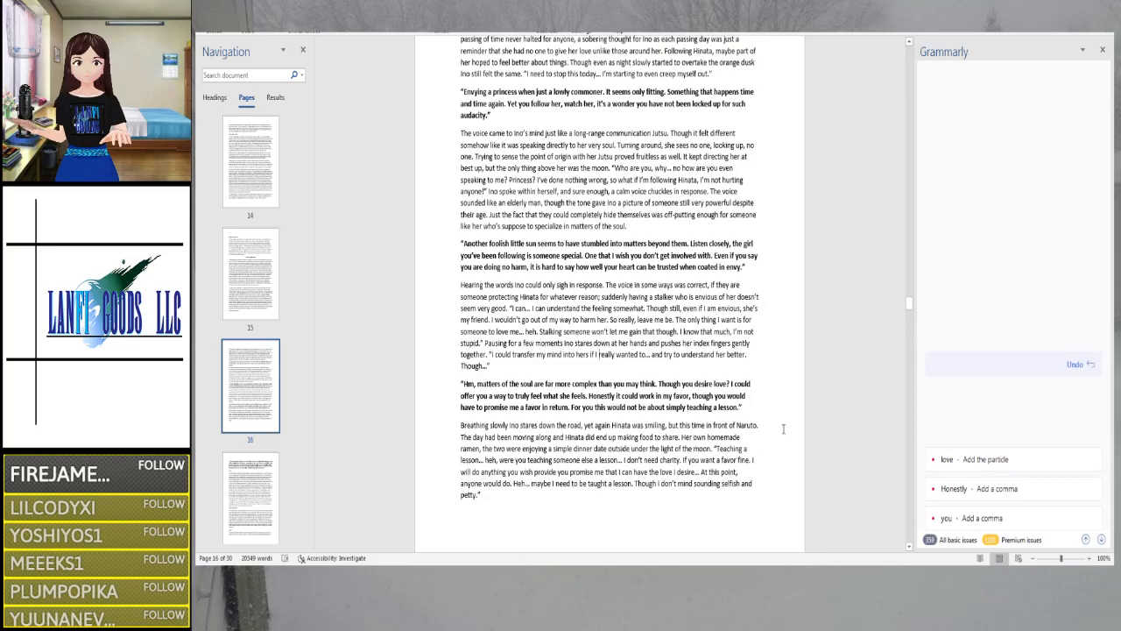
Accept Grammarly's commas after "Honestly" and "For you" in the bold paragraph about matters of the soul
{"action": "scroll", "coordinate": [673, 394], "scroll_direction": "down", "scroll_amount": 5}
{"action": "scroll", "coordinate": [673, 394], "scroll_direction": "down", "scroll_amount": 2}
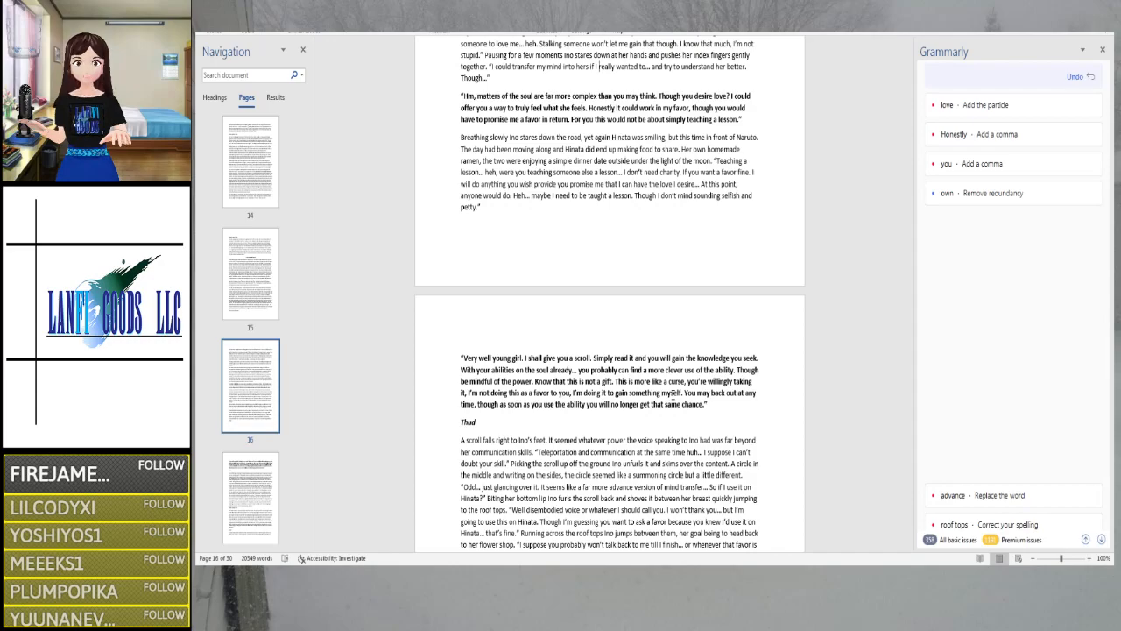
{"action": "left_click", "coordinate": [608, 108]}
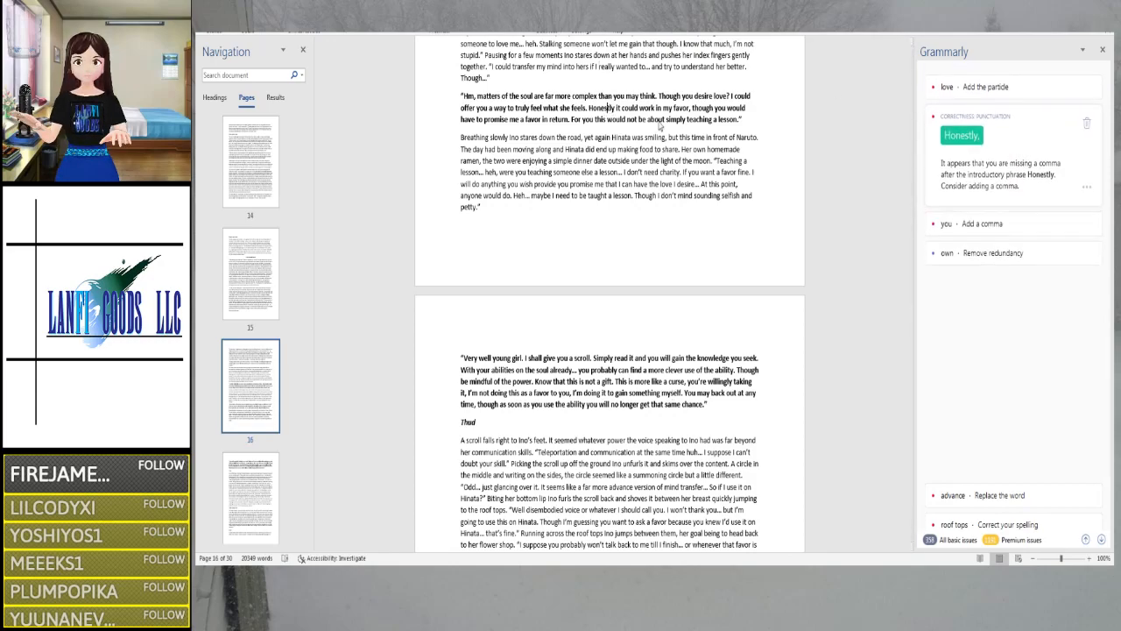
{"action": "left_click", "coordinate": [971, 138]}
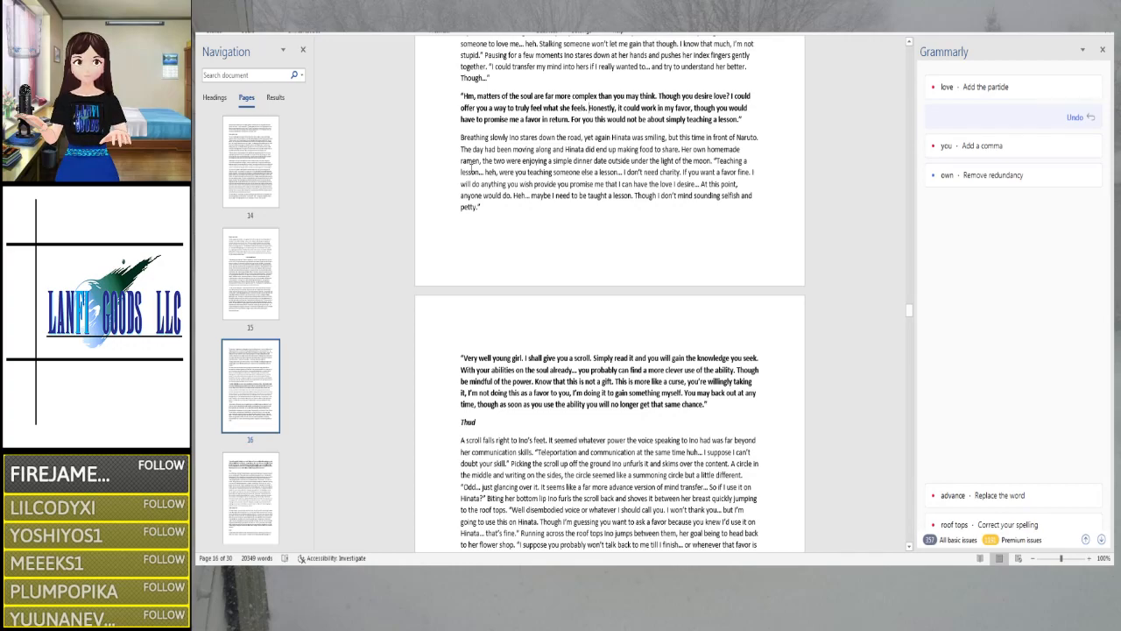
{"action": "left_click", "coordinate": [591, 119]}
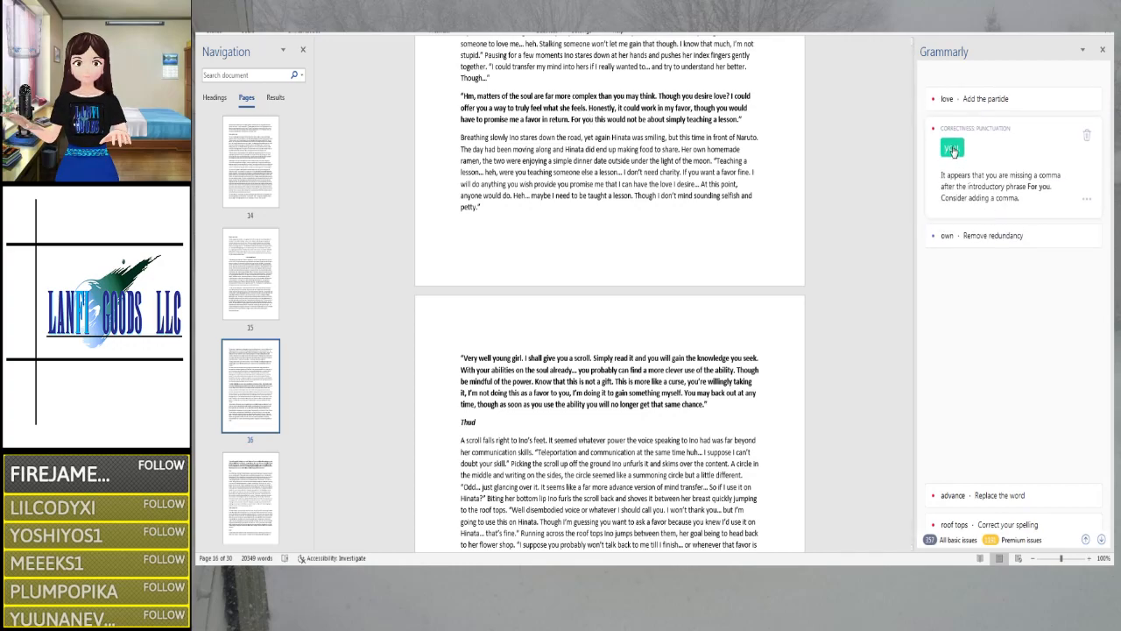
{"action": "left_click", "coordinate": [952, 150]}
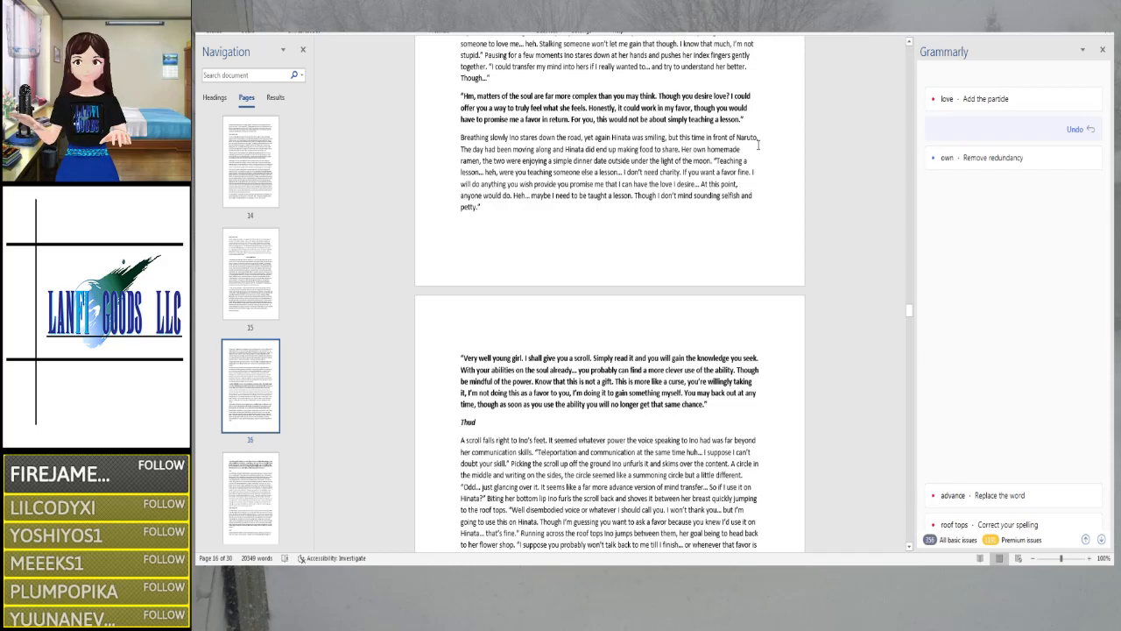
Delete the redundant "own" so the sentence begins "Her homemade ramen"
{"action": "scroll", "coordinate": [519, 194], "scroll_direction": "up", "scroll_amount": 1}
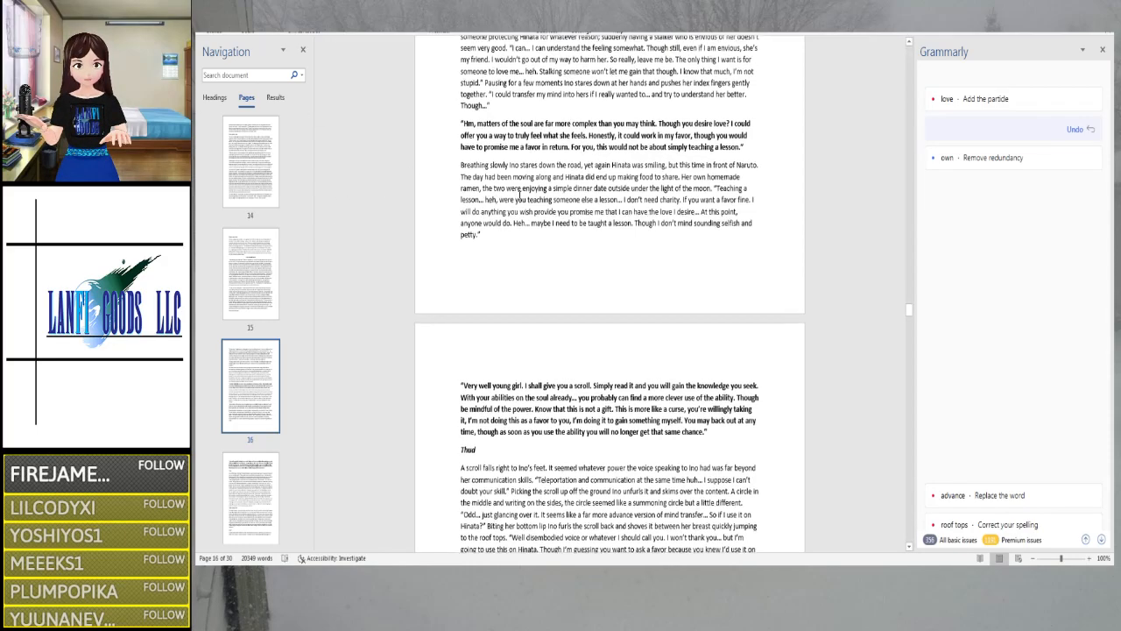
{"action": "scroll", "coordinate": [519, 194], "scroll_direction": "down", "scroll_amount": 3}
{"action": "scroll", "coordinate": [519, 194], "scroll_direction": "down", "scroll_amount": 1}
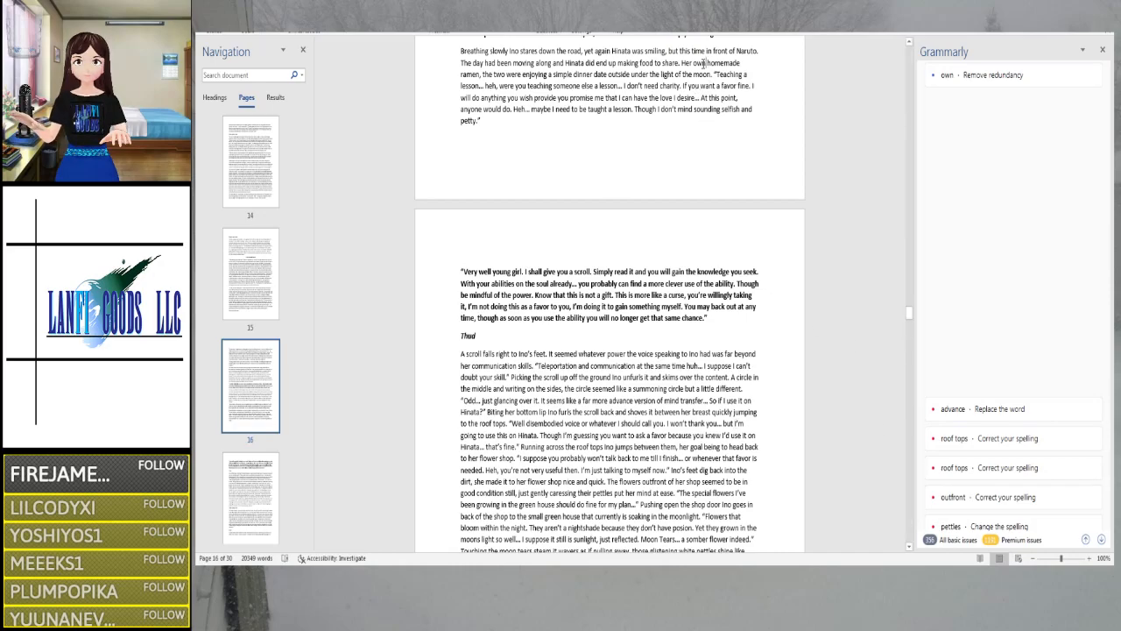
{"action": "left_click", "coordinate": [703, 63]}
{"action": "left_click", "coordinate": [705, 65]}
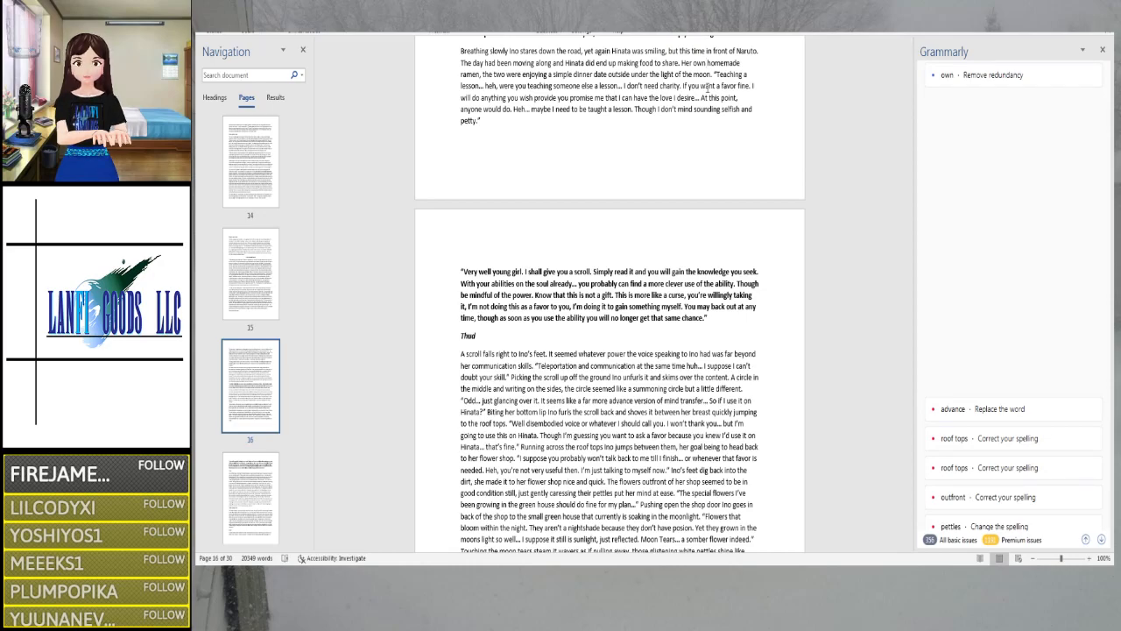
{"action": "key", "text": "BackSpace"}
{"action": "key", "text": "BackSpace"}
{"action": "key", "text": "BackSpace"}
{"action": "key", "text": "BackSpace"}
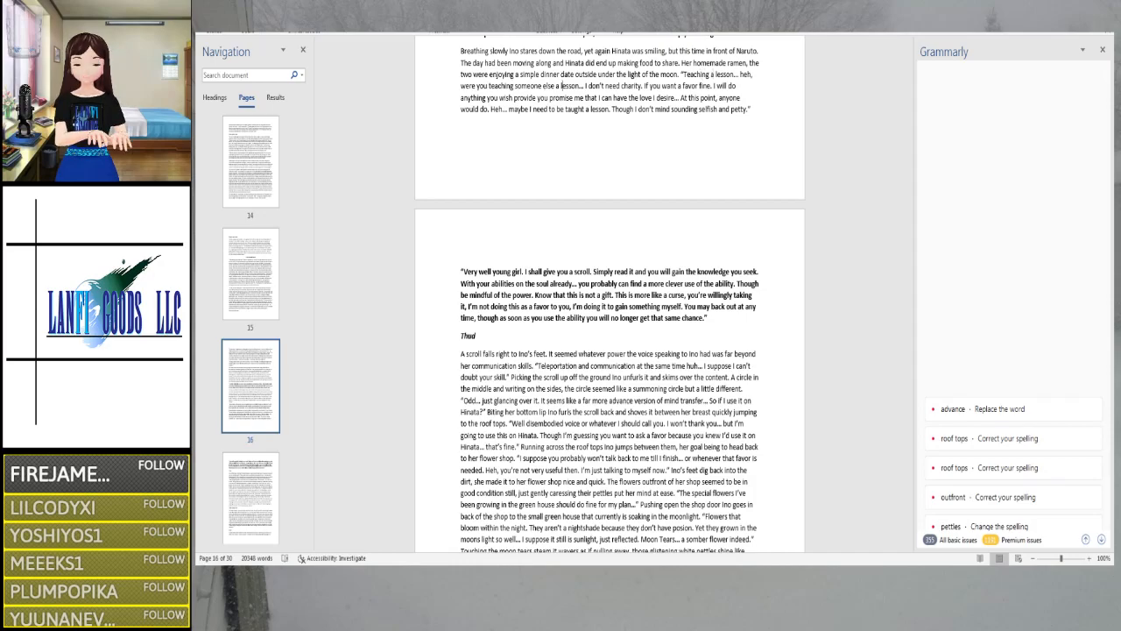
Replace the ellipsis after "teaching someone else a lesson" with a question mark and change "provide" to "provided" in "provided you promise me"
{"action": "key", "text": "BackSpace"}
{"action": "key", "text": "BackSpace"}
{"action": "type", "text": "n?"}
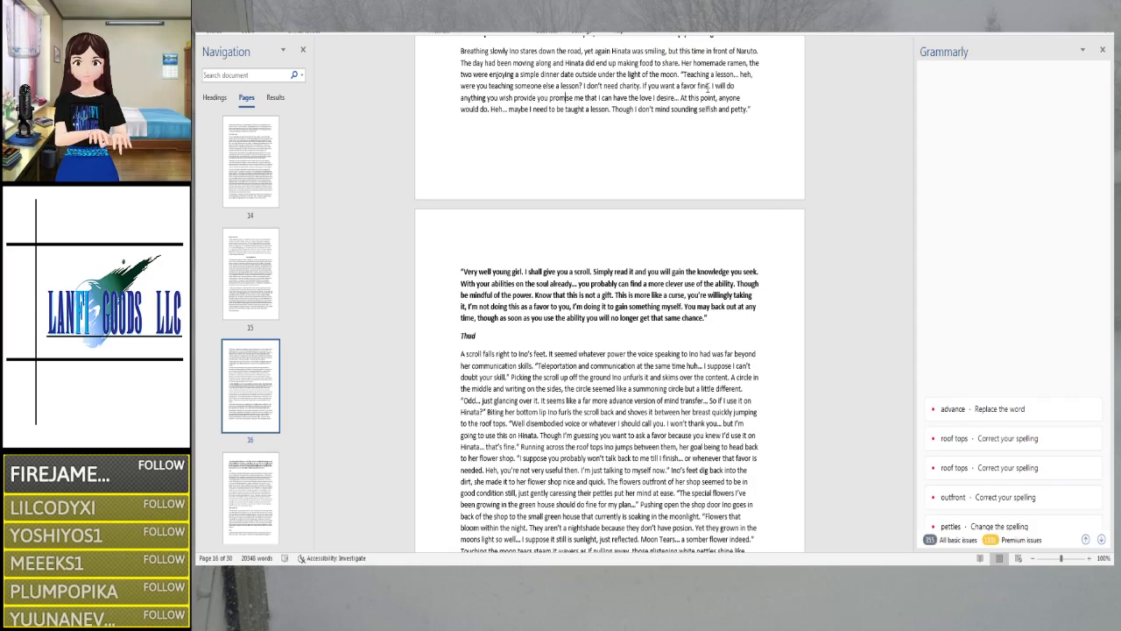
{"action": "type", "text": "d"}
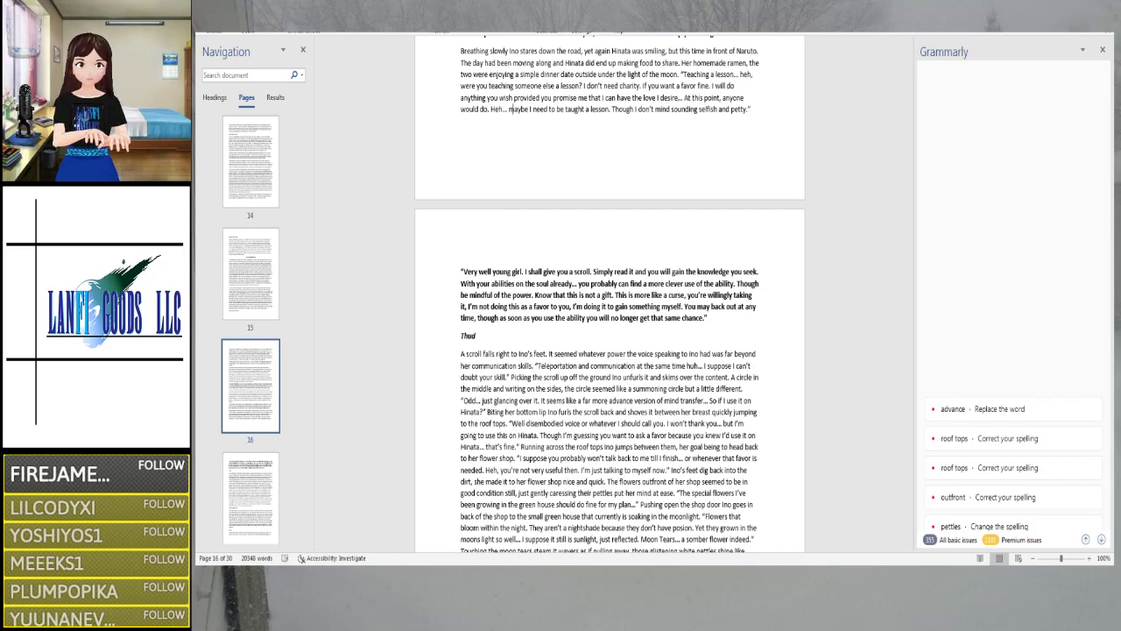
Reword "maybe I need to be taught a lesson" as "maybe I am someone that needs to be taught a lesson"
{"action": "key", "text": "Right"}
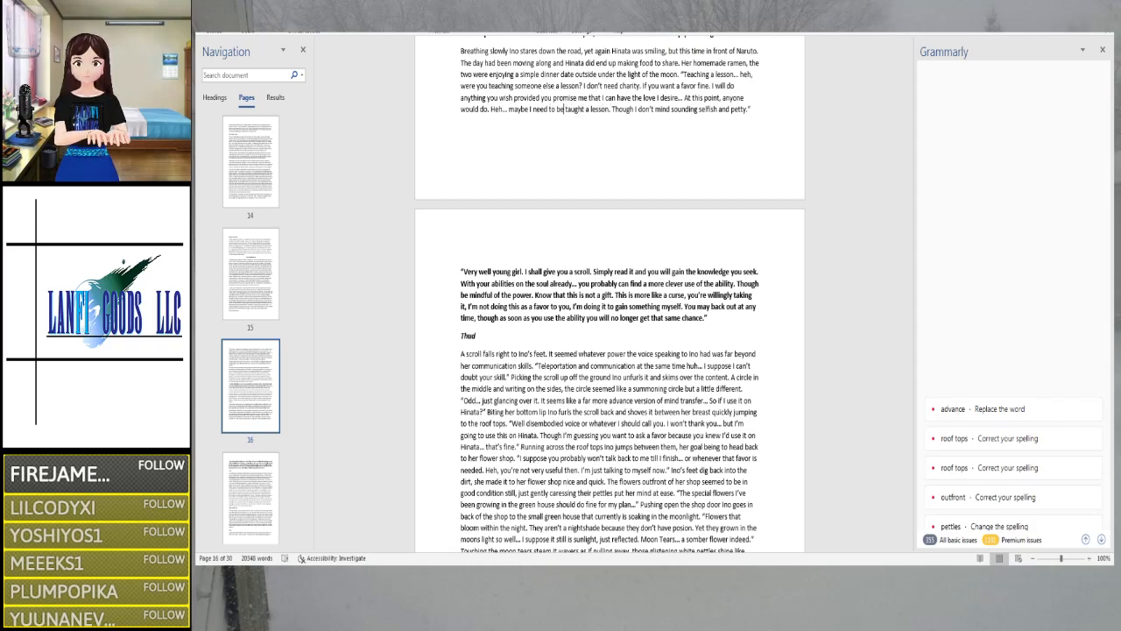
{"action": "key", "text": "Left"}
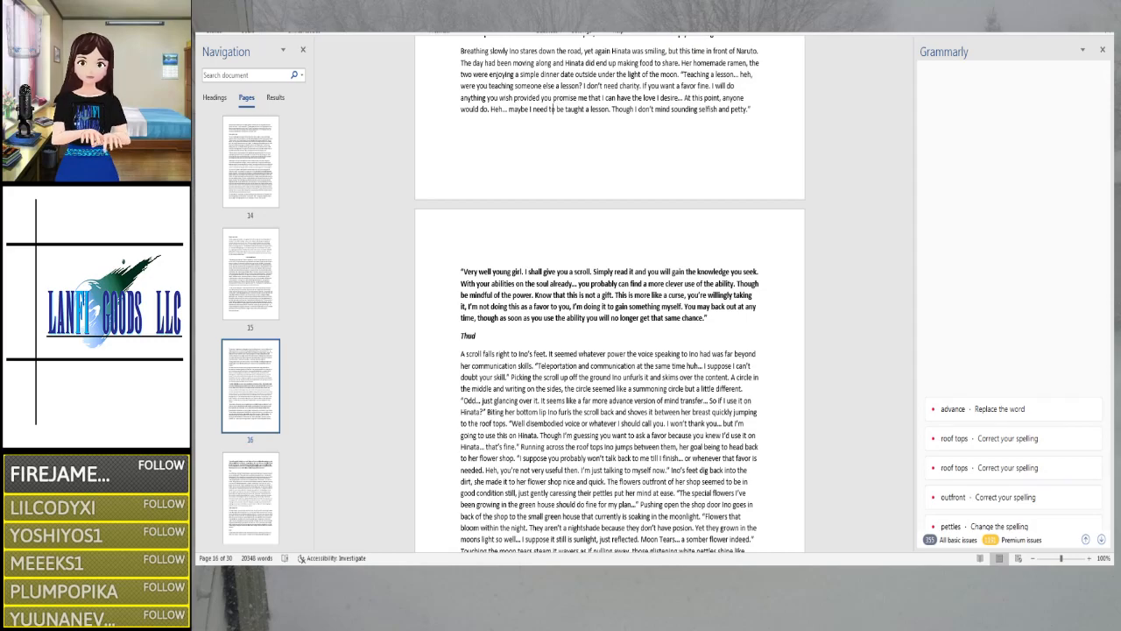
{"action": "type", "text": "I am"}
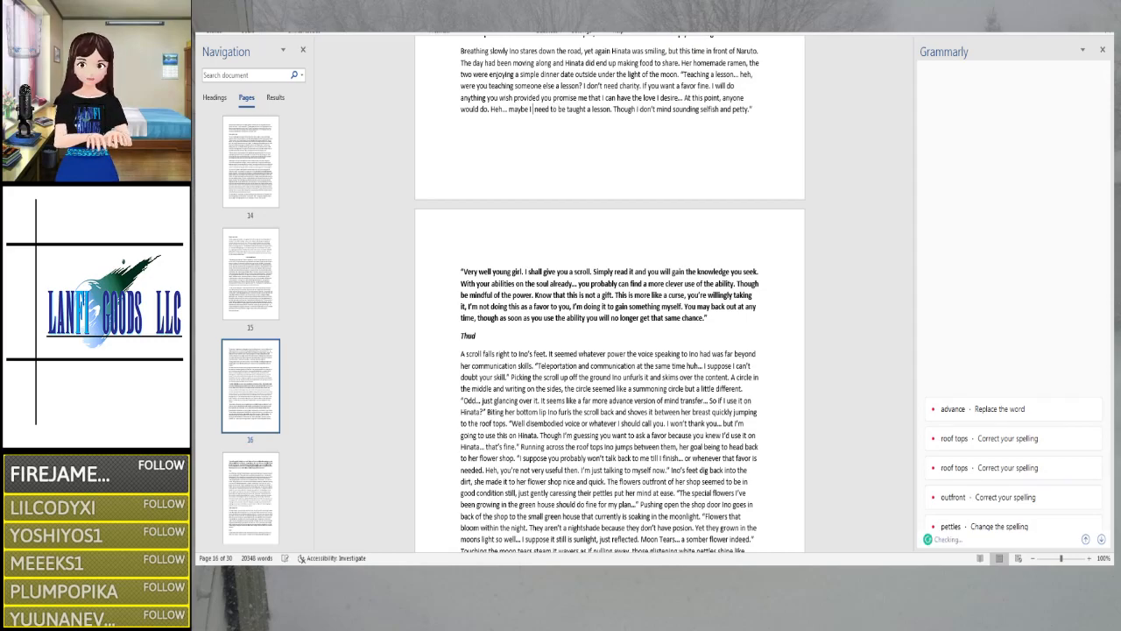
{"action": "type", "text": " someone that need"}
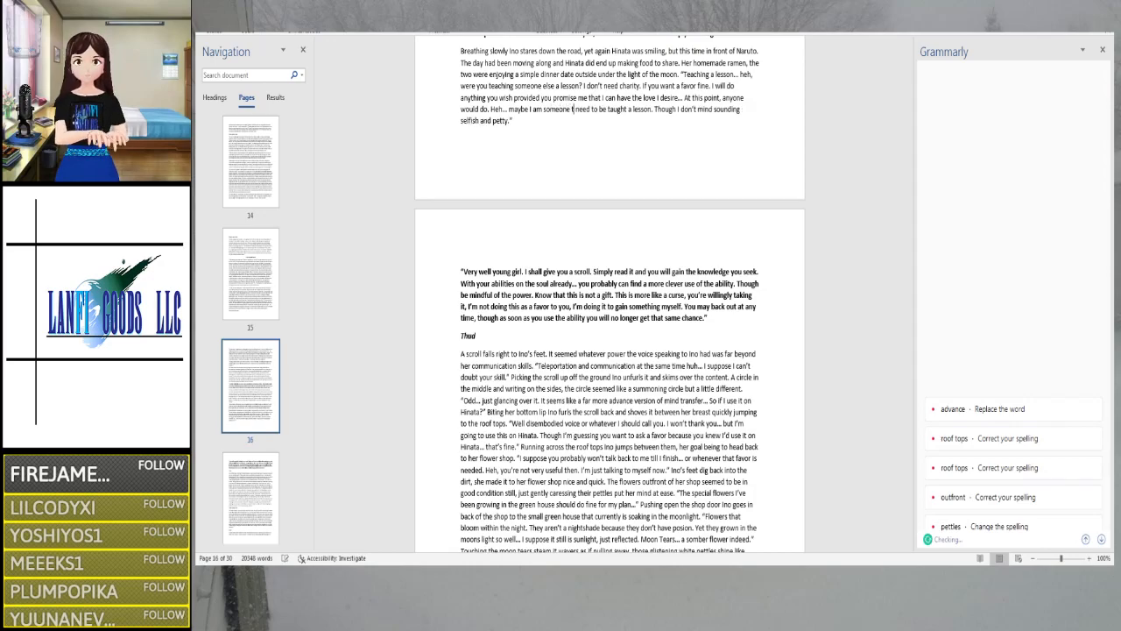
{"action": "type", "text": "s"}
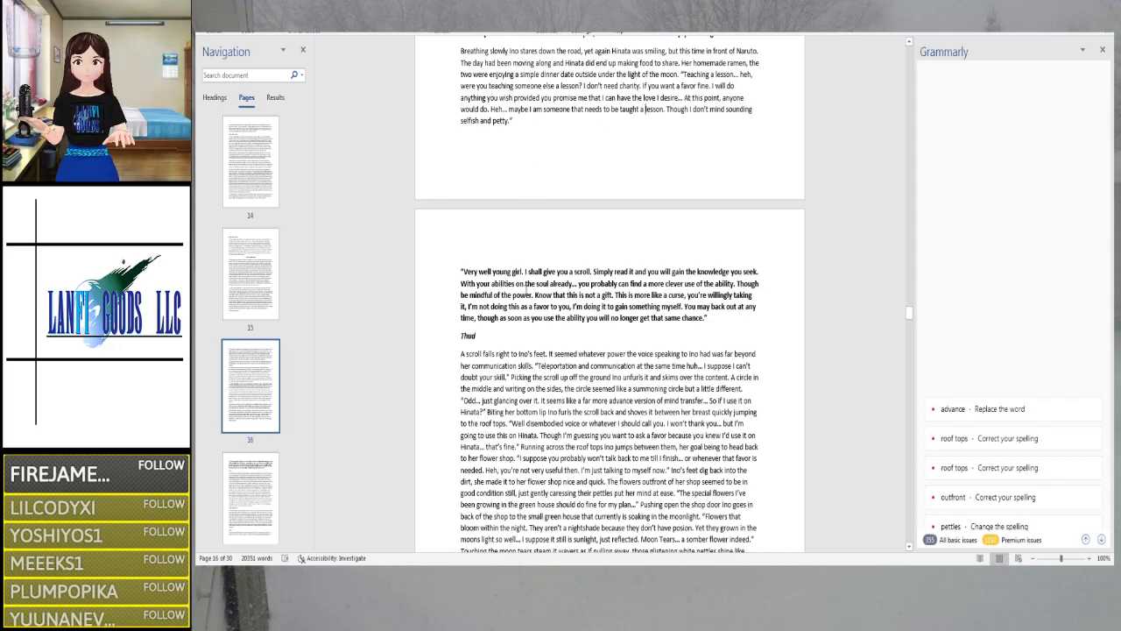
Insert commas after "at the same time" and "Teleportation" in Ino's line about the voice's skill on page 17
{"action": "left_click", "coordinate": [527, 292]}
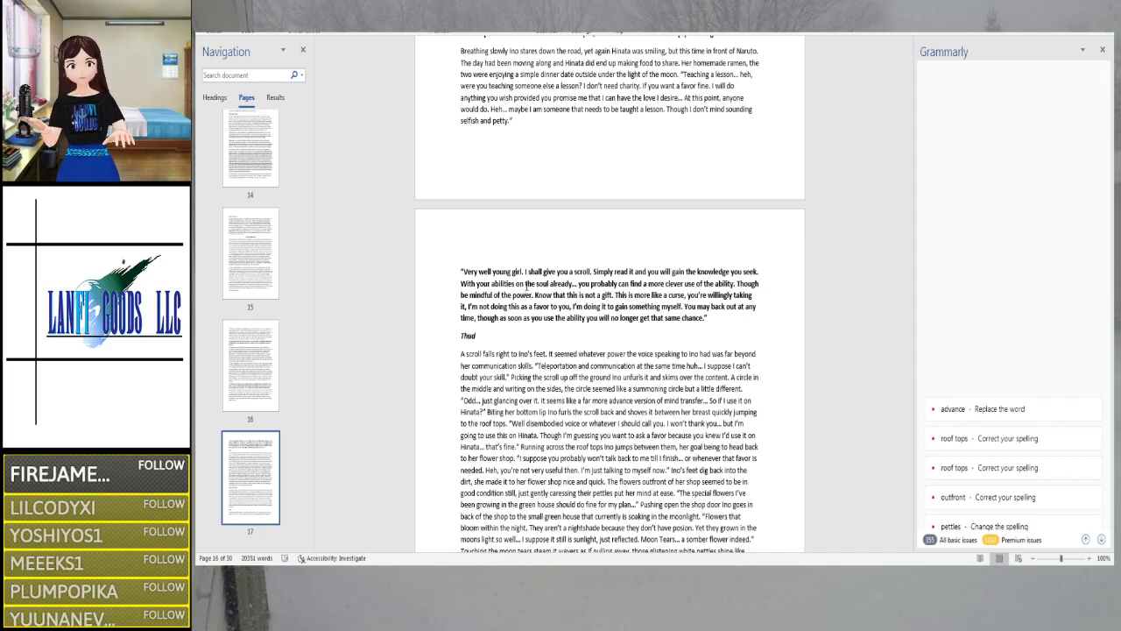
{"action": "scroll", "coordinate": [812, 262], "scroll_direction": "down", "scroll_amount": 4}
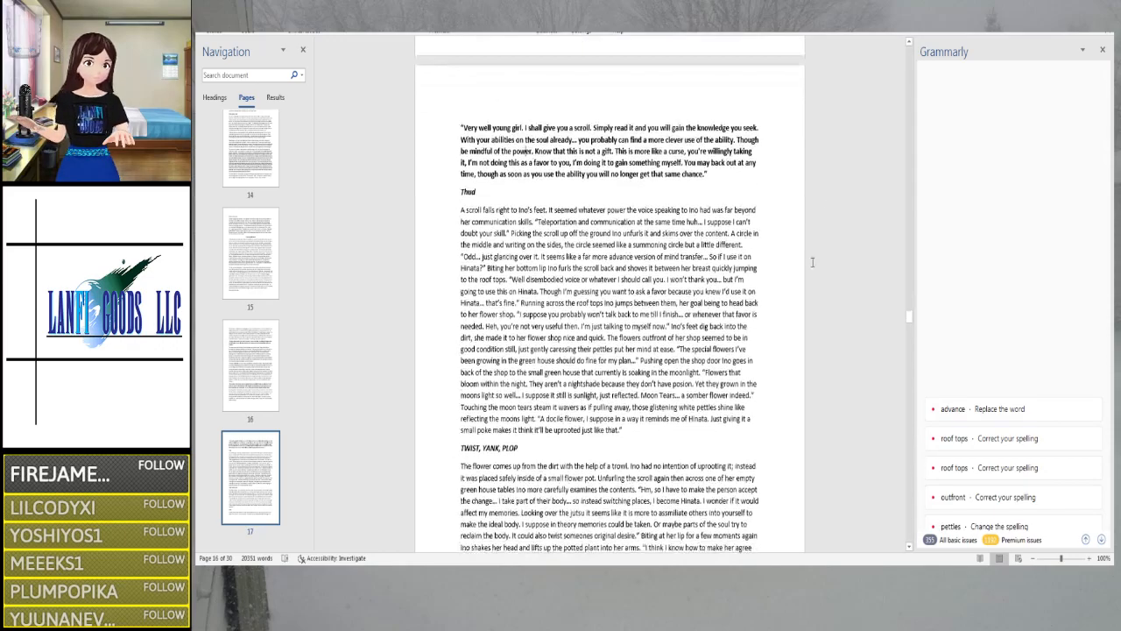
{"action": "scroll", "coordinate": [812, 262], "scroll_direction": "down", "scroll_amount": 4}
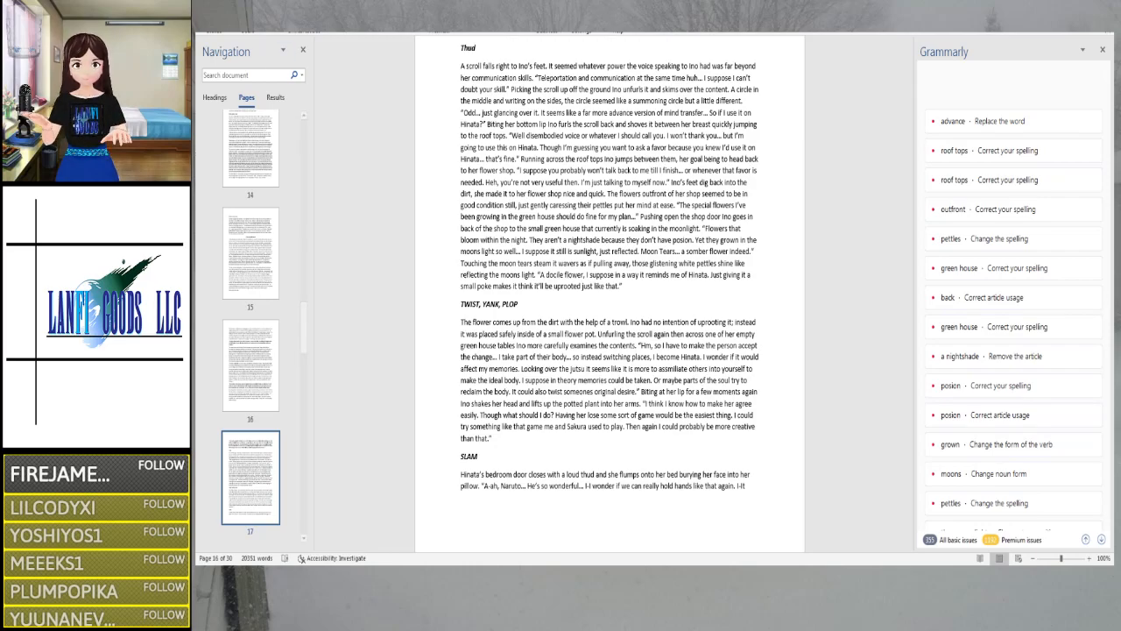
{"action": "left_click", "coordinate": [685, 78]}
{"action": "type", "text": ","}
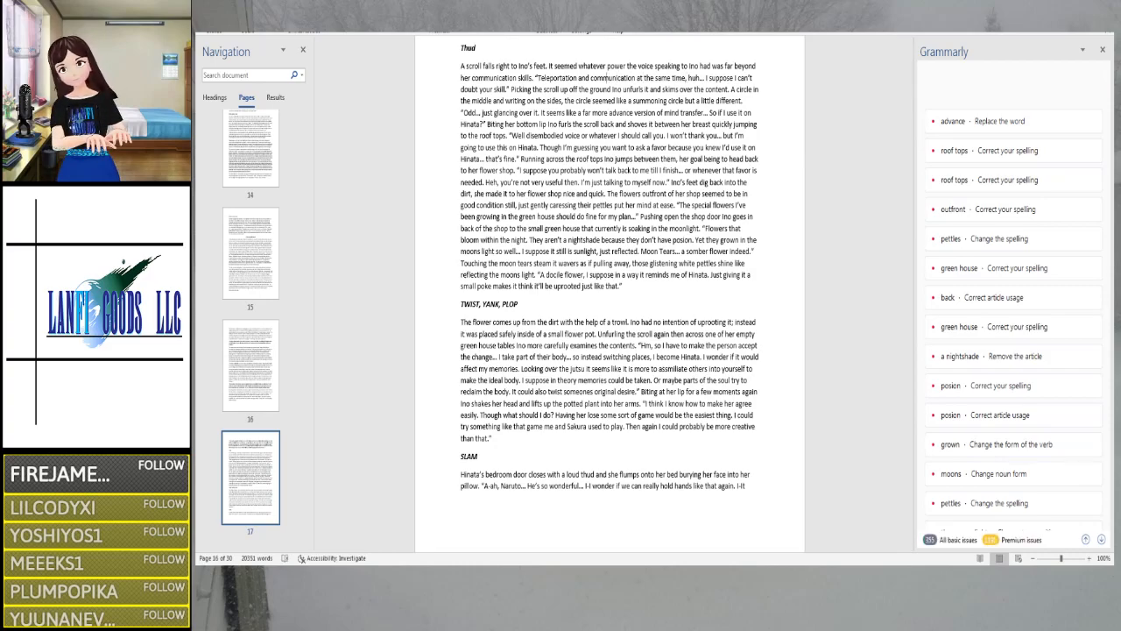
{"action": "left_click", "coordinate": [577, 78]}
{"action": "type", "text": ","}
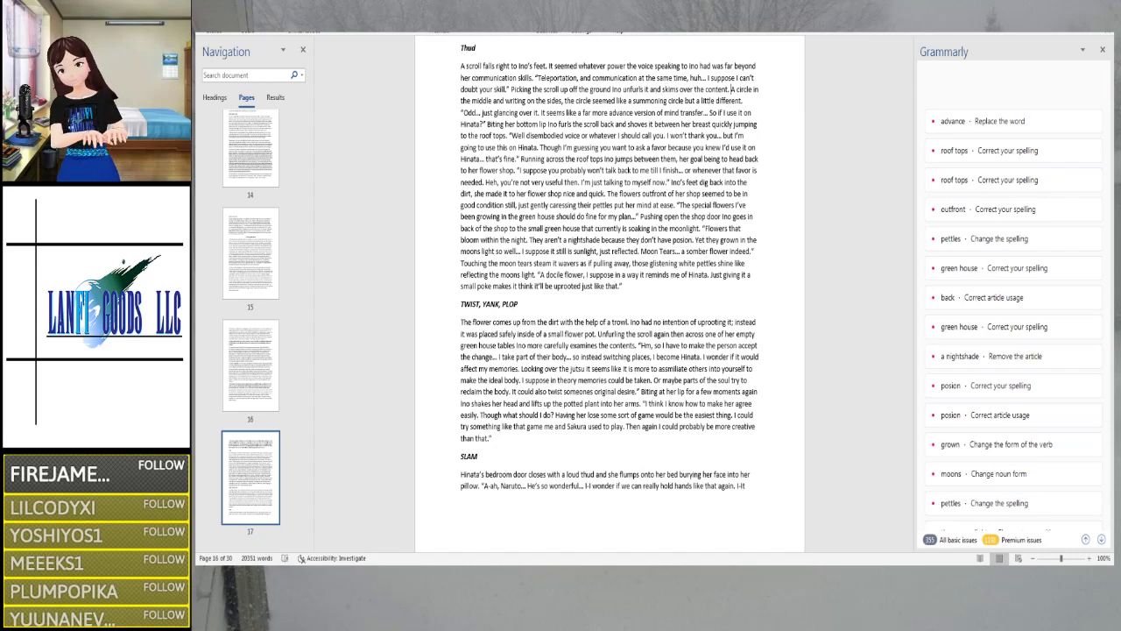
Change "content" to "contents" in the scroll sentence and accept Grammarly's "advanced" in "far more advanced version of mind transfer"
{"action": "left_click", "coordinate": [732, 89]}
{"action": "type", "text": "s"}
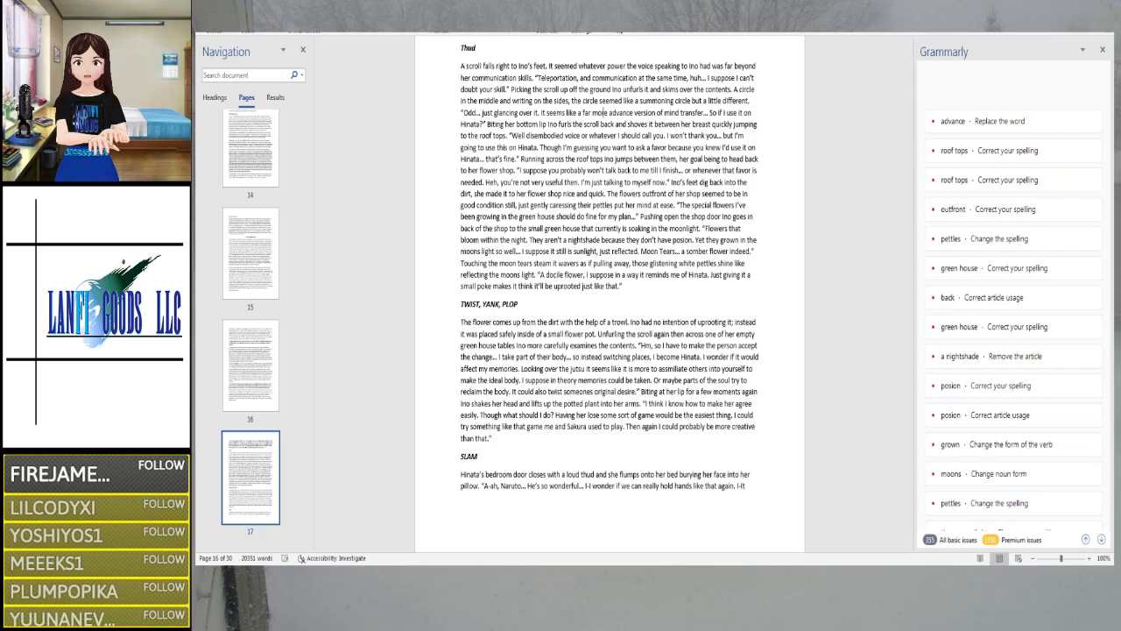
{"action": "left_click", "coordinate": [622, 113]}
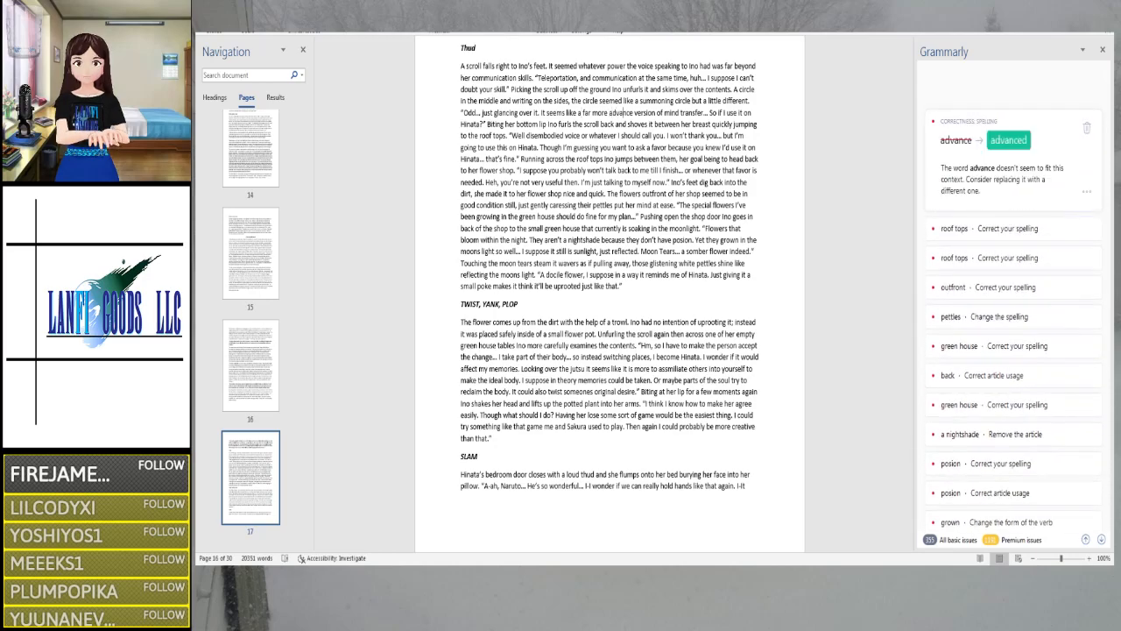
{"action": "left_click", "coordinate": [1005, 146]}
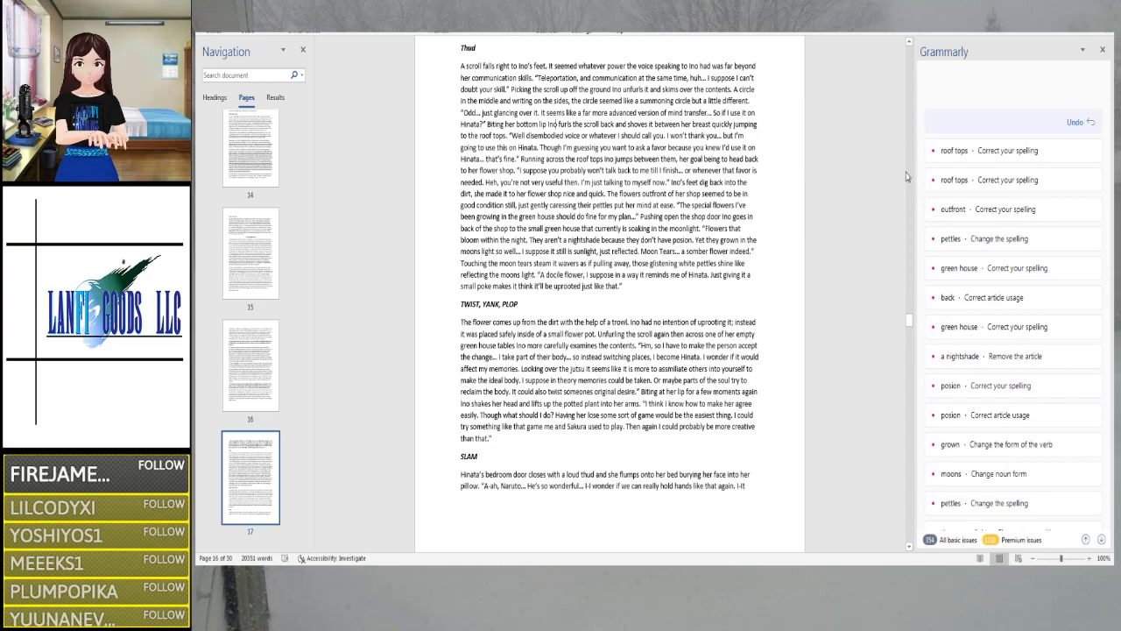
Correct "roof tops" to "rooftops" in the sentence where Ino shoves the scroll away and jumps up, using Grammarly's suggestion
{"action": "key", "text": "Right"}
{"action": "key", "text": "Right"}
{"action": "key", "text": "Right"}
{"action": "key", "text": "Right"}
{"action": "key", "text": "Right"}
{"action": "key", "text": "Right"}
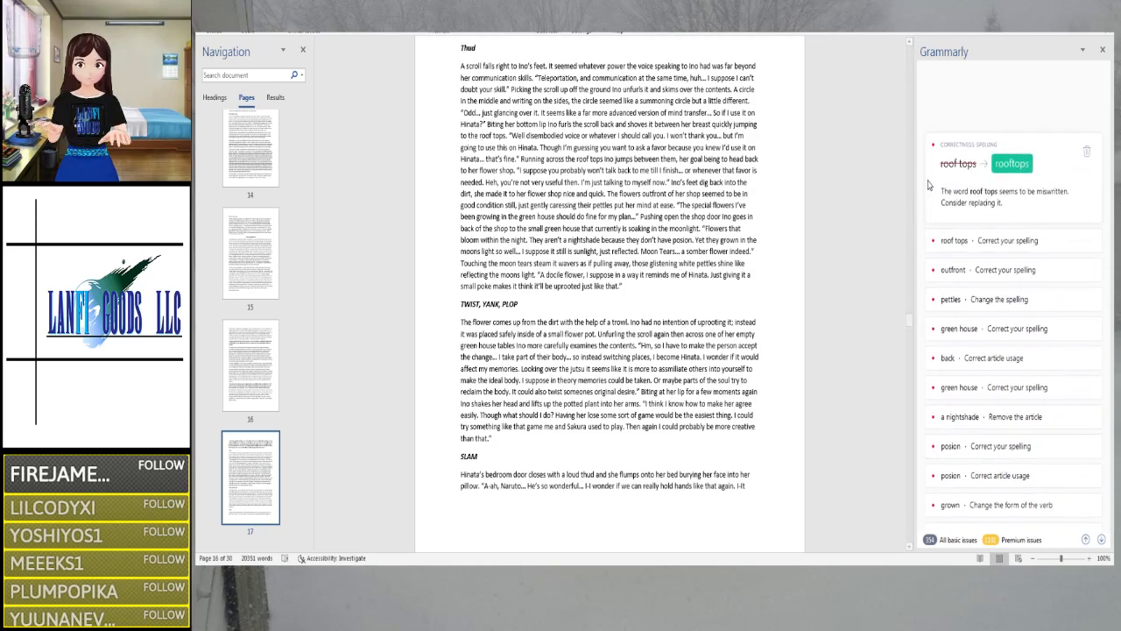
{"action": "left_click", "coordinate": [988, 179]}
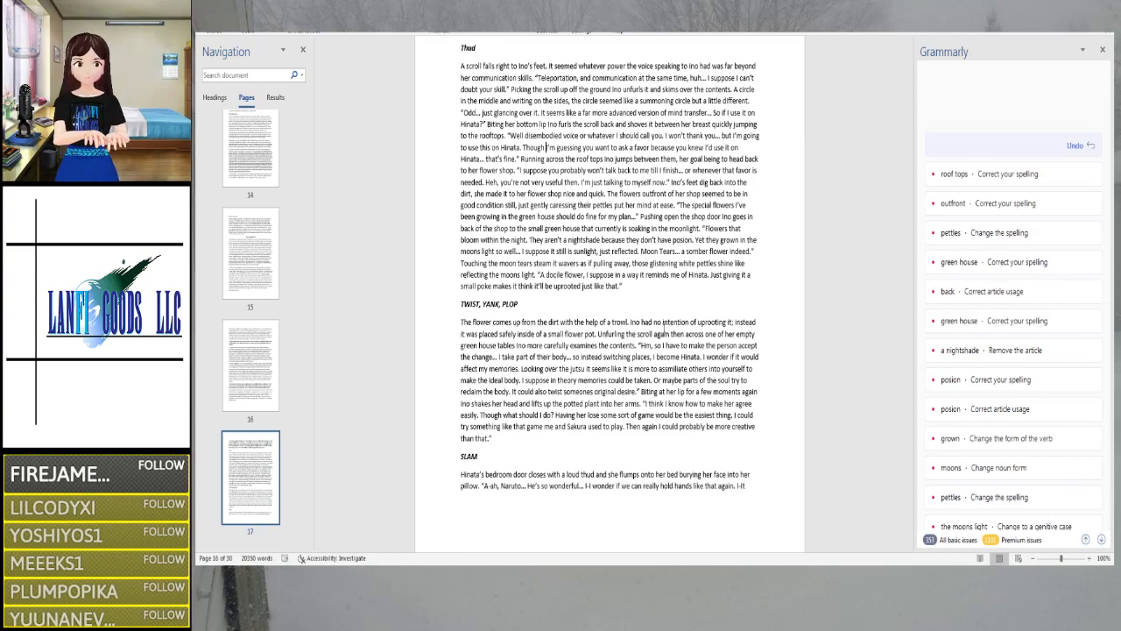
Proofread Ino's line about using the scroll on Hinata and accept "rooftops" in "Running across the roof tops"
{"action": "key", "text": "Right"}
{"action": "key", "text": "Right"}
{"action": "key", "text": "Right"}
{"action": "key", "text": "Right"}
{"action": "key", "text": "Right"}
{"action": "key", "text": "Right"}
{"action": "key", "text": "Right"}
{"action": "key", "text": "Right"}
{"action": "key", "text": "Right"}
{"action": "key", "text": "Right"}
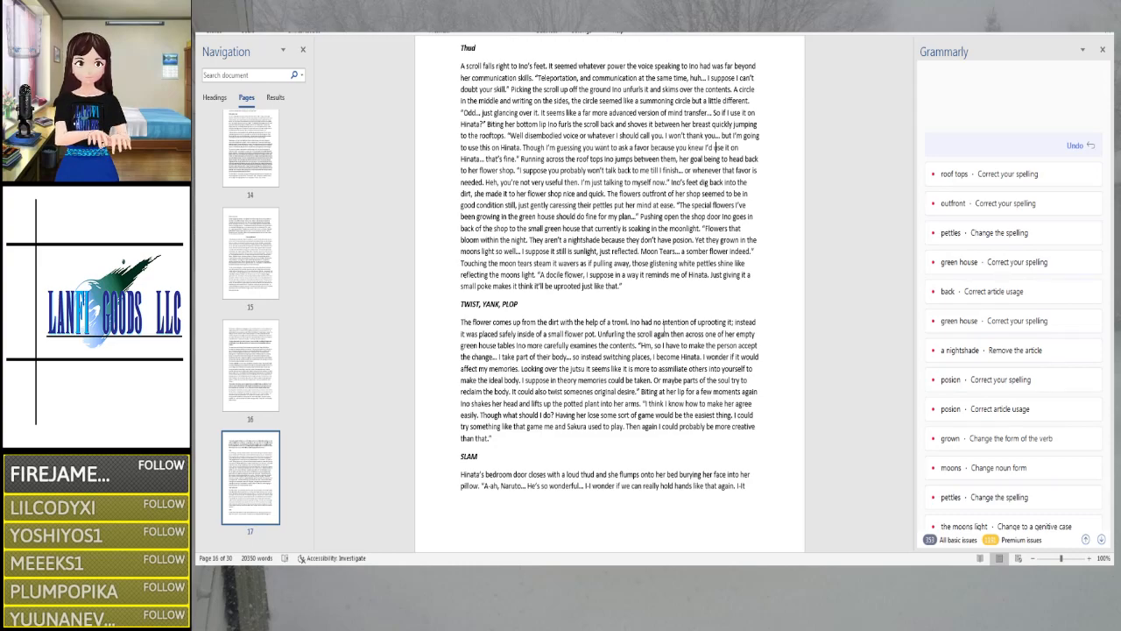
{"action": "key", "text": "Right"}
{"action": "key", "text": "Right"}
{"action": "key", "text": "Right"}
{"action": "key", "text": "Right"}
{"action": "key", "text": "Right"}
{"action": "key", "text": "Right"}
{"action": "key", "text": "Right"}
{"action": "key", "text": "Right"}
{"action": "key", "text": "Right"}
{"action": "key", "text": "Right"}
{"action": "key", "text": "Right"}
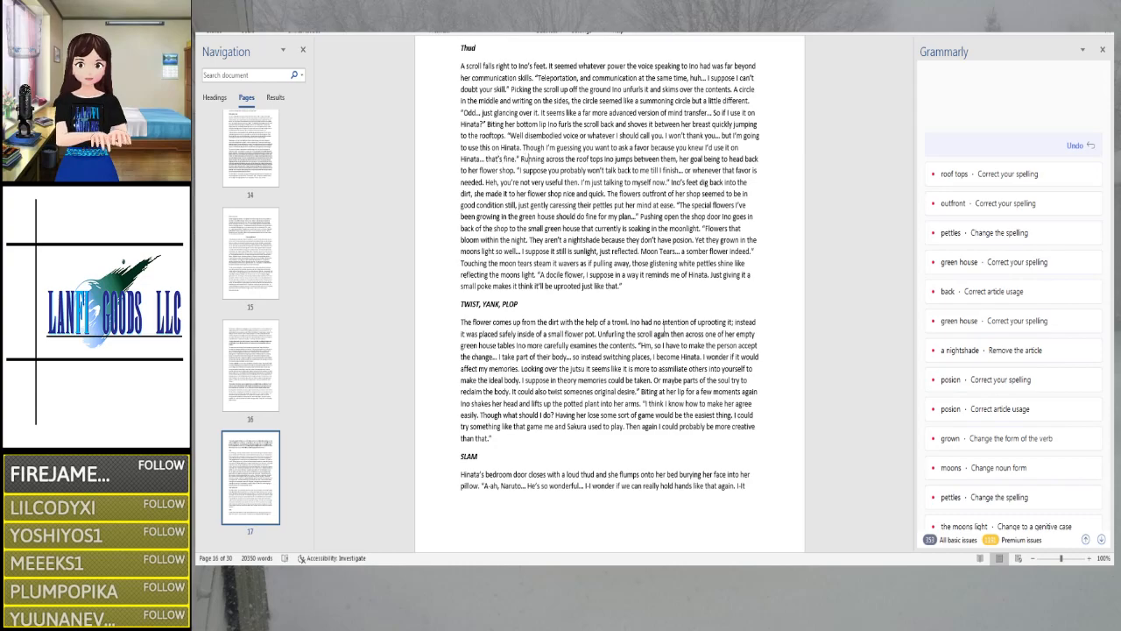
{"action": "key", "text": "Right"}
{"action": "key", "text": "Right"}
{"action": "key", "text": "Right"}
{"action": "key", "text": "Right"}
{"action": "key", "text": "Right"}
{"action": "key", "text": "Right"}
{"action": "key", "text": "Right"}
{"action": "key", "text": "Right"}
{"action": "left_click", "coordinate": [1016, 173]}
{"action": "left_click", "coordinate": [1021, 186]}
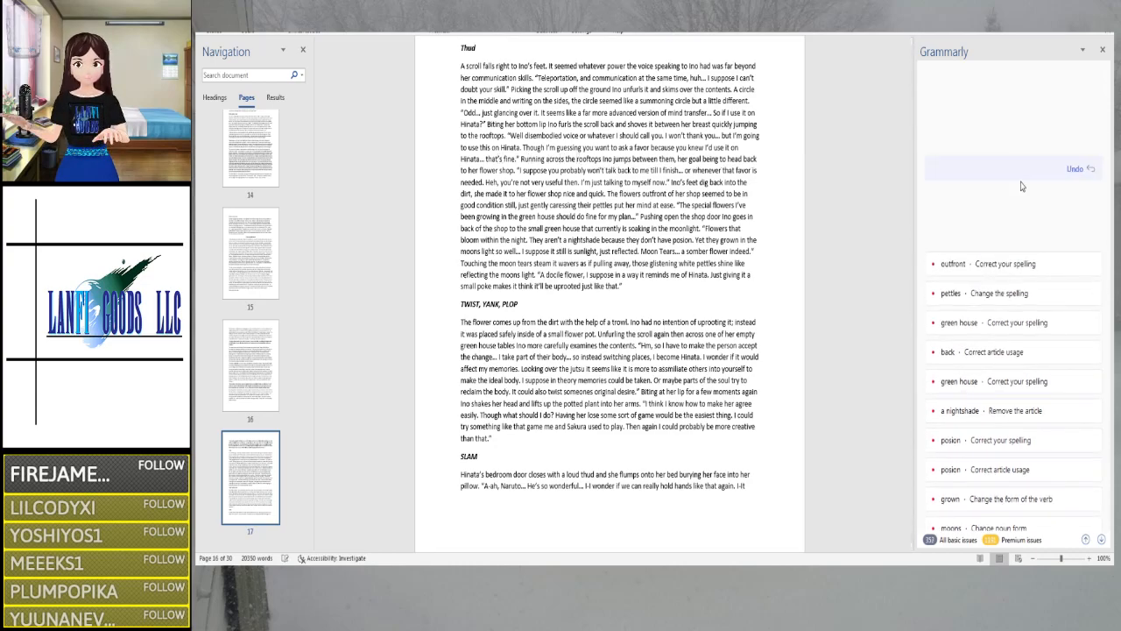
Proofread on through Ino's return to the flower shop and accept Grammarly's "out front" in "The flowers outfront of her shop"
{"action": "key", "text": "Right"}
{"action": "key", "text": "Right"}
{"action": "key", "text": "Right"}
{"action": "key", "text": "Right"}
{"action": "key", "text": "Right"}
{"action": "key", "text": "Right"}
{"action": "key", "text": "Right"}
{"action": "key", "text": "Right"}
{"action": "key", "text": "Right"}
{"action": "key", "text": "Right"}
{"action": "key", "text": "Right"}
{"action": "key", "text": "Right"}
{"action": "key", "text": "Right"}
{"action": "key", "text": "Right"}
{"action": "key", "text": "Right"}
{"action": "key", "text": "Right"}
{"action": "key", "text": "Right"}
{"action": "key", "text": "Right"}
{"action": "key", "text": "Right"}
{"action": "key", "text": "Right"}
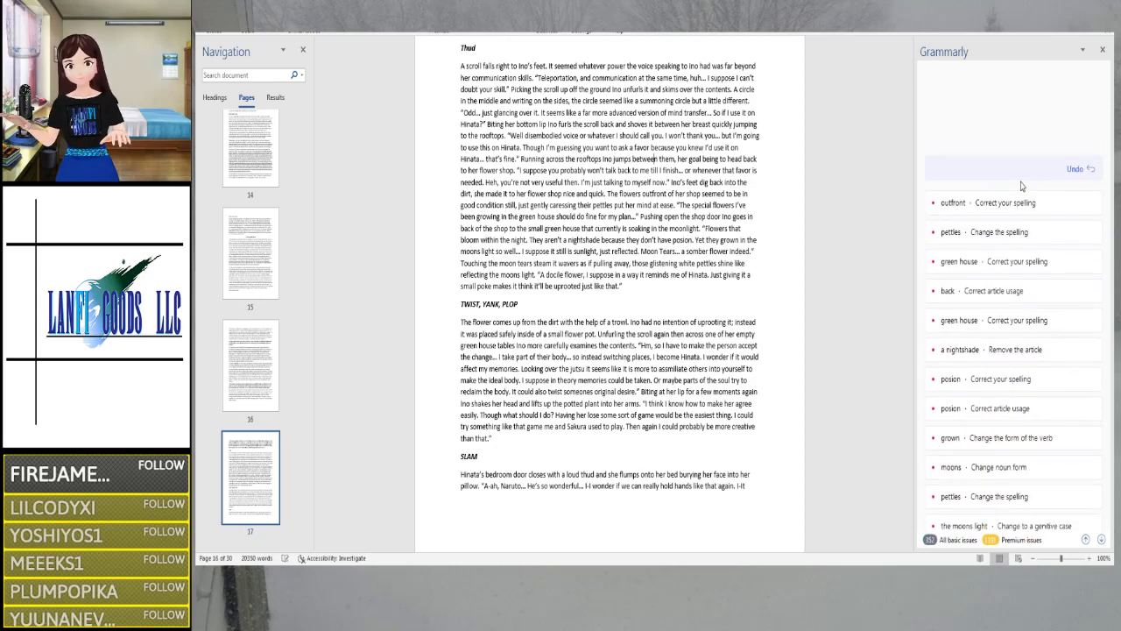
{"action": "key", "text": "Right"}
{"action": "key", "text": "Right"}
{"action": "key", "text": "Right"}
{"action": "key", "text": "Right"}
{"action": "key", "text": "Right"}
{"action": "key", "text": "Right"}
{"action": "key", "text": "Right"}
{"action": "key", "text": "Right"}
{"action": "key", "text": "Right"}
{"action": "key", "text": "Right"}
{"action": "key", "text": "Right"}
{"action": "key", "text": "Right"}
{"action": "key", "text": "Right"}
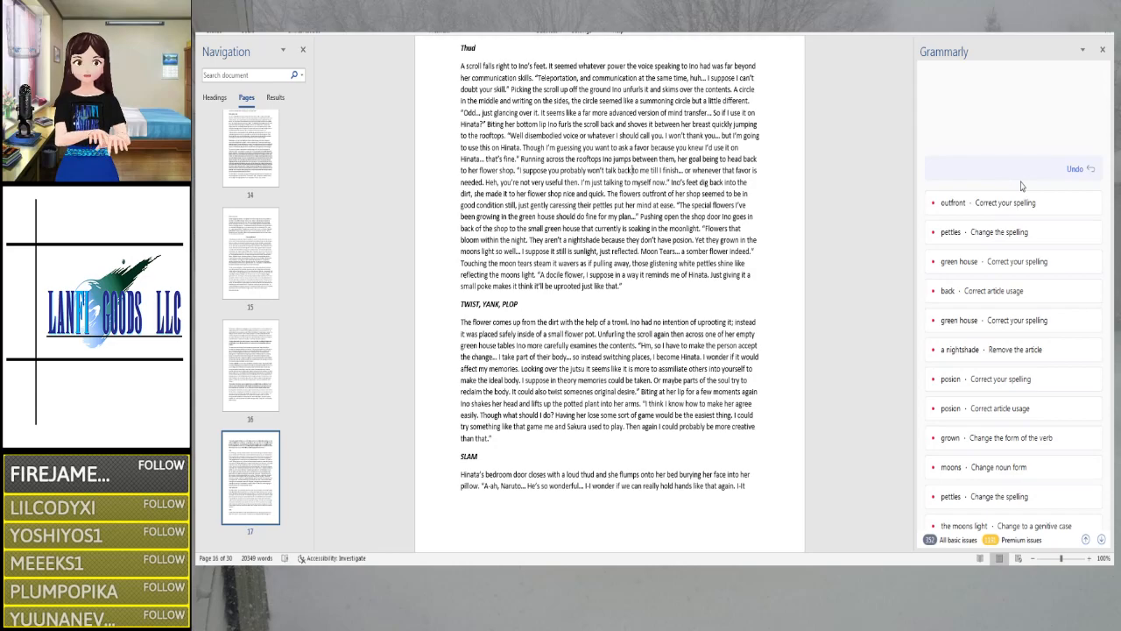
{"action": "key", "text": "Right"}
{"action": "key", "text": "Right"}
{"action": "key", "text": "Right"}
{"action": "key", "text": "Right"}
{"action": "key", "text": "Right"}
{"action": "key", "text": "Right"}
{"action": "key", "text": "Right"}
{"action": "key", "text": "Right"}
{"action": "key", "text": "Right"}
{"action": "key", "text": "Right"}
{"action": "key", "text": "Right"}
{"action": "key", "text": "Right"}
{"action": "key", "text": "Right"}
{"action": "key", "text": "Right"}
{"action": "key", "text": "Right"}
{"action": "key", "text": "Right"}
{"action": "key", "text": "Right"}
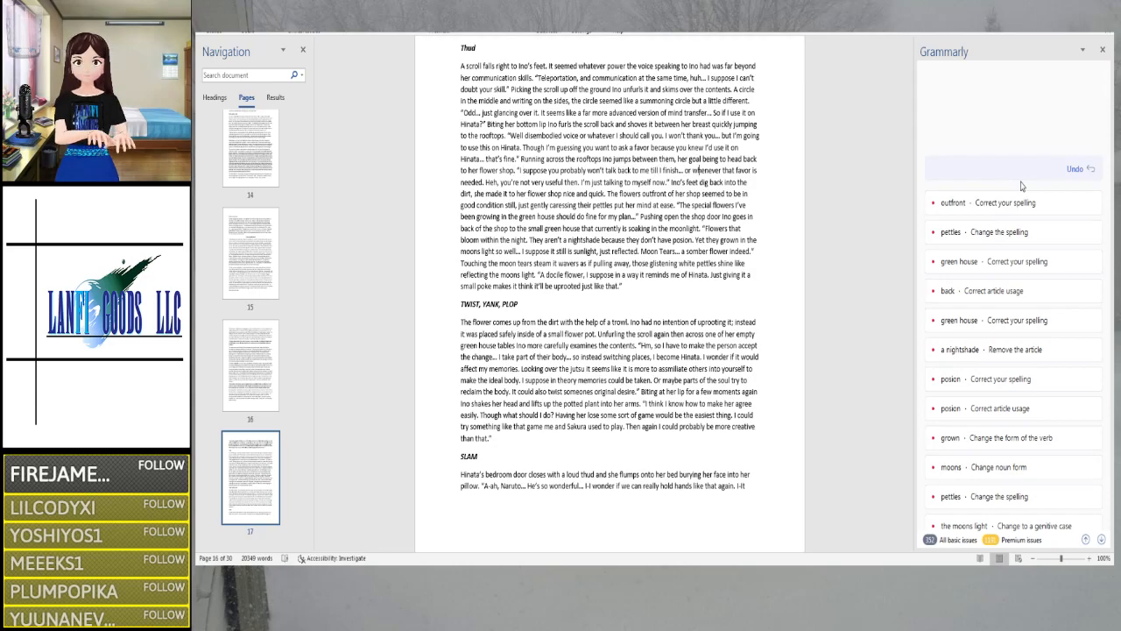
{"action": "key", "text": "Right"}
{"action": "key", "text": "Right"}
{"action": "key", "text": "Right"}
{"action": "key", "text": "Right"}
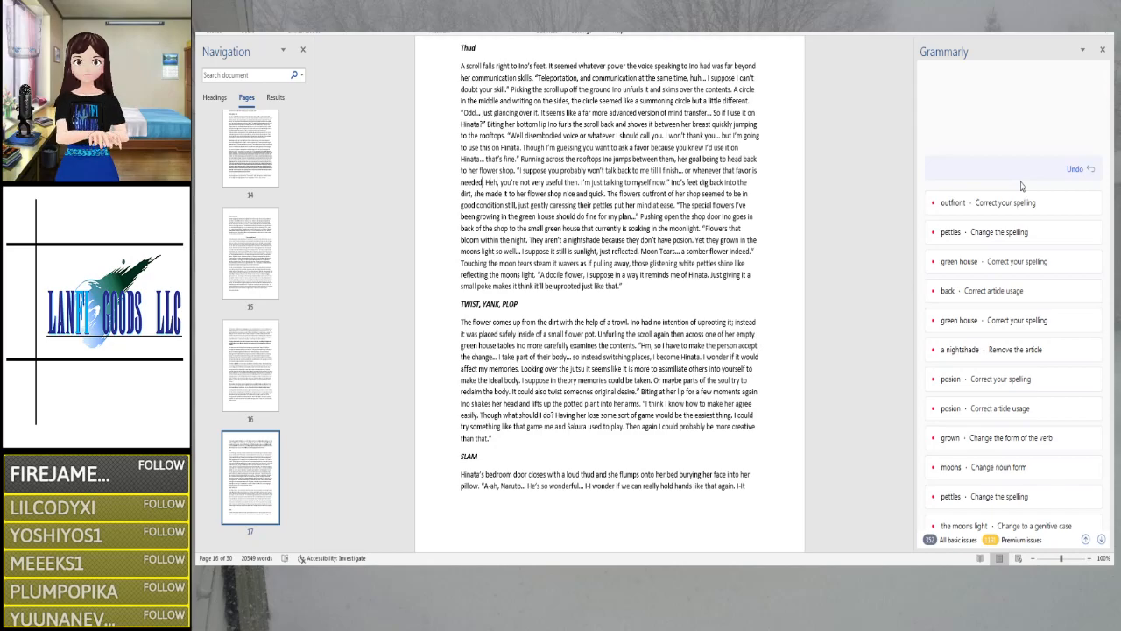
{"action": "key", "text": "Right"}
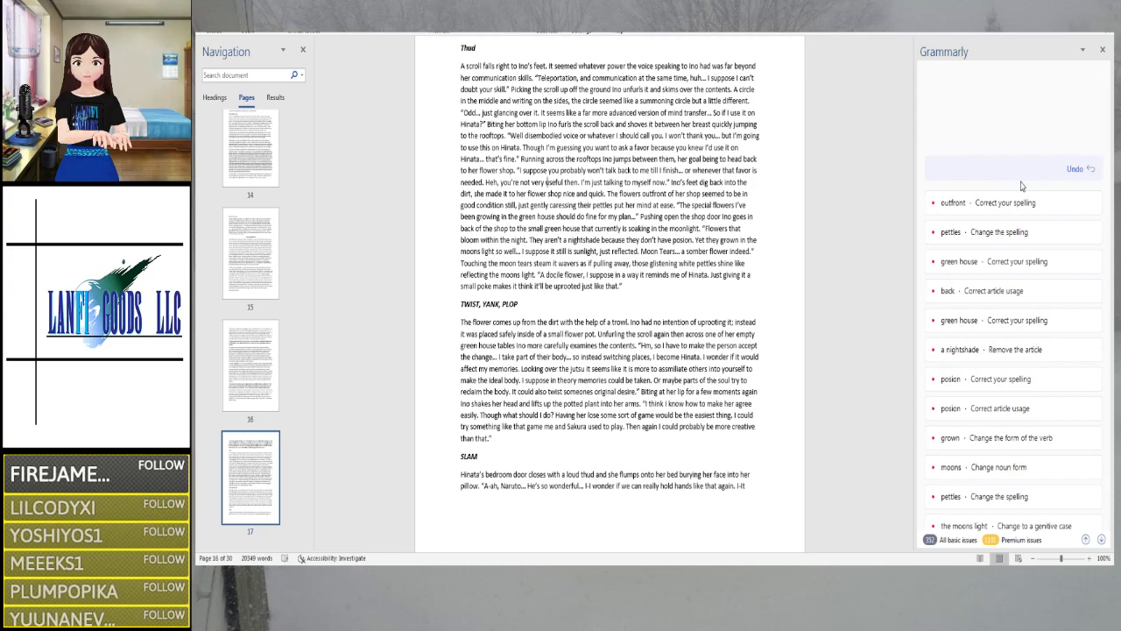
{"action": "key", "text": "Right"}
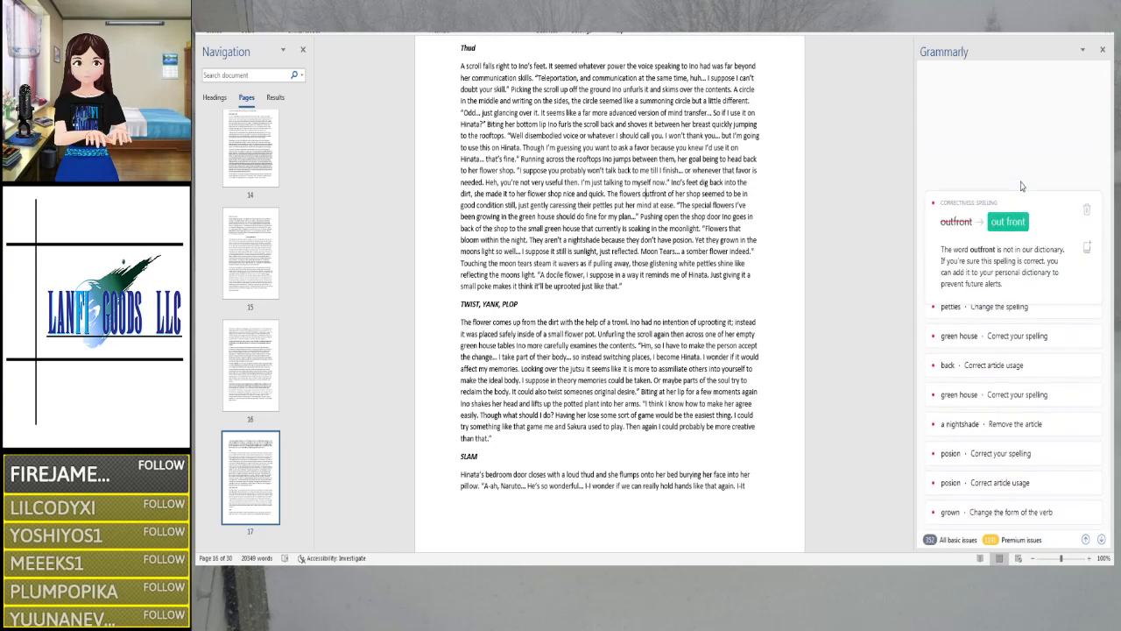
{"action": "left_click", "coordinate": [1022, 222]}
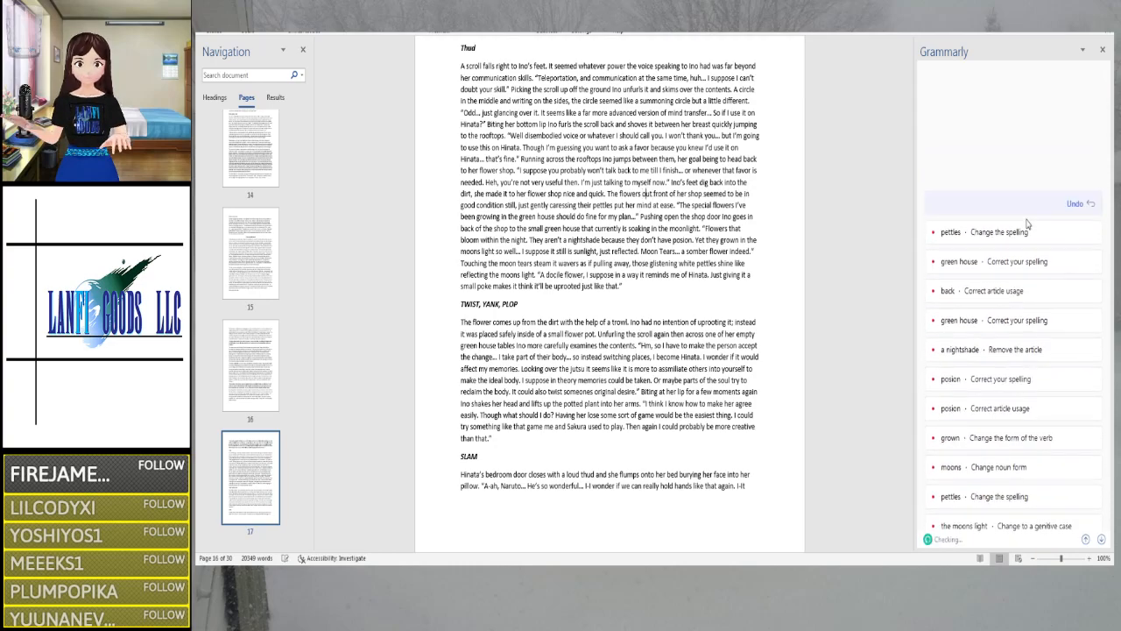
Correct the misspelled "pettles" to "petals" in "just gently caressing their pettles put her mind at ease"
{"action": "key", "text": "Right"}
{"action": "key", "text": "Right"}
{"action": "key", "text": "Right"}
{"action": "key", "text": "Right"}
{"action": "key", "text": "Right"}
{"action": "key", "text": "Right"}
{"action": "key", "text": "Right"}
{"action": "key", "text": "Right"}
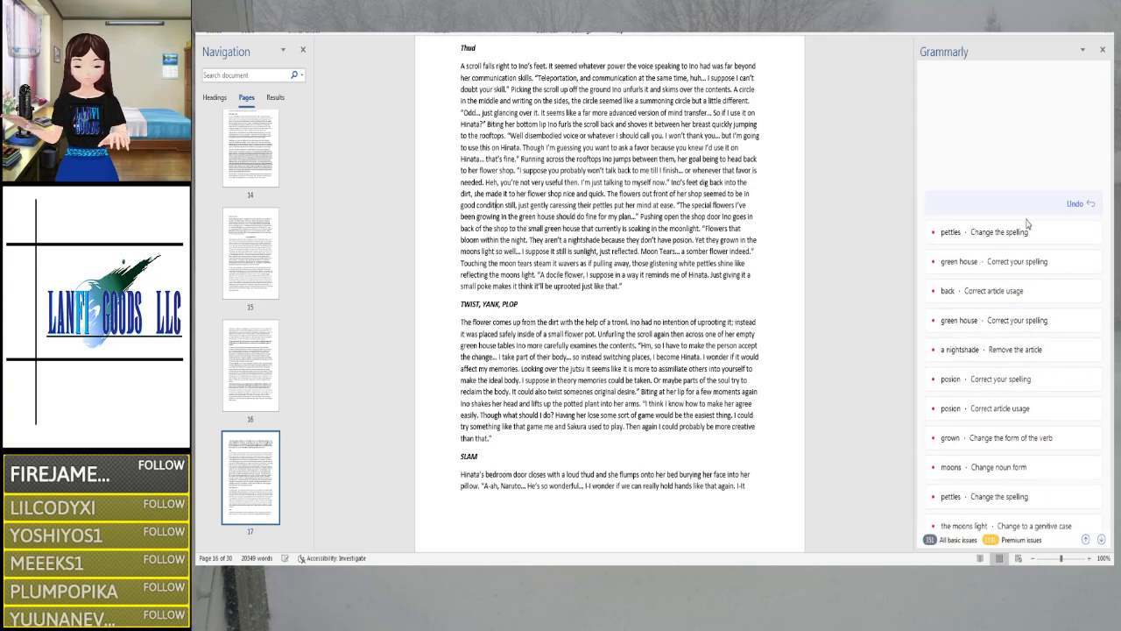
{"action": "left_click", "coordinate": [1027, 226]}
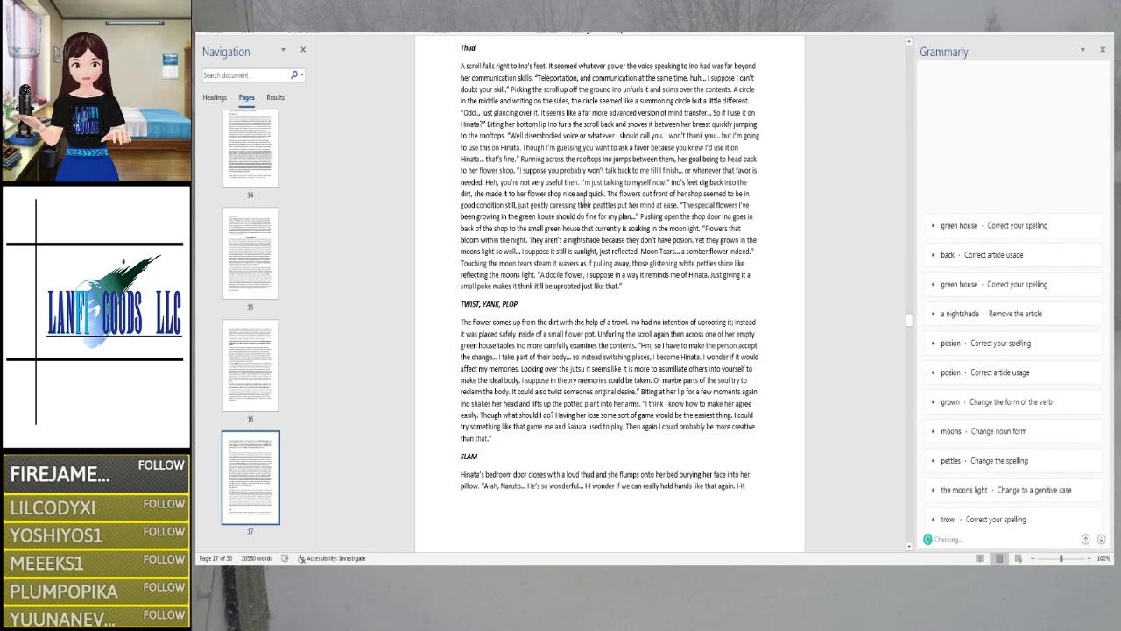
{"action": "key", "text": "BackSpace"}
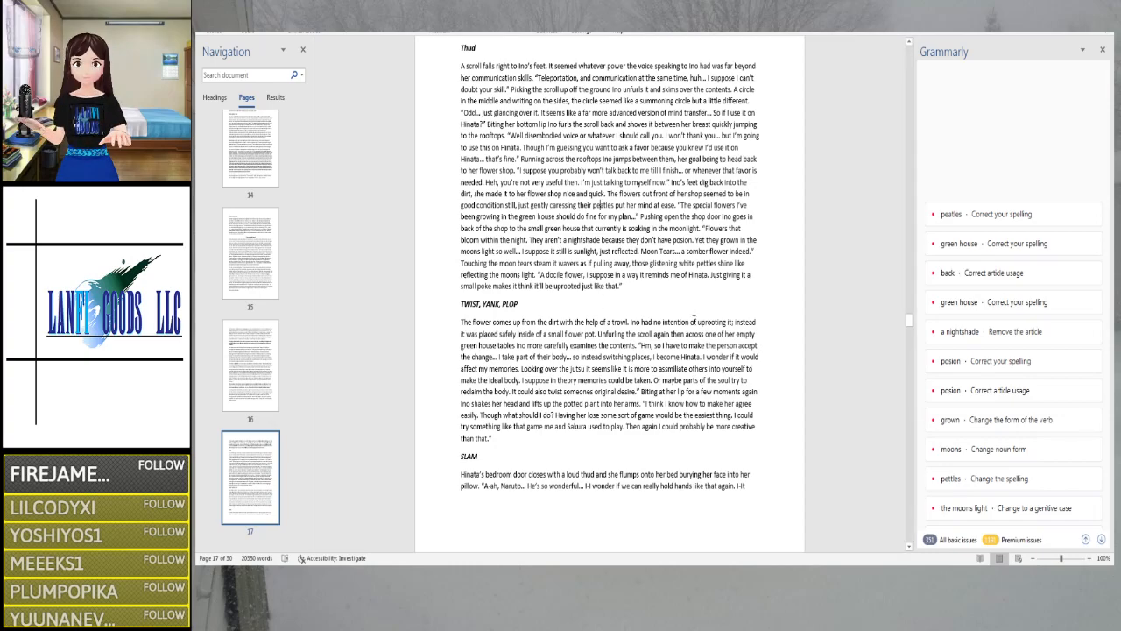
{"action": "key", "text": "BackSpace"}
{"action": "key", "text": "Right"}
{"action": "type", "text": "a"}
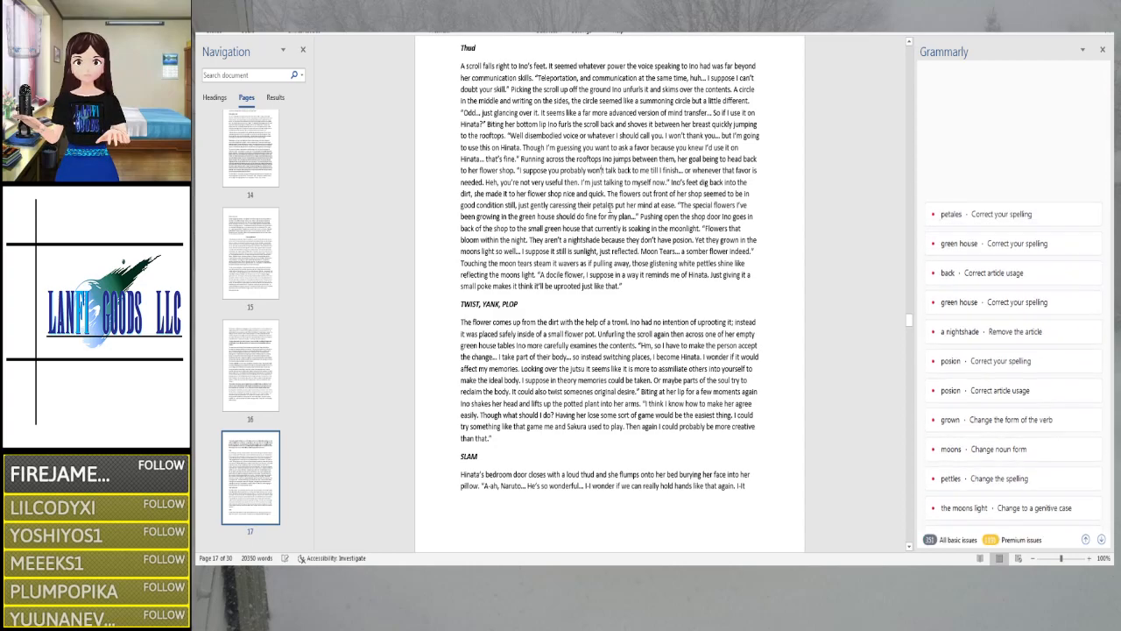
{"action": "key", "text": "Right"}
{"action": "key", "text": "Delete"}
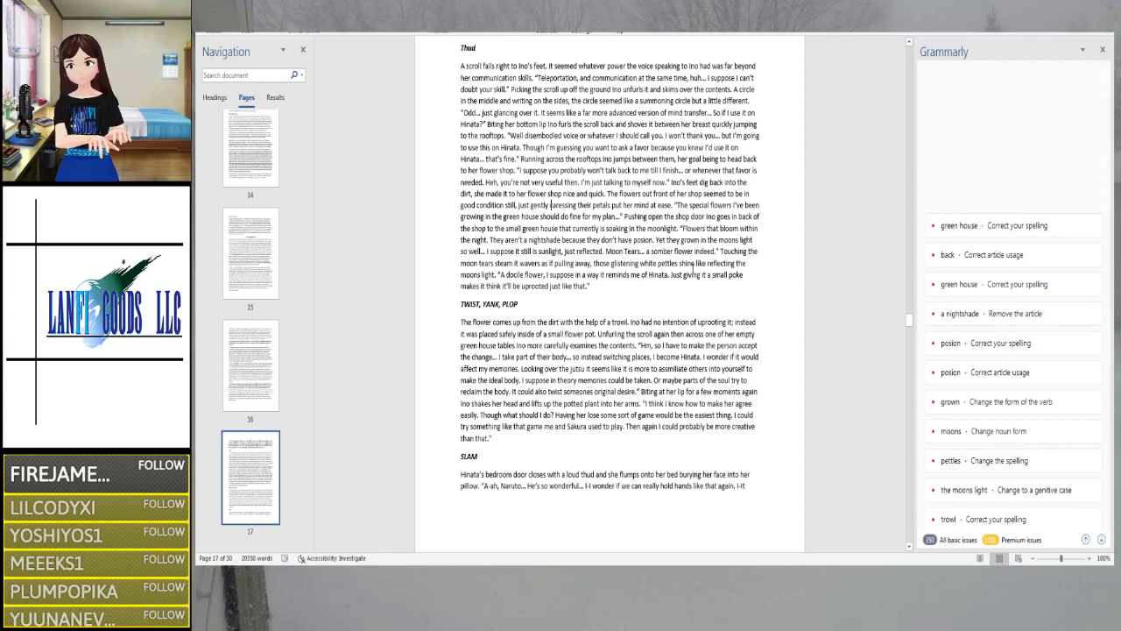
Accept Grammarly's "greenhouse" in Ino's line about the special flowers she has been growing
{"action": "key", "text": "Right"}
{"action": "key", "text": "Right"}
{"action": "key", "text": "Right"}
{"action": "key", "text": "Right"}
{"action": "key", "text": "Right"}
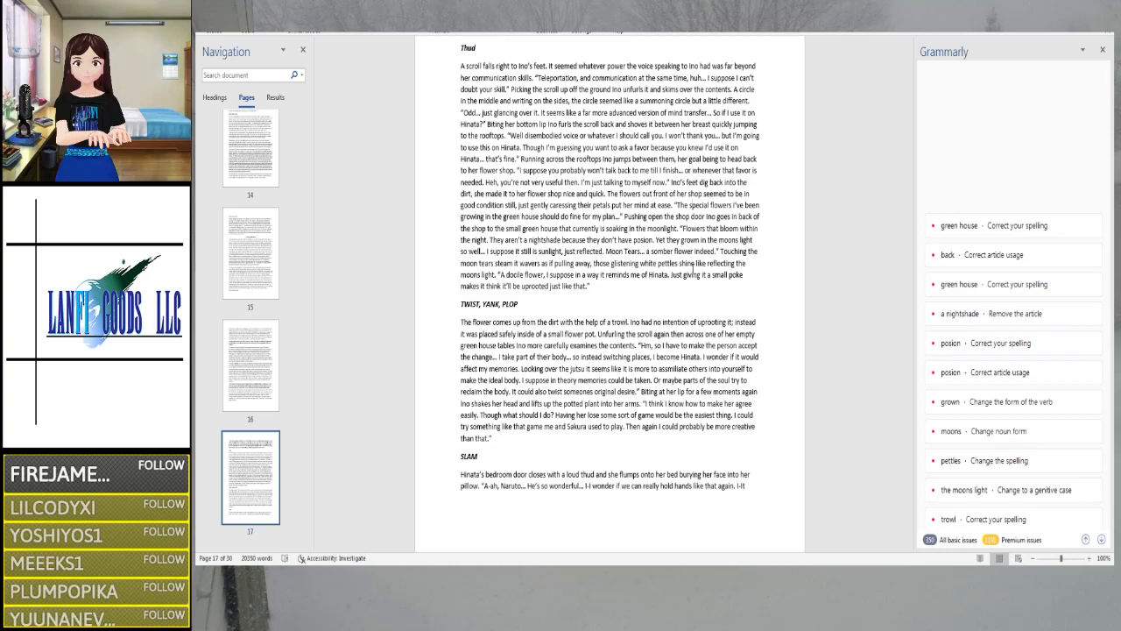
{"action": "key", "text": "Right"}
{"action": "key", "text": "Right"}
{"action": "key", "text": "Right"}
{"action": "key", "text": "Right"}
{"action": "key", "text": "Right"}
{"action": "key", "text": "Right"}
{"action": "key", "text": "Right"}
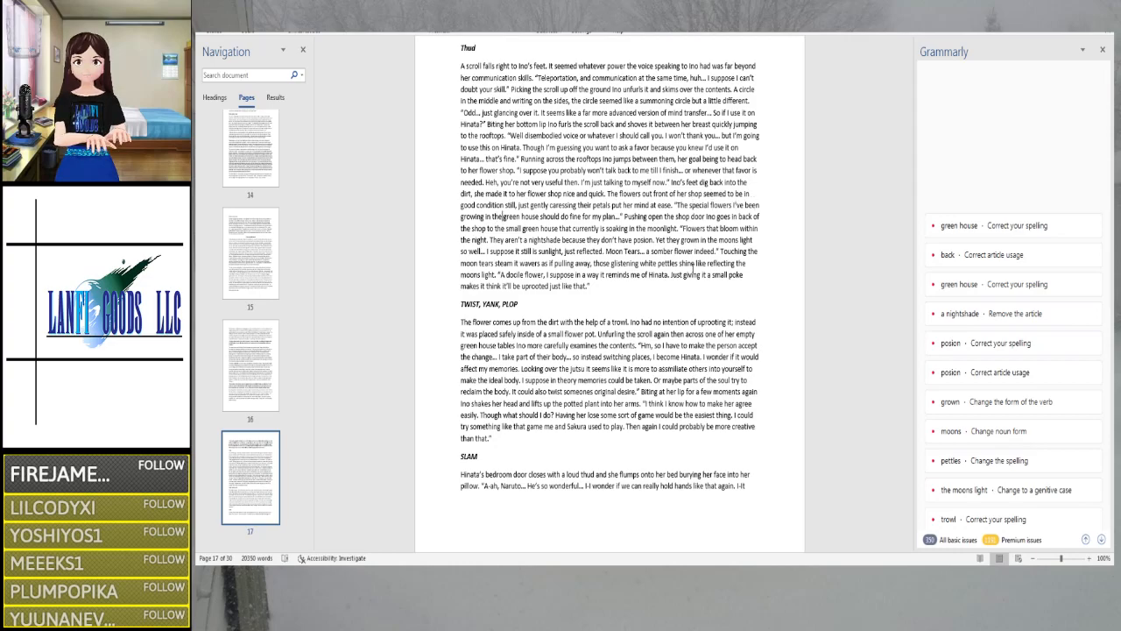
{"action": "key", "text": "Right"}
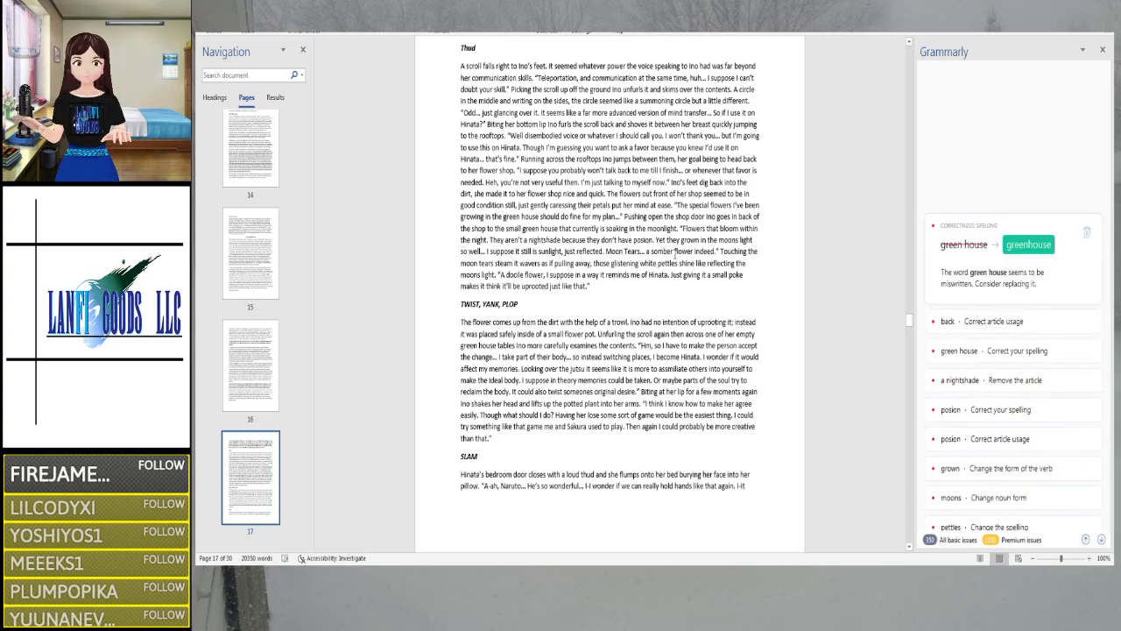
{"action": "left_click", "coordinate": [1040, 249]}
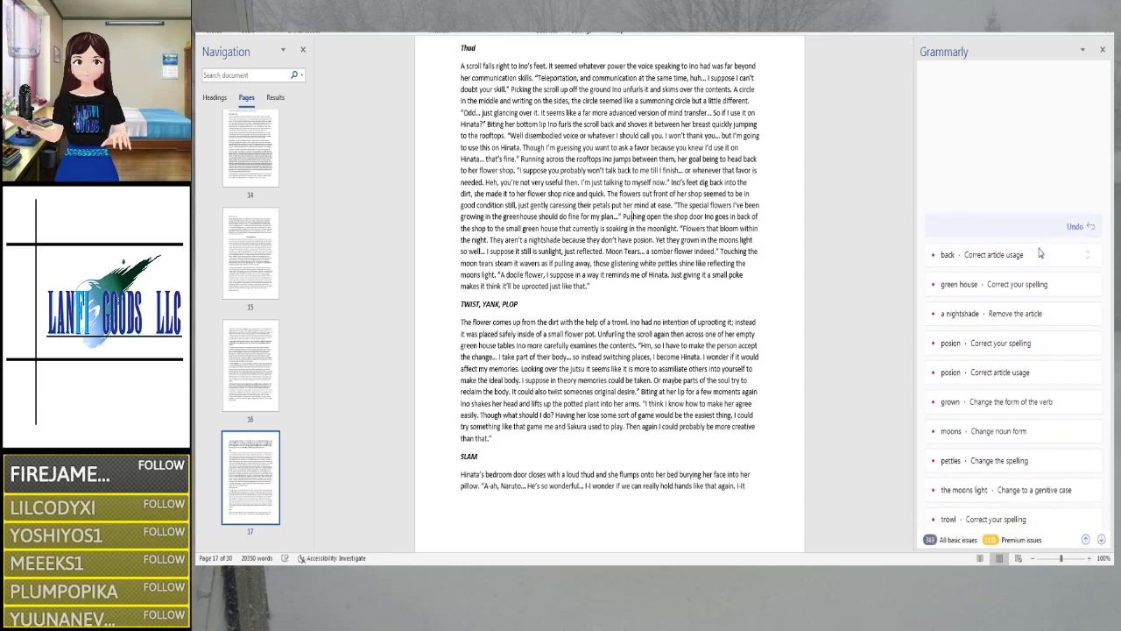
Accept Grammarly's "the back" in "Ino goes in back of the shop" and "greenhouse" in "the small green house"
{"action": "left_click", "coordinate": [1039, 254]}
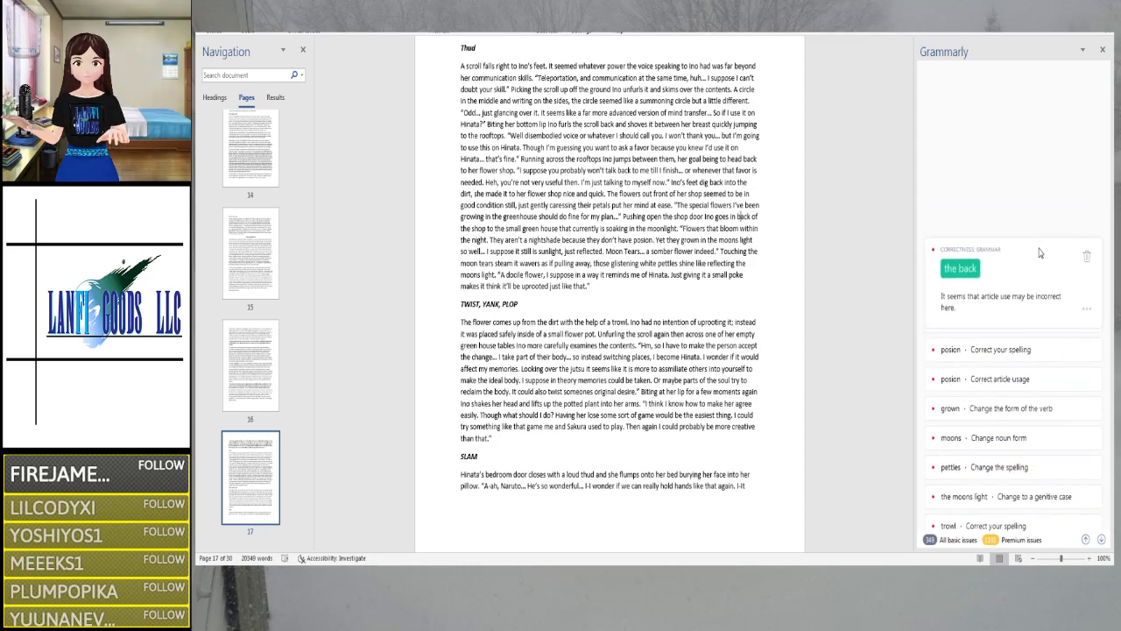
{"action": "left_click", "coordinate": [962, 248]}
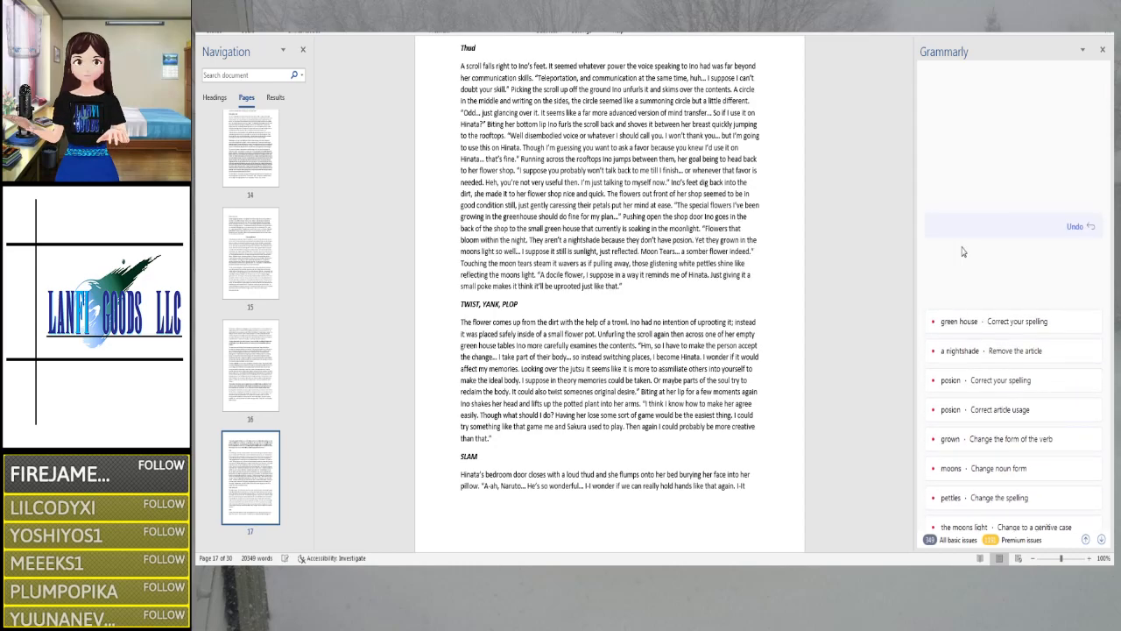
{"action": "left_click", "coordinate": [961, 251]}
{"action": "left_click", "coordinate": [1020, 256]}
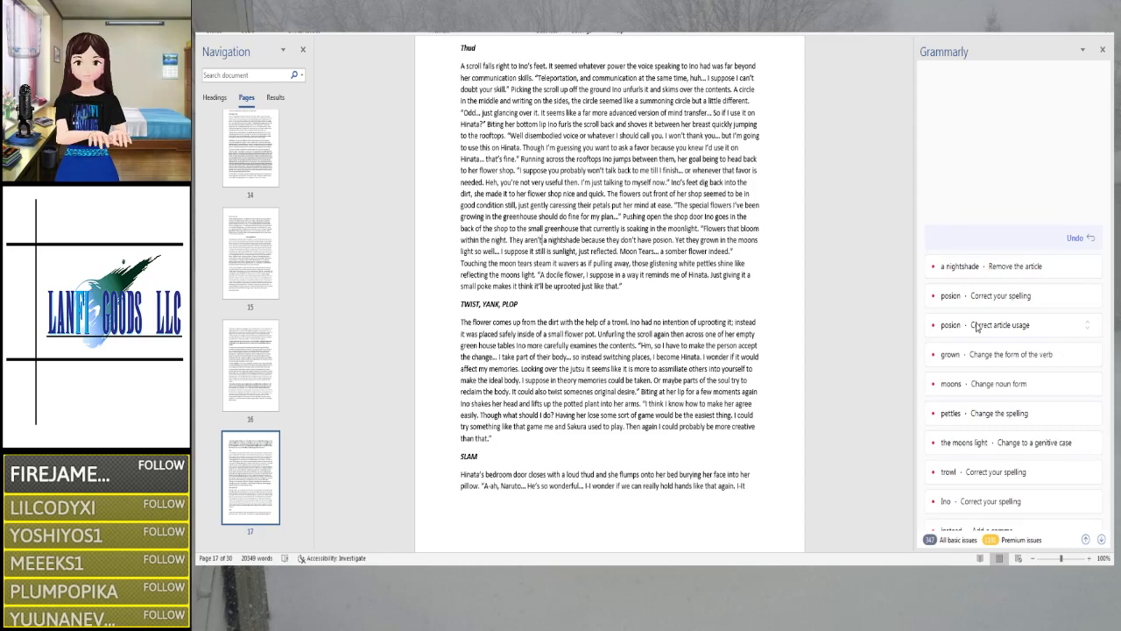
Remove the article before "nightshade" and correct "posion" to "poison" using Grammarly's suggestions
{"action": "left_click", "coordinate": [963, 266]}
{"action": "left_click", "coordinate": [970, 273]}
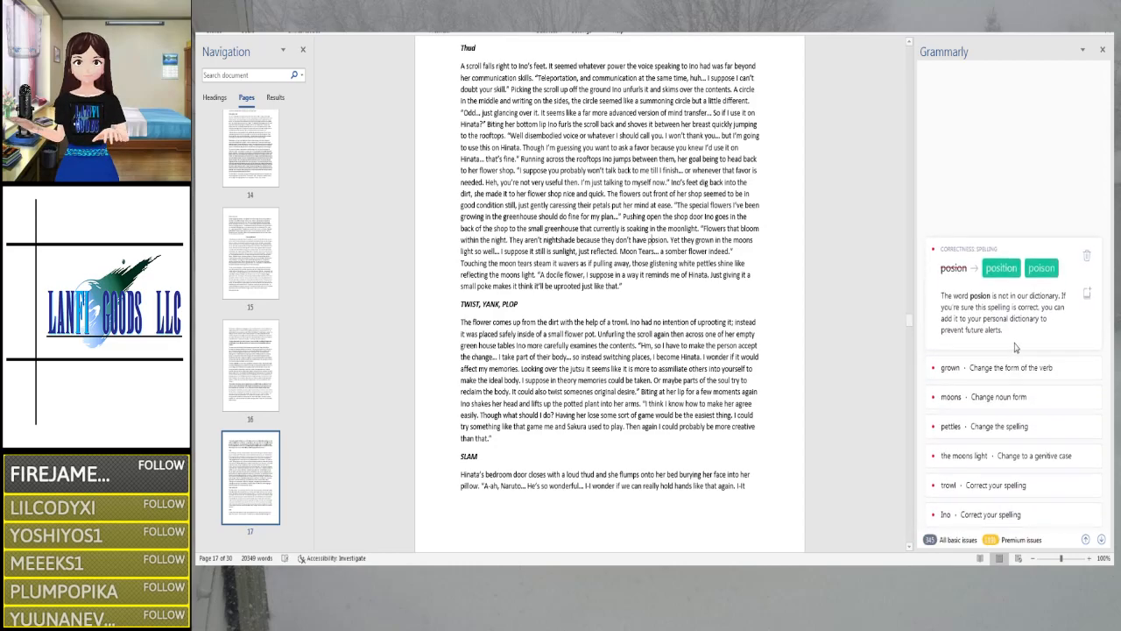
{"action": "left_click", "coordinate": [1040, 268]}
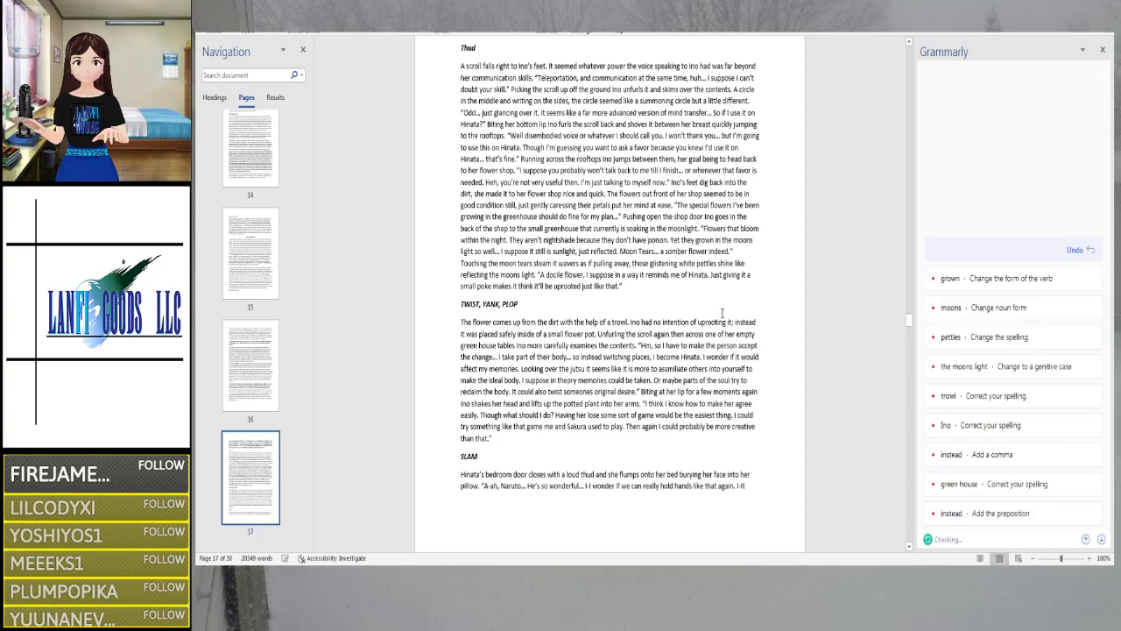
Accept Grammarly's "grow" for "grown" and "the light of the moon" for "the moons light" in Ino's nightshade line
{"action": "left_click", "coordinate": [972, 278]}
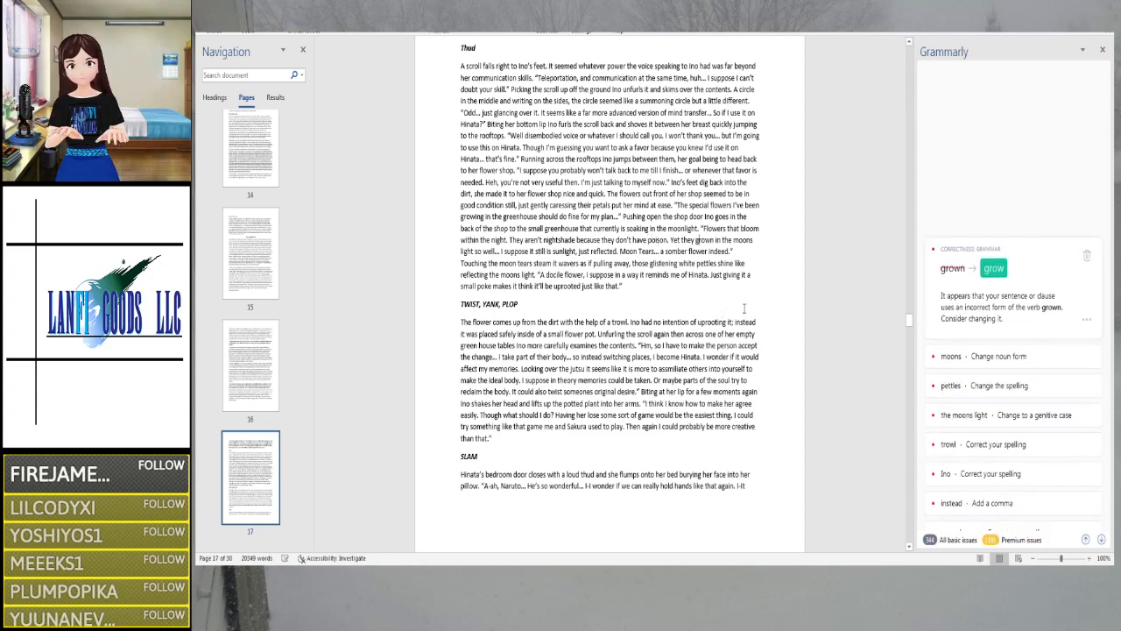
{"action": "left_click", "coordinate": [977, 268]}
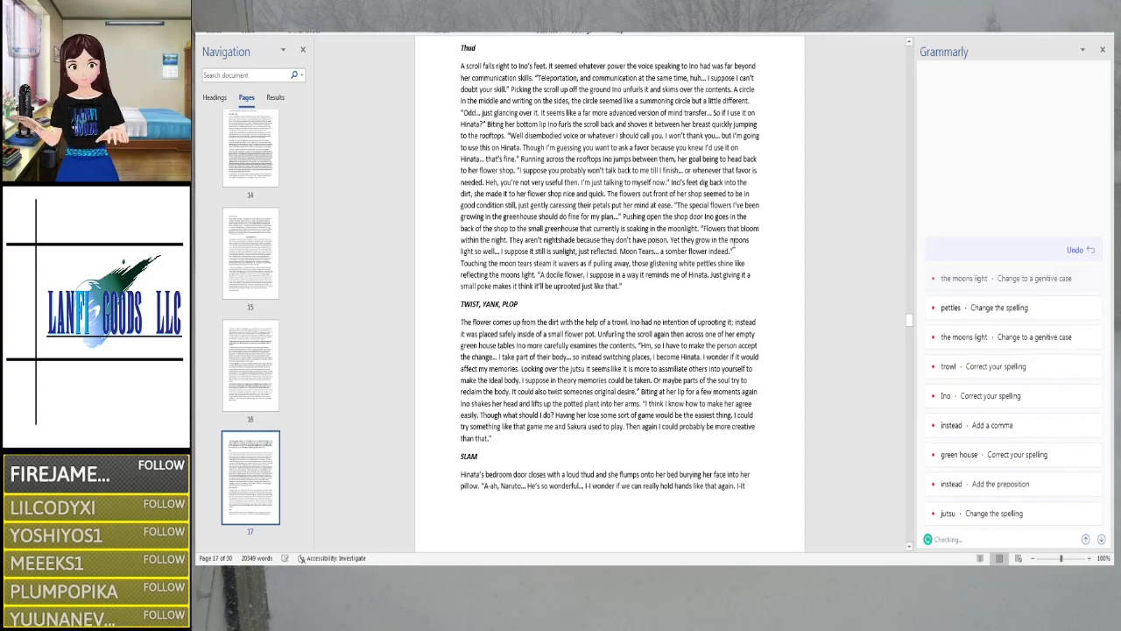
{"action": "left_click", "coordinate": [998, 306]}
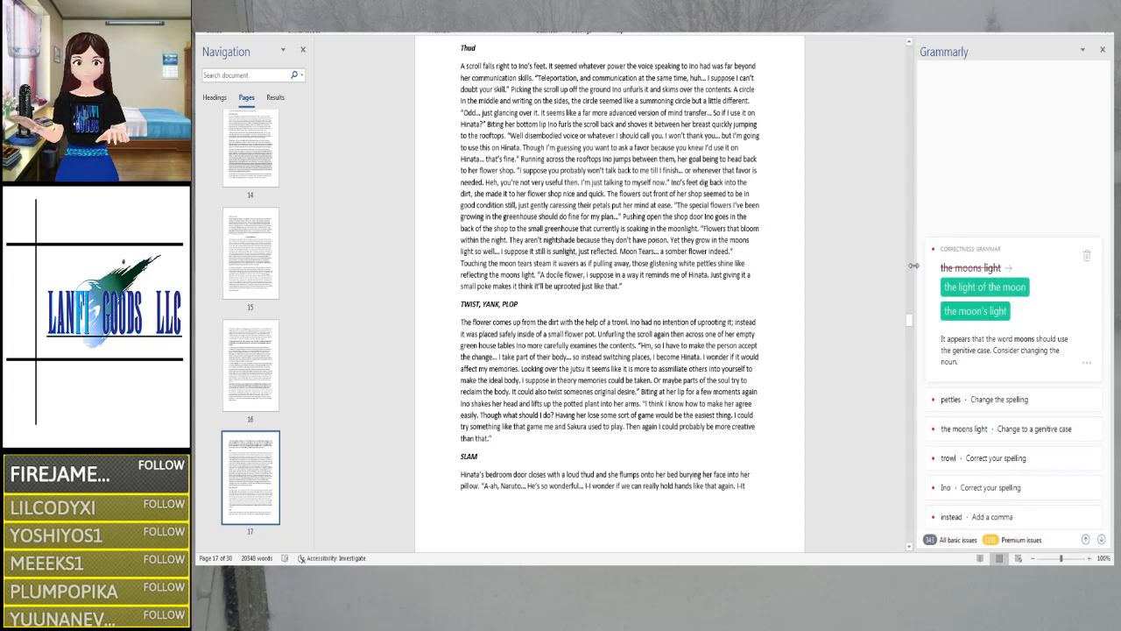
{"action": "left_click", "coordinate": [970, 296]}
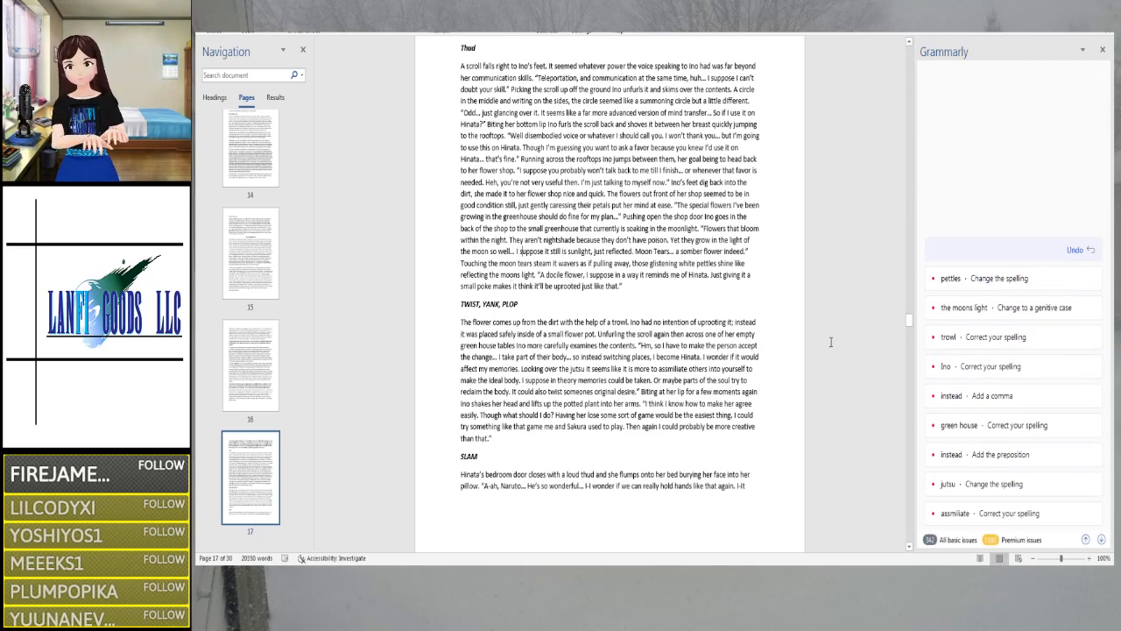
Read through Ino's line about reflected sunlight and the somber Moon Tears flower, checking its wording
{"action": "key", "text": "Right"}
{"action": "key", "text": "Right"}
{"action": "key", "text": "Right"}
{"action": "key", "text": "Right"}
{"action": "key", "text": "Right"}
{"action": "key", "text": "Right"}
{"action": "key", "text": "Right"}
{"action": "key", "text": "Right"}
{"action": "key", "text": "Right"}
{"action": "key", "text": "Right"}
{"action": "key", "text": "Right"}
{"action": "key", "text": "Right"}
{"action": "key", "text": "Right"}
{"action": "key", "text": "Right"}
{"action": "key", "text": "Right"}
{"action": "key", "text": "Right"}
{"action": "key", "text": "Right"}
{"action": "key", "text": "Right"}
{"action": "key", "text": "Right"}
{"action": "key", "text": "Right"}
{"action": "key", "text": "Right"}
{"action": "key", "text": "Right"}
{"action": "key", "text": "Right"}
{"action": "key", "text": "Right"}
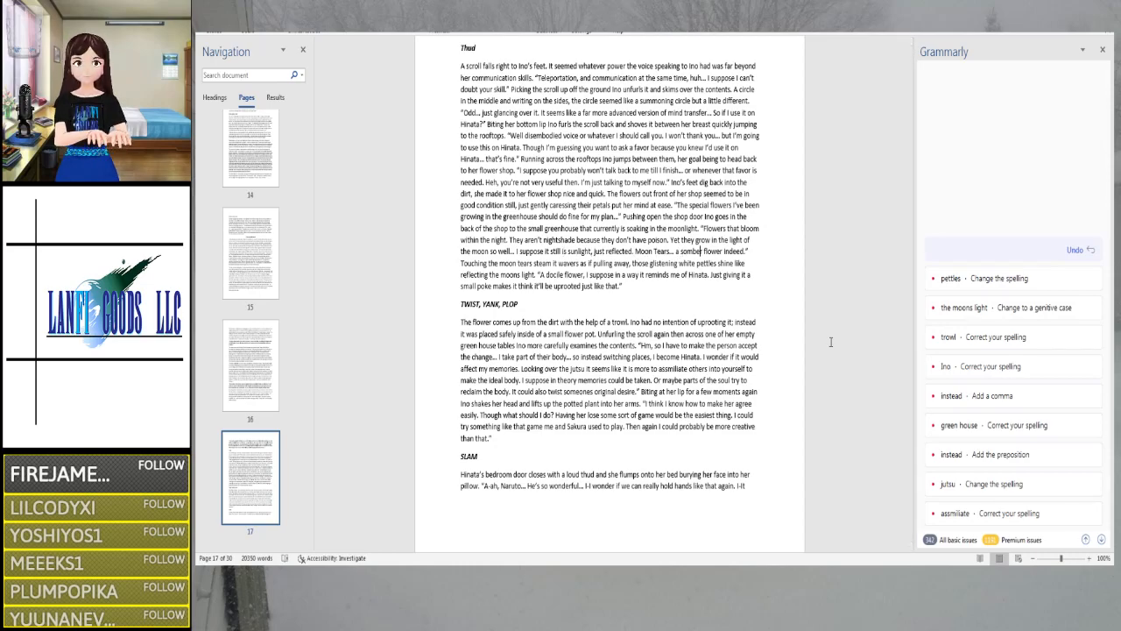
{"action": "key", "text": "Right"}
{"action": "key", "text": "Right"}
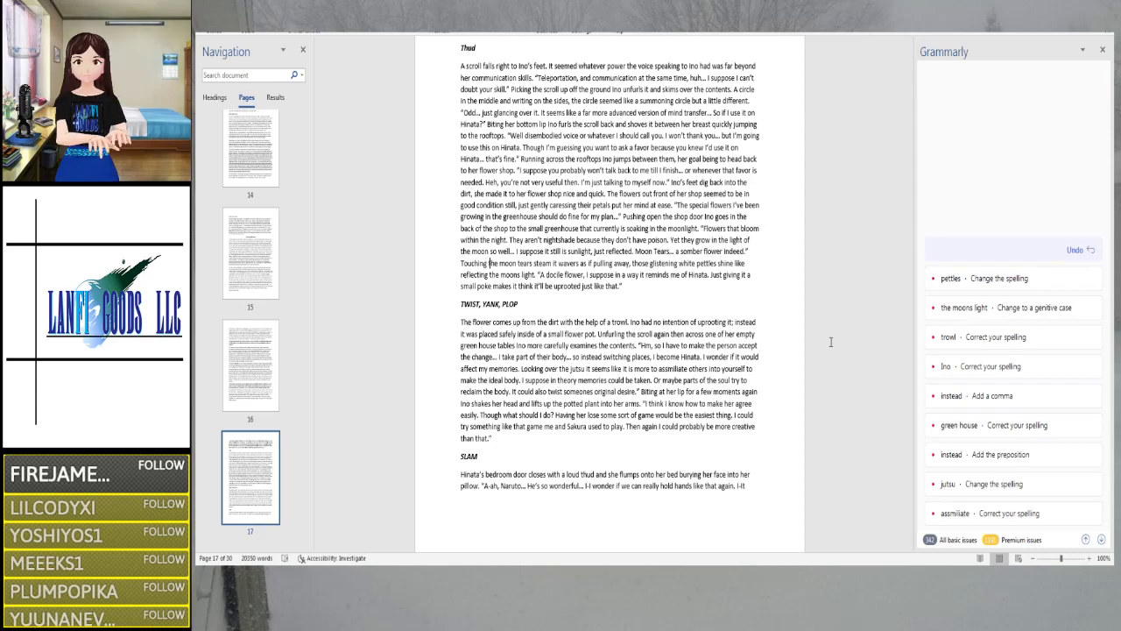
Capitalize "Moon Tears" in the narration sentence that begins "Touching the moon tears"
{"action": "key", "text": "Right"}
{"action": "key", "text": "Right"}
{"action": "key", "text": "Right"}
{"action": "key", "text": "Right"}
{"action": "key", "text": "Right"}
{"action": "key", "text": "Right"}
{"action": "key", "text": "Right"}
{"action": "key", "text": "Right"}
{"action": "key", "text": "Right"}
{"action": "key", "text": "Right"}
{"action": "key", "text": "Right"}
{"action": "key", "text": "Right"}
{"action": "key", "text": "Right"}
{"action": "key", "text": "Right"}
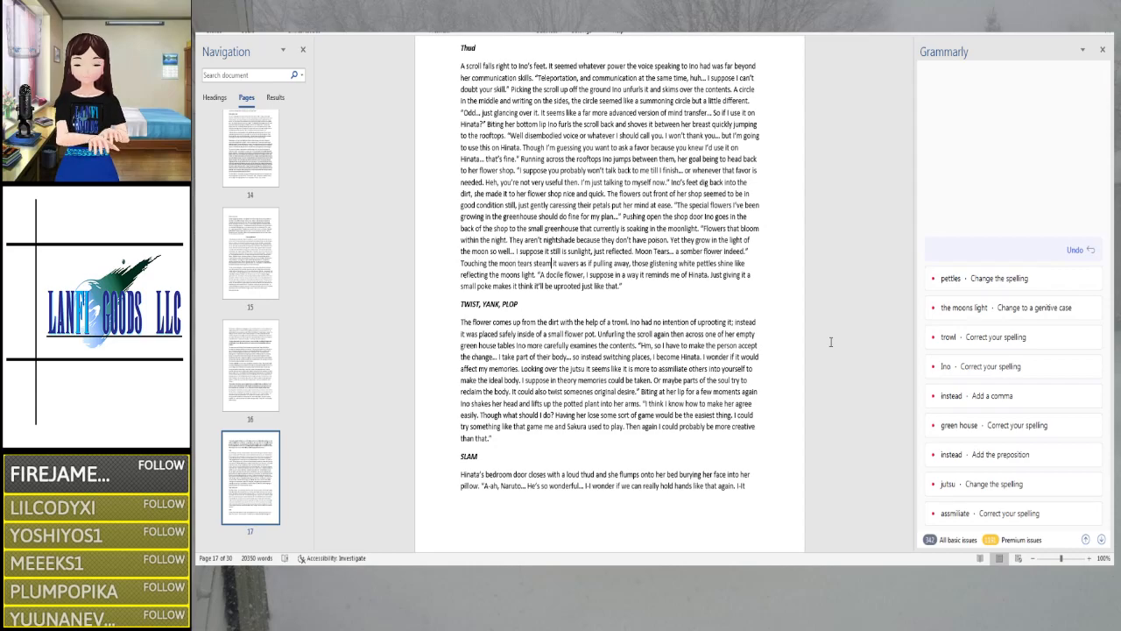
{"action": "key", "text": "Left"}
{"action": "key", "text": "Left"}
{"action": "key", "text": "Left"}
{"action": "key", "text": "Left"}
{"action": "key", "text": "Delete"}
{"action": "type", "text": "T"}
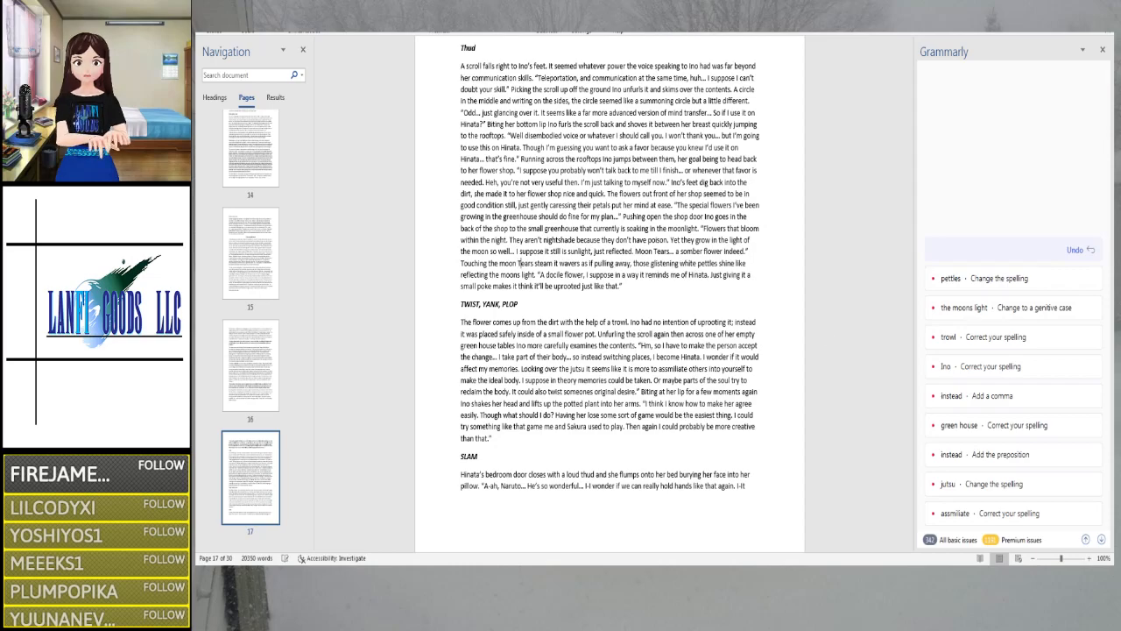
{"action": "key", "text": "BackSpace"}
{"action": "type", "text": "M"}
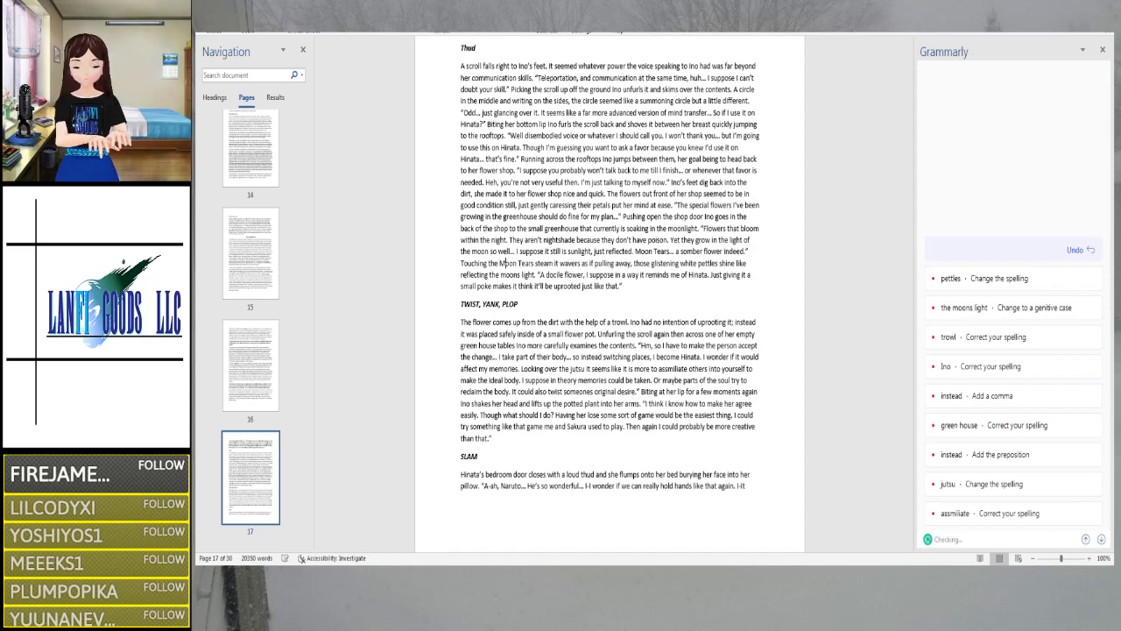
Correct "pettles" to "petals" in the phrase about the glistening white petals
{"action": "key", "text": "Right"}
{"action": "key", "text": "Right"}
{"action": "key", "text": "Right"}
{"action": "key", "text": "Right"}
{"action": "key", "text": "Right"}
{"action": "key", "text": "Right"}
{"action": "key", "text": "Right"}
{"action": "key", "text": "Right"}
{"action": "key", "text": "Right"}
{"action": "key", "text": "Right"}
{"action": "key", "text": "Right"}
{"action": "key", "text": "Right"}
{"action": "key", "text": "Right"}
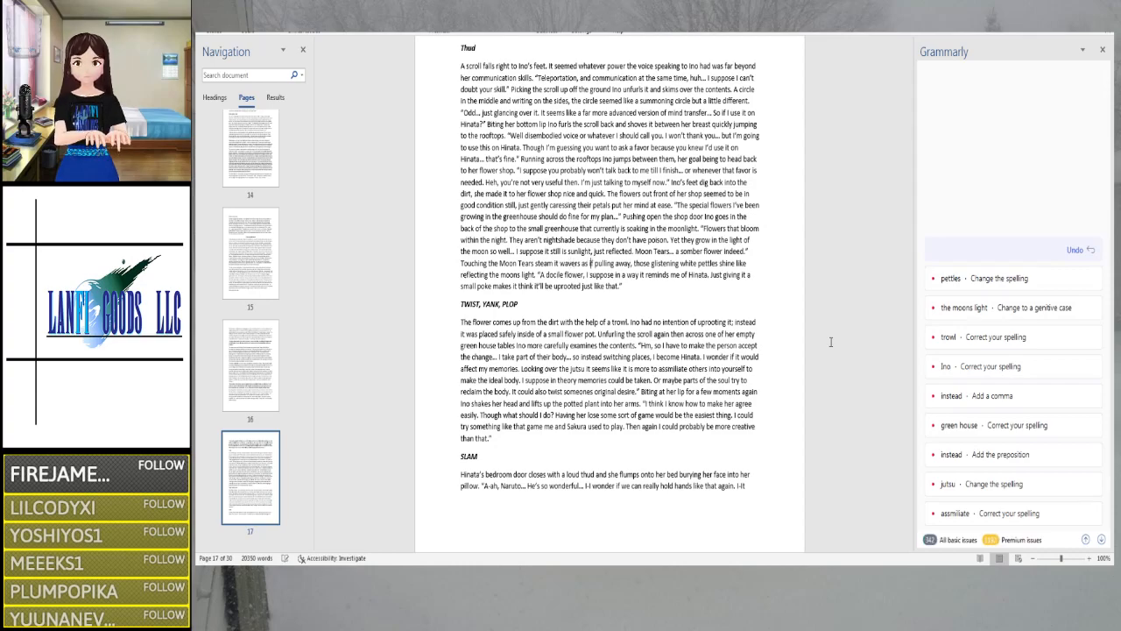
{"action": "key", "text": "Right"}
{"action": "key", "text": "Right"}
{"action": "key", "text": "Right"}
{"action": "key", "text": "Right"}
{"action": "key", "text": "Right"}
{"action": "key", "text": "Right"}
{"action": "key", "text": "Right"}
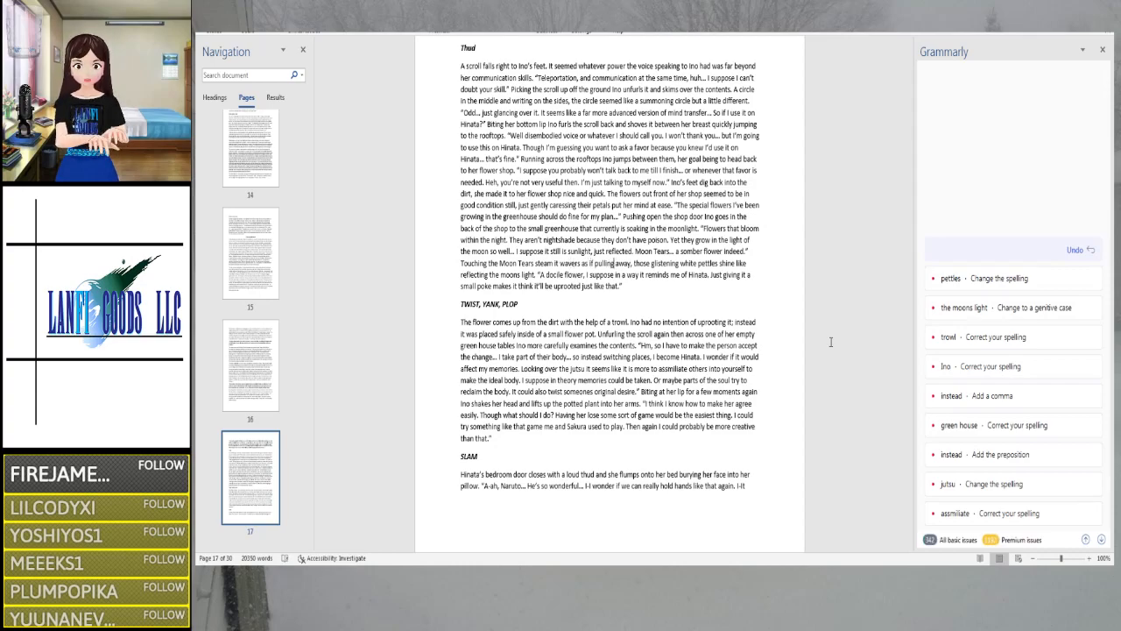
{"action": "key", "text": "Right"}
{"action": "key", "text": "Right"}
{"action": "key", "text": "Right"}
{"action": "key", "text": "Right"}
{"action": "key", "text": "Right"}
{"action": "key", "text": "Right"}
{"action": "key", "text": "Right"}
{"action": "key", "text": "Right"}
{"action": "key", "text": "Right"}
{"action": "key", "text": "Right"}
{"action": "key", "text": "Right"}
{"action": "key", "text": "Right"}
{"action": "key", "text": "Right"}
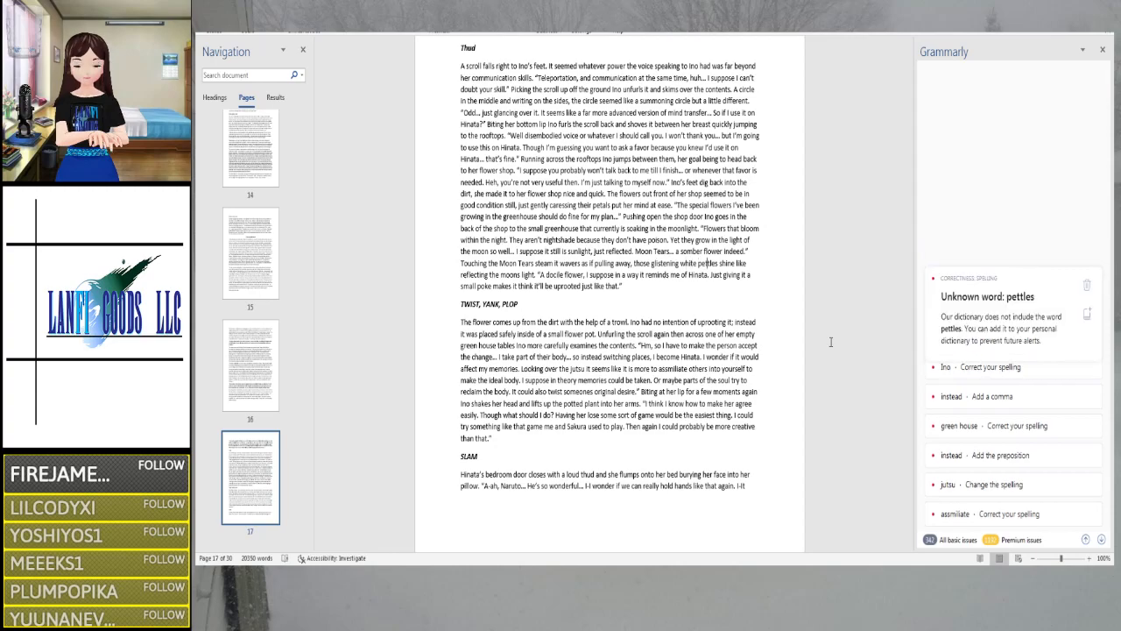
{"action": "key", "text": "BackSpace"}
{"action": "type", "text": "a"}
{"action": "key", "text": "Delete"}
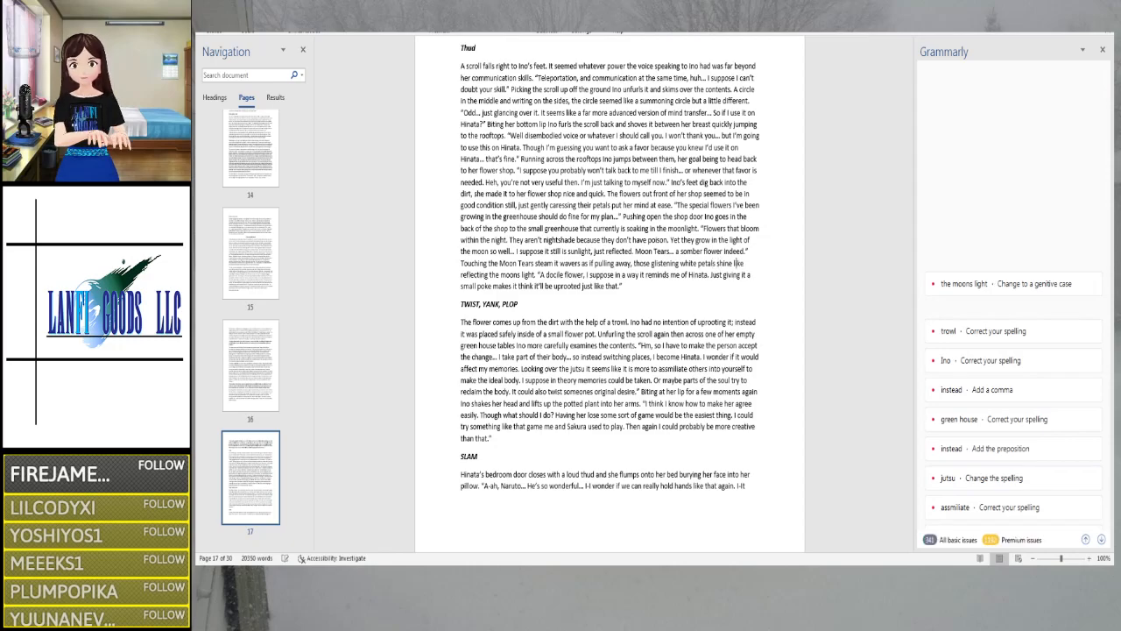
Delete "like" after "white petals shine" and accept Grammarly's "the light of the moon" for "the moons light" in the same sentence
{"action": "left_click", "coordinate": [1006, 284]}
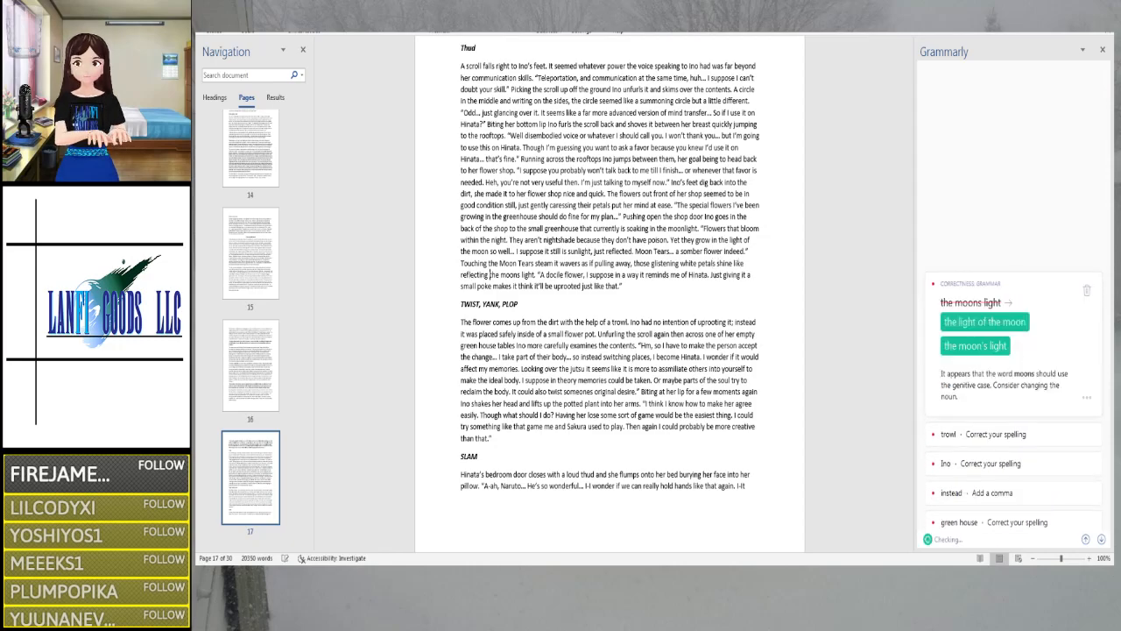
{"action": "left_click", "coordinate": [737, 263]}
{"action": "key", "text": "Delete"}
{"action": "key", "text": "Delete"}
{"action": "key", "text": "Delete"}
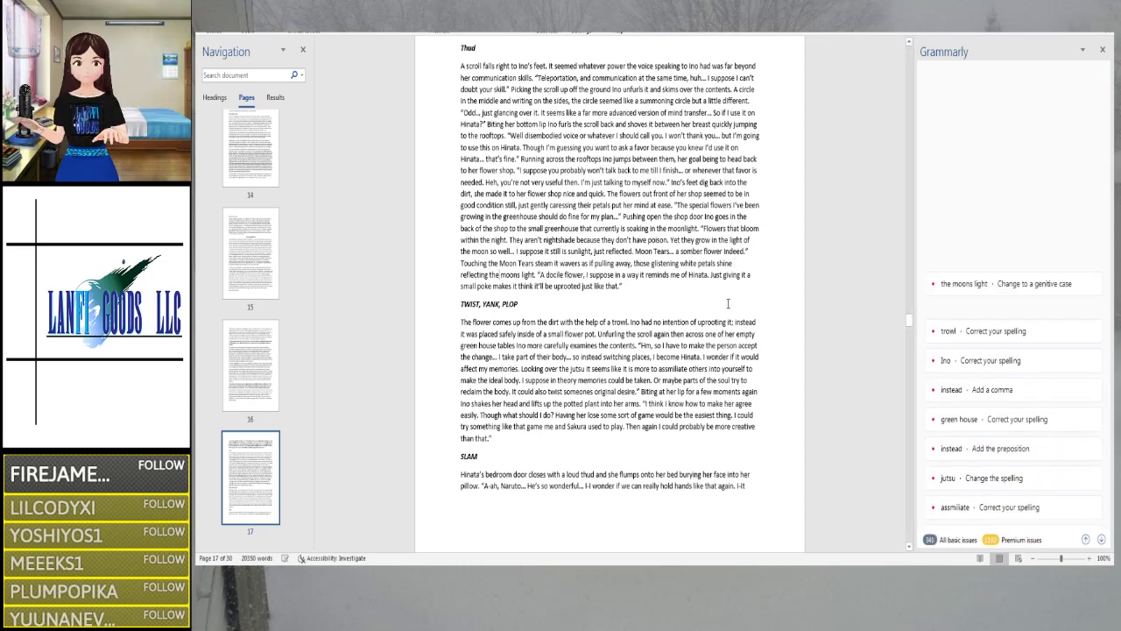
{"action": "left_click", "coordinate": [981, 283]}
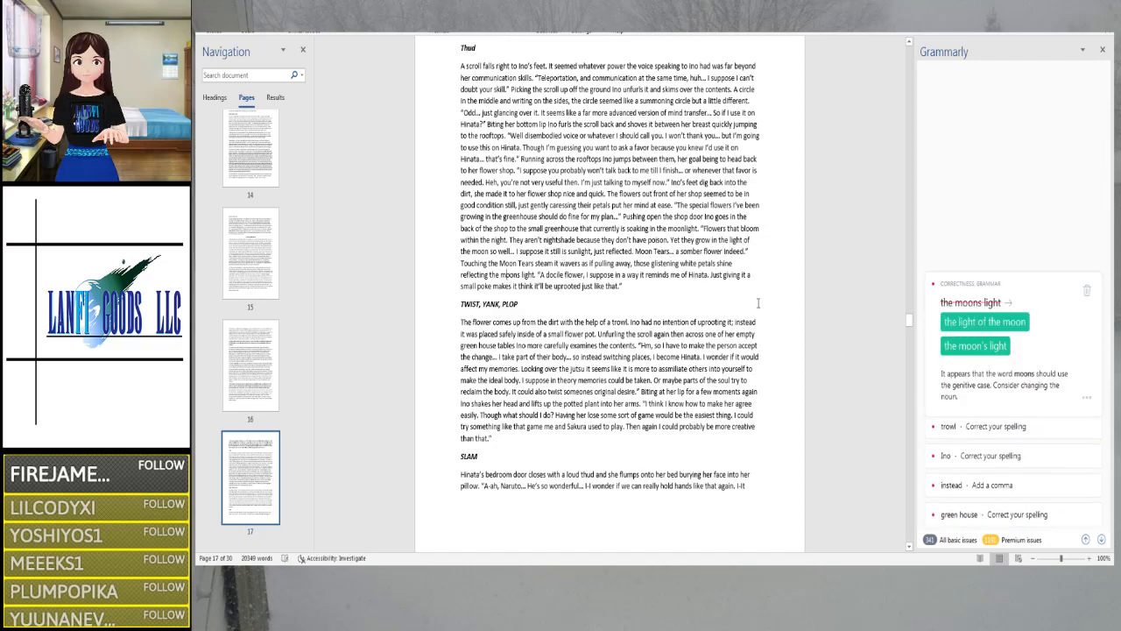
{"action": "left_click", "coordinate": [958, 331]}
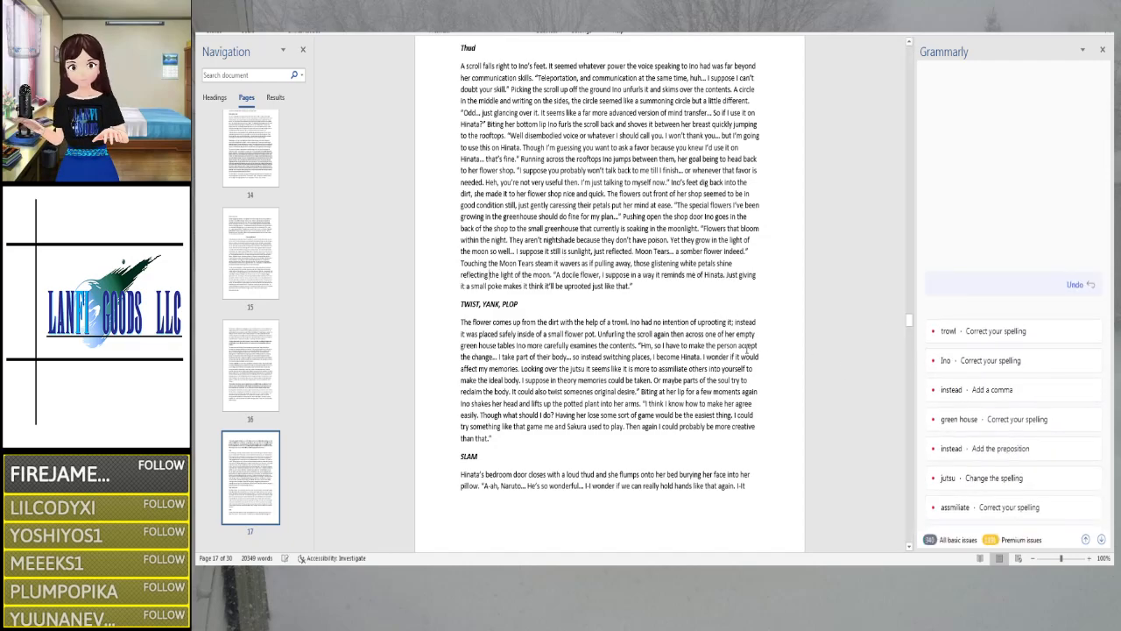
Read on from Ino's docile flower line past the "TWIST, YANK, PLOP" heading, and look over the scenes that follow onto the next page
{"action": "left_click", "coordinate": [553, 275]}
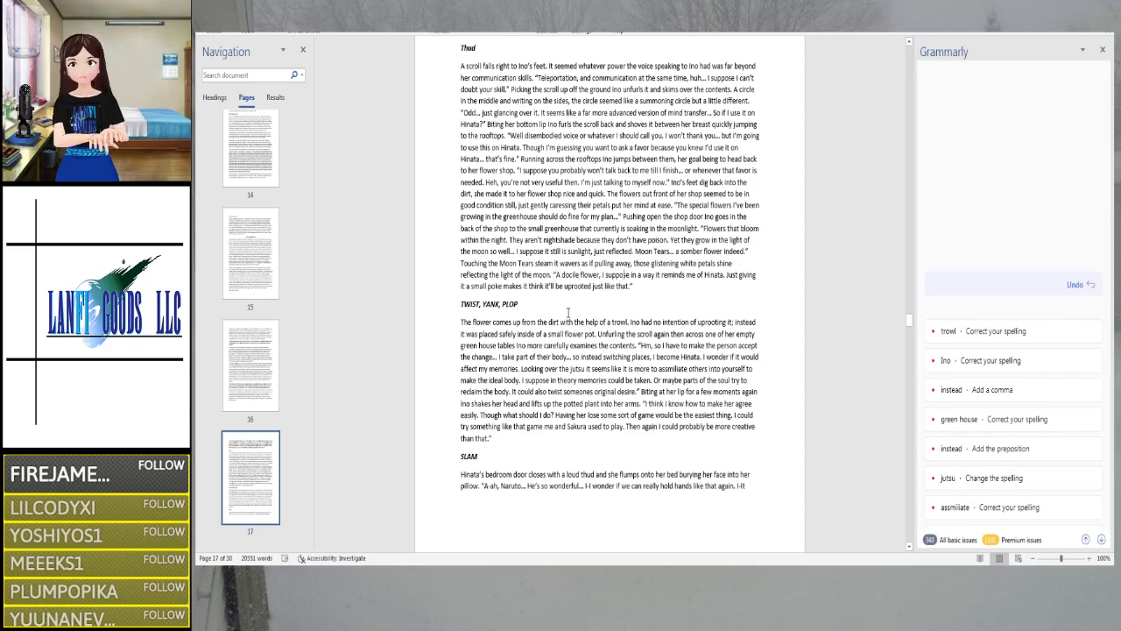
{"action": "key", "text": "Right"}
{"action": "key", "text": "Right"}
{"action": "key", "text": "Right"}
{"action": "key", "text": "Right"}
{"action": "key", "text": "Right"}
{"action": "key", "text": "Right"}
{"action": "key", "text": "Right"}
{"action": "key", "text": "Right"}
{"action": "key", "text": "Right"}
{"action": "key", "text": "Right"}
{"action": "key", "text": "Right"}
{"action": "key", "text": "Right"}
{"action": "key", "text": "Right"}
{"action": "key", "text": "Right"}
{"action": "key", "text": "Right"}
{"action": "key", "text": "Right"}
{"action": "key", "text": "Right"}
{"action": "key", "text": "Right"}
{"action": "key", "text": "Right"}
{"action": "key", "text": "Right"}
{"action": "key", "text": "Right"}
{"action": "key", "text": "Right"}
{"action": "key", "text": "Right"}
{"action": "key", "text": "Right"}
{"action": "key", "text": "Right"}
{"action": "key", "text": "Right"}
{"action": "key", "text": "Right"}
{"action": "key", "text": "Right"}
{"action": "key", "text": "Right"}
{"action": "key", "text": "Right"}
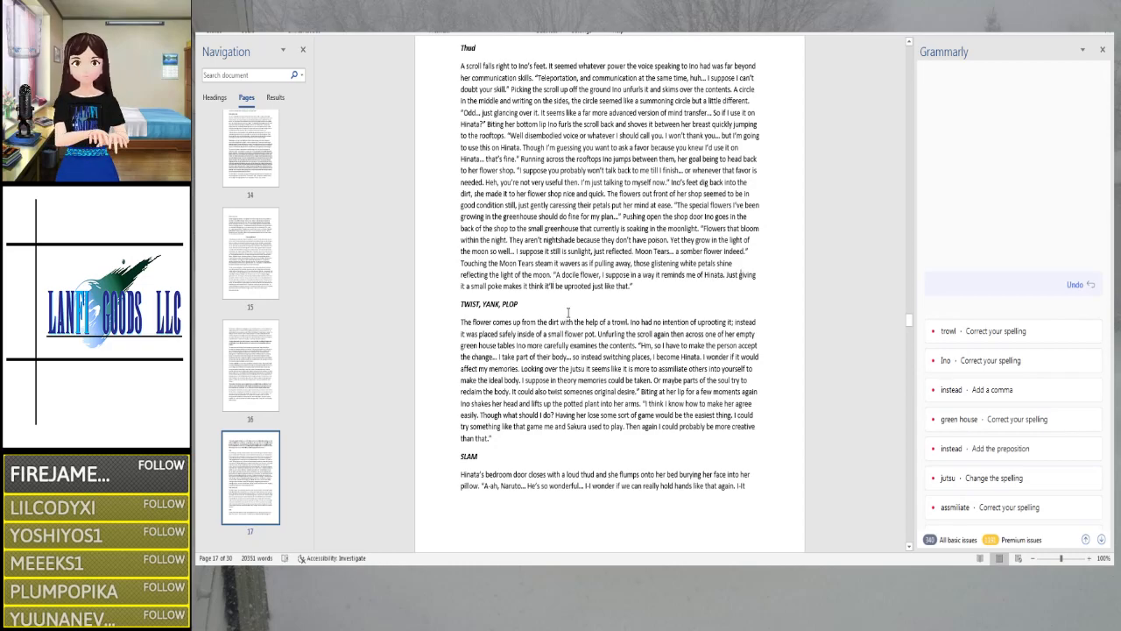
{"action": "key", "text": "Right"}
{"action": "key", "text": "Right"}
{"action": "key", "text": "Right"}
{"action": "key", "text": "Right"}
{"action": "key", "text": "Right"}
{"action": "key", "text": "Right"}
{"action": "key", "text": "Right"}
{"action": "key", "text": "Right"}
{"action": "key", "text": "Right"}
{"action": "key", "text": "Right"}
{"action": "key", "text": "Right"}
{"action": "key", "text": "Right"}
{"action": "key", "text": "Right"}
{"action": "key", "text": "Right"}
{"action": "key", "text": "Right"}
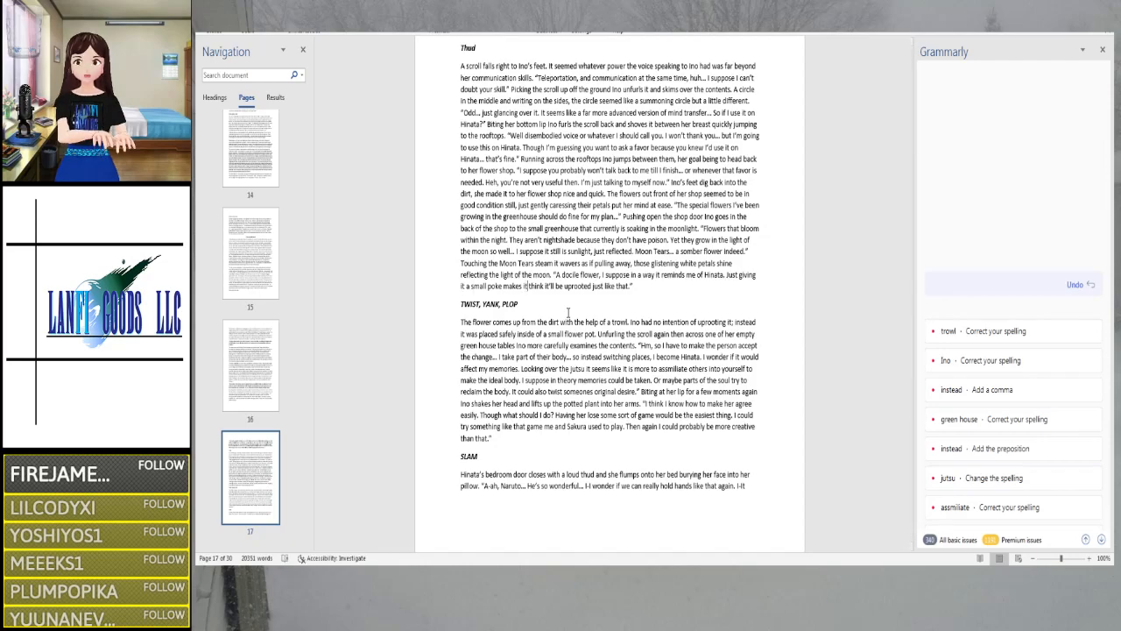
{"action": "key", "text": "Right"}
{"action": "key", "text": "Right"}
{"action": "key", "text": "Right"}
{"action": "key", "text": "Right"}
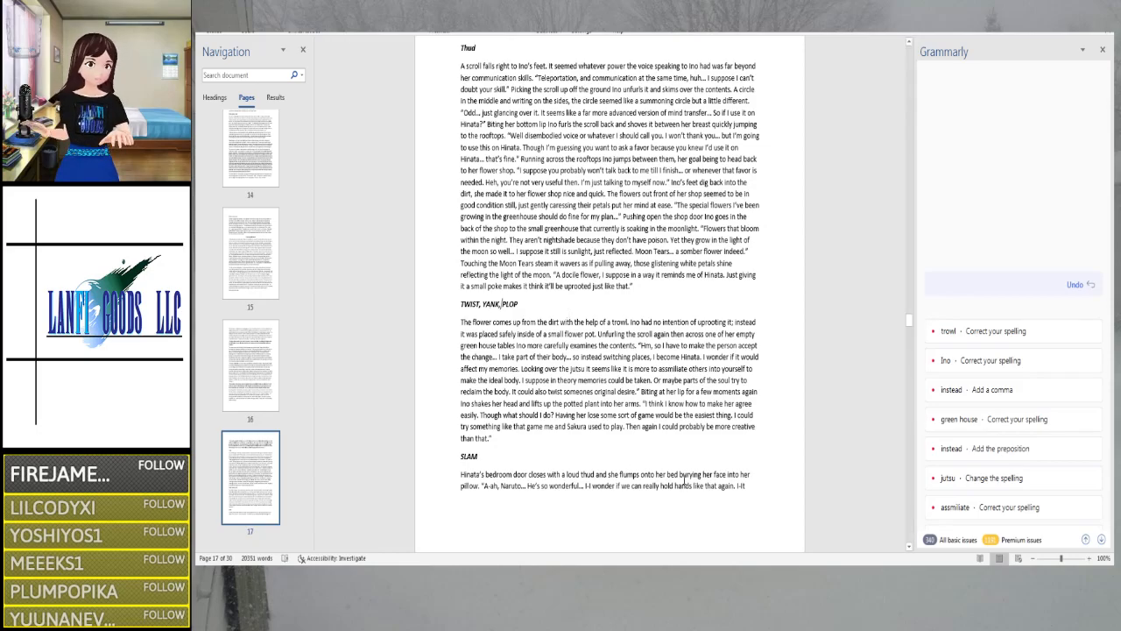
{"action": "scroll", "coordinate": [567, 312], "scroll_direction": "down", "scroll_amount": 5}
{"action": "scroll", "coordinate": [610, 293], "scroll_direction": "down", "scroll_amount": 2}
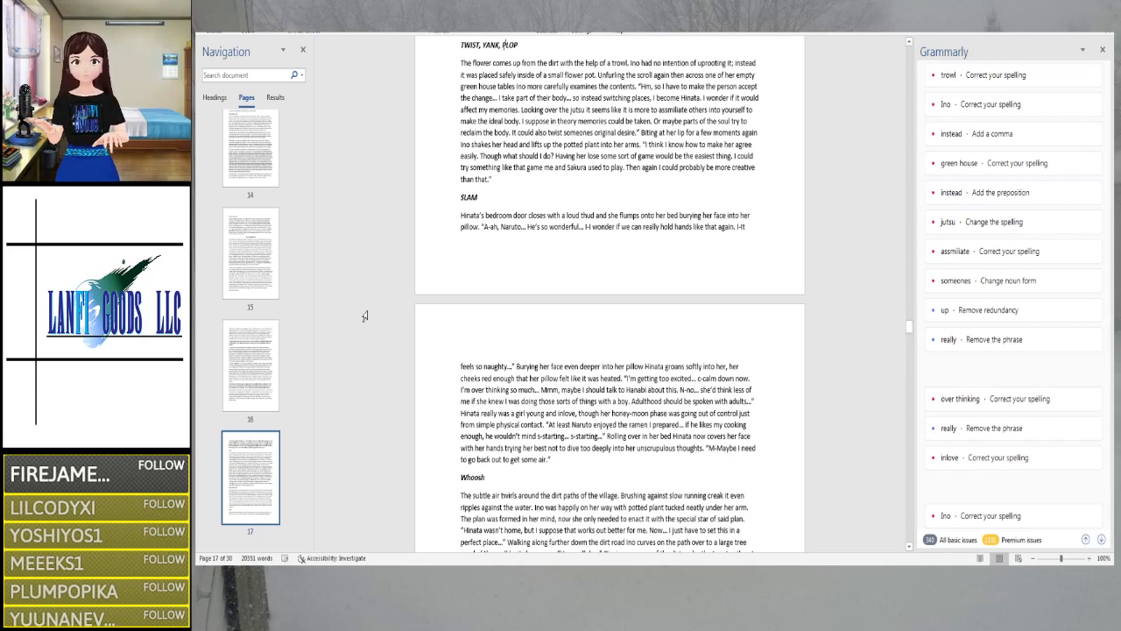
Correct "trowl" to "trowel" in the first sentence under the "TWIST, YANK, PLOP" heading, using Grammarly's suggestion
{"action": "key", "text": "Right"}
{"action": "key", "text": "Right"}
{"action": "key", "text": "Right"}
{"action": "key", "text": "Right"}
{"action": "key", "text": "Right"}
{"action": "key", "text": "Right"}
{"action": "key", "text": "Right"}
{"action": "key", "text": "Right"}
{"action": "key", "text": "Right"}
{"action": "key", "text": "Right"}
{"action": "key", "text": "Right"}
{"action": "key", "text": "Right"}
{"action": "key", "text": "Right"}
{"action": "key", "text": "Right"}
{"action": "key", "text": "Right"}
{"action": "key", "text": "Right"}
{"action": "key", "text": "Right"}
{"action": "key", "text": "Right"}
{"action": "key", "text": "Right"}
{"action": "key", "text": "Right"}
{"action": "key", "text": "Right"}
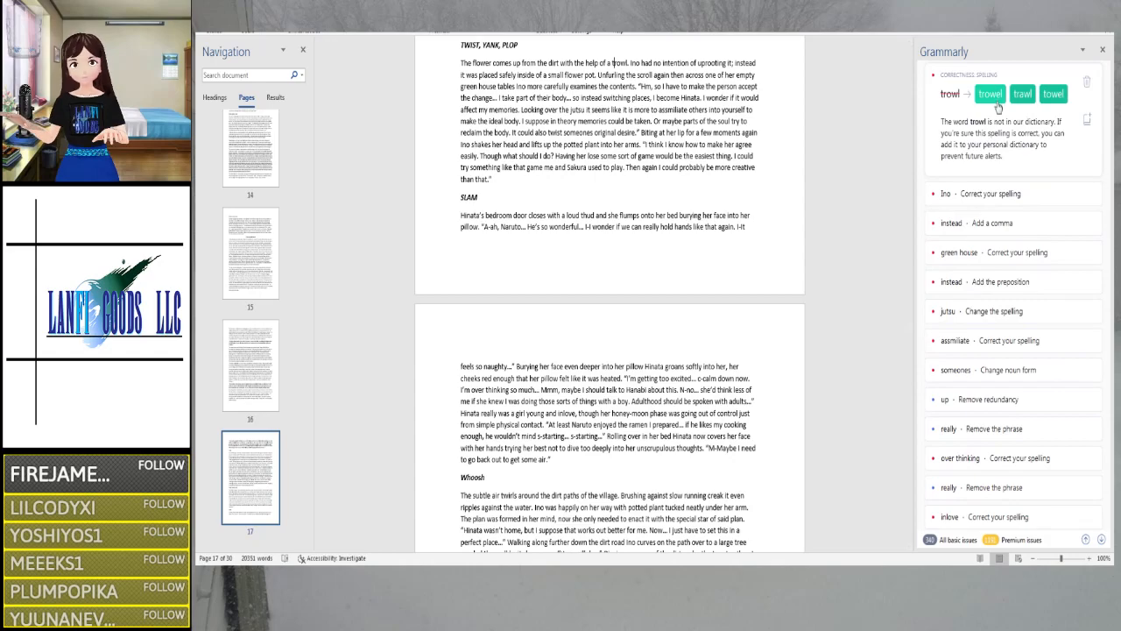
{"action": "left_click", "coordinate": [990, 95]}
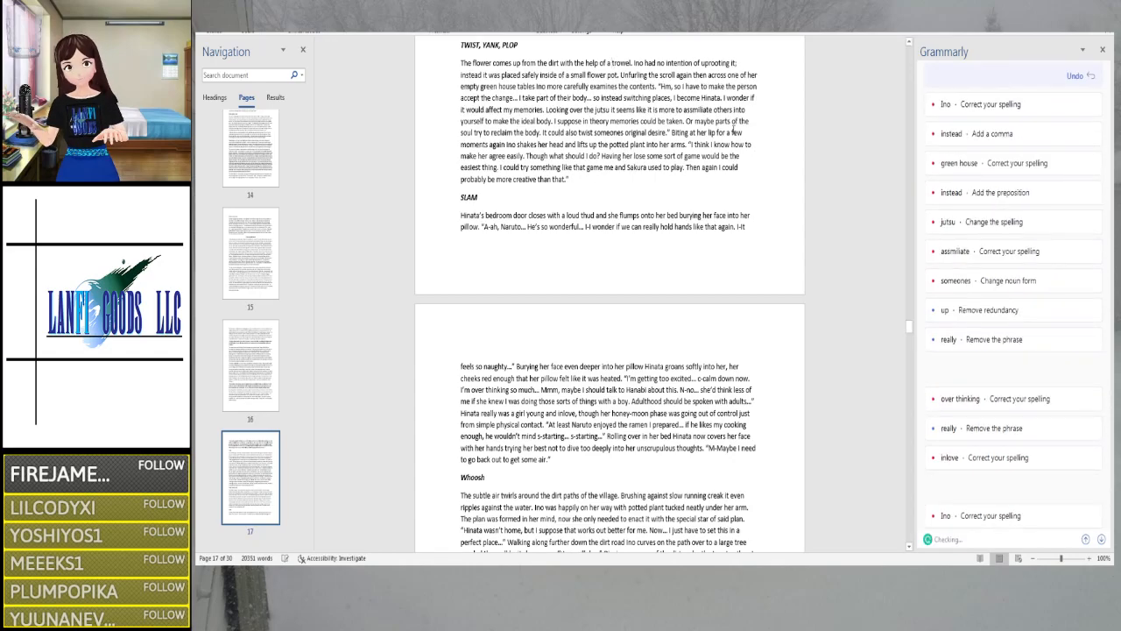
Dismiss Grammarly's spelling alert for "Ino" and accept the comma after "instead" in the sentence about the small flower pot
{"action": "left_click", "coordinate": [639, 63]}
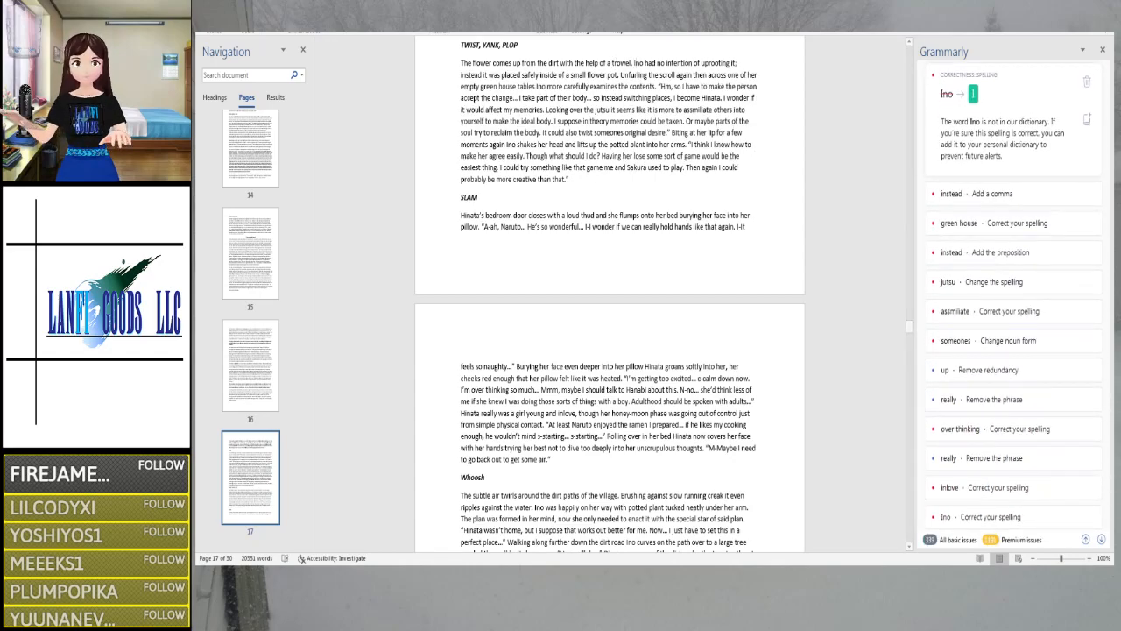
{"action": "left_click", "coordinate": [1090, 84]}
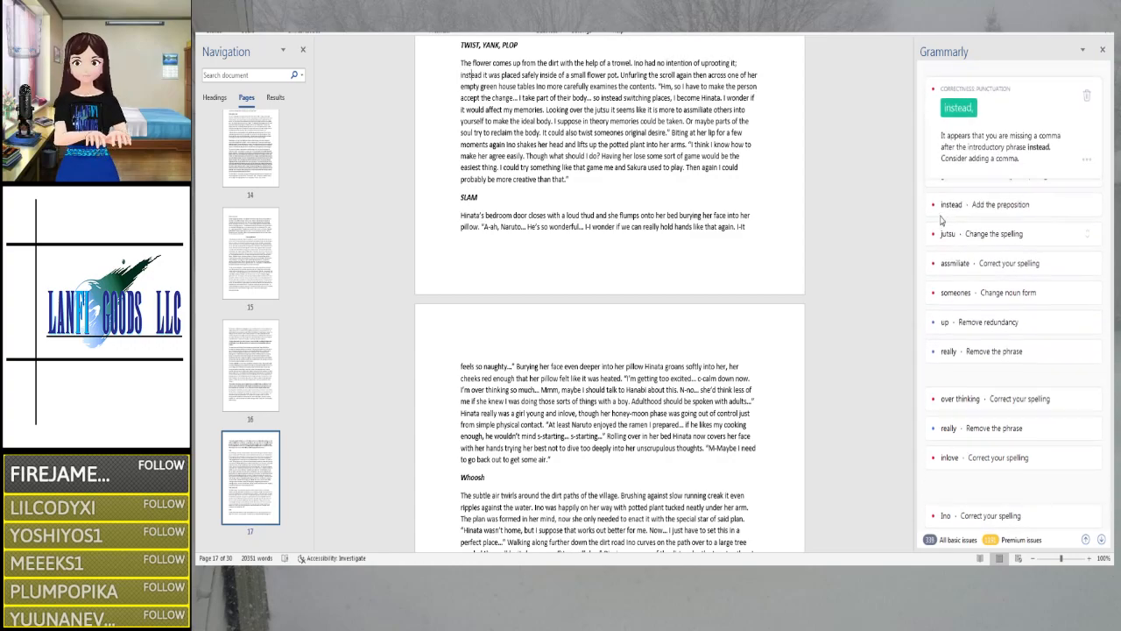
{"action": "left_click", "coordinate": [966, 104]}
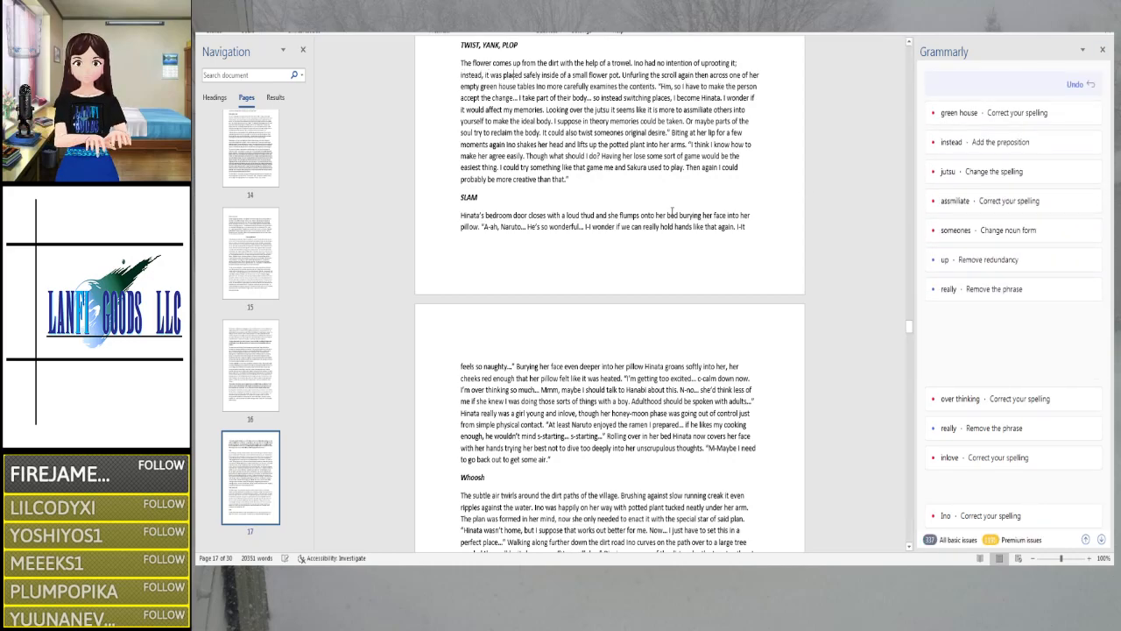
Accept Grammarly's "greenhouse" for "green house" in the sentence about Ino unfurling the scroll across her empty tables
{"action": "key", "text": "Right"}
{"action": "key", "text": "Right"}
{"action": "key", "text": "Right"}
{"action": "key", "text": "Right"}
{"action": "key", "text": "Right"}
{"action": "key", "text": "Right"}
{"action": "key", "text": "Right"}
{"action": "key", "text": "Right"}
{"action": "key", "text": "Right"}
{"action": "key", "text": "Right"}
{"action": "key", "text": "Right"}
{"action": "key", "text": "Right"}
{"action": "key", "text": "Right"}
{"action": "key", "text": "Right"}
{"action": "key", "text": "Right"}
{"action": "key", "text": "Right"}
{"action": "key", "text": "Right"}
{"action": "key", "text": "Right"}
{"action": "key", "text": "Right"}
{"action": "key", "text": "Right"}
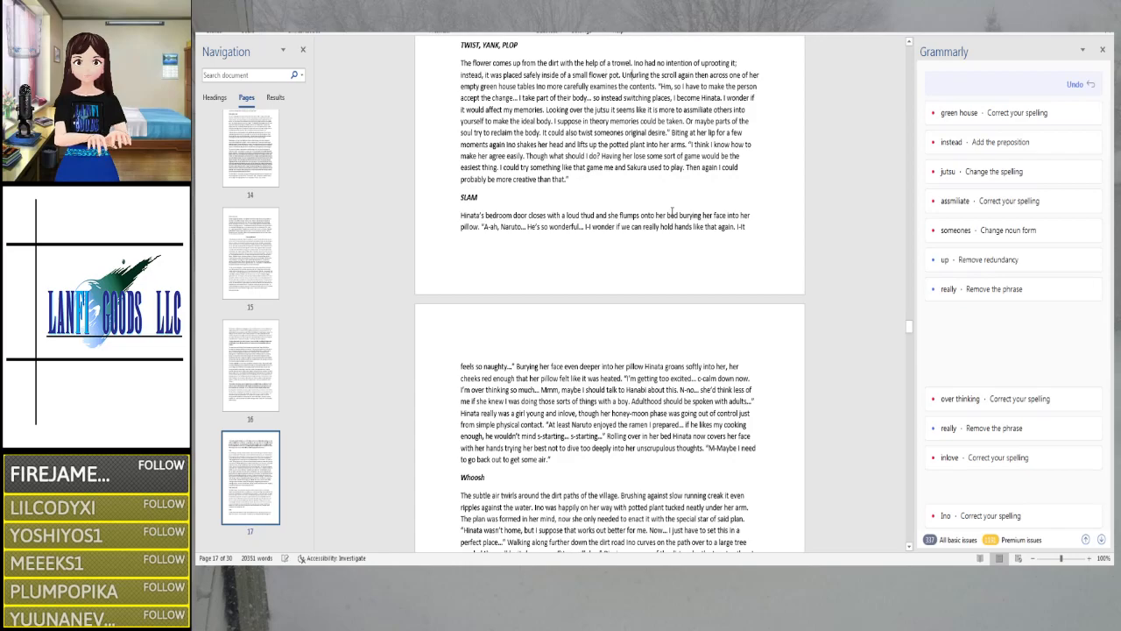
{"action": "key", "text": "Right"}
{"action": "key", "text": "Right"}
{"action": "key", "text": "Right"}
{"action": "key", "text": "Right"}
{"action": "key", "text": "Right"}
{"action": "left_click", "coordinate": [1007, 113]}
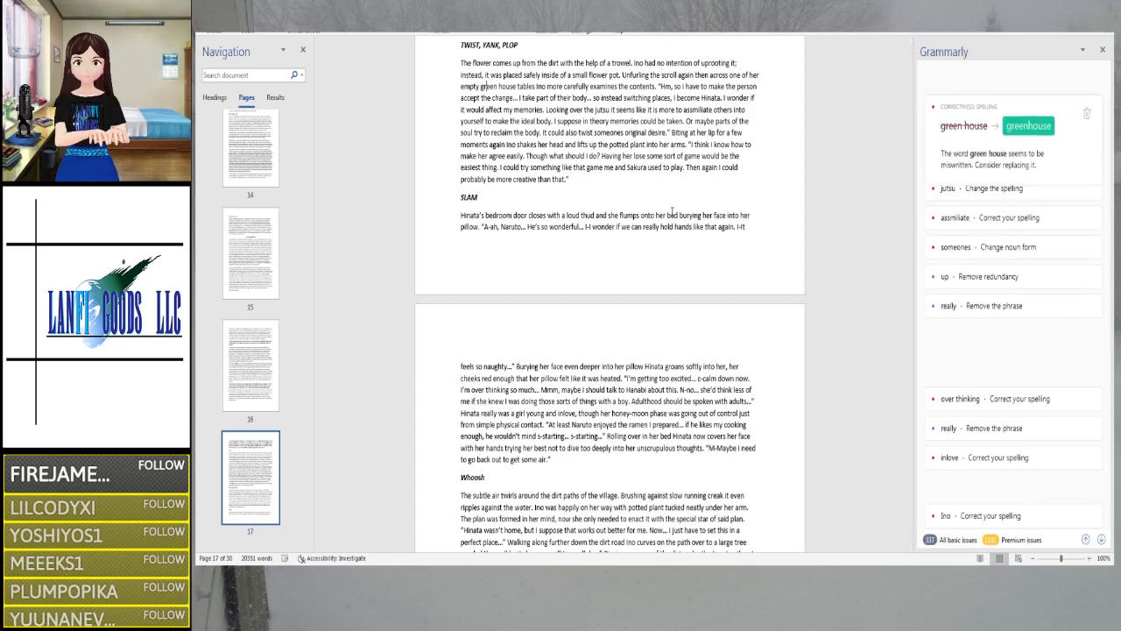
{"action": "left_click", "coordinate": [1013, 120]}
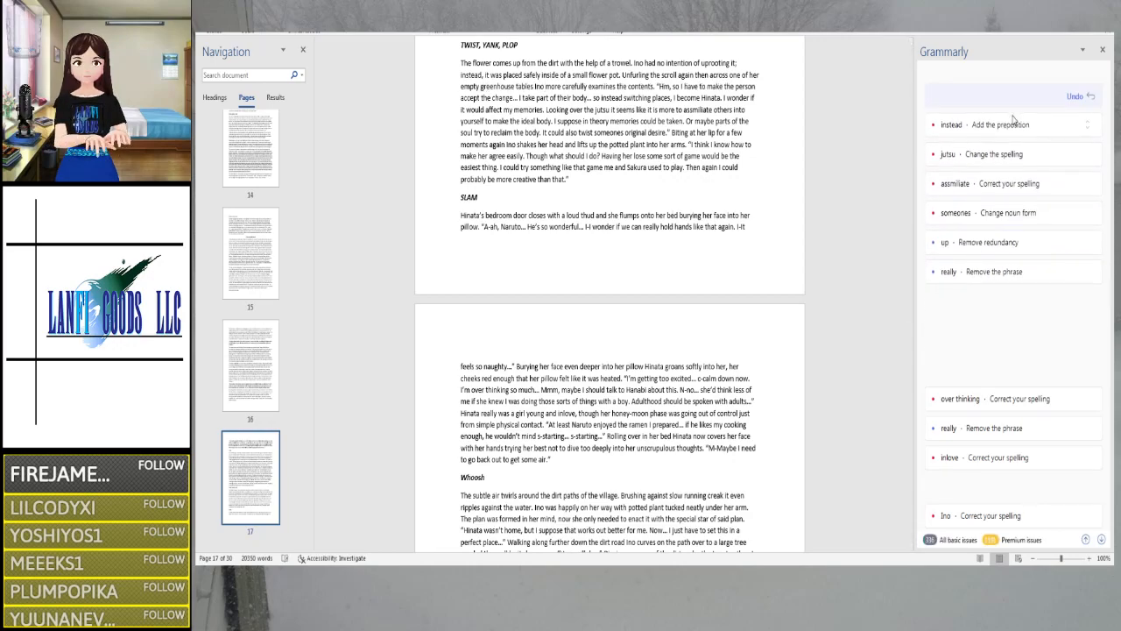
Accept Grammarly's preposition so that Ino's line reads "so instead of switching places, I become Hinata"
{"action": "key", "text": "Right"}
{"action": "key", "text": "Right"}
{"action": "key", "text": "Right"}
{"action": "key", "text": "Right"}
{"action": "key", "text": "Right"}
{"action": "key", "text": "Right"}
{"action": "key", "text": "Right"}
{"action": "key", "text": "Right"}
{"action": "key", "text": "Right"}
{"action": "key", "text": "Right"}
{"action": "key", "text": "Right"}
{"action": "key", "text": "Right"}
{"action": "key", "text": "Right"}
{"action": "key", "text": "Right"}
{"action": "key", "text": "Right"}
{"action": "key", "text": "Right"}
{"action": "key", "text": "Right"}
{"action": "key", "text": "Right"}
{"action": "key", "text": "Right"}
{"action": "key", "text": "Right"}
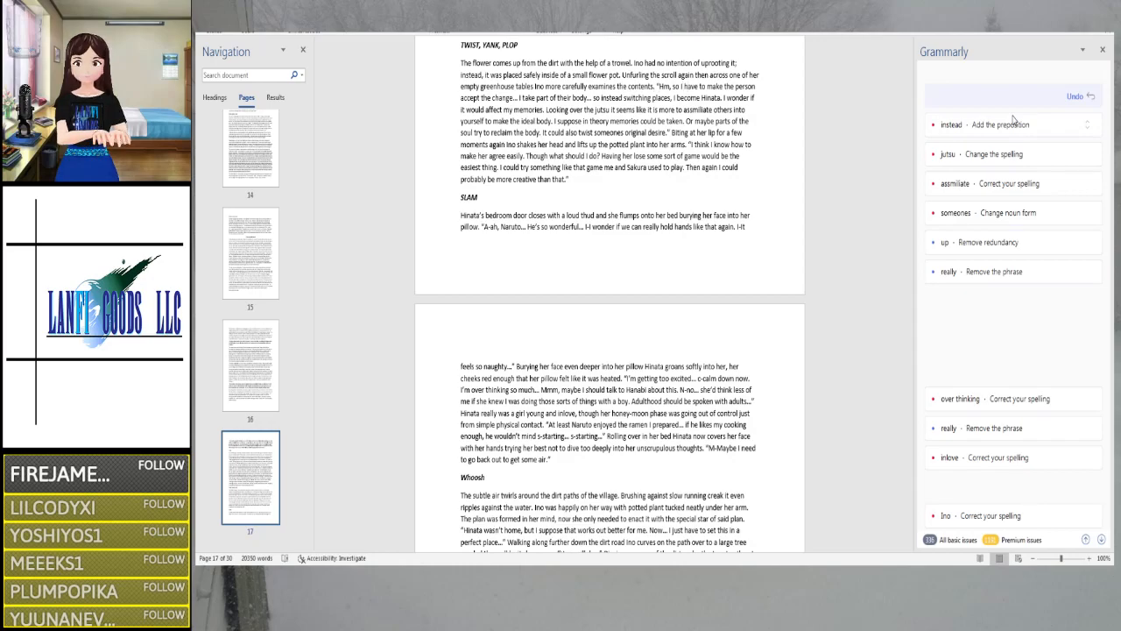
{"action": "key", "text": "Right"}
{"action": "key", "text": "Right"}
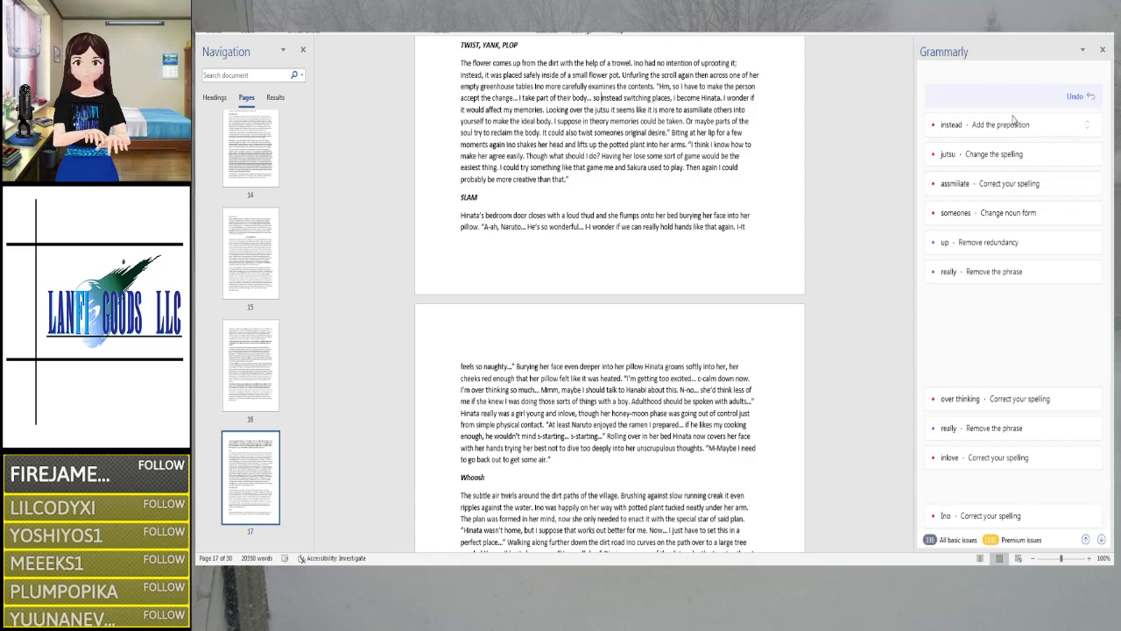
{"action": "left_click", "coordinate": [1014, 123]}
{"action": "left_click", "coordinate": [962, 126]}
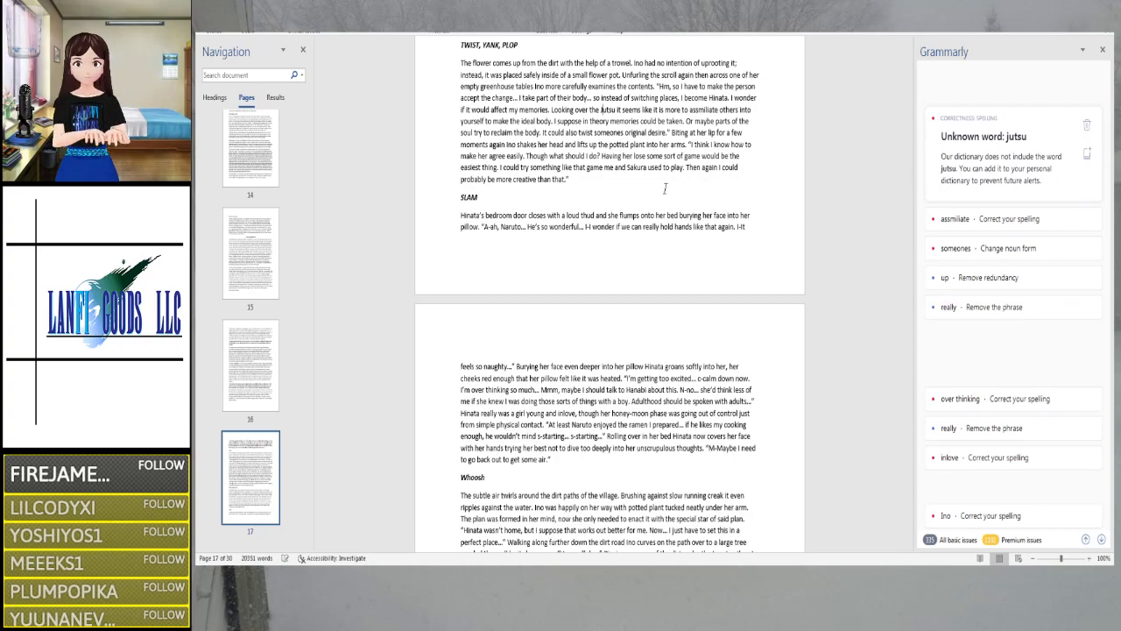
Correct "assmiliate" to "assimilate" in Ino's line about the jutsu with Grammarly's suggestion
{"action": "key", "text": "Right"}
{"action": "key", "text": "Right"}
{"action": "key", "text": "Right"}
{"action": "key", "text": "Right"}
{"action": "key", "text": "Right"}
{"action": "key", "text": "Right"}
{"action": "key", "text": "Right"}
{"action": "key", "text": "Right"}
{"action": "key", "text": "Right"}
{"action": "key", "text": "Right"}
{"action": "key", "text": "Right"}
{"action": "key", "text": "Right"}
{"action": "key", "text": "Right"}
{"action": "key", "text": "Right"}
{"action": "key", "text": "Right"}
{"action": "key", "text": "Right"}
{"action": "key", "text": "Right"}
{"action": "key", "text": "Right"}
{"action": "key", "text": "Right"}
{"action": "key", "text": "Right"}
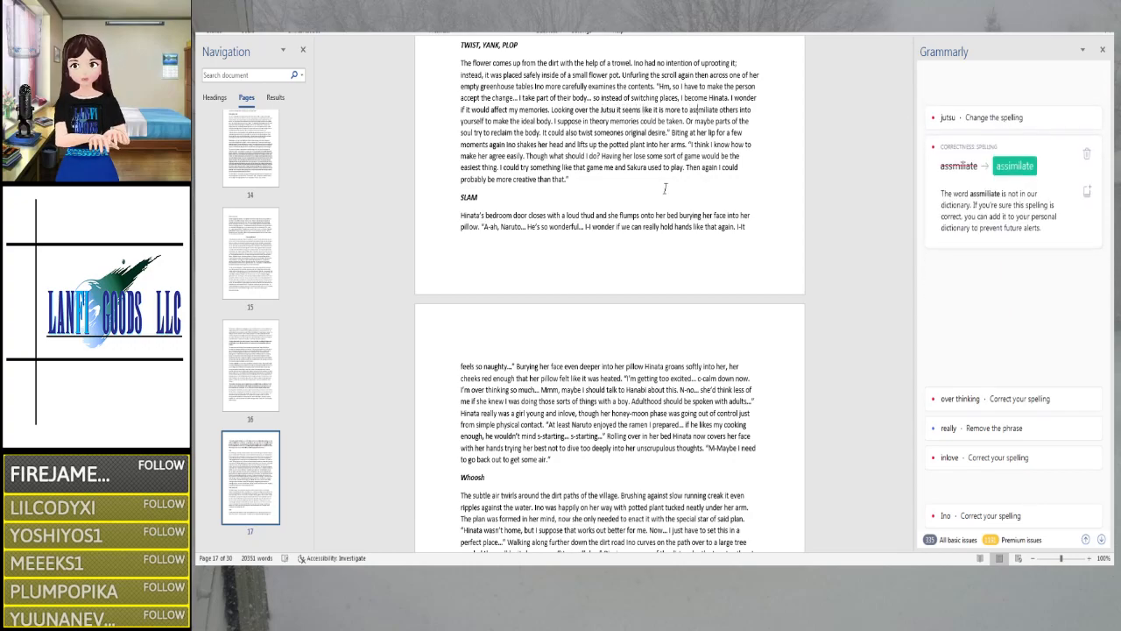
{"action": "left_click", "coordinate": [1016, 138]}
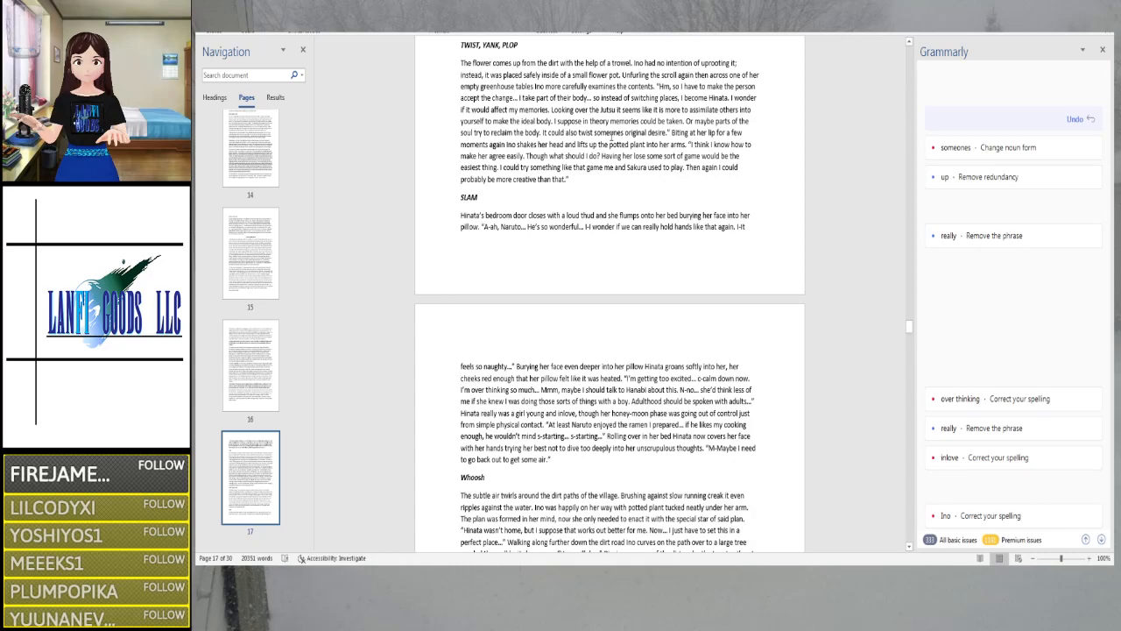
Accept "someone's" in "twist someones original desire" and add the sentence "Or maybe even give someones desire to another." at the end of Ino's speech
{"action": "left_click", "coordinate": [613, 133]}
{"action": "left_click", "coordinate": [1002, 160]}
{"action": "type", "text": "Or m"}
{"action": "type", "text": "aybe even gi"}
{"action": "type", "text": "ve "}
{"action": "type", "text": "someones des"}
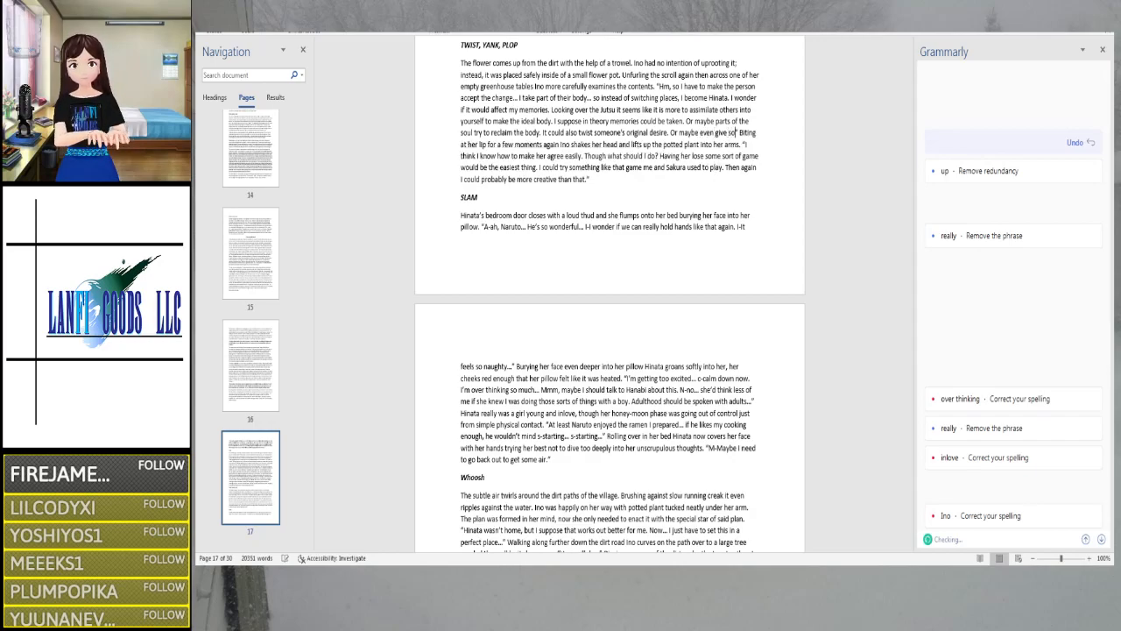
{"action": "type", "text": "ire."}
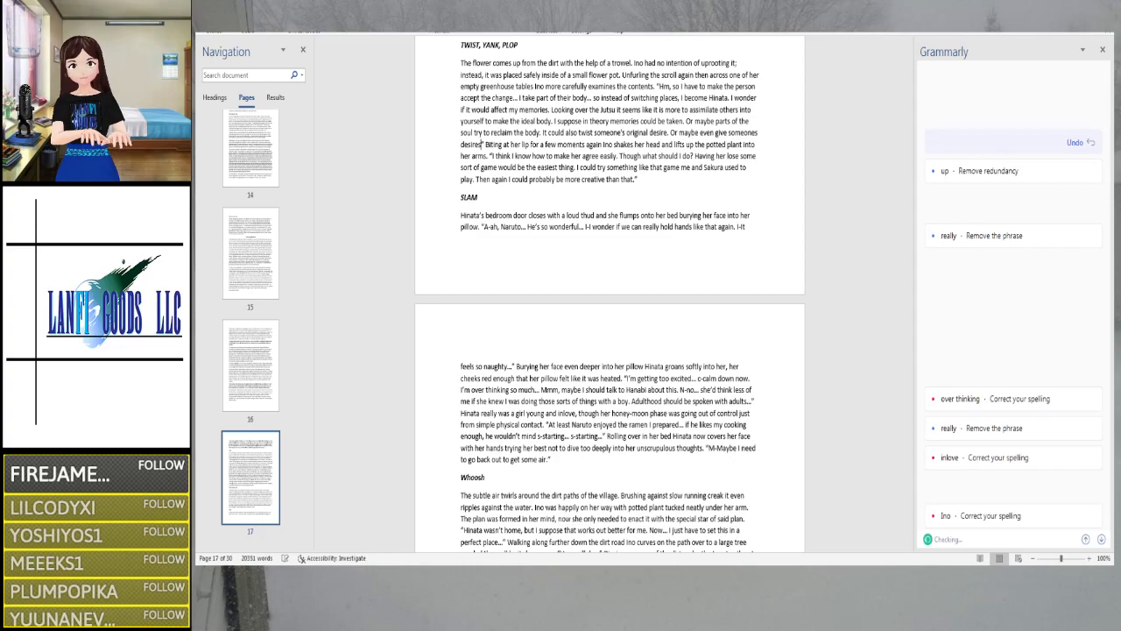
{"action": "type", "text": " to another,"}
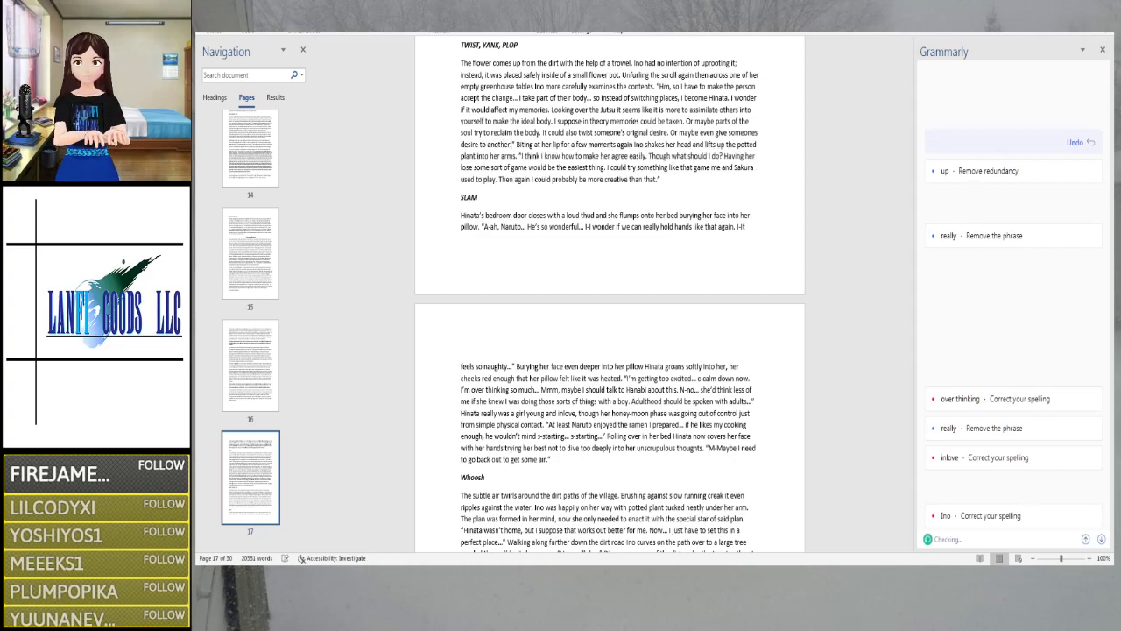
Correct "someones" to "someone's" in the added sentence and remove the redundant "up" from "lifts up the potted plant"
{"action": "left_click", "coordinate": [972, 171]}
{"action": "left_click", "coordinate": [1018, 165]}
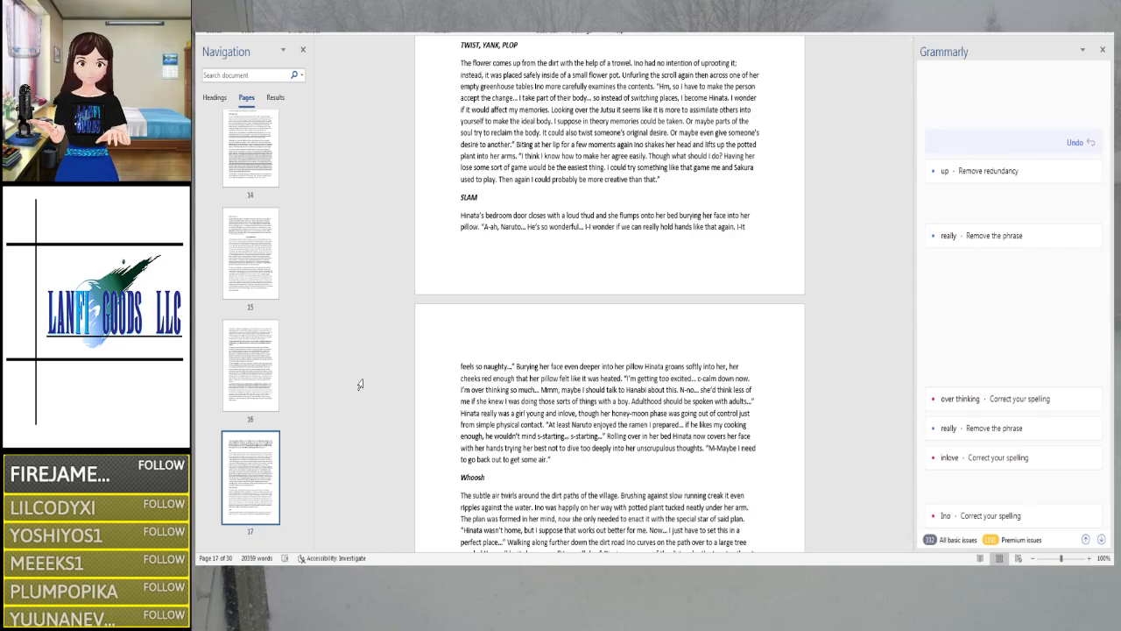
{"action": "left_click", "coordinate": [952, 173]}
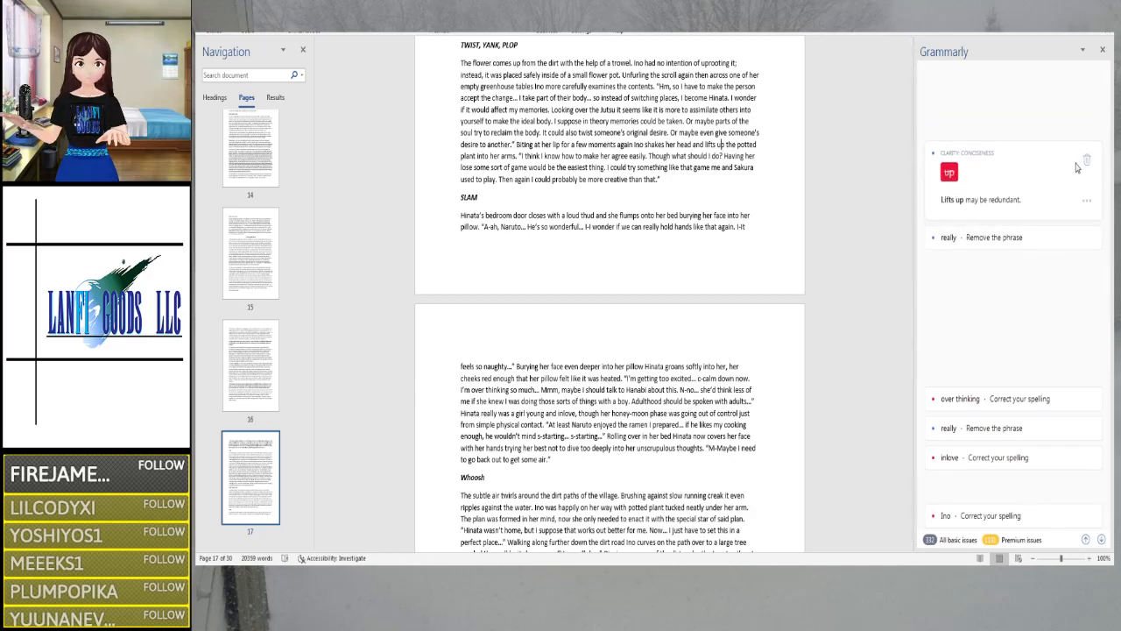
{"action": "left_click", "coordinate": [952, 173]}
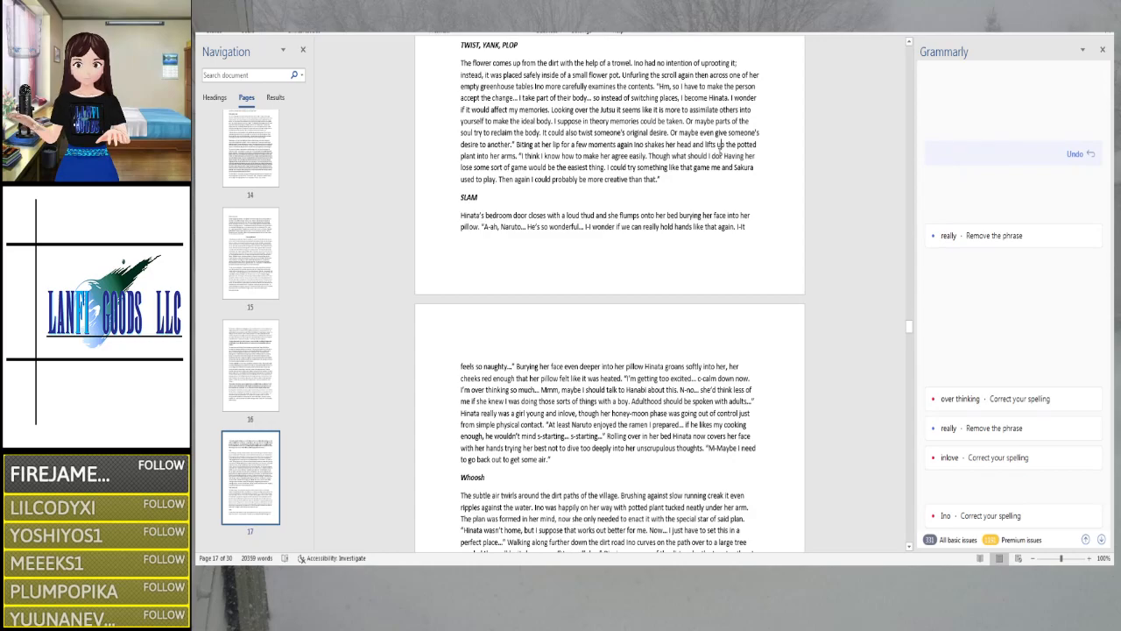
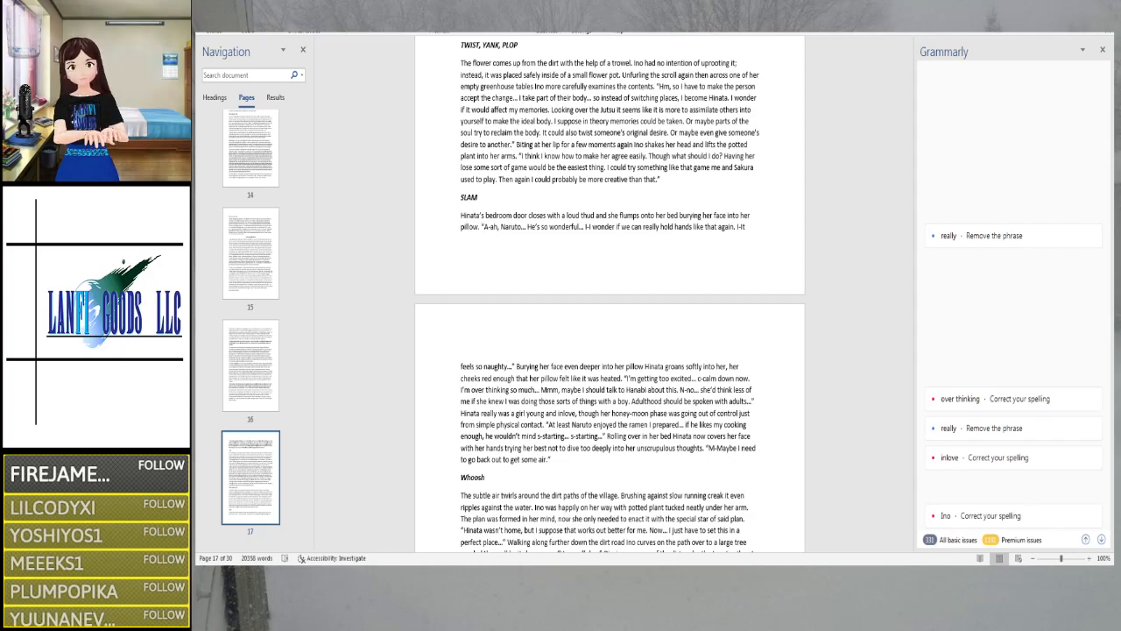
Dismiss Grammarly's removal of "really" in "can really hold hands" and change "groans softly into her" to "groans softly into it"
{"action": "left_click", "coordinate": [979, 250]}
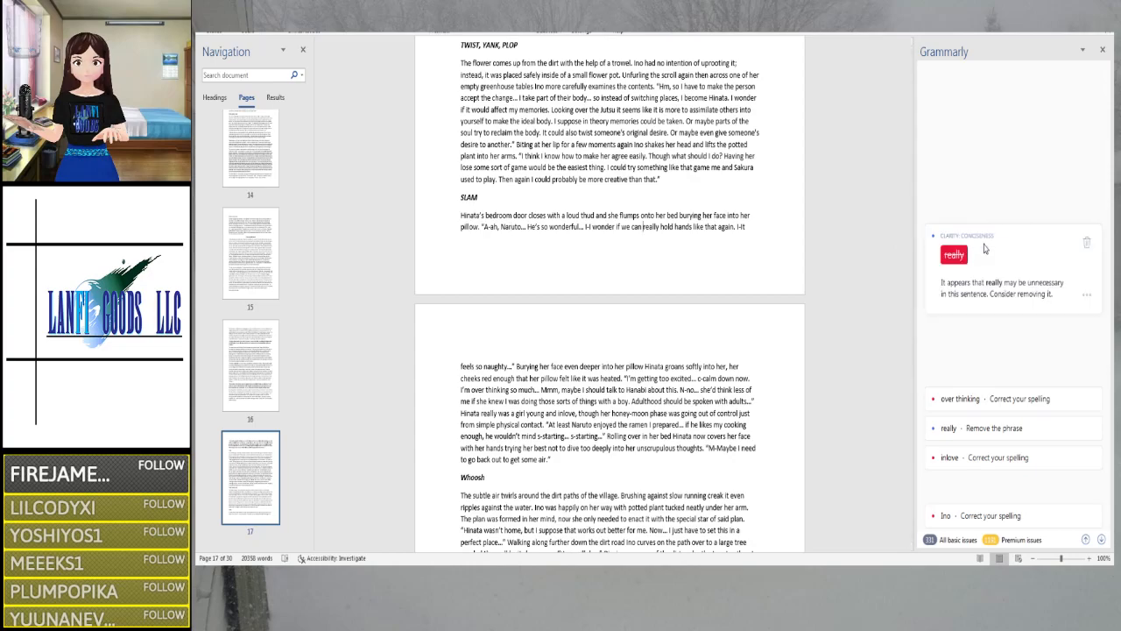
{"action": "left_click", "coordinate": [1086, 256]}
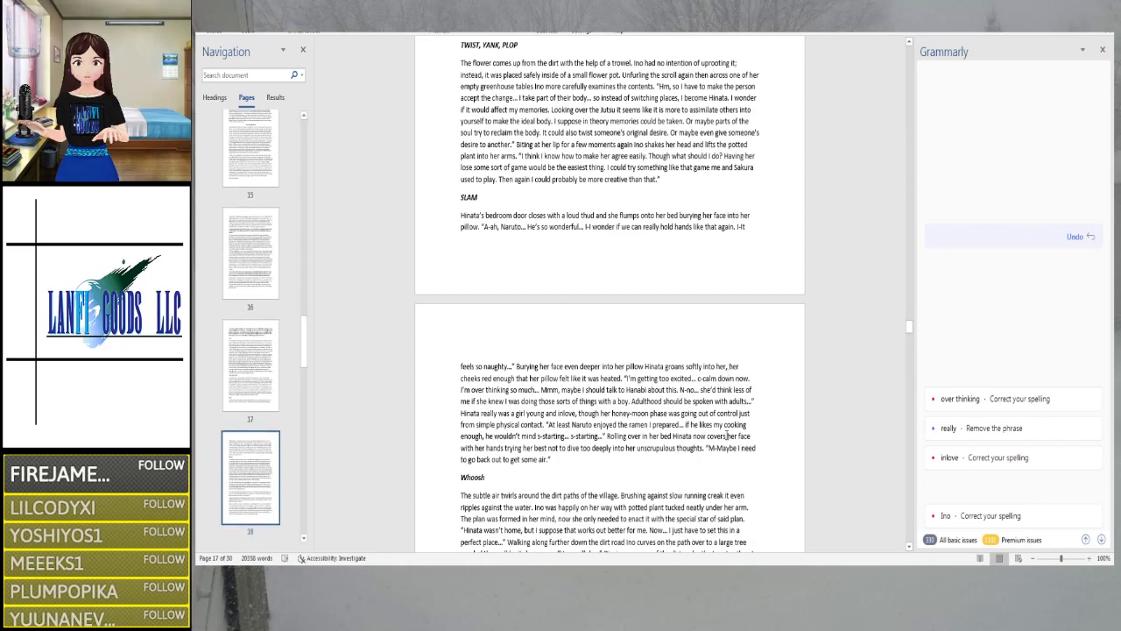
{"action": "key", "text": "BackSpace"}
{"action": "key", "text": "BackSpace"}
{"action": "key", "text": "BackSpace"}
{"action": "type", "text": "it"}
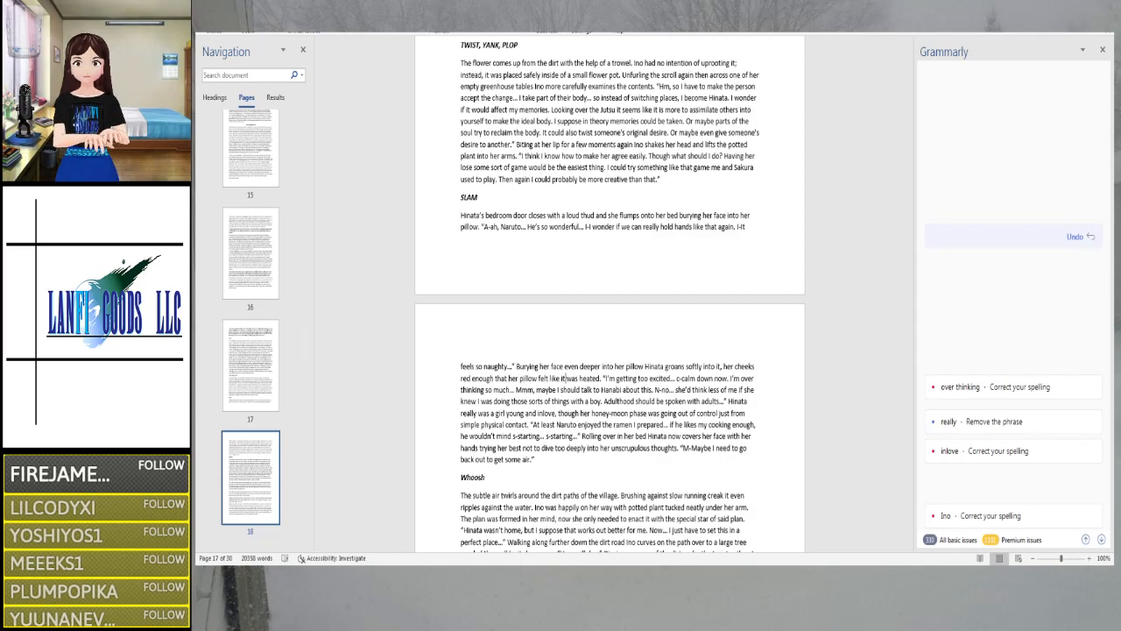
Accept Grammarly's "overthinking" for "over thinking" in Hinata's line about calming down
{"action": "key", "text": "ctrl+Right"}
{"action": "key", "text": "ctrl+Right"}
{"action": "key", "text": "ctrl+Right"}
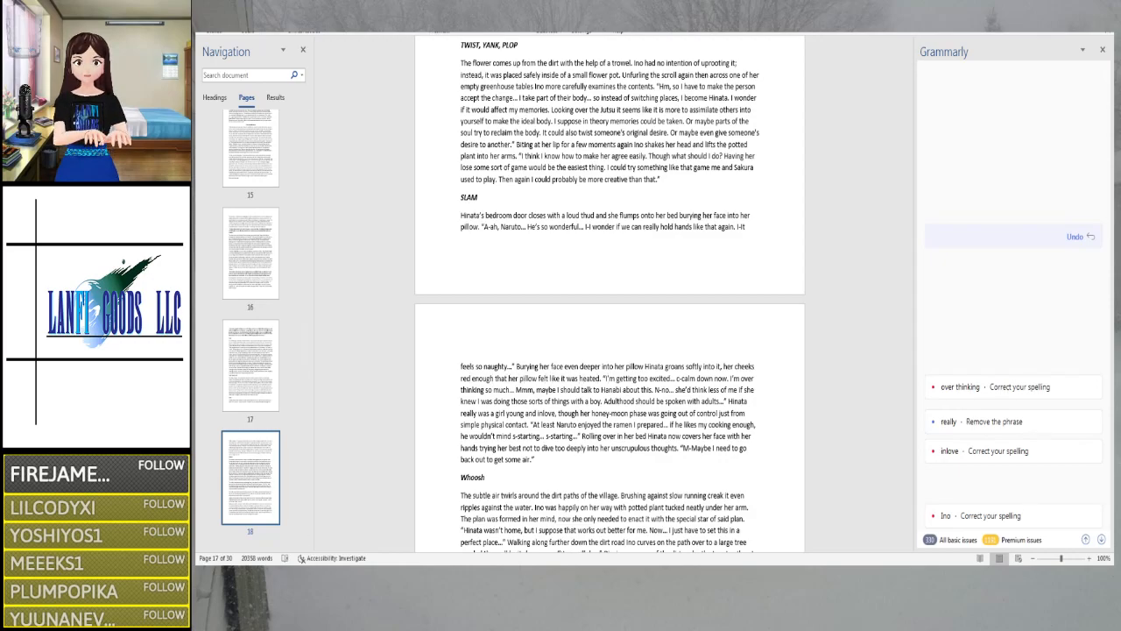
{"action": "key", "text": "ctrl+Right"}
{"action": "key", "text": "ctrl+Right"}
{"action": "key", "text": "ctrl+Right"}
{"action": "key", "text": "ctrl+Right"}
{"action": "key", "text": "ctrl+Right"}
{"action": "key", "text": "ctrl+Right"}
{"action": "key", "text": "ctrl+Right"}
{"action": "key", "text": "ctrl+Right"}
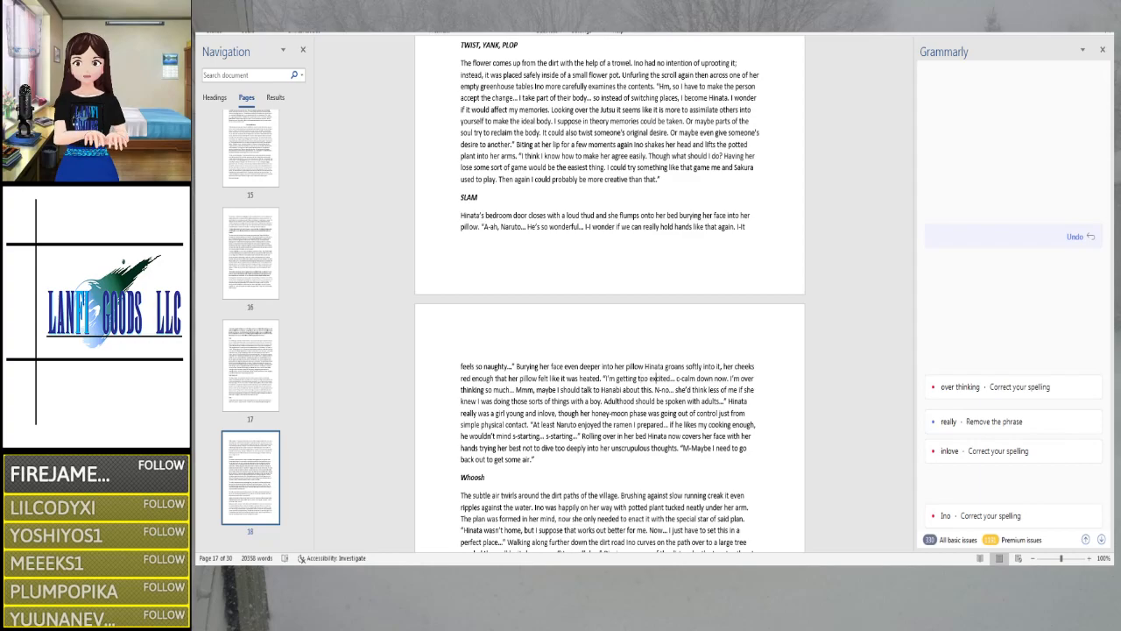
{"action": "key", "text": "Right"}
{"action": "key", "text": "Right"}
{"action": "key", "text": "Right"}
{"action": "key", "text": "Right"}
{"action": "key", "text": "Right"}
{"action": "key", "text": "Right"}
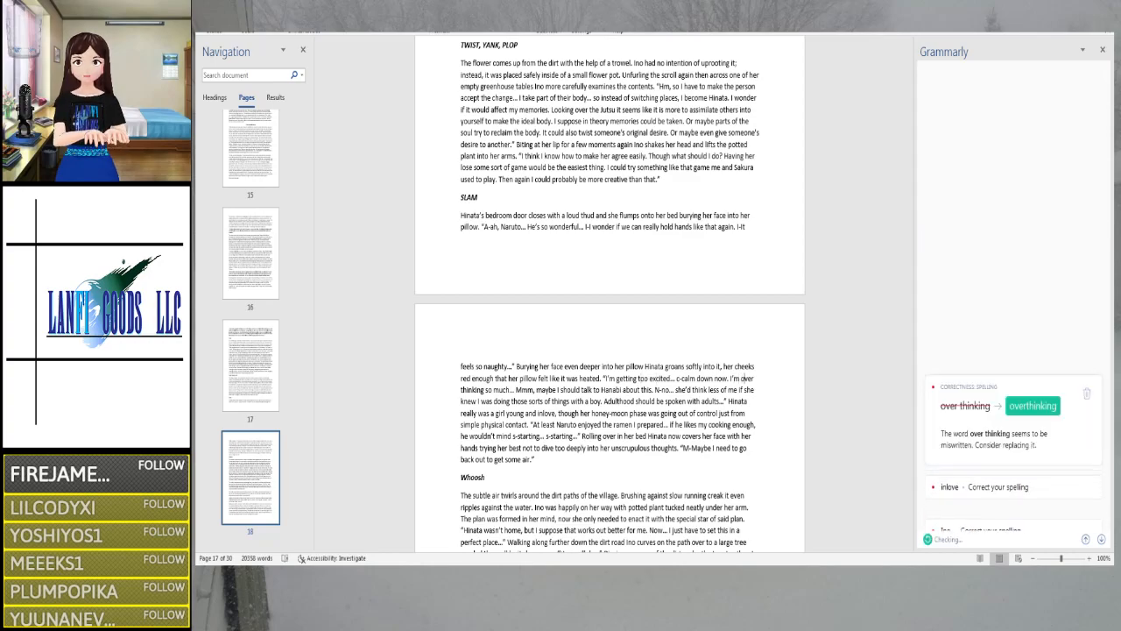
{"action": "left_click", "coordinate": [1031, 405]}
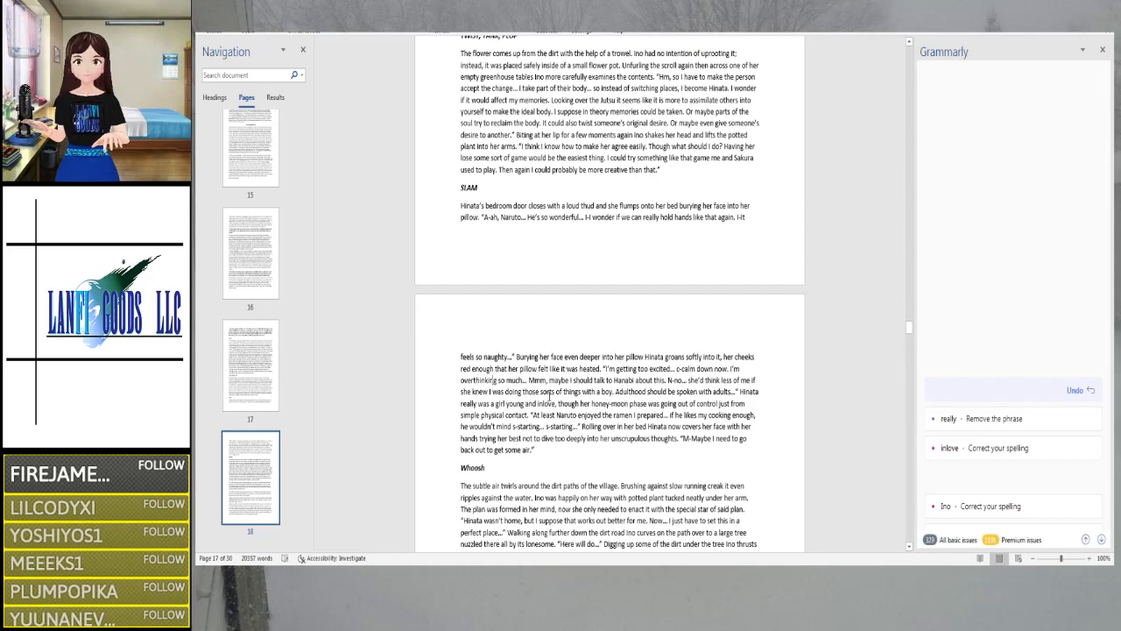
Read on through Hinata's speech and dismiss Grammarly's suggestion to remove "really" from "Hinata really was a girl young"
{"action": "type", "text": ","}
{"action": "key", "text": "ctrl+Right"}
{"action": "key", "text": "ctrl+Right"}
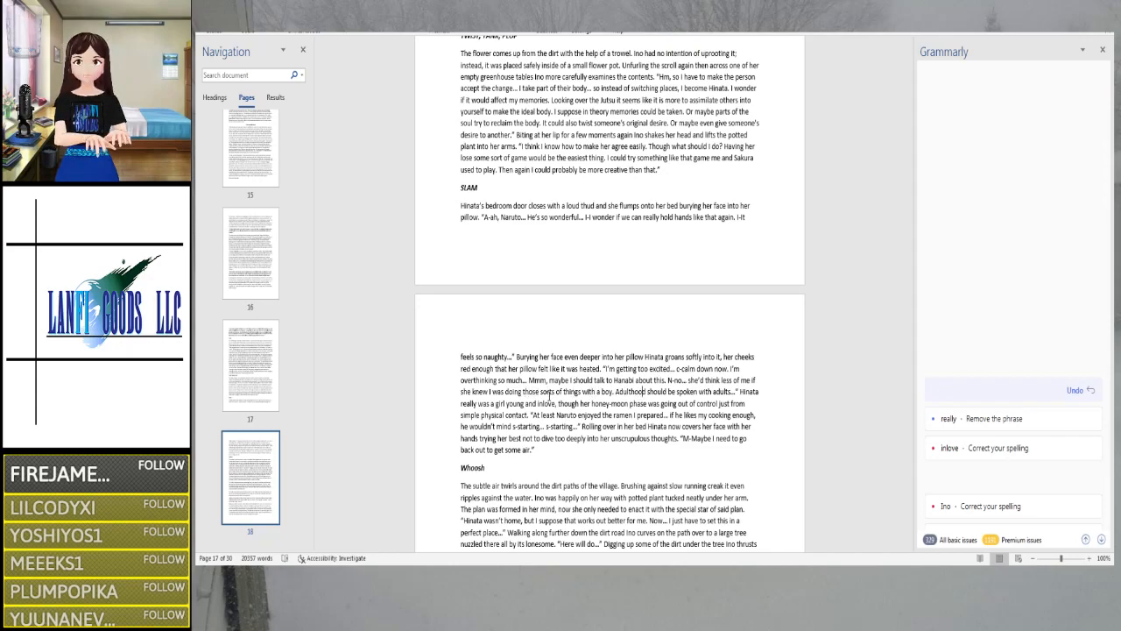
{"action": "key", "text": "Right"}
{"action": "key", "text": "Right"}
{"action": "key", "text": "Right"}
{"action": "key", "text": "Right"}
{"action": "key", "text": "Right"}
{"action": "key", "text": "Right"}
{"action": "key", "text": "Right"}
{"action": "key", "text": "Right"}
{"action": "key", "text": "Right"}
{"action": "key", "text": "Right"}
{"action": "key", "text": "Right"}
{"action": "key", "text": "Right"}
{"action": "key", "text": "Right"}
{"action": "key", "text": "Right"}
{"action": "key", "text": "Right"}
{"action": "key", "text": "Right"}
{"action": "key", "text": "Right"}
{"action": "key", "text": "Right"}
{"action": "key", "text": "Right"}
{"action": "key", "text": "Right"}
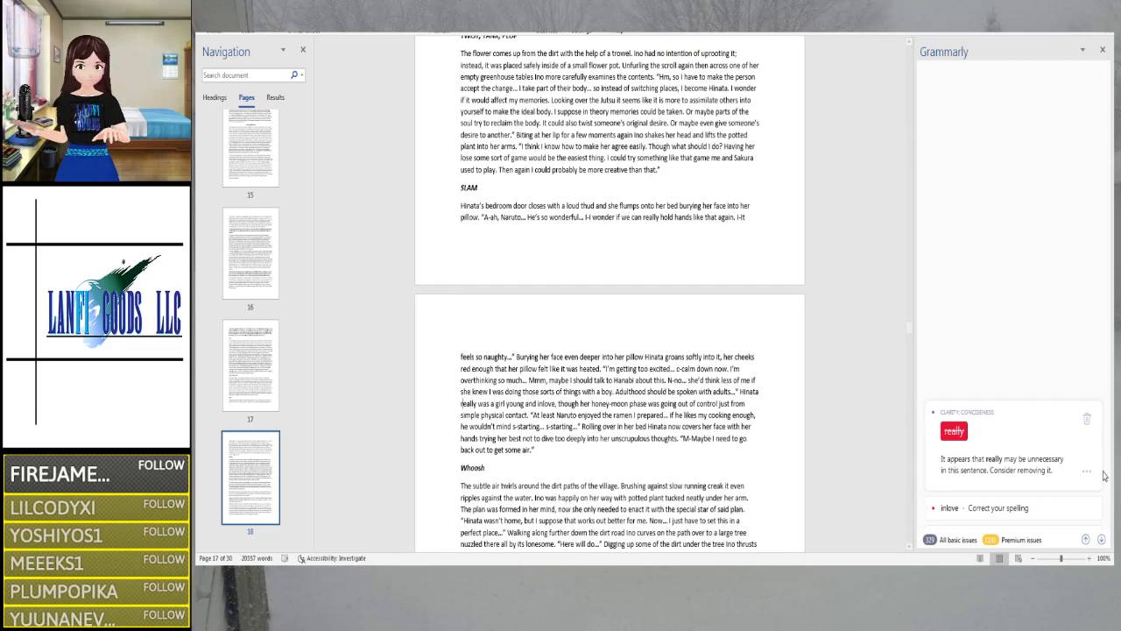
{"action": "left_click", "coordinate": [1086, 418]}
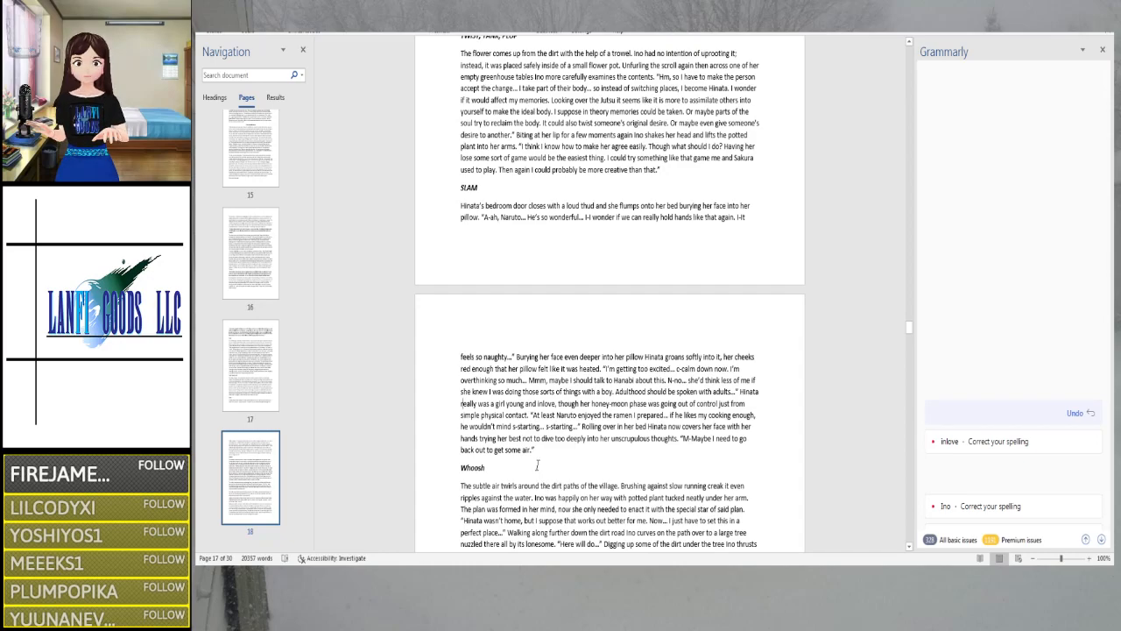
Insert "the" before "slow running creak" in the opening sentence of the "Whoosh" scene
{"action": "scroll", "coordinate": [536, 465], "scroll_direction": "down", "scroll_amount": 5}
{"action": "scroll", "coordinate": [537, 461], "scroll_direction": "down", "scroll_amount": 2}
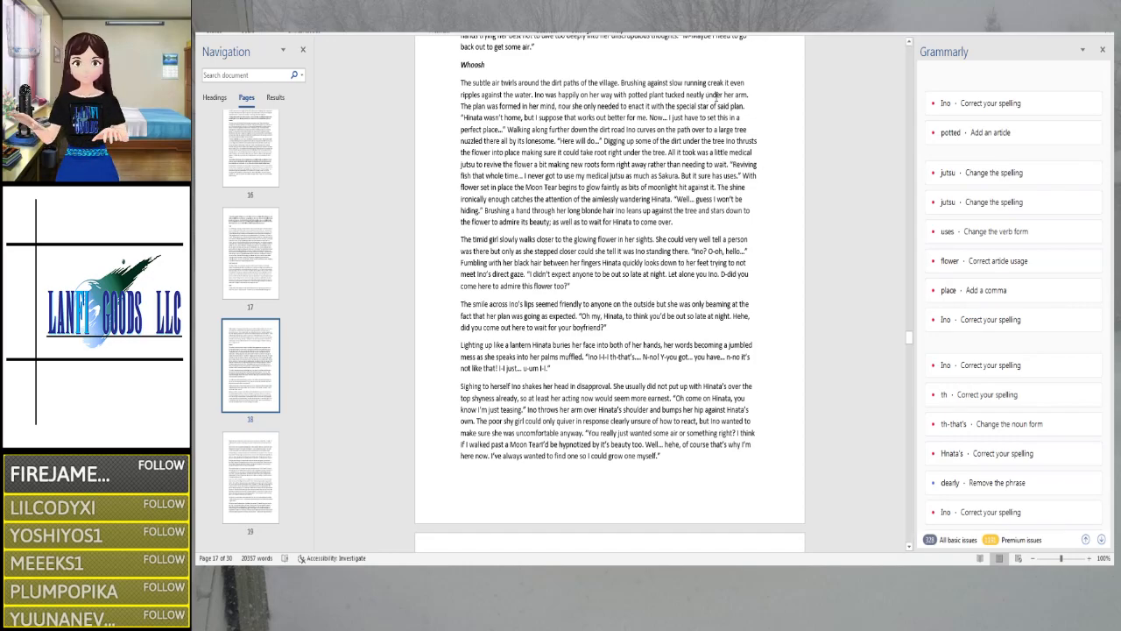
{"action": "left_click", "coordinate": [667, 83]}
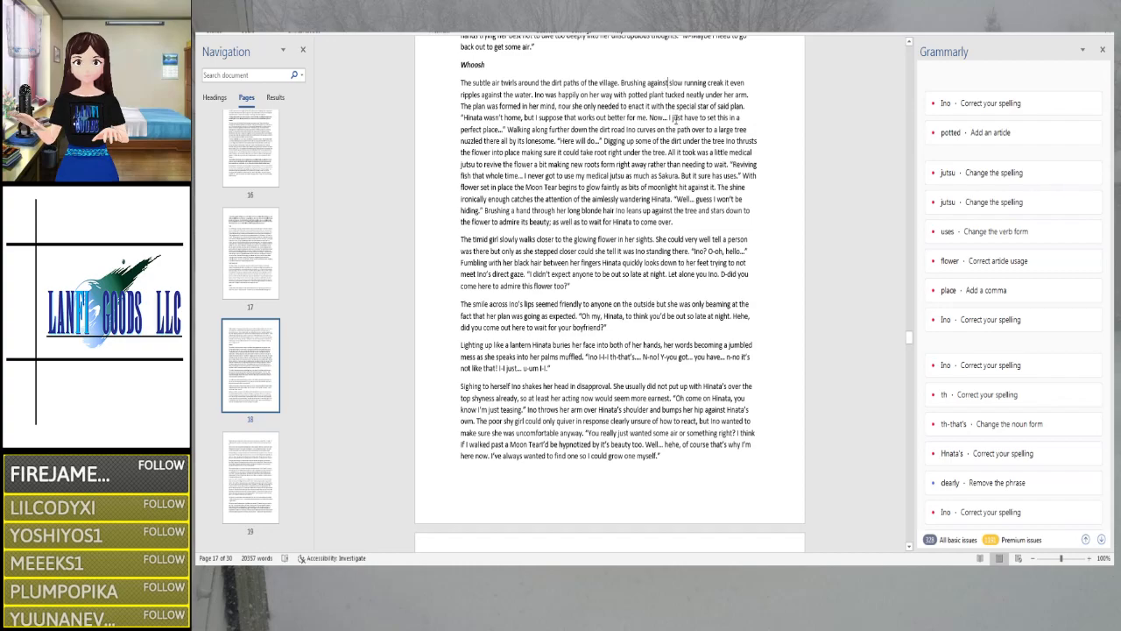
{"action": "type", "text": "the"}
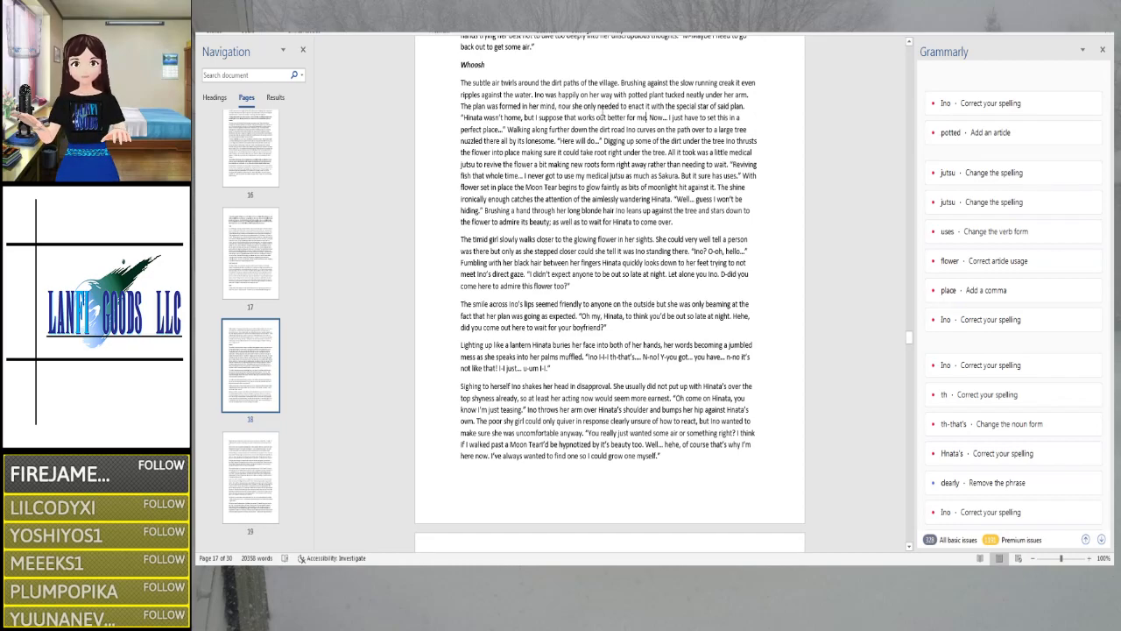
Add "the" before "potted plant" in the sentence about Ino happily on her way
{"action": "left_click", "coordinate": [637, 98]}
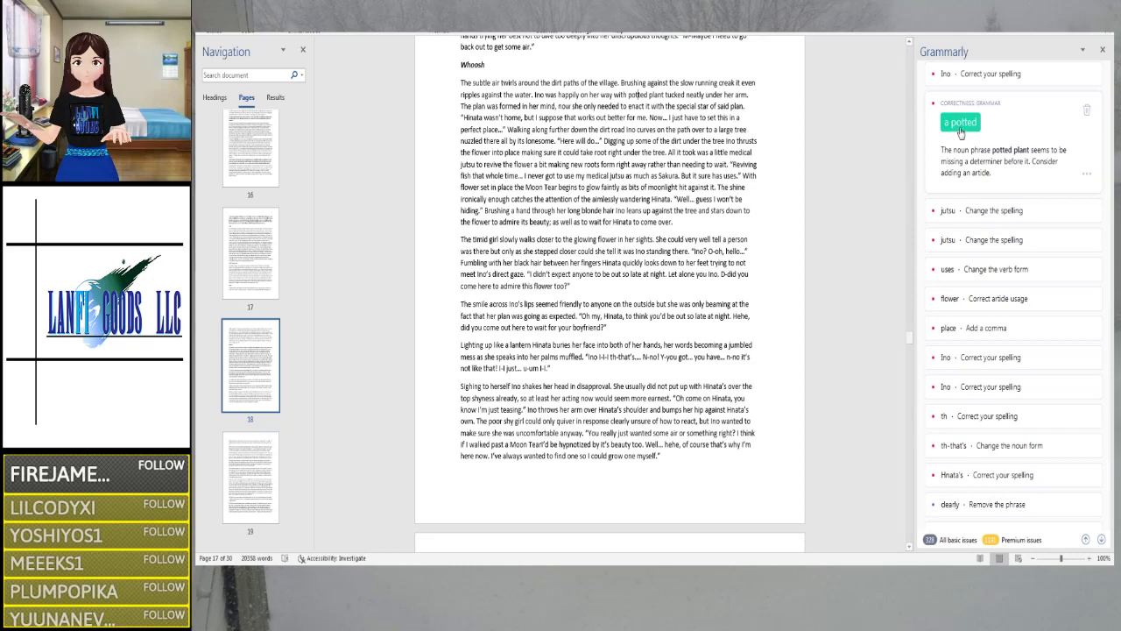
{"action": "left_click", "coordinate": [626, 94]}
{"action": "type", "text": "the"}
Proofread the "Whoosh" paragraph from "The plan was formed in her mind" through "All it took was a little medical"
{"action": "left_click", "coordinate": [651, 140]}
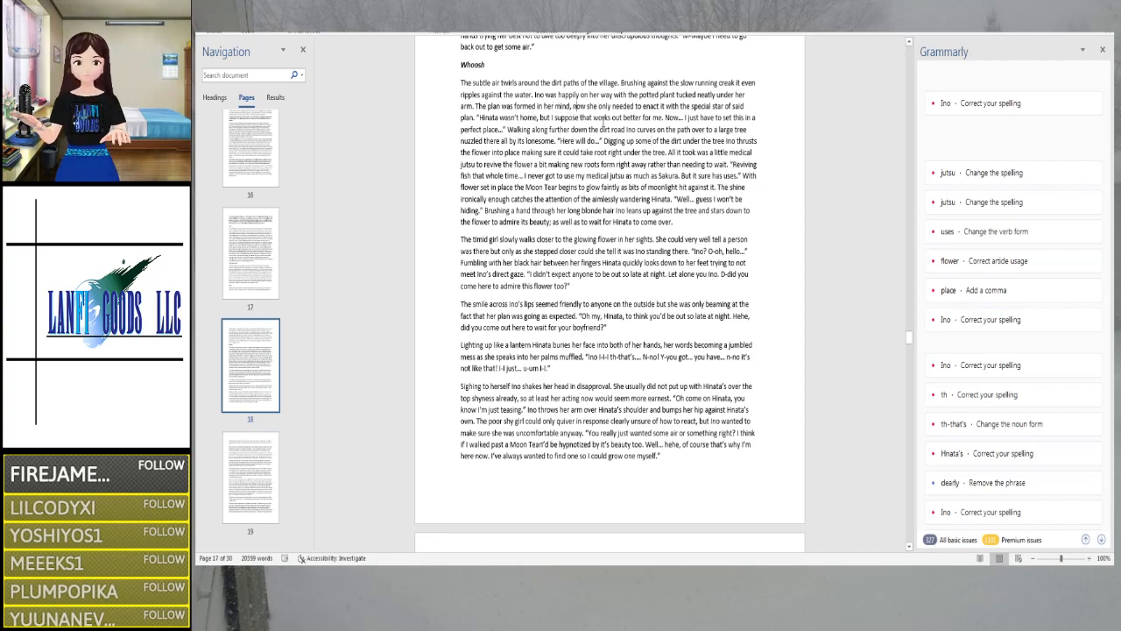
{"action": "key", "text": "Right"}
{"action": "key", "text": "Right"}
{"action": "key", "text": "Right"}
{"action": "key", "text": "Right"}
{"action": "key", "text": "Right"}
{"action": "key", "text": "Right"}
{"action": "key", "text": "Right"}
{"action": "key", "text": "Right"}
{"action": "key", "text": "Right"}
{"action": "key", "text": "Right"}
{"action": "key", "text": "Right"}
{"action": "key", "text": "Right"}
{"action": "key", "text": "Right"}
{"action": "key", "text": "Right"}
{"action": "key", "text": "Right"}
{"action": "key", "text": "Right"}
{"action": "key", "text": "Right"}
{"action": "key", "text": "Right"}
{"action": "key", "text": "Right"}
{"action": "key", "text": "Right"}
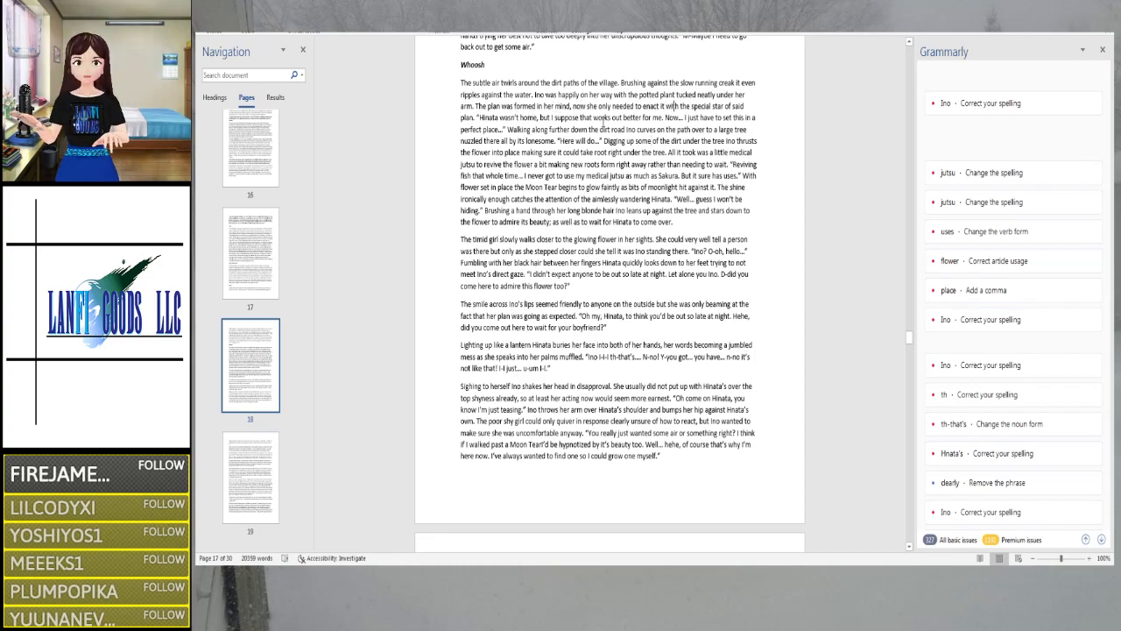
{"action": "key", "text": "Right"}
{"action": "key", "text": "Right"}
{"action": "key", "text": "Right"}
{"action": "key", "text": "Right"}
{"action": "key", "text": "Right"}
{"action": "key", "text": "Right"}
{"action": "key", "text": "Right"}
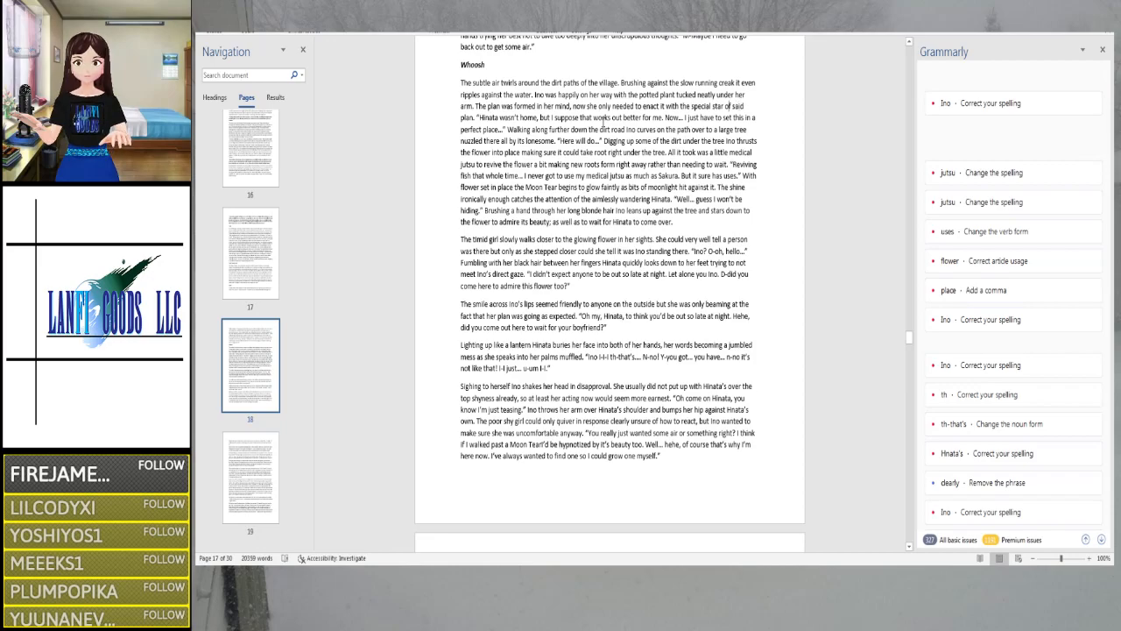
{"action": "key", "text": "Right"}
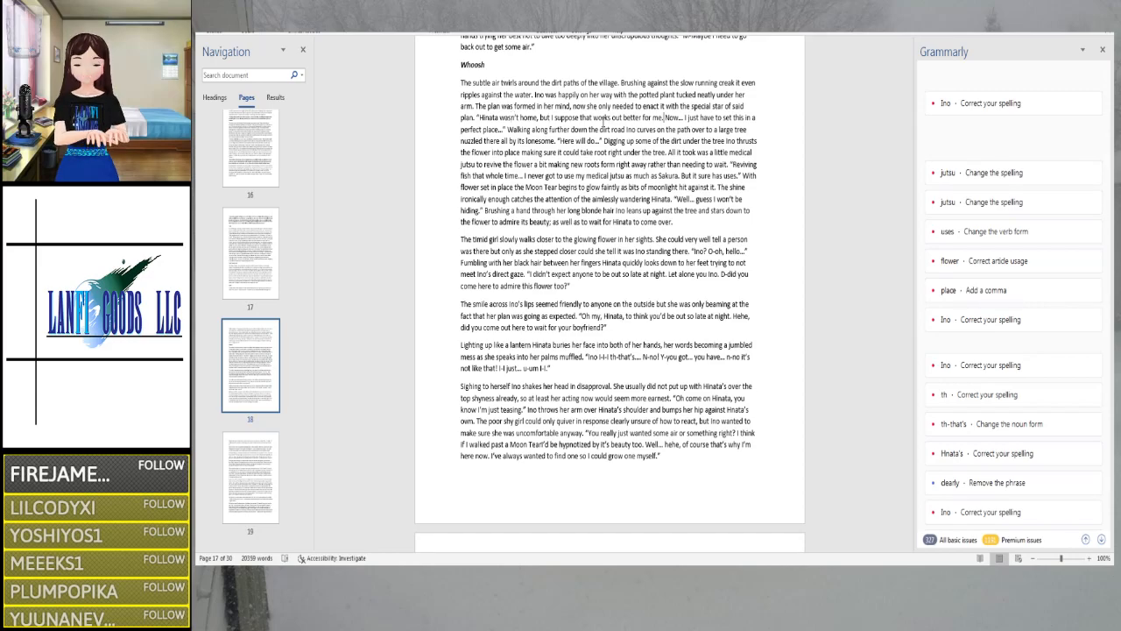
{"action": "key", "text": "Right"}
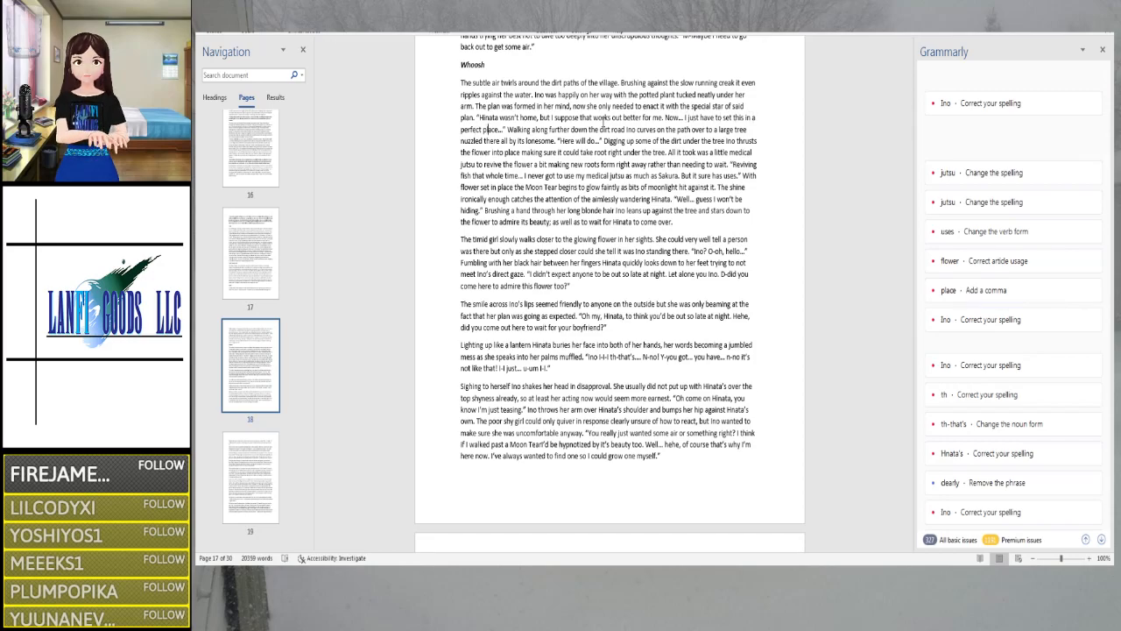
{"action": "key", "text": "Right"}
{"action": "key", "text": "Right"}
{"action": "key", "text": "Right"}
{"action": "key", "text": "Right"}
{"action": "key", "text": "Right"}
{"action": "key", "text": "Right"}
{"action": "key", "text": "Right"}
{"action": "key", "text": "Right"}
{"action": "key", "text": "Right"}
{"action": "key", "text": "Right"}
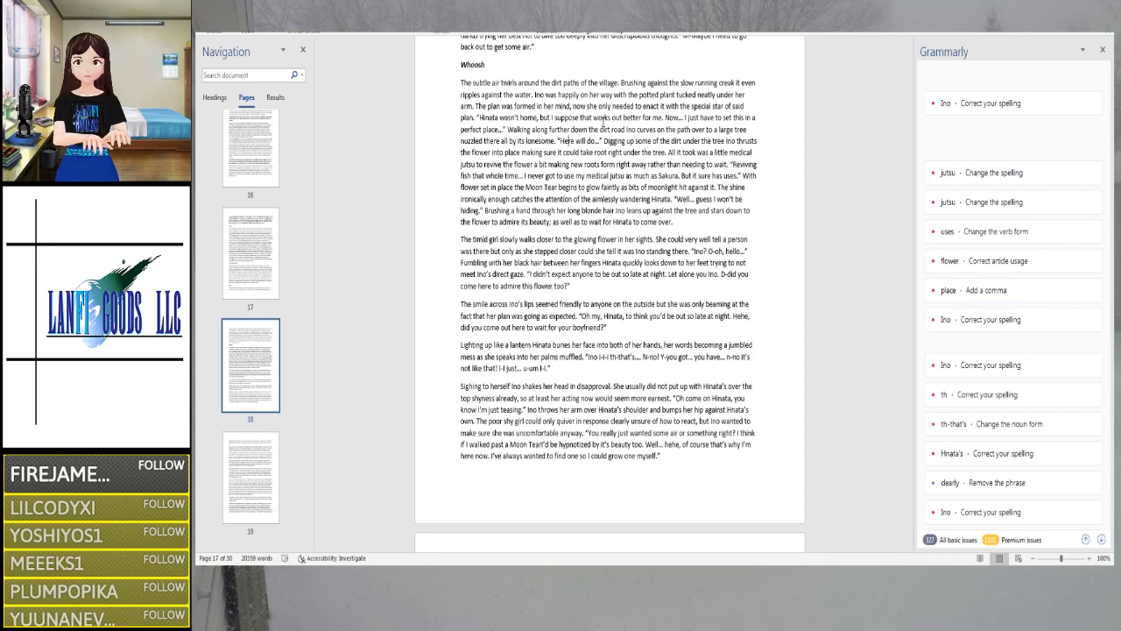
{"action": "key", "text": "Right"}
{"action": "key", "text": "Right"}
{"action": "key", "text": "Right"}
{"action": "key", "text": "Right"}
{"action": "key", "text": "Right"}
{"action": "key", "text": "Right"}
{"action": "key", "text": "Right"}
{"action": "key", "text": "Right"}
{"action": "key", "text": "Right"}
{"action": "key", "text": "Right"}
{"action": "key", "text": "Right"}
{"action": "key", "text": "Right"}
{"action": "key", "text": "Right"}
{"action": "key", "text": "Right"}
{"action": "key", "text": "Right"}
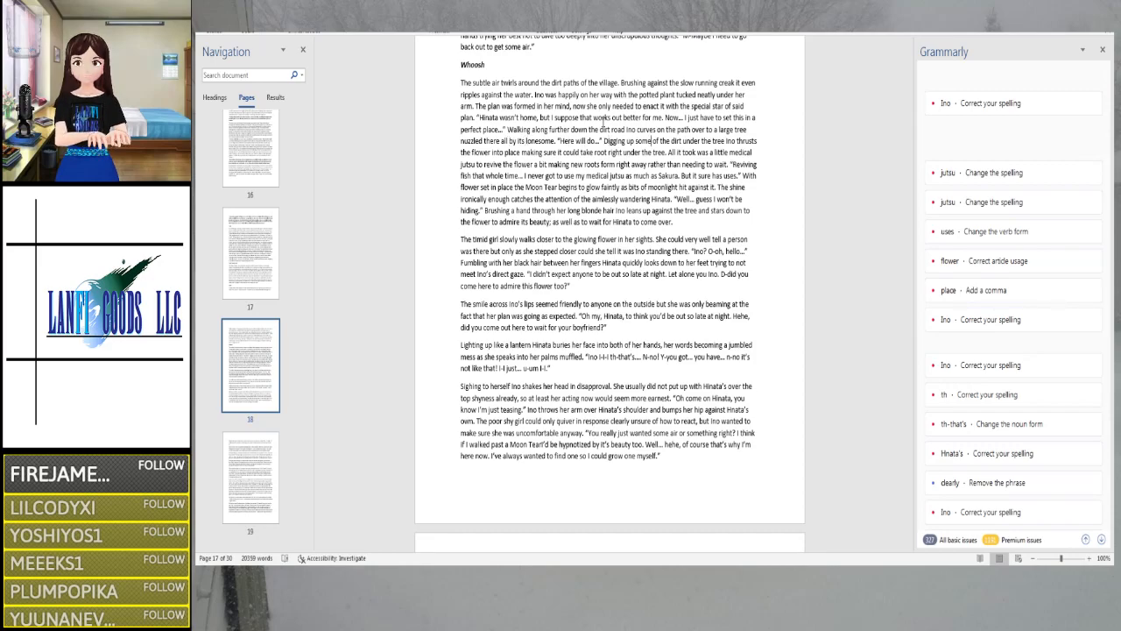
{"action": "key", "text": "Right"}
{"action": "key", "text": "Right"}
{"action": "key", "text": "Right"}
{"action": "key", "text": "Right"}
{"action": "key", "text": "Right"}
{"action": "key", "text": "Right"}
{"action": "key", "text": "Right"}
{"action": "key", "text": "Right"}
{"action": "key", "text": "Right"}
{"action": "key", "text": "Right"}
{"action": "key", "text": "Right"}
{"action": "key", "text": "Right"}
{"action": "key", "text": "Right"}
{"action": "key", "text": "Right"}
{"action": "key", "text": "Right"}
{"action": "key", "text": "Right"}
{"action": "key", "text": "Right"}
{"action": "key", "text": "Right"}
{"action": "key", "text": "Right"}
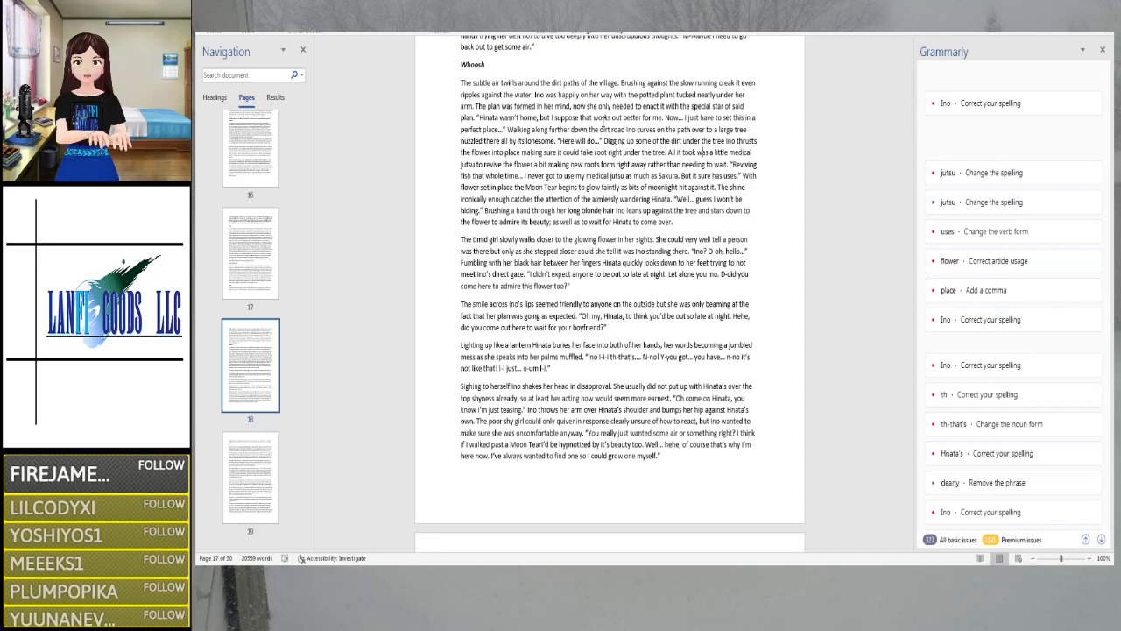
Capitalize "jutsu" as "Jutsu" in "All it took was a little medical jutsu"
{"action": "key", "text": "Right"}
{"action": "key", "text": "Right"}
{"action": "key", "text": "Right"}
{"action": "key", "text": "Right"}
{"action": "key", "text": "Right"}
{"action": "key", "text": "Right"}
{"action": "key", "text": "Right"}
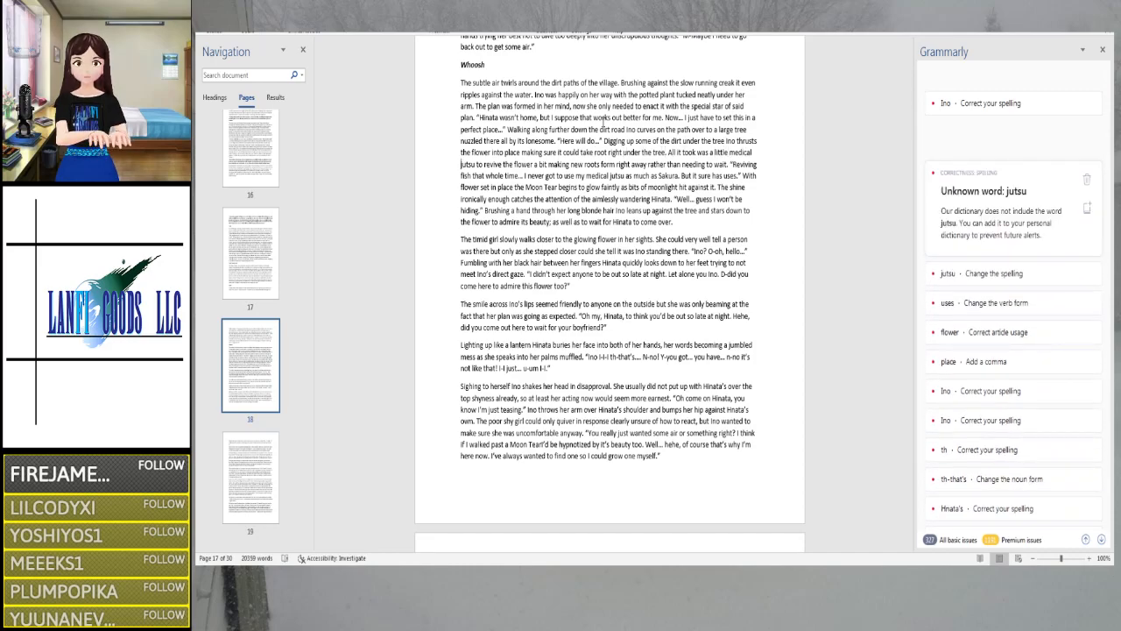
{"action": "key", "text": "Delete"}
{"action": "type", "text": "J"}
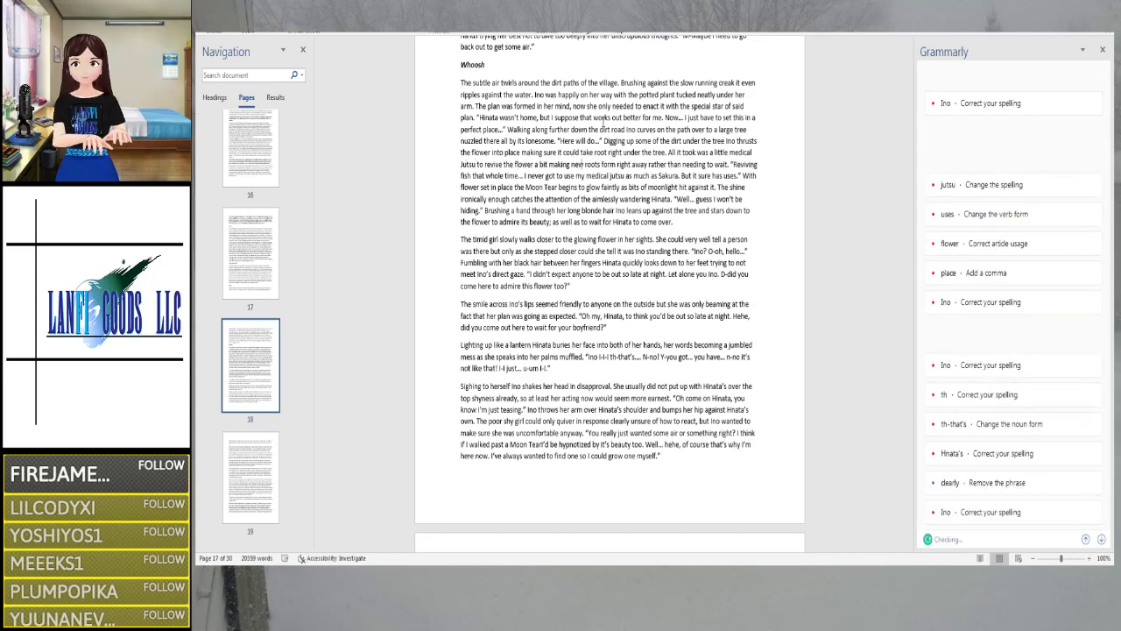
Read on through Ino reviving the flower and capitalize "jutsu" as "Jutsu" in "I never got to use my medical jutsu"
{"action": "key", "text": "Right"}
{"action": "key", "text": "Right"}
{"action": "key", "text": "Right"}
{"action": "key", "text": "Right"}
{"action": "key", "text": "Right"}
{"action": "key", "text": "Right"}
{"action": "key", "text": "Right"}
{"action": "key", "text": "Right"}
{"action": "key", "text": "Right"}
{"action": "key", "text": "Right"}
{"action": "key", "text": "Right"}
{"action": "key", "text": "Right"}
{"action": "key", "text": "Right"}
{"action": "key", "text": "Right"}
{"action": "key", "text": "Right"}
{"action": "key", "text": "Right"}
{"action": "key", "text": "Right"}
{"action": "key", "text": "Right"}
{"action": "key", "text": "Right"}
{"action": "key", "text": "Right"}
{"action": "key", "text": "Right"}
{"action": "key", "text": "Right"}
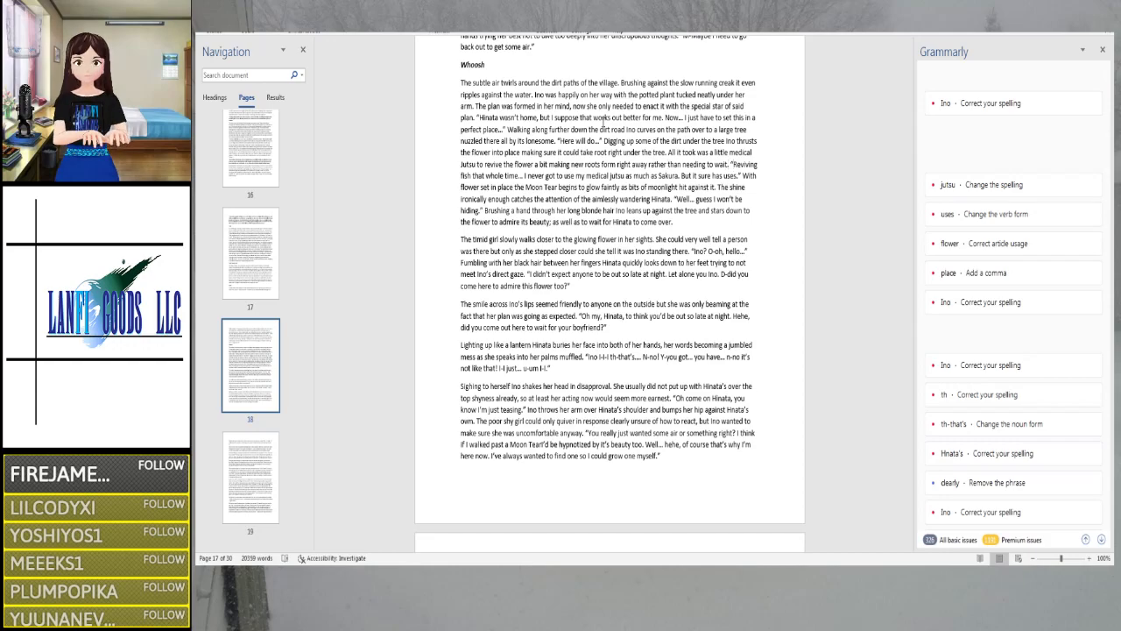
{"action": "key", "text": "Right"}
{"action": "key", "text": "Right"}
{"action": "key", "text": "Right"}
{"action": "key", "text": "Right"}
{"action": "key", "text": "Right"}
{"action": "key", "text": "Right"}
{"action": "key", "text": "Right"}
{"action": "key", "text": "Right"}
{"action": "key", "text": "Right"}
{"action": "key", "text": "Right"}
{"action": "key", "text": "Right"}
{"action": "key", "text": "Right"}
{"action": "key", "text": "Right"}
{"action": "key", "text": "Right"}
{"action": "key", "text": "Right"}
{"action": "key", "text": "Right"}
{"action": "key", "text": "Right"}
{"action": "key", "text": "Right"}
{"action": "key", "text": "Right"}
{"action": "key", "text": "Right"}
{"action": "key", "text": "Right"}
{"action": "key", "text": "Right"}
{"action": "key", "text": "Right"}
{"action": "key", "text": "Right"}
{"action": "key", "text": "Right"}
{"action": "key", "text": "Right"}
{"action": "key", "text": "Right"}
{"action": "key", "text": "Right"}
{"action": "key", "text": "Right"}
{"action": "key", "text": "Right"}
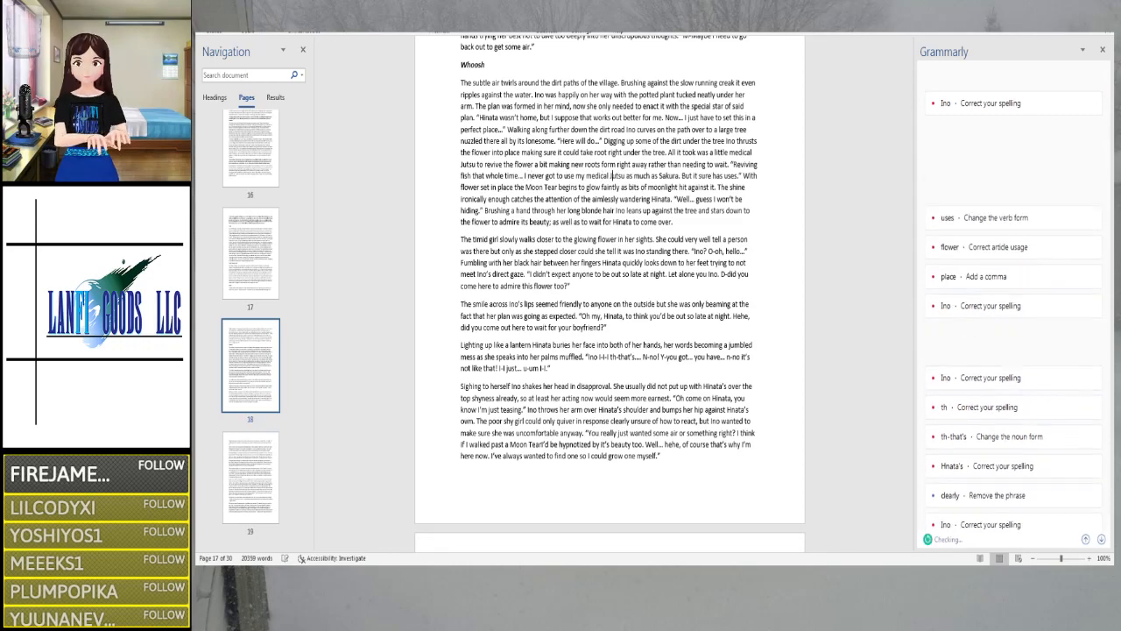
Proofread the line about medical Jutsu through "as much as Sakura. But it sure has uses."
{"action": "key", "text": "Right"}
{"action": "key", "text": "Right"}
{"action": "key", "text": "Right"}
{"action": "key", "text": "Right"}
{"action": "key", "text": "Right"}
{"action": "key", "text": "Right"}
{"action": "key", "text": "Right"}
{"action": "key", "text": "Right"}
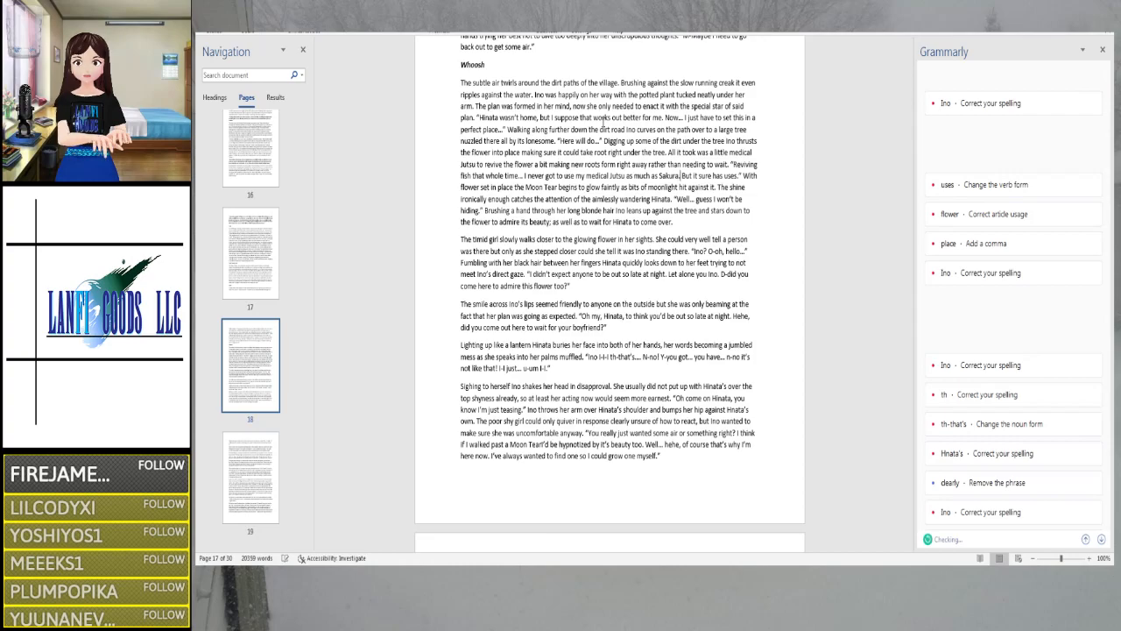
{"action": "key", "text": "Right"}
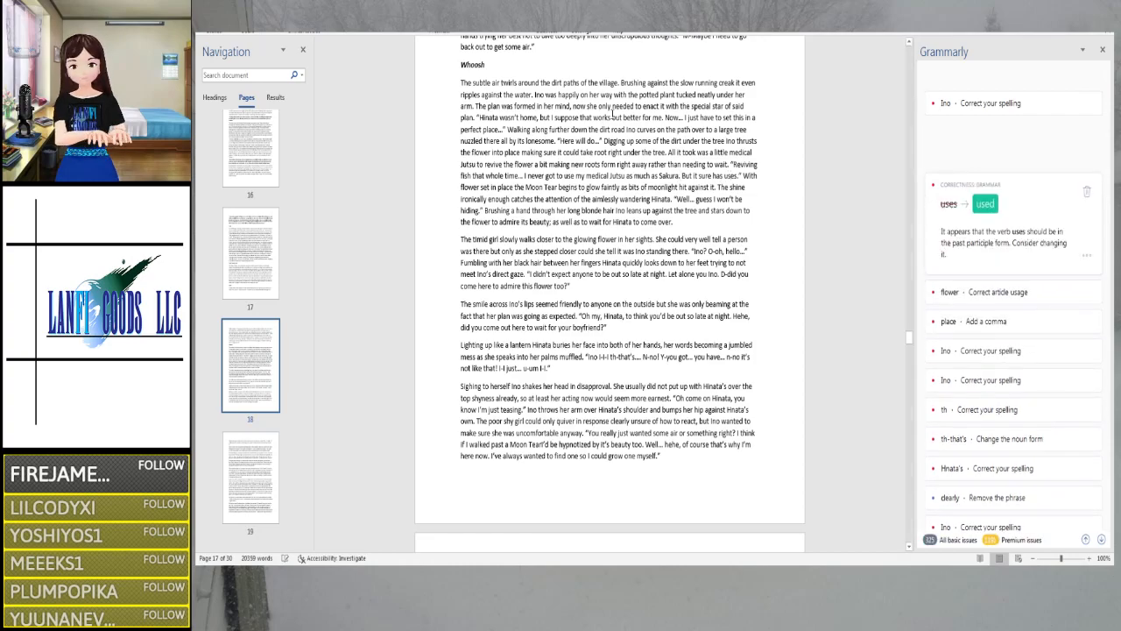
{"action": "key", "text": "Right"}
{"action": "key", "text": "Right"}
{"action": "key", "text": "Right"}
{"action": "key", "text": "Right"}
{"action": "key", "text": "Right"}
{"action": "key", "text": "Right"}
{"action": "key", "text": "Right"}
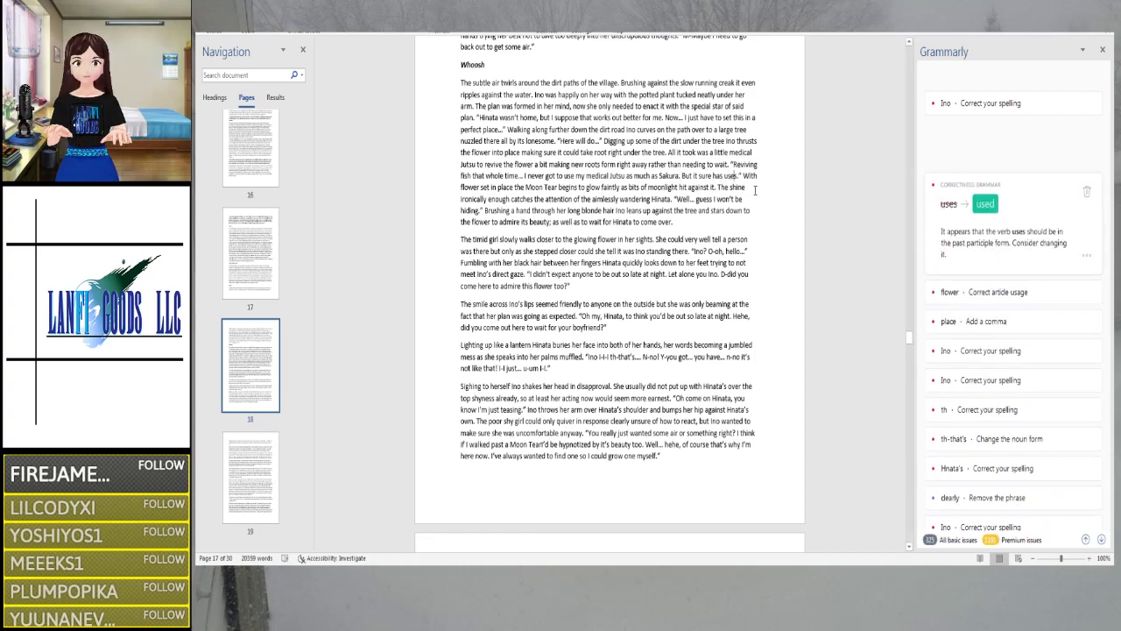
Accept the Grammarly suggestions that make the next sentence begin "With the flower set in place," with the article and comma added
{"action": "key", "text": "Right"}
{"action": "key", "text": "Right"}
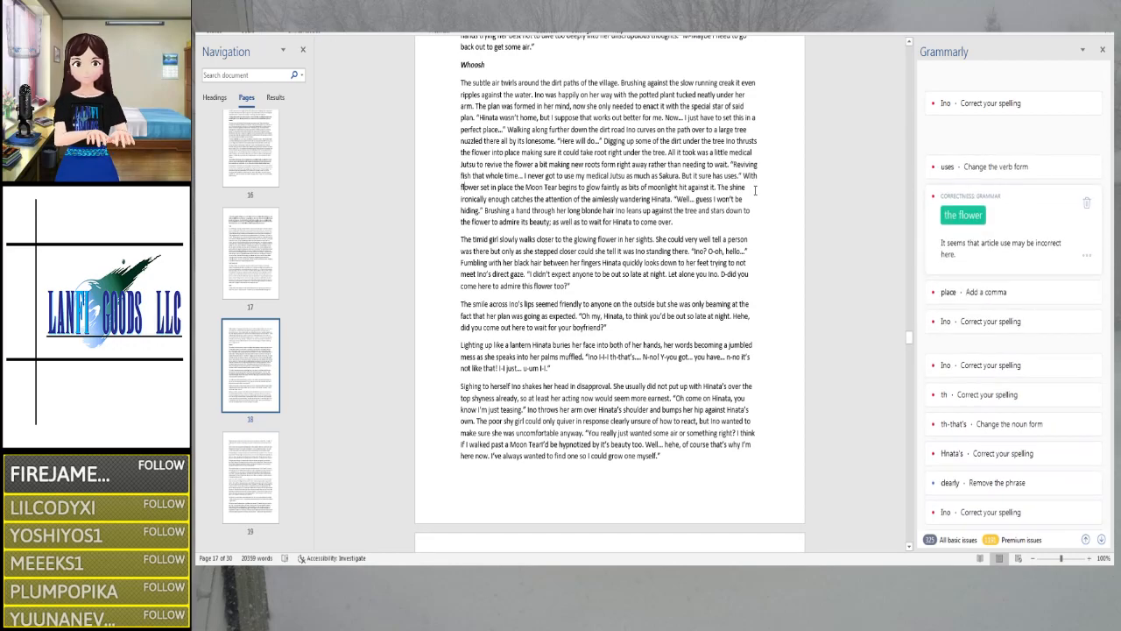
{"action": "left_click", "coordinate": [962, 215]}
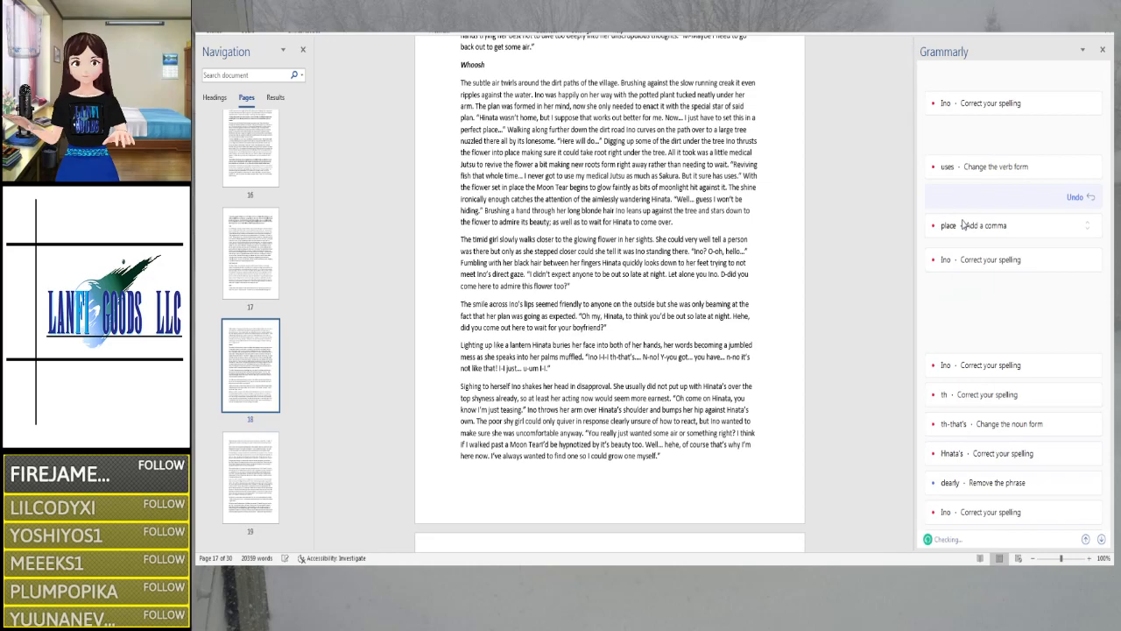
{"action": "left_click", "coordinate": [963, 225]}
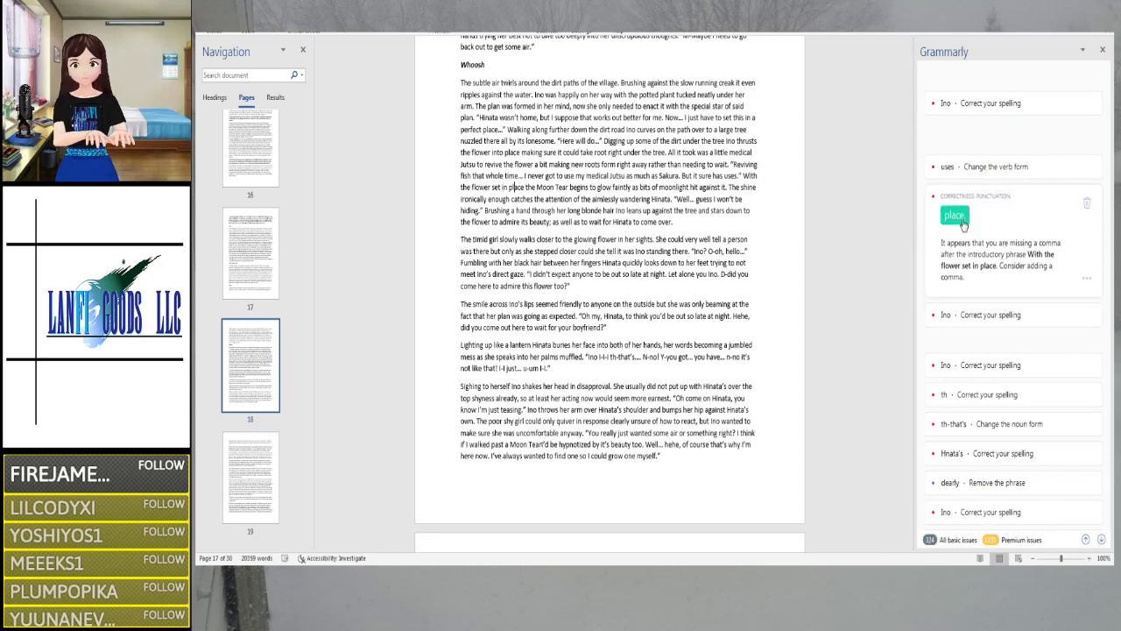
{"action": "left_click", "coordinate": [963, 224]}
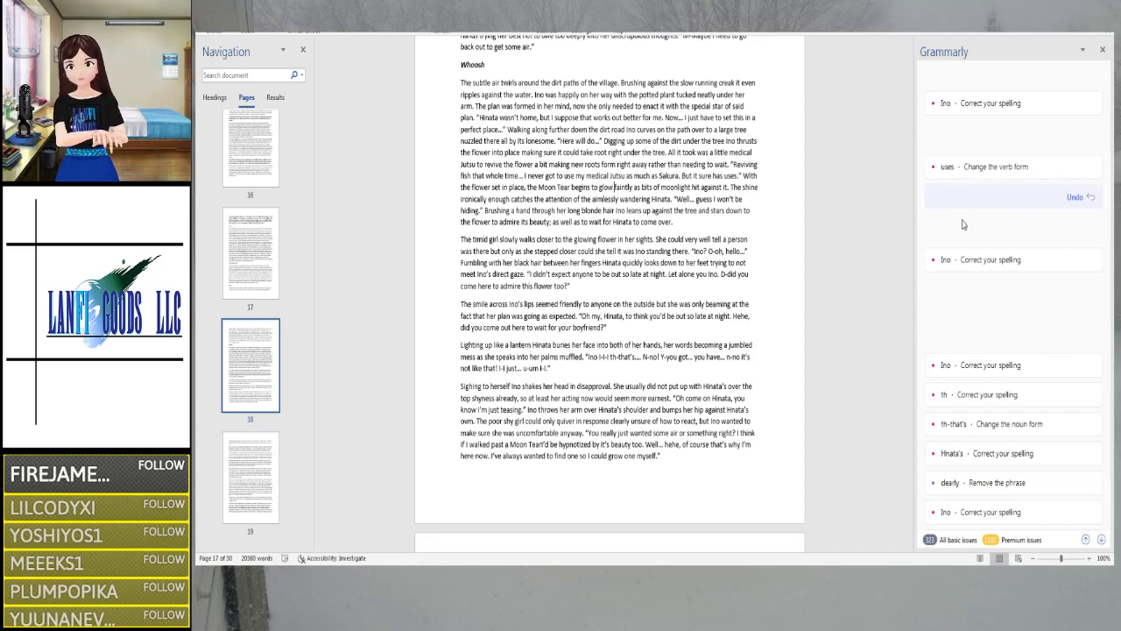
Proofread the rest of the "Whoosh" paragraph, from the Moon Tear's faint glow through Ino waiting for Hinata to come over
{"action": "key", "text": "Right"}
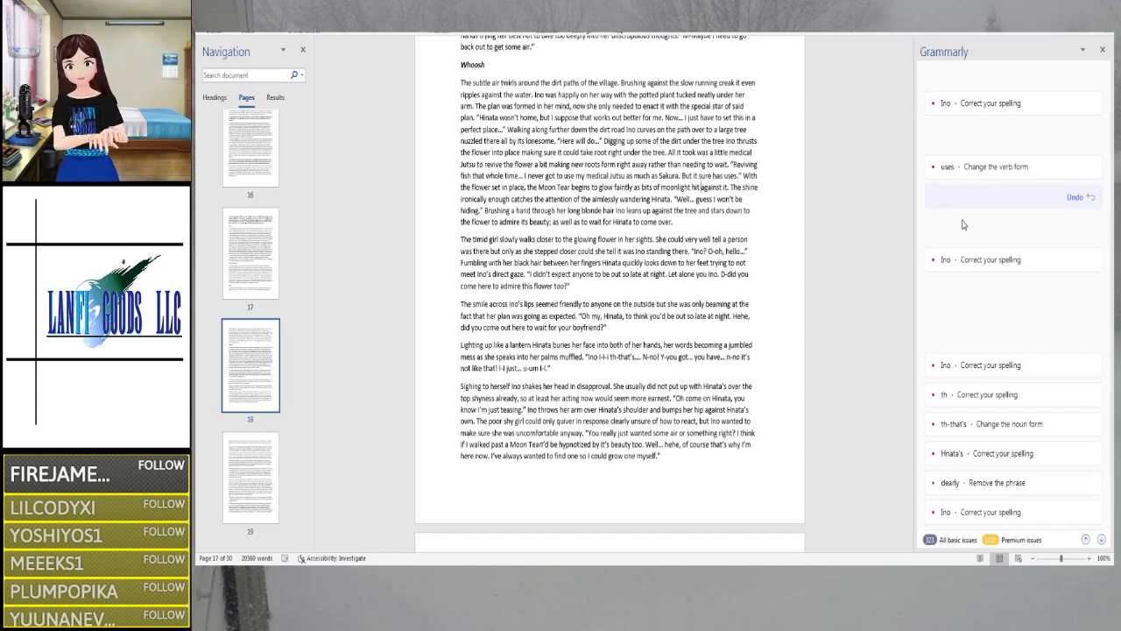
{"action": "key", "text": "ctrl+Right"}
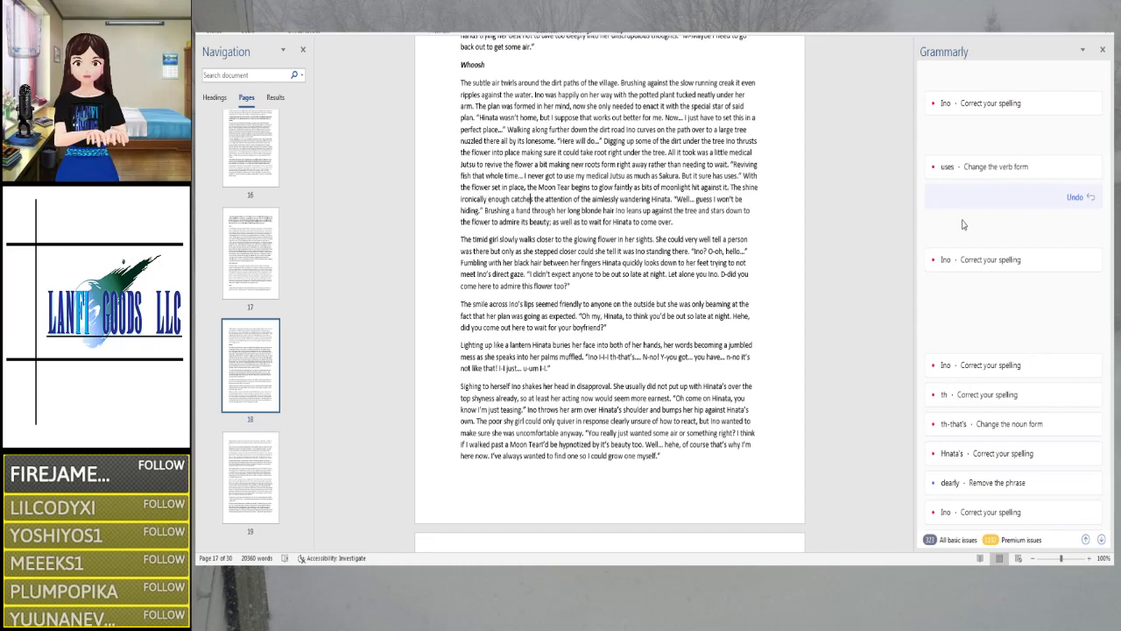
{"action": "key", "text": "ctrl+Right"}
{"action": "key", "text": "ctrl+Right"}
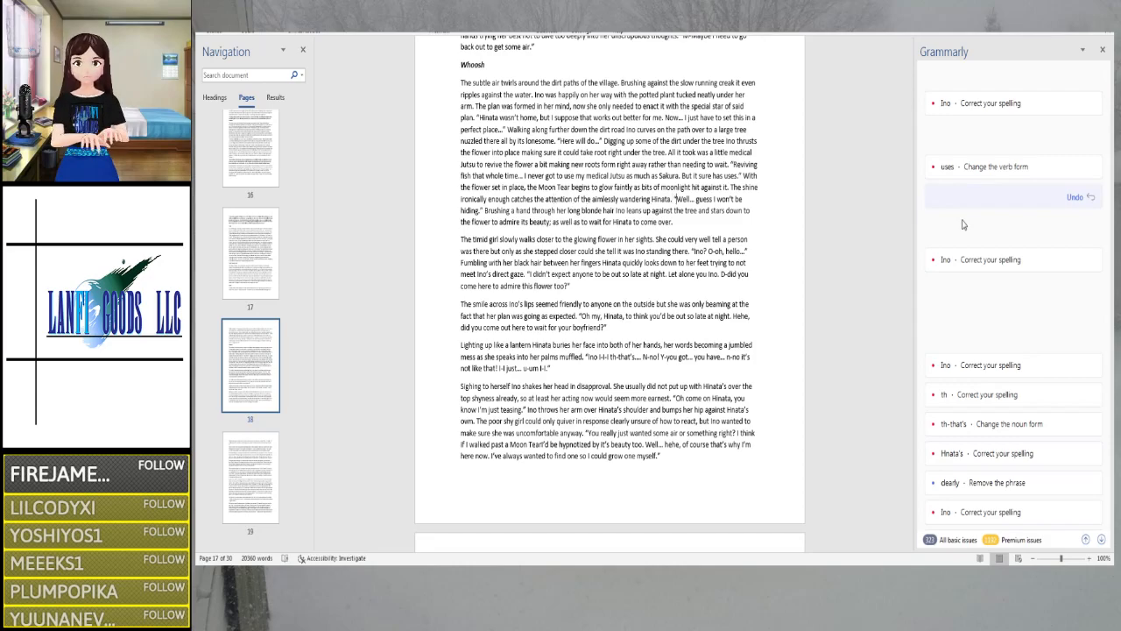
{"action": "key", "text": "Right"}
{"action": "key", "text": "Right"}
{"action": "key", "text": "Right"}
{"action": "key", "text": "Right"}
{"action": "key", "text": "Right"}
{"action": "key", "text": "Right"}
{"action": "key", "text": "Right"}
{"action": "key", "text": "Right"}
{"action": "key", "text": "Right"}
{"action": "key", "text": "Right"}
{"action": "key", "text": "Right"}
{"action": "key", "text": "Right"}
{"action": "key", "text": "Right"}
{"action": "key", "text": "Right"}
{"action": "key", "text": "Right"}
{"action": "key", "text": "Right"}
{"action": "key", "text": "Right"}
{"action": "key", "text": "Right"}
{"action": "key", "text": "Right"}
{"action": "key", "text": "Right"}
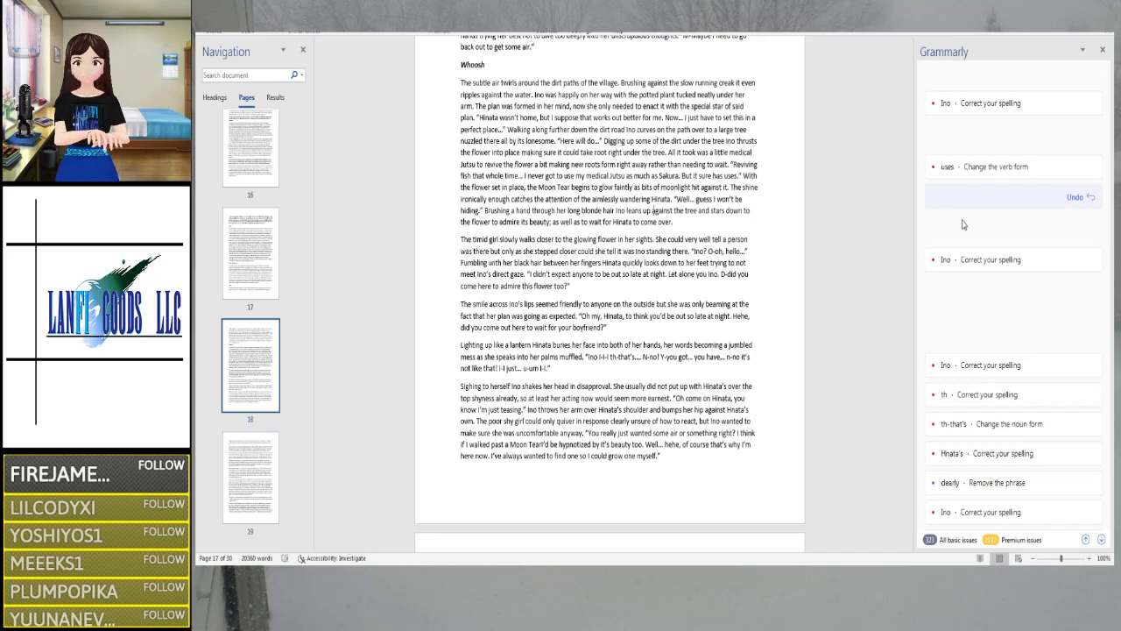
{"action": "key", "text": "Right"}
{"action": "key", "text": "Right"}
{"action": "key", "text": "Right"}
{"action": "key", "text": "Right"}
{"action": "key", "text": "Right"}
{"action": "key", "text": "Right"}
{"action": "key", "text": "Right"}
{"action": "key", "text": "Right"}
{"action": "key", "text": "Right"}
{"action": "key", "text": "Right"}
{"action": "key", "text": "Right"}
{"action": "key", "text": "Right"}
{"action": "key", "text": "Right"}
{"action": "key", "text": "Right"}
{"action": "key", "text": "Right"}
{"action": "key", "text": "Right"}
{"action": "key", "text": "Right"}
{"action": "key", "text": "Right"}
{"action": "key", "text": "Right"}
{"action": "key", "text": "Right"}
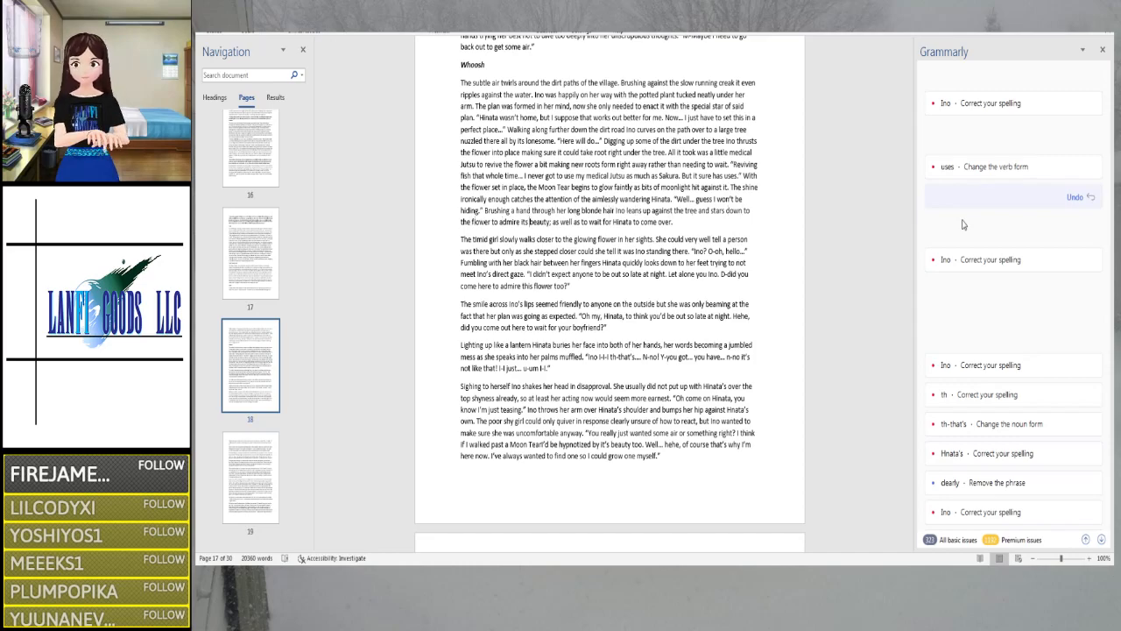
{"action": "key", "text": "Right"}
{"action": "key", "text": "Right"}
{"action": "key", "text": "Right"}
{"action": "key", "text": "Right"}
{"action": "key", "text": "Right"}
{"action": "key", "text": "Right"}
{"action": "key", "text": "Right"}
{"action": "key", "text": "Right"}
{"action": "key", "text": "Right"}
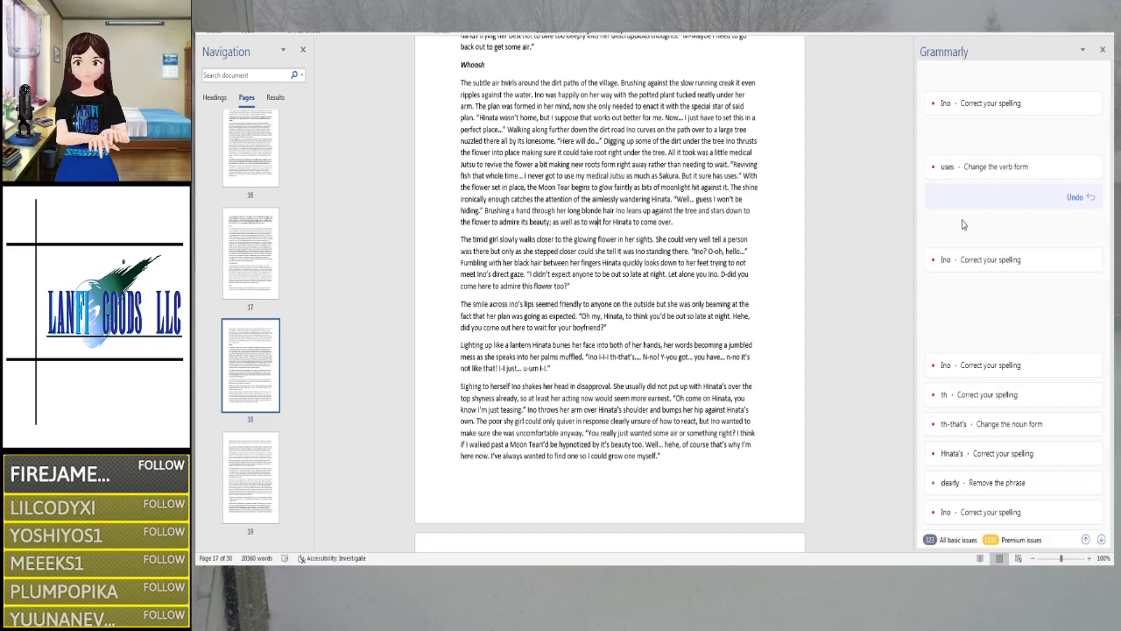
{"action": "key", "text": "Left"}
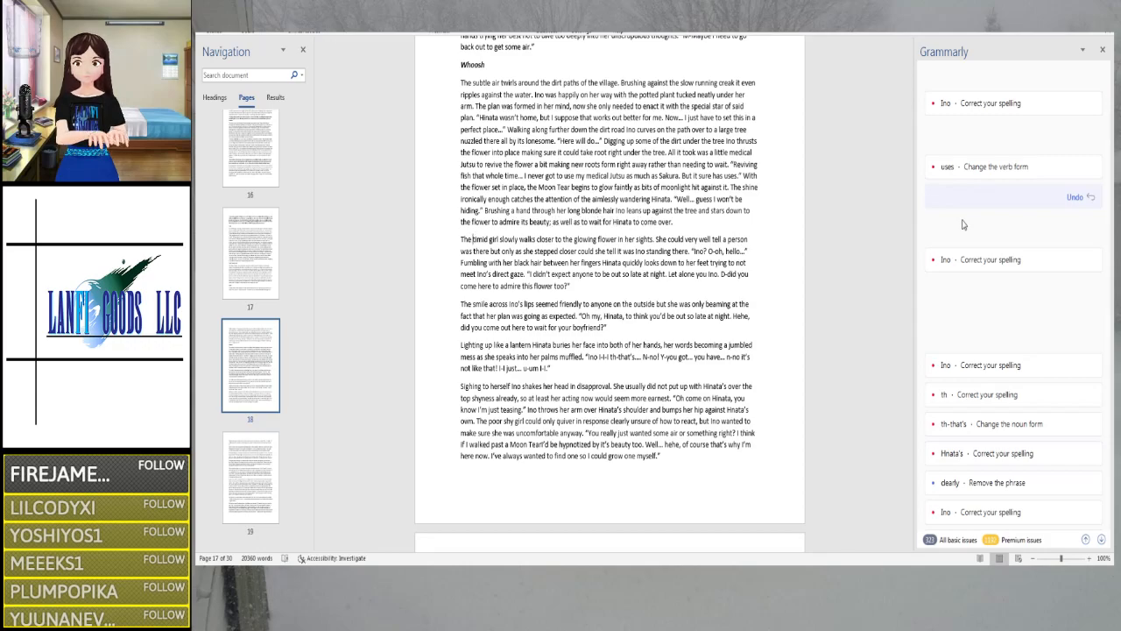
Dismiss the next two Grammarly spelling suggestions for "Ino", covering the paragraphs after the "Whoosh" scene's opening
{"action": "scroll", "coordinate": [844, 499], "scroll_direction": "down", "scroll_amount": 3}
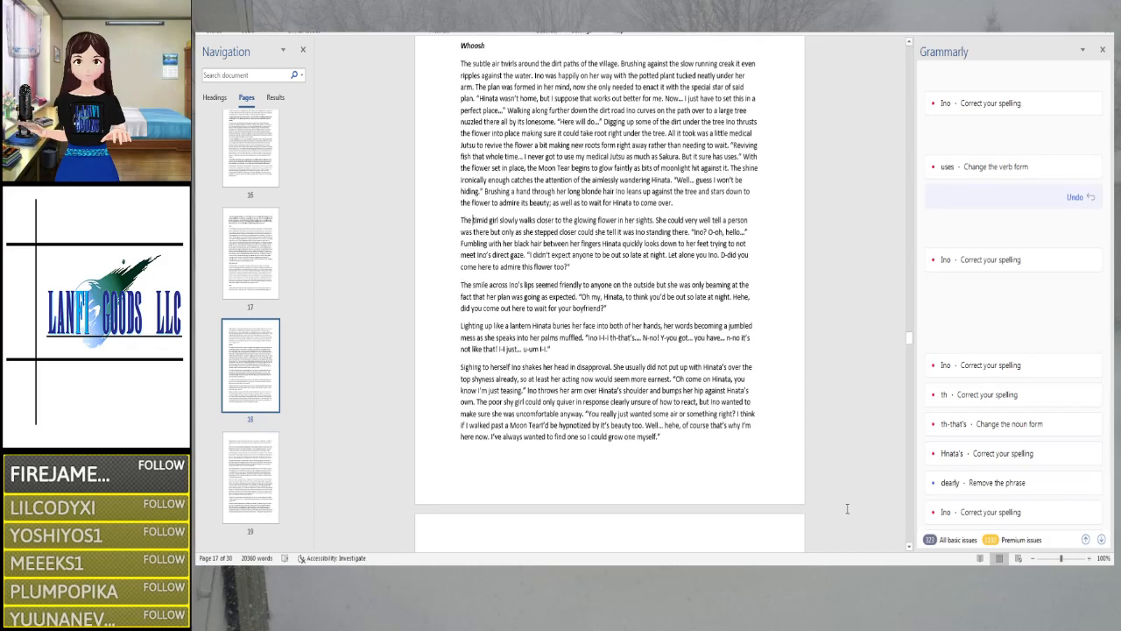
{"action": "scroll", "coordinate": [844, 499], "scroll_direction": "down", "scroll_amount": 3}
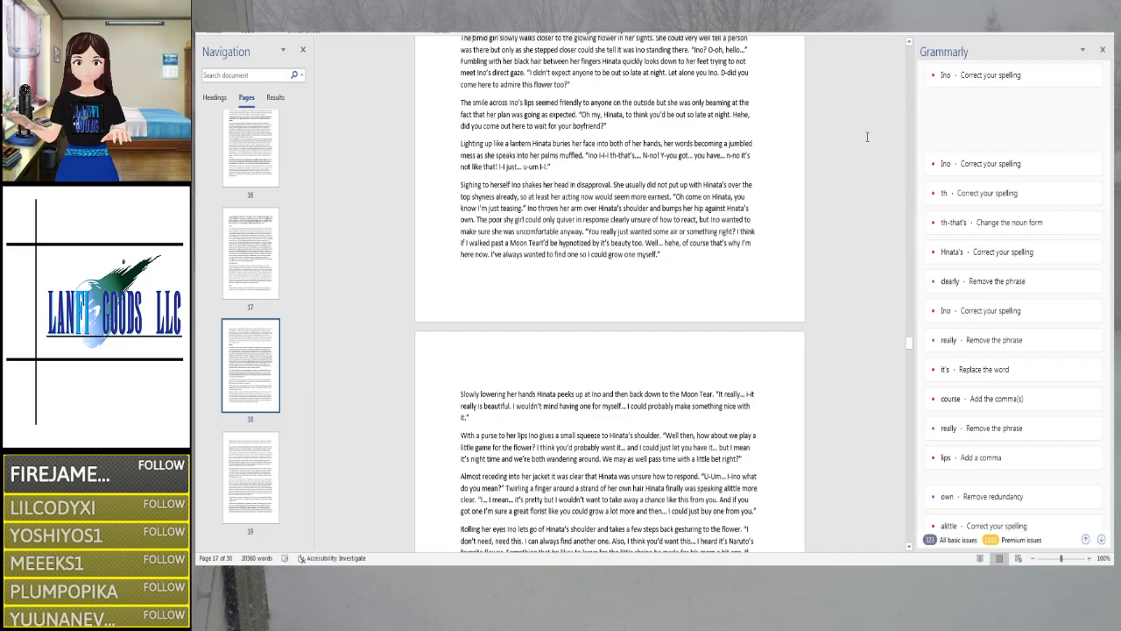
{"action": "left_click", "coordinate": [990, 83]}
{"action": "left_click", "coordinate": [1084, 87]}
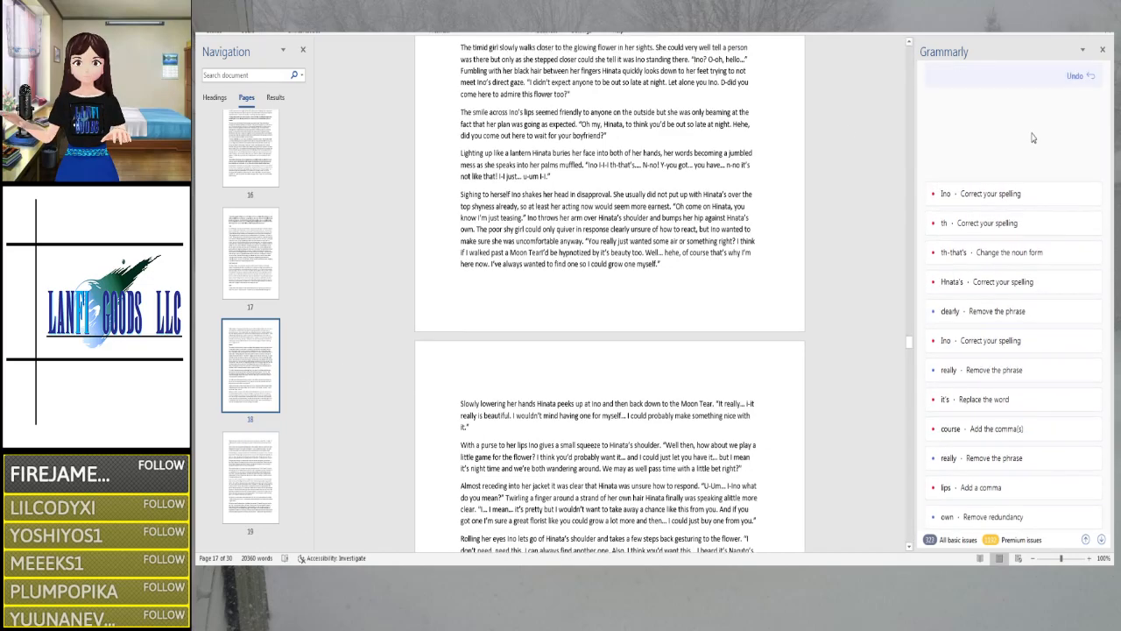
{"action": "left_click", "coordinate": [1007, 173]}
{"action": "left_click", "coordinate": [1088, 184]}
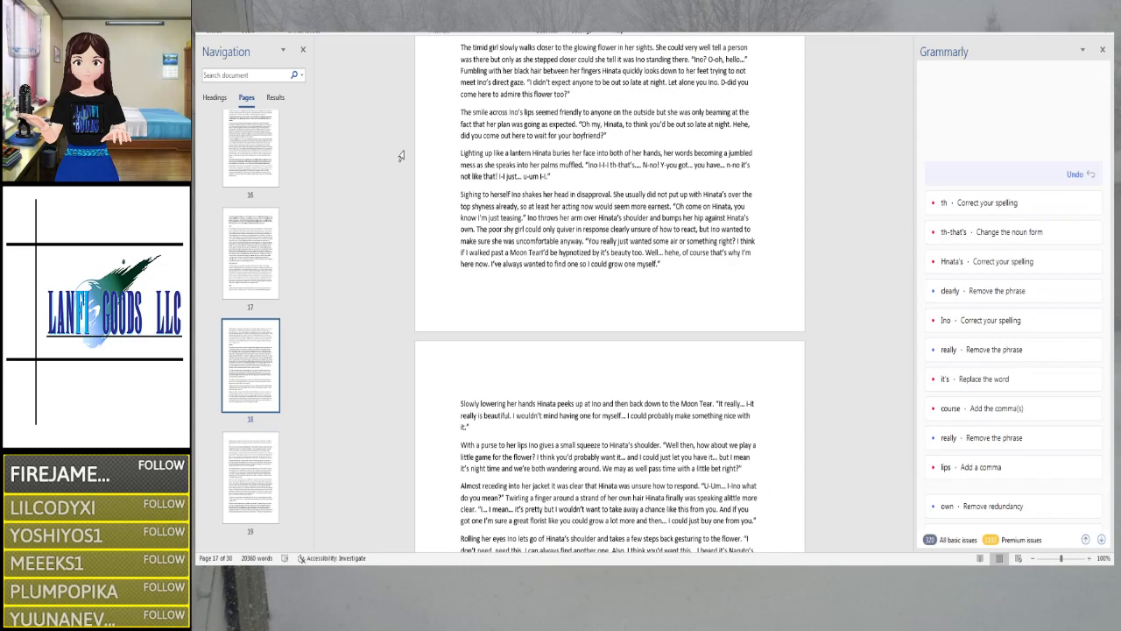
Replace "both of her hands," with "her palms," in the sentence beginning "Lighting up like a lantern Hinata buries her face into"
{"action": "scroll", "coordinate": [401, 156], "scroll_direction": "up", "scroll_amount": 1}
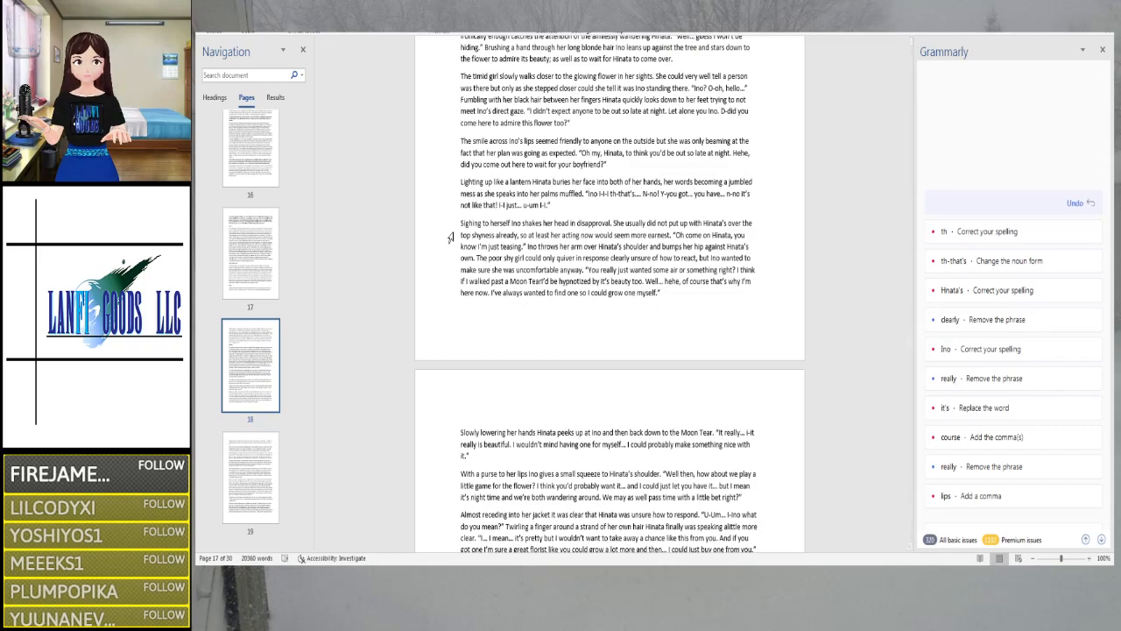
{"action": "left_click", "coordinate": [661, 182]}
{"action": "key", "text": "BackSpace"}
{"action": "key", "text": "BackSpace"}
{"action": "key", "text": "BackSpace"}
{"action": "key", "text": "BackSpace"}
{"action": "key", "text": "BackSpace"}
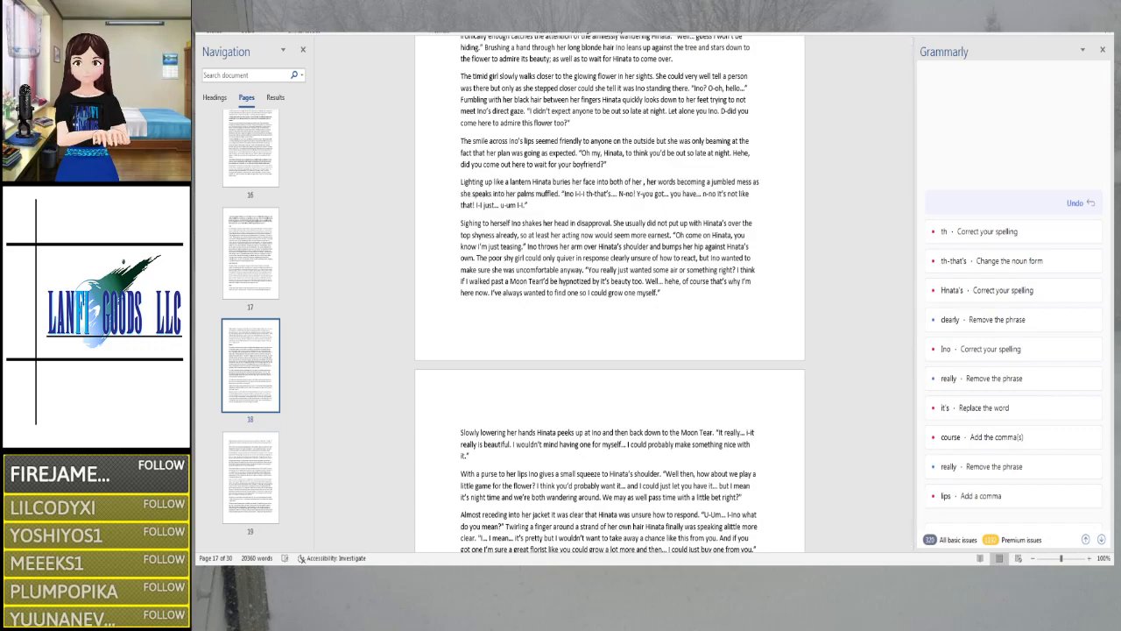
{"action": "key", "text": "BackSpace"}
{"action": "key", "text": "BackSpace"}
{"action": "key", "text": "BackSpace"}
{"action": "key", "text": "BackSpace"}
{"action": "key", "text": "BackSpace"}
{"action": "key", "text": "BackSpace"}
{"action": "key", "text": "BackSpace"}
{"action": "key", "text": "BackSpace"}
{"action": "key", "text": "BackSpace"}
{"action": "key", "text": "BackSpace"}
{"action": "key", "text": "BackSpace"}
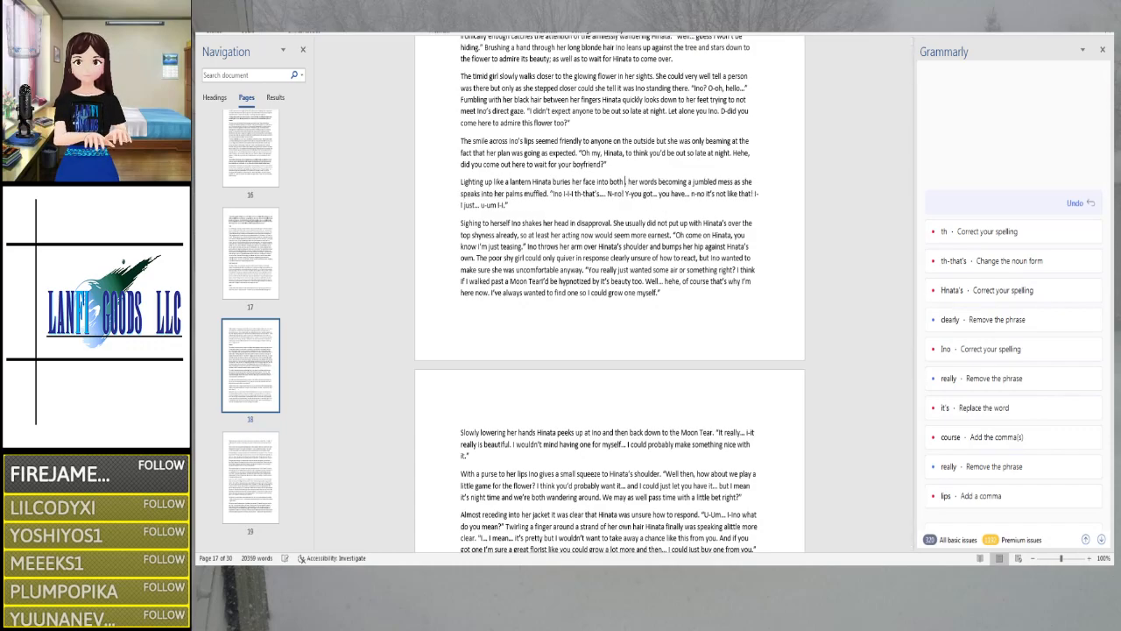
{"action": "type", "text": "her palms,"}
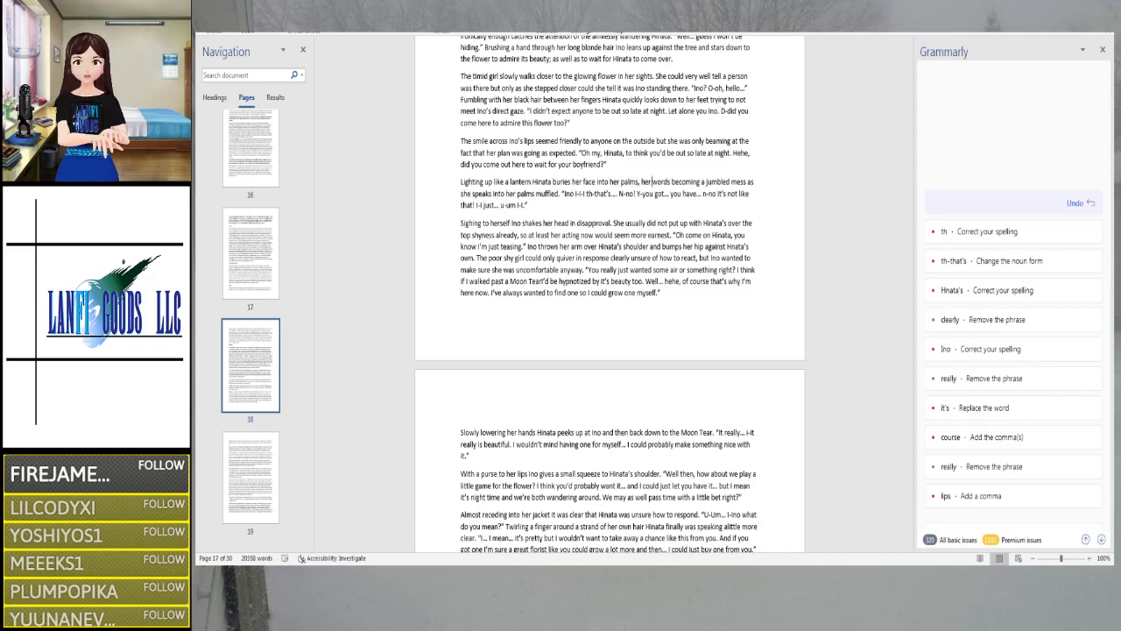
Delete "into her palms" before "muffled" so that the lantern sentence ends with "as she speaks muffled."
{"action": "key", "text": "Right"}
{"action": "key", "text": "Right"}
{"action": "key", "text": "Right"}
{"action": "key", "text": "Right"}
{"action": "key", "text": "Right"}
{"action": "key", "text": "Left"}
{"action": "key", "text": "Left"}
{"action": "key", "text": "Left"}
{"action": "key", "text": "Left"}
{"action": "key", "text": "Left"}
{"action": "key", "text": "Left"}
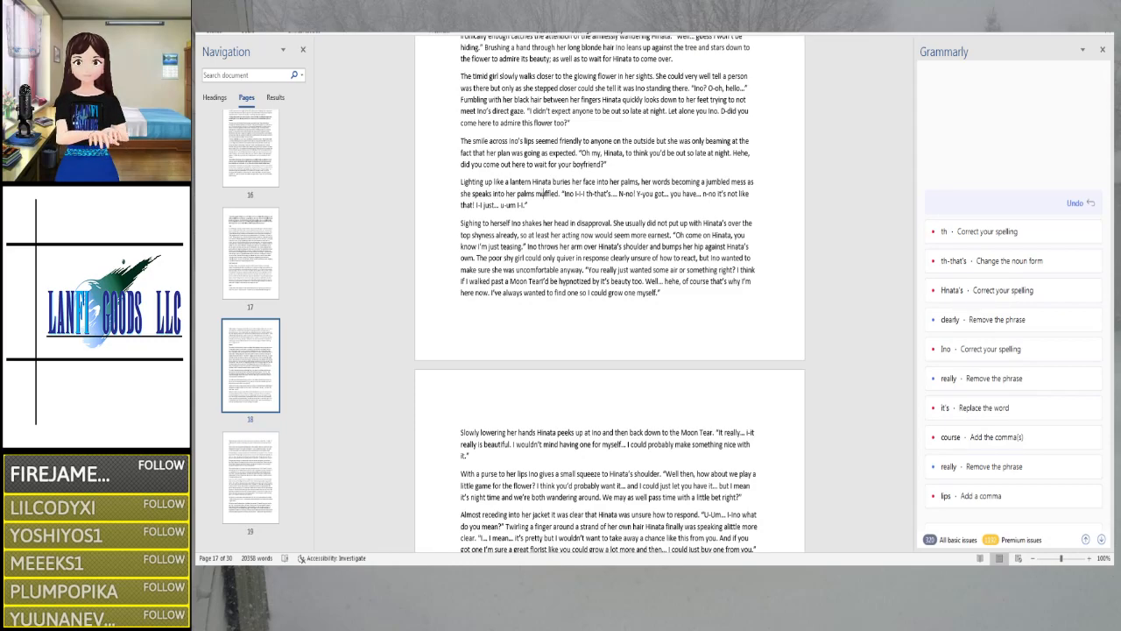
{"action": "key", "text": "Right"}
{"action": "key", "text": "Right"}
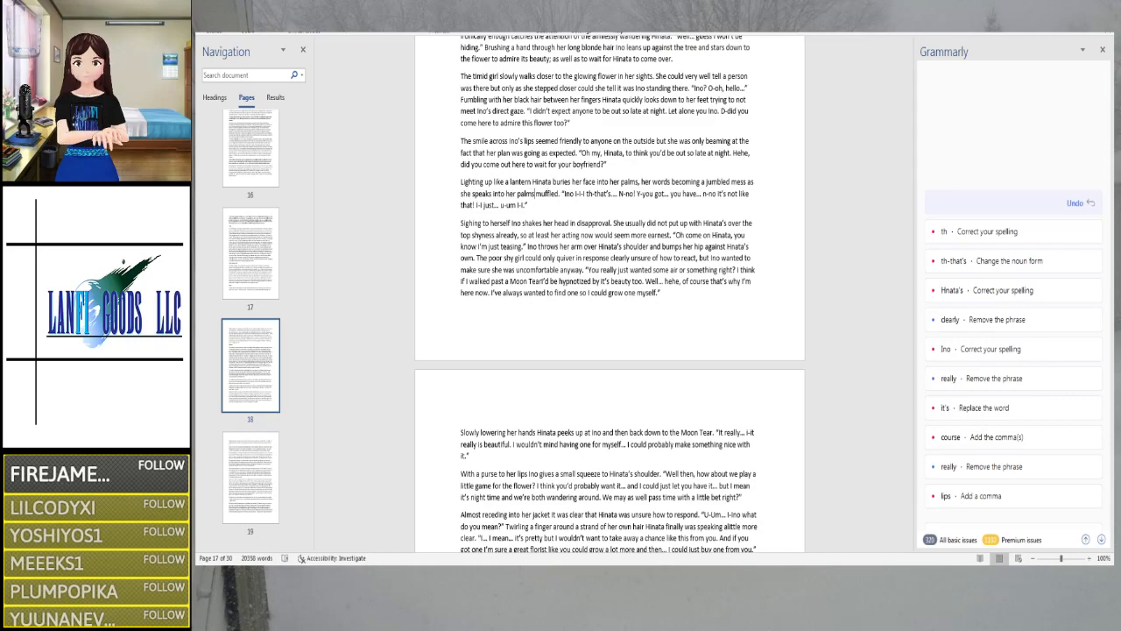
{"action": "key", "text": "BackSpace"}
{"action": "key", "text": "BackSpace"}
{"action": "key", "text": "BackSpace"}
{"action": "key", "text": "BackSpace"}
{"action": "key", "text": "BackSpace"}
{"action": "key", "text": "BackSpace"}
{"action": "key", "text": "BackSpace"}
{"action": "key", "text": "BackSpace"}
{"action": "key", "text": "BackSpace"}
{"action": "key", "text": "BackSpace"}
{"action": "key", "text": "BackSpace"}
{"action": "key", "text": "BackSpace"}
{"action": "key", "text": "BackSpace"}
{"action": "key", "text": "BackSpace"}
{"action": "key", "text": "BackSpace"}
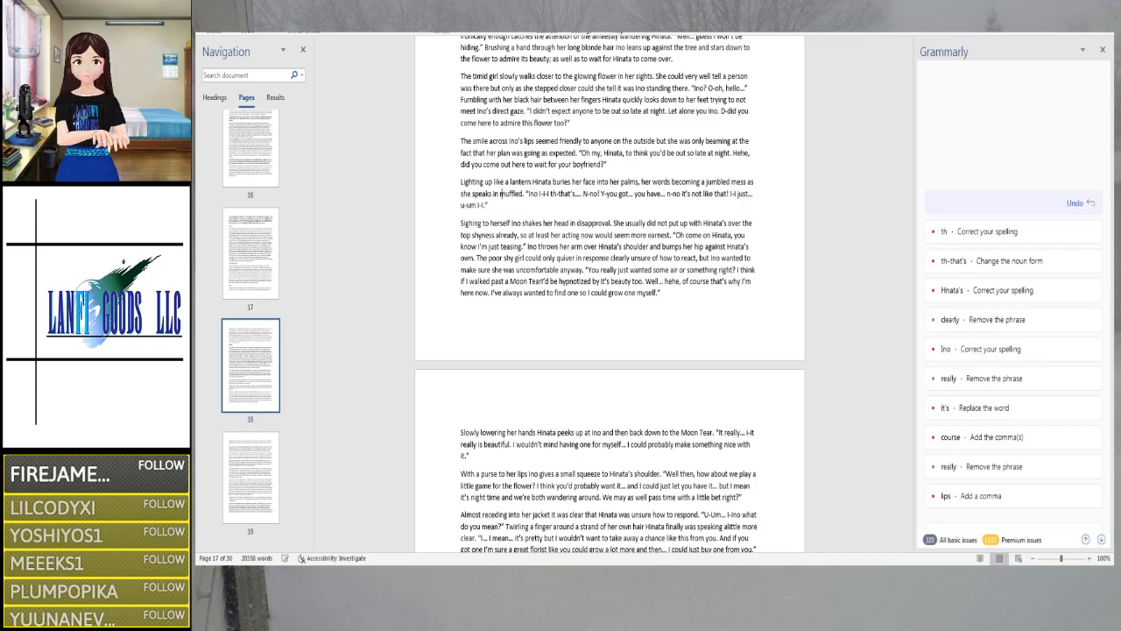
{"action": "key", "text": "Right"}
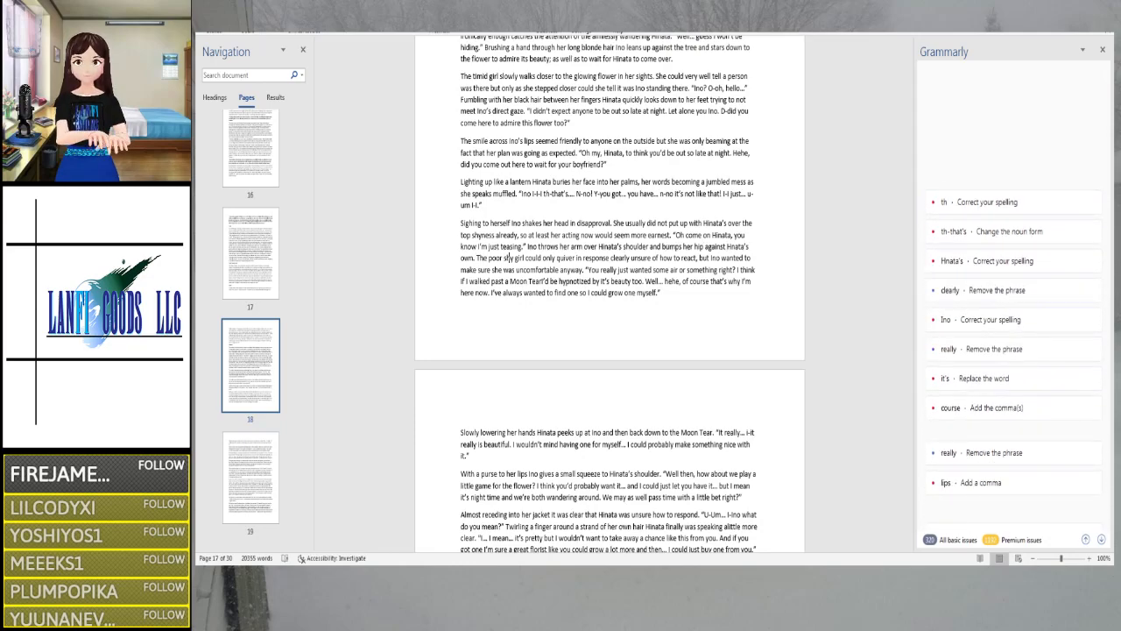
In the "poor shy girl" sentence, accept removing "clearly" and reword "Ino wanted to make sure" as "Ino objective was to make sure"
{"action": "left_click", "coordinate": [613, 257]}
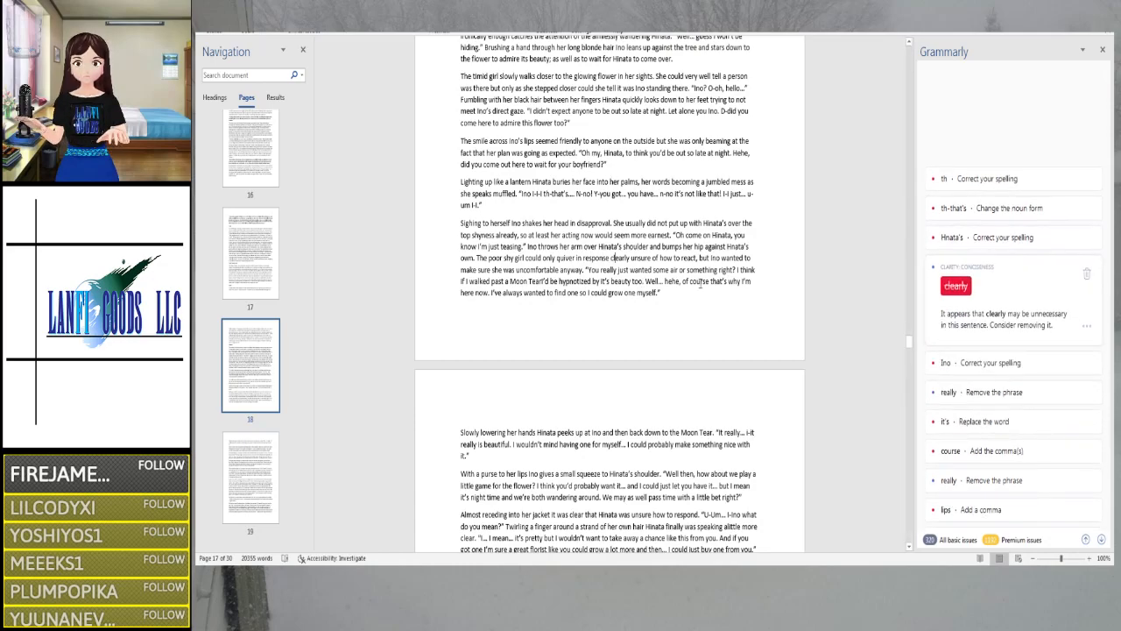
{"action": "left_click", "coordinate": [955, 286]}
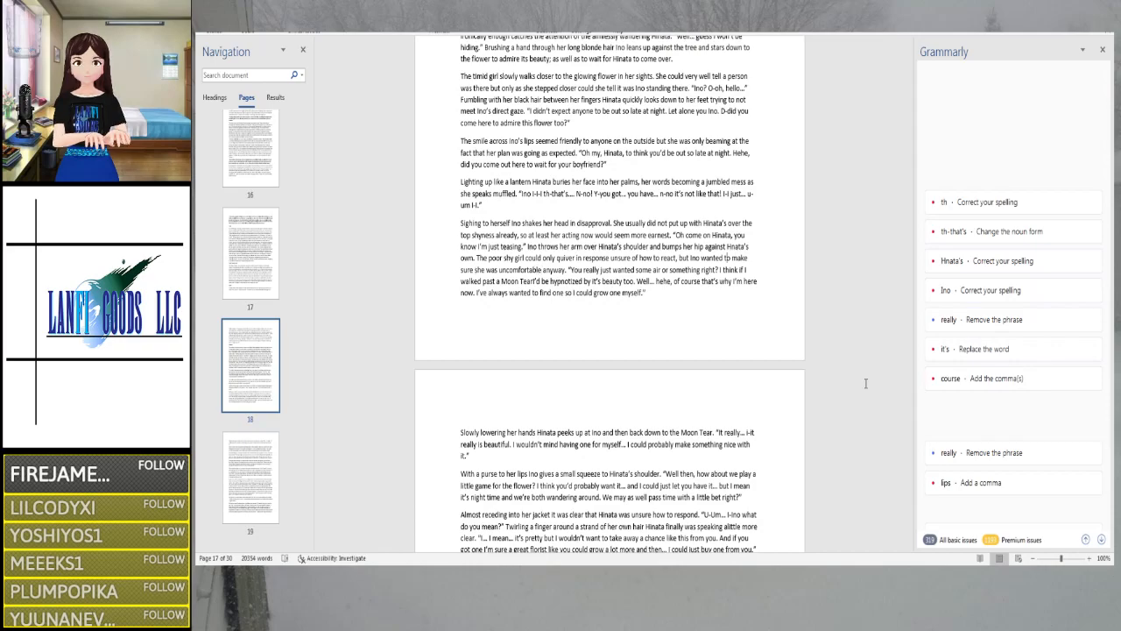
{"action": "type", "text": "objective"}
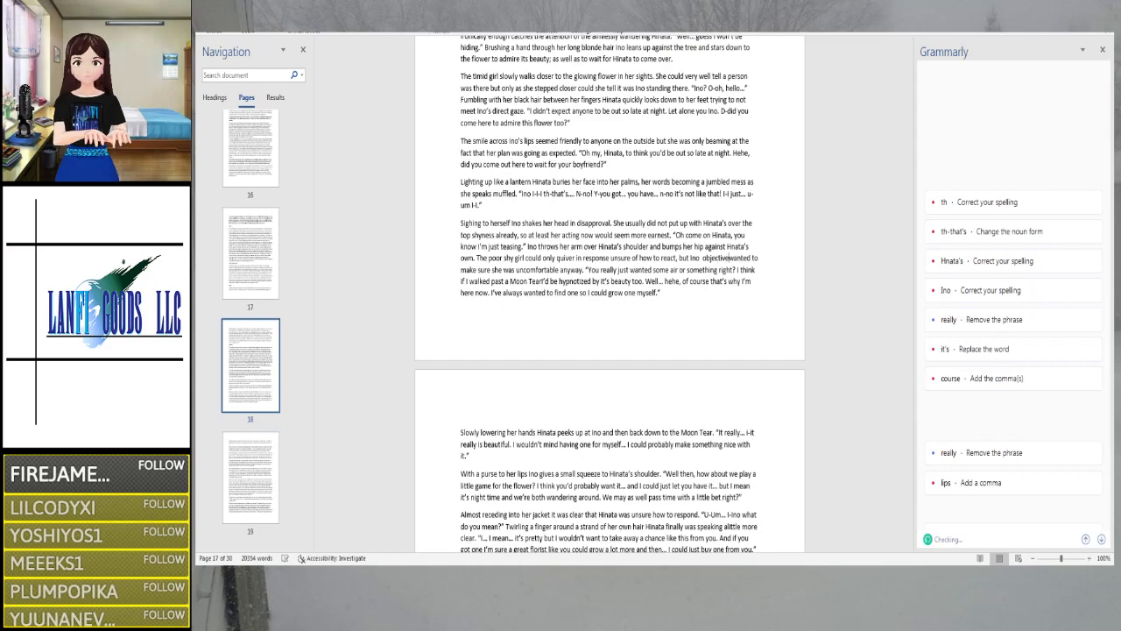
{"action": "key", "text": "Delete"}
{"action": "key", "text": "Delete"}
{"action": "key", "text": "Delete"}
{"action": "key", "text": "Delete"}
{"action": "key", "text": "Delete"}
{"action": "key", "text": "Delete"}
{"action": "type", "text": "was"}
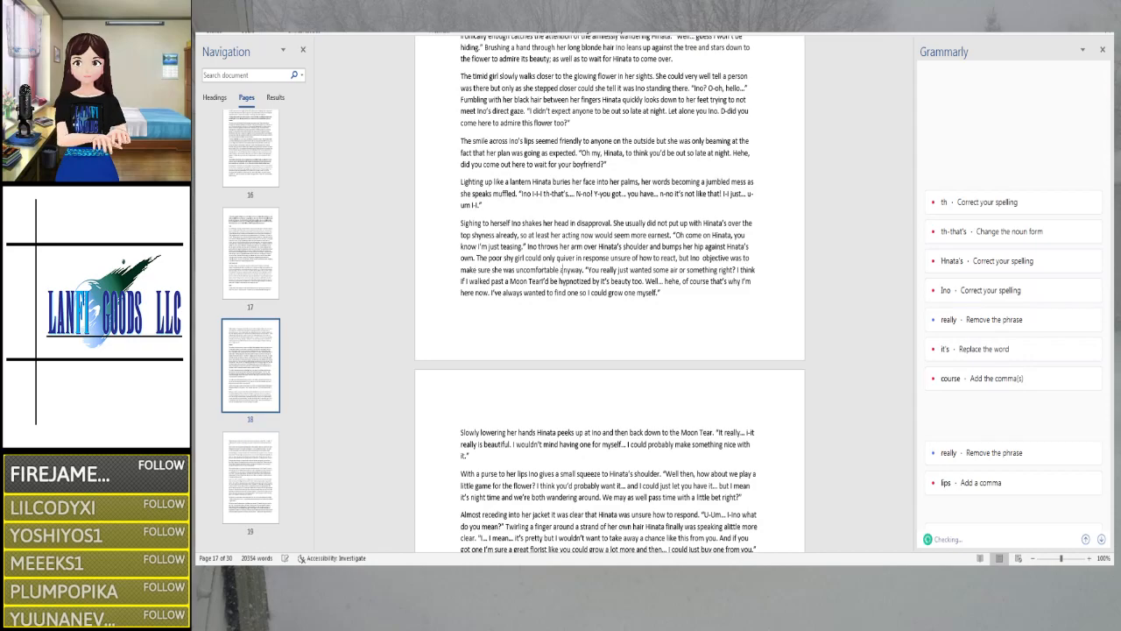
Correct the Moon Tear line to read "Moon Tear I'd be hypnotized" and accept the Grammarly comma after "of course"
{"action": "left_click", "coordinate": [601, 271]}
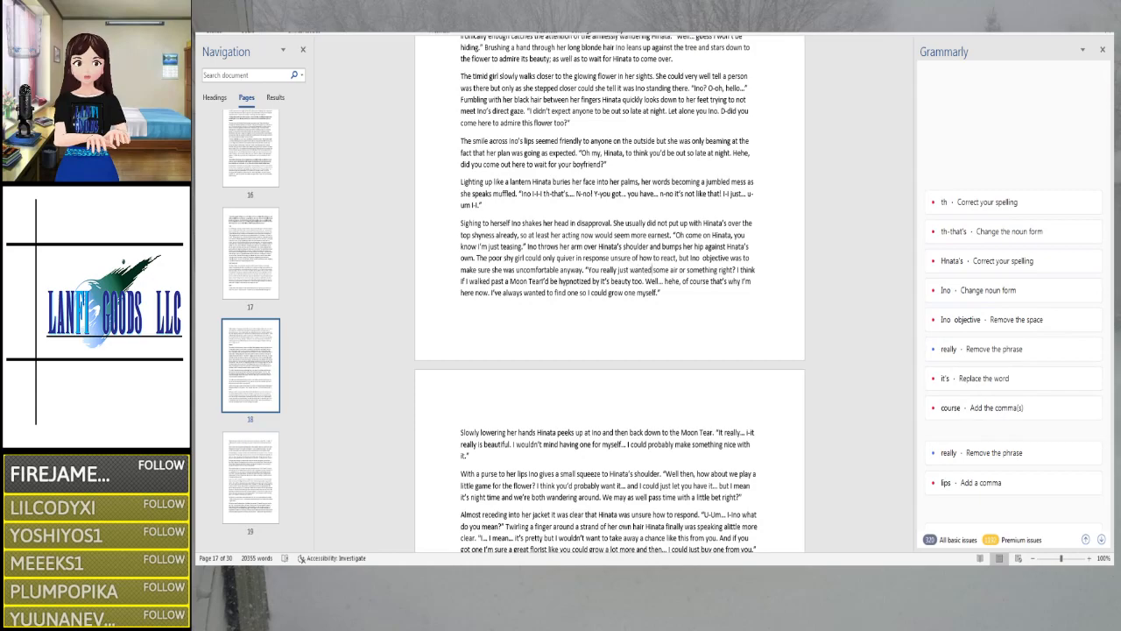
{"action": "left_click", "coordinate": [739, 270]}
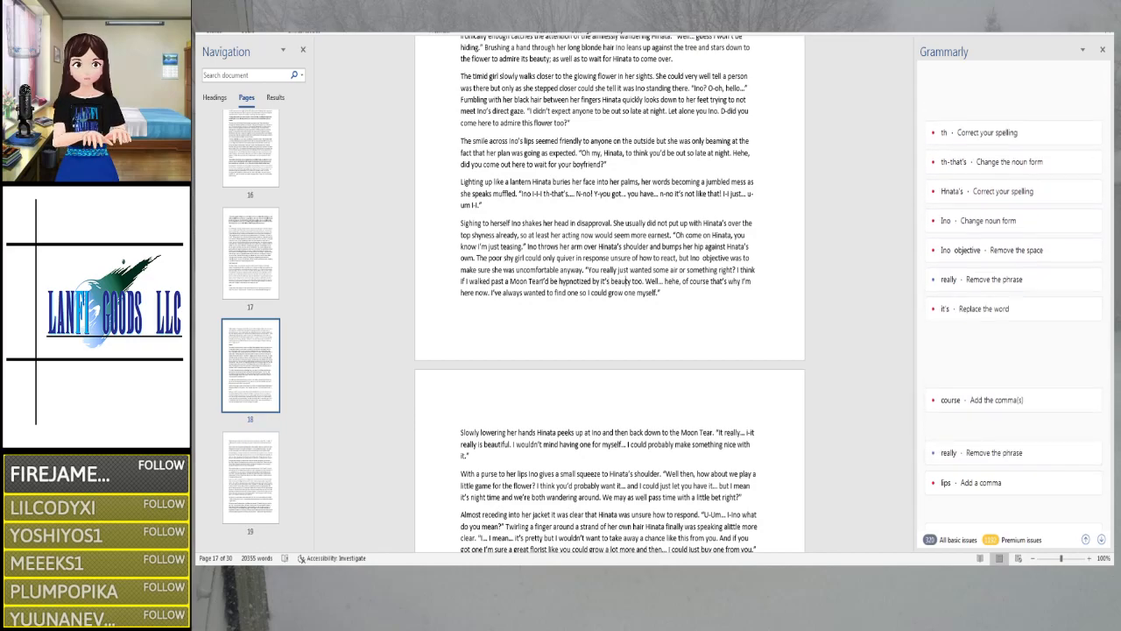
{"action": "left_click", "coordinate": [544, 281]}
{"action": "type", "text": "I"}
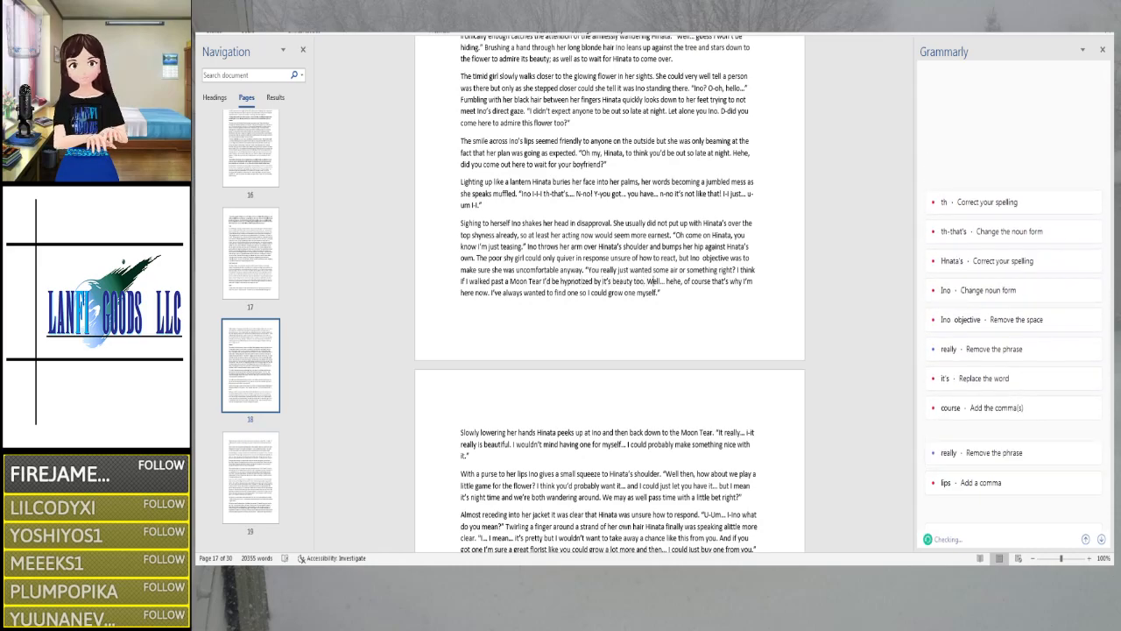
{"action": "left_click", "coordinate": [698, 281]}
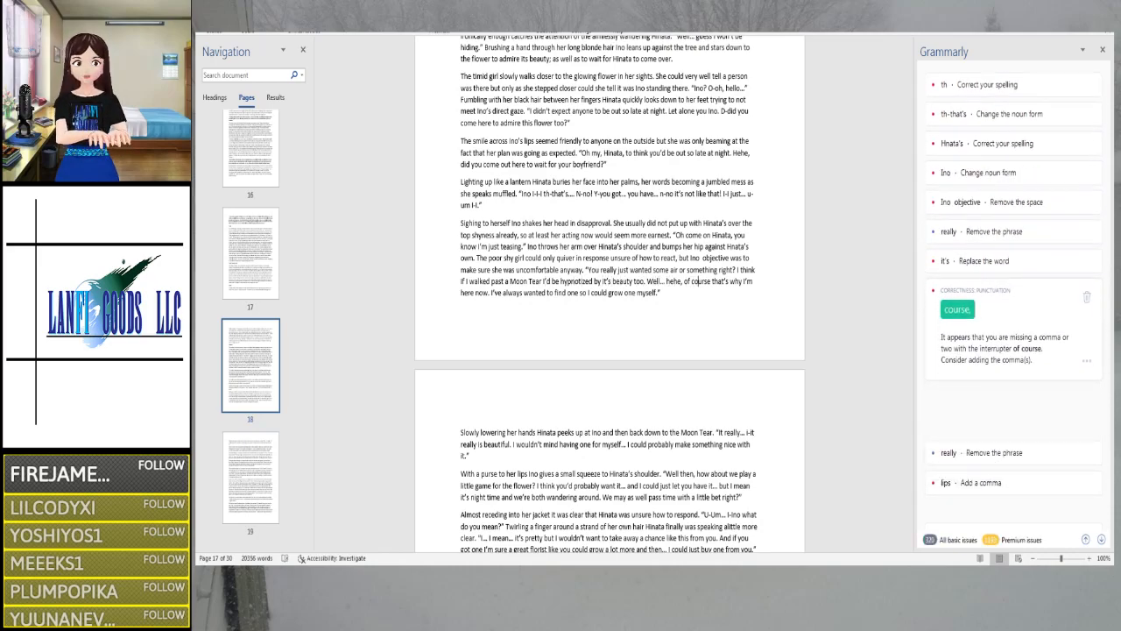
{"action": "left_click", "coordinate": [957, 309]}
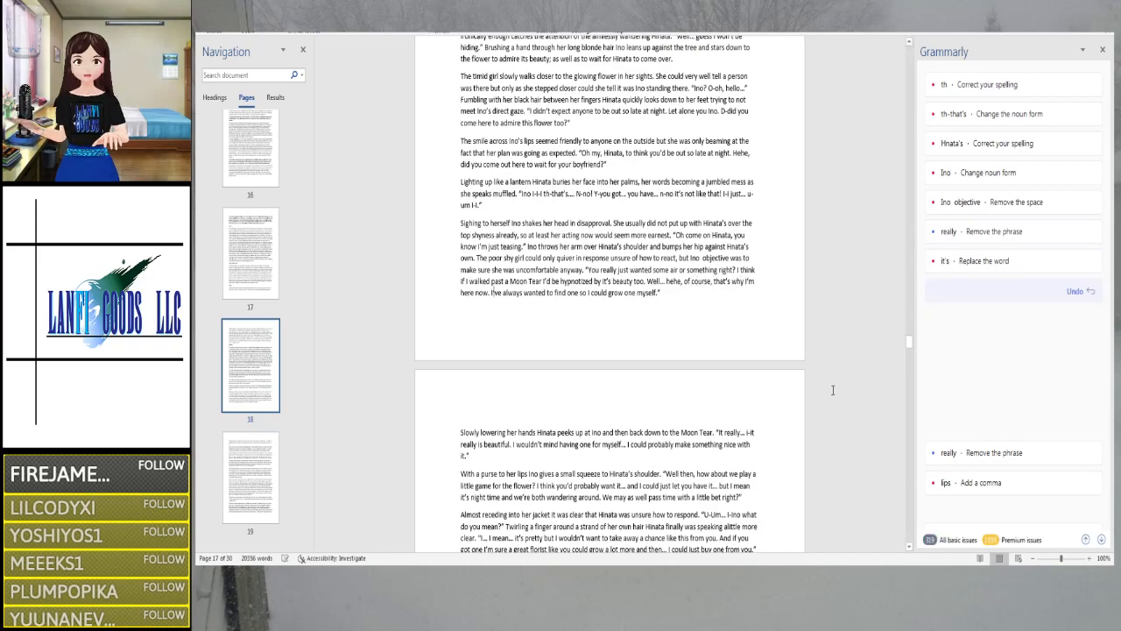
Proofread the end of the Moon Tear dialogue, through "I've always wanted to find one so I could grow one myself."
{"action": "key", "text": "Right"}
{"action": "key", "text": "Right"}
{"action": "key", "text": "Right"}
{"action": "key", "text": "Right"}
{"action": "key", "text": "Right"}
{"action": "key", "text": "Right"}
{"action": "key", "text": "Right"}
{"action": "key", "text": "Right"}
{"action": "key", "text": "Right"}
{"action": "key", "text": "Right"}
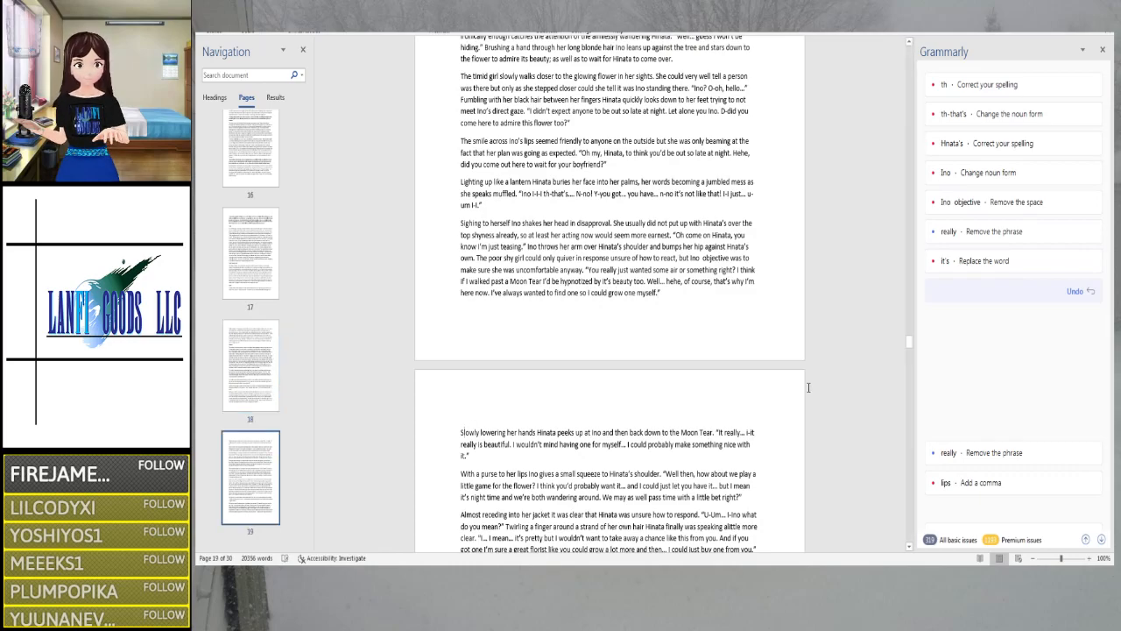
Accept the Grammarly comma after "lips" in the sentence beginning "With a purse to her lips"
{"action": "scroll", "coordinate": [759, 411], "scroll_direction": "down", "scroll_amount": 3}
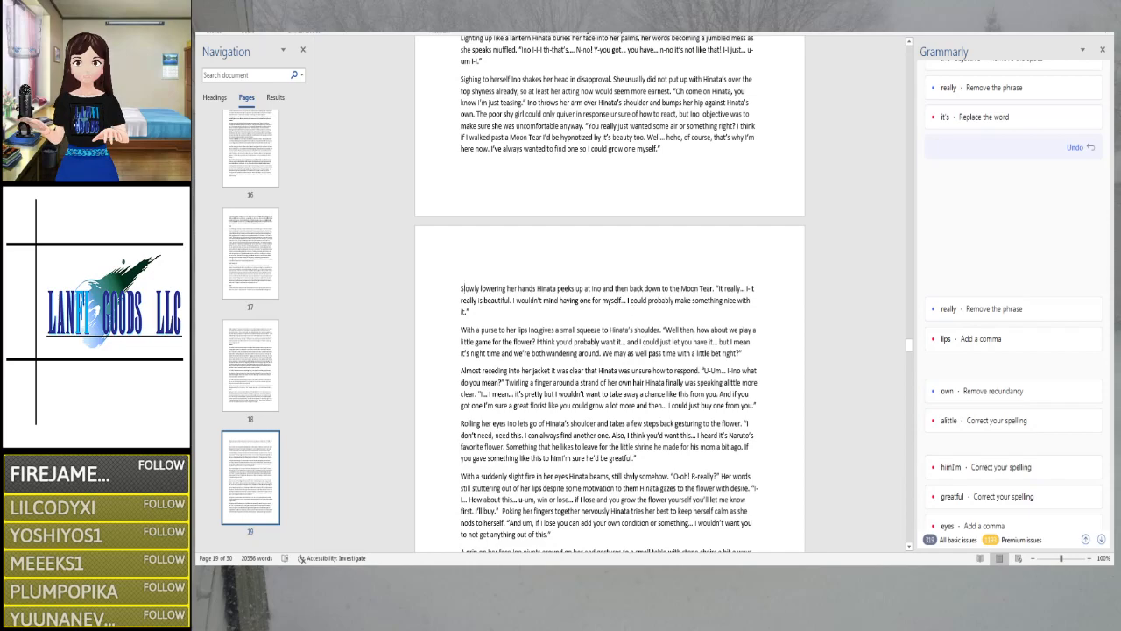
{"action": "left_click", "coordinate": [521, 325]}
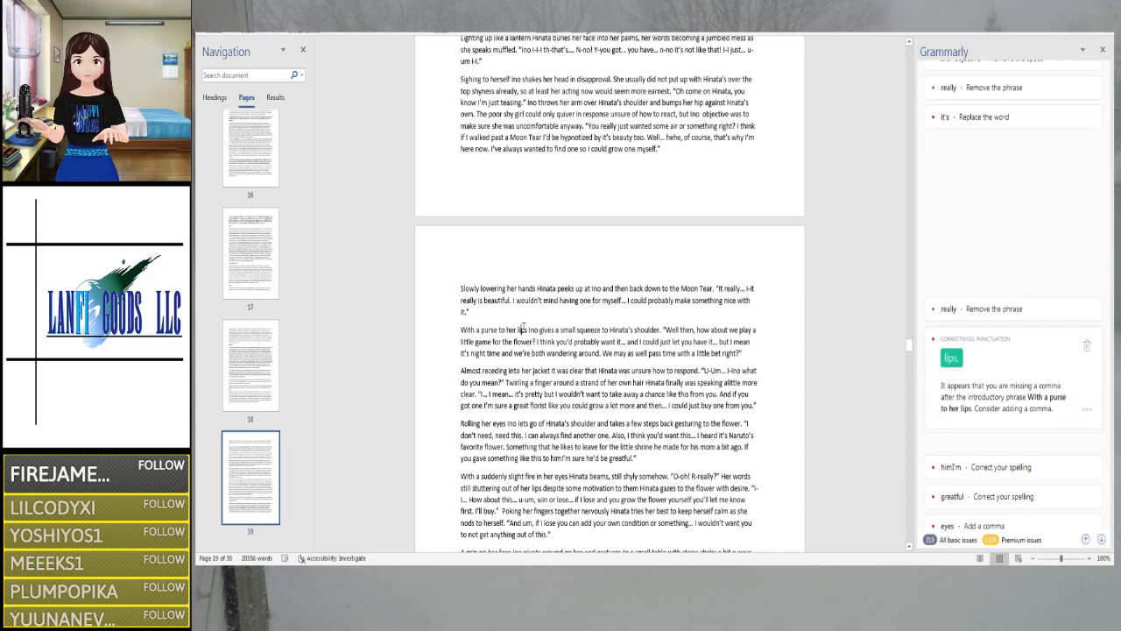
{"action": "left_click", "coordinate": [949, 366]}
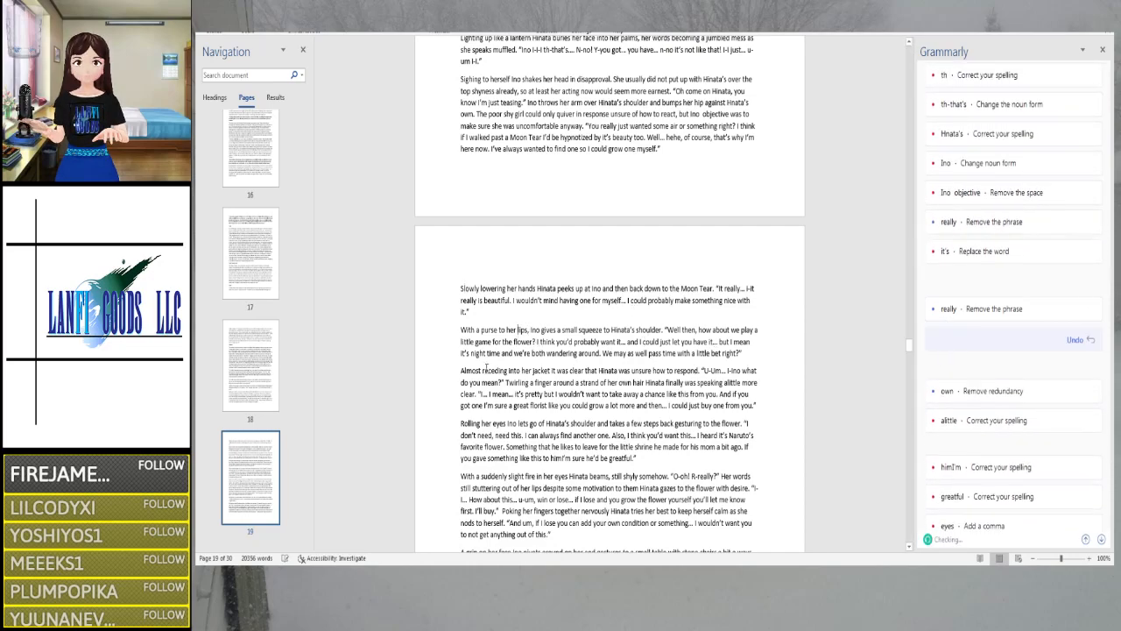
In the "Twirling a finger" sentence, delete "own" before "hair" and accept Grammarly's correction of "alittle" to "a little"
{"action": "scroll", "coordinate": [536, 358], "scroll_direction": "down", "scroll_amount": 3}
{"action": "scroll", "coordinate": [536, 357], "scroll_direction": "down", "scroll_amount": 2}
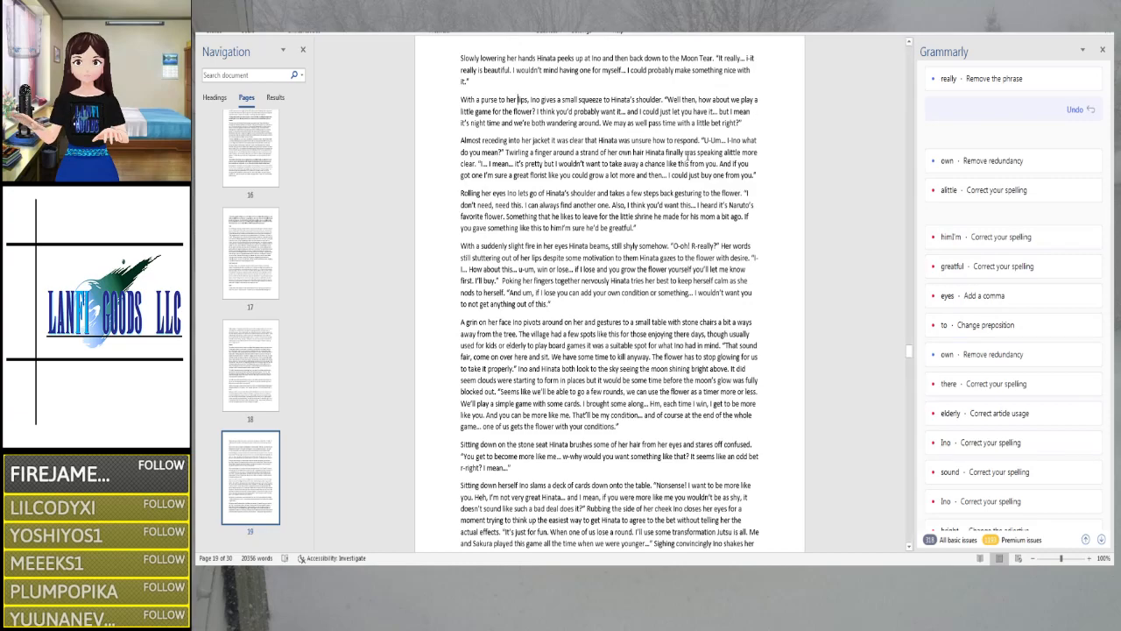
{"action": "left_click", "coordinate": [631, 154]}
{"action": "key", "text": "BackSpace"}
{"action": "key", "text": "BackSpace"}
{"action": "key", "text": "BackSpace"}
{"action": "key", "text": "BackSpace"}
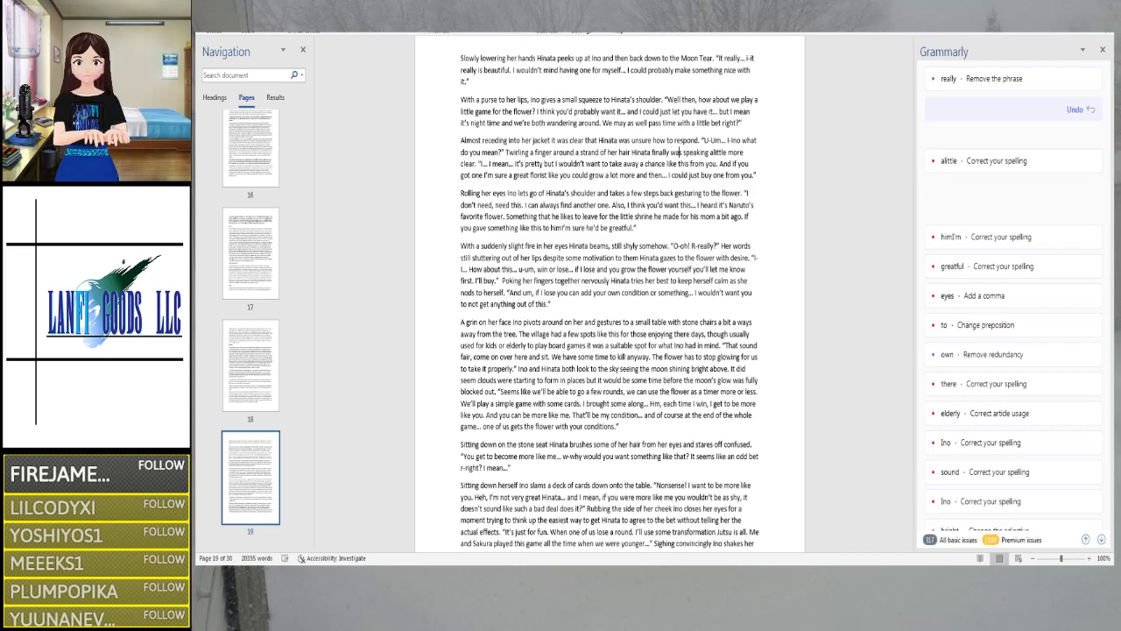
{"action": "left_click", "coordinate": [711, 153]}
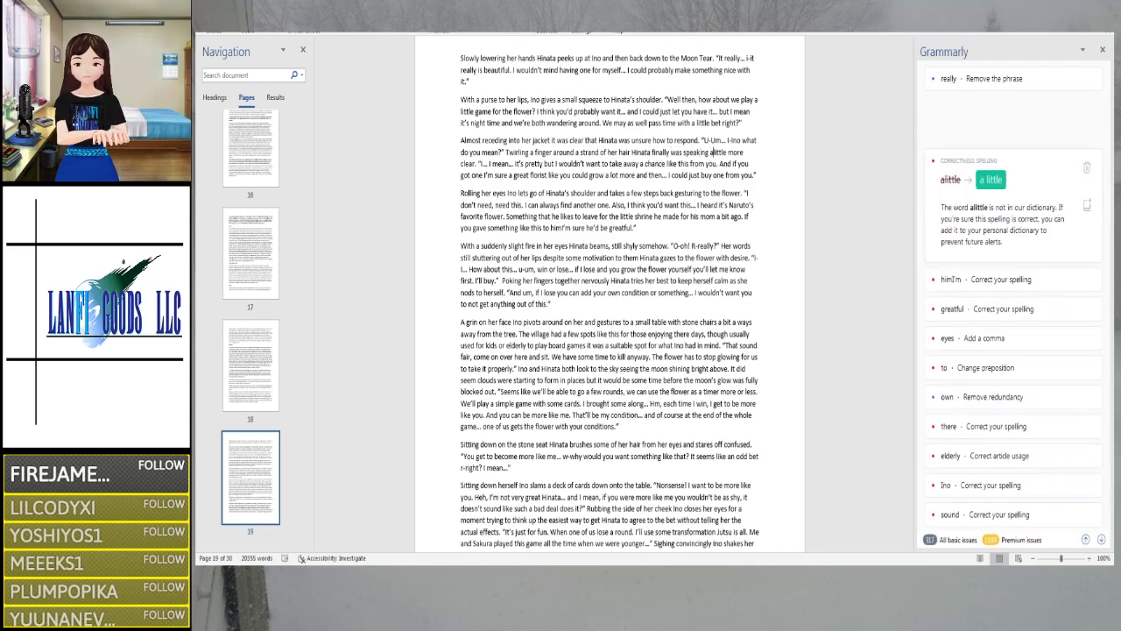
{"action": "left_click", "coordinate": [990, 180]}
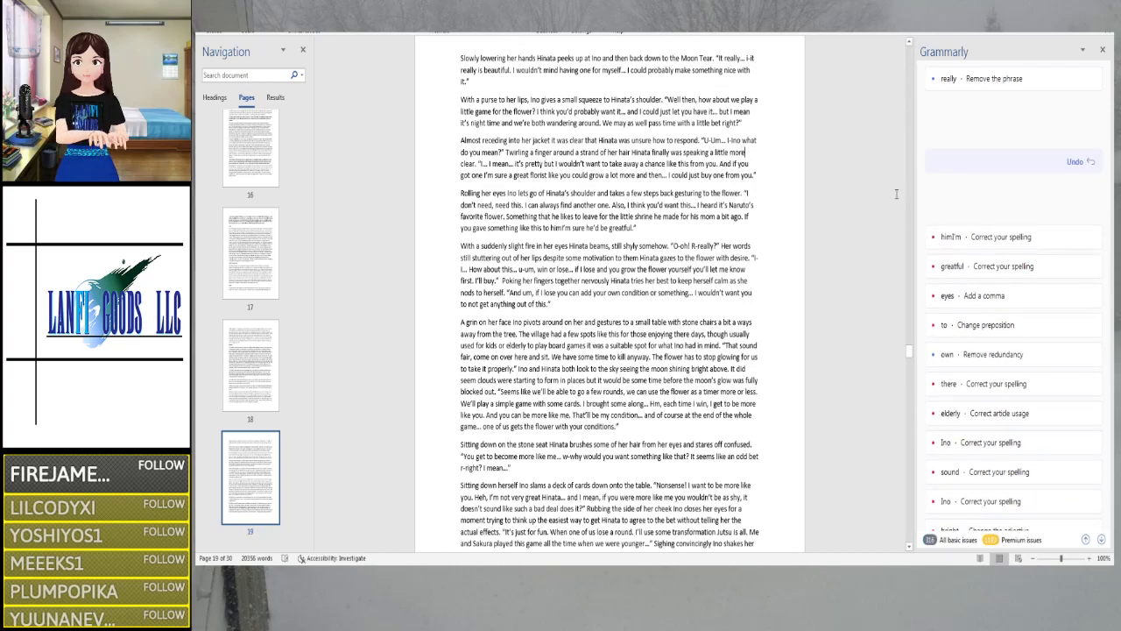
Proofread Hinata's reply from "clear" through "I could just buy one from you" at the end of the paragraph
{"action": "key", "text": "Right"}
{"action": "key", "text": "Right"}
{"action": "key", "text": "Right"}
{"action": "key", "text": "Right"}
{"action": "key", "text": "Right"}
{"action": "key", "text": "Right"}
{"action": "key", "text": "Right"}
{"action": "key", "text": "Right"}
{"action": "key", "text": "Right"}
{"action": "key", "text": "Right"}
{"action": "key", "text": "Right"}
{"action": "key", "text": "Right"}
{"action": "key", "text": "Right"}
{"action": "key", "text": "Right"}
{"action": "key", "text": "Right"}
{"action": "key", "text": "Right"}
{"action": "key", "text": "Right"}
{"action": "key", "text": "Right"}
{"action": "key", "text": "Right"}
{"action": "key", "text": "Right"}
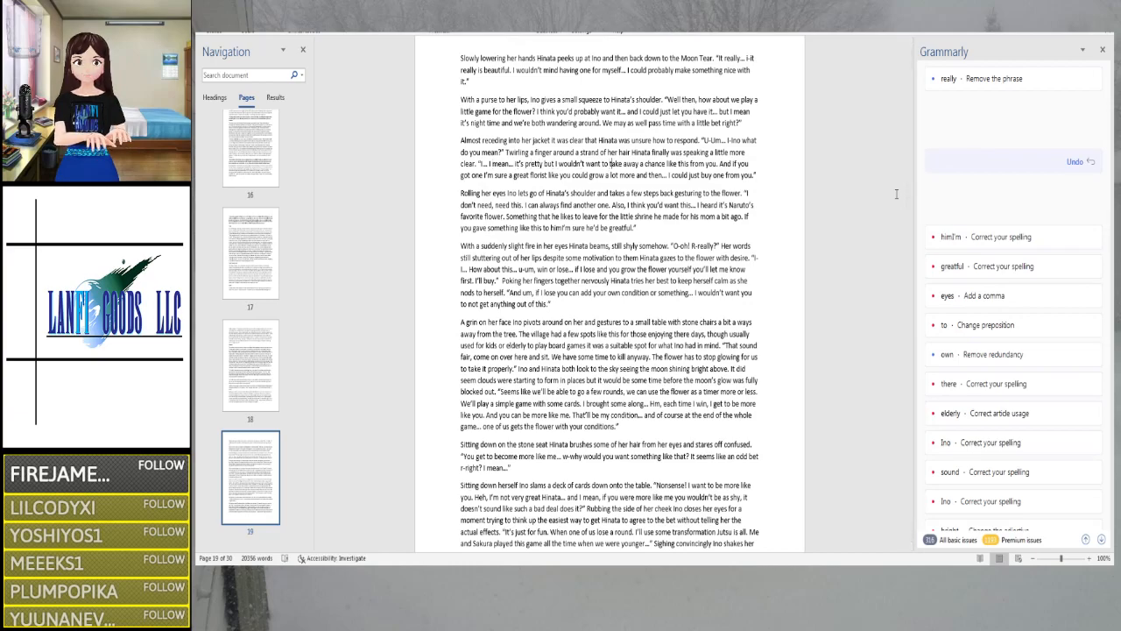
{"action": "key", "text": "Right"}
{"action": "key", "text": "Right"}
{"action": "key", "text": "Right"}
{"action": "key", "text": "Right"}
{"action": "key", "text": "Right"}
{"action": "key", "text": "Right"}
{"action": "key", "text": "Right"}
{"action": "key", "text": "Right"}
{"action": "key", "text": "Right"}
{"action": "key", "text": "Right"}
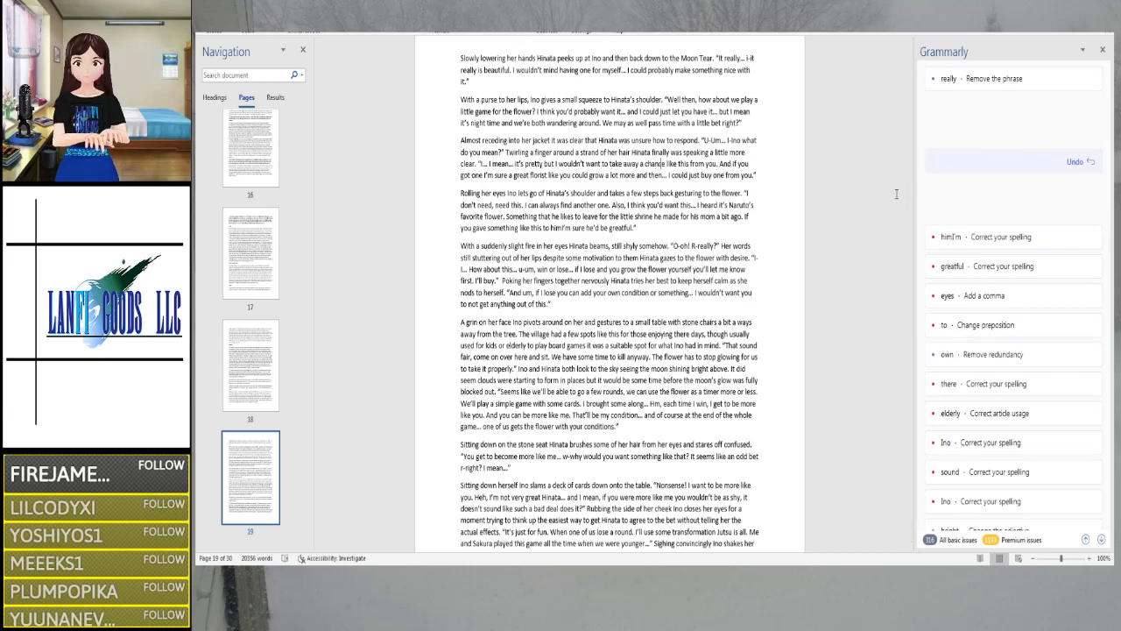
{"action": "key", "text": "Right"}
{"action": "key", "text": "Right"}
{"action": "key", "text": "Right"}
{"action": "key", "text": "Right"}
{"action": "key", "text": "Right"}
{"action": "key", "text": "Right"}
{"action": "key", "text": "Right"}
{"action": "key", "text": "Right"}
{"action": "key", "text": "Right"}
{"action": "key", "text": "Right"}
{"action": "key", "text": "Right"}
{"action": "key", "text": "Right"}
{"action": "key", "text": "Right"}
{"action": "key", "text": "Right"}
{"action": "key", "text": "Right"}
{"action": "key", "text": "Right"}
{"action": "key", "text": "Right"}
{"action": "key", "text": "Right"}
{"action": "key", "text": "Right"}
{"action": "key", "text": "Right"}
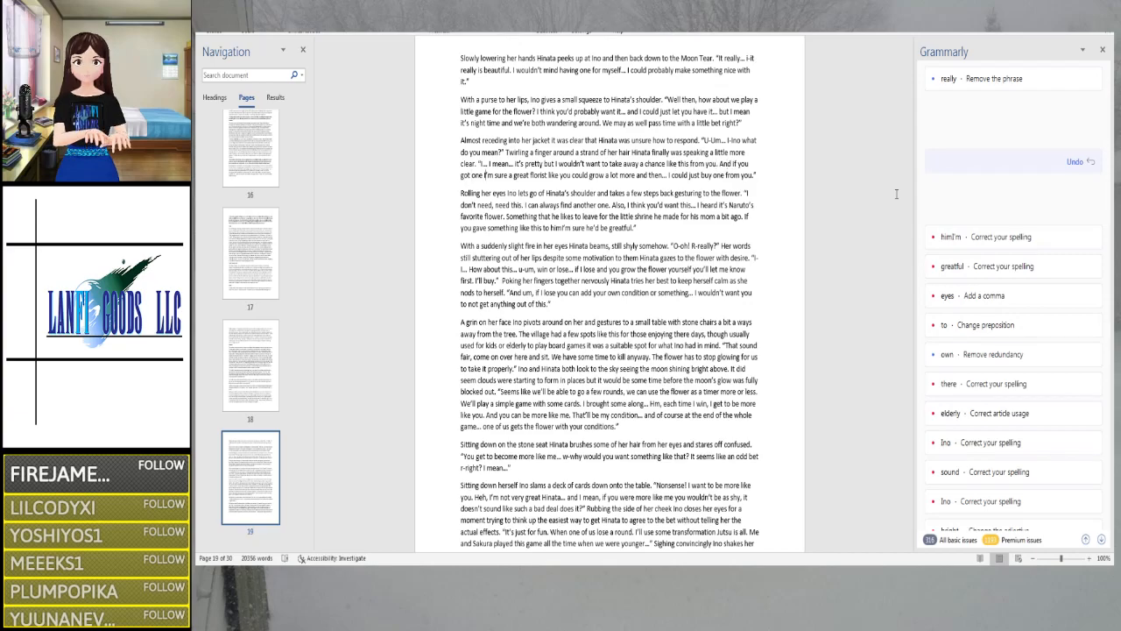
{"action": "key", "text": "Right"}
{"action": "key", "text": "Right"}
{"action": "key", "text": "Right"}
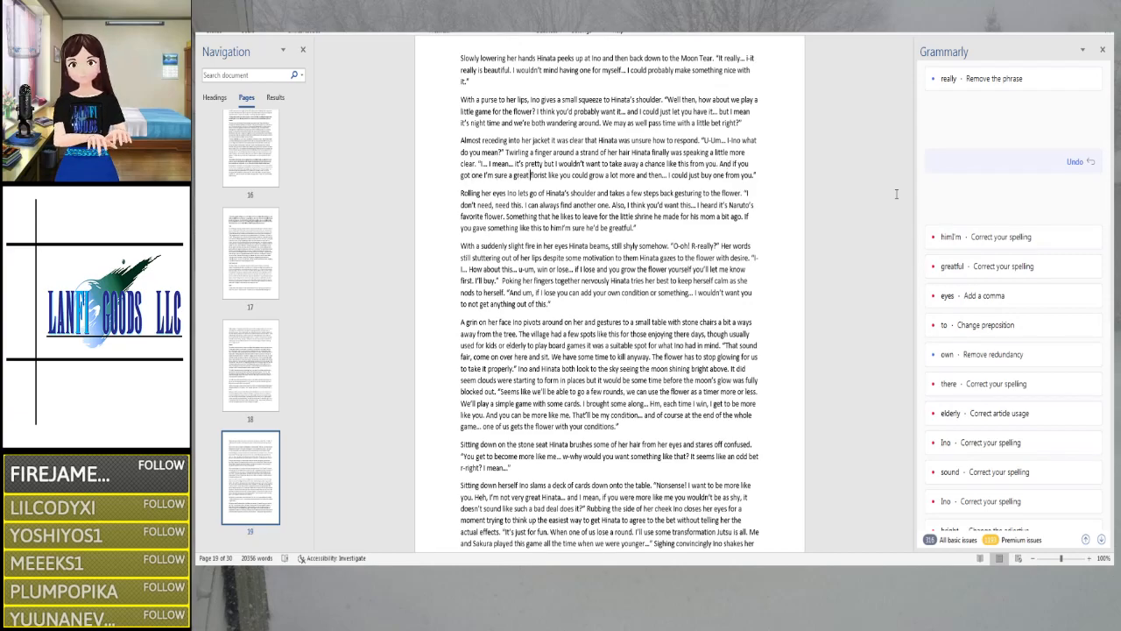
{"action": "key", "text": "Right"}
{"action": "key", "text": "Right"}
{"action": "key", "text": "Right"}
{"action": "key", "text": "Right"}
{"action": "key", "text": "Right"}
{"action": "key", "text": "Right"}
{"action": "key", "text": "Right"}
{"action": "key", "text": "Right"}
{"action": "key", "text": "Right"}
{"action": "key", "text": "Right"}
{"action": "key", "text": "Right"}
{"action": "key", "text": "Right"}
{"action": "key", "text": "Right"}
{"action": "key", "text": "Right"}
{"action": "key", "text": "Right"}
{"action": "key", "text": "Right"}
{"action": "key", "text": "Right"}
{"action": "key", "text": "Right"}
{"action": "key", "text": "Right"}
{"action": "key", "text": "Right"}
{"action": "key", "text": "Right"}
{"action": "key", "text": "Right"}
{"action": "key", "text": "Right"}
{"action": "key", "text": "Right"}
{"action": "key", "text": "Right"}
{"action": "key", "text": "Right"}
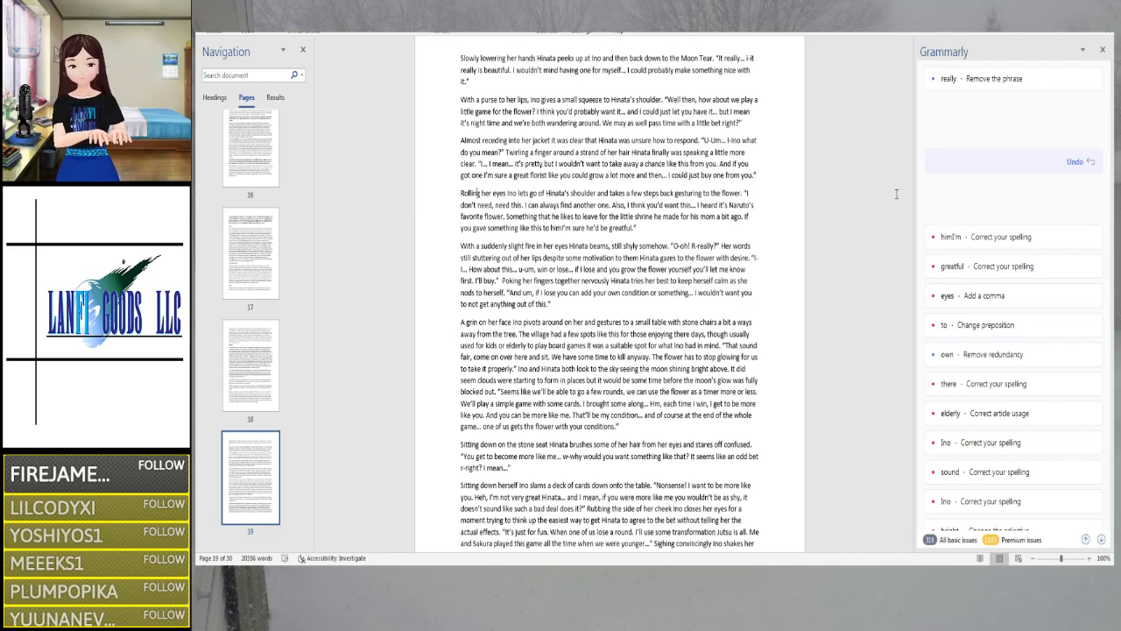
Proofread the sentence beginning "Rolling her eyes Ino lets go" through "gesturing to the flower."
{"action": "key", "text": "Right"}
{"action": "key", "text": "Right"}
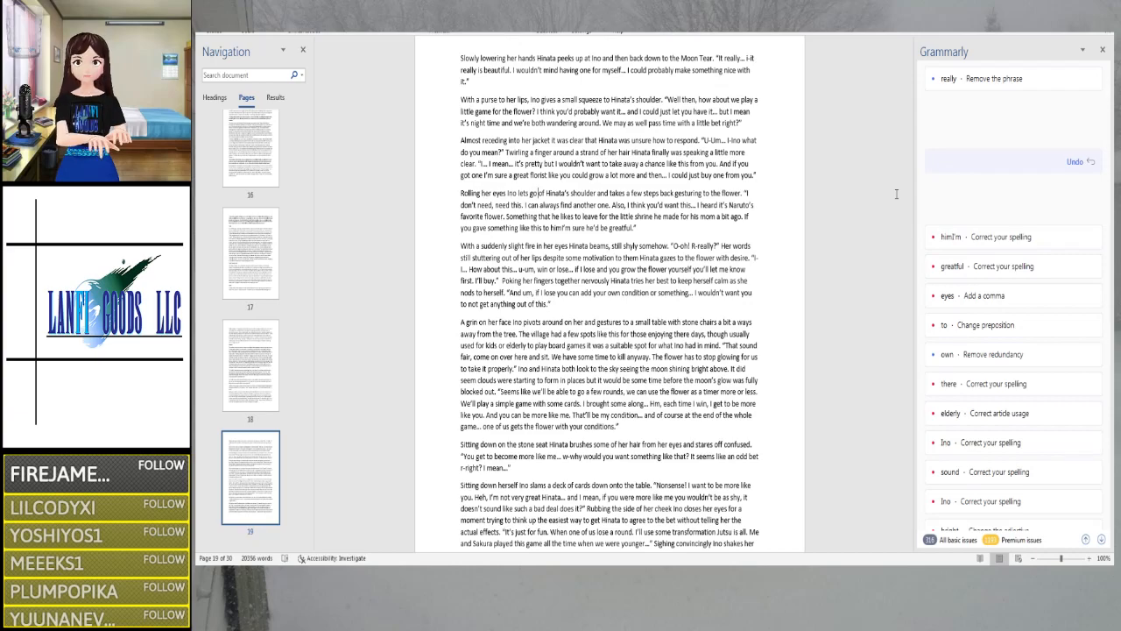
{"action": "key", "text": "Right"}
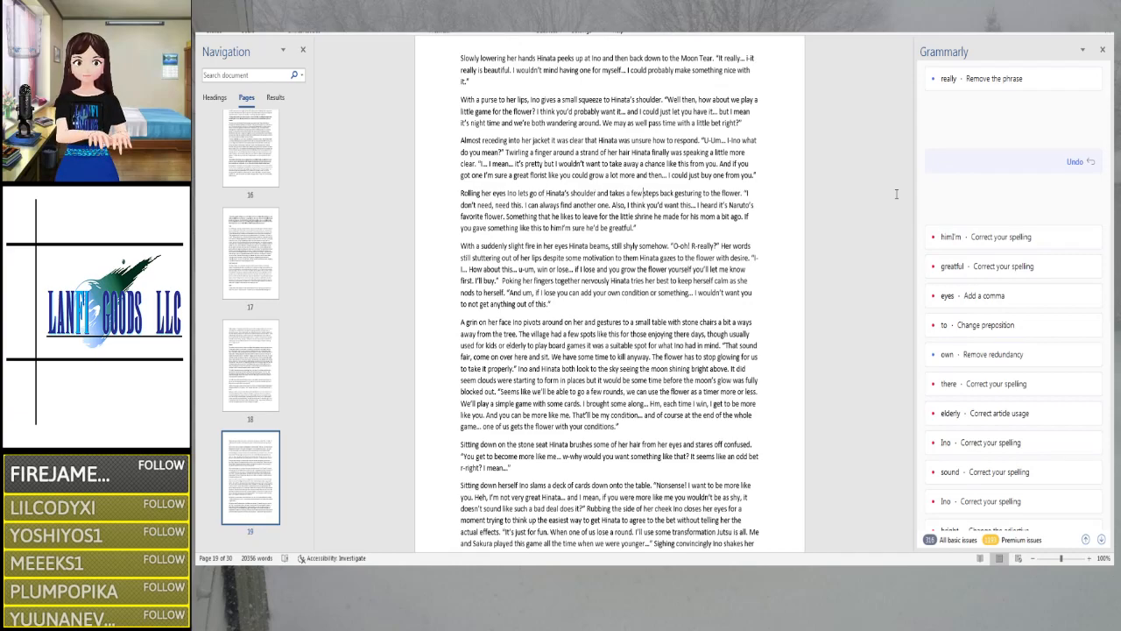
{"action": "key", "text": "Right"}
{"action": "key", "text": "Right"}
{"action": "key", "text": "Right"}
{"action": "key", "text": "Right"}
{"action": "key", "text": "Right"}
{"action": "key", "text": "Right"}
{"action": "key", "text": "Right"}
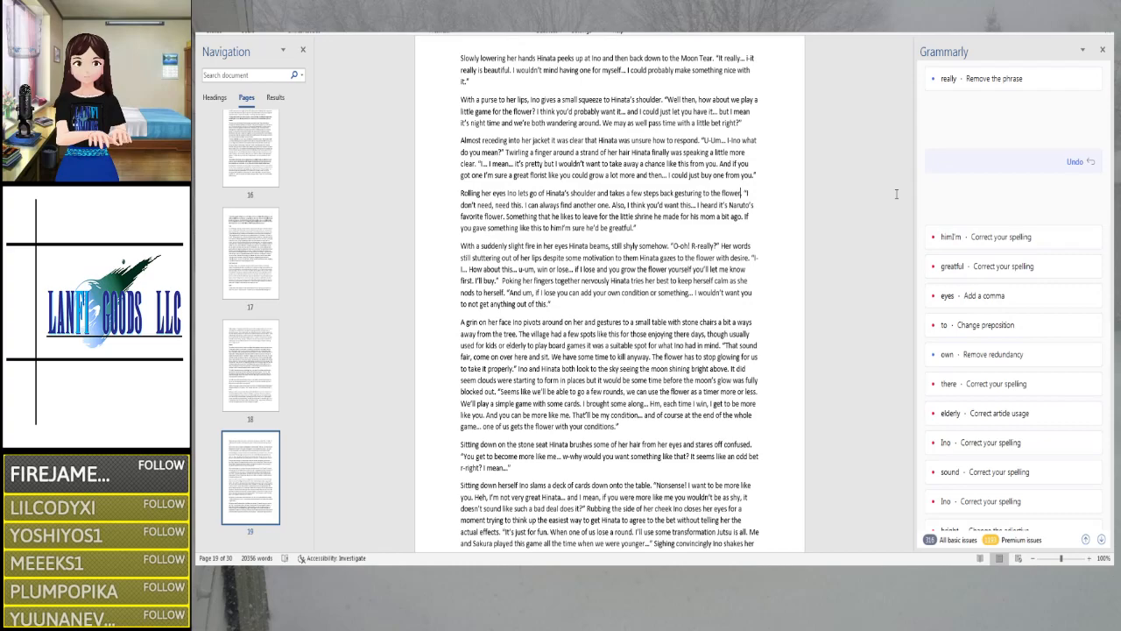
{"action": "key", "text": "Right"}
{"action": "key", "text": "Right"}
{"action": "key", "text": "Right"}
{"action": "key", "text": "Right"}
{"action": "key", "text": "Right"}
{"action": "key", "text": "Right"}
{"action": "key", "text": "Right"}
{"action": "key", "text": "Right"}
{"action": "key", "text": "Right"}
{"action": "key", "text": "Right"}
{"action": "key", "text": "Right"}
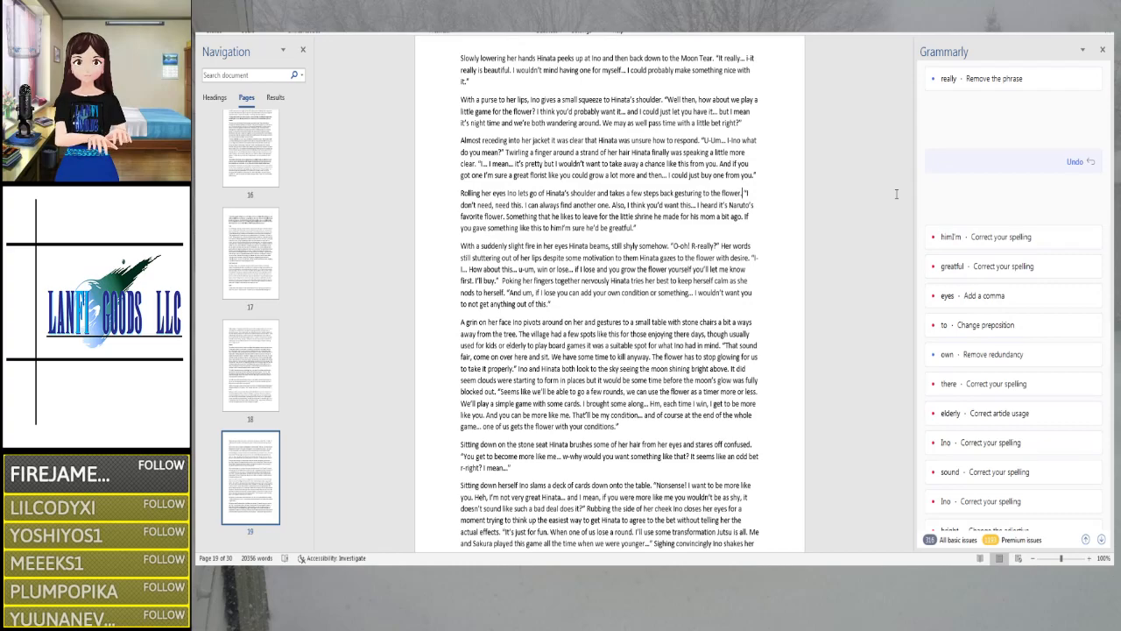
Proofread Ino's reply from "I don't need, need this" through "I heard it's Naruto's favorite flower."
{"action": "key", "text": "Right"}
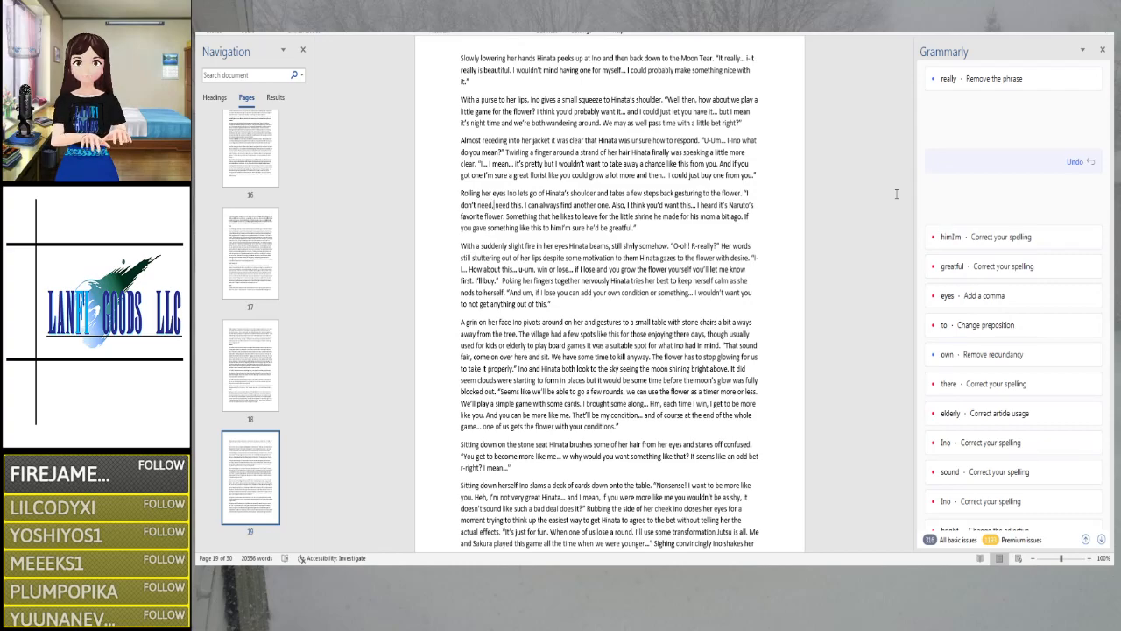
{"action": "key", "text": "Right"}
{"action": "key", "text": "Right"}
{"action": "key", "text": "Right"}
{"action": "key", "text": "Right"}
{"action": "key", "text": "Right"}
{"action": "key", "text": "Right"}
{"action": "key", "text": "Right"}
{"action": "key", "text": "Right"}
{"action": "key", "text": "Right"}
{"action": "key", "text": "Right"}
{"action": "key", "text": "Right"}
{"action": "key", "text": "Right"}
{"action": "key", "text": "Right"}
{"action": "key", "text": "Right"}
{"action": "key", "text": "Right"}
{"action": "key", "text": "Right"}
{"action": "key", "text": "Right"}
{"action": "key", "text": "Right"}
{"action": "key", "text": "Right"}
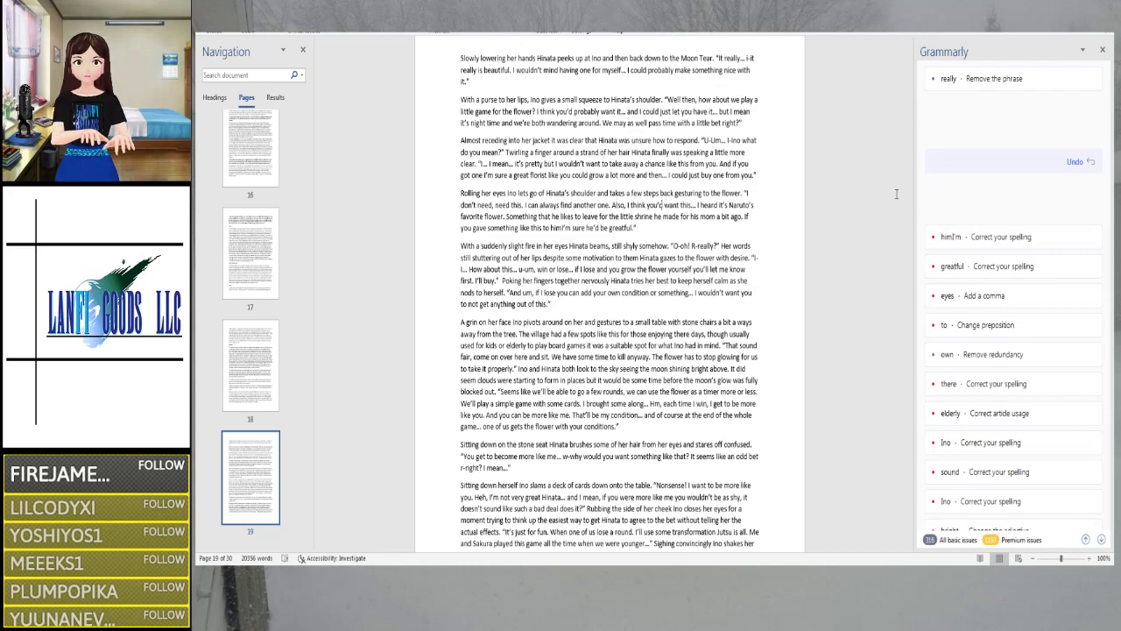
{"action": "key", "text": "Right"}
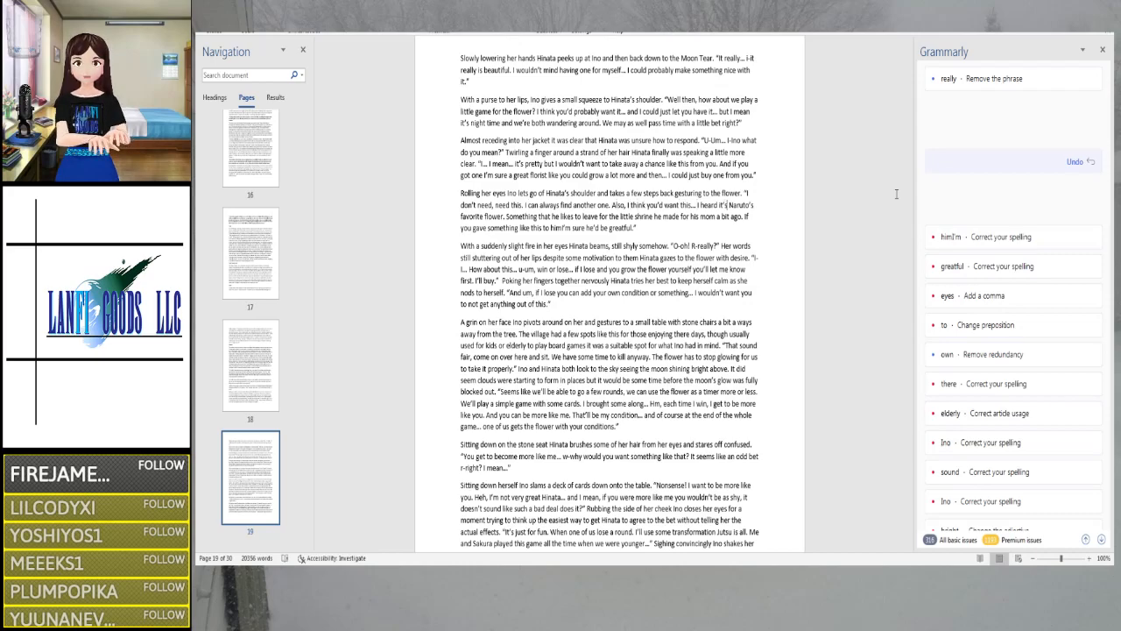
{"action": "key", "text": "Right"}
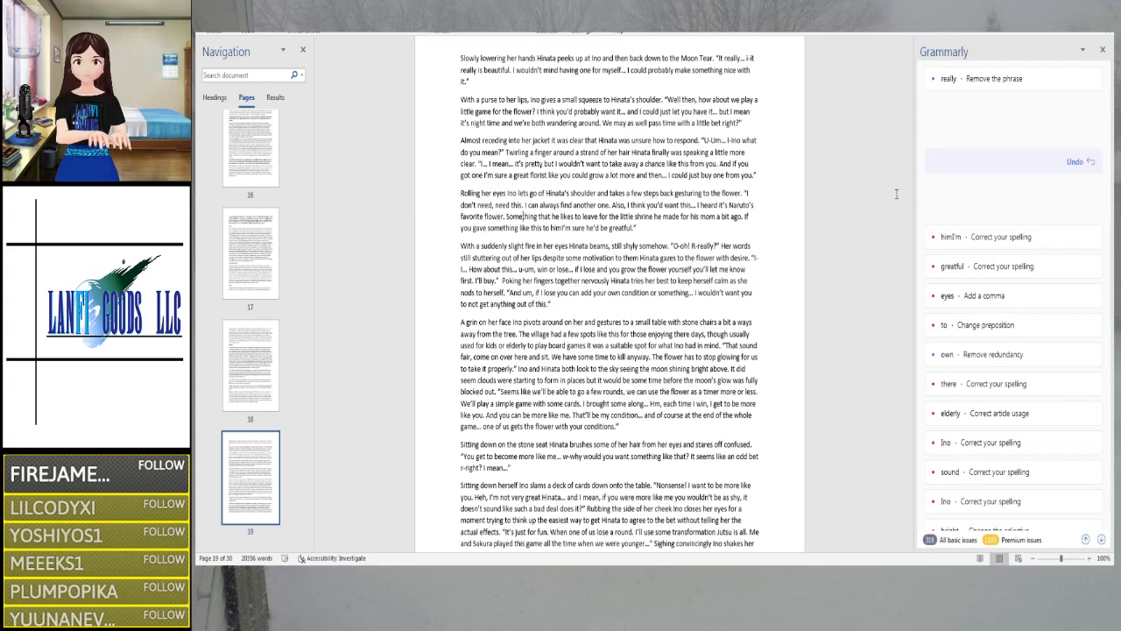
Proofread Ino's lines from "Something that he likes to leave for the little shrine" through "If you gave something like this"
{"action": "key", "text": "Right"}
{"action": "key", "text": "Right"}
{"action": "key", "text": "Right"}
{"action": "key", "text": "Right"}
{"action": "key", "text": "Right"}
{"action": "key", "text": "Right"}
{"action": "key", "text": "Right"}
{"action": "key", "text": "Right"}
{"action": "key", "text": "Right"}
{"action": "key", "text": "Right"}
{"action": "key", "text": "Right"}
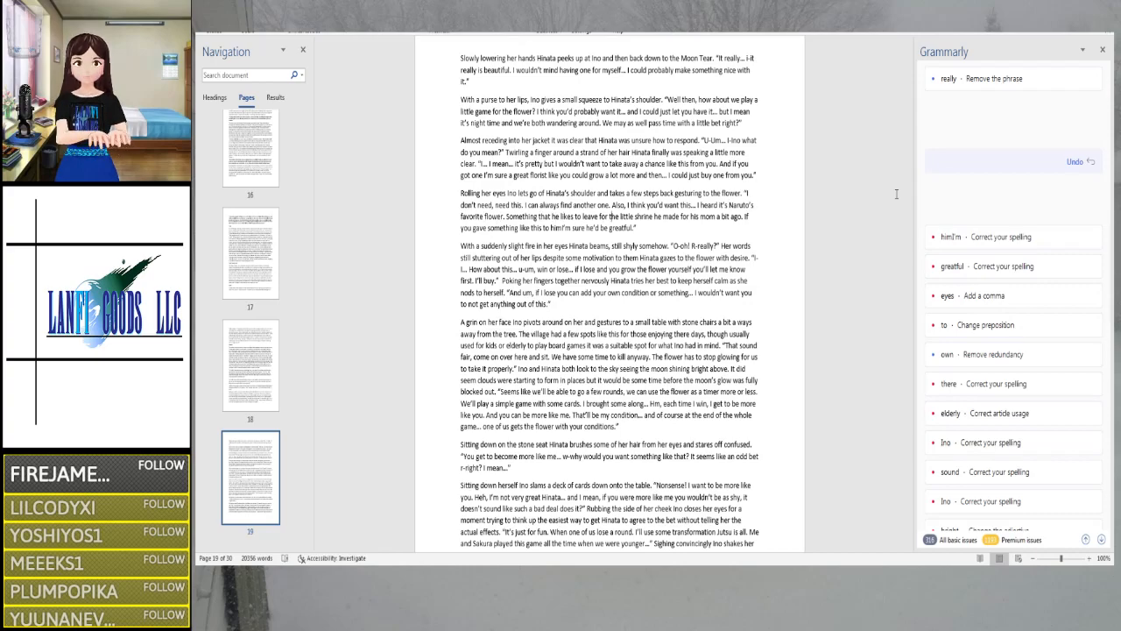
{"action": "key", "text": "Right"}
{"action": "key", "text": "Right"}
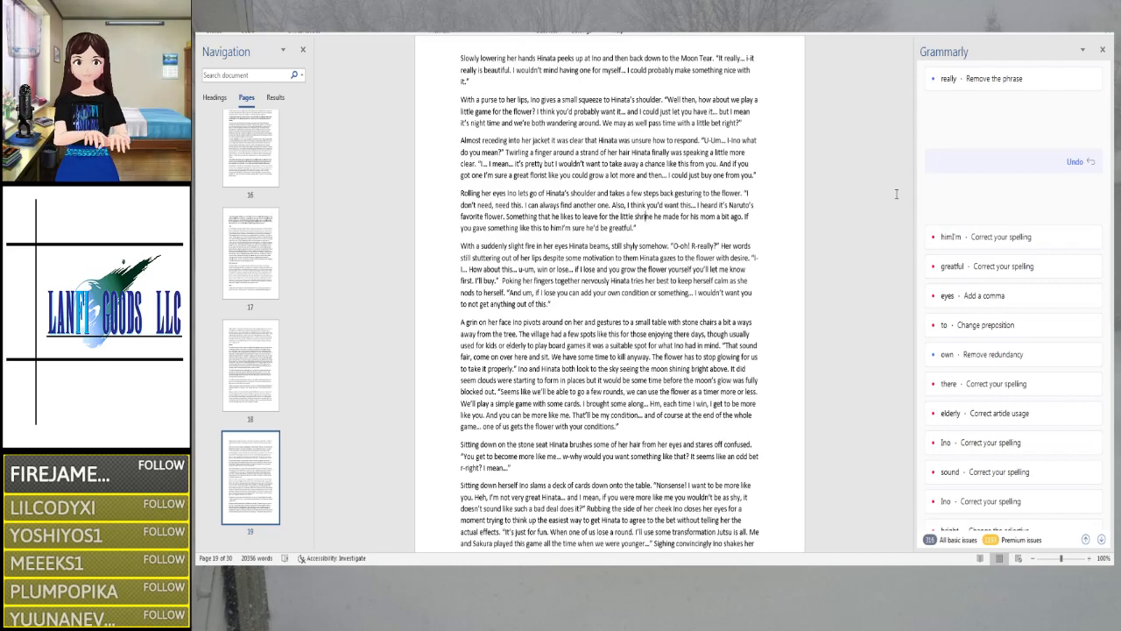
{"action": "key", "text": "Right"}
{"action": "key", "text": "Right"}
{"action": "key", "text": "Right"}
{"action": "key", "text": "Right"}
{"action": "key", "text": "Right"}
{"action": "key", "text": "Right"}
{"action": "key", "text": "Right"}
{"action": "key", "text": "Right"}
{"action": "key", "text": "Right"}
{"action": "key", "text": "Right"}
{"action": "key", "text": "Right"}
{"action": "key", "text": "Right"}
{"action": "key", "text": "Right"}
{"action": "key", "text": "Right"}
{"action": "key", "text": "Right"}
{"action": "key", "text": "Right"}
{"action": "key", "text": "Right"}
{"action": "key", "text": "Right"}
{"action": "key", "text": "Right"}
{"action": "key", "text": "Right"}
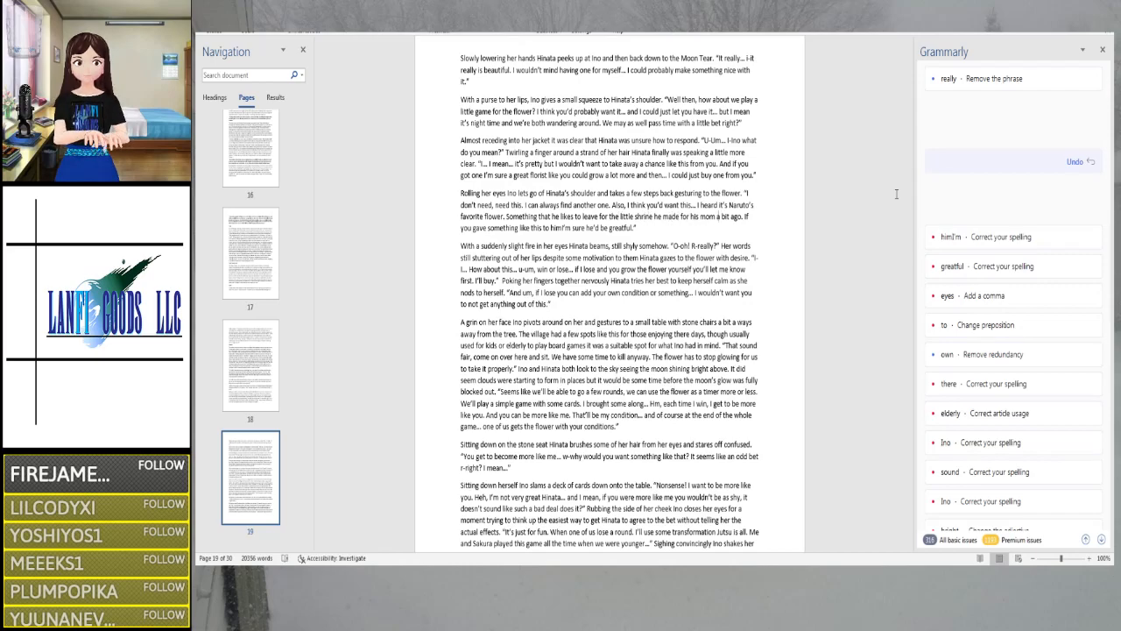
{"action": "key", "text": "Right"}
{"action": "key", "text": "Right"}
{"action": "key", "text": "Right"}
{"action": "key", "text": "Right"}
{"action": "key", "text": "Right"}
{"action": "key", "text": "Right"}
{"action": "key", "text": "Right"}
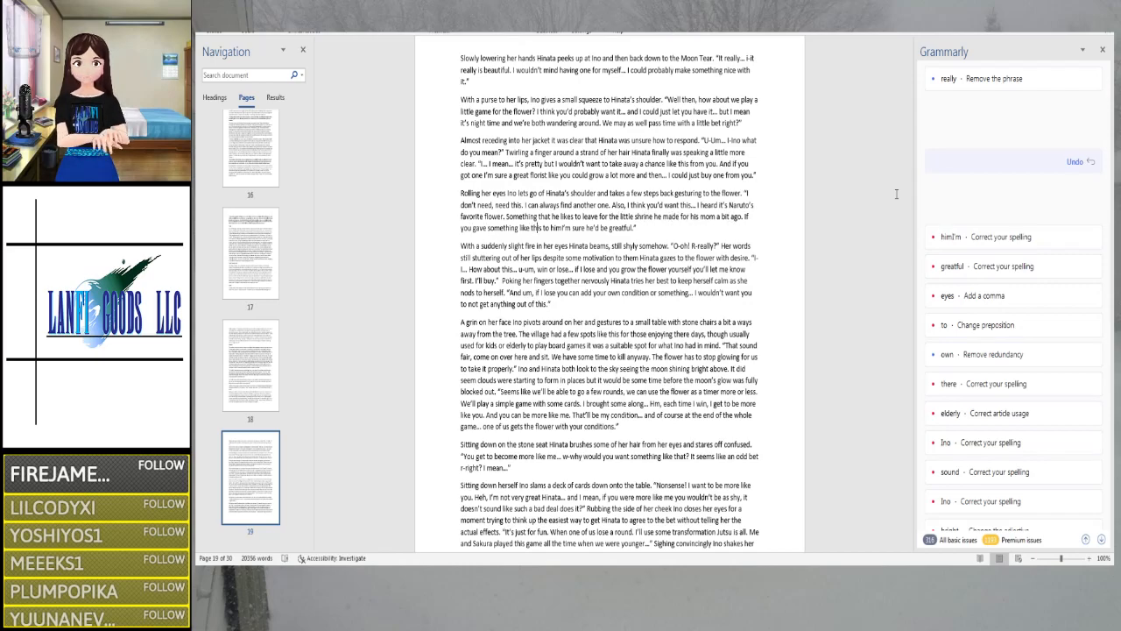
Separate "himI'm" into "him I'm" at the end of Ino's reply and accept Grammarly's correction of "greatful" to "grateful"
{"action": "key", "text": "Right"}
{"action": "key", "text": "Right"}
{"action": "key", "text": "Right"}
{"action": "key", "text": "Right"}
{"action": "key", "text": "Right"}
{"action": "key", "text": "Right"}
{"action": "key", "text": "Right"}
{"action": "key", "text": "Right"}
{"action": "key", "text": "Right"}
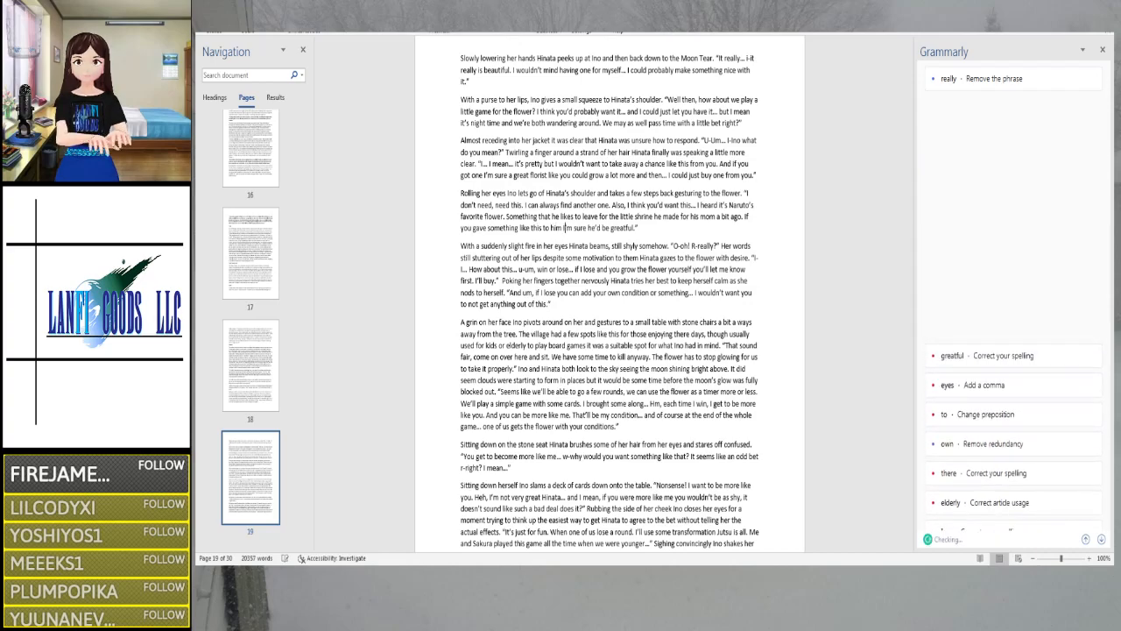
{"action": "left_click", "coordinate": [963, 236]}
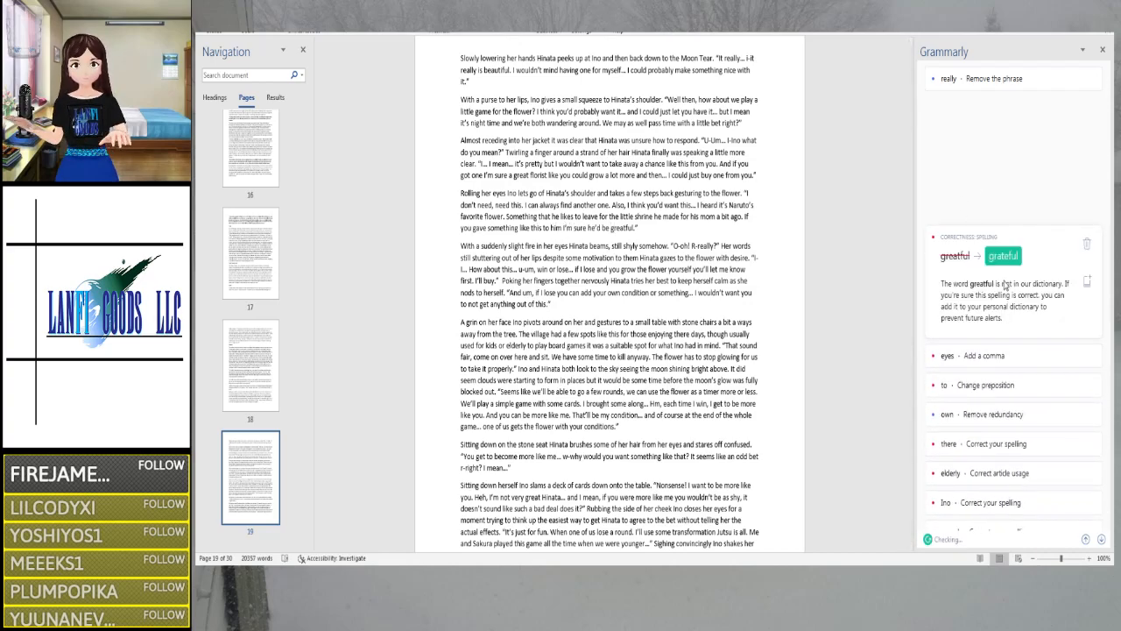
{"action": "left_click", "coordinate": [1002, 257]}
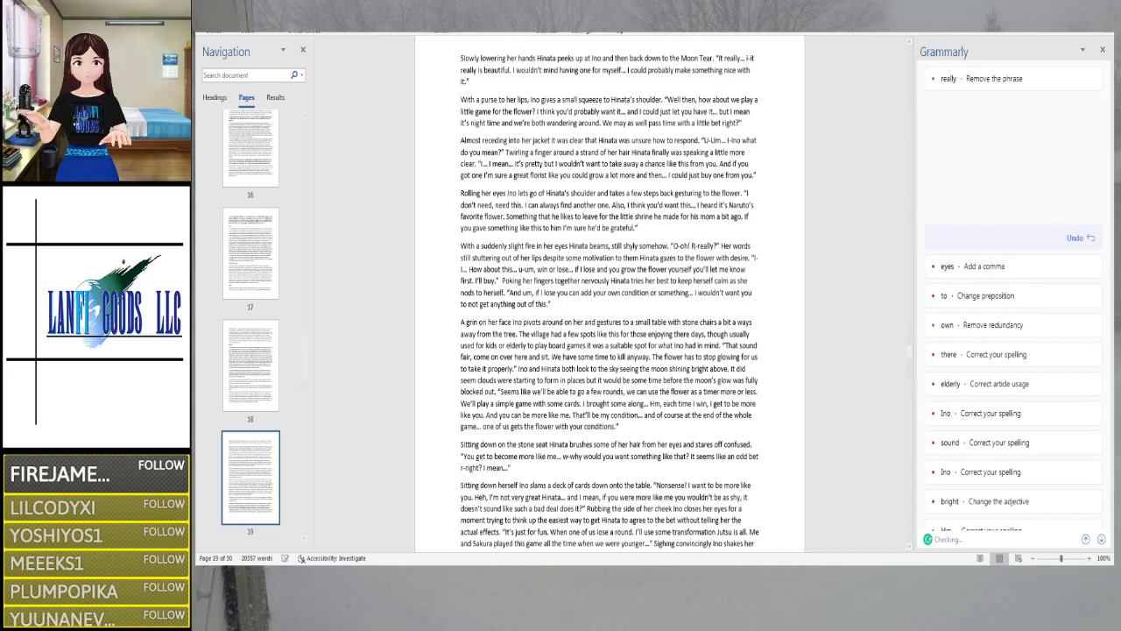
Accept the Grammarly comma after "eyes" in the sentence beginning "With a suddenly slight fire in her eyes"
{"action": "scroll", "coordinate": [612, 350], "scroll_direction": "down", "scroll_amount": 5}
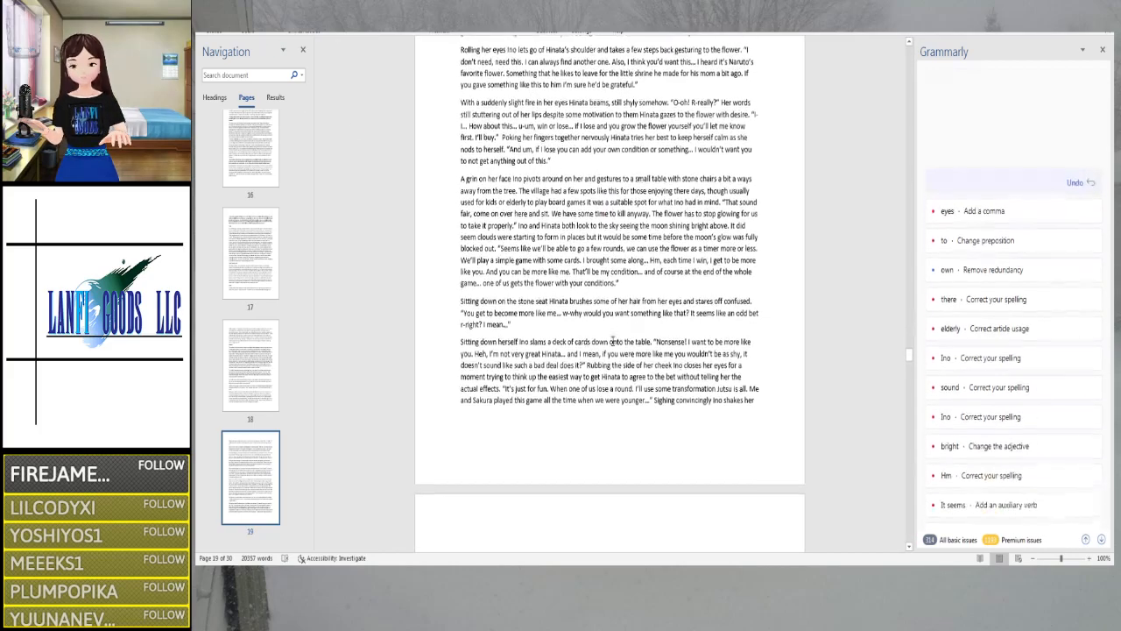
{"action": "scroll", "coordinate": [612, 337], "scroll_direction": "down", "scroll_amount": 1}
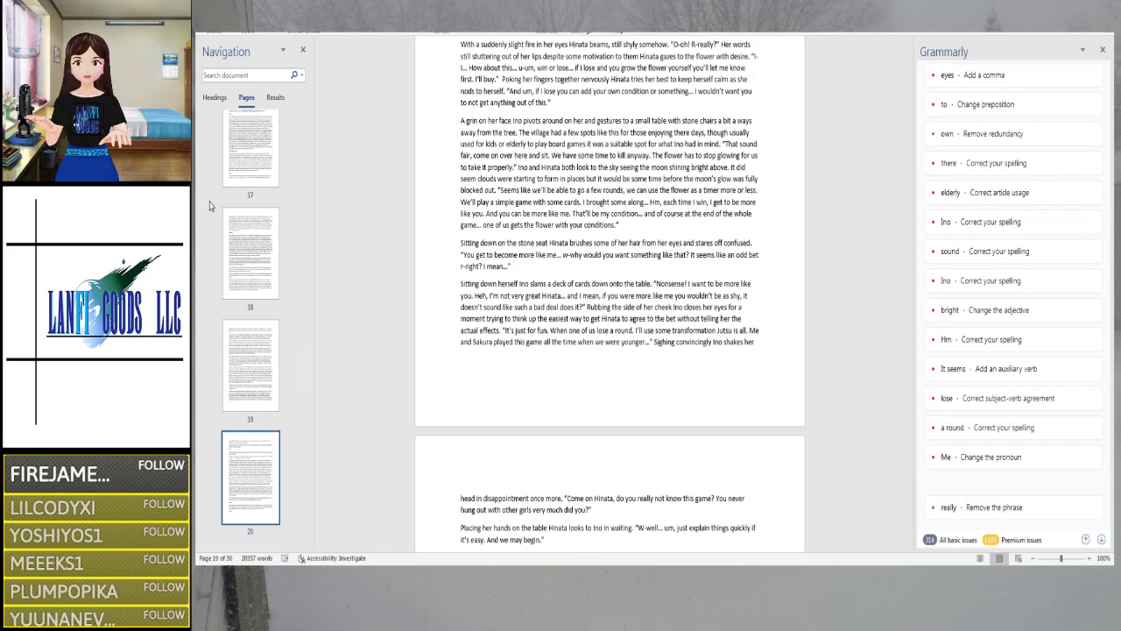
{"action": "left_click", "coordinate": [555, 49]}
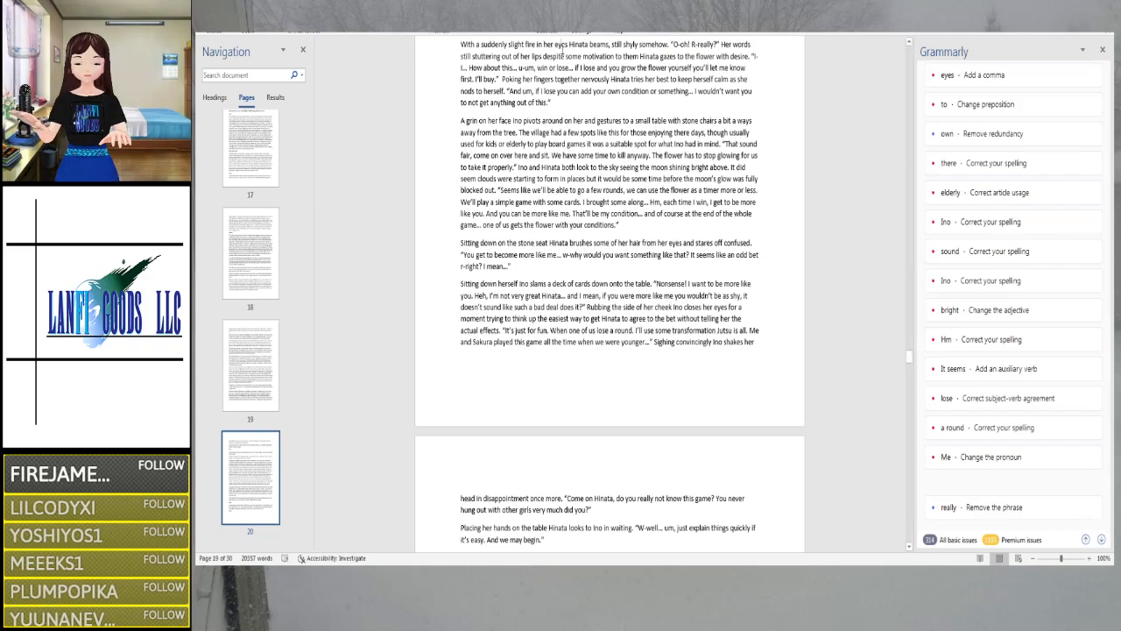
{"action": "left_click", "coordinate": [957, 94]}
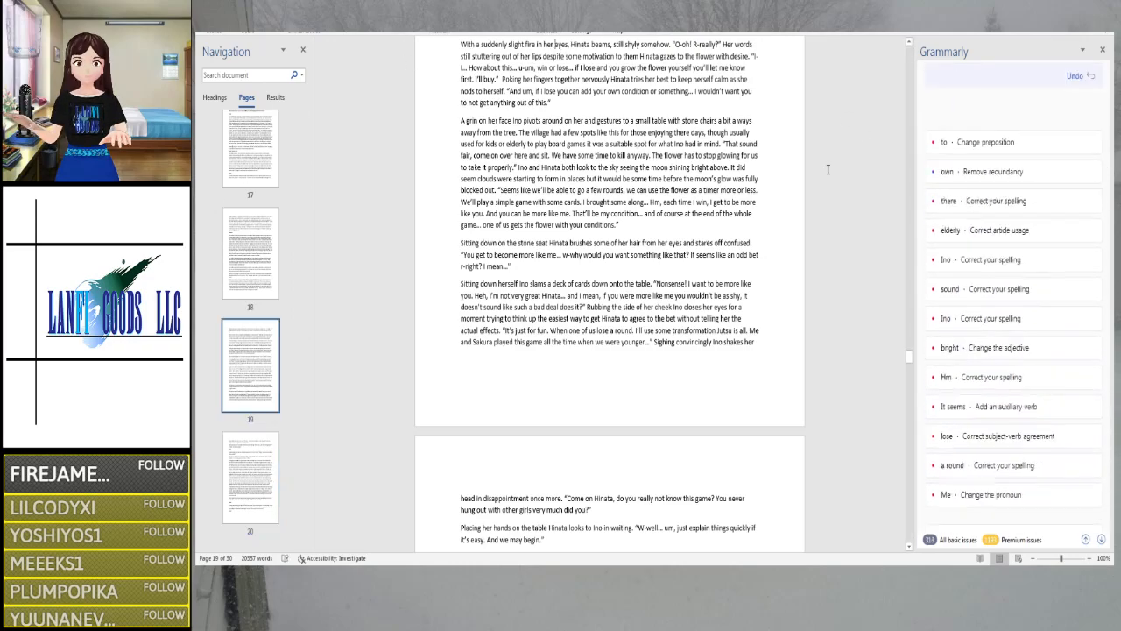
Proofread the opening dialogue paragraph and accept the preposition correction changing "gazes to the flower" to "gazes at the flower"
{"action": "key", "text": "Right"}
{"action": "key", "text": "Right"}
{"action": "key", "text": "Right"}
{"action": "key", "text": "Right"}
{"action": "key", "text": "Right"}
{"action": "key", "text": "Right"}
{"action": "key", "text": "Right"}
{"action": "key", "text": "Right"}
{"action": "key", "text": "Right"}
{"action": "key", "text": "Right"}
{"action": "key", "text": "Right"}
{"action": "key", "text": "Right"}
{"action": "key", "text": "Right"}
{"action": "key", "text": "Right"}
{"action": "key", "text": "Right"}
{"action": "key", "text": "Right"}
{"action": "key", "text": "Right"}
{"action": "key", "text": "Right"}
{"action": "key", "text": "Right"}
{"action": "key", "text": "Right"}
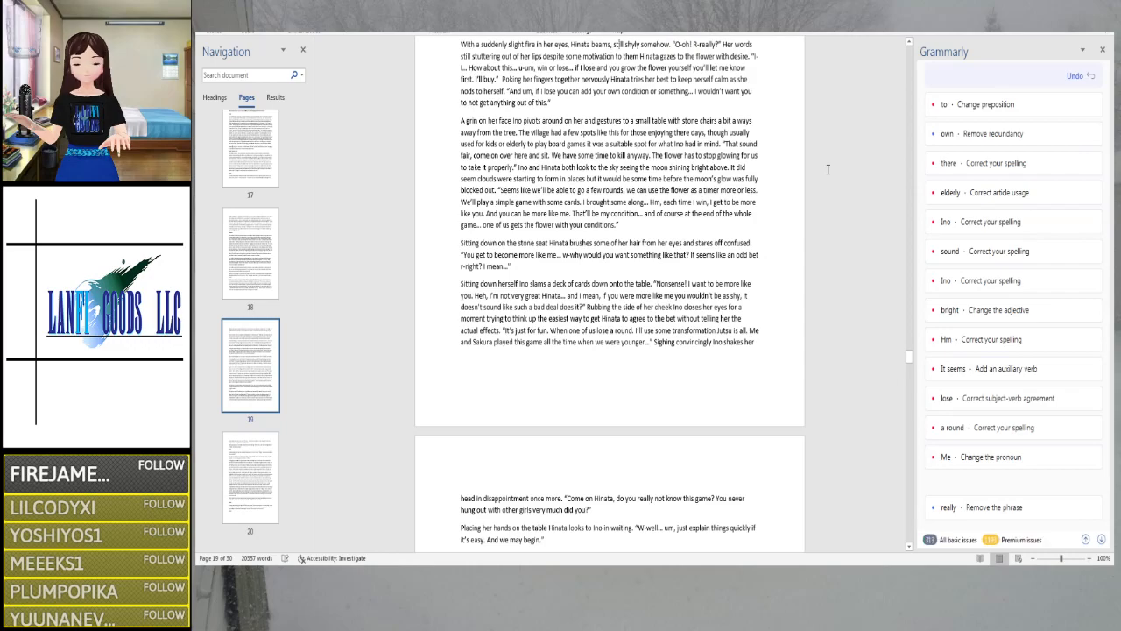
{"action": "key", "text": "Right"}
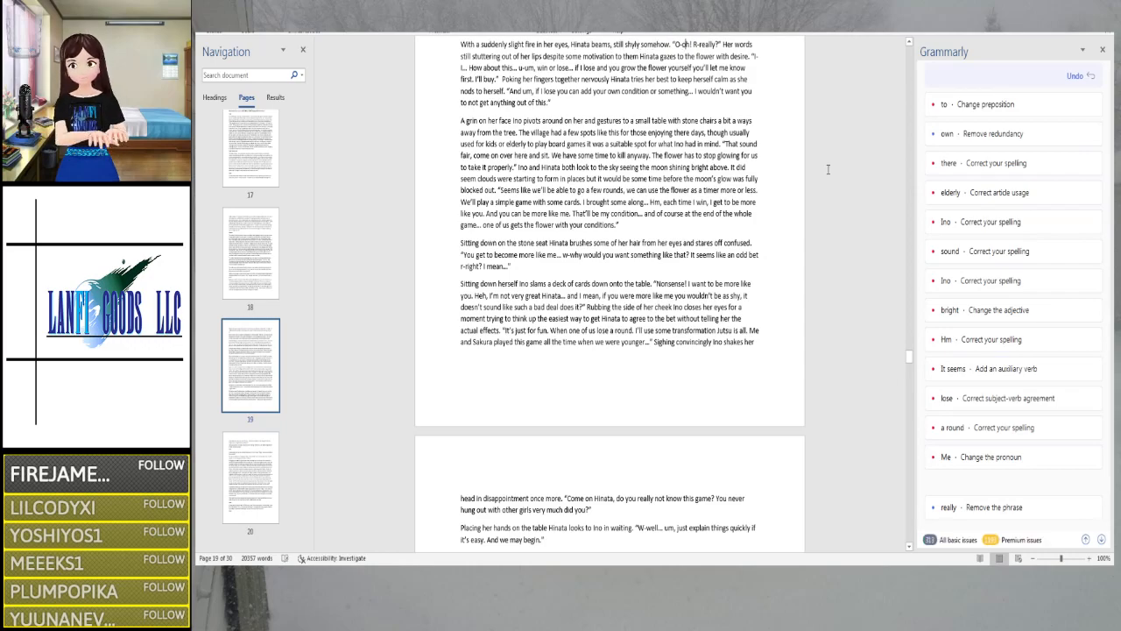
{"action": "type", "text": "!"}
{"action": "key", "text": "Right"}
{"action": "key", "text": "Right"}
{"action": "key", "text": "Right"}
{"action": "key", "text": "Right"}
{"action": "key", "text": "Right"}
{"action": "key", "text": "Right"}
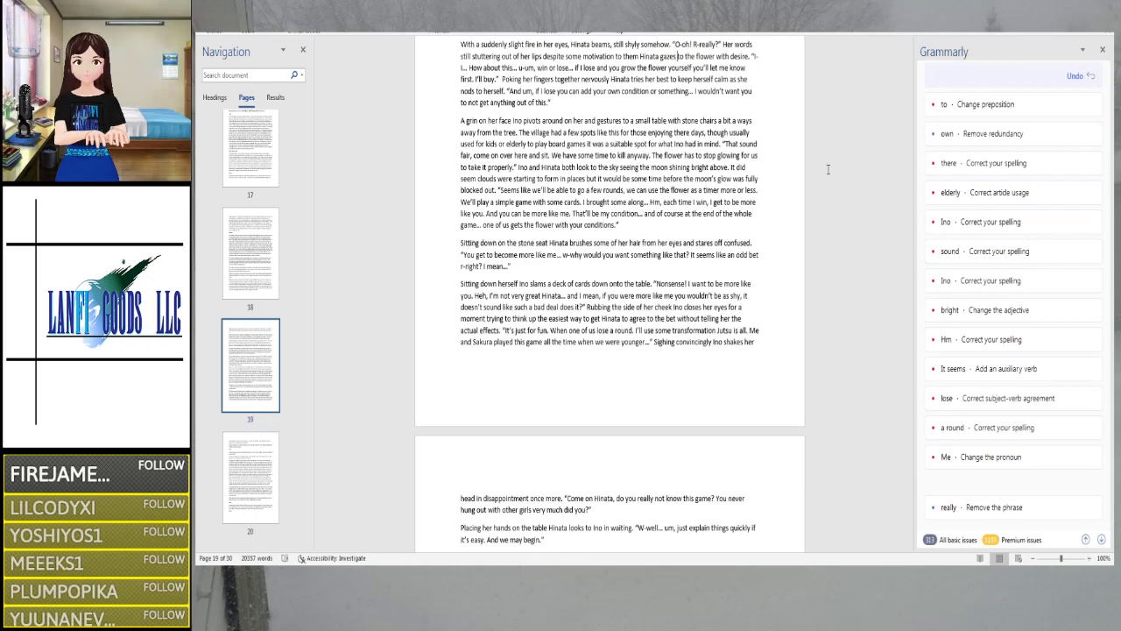
{"action": "left_click", "coordinate": [971, 105]}
{"action": "left_click", "coordinate": [972, 105]}
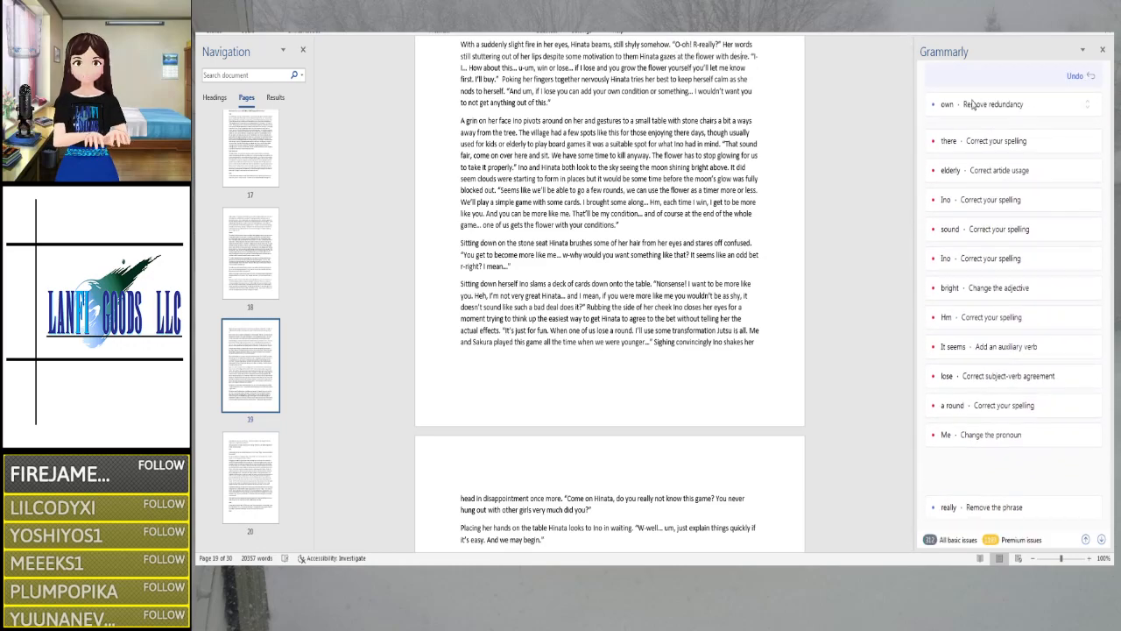
Proofread on through the same paragraph to "your own condition" and review the redundancy suggestion for "own"
{"action": "key", "text": "Right"}
{"action": "key", "text": "Right"}
{"action": "key", "text": "Right"}
{"action": "key", "text": "Right"}
{"action": "key", "text": "Right"}
{"action": "key", "text": "Right"}
{"action": "key", "text": "Right"}
{"action": "key", "text": "Right"}
{"action": "key", "text": "Right"}
{"action": "key", "text": "Right"}
{"action": "key", "text": "Right"}
{"action": "key", "text": "Right"}
{"action": "key", "text": "Right"}
{"action": "key", "text": "Right"}
{"action": "key", "text": "Right"}
{"action": "key", "text": "Right"}
{"action": "key", "text": "Right"}
{"action": "key", "text": "Right"}
{"action": "key", "text": "Right"}
{"action": "key", "text": "Right"}
{"action": "key", "text": "Right"}
{"action": "key", "text": "Right"}
{"action": "key", "text": "ctrl+Right"}
{"action": "key", "text": "ctrl+Right"}
{"action": "key", "text": "ctrl+Right"}
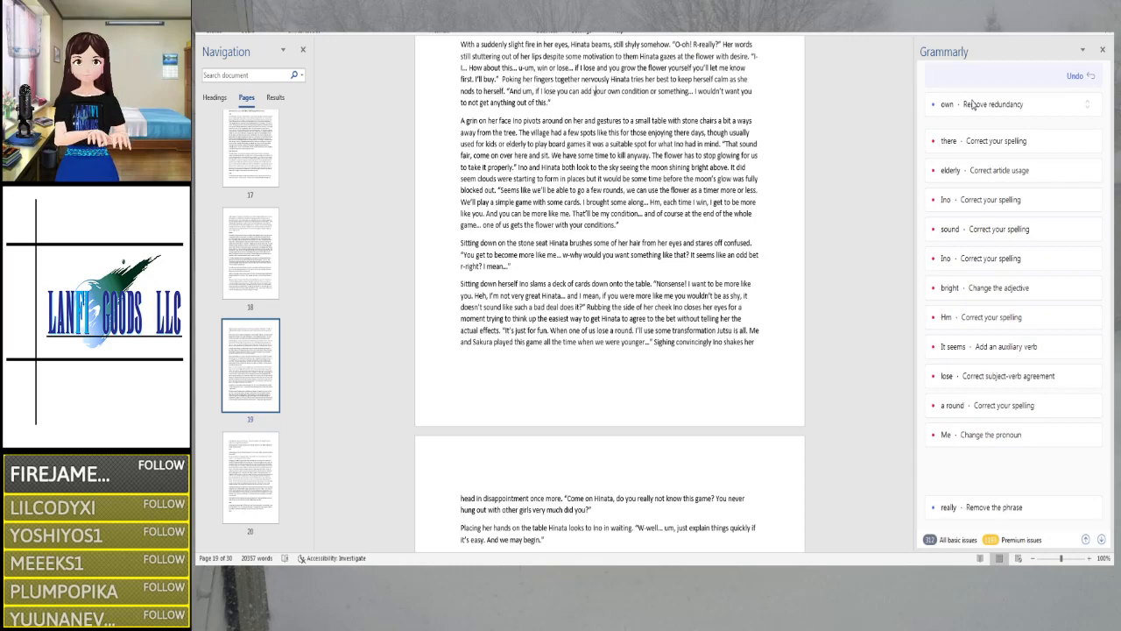
{"action": "left_click", "coordinate": [972, 105]}
{"action": "left_click", "coordinate": [972, 105]}
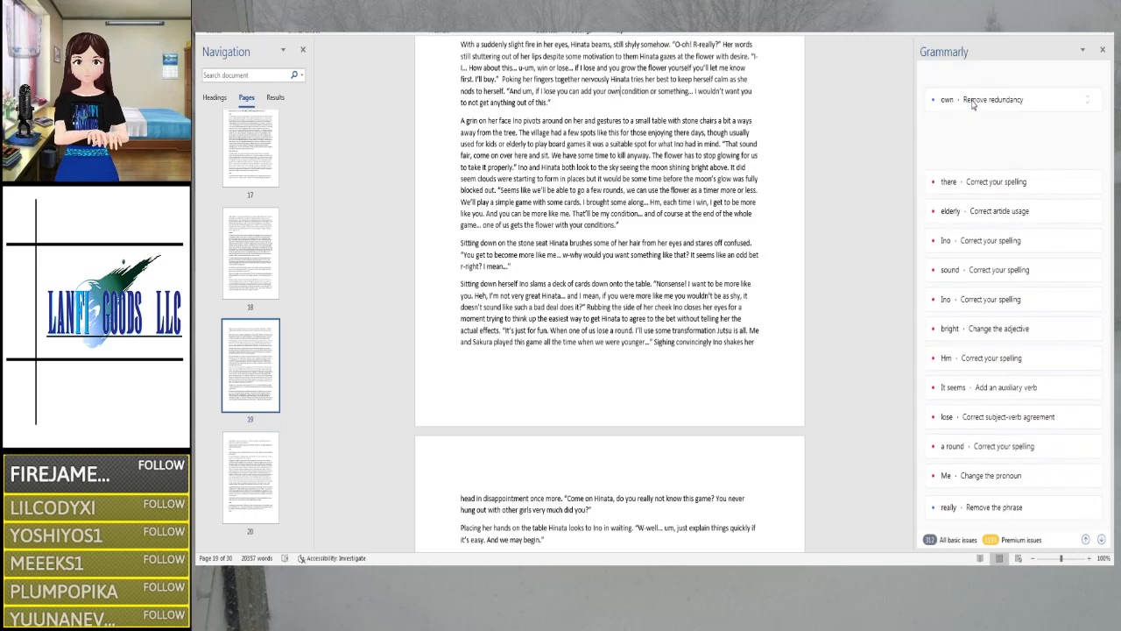
Insert the missing word "heel" after "pivots around on her" in the paragraph beginning "A grin on her face"
{"action": "key", "text": "ctrl+Right"}
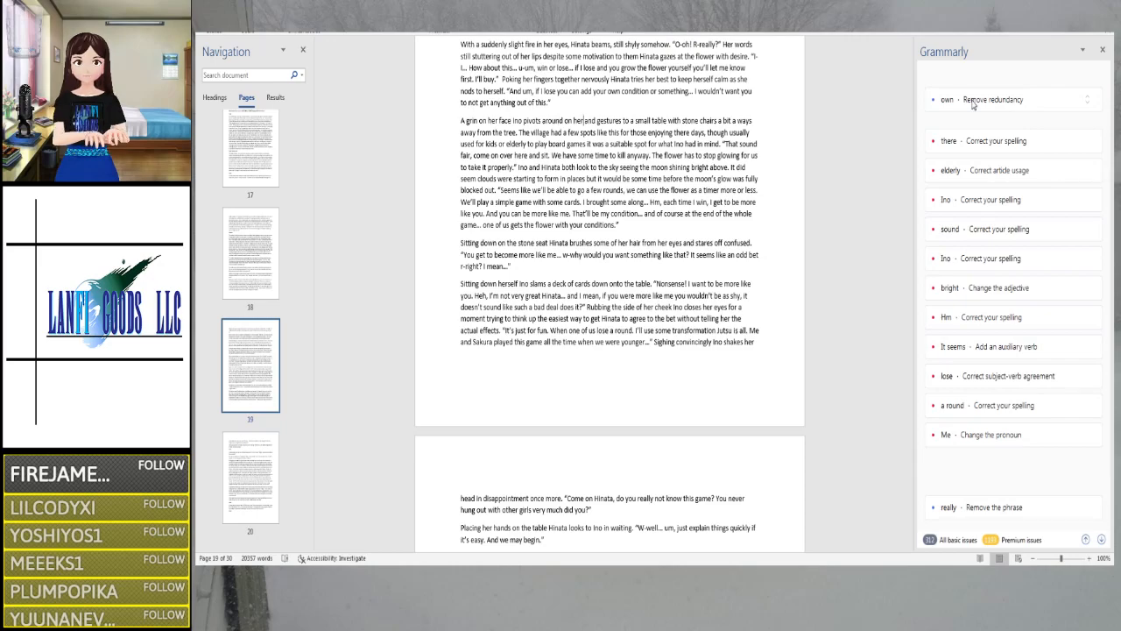
{"action": "type", "text": "heel"}
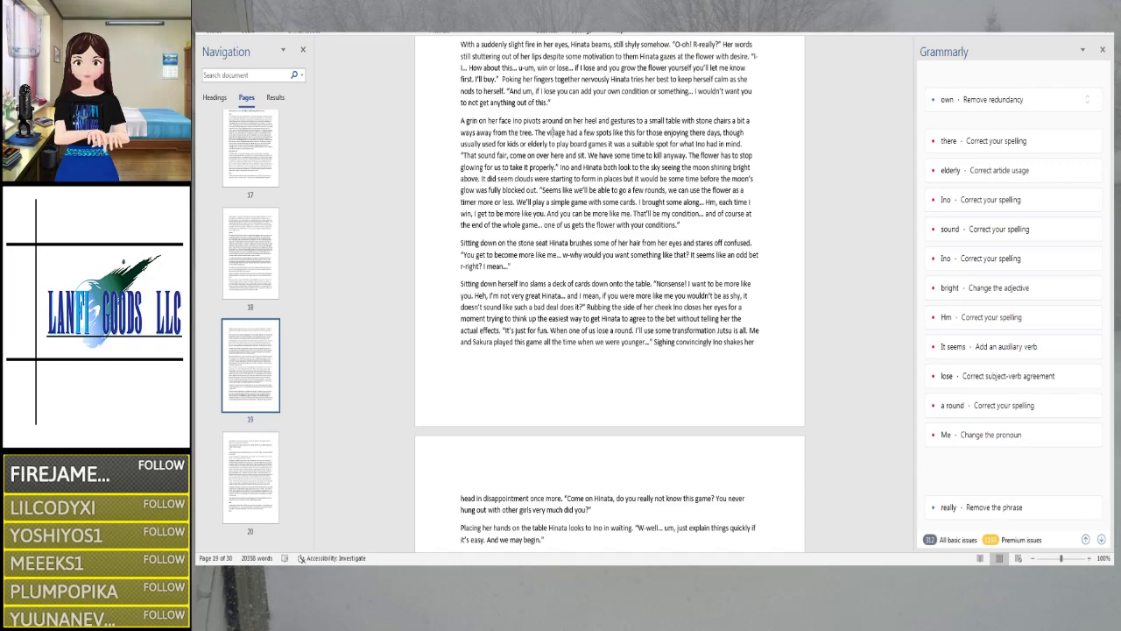
Accept the suggested corrections changing "there days" to "their days" and "elderly" to "the elderly"
{"action": "left_click", "coordinate": [692, 132]}
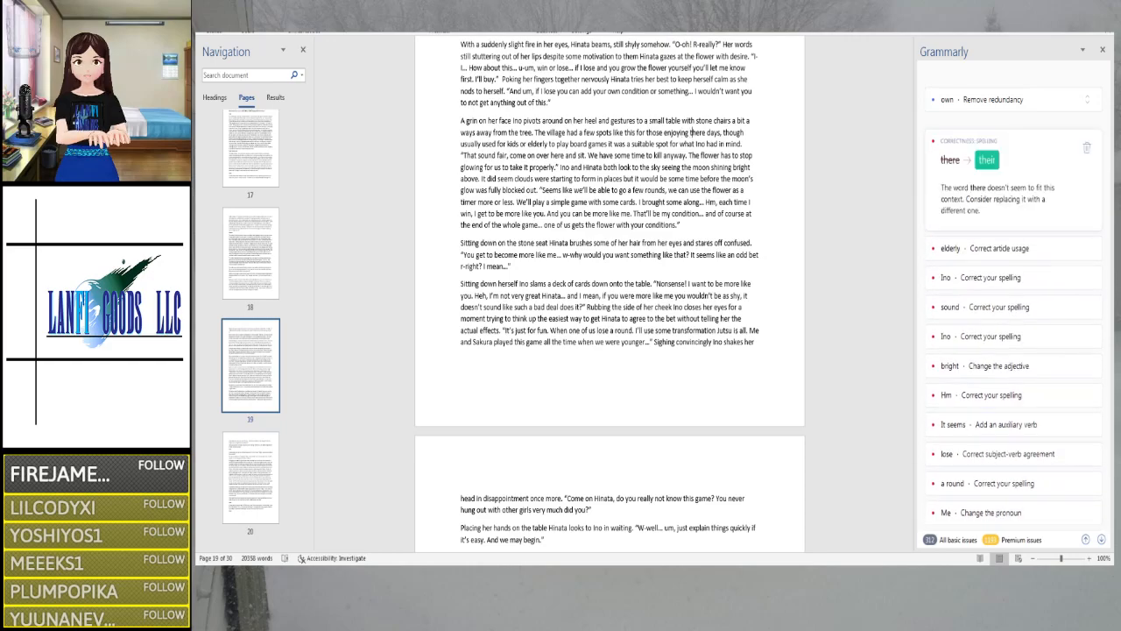
{"action": "left_click", "coordinate": [986, 160]}
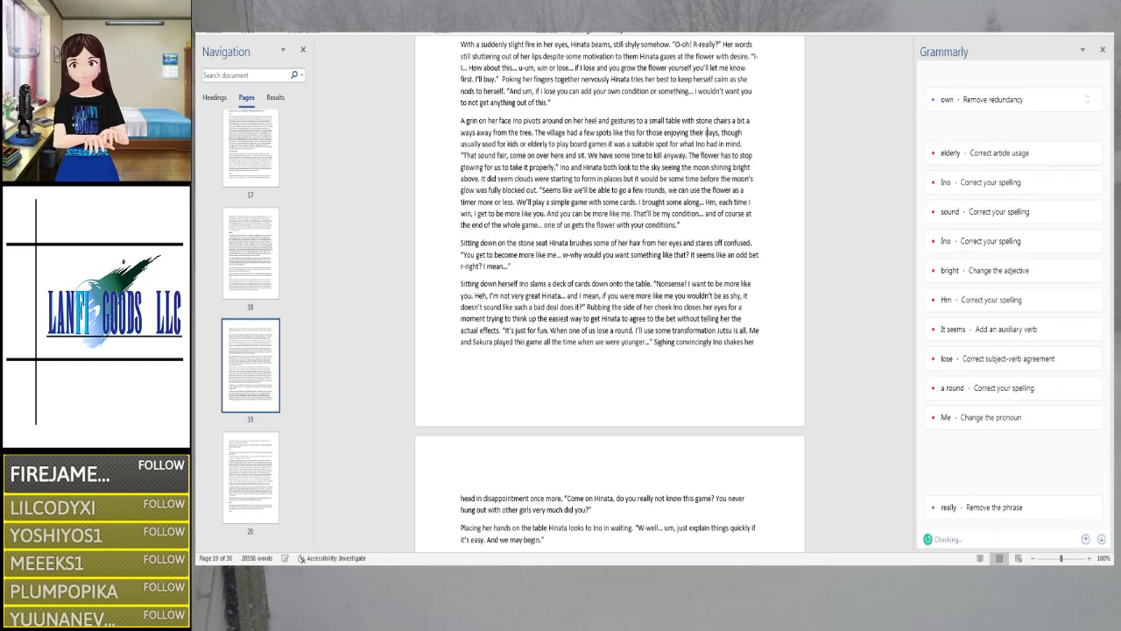
{"action": "left_click", "coordinate": [532, 144]}
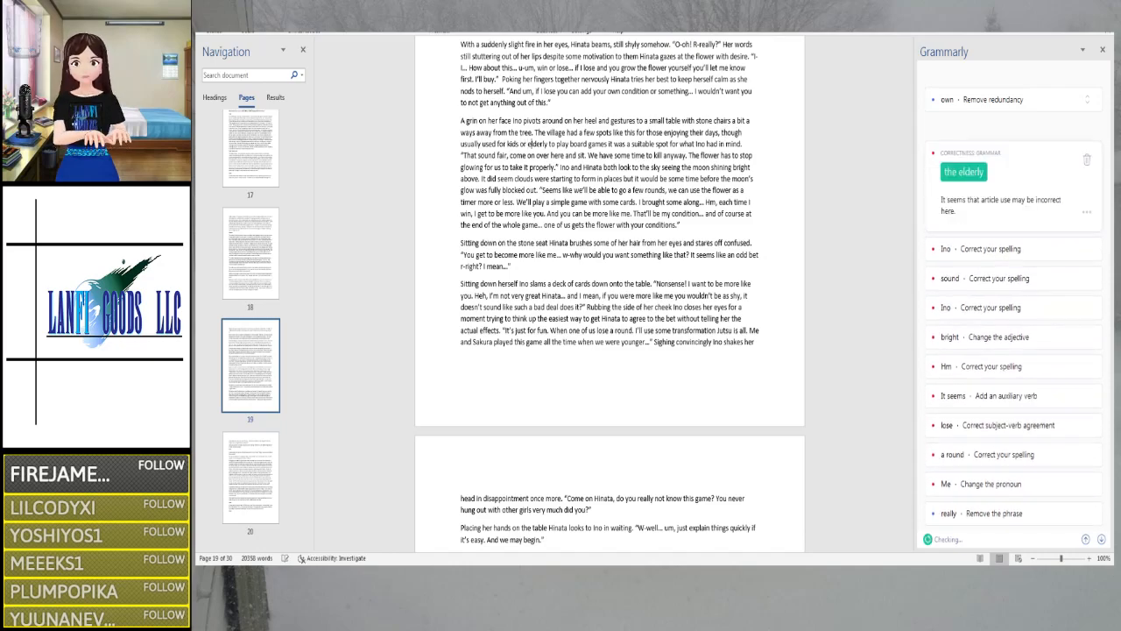
{"action": "left_click", "coordinate": [963, 173]}
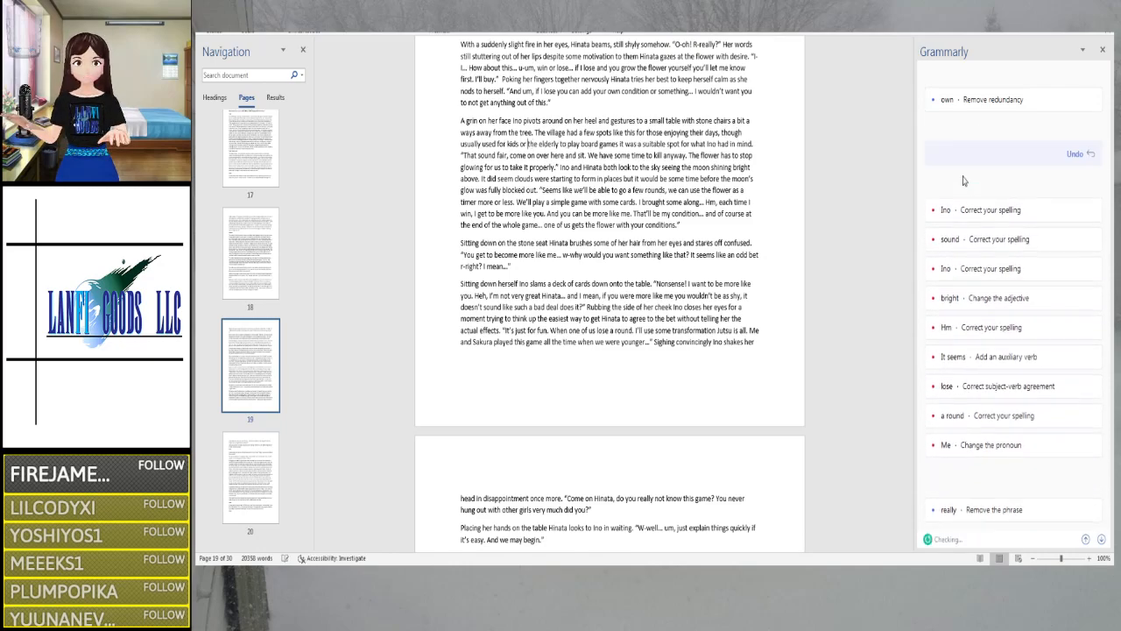
Proofread on to the quote and accept the correction changing "That sound fair" to "That sounds fair"
{"action": "key", "text": "Right"}
{"action": "key", "text": "Right"}
{"action": "key", "text": "Right"}
{"action": "key", "text": "Right"}
{"action": "key", "text": "Right"}
{"action": "key", "text": "Right"}
{"action": "key", "text": "Right"}
{"action": "key", "text": "Right"}
{"action": "key", "text": "Right"}
{"action": "key", "text": "Right"}
{"action": "key", "text": "Right"}
{"action": "key", "text": "Right"}
{"action": "key", "text": "Right"}
{"action": "key", "text": "Right"}
{"action": "key", "text": "Right"}
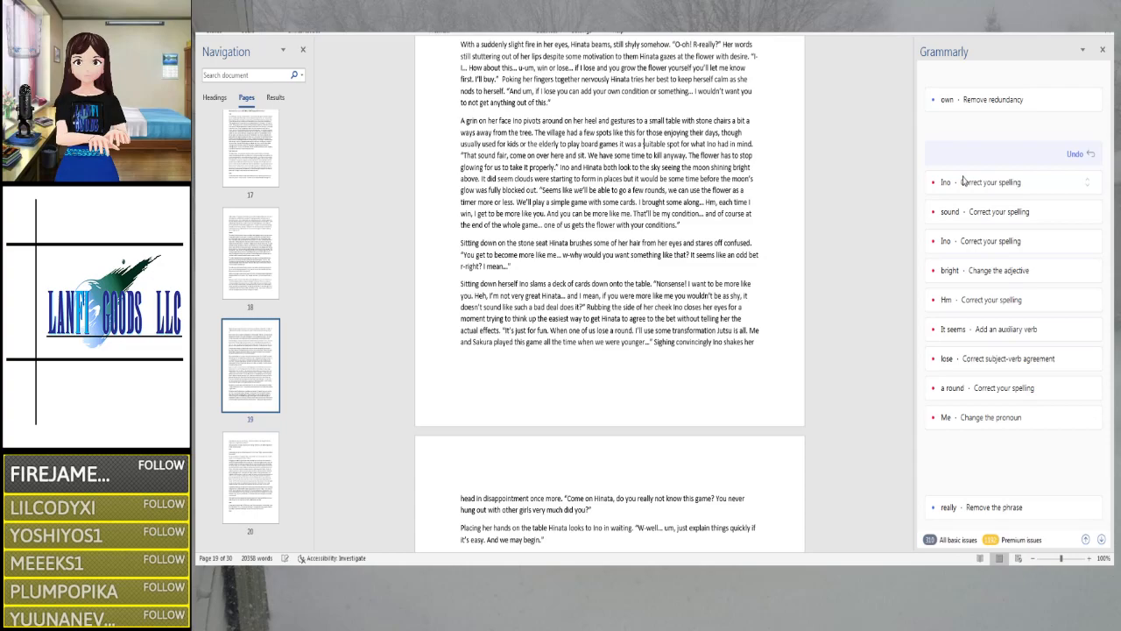
{"action": "left_click", "coordinate": [963, 181]}
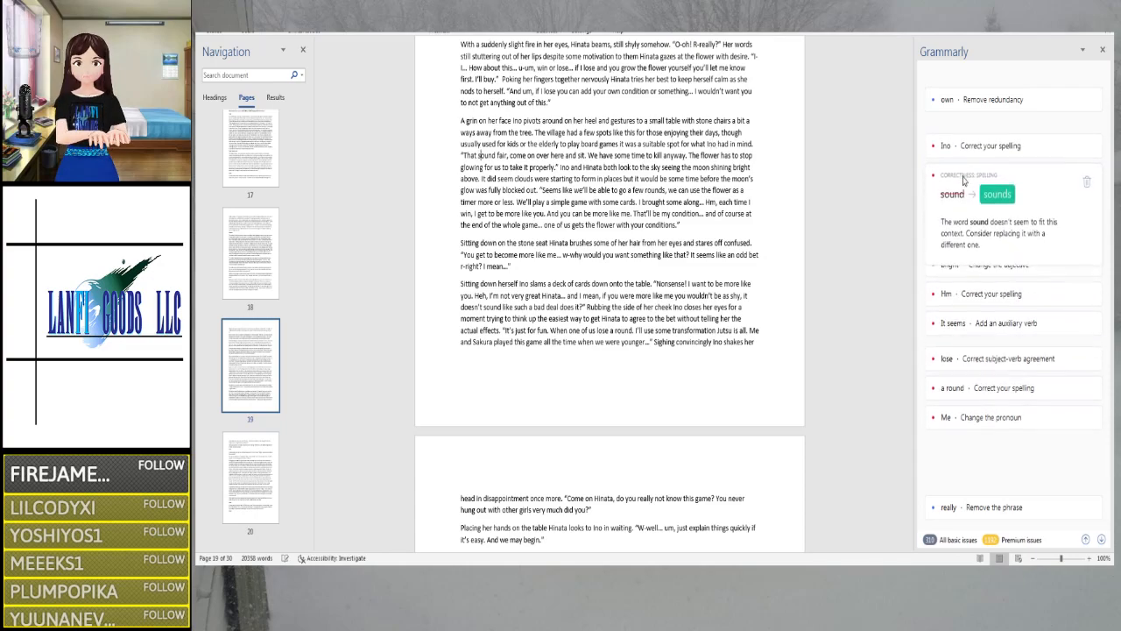
{"action": "left_click", "coordinate": [996, 183]}
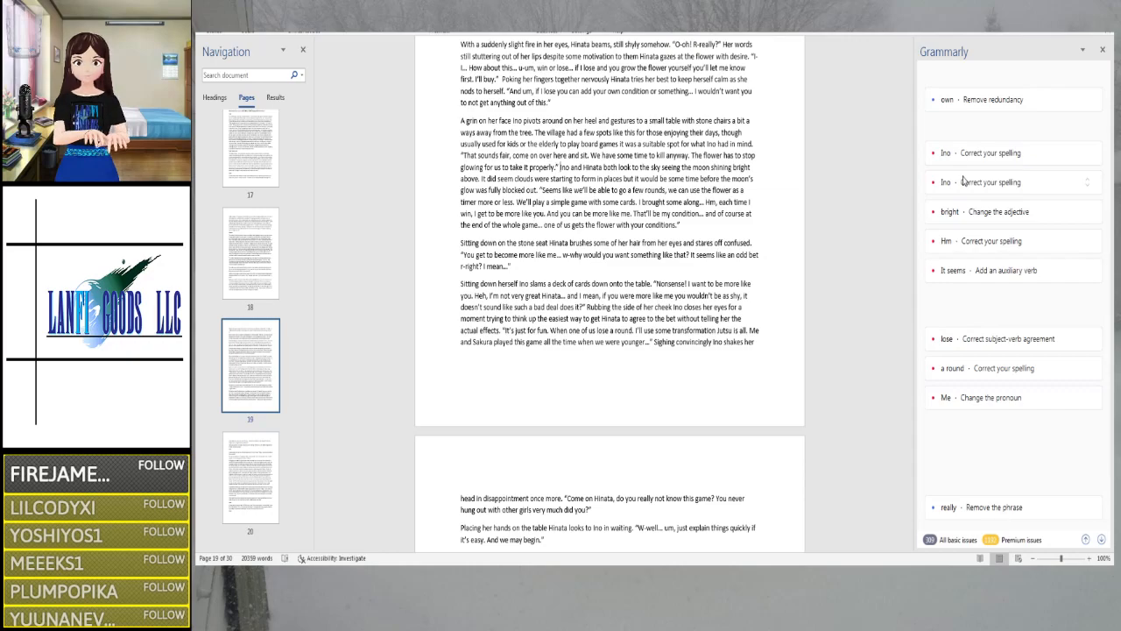
Accept the suggested correction changing "moon shining bright above" to "moon shining brightly above"
{"action": "key", "text": "ctrl+Right"}
{"action": "key", "text": "ctrl+Right"}
{"action": "key", "text": "ctrl+Right"}
{"action": "key", "text": "ctrl+Right"}
{"action": "key", "text": "ctrl+Right"}
{"action": "key", "text": "ctrl+Right"}
{"action": "key", "text": "ctrl+Right"}
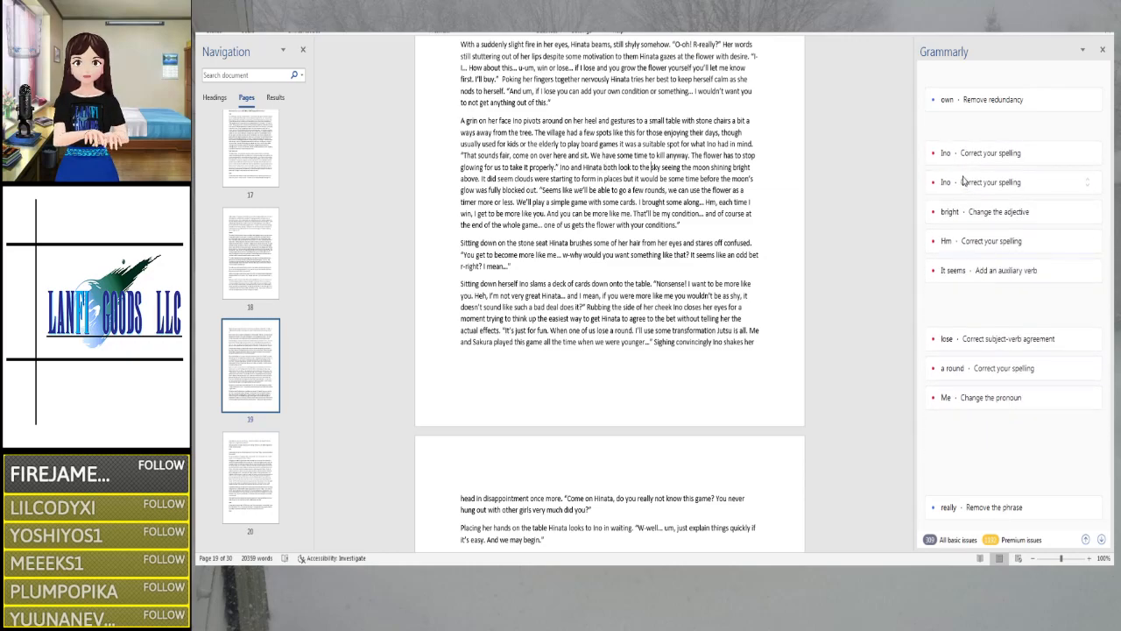
{"action": "key", "text": "ctrl+Right"}
{"action": "key", "text": "ctrl+Right"}
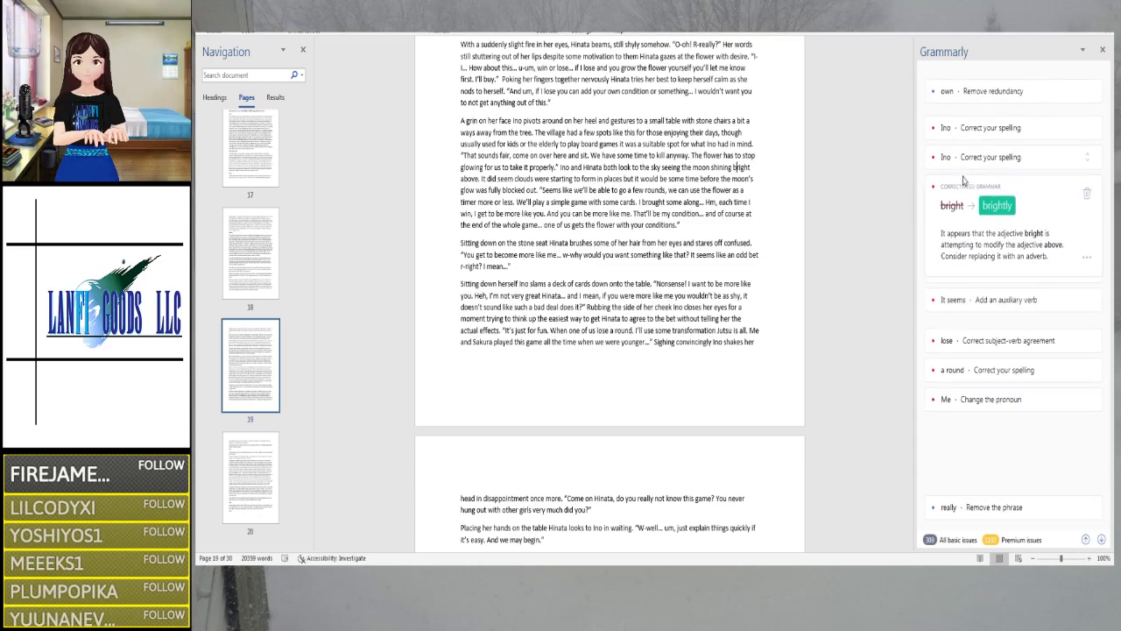
{"action": "left_click", "coordinate": [985, 197]}
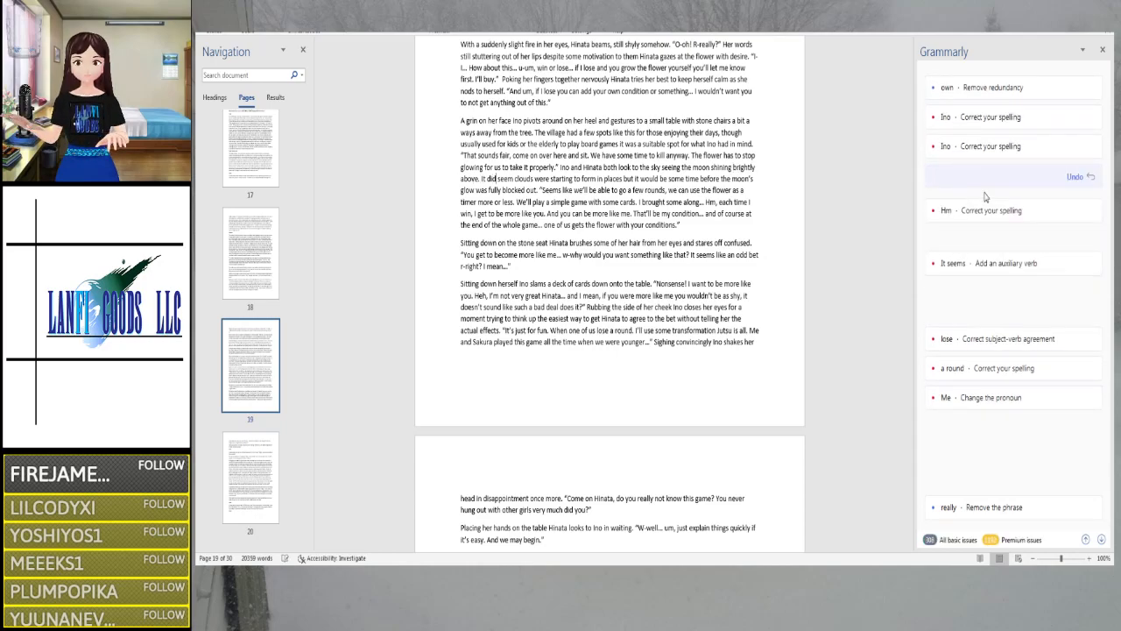
Proofread the rest of the paragraph word by word, from "It did seem clouds" to "with your conditions"
{"action": "key", "text": "ctrl+Right"}
{"action": "key", "text": "ctrl+Right"}
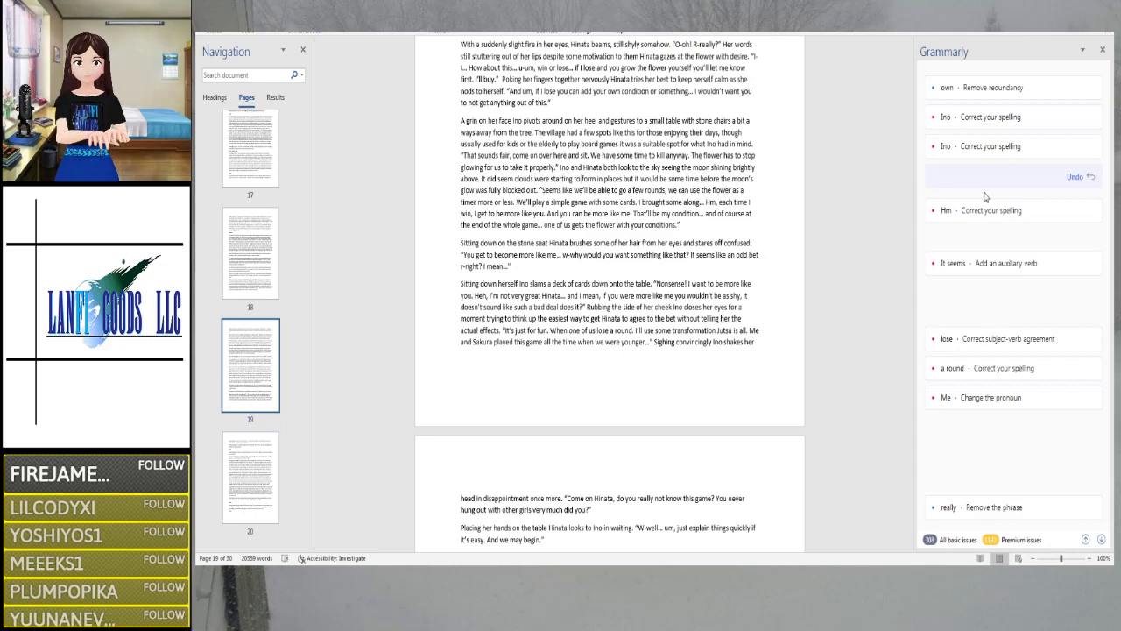
{"action": "key", "text": "Right"}
{"action": "key", "text": "Right"}
{"action": "key", "text": "Right"}
{"action": "key", "text": "Right"}
{"action": "key", "text": "Right"}
{"action": "key", "text": "Right"}
{"action": "key", "text": "Right"}
{"action": "key", "text": "Right"}
{"action": "key", "text": "Right"}
{"action": "key", "text": "Right"}
{"action": "key", "text": "Right"}
{"action": "key", "text": "Right"}
{"action": "key", "text": "Right"}
{"action": "key", "text": "Right"}
{"action": "key", "text": "Right"}
{"action": "key", "text": "Right"}
{"action": "key", "text": "Right"}
{"action": "key", "text": "Right"}
{"action": "key", "text": "Right"}
{"action": "key", "text": "Right"}
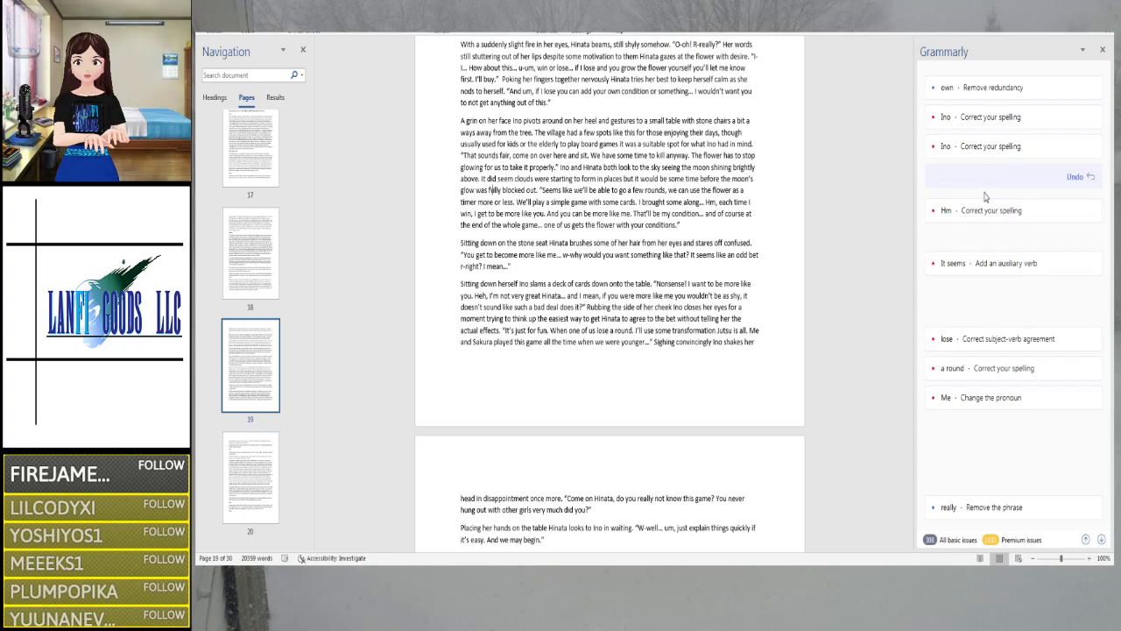
{"action": "key", "text": "ctrl+Right"}
{"action": "key", "text": "ctrl+Right"}
{"action": "key", "text": "ctrl+Right"}
{"action": "key", "text": "ctrl+Right"}
{"action": "key", "text": "ctrl+Right"}
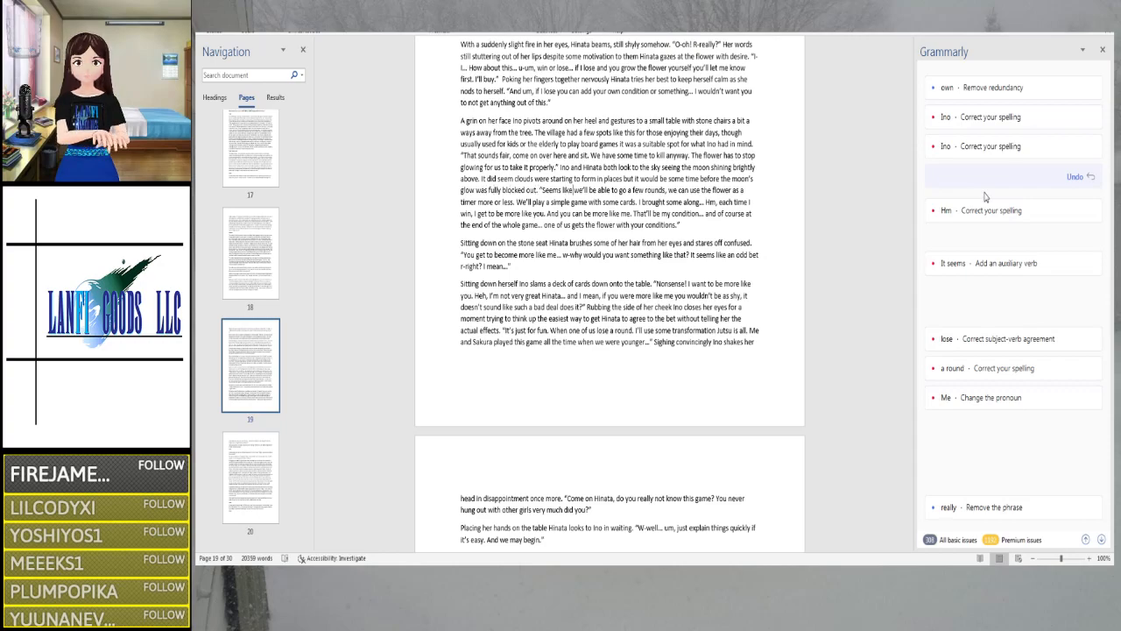
{"action": "key", "text": "ctrl+Right"}
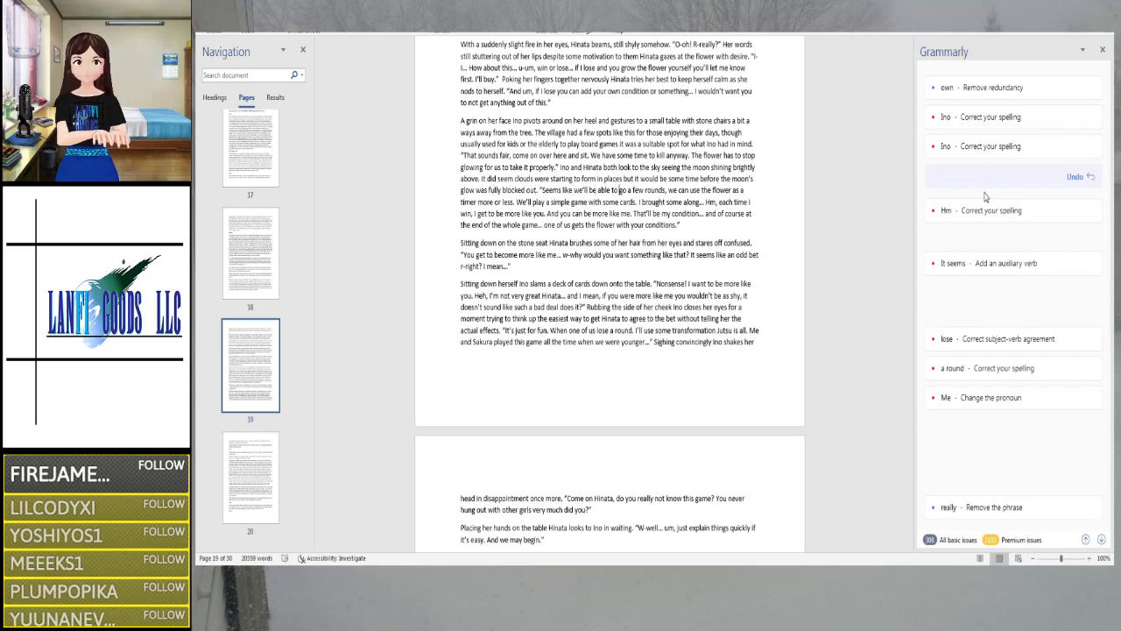
{"action": "key", "text": "ctrl+Right"}
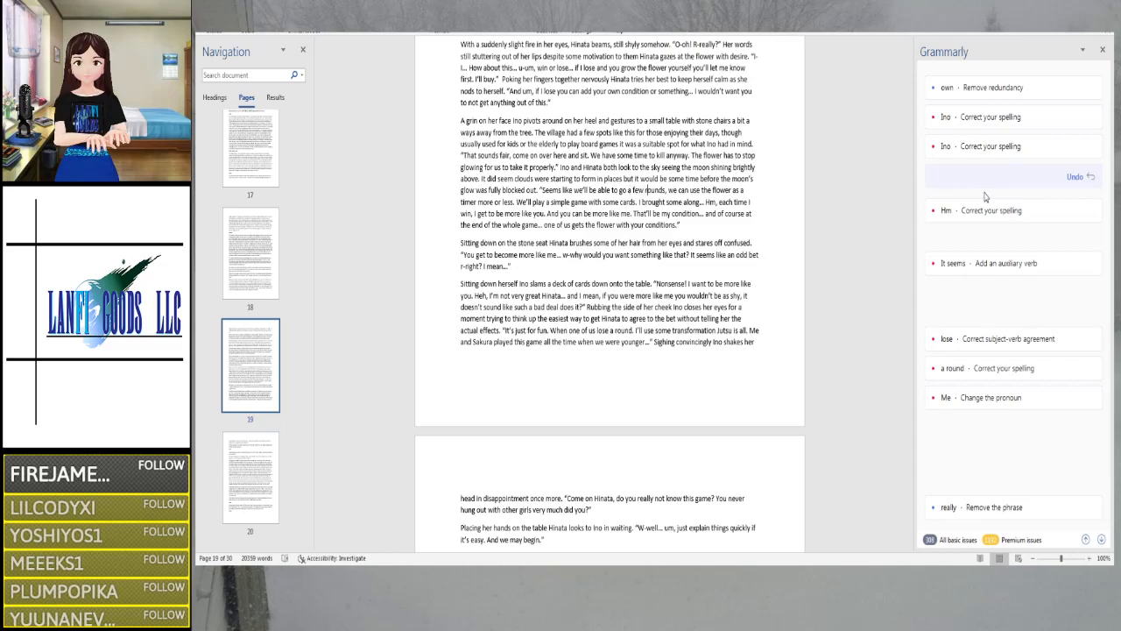
{"action": "key", "text": "ctrl+Right"}
{"action": "key", "text": "ctrl+Right"}
{"action": "key", "text": "ctrl+Right"}
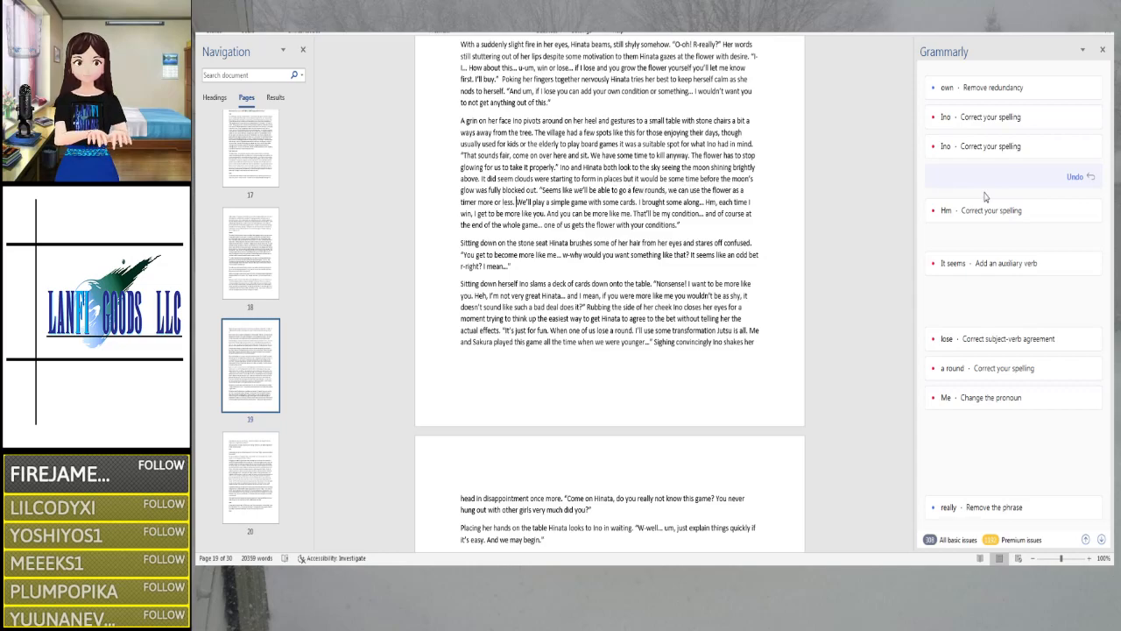
{"action": "key", "text": "ctrl+Right"}
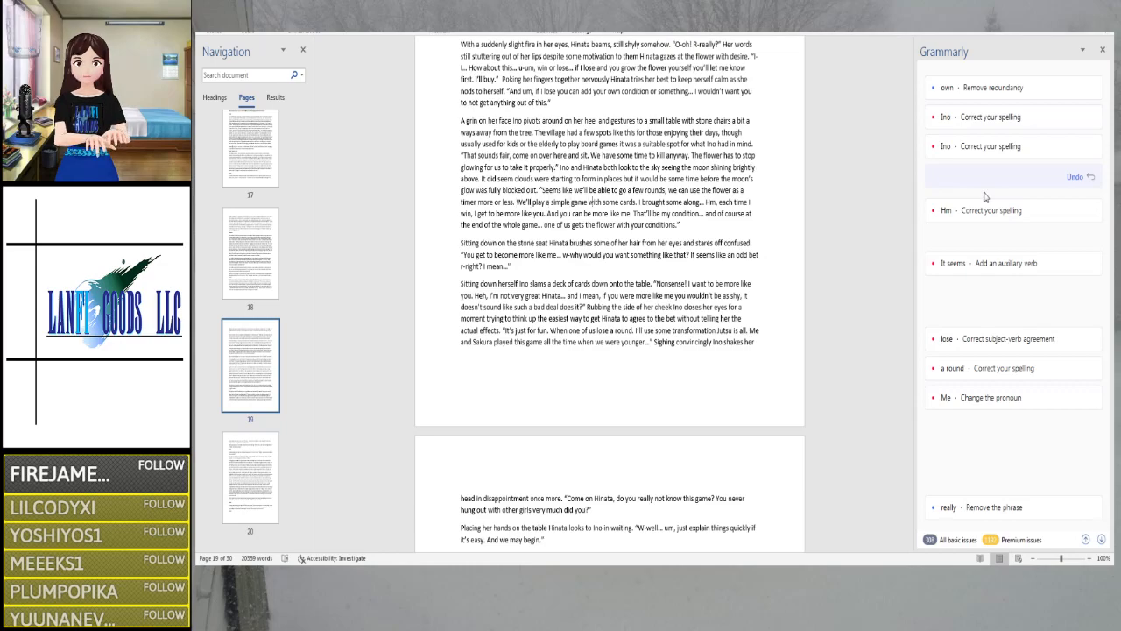
{"action": "key", "text": "Right"}
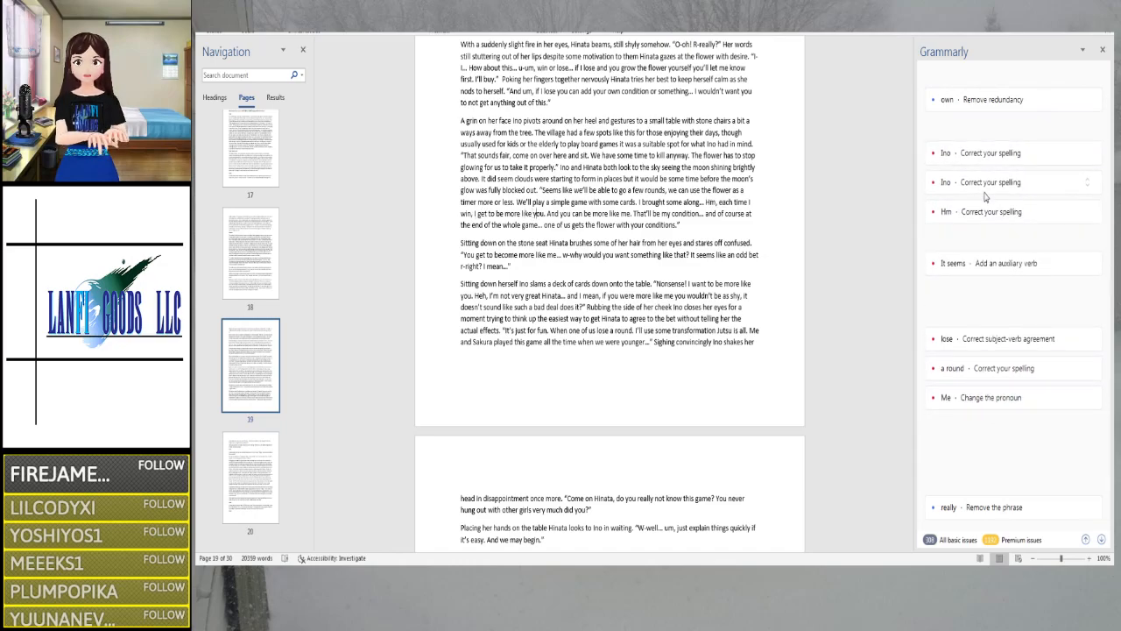
{"action": "key", "text": "ctrl+Right"}
{"action": "key", "text": "ctrl+Right"}
{"action": "key", "text": "ctrl+Right"}
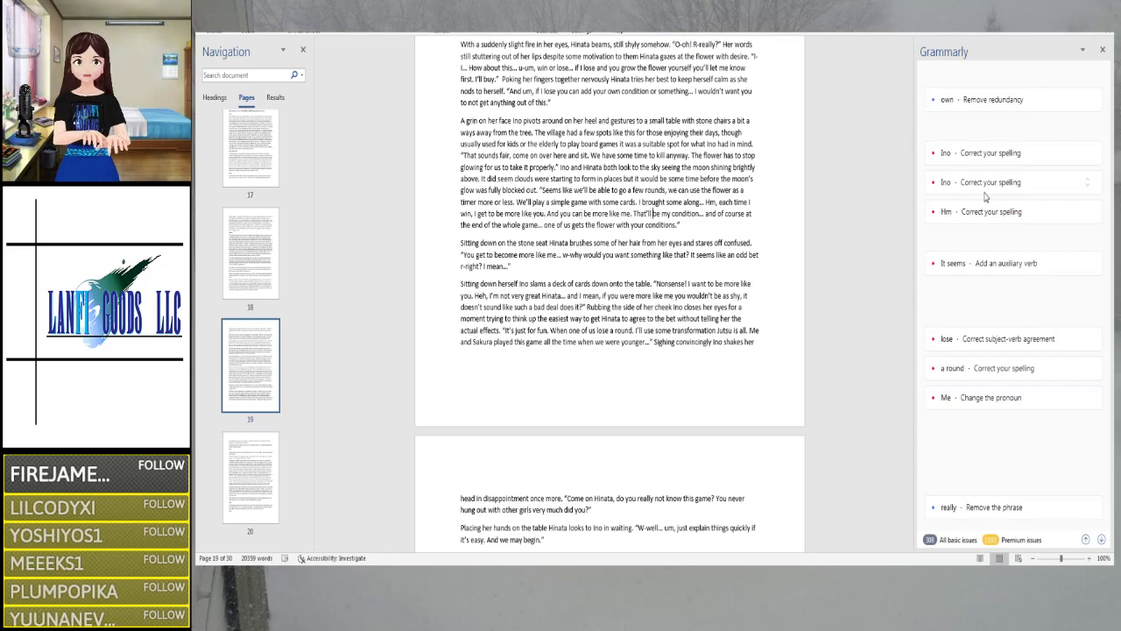
{"action": "key", "text": "ctrl+Right"}
{"action": "key", "text": "ctrl+Right"}
{"action": "key", "text": "ctrl+Right"}
{"action": "key", "text": "ctrl+Right"}
{"action": "key", "text": "ctrl+Right"}
{"action": "key", "text": "ctrl+Right"}
Proofread the paragraph beginning "Sitting down on the stone seat" up to "It seems like" and review the auxiliary verb suggestion
{"action": "key", "text": "Right"}
{"action": "key", "text": "Right"}
{"action": "key", "text": "Right"}
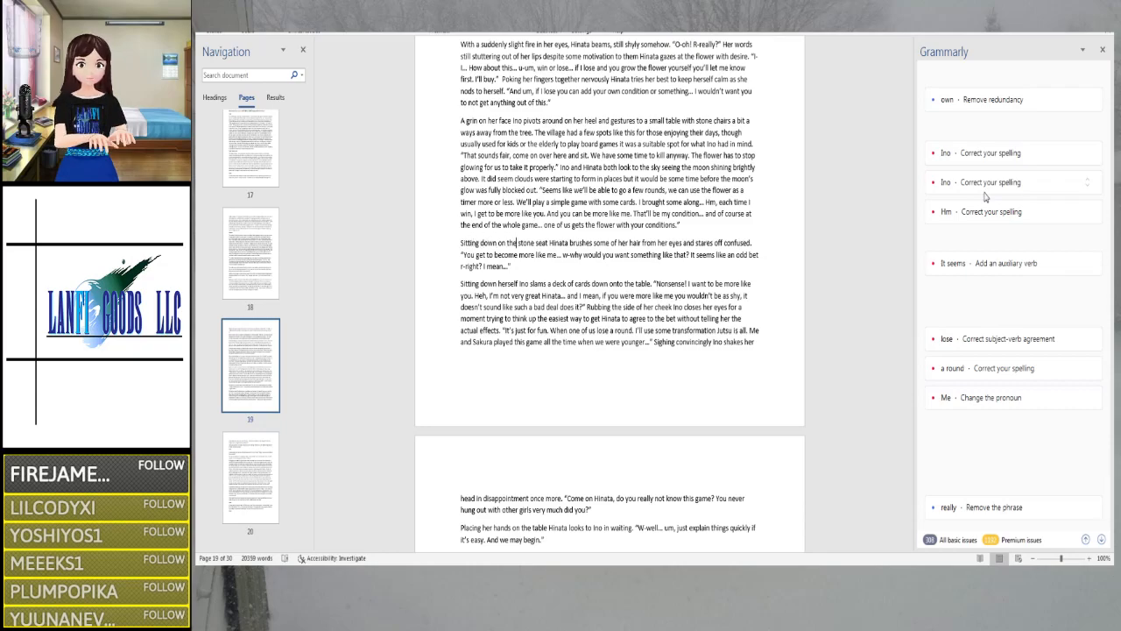
{"action": "key", "text": "ctrl+Right"}
{"action": "key", "text": "ctrl+Right"}
{"action": "key", "text": "ctrl+Right"}
{"action": "key", "text": "ctrl+Right"}
{"action": "key", "text": "ctrl+Right"}
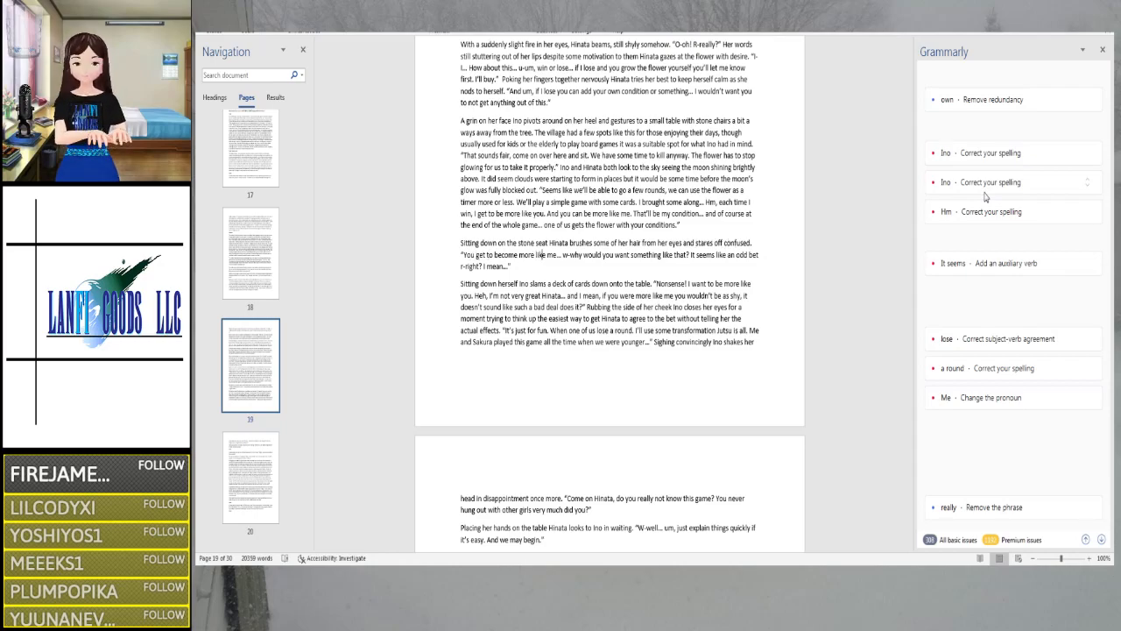
{"action": "key", "text": "ctrl+Right"}
{"action": "key", "text": "ctrl+Right"}
{"action": "key", "text": "ctrl+Right"}
{"action": "key", "text": "ctrl+Right"}
{"action": "key", "text": "ctrl+Right"}
{"action": "key", "text": "ctrl+Right"}
{"action": "key", "text": "ctrl+Right"}
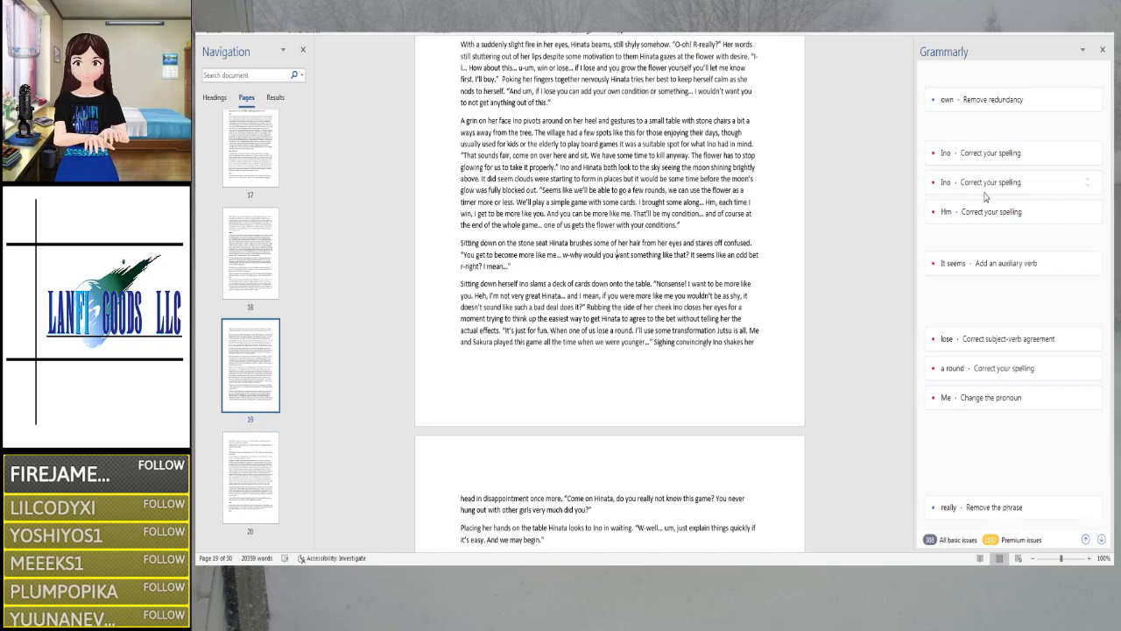
{"action": "key", "text": "Right"}
{"action": "key", "text": "Right"}
{"action": "key", "text": "Right"}
{"action": "key", "text": "Right"}
{"action": "key", "text": "Right"}
{"action": "key", "text": "Right"}
{"action": "key", "text": "Right"}
{"action": "key", "text": "Right"}
{"action": "key", "text": "Right"}
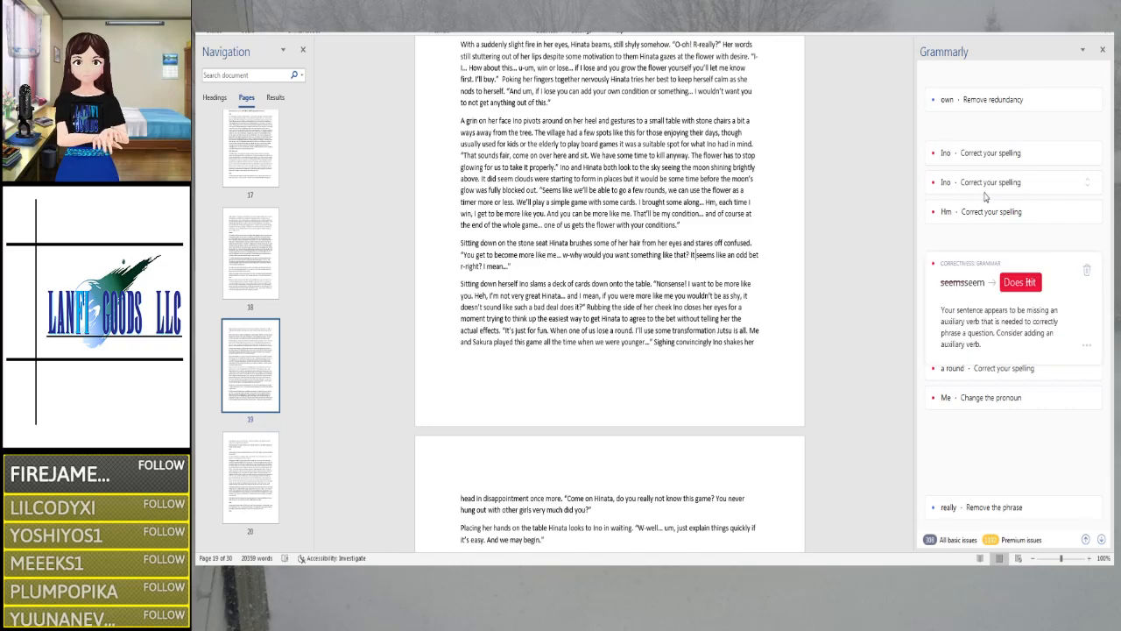
{"action": "key", "text": "Down"}
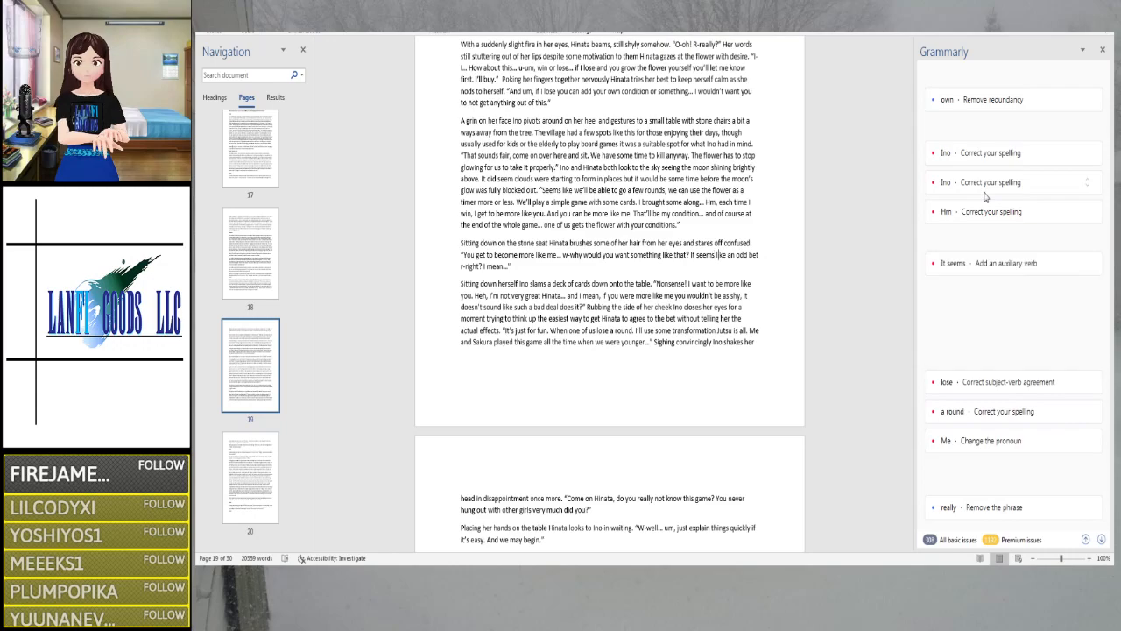
Proofread from "It seems like an odd bet" to "I want to be more like you" in the following paragraph
{"action": "key", "text": "Home"}
{"action": "key", "text": "Right"}
{"action": "key", "text": "Right"}
{"action": "key", "text": "Right"}
{"action": "key", "text": "Right"}
{"action": "key", "text": "Right"}
{"action": "key", "text": "Right"}
{"action": "key", "text": "Right"}
{"action": "key", "text": "Right"}
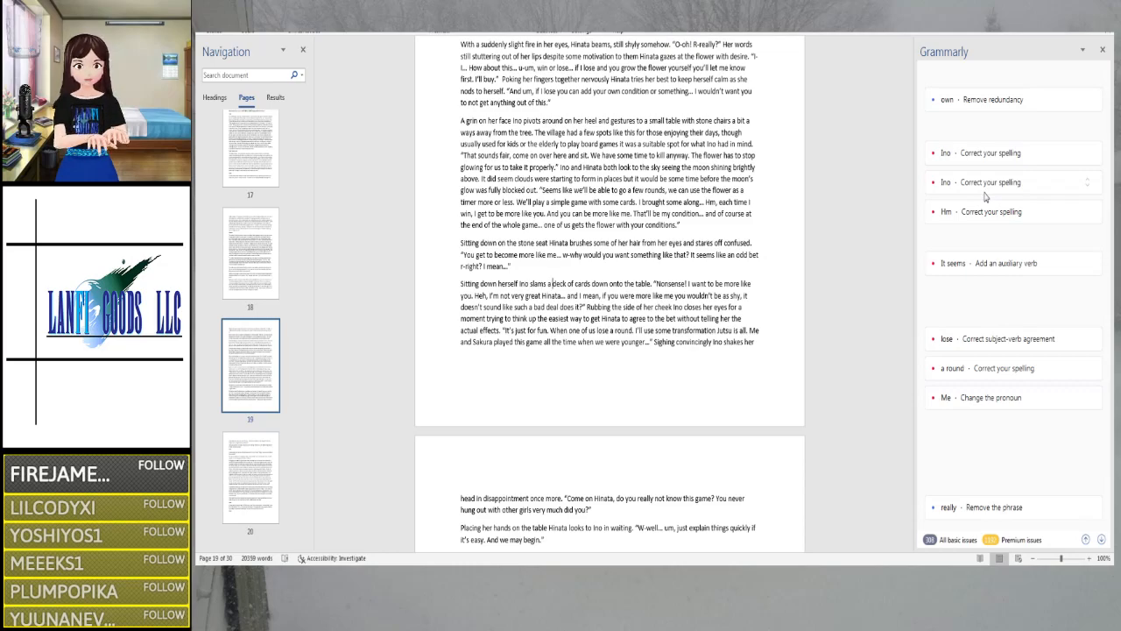
{"action": "key", "text": "Right"}
{"action": "key", "text": "Right"}
{"action": "key", "text": "Right"}
{"action": "key", "text": "Right"}
{"action": "key", "text": "Right"}
{"action": "key", "text": "Right"}
{"action": "key", "text": "Right"}
{"action": "key", "text": "Right"}
{"action": "key", "text": "Right"}
{"action": "key", "text": "Right"}
{"action": "key", "text": "Right"}
{"action": "key", "text": "Right"}
{"action": "key", "text": "Right"}
{"action": "key", "text": "Right"}
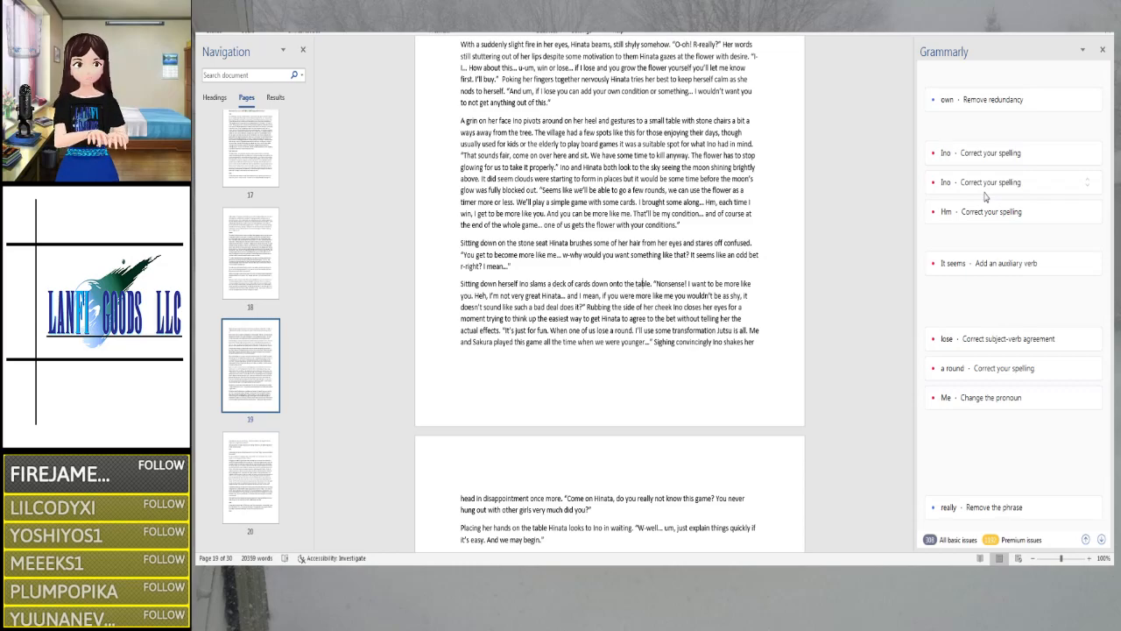
{"action": "key", "text": "Right"}
{"action": "key", "text": "Right"}
{"action": "key", "text": "Right"}
{"action": "key", "text": "Right"}
{"action": "key", "text": "Right"}
{"action": "key", "text": "Right"}
{"action": "key", "text": "Right"}
{"action": "key", "text": "Right"}
{"action": "key", "text": "Right"}
{"action": "key", "text": "Right"}
{"action": "key", "text": "Right"}
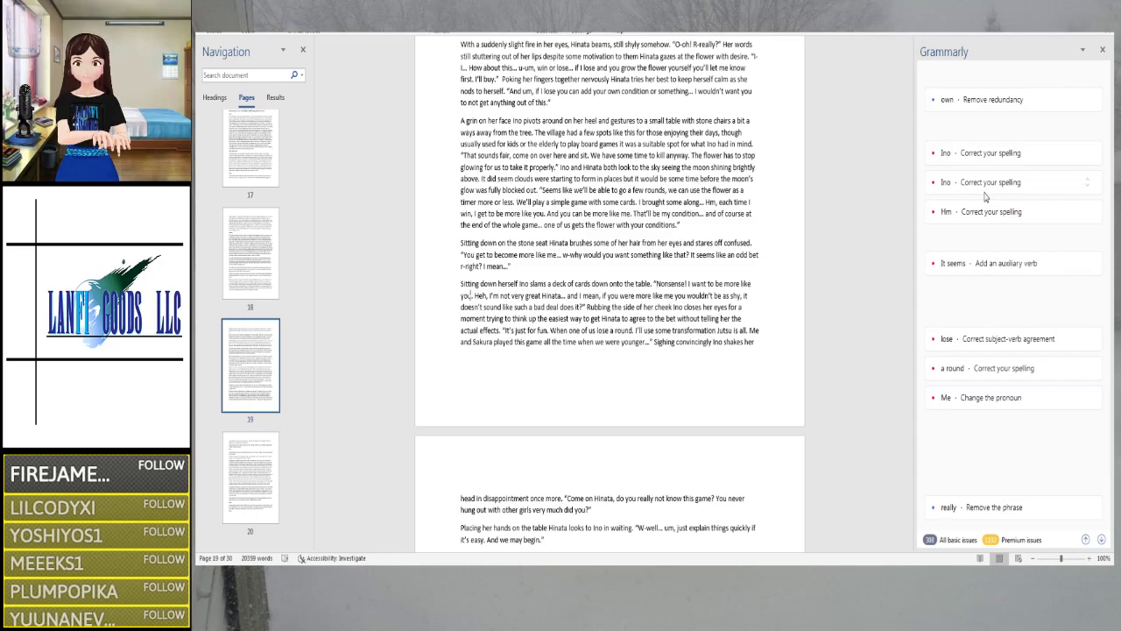
Proofread the dialogue from "Heh, I'm not very great" to "such a bad deal does it?"
{"action": "key", "text": "Right"}
{"action": "key", "text": "Right"}
{"action": "key", "text": "Right"}
{"action": "key", "text": "Right"}
{"action": "key", "text": "Right"}
{"action": "key", "text": "Right"}
{"action": "key", "text": "Right"}
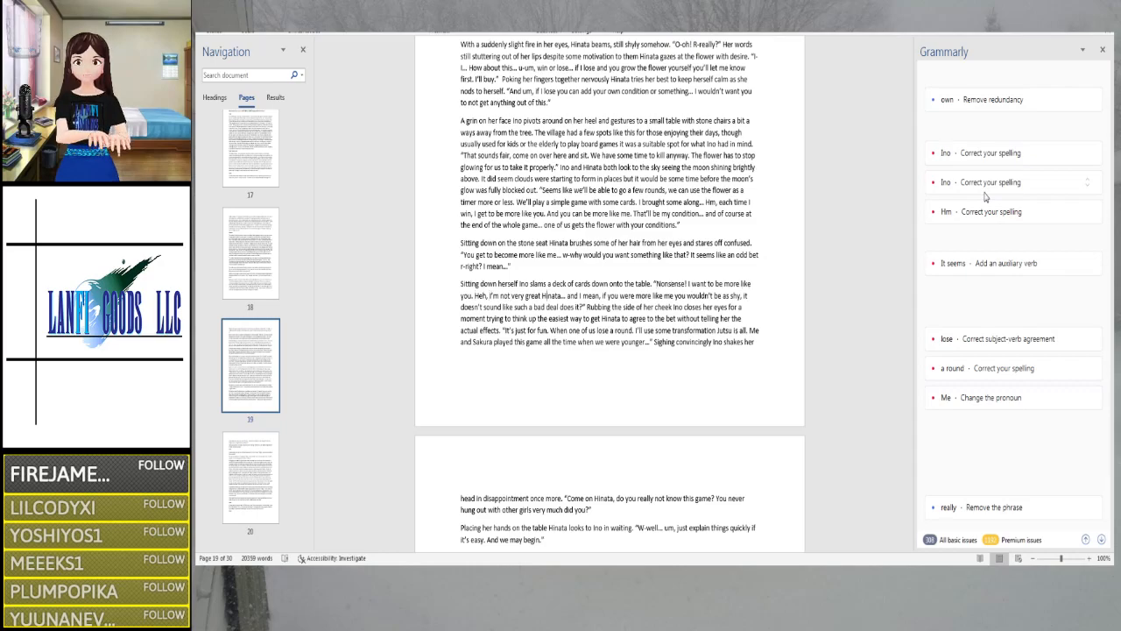
{"action": "key", "text": "Right"}
{"action": "key", "text": "Right"}
{"action": "key", "text": "Right"}
{"action": "key", "text": "Right"}
{"action": "key", "text": "Right"}
{"action": "key", "text": "Right"}
{"action": "key", "text": "Right"}
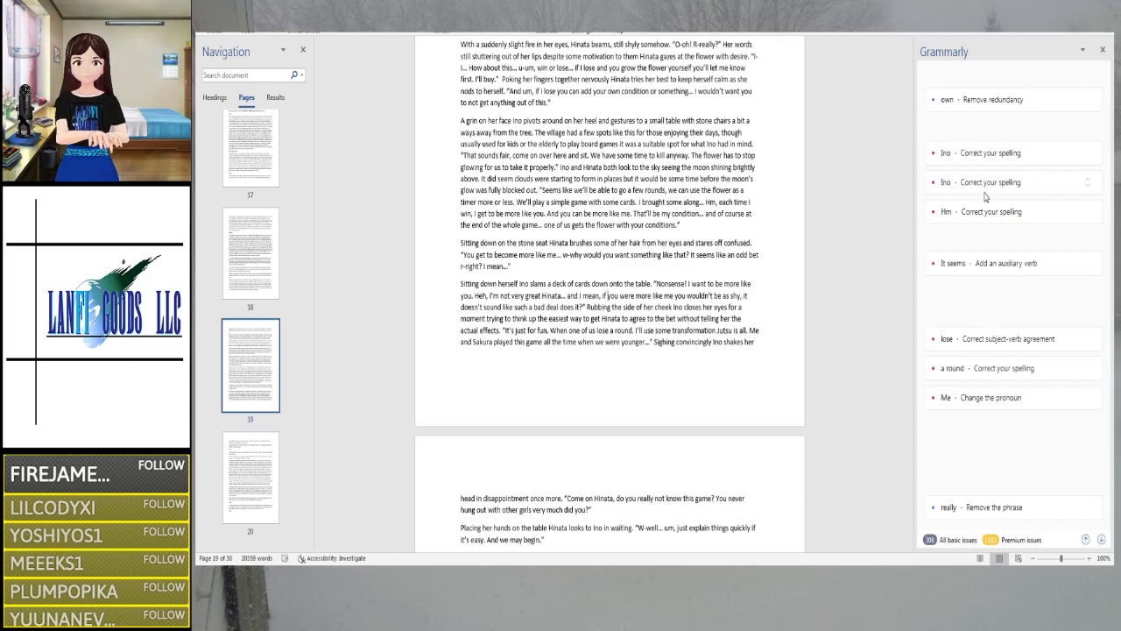
{"action": "key", "text": "Right"}
{"action": "key", "text": "Right"}
{"action": "key", "text": "Right"}
{"action": "key", "text": "Right"}
{"action": "key", "text": "Right"}
{"action": "key", "text": "Right"}
{"action": "key", "text": "Right"}
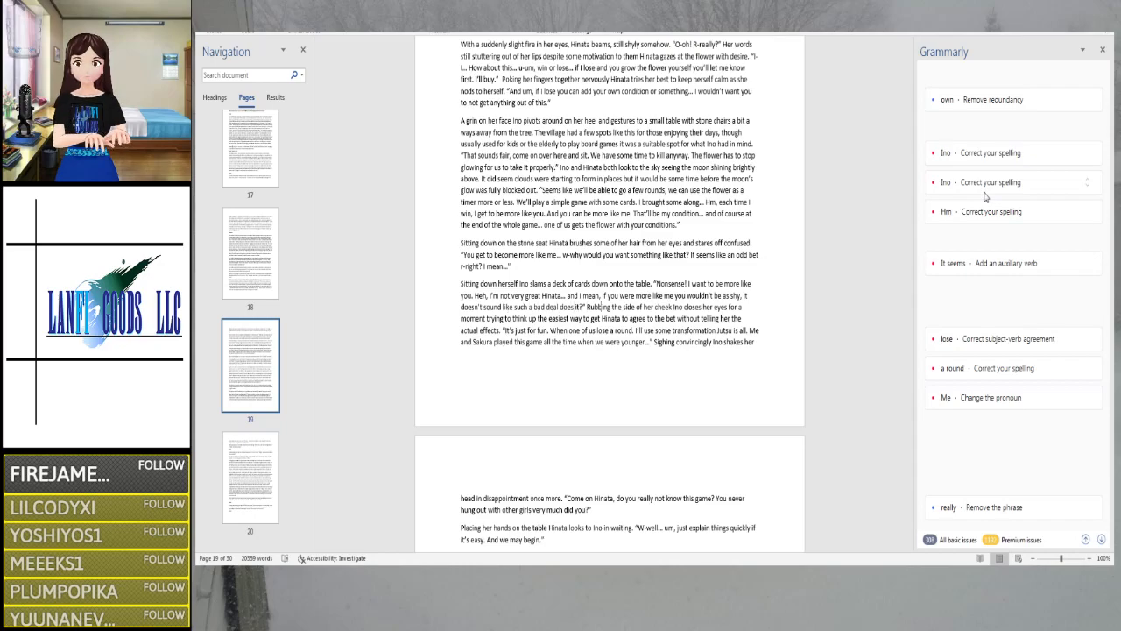
Proofread the sentence from "Rubbing the side of her cheek" to "without telling her the actual effects"
{"action": "key", "text": "Right"}
{"action": "key", "text": "Right"}
{"action": "key", "text": "Right"}
{"action": "key", "text": "Right"}
{"action": "key", "text": "Right"}
{"action": "key", "text": "Right"}
{"action": "key", "text": "Right"}
{"action": "key", "text": "Right"}
{"action": "key", "text": "Right"}
{"action": "key", "text": "Right"}
{"action": "key", "text": "Right"}
{"action": "key", "text": "Right"}
{"action": "key", "text": "Right"}
{"action": "key", "text": "Right"}
{"action": "key", "text": "Right"}
{"action": "key", "text": "Right"}
{"action": "key", "text": "Right"}
{"action": "key", "text": "Right"}
{"action": "key", "text": "Right"}
{"action": "key", "text": "Right"}
{"action": "key", "text": "Right"}
{"action": "key", "text": "Right"}
{"action": "key", "text": "Right"}
{"action": "key", "text": "Right"}
{"action": "key", "text": "Right"}
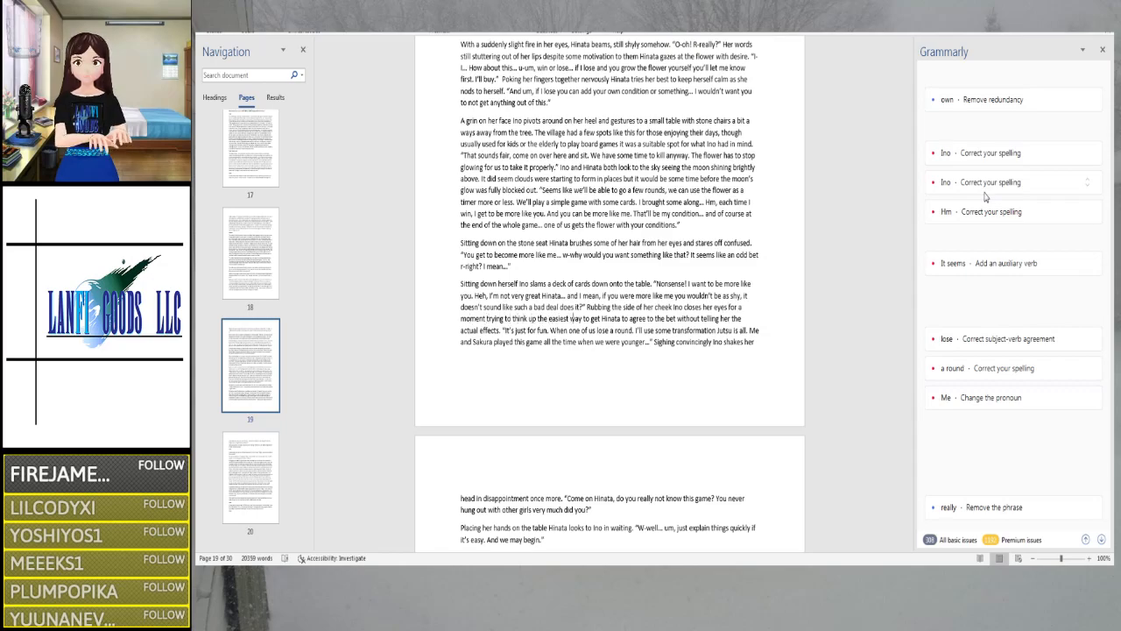
{"action": "key", "text": "Right"}
{"action": "key", "text": "Right"}
{"action": "key", "text": "Right"}
{"action": "key", "text": "Right"}
{"action": "key", "text": "Right"}
{"action": "key", "text": "Right"}
{"action": "key", "text": "Right"}
{"action": "key", "text": "Right"}
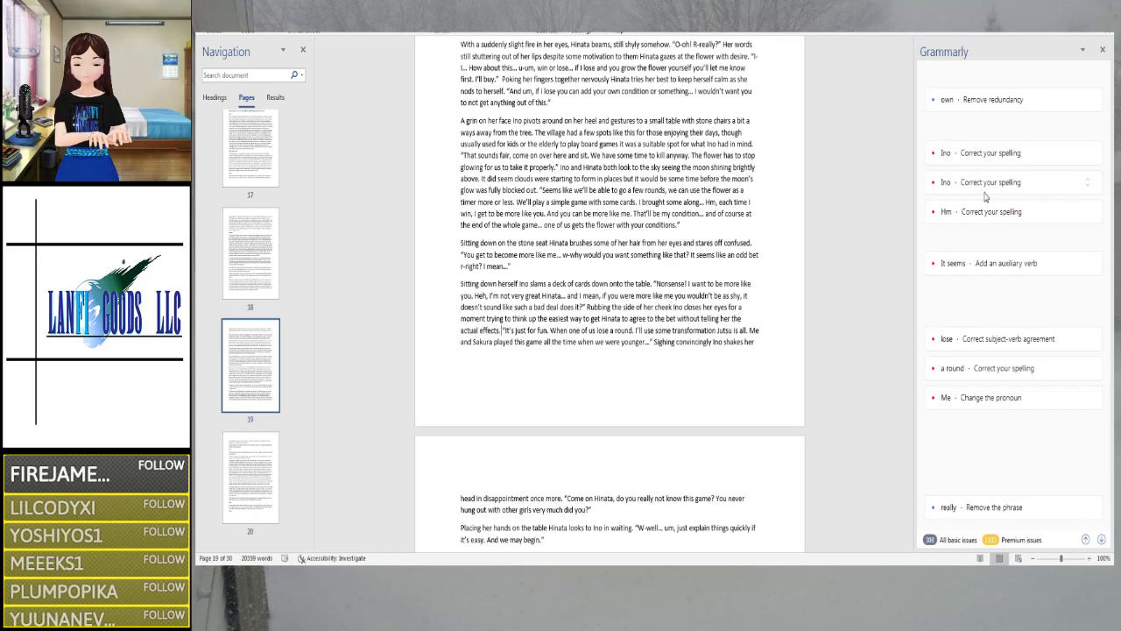
Read on from "It's just for fun" and change "lose" to "loses" in "When one of us lose a round"
{"action": "key", "text": "Right"}
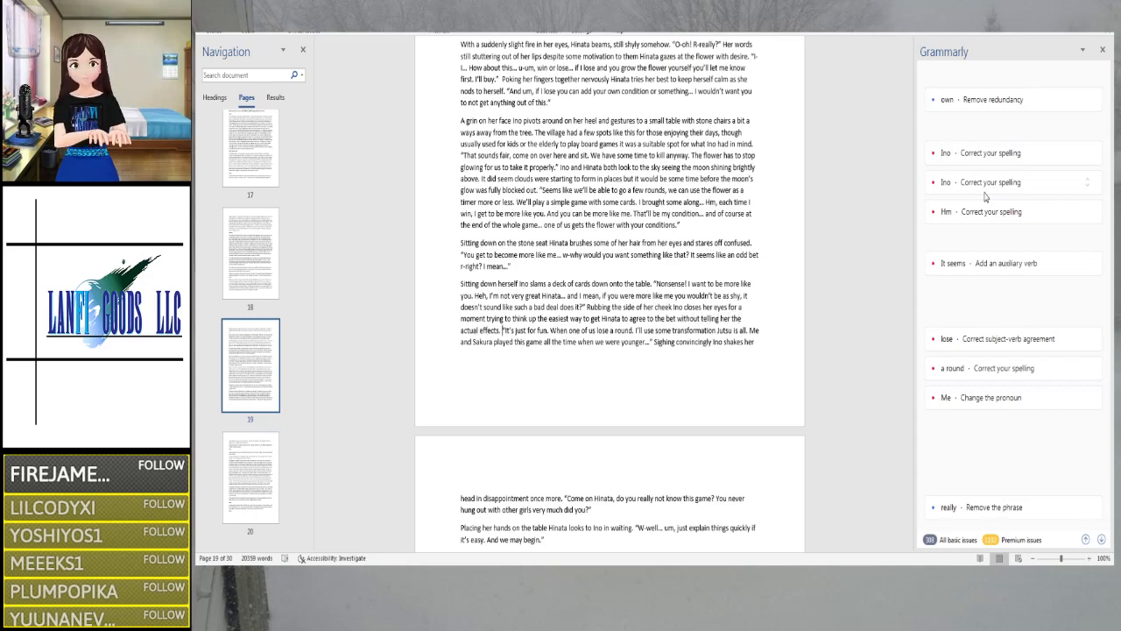
{"action": "key", "text": "Right"}
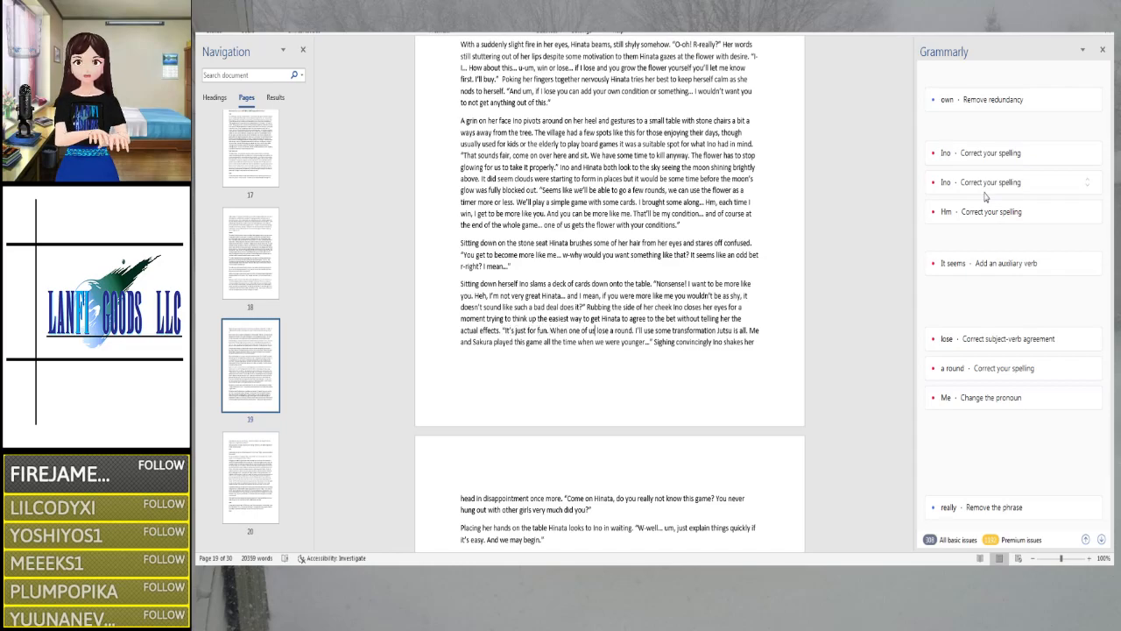
{"action": "key", "text": "Right"}
{"action": "key", "text": "Right"}
{"action": "key", "text": "Right"}
{"action": "key", "text": "Right"}
{"action": "key", "text": "Right"}
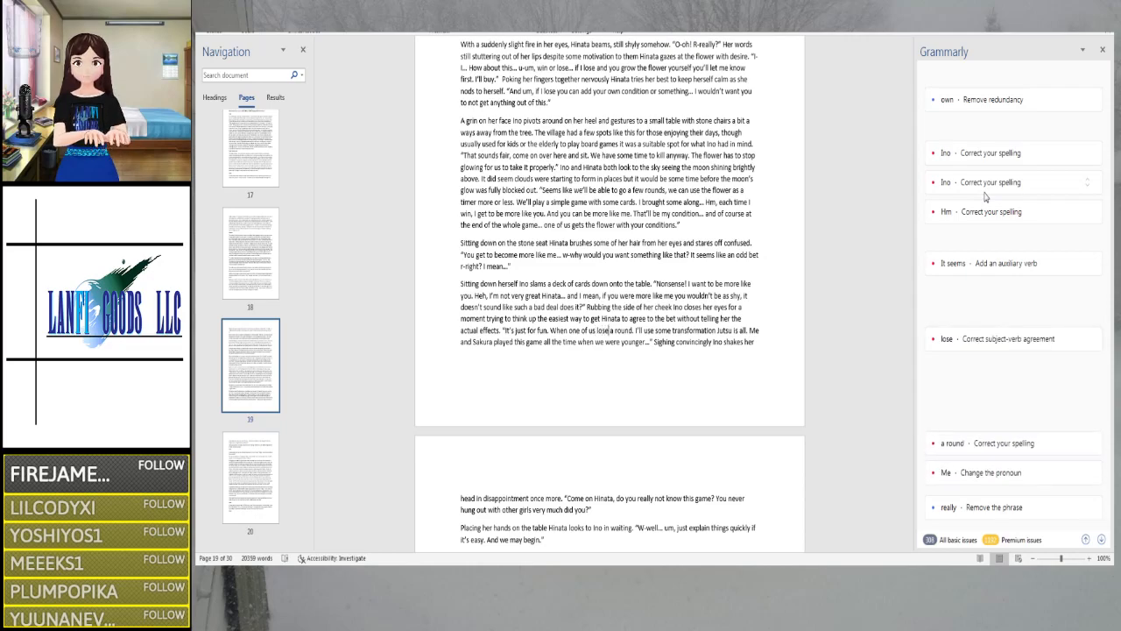
{"action": "type", "text": "s"}
Proofread from "a round" through "I'll use some transformation Jutsu is all" to the word "played" in the following sentence
{"action": "key", "text": "Right"}
{"action": "key", "text": "Right"}
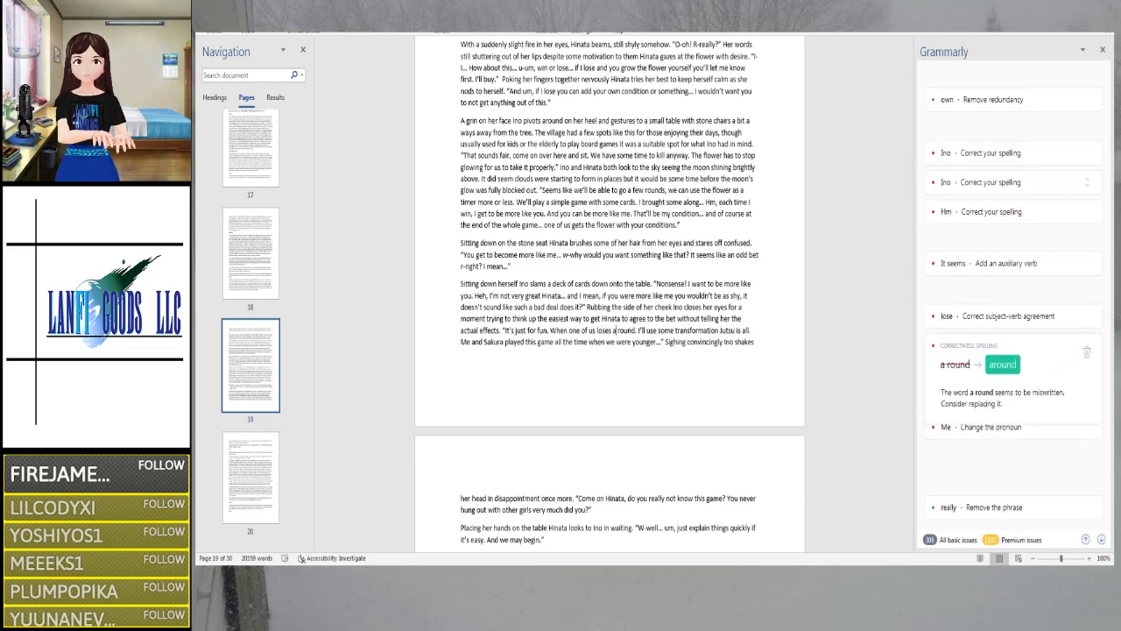
{"action": "key", "text": "Right"}
{"action": "key", "text": "Right"}
{"action": "key", "text": "Right"}
{"action": "key", "text": "Right"}
{"action": "key", "text": "Right"}
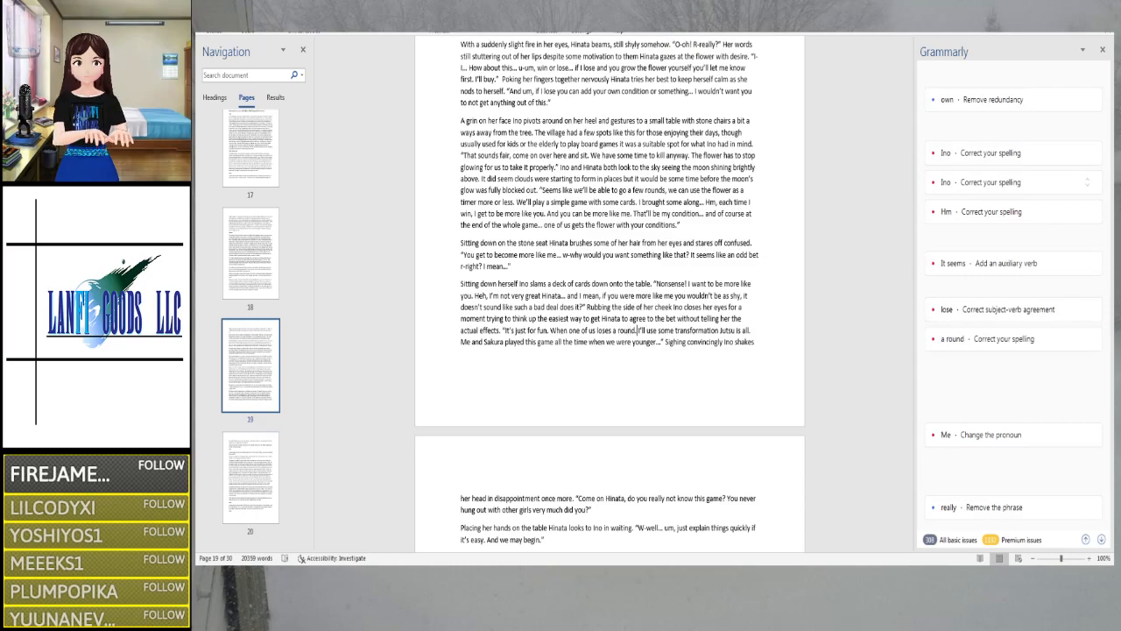
{"action": "key", "text": "Right"}
{"action": "key", "text": "Right"}
{"action": "key", "text": "Right"}
{"action": "key", "text": "Right"}
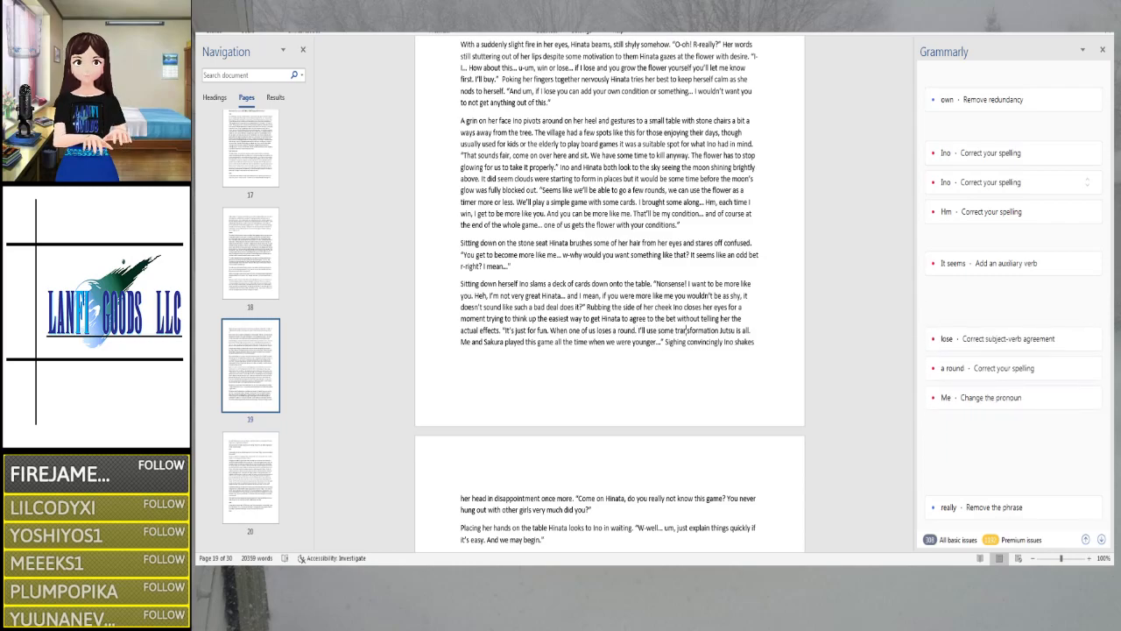
{"action": "key", "text": "Right"}
{"action": "key", "text": "Right"}
{"action": "key", "text": "Right"}
{"action": "key", "text": "Right"}
{"action": "key", "text": "Right"}
{"action": "key", "text": "Right"}
{"action": "key", "text": "Right"}
{"action": "key", "text": "Right"}
{"action": "key", "text": "Right"}
{"action": "key", "text": "Right"}
{"action": "key", "text": "Right"}
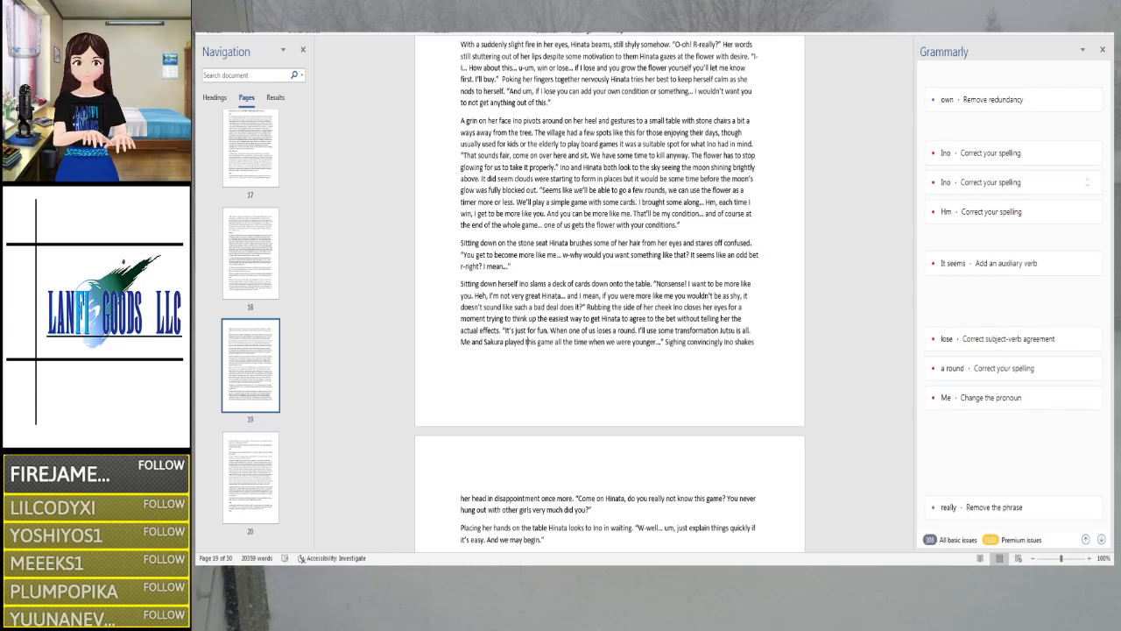
Proofread from "this game all the time when we were younger" through "her head in disappointment once more" on the following page
{"action": "key", "text": "Right"}
{"action": "key", "text": "Right"}
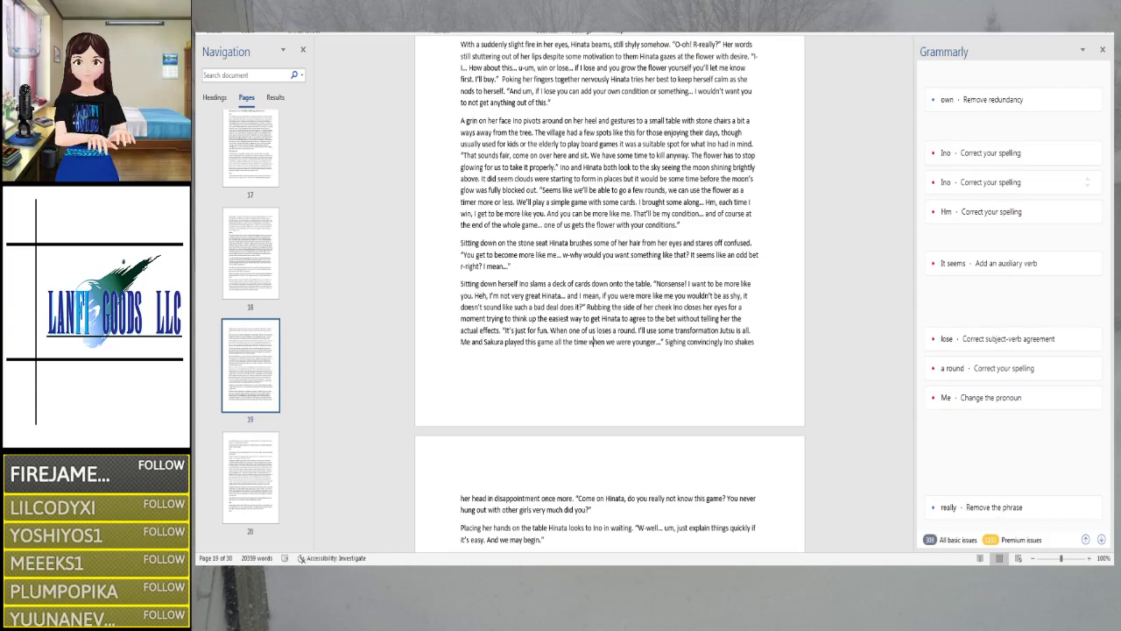
{"action": "key", "text": "Right"}
{"action": "key", "text": "Right"}
{"action": "key", "text": "Right"}
{"action": "key", "text": "Right"}
{"action": "key", "text": "Right"}
{"action": "key", "text": "Right"}
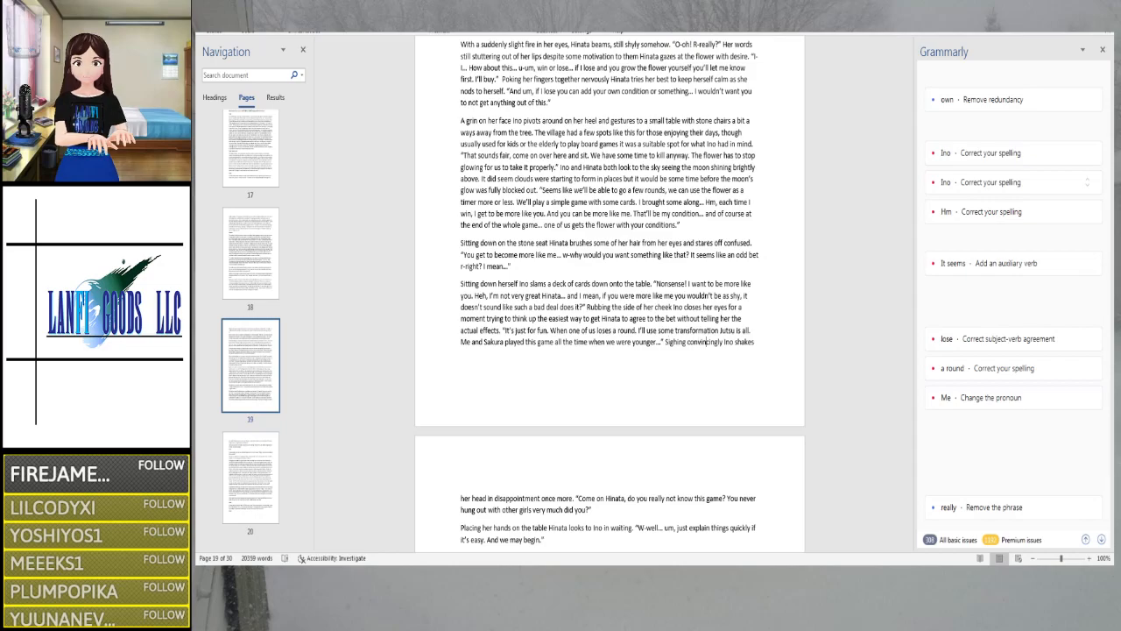
{"action": "key", "text": "Right"}
{"action": "key", "text": "Right"}
{"action": "key", "text": "Right"}
{"action": "key", "text": "Right"}
{"action": "key", "text": "Right"}
{"action": "key", "text": "Right"}
{"action": "key", "text": "Right"}
{"action": "key", "text": "Right"}
{"action": "key", "text": "Right"}
{"action": "key", "text": "Right"}
{"action": "key", "text": "Right"}
{"action": "key", "text": "Right"}
{"action": "key", "text": "Right"}
{"action": "key", "text": "Right"}
{"action": "key", "text": "Right"}
{"action": "key", "text": "Right"}
{"action": "key", "text": "Right"}
{"action": "key", "text": "Right"}
{"action": "key", "text": "Right"}
{"action": "key", "text": "Right"}
{"action": "key", "text": "Right"}
{"action": "key", "text": "Right"}
{"action": "key", "text": "Right"}
{"action": "key", "text": "Right"}
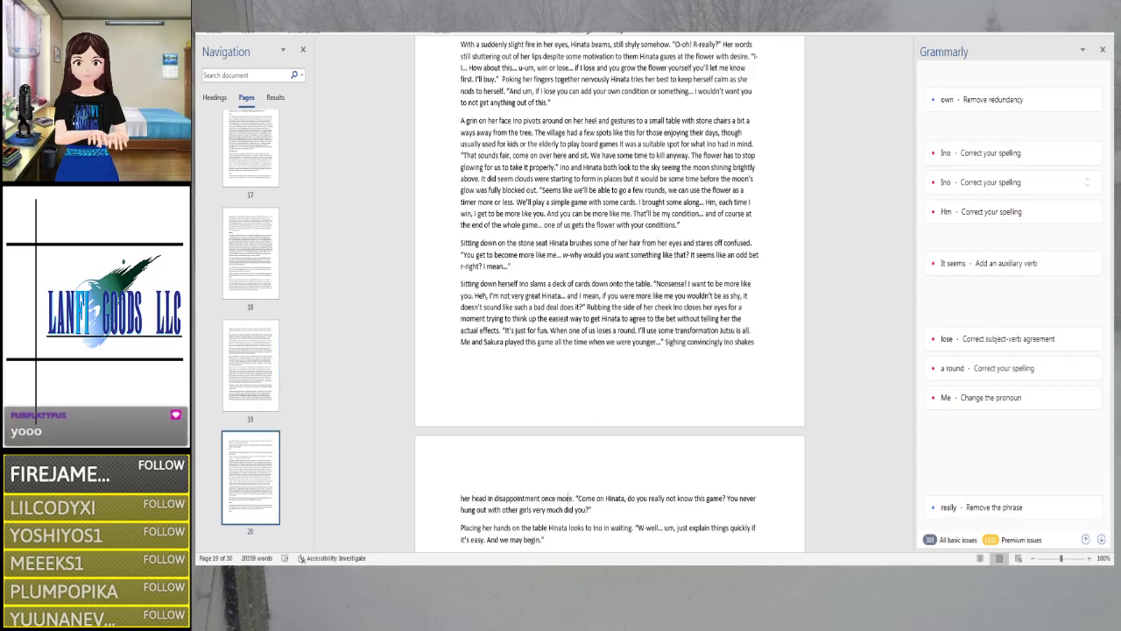
Proofread the dialogue from "Come on Hinata, do you really not know this game?" to "very much did you?"
{"action": "key", "text": "Right"}
{"action": "key", "text": "Right"}
{"action": "key", "text": "Right"}
{"action": "key", "text": "Right"}
{"action": "key", "text": "Right"}
{"action": "key", "text": "Right"}
{"action": "key", "text": "Right"}
{"action": "key", "text": "Right"}
{"action": "key", "text": "Right"}
{"action": "key", "text": "Right"}
{"action": "key", "text": "Right"}
{"action": "key", "text": "Right"}
{"action": "key", "text": "Right"}
{"action": "key", "text": "Right"}
{"action": "key", "text": "Right"}
{"action": "key", "text": "Right"}
{"action": "key", "text": "Right"}
{"action": "key", "text": "Right"}
{"action": "key", "text": "Right"}
{"action": "key", "text": "Right"}
{"action": "key", "text": "Right"}
{"action": "key", "text": "Right"}
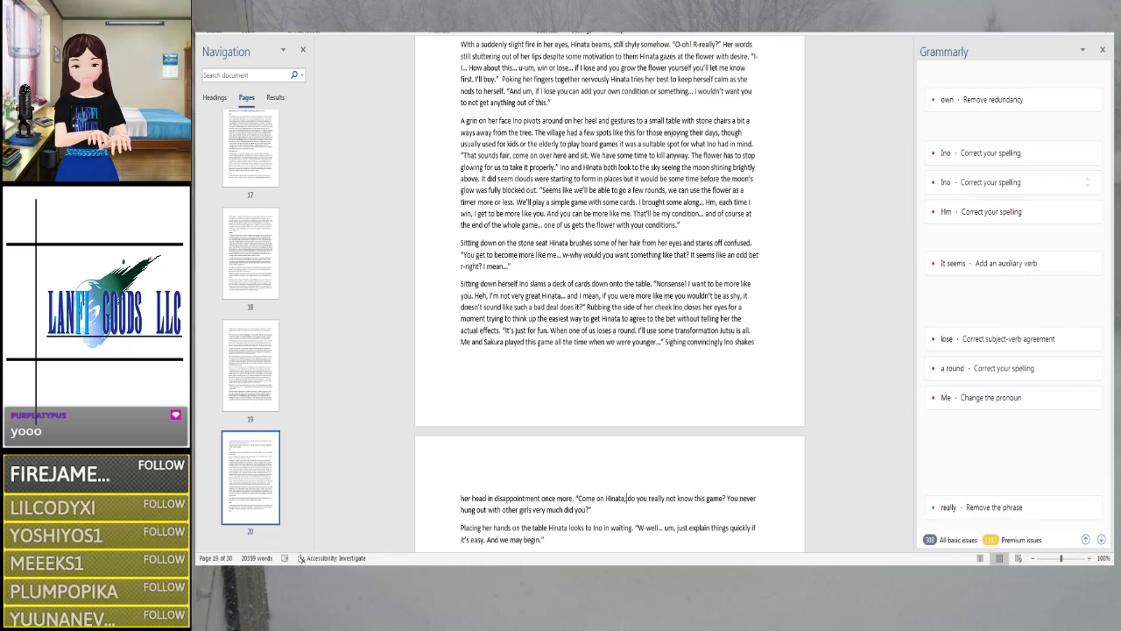
{"action": "key", "text": "Right"}
{"action": "key", "text": "Right"}
{"action": "key", "text": "Right"}
{"action": "key", "text": "Right"}
{"action": "key", "text": "Right"}
{"action": "key", "text": "Right"}
{"action": "key", "text": "Right"}
{"action": "key", "text": "Right"}
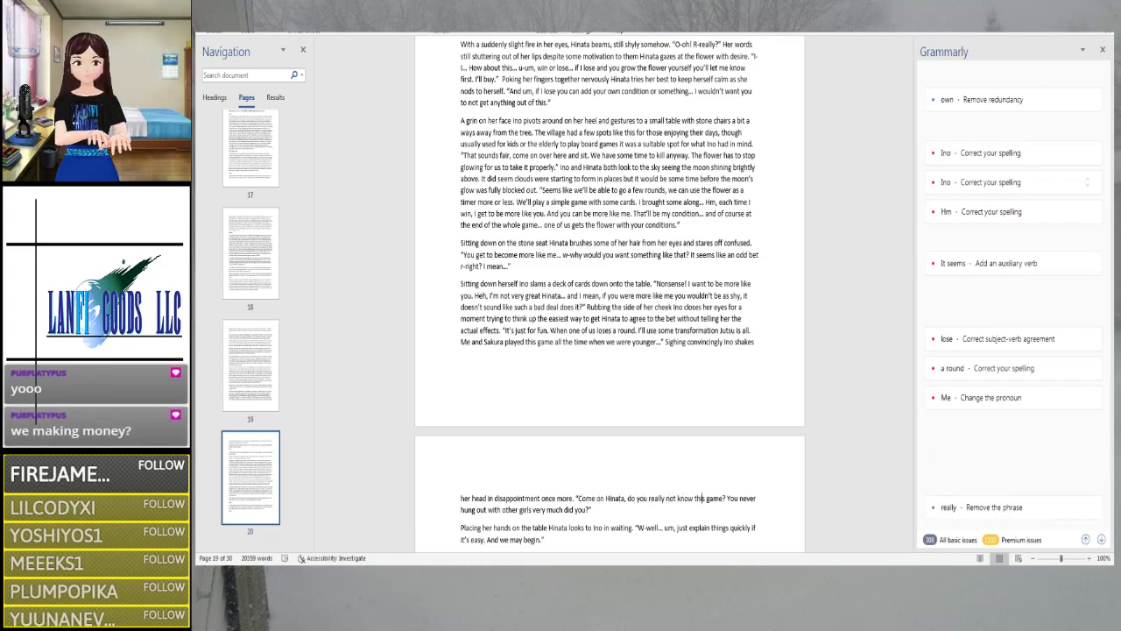
{"action": "key", "text": "Right"}
{"action": "key", "text": "Right"}
{"action": "key", "text": "Right"}
{"action": "key", "text": "Right"}
{"action": "key", "text": "Right"}
{"action": "key", "text": "Right"}
{"action": "key", "text": "Right"}
{"action": "key", "text": "Right"}
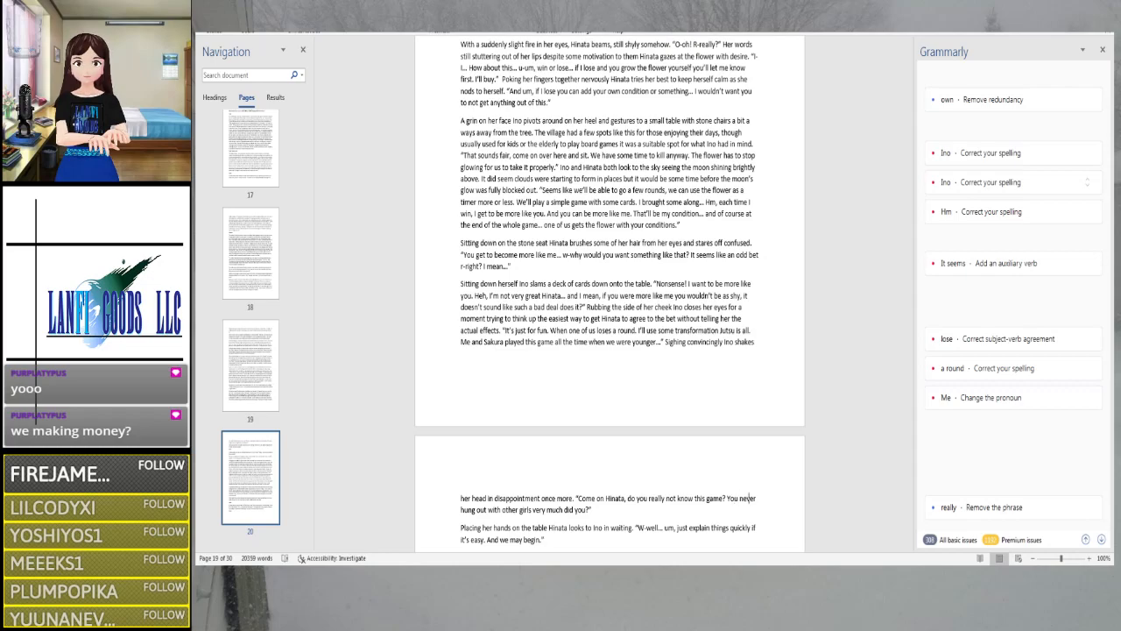
{"action": "key", "text": "Right"}
{"action": "key", "text": "Right"}
{"action": "key", "text": "Right"}
{"action": "key", "text": "Right"}
{"action": "key", "text": "Right"}
{"action": "key", "text": "Right"}
{"action": "key", "text": "Right"}
{"action": "key", "text": "Right"}
{"action": "key", "text": "Right"}
{"action": "key", "text": "Right"}
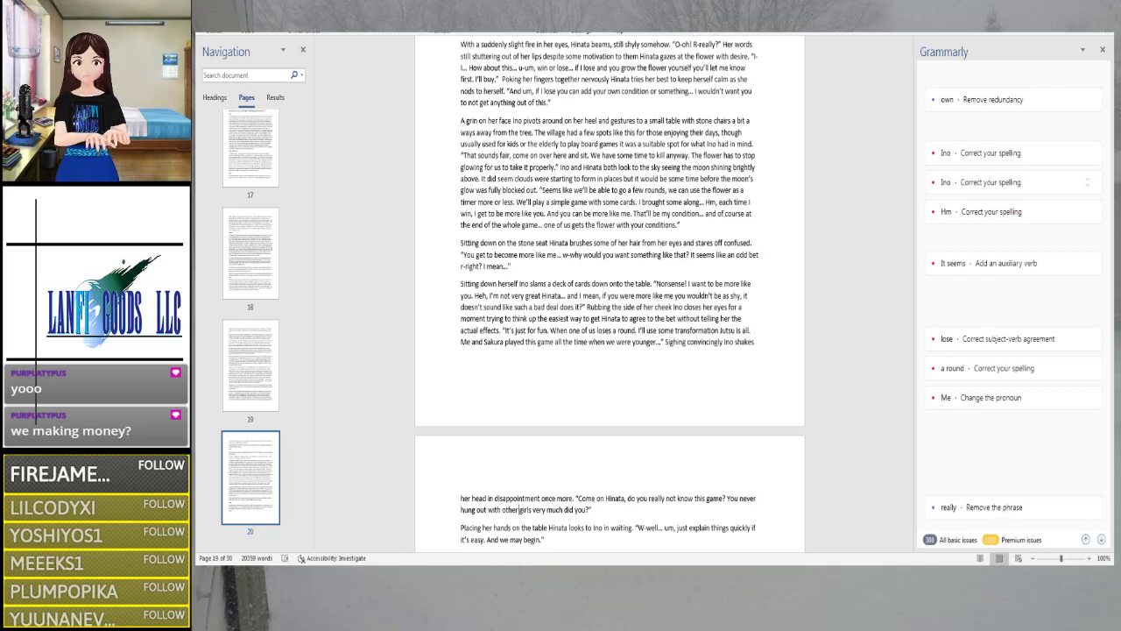
{"action": "key", "text": "Right"}
{"action": "key", "text": "Right"}
{"action": "key", "text": "Right"}
{"action": "key", "text": "Right"}
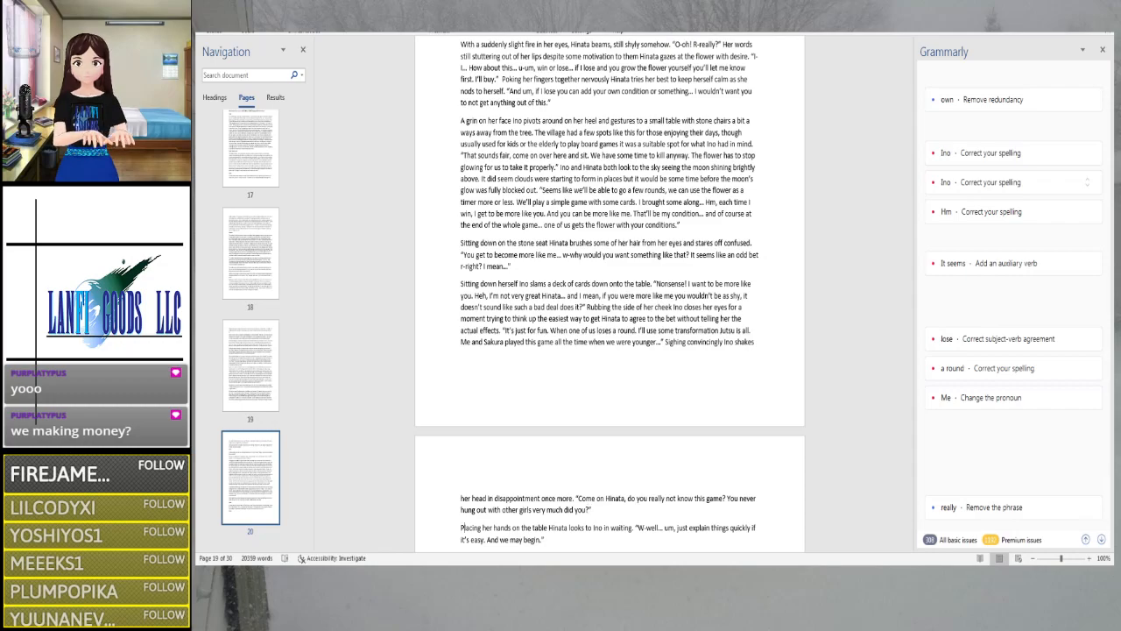
Extend Hinata's line after "r-right? I mean..." with "I don't even know what card game you're talking about."
{"action": "scroll", "coordinate": [977, 179], "scroll_direction": "down", "scroll_amount": 3}
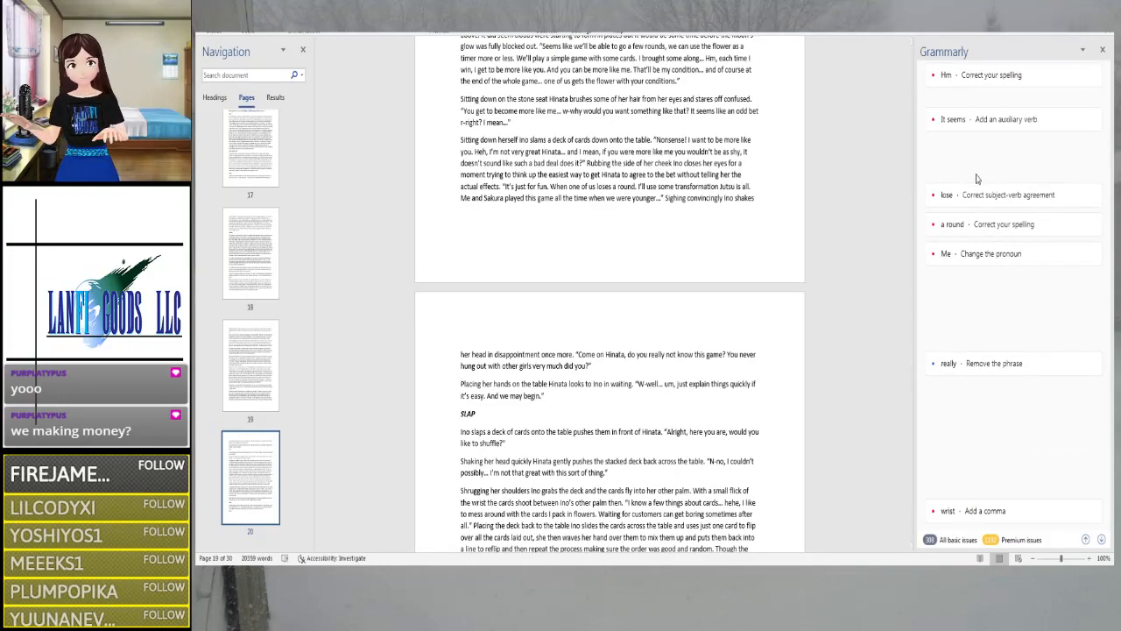
{"action": "scroll", "coordinate": [977, 179], "scroll_direction": "up", "scroll_amount": 2}
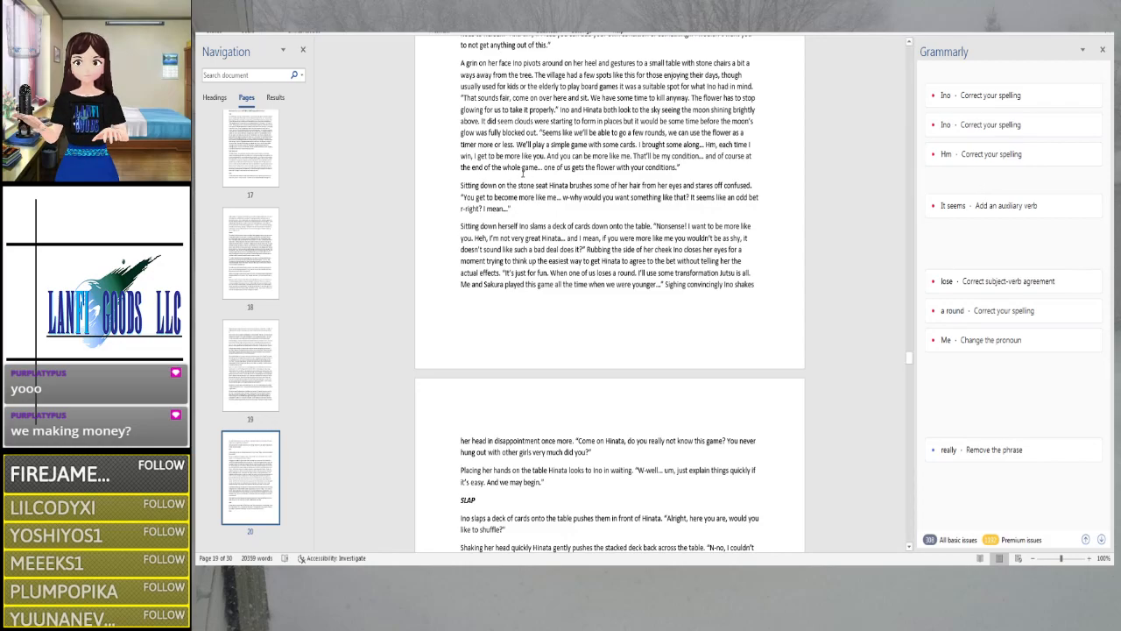
{"action": "left_click", "coordinate": [507, 209]}
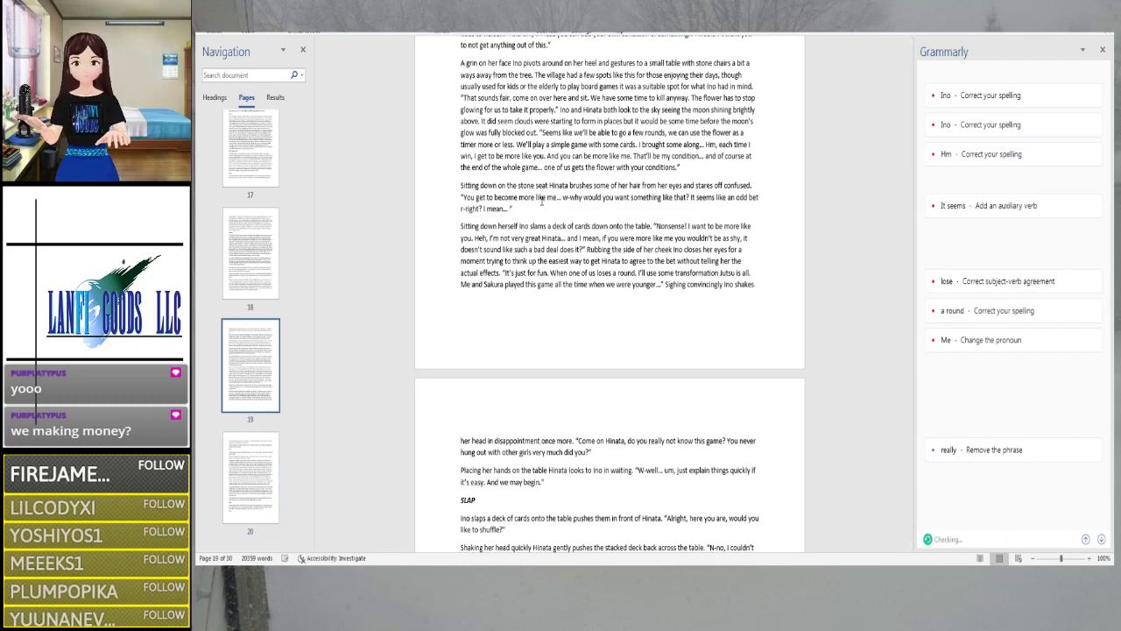
{"action": "type", "text": "I don't even know what card game you're talking about"}
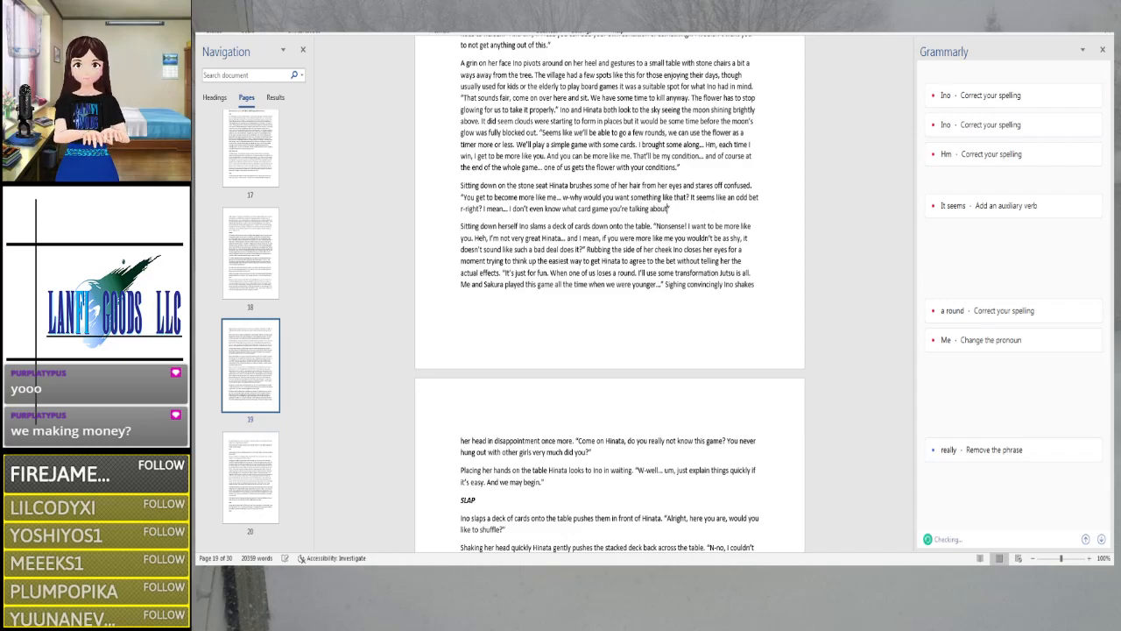
{"action": "type", "text": "?"}
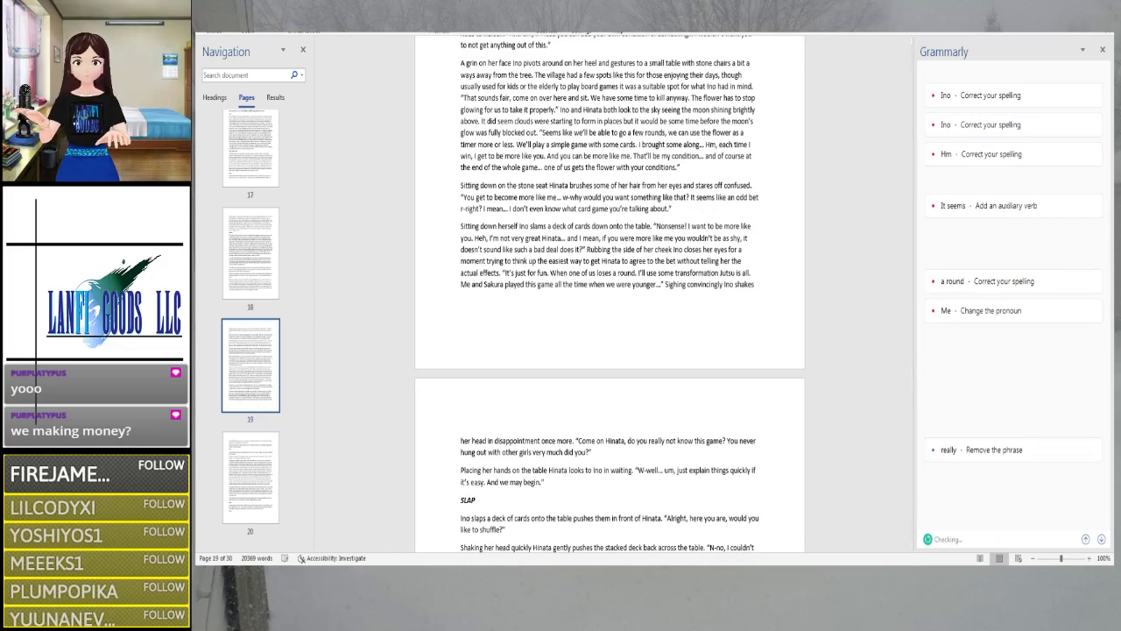
Change "a deck" to "the deck" in the sentence "Ino slaps a deck of cards" below SLAP
{"action": "scroll", "coordinate": [513, 315], "scroll_direction": "down", "scroll_amount": 5}
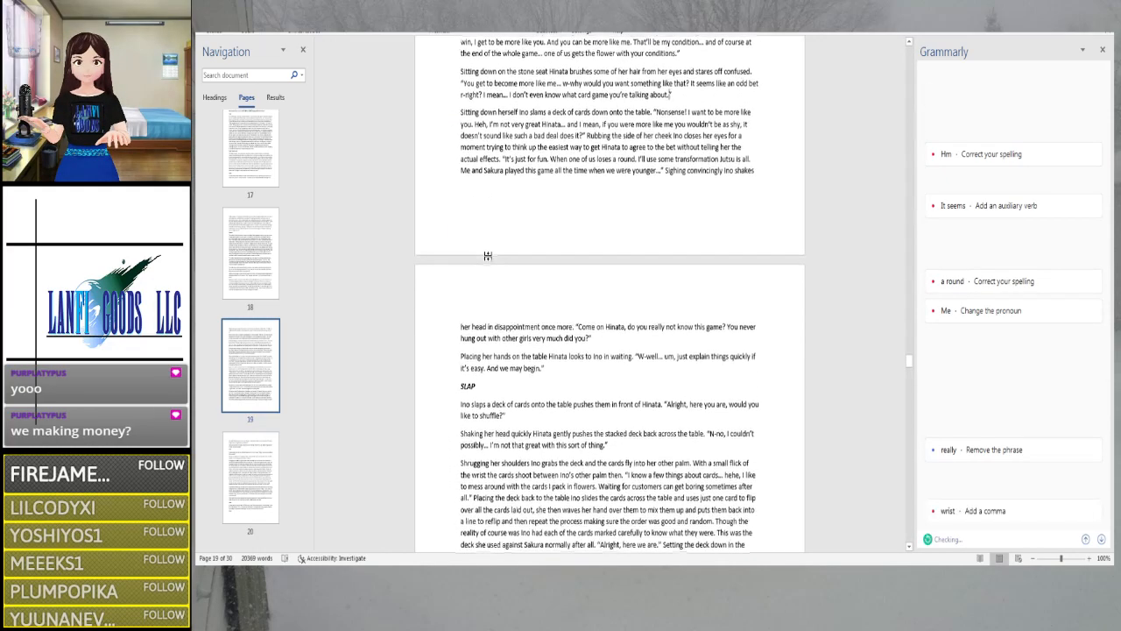
{"action": "scroll", "coordinate": [513, 315], "scroll_direction": "down", "scroll_amount": 3}
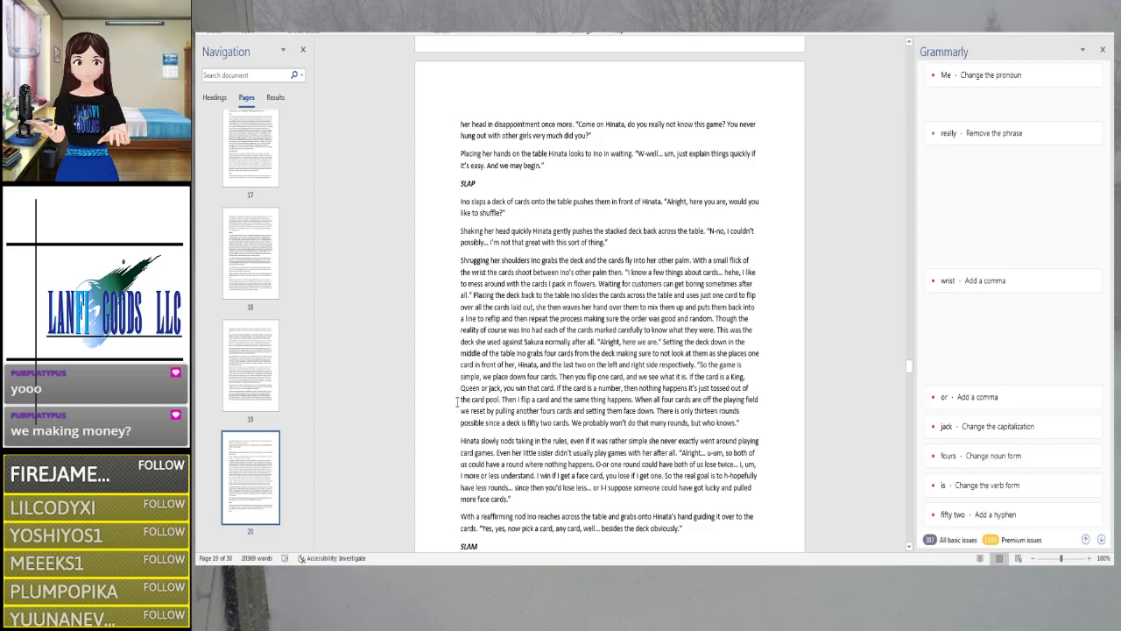
{"action": "scroll", "coordinate": [543, 420], "scroll_direction": "up", "scroll_amount": 5}
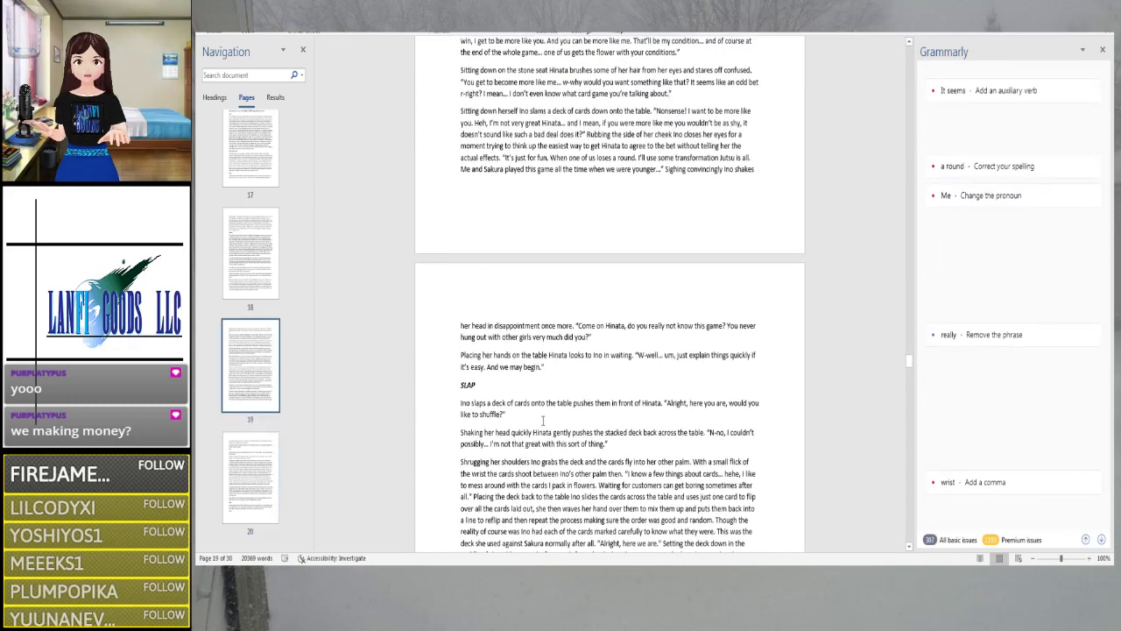
{"action": "scroll", "coordinate": [543, 421], "scroll_direction": "down", "scroll_amount": 3}
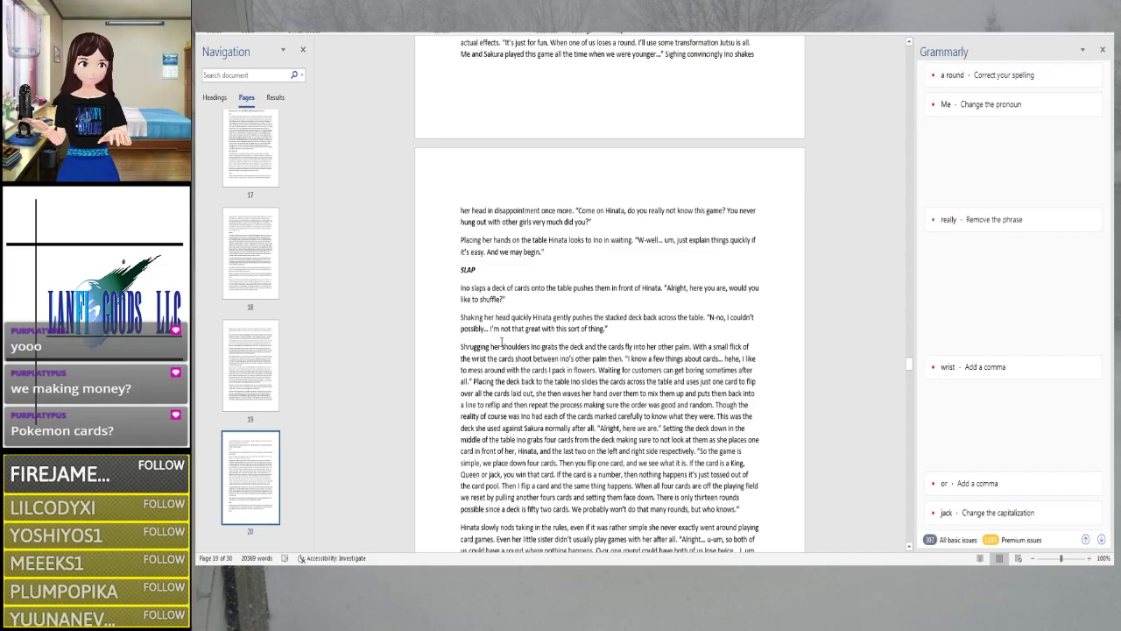
{"action": "scroll", "coordinate": [502, 341], "scroll_direction": "up", "scroll_amount": 1}
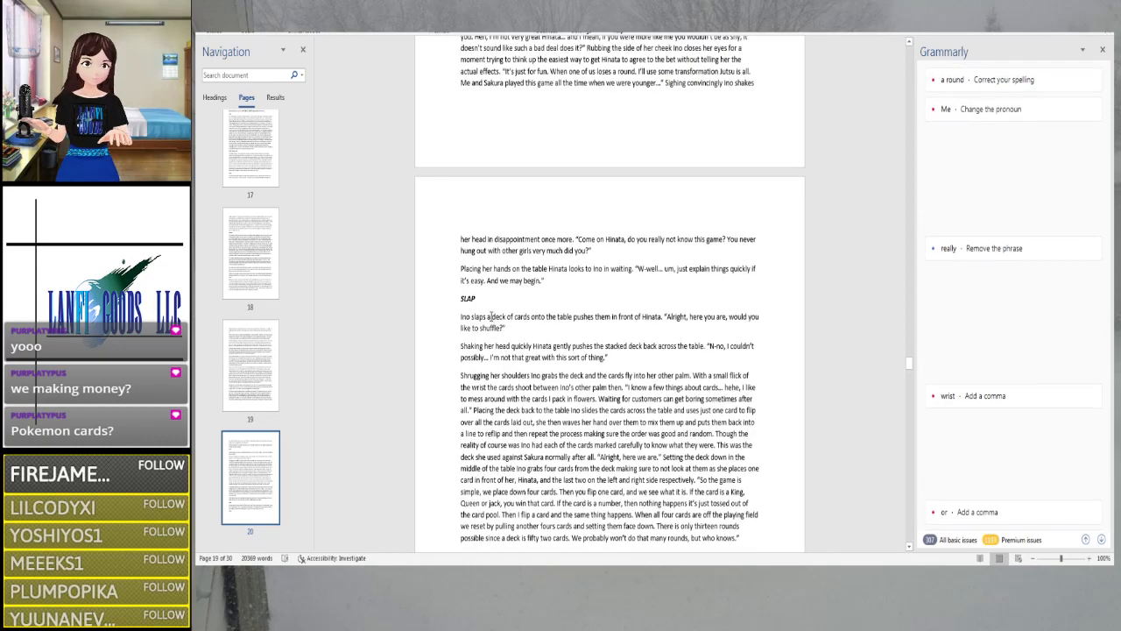
{"action": "key", "text": "BackSpace"}
{"action": "type", "text": "the"}
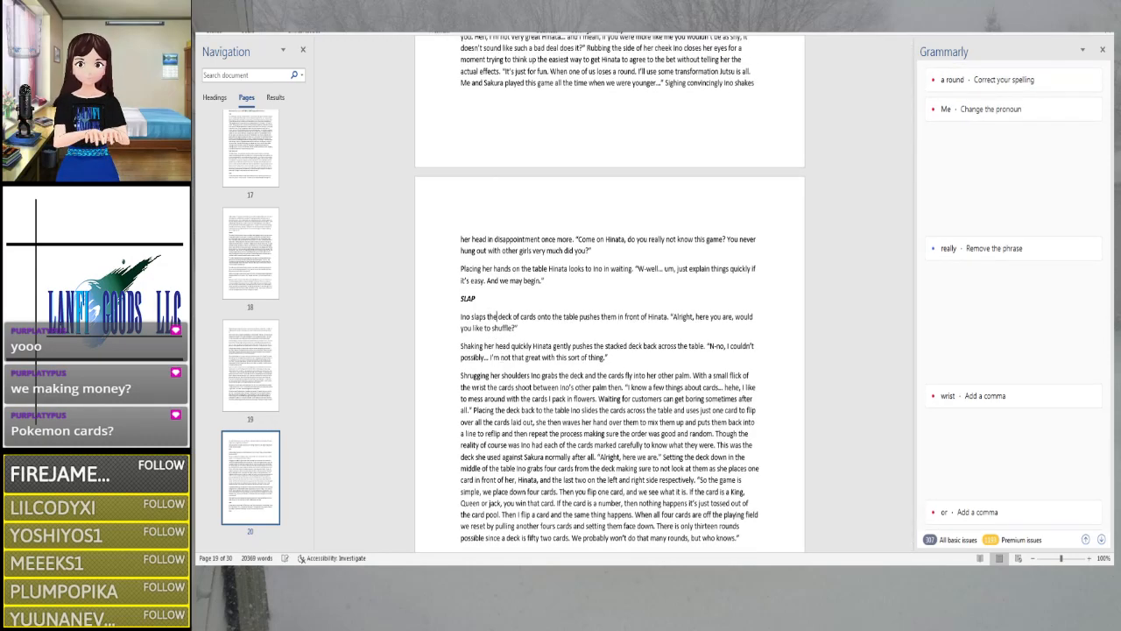
Replace "onto the table pushes them in front of Hinata" after "Ino slaps the deck of cards" with "and glares to Hinata"
{"action": "left_click", "coordinate": [550, 316]}
{"action": "key", "text": "BackSpace"}
{"action": "key", "text": "BackSpace"}
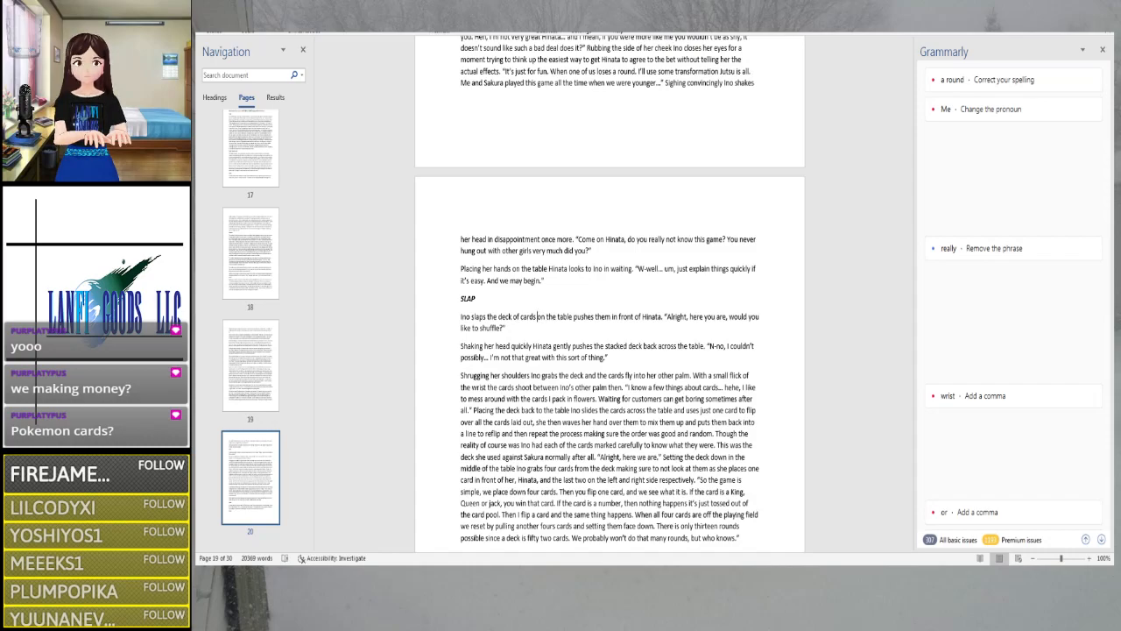
{"action": "key", "text": "Delete"}
{"action": "key", "text": "Delete"}
{"action": "key", "text": "Delete"}
{"action": "key", "text": "Delete"}
{"action": "key", "text": "Delete"}
{"action": "key", "text": "Delete"}
{"action": "key", "text": "Delete"}
{"action": "key", "text": "Delete"}
{"action": "key", "text": "Delete"}
{"action": "key", "text": "Delete"}
{"action": "key", "text": "Delete"}
{"action": "key", "text": "Delete"}
{"action": "key", "text": "Delete"}
{"action": "key", "text": "Delete"}
{"action": "key", "text": "Delete"}
{"action": "key", "text": "Delete"}
{"action": "key", "text": "Delete"}
{"action": "key", "text": "Delete"}
{"action": "key", "text": "Delete"}
{"action": "key", "text": "Delete"}
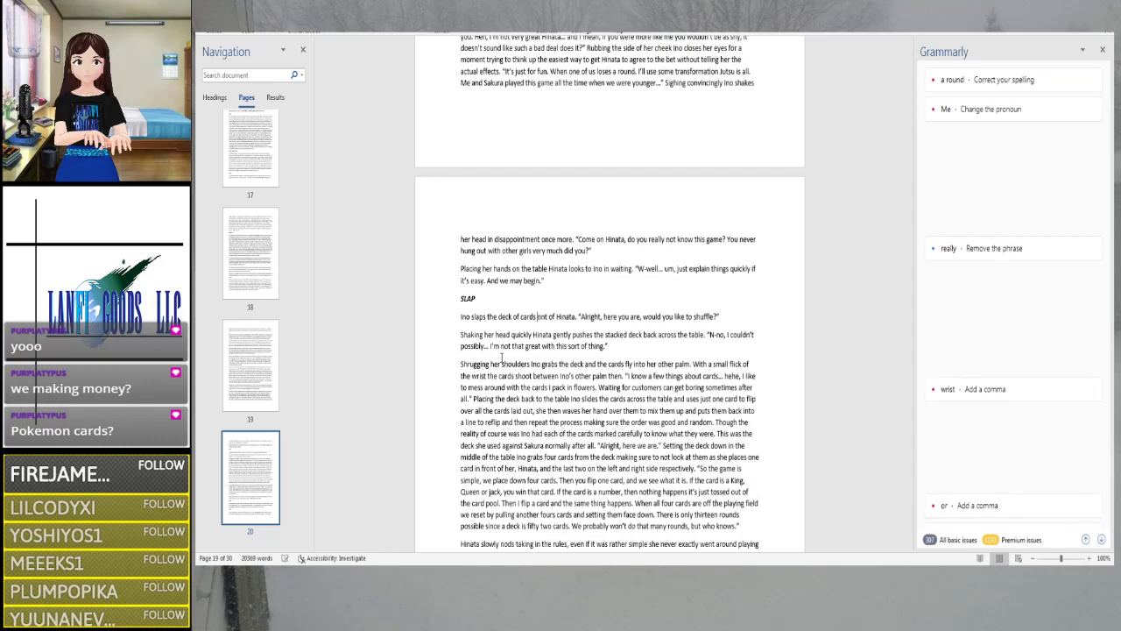
{"action": "key", "text": "Delete"}
{"action": "key", "text": "Delete"}
{"action": "key", "text": "Delete"}
{"action": "key", "text": "Delete"}
{"action": "key", "text": "Delete"}
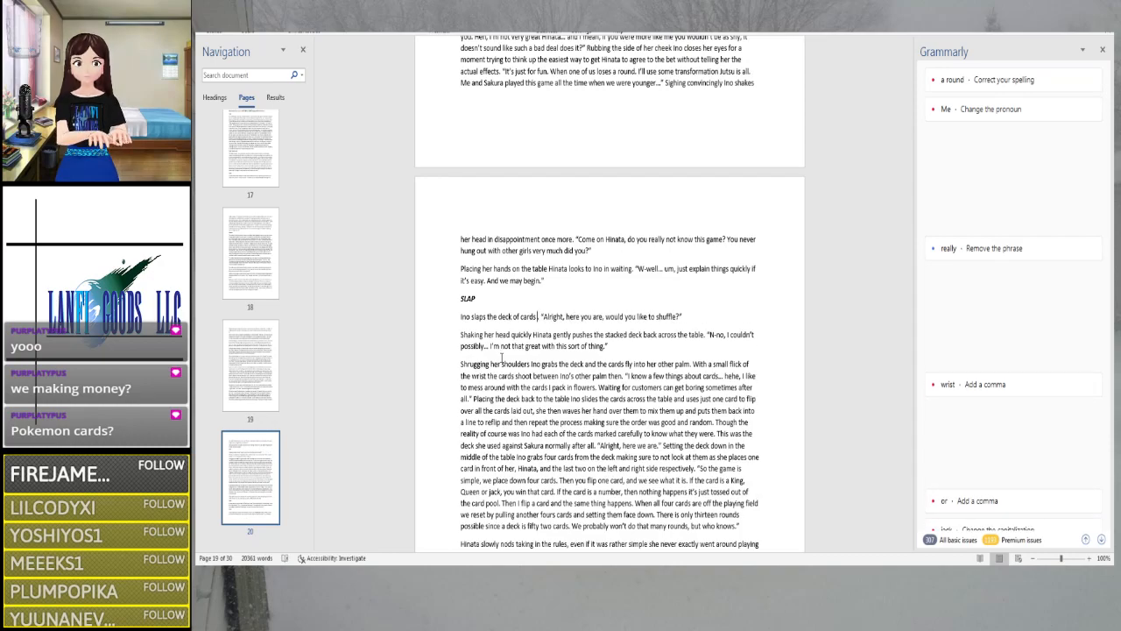
{"action": "type", "text": "and"}
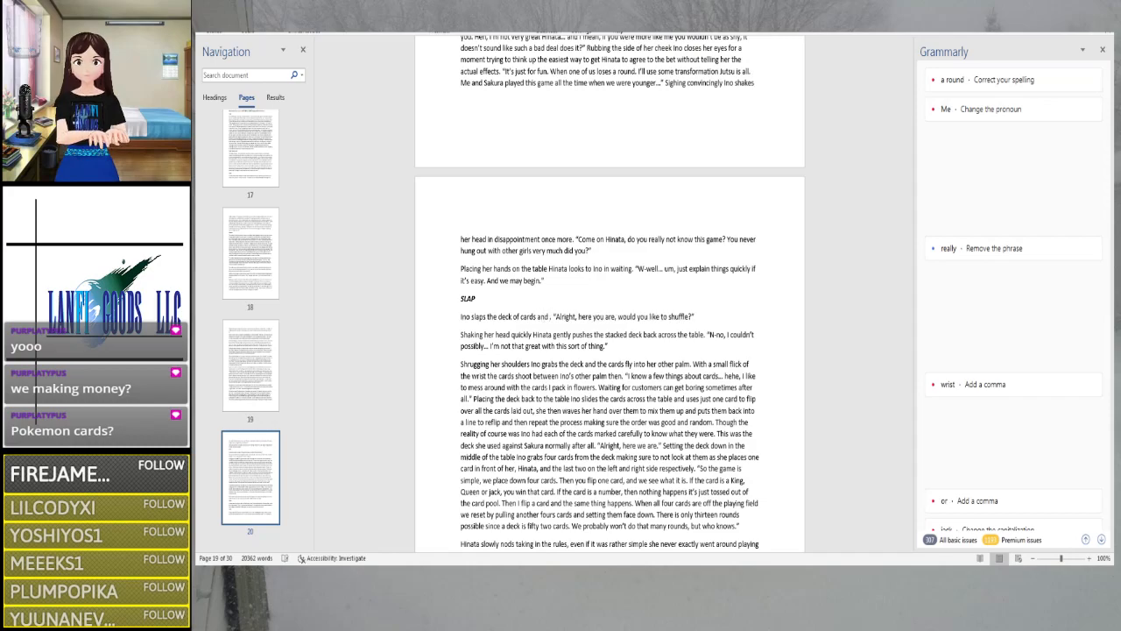
{"action": "type", "text": " glares t"}
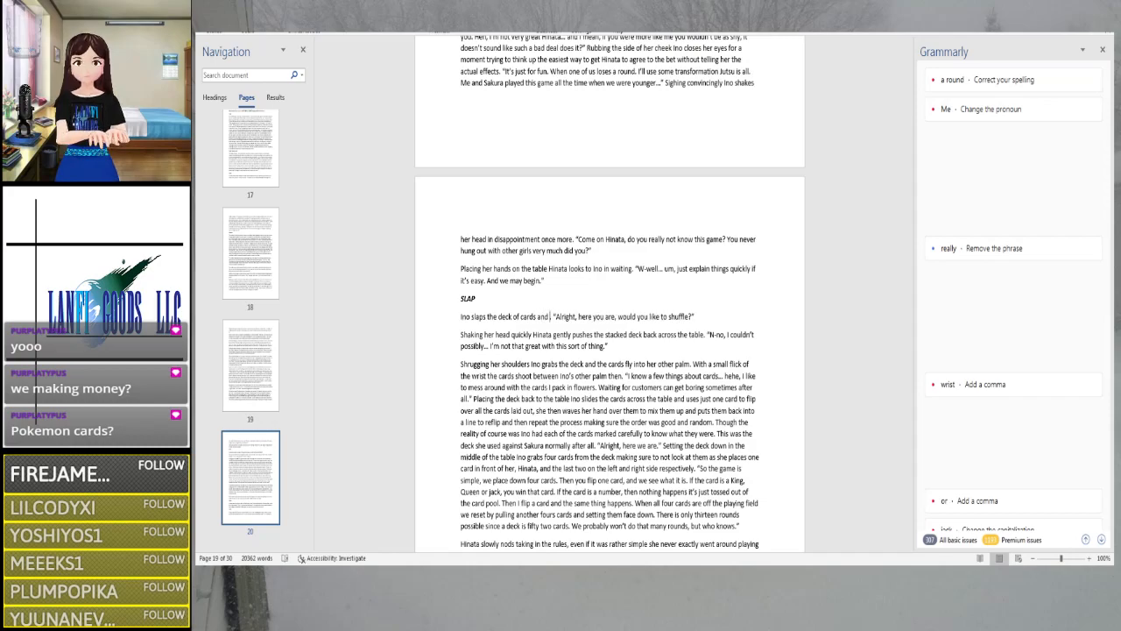
{"action": "type", "text": "o Hinat"}
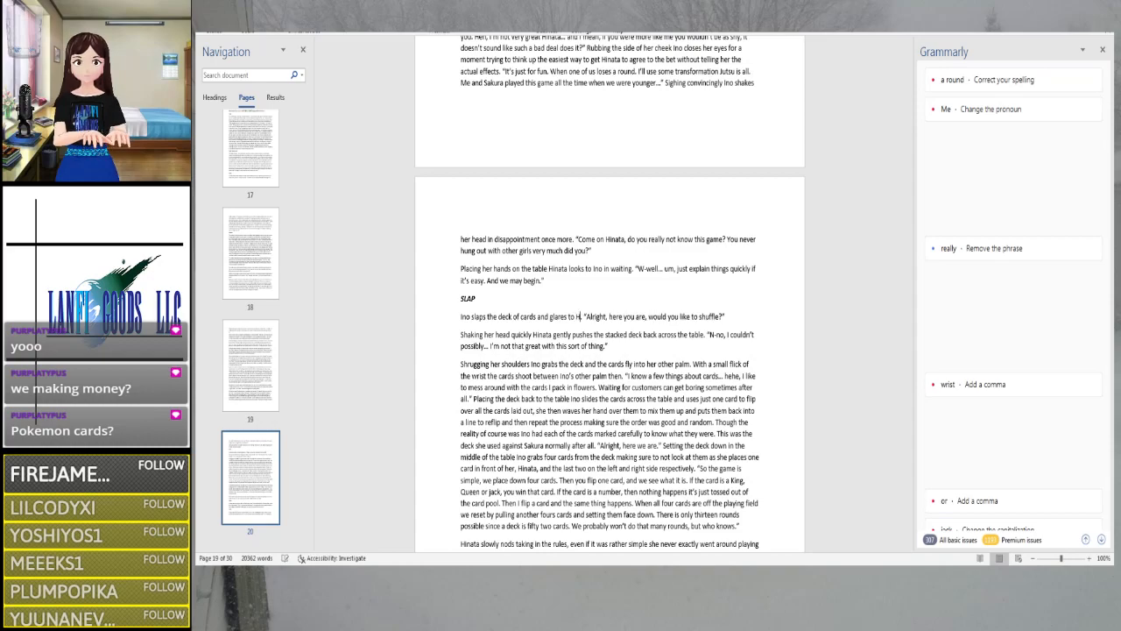
{"action": "type", "text": "a"}
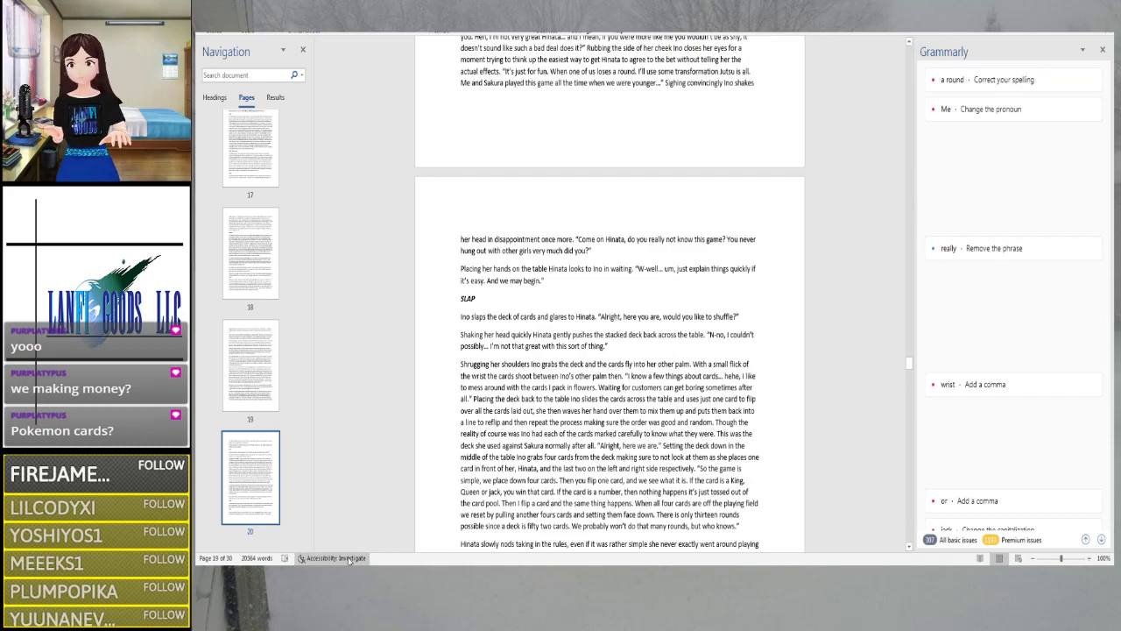
Add "With a little push of her fingers Ino nudges the deck a tad closer to Hinata" after "would you like to shuffle?"
{"action": "scroll", "coordinate": [421, 449], "scroll_direction": "down", "scroll_amount": 6}
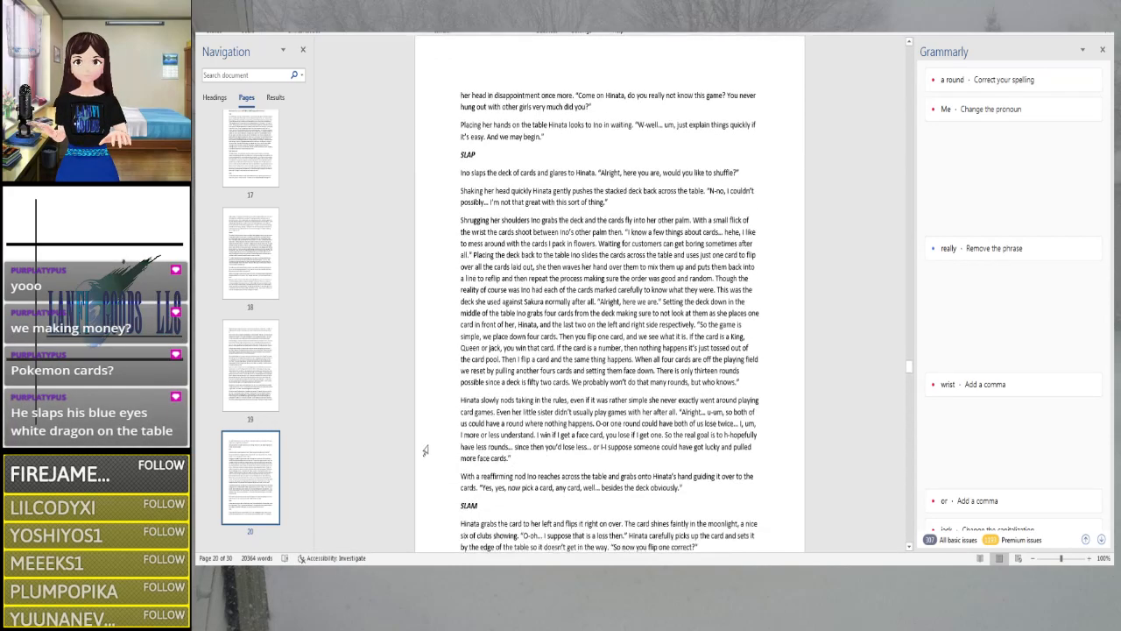
{"action": "scroll", "coordinate": [422, 449], "scroll_direction": "down", "scroll_amount": 2}
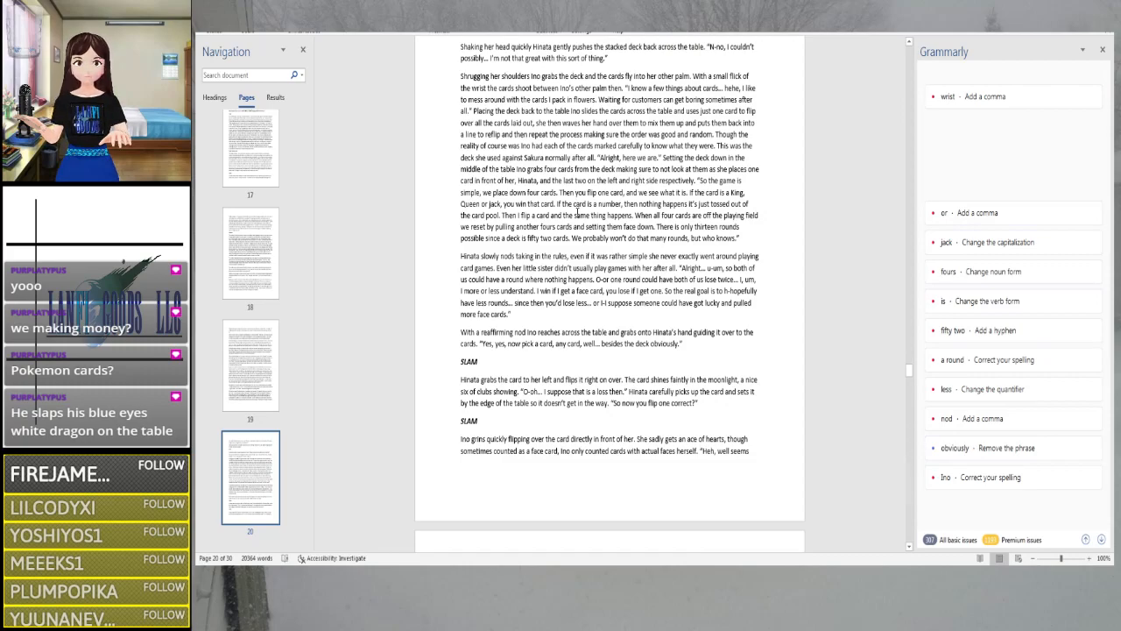
{"action": "scroll", "coordinate": [577, 212], "scroll_direction": "up", "scroll_amount": 7}
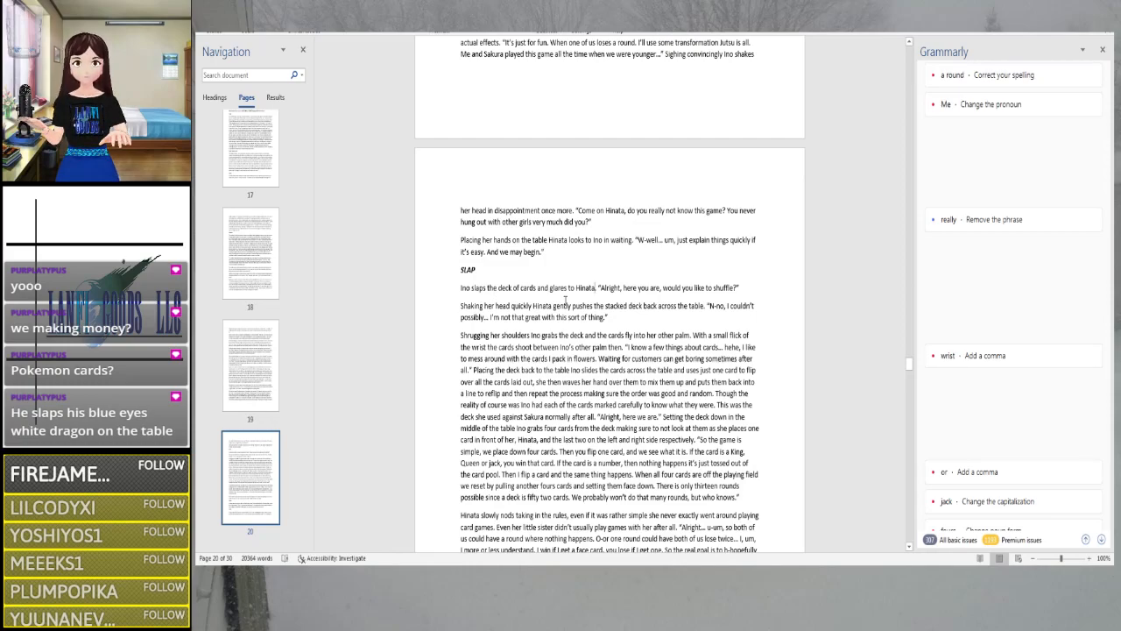
{"action": "left_click", "coordinate": [749, 294]}
{"action": "type", "text": "With a little p"}
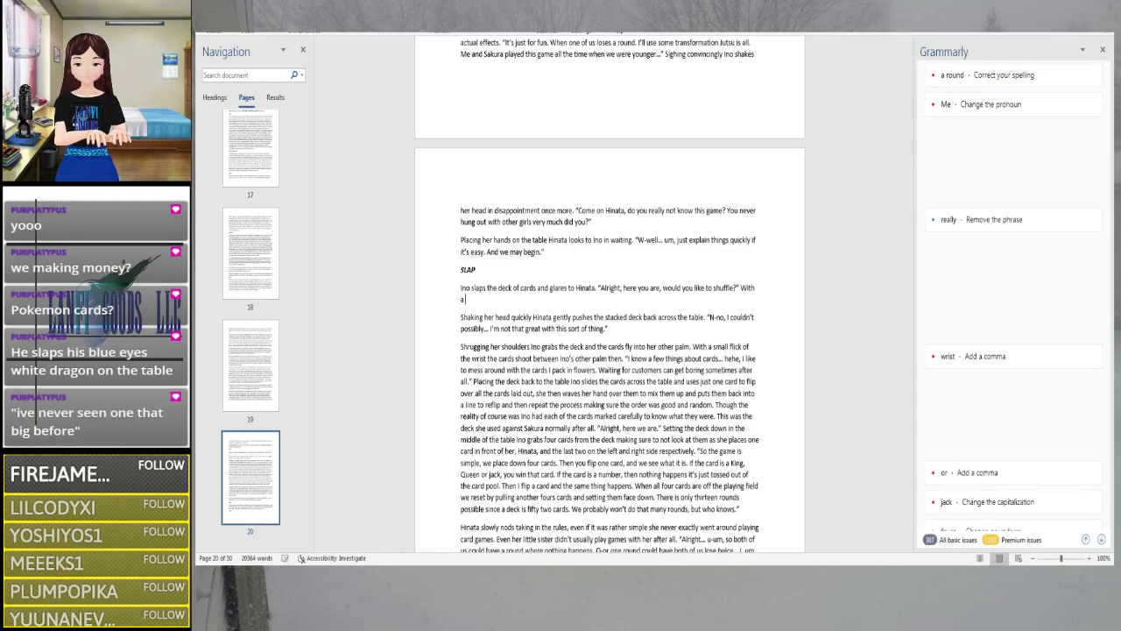
{"action": "type", "text": "ush of t"}
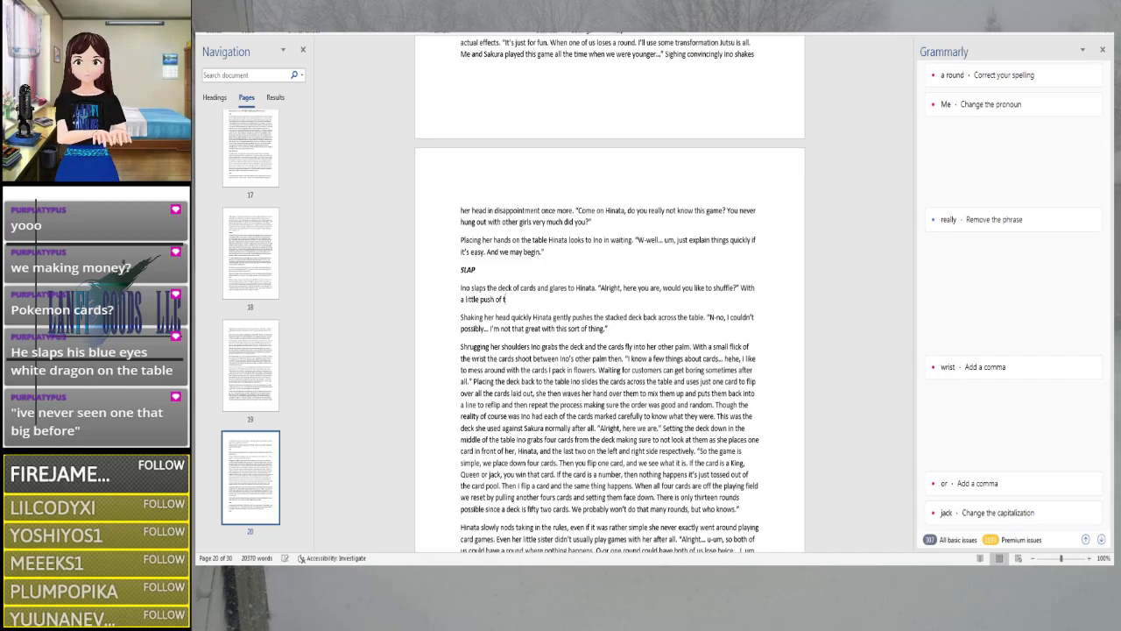
{"action": "key", "text": "BackSpace"}
{"action": "type", "text": "he"}
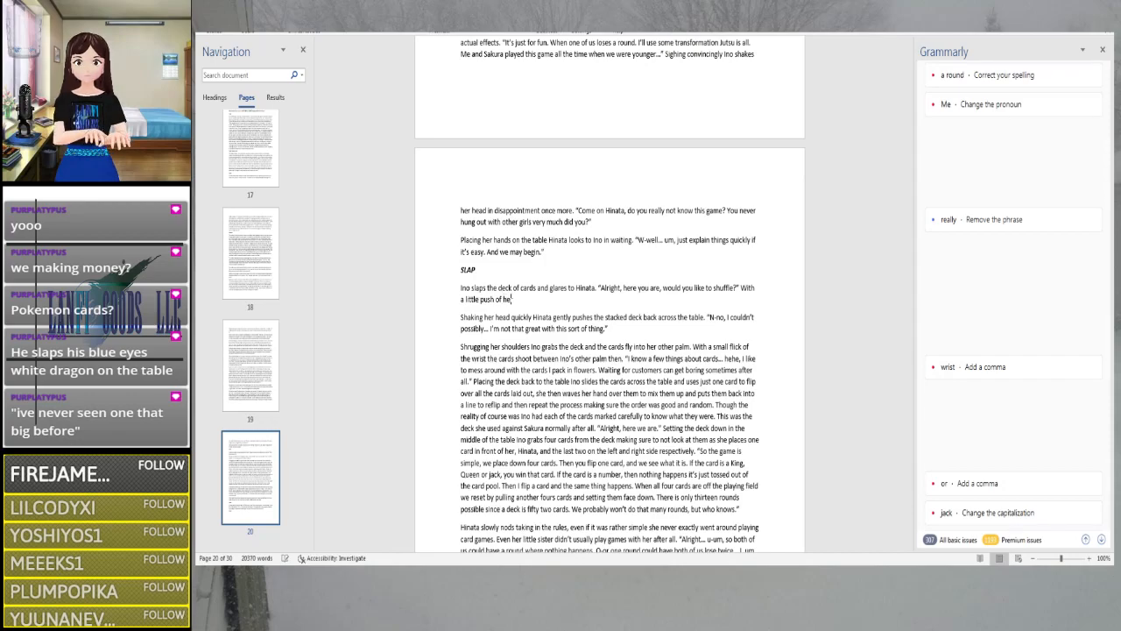
{"action": "type", "text": "r fingers Ino"}
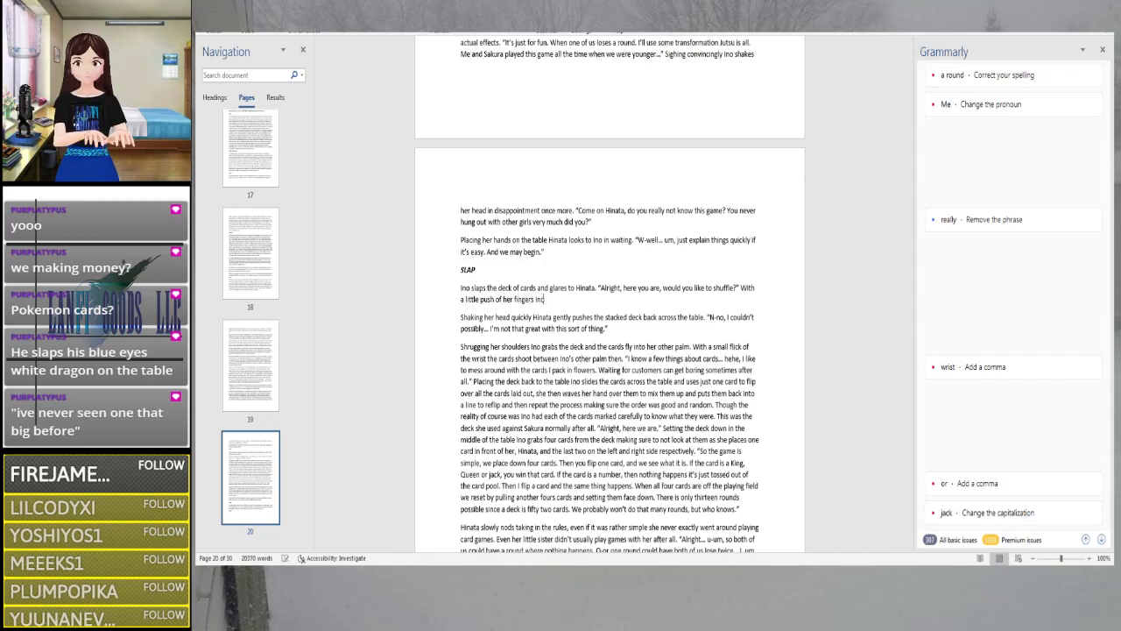
{"action": "type", "text": " nudges the de"}
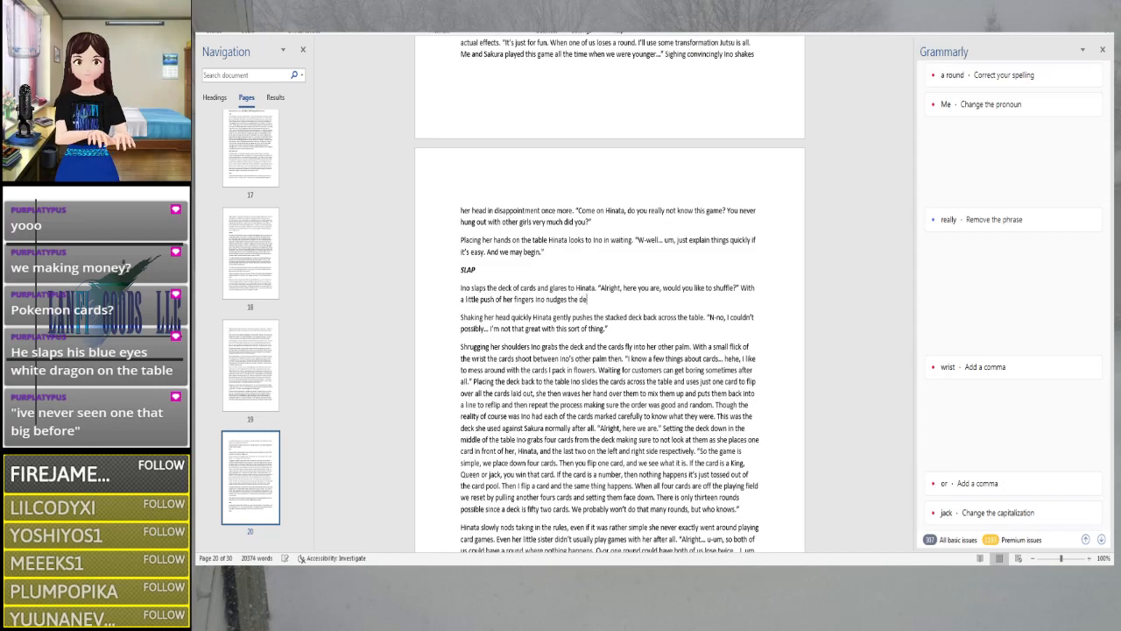
{"action": "type", "text": "ck a tad closer to Hinata"}
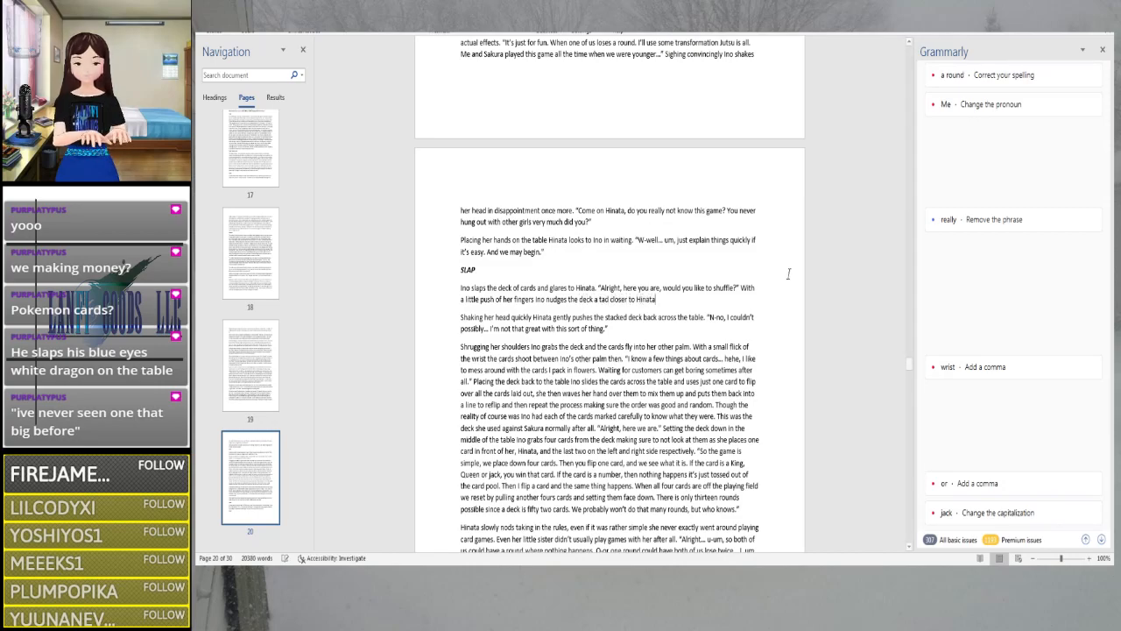
End the sentence about Ino nudging the deck with a period and accept Grammarly's comma after "With a little push of her fingers"
{"action": "type", "text": "."}
{"action": "scroll", "coordinate": [777, 275], "scroll_direction": "down", "scroll_amount": 2}
{"action": "scroll", "coordinate": [777, 275], "scroll_direction": "down", "scroll_amount": 4}
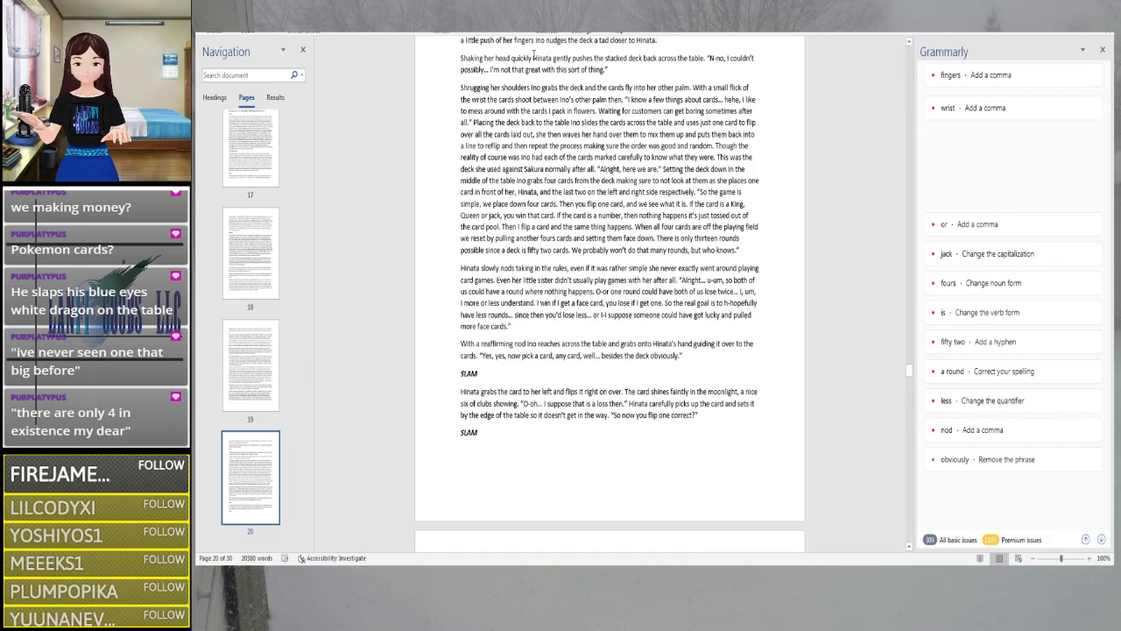
{"action": "left_click", "coordinate": [950, 76]}
{"action": "left_click", "coordinate": [958, 94]}
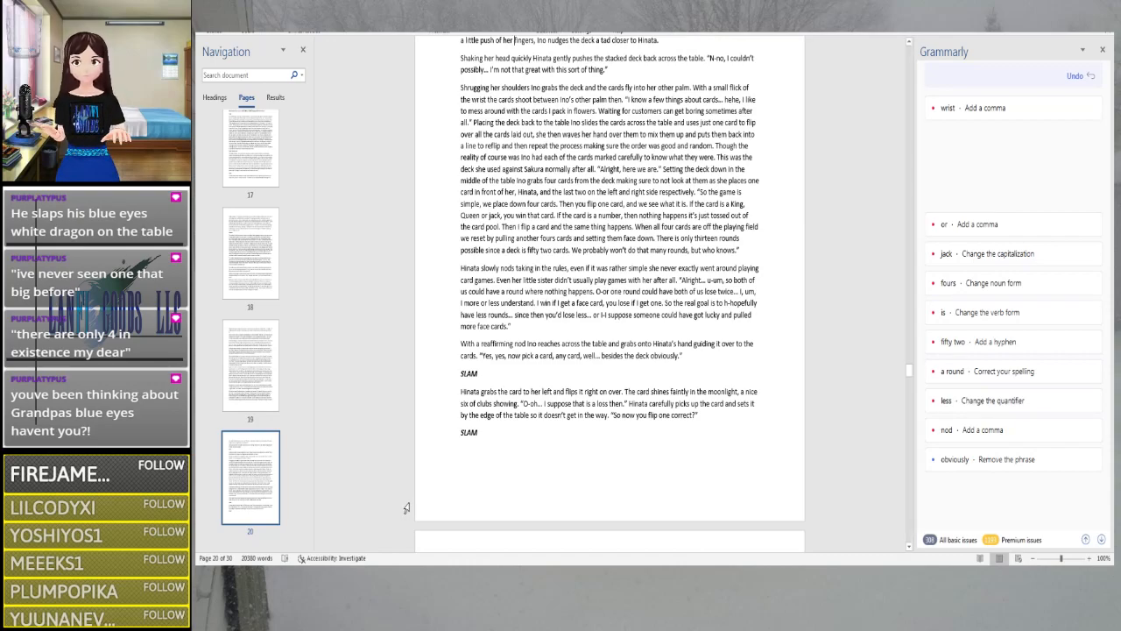
Accept Grammarly's comma after "With a small flick of the wrist" in the paragraph where Ino shuffles the cards
{"action": "scroll", "coordinate": [406, 508], "scroll_direction": "down", "scroll_amount": 1}
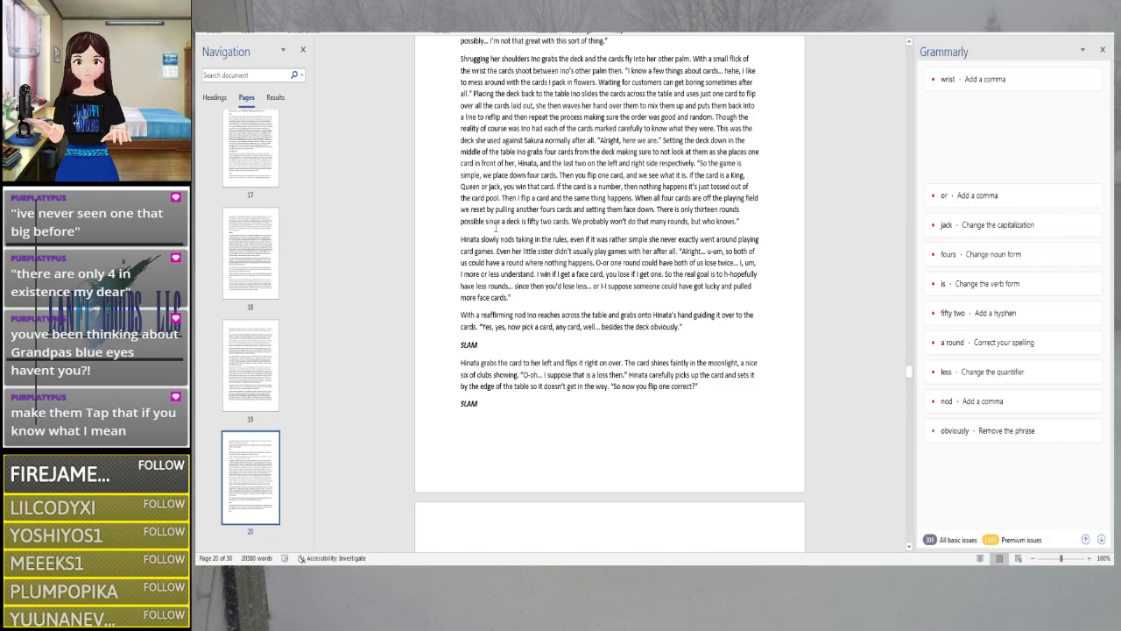
{"action": "left_click", "coordinate": [482, 71]}
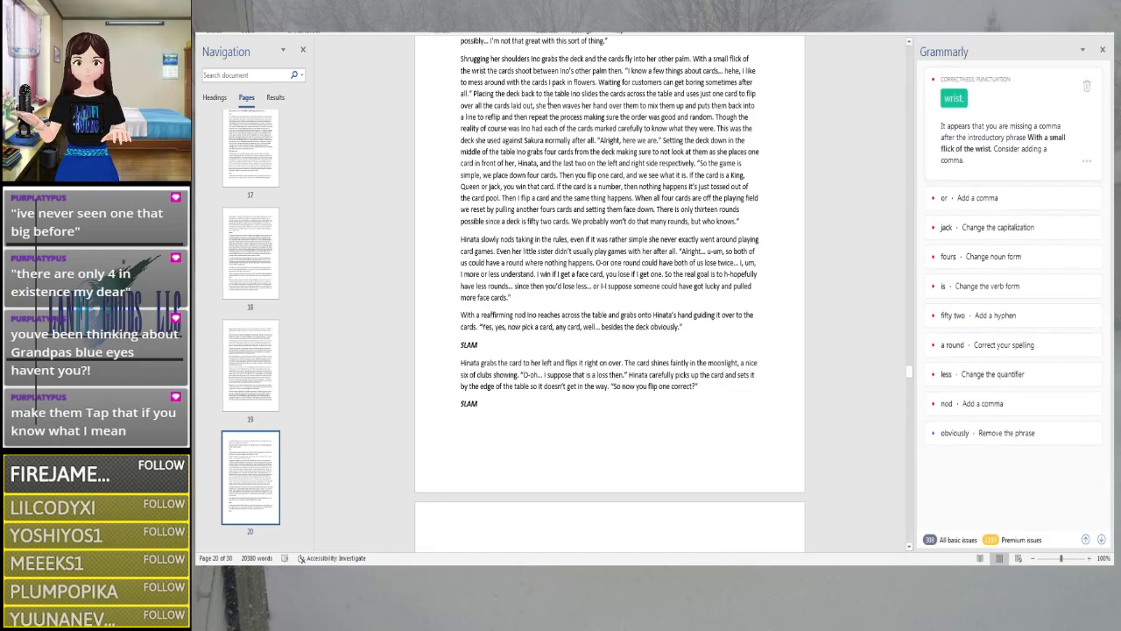
{"action": "left_click", "coordinate": [954, 98]}
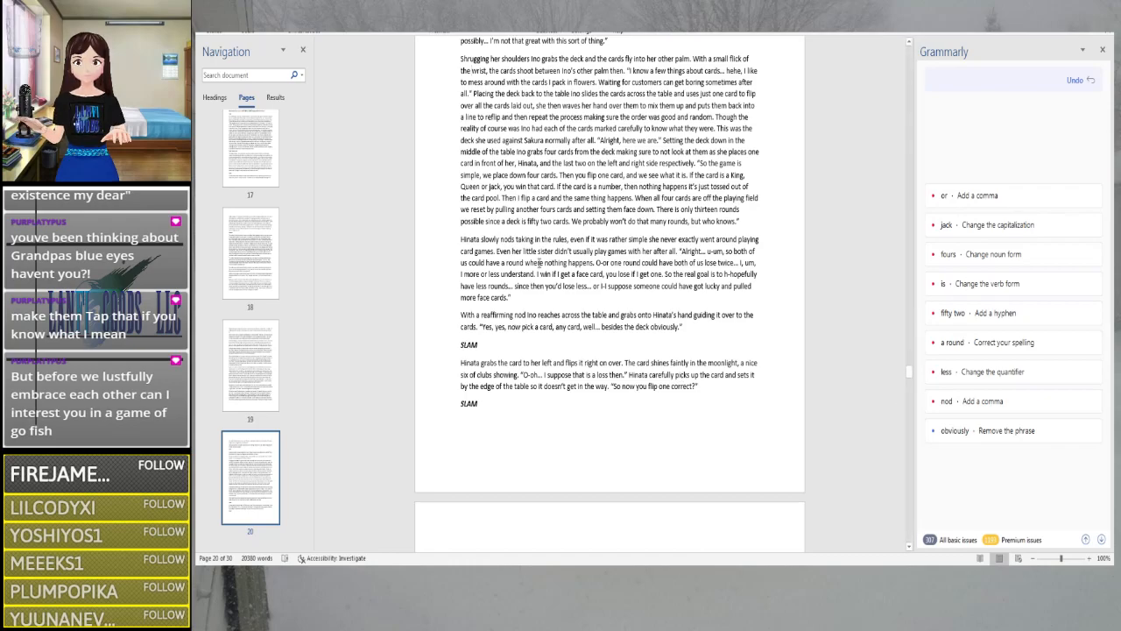
Accept Grammarly's corrections "fifty-two" and "There are only thirteen rounds" at the end of Ino's explanation of the rules
{"action": "left_click", "coordinate": [543, 221]}
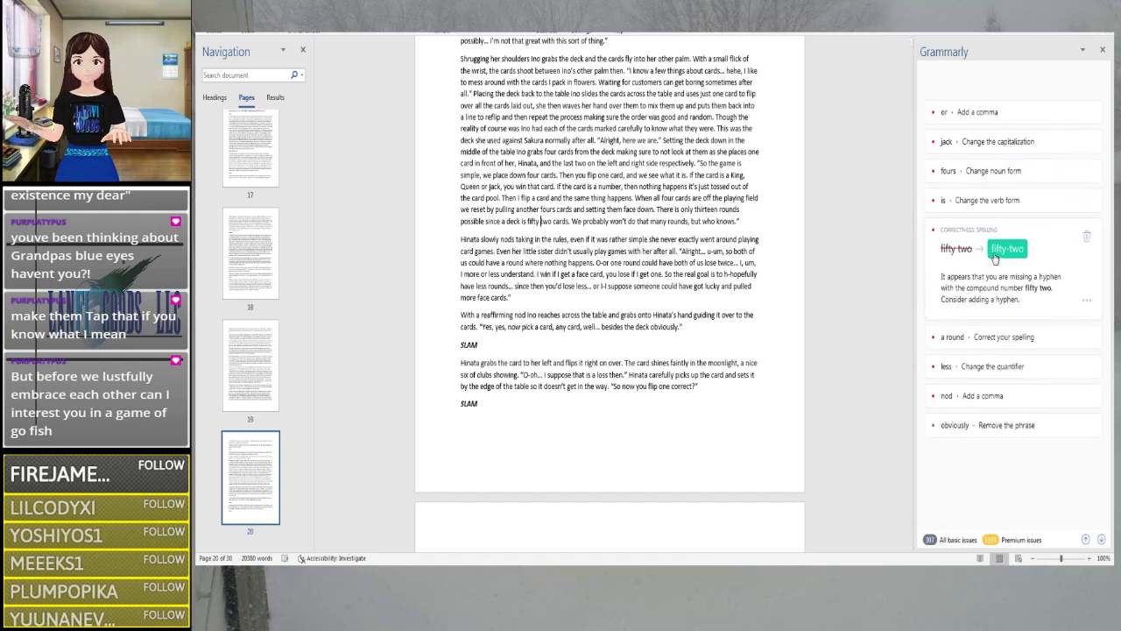
{"action": "left_click", "coordinate": [1007, 248]}
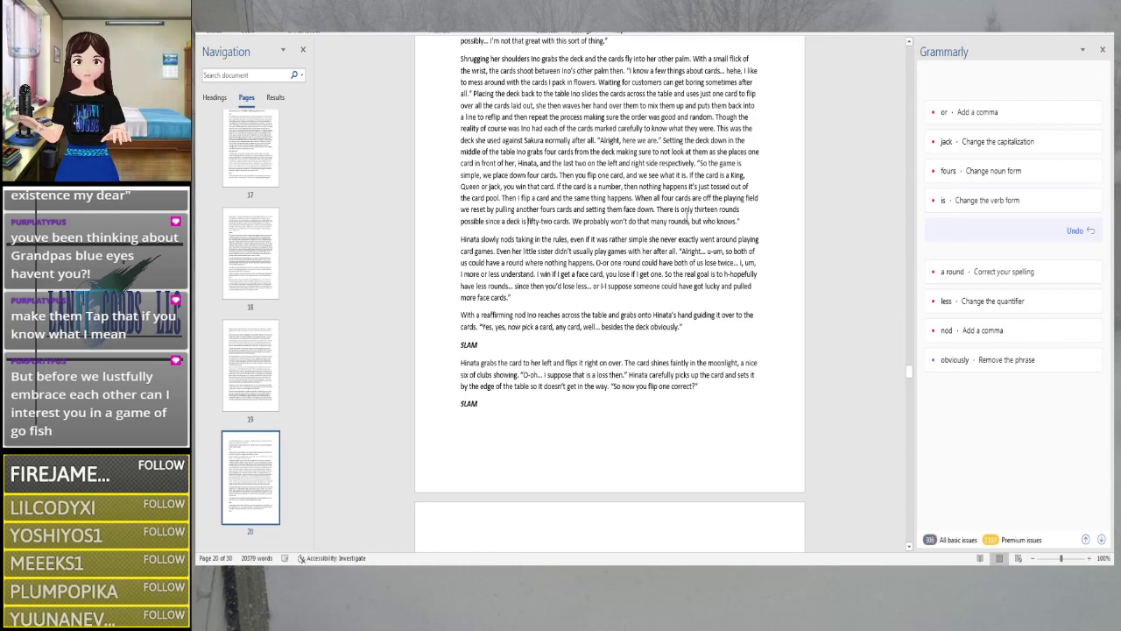
{"action": "left_click", "coordinate": [676, 211]}
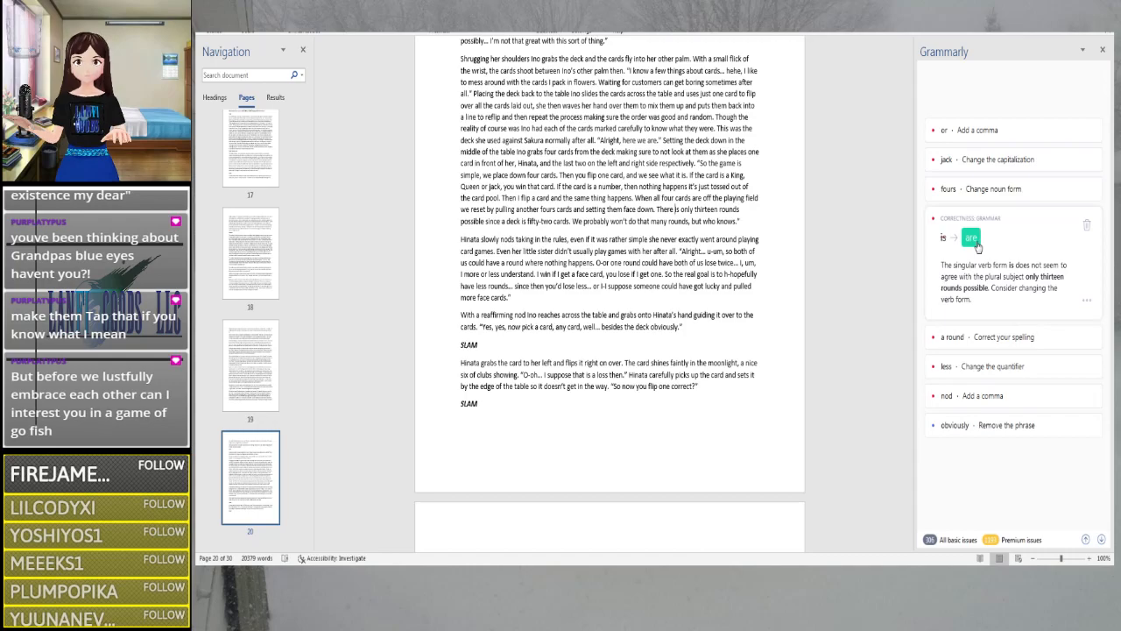
{"action": "left_click", "coordinate": [971, 238]}
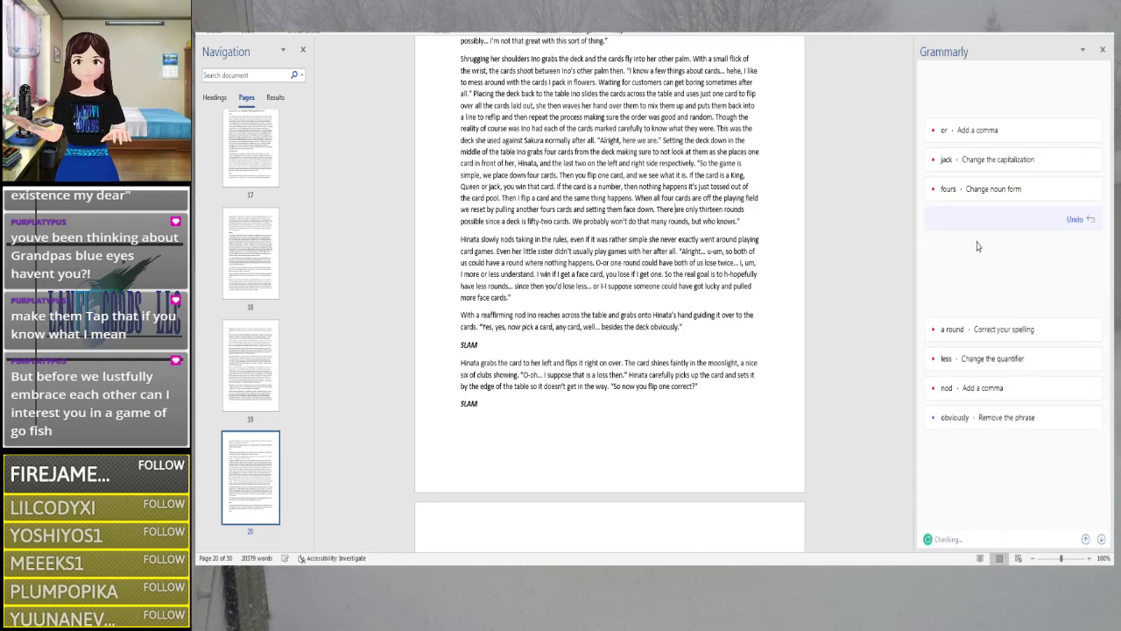
Accept Grammarly's changes of "fours" to "four's" and "jack" to "Jack" in Ino's explanation of the game
{"action": "left_click", "coordinate": [548, 211]}
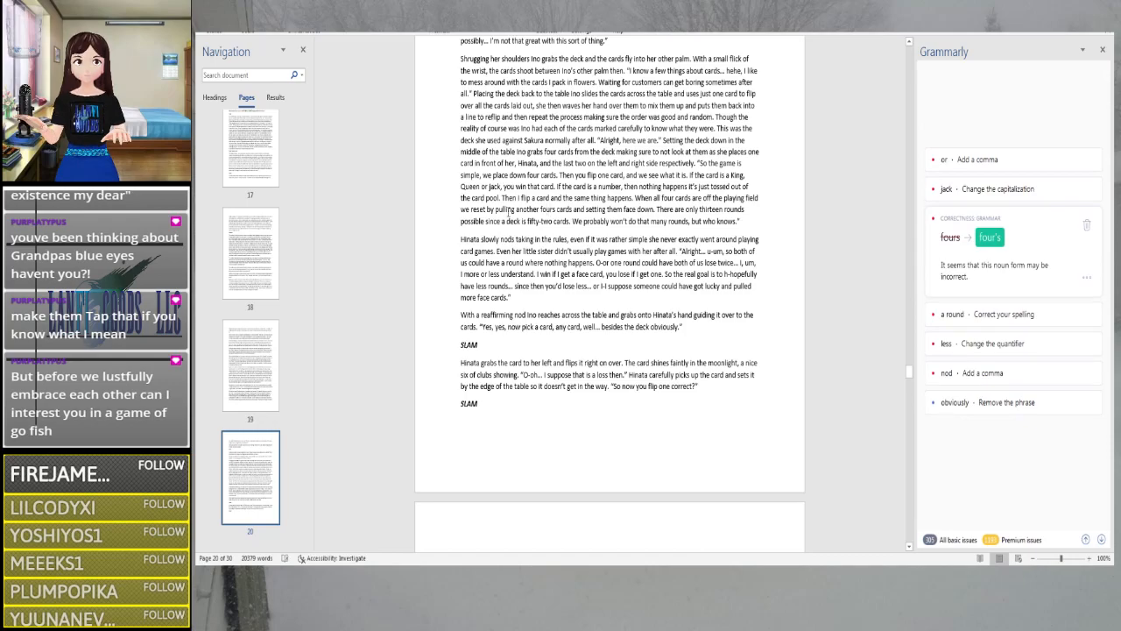
{"action": "left_click", "coordinate": [990, 237]}
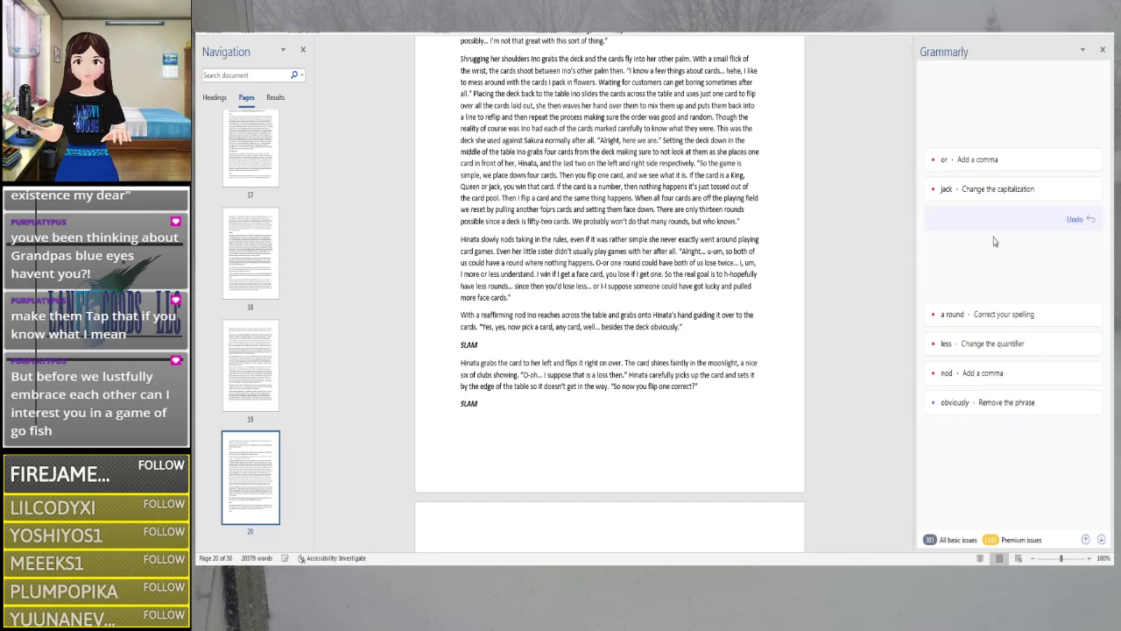
{"action": "left_click", "coordinate": [495, 187]}
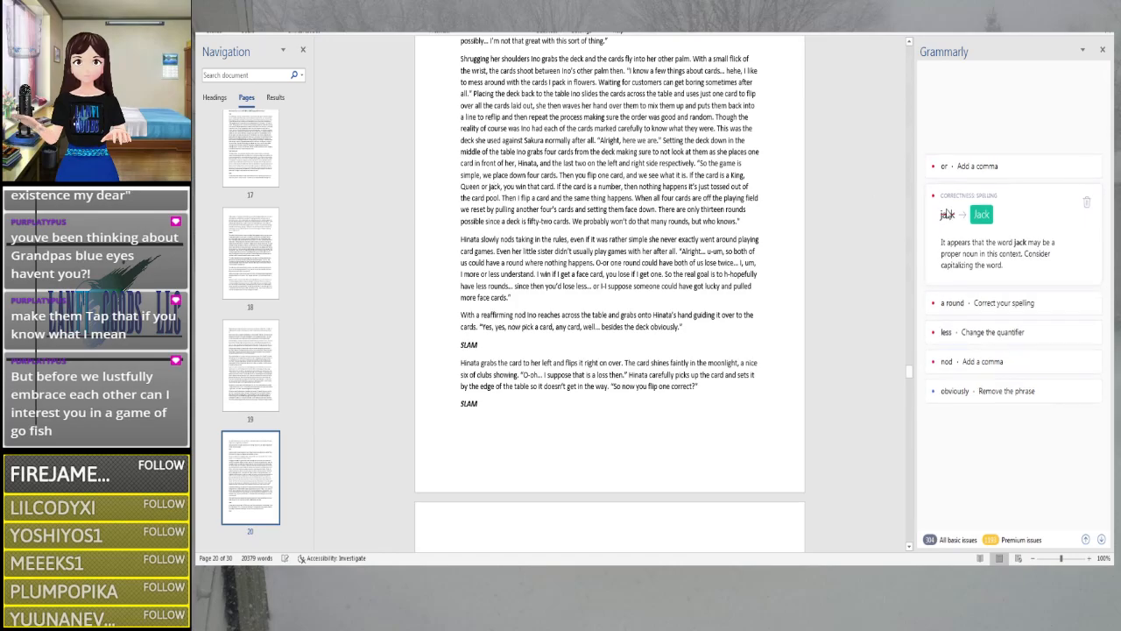
{"action": "left_click", "coordinate": [981, 215]}
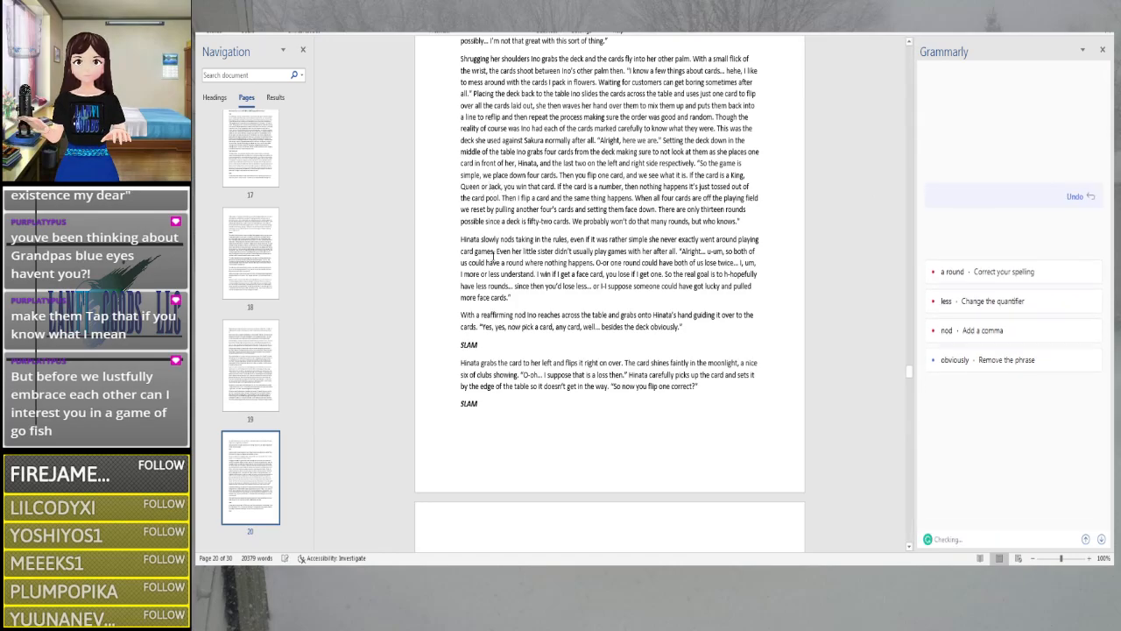
Change "didn't" to "did not" in the sentence about Hinata's little sister not usually playing games with her
{"action": "scroll", "coordinate": [481, 256], "scroll_direction": "down", "scroll_amount": 3}
{"action": "scroll", "coordinate": [481, 256], "scroll_direction": "down", "scroll_amount": 2}
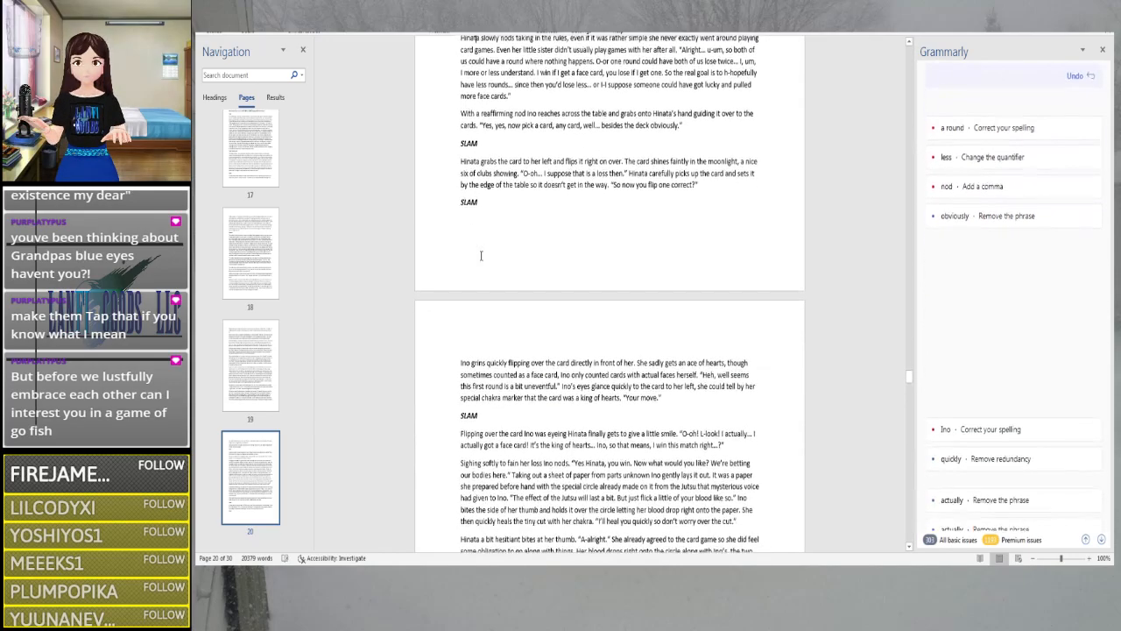
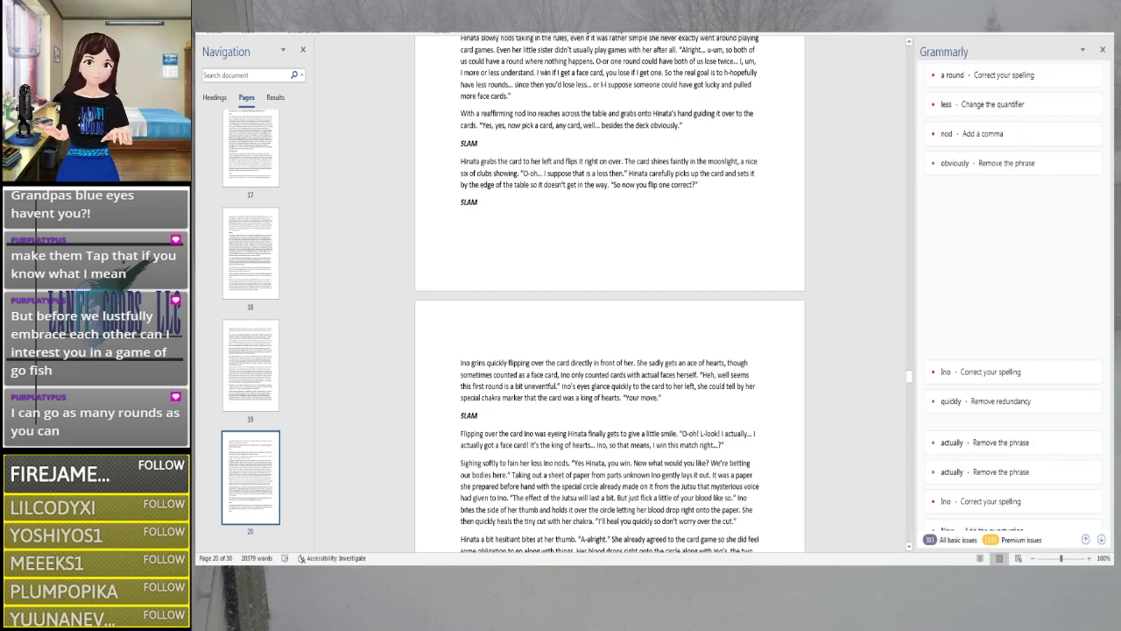
{"action": "scroll", "coordinate": [488, 265], "scroll_direction": "up", "scroll_amount": 1}
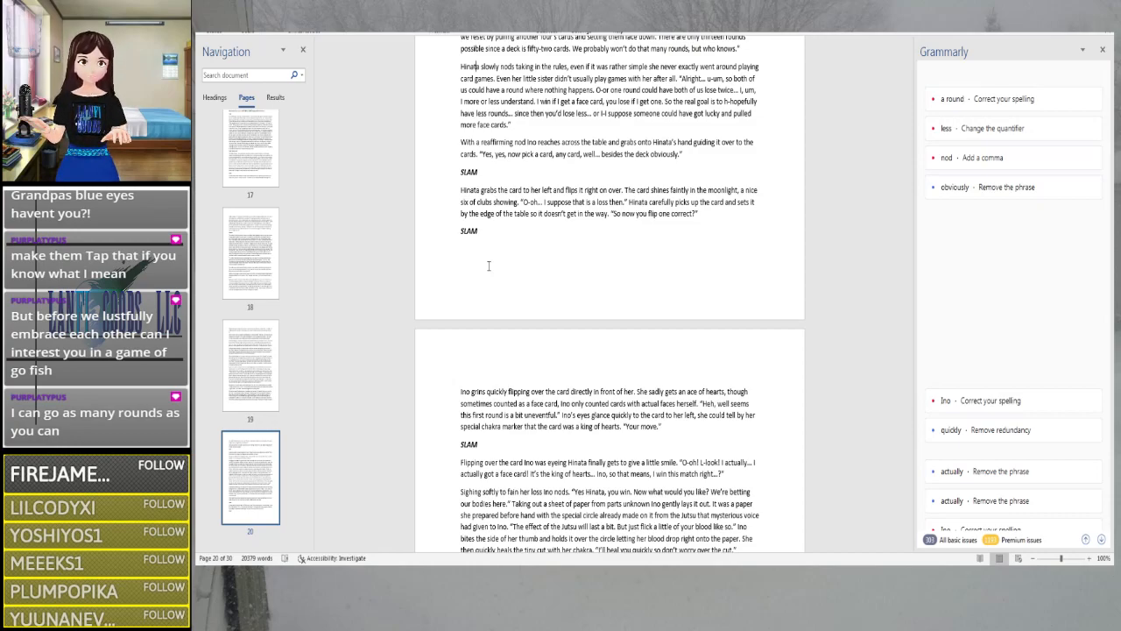
{"action": "left_click", "coordinate": [569, 78]}
{"action": "type", "text": "'"}
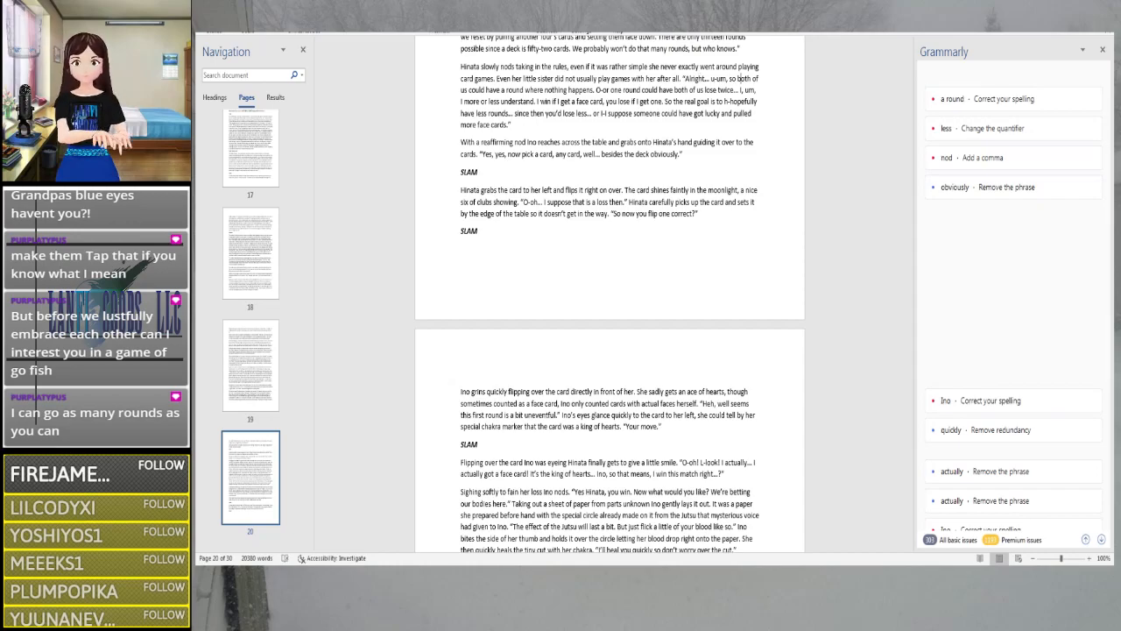
Dismiss Grammarly's suggestions "fewer" for "less rounds" and "around" for "a round" in Hinata's reply about the rules
{"action": "left_click", "coordinate": [508, 90]}
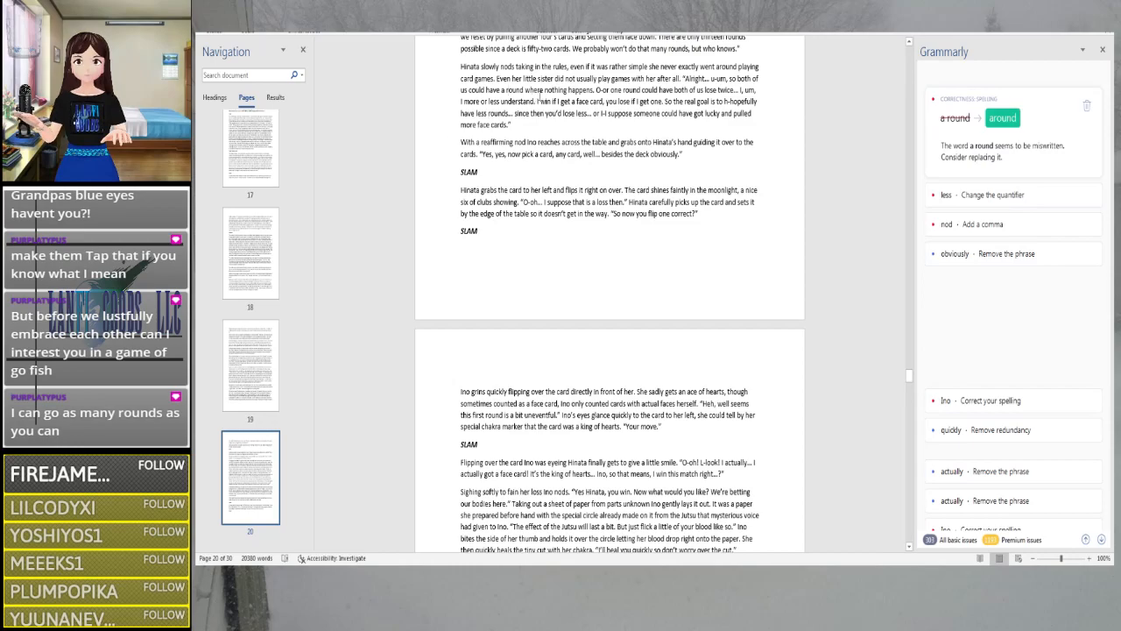
{"action": "left_click", "coordinate": [711, 167]}
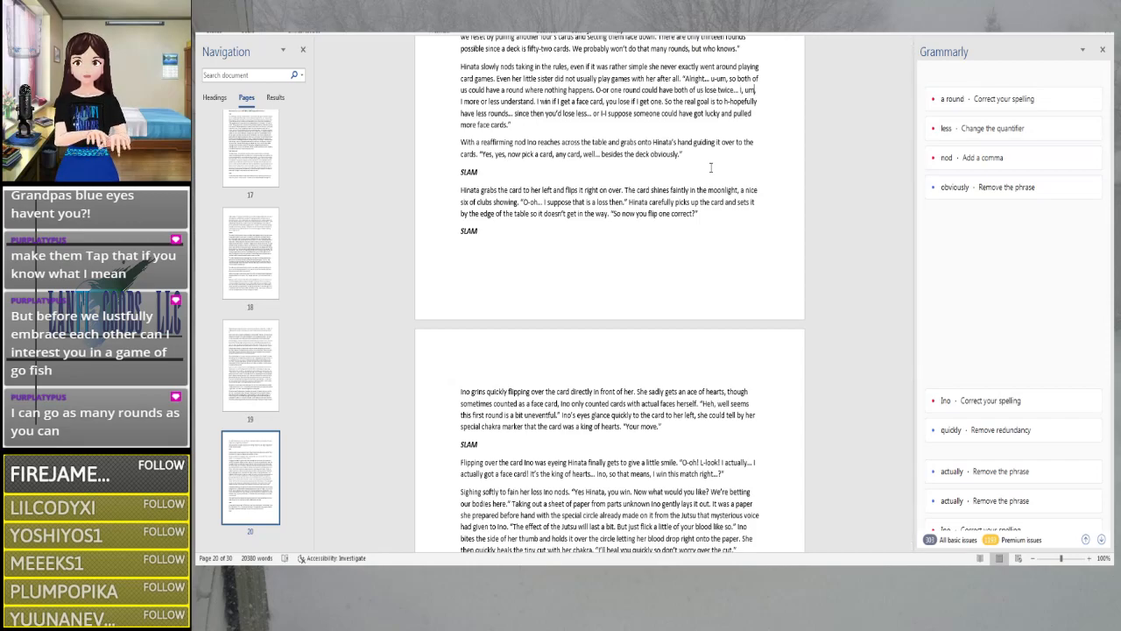
{"action": "key", "text": "Right"}
{"action": "key", "text": "Right"}
{"action": "key", "text": "Right"}
{"action": "key", "text": "Right"}
{"action": "key", "text": "Right"}
{"action": "key", "text": "Right"}
{"action": "key", "text": "Right"}
{"action": "key", "text": "Right"}
{"action": "key", "text": "Right"}
{"action": "key", "text": "Right"}
{"action": "key", "text": "Right"}
{"action": "key", "text": "Right"}
{"action": "key", "text": "Right"}
{"action": "key", "text": "Right"}
{"action": "key", "text": "Right"}
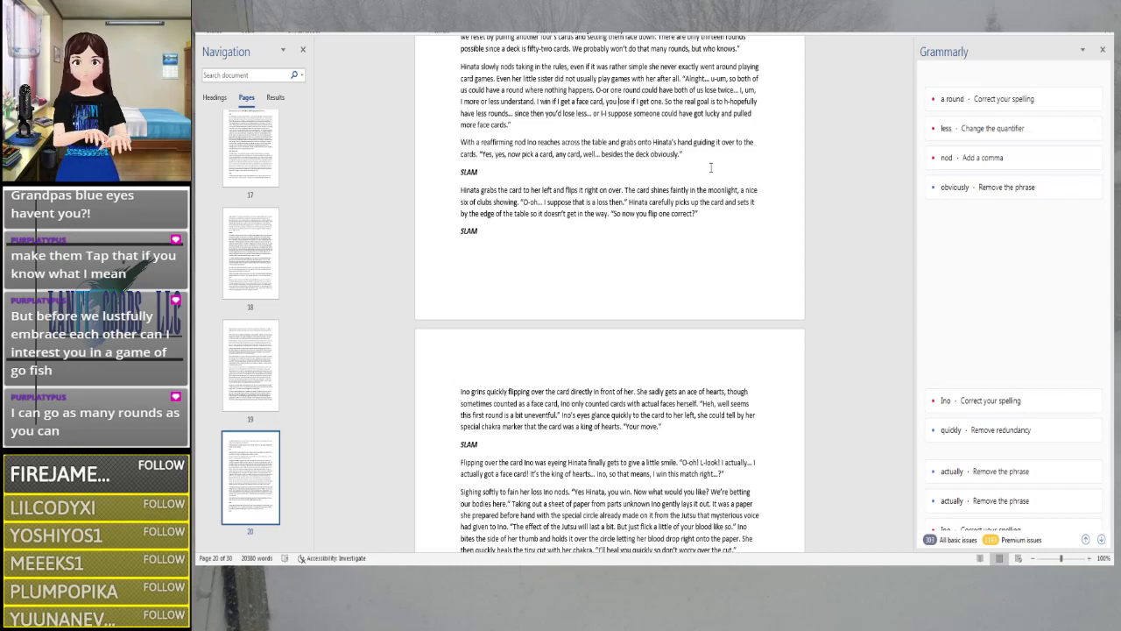
{"action": "key", "text": "Right"}
{"action": "key", "text": "Right"}
{"action": "key", "text": "Right"}
{"action": "key", "text": "Right"}
{"action": "key", "text": "Right"}
{"action": "key", "text": "Right"}
{"action": "key", "text": "Right"}
{"action": "key", "text": "Right"}
{"action": "key", "text": "Right"}
{"action": "key", "text": "Right"}
{"action": "key", "text": "Right"}
{"action": "key", "text": "Right"}
{"action": "key", "text": "Right"}
{"action": "key", "text": "Right"}
{"action": "key", "text": "Right"}
{"action": "key", "text": "Right"}
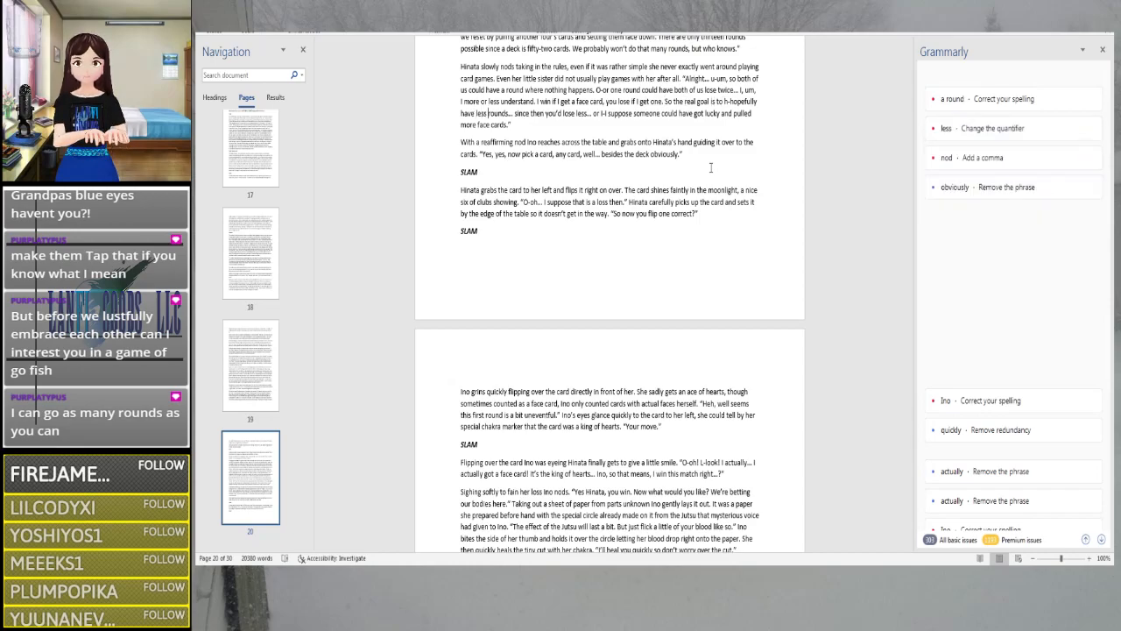
{"action": "left_click", "coordinate": [972, 127]}
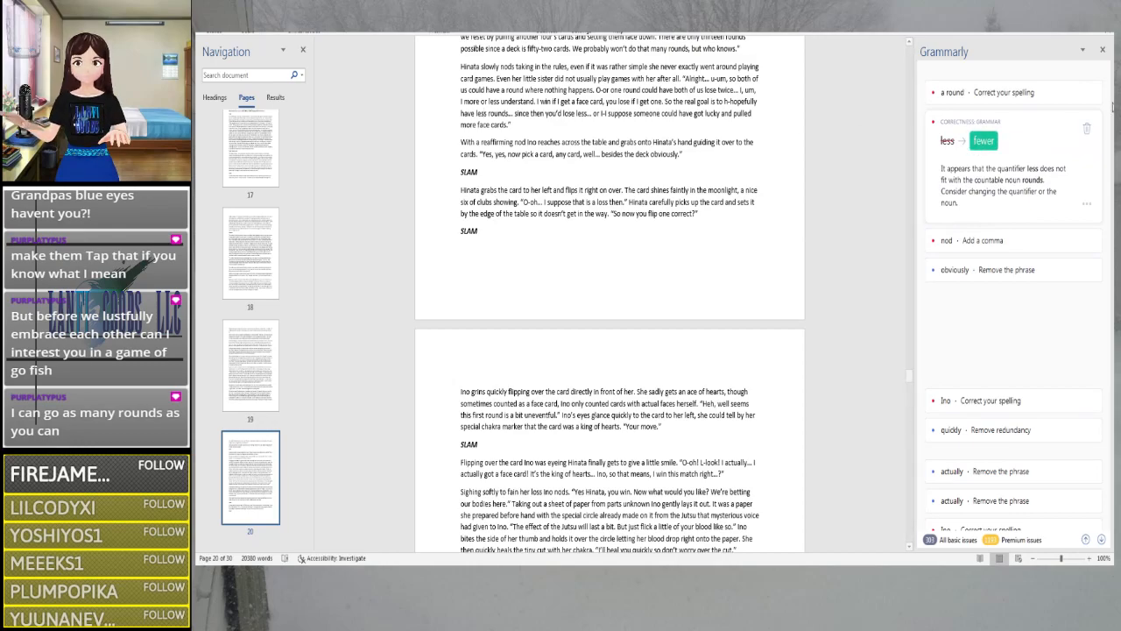
{"action": "left_click", "coordinate": [1087, 128]}
{"action": "left_click", "coordinate": [1080, 98]}
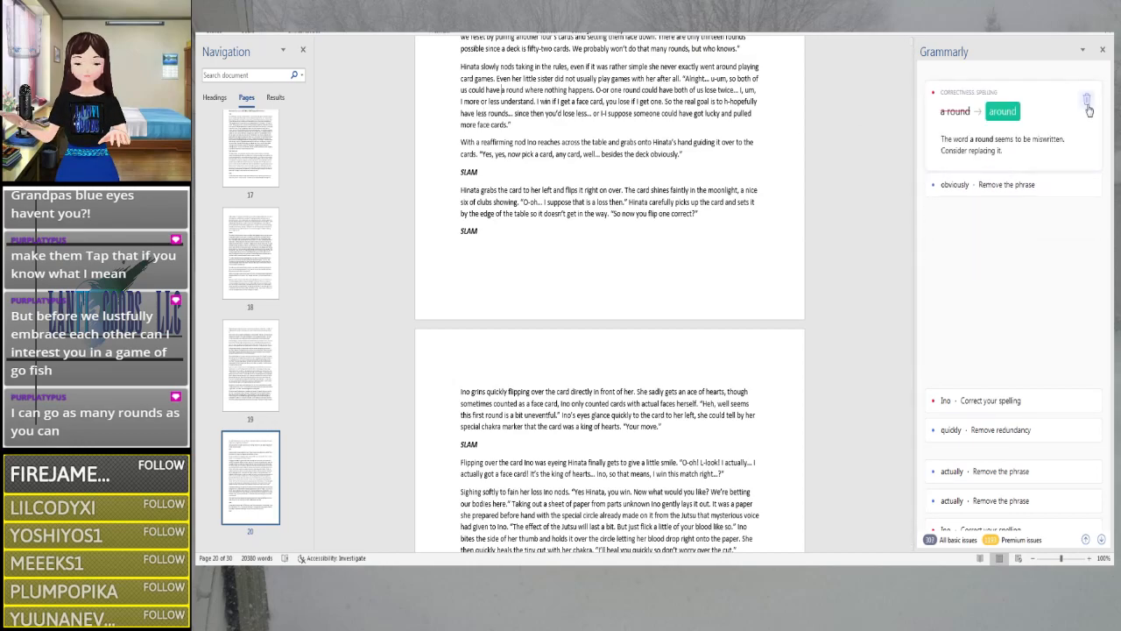
{"action": "left_click", "coordinate": [1086, 94]}
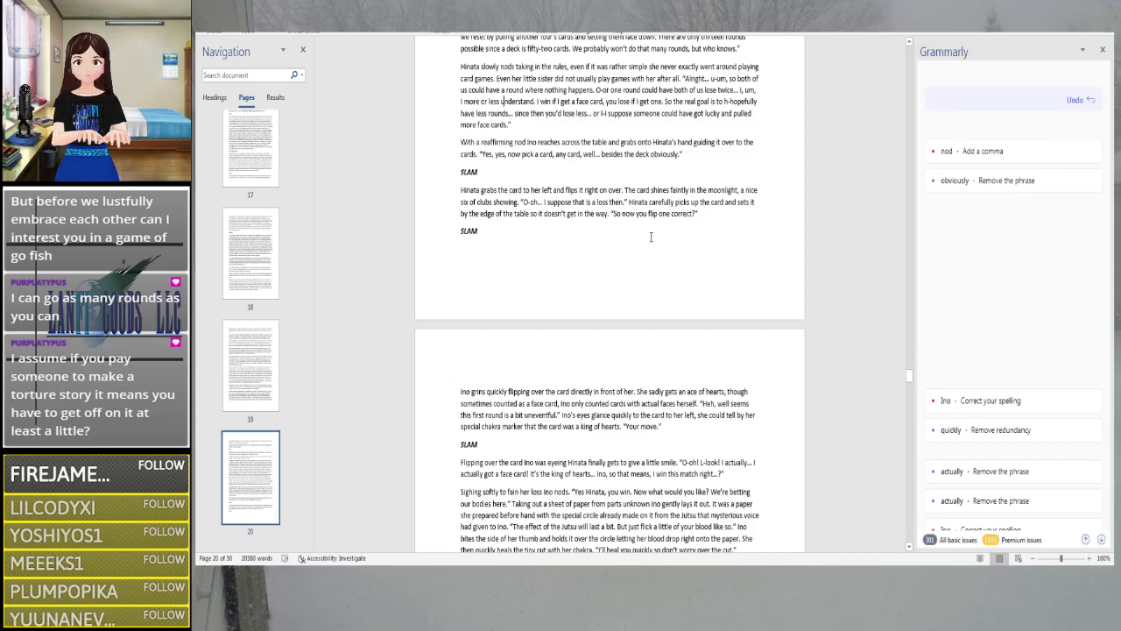
Change "got lucky" to "gotten lucky" near the end of Hinata's reply about the rules
{"action": "key", "text": "Right"}
{"action": "key", "text": "Right"}
{"action": "key", "text": "Right"}
{"action": "key", "text": "Right"}
{"action": "key", "text": "Right"}
{"action": "key", "text": "Right"}
{"action": "key", "text": "Right"}
{"action": "key", "text": "Right"}
{"action": "key", "text": "Right"}
{"action": "key", "text": "Right"}
{"action": "key", "text": "Right"}
{"action": "key", "text": "Right"}
{"action": "key", "text": "Right"}
{"action": "key", "text": "Right"}
{"action": "key", "text": "Right"}
{"action": "key", "text": "Right"}
{"action": "key", "text": "Right"}
{"action": "key", "text": "Right"}
{"action": "key", "text": "Right"}
{"action": "key", "text": "Right"}
{"action": "key", "text": "Right"}
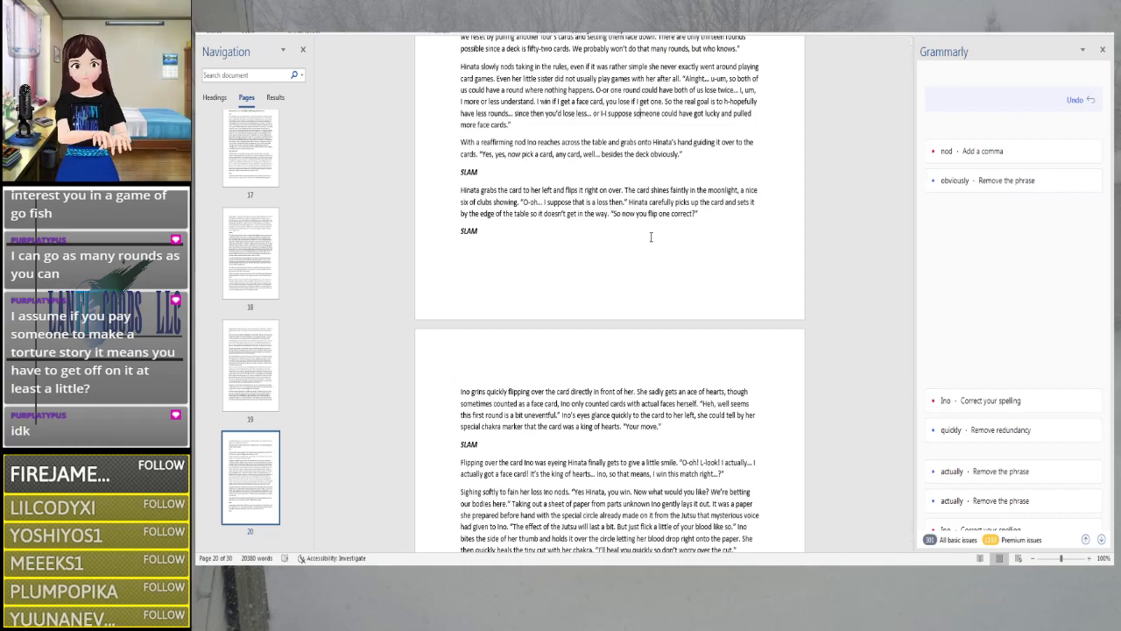
{"action": "key", "text": "Right"}
{"action": "key", "text": "Right"}
{"action": "key", "text": "Right"}
{"action": "key", "text": "Right"}
{"action": "key", "text": "Right"}
{"action": "key", "text": "Right"}
{"action": "key", "text": "Right"}
{"action": "key", "text": "Right"}
{"action": "key", "text": "Right"}
{"action": "key", "text": "Right"}
{"action": "key", "text": "Right"}
{"action": "key", "text": "Right"}
{"action": "key", "text": "Right"}
{"action": "key", "text": "Right"}
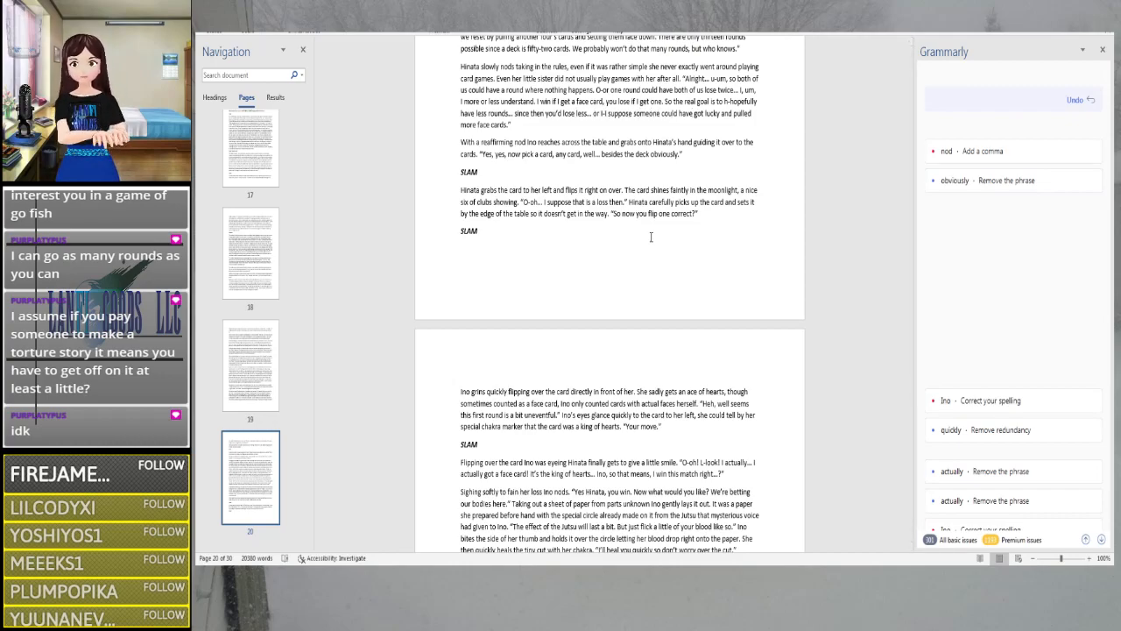
{"action": "key", "text": "Right"}
{"action": "type", "text": "ten"}
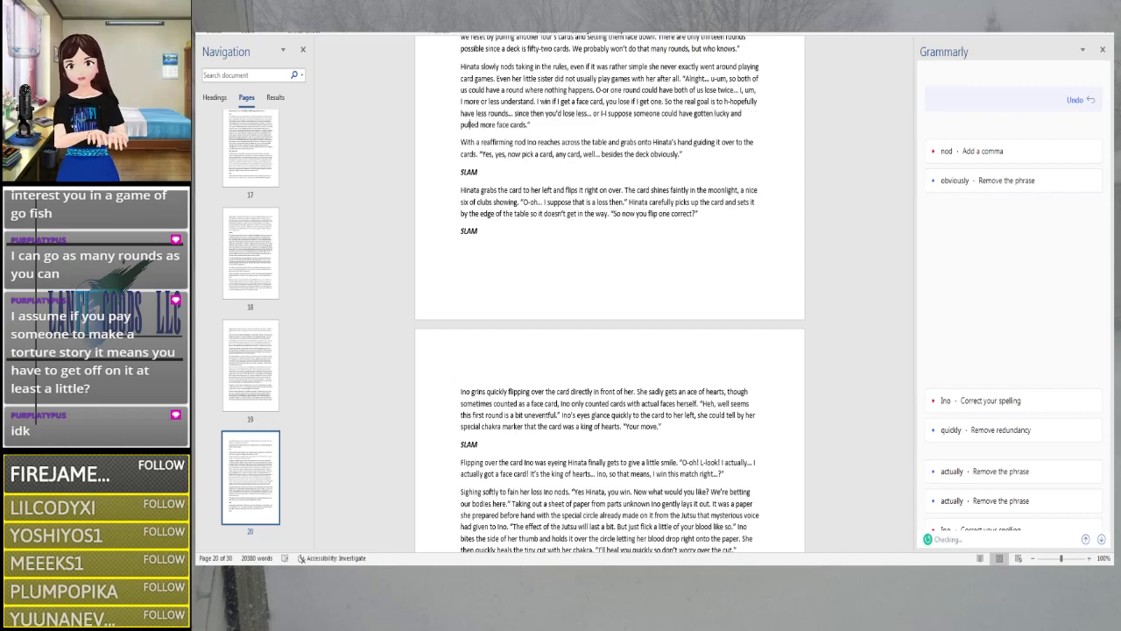
Accept Grammarly's comma after "With a reaffirming nod" at the start of the following paragraph
{"action": "key", "text": "Right"}
{"action": "key", "text": "Right"}
{"action": "key", "text": "Right"}
{"action": "key", "text": "Right"}
{"action": "key", "text": "Right"}
{"action": "key", "text": "Right"}
{"action": "key", "text": "Right"}
{"action": "key", "text": "Right"}
{"action": "key", "text": "Right"}
{"action": "key", "text": "Right"}
{"action": "key", "text": "Right"}
{"action": "key", "text": "Right"}
{"action": "key", "text": "Right"}
{"action": "key", "text": "Right"}
{"action": "key", "text": "Right"}
{"action": "key", "text": "Right"}
{"action": "key", "text": "Right"}
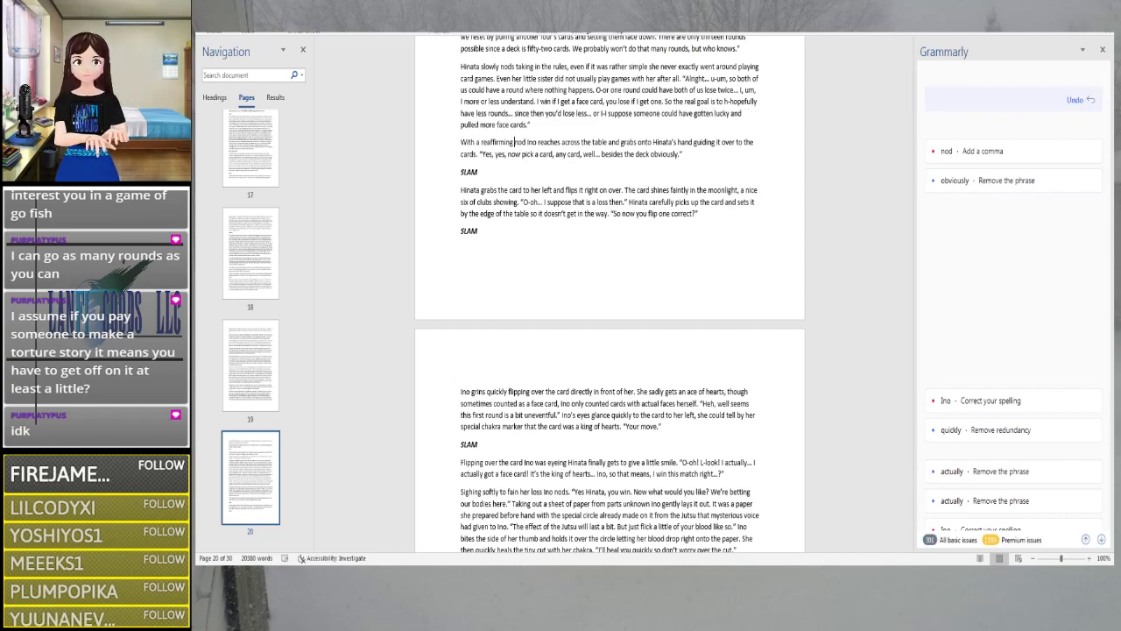
{"action": "left_click", "coordinate": [952, 170]}
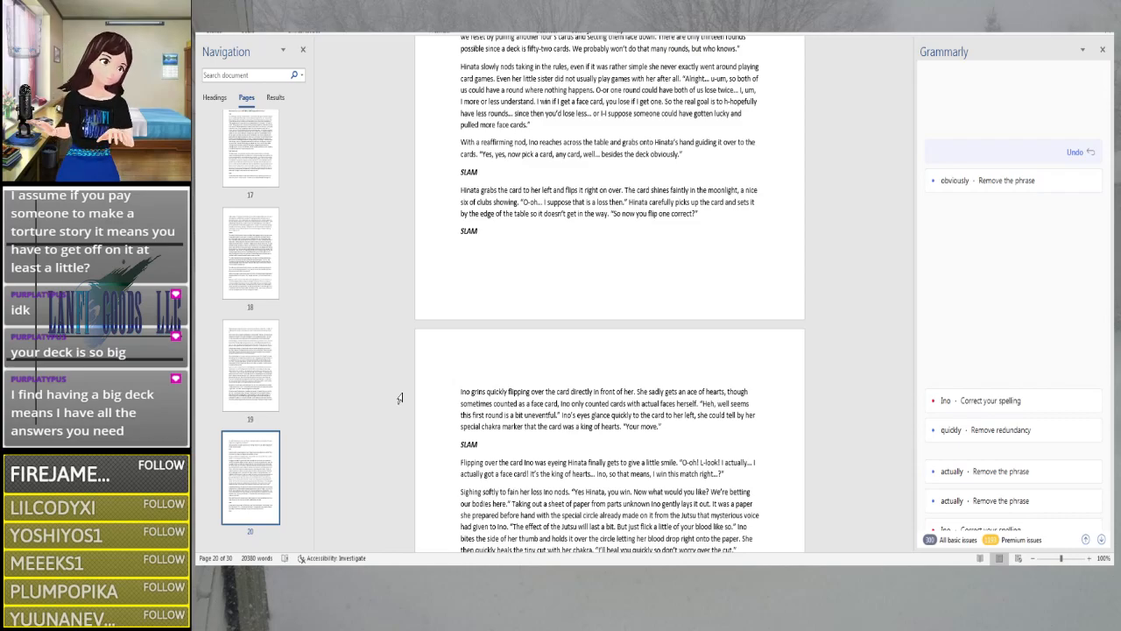
Replace "besides the deck obviously" after "any card, well..." with "just one card from the top of the deck obviously."
{"action": "type", "text": "n"}
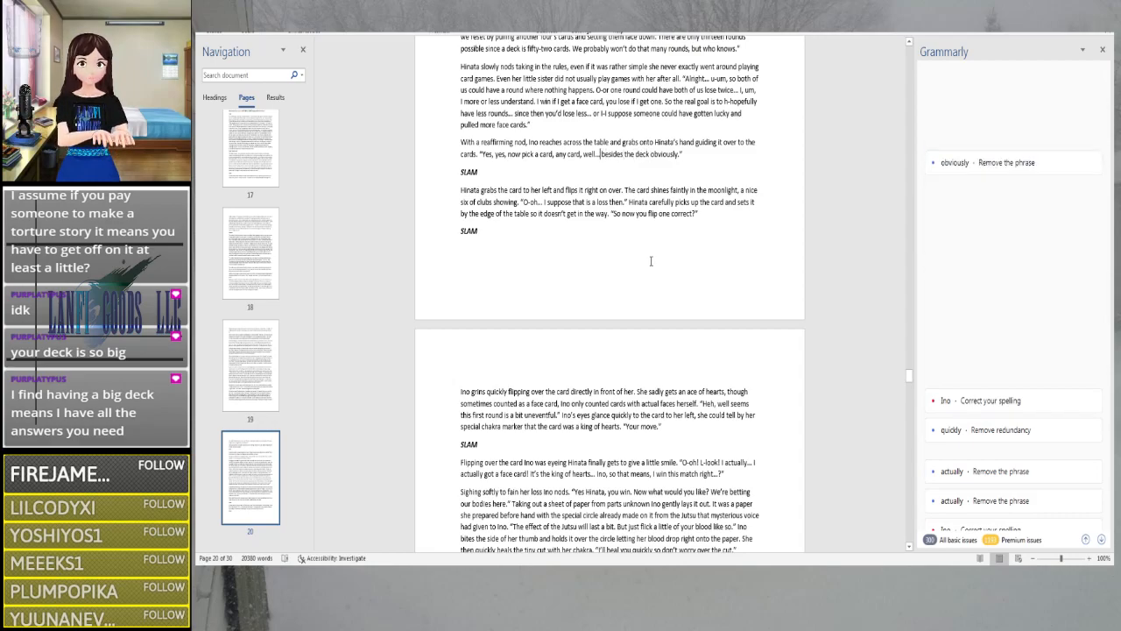
{"action": "key", "text": "Delete"}
{"action": "key", "text": "Delete"}
{"action": "key", "text": "Delete"}
{"action": "key", "text": "Delete"}
{"action": "key", "text": "Delete"}
{"action": "key", "text": "Delete"}
{"action": "key", "text": "Delete"}
{"action": "key", "text": "Delete"}
{"action": "key", "text": "Delete"}
{"action": "key", "text": "Delete"}
{"action": "key", "text": "Delete"}
{"action": "key", "text": "Delete"}
{"action": "key", "text": "Delete"}
{"action": "key", "text": "Delete"}
{"action": "key", "text": "Delete"}
{"action": "key", "text": "Delete"}
{"action": "key", "text": "Delete"}
{"action": "key", "text": "Delete"}
{"action": "key", "text": "Delete"}
{"action": "key", "text": "Delete"}
{"action": "key", "text": "Delete"}
{"action": "key", "text": "Delete"}
{"action": "key", "text": "Delete"}
{"action": "key", "text": "Delete"}
{"action": "key", "text": "Delete"}
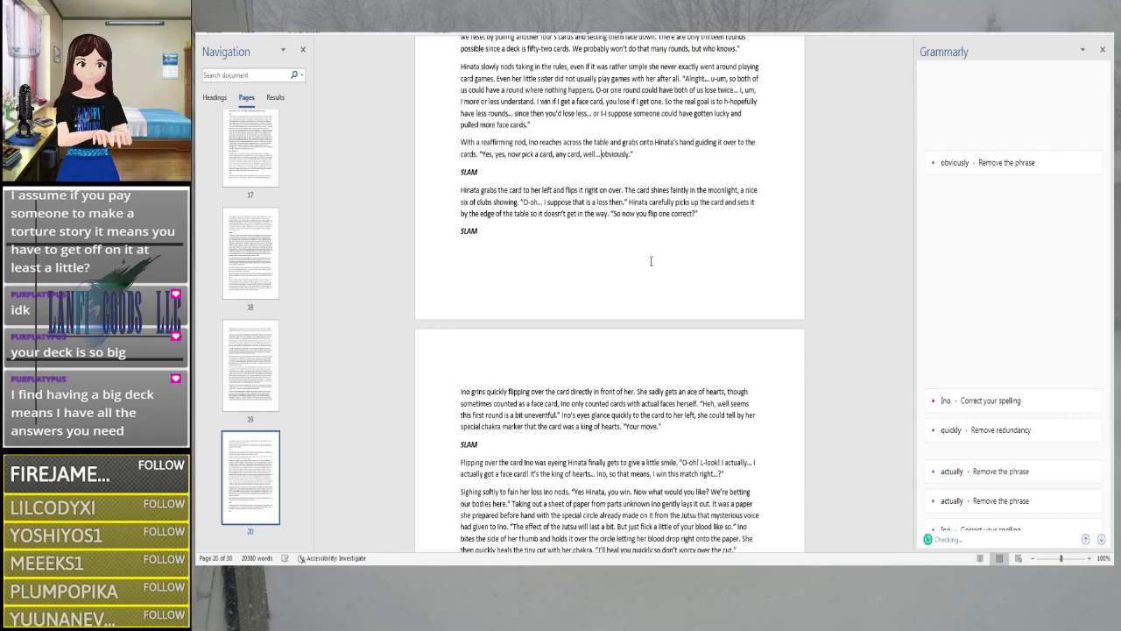
{"action": "type", "text": "just one"}
{"action": "type", "text": " card from"}
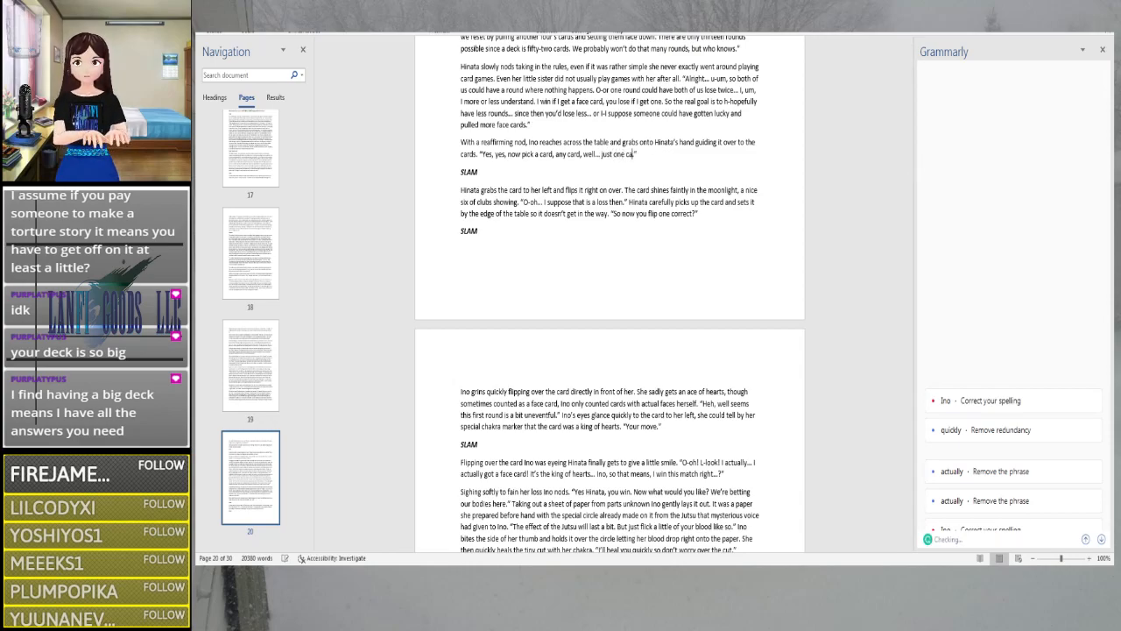
{"action": "type", "text": " the top of the deck obviously."}
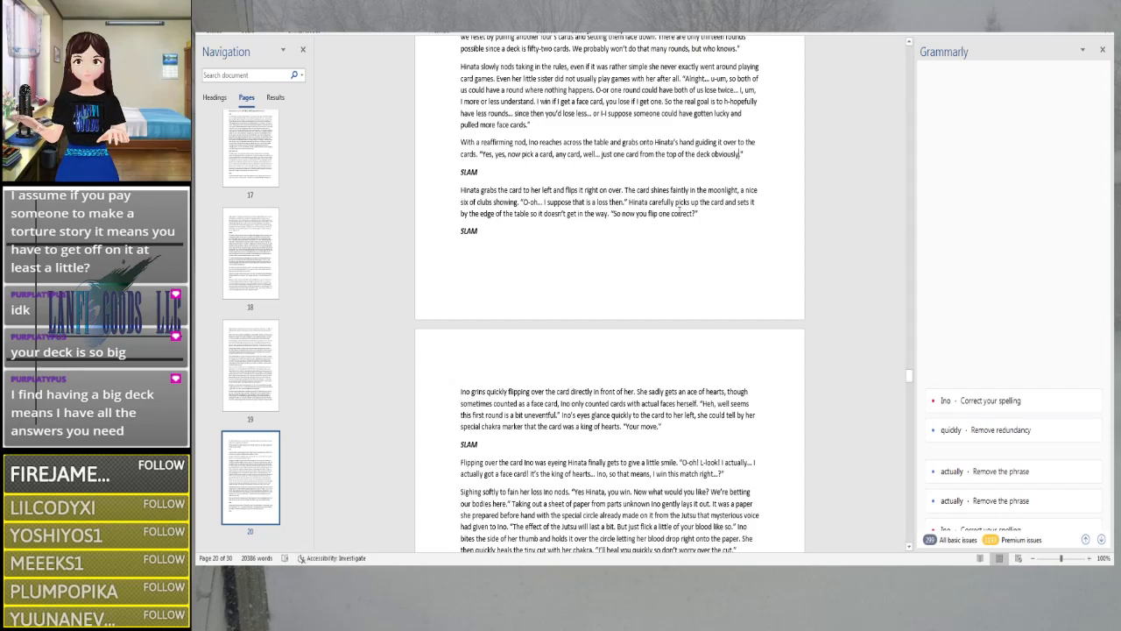
Replace "just one card from the top of the deck obviously" with "one of the four cards laying face down obviously" and accept Grammarly's "lying"
{"action": "key", "text": "BackSpace"}
{"action": "key", "text": "BackSpace"}
{"action": "key", "text": "BackSpace"}
{"action": "key", "text": "BackSpace"}
{"action": "key", "text": "BackSpace"}
{"action": "key", "text": "BackSpace"}
{"action": "key", "text": "BackSpace"}
{"action": "key", "text": "BackSpace"}
{"action": "key", "text": "BackSpace"}
{"action": "key", "text": "BackSpace"}
{"action": "key", "text": "BackSpace"}
{"action": "key", "text": "BackSpace"}
{"action": "key", "text": "BackSpace"}
{"action": "key", "text": "BackSpace"}
{"action": "key", "text": "BackSpace"}
{"action": "key", "text": "BackSpace"}
{"action": "key", "text": "BackSpace"}
{"action": "key", "text": "BackSpace"}
{"action": "key", "text": "BackSpace"}
{"action": "key", "text": "BackSpace"}
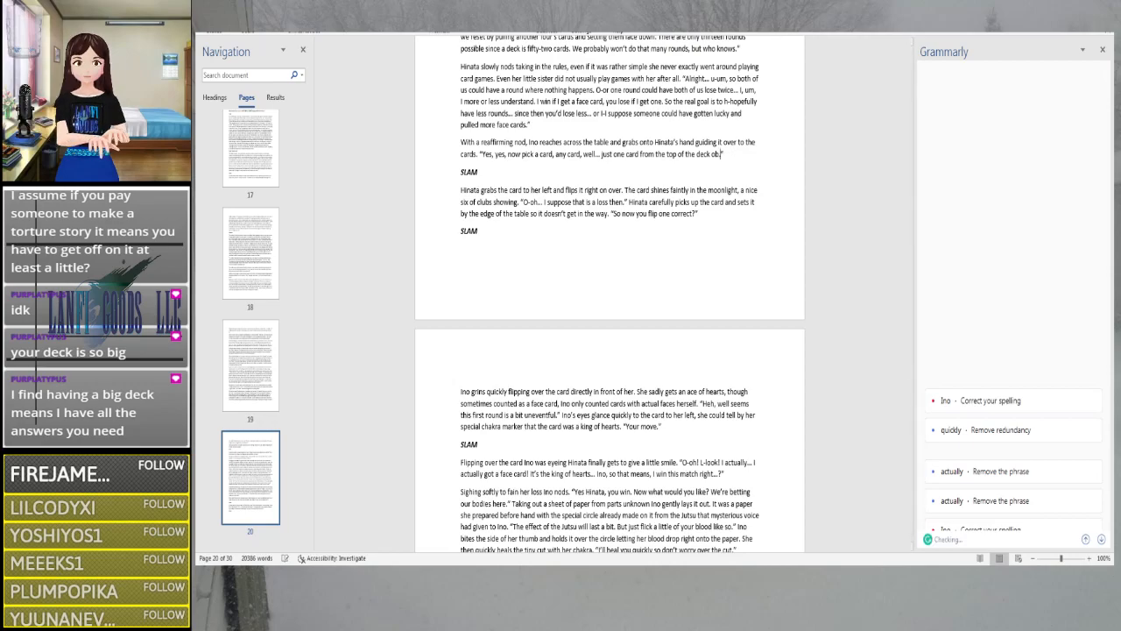
{"action": "key", "text": "BackSpace"}
{"action": "key", "text": "BackSpace"}
{"action": "key", "text": "BackSpace"}
{"action": "key", "text": "BackSpace"}
{"action": "key", "text": "BackSpace"}
{"action": "key", "text": "BackSpace"}
{"action": "key", "text": "BackSpace"}
{"action": "key", "text": "BackSpace"}
{"action": "key", "text": "BackSpace"}
{"action": "key", "text": "BackSpace"}
{"action": "key", "text": "BackSpace"}
{"action": "key", "text": "BackSpace"}
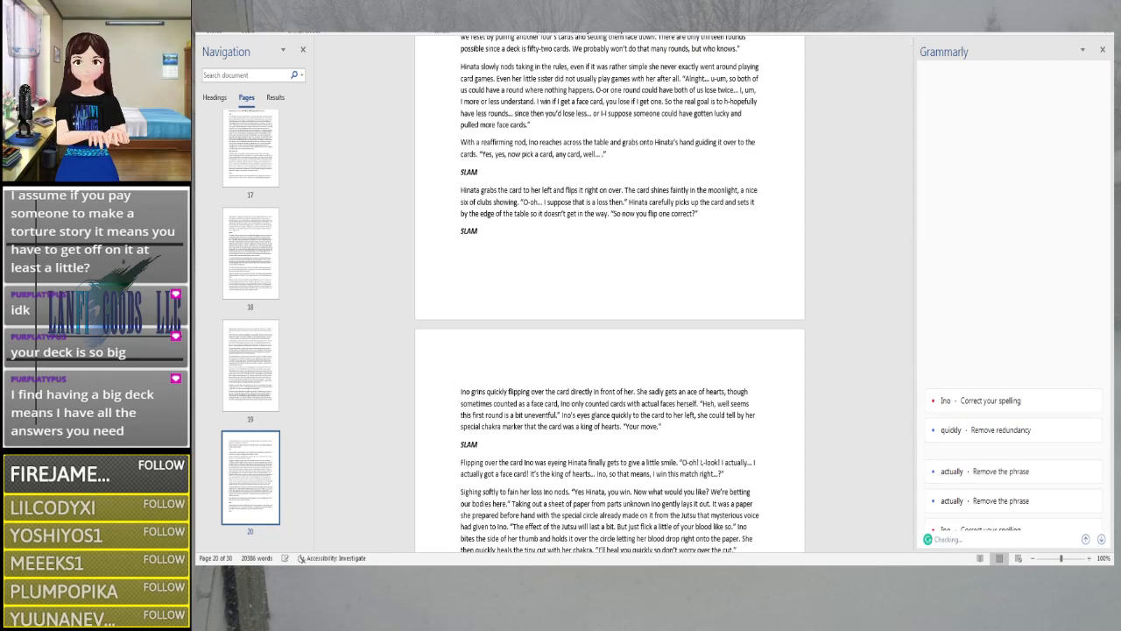
{"action": "type", "text": "one of the"}
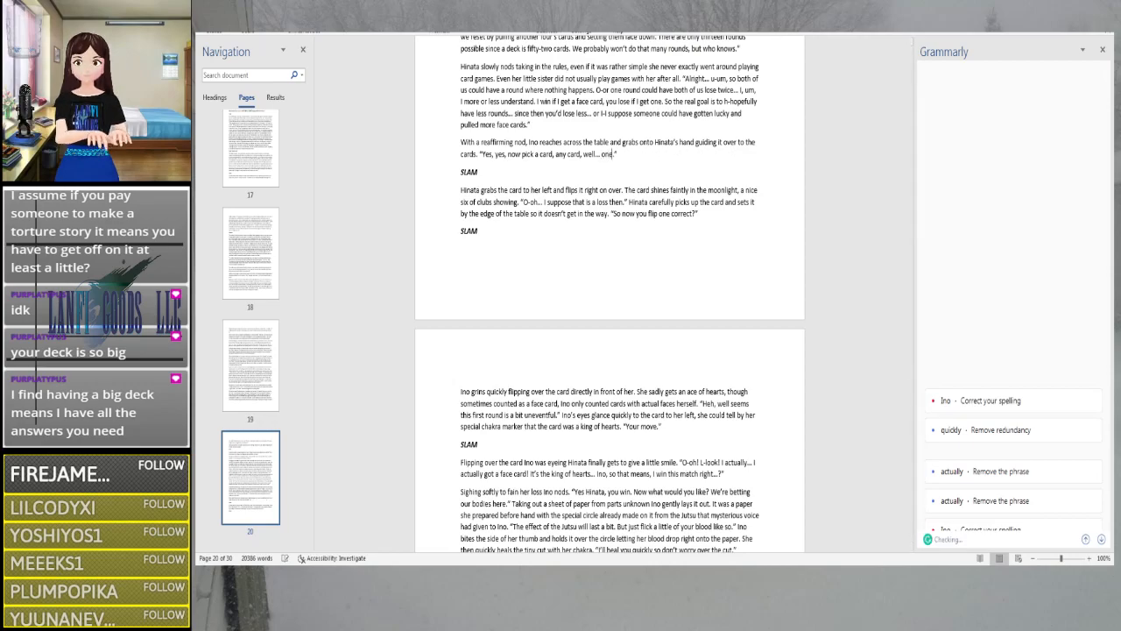
{"action": "type", "text": " four cards "}
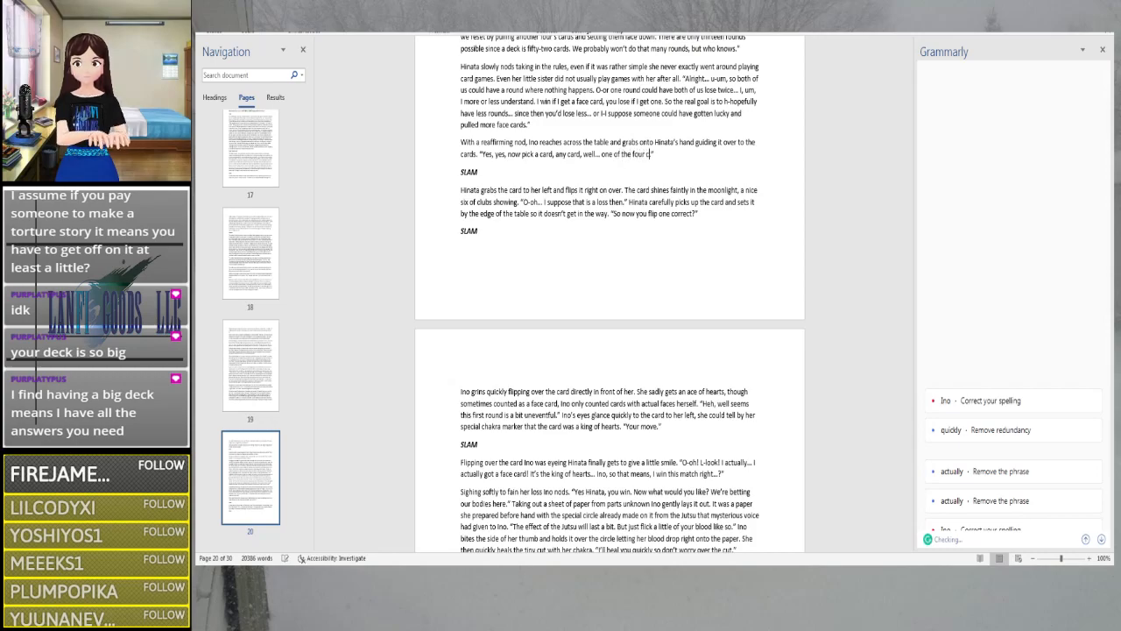
{"action": "type", "text": "laying face down."}
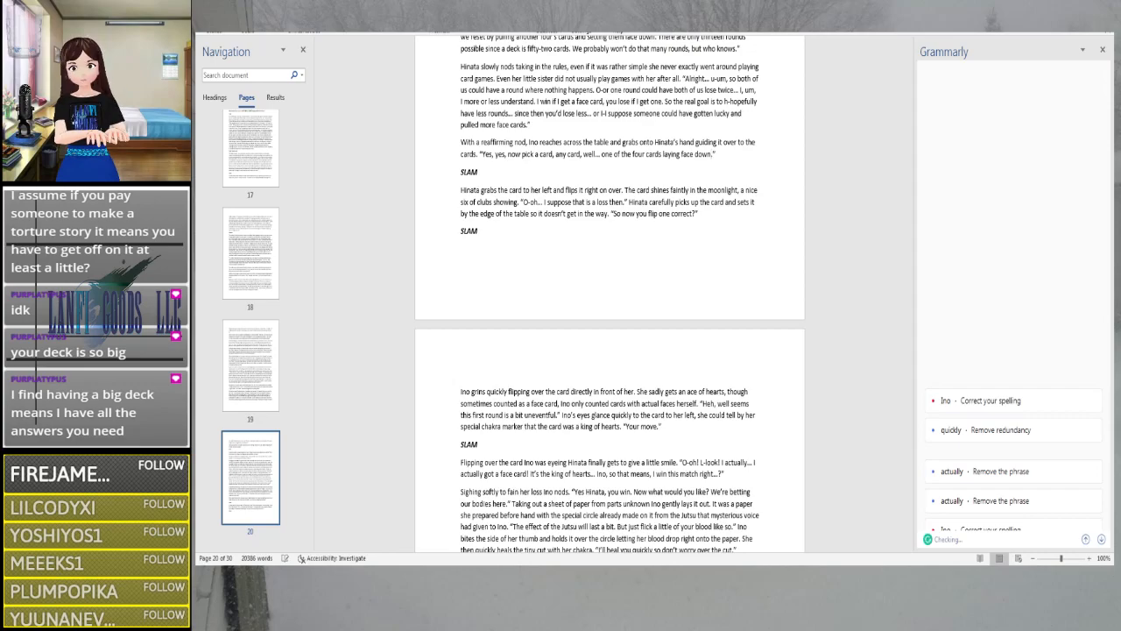
{"action": "key", "text": "BackSpace"}
{"action": "type", "text": "obviously."}
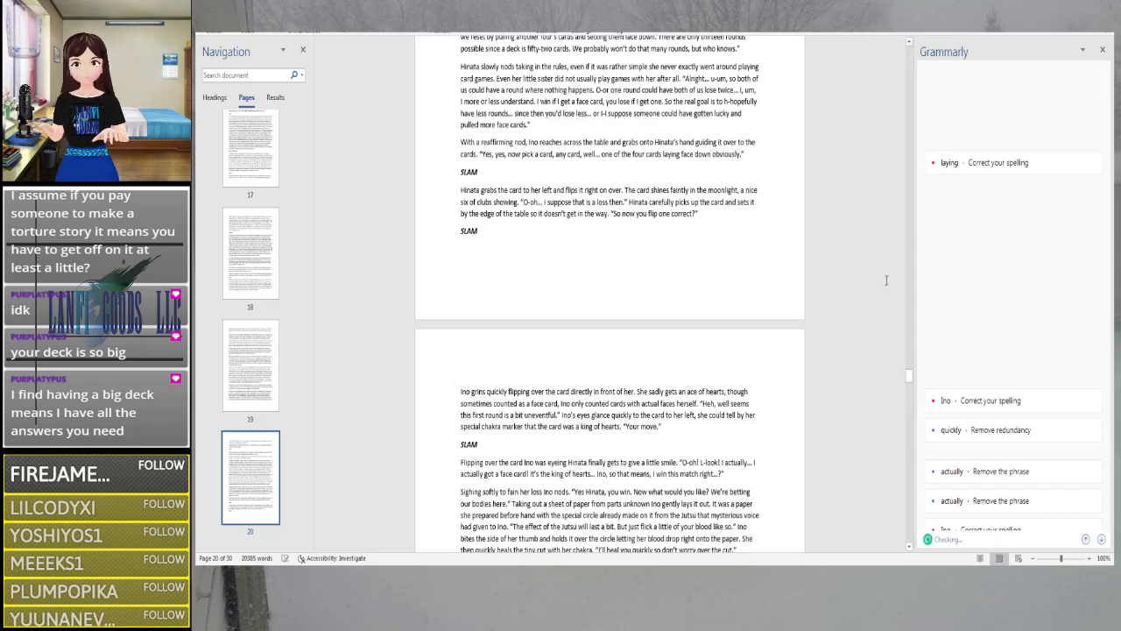
{"action": "left_click", "coordinate": [941, 163]}
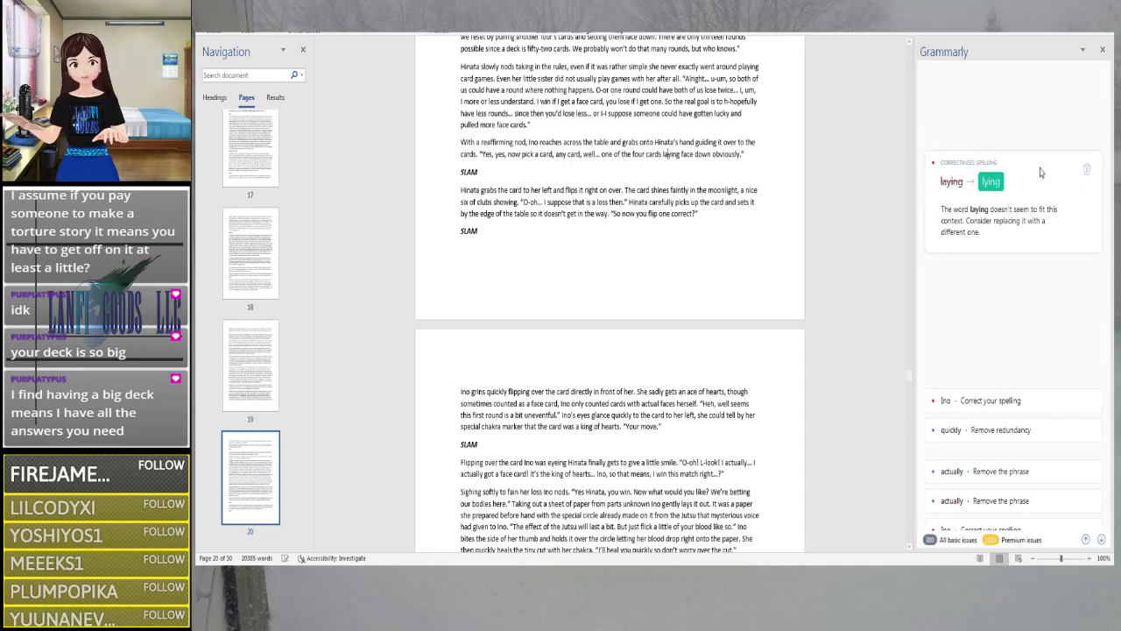
{"action": "left_click", "coordinate": [991, 182]}
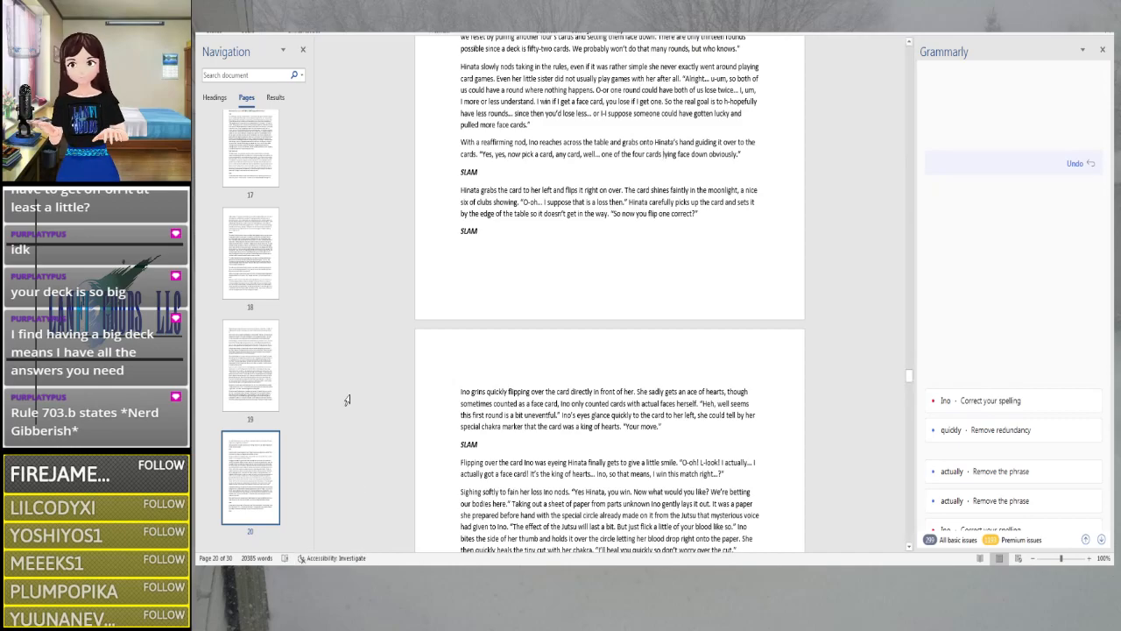
Dismiss Grammarly's suggestion to remove "quickly" after "Ino's eyes glance" in the first paragraph of the following page
{"action": "scroll", "coordinate": [347, 386], "scroll_direction": "down", "scroll_amount": 6}
{"action": "scroll", "coordinate": [347, 387], "scroll_direction": "down", "scroll_amount": 1}
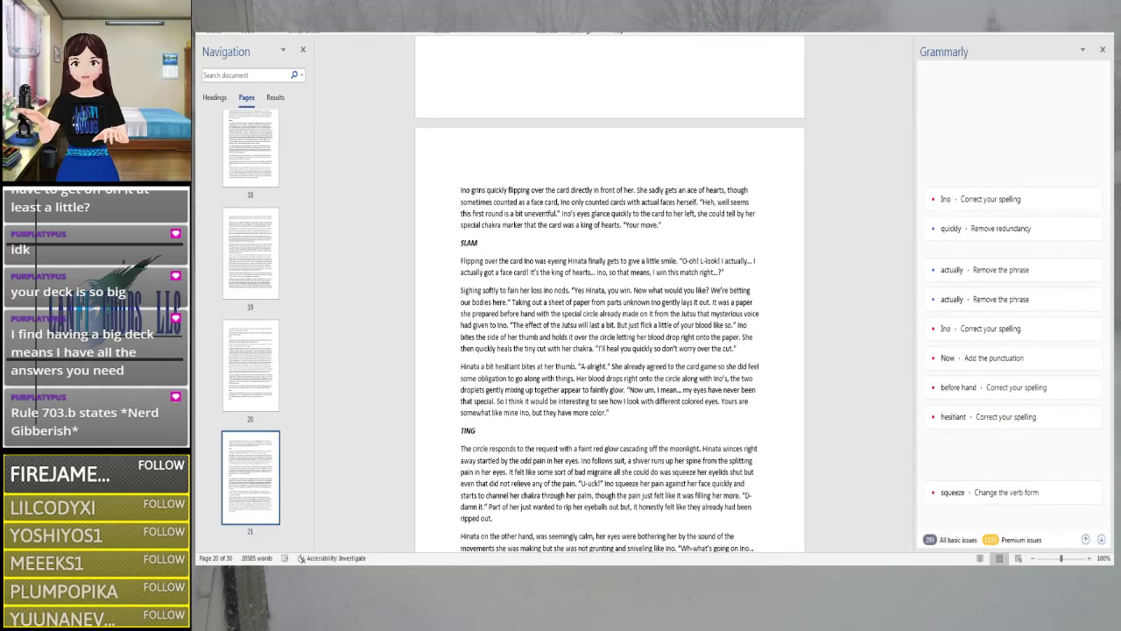
{"action": "scroll", "coordinate": [660, 393], "scroll_direction": "down", "scroll_amount": 4}
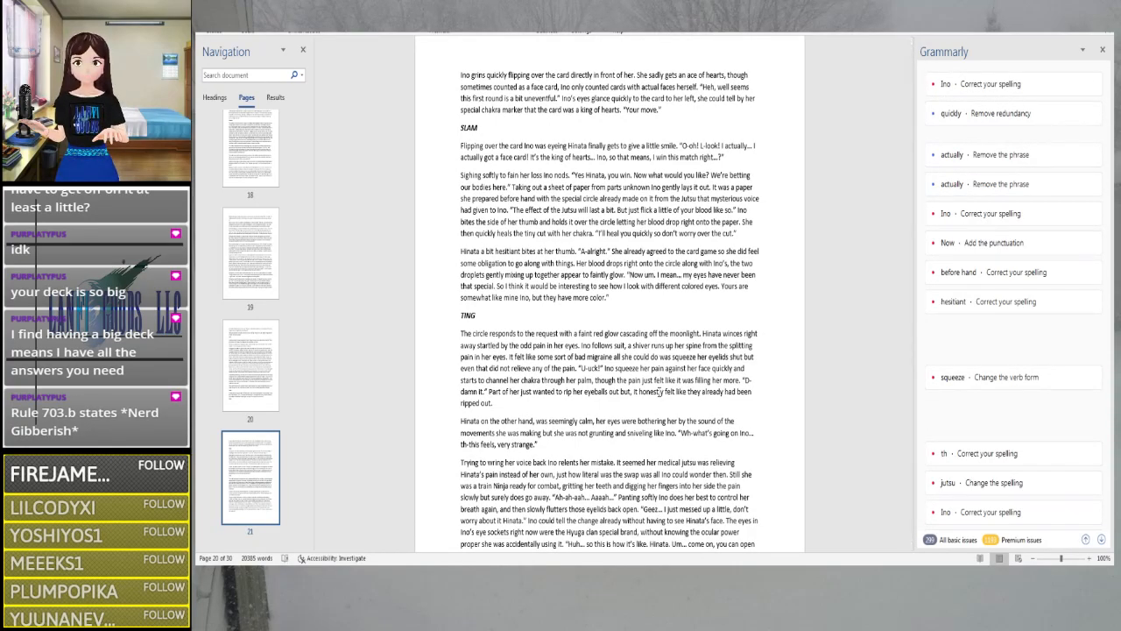
{"action": "scroll", "coordinate": [617, 426], "scroll_direction": "up", "scroll_amount": 8}
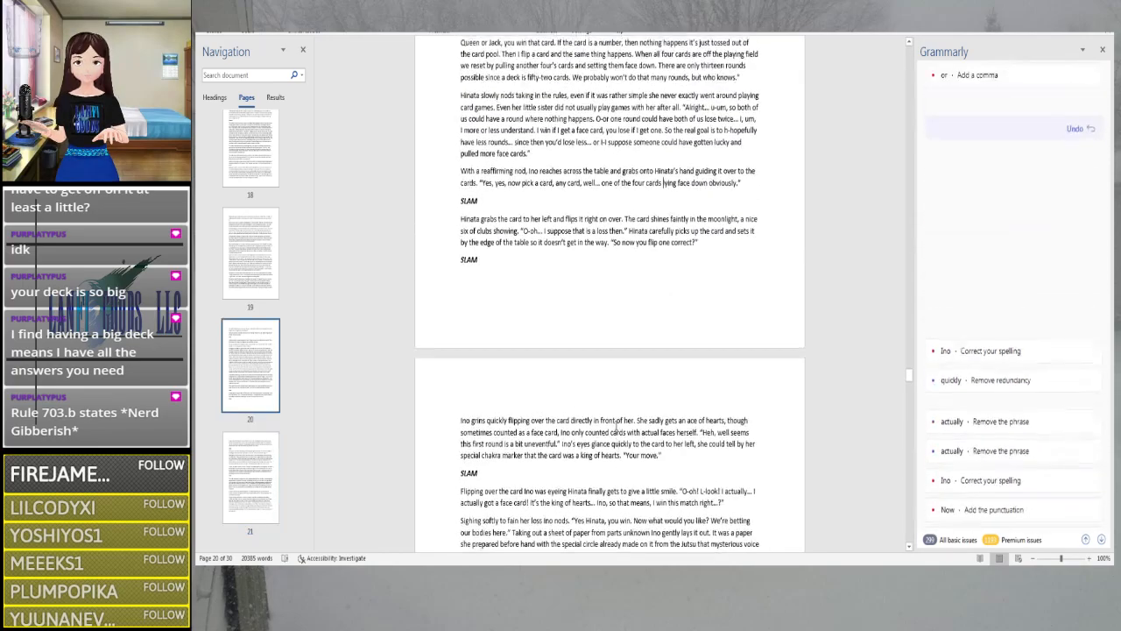
{"action": "scroll", "coordinate": [616, 426], "scroll_direction": "down", "scroll_amount": 3}
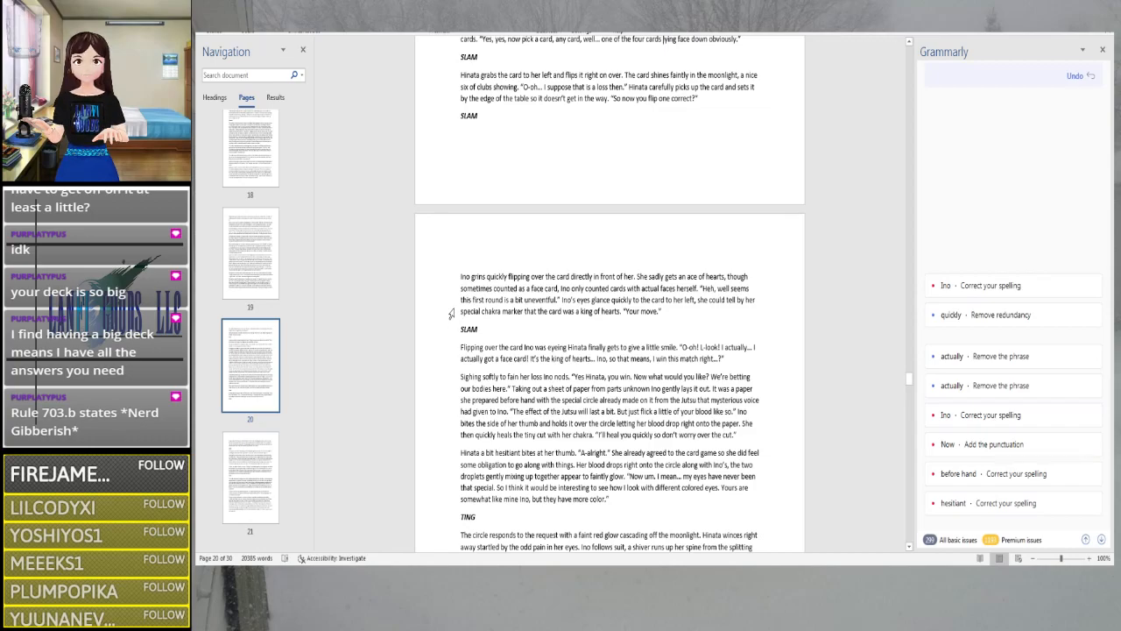
{"action": "left_click", "coordinate": [962, 315]}
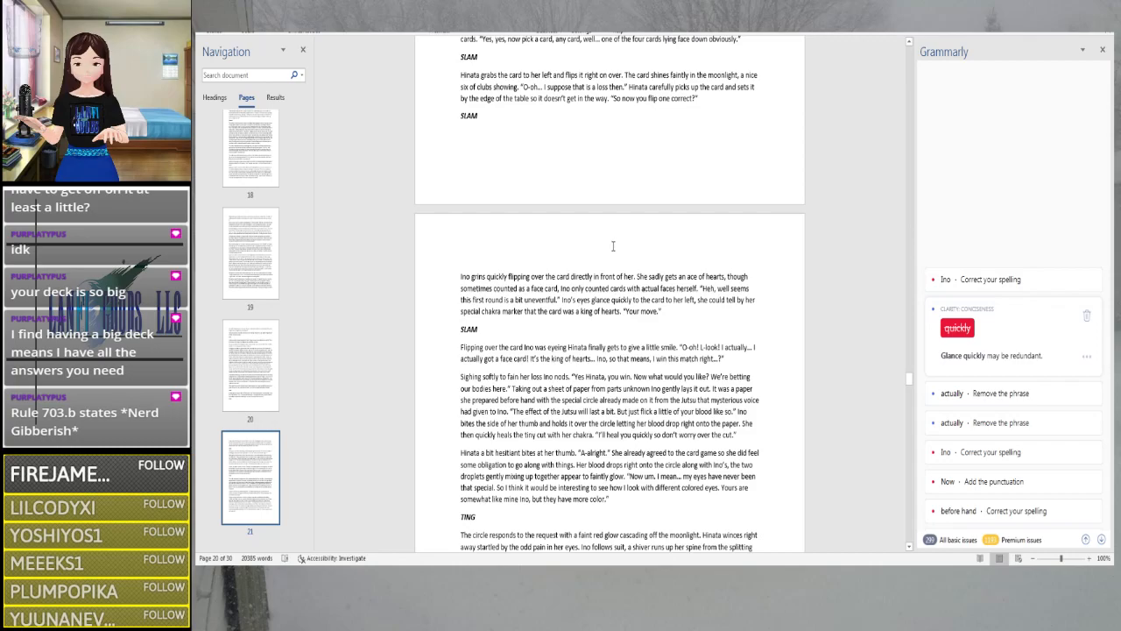
{"action": "left_click", "coordinate": [1088, 317]}
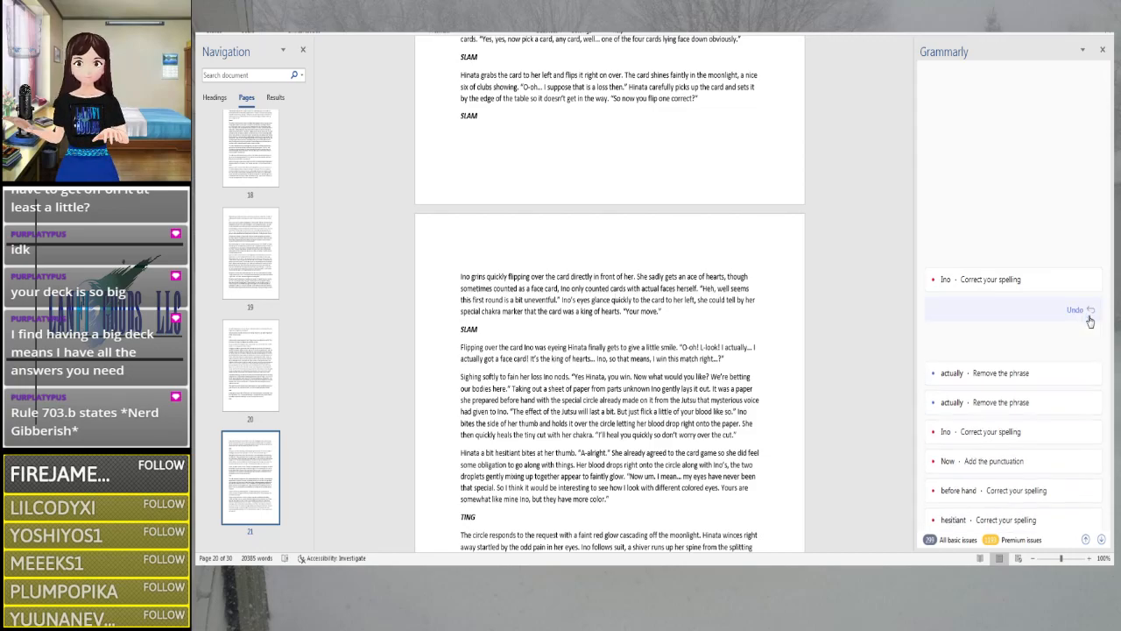
Insert a semicolon after "Flipping over the card Ino was eyeing" in the paragraph about Hinata's little smile
{"action": "scroll", "coordinate": [663, 384], "scroll_direction": "down", "scroll_amount": 5}
{"action": "scroll", "coordinate": [663, 384], "scroll_direction": "down", "scroll_amount": 2}
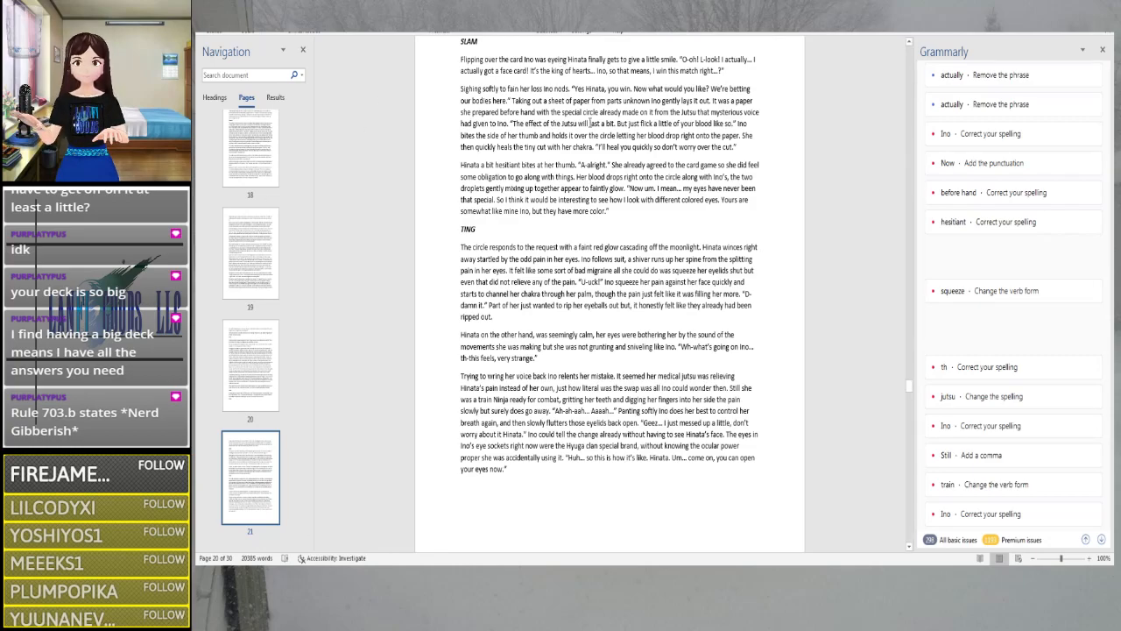
{"action": "scroll", "coordinate": [590, 124], "scroll_direction": "up", "scroll_amount": 1}
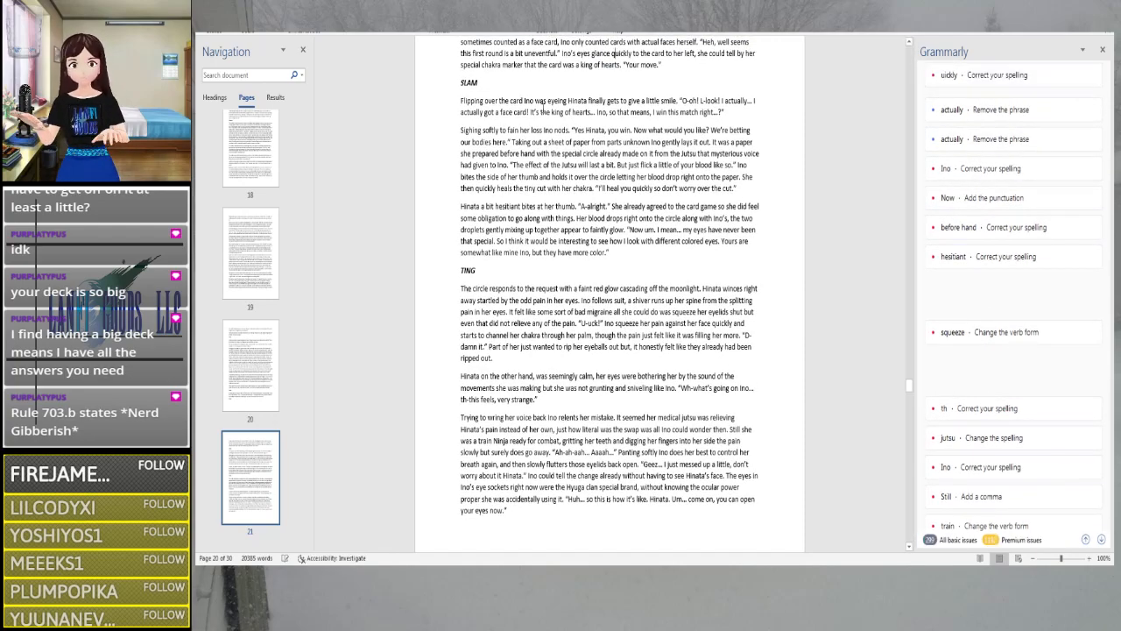
{"action": "left_click", "coordinate": [567, 102]}
{"action": "type", "text": ","}
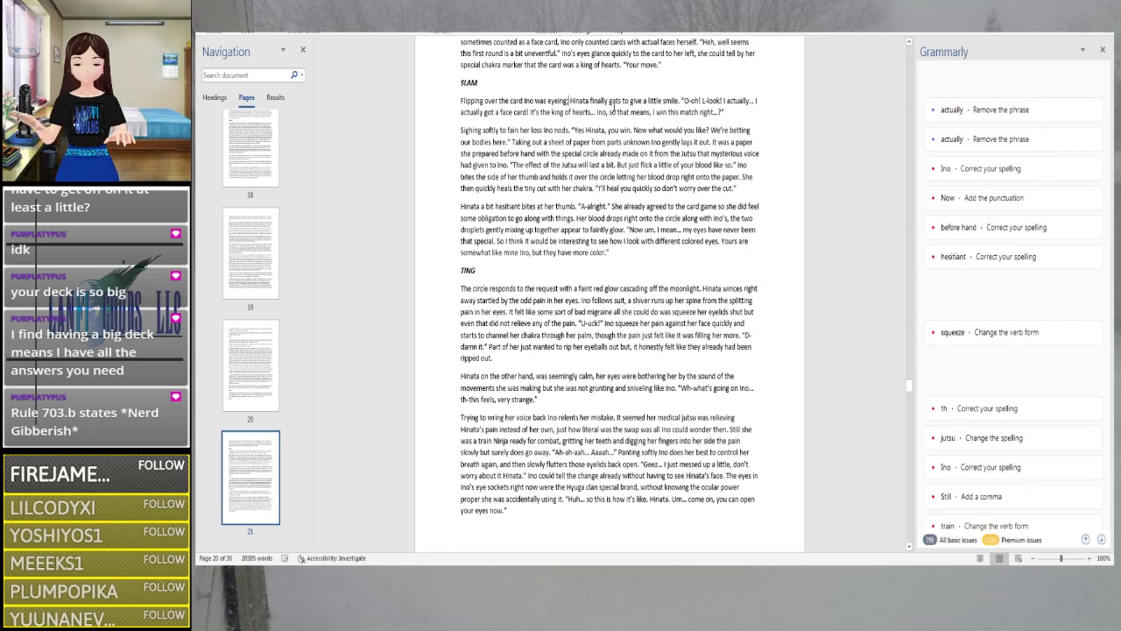
Remove "finally gets to" before "give" in the sentence about Hinata's little smile
{"action": "key", "text": "BackSpace"}
{"action": "key", "text": "BackSpace"}
{"action": "key", "text": "BackSpace"}
{"action": "key", "text": "BackSpace"}
{"action": "key", "text": "BackSpace"}
{"action": "key", "text": "BackSpace"}
{"action": "key", "text": "BackSpace"}
{"action": "key", "text": "BackSpace"}
{"action": "key", "text": "BackSpace"}
{"action": "key", "text": "BackSpace"}
{"action": "key", "text": "BackSpace"}
{"action": "key", "text": "BackSpace"}
{"action": "key", "text": "BackSpace"}
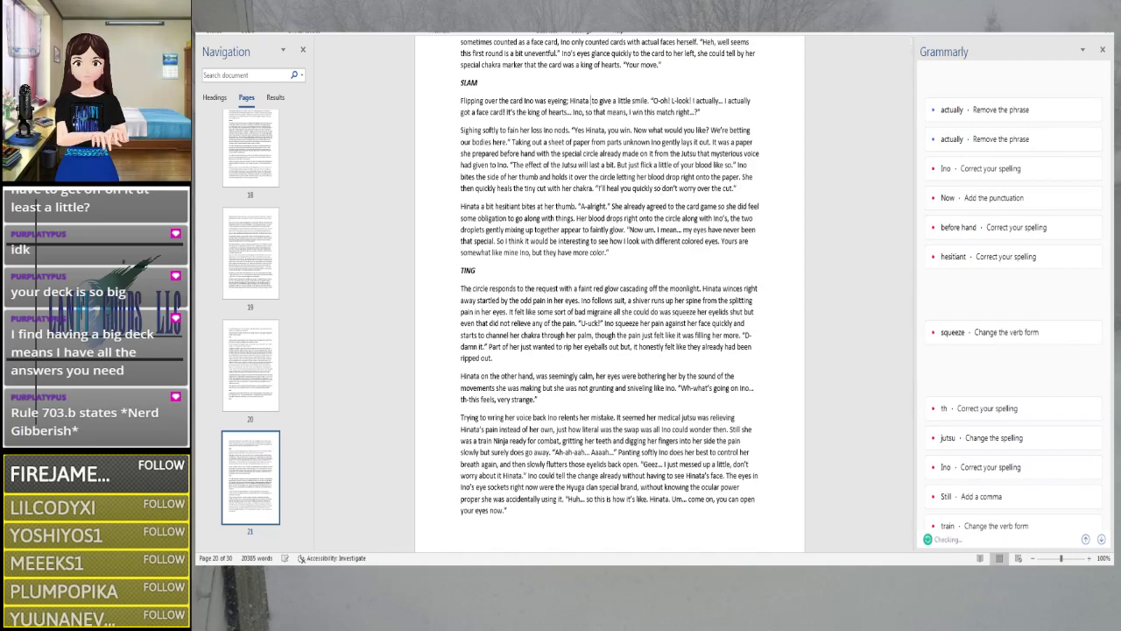
{"action": "key", "text": "Delete"}
{"action": "key", "text": "Delete"}
{"action": "key", "text": "Delete"}
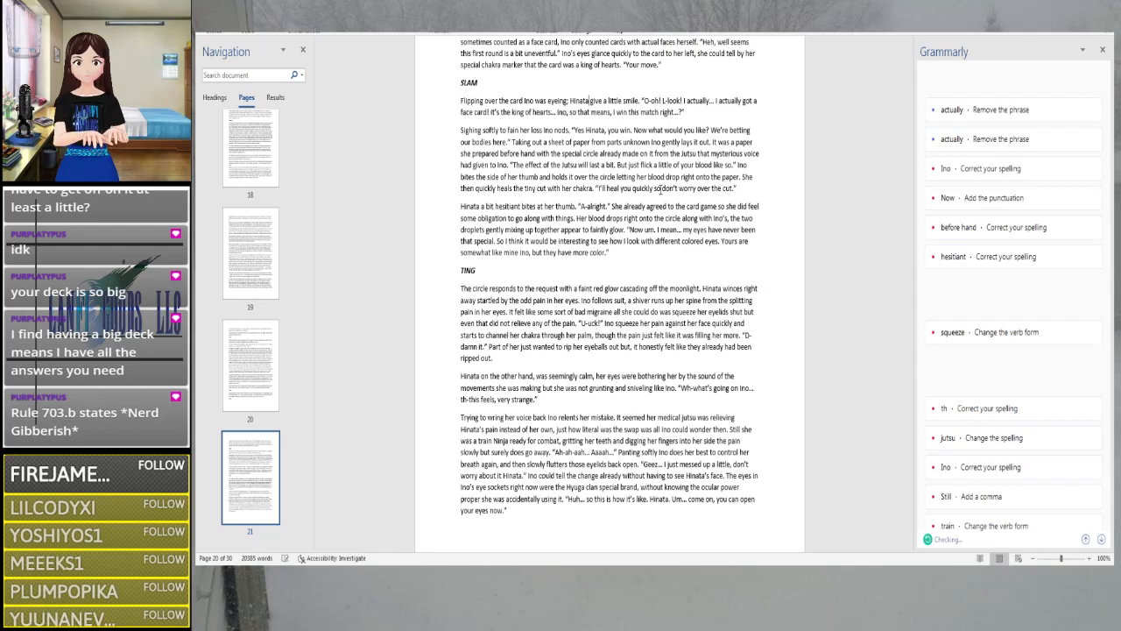
{"action": "type", "text": "stake"}
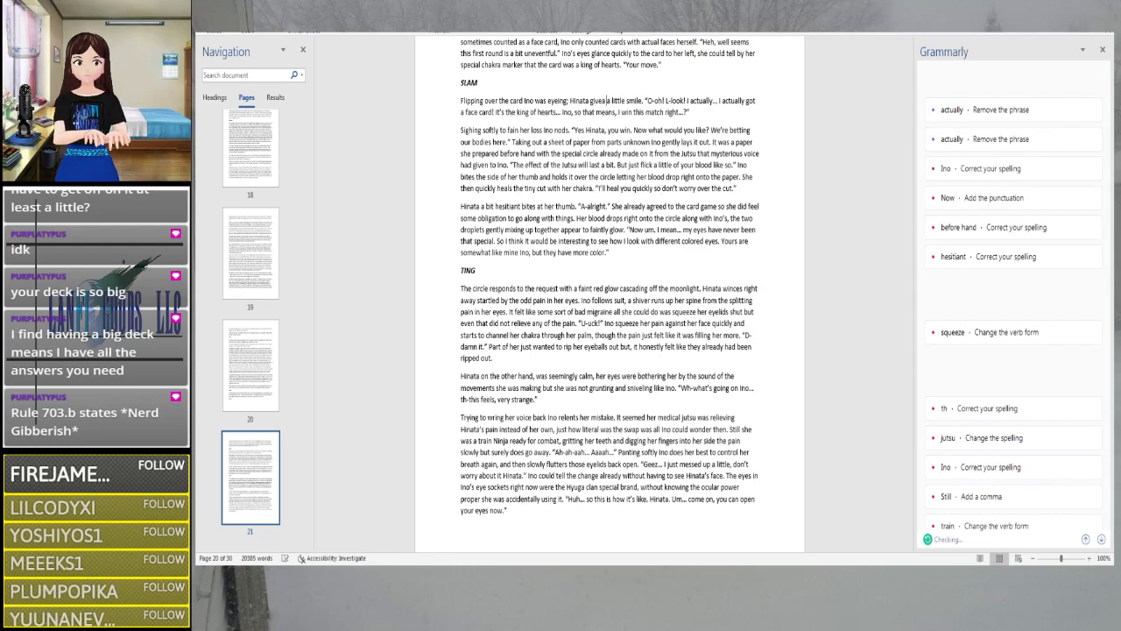
{"action": "type", "text": "."}
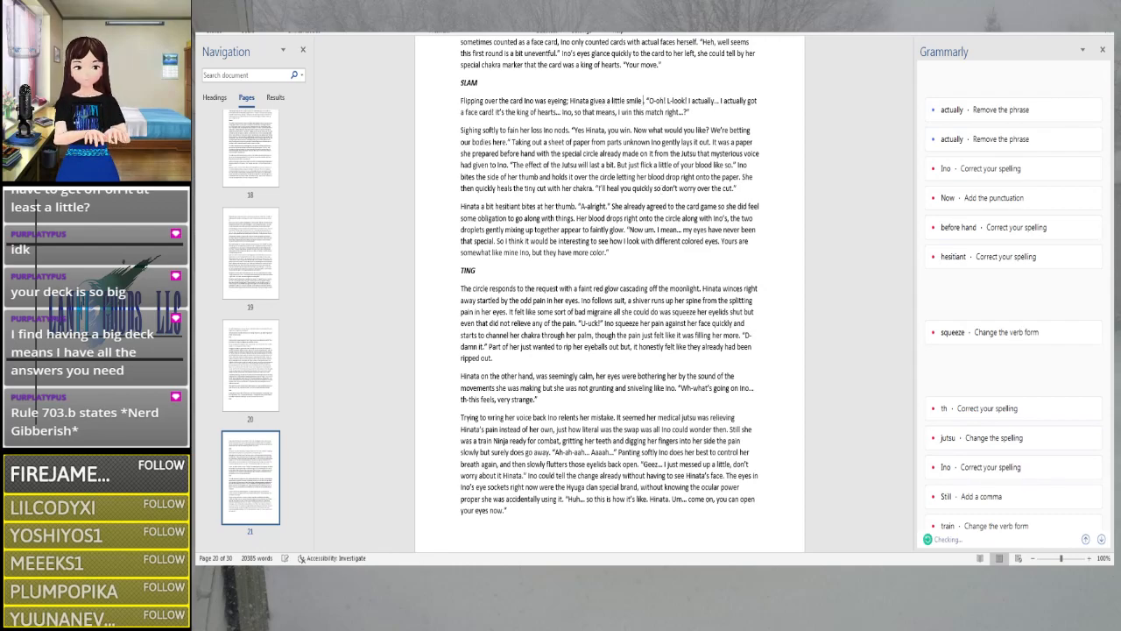
{"action": "key", "text": "BackSpace"}
{"action": "type", "text": "."}
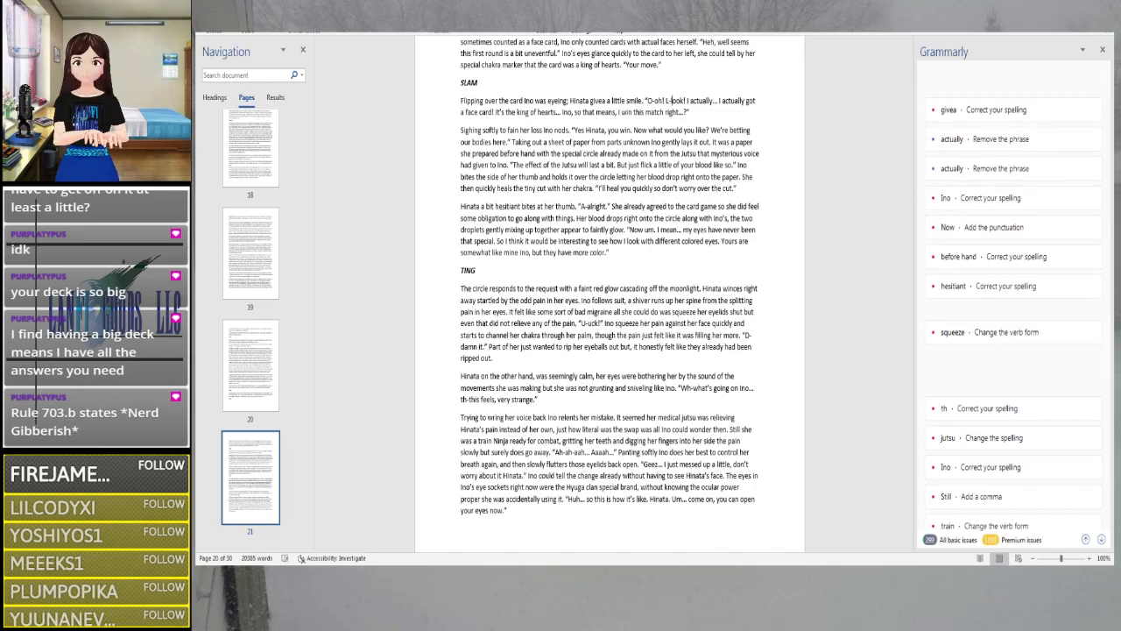
Read through the rest of Hinata's line about getting a face card and winning the match
{"action": "left_click", "coordinate": [721, 101]}
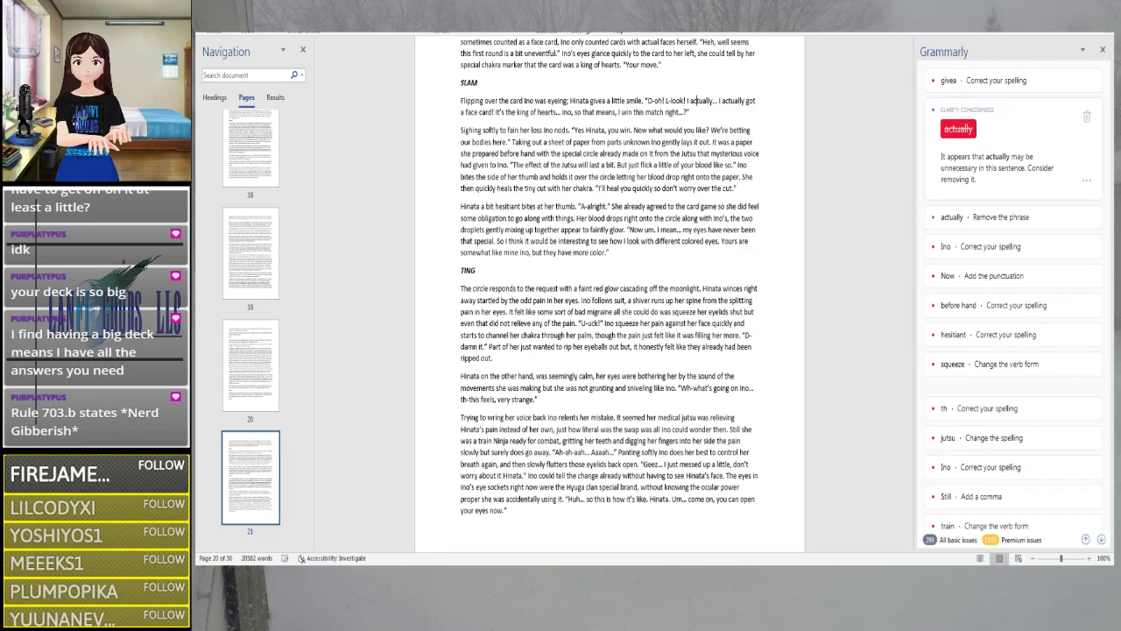
{"action": "left_click", "coordinate": [495, 112]}
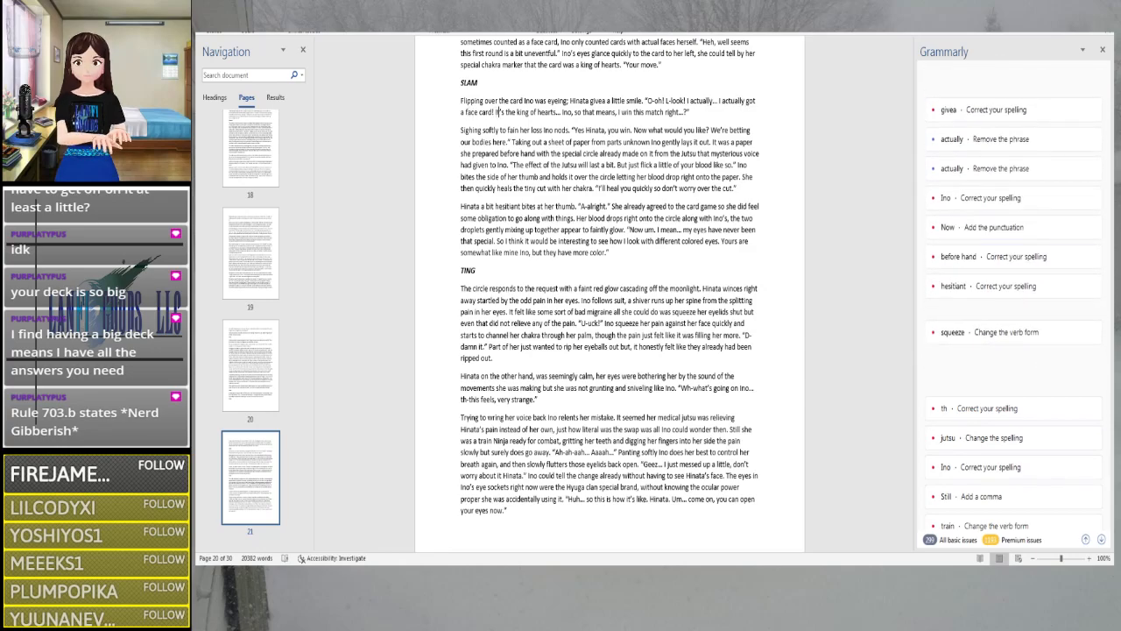
{"action": "key", "text": "Right"}
{"action": "key", "text": "Right"}
{"action": "key", "text": "Right"}
{"action": "key", "text": "Right"}
{"action": "key", "text": "Right"}
{"action": "key", "text": "Right"}
{"action": "key", "text": "Right"}
{"action": "key", "text": "Right"}
{"action": "key", "text": "Right"}
{"action": "key", "text": "Right"}
{"action": "key", "text": "Right"}
{"action": "key", "text": "Right"}
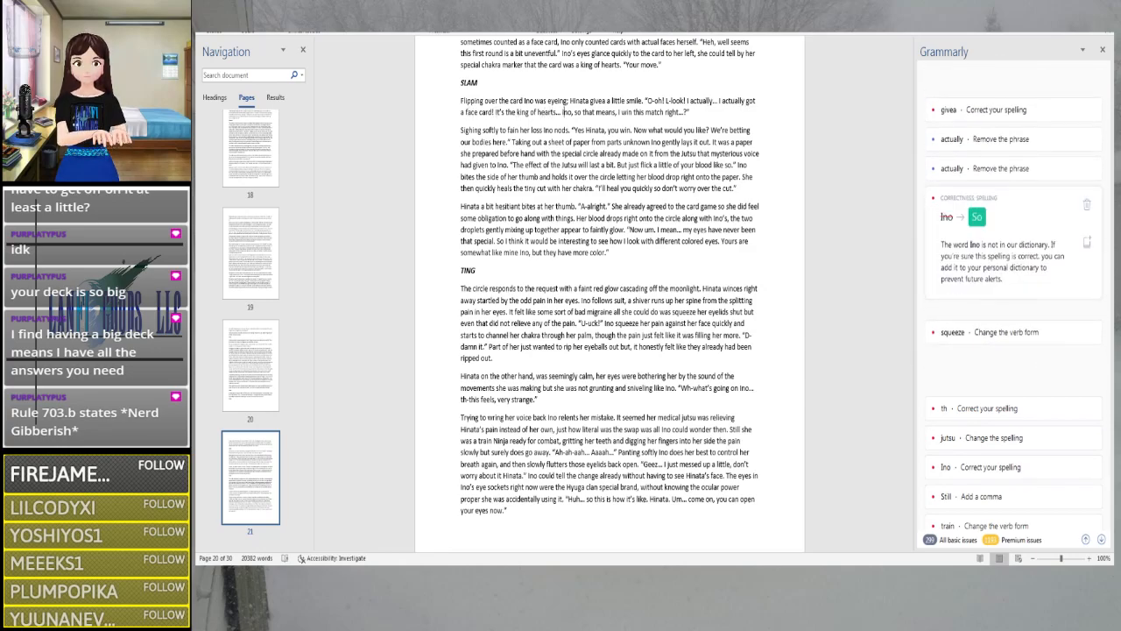
{"action": "key", "text": "Right"}
{"action": "key", "text": "Right"}
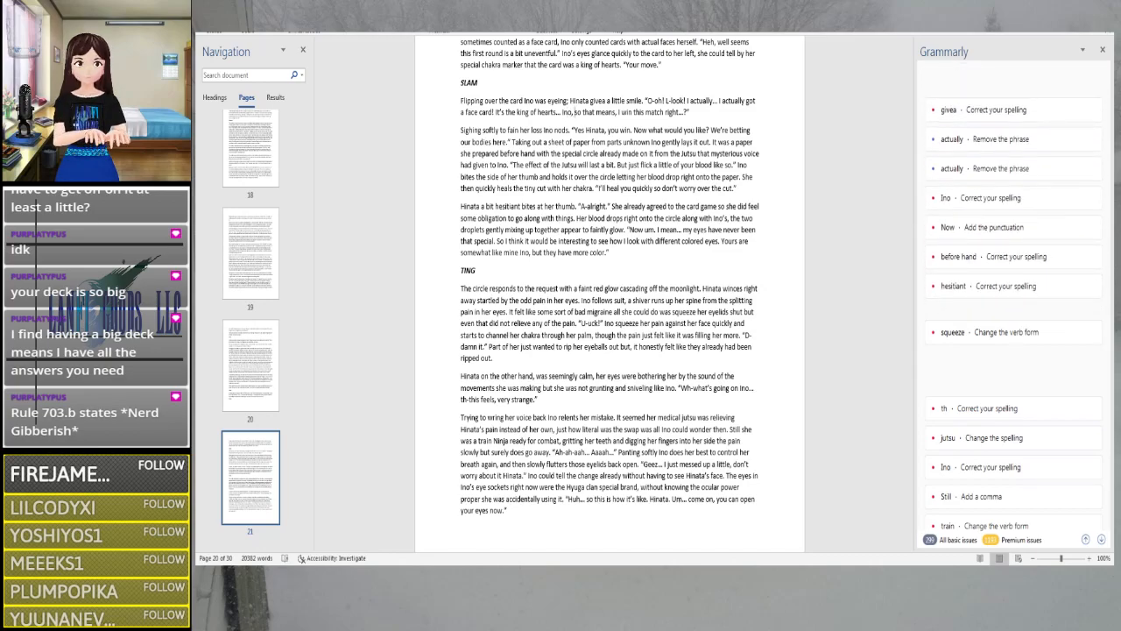
{"action": "key", "text": "Right"}
{"action": "key", "text": "Right"}
{"action": "key", "text": "Right"}
{"action": "key", "text": "Right"}
{"action": "key", "text": "Right"}
{"action": "key", "text": "Right"}
{"action": "key", "text": "Right"}
{"action": "key", "text": "Right"}
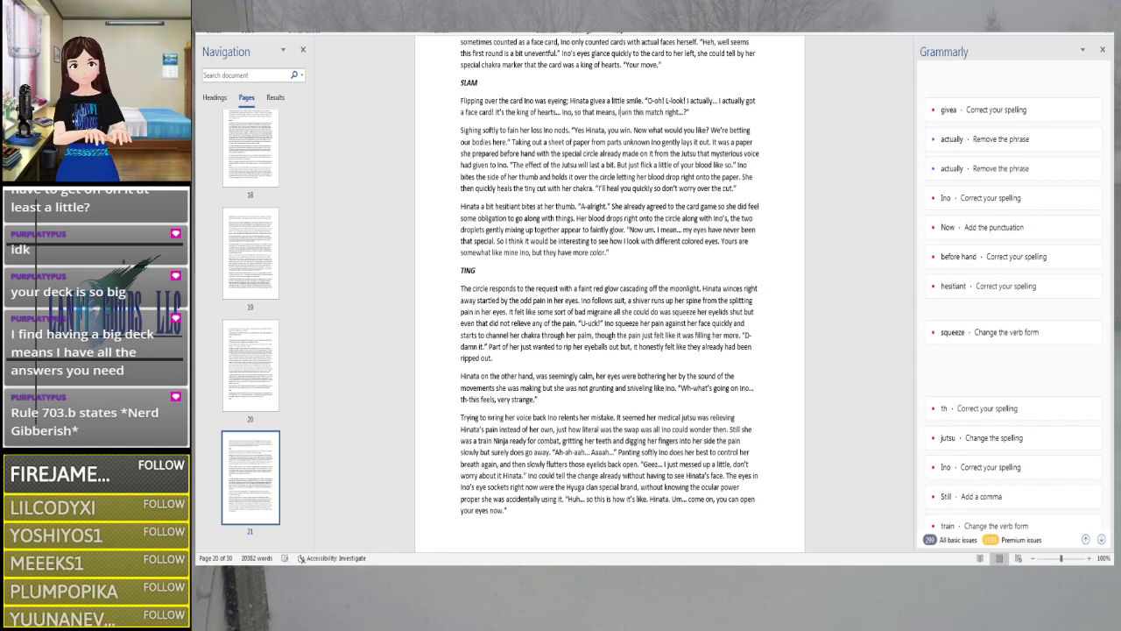
{"action": "key", "text": "Right"}
{"action": "key", "text": "Right"}
{"action": "key", "text": "Right"}
{"action": "key", "text": "Right"}
{"action": "key", "text": "Right"}
{"action": "key", "text": "Right"}
{"action": "key", "text": "Right"}
{"action": "key", "text": "Right"}
{"action": "key", "text": "Right"}
{"action": "key", "text": "Right"}
{"action": "key", "text": "Right"}
{"action": "key", "text": "Right"}
{"action": "key", "text": "Right"}
{"action": "key", "text": "Right"}
{"action": "key", "text": "Right"}
{"action": "key", "text": "Right"}
{"action": "key", "text": "Right"}
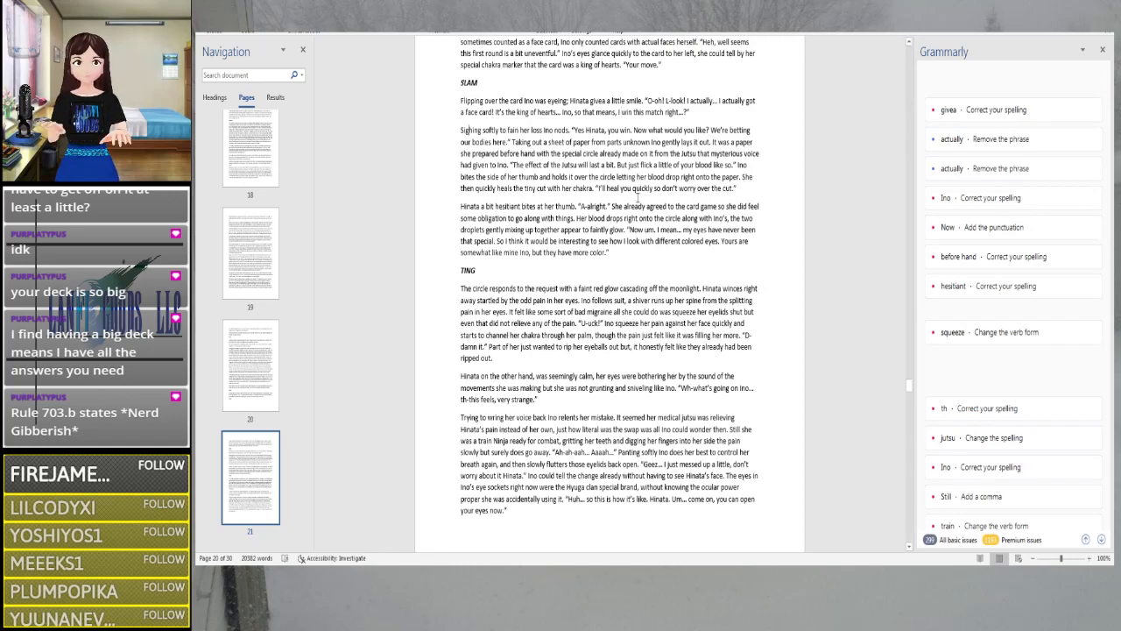
Add a comma after "Now" in Ino's question "Now what would you like?"
{"action": "scroll", "coordinate": [465, 129], "scroll_direction": "down", "scroll_amount": 3}
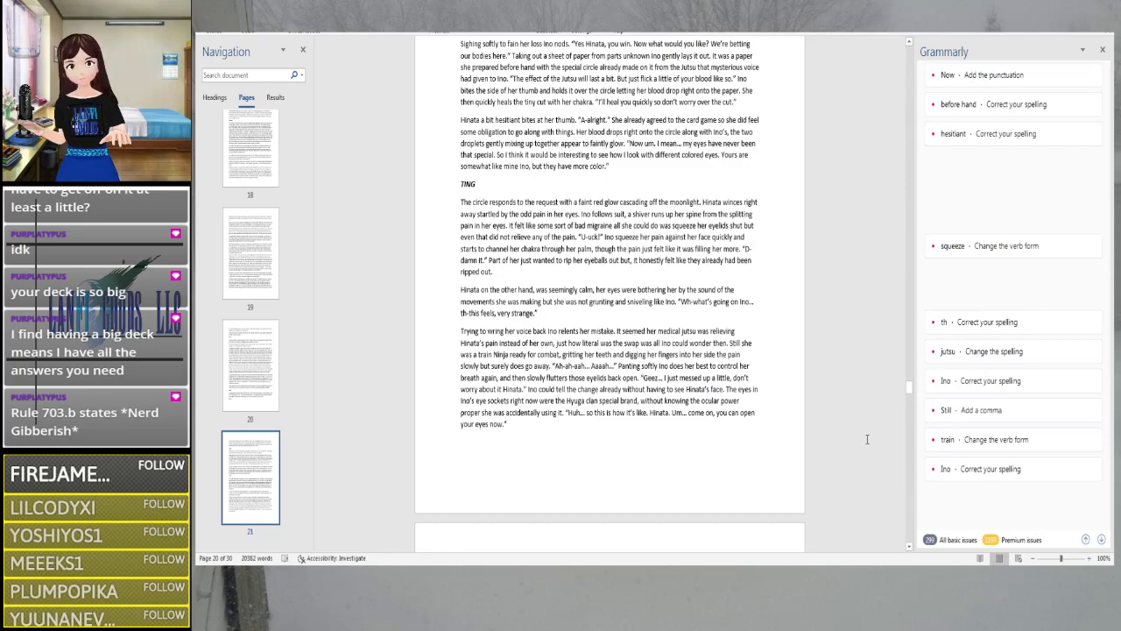
{"action": "key", "text": "Right"}
{"action": "key", "text": "Right"}
{"action": "key", "text": "Right"}
{"action": "key", "text": "Right"}
{"action": "key", "text": "Right"}
{"action": "key", "text": "Right"}
{"action": "key", "text": "Right"}
{"action": "key", "text": "Right"}
{"action": "key", "text": "Right"}
{"action": "key", "text": "Right"}
{"action": "key", "text": "Right"}
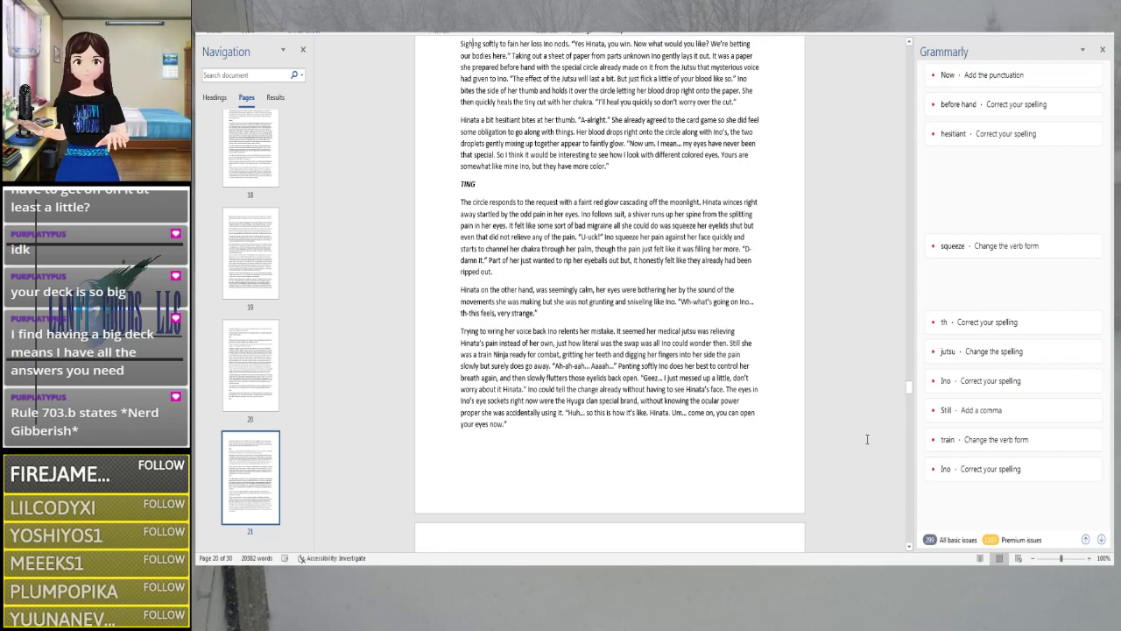
{"action": "key", "text": "Right"}
{"action": "key", "text": "Right"}
{"action": "key", "text": "Right"}
{"action": "key", "text": "Right"}
{"action": "key", "text": "Right"}
{"action": "key", "text": "Right"}
{"action": "key", "text": "Right"}
{"action": "key", "text": "Left"}
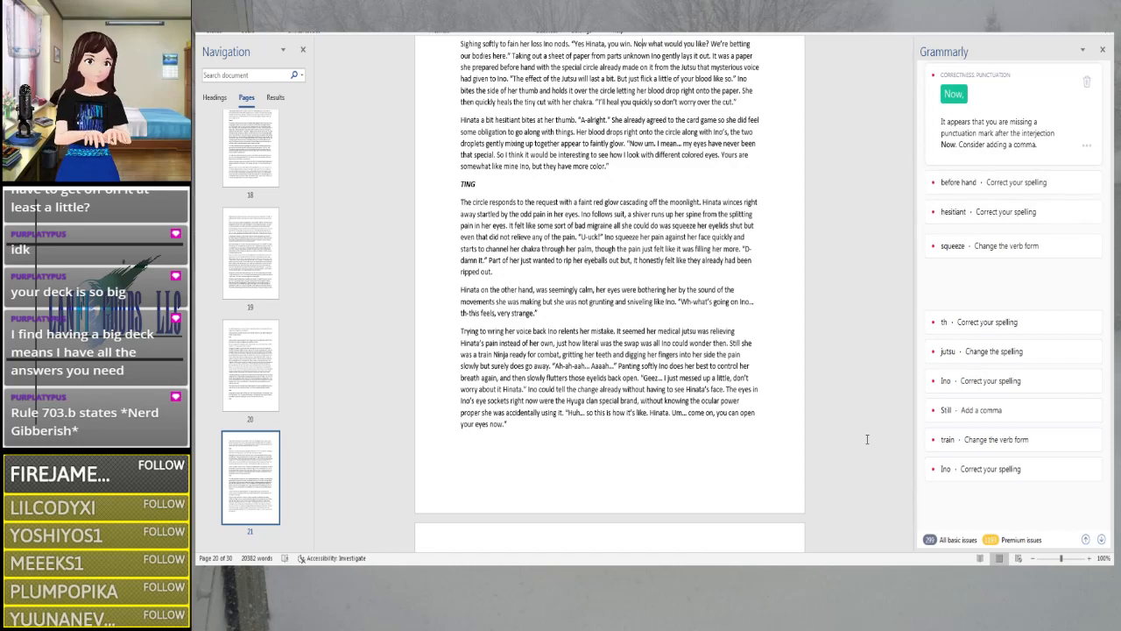
{"action": "key", "text": "Right"}
{"action": "type", "text": ","}
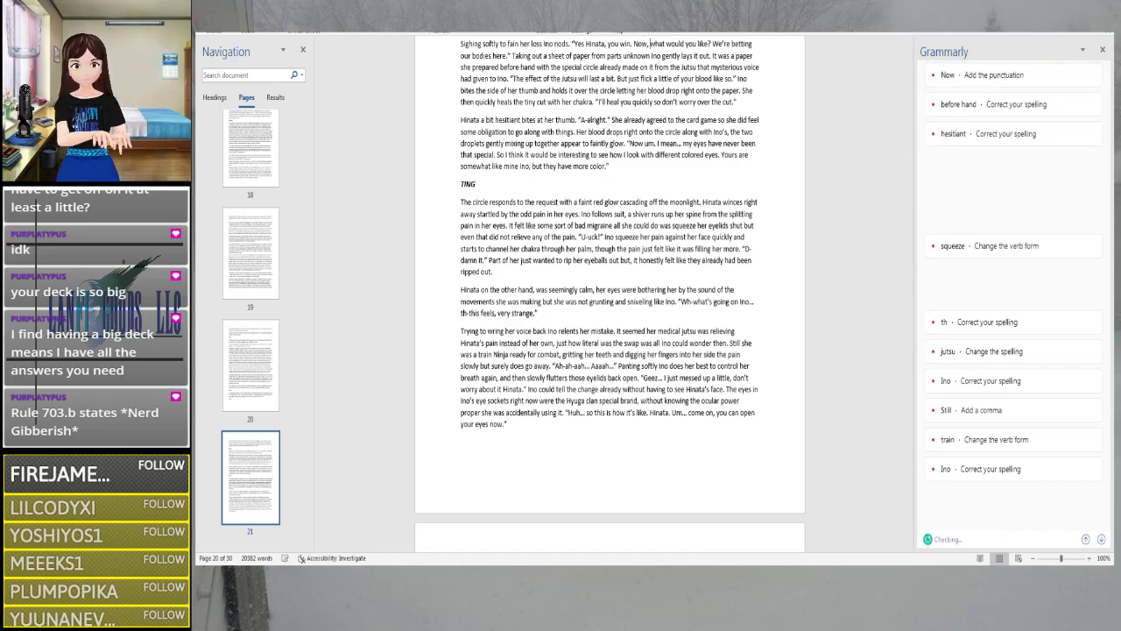
Read through the rest of Ino's question about the bet and the sentence about taking out a sheet of paper
{"action": "key", "text": "Right"}
{"action": "key", "text": "Right"}
{"action": "key", "text": "Right"}
{"action": "key", "text": "Right"}
{"action": "key", "text": "Right"}
{"action": "key", "text": "Right"}
{"action": "key", "text": "Right"}
{"action": "key", "text": "Right"}
{"action": "key", "text": "Right"}
{"action": "key", "text": "Right"}
{"action": "key", "text": "Right"}
{"action": "key", "text": "Right"}
{"action": "key", "text": "Right"}
{"action": "key", "text": "Right"}
{"action": "key", "text": "Right"}
{"action": "key", "text": "Right"}
{"action": "key", "text": "Right"}
{"action": "key", "text": "Right"}
{"action": "key", "text": "Right"}
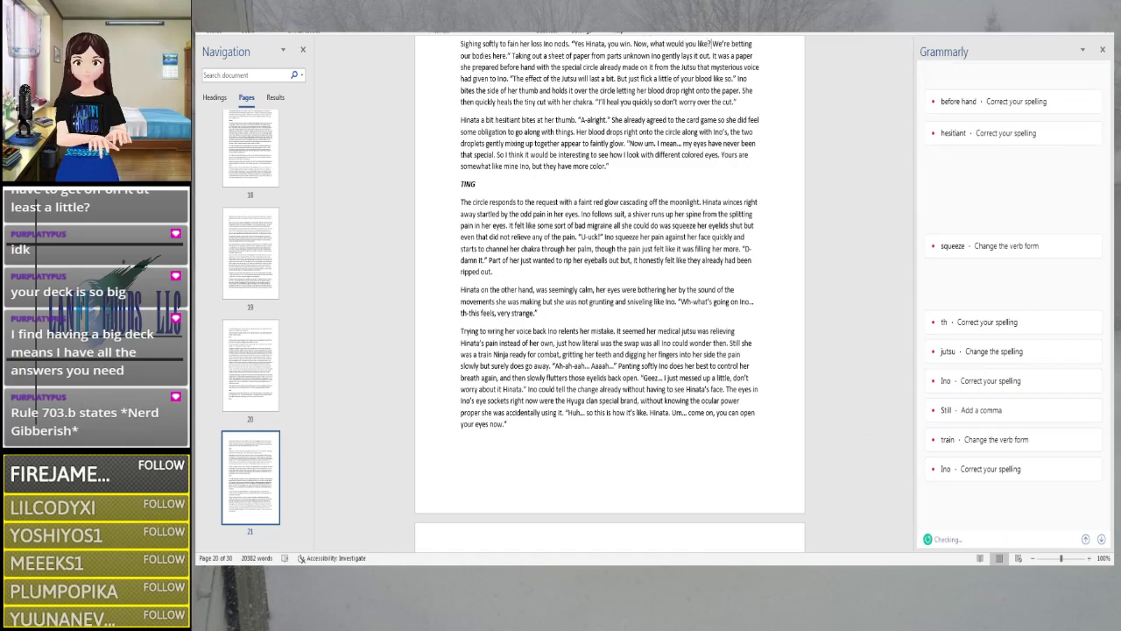
{"action": "key", "text": "Right"}
{"action": "key", "text": "Right"}
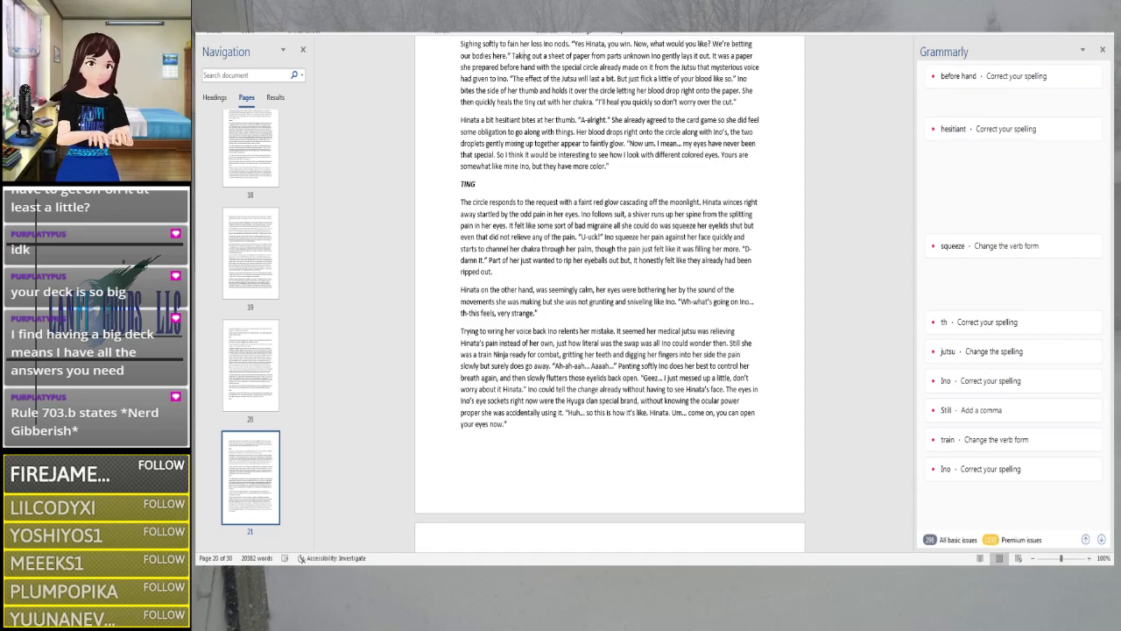
{"action": "key", "text": "Right"}
{"action": "key", "text": "Right"}
{"action": "key", "text": "Right"}
{"action": "key", "text": "Right"}
{"action": "key", "text": "Right"}
{"action": "key", "text": "Right"}
{"action": "key", "text": "Right"}
{"action": "key", "text": "Right"}
{"action": "key", "text": "Right"}
{"action": "key", "text": "Right"}
{"action": "key", "text": "Right"}
{"action": "key", "text": "Right"}
{"action": "key", "text": "Right"}
{"action": "key", "text": "Right"}
{"action": "key", "text": "Right"}
{"action": "key", "text": "Right"}
{"action": "key", "text": "Right"}
{"action": "key", "text": "Right"}
{"action": "key", "text": "Right"}
{"action": "key", "text": "Right"}
{"action": "key", "text": "Right"}
{"action": "key", "text": "Right"}
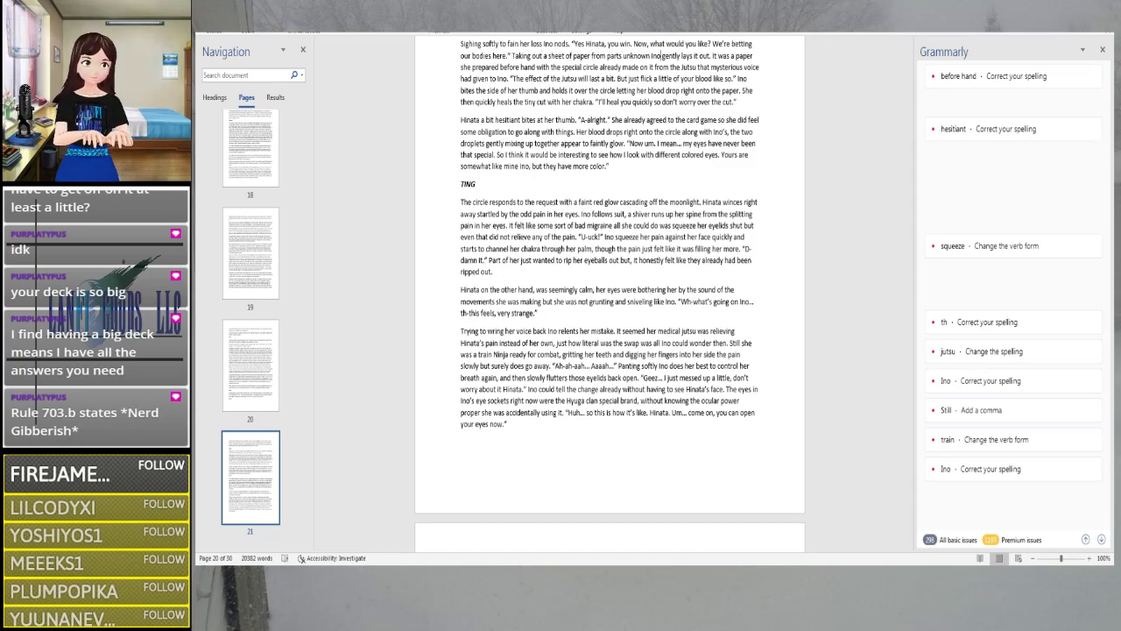
Accept the Grammarly correction of "before hand" to "beforehand" in the sentence about the paper Ino prepared
{"action": "key", "text": "Right"}
{"action": "key", "text": "Right"}
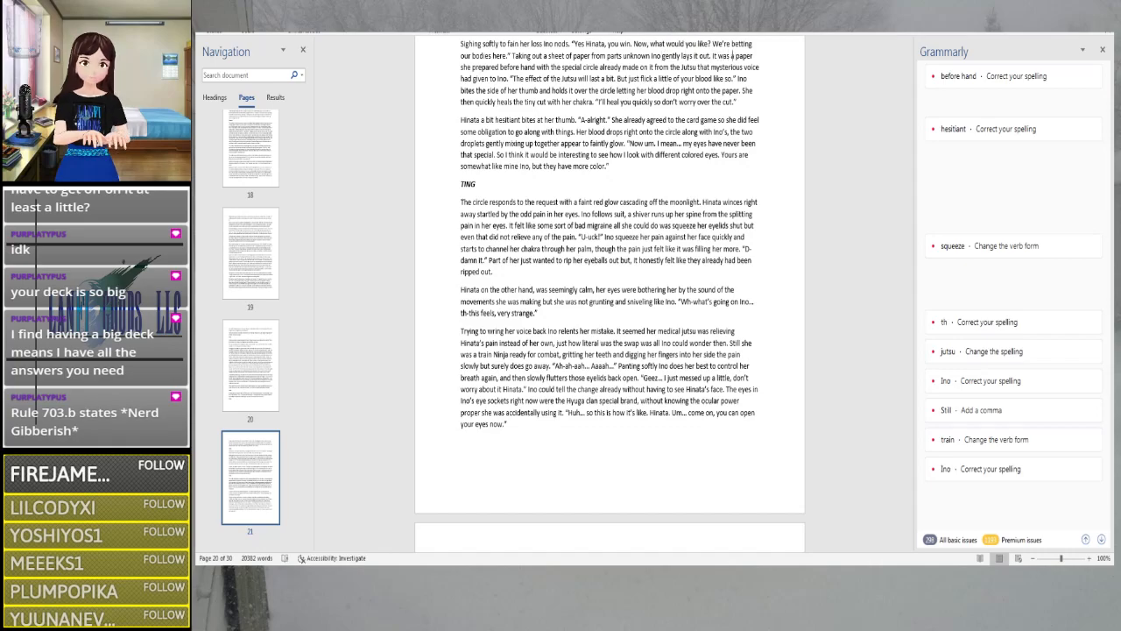
{"action": "left_click", "coordinate": [506, 66]}
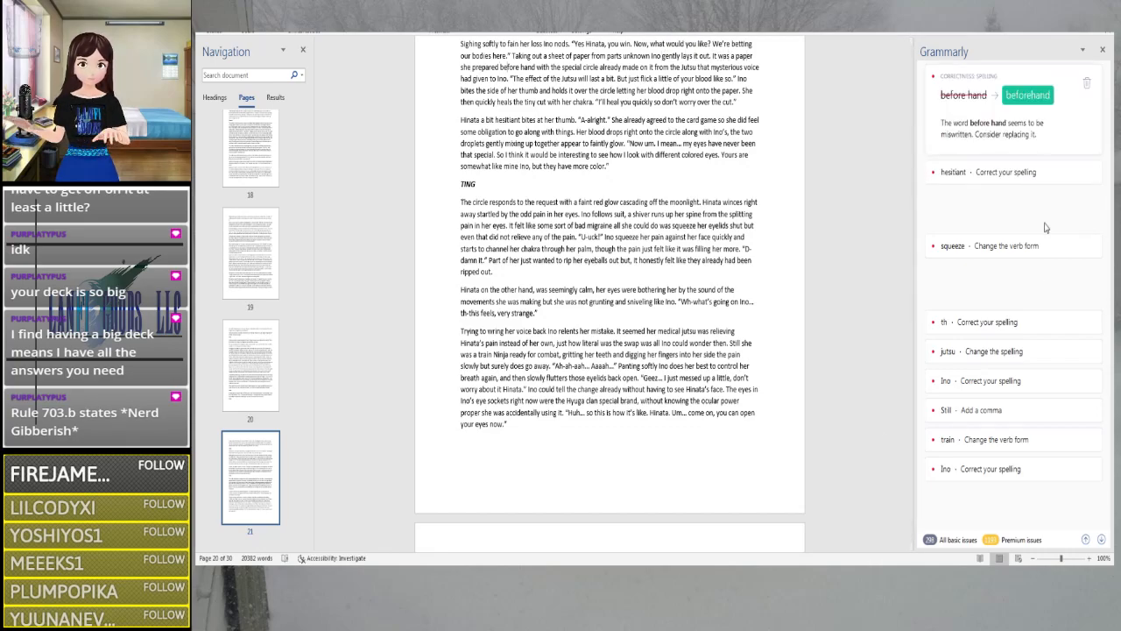
{"action": "left_click", "coordinate": [1028, 97]}
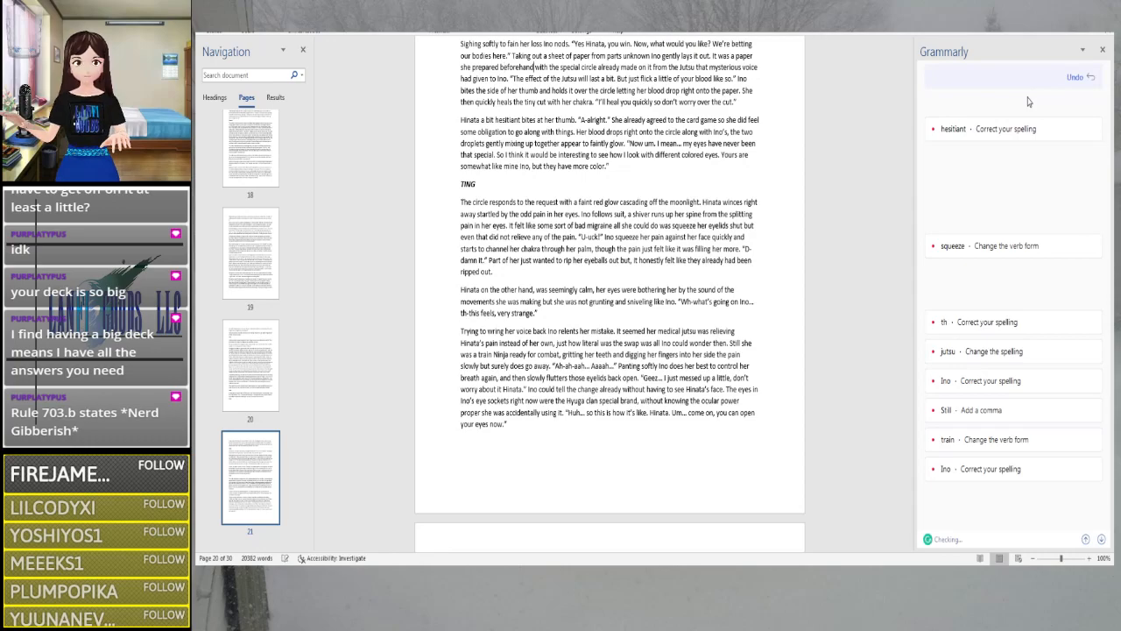
Replace "to Ino" with "her" after "mysterious voice had given" in the sentence about the special circle
{"action": "key", "text": "Right"}
{"action": "key", "text": "Right"}
{"action": "key", "text": "Right"}
{"action": "key", "text": "Right"}
{"action": "key", "text": "Right"}
{"action": "key", "text": "Right"}
{"action": "key", "text": "Right"}
{"action": "key", "text": "Right"}
{"action": "key", "text": "Right"}
{"action": "key", "text": "Right"}
{"action": "key", "text": "Right"}
{"action": "key", "text": "Right"}
{"action": "key", "text": "Right"}
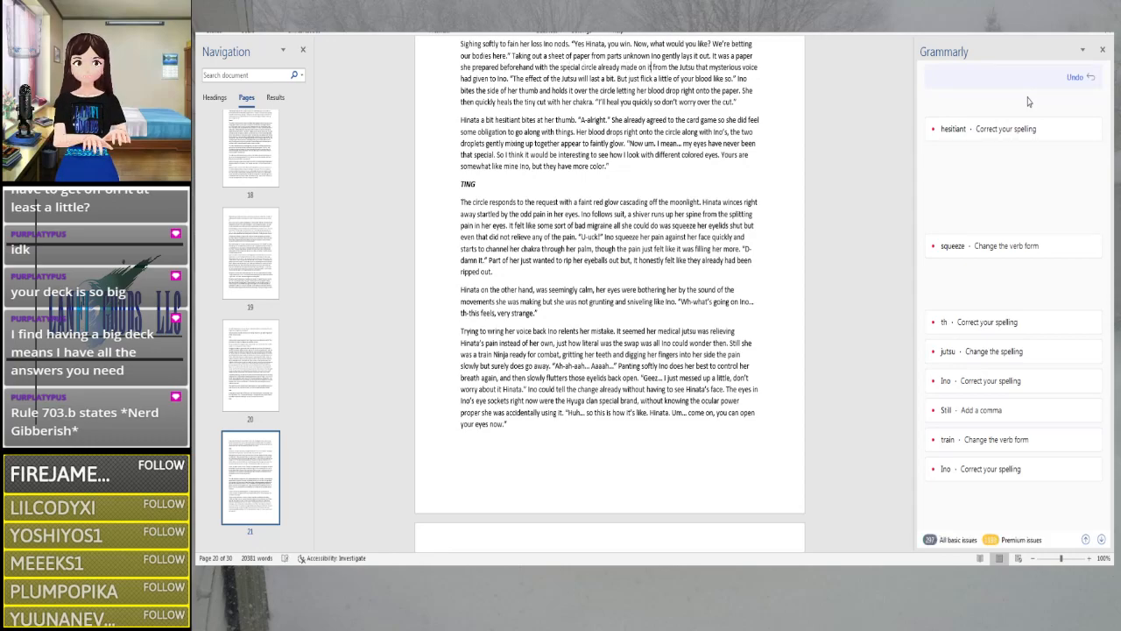
{"action": "key", "text": "Right"}
{"action": "key", "text": "Right"}
{"action": "key", "text": "Right"}
{"action": "key", "text": "Right"}
{"action": "key", "text": "Right"}
{"action": "key", "text": "Right"}
{"action": "key", "text": "Right"}
{"action": "key", "text": "Right"}
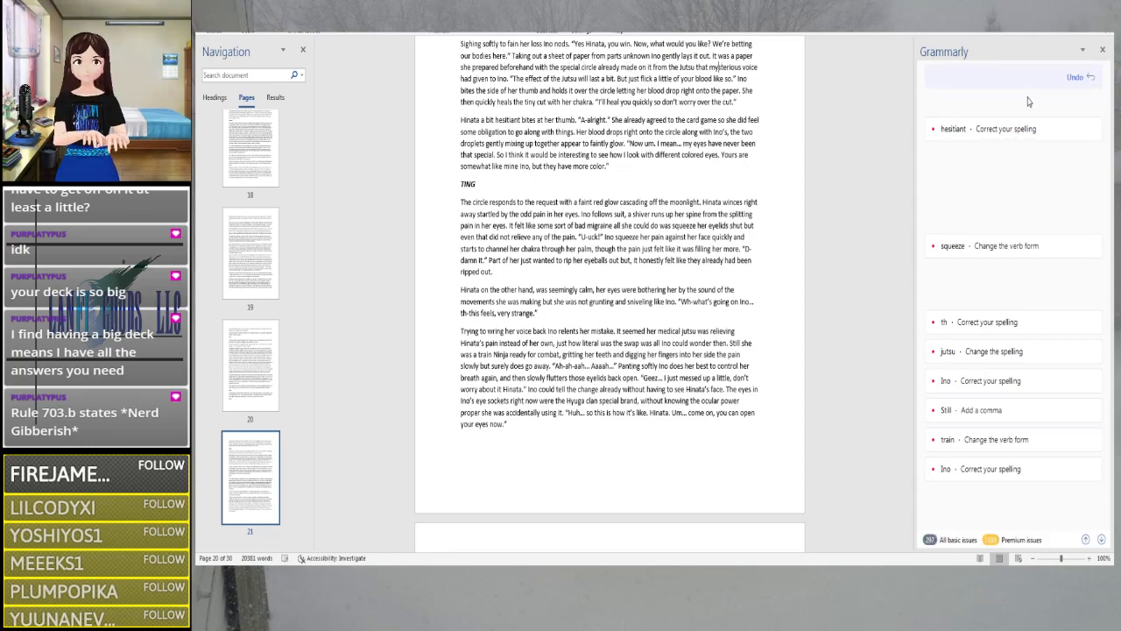
{"action": "key", "text": "Right"}
{"action": "key", "text": "Right"}
{"action": "key", "text": "Right"}
{"action": "key", "text": "Right"}
{"action": "key", "text": "Right"}
{"action": "key", "text": "Right"}
{"action": "key", "text": "Right"}
{"action": "key", "text": "Right"}
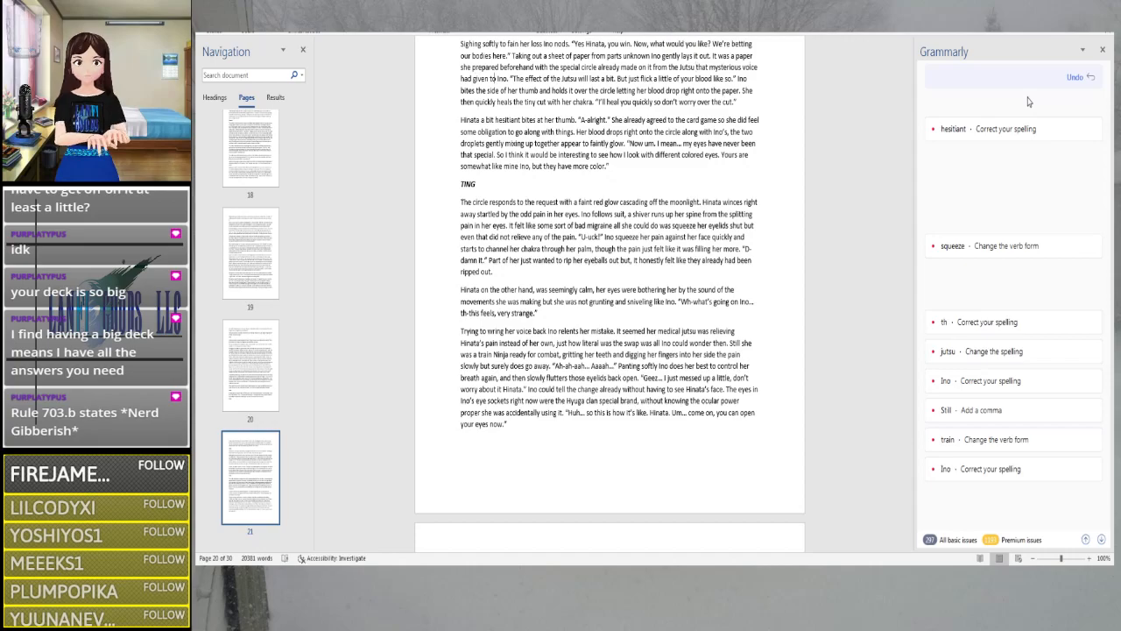
{"action": "key", "text": "Left"}
{"action": "key", "text": "Left"}
{"action": "key", "text": "Left"}
{"action": "key", "text": "Left"}
{"action": "key", "text": "Left"}
{"action": "key", "text": "Left"}
{"action": "key", "text": "Left"}
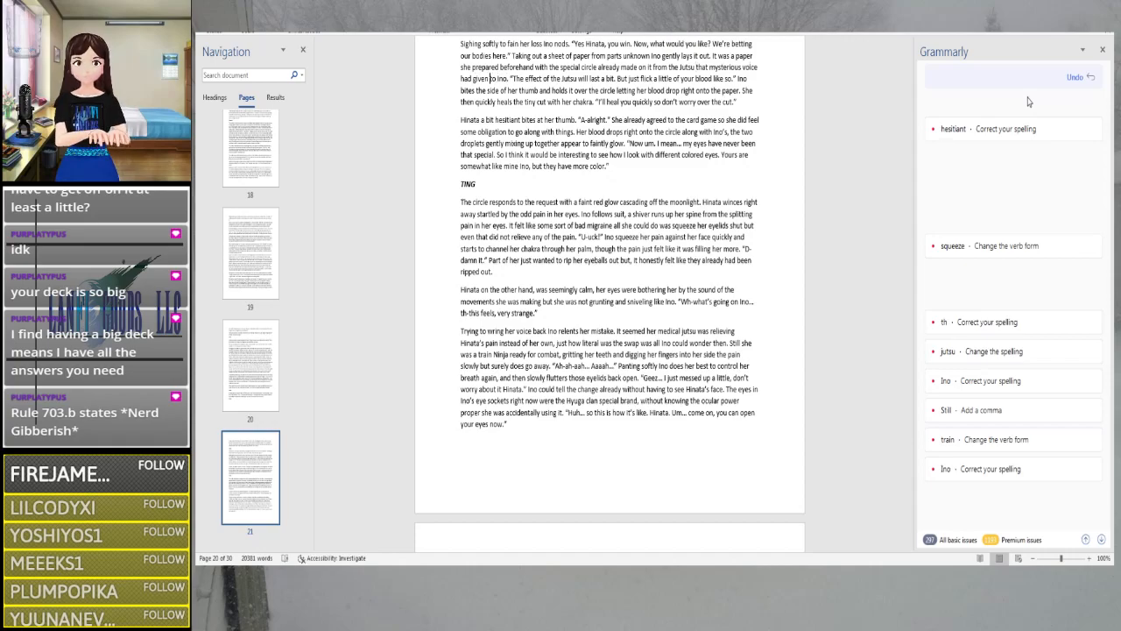
{"action": "key", "text": "Delete"}
{"action": "key", "text": "Delete"}
{"action": "key", "text": "Delete"}
{"action": "key", "text": "Delete"}
{"action": "key", "text": "Delete"}
{"action": "key", "text": "Delete"}
{"action": "key", "text": "Delete"}
{"action": "type", "text": "her,"}
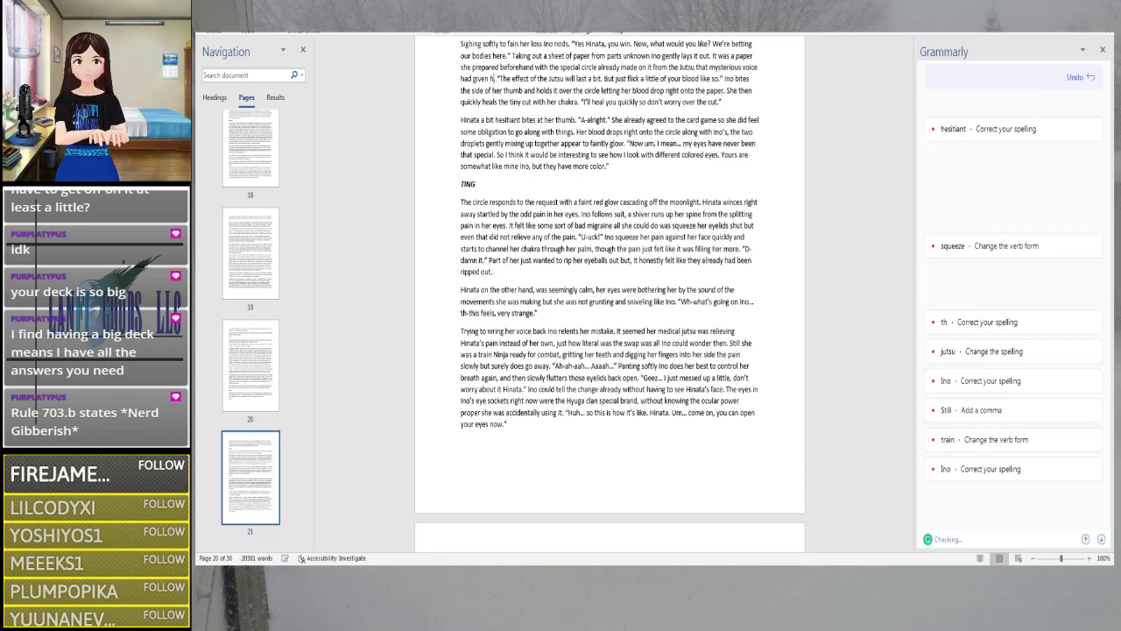
Read through Ino's explanation of the Jutsu's effect and the sentences about her thumb, the blood drop and healing the cut
{"action": "key", "text": "Right"}
{"action": "key", "text": "Right"}
{"action": "key", "text": "Right"}
{"action": "key", "text": "Right"}
{"action": "key", "text": "Right"}
{"action": "key", "text": "Right"}
{"action": "key", "text": "Right"}
{"action": "key", "text": "Right"}
{"action": "key", "text": "Right"}
{"action": "key", "text": "Right"}
{"action": "key", "text": "Right"}
{"action": "key", "text": "Right"}
{"action": "key", "text": "Right"}
{"action": "key", "text": "Right"}
{"action": "key", "text": "Right"}
{"action": "key", "text": "Right"}
{"action": "key", "text": "Right"}
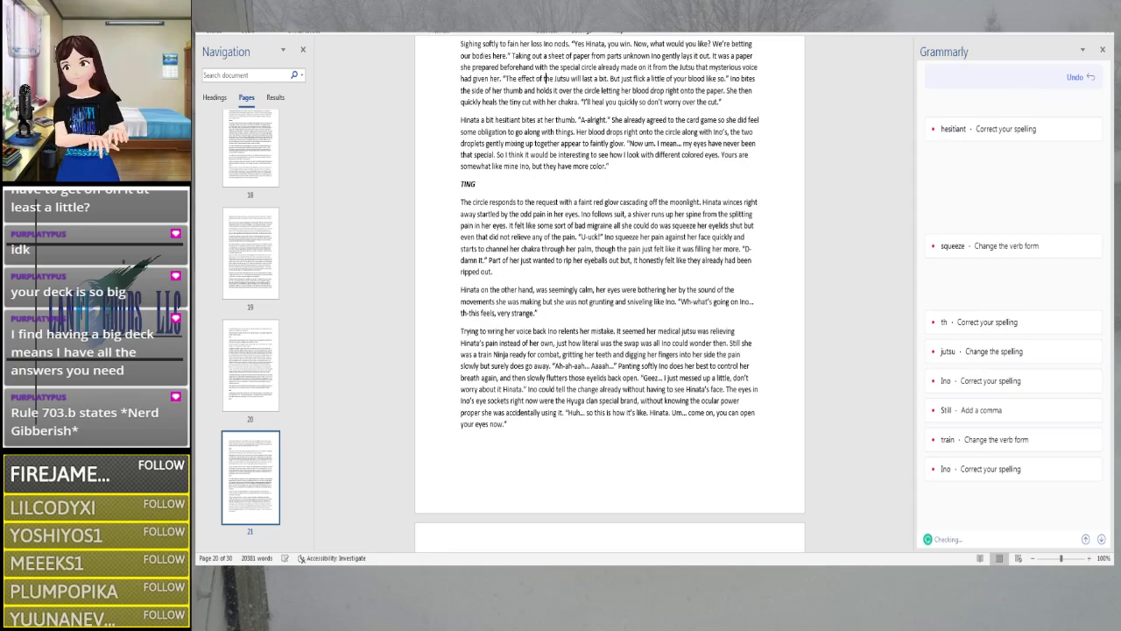
{"action": "key", "text": "Right"}
{"action": "key", "text": "Right"}
{"action": "key", "text": "Right"}
{"action": "key", "text": "Right"}
{"action": "key", "text": "Right"}
{"action": "key", "text": "Right"}
{"action": "key", "text": "Right"}
{"action": "key", "text": "Right"}
{"action": "key", "text": "Right"}
{"action": "key", "text": "Right"}
{"action": "key", "text": "Right"}
{"action": "key", "text": "Right"}
{"action": "key", "text": "Right"}
{"action": "key", "text": "Right"}
{"action": "key", "text": "Right"}
{"action": "key", "text": "Right"}
{"action": "key", "text": "Right"}
{"action": "key", "text": "Right"}
{"action": "key", "text": "Right"}
{"action": "key", "text": "Right"}
{"action": "key", "text": "Right"}
{"action": "key", "text": "Right"}
{"action": "key", "text": "Right"}
{"action": "key", "text": "Right"}
{"action": "key", "text": "Right"}
{"action": "key", "text": "Right"}
{"action": "key", "text": "Right"}
{"action": "key", "text": "Right"}
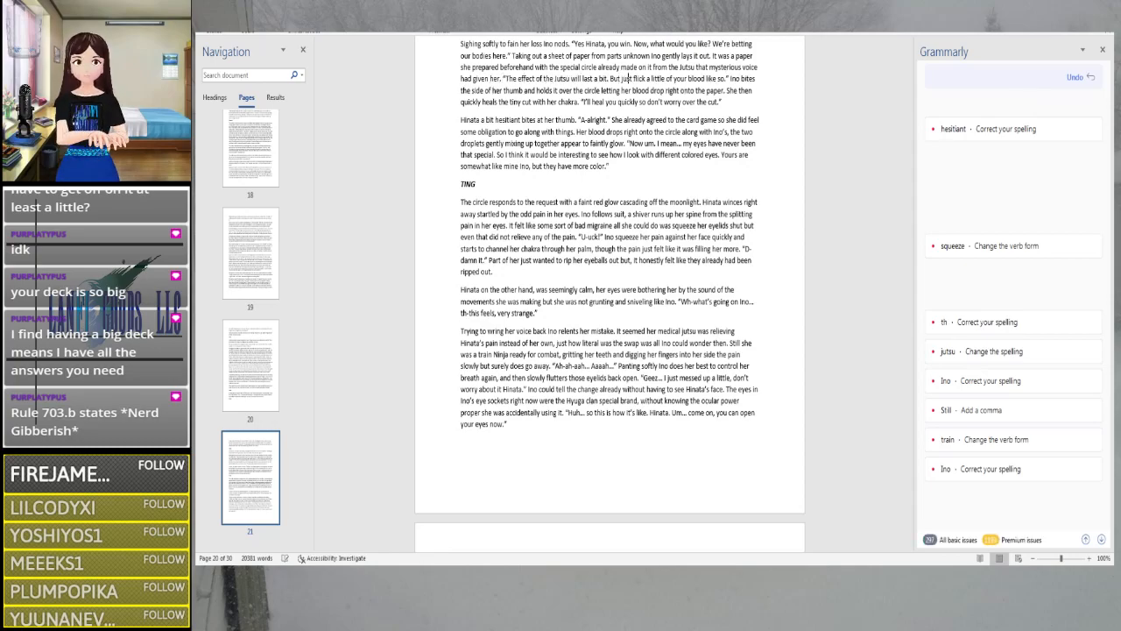
{"action": "key", "text": "Right"}
{"action": "key", "text": "Right"}
{"action": "key", "text": "Right"}
{"action": "key", "text": "Right"}
{"action": "key", "text": "Right"}
{"action": "key", "text": "Right"}
{"action": "key", "text": "Right"}
{"action": "key", "text": "Right"}
{"action": "key", "text": "Right"}
{"action": "key", "text": "Right"}
{"action": "key", "text": "Right"}
{"action": "key", "text": "Right"}
{"action": "key", "text": "Right"}
{"action": "key", "text": "Right"}
{"action": "key", "text": "Right"}
{"action": "key", "text": "Right"}
{"action": "key", "text": "Right"}
{"action": "key", "text": "Right"}
{"action": "key", "text": "Right"}
{"action": "key", "text": "Right"}
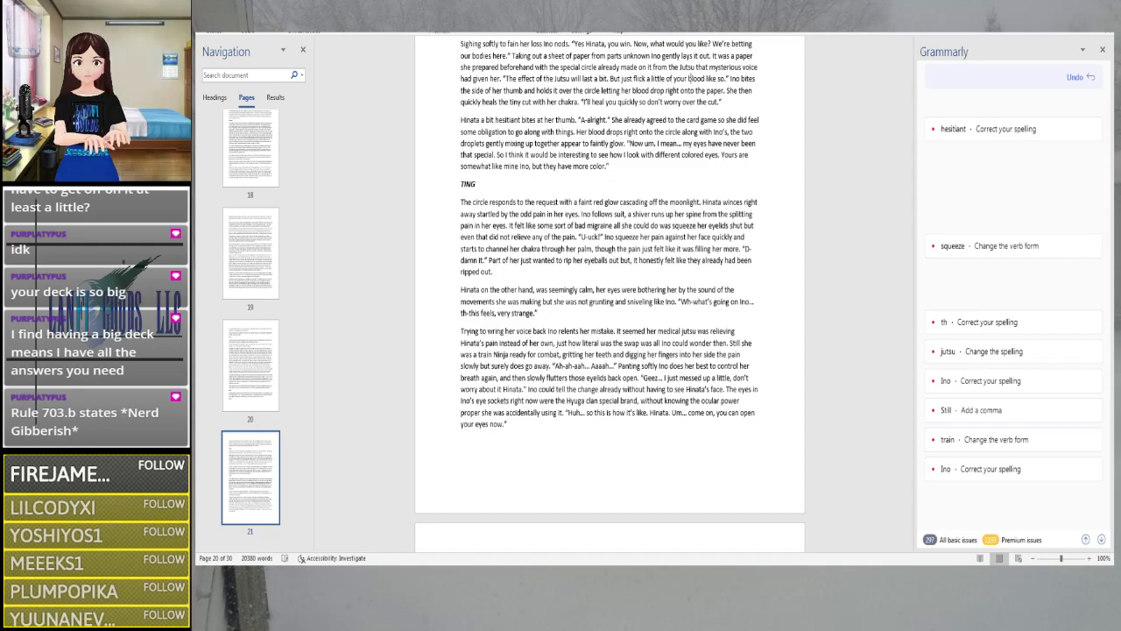
{"action": "key", "text": "Right"}
{"action": "key", "text": "Right"}
{"action": "key", "text": "Right"}
{"action": "key", "text": "Right"}
{"action": "key", "text": "Right"}
{"action": "key", "text": "Right"}
{"action": "key", "text": "Right"}
{"action": "key", "text": "Right"}
{"action": "key", "text": "Right"}
{"action": "key", "text": "Right"}
{"action": "key", "text": "Right"}
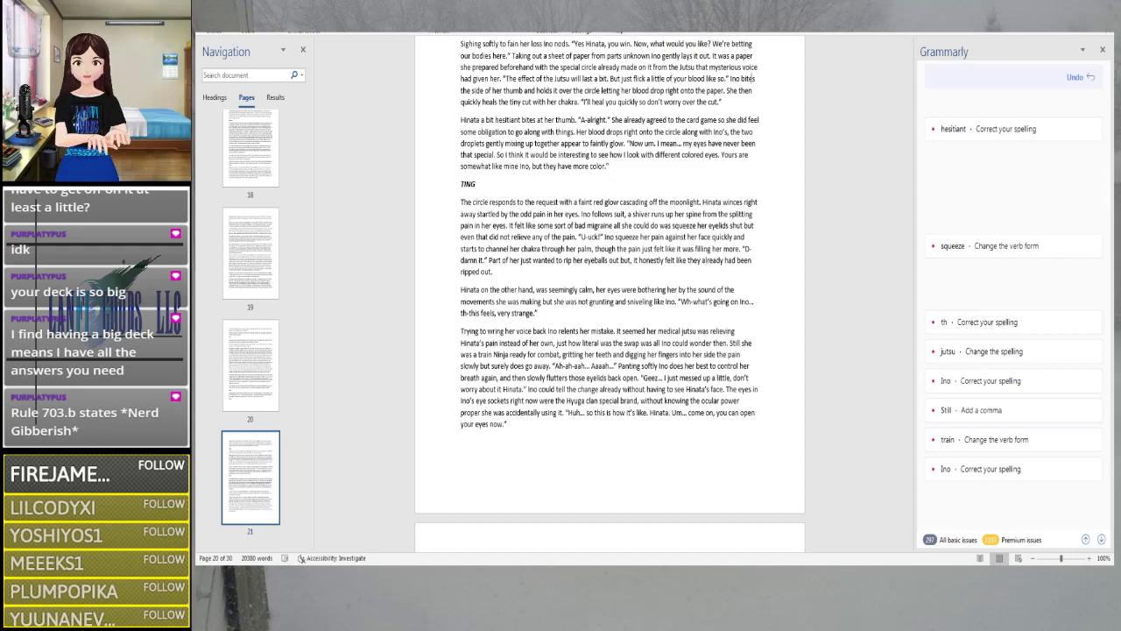
{"action": "key", "text": "Right"}
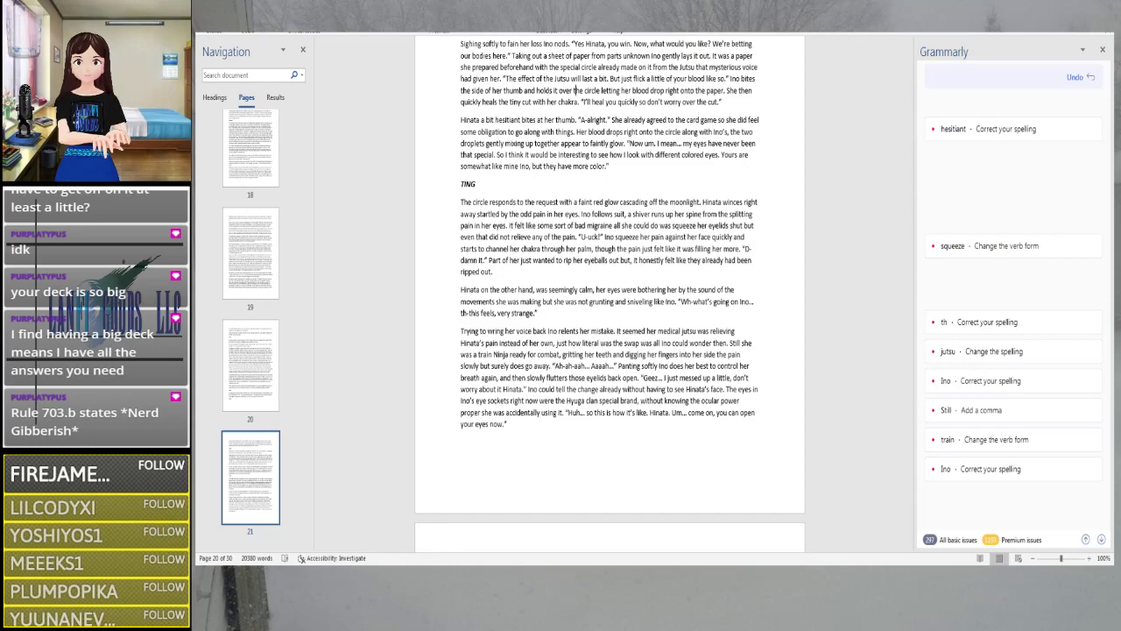
{"action": "key", "text": "Right"}
{"action": "key", "text": "Right"}
{"action": "key", "text": "Right"}
{"action": "key", "text": "Right"}
{"action": "key", "text": "Right"}
{"action": "key", "text": "Right"}
{"action": "key", "text": "Right"}
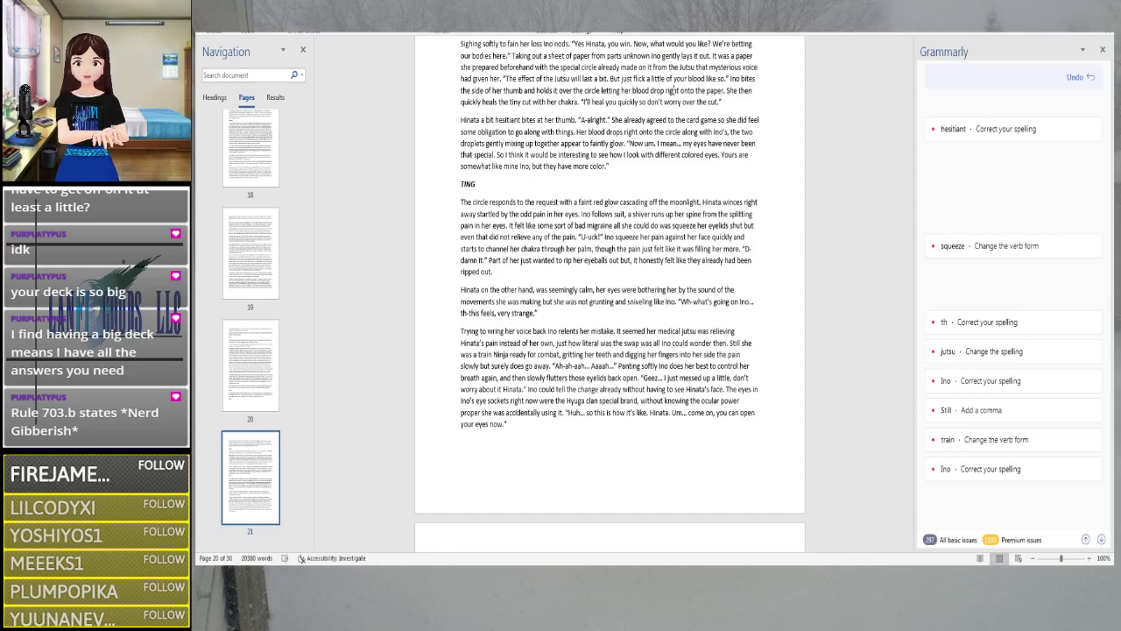
{"action": "key", "text": "Right"}
{"action": "key", "text": "Right"}
{"action": "key", "text": "Right"}
{"action": "key", "text": "Right"}
{"action": "key", "text": "Right"}
{"action": "key", "text": "Right"}
{"action": "key", "text": "Right"}
{"action": "key", "text": "Right"}
{"action": "key", "text": "Right"}
{"action": "key", "text": "Right"}
{"action": "key", "text": "Right"}
{"action": "key", "text": "Right"}
{"action": "key", "text": "Right"}
{"action": "key", "text": "Right"}
{"action": "key", "text": "Right"}
{"action": "key", "text": "Right"}
{"action": "key", "text": "Right"}
{"action": "key", "text": "Right"}
{"action": "key", "text": "Right"}
{"action": "key", "text": "Right"}
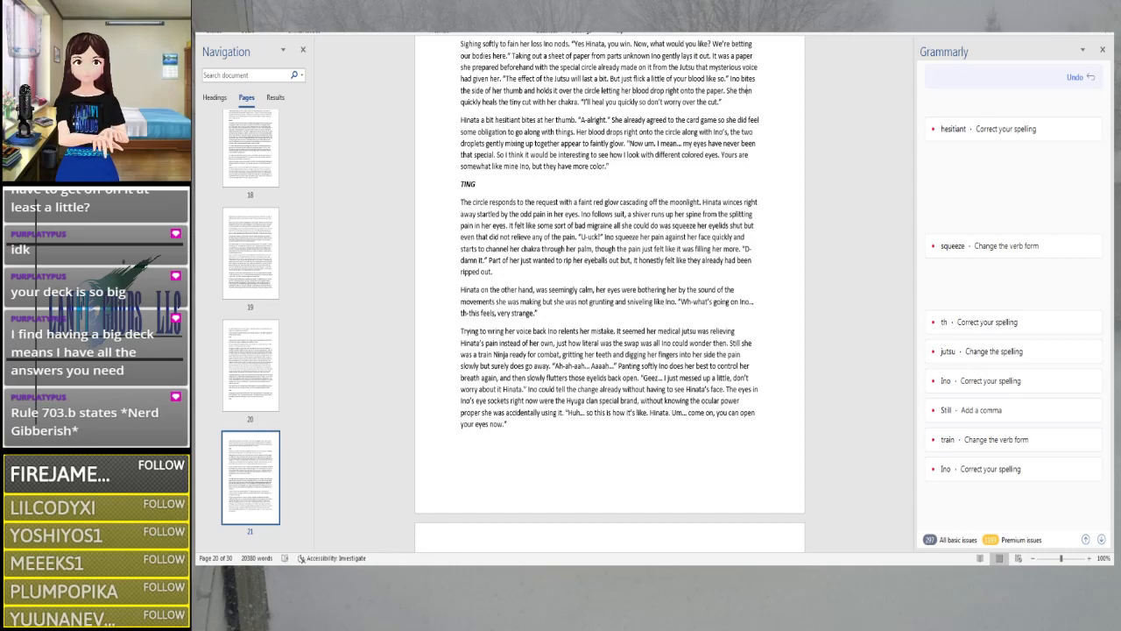
{"action": "key", "text": "Right"}
{"action": "key", "text": "Right"}
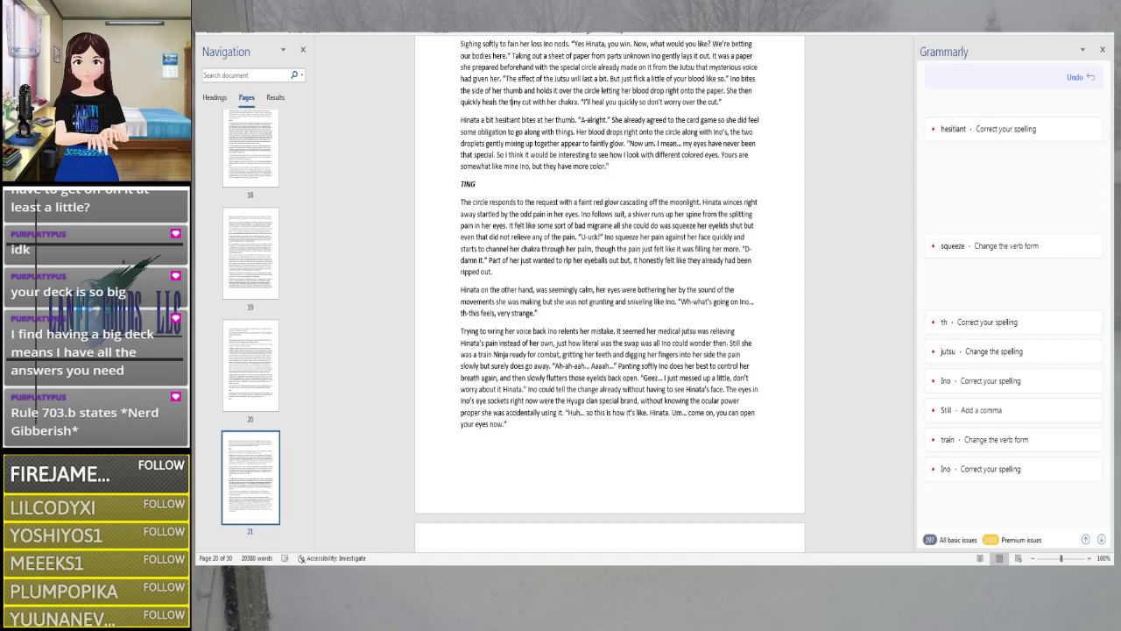
{"action": "key", "text": "Right"}
{"action": "key", "text": "Right"}
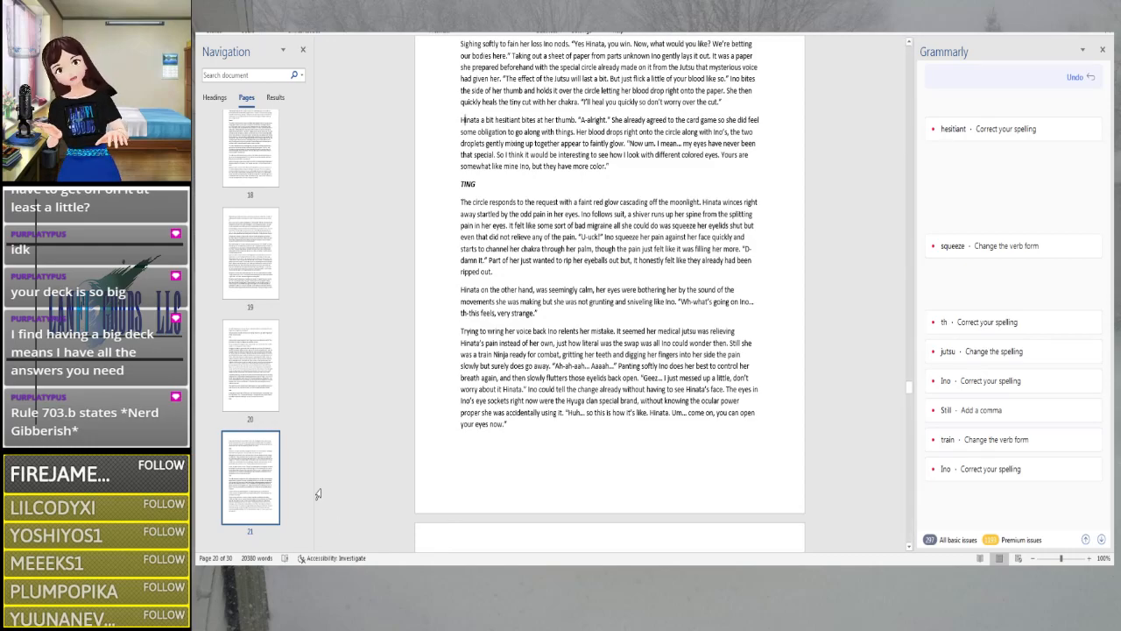
Accept the Grammarly spelling correction to "hesitant" in the sentence about Hinata biting her thumb
{"action": "left_click", "coordinate": [499, 121]}
{"action": "left_click", "coordinate": [1005, 148]}
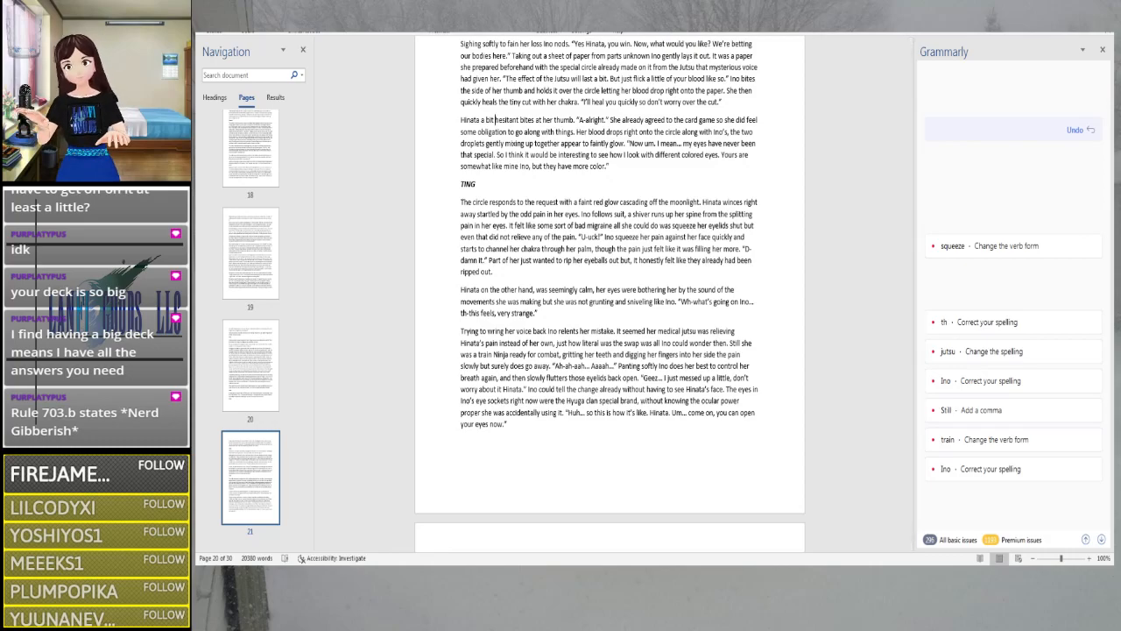
Correct the sentence after "U-uck!" to read "Ino squeezes her palm against her face"
{"action": "scroll", "coordinate": [461, 259], "scroll_direction": "down", "scroll_amount": 4}
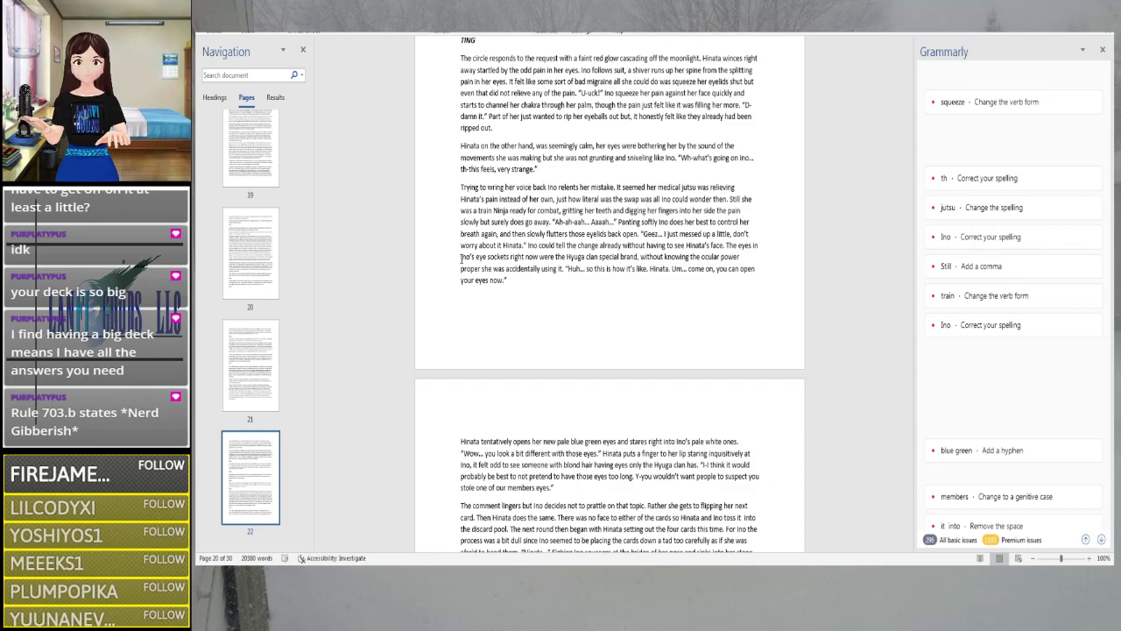
{"action": "left_click", "coordinate": [640, 93]}
{"action": "type", "text": "s"}
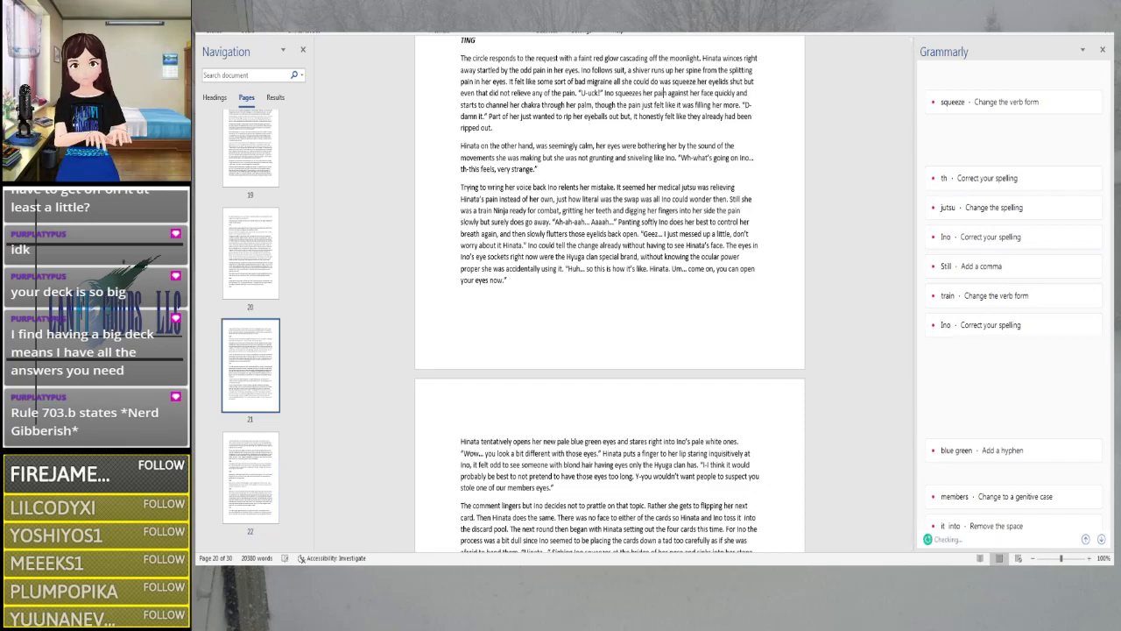
{"action": "key", "text": "BackSpace"}
{"action": "key", "text": "BackSpace"}
{"action": "key", "text": "BackSpace"}
{"action": "type", "text": "alm"}
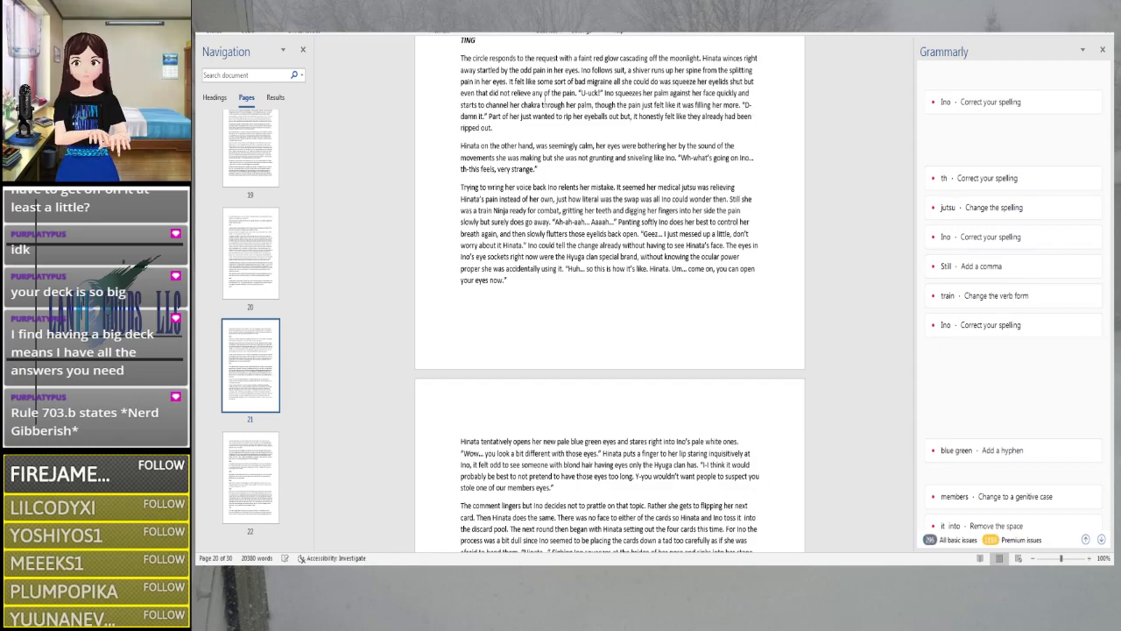
Remove "through her palm" after "starts to channel her chakra", keeping the comma before "though the pain"
{"action": "key", "text": "ctrl+Right"}
{"action": "key", "text": "ctrl+Right"}
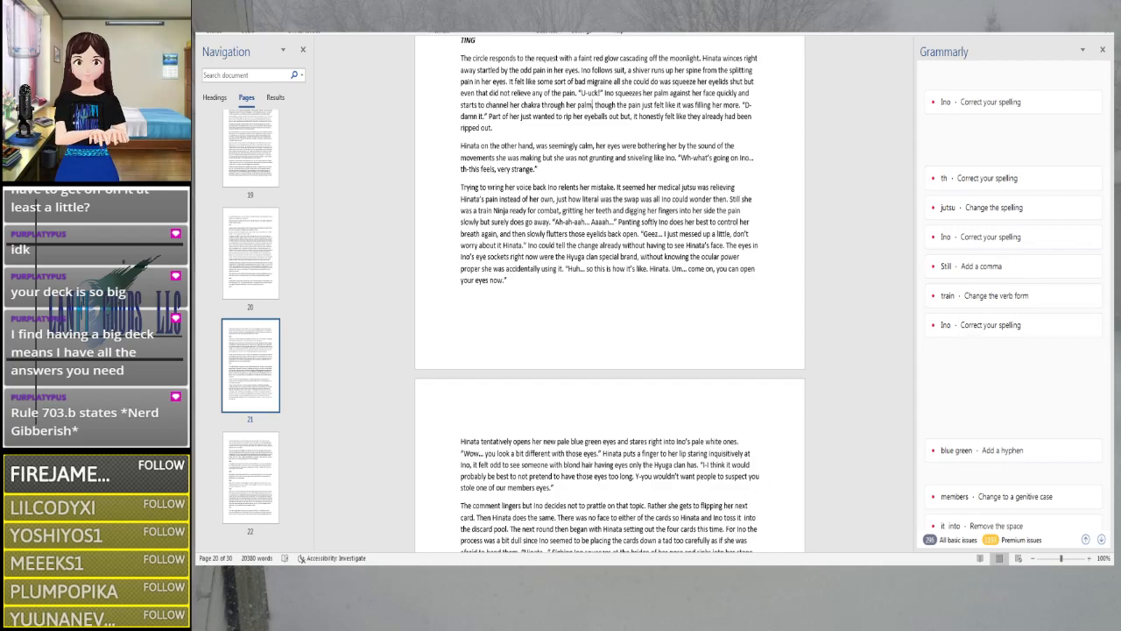
{"action": "key", "text": "BackSpace"}
{"action": "key", "text": "BackSpace"}
{"action": "key", "text": "BackSpace"}
{"action": "key", "text": "BackSpace"}
{"action": "key", "text": "BackSpace"}
{"action": "key", "text": "BackSpace"}
{"action": "key", "text": "BackSpace"}
{"action": "key", "text": "BackSpace"}
{"action": "key", "text": "BackSpace"}
{"action": "key", "text": "BackSpace"}
{"action": "key", "text": "BackSpace"}
{"action": "key", "text": "BackSpace"}
{"action": "key", "text": "BackSpace"}
{"action": "key", "text": "BackSpace"}
{"action": "key", "text": "BackSpace"}
{"action": "key", "text": "BackSpace"}
{"action": "key", "text": "BackSpace"}
{"action": "key", "text": "BackSpace"}
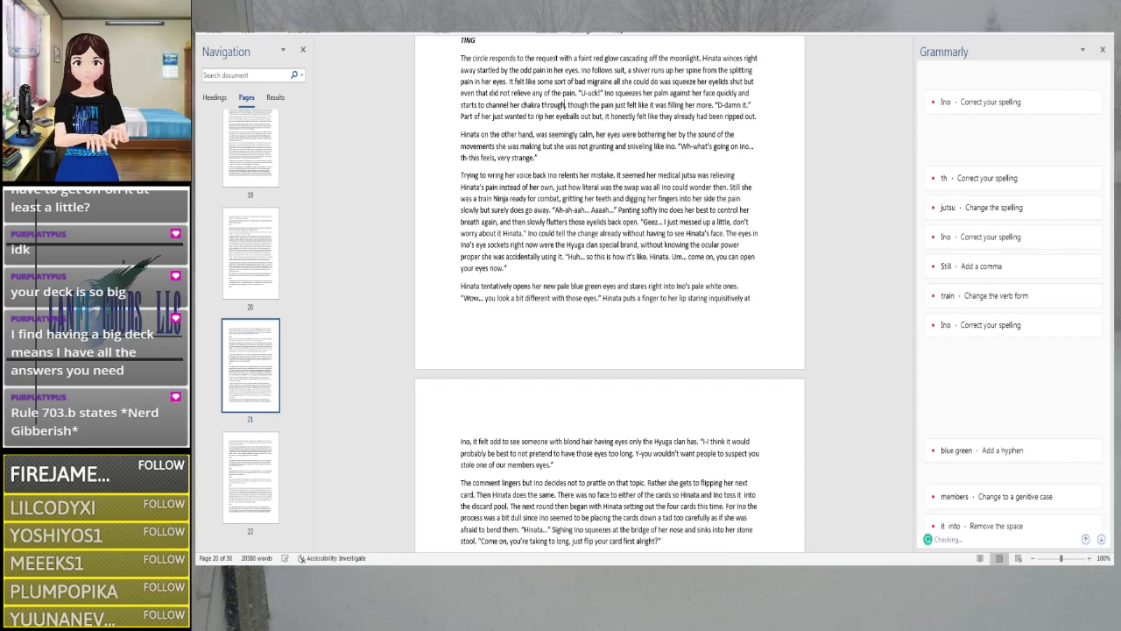
{"action": "key", "text": "BackSpace"}
{"action": "type", "text": ","}
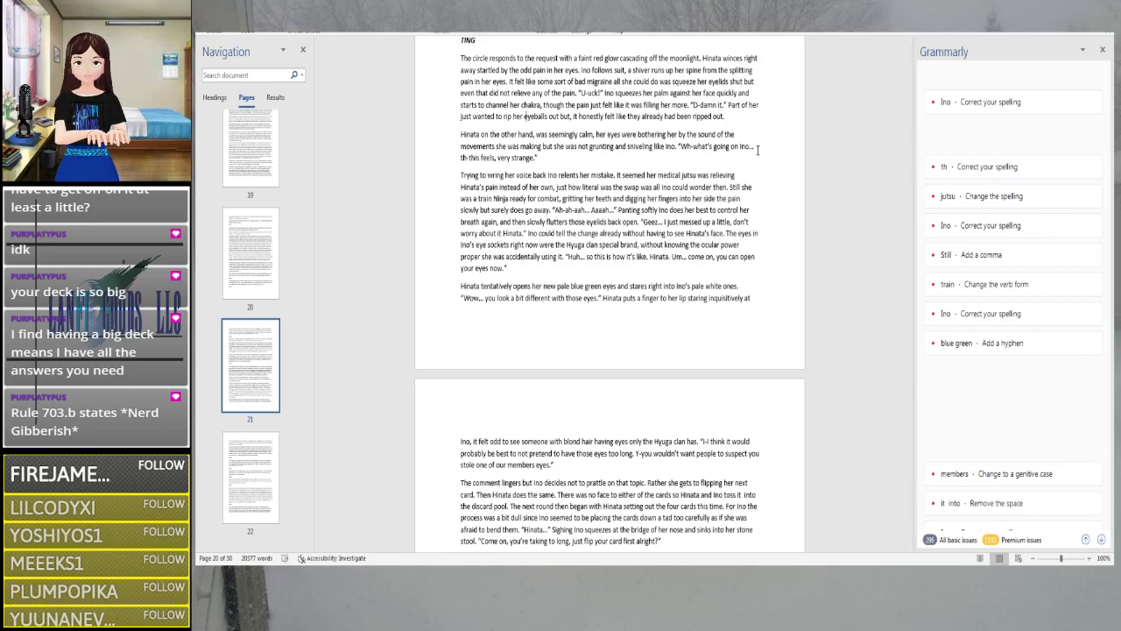
Read through the end of the paragraph about Ino's eye pain and the sentence about Hinata seeming calm
{"action": "key", "text": "Right"}
{"action": "key", "text": "Right"}
{"action": "key", "text": "Right"}
{"action": "key", "text": "Right"}
{"action": "key", "text": "Right"}
{"action": "key", "text": "Right"}
{"action": "key", "text": "Right"}
{"action": "key", "text": "Right"}
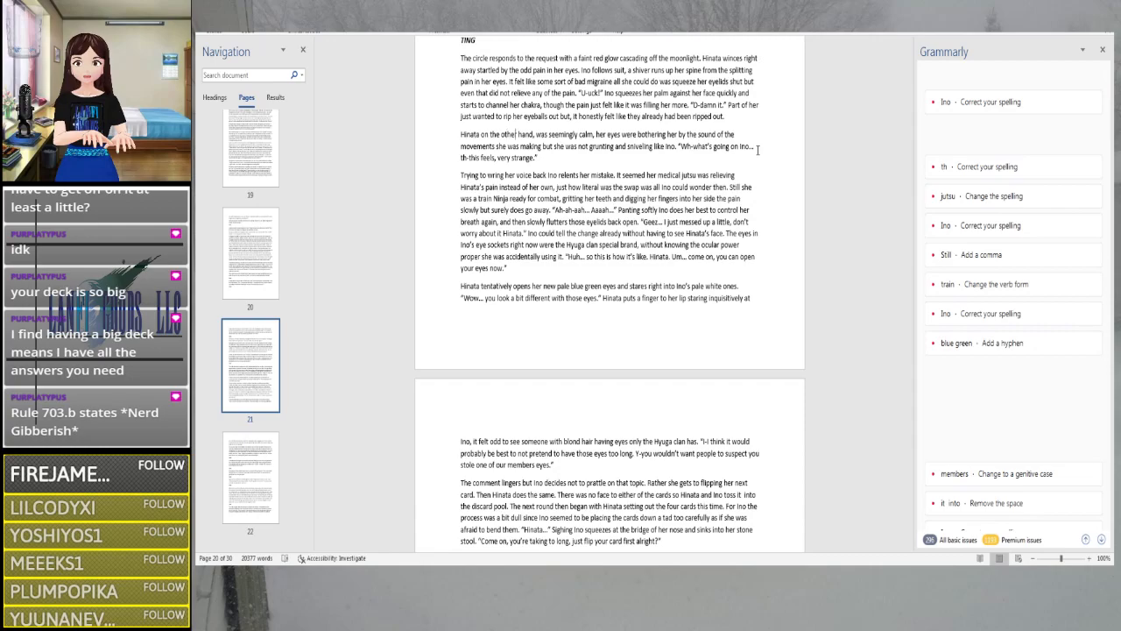
{"action": "key", "text": "Right"}
{"action": "key", "text": "Right"}
{"action": "key", "text": "Right"}
{"action": "key", "text": "Right"}
{"action": "key", "text": "Right"}
{"action": "key", "text": "Right"}
{"action": "key", "text": "Right"}
{"action": "key", "text": "Right"}
{"action": "key", "text": "Right"}
{"action": "key", "text": "Right"}
{"action": "key", "text": "Right"}
{"action": "key", "text": "Right"}
{"action": "key", "text": "Right"}
{"action": "key", "text": "Right"}
{"action": "key", "text": "Right"}
{"action": "key", "text": "Right"}
{"action": "key", "text": "Right"}
{"action": "key", "text": "Right"}
{"action": "key", "text": "Right"}
{"action": "key", "text": "Right"}
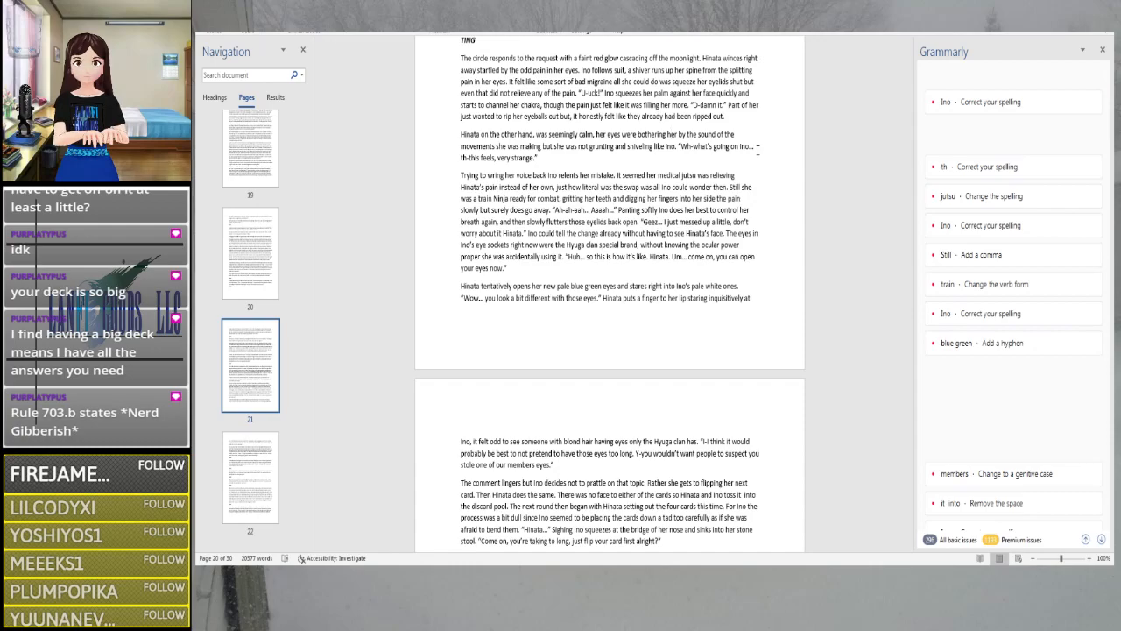
{"action": "key", "text": "Right"}
{"action": "key", "text": "Right"}
{"action": "key", "text": "Right"}
{"action": "key", "text": "Right"}
{"action": "key", "text": "Right"}
{"action": "key", "text": "Left"}
{"action": "key", "text": "Left"}
{"action": "key", "text": "Left"}
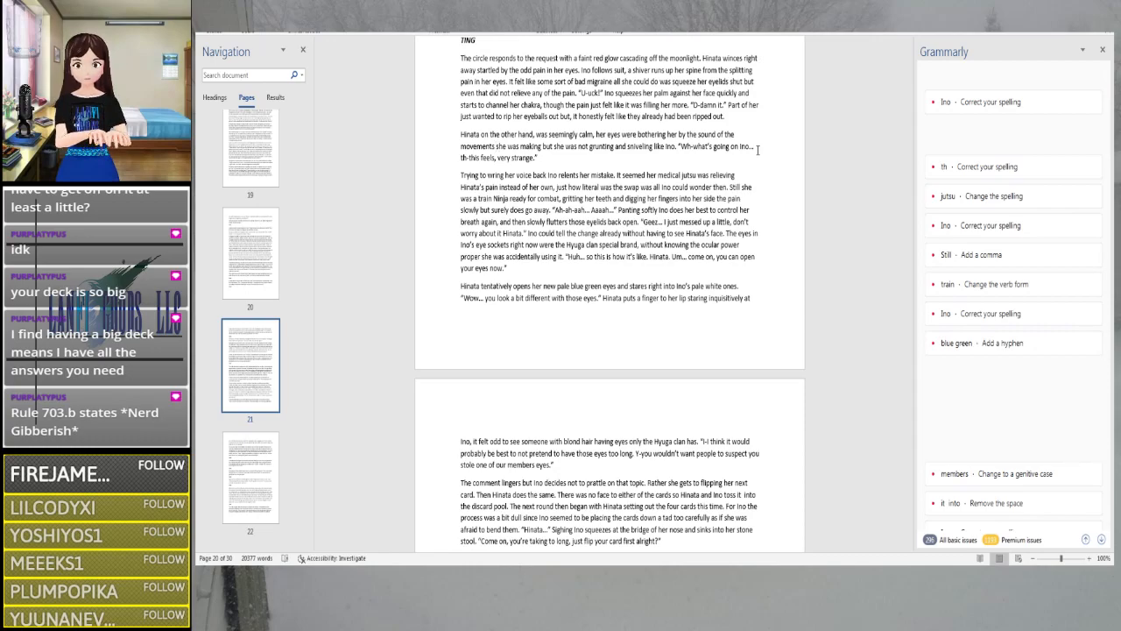
Insert "given her subtle groans" after "her eyes were bothering her" in the sentence about Hinata seeming calm
{"action": "key", "text": "Right"}
{"action": "key", "text": "Right"}
{"action": "key", "text": "Right"}
{"action": "key", "text": "Right"}
{"action": "key", "text": "Right"}
{"action": "key", "text": "Right"}
{"action": "key", "text": "Right"}
{"action": "key", "text": "Right"}
{"action": "key", "text": "Right"}
{"action": "key", "text": "Right"}
{"action": "key", "text": "Right"}
{"action": "key", "text": "Right"}
{"action": "key", "text": "Right"}
{"action": "key", "text": "Right"}
{"action": "key", "text": "Right"}
{"action": "key", "text": "Right"}
{"action": "key", "text": "Right"}
{"action": "key", "text": "Right"}
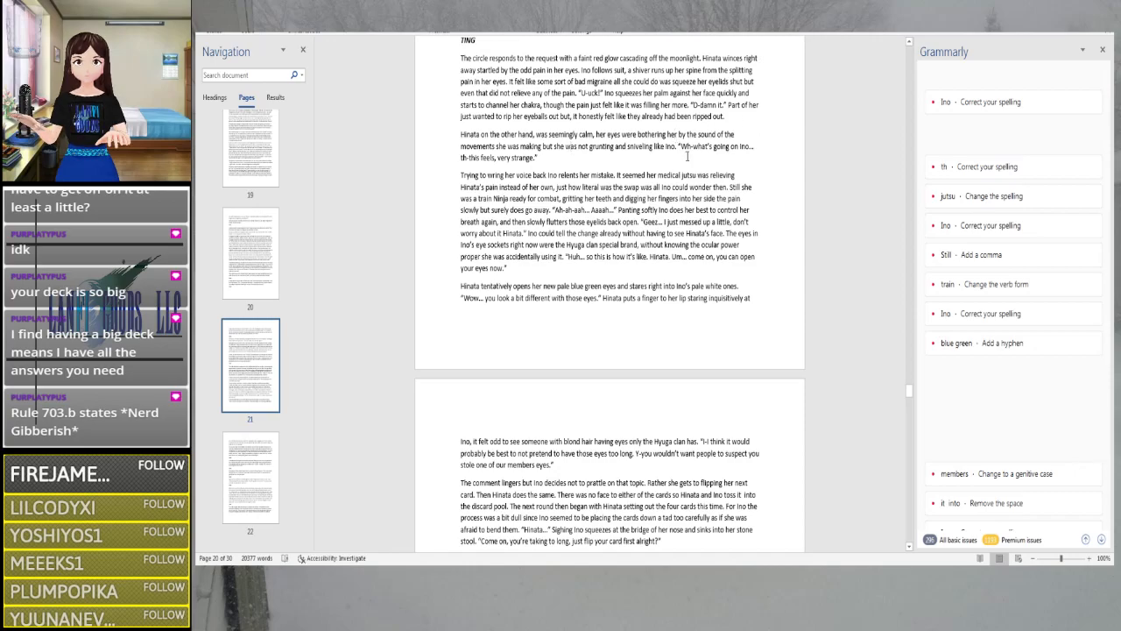
{"action": "type", "text": "given he"}
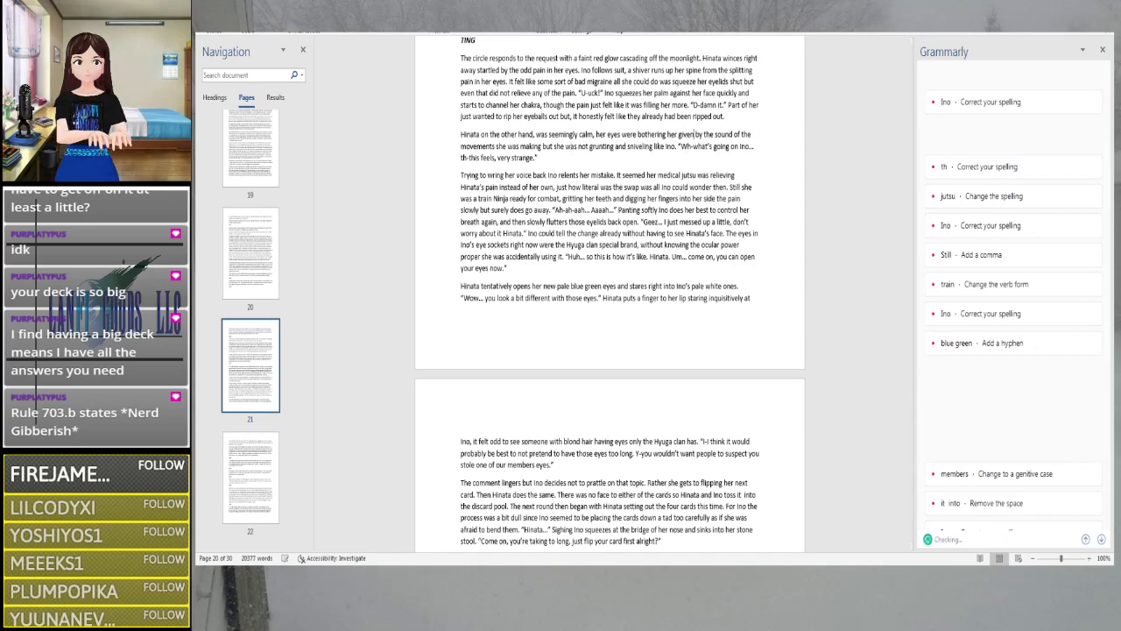
{"action": "type", "text": "r subtle gro"}
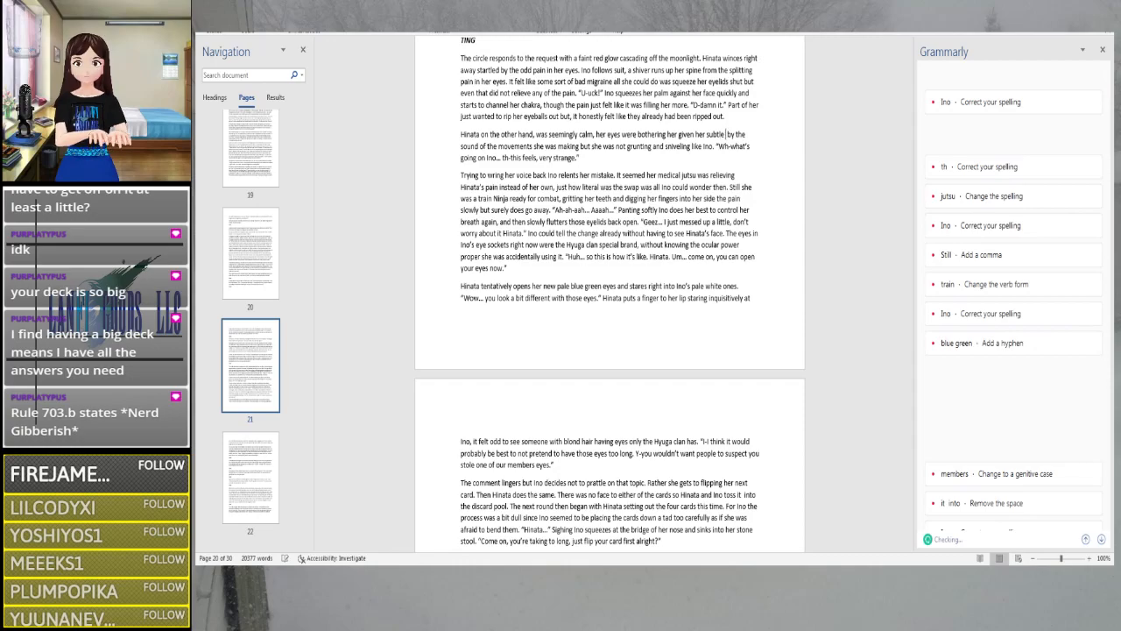
{"action": "type", "text": "ans,"}
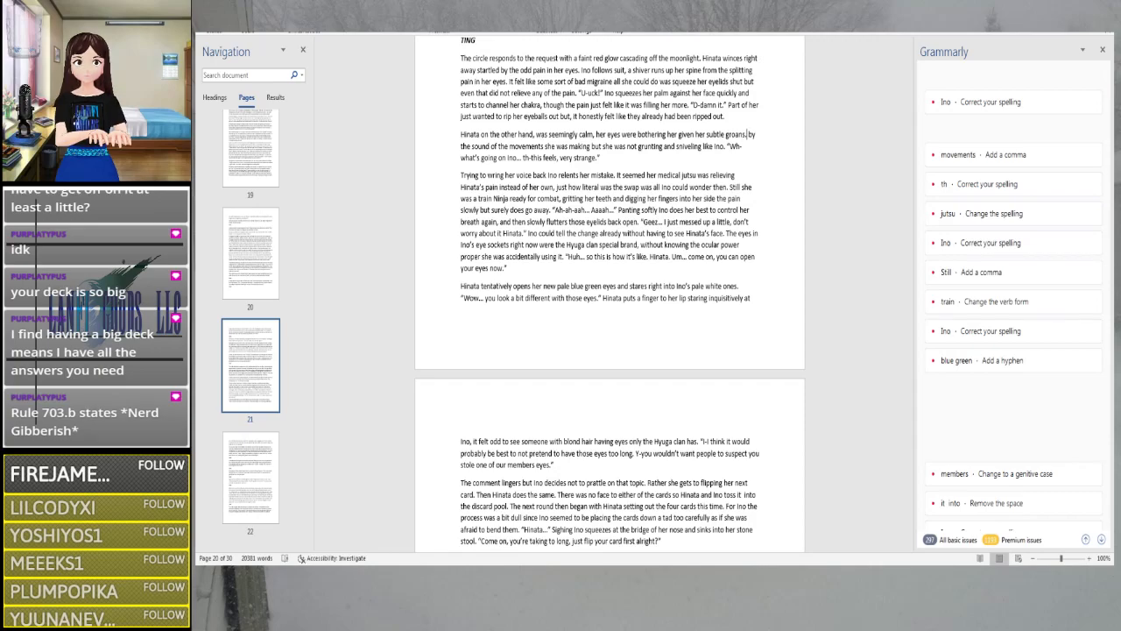
End the sentence after "subtle groans" and replace "by the sound of the movements she was making but" with "However unlike Ino"
{"action": "key", "text": "BackSpace"}
{"action": "type", "text": ". H"}
{"action": "type", "text": "owever unlike"}
{"action": "type", "text": " Ino"}
{"action": "key", "text": "ctrl+Delete"}
{"action": "key", "text": "ctrl+Delete"}
{"action": "key", "text": "ctrl+Delete"}
{"action": "key", "text": "ctrl+Delete"}
{"action": "key", "text": "ctrl+Delete"}
{"action": "key", "text": "ctrl+Delete"}
{"action": "key", "text": "ctrl+Delete"}
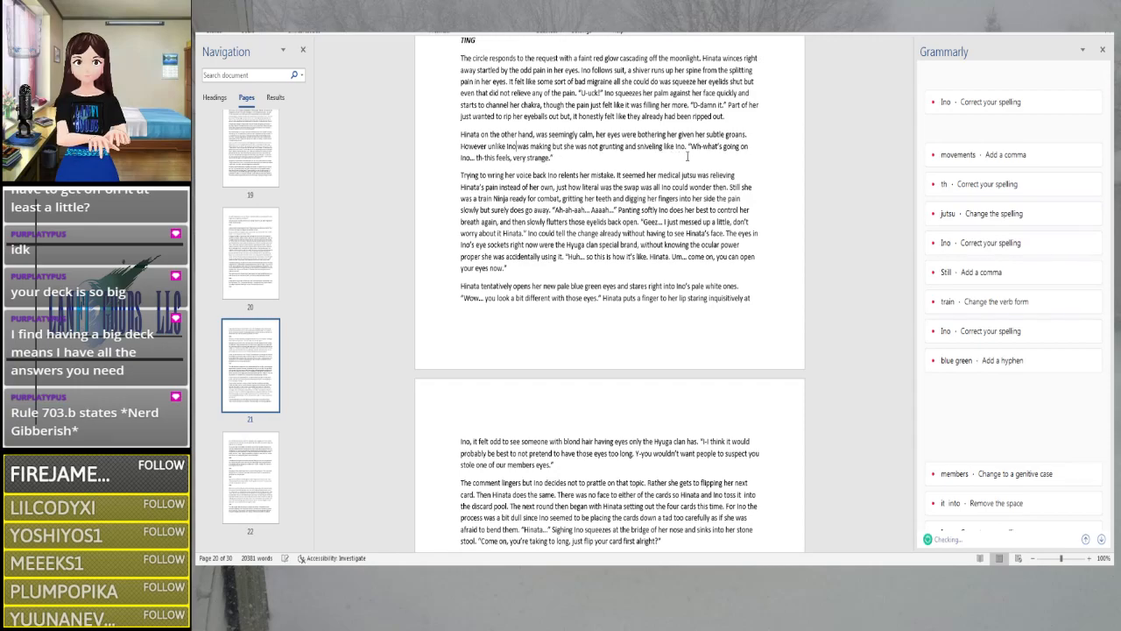
{"action": "key", "text": "ctrl+Delete"}
{"action": "key", "text": "ctrl+Delete"}
{"action": "key", "text": "ctrl+Delete"}
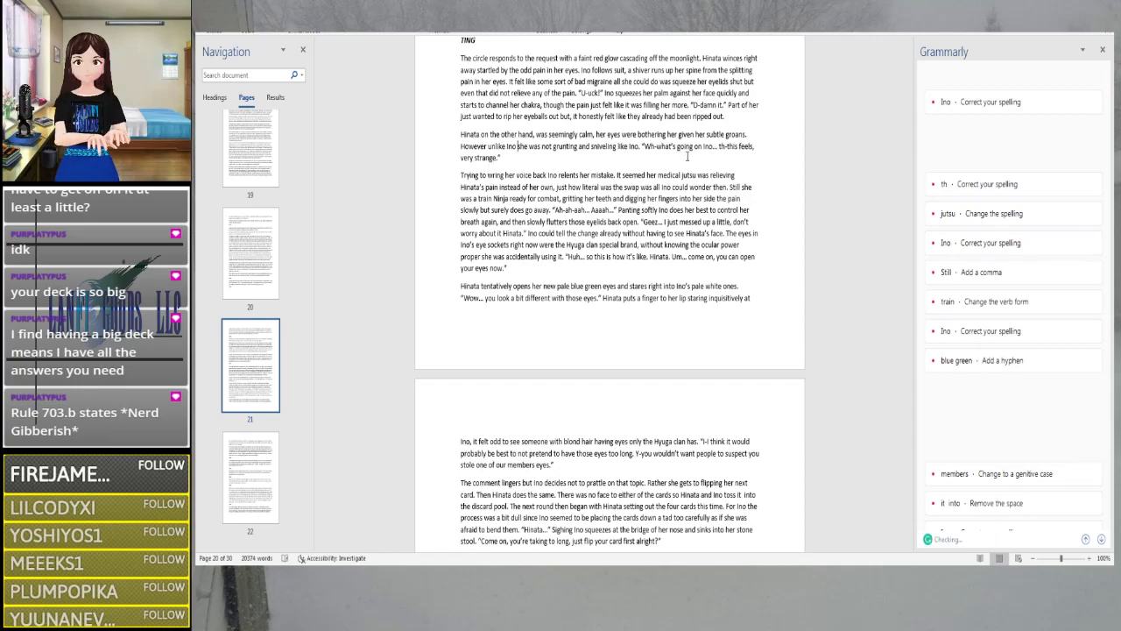
Remove "like Ino" after "grunting and sniveling" and accept the Grammarly comma after "However" in the same sentence
{"action": "key", "text": "ctrl+Delete"}
{"action": "key", "text": "ctrl+Delete"}
{"action": "key", "text": "BackSpace"}
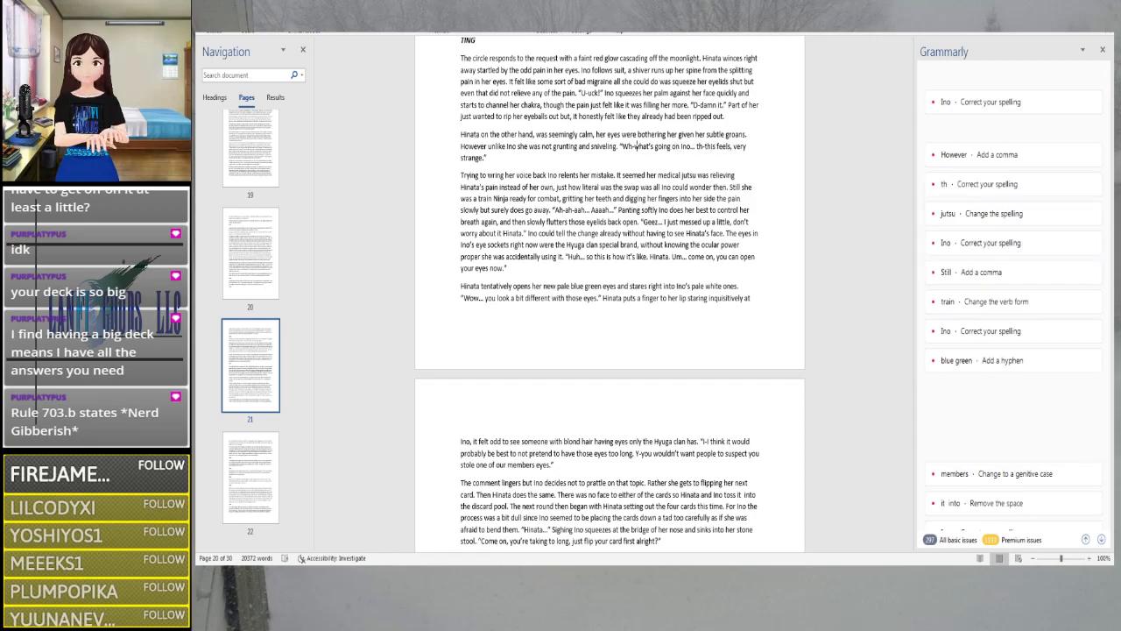
{"action": "left_click", "coordinate": [1007, 156]}
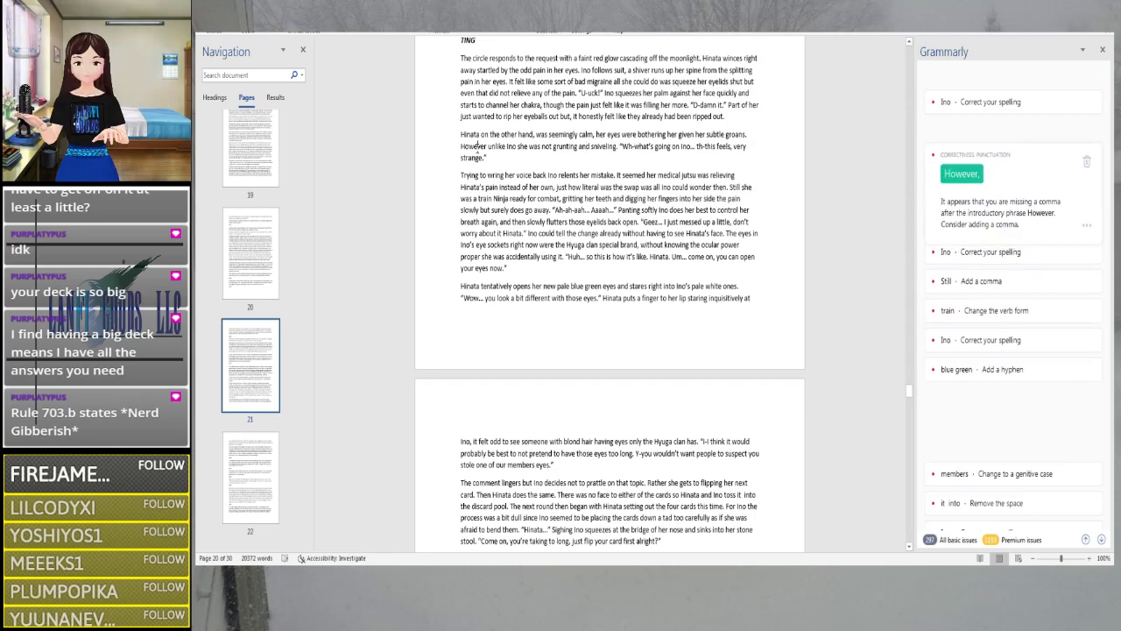
{"action": "left_click", "coordinate": [961, 174]}
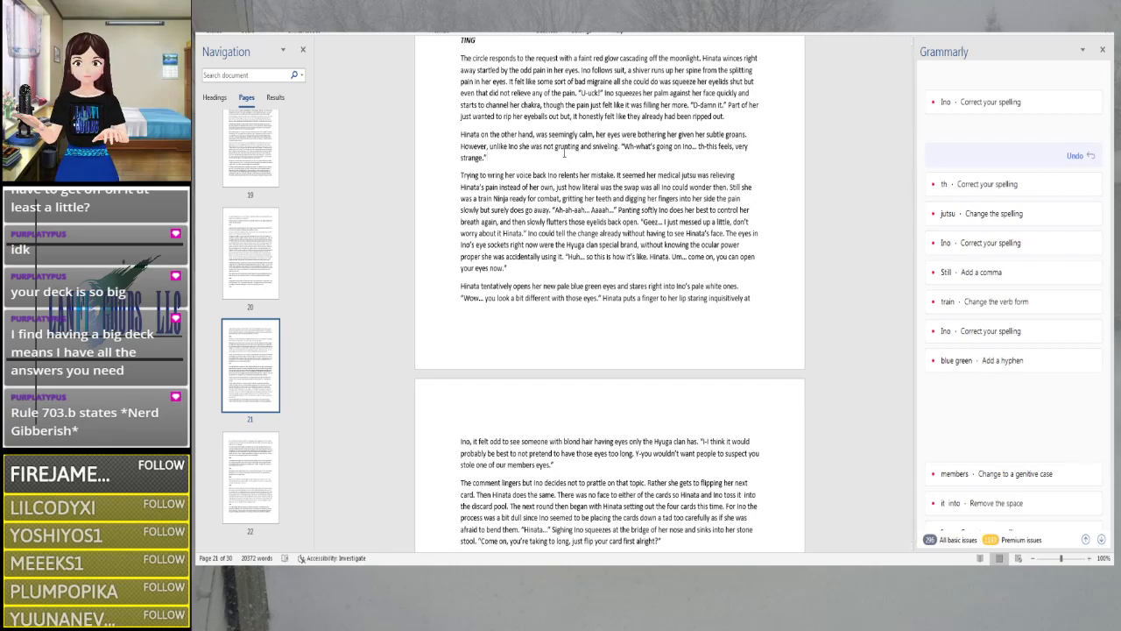
Capitalize "Jutsu" in the sentence about Ino's medical jutsu relieving Hinata's pain
{"action": "key", "text": "Down"}
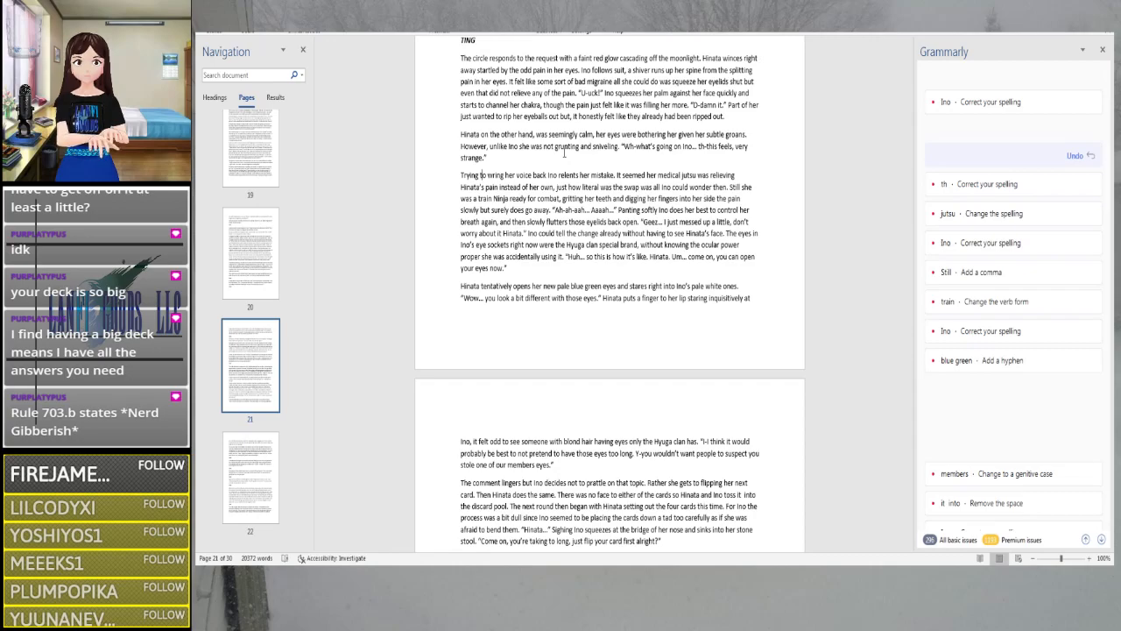
{"action": "key", "text": "Right"}
{"action": "key", "text": "Right"}
{"action": "key", "text": "Right"}
{"action": "key", "text": "Right"}
{"action": "key", "text": "Right"}
{"action": "key", "text": "Right"}
{"action": "key", "text": "Right"}
{"action": "key", "text": "Right"}
{"action": "key", "text": "Right"}
{"action": "key", "text": "Right"}
{"action": "key", "text": "Right"}
{"action": "key", "text": "Right"}
{"action": "key", "text": "Right"}
{"action": "key", "text": "Right"}
{"action": "key", "text": "Right"}
{"action": "key", "text": "Right"}
{"action": "key", "text": "Right"}
{"action": "key", "text": "Right"}
{"action": "key", "text": "Right"}
{"action": "key", "text": "Right"}
{"action": "key", "text": "Right"}
{"action": "key", "text": "Right"}
{"action": "key", "text": "Right"}
{"action": "key", "text": "Right"}
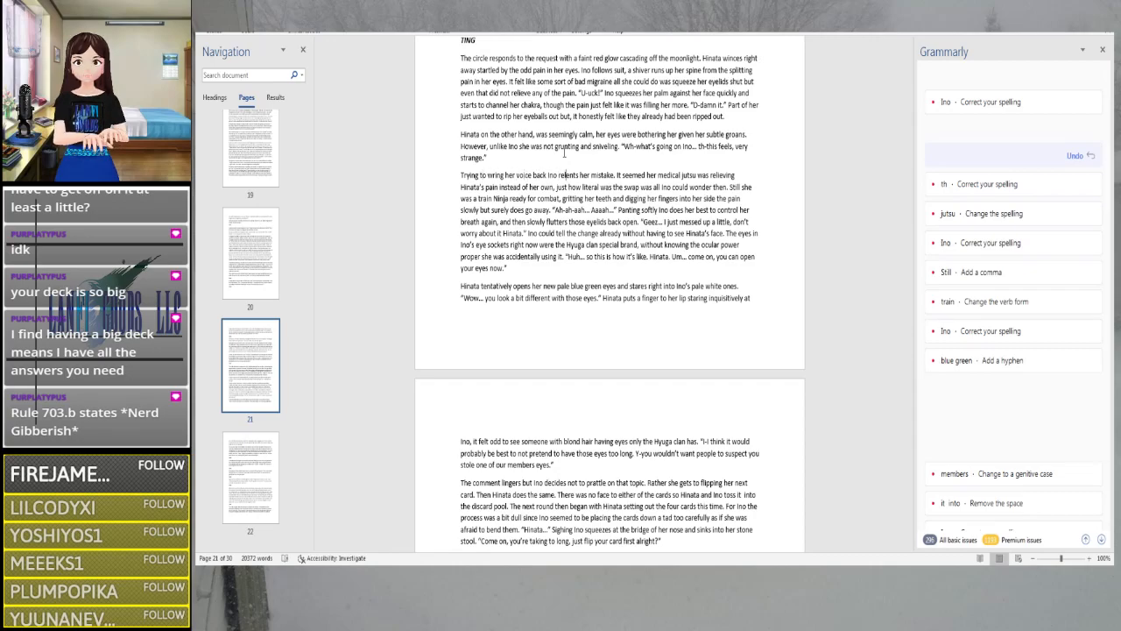
{"action": "key", "text": "Right"}
{"action": "key", "text": "Right"}
{"action": "key", "text": "Right"}
{"action": "key", "text": "Right"}
{"action": "key", "text": "Right"}
{"action": "key", "text": "Right"}
{"action": "key", "text": "Right"}
{"action": "key", "text": "Right"}
{"action": "key", "text": "Right"}
{"action": "key", "text": "Right"}
{"action": "key", "text": "Right"}
{"action": "key", "text": "Right"}
{"action": "key", "text": "Right"}
{"action": "key", "text": "Right"}
{"action": "key", "text": "Right"}
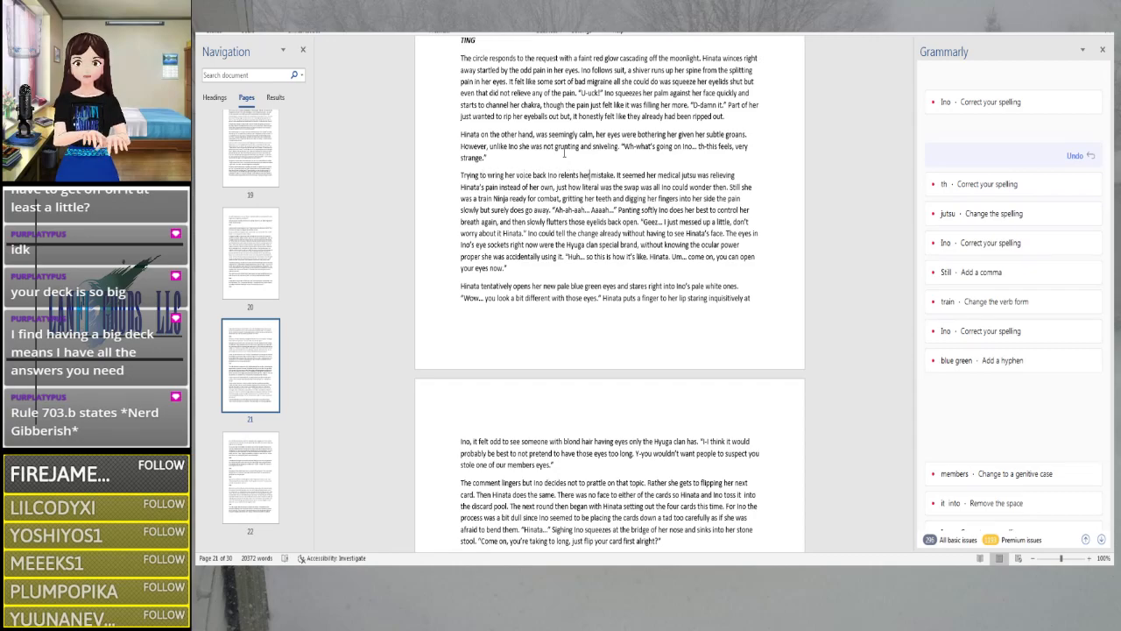
{"action": "key", "text": "Right"}
{"action": "key", "text": "Right"}
{"action": "key", "text": "Right"}
{"action": "key", "text": "Right"}
{"action": "key", "text": "Right"}
{"action": "key", "text": "Right"}
{"action": "key", "text": "Right"}
{"action": "key", "text": "Right"}
{"action": "key", "text": "Right"}
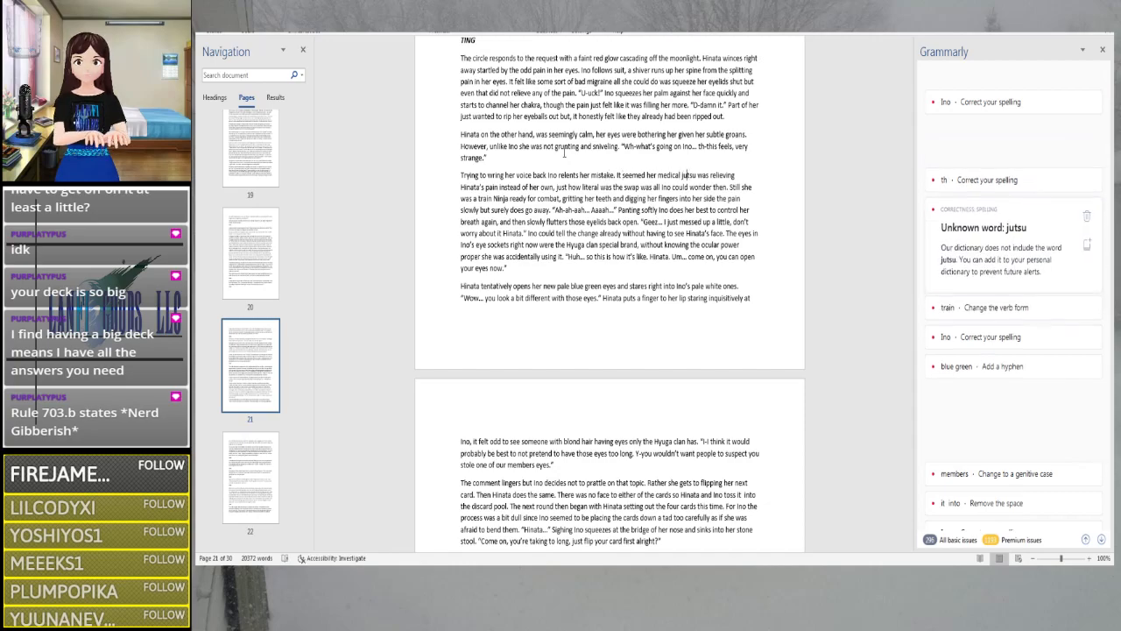
{"action": "key", "text": "Delete"}
{"action": "type", "text": "J"}
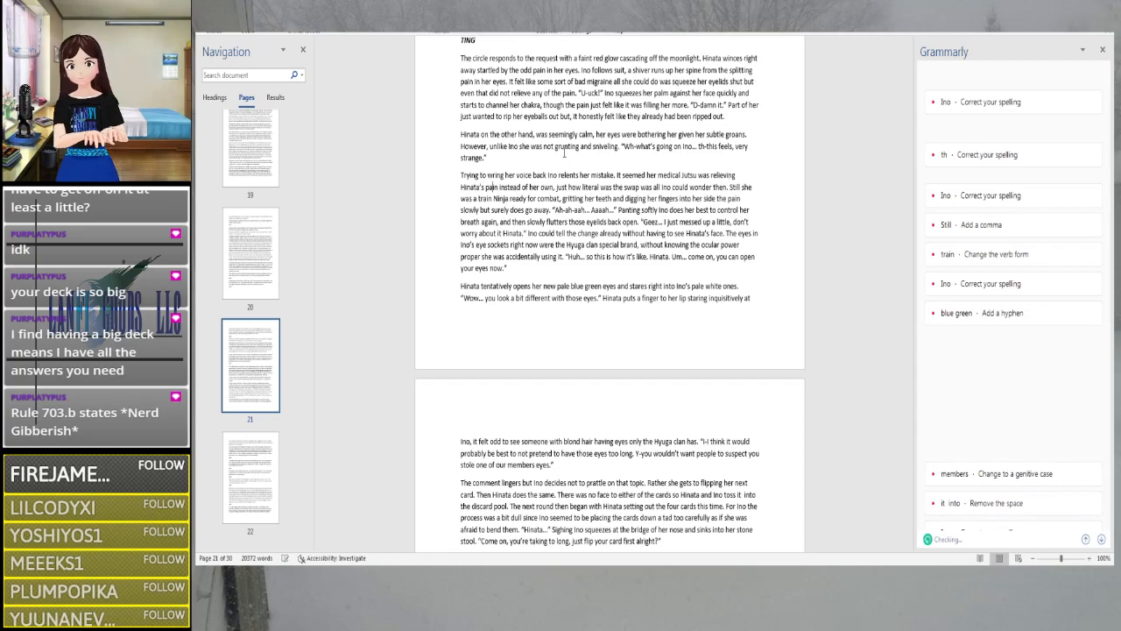
Remove "then" from the end of the sentence "just how literal was the swap was all Ino could wonder"
{"action": "key", "text": "Right"}
{"action": "key", "text": "Right"}
{"action": "key", "text": "Right"}
{"action": "key", "text": "Right"}
{"action": "key", "text": "Right"}
{"action": "key", "text": "Right"}
{"action": "key", "text": "Right"}
{"action": "key", "text": "Right"}
{"action": "key", "text": "Right"}
{"action": "key", "text": "Right"}
{"action": "key", "text": "Right"}
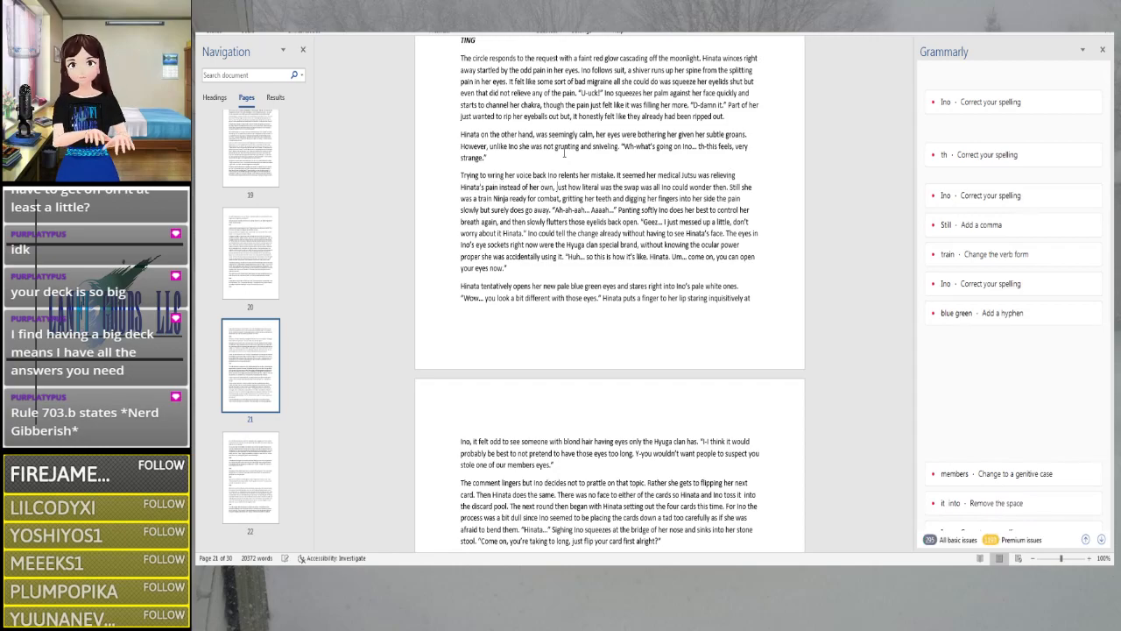
{"action": "key", "text": "Right"}
{"action": "key", "text": "Right"}
{"action": "key", "text": "Right"}
{"action": "key", "text": "Right"}
{"action": "key", "text": "Right"}
{"action": "key", "text": "Right"}
{"action": "key", "text": "Right"}
{"action": "key", "text": "Right"}
{"action": "key", "text": "Right"}
{"action": "key", "text": "Right"}
{"action": "key", "text": "Right"}
{"action": "key", "text": "Right"}
{"action": "key", "text": "Right"}
{"action": "key", "text": "Right"}
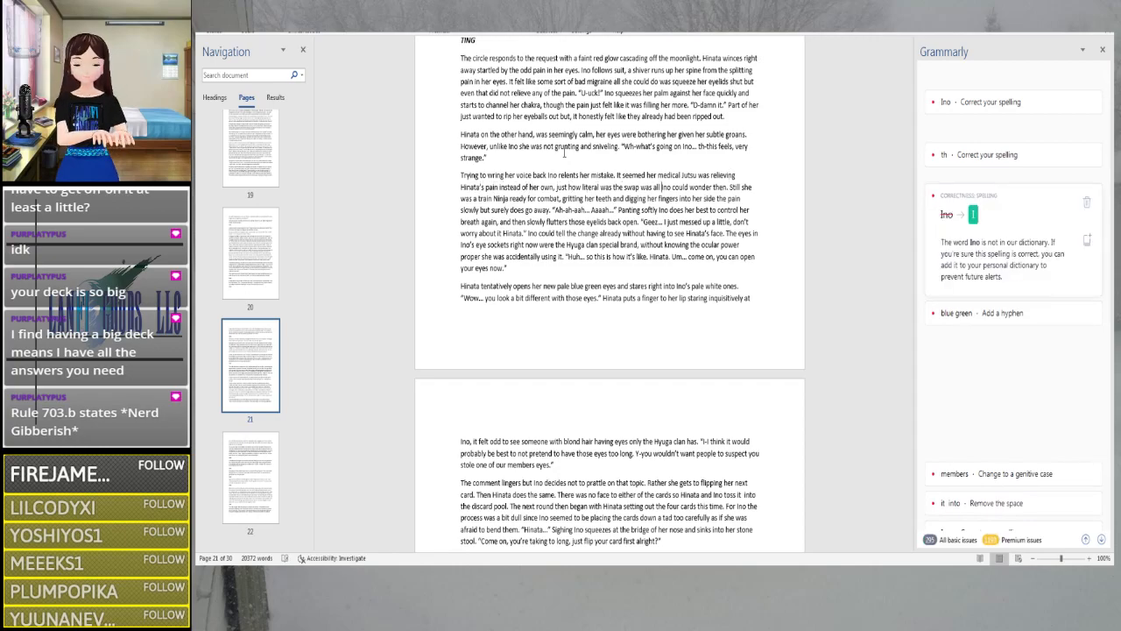
{"action": "key", "text": "Right"}
{"action": "key", "text": "Right"}
{"action": "key", "text": "Right"}
{"action": "key", "text": "Right"}
{"action": "key", "text": "Right"}
{"action": "key", "text": "Right"}
{"action": "key", "text": "Right"}
{"action": "key", "text": "Right"}
{"action": "key", "text": "Right"}
{"action": "key", "text": "Right"}
{"action": "key", "text": "Right"}
{"action": "key", "text": "Right"}
{"action": "key", "text": "Right"}
{"action": "key", "text": "Right"}
{"action": "key", "text": "Right"}
{"action": "key", "text": "Right"}
{"action": "key", "text": "Right"}
{"action": "key", "text": "Right"}
{"action": "key", "text": "Right"}
{"action": "key", "text": "Right"}
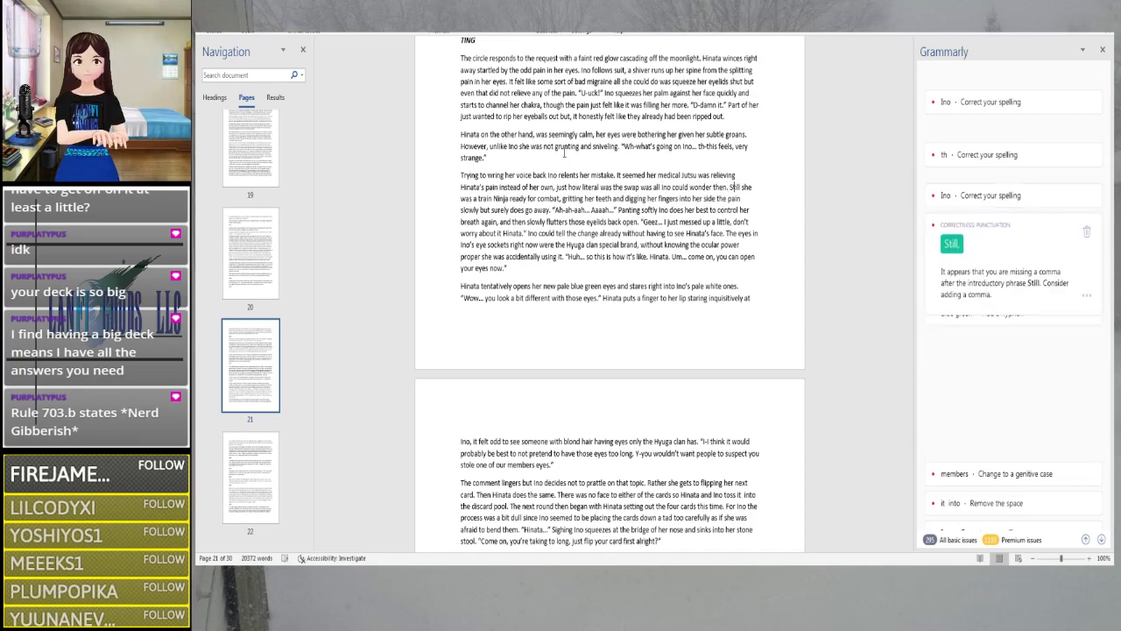
{"action": "key", "text": "Left"}
{"action": "key", "text": "Left"}
{"action": "key", "text": "Left"}
{"action": "key", "text": "BackSpace"}
{"action": "key", "text": "BackSpace"}
{"action": "key", "text": "BackSpace"}
{"action": "key", "text": "BackSpace"}
{"action": "key", "text": "BackSpace"}
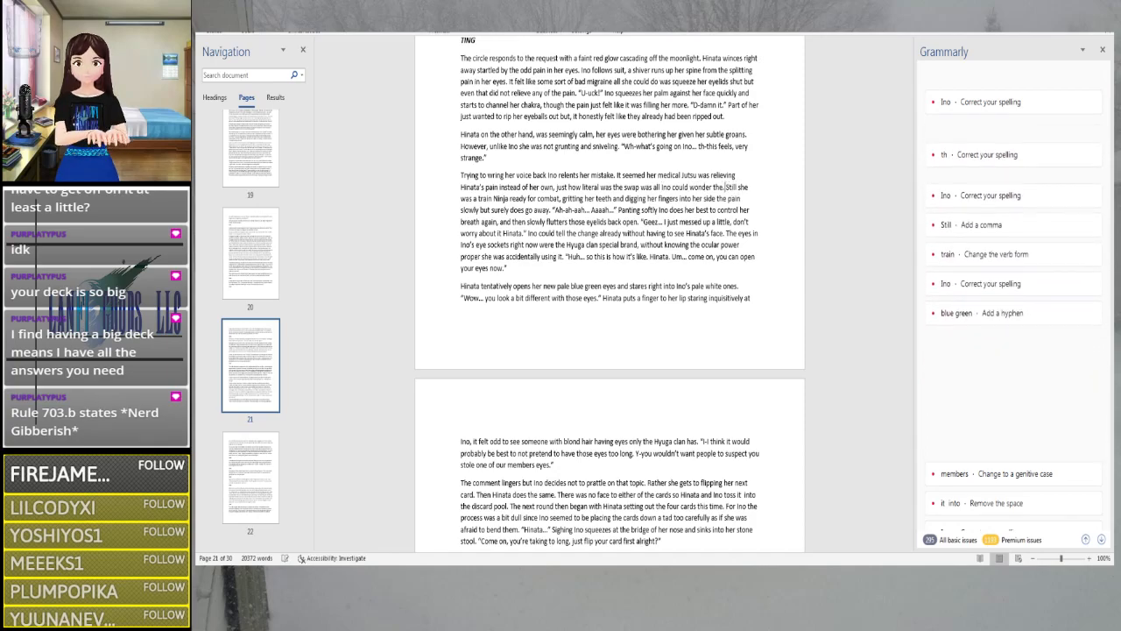
Accept the Grammarly suggestions adding a comma after "Still" and changing "train" to "trained" in the Ninja sentence
{"action": "left_click", "coordinate": [946, 222]}
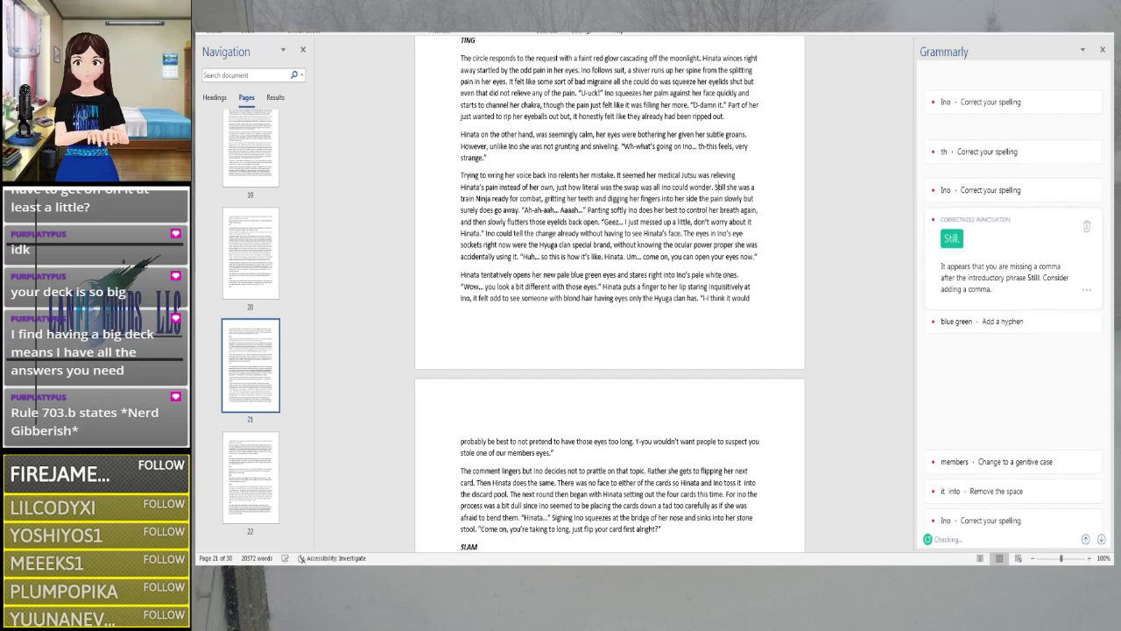
{"action": "left_click", "coordinate": [948, 216]}
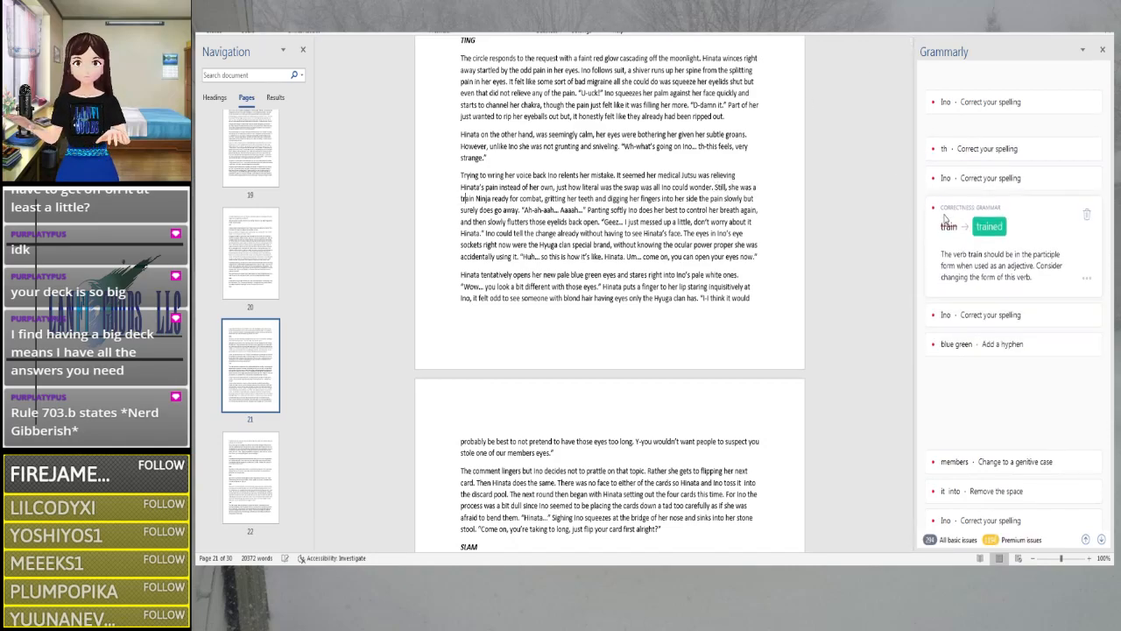
{"action": "left_click", "coordinate": [986, 226]}
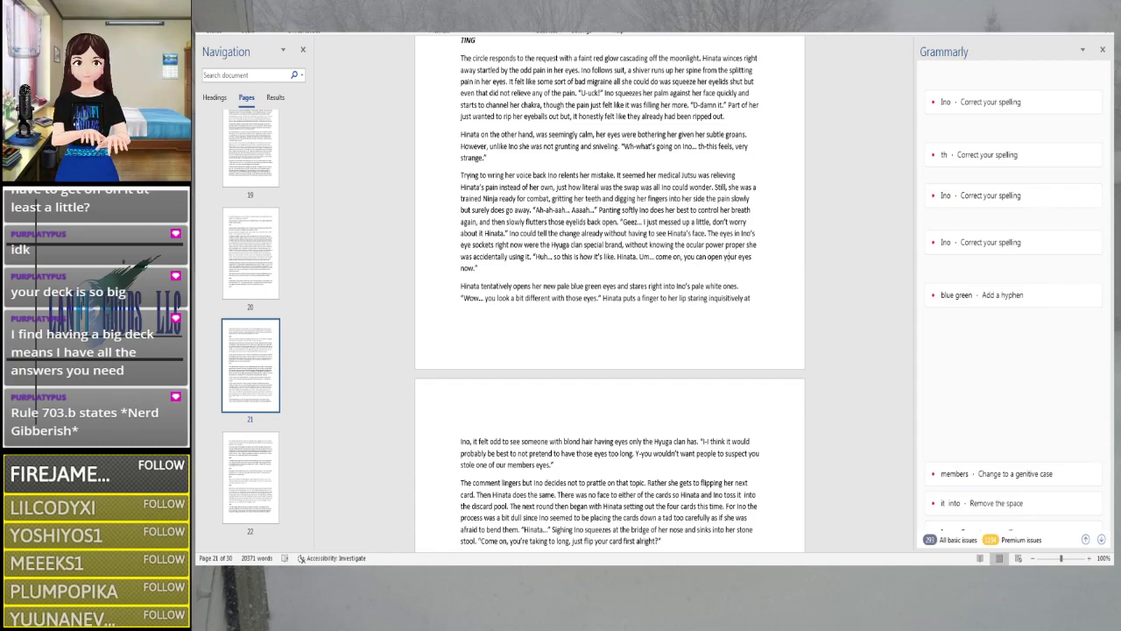
{"action": "type", "text": ".”"}
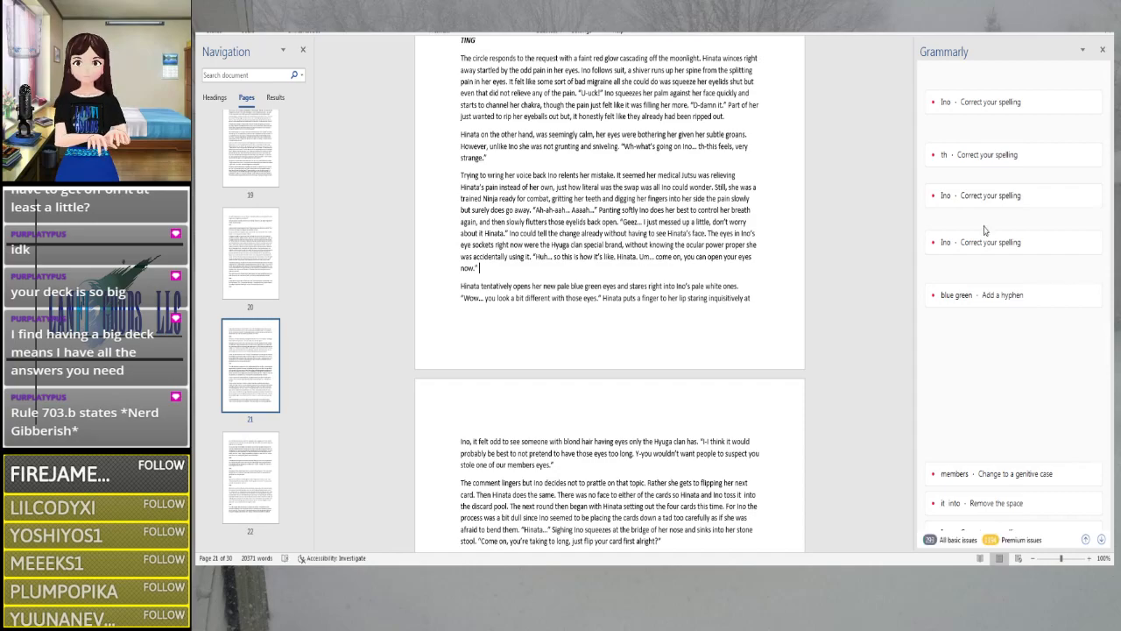
{"action": "type", "text": " At the"}
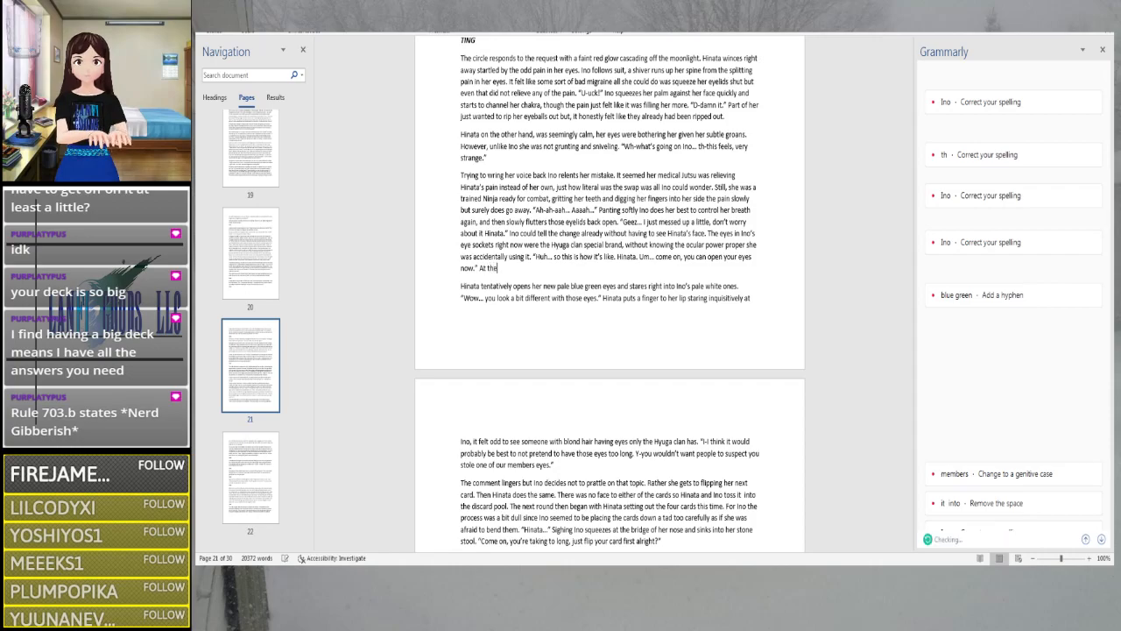
{"action": "key", "text": "BackSpace"}
{"action": "key", "text": "BackSpace"}
{"action": "key", "text": "BackSpace"}
{"action": "key", "text": "BackSpace"}
{"action": "key", "text": "BackSpace"}
{"action": "key", "text": "BackSpace"}
{"action": "type", "text": "With"}
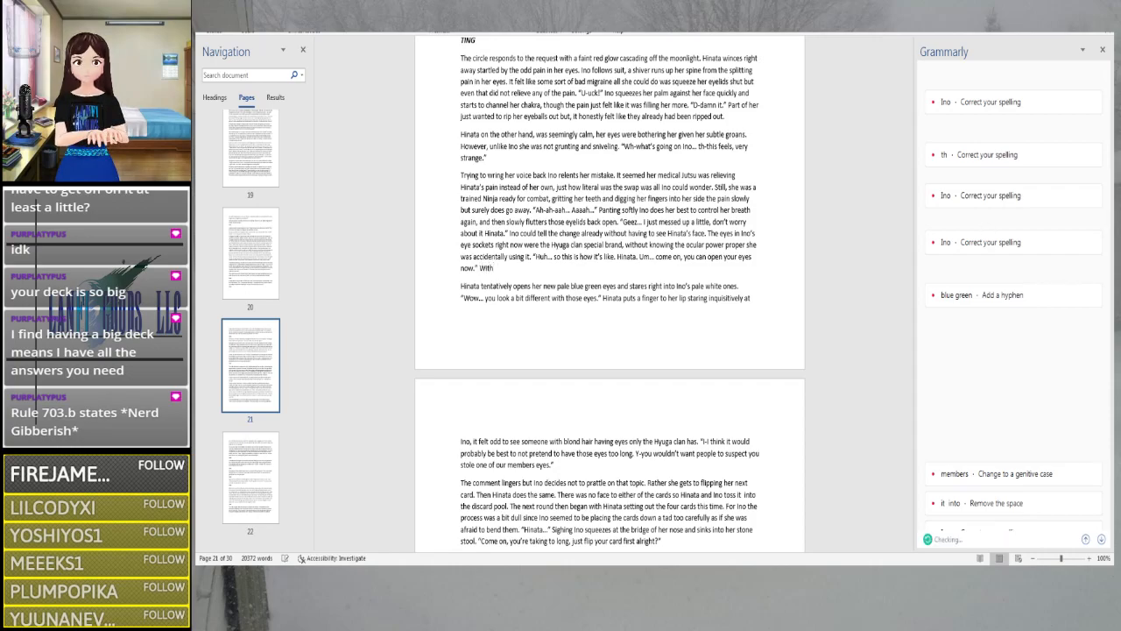
{"action": "key", "text": "BackSpace"}
{"action": "key", "text": "BackSpace"}
{"action": "key", "text": "BackSpace"}
{"action": "key", "text": "BackSpace"}
{"action": "type", "text": "Turni"}
{"action": "key", "text": "BackSpace"}
{"action": "key", "text": "BackSpace"}
{"action": "key", "text": "BackSpace"}
{"action": "key", "text": "BackSpace"}
{"action": "key", "text": "BackSpace"}
Append "Blink her eyes shut Ino does manage to turn her powers off, though if the pain of changes happened like this again." to the paragraph
{"action": "type", "text": "Blink her eyes shut Ino does"}
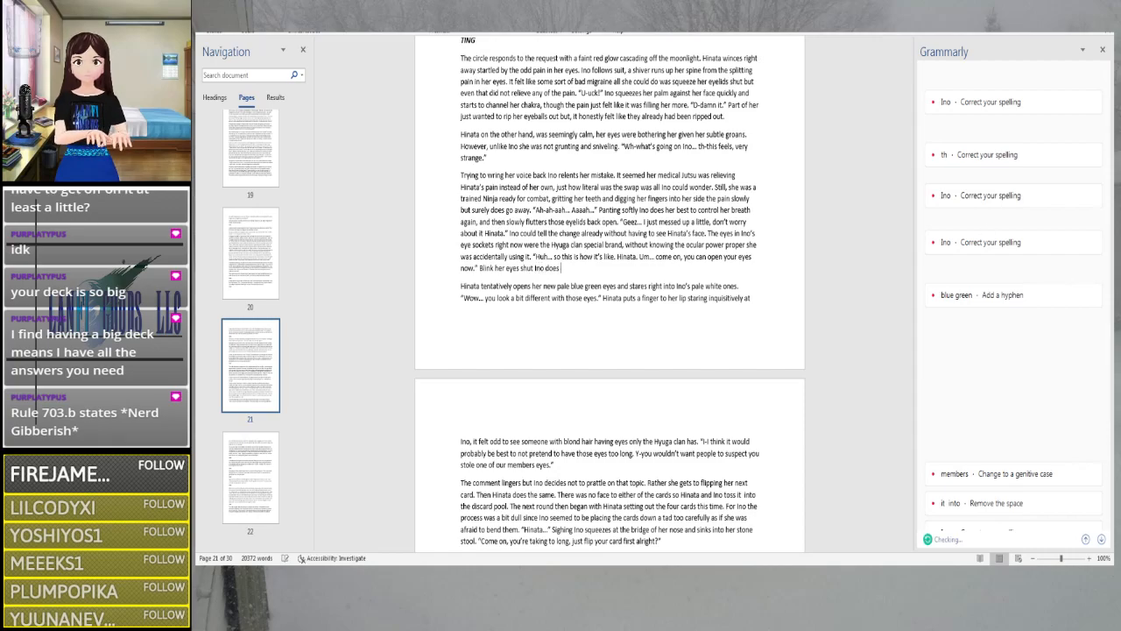
{"action": "type", "text": " manage"}
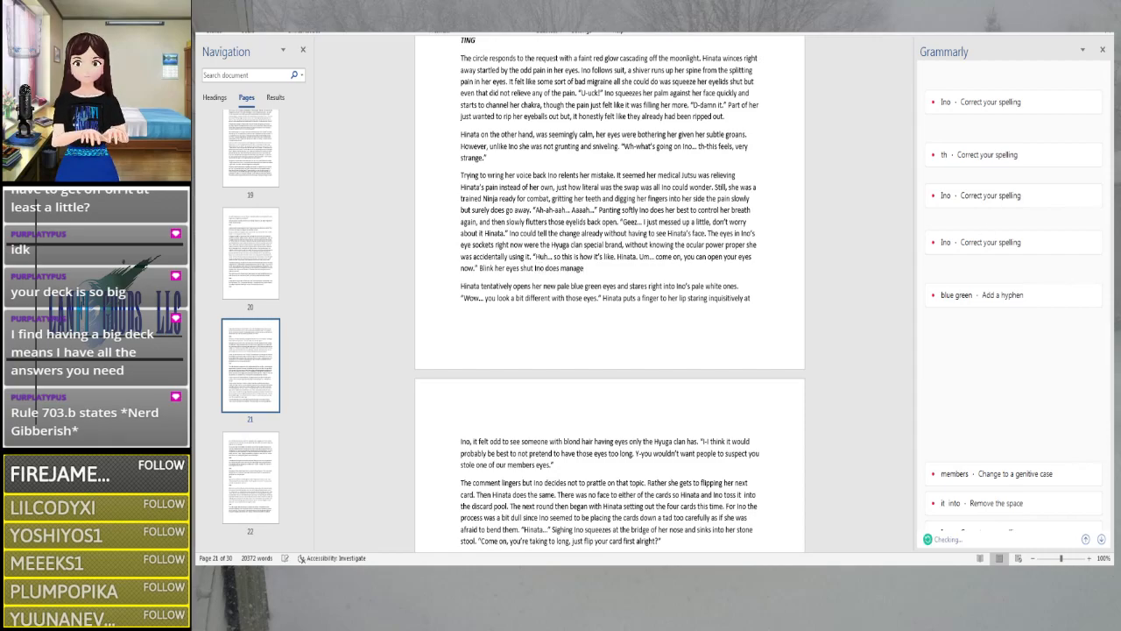
{"action": "type", "text": " to turn her powers off, though"}
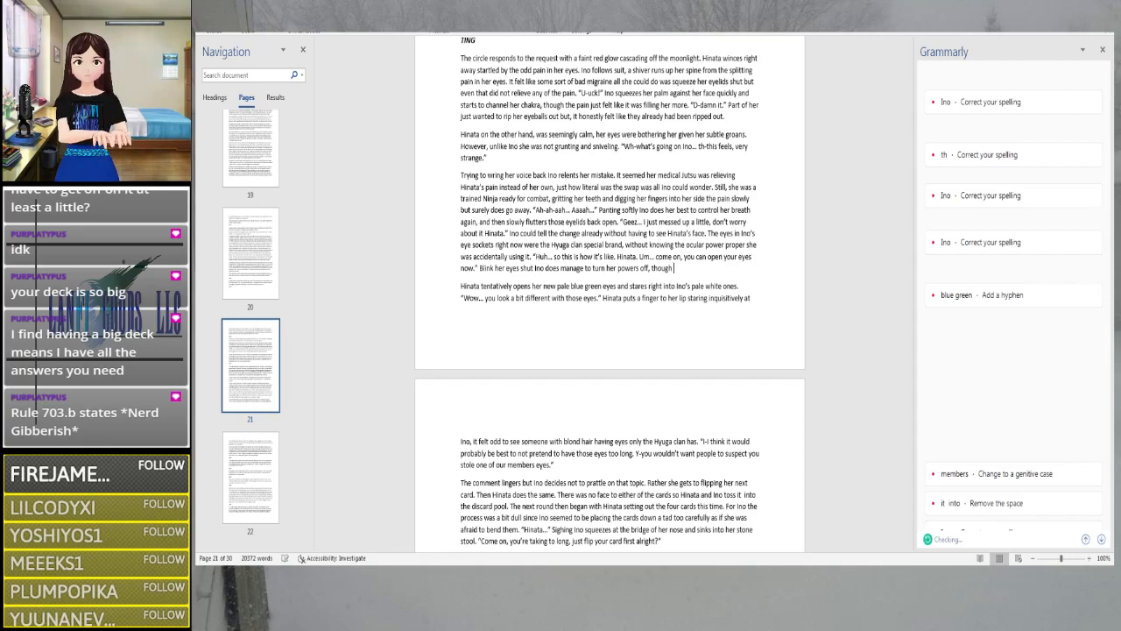
{"action": "type", "text": " if the pai"}
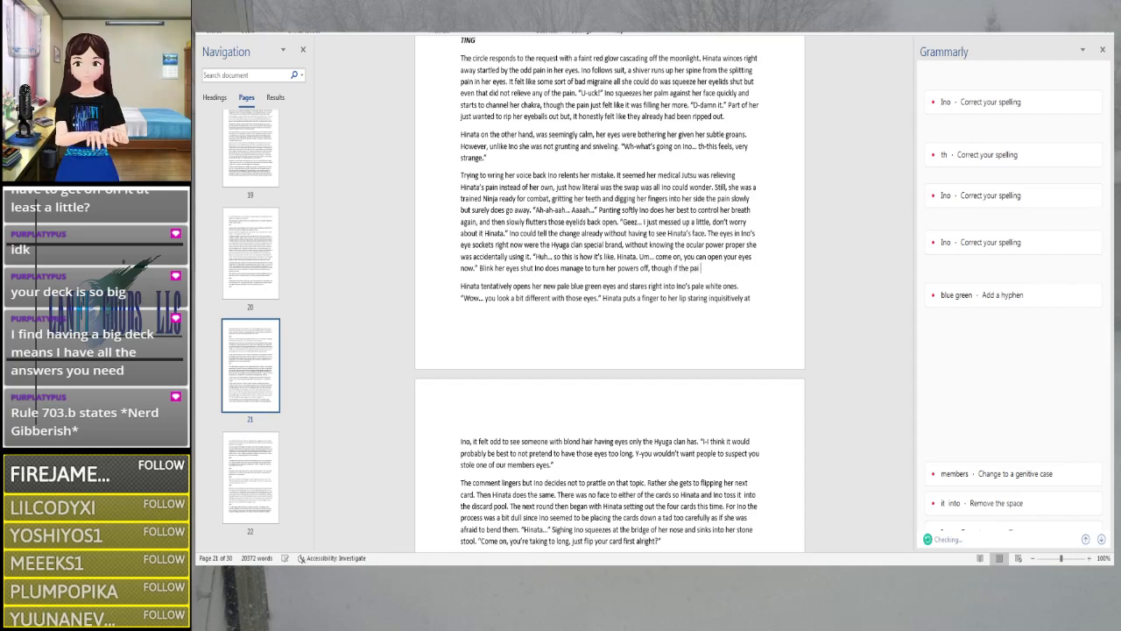
{"action": "type", "text": "n of changes"}
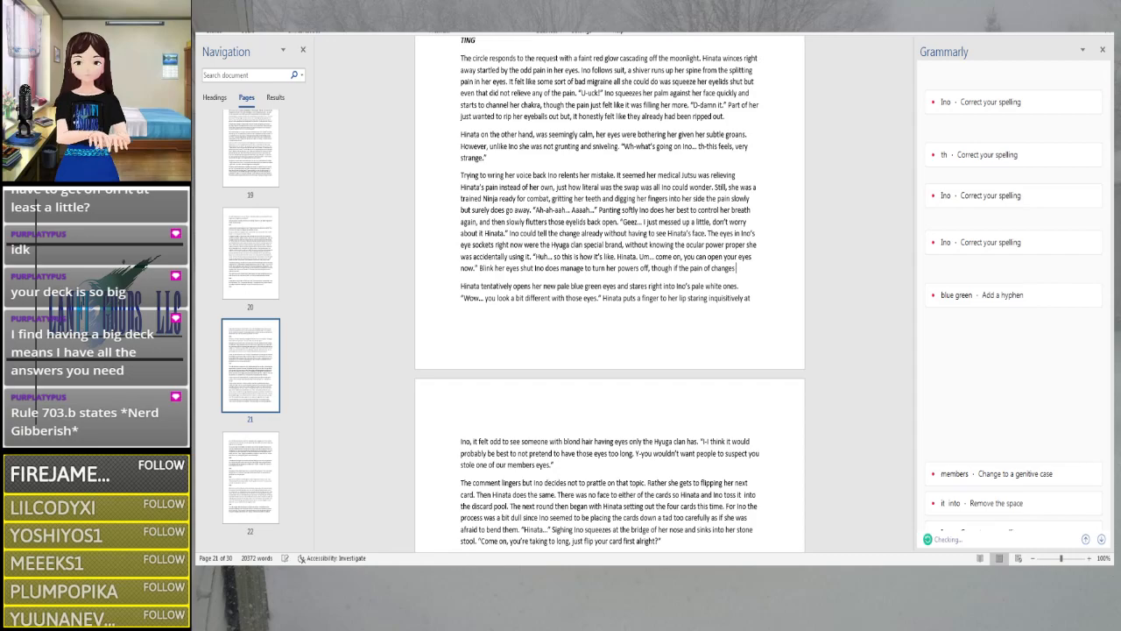
{"action": "type", "text": " happened lk"}
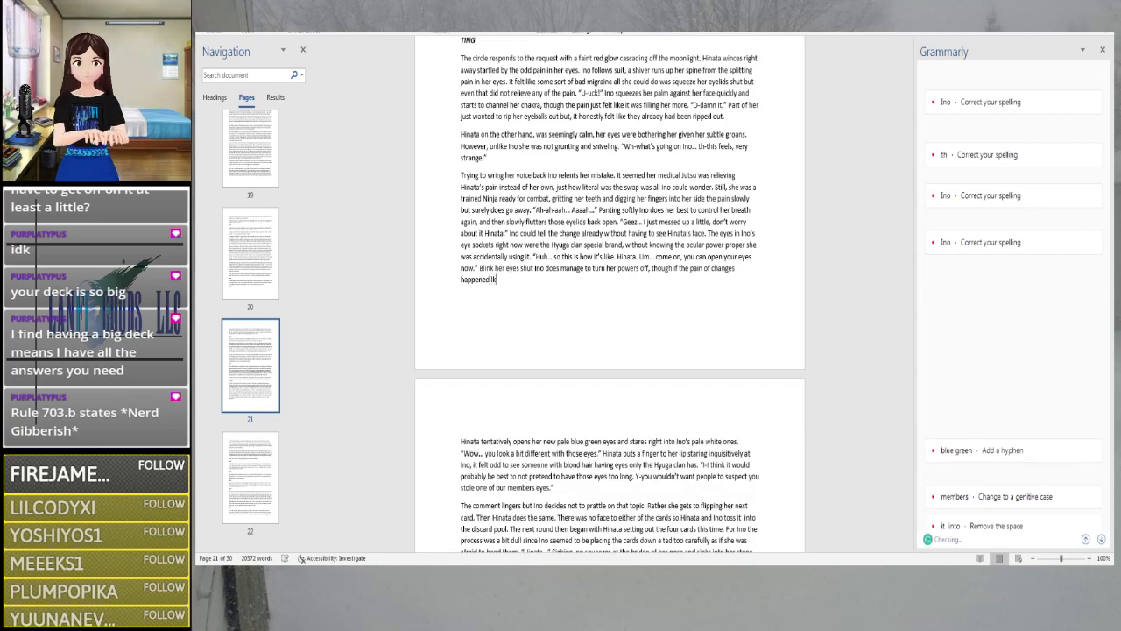
{"action": "key", "text": "BackSpace"}
{"action": "type", "text": "ike this ag"}
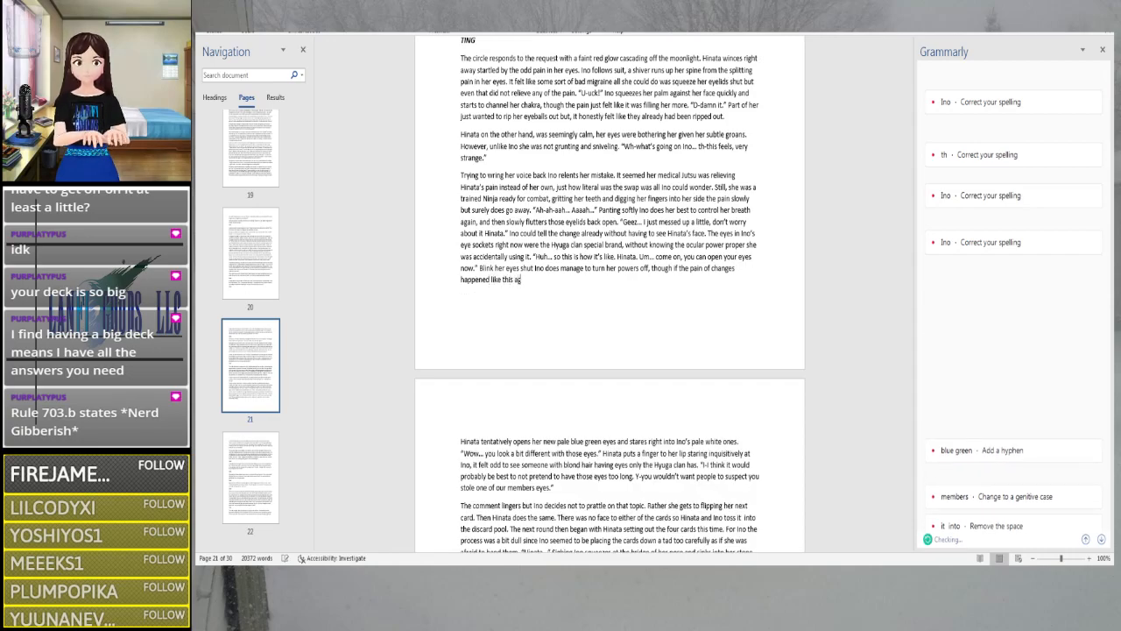
{"action": "type", "text": "ain. She"}
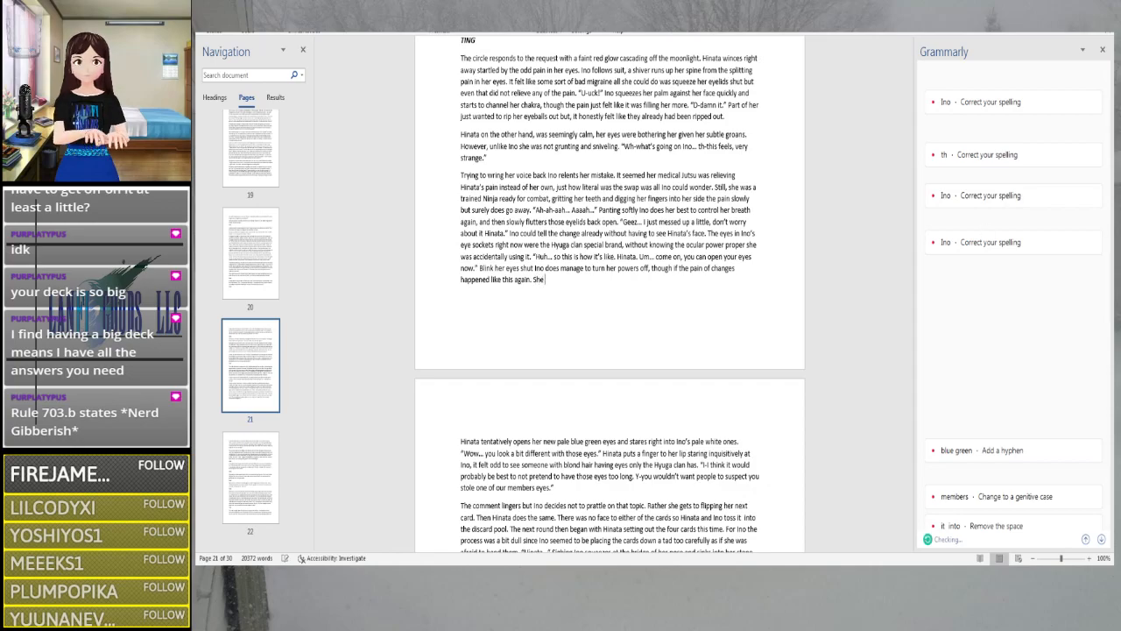
Continue the paragraph with "She would clearly need to channel chakra into both her and Hinata to make it easier on them."
{"action": "type", "text": " woul"}
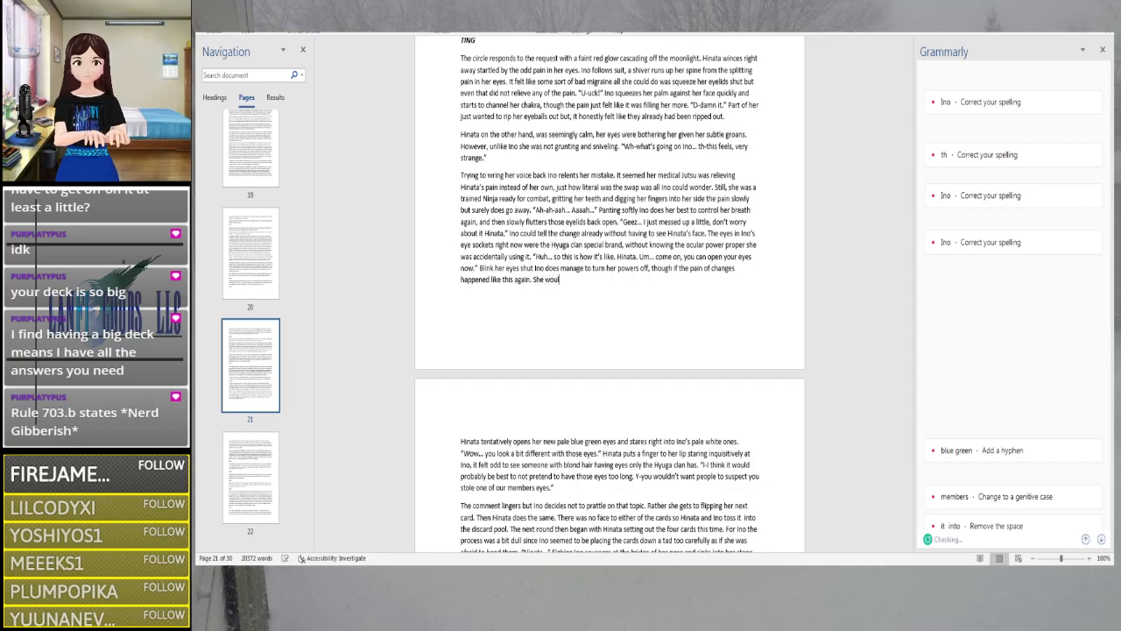
{"action": "type", "text": "d clearly need to "}
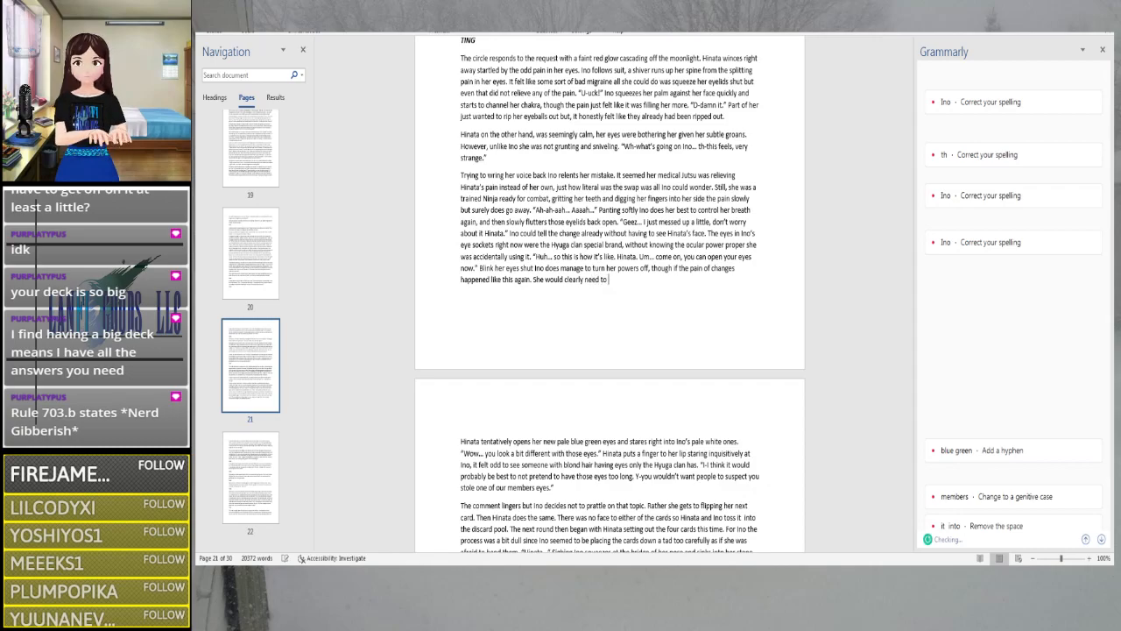
{"action": "type", "text": "chanell"}
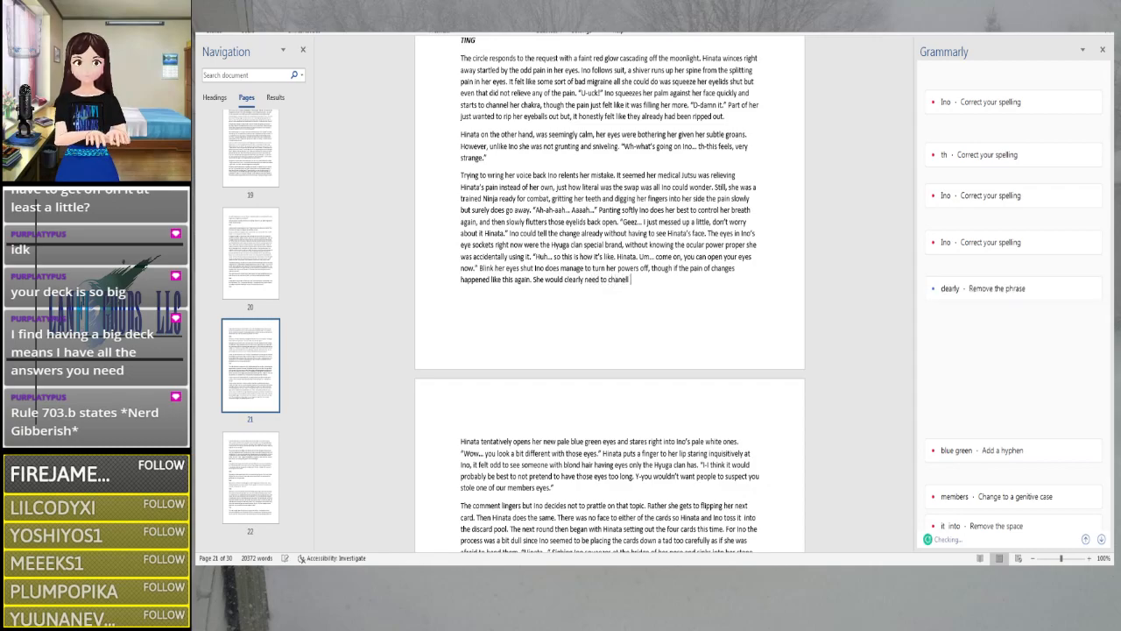
{"action": "key", "text": "BackSpace"}
{"action": "key", "text": "BackSpace"}
{"action": "key", "text": "BackSpace"}
{"action": "type", "text": "nel ch"}
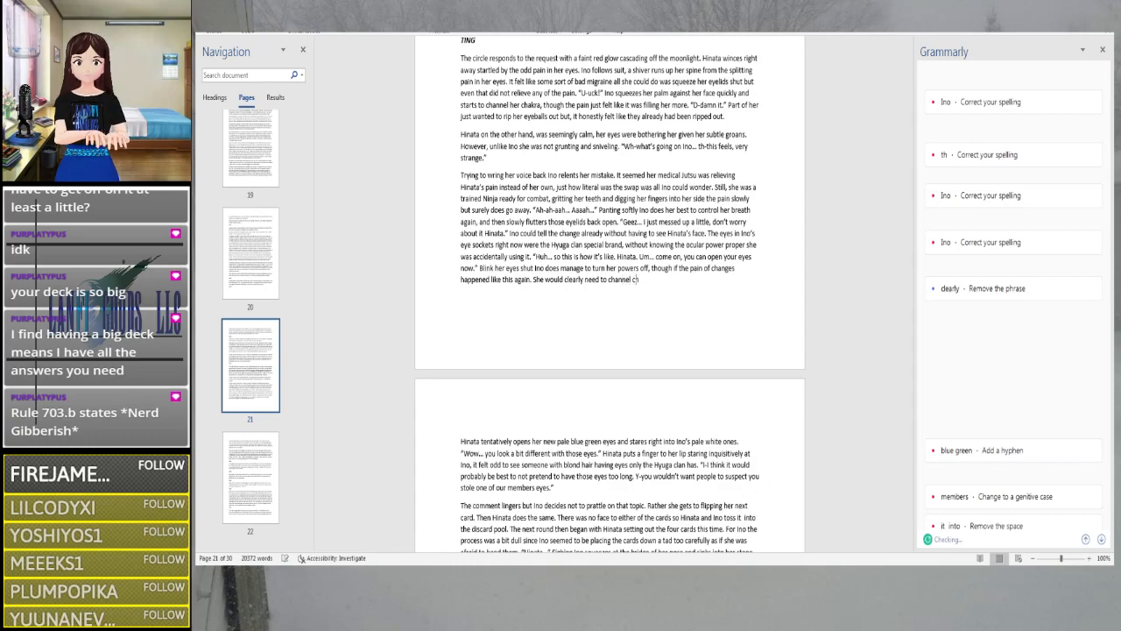
{"action": "type", "text": "akra"}
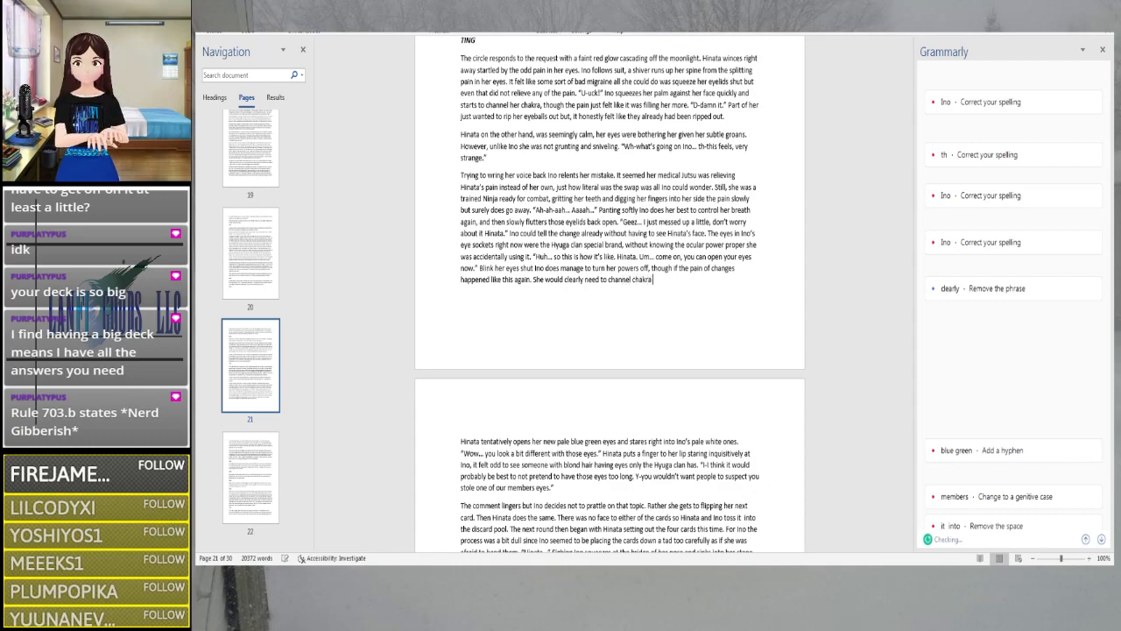
{"action": "type", "text": " into both"}
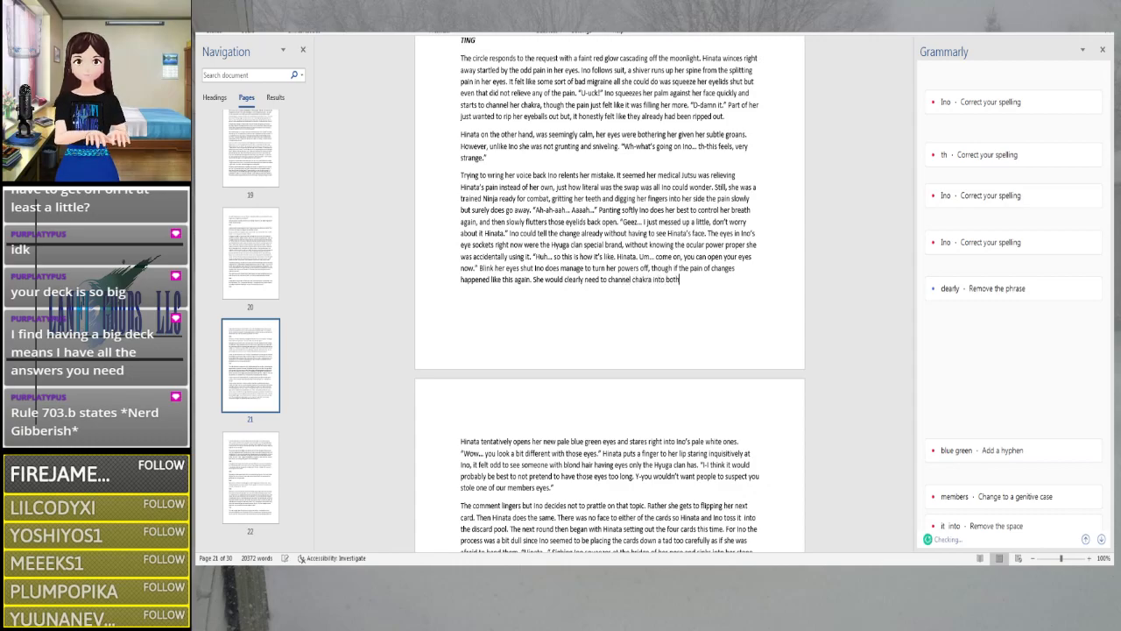
{"action": "type", "text": " her and H"}
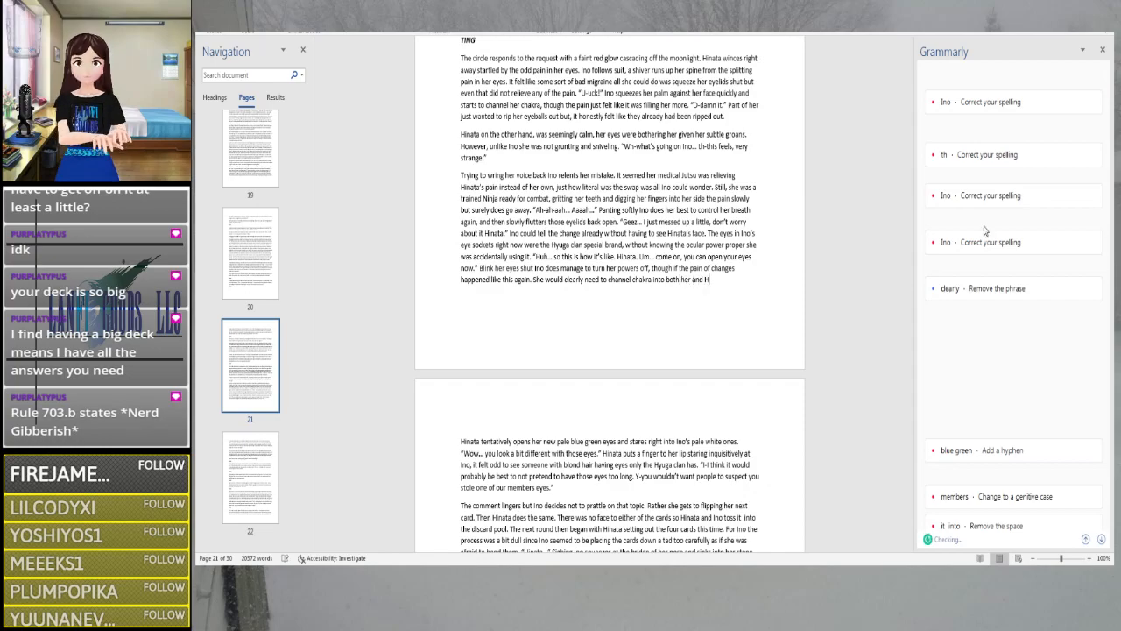
{"action": "type", "text": "inata to makeit"}
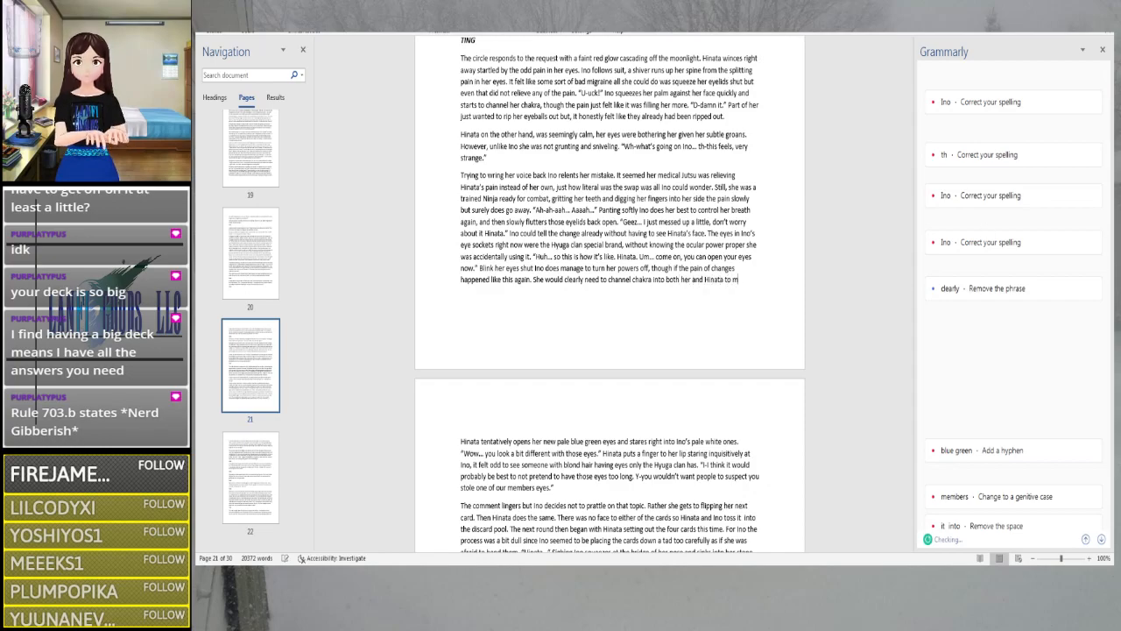
{"action": "key", "text": "BackSpace"}
{"action": "key", "text": "BackSpace"}
{"action": "type", "text": "it easier"}
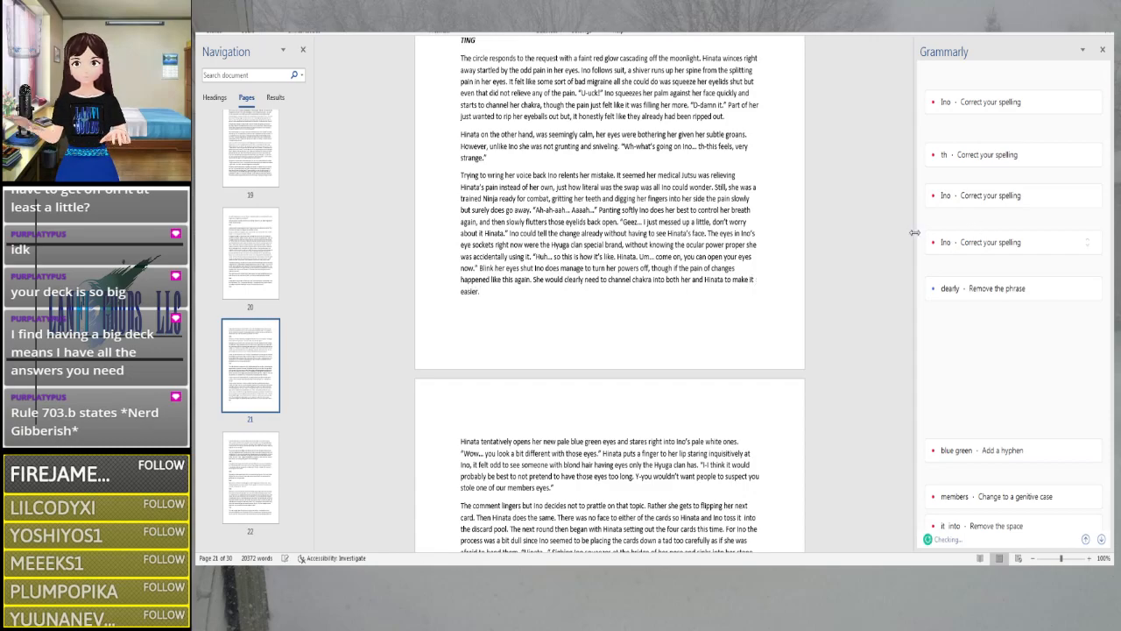
{"action": "type", "text": " on them."}
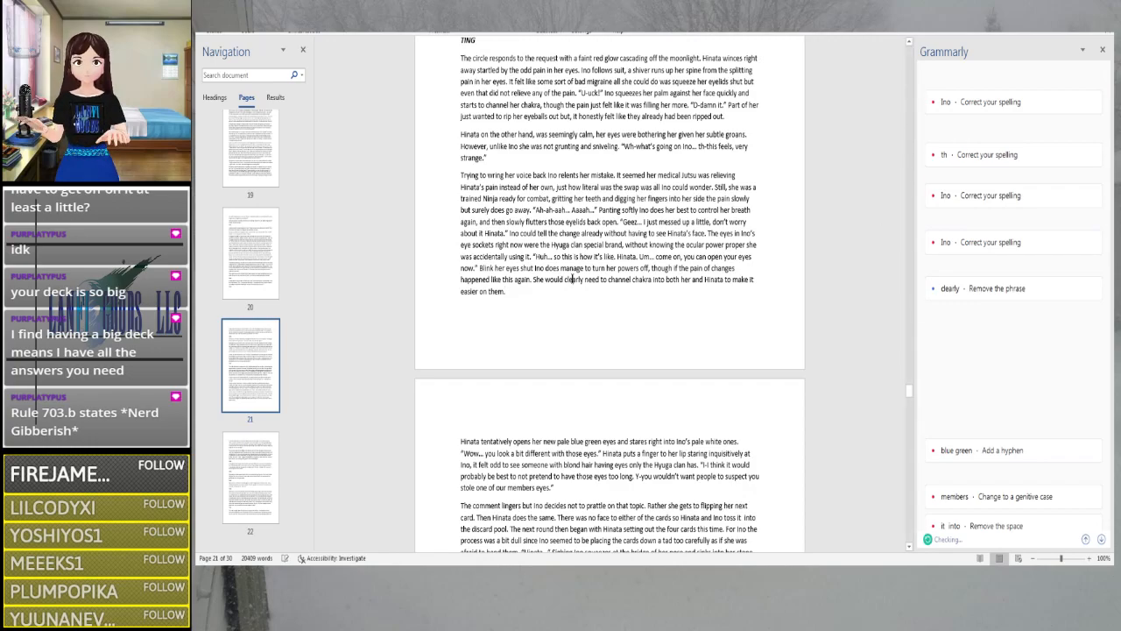
Accept the Grammarly suggestion to remove "clearly" from the sentence about channeling chakra
{"action": "left_click", "coordinate": [573, 278]}
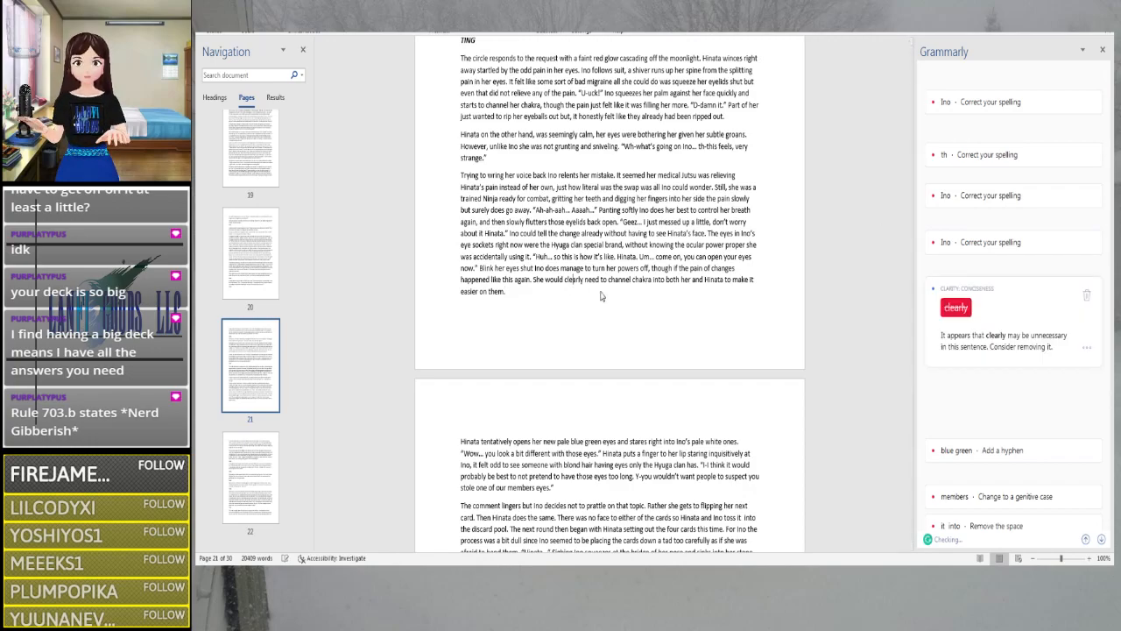
{"action": "left_click", "coordinate": [955, 309]}
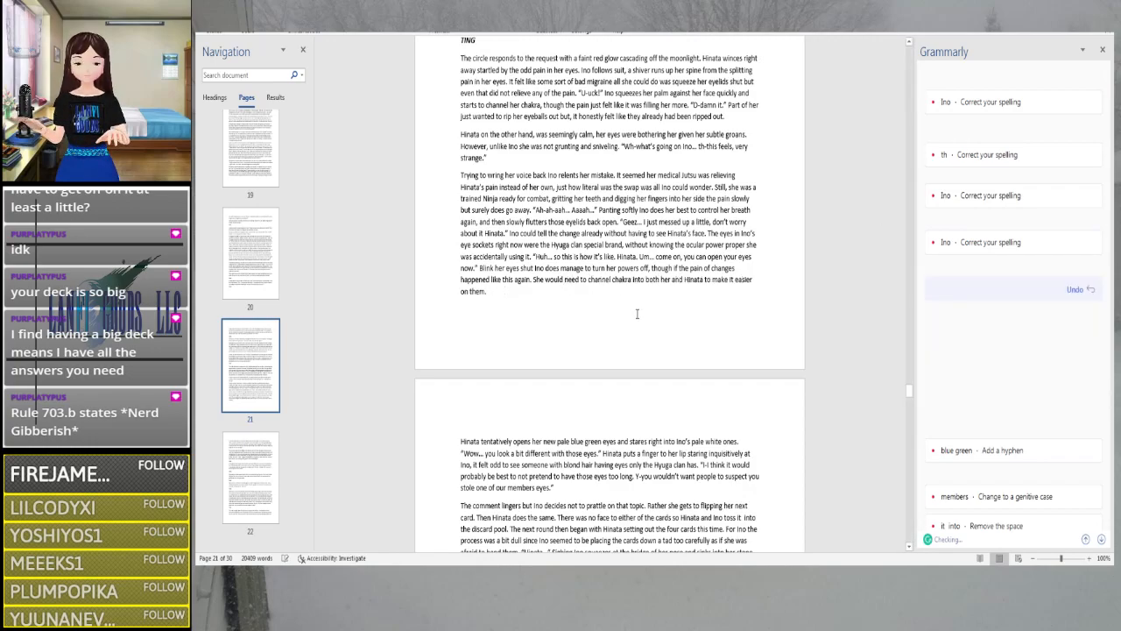
Reword "Blink her eyes shut" as "Blinking her eyes" in the sentence about Ino turning her powers off
{"action": "scroll", "coordinate": [633, 313], "scroll_direction": "down", "scroll_amount": 2}
{"action": "scroll", "coordinate": [633, 313], "scroll_direction": "down", "scroll_amount": 2}
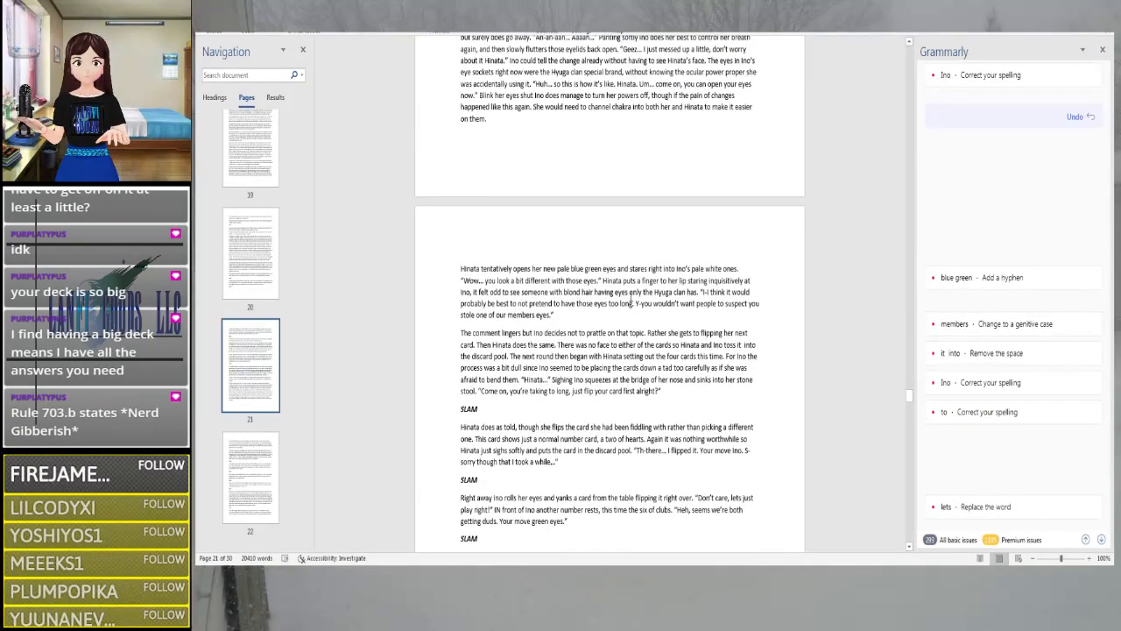
{"action": "left_click", "coordinate": [492, 96]}
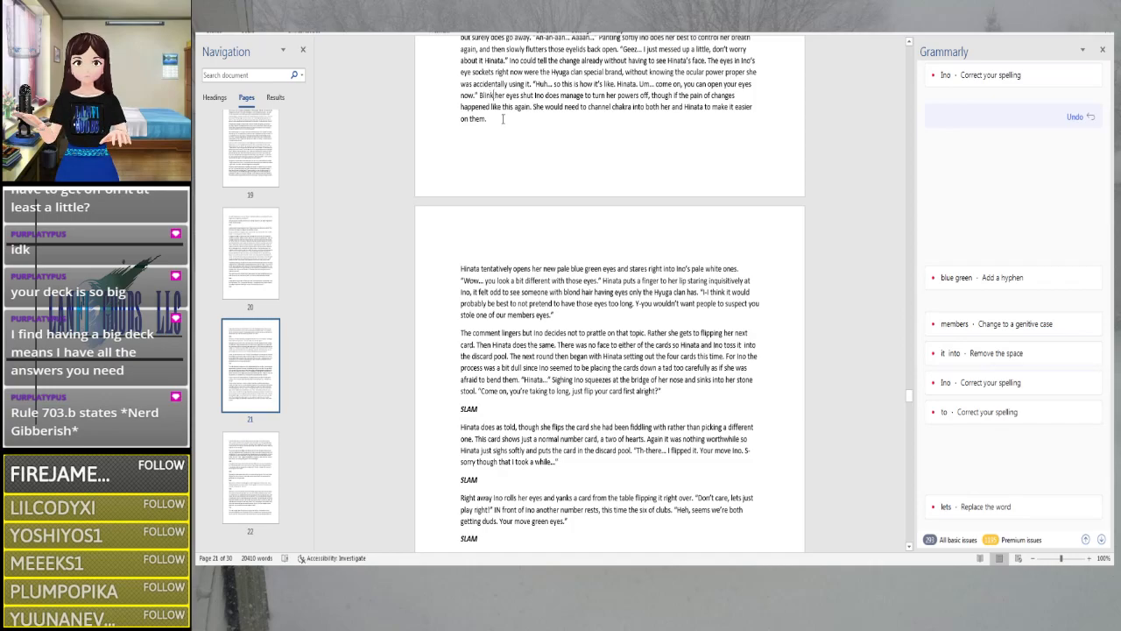
{"action": "type", "text": "ing"}
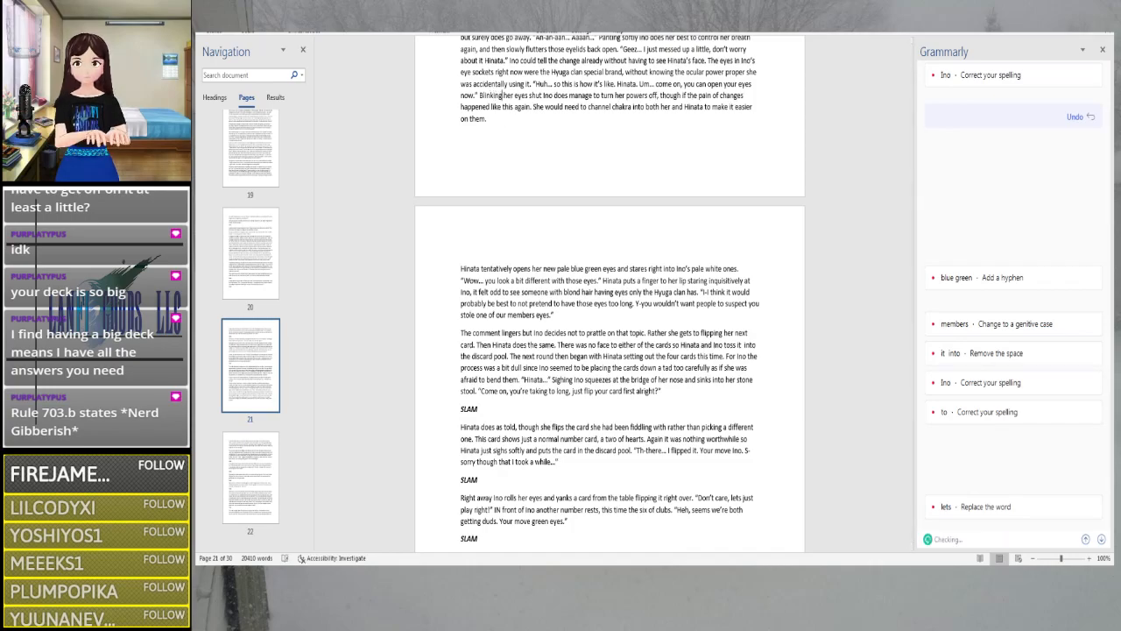
{"action": "left_click", "coordinate": [529, 95]}
{"action": "key", "text": "Delete"}
{"action": "key", "text": "Delete"}
{"action": "key", "text": "Delete"}
{"action": "key", "text": "Delete"}
{"action": "key", "text": "Delete"}
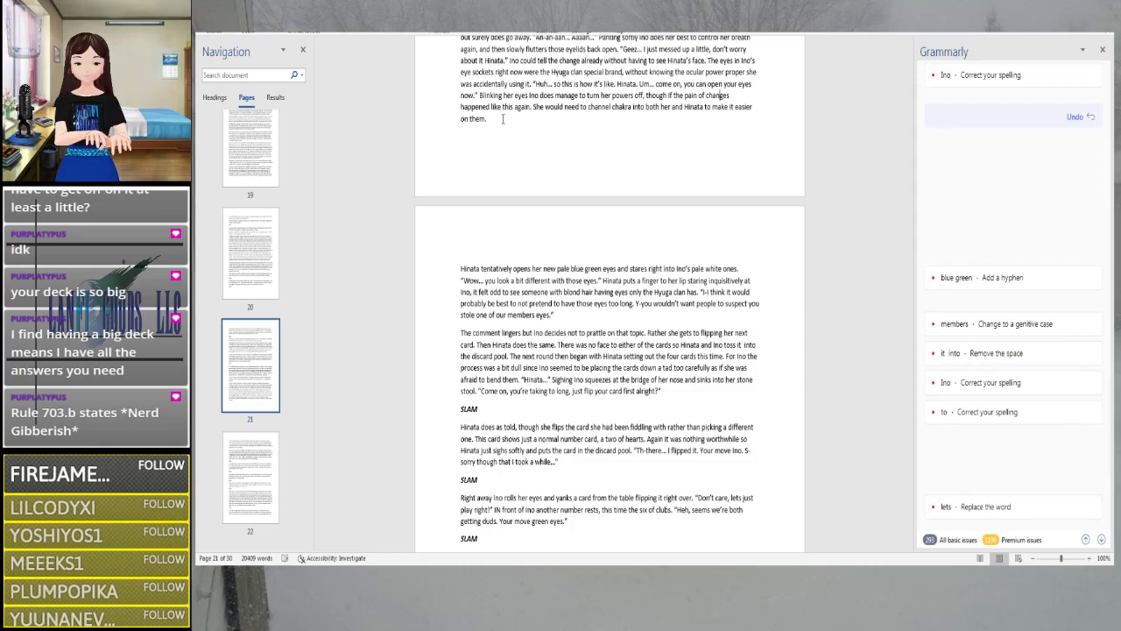
Split the sentence about Ino turning her powers off so that a new sentence starts with "Though if the pain of changes"
{"action": "key", "text": "BackSpace"}
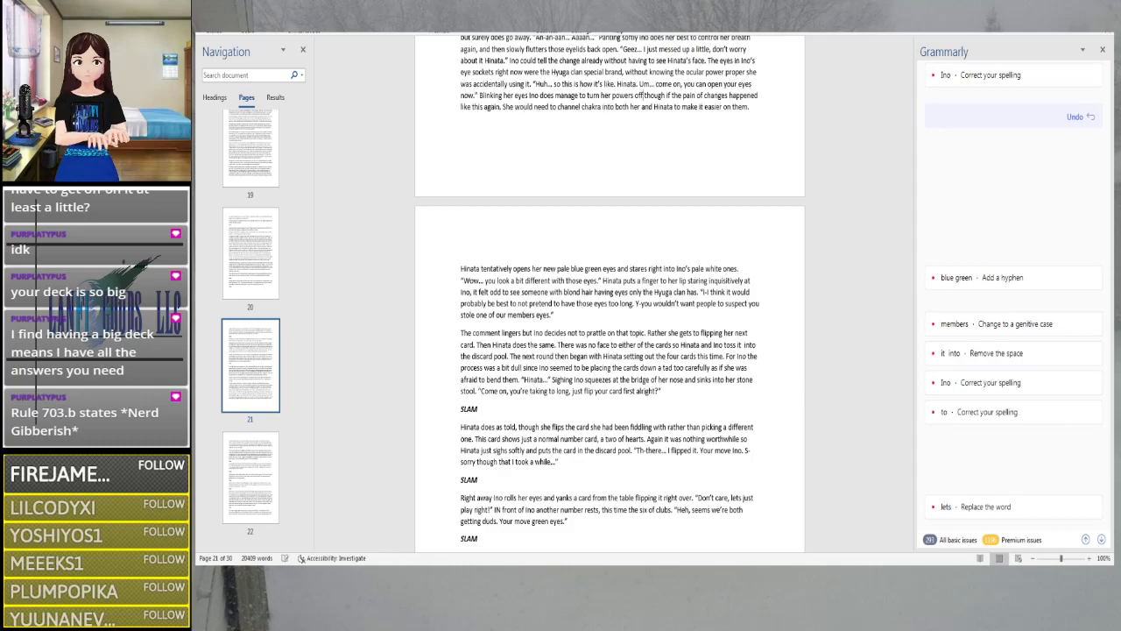
{"action": "type", "text": "."}
{"action": "key", "text": "Right"}
{"action": "key", "text": "Right"}
{"action": "key", "text": "BackSpace"}
{"action": "type", "text": "T"}
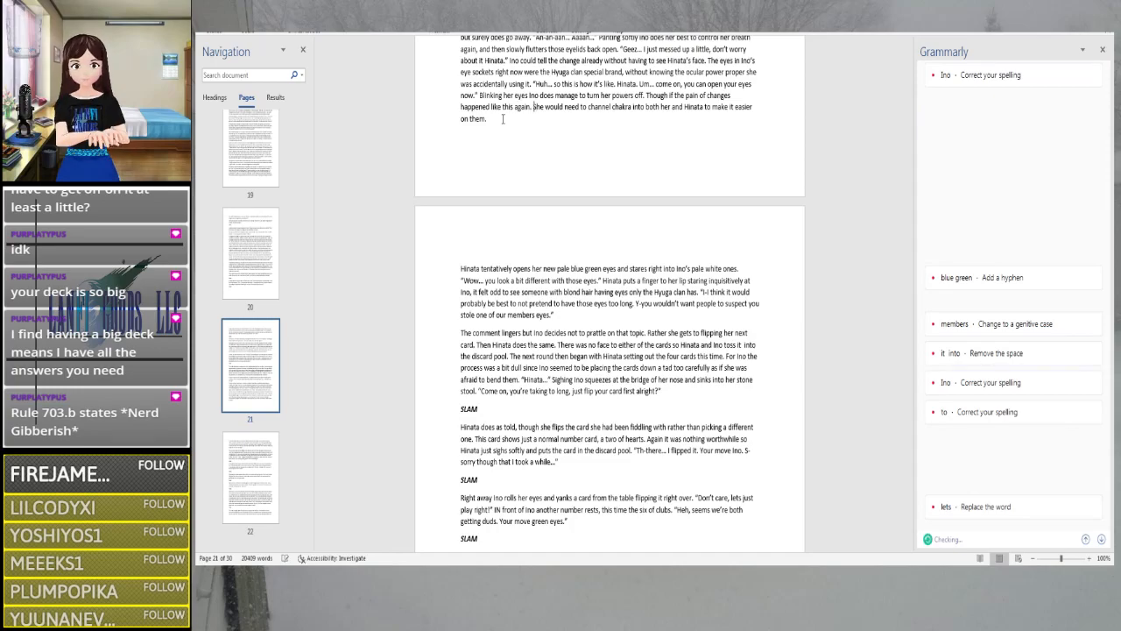
Change "again. She" to "again.; she" to run the two sentences about the pain and channeling chakra together
{"action": "key", "text": "Delete"}
{"action": "key", "text": "BackSpace"}
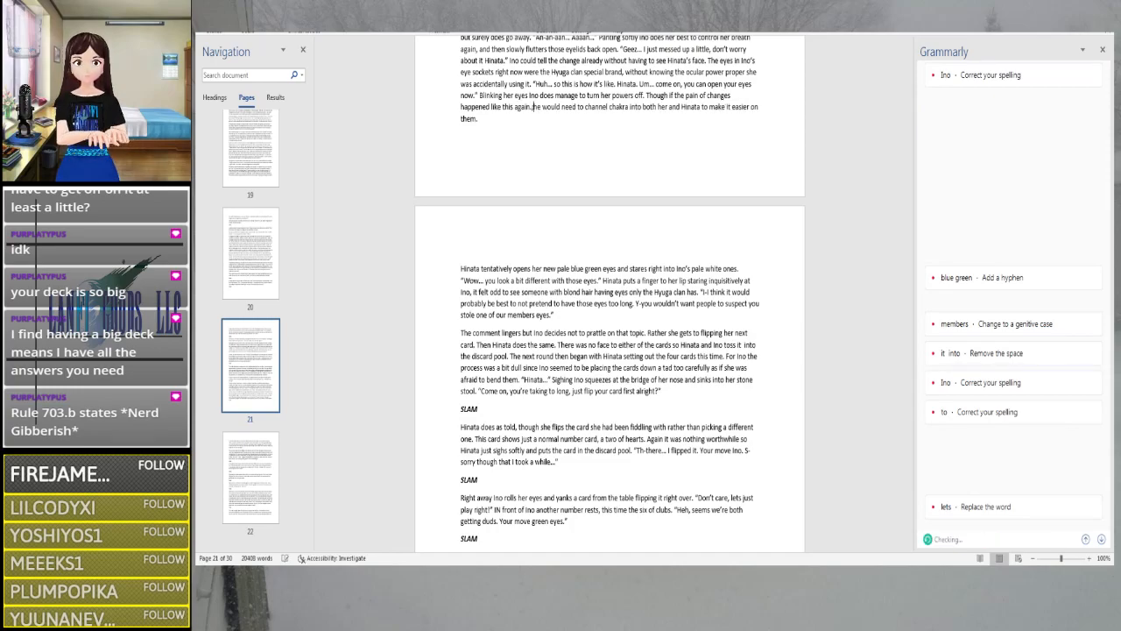
{"action": "type", "text": "s"}
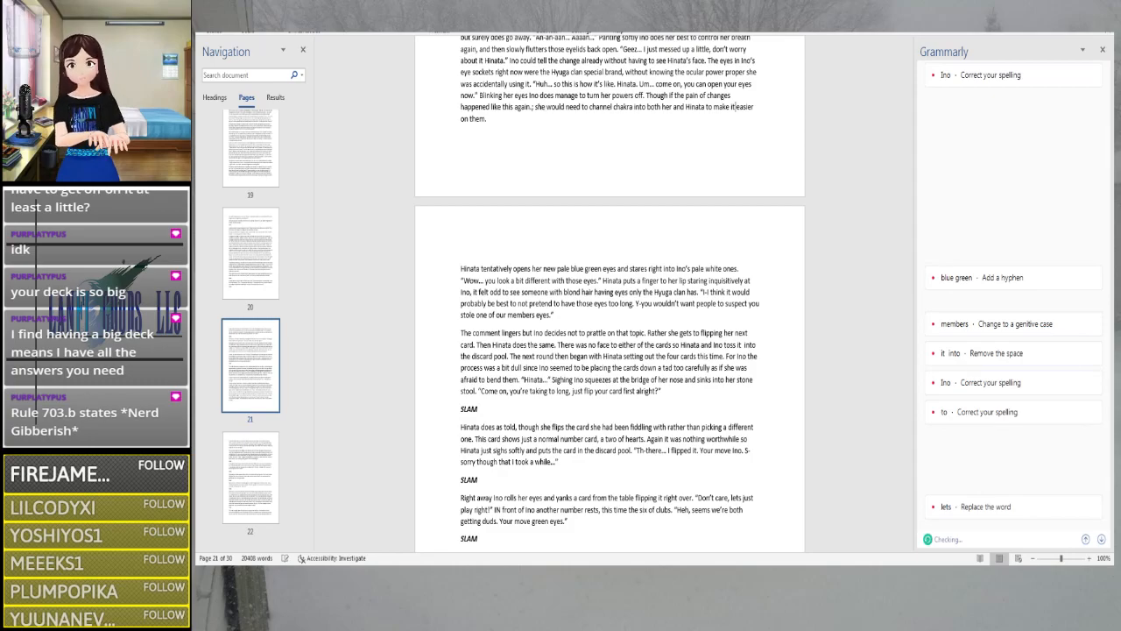
Accept the Grammarly suggestion to hyphenate "blue-green" in the description of Hinata's new eyes
{"action": "left_click", "coordinate": [465, 269]}
{"action": "scroll", "coordinate": [485, 269], "scroll_direction": "down", "scroll_amount": 6}
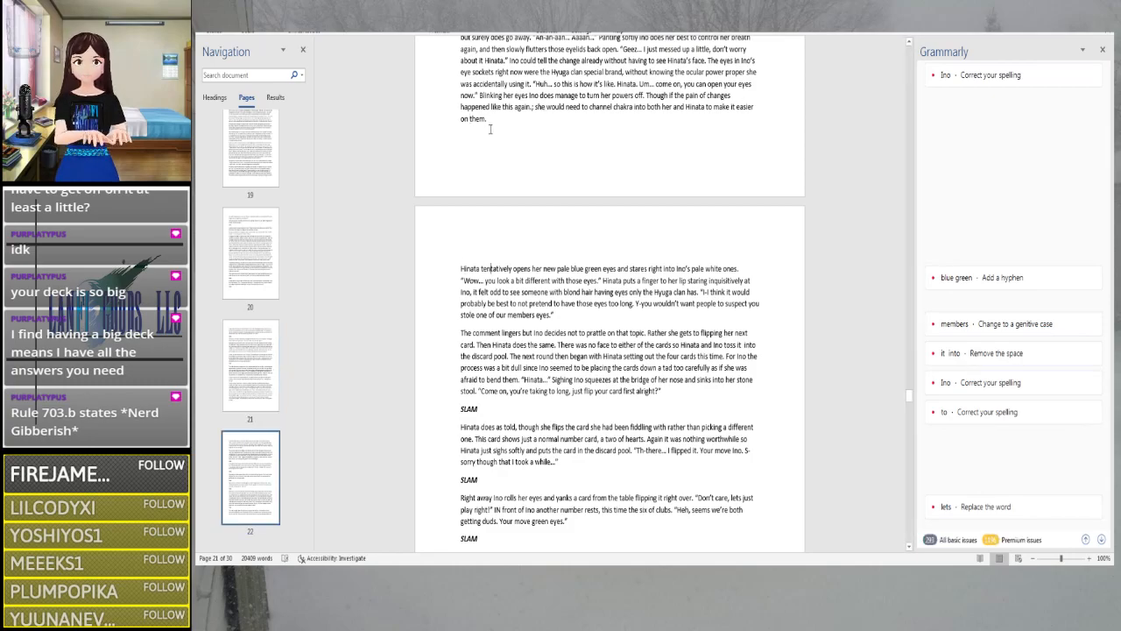
{"action": "key", "text": "Right"}
{"action": "key", "text": "Right"}
{"action": "key", "text": "Right"}
{"action": "key", "text": "Right"}
{"action": "key", "text": "Right"}
{"action": "key", "text": "Right"}
{"action": "key", "text": "Right"}
{"action": "key", "text": "Right"}
{"action": "key", "text": "Right"}
{"action": "key", "text": "Right"}
{"action": "key", "text": "Right"}
{"action": "key", "text": "Right"}
{"action": "key", "text": "Right"}
{"action": "key", "text": "Right"}
{"action": "key", "text": "Right"}
{"action": "key", "text": "Right"}
{"action": "key", "text": "Right"}
{"action": "key", "text": "Right"}
{"action": "key", "text": "Right"}
{"action": "key", "text": "Right"}
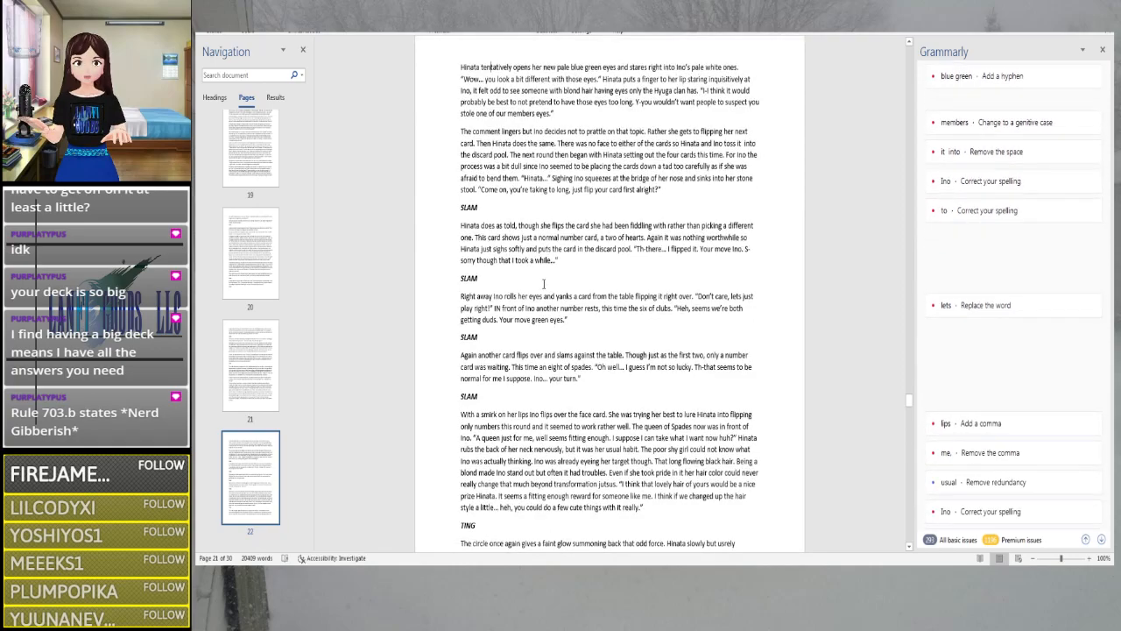
{"action": "key", "text": "Right"}
{"action": "key", "text": "Right"}
{"action": "key", "text": "Right"}
{"action": "key", "text": "Right"}
{"action": "key", "text": "Right"}
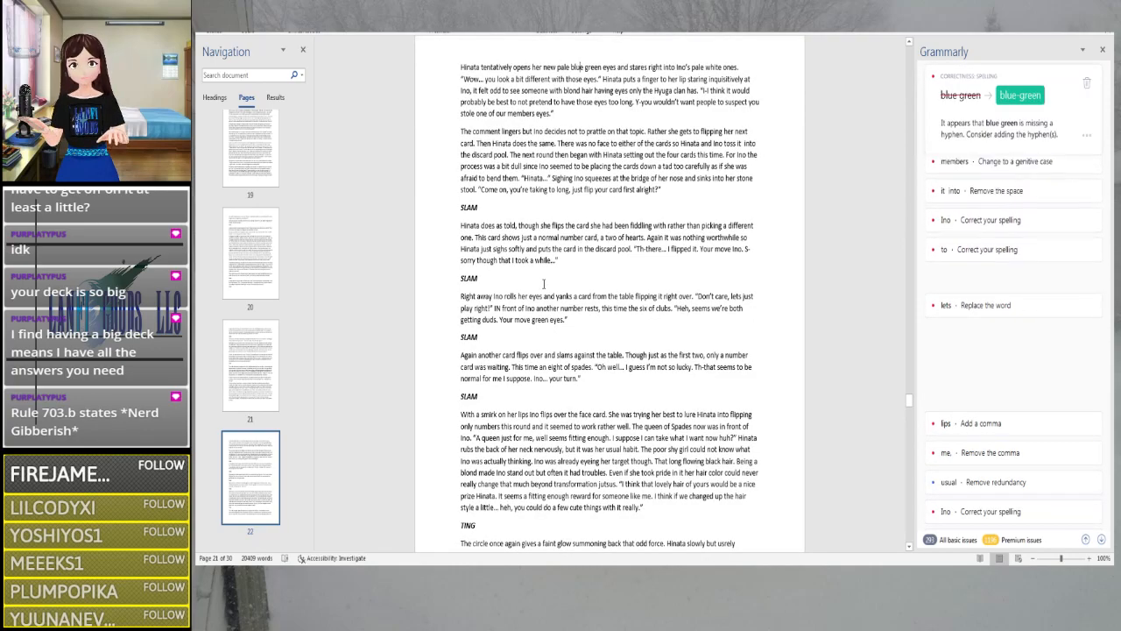
{"action": "left_click", "coordinate": [1023, 96]}
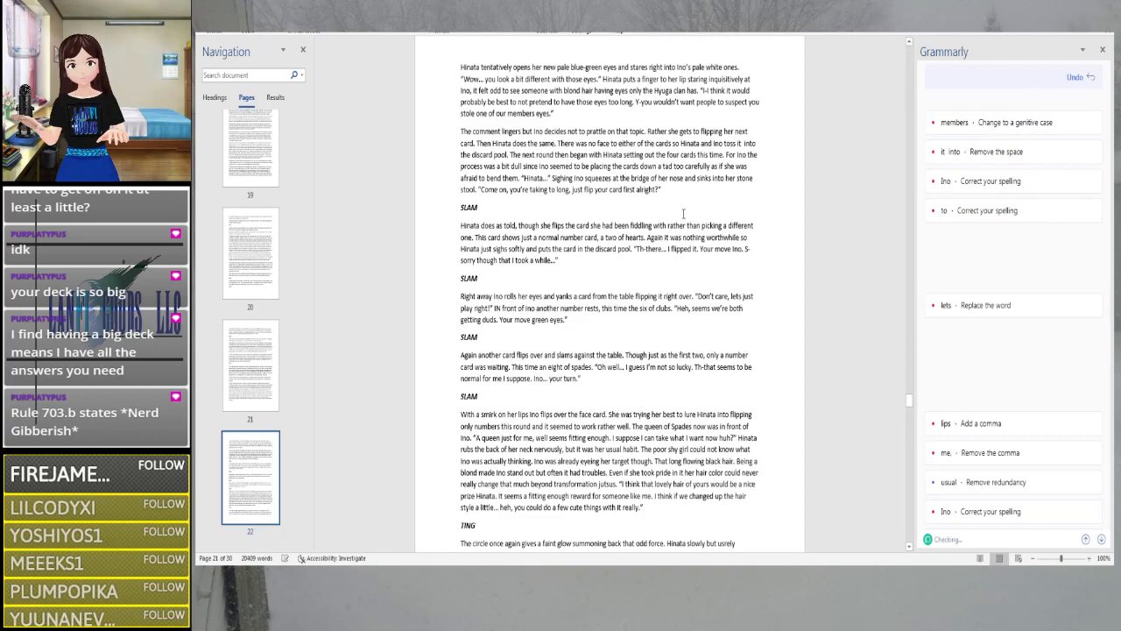
Read through Hinata's paragraph and accept the Grammarly suggestion "member's" in her line about someone stealing the eyes
{"action": "key", "text": "Right"}
{"action": "key", "text": "Right"}
{"action": "key", "text": "Right"}
{"action": "key", "text": "Right"}
{"action": "key", "text": "Right"}
{"action": "key", "text": "Right"}
{"action": "key", "text": "Right"}
{"action": "key", "text": "Right"}
{"action": "key", "text": "Right"}
{"action": "key", "text": "Right"}
{"action": "key", "text": "Right"}
{"action": "key", "text": "Right"}
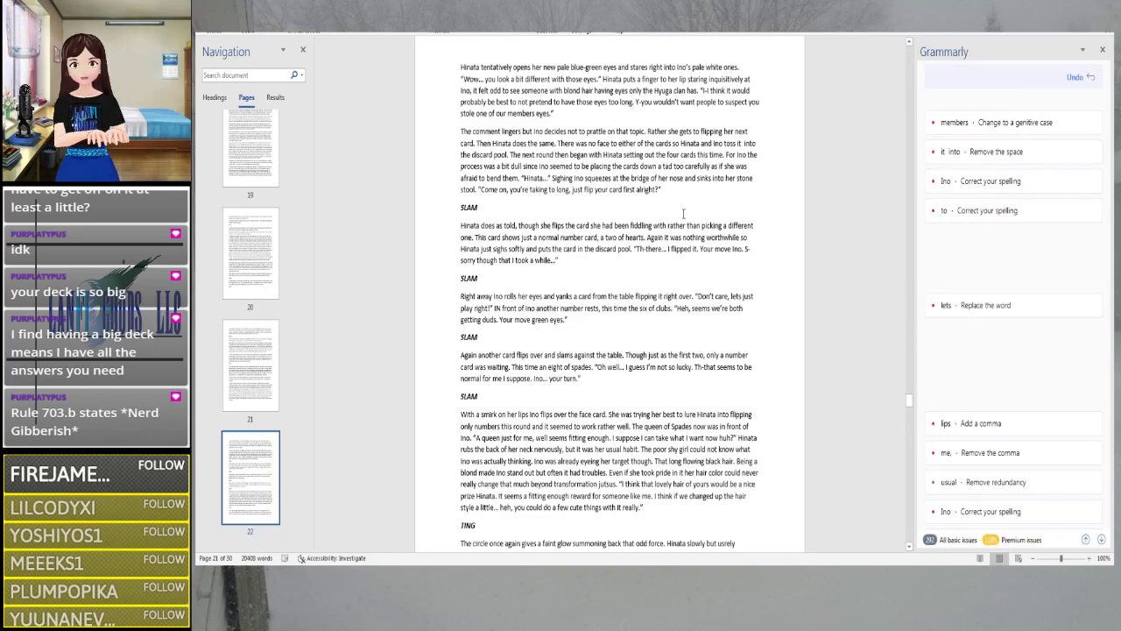
{"action": "key", "text": "Right"}
{"action": "key", "text": "Right"}
{"action": "key", "text": "Right"}
{"action": "key", "text": "Right"}
{"action": "key", "text": "Right"}
{"action": "key", "text": "Right"}
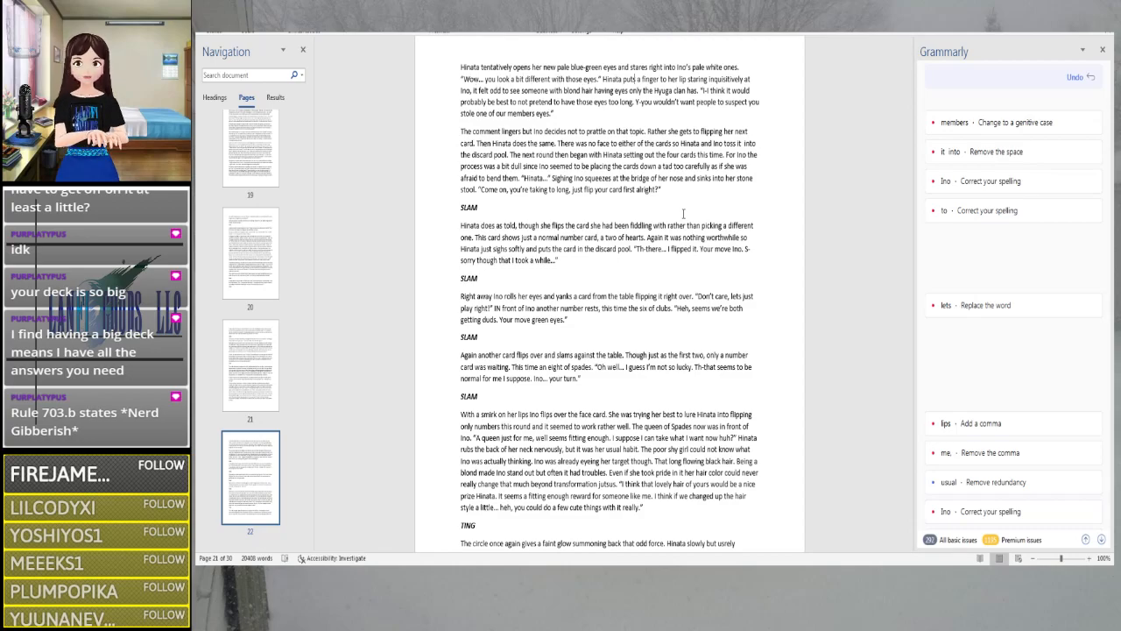
{"action": "key", "text": "Right"}
{"action": "key", "text": "Right"}
{"action": "key", "text": "Right"}
{"action": "key", "text": "Right"}
{"action": "key", "text": "Right"}
{"action": "key", "text": "Right"}
{"action": "key", "text": "Right"}
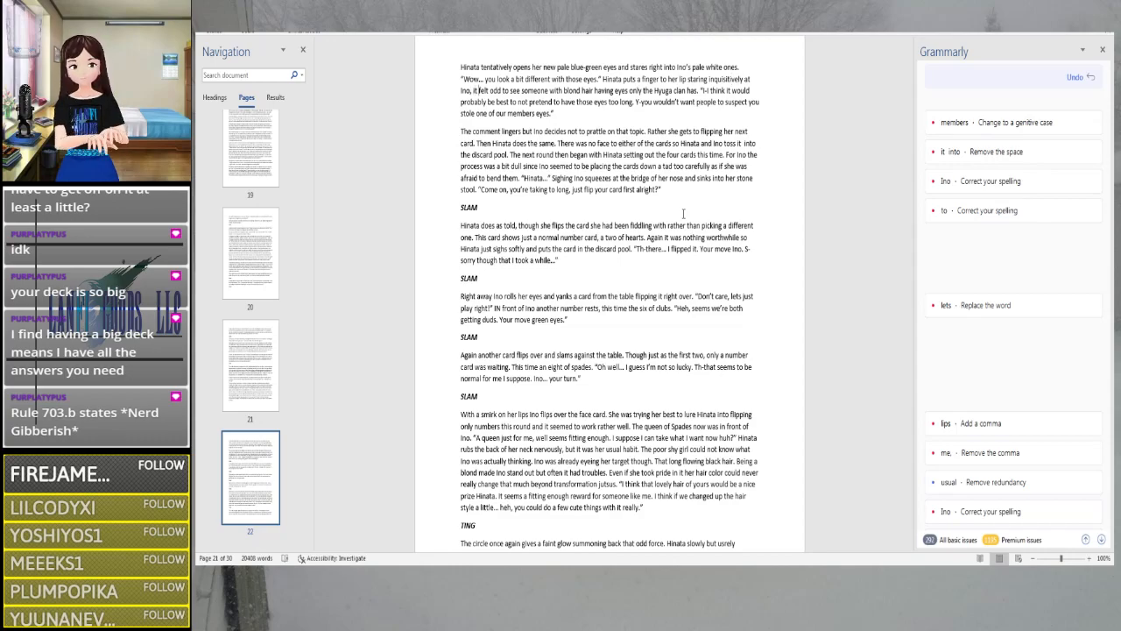
{"action": "key", "text": "Right"}
{"action": "key", "text": "Right"}
{"action": "key", "text": "Right"}
{"action": "key", "text": "Right"}
{"action": "key", "text": "Right"}
{"action": "key", "text": "Right"}
{"action": "key", "text": "Right"}
{"action": "key", "text": "Right"}
{"action": "key", "text": "Right"}
{"action": "key", "text": "Right"}
{"action": "key", "text": "Right"}
{"action": "key", "text": "Right"}
{"action": "key", "text": "Right"}
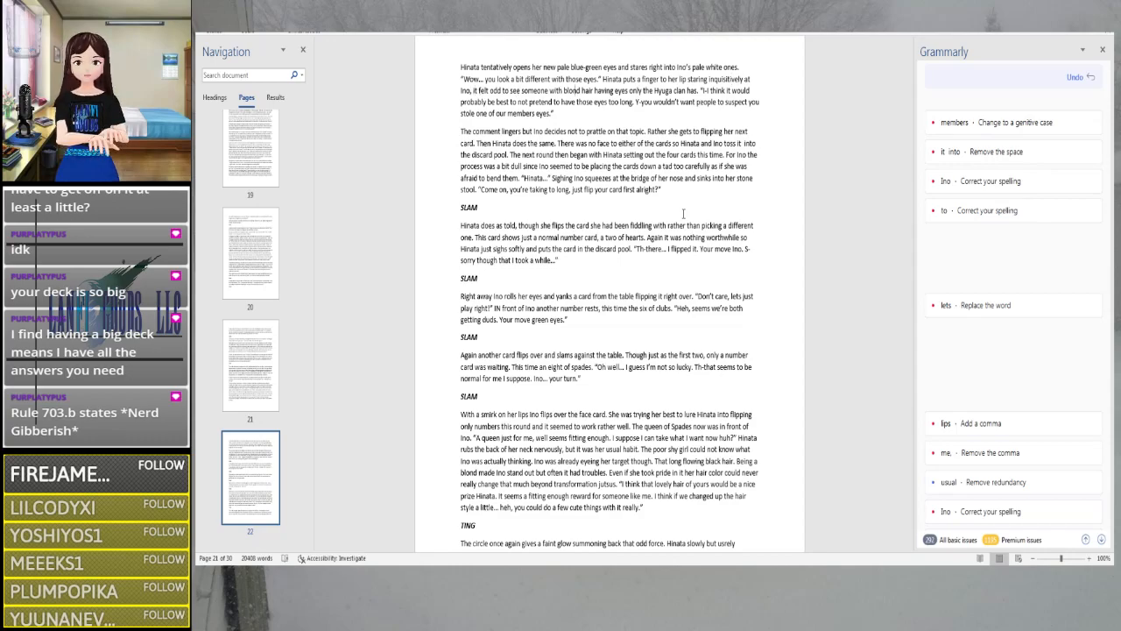
{"action": "key", "text": "Right"}
{"action": "key", "text": "Right"}
{"action": "key", "text": "Right"}
{"action": "key", "text": "Right"}
{"action": "key", "text": "Right"}
{"action": "key", "text": "Right"}
{"action": "key", "text": "Right"}
{"action": "key", "text": "Right"}
{"action": "key", "text": "Right"}
{"action": "key", "text": "Right"}
{"action": "key", "text": "Right"}
{"action": "key", "text": "Right"}
{"action": "key", "text": "Right"}
{"action": "key", "text": "Right"}
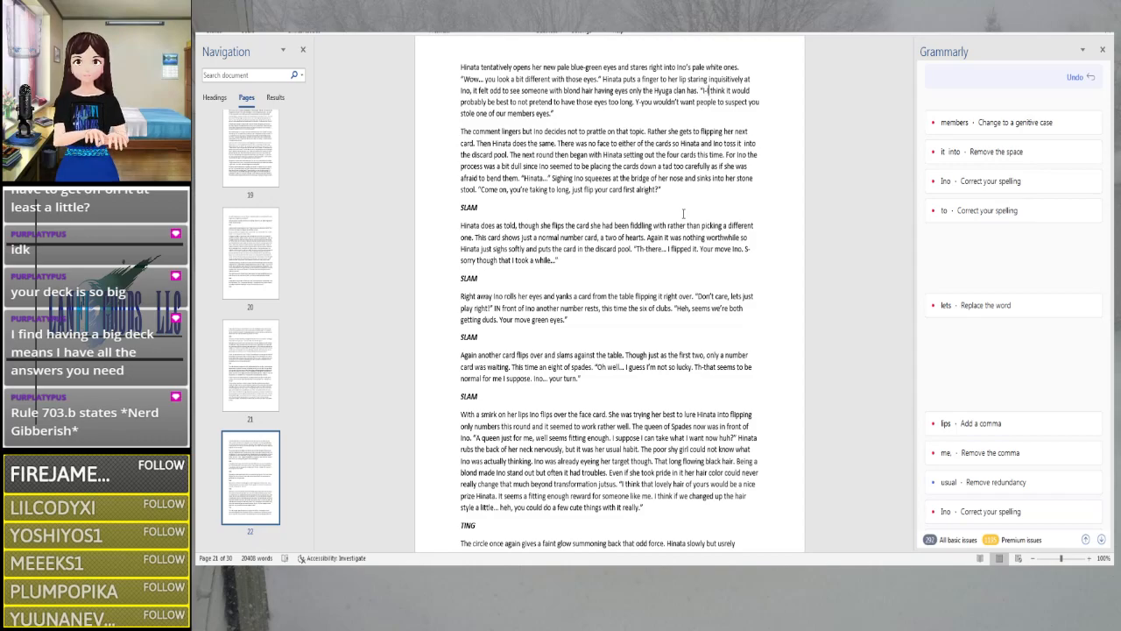
{"action": "key", "text": "Right"}
{"action": "key", "text": "Right"}
{"action": "key", "text": "Right"}
{"action": "key", "text": "Right"}
{"action": "key", "text": "Right"}
{"action": "key", "text": "Right"}
{"action": "key", "text": "Right"}
{"action": "key", "text": "Right"}
{"action": "key", "text": "Right"}
{"action": "key", "text": "Right"}
{"action": "key", "text": "Right"}
{"action": "key", "text": "Right"}
{"action": "key", "text": "Right"}
{"action": "key", "text": "Right"}
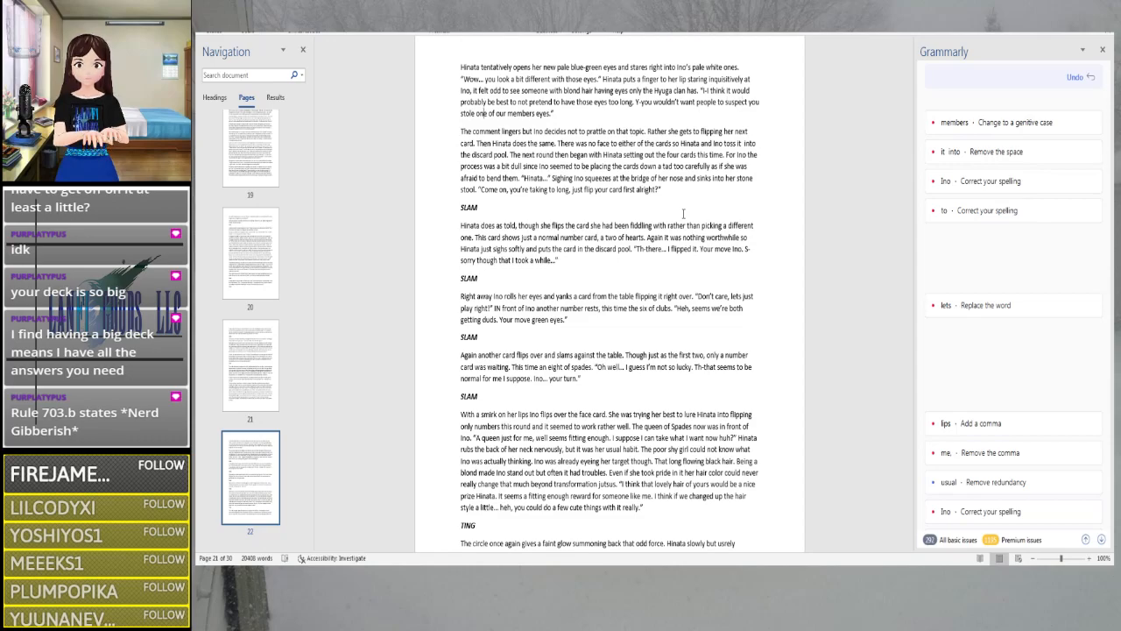
{"action": "key", "text": "Right"}
{"action": "key", "text": "Right"}
{"action": "key", "text": "Right"}
{"action": "key", "text": "Right"}
{"action": "key", "text": "Right"}
{"action": "key", "text": "Right"}
{"action": "key", "text": "Right"}
{"action": "key", "text": "Right"}
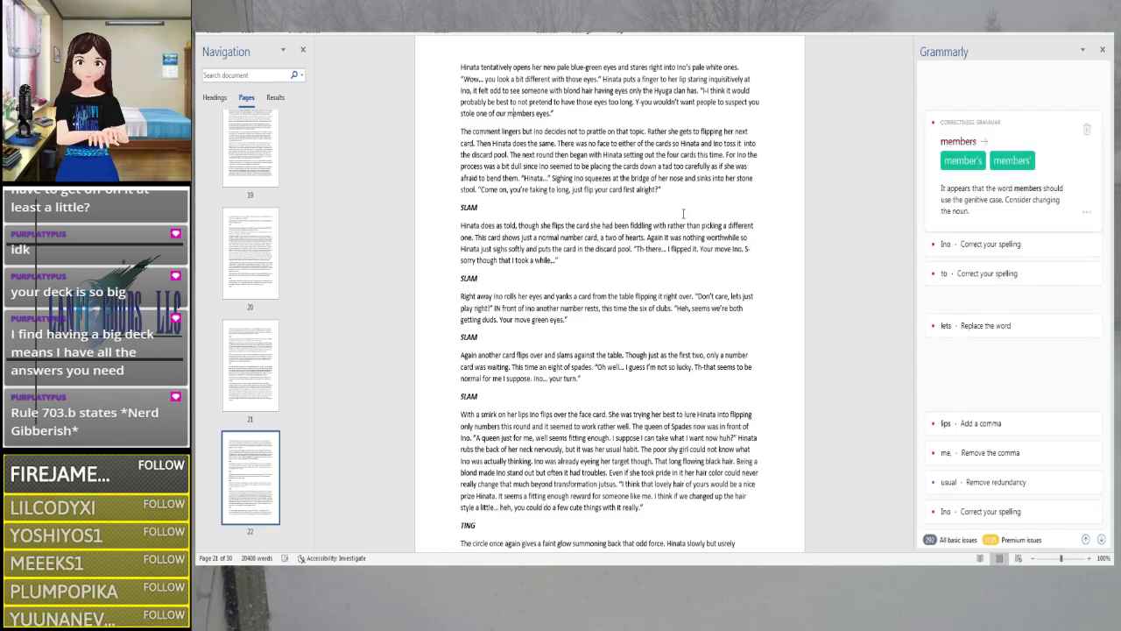
{"action": "left_click", "coordinate": [963, 160]}
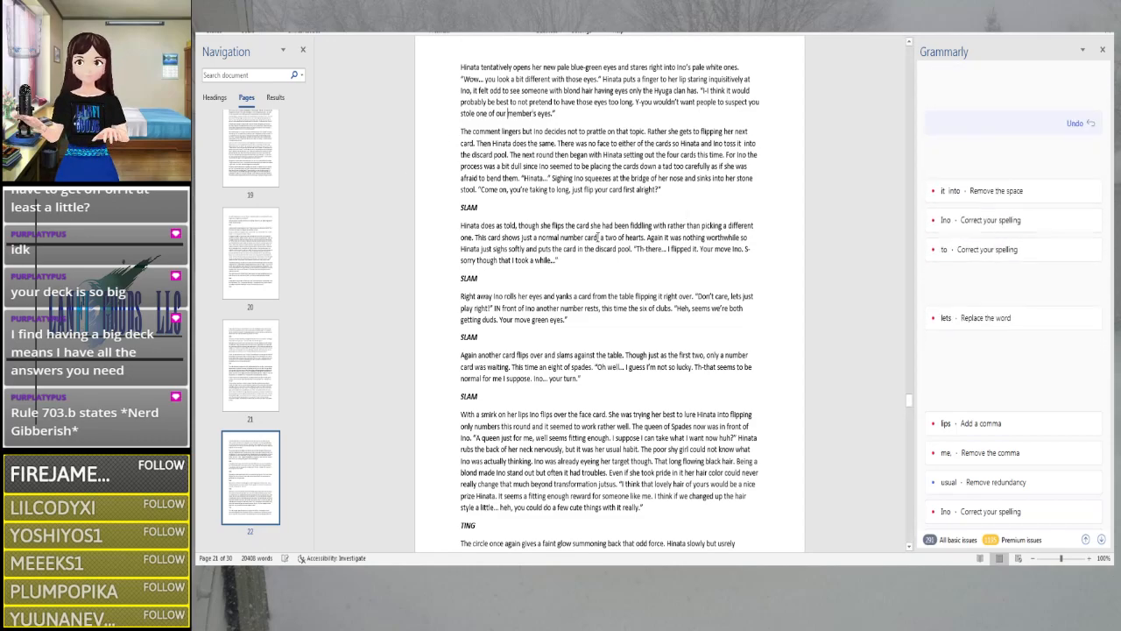
Replace "Ino" with "Hinata" in the phrase "since Ino seemed to be placing the cards down"
{"action": "scroll", "coordinate": [610, 298], "scroll_direction": "down", "scroll_amount": 3}
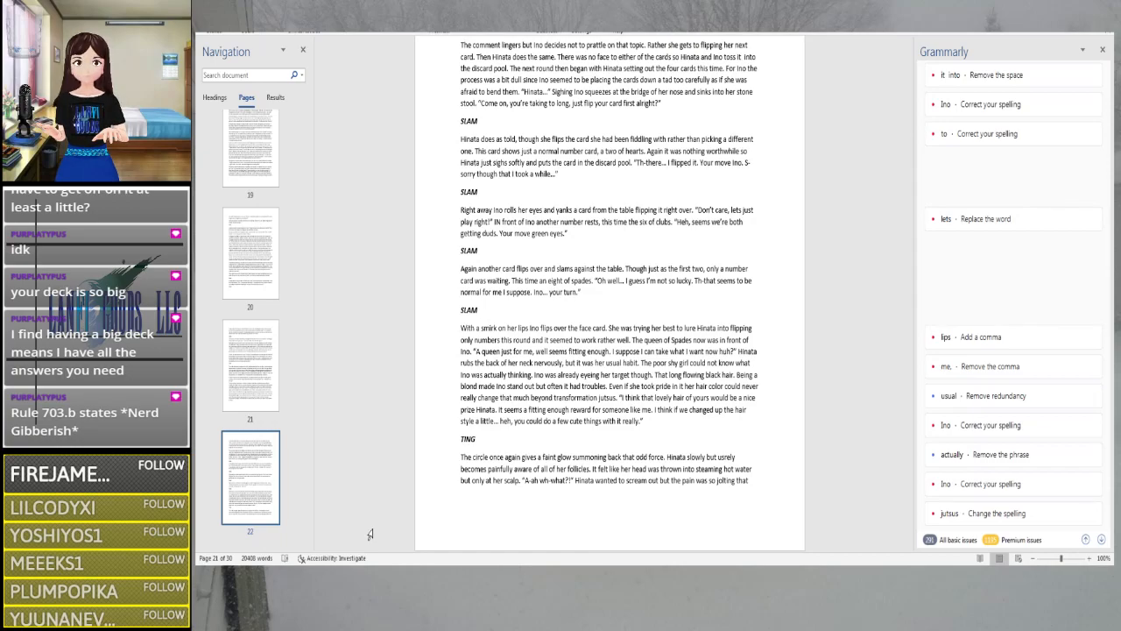
{"action": "key", "text": "BackSpace"}
{"action": "key", "text": "BackSpace"}
{"action": "key", "text": "BackSpace"}
{"action": "type", "text": "Hinata"}
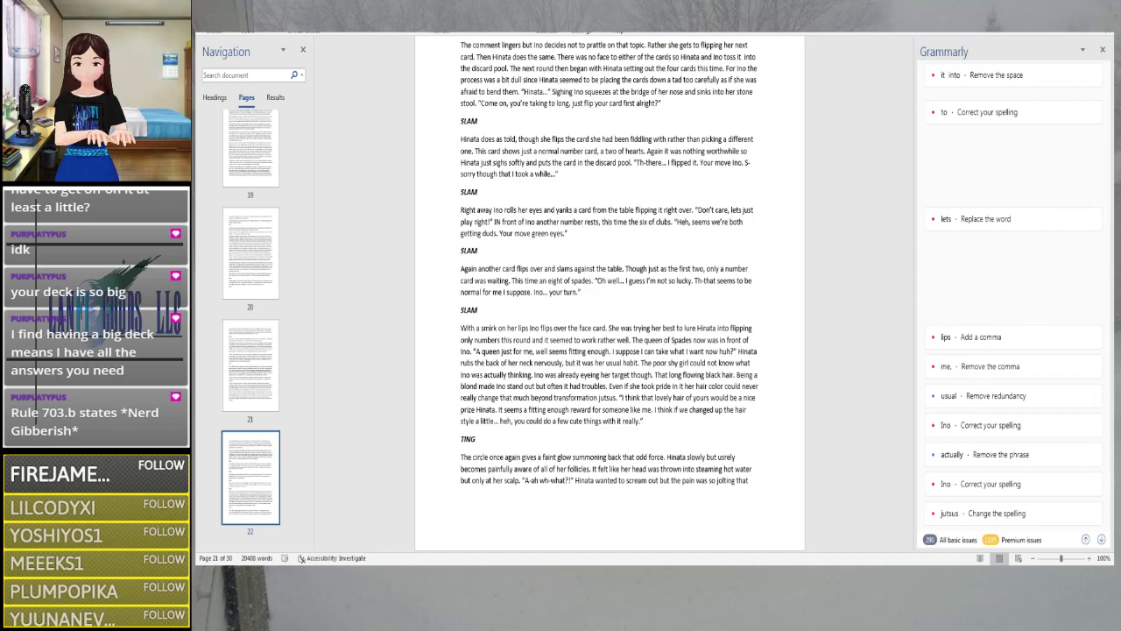
Accept the Grammarly fixes for "taking too long" and for the extra space in "toss it into the discard pool"
{"action": "left_click", "coordinate": [963, 116]}
{"action": "left_click", "coordinate": [973, 132]}
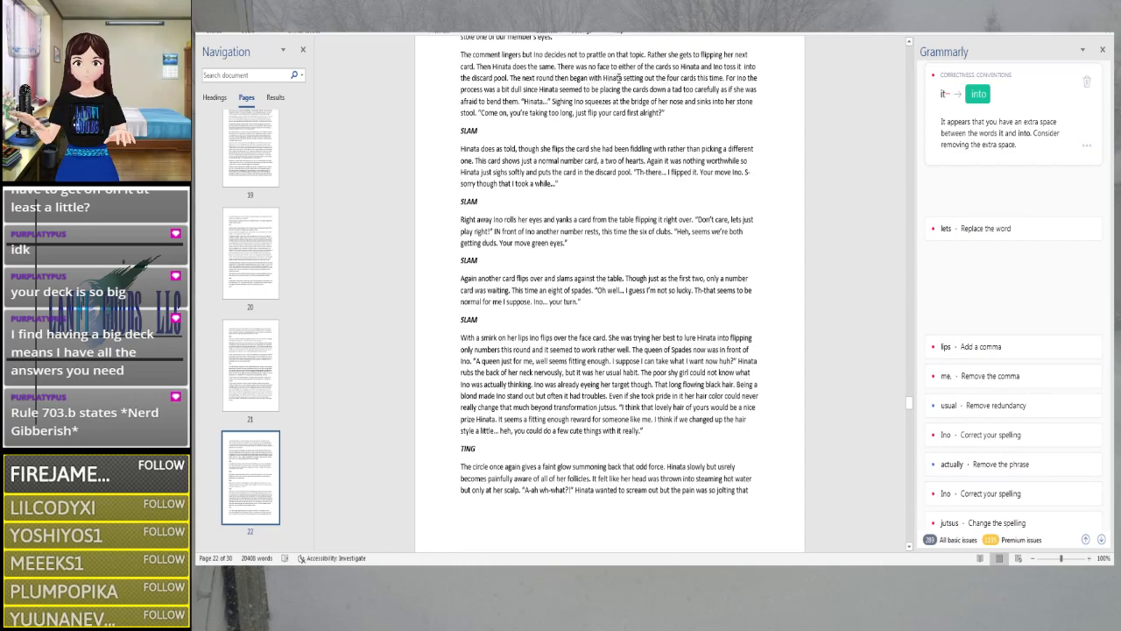
{"action": "left_click", "coordinate": [978, 94]}
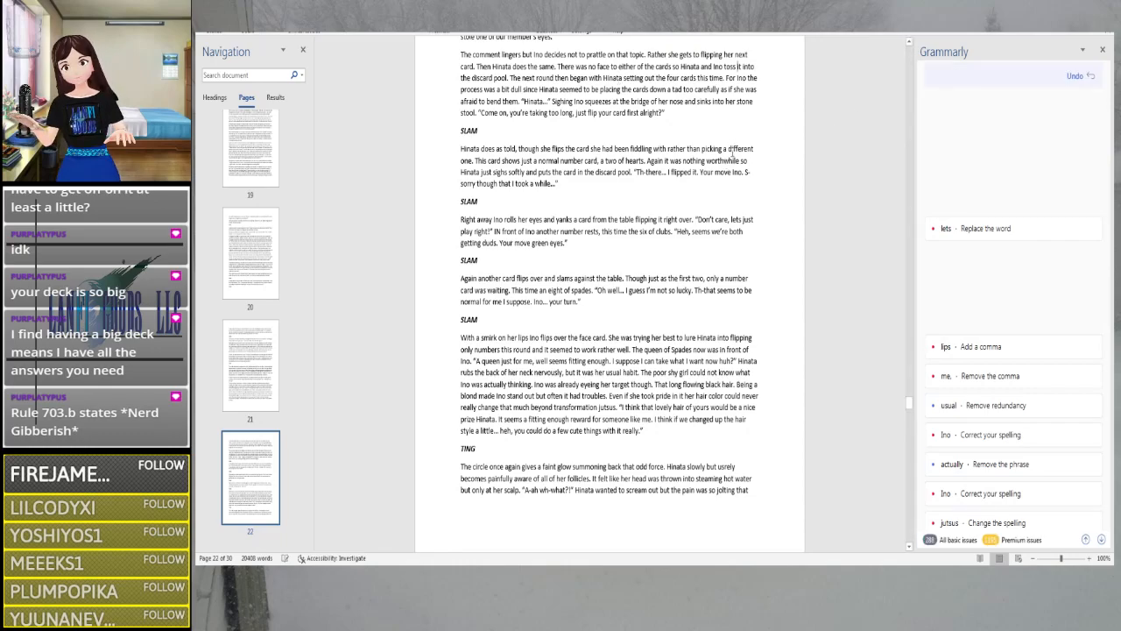
Delete "though" from Hinata's apology so that it reads "S-sorry that I took a while"
{"action": "scroll", "coordinate": [726, 150], "scroll_direction": "down", "scroll_amount": 2}
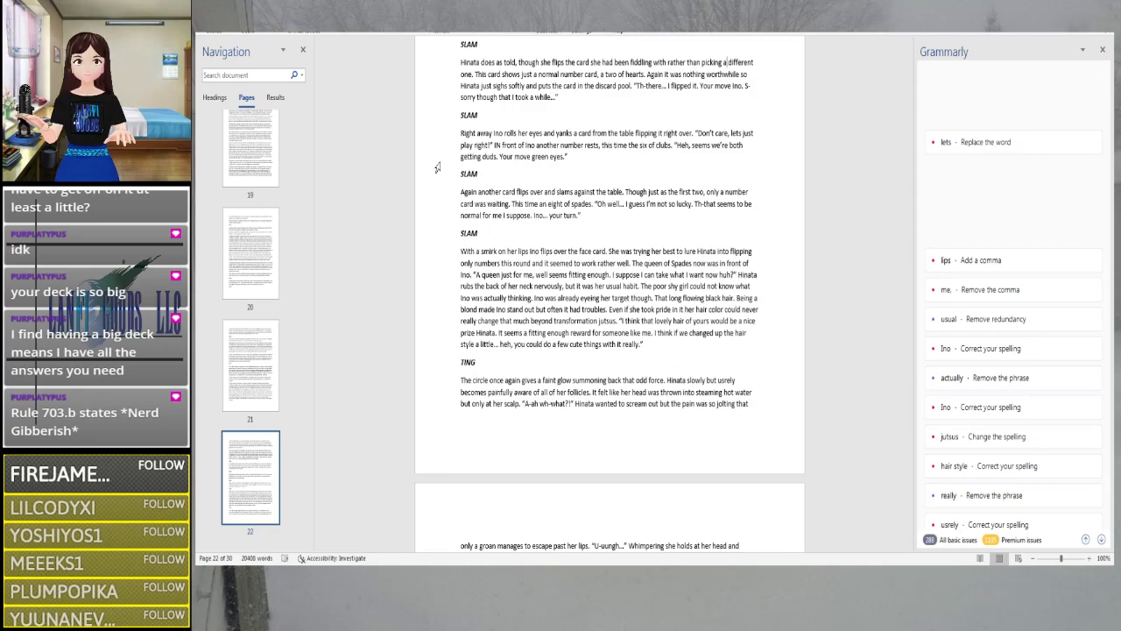
{"action": "left_click", "coordinate": [498, 97]}
{"action": "key", "text": "BackSpace"}
{"action": "key", "text": "BackSpace"}
{"action": "key", "text": "BackSpace"}
{"action": "key", "text": "BackSpace"}
{"action": "key", "text": "BackSpace"}
{"action": "key", "text": "BackSpace"}
{"action": "key", "text": "BackSpace"}
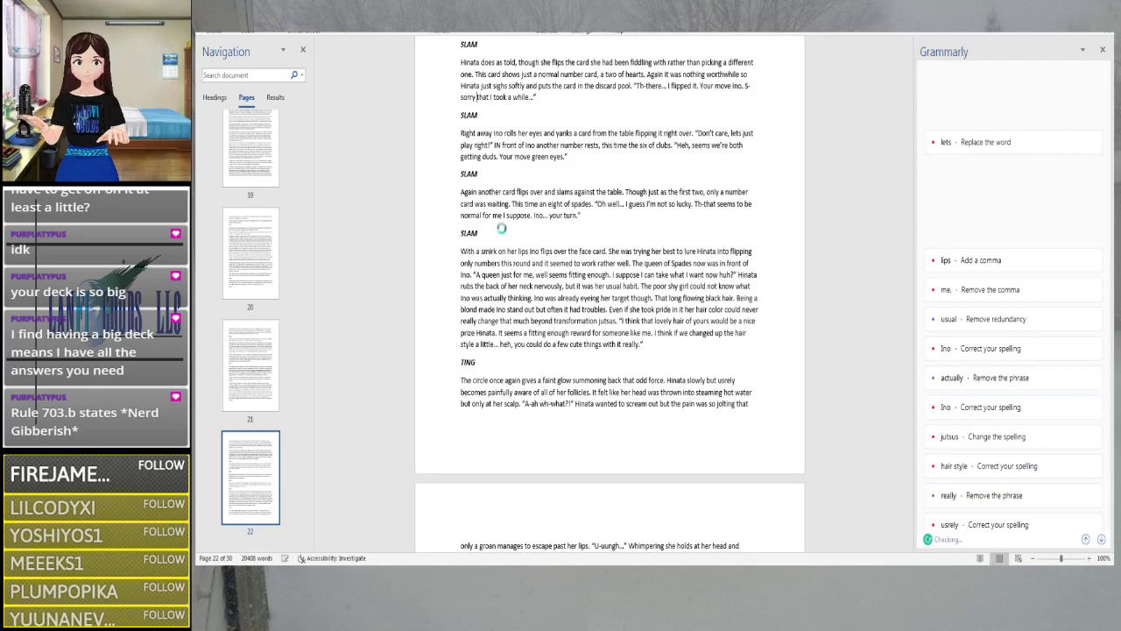
Add the missing apostrophe to "let's" in Ino's "Don't care" line
{"action": "scroll", "coordinate": [503, 229], "scroll_direction": "down", "scroll_amount": 2}
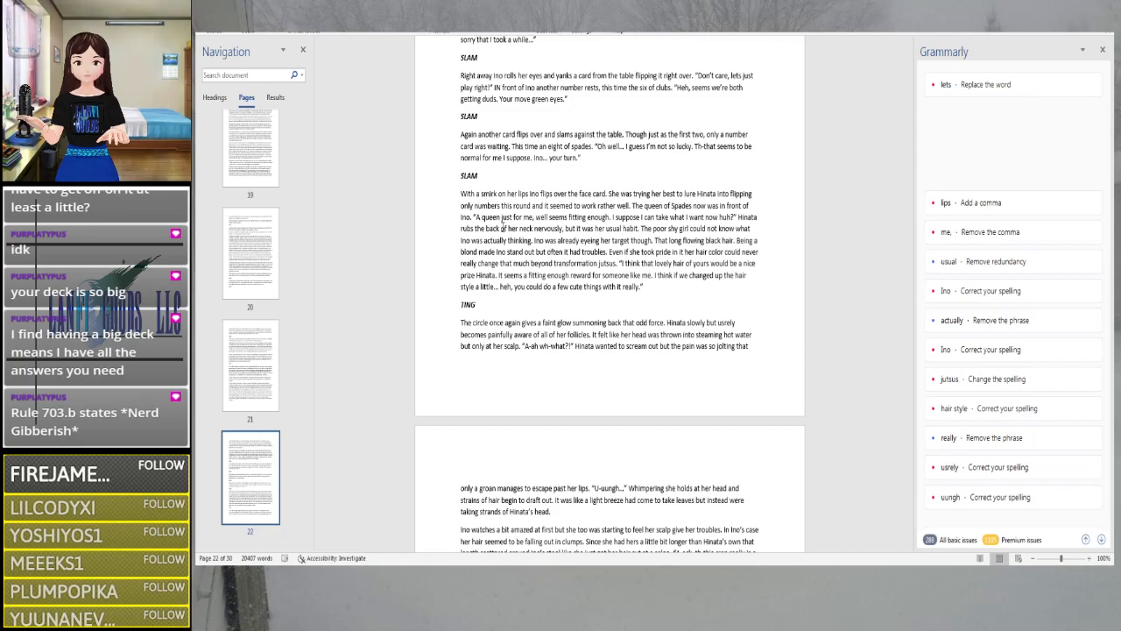
{"action": "left_click", "coordinate": [740, 75]}
{"action": "type", "text": "'"}
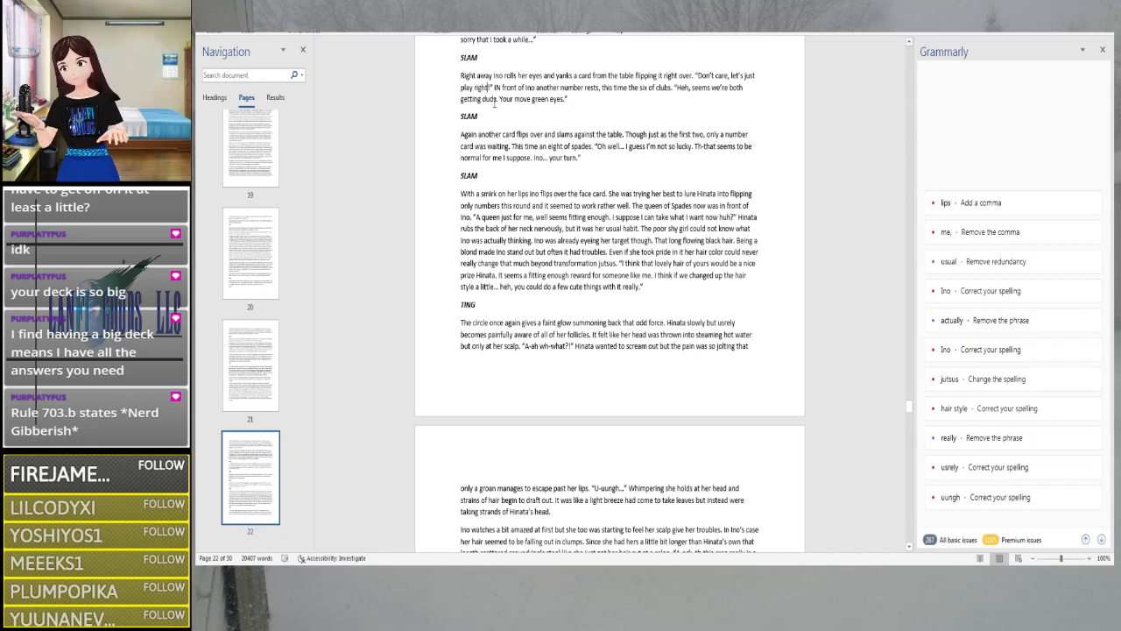
Delete "right" from Ino's "let's just play" line and correct "IN" to "In" at the start of the following sentence
{"action": "key", "text": "BackSpace"}
{"action": "key", "text": "BackSpace"}
{"action": "key", "text": "BackSpace"}
{"action": "key", "text": "BackSpace"}
{"action": "key", "text": "BackSpace"}
{"action": "key", "text": "BackSpace"}
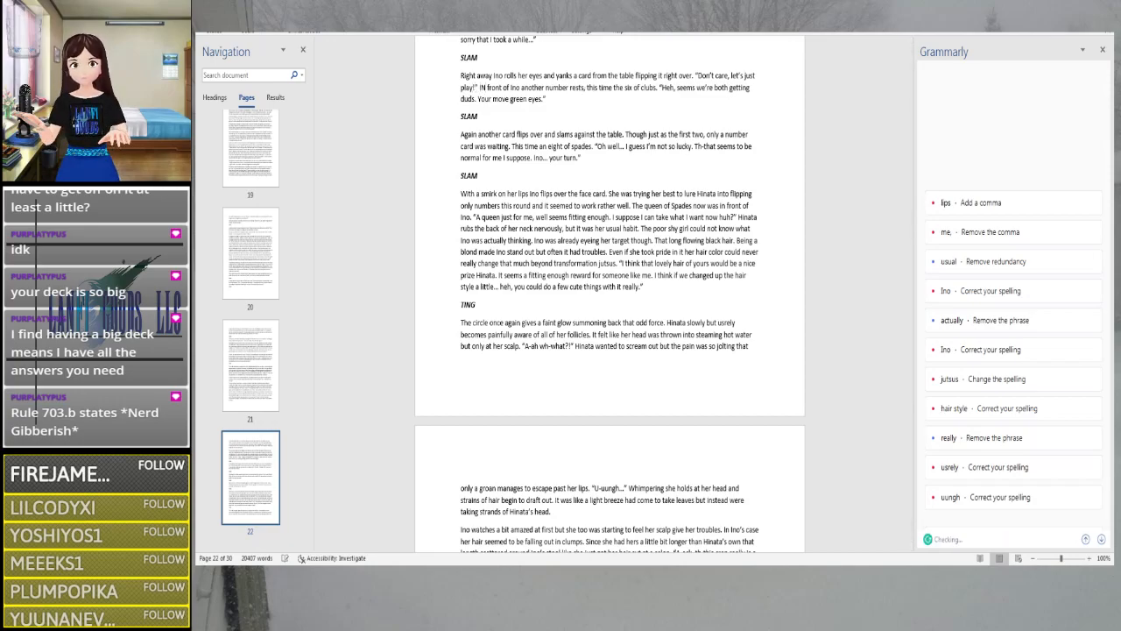
{"action": "key", "text": "BackSpace"}
{"action": "type", "text": "In "}
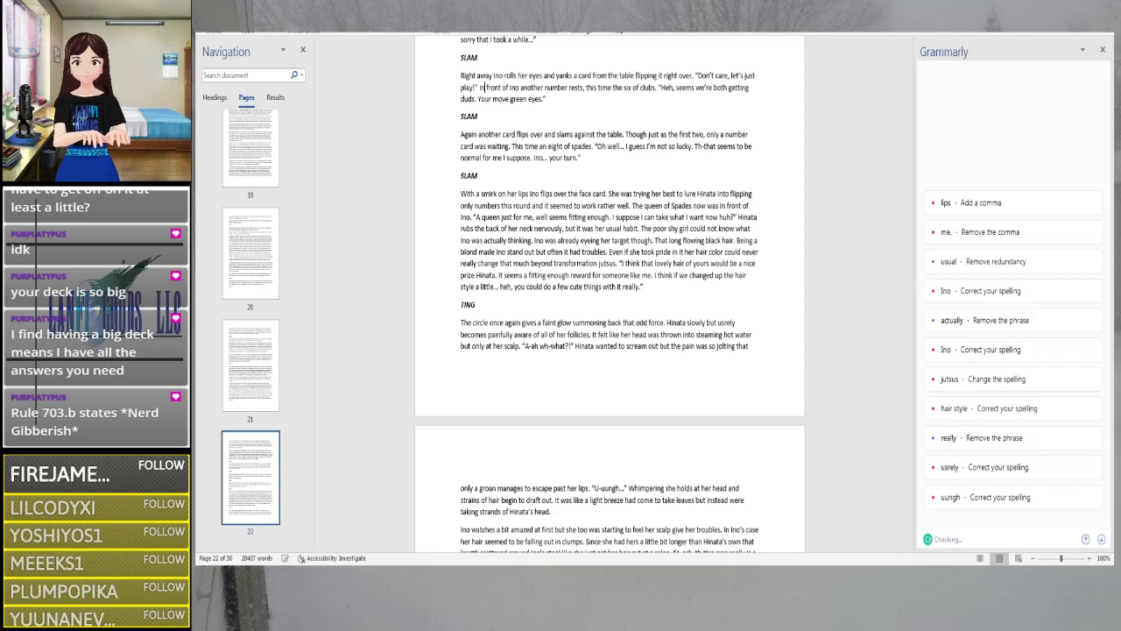
{"action": "type", "text": ","}
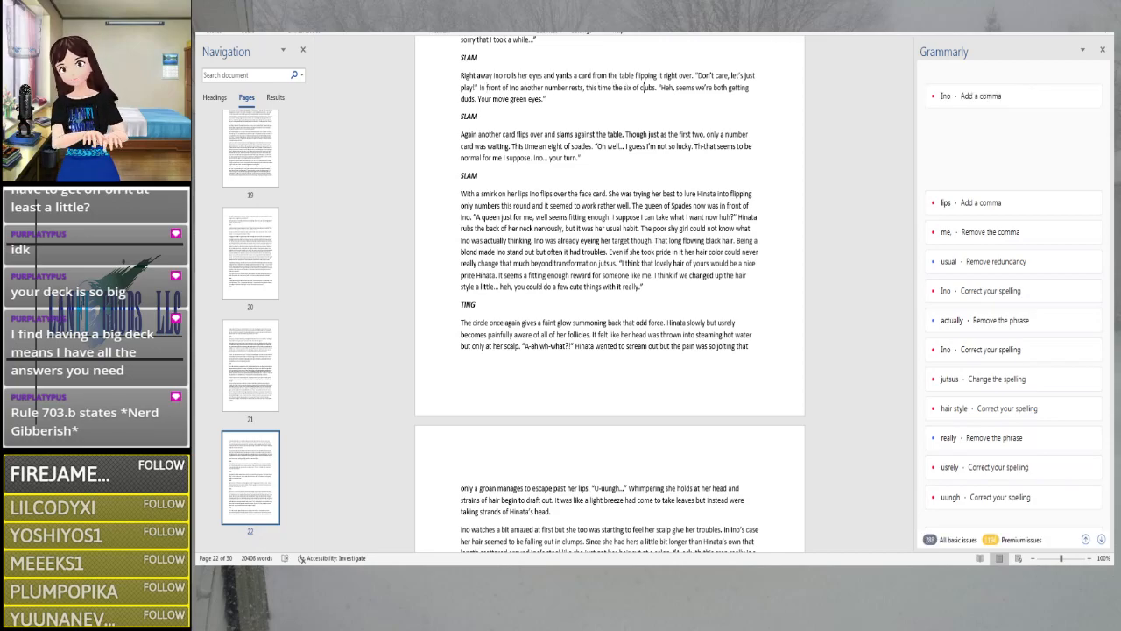
Read through Ino and Hinata's card flips, from the six of clubs up to the paragraph about the queen of Spades
{"action": "key", "text": "Right"}
{"action": "key", "text": "Right"}
{"action": "key", "text": "Right"}
{"action": "key", "text": "Right"}
{"action": "key", "text": "Right"}
{"action": "key", "text": "Right"}
{"action": "key", "text": "Right"}
{"action": "key", "text": "Right"}
{"action": "key", "text": "Right"}
{"action": "key", "text": "Right"}
{"action": "key", "text": "Right"}
{"action": "key", "text": "Right"}
{"action": "key", "text": "Right"}
{"action": "key", "text": "Right"}
{"action": "key", "text": "Right"}
{"action": "key", "text": "Right"}
{"action": "key", "text": "Right"}
{"action": "key", "text": "Right"}
{"action": "key", "text": "Right"}
{"action": "key", "text": "Right"}
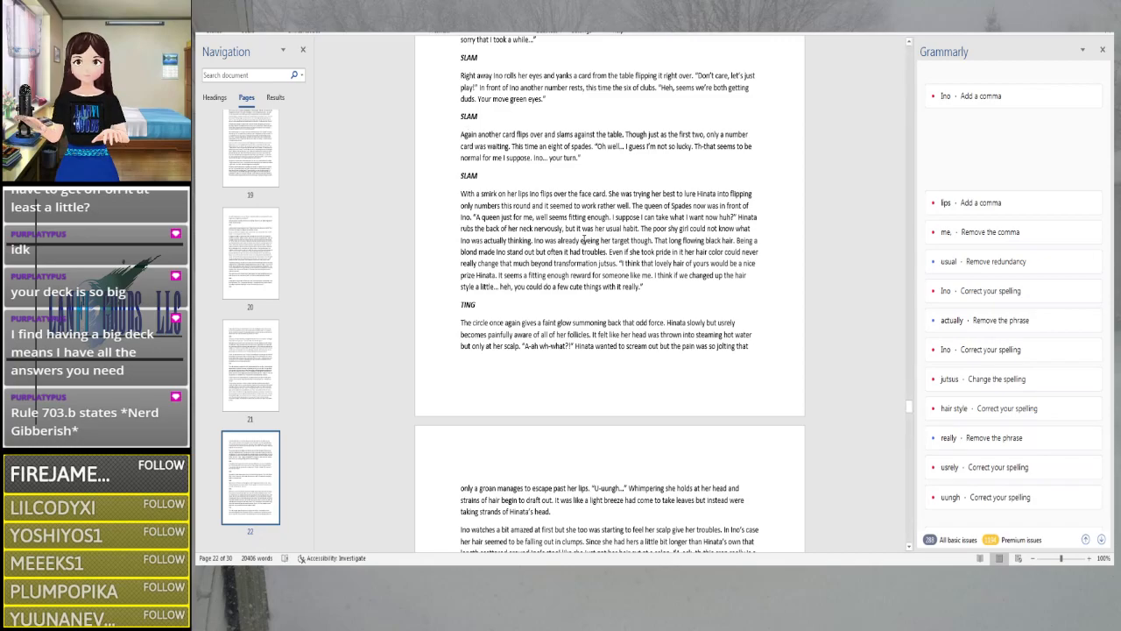
{"action": "scroll", "coordinate": [813, 222], "scroll_direction": "down", "scroll_amount": 2}
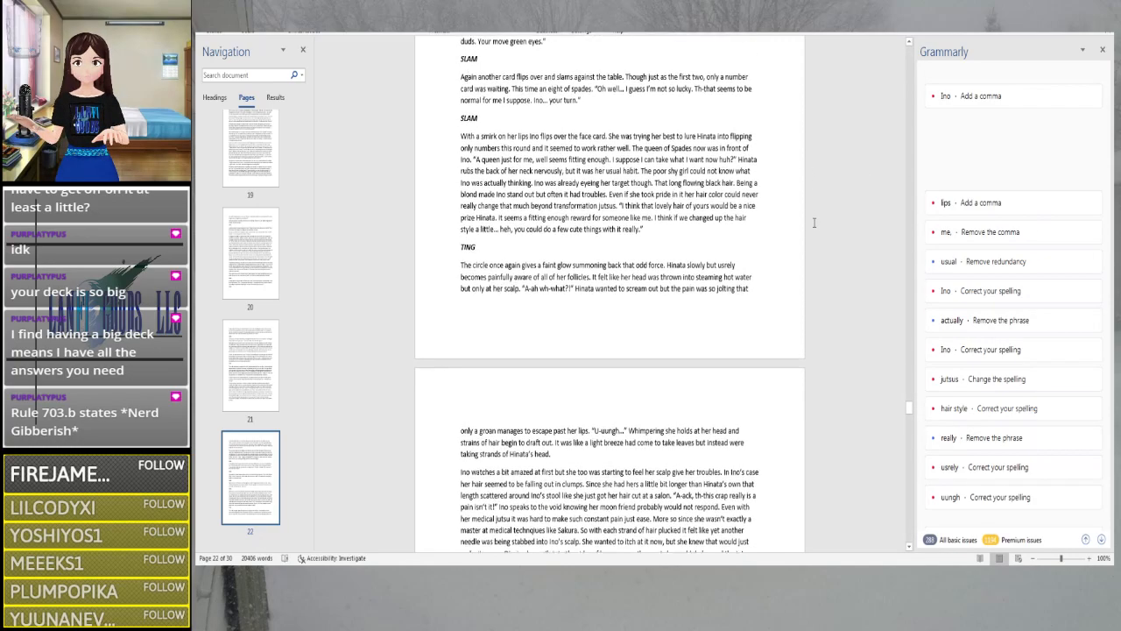
{"action": "scroll", "coordinate": [800, 221], "scroll_direction": "down", "scroll_amount": 2}
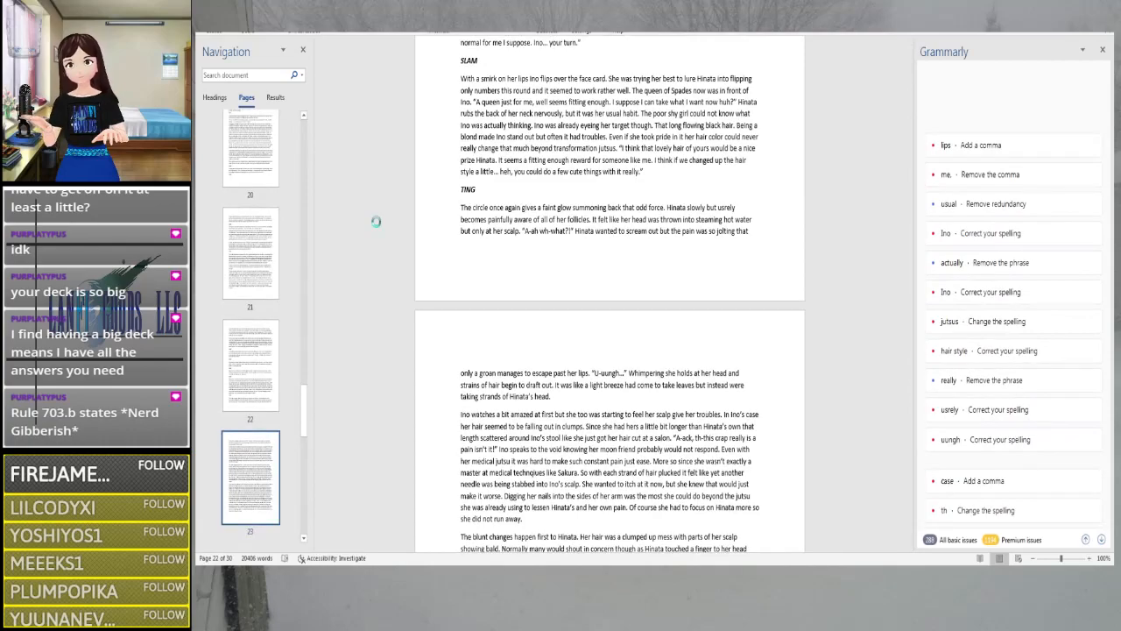
{"action": "scroll", "coordinate": [374, 224], "scroll_direction": "down", "scroll_amount": 1}
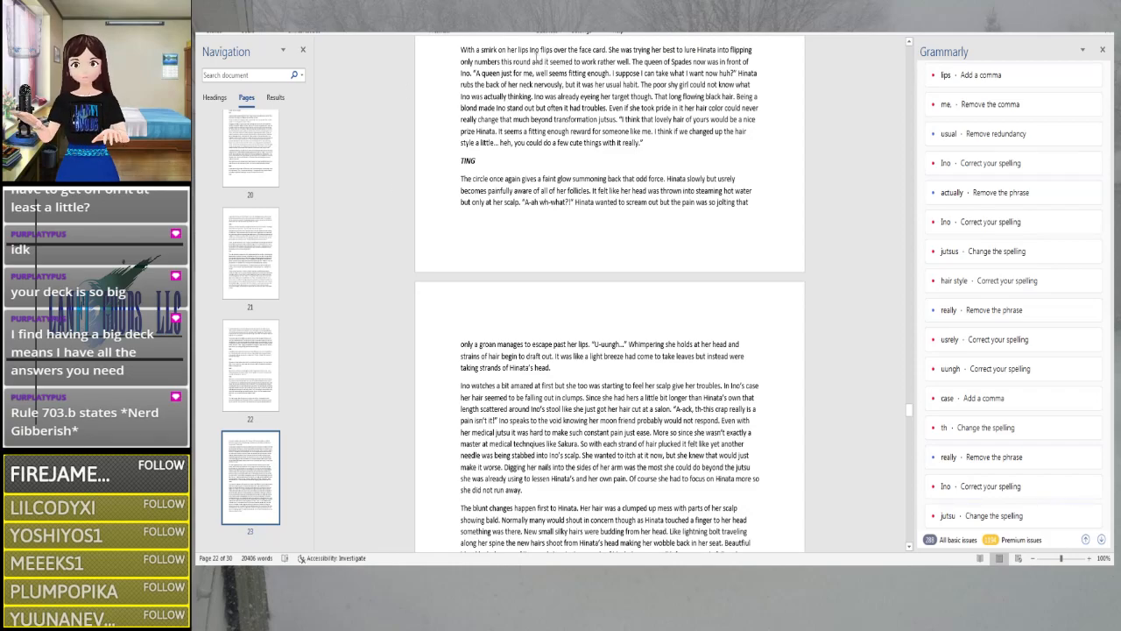
Add a comma after "lips" in the sentence "With a smirk on her lips, Ino flips over the face card."
{"action": "left_click", "coordinate": [528, 50]}
{"action": "type", "text": ","}
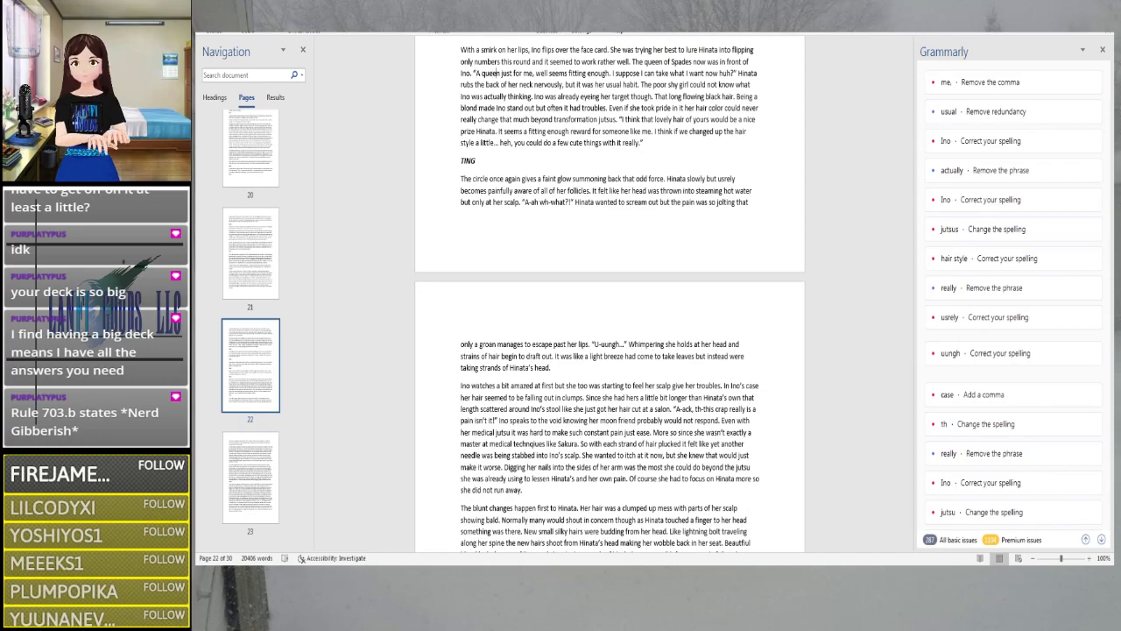
{"action": "left_click", "coordinate": [528, 73]}
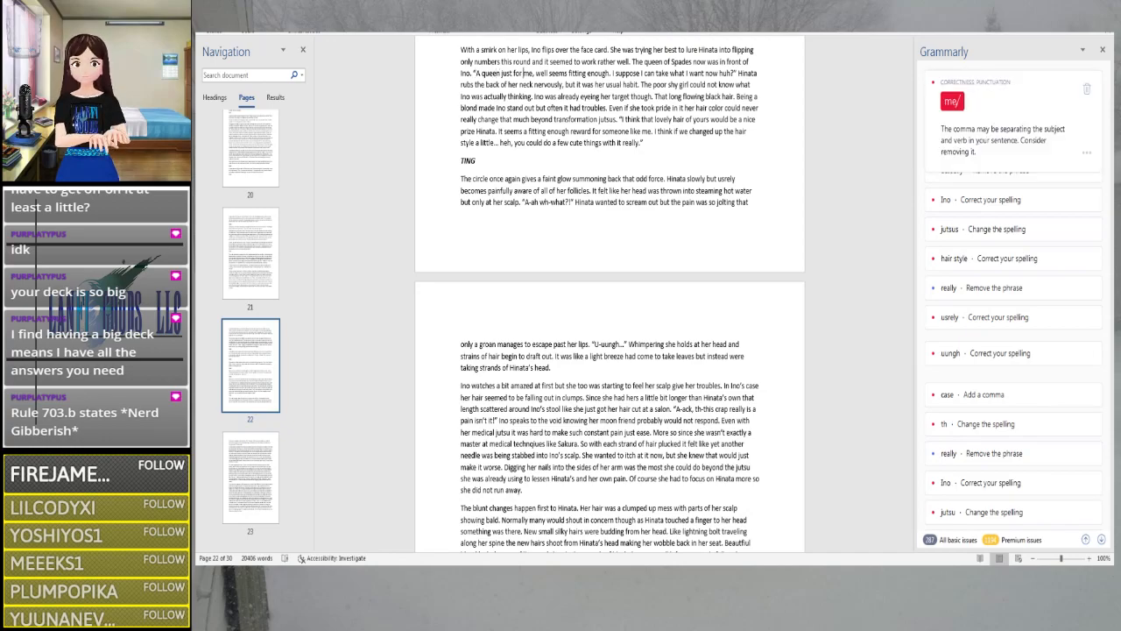
{"action": "left_click", "coordinate": [586, 73]}
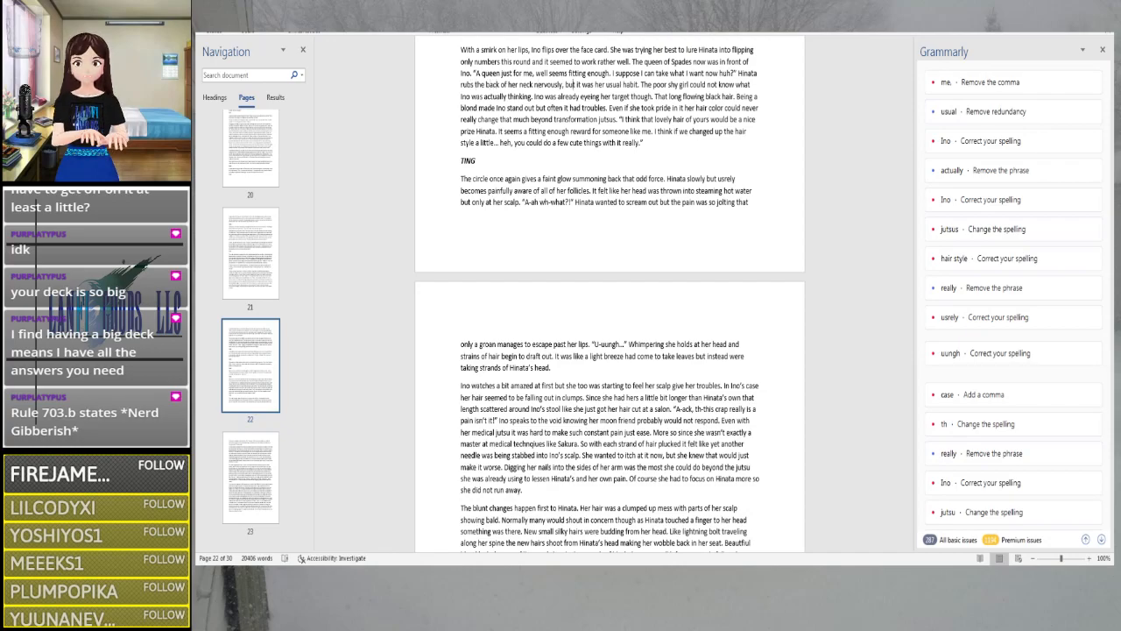
Try replacing the comma after "nervously" with a semicolon in the sentence about Hinata rubbing the back of her neck
{"action": "left_click", "coordinate": [607, 84]}
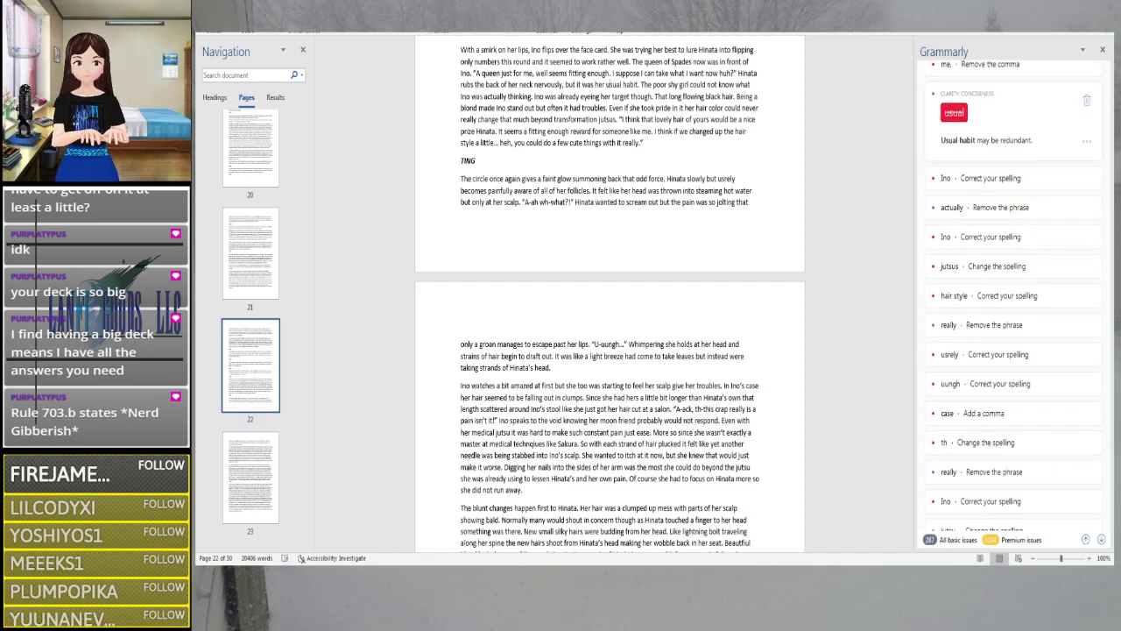
{"action": "left_click", "coordinate": [566, 84]}
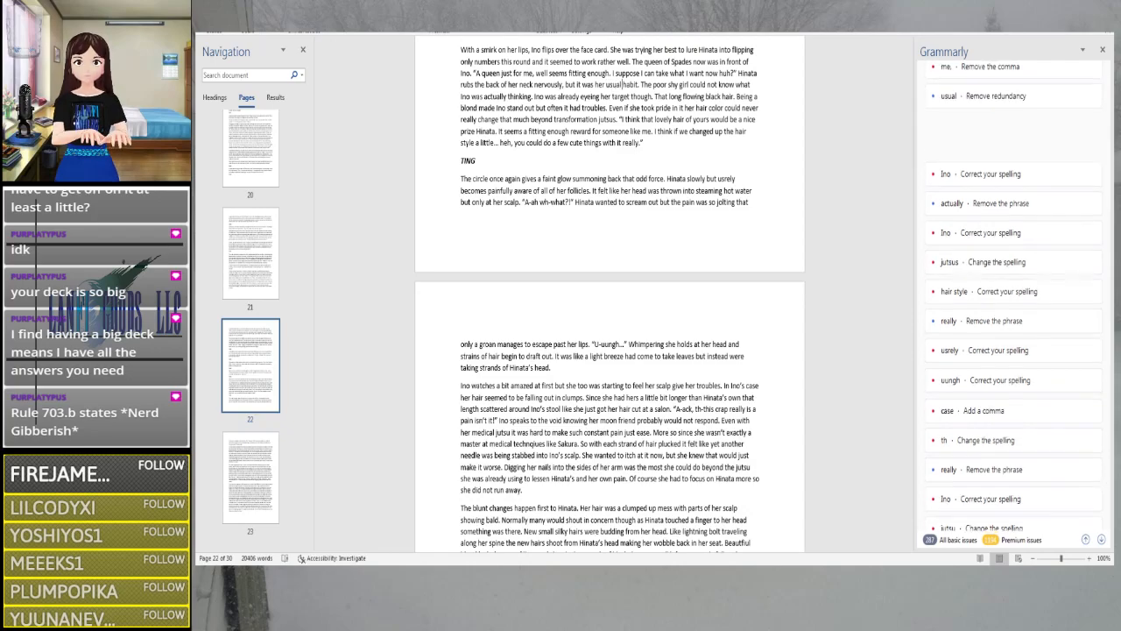
{"action": "left_click", "coordinate": [611, 84]}
{"action": "left_click", "coordinate": [567, 84]}
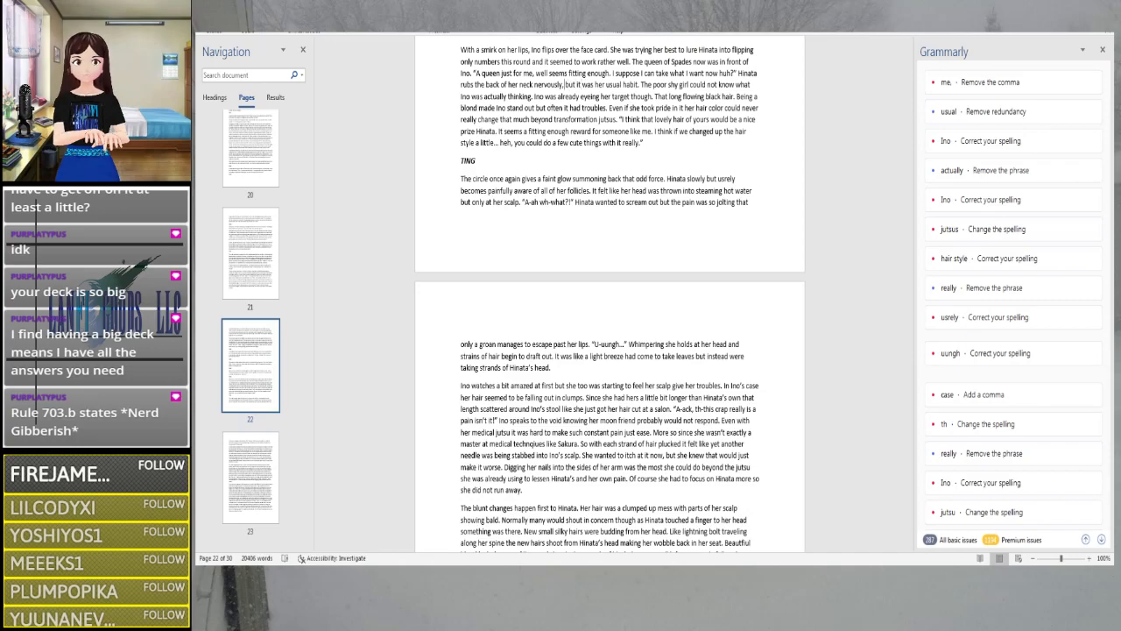
{"action": "key", "text": "BackSpace"}
{"action": "type", "text": ";"}
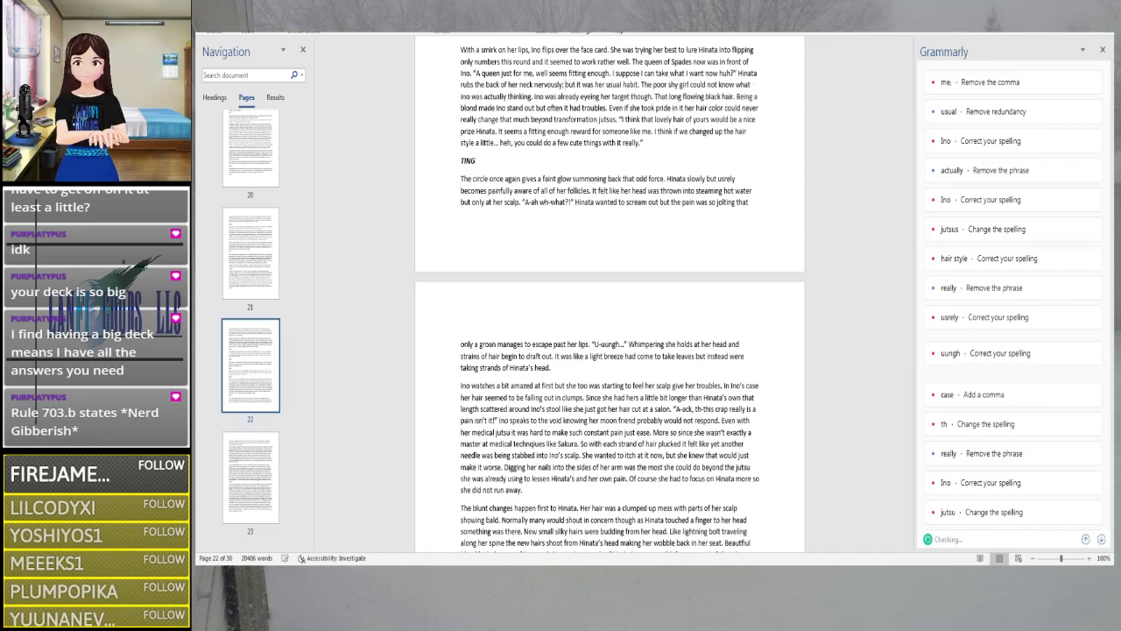
Accept the Grammarly fixes that remove "usual" and "actually" and put a comma after "nervously"
{"action": "left_click", "coordinate": [607, 84]}
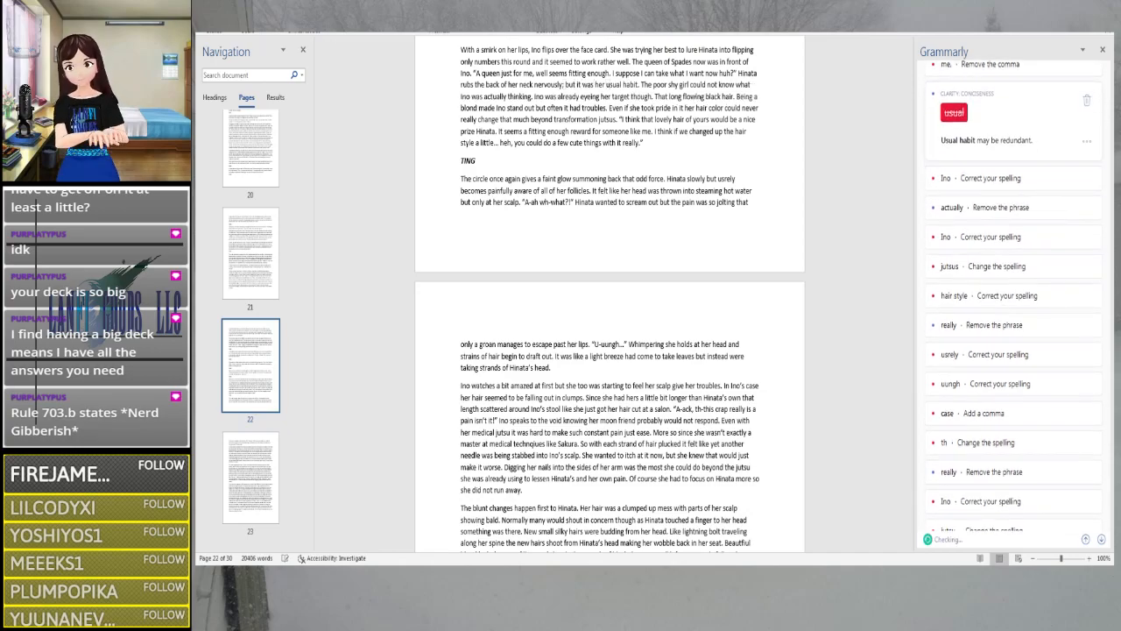
{"action": "left_click", "coordinate": [954, 112]}
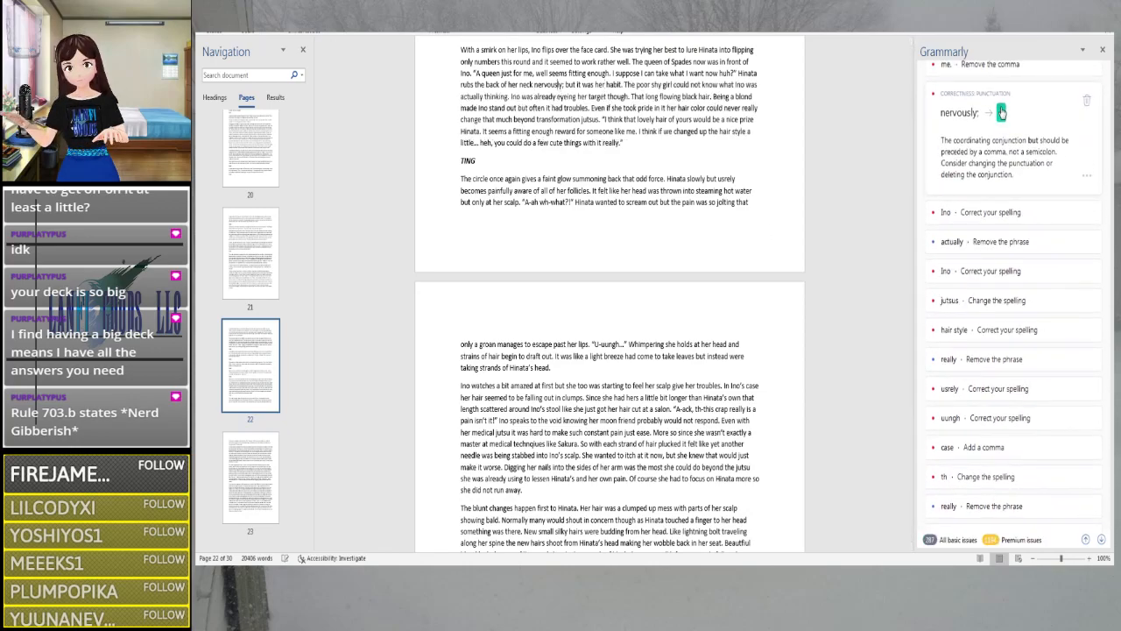
{"action": "left_click", "coordinate": [1001, 112]}
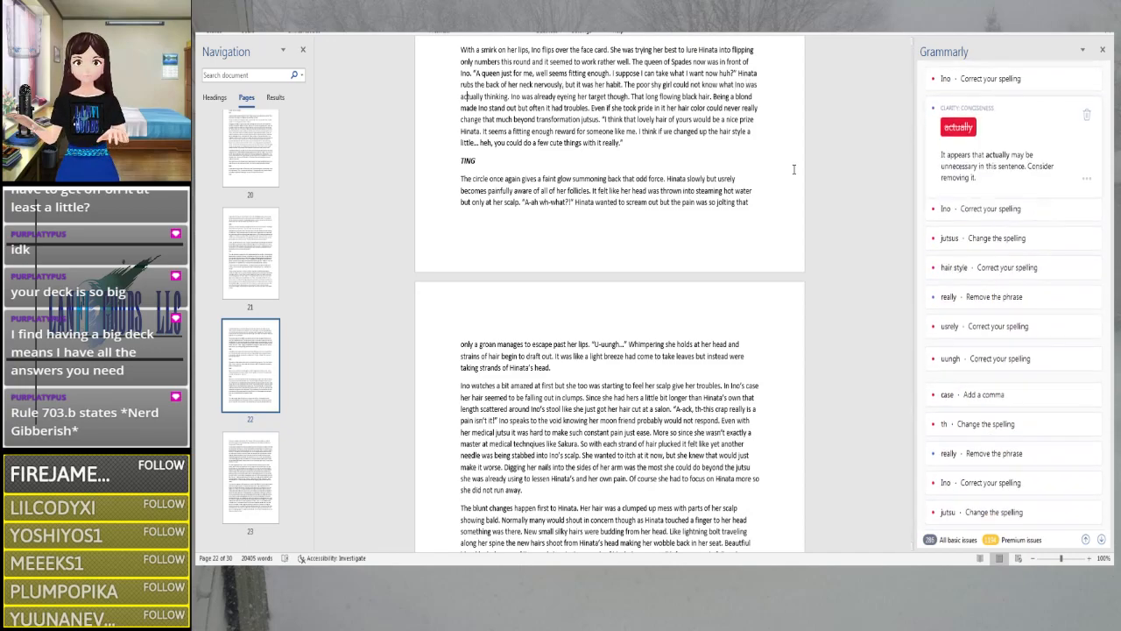
{"action": "left_click", "coordinate": [958, 123]}
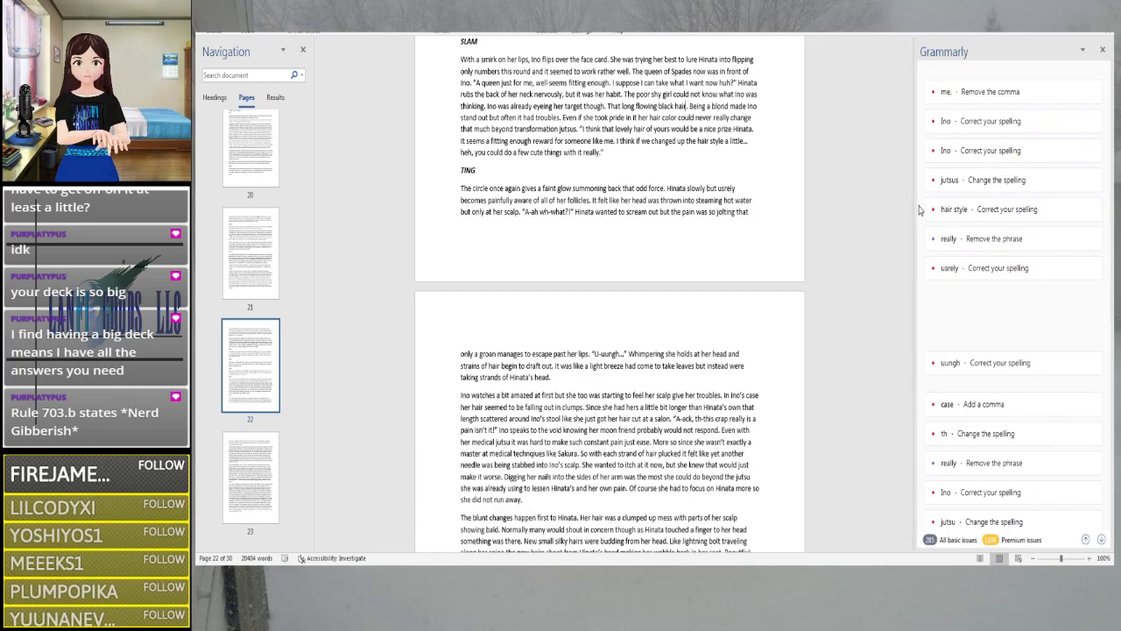
Capitalize "Jutsus" in the phrase "beyond transformation Jutsus" about Ino's hair color
{"action": "key", "text": "Right"}
{"action": "key", "text": "Right"}
{"action": "key", "text": "Right"}
{"action": "key", "text": "Right"}
{"action": "key", "text": "Right"}
{"action": "key", "text": "Right"}
{"action": "key", "text": "Right"}
{"action": "key", "text": "Right"}
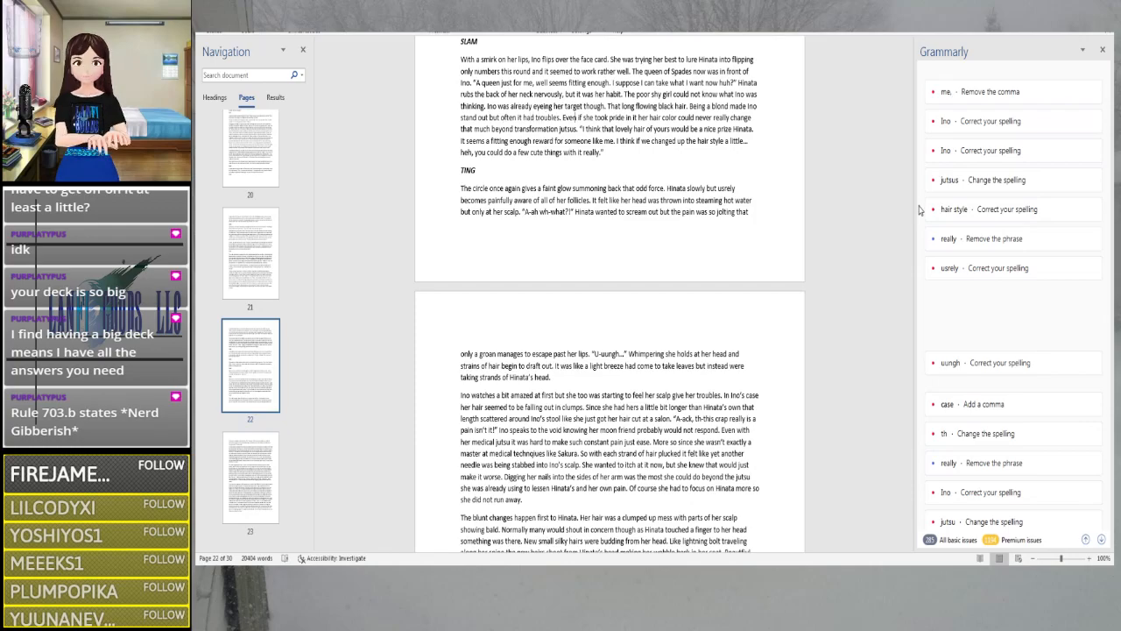
{"action": "key", "text": "Right"}
{"action": "key", "text": "Right"}
{"action": "key", "text": "Right"}
{"action": "key", "text": "Right"}
{"action": "key", "text": "Right"}
{"action": "key", "text": "Right"}
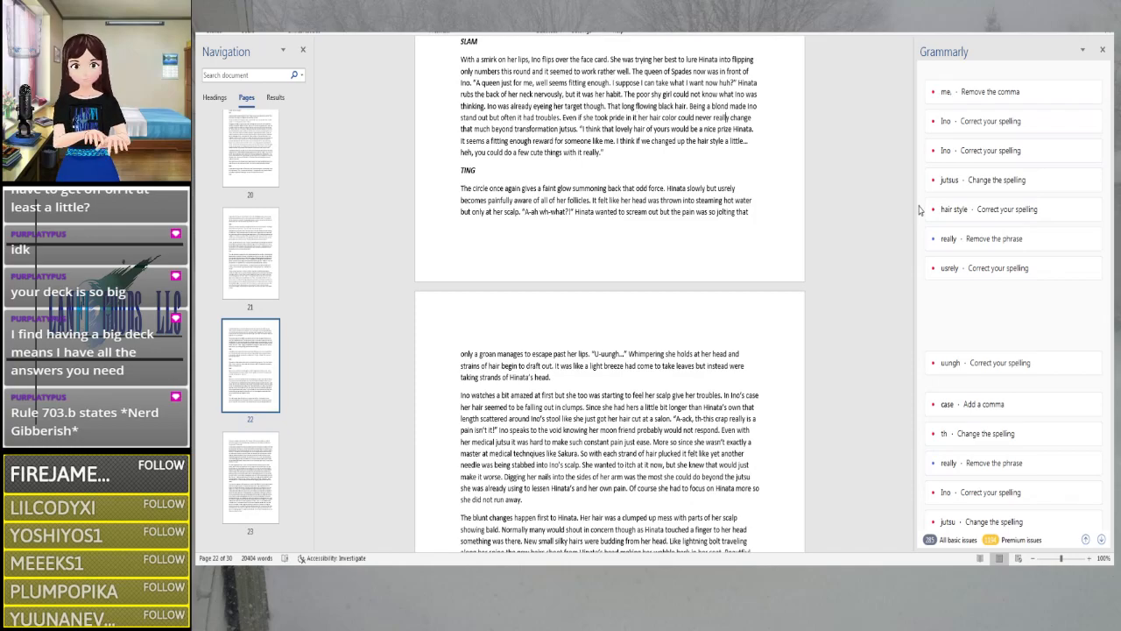
{"action": "key", "text": "Right"}
{"action": "key", "text": "Right"}
{"action": "key", "text": "Right"}
{"action": "key", "text": "Right"}
{"action": "key", "text": "Right"}
{"action": "key", "text": "Right"}
{"action": "key", "text": "Right"}
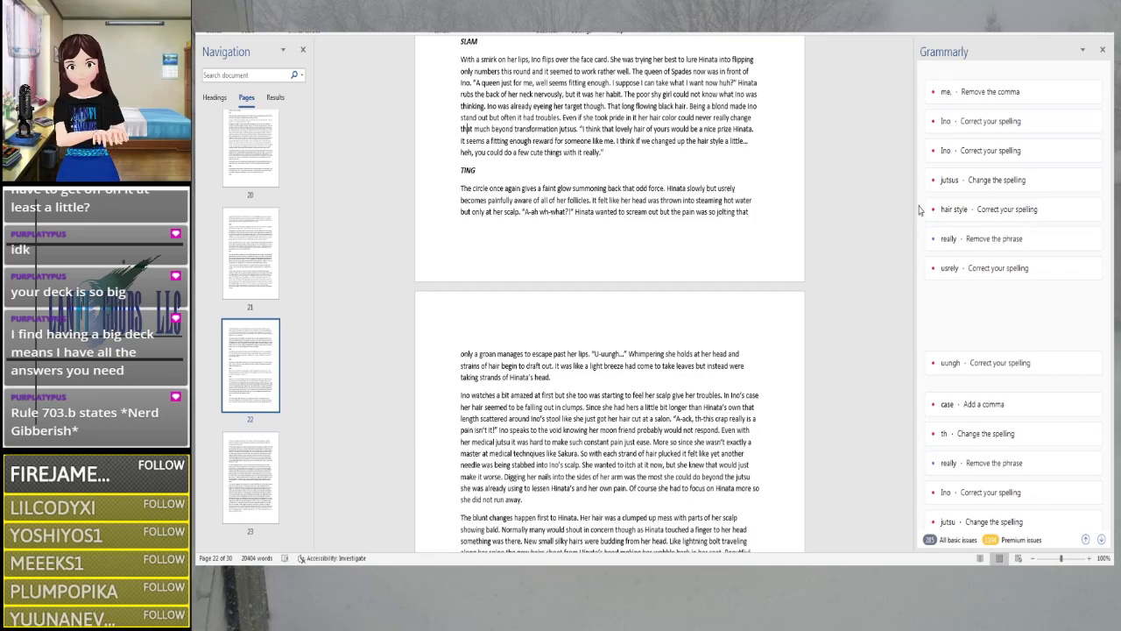
{"action": "key", "text": "Right"}
{"action": "key", "text": "Right"}
{"action": "key", "text": "Right"}
{"action": "key", "text": "Right"}
{"action": "key", "text": "Right"}
{"action": "key", "text": "Right"}
{"action": "key", "text": "Right"}
{"action": "key", "text": "Right"}
{"action": "key", "text": "Right"}
{"action": "key", "text": "Right"}
{"action": "key", "text": "Right"}
{"action": "key", "text": "Right"}
{"action": "key", "text": "Right"}
{"action": "key", "text": "Right"}
{"action": "key", "text": "Right"}
{"action": "key", "text": "Right"}
{"action": "key", "text": "Right"}
{"action": "key", "text": "Right"}
{"action": "key", "text": "Right"}
{"action": "key", "text": "Right"}
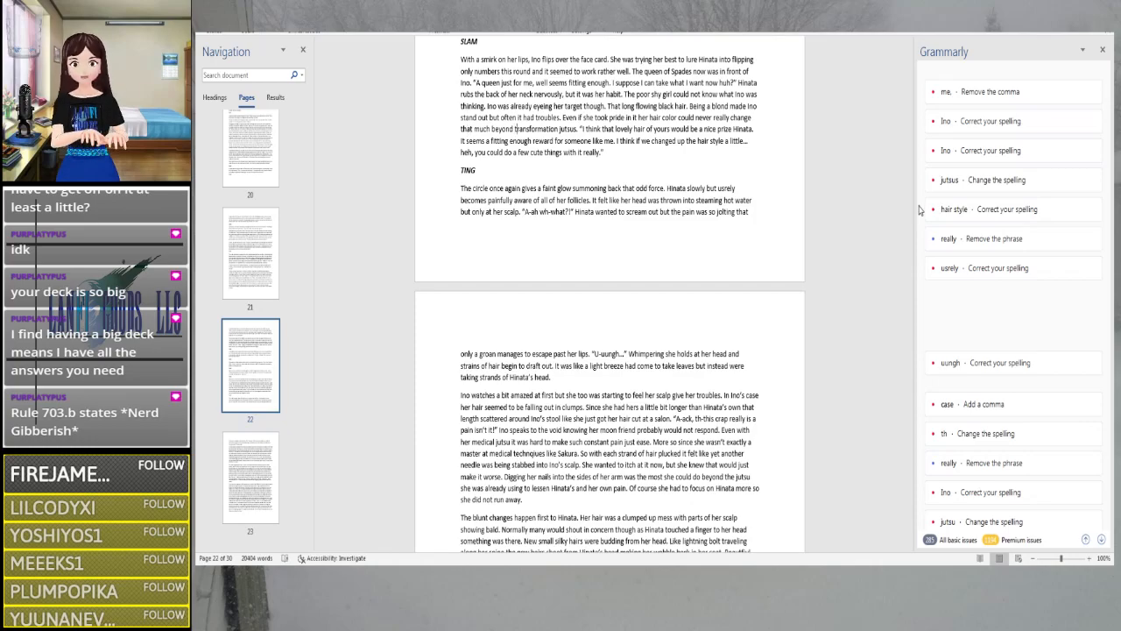
{"action": "key", "text": "BackSpace"}
{"action": "type", "text": "J"}
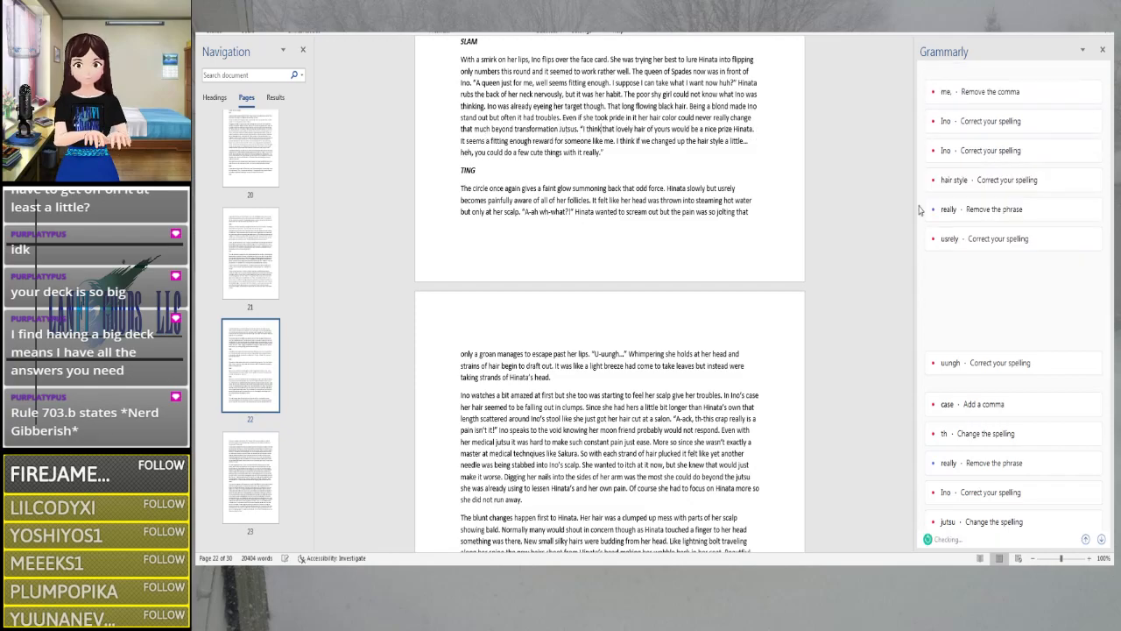
Join "hair style" into "hairstyle" in Ino's line about changing up Hinata's hair
{"action": "key", "text": "Right"}
{"action": "key", "text": "Right"}
{"action": "key", "text": "Right"}
{"action": "key", "text": "Right"}
{"action": "key", "text": "Right"}
{"action": "key", "text": "Right"}
{"action": "key", "text": "Right"}
{"action": "key", "text": "Right"}
{"action": "key", "text": "Right"}
{"action": "key", "text": "Right"}
{"action": "key", "text": "Right"}
{"action": "key", "text": "Right"}
{"action": "key", "text": "Right"}
{"action": "key", "text": "Right"}
{"action": "key", "text": "Right"}
{"action": "key", "text": "Right"}
{"action": "key", "text": "Right"}
{"action": "key", "text": "Right"}
{"action": "key", "text": "Right"}
{"action": "key", "text": "Right"}
{"action": "key", "text": "Right"}
{"action": "key", "text": "Right"}
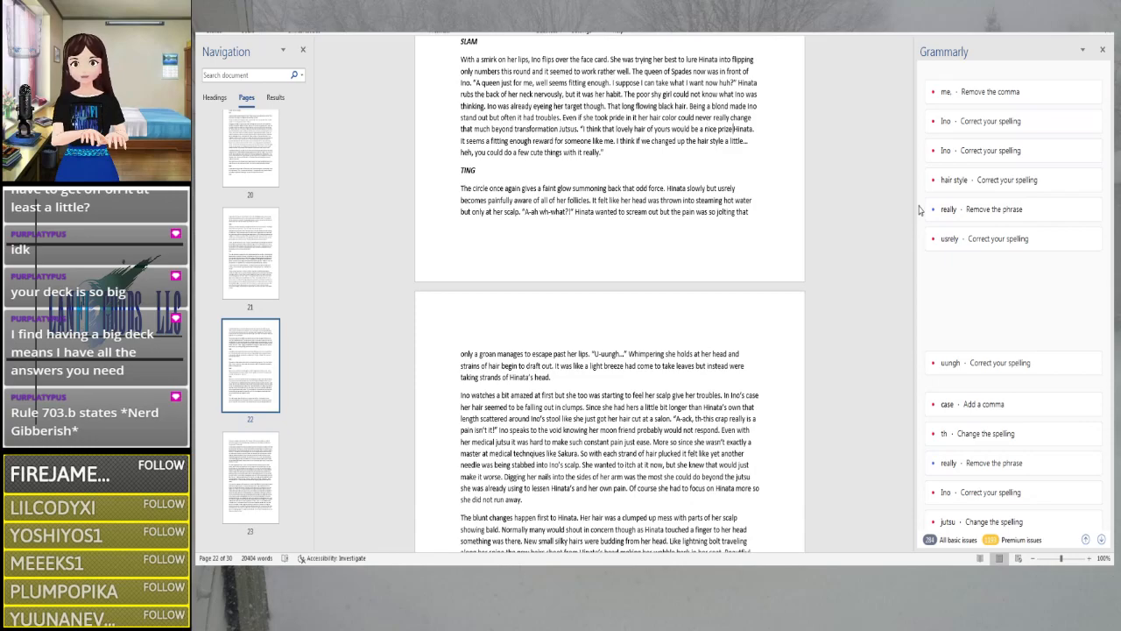
{"action": "key", "text": "Right"}
{"action": "key", "text": "Right"}
{"action": "key", "text": "Right"}
{"action": "key", "text": "Right"}
{"action": "key", "text": "Right"}
{"action": "key", "text": "Right"}
{"action": "key", "text": "Right"}
{"action": "key", "text": "Right"}
{"action": "key", "text": "Right"}
{"action": "key", "text": "Right"}
{"action": "key", "text": "Right"}
{"action": "key", "text": "Right"}
{"action": "key", "text": "Right"}
{"action": "key", "text": "Right"}
{"action": "key", "text": "Right"}
{"action": "key", "text": "Right"}
{"action": "key", "text": "Right"}
{"action": "key", "text": "Right"}
{"action": "key", "text": "Right"}
{"action": "key", "text": "Right"}
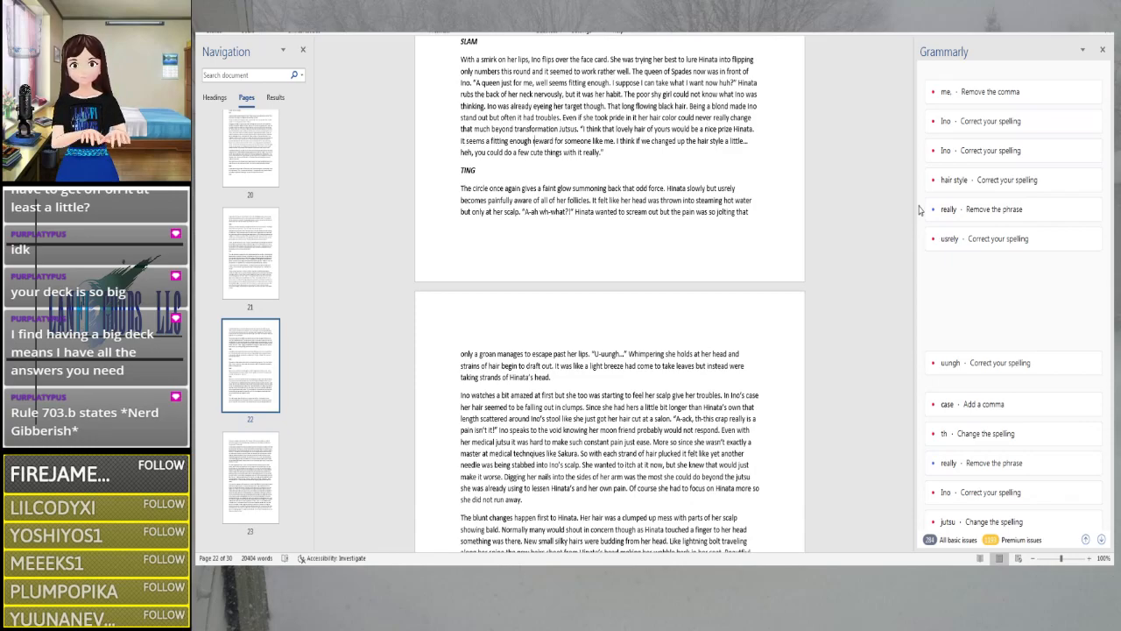
{"action": "key", "text": "Right"}
{"action": "key", "text": "Right"}
{"action": "key", "text": "Right"}
{"action": "key", "text": "Right"}
{"action": "key", "text": "Right"}
{"action": "key", "text": "Right"}
{"action": "key", "text": "Right"}
{"action": "key", "text": "Right"}
{"action": "key", "text": "Right"}
{"action": "key", "text": "Right"}
{"action": "key", "text": "Right"}
{"action": "key", "text": "Right"}
{"action": "key", "text": "Right"}
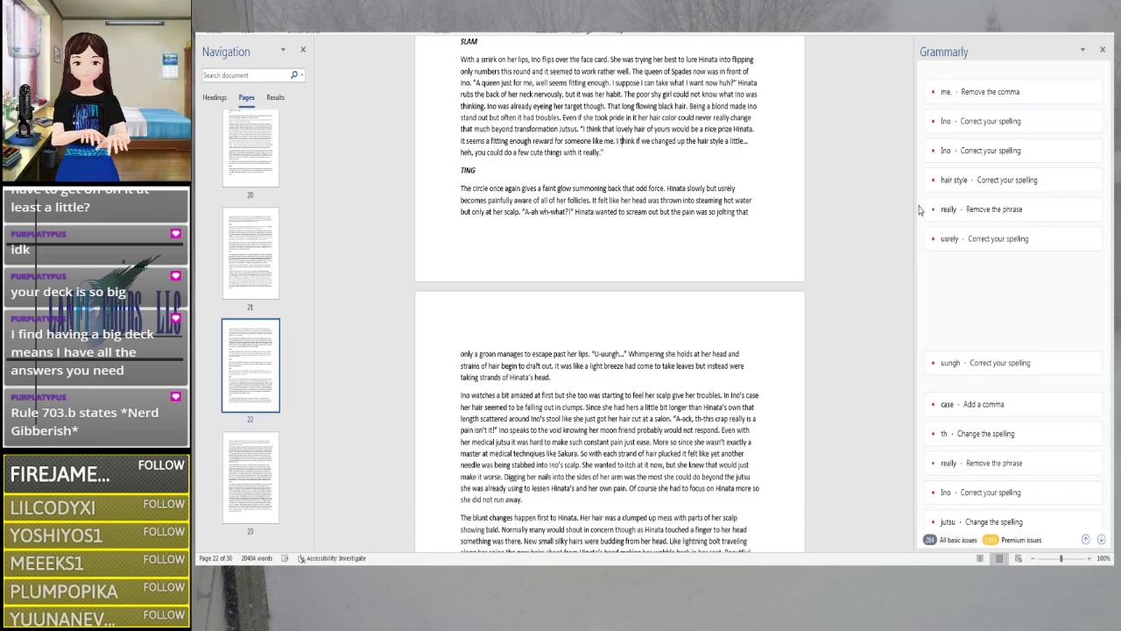
{"action": "key", "text": "Right"}
{"action": "key", "text": "Right"}
{"action": "key", "text": "Right"}
{"action": "key", "text": "Right"}
{"action": "key", "text": "Right"}
{"action": "key", "text": "Right"}
{"action": "key", "text": "Right"}
{"action": "key", "text": "Right"}
{"action": "key", "text": "Right"}
{"action": "key", "text": "Right"}
{"action": "key", "text": "Right"}
{"action": "key", "text": "Right"}
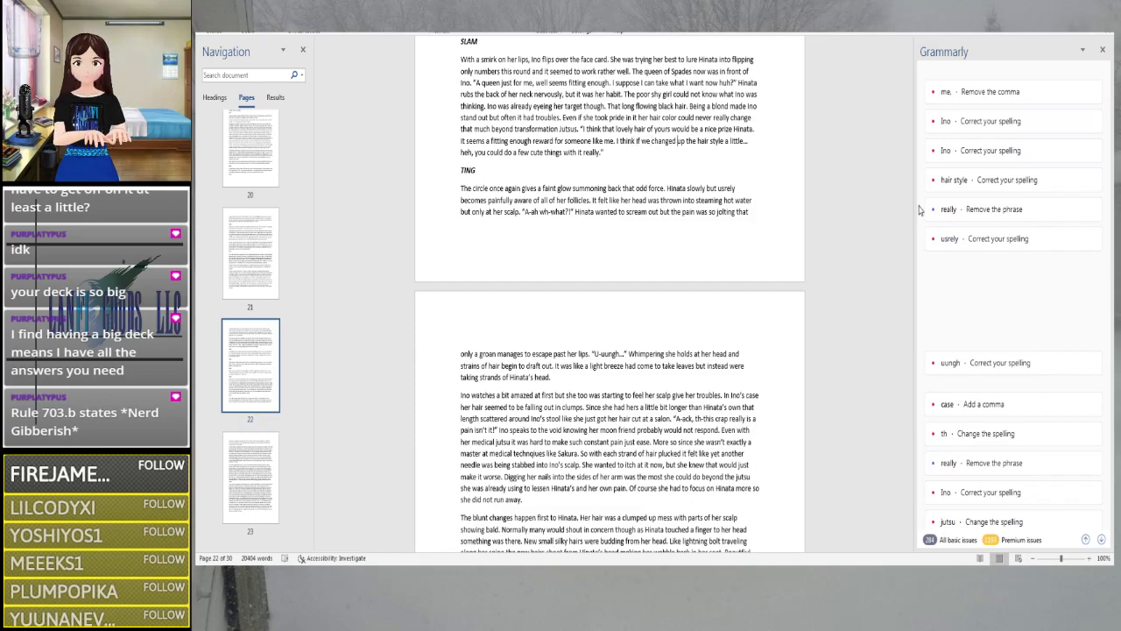
{"action": "key", "text": "Right"}
{"action": "key", "text": "Right"}
{"action": "key", "text": "Right"}
{"action": "key", "text": "Right"}
{"action": "key", "text": "Right"}
{"action": "key", "text": "Right"}
{"action": "key", "text": "Right"}
{"action": "key", "text": "Right"}
{"action": "key", "text": "Right"}
{"action": "key", "text": "Right"}
{"action": "key", "text": "Delete"}
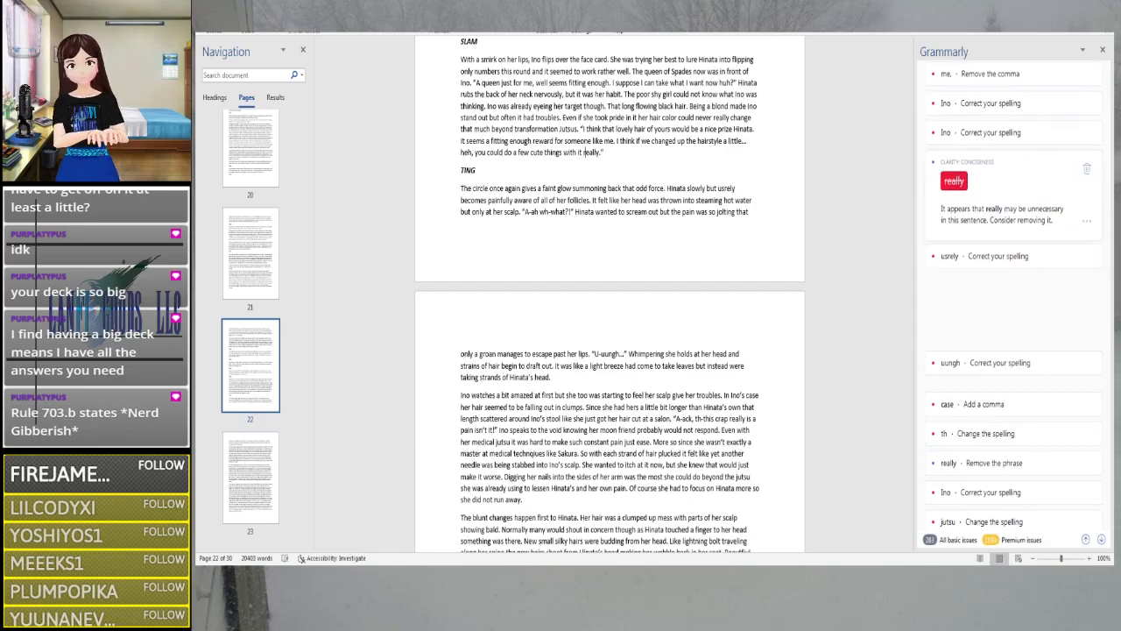
{"action": "left_click", "coordinate": [468, 170]}
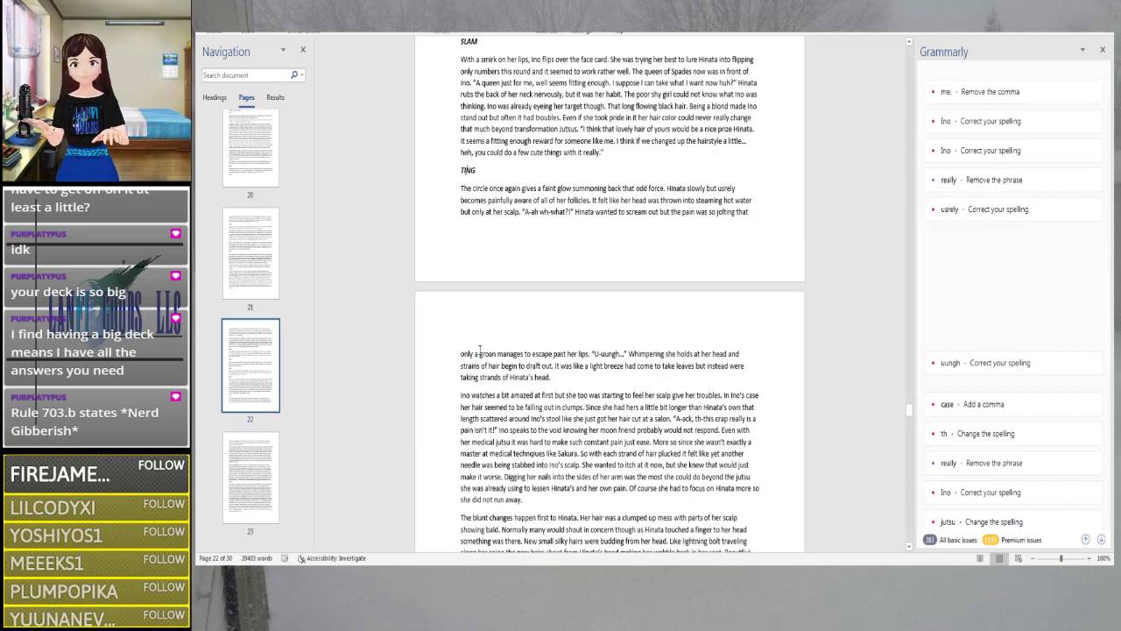
{"action": "scroll", "coordinate": [478, 352], "scroll_direction": "down", "scroll_amount": 3}
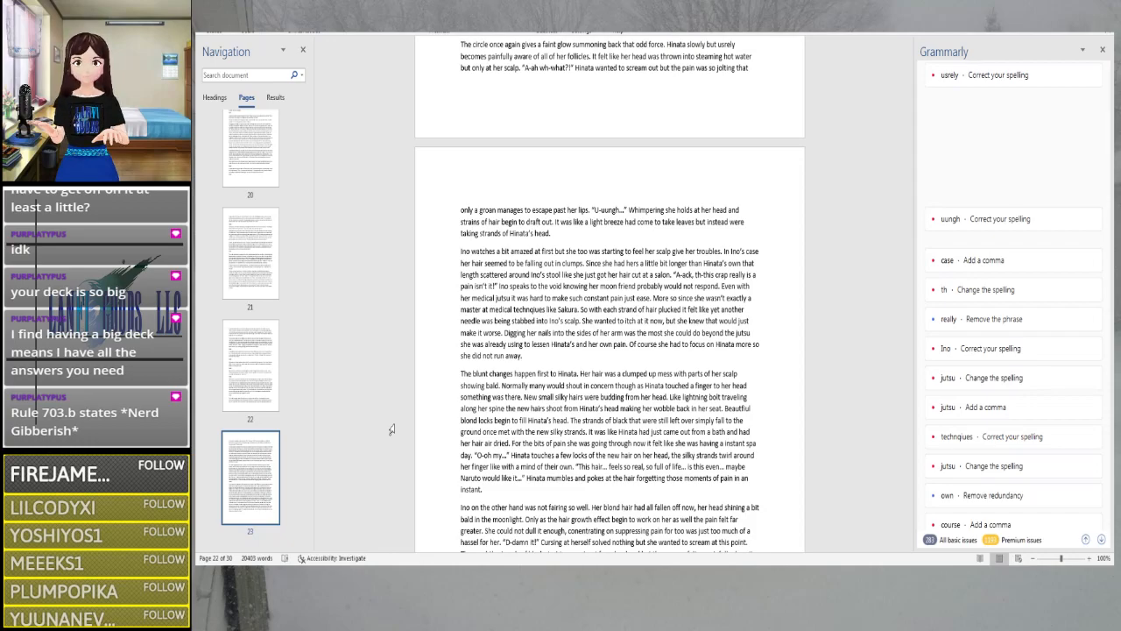
Accept the Grammarly fix "surely" for "usrely" and correct "strains" to "strands" in the sentence about Hinata's hair drafting out
{"action": "left_click", "coordinate": [725, 49]}
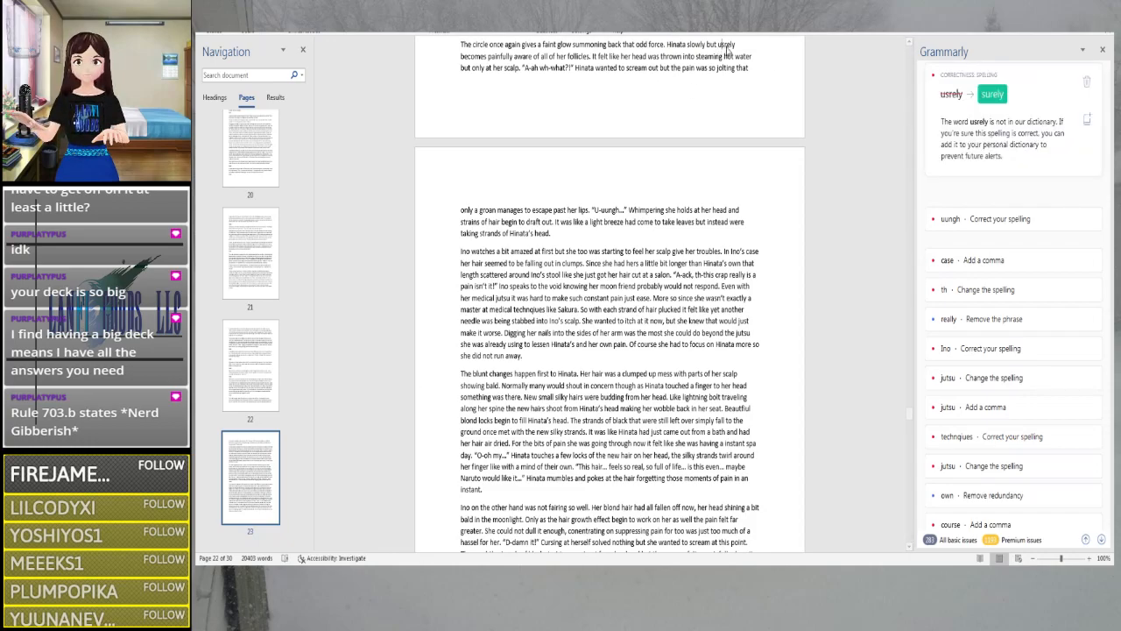
{"action": "left_click", "coordinate": [1002, 94]}
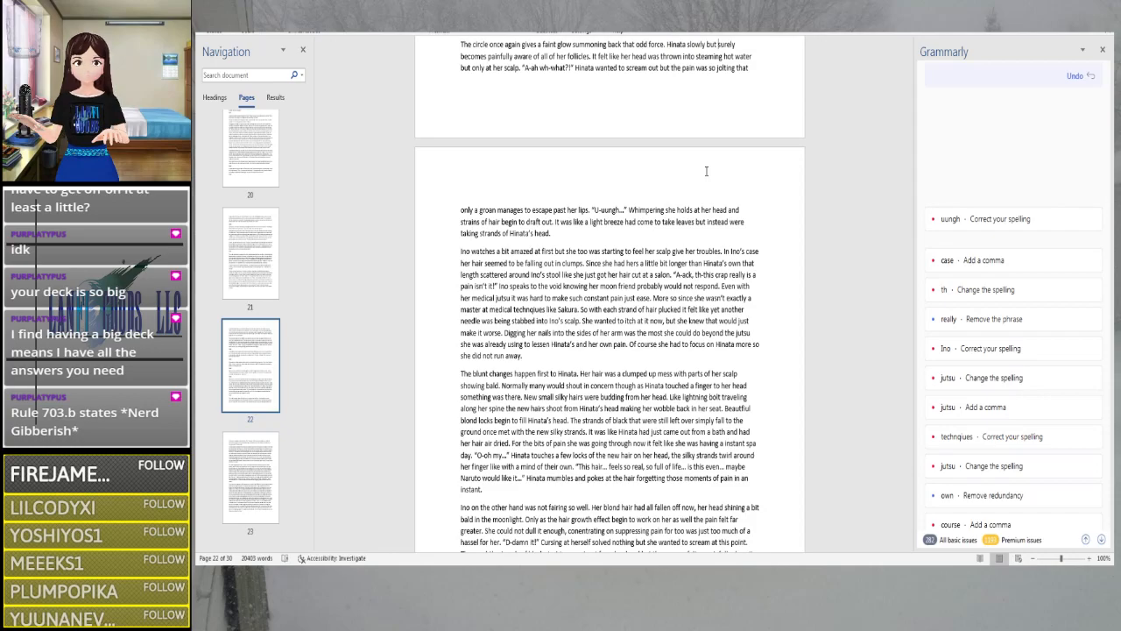
{"action": "left_click", "coordinate": [479, 222]}
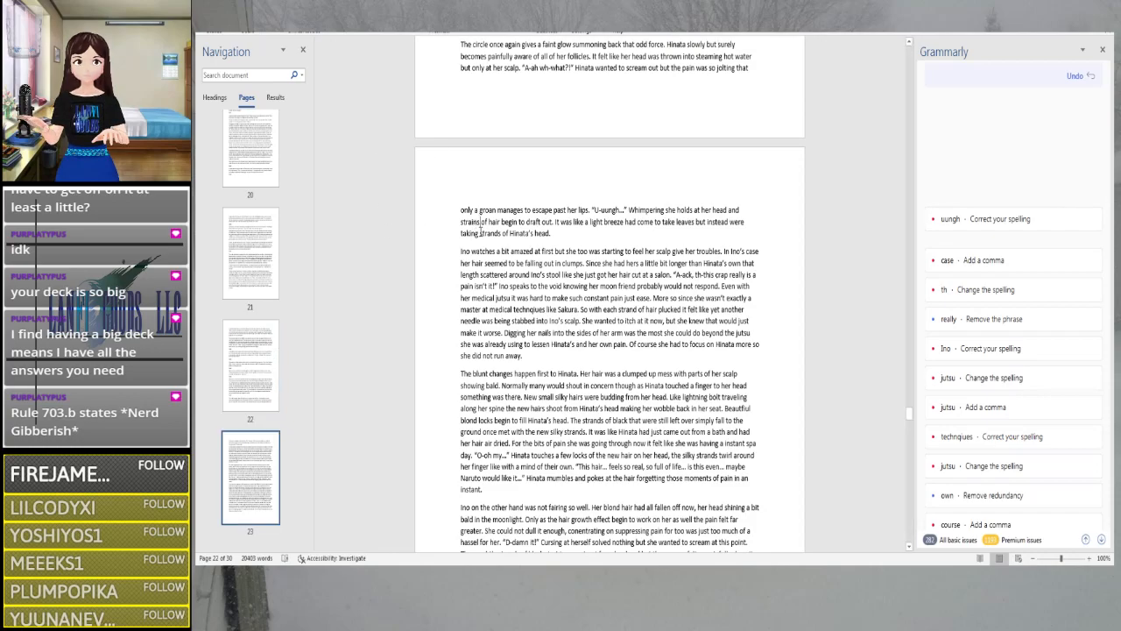
{"action": "key", "text": "BackSpace"}
{"action": "key", "text": "BackSpace"}
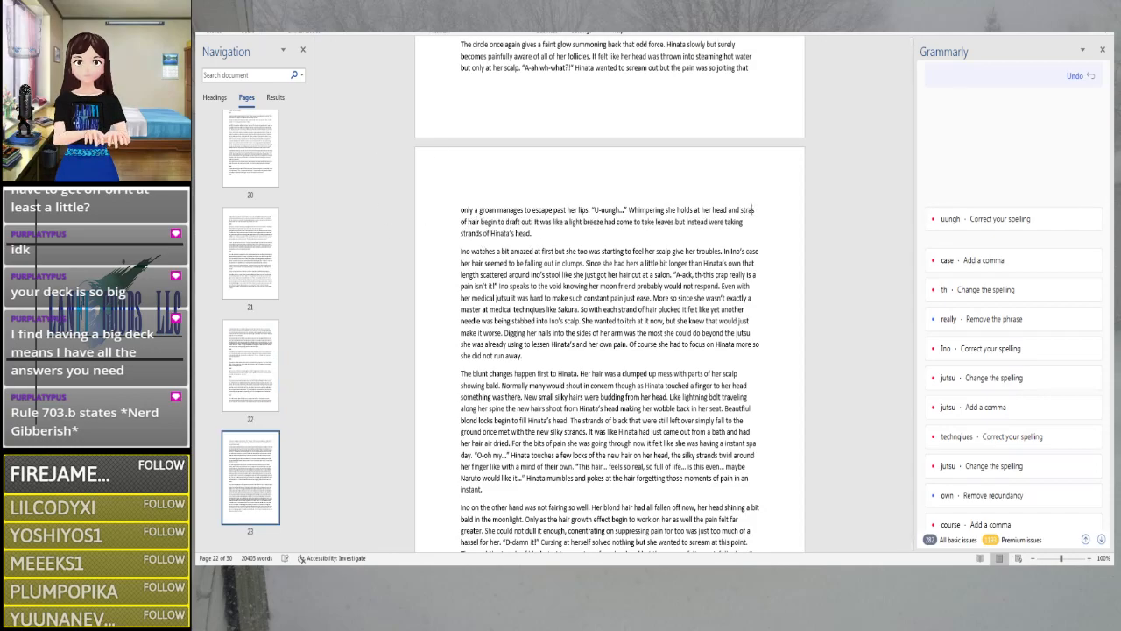
{"action": "type", "text": "nd"}
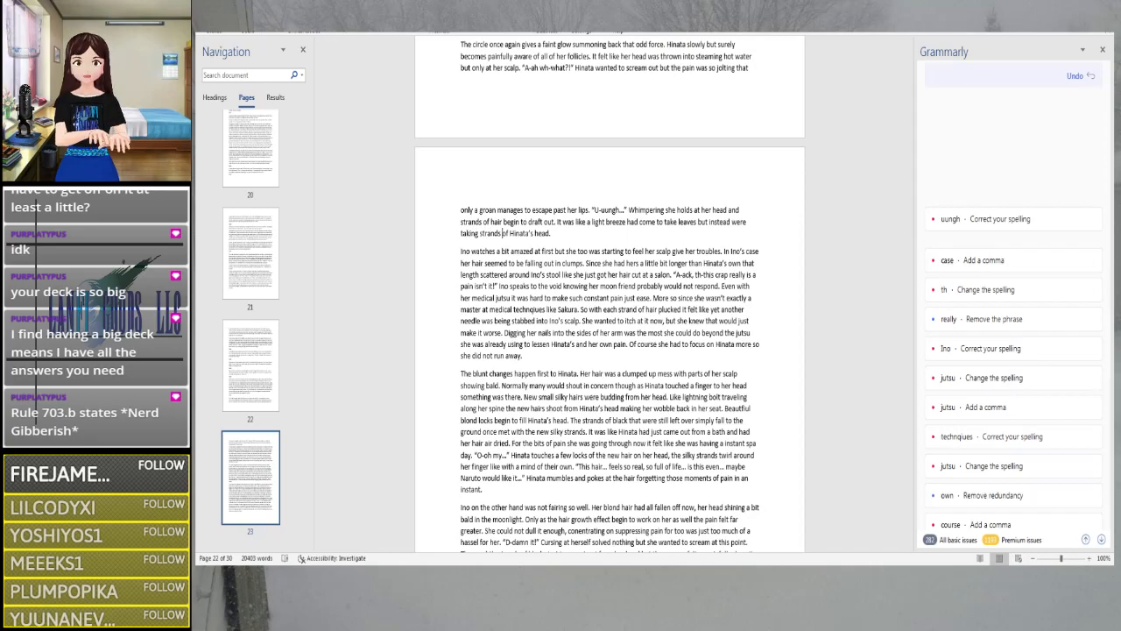
Replace the sentence ending "Hinata's head." with "Hinata's hair like they weren't even attached."
{"action": "key", "text": "BackSpace"}
{"action": "key", "text": "BackSpace"}
{"action": "key", "text": "BackSpace"}
{"action": "key", "text": "BackSpace"}
{"action": "key", "text": "BackSpace"}
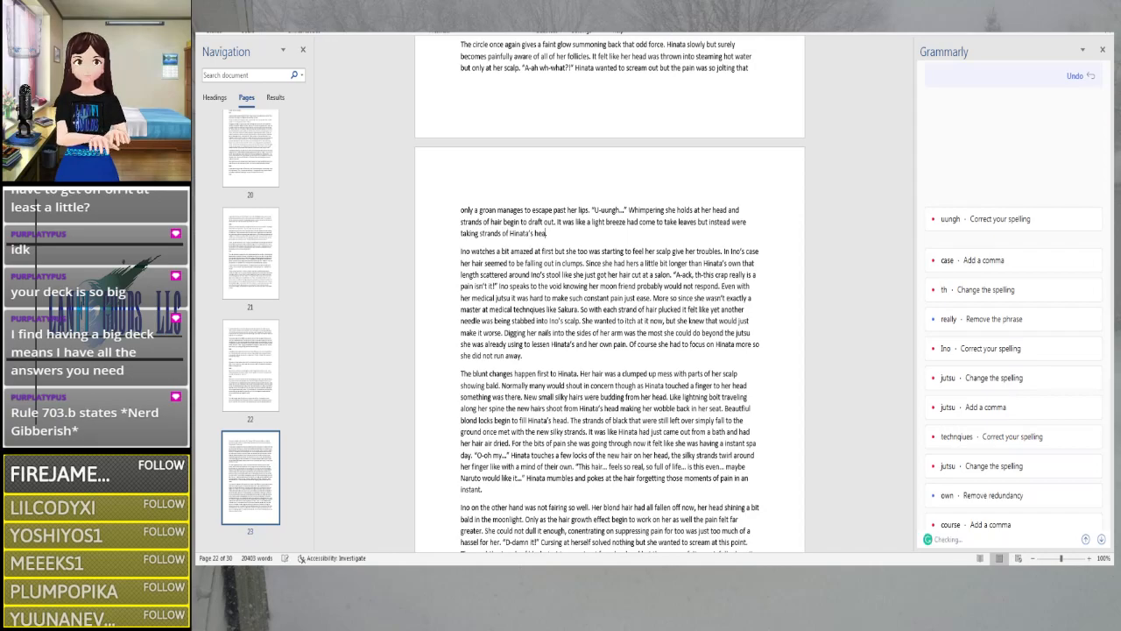
{"action": "type", "text": "hair"}
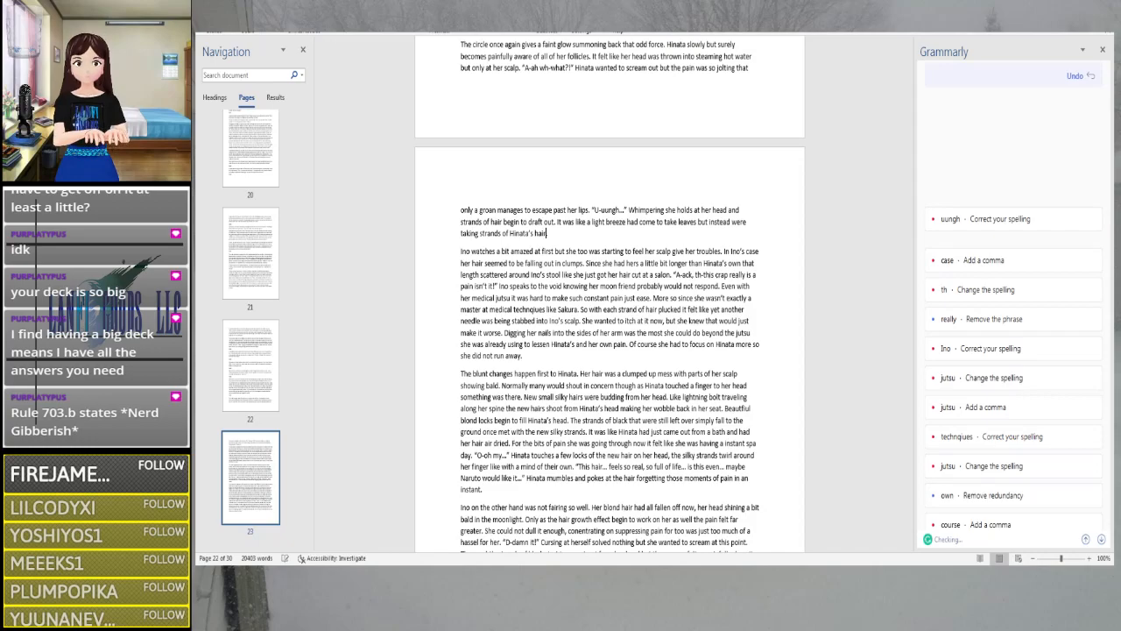
{"action": "type", "text": " like they weren't"}
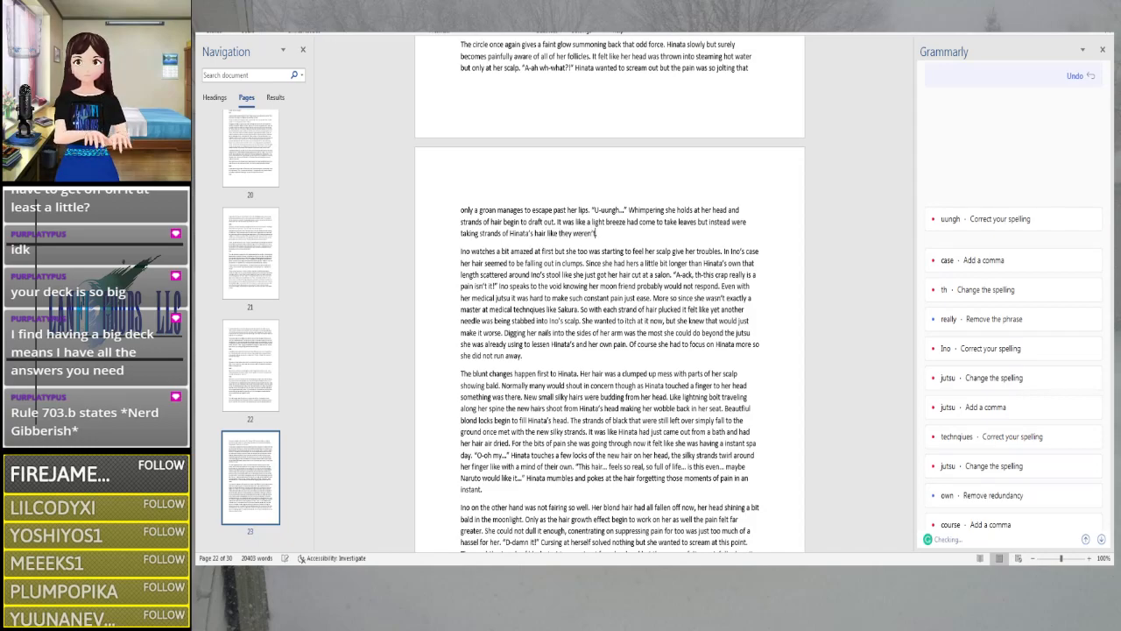
{"action": "type", "text": " even attached."}
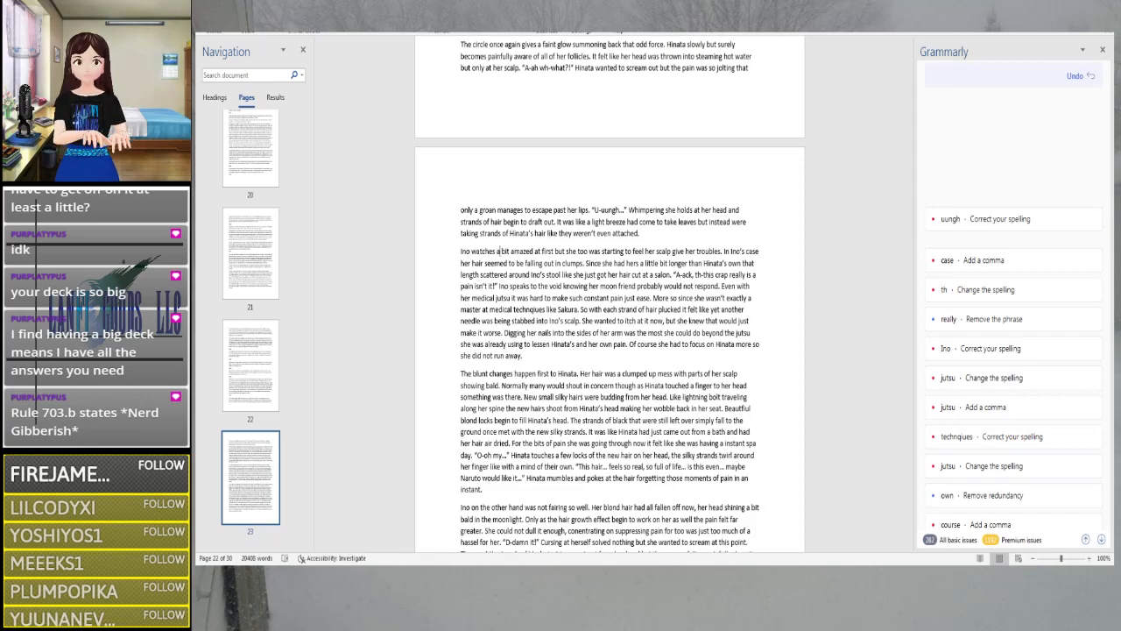
Expand "weren't" to "were not" in the phrase about Hinata's hair not being attached
{"action": "left_click", "coordinate": [595, 233]}
{"action": "key", "text": "BackSpace"}
{"action": "key", "text": "BackSpace"}
{"action": "key", "text": "BackSpace"}
{"action": "type", "text": "not"}
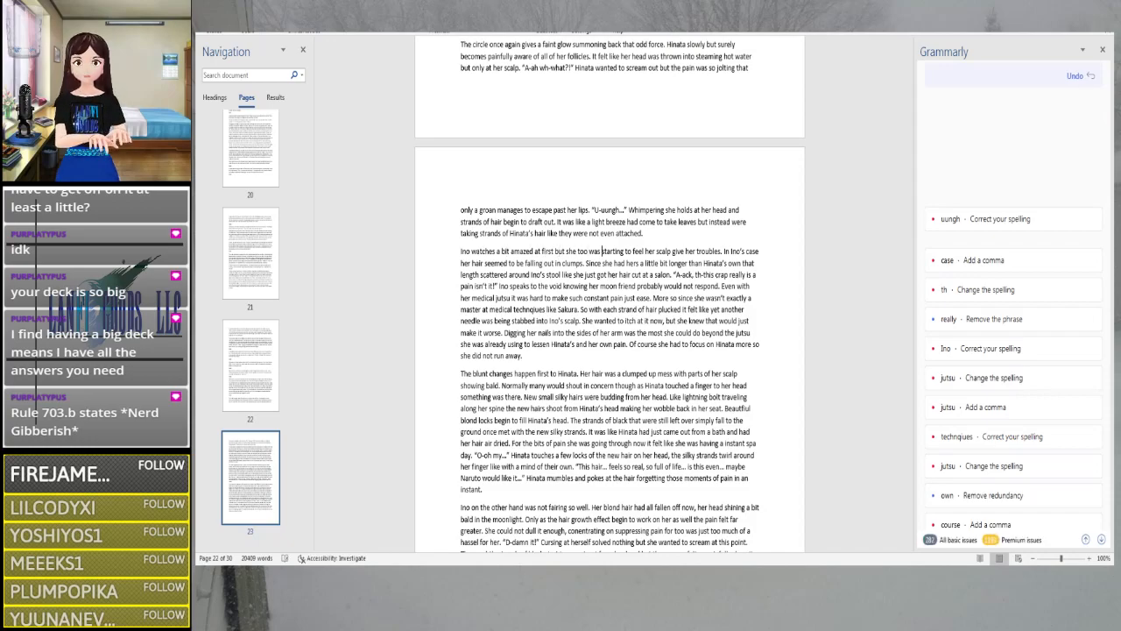
Accept the Grammarly suggestion to add a comma after "In Ino's case"
{"action": "left_click", "coordinate": [653, 252]}
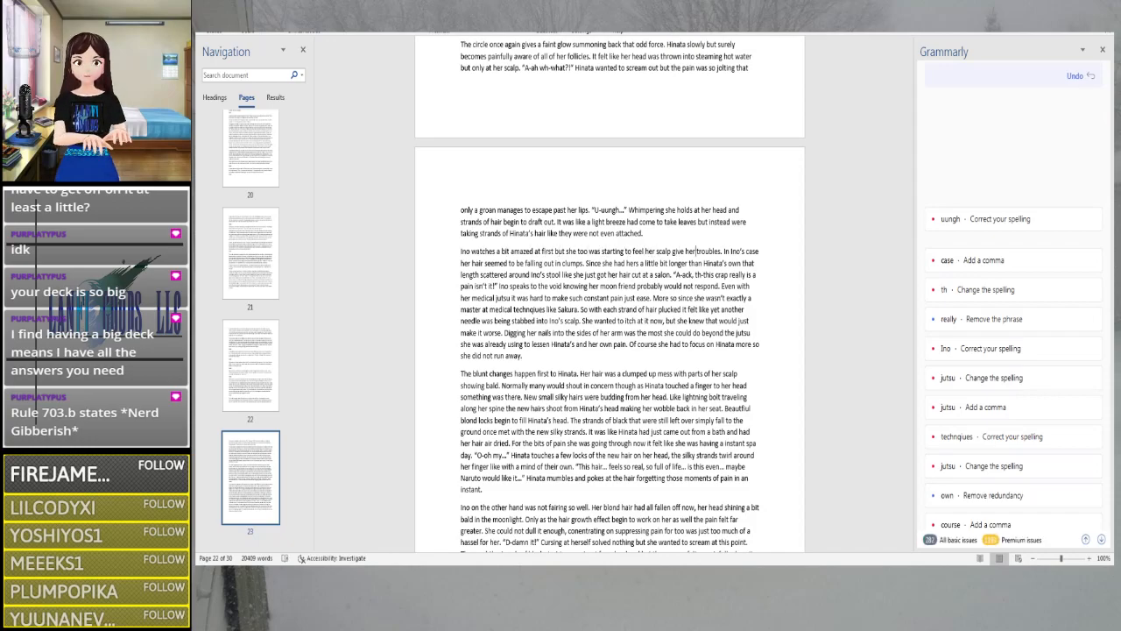
{"action": "left_click", "coordinate": [747, 252]}
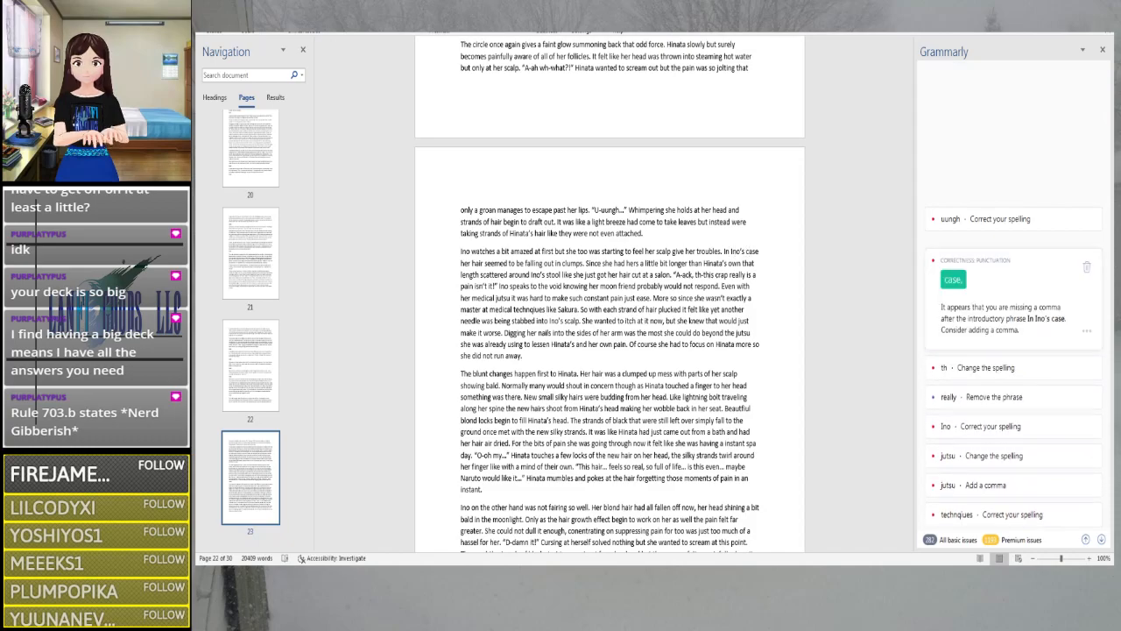
{"action": "left_click", "coordinate": [953, 278]}
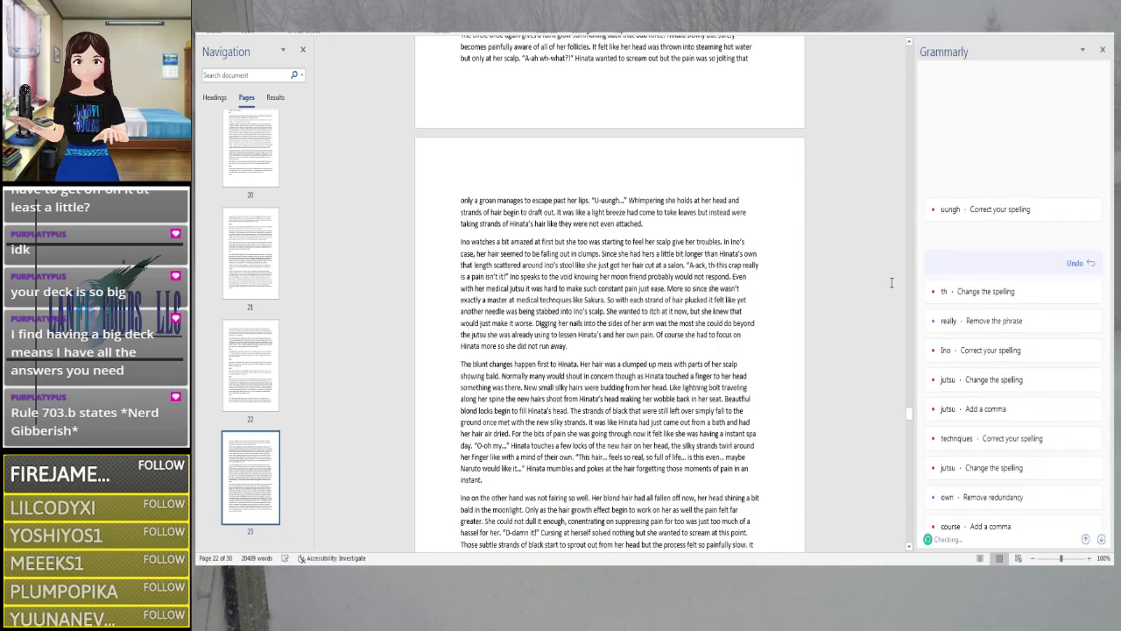
Read through the paragraph about Ino's hair falling out, up to the sentence about her medical jutsu
{"action": "key", "text": "Right"}
{"action": "key", "text": "Right"}
{"action": "key", "text": "Right"}
{"action": "key", "text": "Right"}
{"action": "key", "text": "Right"}
{"action": "key", "text": "Right"}
{"action": "key", "text": "Right"}
{"action": "key", "text": "Right"}
{"action": "key", "text": "Right"}
{"action": "key", "text": "Right"}
{"action": "key", "text": "Right"}
{"action": "key", "text": "Right"}
{"action": "key", "text": "Right"}
{"action": "key", "text": "Right"}
{"action": "key", "text": "Right"}
{"action": "key", "text": "Right"}
{"action": "key", "text": "Right"}
{"action": "key", "text": "Right"}
{"action": "key", "text": "Right"}
{"action": "key", "text": "Right"}
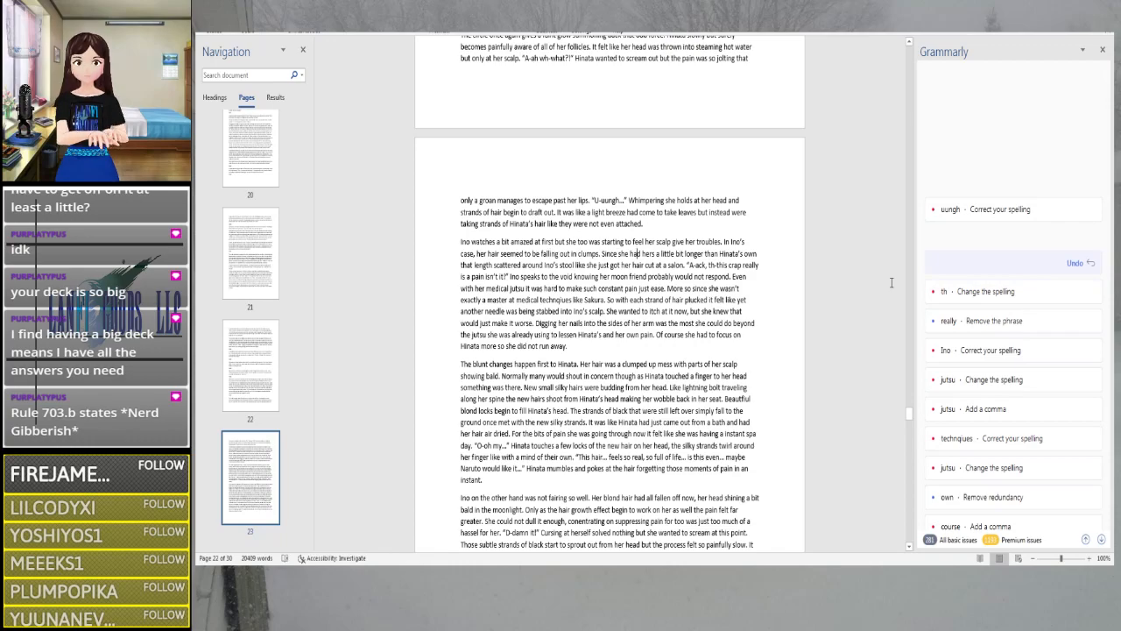
{"action": "key", "text": "Right"}
{"action": "key", "text": "Right"}
{"action": "key", "text": "Right"}
{"action": "key", "text": "Right"}
{"action": "key", "text": "Right"}
{"action": "key", "text": "Right"}
{"action": "key", "text": "Right"}
{"action": "key", "text": "Right"}
{"action": "key", "text": "Right"}
{"action": "key", "text": "Right"}
{"action": "key", "text": "Right"}
{"action": "key", "text": "Right"}
{"action": "key", "text": "Right"}
{"action": "key", "text": "Right"}
{"action": "key", "text": "Right"}
{"action": "key", "text": "Right"}
{"action": "key", "text": "Right"}
{"action": "key", "text": "Right"}
{"action": "key", "text": "Right"}
{"action": "key", "text": "Right"}
{"action": "key", "text": "Right"}
{"action": "key", "text": "Right"}
{"action": "key", "text": "Right"}
{"action": "key", "text": "Right"}
{"action": "key", "text": "Right"}
{"action": "key", "text": "Right"}
{"action": "key", "text": "Right"}
{"action": "key", "text": "Right"}
{"action": "key", "text": "Right"}
{"action": "key", "text": "Right"}
{"action": "key", "text": "Right"}
{"action": "key", "text": "Right"}
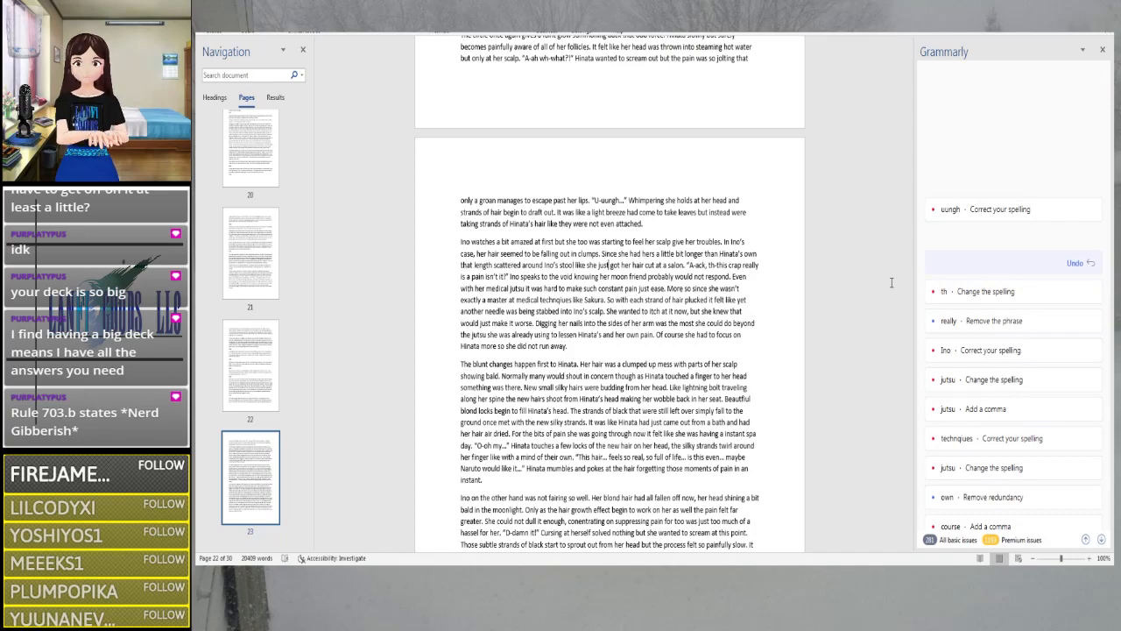
{"action": "type", "text": "."}
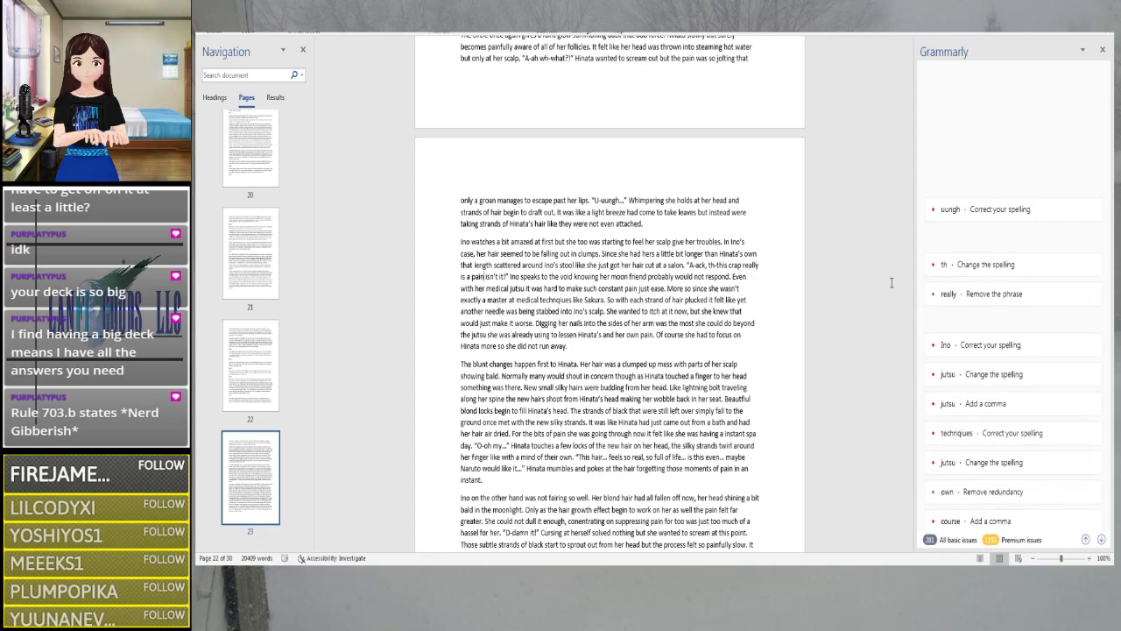
{"action": "key", "text": "Right"}
{"action": "key", "text": "Right"}
{"action": "key", "text": "Right"}
{"action": "key", "text": "Right"}
{"action": "key", "text": "Right"}
{"action": "key", "text": "Right"}
{"action": "key", "text": "Right"}
{"action": "key", "text": "Right"}
{"action": "key", "text": "Right"}
{"action": "key", "text": "Right"}
{"action": "key", "text": "Right"}
{"action": "key", "text": "Right"}
{"action": "key", "text": "Right"}
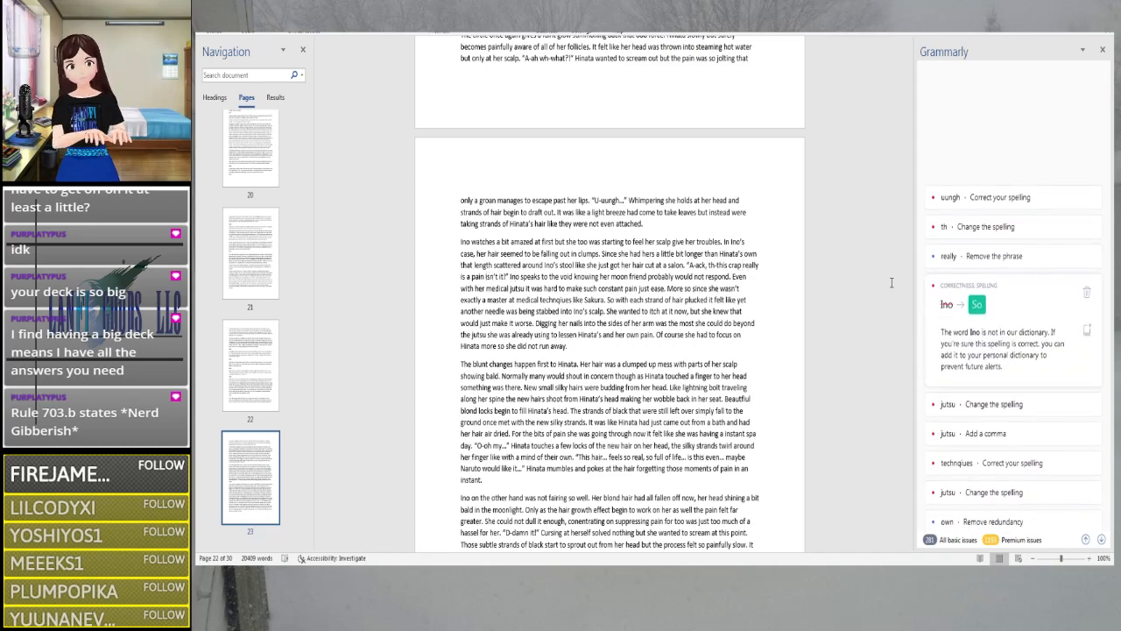
{"action": "key", "text": "Right"}
{"action": "key", "text": "Right"}
{"action": "key", "text": "Right"}
{"action": "key", "text": "Right"}
{"action": "key", "text": "Right"}
{"action": "key", "text": "Right"}
{"action": "key", "text": "Right"}
{"action": "key", "text": "Right"}
{"action": "key", "text": "Right"}
{"action": "key", "text": "Right"}
{"action": "key", "text": "Right"}
{"action": "key", "text": "Right"}
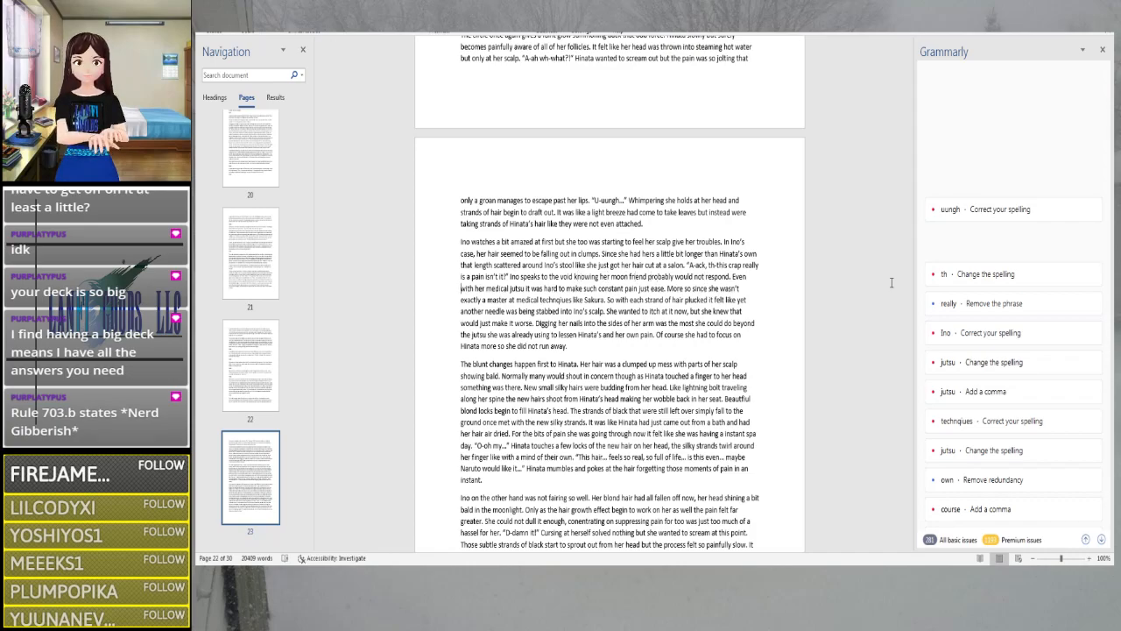
Capitalize "Jutsu" in "her medical Jutsu" and accept the Grammarly spelling fix "techniques" in the sentence mentioning Sakura
{"action": "key", "text": "Right"}
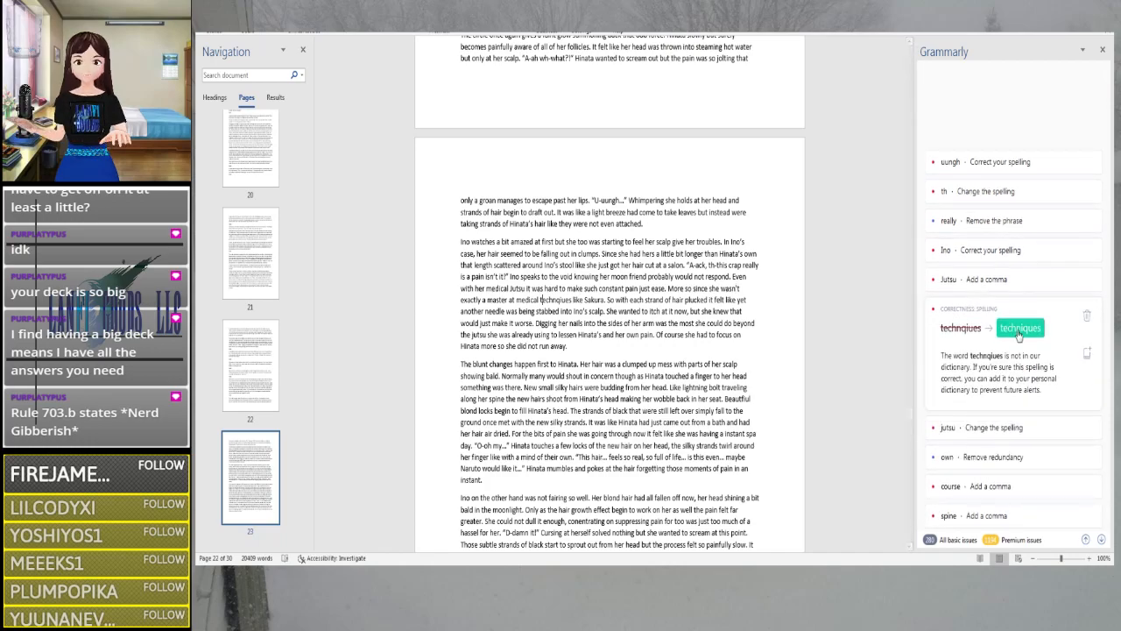
{"action": "left_click", "coordinate": [1020, 332]}
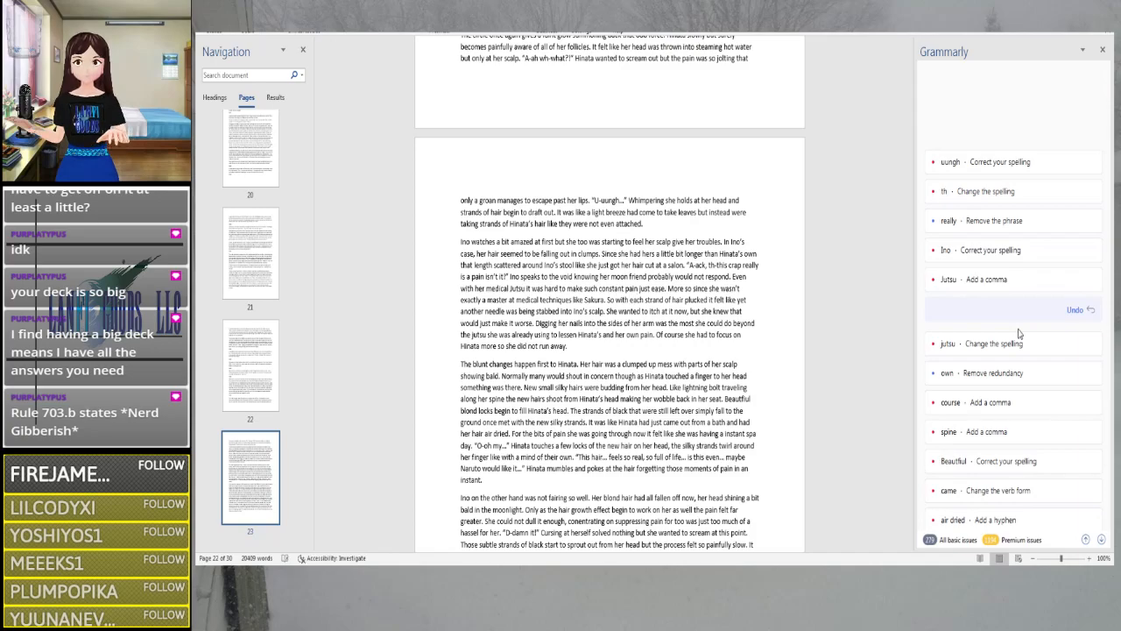
Remove "So" from the sentence about each plucked strand of hair so it starts with "With each strand"
{"action": "key", "text": "BackSpace"}
{"action": "key", "text": "BackSpace"}
{"action": "key", "text": "BackSpace"}
{"action": "key", "text": "BackSpace"}
{"action": "type", "text": "W"}
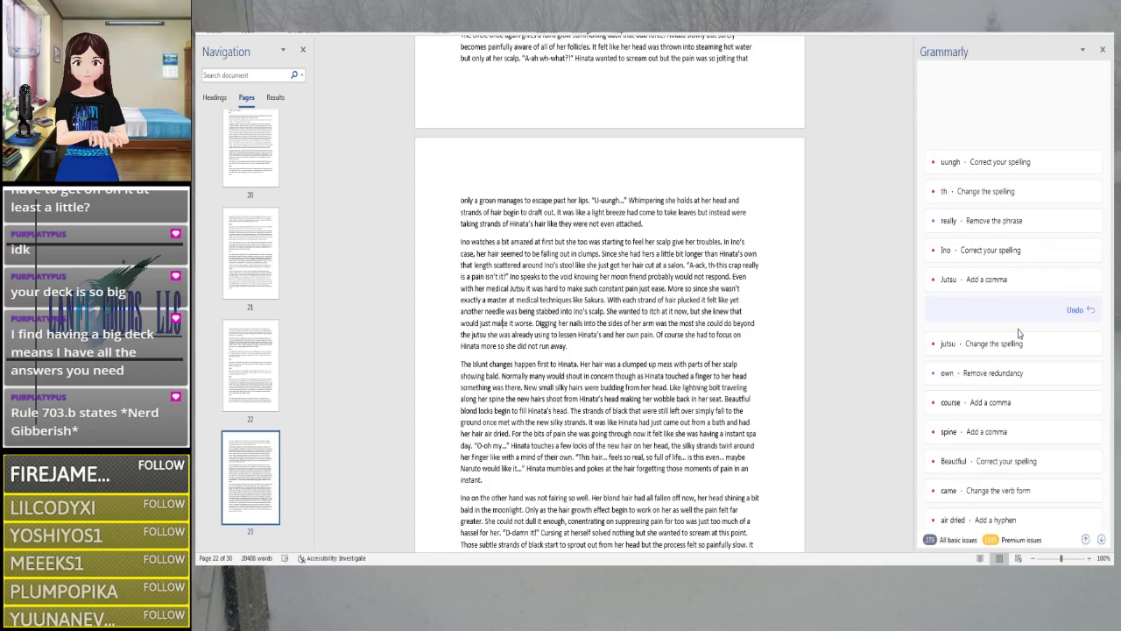
Capitalize "Jutsu" in the phrase "the Jutsu she was already using to lessen Hinata's and her own pain"
{"action": "left_click", "coordinate": [677, 323]}
{"action": "left_click", "coordinate": [705, 323]}
{"action": "left_click", "coordinate": [1018, 333]}
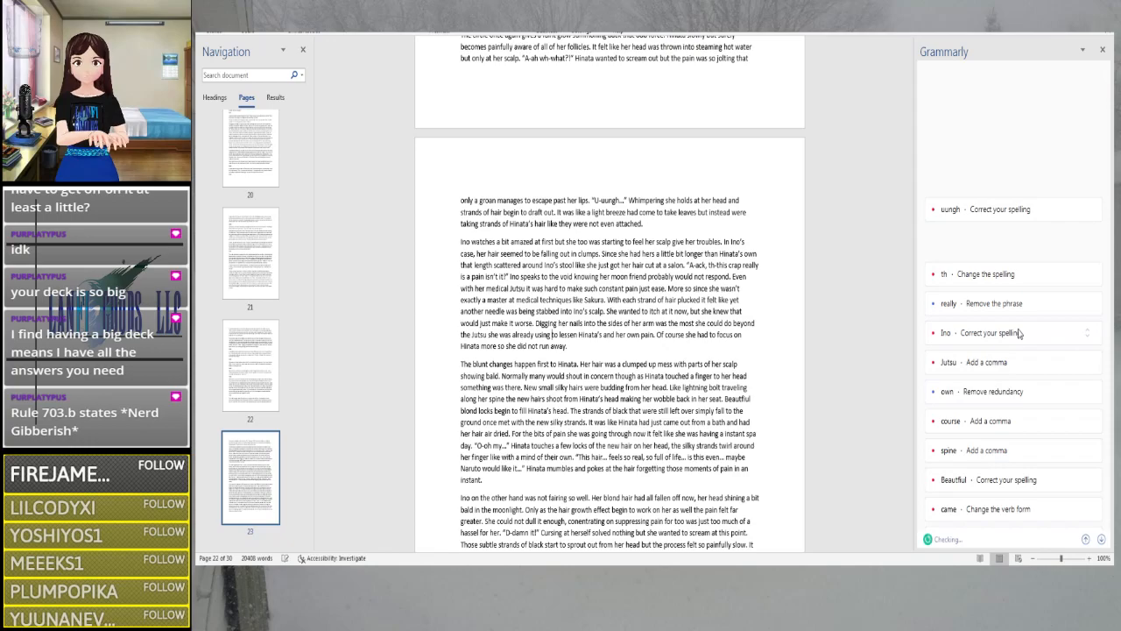
Remove the redundant word "own" before "pain" and add a comma after "Of course" at the end of the paragraph
{"action": "key", "text": "ctrl+Right"}
{"action": "key", "text": "ctrl+Right"}
{"action": "key", "text": "ctrl+Right"}
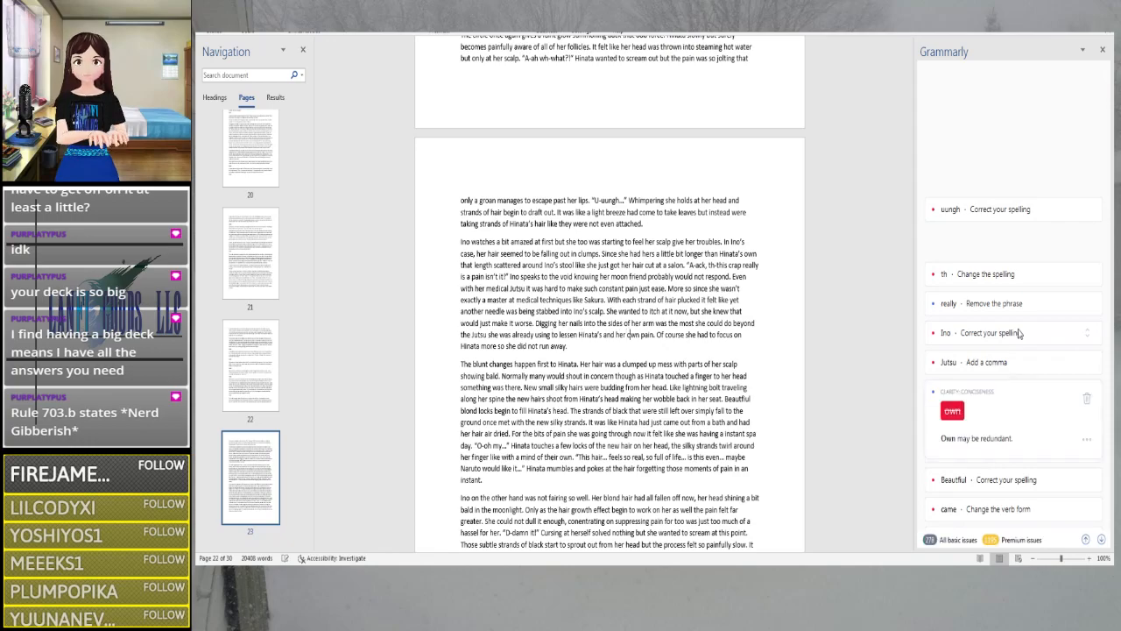
{"action": "key", "text": "ctrl+BackSpace"}
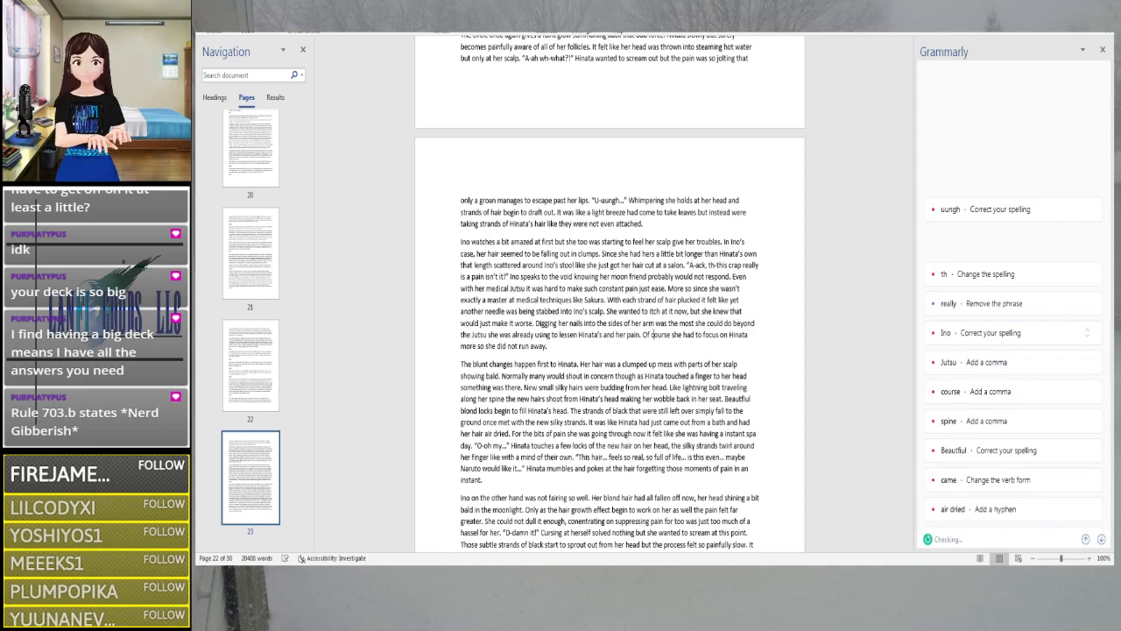
{"action": "key", "text": "BackSpace"}
{"action": "type", "text": ","}
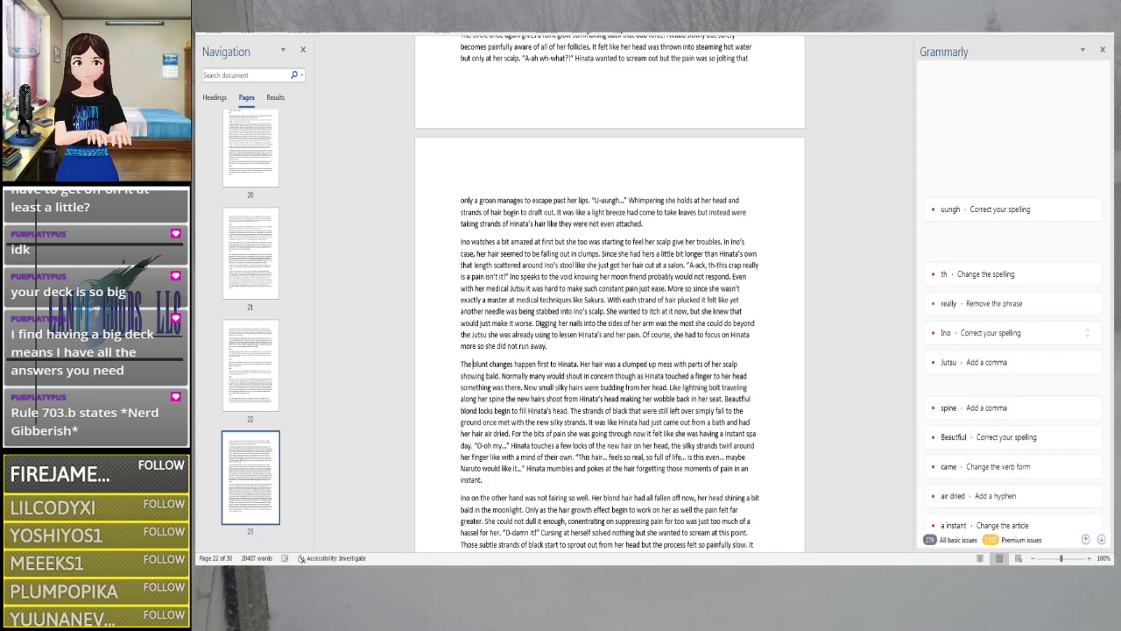
Insert "a" before "lightning bolt" in the paragraph beginning "The blunt changes"
{"action": "scroll", "coordinate": [468, 361], "scroll_direction": "down", "scroll_amount": 9}
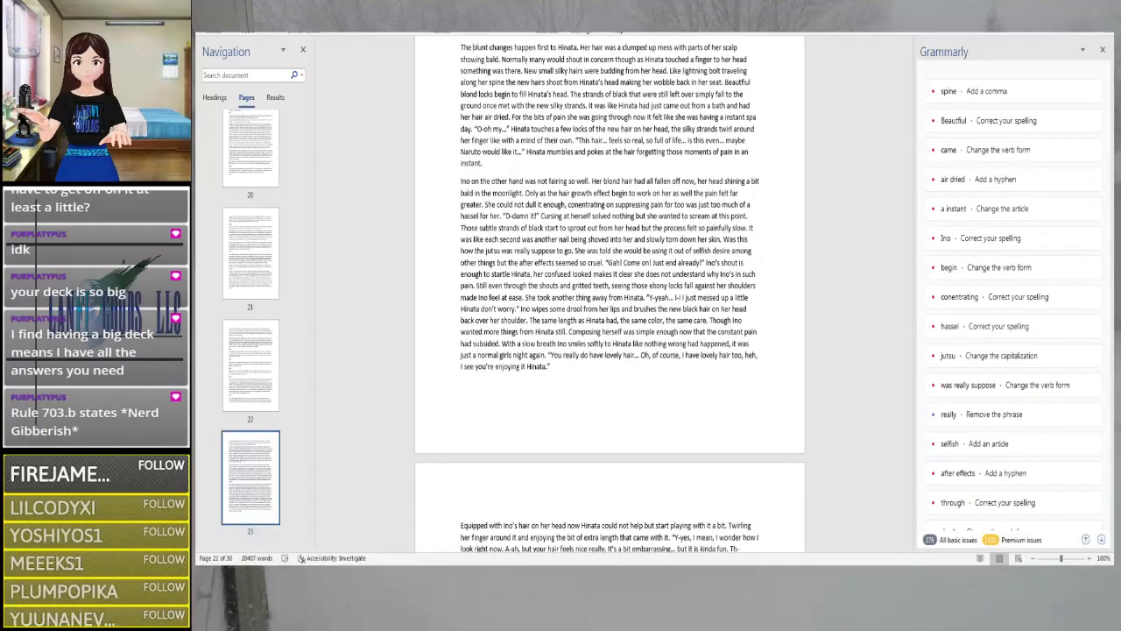
{"action": "left_click", "coordinate": [472, 47]}
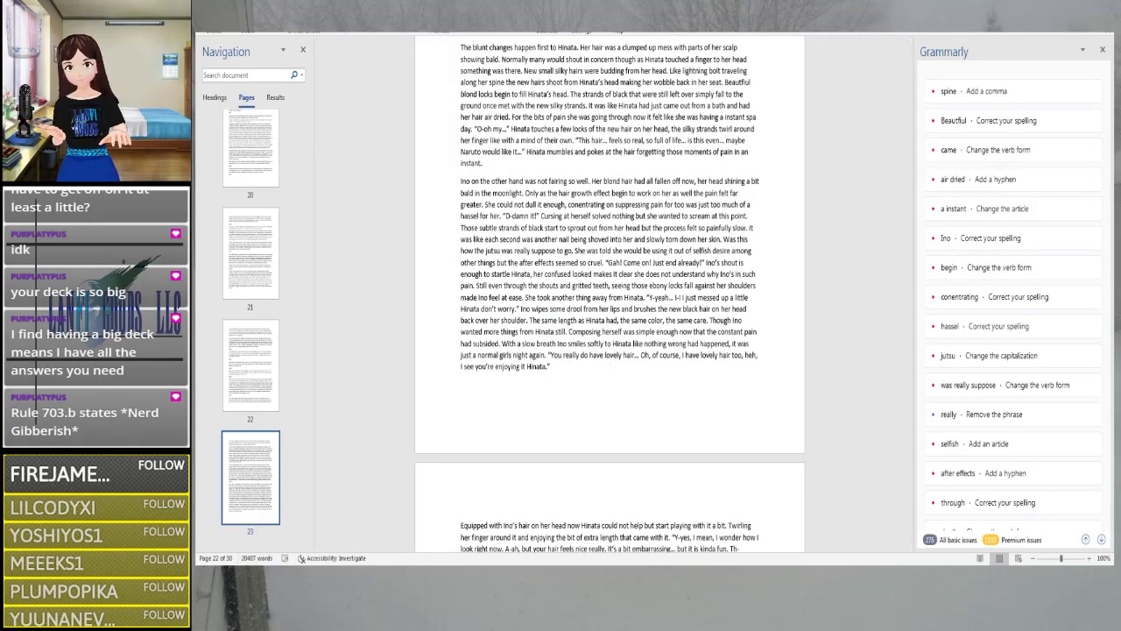
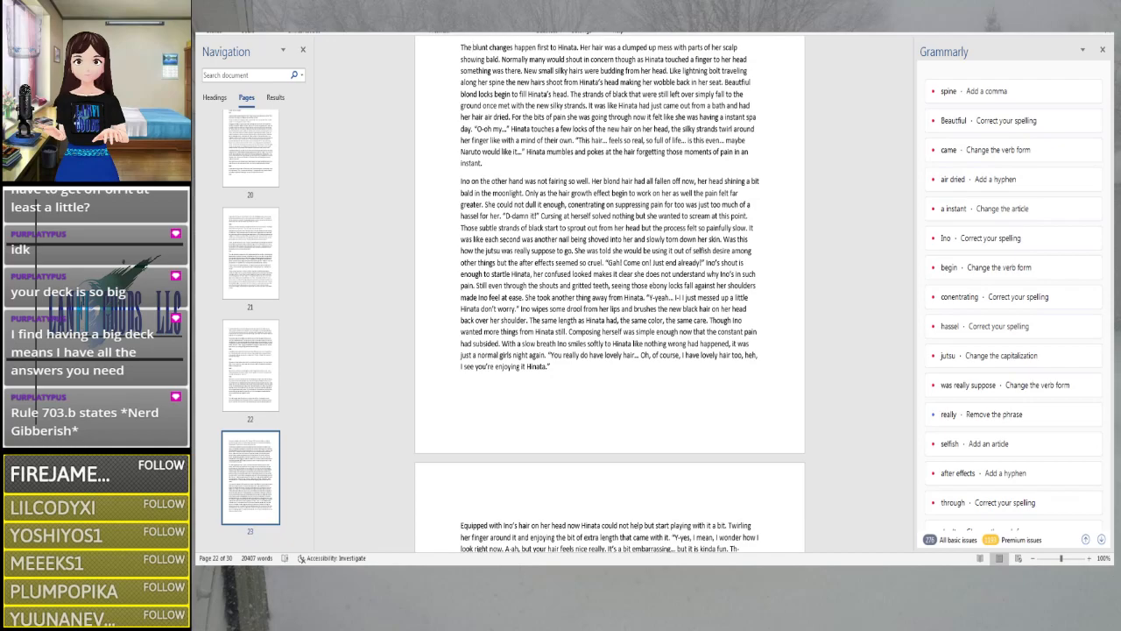
{"action": "left_click", "coordinate": [682, 70]}
{"action": "type", "text": "a"}
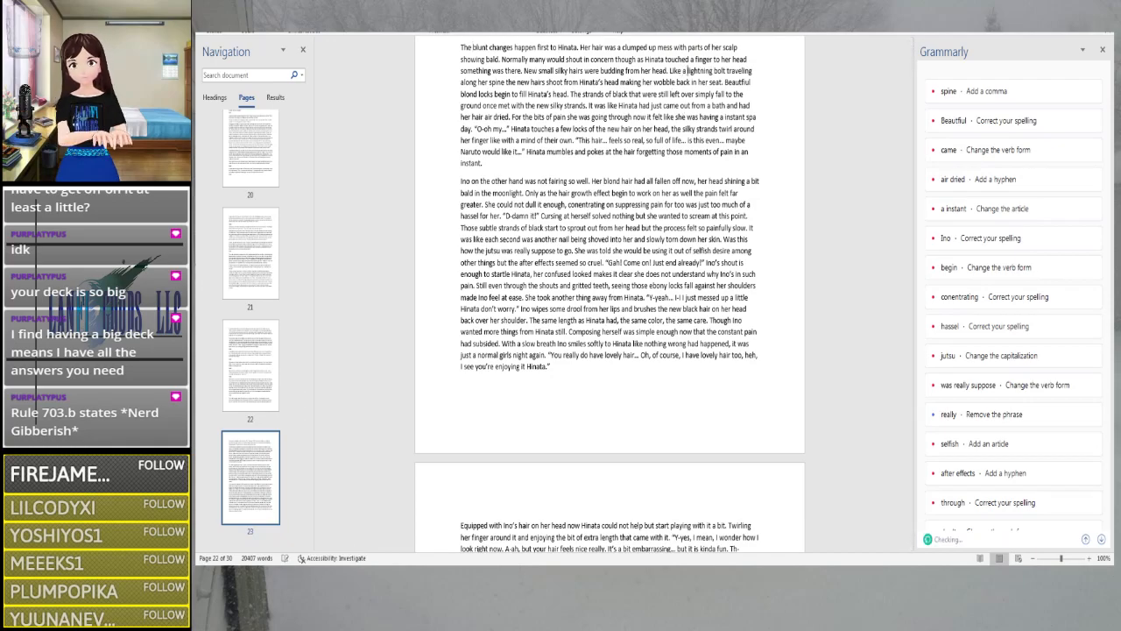
Accept the Grammarly suggestions to add a comma after "spine" and to correct the spelling of "Beautiful"
{"action": "left_click", "coordinate": [963, 91]}
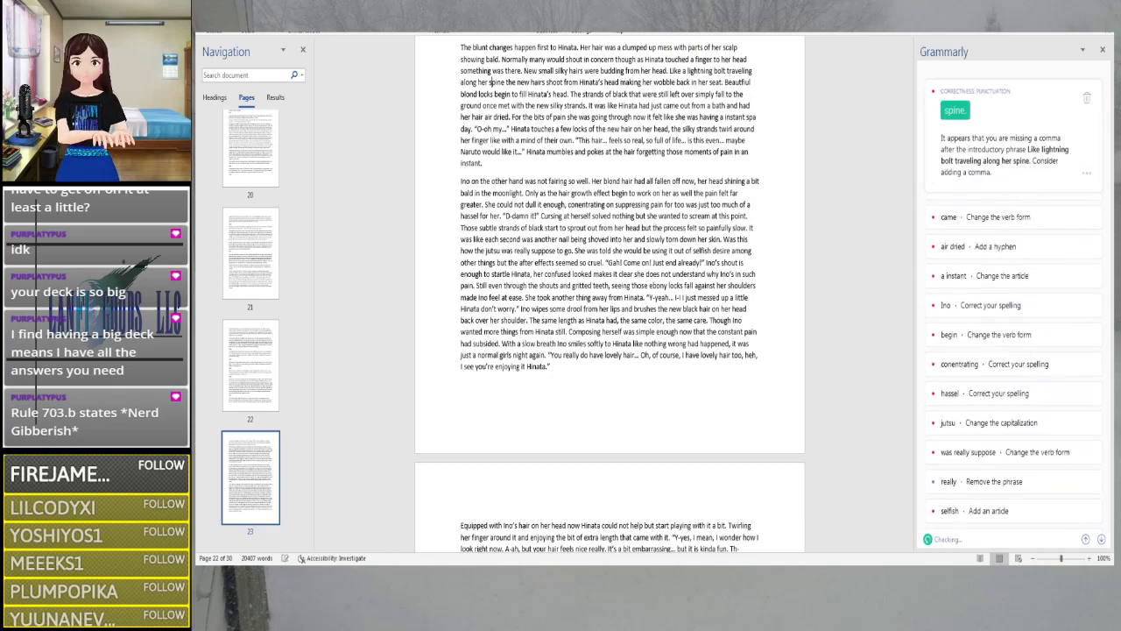
{"action": "left_click", "coordinate": [963, 112]}
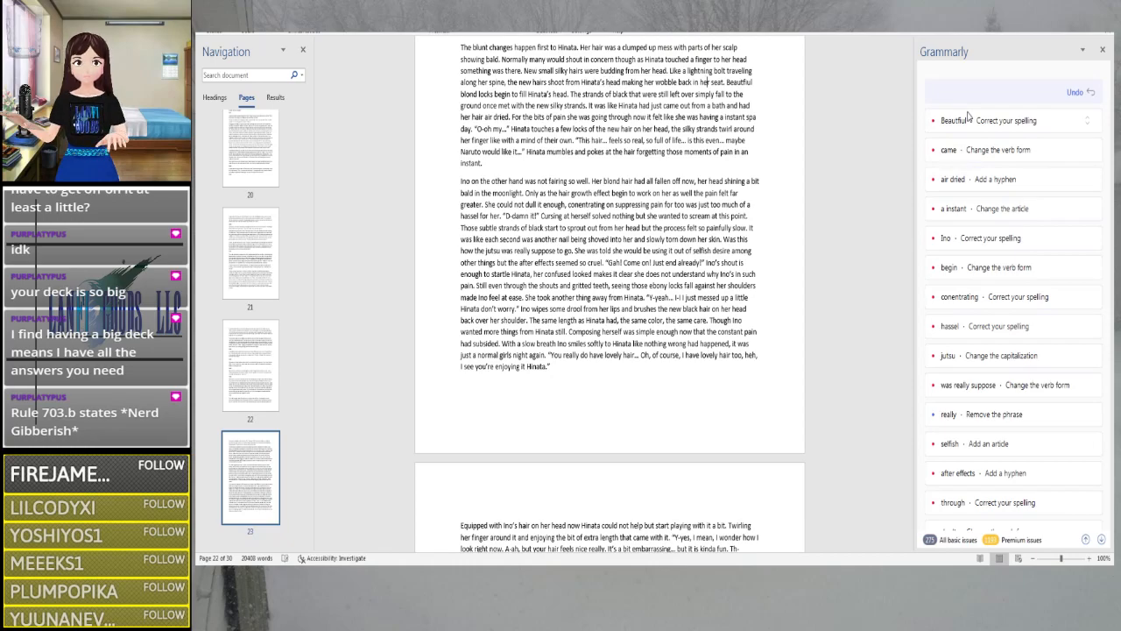
{"action": "left_click", "coordinate": [968, 118]}
{"action": "left_click", "coordinate": [993, 115]}
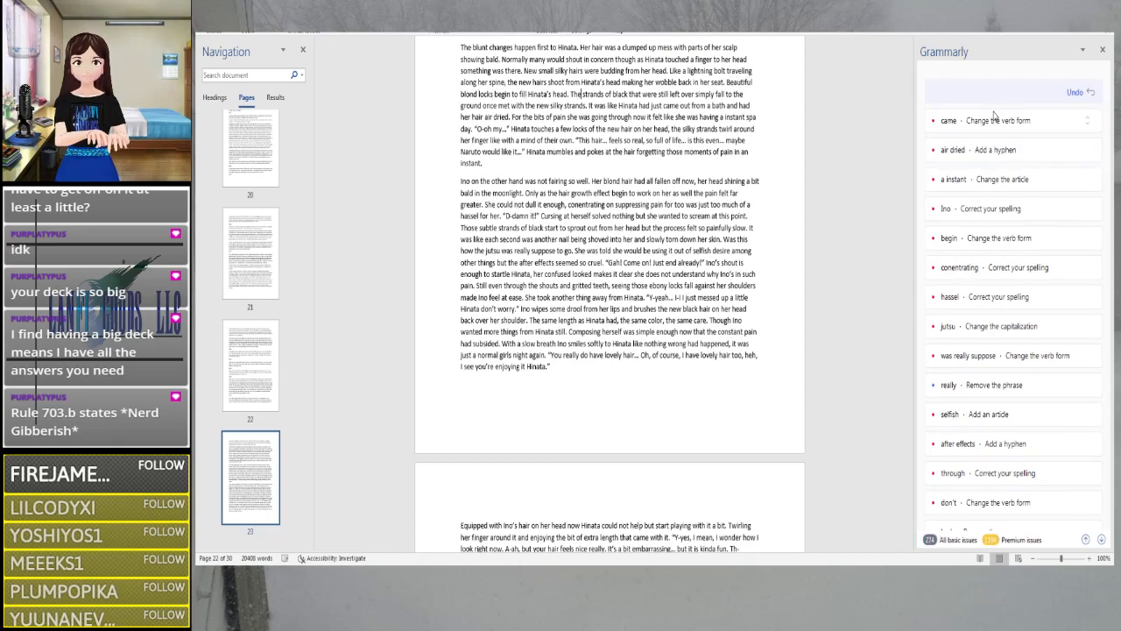
Proofread on to the bath sentence and accept the Grammarly correction of "came" to "come"
{"action": "key", "text": "ctrl+Right"}
{"action": "key", "text": "ctrl+Right"}
{"action": "key", "text": "ctrl+Right"}
{"action": "key", "text": "ctrl+Right"}
{"action": "key", "text": "ctrl+Right"}
{"action": "key", "text": "ctrl+Right"}
{"action": "key", "text": "Right"}
{"action": "key", "text": "Right"}
{"action": "key", "text": "Right"}
{"action": "key", "text": "Right"}
{"action": "key", "text": "Right"}
{"action": "key", "text": "Right"}
{"action": "key", "text": "Right"}
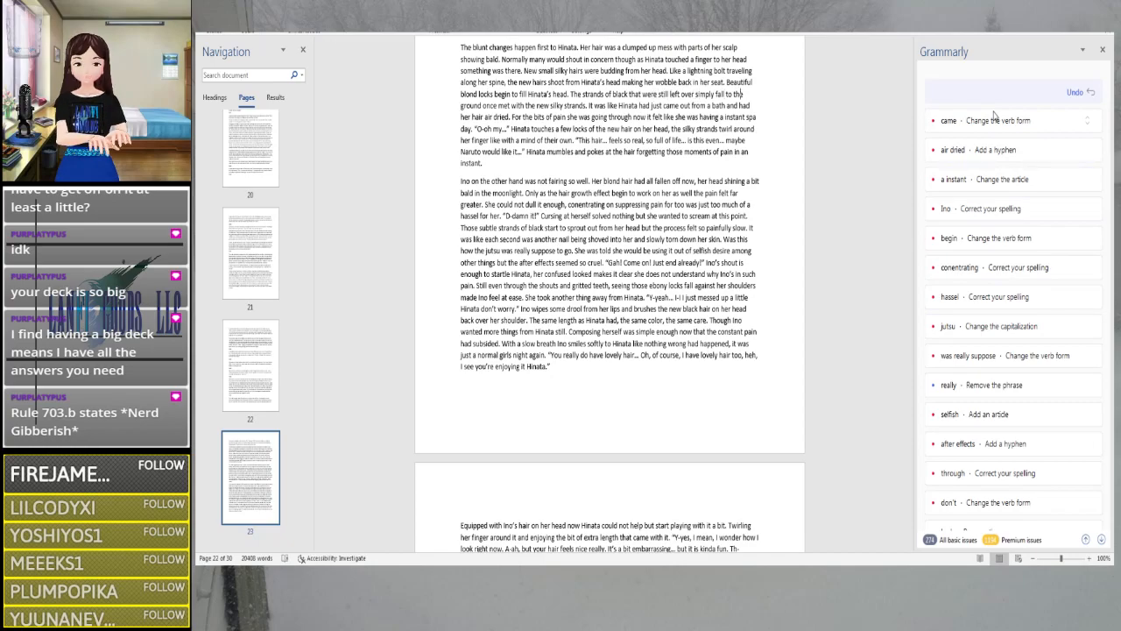
{"action": "key", "text": "Right"}
{"action": "key", "text": "Right"}
{"action": "key", "text": "Right"}
{"action": "key", "text": "Right"}
{"action": "key", "text": "Right"}
{"action": "key", "text": "Right"}
{"action": "key", "text": "Right"}
{"action": "key", "text": "Right"}
{"action": "key", "text": "Right"}
{"action": "key", "text": "Right"}
{"action": "key", "text": "Right"}
{"action": "key", "text": "Right"}
{"action": "key", "text": "Right"}
{"action": "key", "text": "Right"}
{"action": "key", "text": "Right"}
{"action": "key", "text": "Right"}
{"action": "key", "text": "Right"}
{"action": "key", "text": "Right"}
{"action": "key", "text": "Right"}
{"action": "key", "text": "Right"}
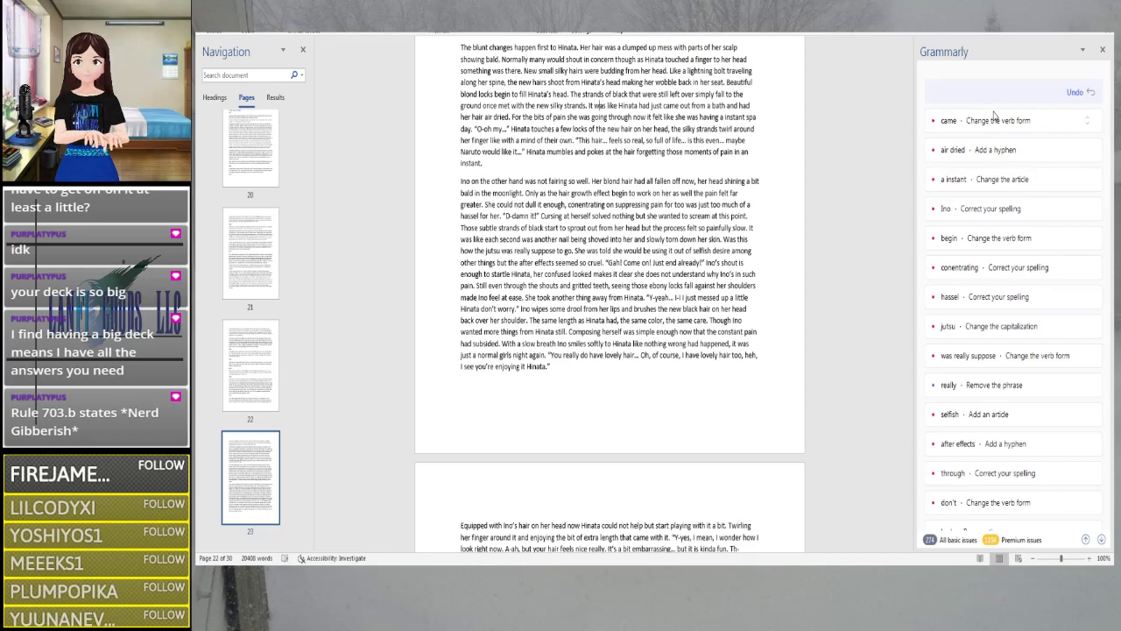
{"action": "key", "text": "Right"}
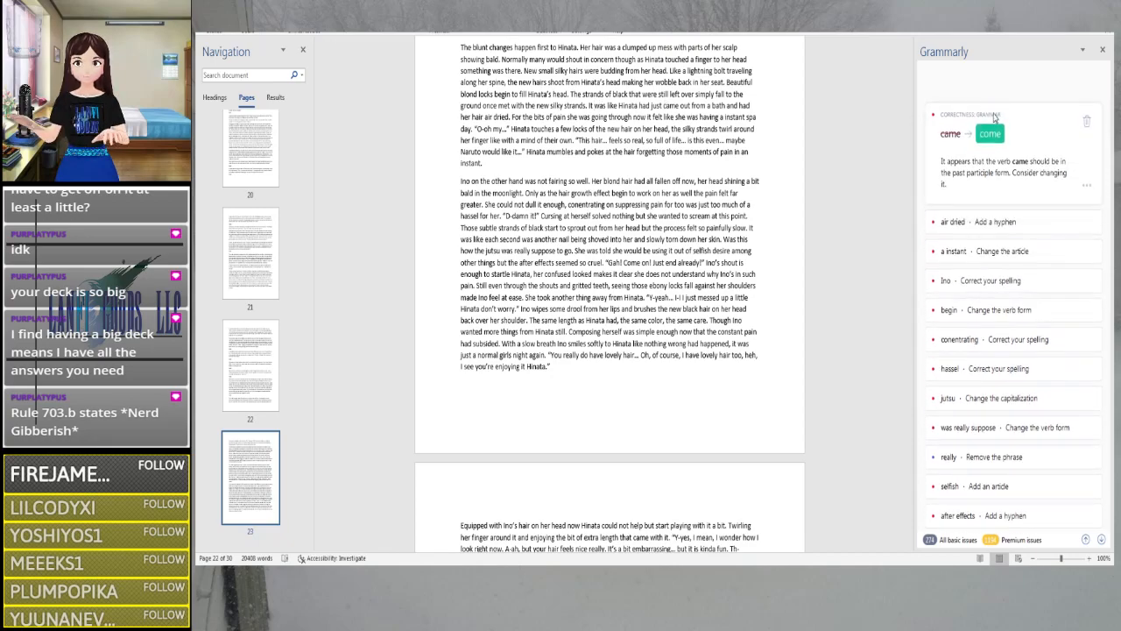
{"action": "left_click", "coordinate": [991, 133]}
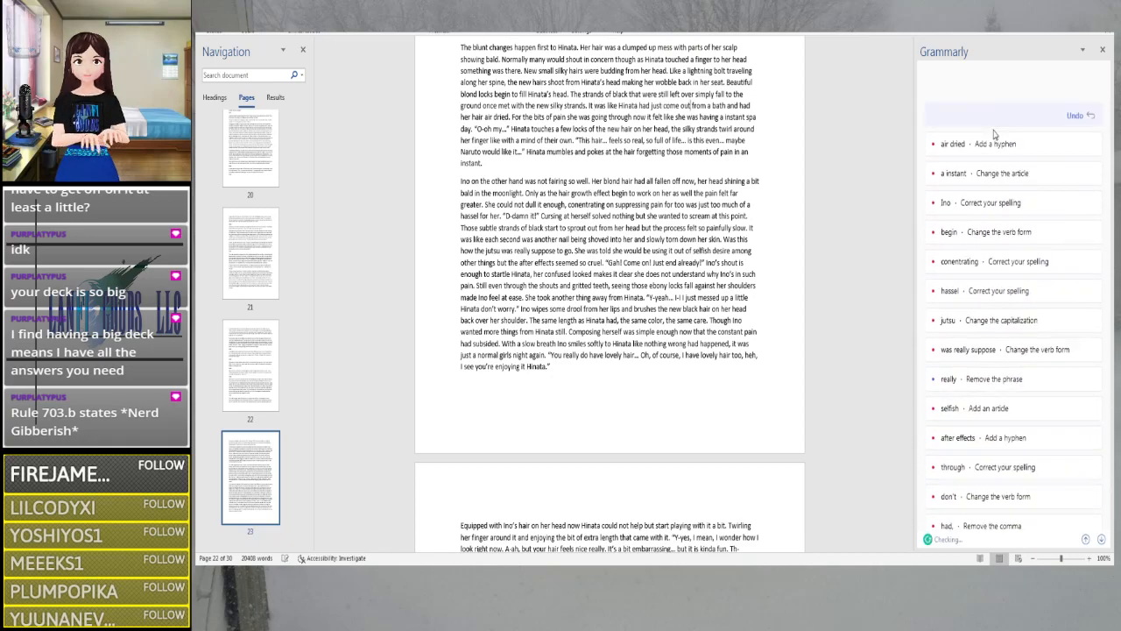
Accept the Grammarly corrections to "air-dried" and "an instant" in the same paragraph
{"action": "left_click", "coordinate": [994, 140]}
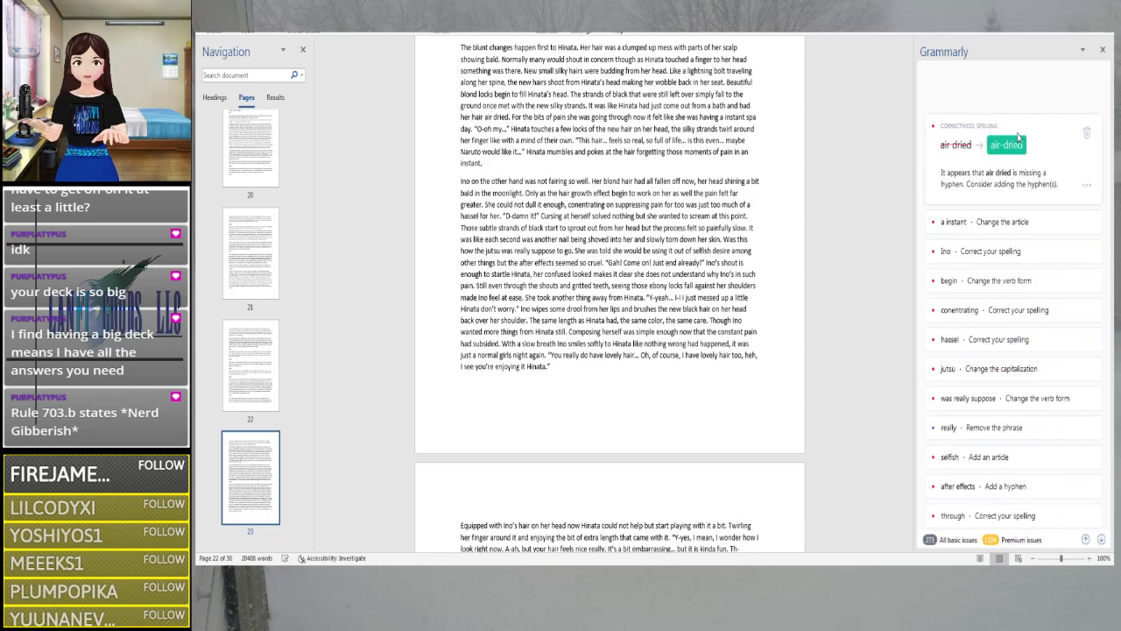
{"action": "left_click", "coordinate": [1016, 142]}
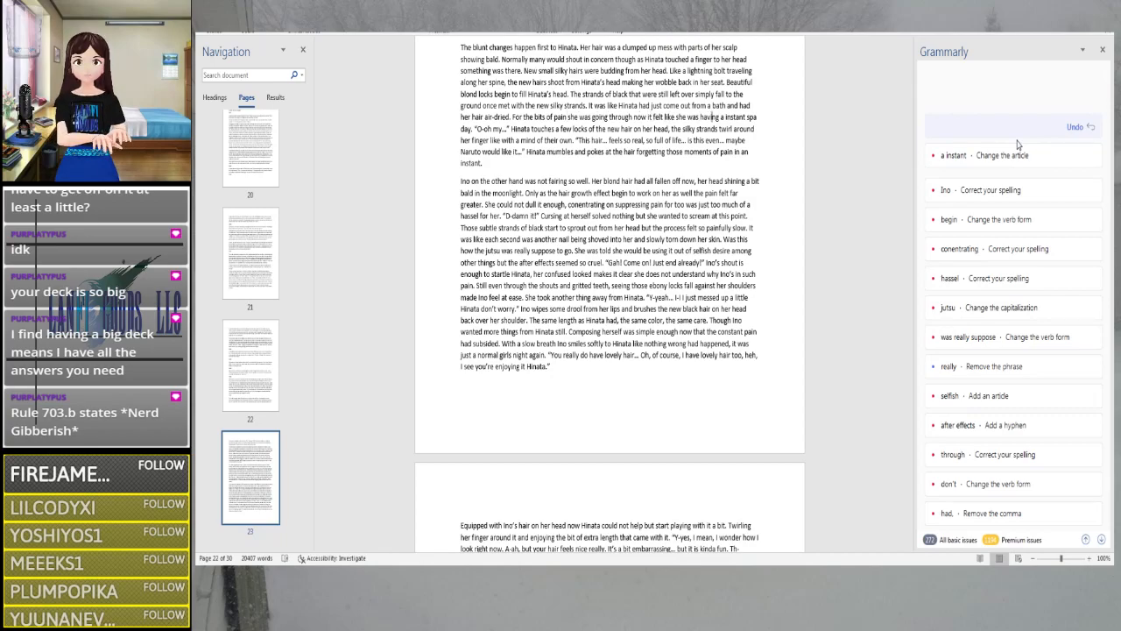
{"action": "left_click", "coordinate": [1016, 152]}
{"action": "left_click", "coordinate": [976, 151]}
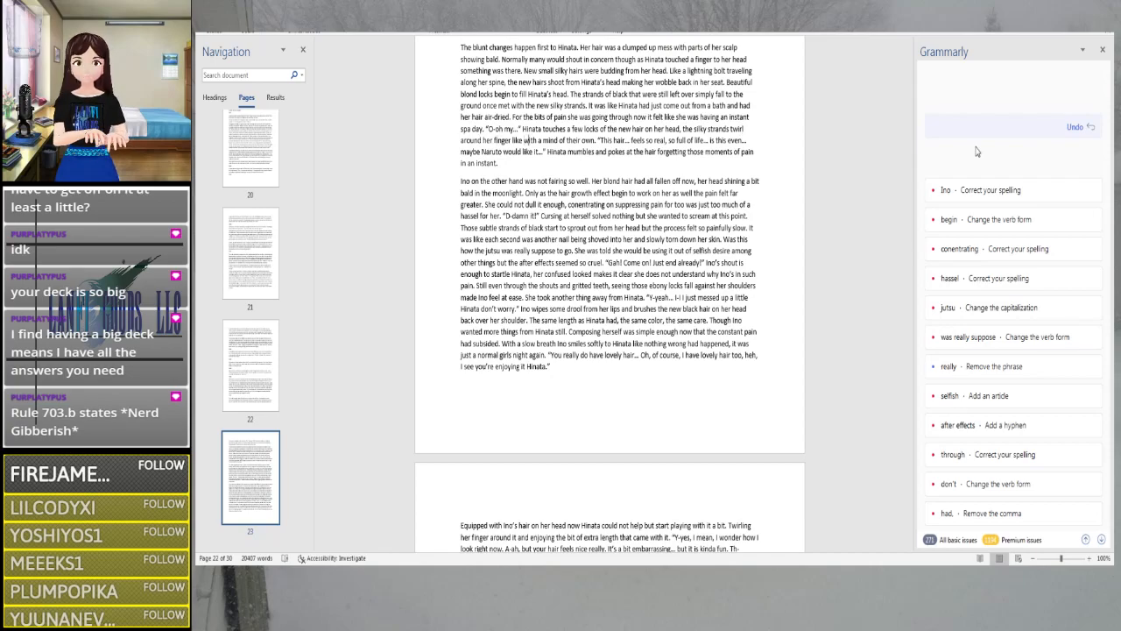
Proofread the closing lines of the paragraph, from "with a mind of their own" through "those moments of pain"
{"action": "key", "text": "Right"}
{"action": "key", "text": "Right"}
{"action": "key", "text": "Right"}
{"action": "key", "text": "Right"}
{"action": "key", "text": "Right"}
{"action": "key", "text": "Right"}
{"action": "key", "text": "Right"}
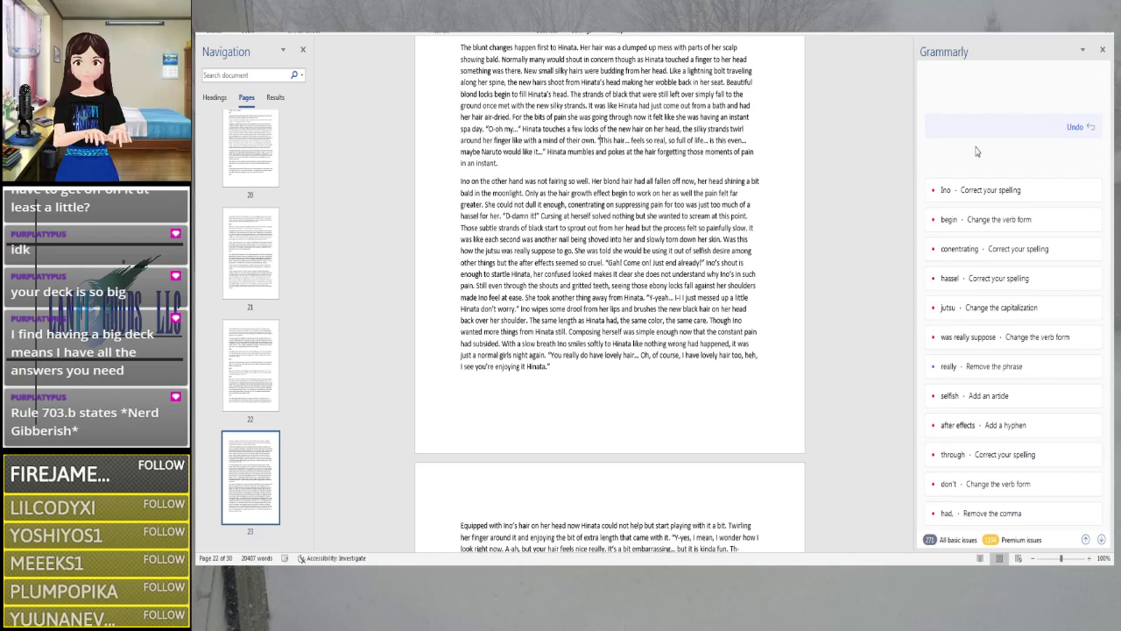
{"action": "key", "text": "Right"}
{"action": "key", "text": "Right"}
{"action": "key", "text": "Right"}
{"action": "key", "text": "Right"}
{"action": "key", "text": "Right"}
{"action": "key", "text": "Right"}
{"action": "key", "text": "Right"}
{"action": "key", "text": "Right"}
{"action": "key", "text": "Right"}
{"action": "key", "text": "Right"}
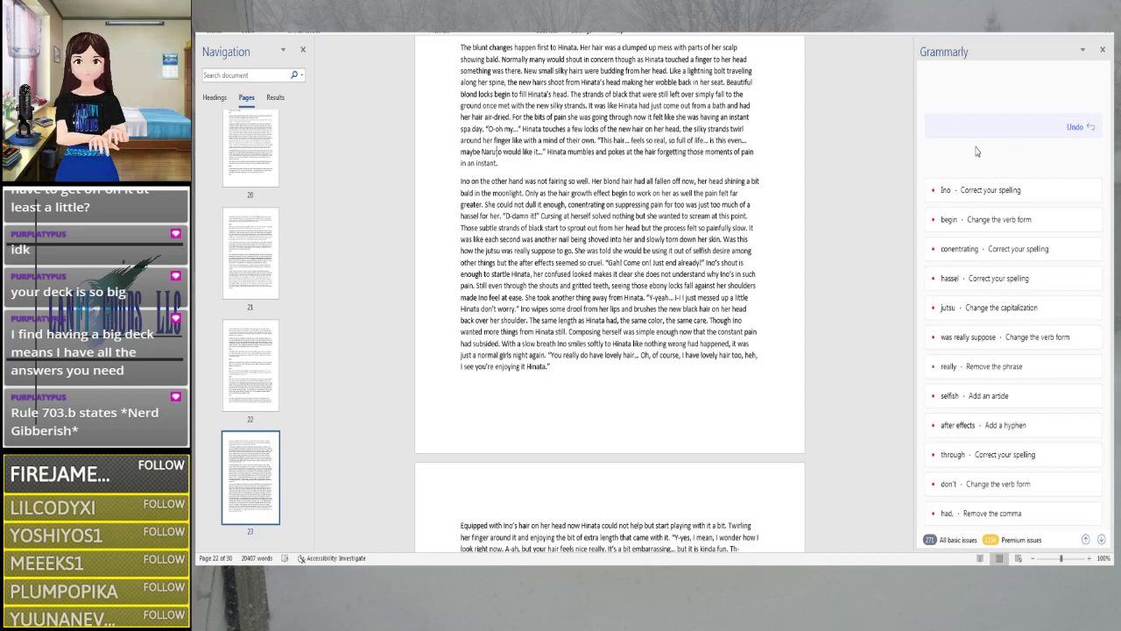
{"action": "key", "text": "Left"}
{"action": "key", "text": "Right"}
{"action": "key", "text": "Right"}
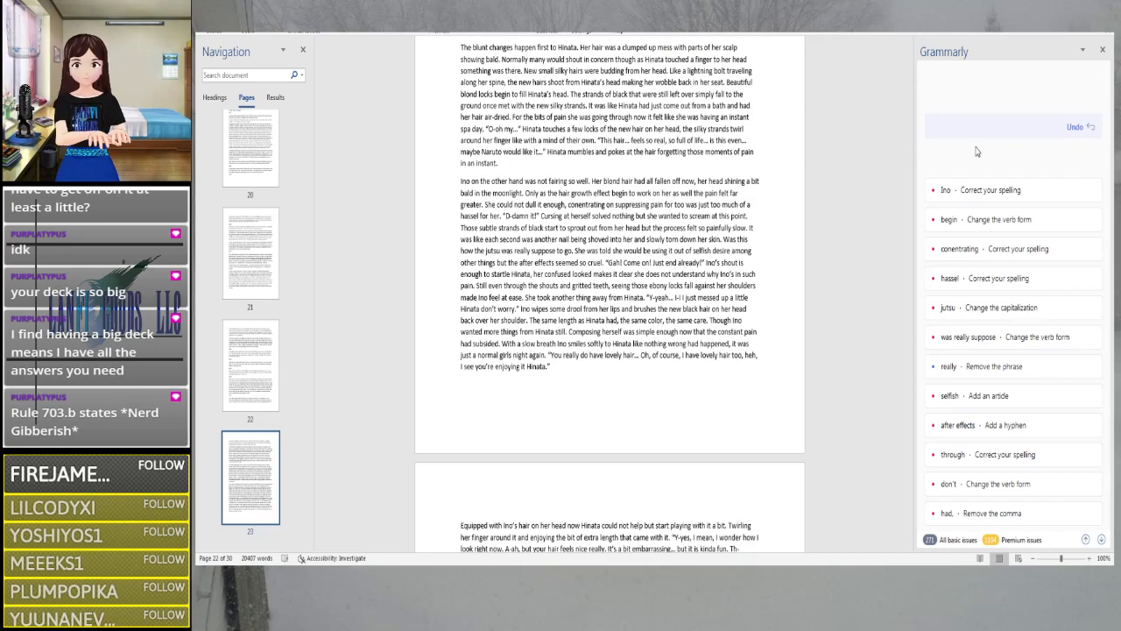
{"action": "key", "text": "Right"}
{"action": "key", "text": "Right"}
{"action": "key", "text": "Right"}
{"action": "key", "text": "Right"}
{"action": "key", "text": "Right"}
{"action": "key", "text": "Right"}
{"action": "key", "text": "Right"}
{"action": "key", "text": "Right"}
{"action": "key", "text": "Right"}
{"action": "key", "text": "Right"}
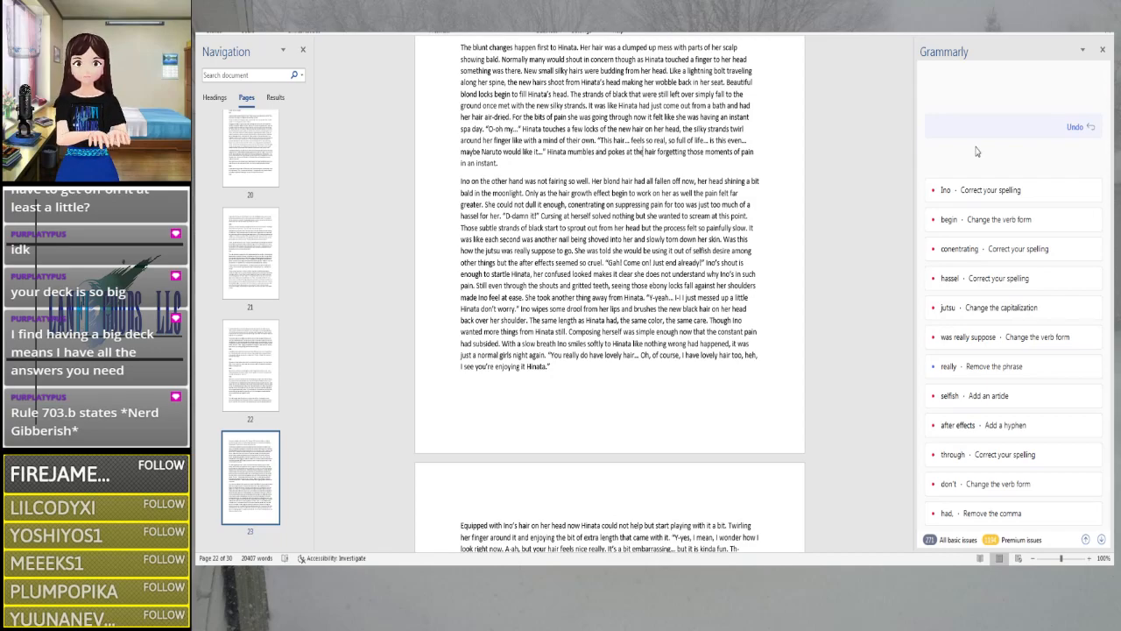
{"action": "key", "text": "Right"}
{"action": "key", "text": "Right"}
{"action": "key", "text": "Right"}
{"action": "key", "text": "Right"}
{"action": "key", "text": "Right"}
{"action": "key", "text": "Right"}
{"action": "key", "text": "Right"}
{"action": "key", "text": "Right"}
{"action": "key", "text": "Right"}
{"action": "key", "text": "Right"}
{"action": "key", "text": "Right"}
{"action": "key", "text": "Right"}
{"action": "key", "text": "Right"}
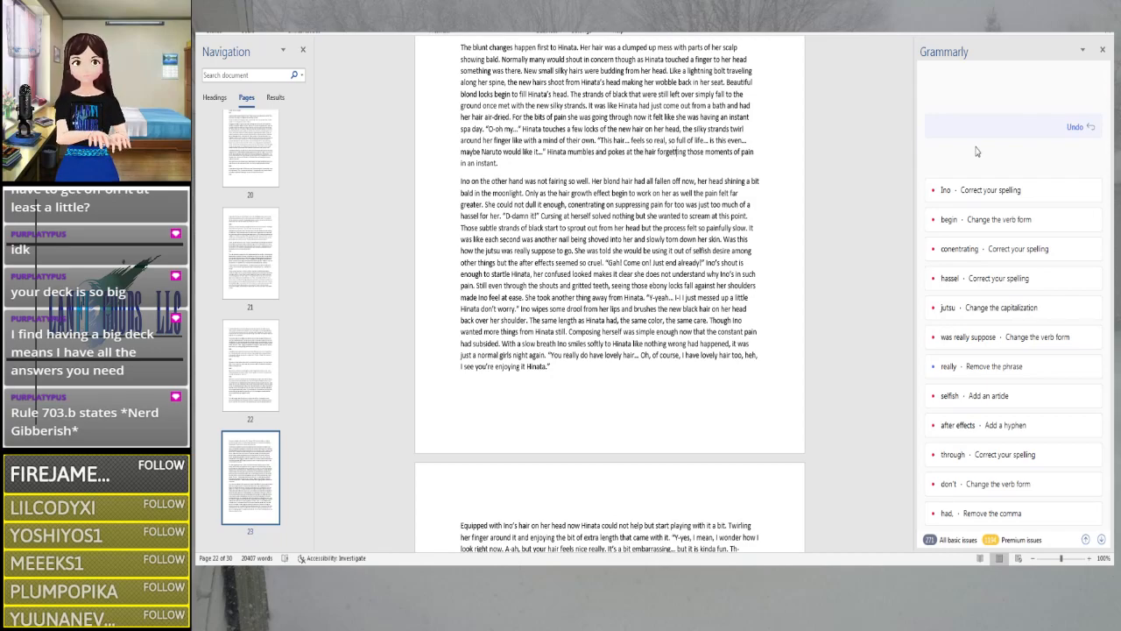
{"action": "key", "text": "Right"}
{"action": "key", "text": "Right"}
{"action": "key", "text": "Right"}
{"action": "key", "text": "Right"}
{"action": "key", "text": "Right"}
{"action": "key", "text": "Right"}
{"action": "key", "text": "Right"}
{"action": "key", "text": "Right"}
{"action": "key", "text": "Right"}
{"action": "key", "text": "Right"}
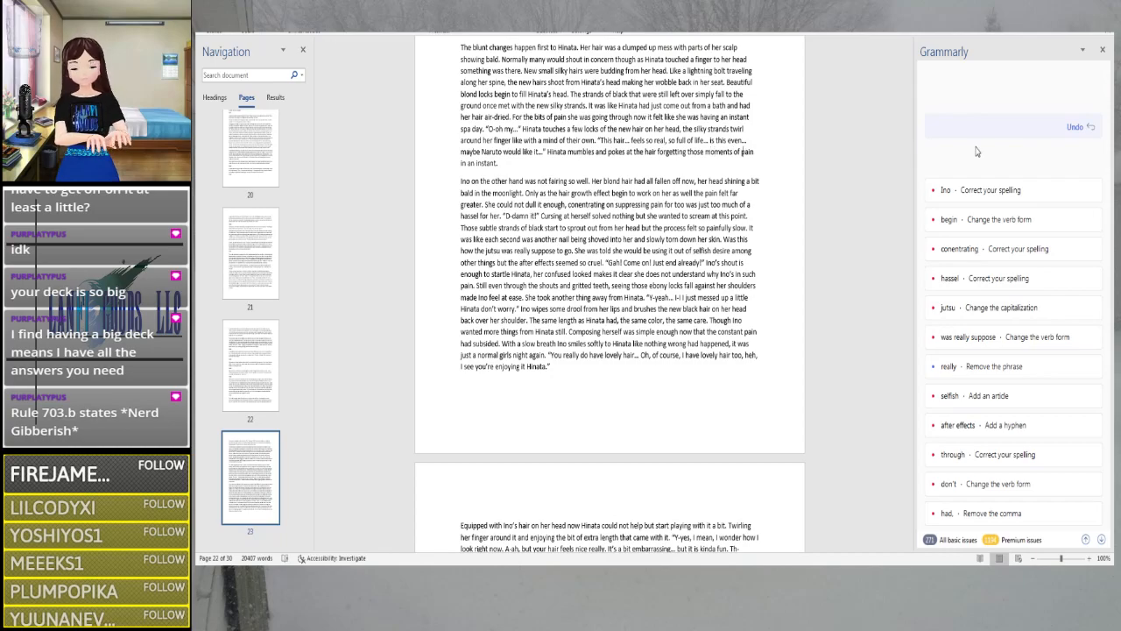
Proofread the opening of the next paragraph, from "on the other hand" through "bald in the moonlight"
{"action": "key", "text": "Right"}
{"action": "key", "text": "Right"}
{"action": "key", "text": "Right"}
{"action": "key", "text": "Right"}
{"action": "key", "text": "Right"}
{"action": "key", "text": "Right"}
{"action": "key", "text": "Right"}
{"action": "key", "text": "Right"}
{"action": "key", "text": "Right"}
{"action": "key", "text": "Right"}
{"action": "key", "text": "Right"}
{"action": "key", "text": "Right"}
{"action": "key", "text": "Right"}
{"action": "key", "text": "Right"}
{"action": "key", "text": "Right"}
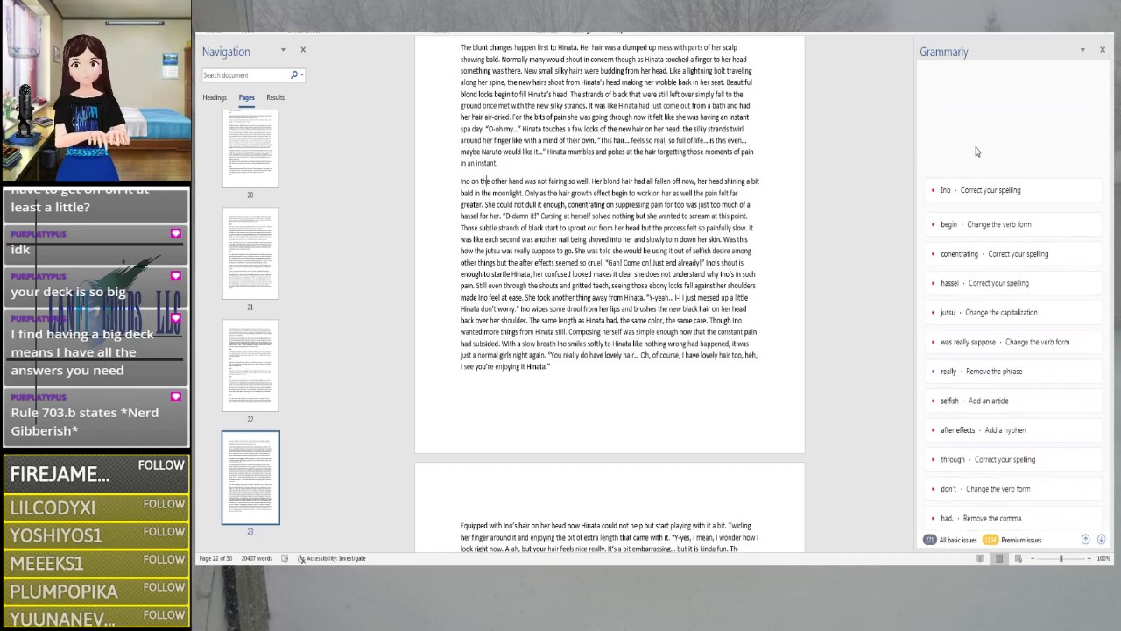
{"action": "key", "text": "Right"}
{"action": "key", "text": "Right"}
{"action": "key", "text": "Right"}
{"action": "key", "text": "Right"}
{"action": "key", "text": "Right"}
{"action": "key", "text": "Right"}
{"action": "key", "text": "Right"}
{"action": "key", "text": "Right"}
{"action": "key", "text": "Right"}
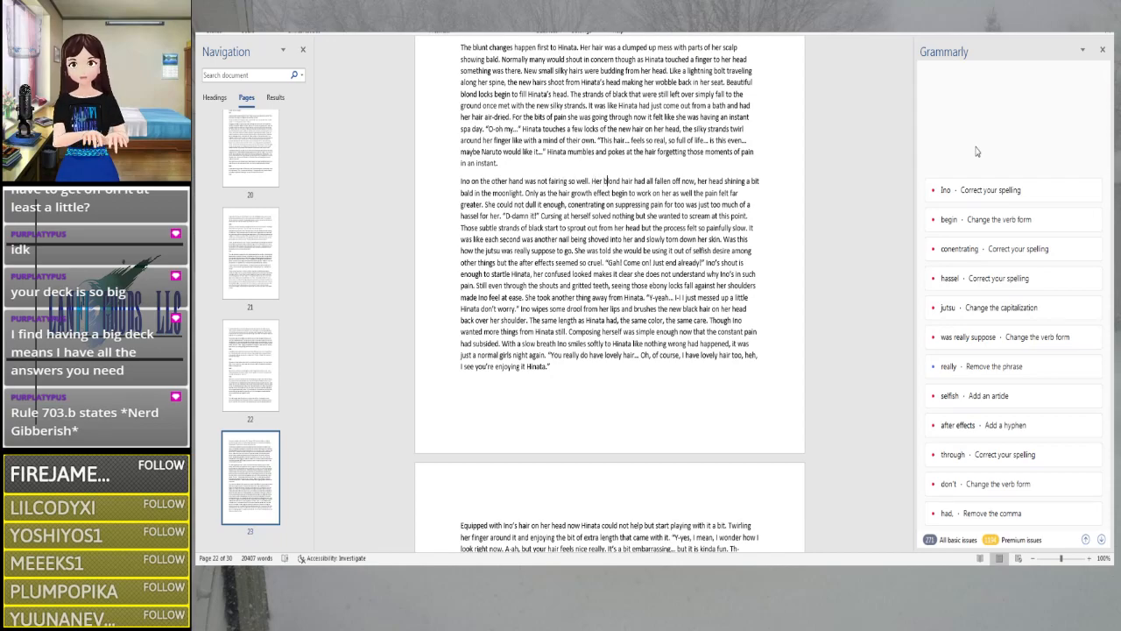
{"action": "key", "text": "Right"}
{"action": "key", "text": "Right"}
{"action": "key", "text": "Right"}
{"action": "key", "text": "Right"}
{"action": "key", "text": "Right"}
{"action": "key", "text": "Right"}
{"action": "key", "text": "Right"}
{"action": "key", "text": "Right"}
{"action": "key", "text": "Right"}
{"action": "key", "text": "Right"}
{"action": "key", "text": "Right"}
{"action": "key", "text": "Right"}
{"action": "key", "text": "Right"}
{"action": "key", "text": "Right"}
{"action": "key", "text": "Right"}
{"action": "key", "text": "Right"}
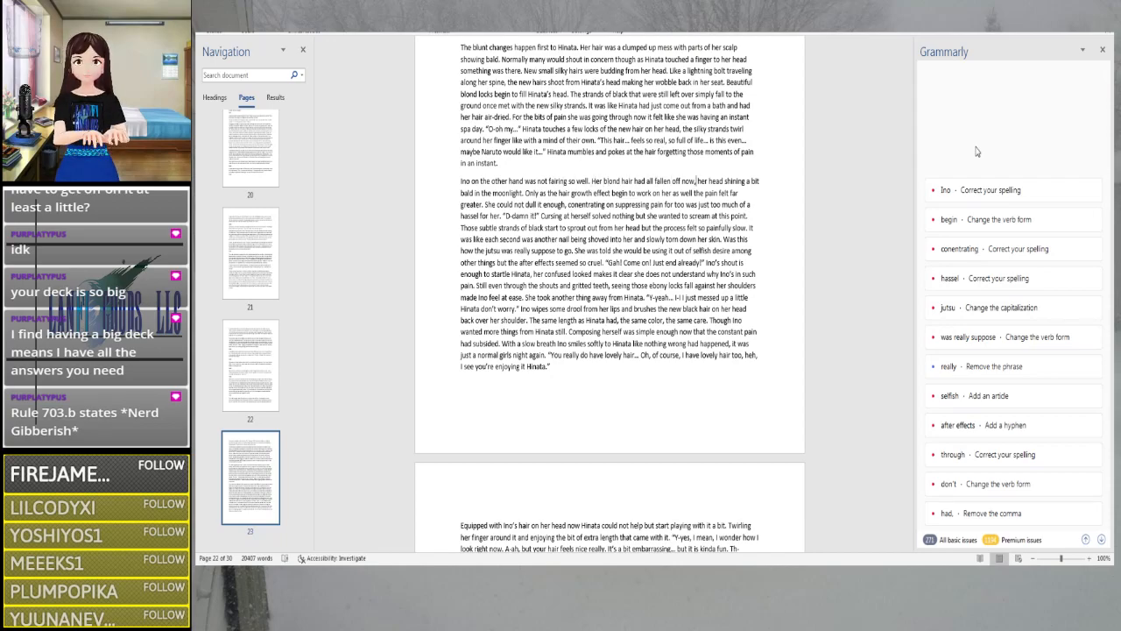
{"action": "key", "text": "Right"}
{"action": "key", "text": "Right"}
{"action": "key", "text": "Right"}
{"action": "key", "text": "Right"}
{"action": "key", "text": "Right"}
{"action": "key", "text": "Right"}
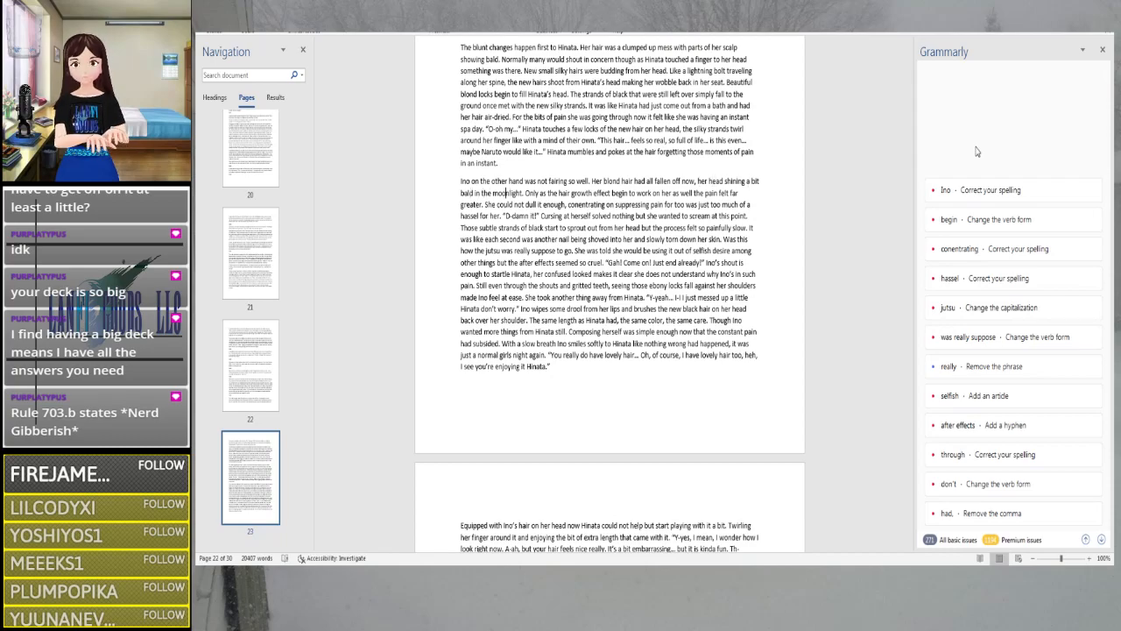
Reword "her head shining a bit bald in the moonlight" to "her head shining in the moonlight"
{"action": "key", "text": "Right"}
{"action": "key", "text": "Right"}
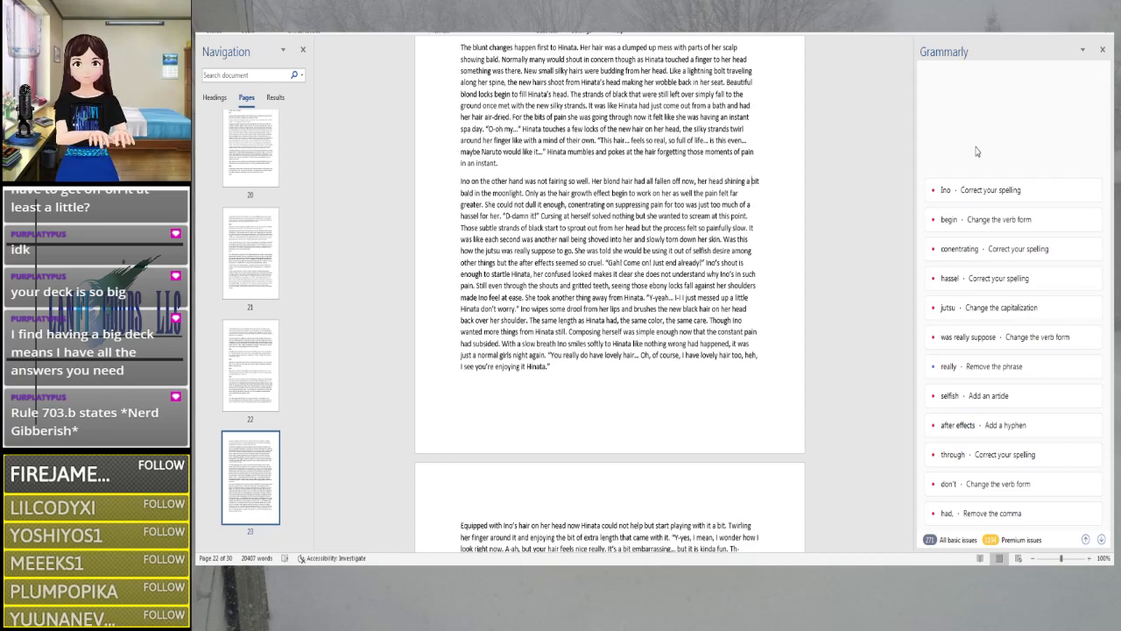
{"action": "key", "text": "Delete"}
{"action": "key", "text": "Delete"}
{"action": "key", "text": "Delete"}
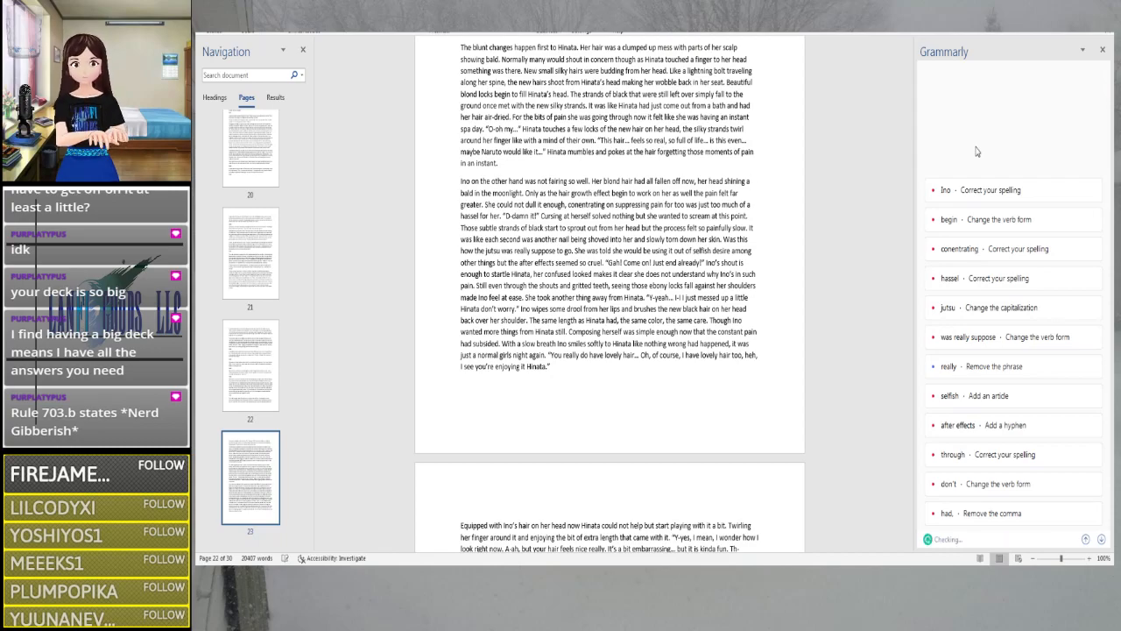
{"action": "key", "text": "Delete"}
{"action": "key", "text": "Delete"}
{"action": "key", "text": "Delete"}
{"action": "key", "text": "Delete"}
{"action": "key", "text": "Delete"}
{"action": "key", "text": "BackSpace"}
{"action": "key", "text": "BackSpace"}
{"action": "type", "text": "in"}
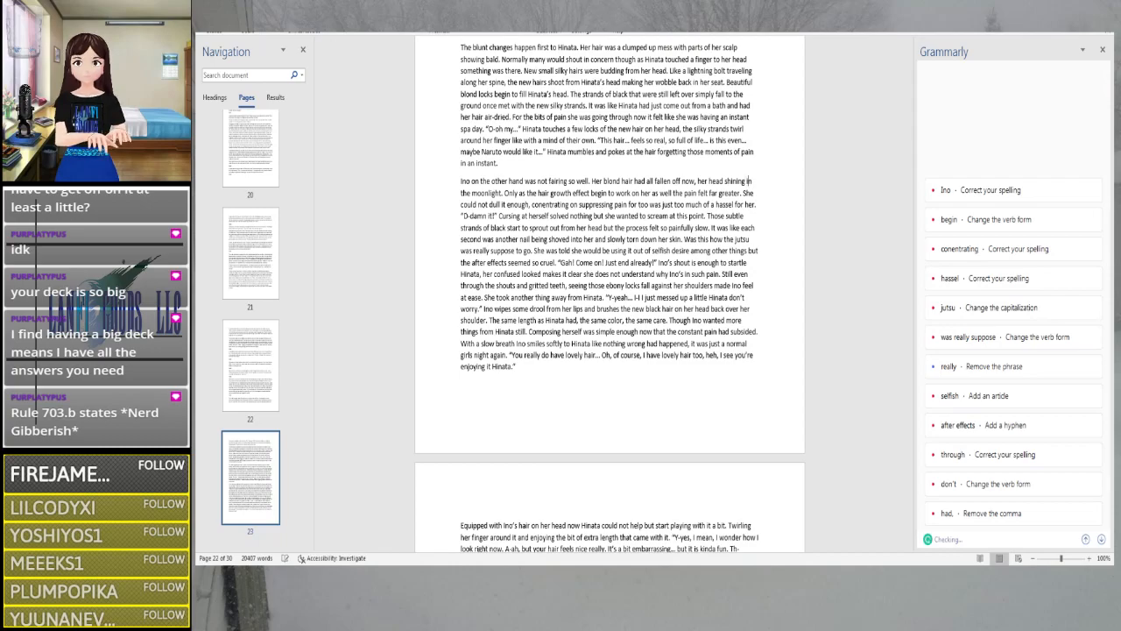
Proofread the hair growth sentences and accept the Grammarly corrections to "begins" and "concentrating"
{"action": "key", "text": "Right"}
{"action": "key", "text": "Right"}
{"action": "key", "text": "Right"}
{"action": "key", "text": "Right"}
{"action": "key", "text": "Right"}
{"action": "key", "text": "Right"}
{"action": "key", "text": "Right"}
{"action": "key", "text": "Right"}
{"action": "key", "text": "Right"}
{"action": "key", "text": "Right"}
{"action": "key", "text": "Right"}
{"action": "key", "text": "Right"}
{"action": "key", "text": "Right"}
{"action": "key", "text": "Right"}
{"action": "key", "text": "Right"}
{"action": "key", "text": "Right"}
{"action": "key", "text": "Right"}
{"action": "key", "text": "Right"}
{"action": "key", "text": "Right"}
{"action": "key", "text": "Right"}
{"action": "key", "text": "Right"}
{"action": "key", "text": "Right"}
{"action": "key", "text": "Right"}
{"action": "key", "text": "Right"}
{"action": "key", "text": "Right"}
{"action": "key", "text": "Right"}
{"action": "key", "text": "Right"}
{"action": "key", "text": "Right"}
{"action": "key", "text": "Right"}
{"action": "key", "text": "Right"}
{"action": "key", "text": "Right"}
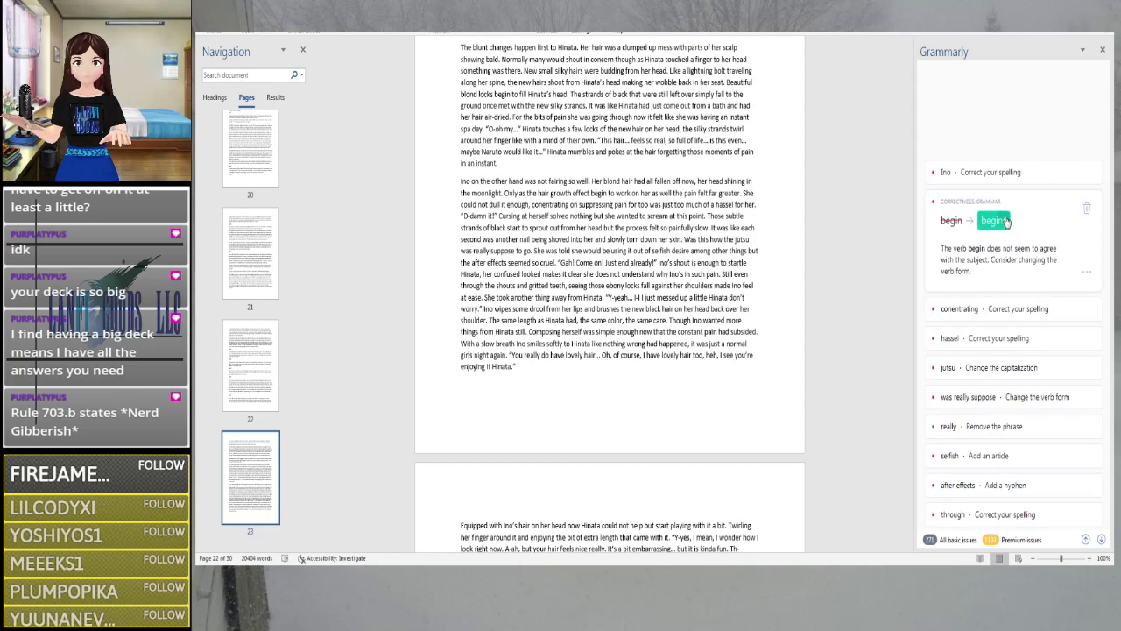
{"action": "left_click", "coordinate": [994, 221]}
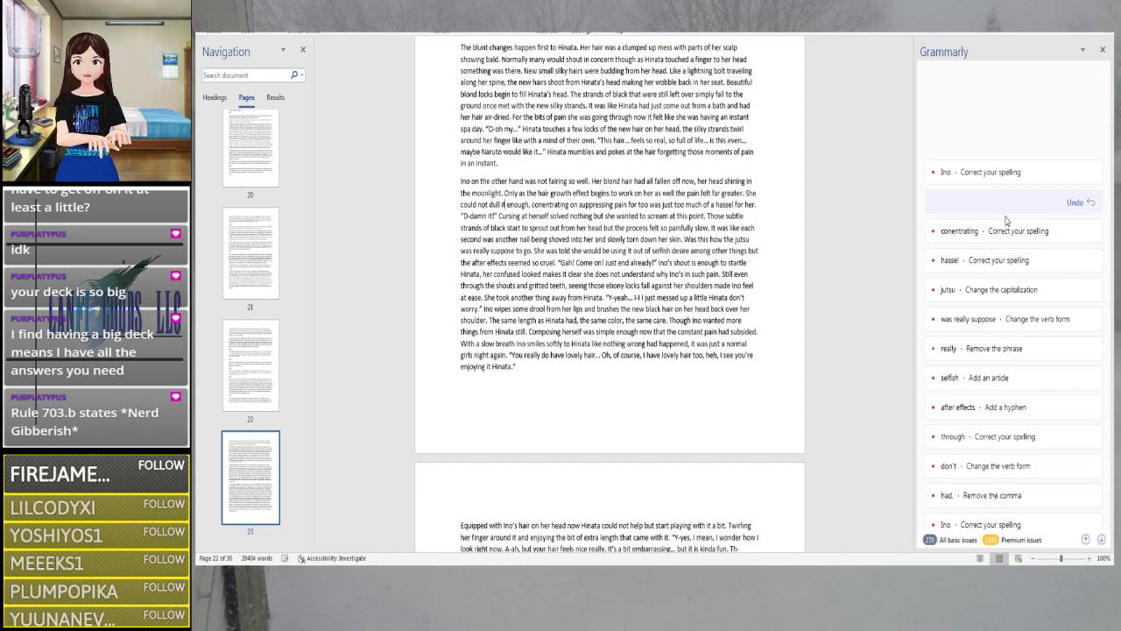
{"action": "left_click", "coordinate": [1005, 223]}
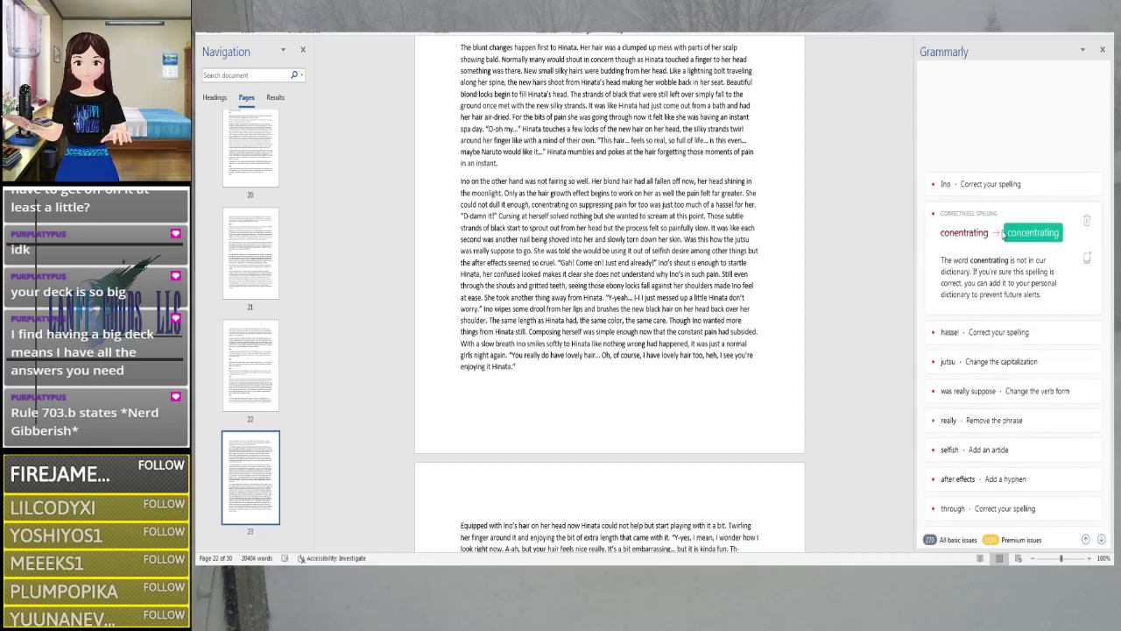
{"action": "left_click", "coordinate": [998, 225]}
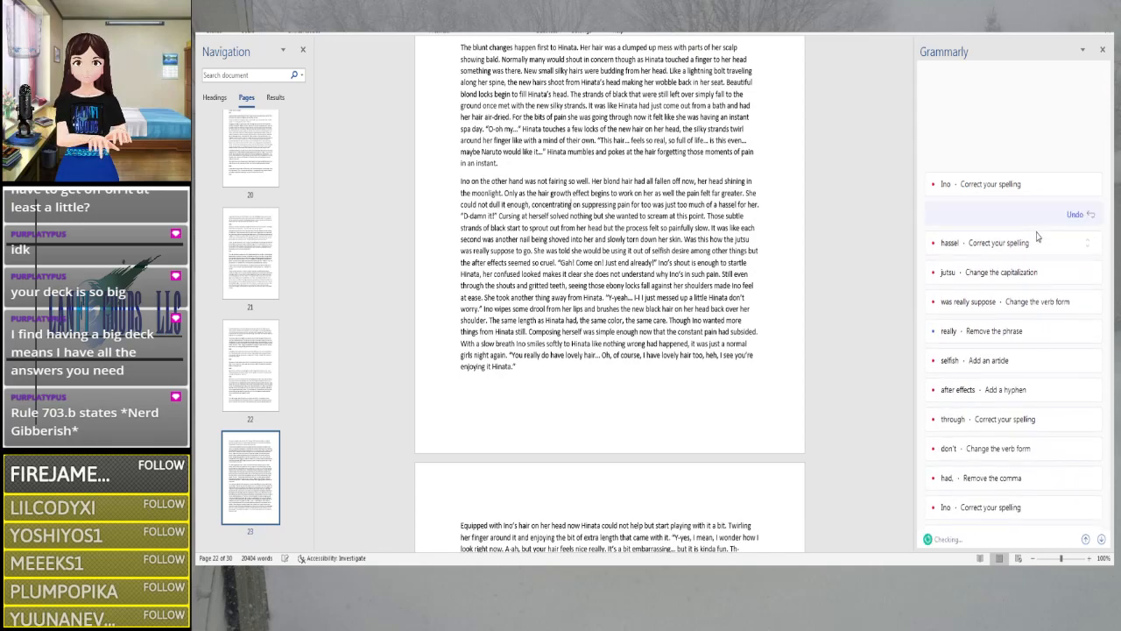
Change "too" to "two" after "suppressing pain for", and accept the Grammarly spelling correction to "hassle" in the same sentence
{"action": "left_click", "coordinate": [647, 204]}
{"action": "key", "text": "BackSpace"}
{"action": "type", "text": "w"}
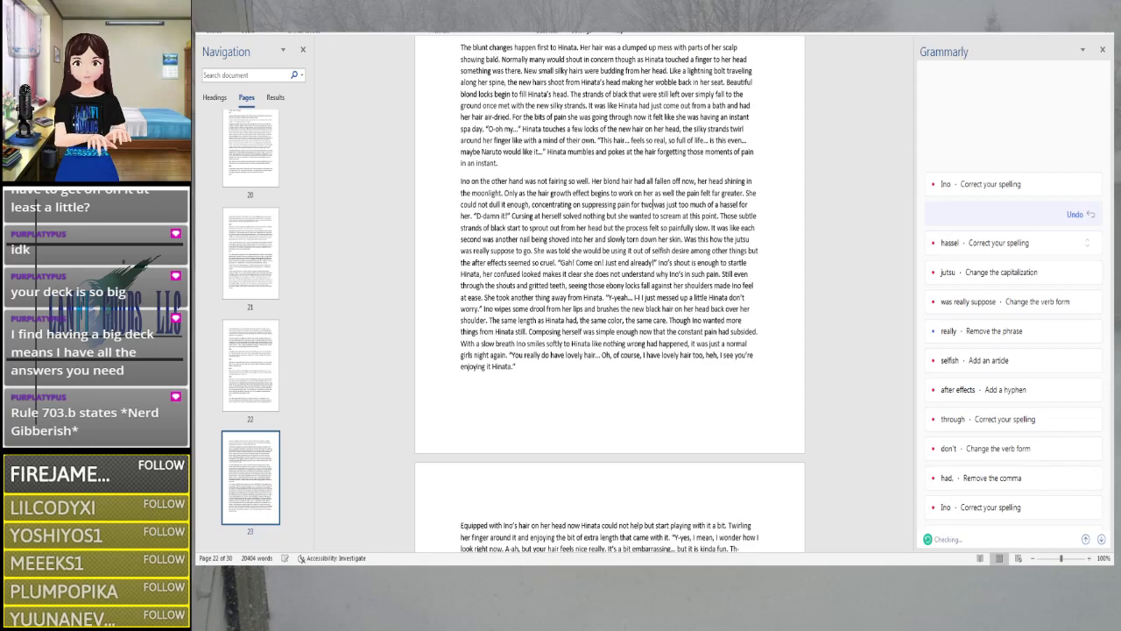
{"action": "left_click", "coordinate": [1036, 241]}
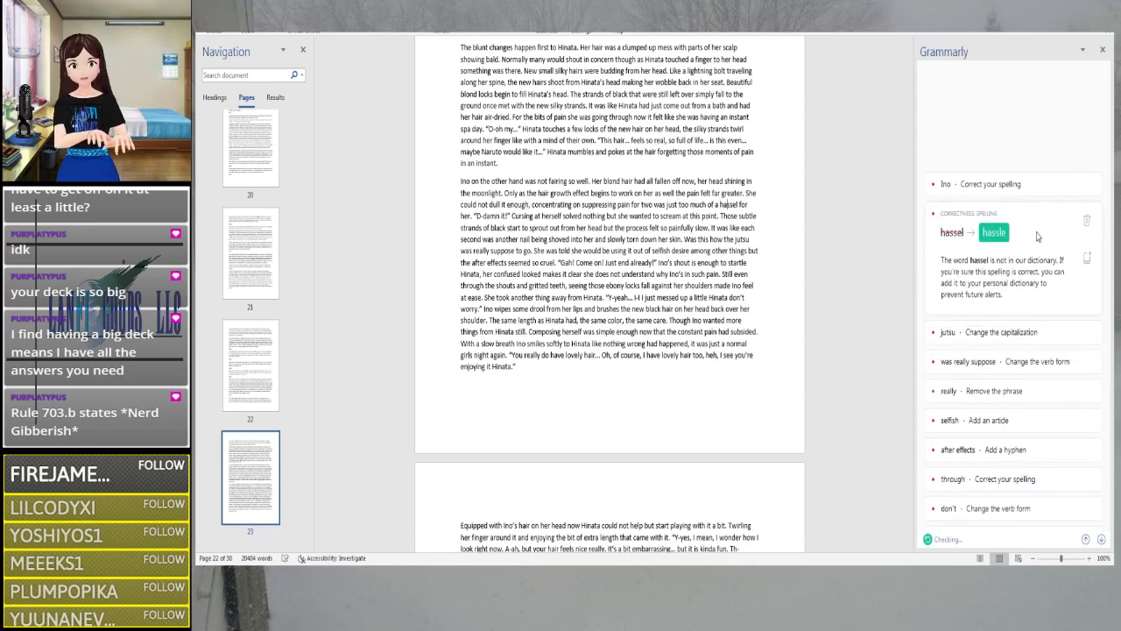
{"action": "left_click", "coordinate": [994, 232]}
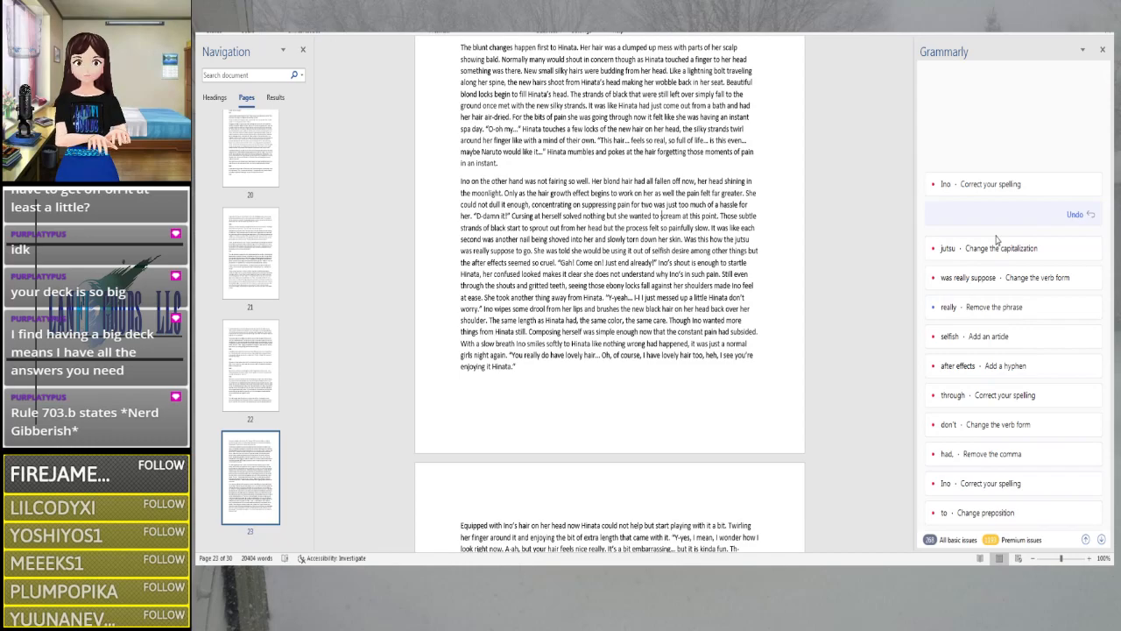
Proofread the sentences from "scream at this point" through "It was like each second was another nail"
{"action": "key", "text": "Right"}
{"action": "key", "text": "Right"}
{"action": "key", "text": "Right"}
{"action": "key", "text": "Right"}
{"action": "key", "text": "Right"}
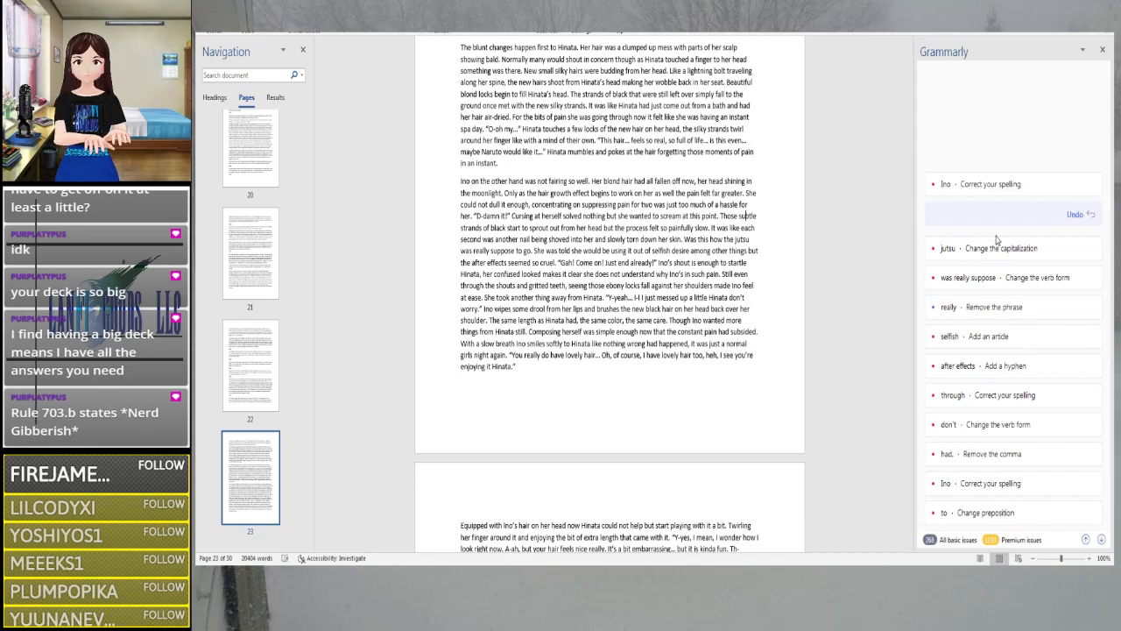
{"action": "key", "text": "Right"}
{"action": "key", "text": "Right"}
{"action": "key", "text": "Right"}
{"action": "key", "text": "Right"}
{"action": "key", "text": "Right"}
{"action": "key", "text": "Right"}
{"action": "key", "text": "Right"}
{"action": "key", "text": "Right"}
{"action": "key", "text": "Right"}
{"action": "key", "text": "Right"}
{"action": "key", "text": "Right"}
{"action": "key", "text": "Right"}
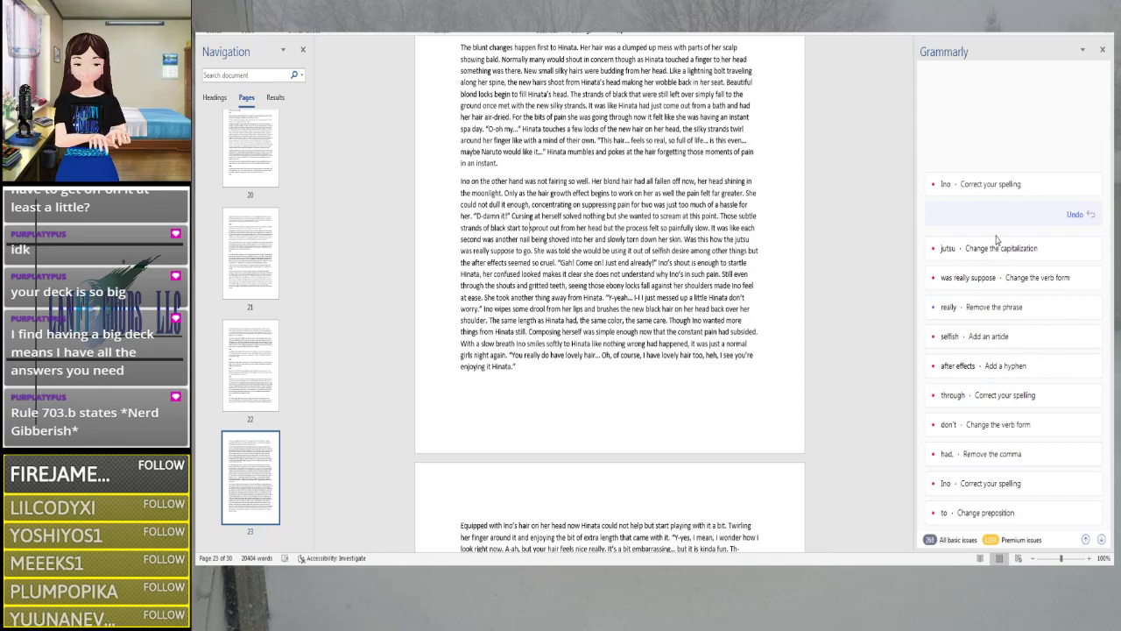
{"action": "key", "text": "Right"}
{"action": "key", "text": "Right"}
{"action": "key", "text": "Right"}
{"action": "key", "text": "Right"}
{"action": "key", "text": "Right"}
{"action": "key", "text": "Right"}
{"action": "key", "text": "Right"}
{"action": "key", "text": "Right"}
{"action": "key", "text": "Right"}
{"action": "key", "text": "Right"}
{"action": "key", "text": "Right"}
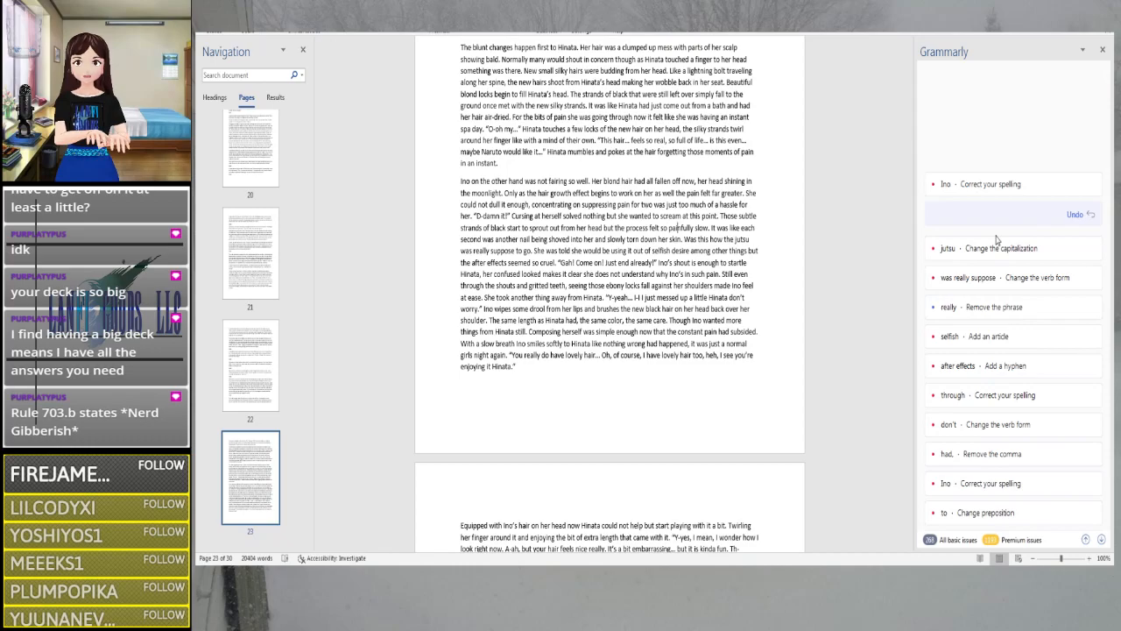
{"action": "key", "text": "Right"}
{"action": "key", "text": "Right"}
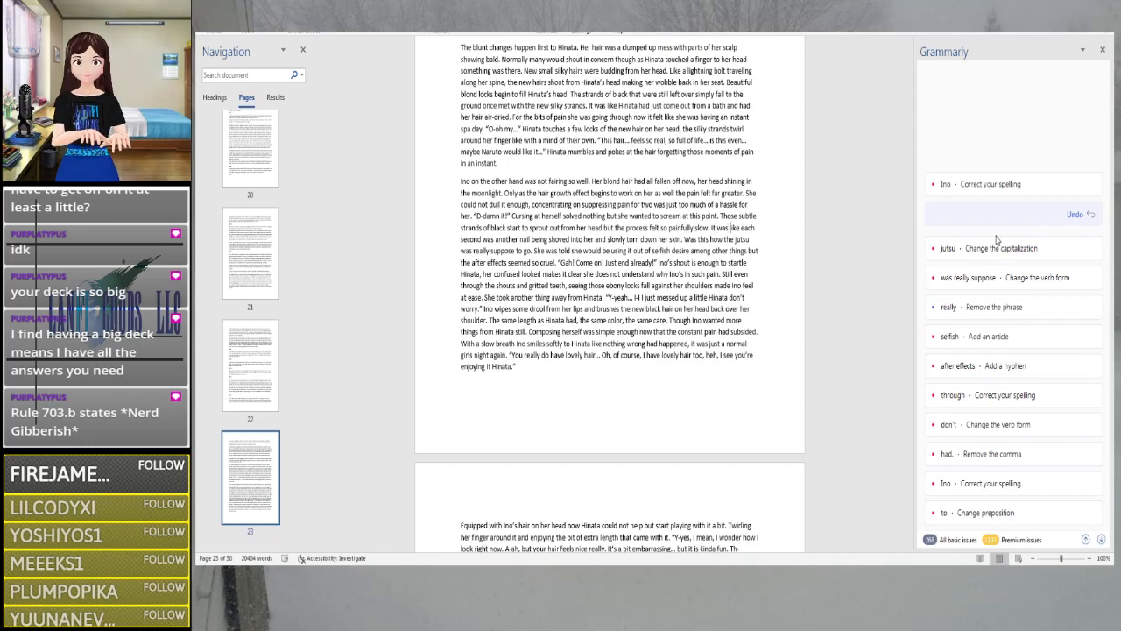
{"action": "key", "text": "Right"}
{"action": "key", "text": "Right"}
{"action": "key", "text": "Right"}
{"action": "key", "text": "Right"}
{"action": "key", "text": "Right"}
{"action": "key", "text": "Right"}
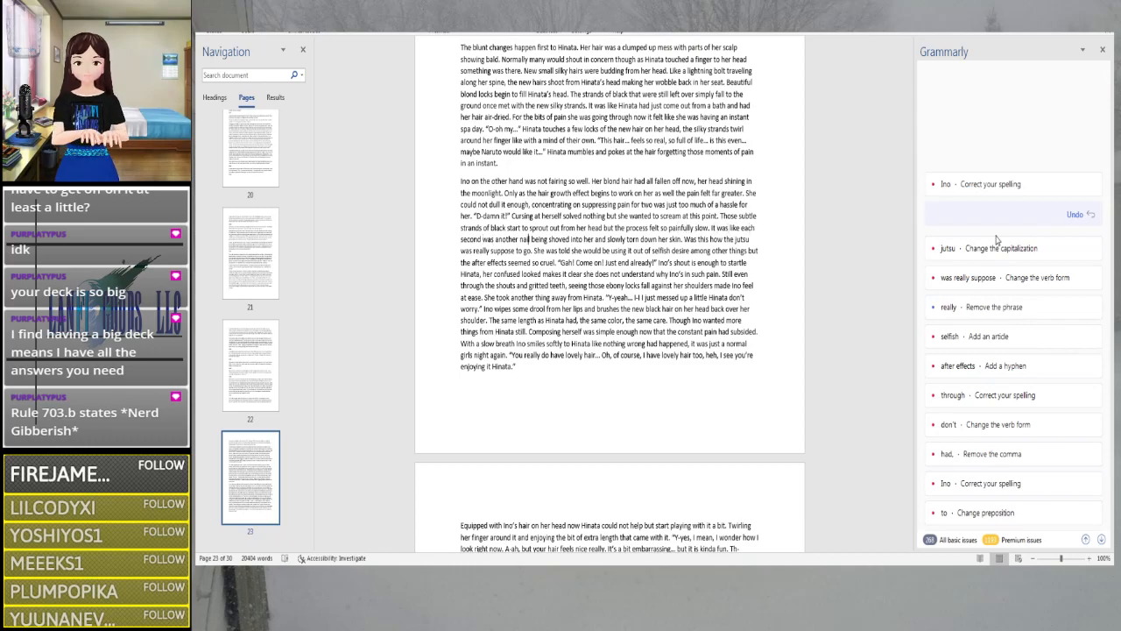
Recheck the nail sentence, proofread on to "Was this how the jutsu", and accept the Grammarly capitalization "Jutsu"
{"action": "key", "text": "Left"}
{"action": "key", "text": "Left"}
{"action": "key", "text": "Left"}
{"action": "key", "text": "Left"}
{"action": "key", "text": "Right"}
{"action": "key", "text": "Right"}
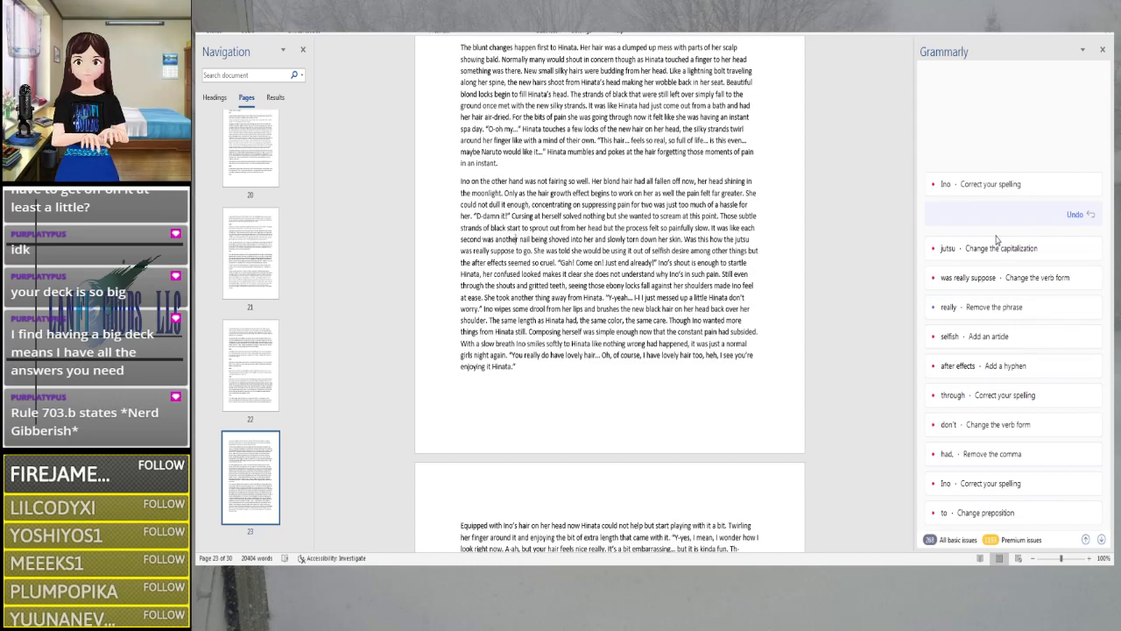
{"action": "key", "text": "Right"}
{"action": "key", "text": "Right"}
{"action": "key", "text": "Right"}
{"action": "key", "text": "Right"}
{"action": "key", "text": "Right"}
{"action": "key", "text": "Right"}
{"action": "key", "text": "Right"}
{"action": "key", "text": "Right"}
{"action": "key", "text": "Right"}
{"action": "key", "text": "Right"}
{"action": "key", "text": "Right"}
{"action": "key", "text": "Right"}
{"action": "key", "text": "Right"}
{"action": "key", "text": "Right"}
{"action": "key", "text": "Right"}
{"action": "key", "text": "Right"}
{"action": "key", "text": "Right"}
{"action": "key", "text": "Right"}
{"action": "key", "text": "Right"}
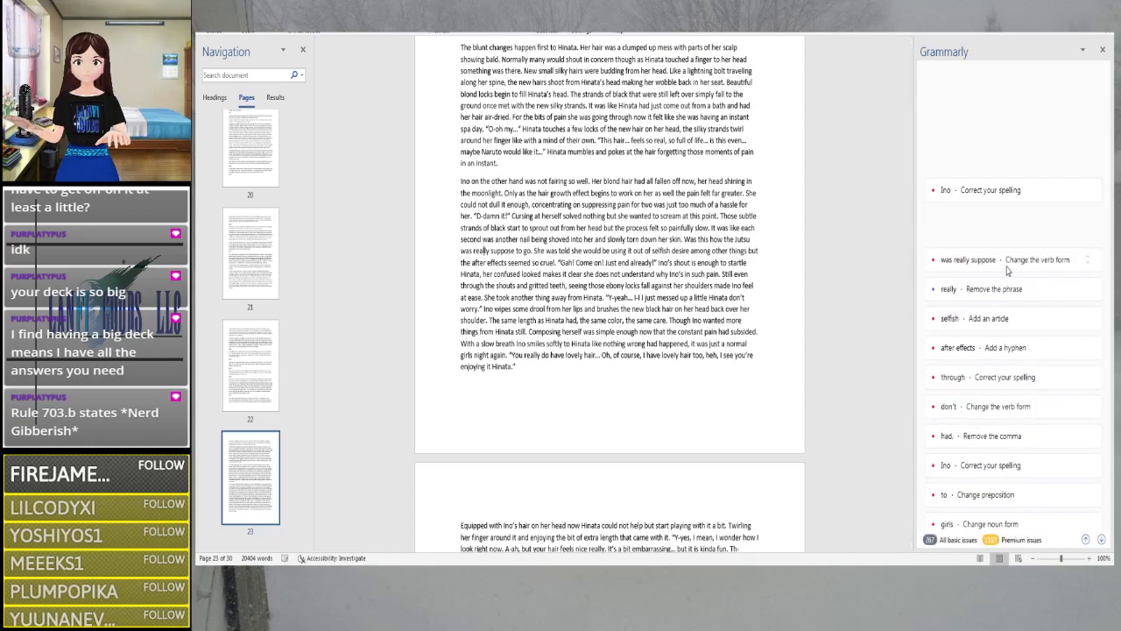
Accept the Grammarly verb form correction to "supposed", end that sentence with a question mark, and proofread "She was told she would be using it"
{"action": "left_click", "coordinate": [992, 299]}
{"action": "left_click", "coordinate": [993, 299]}
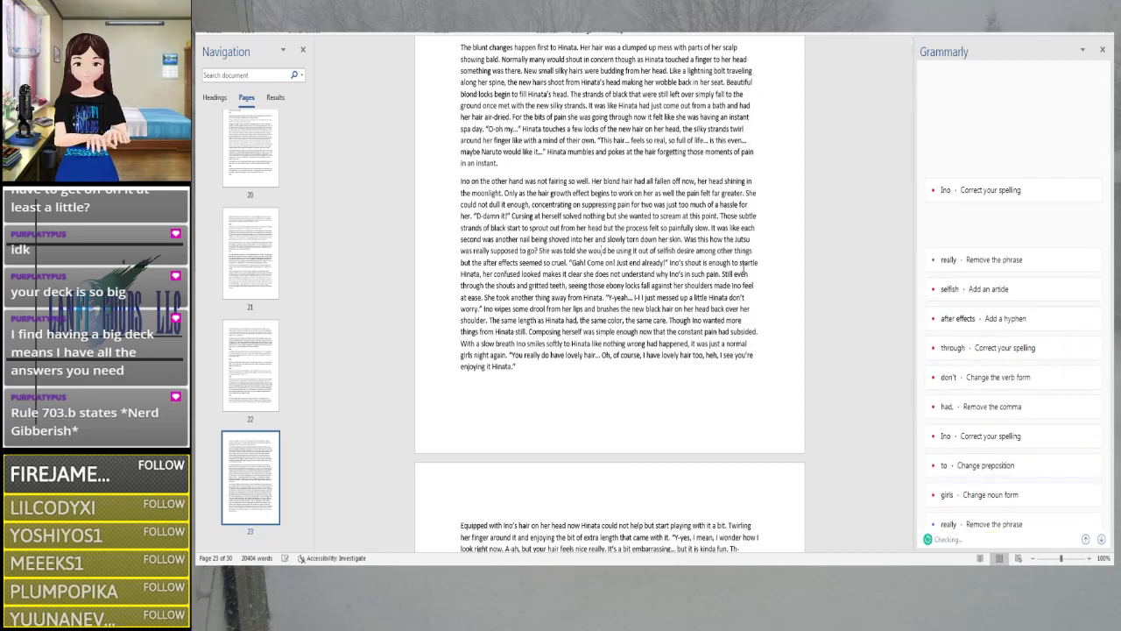
{"action": "key", "text": "Right"}
{"action": "key", "text": "Right"}
{"action": "key", "text": "Right"}
{"action": "key", "text": "Right"}
{"action": "key", "text": "Right"}
{"action": "key", "text": "Right"}
{"action": "key", "text": "Right"}
{"action": "key", "text": "Right"}
{"action": "key", "text": "Right"}
{"action": "key", "text": "Right"}
{"action": "key", "text": "Right"}
{"action": "key", "text": "Right"}
{"action": "key", "text": "Right"}
{"action": "key", "text": "Right"}
{"action": "key", "text": "Right"}
{"action": "key", "text": "Right"}
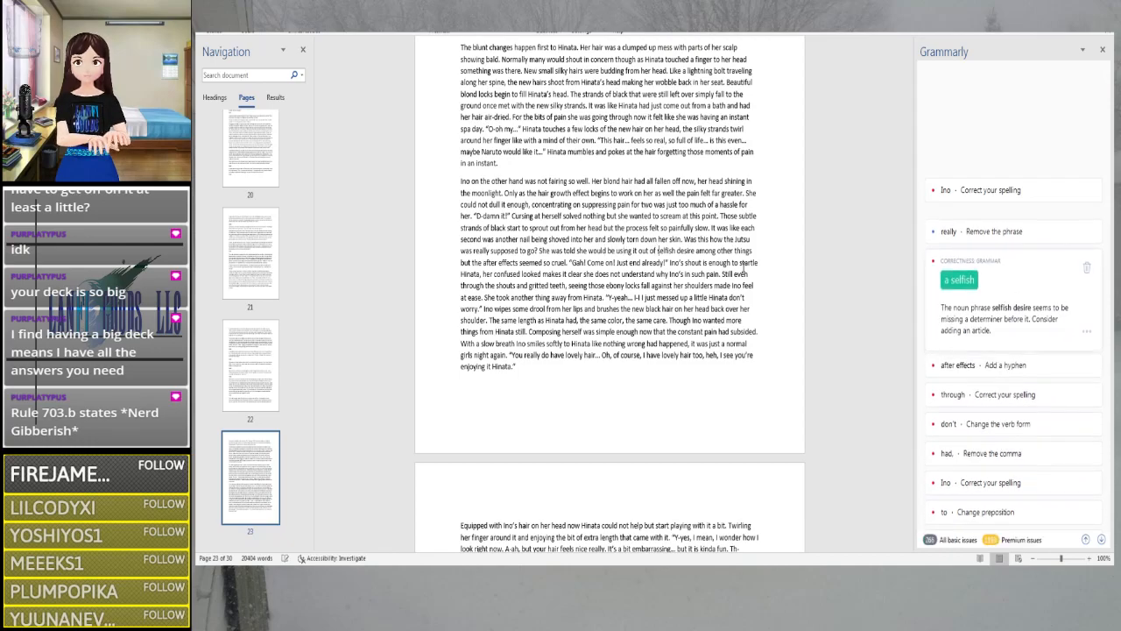
{"action": "key", "text": "Left"}
{"action": "key", "text": "Left"}
{"action": "key", "text": "Left"}
{"action": "key", "text": "Left"}
{"action": "key", "text": "Left"}
{"action": "key", "text": "Left"}
{"action": "key", "text": "Left"}
{"action": "key", "text": "Left"}
{"action": "key", "text": "Left"}
{"action": "key", "text": "Left"}
{"action": "key", "text": "Left"}
{"action": "key", "text": "Left"}
{"action": "key", "text": "Left"}
{"action": "key", "text": "Left"}
{"action": "key", "text": "Left"}
{"action": "key", "text": "Left"}
{"action": "key", "text": "Left"}
{"action": "key", "text": "Left"}
{"action": "key", "text": "Left"}
{"action": "key", "text": "Left"}
{"action": "key", "text": "Left"}
{"action": "key", "text": "Left"}
{"action": "key", "text": "Left"}
{"action": "key", "text": "Left"}
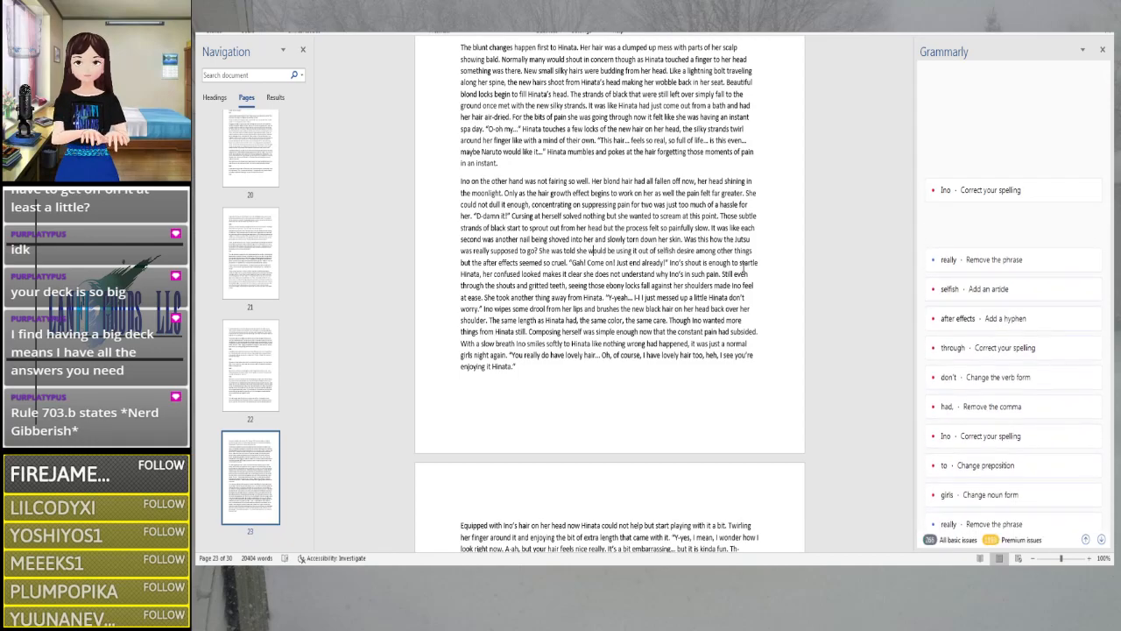
Accept the Grammarly corrections that add "a" before "selfish desire" and hyphenate "after-effects"
{"action": "key", "text": "Right"}
{"action": "key", "text": "Right"}
{"action": "key", "text": "Right"}
{"action": "key", "text": "Right"}
{"action": "key", "text": "Right"}
{"action": "key", "text": "Right"}
{"action": "key", "text": "Right"}
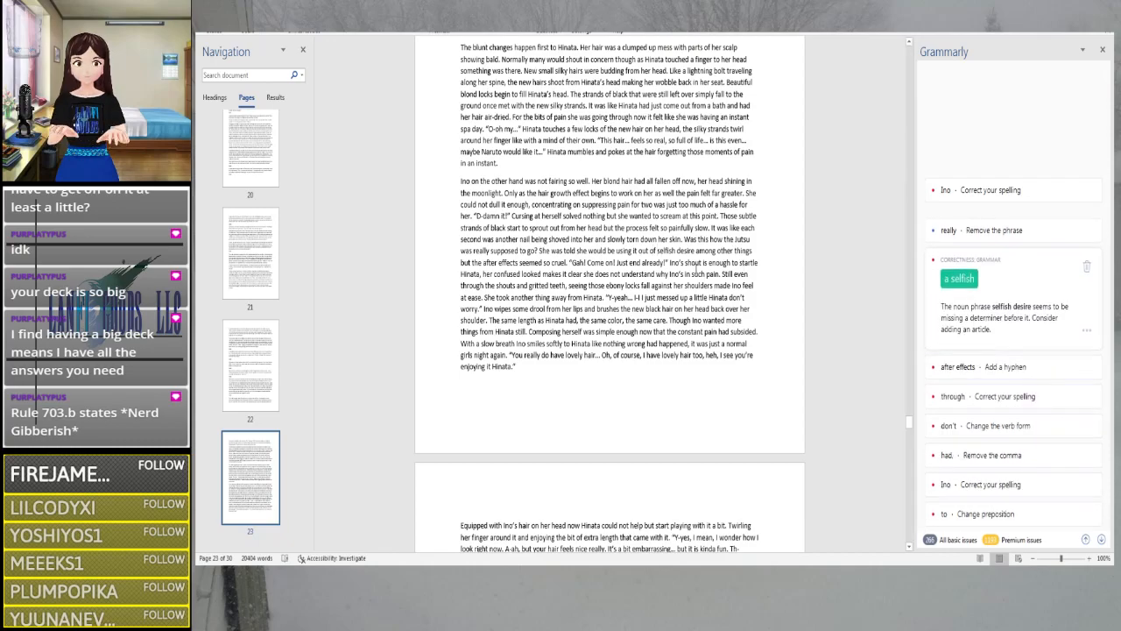
{"action": "left_click", "coordinate": [958, 278]}
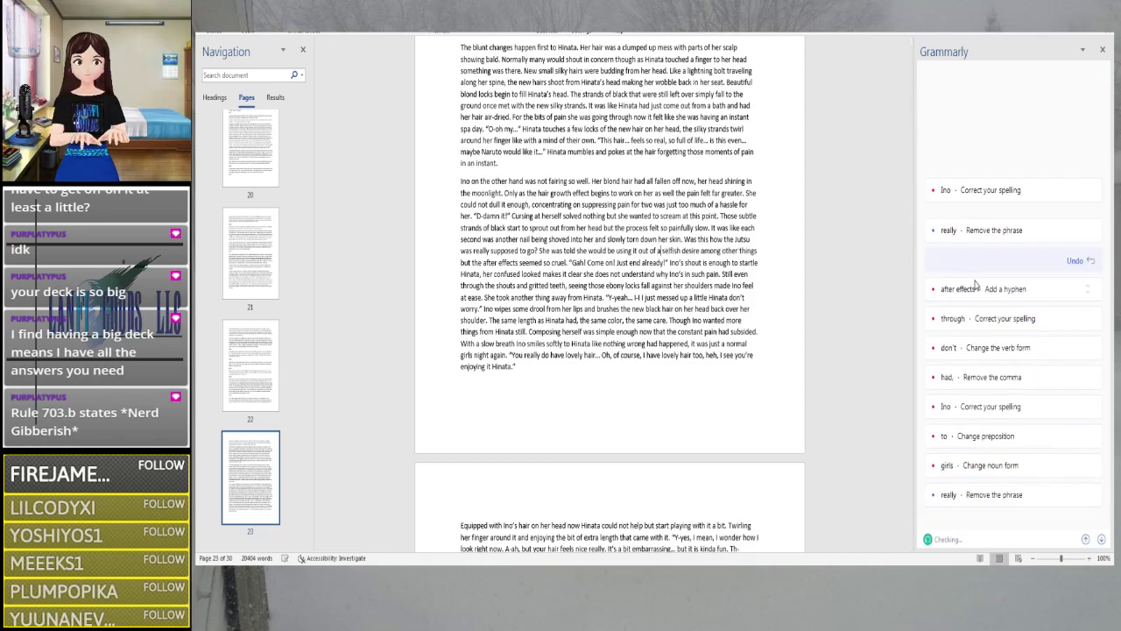
{"action": "left_click", "coordinate": [975, 284]}
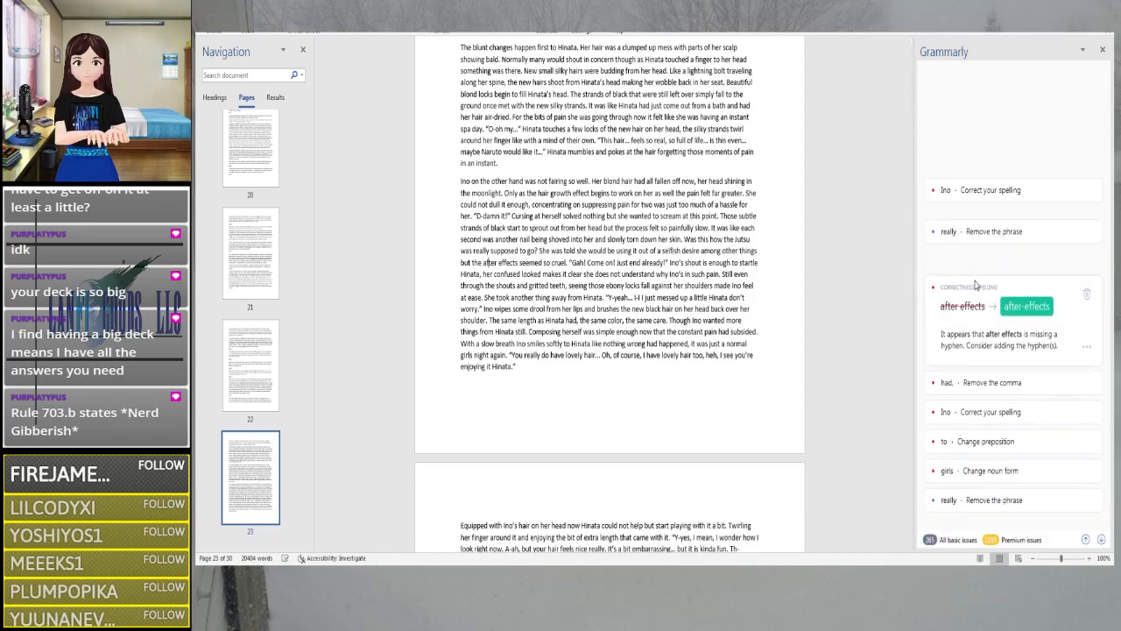
{"action": "left_click", "coordinate": [1029, 303]}
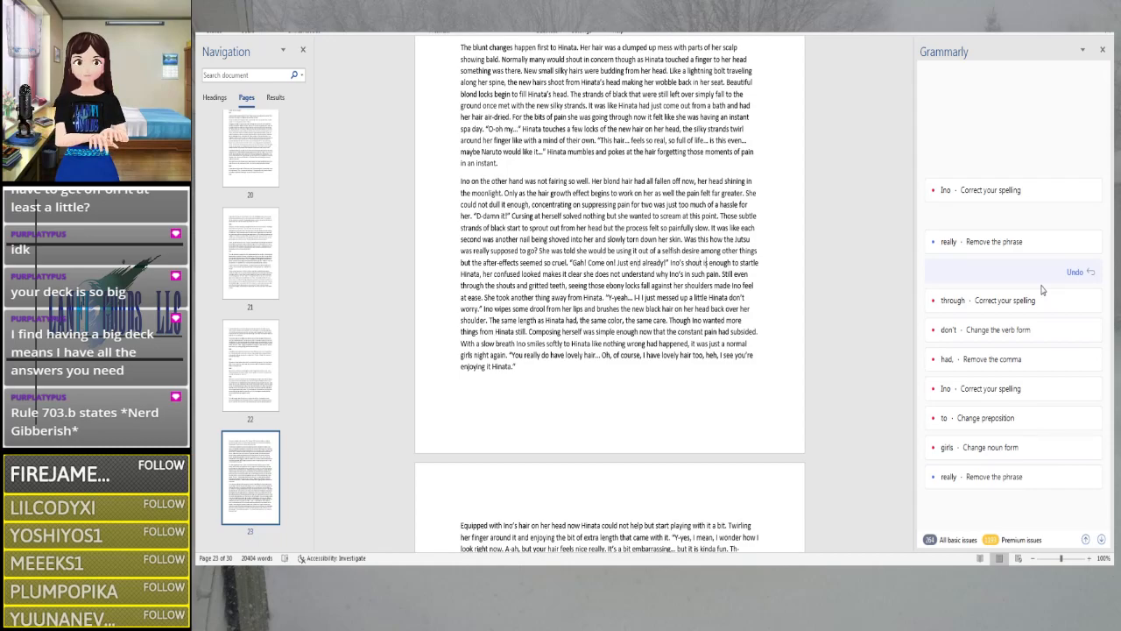
Proofread the "shout is enough to startle" sentence and change "looked" to "look" after "her confused"
{"action": "key", "text": "Right"}
{"action": "key", "text": "Right"}
{"action": "key", "text": "Right"}
{"action": "key", "text": "Right"}
{"action": "key", "text": "Right"}
{"action": "key", "text": "Right"}
{"action": "key", "text": "Right"}
{"action": "key", "text": "Right"}
{"action": "key", "text": "Right"}
{"action": "key", "text": "Right"}
{"action": "key", "text": "Right"}
{"action": "key", "text": "Right"}
{"action": "key", "text": "Right"}
{"action": "key", "text": "Right"}
{"action": "key", "text": "Right"}
{"action": "key", "text": "Right"}
{"action": "key", "text": "Right"}
{"action": "key", "text": "Right"}
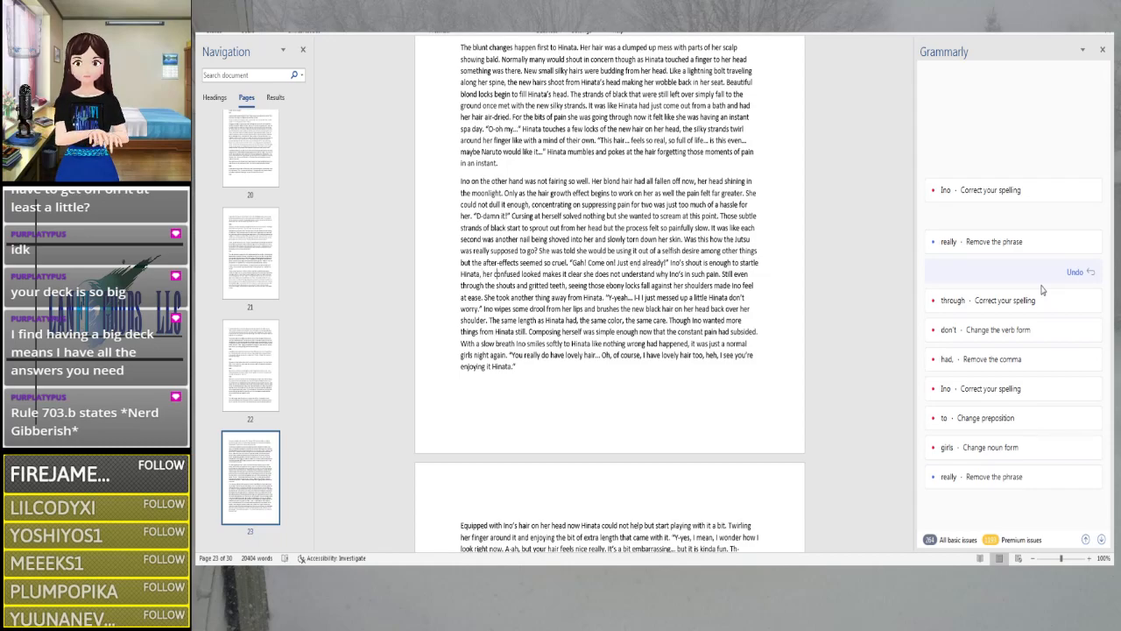
{"action": "key", "text": "Right"}
{"action": "key", "text": "Right"}
{"action": "key", "text": "Right"}
{"action": "key", "text": "Right"}
{"action": "key", "text": "Right"}
{"action": "key", "text": "Right"}
{"action": "key", "text": "Right"}
{"action": "key", "text": "Right"}
{"action": "key", "text": "Right"}
{"action": "key", "text": "Right"}
{"action": "key", "text": "Right"}
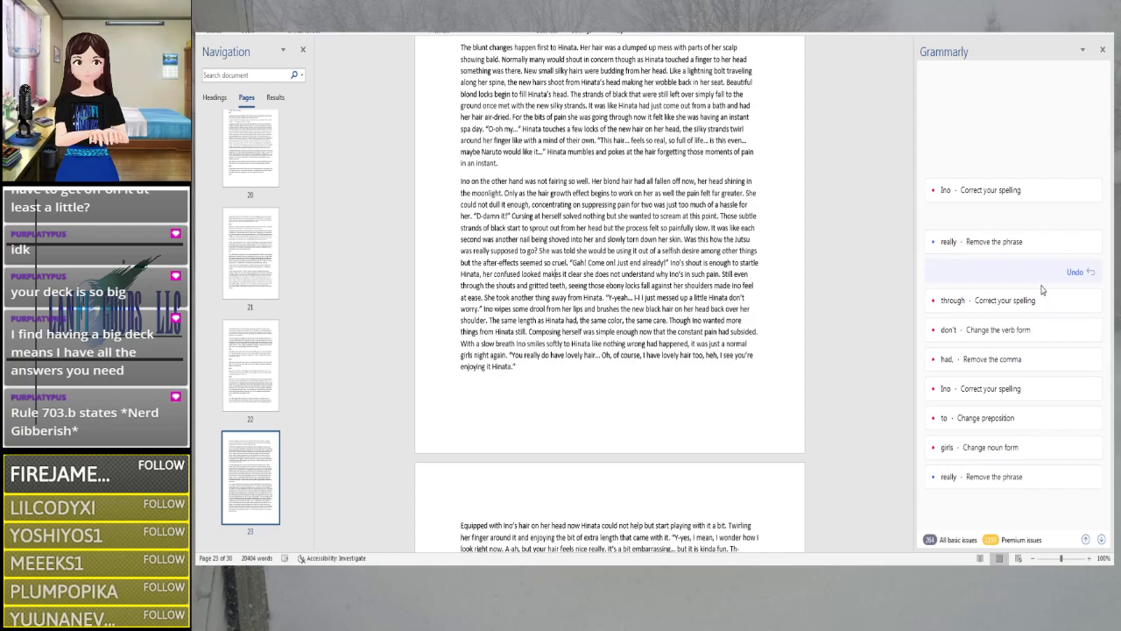
{"action": "key", "text": "BackSpace"}
{"action": "key", "text": "BackSpace"}
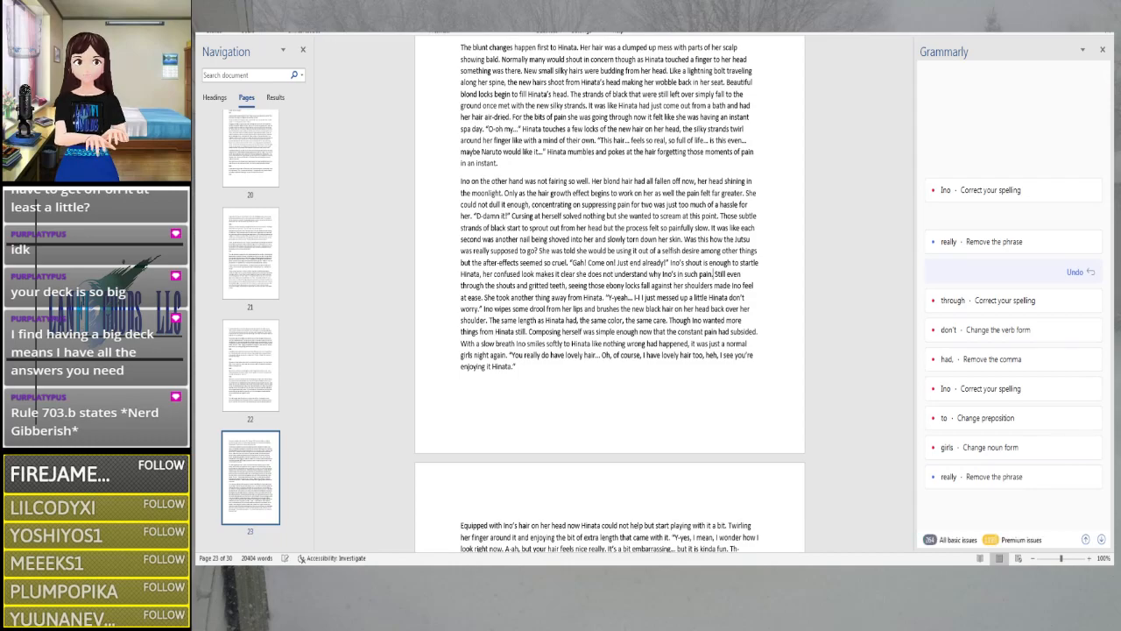
Try the Grammarly replacement of "through" with "though" before "the shouts and gritted teeth", and undo it
{"action": "left_click", "coordinate": [1043, 294]}
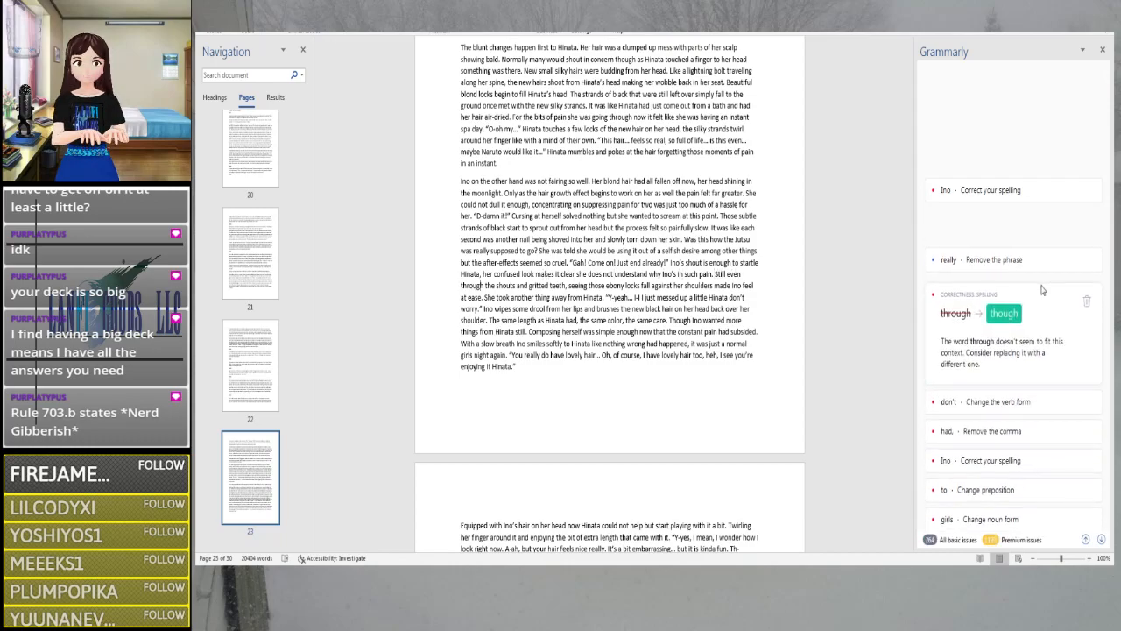
{"action": "left_click", "coordinate": [1004, 313]}
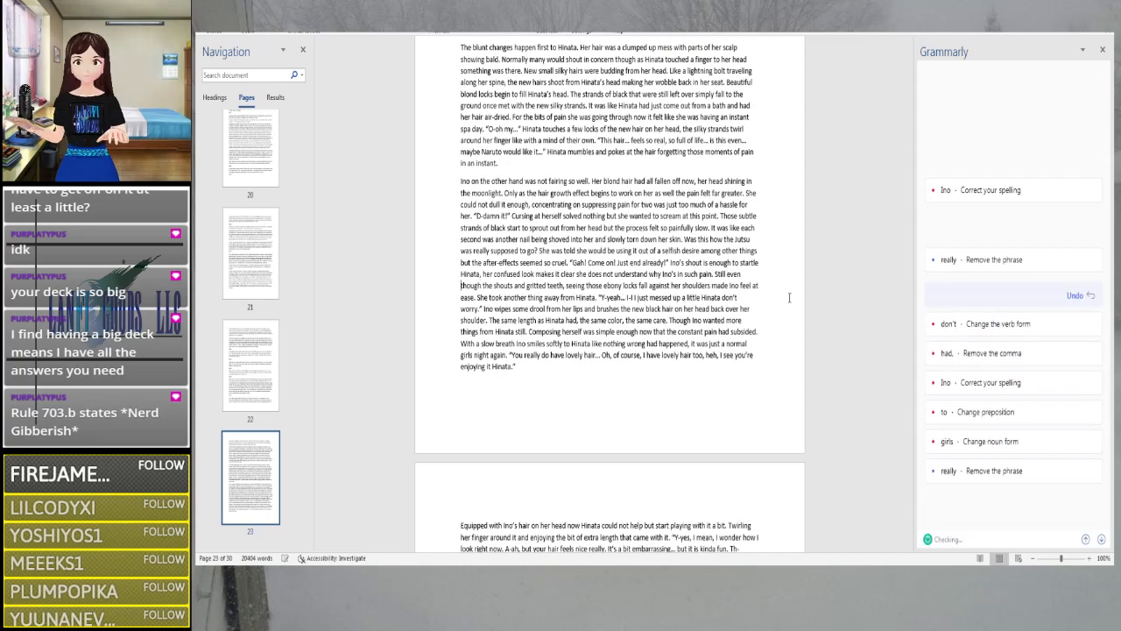
{"action": "key", "text": "ctrl+z"}
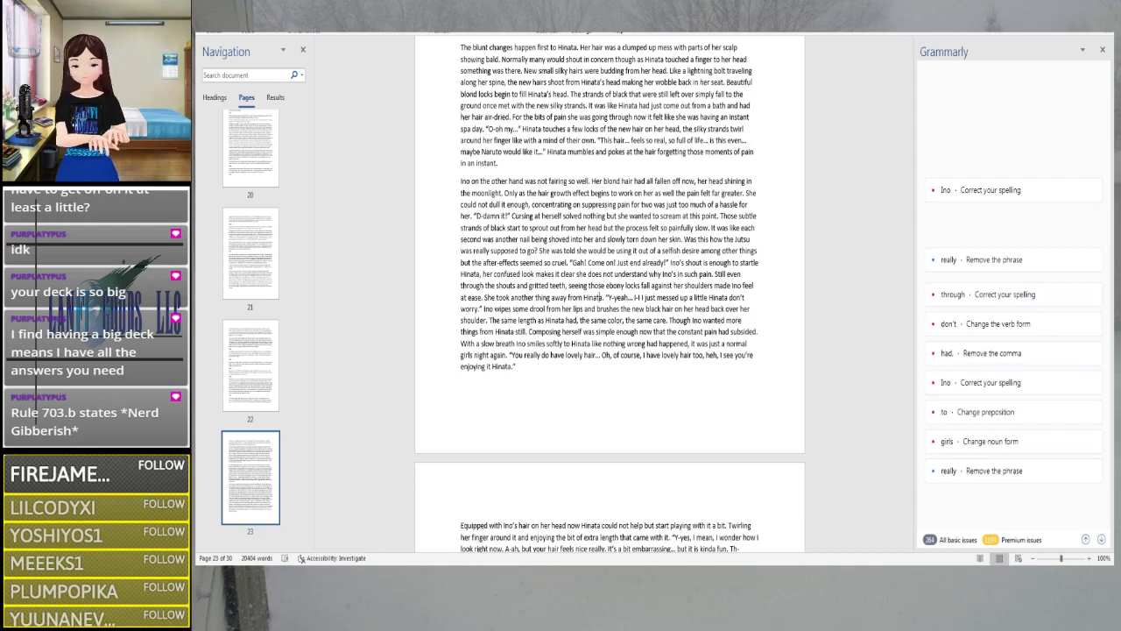
Extend the sentence beginning "She took another thing away" with ", she won something" before its period
{"action": "type", "text": "shewo"}
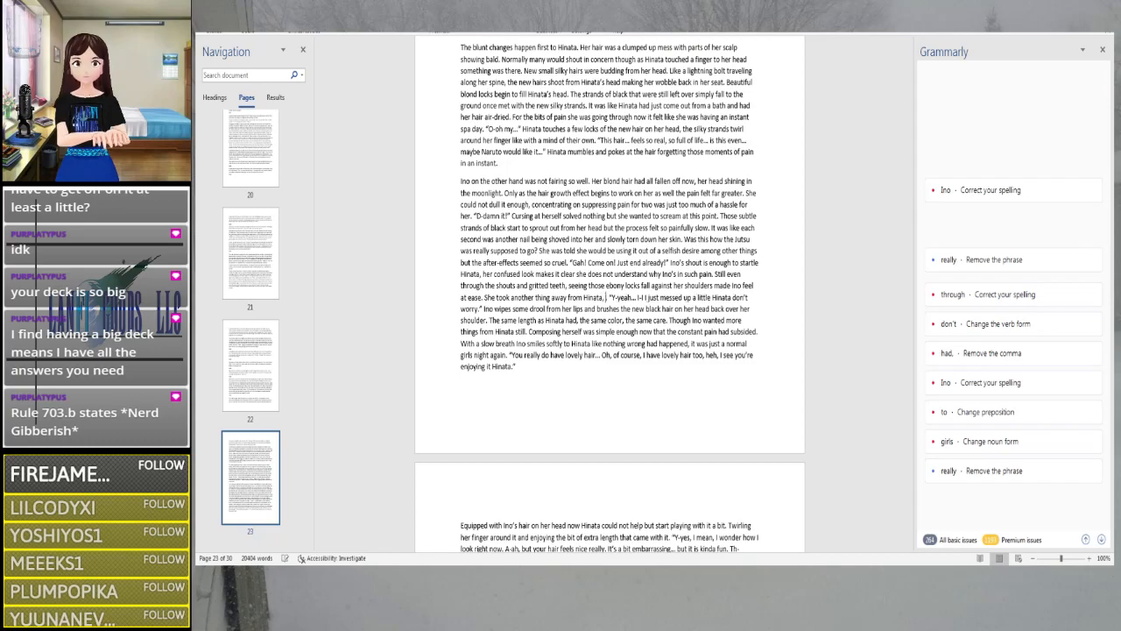
{"action": "key", "text": "BackSpace"}
{"action": "key", "text": "BackSpace"}
{"action": "type", "text": "won something."}
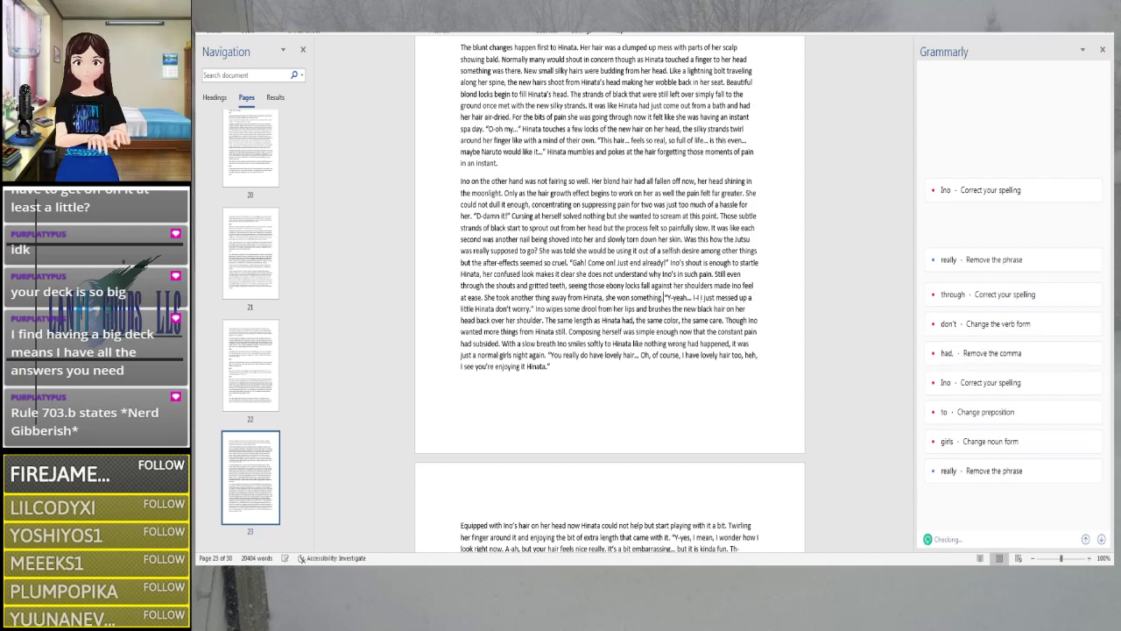
{"action": "left_click", "coordinate": [715, 297]}
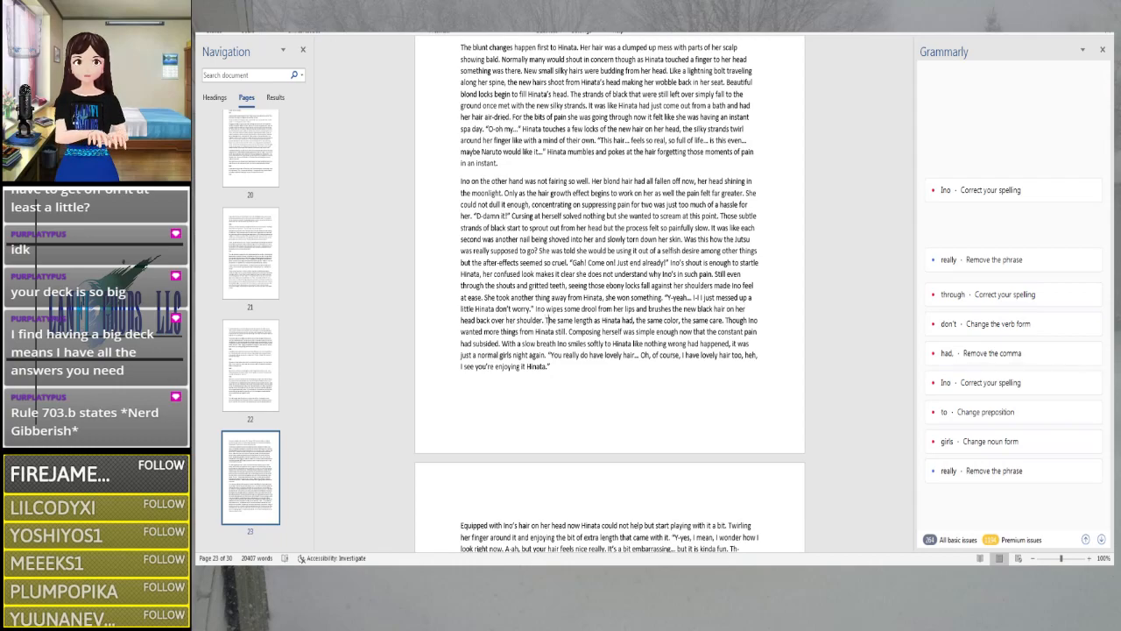
Try the Grammarly removal of the comma after "had" in the "same length" sentence, and undo it
{"action": "left_click", "coordinate": [613, 320]}
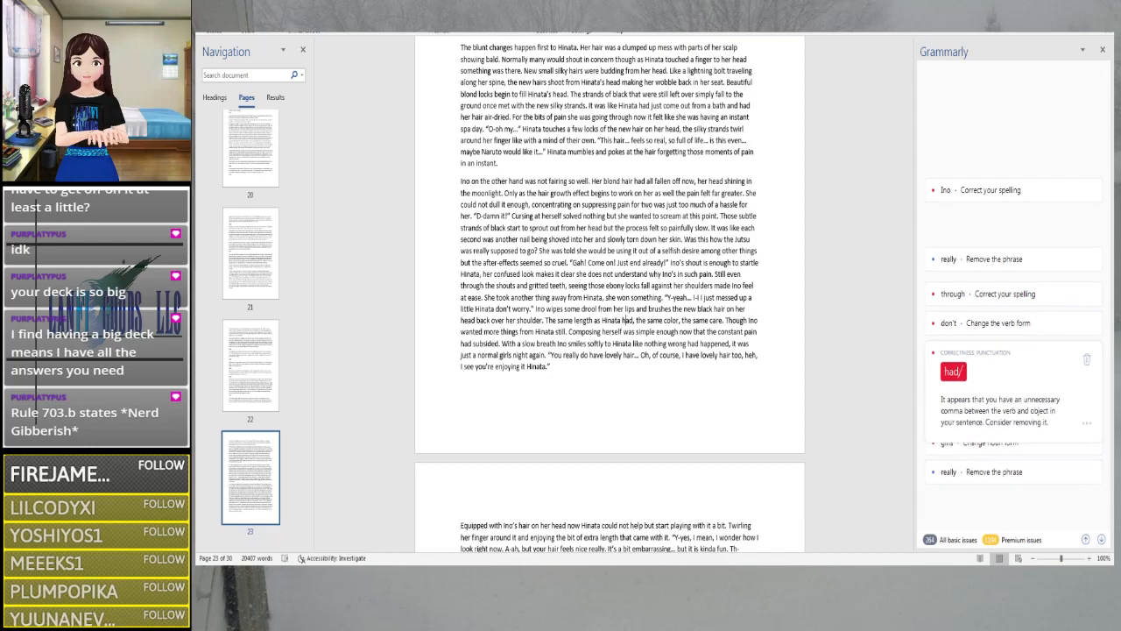
{"action": "left_click", "coordinate": [954, 348]}
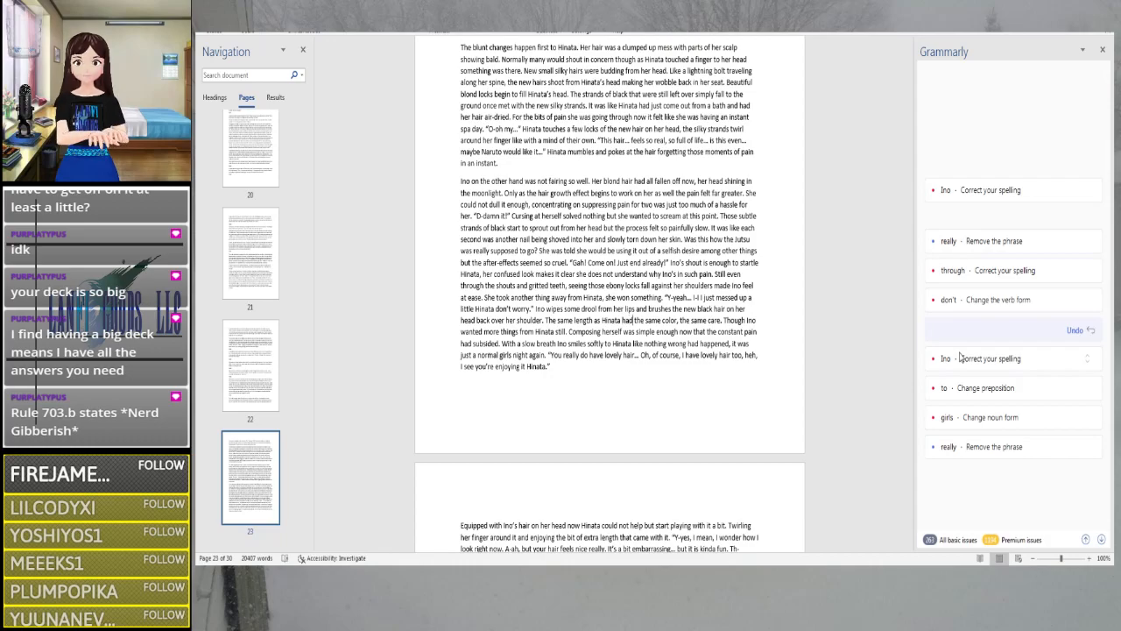
{"action": "key", "text": "ctrl+z"}
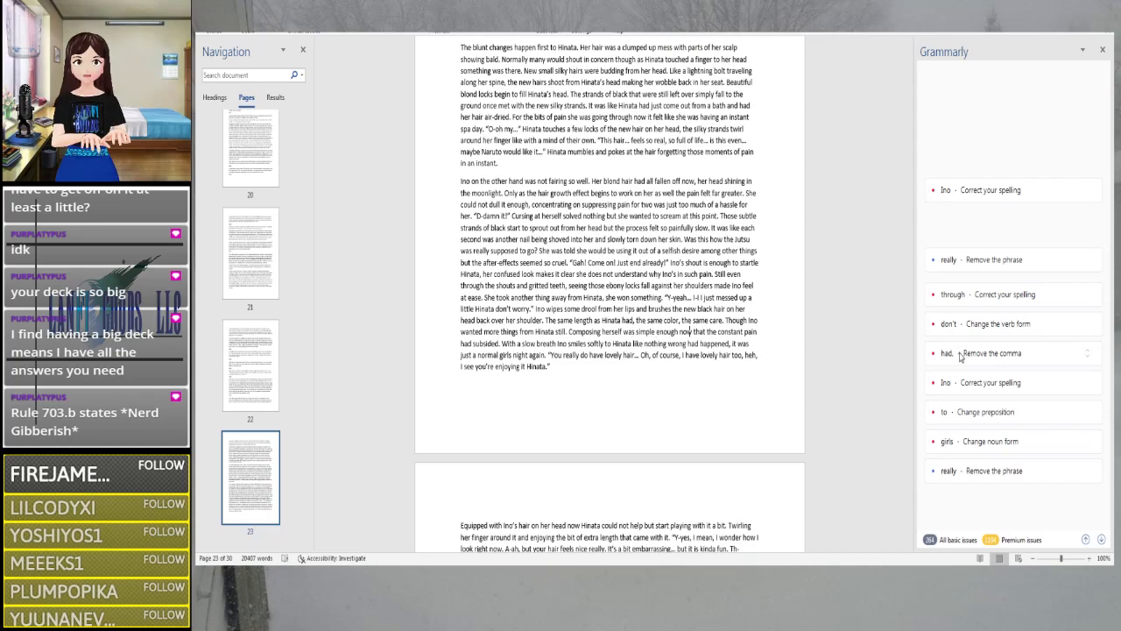
Proofread from "Composing herself was simple enough now" to "smiles softly", and accept the Grammarly preposition change to "at"
{"action": "key", "text": "Right"}
{"action": "key", "text": "Right"}
{"action": "key", "text": "Right"}
{"action": "key", "text": "Right"}
{"action": "key", "text": "Right"}
{"action": "key", "text": "Right"}
{"action": "key", "text": "Right"}
{"action": "key", "text": "Right"}
{"action": "key", "text": "Right"}
{"action": "key", "text": "Right"}
{"action": "key", "text": "Right"}
{"action": "key", "text": "Right"}
{"action": "key", "text": "Right"}
{"action": "key", "text": "Right"}
{"action": "key", "text": "Right"}
{"action": "key", "text": "Right"}
{"action": "key", "text": "Right"}
{"action": "key", "text": "Right"}
{"action": "key", "text": "Right"}
{"action": "key", "text": "Right"}
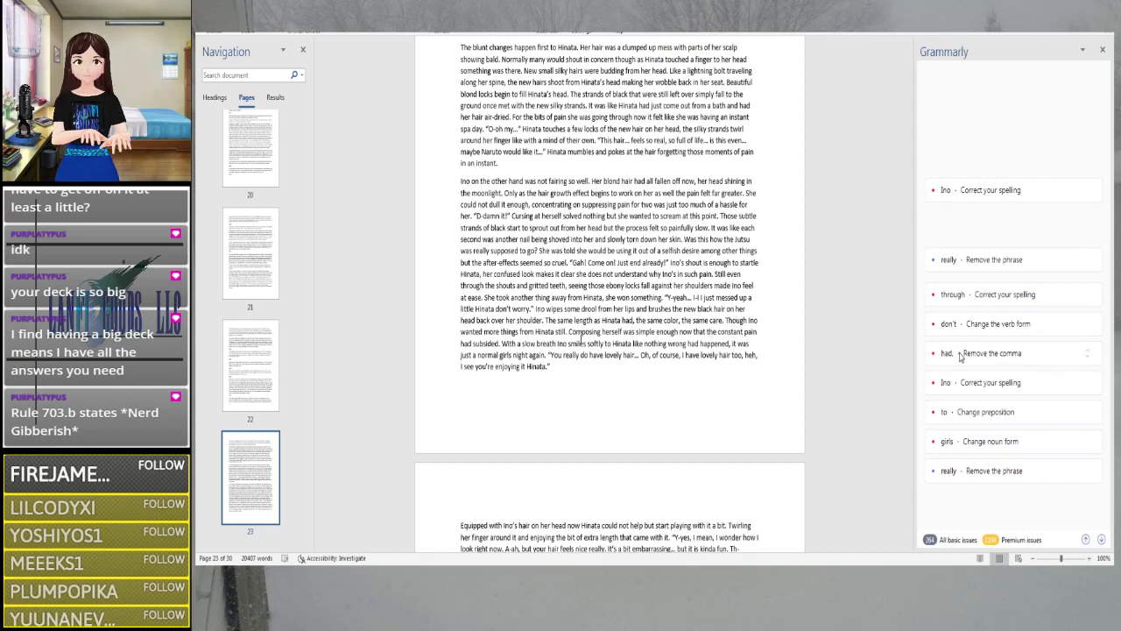
{"action": "key", "text": "Right"}
{"action": "key", "text": "Right"}
{"action": "key", "text": "Right"}
{"action": "key", "text": "Right"}
{"action": "key", "text": "Right"}
{"action": "key", "text": "Right"}
{"action": "key", "text": "Right"}
{"action": "key", "text": "Right"}
{"action": "key", "text": "Right"}
{"action": "key", "text": "Right"}
{"action": "key", "text": "Right"}
{"action": "key", "text": "Right"}
{"action": "key", "text": "Right"}
{"action": "key", "text": "Right"}
{"action": "key", "text": "Right"}
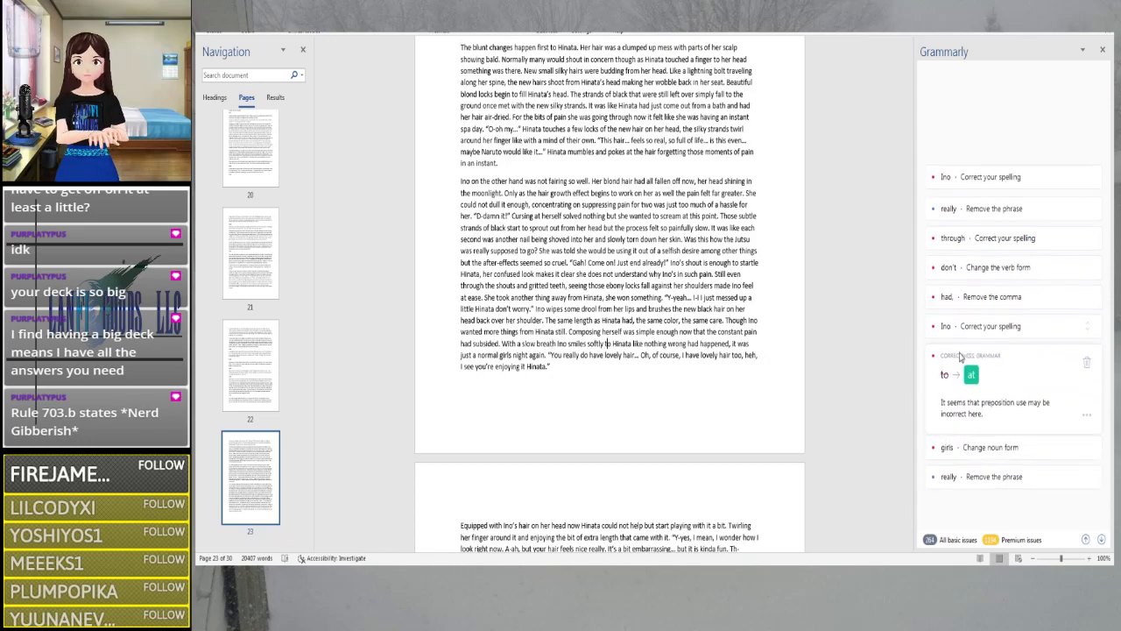
{"action": "left_click", "coordinate": [966, 371]}
Proofread on to "a normal girls night again" and accept the Grammarly change of "girls" to "girl's"
{"action": "key", "text": "Right"}
{"action": "key", "text": "Right"}
{"action": "key", "text": "Right"}
{"action": "key", "text": "Right"}
{"action": "key", "text": "Right"}
{"action": "key", "text": "Right"}
{"action": "key", "text": "Right"}
{"action": "key", "text": "Right"}
{"action": "key", "text": "Right"}
{"action": "key", "text": "Right"}
{"action": "key", "text": "Right"}
{"action": "key", "text": "Right"}
{"action": "key", "text": "Right"}
{"action": "key", "text": "Right"}
{"action": "key", "text": "Right"}
{"action": "key", "text": "Right"}
{"action": "key", "text": "Right"}
{"action": "key", "text": "Right"}
{"action": "key", "text": "Right"}
{"action": "key", "text": "Right"}
{"action": "key", "text": "Right"}
{"action": "key", "text": "Right"}
{"action": "key", "text": "Right"}
{"action": "key", "text": "Right"}
{"action": "key", "text": "Right"}
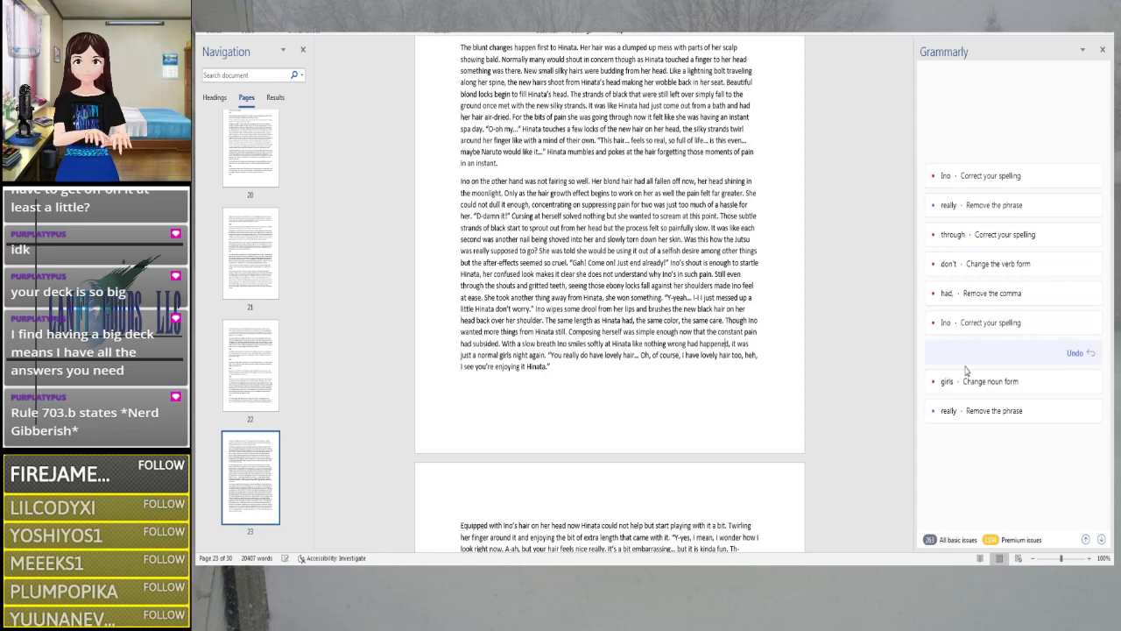
{"action": "left_click", "coordinate": [966, 370]}
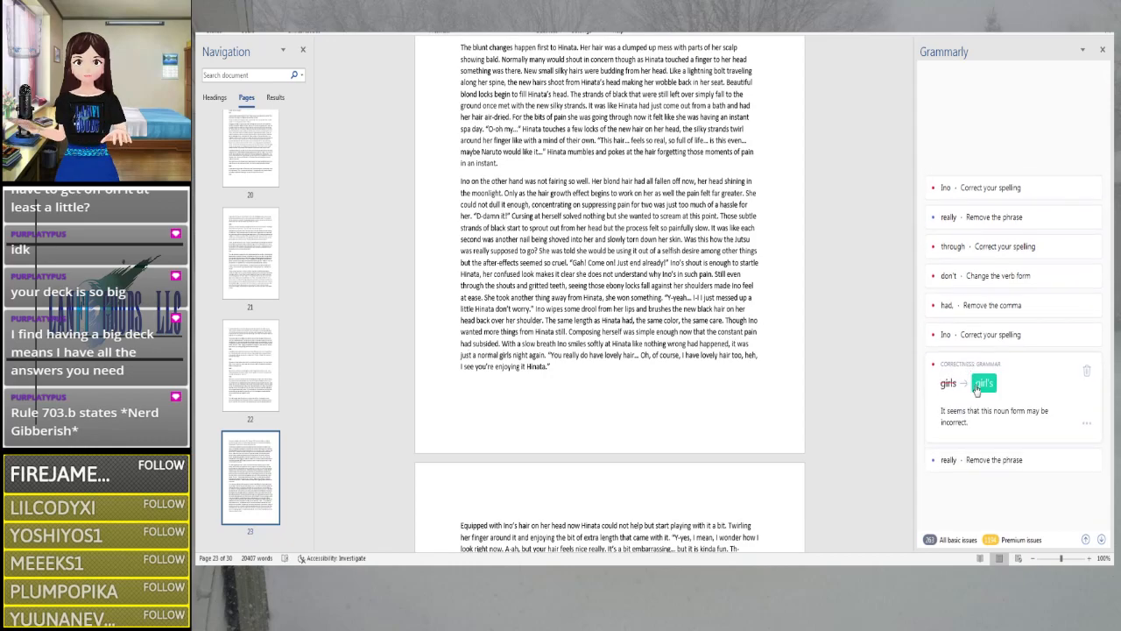
{"action": "left_click", "coordinate": [976, 387]}
Proofread the closing dialogue on page 23, from "You really do have lovely hair" to "enjoying it Hinata"
{"action": "key", "text": "Right"}
{"action": "key", "text": "Right"}
{"action": "key", "text": "Right"}
{"action": "key", "text": "Right"}
{"action": "key", "text": "Right"}
{"action": "key", "text": "Right"}
{"action": "key", "text": "Right"}
{"action": "key", "text": "Right"}
{"action": "key", "text": "Right"}
{"action": "key", "text": "Right"}
{"action": "key", "text": "Right"}
{"action": "key", "text": "Right"}
{"action": "key", "text": "Right"}
{"action": "key", "text": "Right"}
{"action": "key", "text": "Right"}
{"action": "key", "text": "Right"}
{"action": "key", "text": "Right"}
{"action": "key", "text": "Right"}
{"action": "key", "text": "Right"}
{"action": "key", "text": "Right"}
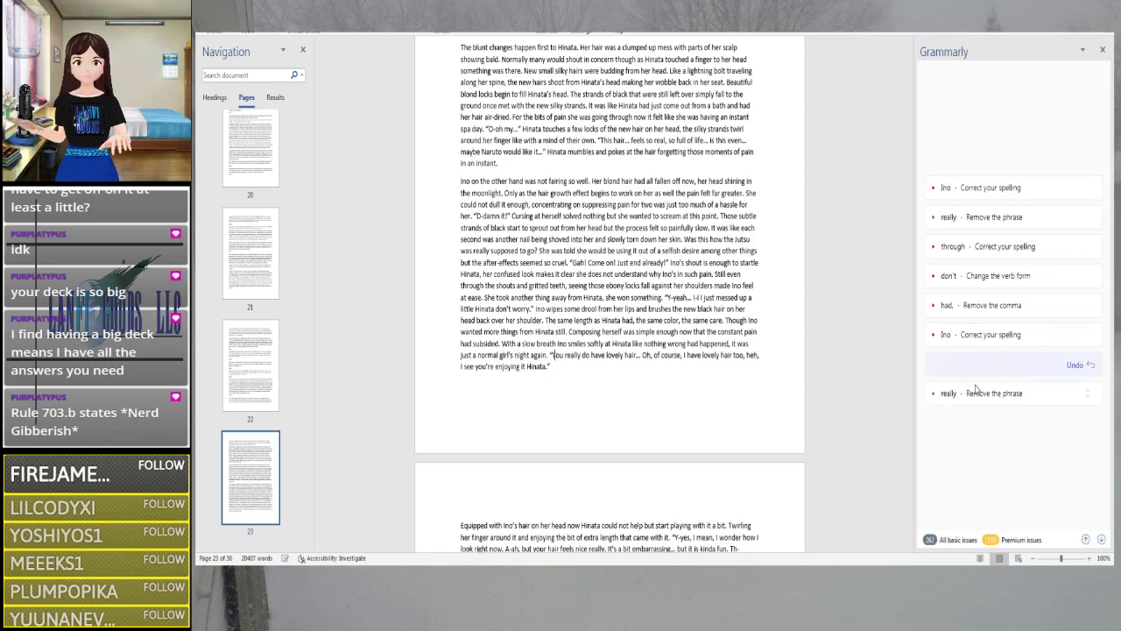
{"action": "key", "text": "Right"}
{"action": "key", "text": "Right"}
{"action": "key", "text": "Right"}
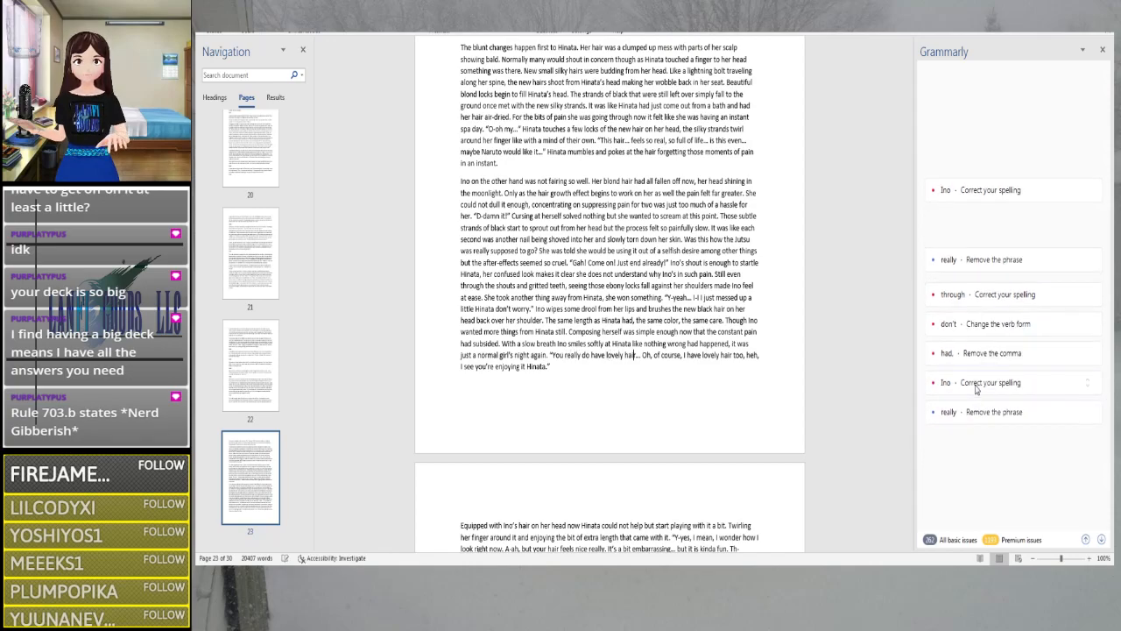
{"action": "key", "text": "Right"}
{"action": "key", "text": "Right"}
{"action": "key", "text": "Right"}
{"action": "key", "text": "Right"}
{"action": "key", "text": "Right"}
{"action": "key", "text": "Right"}
{"action": "key", "text": "Right"}
{"action": "key", "text": "Right"}
{"action": "key", "text": "Right"}
{"action": "key", "text": "Right"}
{"action": "key", "text": "Right"}
{"action": "key", "text": "Right"}
{"action": "key", "text": "Right"}
{"action": "key", "text": "Right"}
{"action": "key", "text": "Right"}
{"action": "key", "text": "Right"}
{"action": "key", "text": "Right"}
{"action": "key", "text": "Right"}
{"action": "key", "text": "Right"}
{"action": "key", "text": "Right"}
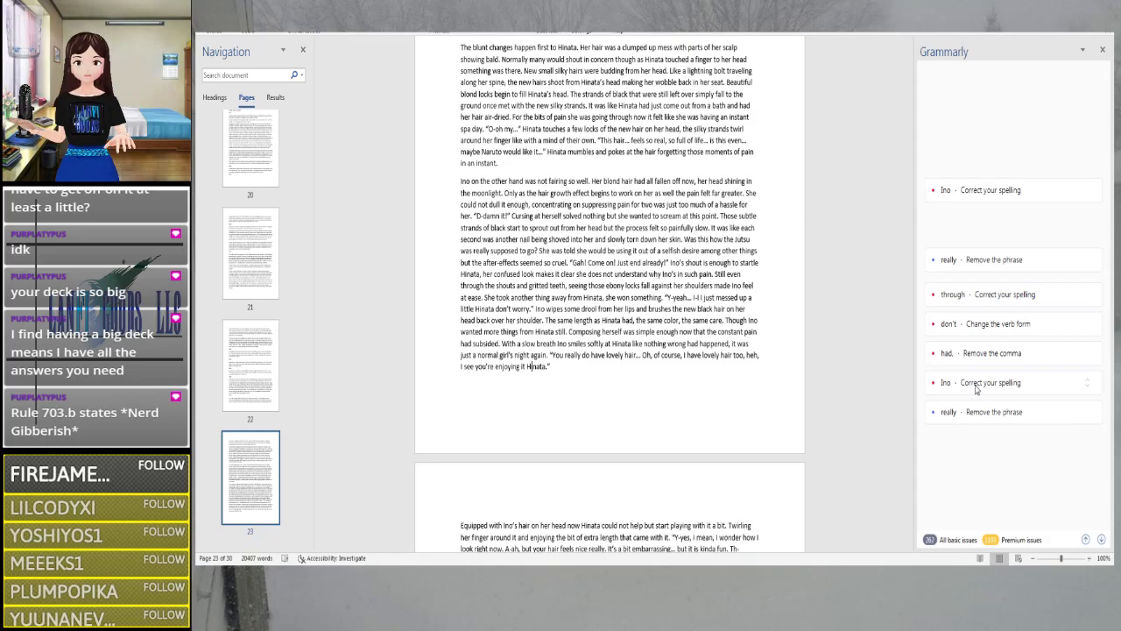
{"action": "key", "text": "Right"}
{"action": "key", "text": "Right"}
{"action": "key", "text": "Right"}
{"action": "key", "text": "Right"}
{"action": "key", "text": "Right"}
{"action": "key", "text": "Right"}
{"action": "key", "text": "Right"}
{"action": "key", "text": "Right"}
{"action": "key", "text": "Right"}
Delete "a bit" after "start playing with it" in the first sentence of page 24
{"action": "scroll", "coordinate": [849, 397], "scroll_direction": "down", "scroll_amount": 8}
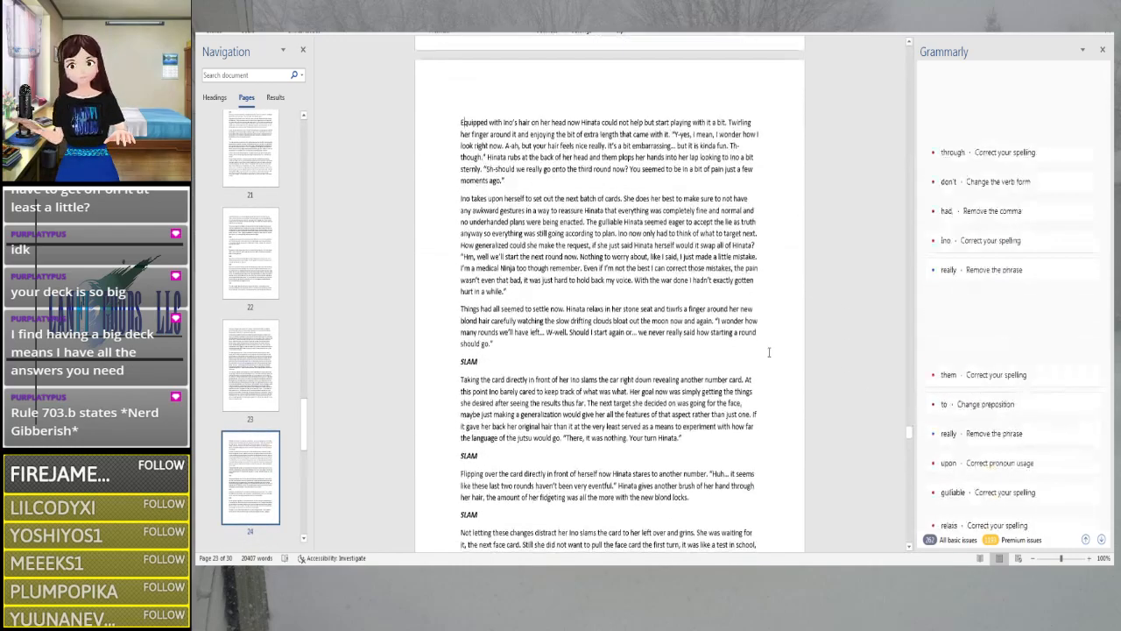
{"action": "scroll", "coordinate": [769, 351], "scroll_direction": "down", "scroll_amount": 3}
{"action": "scroll", "coordinate": [764, 346], "scroll_direction": "up", "scroll_amount": 1}
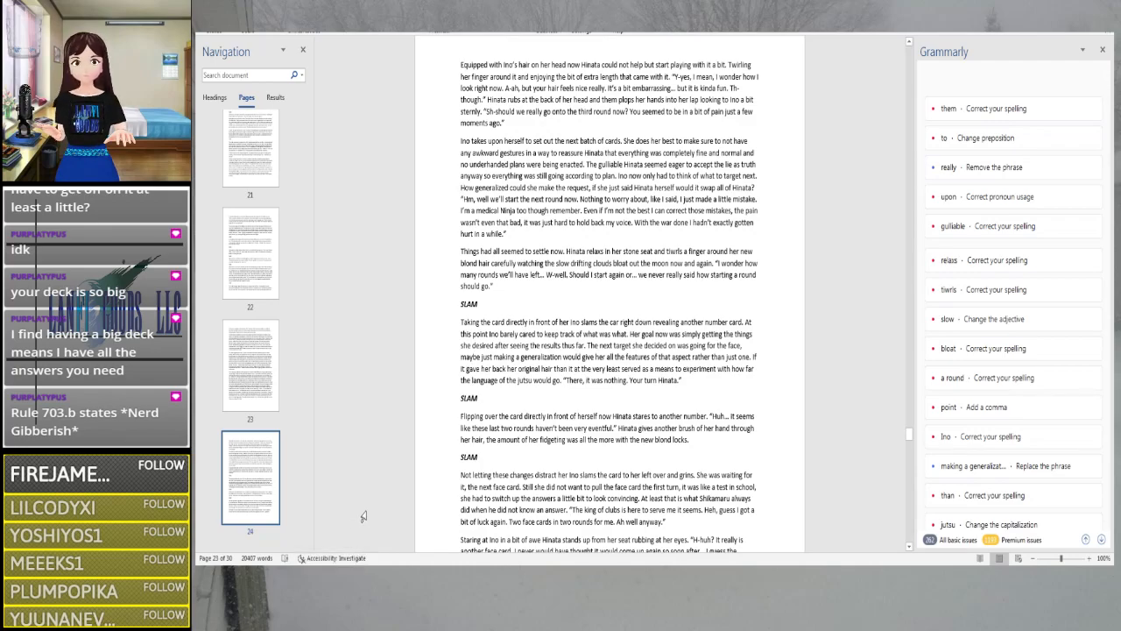
{"action": "left_click_drag", "start_coordinate": [304, 436], "coordinate": [296, 475]}
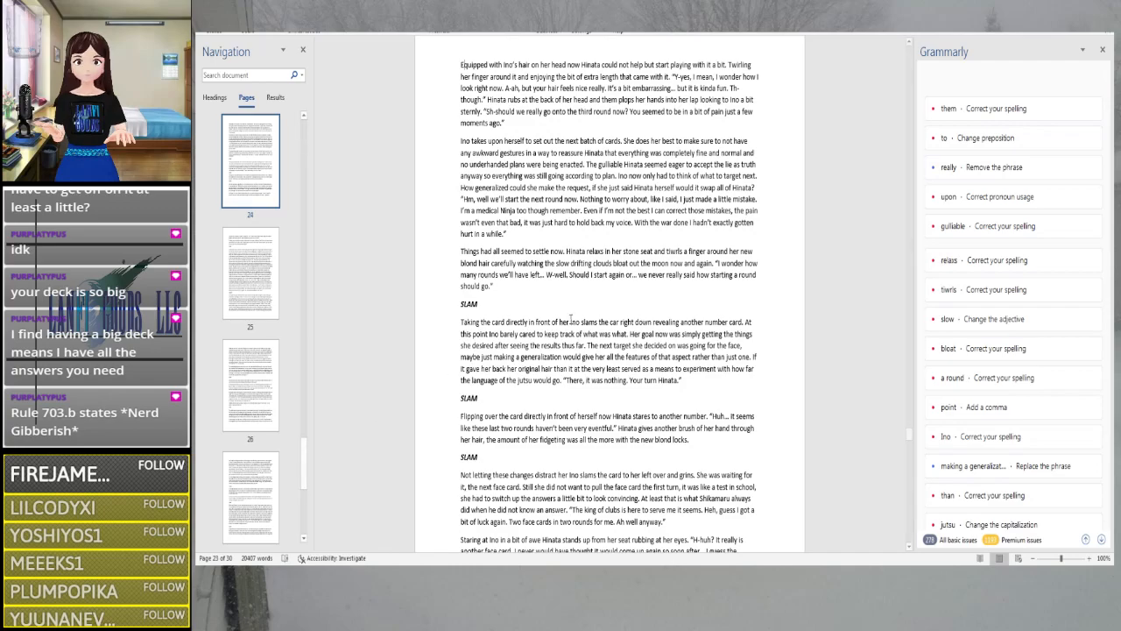
{"action": "left_click", "coordinate": [727, 67]}
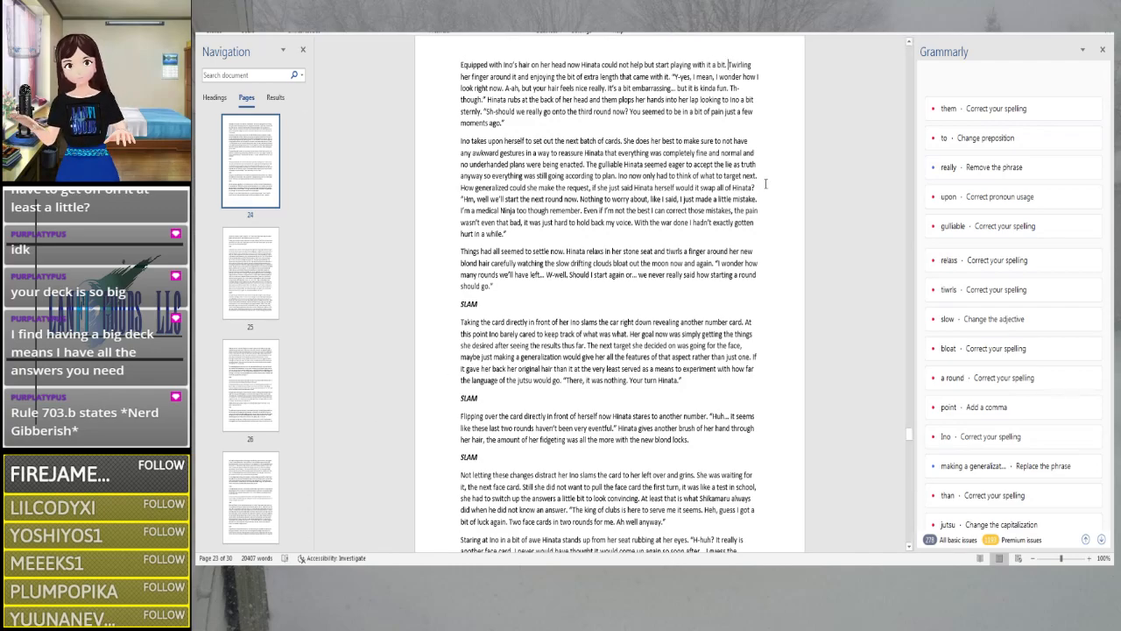
{"action": "key", "text": "BackSpace"}
{"action": "key", "text": "BackSpace"}
{"action": "key", "text": "BackSpace"}
{"action": "key", "text": "BackSpace"}
{"action": "key", "text": "BackSpace"}
{"action": "key", "text": "BackSpace"}
{"action": "key", "text": "BackSpace"}
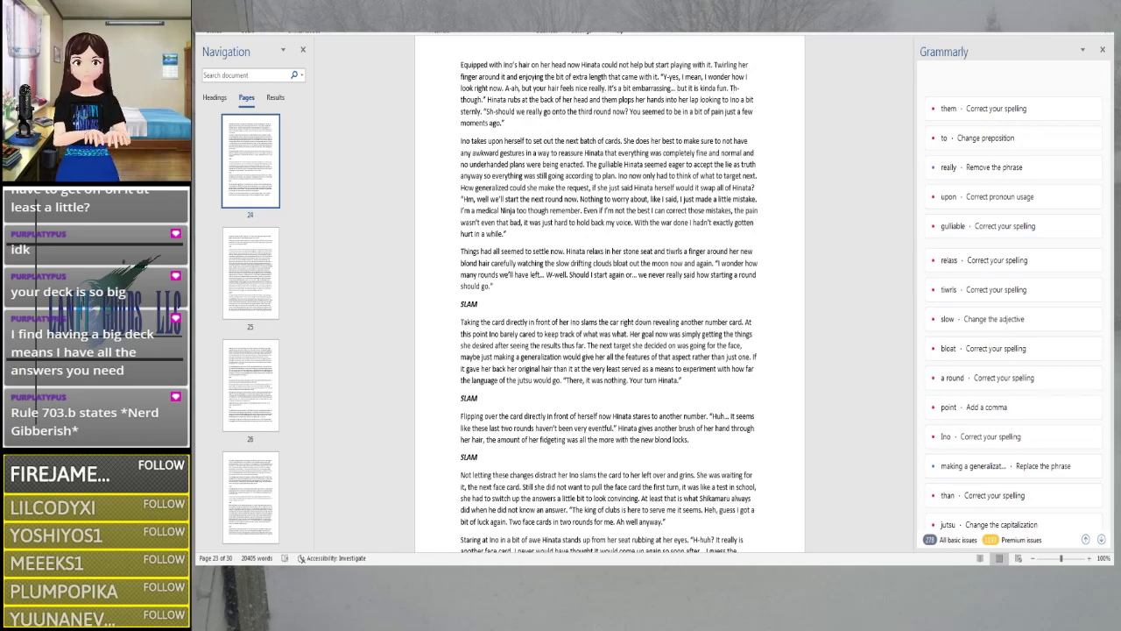
Contract "it is" to "it's" before "kinda fun", and correct "them" to "then" before "plops her hands into her lap"
{"action": "type", "text": "'s"}
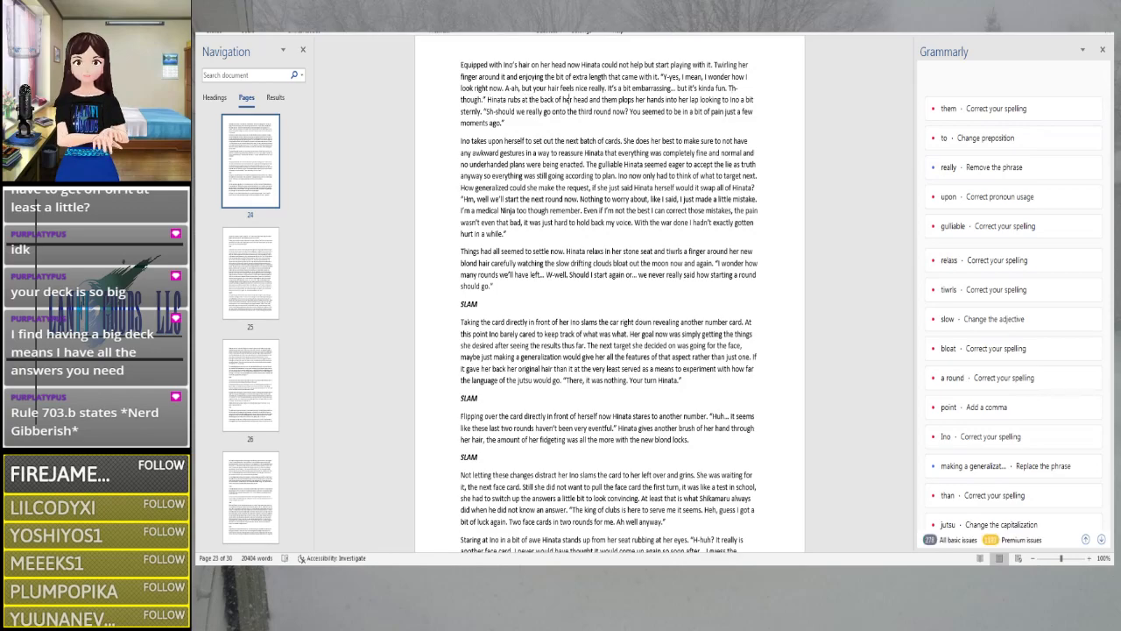
{"action": "key", "text": "Right"}
{"action": "key", "text": "Right"}
{"action": "key", "text": "Right"}
{"action": "key", "text": "Right"}
{"action": "key", "text": "Right"}
{"action": "key", "text": "Right"}
{"action": "key", "text": "Right"}
{"action": "key", "text": "Right"}
{"action": "key", "text": "Right"}
{"action": "key", "text": "Right"}
{"action": "key", "text": "Right"}
{"action": "key", "text": "Right"}
{"action": "key", "text": "Right"}
{"action": "key", "text": "Right"}
{"action": "key", "text": "Right"}
{"action": "key", "text": "Right"}
{"action": "key", "text": "Right"}
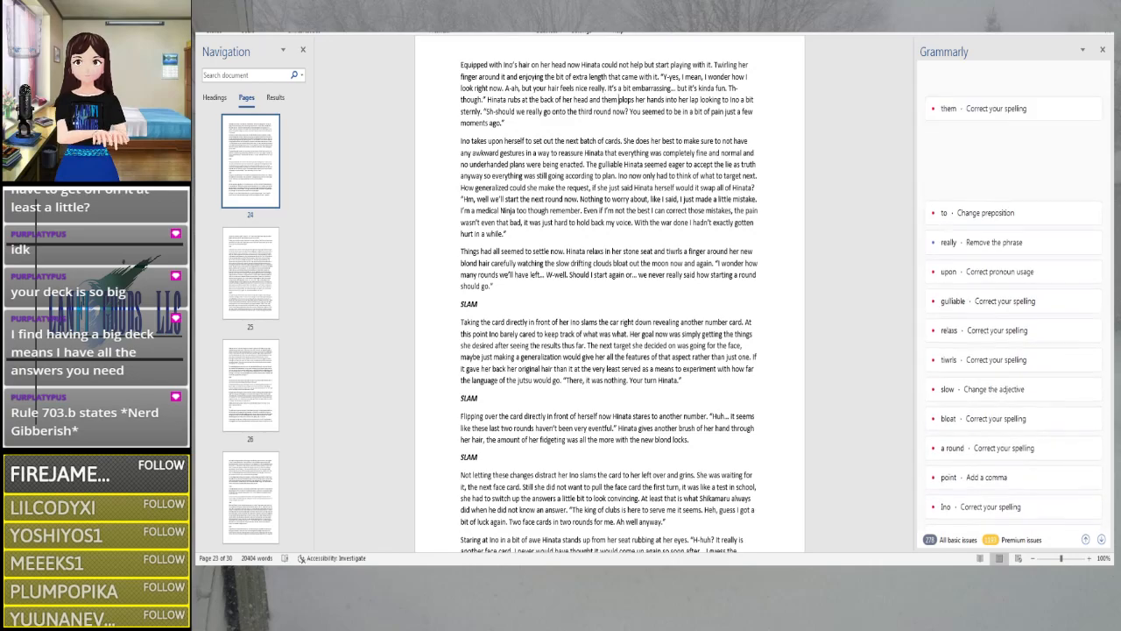
{"action": "key", "text": "Left"}
{"action": "key", "text": "BackSpace"}
{"action": "type", "text": "n"}
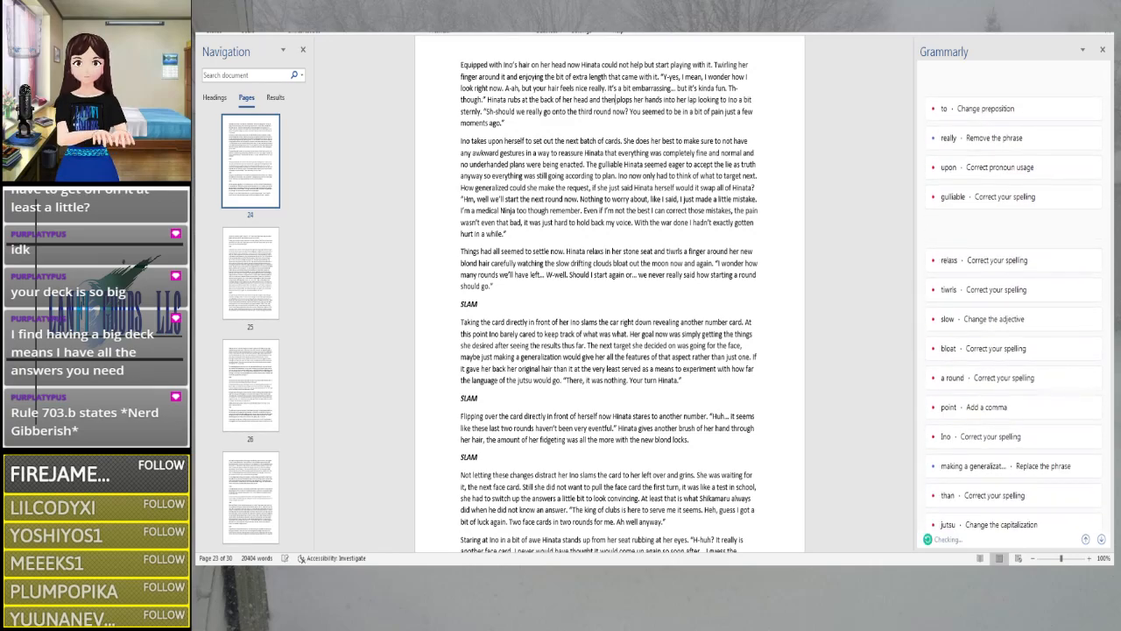
Replace "to" with "at" in "looking to Ino a bit sternly"
{"action": "key", "text": "Right"}
{"action": "key", "text": "Right"}
{"action": "key", "text": "Right"}
{"action": "key", "text": "Right"}
{"action": "key", "text": "Right"}
{"action": "key", "text": "Right"}
{"action": "key", "text": "Right"}
{"action": "key", "text": "Right"}
{"action": "key", "text": "Right"}
{"action": "key", "text": "Right"}
{"action": "key", "text": "Right"}
{"action": "key", "text": "Right"}
{"action": "key", "text": "Right"}
{"action": "key", "text": "Right"}
{"action": "key", "text": "Right"}
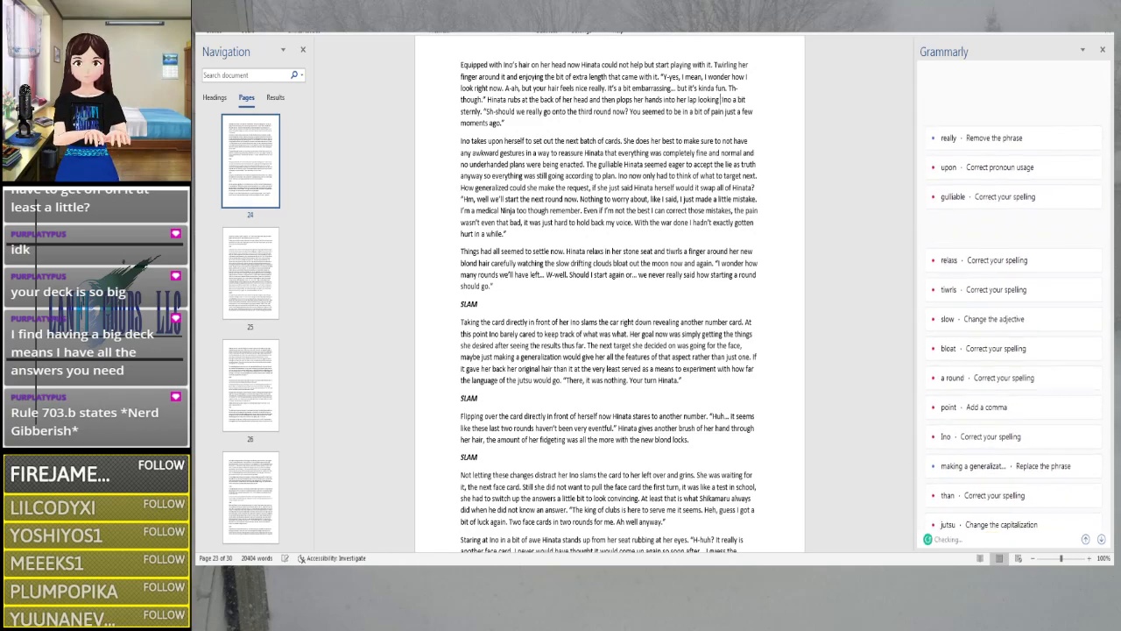
{"action": "key", "text": "BackSpace"}
{"action": "key", "text": "BackSpace"}
{"action": "type", "text": "at"}
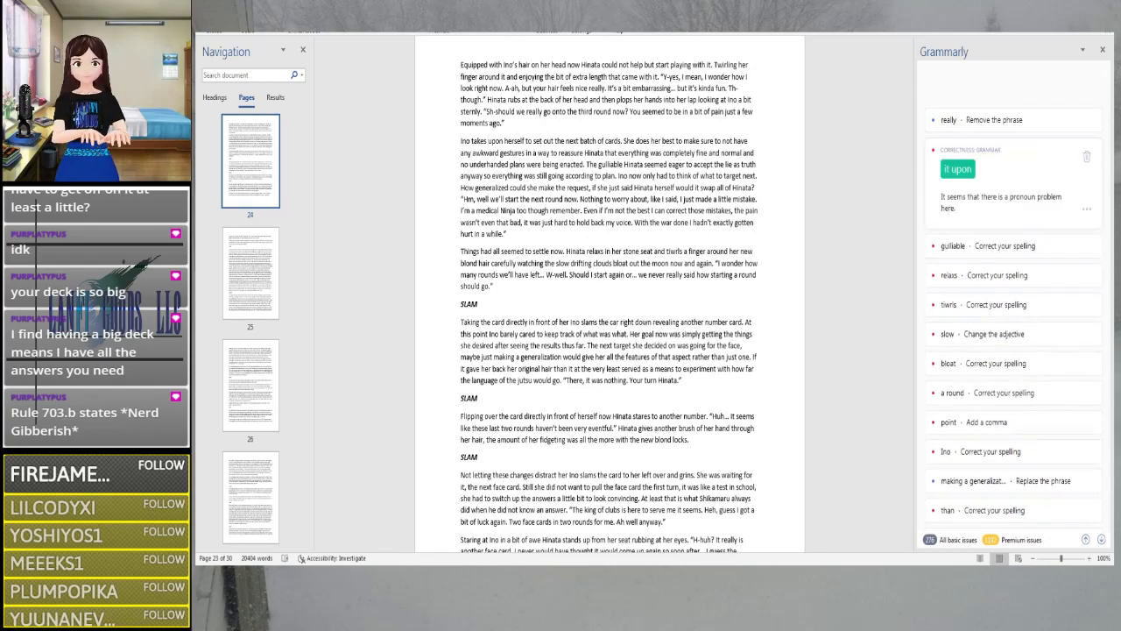
Accept the Grammarly corrections "it upon" after "Ino takes" and "gullible" before "Hinata seemed eager"
{"action": "left_click", "coordinate": [959, 171]}
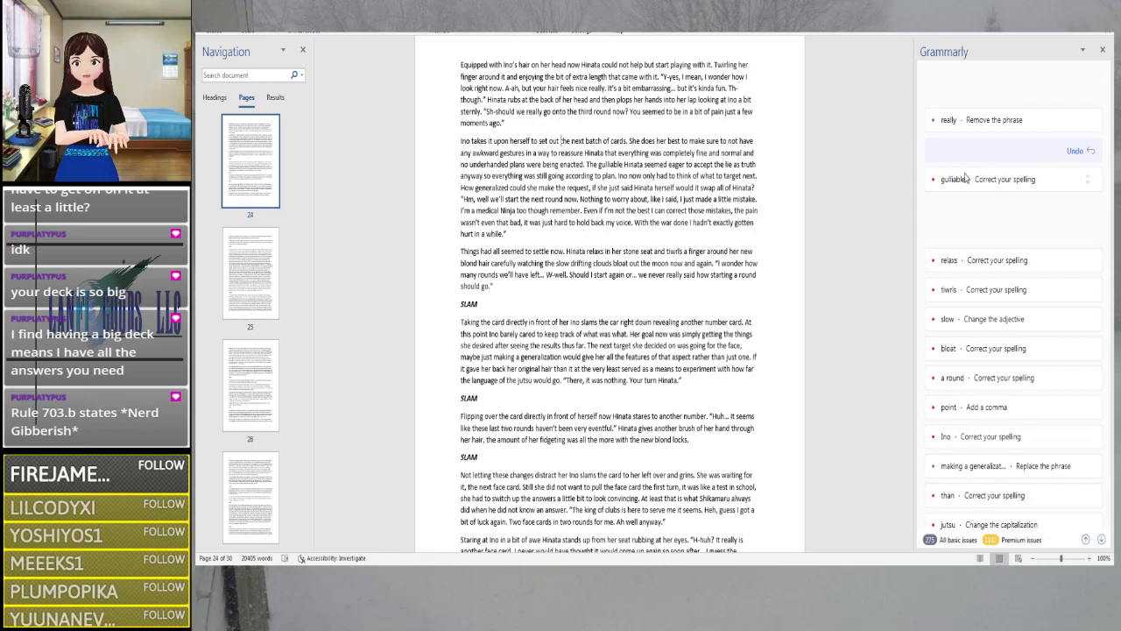
{"action": "key", "text": "Right"}
{"action": "key", "text": "Right"}
{"action": "key", "text": "Right"}
{"action": "key", "text": "Right"}
{"action": "key", "text": "Right"}
{"action": "key", "text": "Right"}
{"action": "key", "text": "Right"}
{"action": "key", "text": "Right"}
{"action": "key", "text": "Right"}
{"action": "key", "text": "Right"}
{"action": "key", "text": "Right"}
{"action": "key", "text": "Right"}
{"action": "key", "text": "Right"}
{"action": "key", "text": "Right"}
{"action": "key", "text": "Right"}
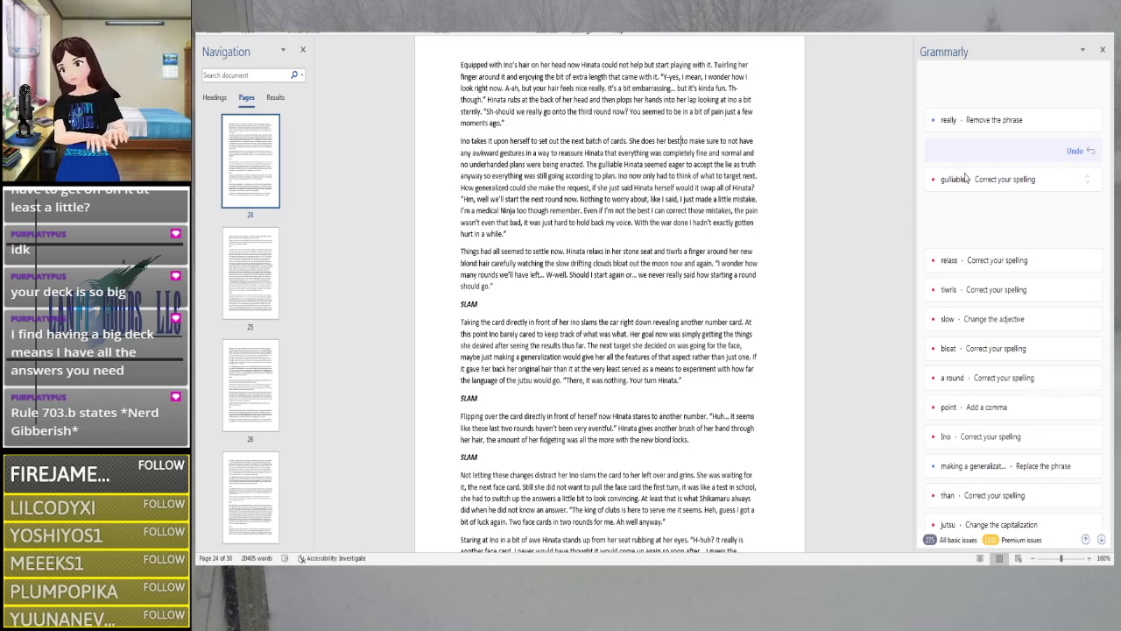
{"action": "key", "text": "Right"}
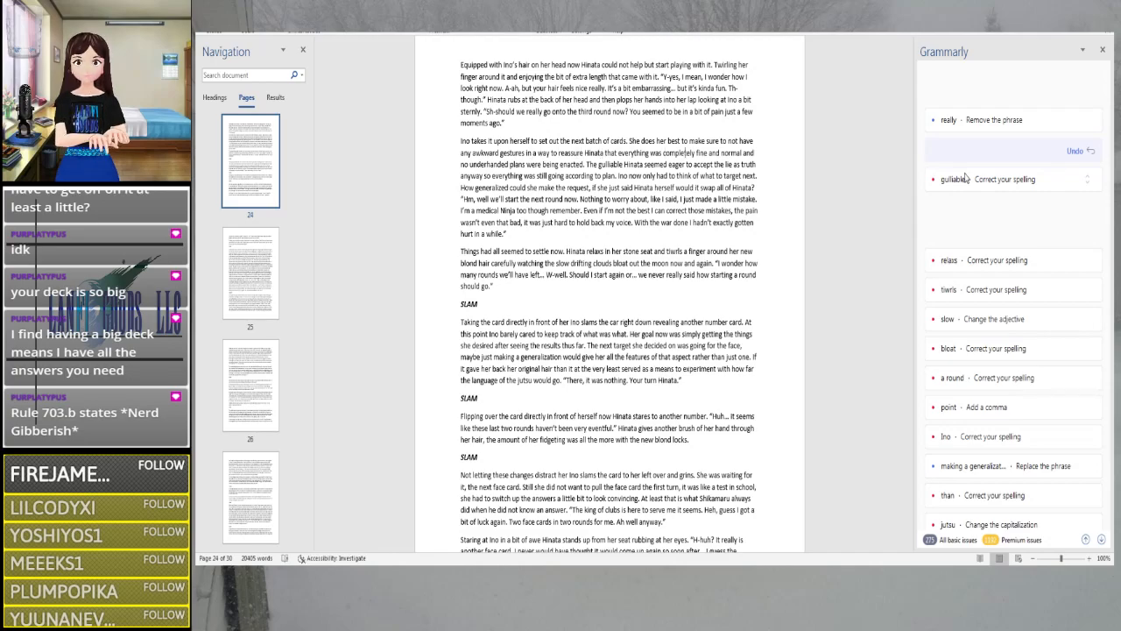
{"action": "key", "text": "Right"}
{"action": "key", "text": "Right"}
{"action": "key", "text": "Right"}
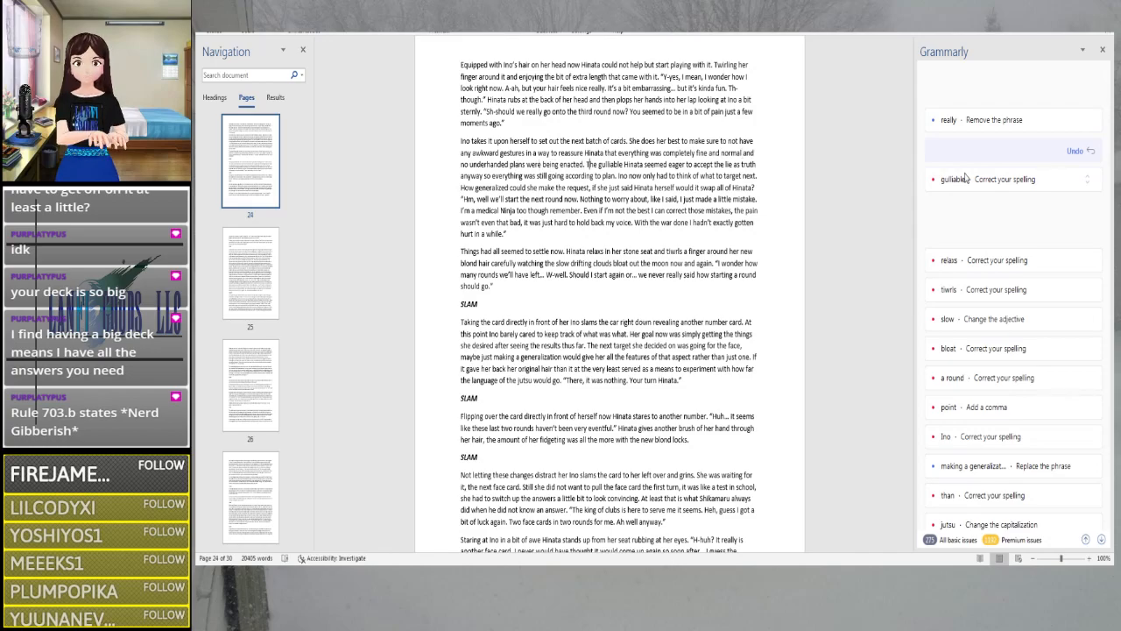
{"action": "left_click", "coordinate": [965, 177]}
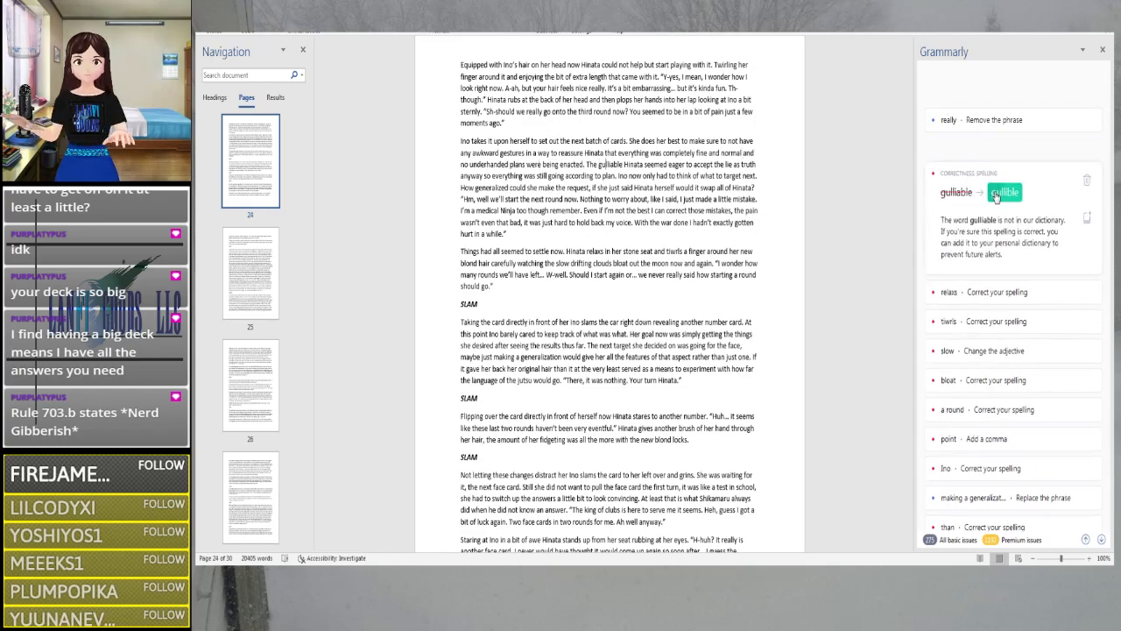
{"action": "left_click", "coordinate": [999, 193]}
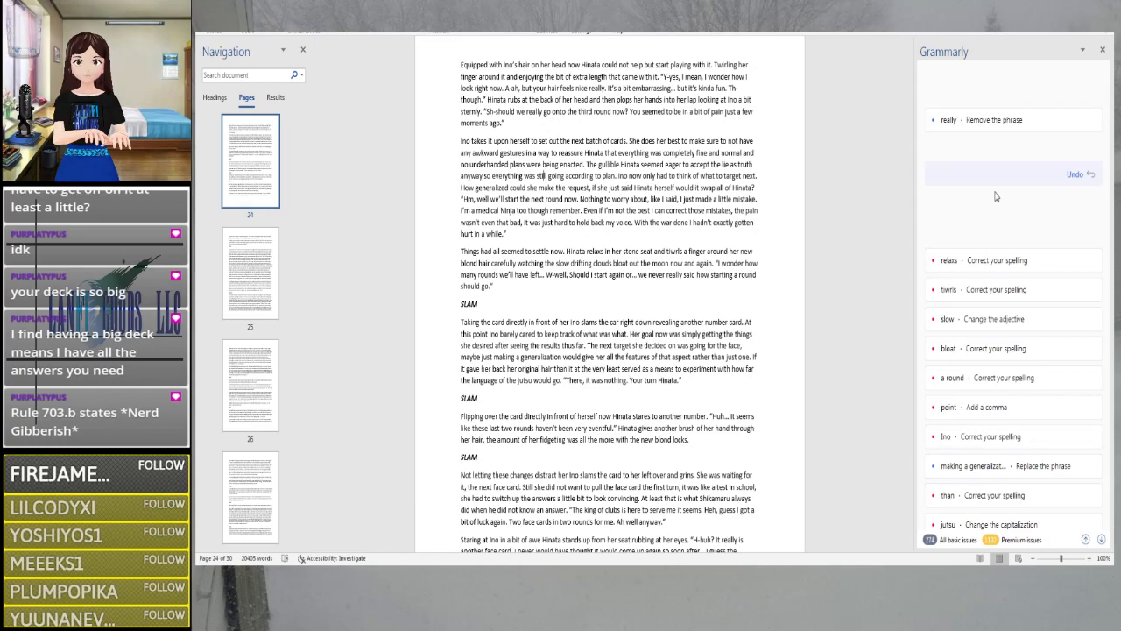
Replace the period after "I'm a medical Ninja too though remember" with a question mark in page 24's second paragraph
{"action": "key", "text": "Right"}
{"action": "key", "text": "Right"}
{"action": "key", "text": "Right"}
{"action": "key", "text": "Right"}
{"action": "key", "text": "Right"}
{"action": "key", "text": "Right"}
{"action": "key", "text": "Right"}
{"action": "key", "text": "Right"}
{"action": "key", "text": "Right"}
{"action": "key", "text": "Right"}
{"action": "key", "text": "Right"}
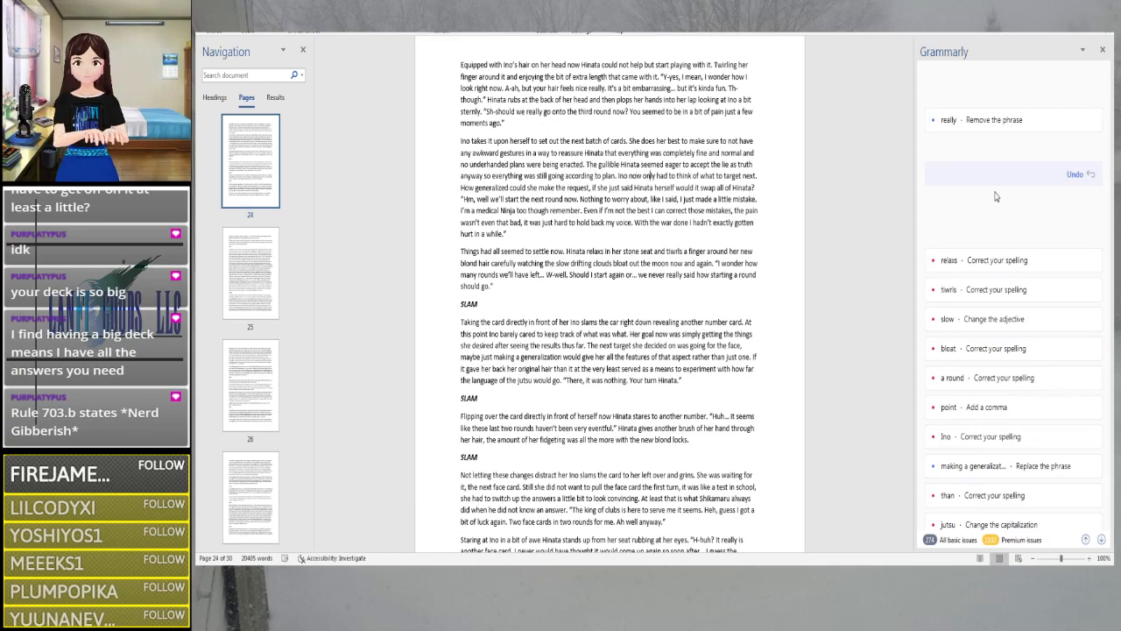
{"action": "key", "text": "Right"}
{"action": "key", "text": "Right"}
{"action": "key", "text": "Right"}
{"action": "key", "text": "Right"}
{"action": "key", "text": "Right"}
{"action": "key", "text": "Right"}
{"action": "key", "text": "Right"}
{"action": "key", "text": "Right"}
{"action": "key", "text": "Right"}
{"action": "key", "text": "Right"}
{"action": "key", "text": "Right"}
{"action": "key", "text": "Right"}
{"action": "key", "text": "Right"}
{"action": "key", "text": "Right"}
{"action": "key", "text": "Right"}
{"action": "key", "text": "Right"}
{"action": "key", "text": "Right"}
{"action": "key", "text": "Right"}
{"action": "key", "text": "Right"}
{"action": "key", "text": "Right"}
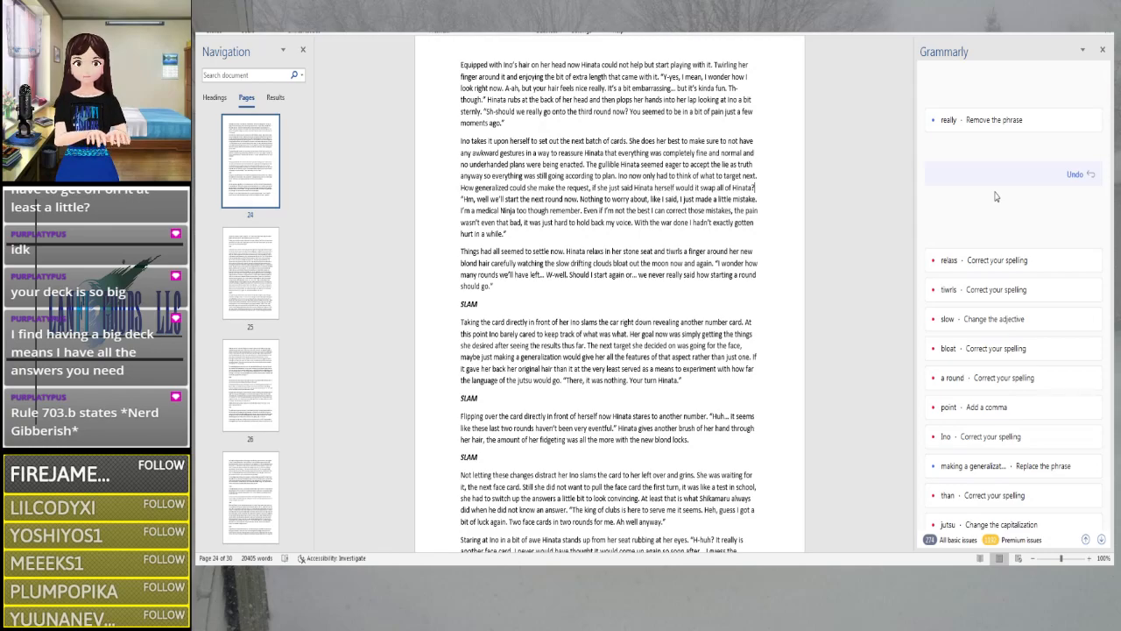
{"action": "key", "text": "Right"}
{"action": "key", "text": "Right"}
{"action": "key", "text": "Right"}
{"action": "key", "text": "Right"}
{"action": "key", "text": "Right"}
{"action": "key", "text": "Right"}
{"action": "key", "text": "Right"}
{"action": "key", "text": "Right"}
{"action": "key", "text": "Right"}
{"action": "key", "text": "Right"}
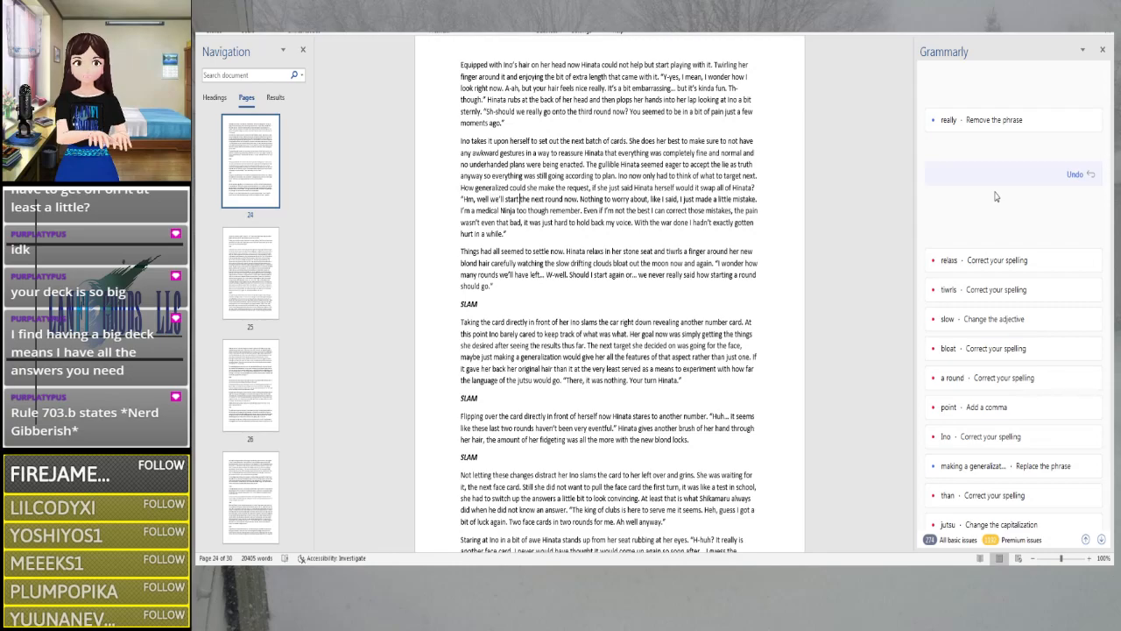
{"action": "key", "text": "Right"}
{"action": "key", "text": "Right"}
{"action": "key", "text": "Right"}
{"action": "key", "text": "Right"}
{"action": "key", "text": "Right"}
{"action": "key", "text": "Right"}
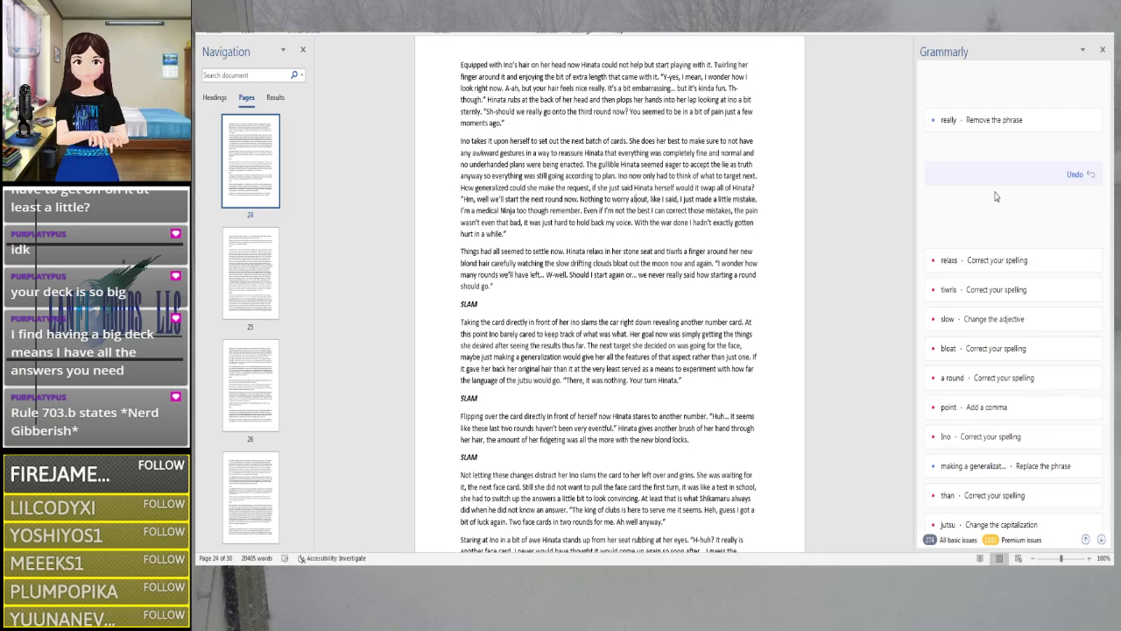
{"action": "key", "text": "Right"}
{"action": "key", "text": "Right"}
{"action": "key", "text": "Right"}
{"action": "key", "text": "Right"}
{"action": "key", "text": "Right"}
{"action": "key", "text": "Right"}
{"action": "key", "text": "Right"}
{"action": "key", "text": "Right"}
{"action": "key", "text": "Right"}
{"action": "key", "text": "Right"}
{"action": "key", "text": "Right"}
{"action": "key", "text": "Right"}
{"action": "key", "text": "Right"}
{"action": "key", "text": "Right"}
{"action": "key", "text": "Right"}
{"action": "key", "text": "Right"}
{"action": "key", "text": "Right"}
{"action": "key", "text": "Right"}
{"action": "key", "text": "Right"}
{"action": "key", "text": "Right"}
{"action": "key", "text": "Right"}
{"action": "key", "text": "Right"}
{"action": "key", "text": "Right"}
{"action": "key", "text": "Right"}
{"action": "key", "text": "Right"}
{"action": "key", "text": "Right"}
{"action": "key", "text": "Right"}
{"action": "key", "text": "Right"}
{"action": "key", "text": "Right"}
{"action": "key", "text": "Right"}
{"action": "key", "text": "Right"}
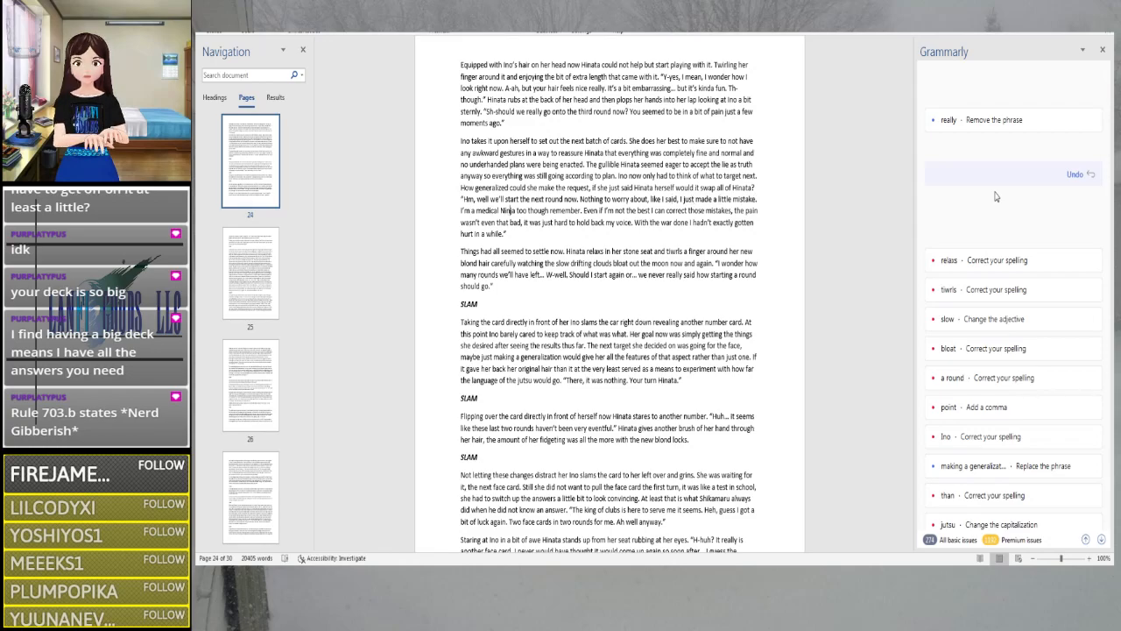
{"action": "key", "text": "Right"}
{"action": "key", "text": "Right"}
{"action": "key", "text": "Right"}
{"action": "key", "text": "Right"}
{"action": "key", "text": "Right"}
{"action": "key", "text": "Left"}
{"action": "key", "text": "BackSpace"}
{"action": "type", "text": "?"}
Proofread the rest of Ino's dialogue from "Even if I'm not the best" to the paragraph's end
{"action": "key", "text": "Right"}
{"action": "key", "text": "Right"}
{"action": "key", "text": "Right"}
{"action": "key", "text": "Right"}
{"action": "key", "text": "Right"}
{"action": "key", "text": "Right"}
{"action": "key", "text": "Right"}
{"action": "key", "text": "Right"}
{"action": "key", "text": "Right"}
{"action": "key", "text": "Right"}
{"action": "key", "text": "Right"}
{"action": "key", "text": "Right"}
{"action": "key", "text": "Right"}
{"action": "key", "text": "Right"}
{"action": "key", "text": "Right"}
{"action": "key", "text": "Right"}
{"action": "key", "text": "Right"}
{"action": "key", "text": "Right"}
{"action": "key", "text": "Right"}
{"action": "key", "text": "Right"}
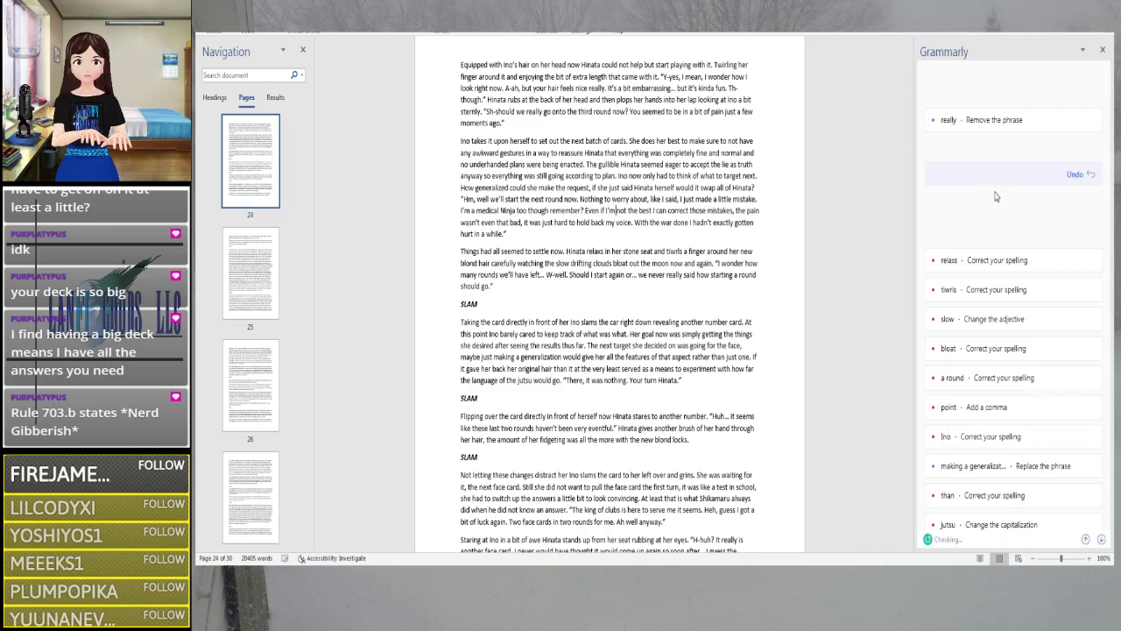
{"action": "key", "text": "Right"}
{"action": "key", "text": "Right"}
{"action": "key", "text": "Right"}
{"action": "key", "text": "Right"}
{"action": "key", "text": "Right"}
{"action": "key", "text": "Right"}
{"action": "key", "text": "Right"}
{"action": "key", "text": "Right"}
{"action": "key", "text": "Right"}
{"action": "key", "text": "Right"}
{"action": "key", "text": "Right"}
{"action": "key", "text": "Right"}
{"action": "key", "text": "Right"}
{"action": "key", "text": "Right"}
{"action": "key", "text": "Right"}
{"action": "key", "text": "Right"}
{"action": "key", "text": "Right"}
{"action": "key", "text": "Right"}
{"action": "key", "text": "Right"}
{"action": "key", "text": "Right"}
{"action": "key", "text": "Right"}
{"action": "key", "text": "Right"}
{"action": "key", "text": "Right"}
{"action": "key", "text": "Right"}
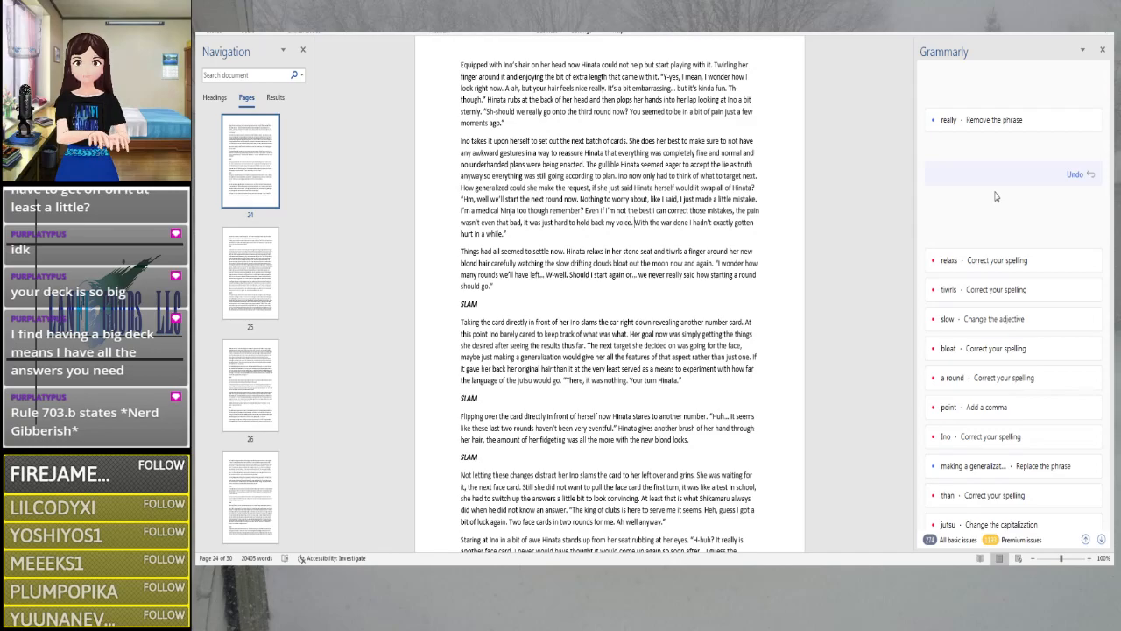
{"action": "key", "text": "Right"}
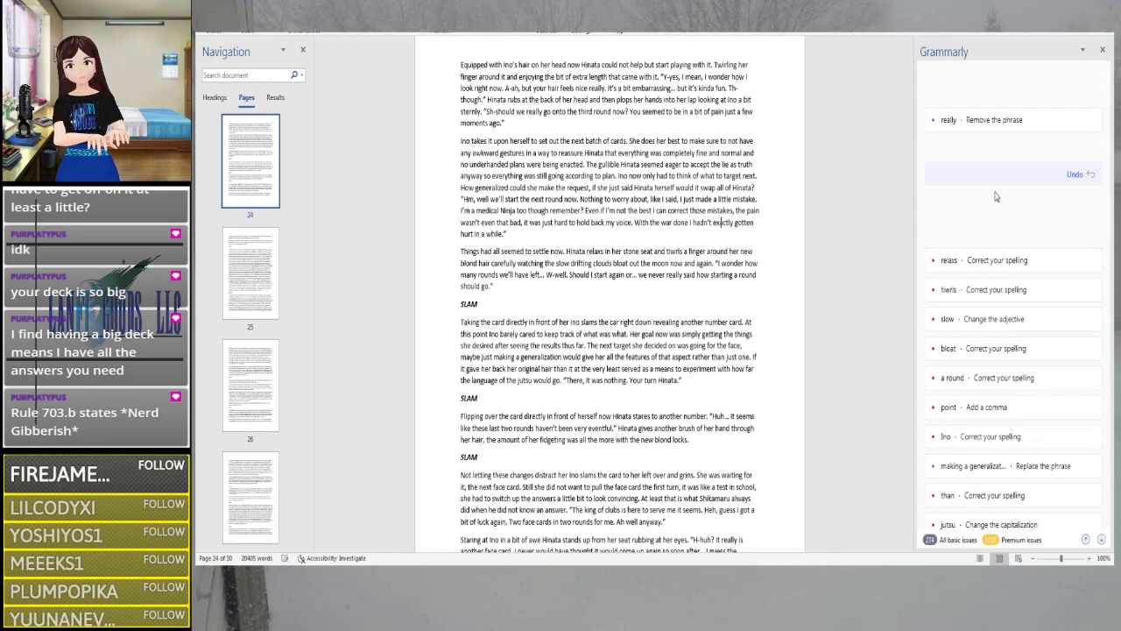
{"action": "key", "text": "Right"}
{"action": "key", "text": "Right"}
{"action": "key", "text": "Right"}
{"action": "key", "text": "Right"}
{"action": "key", "text": "Right"}
{"action": "key", "text": "Right"}
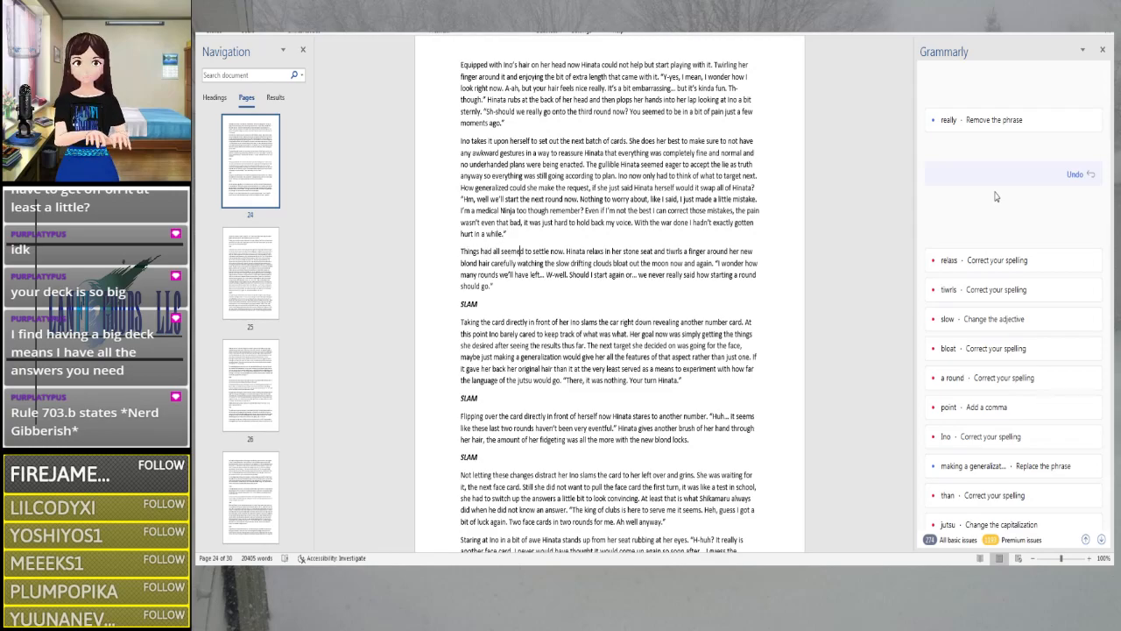
Accept the Grammarly corrections "relaxes" before "in her stone seat" and "twirls" before "a finger around her new blond hair"
{"action": "key", "text": "Right"}
{"action": "key", "text": "Right"}
{"action": "key", "text": "Right"}
{"action": "key", "text": "Right"}
{"action": "key", "text": "Right"}
{"action": "key", "text": "Right"}
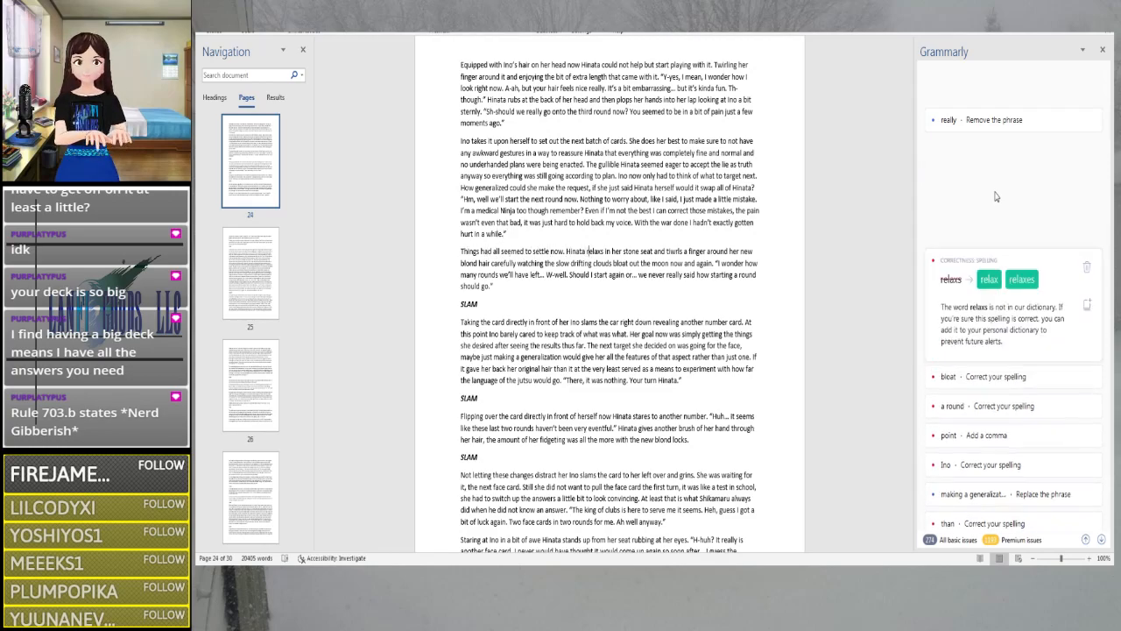
{"action": "left_click", "coordinate": [1023, 280]}
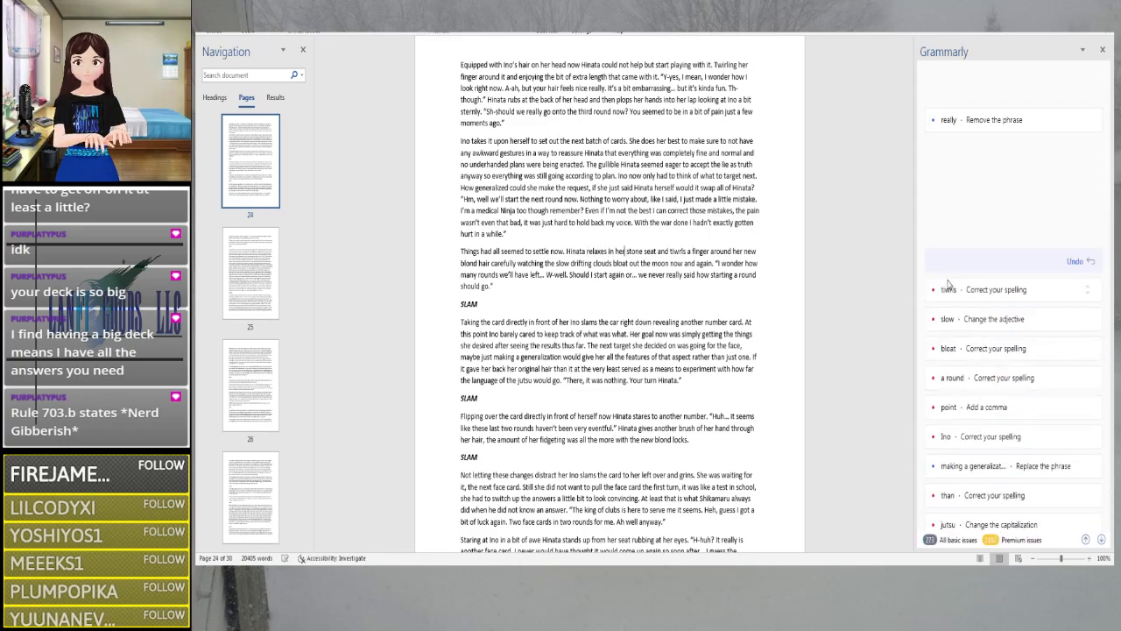
{"action": "left_click", "coordinate": [948, 285]}
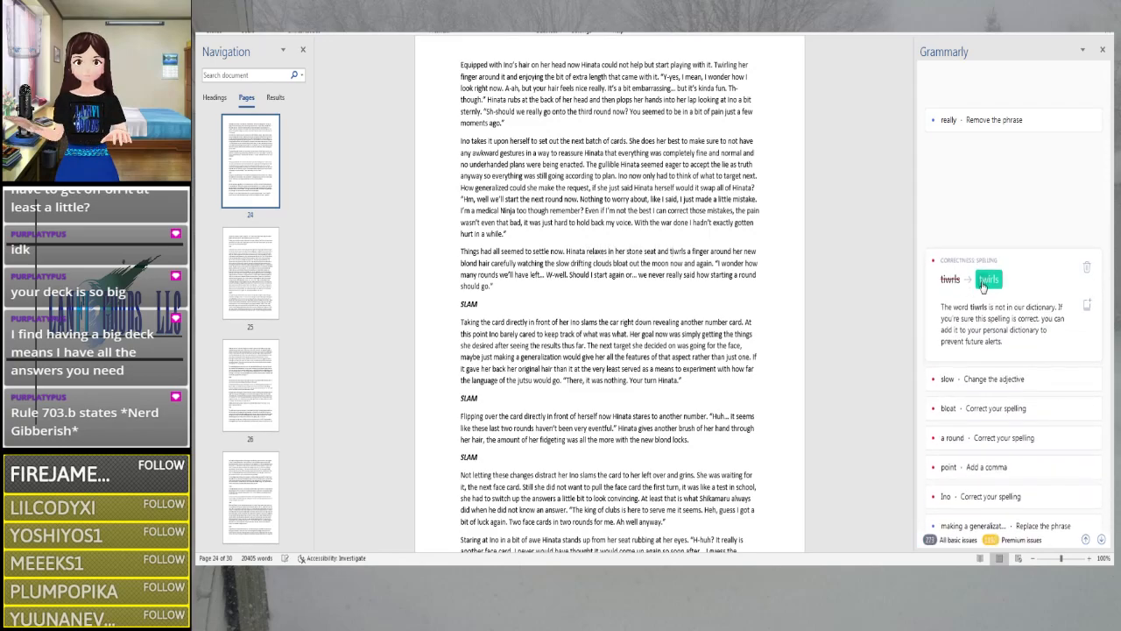
{"action": "left_click", "coordinate": [983, 281]}
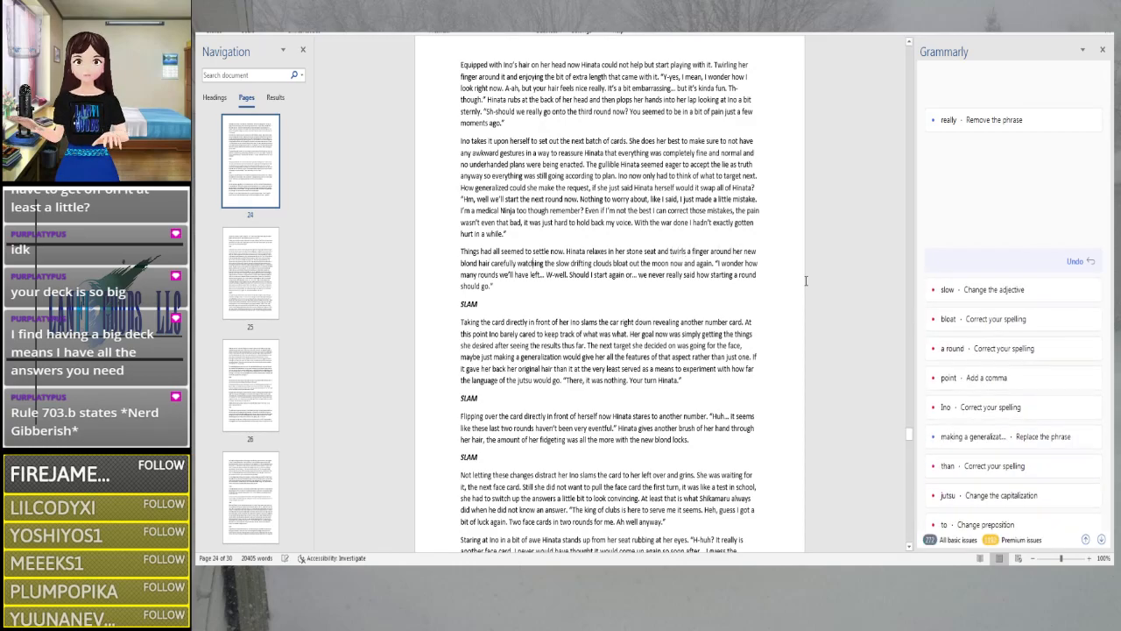
Accept the Grammarly corrections "slowly" before "drifting clouds" and "blot" before "out the moon"
{"action": "left_click", "coordinate": [954, 289]}
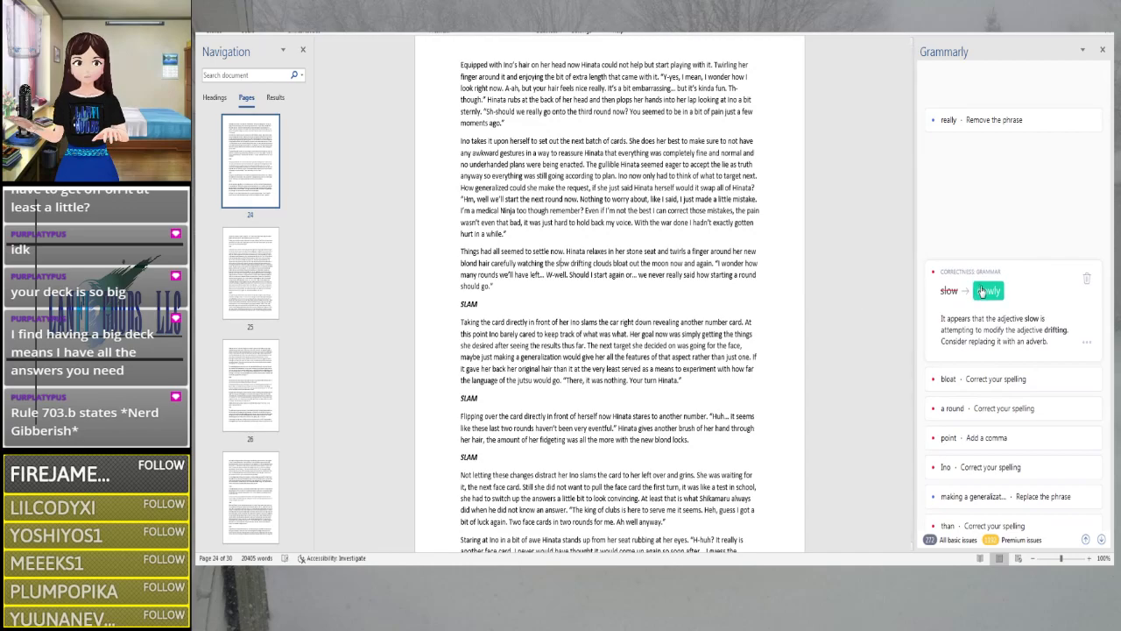
{"action": "left_click", "coordinate": [981, 291]}
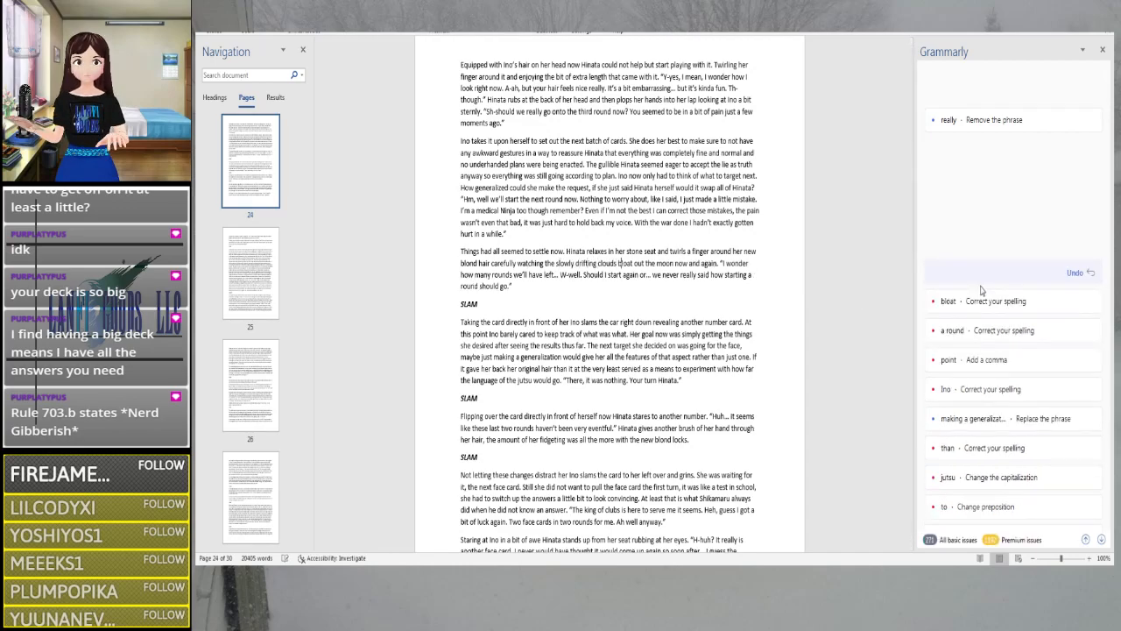
{"action": "left_click", "coordinate": [984, 292]}
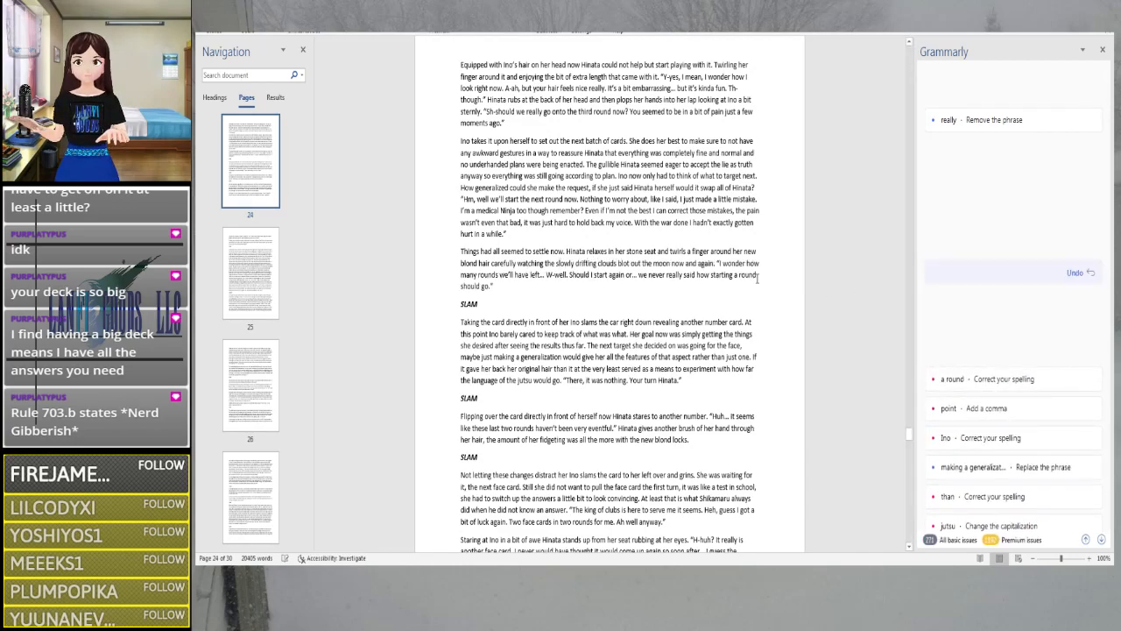
Proofread Hinata's dialogue from "I wonder how many rounds we'll have left" to the end of the paragraph
{"action": "key", "text": "Right"}
{"action": "key", "text": "Right"}
{"action": "key", "text": "Right"}
{"action": "key", "text": "Right"}
{"action": "key", "text": "Right"}
{"action": "key", "text": "Right"}
{"action": "key", "text": "Right"}
{"action": "key", "text": "Right"}
{"action": "key", "text": "Right"}
{"action": "key", "text": "Right"}
{"action": "key", "text": "Right"}
{"action": "key", "text": "Right"}
{"action": "key", "text": "Right"}
{"action": "key", "text": "Right"}
{"action": "key", "text": "Right"}
{"action": "key", "text": "Right"}
{"action": "key", "text": "Right"}
{"action": "key", "text": "Right"}
{"action": "key", "text": "Right"}
{"action": "key", "text": "Right"}
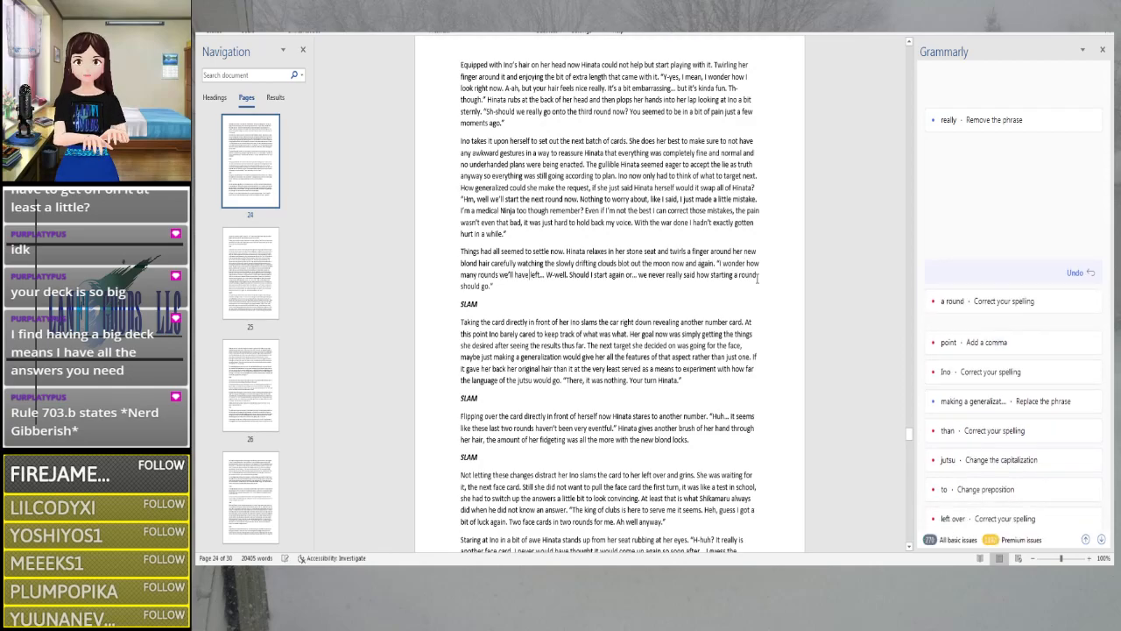
{"action": "key", "text": "Right"}
{"action": "key", "text": "Right"}
{"action": "key", "text": "Right"}
{"action": "key", "text": "Right"}
{"action": "key", "text": "Right"}
{"action": "key", "text": "Right"}
{"action": "key", "text": "Right"}
{"action": "key", "text": "Right"}
{"action": "key", "text": "Right"}
{"action": "key", "text": "Right"}
{"action": "key", "text": "Right"}
{"action": "key", "text": "Right"}
{"action": "key", "text": "Right"}
{"action": "key", "text": "Right"}
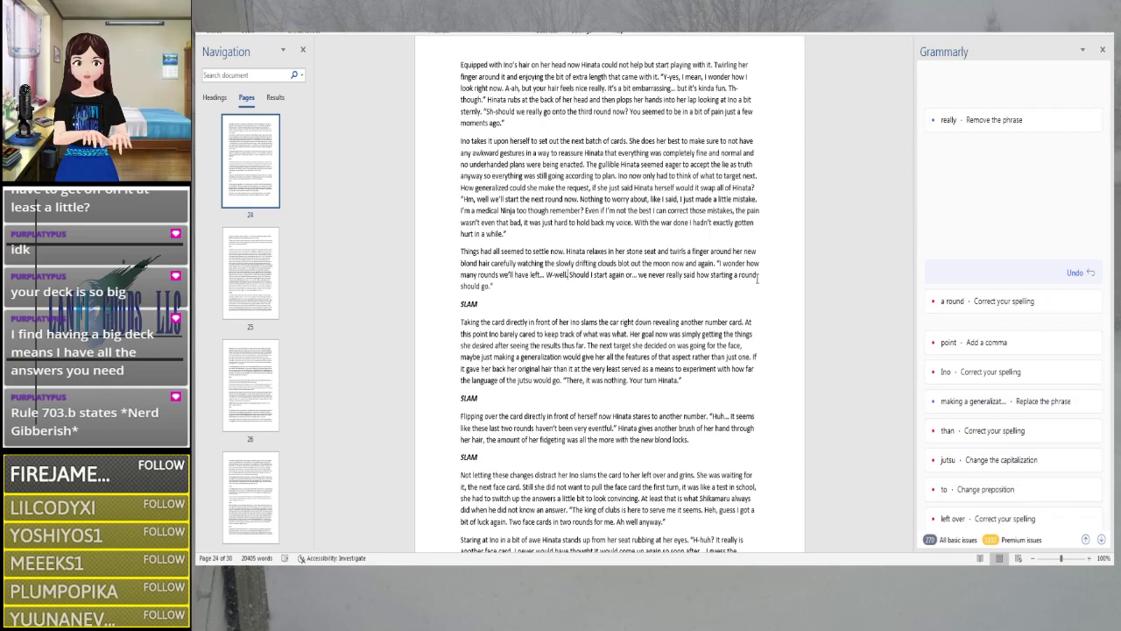
{"action": "key", "text": "Right"}
{"action": "key", "text": "Right"}
{"action": "key", "text": "Right"}
{"action": "key", "text": "Right"}
{"action": "key", "text": "Right"}
{"action": "key", "text": "Right"}
{"action": "key", "text": "Right"}
{"action": "key", "text": "Right"}
{"action": "key", "text": "Right"}
{"action": "key", "text": "Right"}
{"action": "key", "text": "Right"}
{"action": "key", "text": "Right"}
{"action": "key", "text": "Right"}
{"action": "key", "text": "Right"}
{"action": "key", "text": "Right"}
{"action": "key", "text": "Right"}
{"action": "key", "text": "Right"}
{"action": "key", "text": "Right"}
{"action": "key", "text": "Right"}
{"action": "key", "text": "Right"}
{"action": "key", "text": "Right"}
{"action": "key", "text": "Right"}
{"action": "key", "text": "Right"}
{"action": "key", "text": "Right"}
{"action": "key", "text": "Right"}
{"action": "key", "text": "Right"}
{"action": "key", "text": "Right"}
{"action": "key", "text": "Right"}
{"action": "key", "text": "Right"}
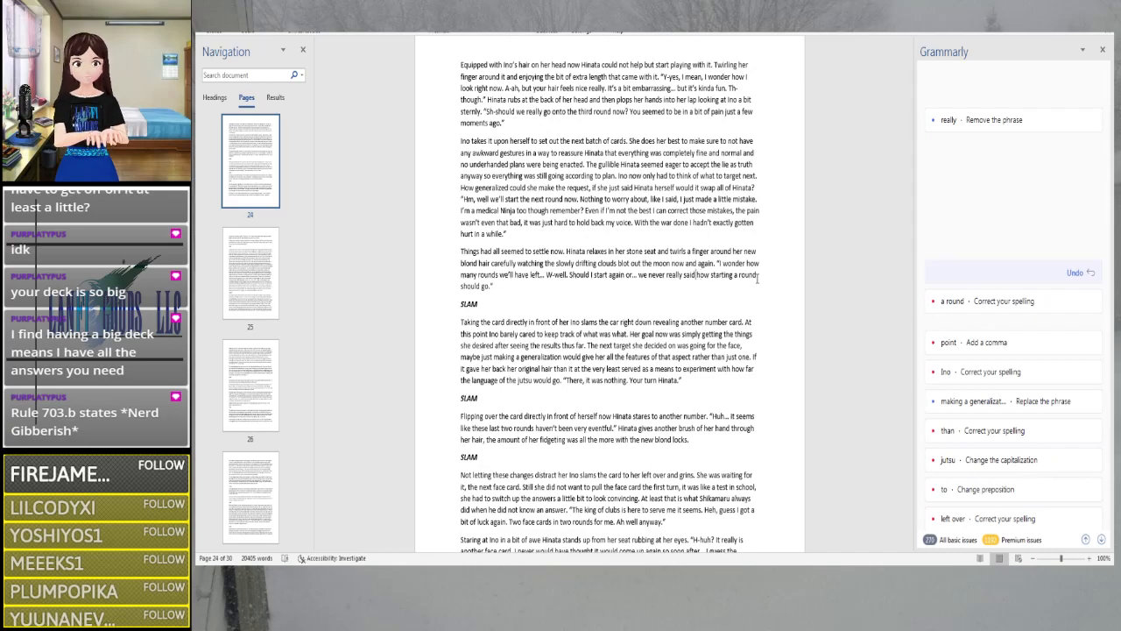
{"action": "key", "text": "Right"}
{"action": "key", "text": "Right"}
{"action": "key", "text": "Right"}
{"action": "key", "text": "Right"}
{"action": "key", "text": "Right"}
{"action": "key", "text": "Right"}
{"action": "key", "text": "Right"}
{"action": "key", "text": "Right"}
{"action": "key", "text": "Right"}
{"action": "key", "text": "Right"}
{"action": "key", "text": "Right"}
{"action": "key", "text": "Right"}
{"action": "key", "text": "Right"}
{"action": "key", "text": "Right"}
{"action": "key", "text": "Right"}
{"action": "key", "text": "Right"}
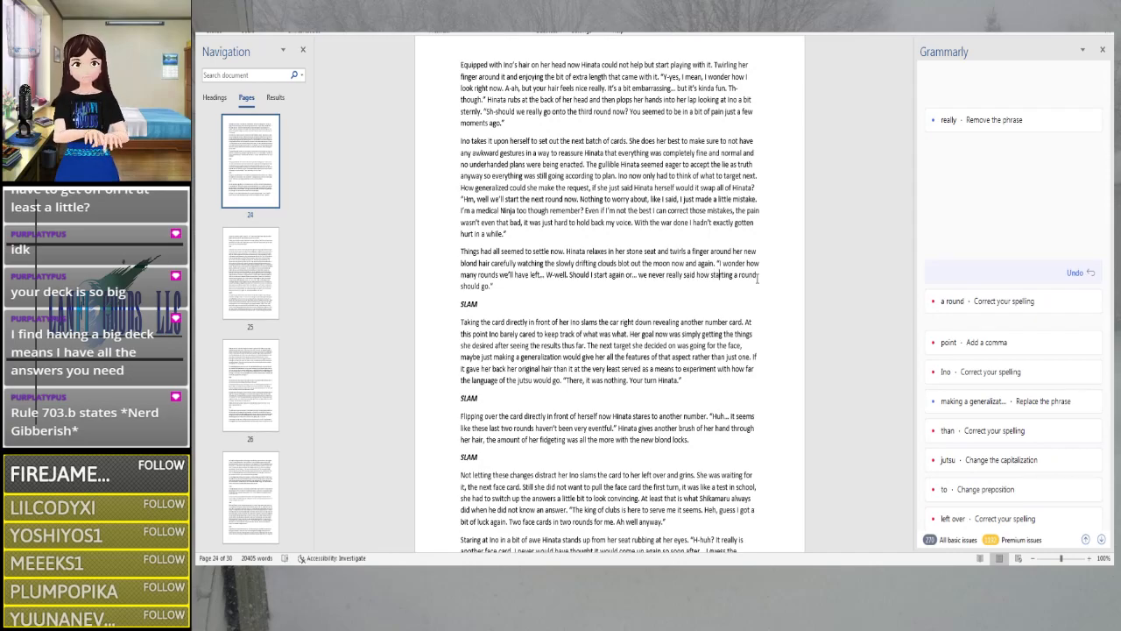
{"action": "key", "text": "Right"}
{"action": "key", "text": "Right"}
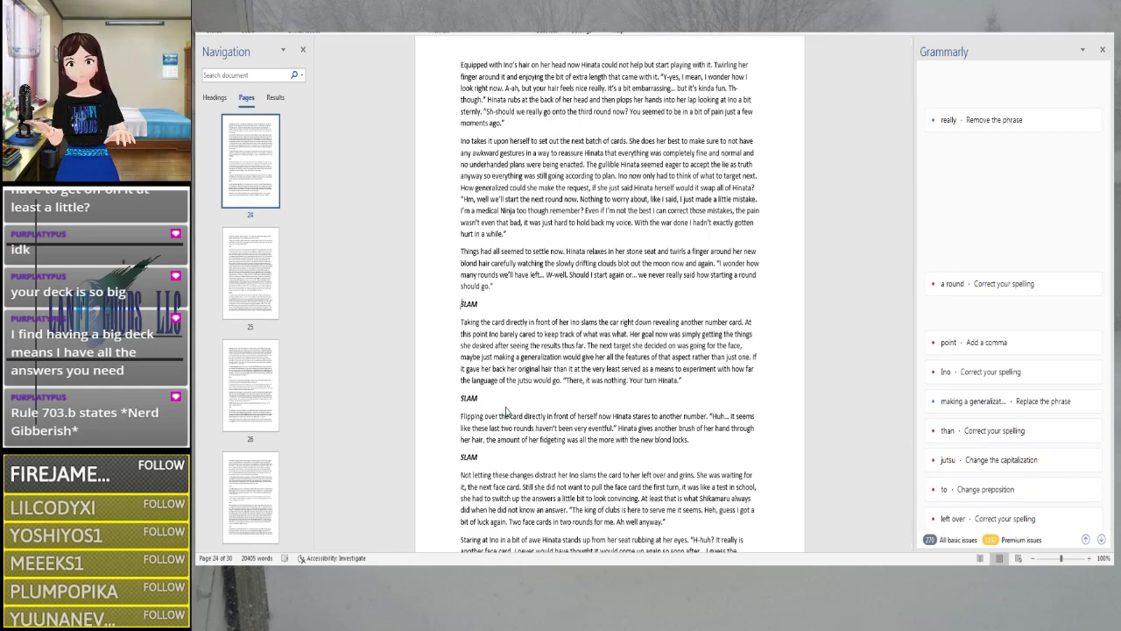
Accept the Grammarly rewording "generalizing" after "maybe just" in the paragraph beginning "Taking the card directly in front of her"
{"action": "scroll", "coordinate": [506, 406], "scroll_direction": "down", "scroll_amount": 5}
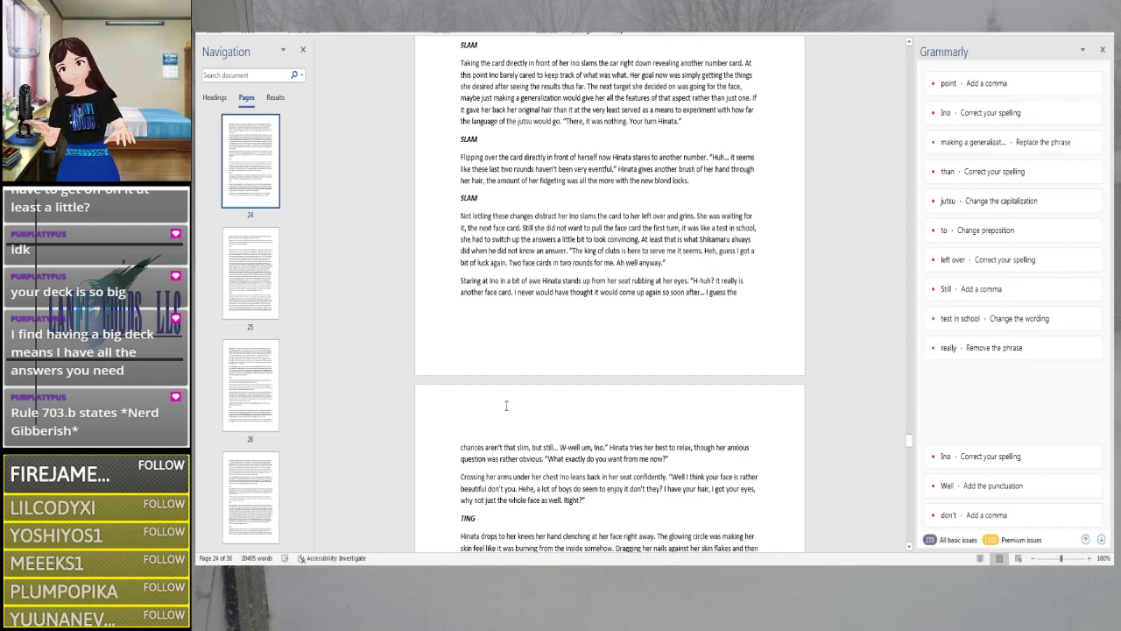
{"action": "left_click", "coordinate": [540, 94]}
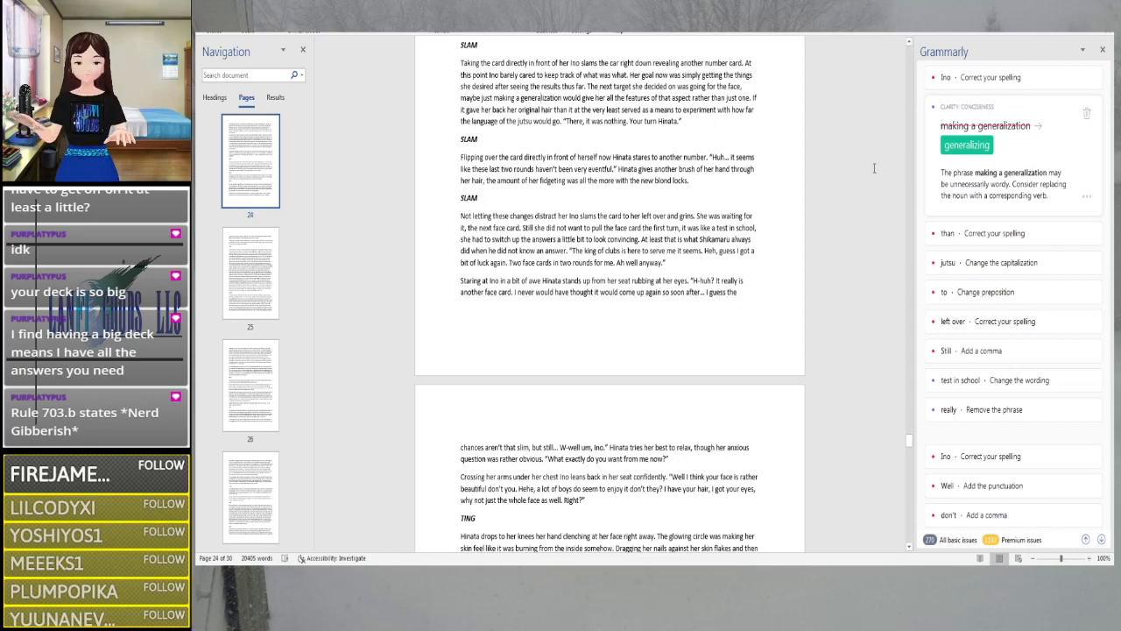
{"action": "left_click", "coordinate": [966, 145]}
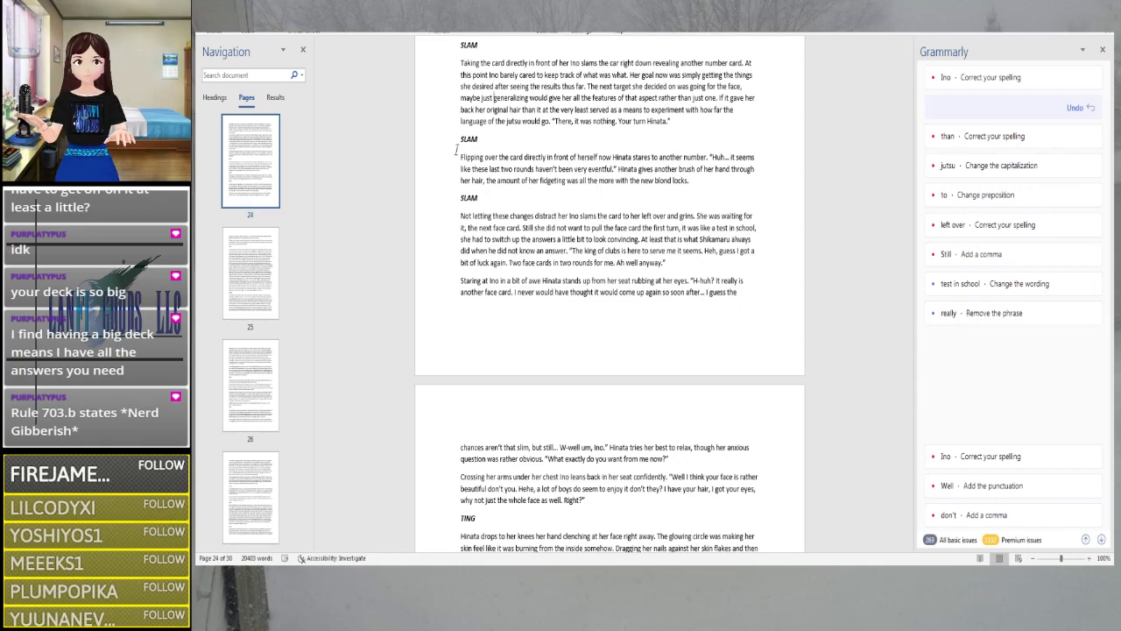
Correct "car" to "card" after "Ino slams the" and accept the Grammarly comma after "At this point"
{"action": "left_click", "coordinate": [619, 63]}
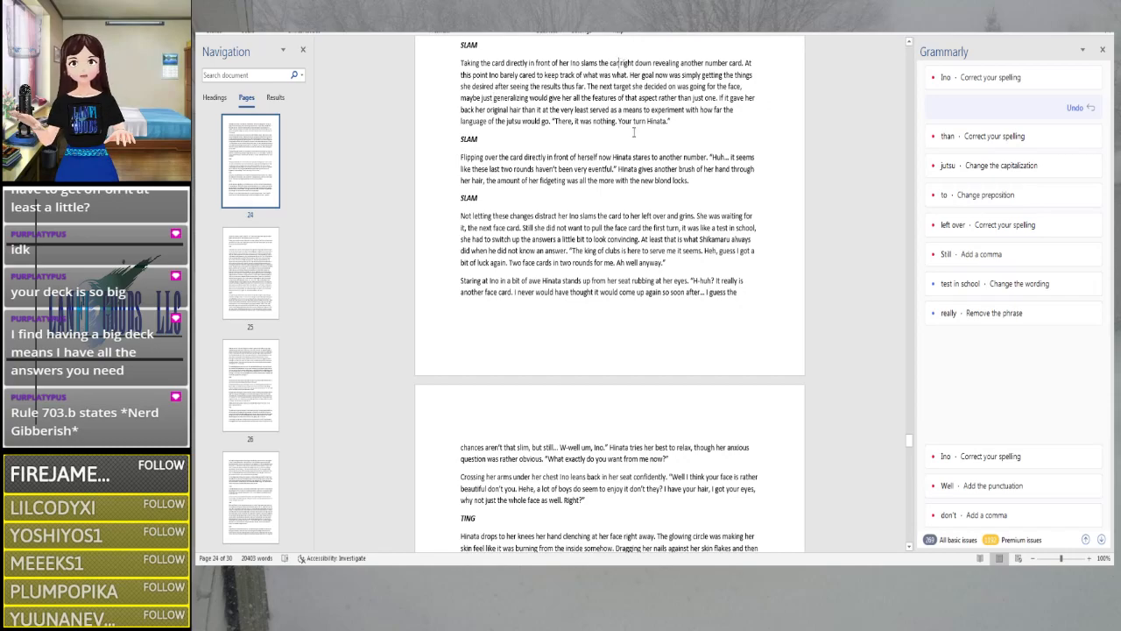
{"action": "type", "text": "d"}
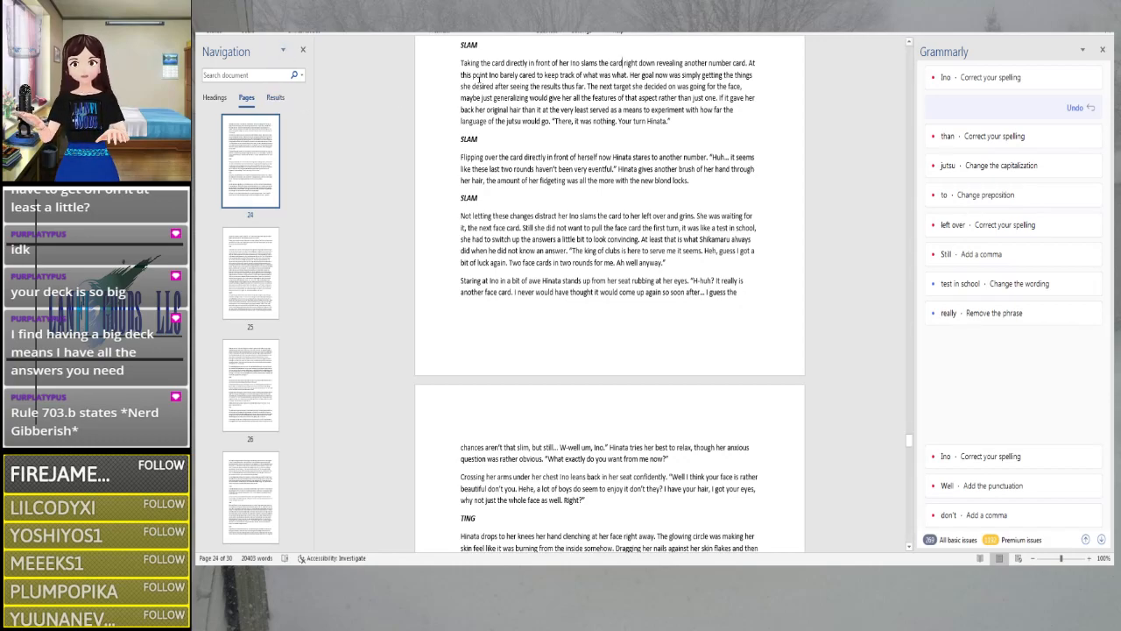
{"action": "left_click", "coordinate": [965, 105]}
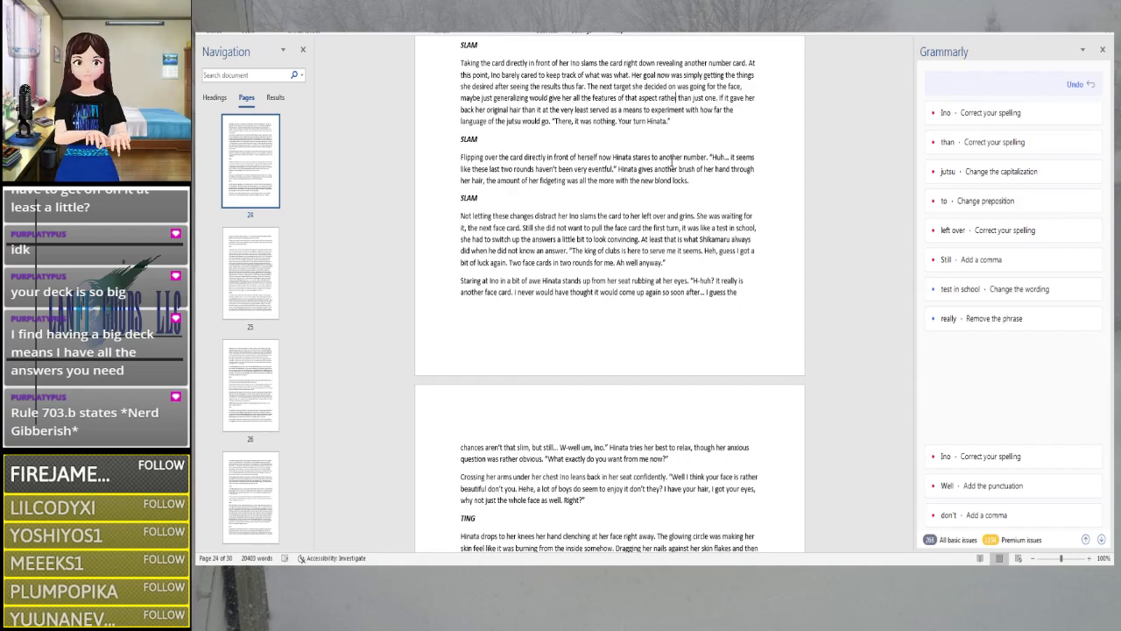
Accept the Grammarly correction "then" after "If it gave her back her original hair"
{"action": "key", "text": "ctrl+Right"}
{"action": "key", "text": "ctrl+Right"}
{"action": "key", "text": "ctrl+Right"}
{"action": "key", "text": "ctrl+Right"}
{"action": "key", "text": "ctrl+Right"}
{"action": "key", "text": "ctrl+Right"}
{"action": "key", "text": "ctrl+Right"}
{"action": "key", "text": "ctrl+Right"}
{"action": "key", "text": "ctrl+Right"}
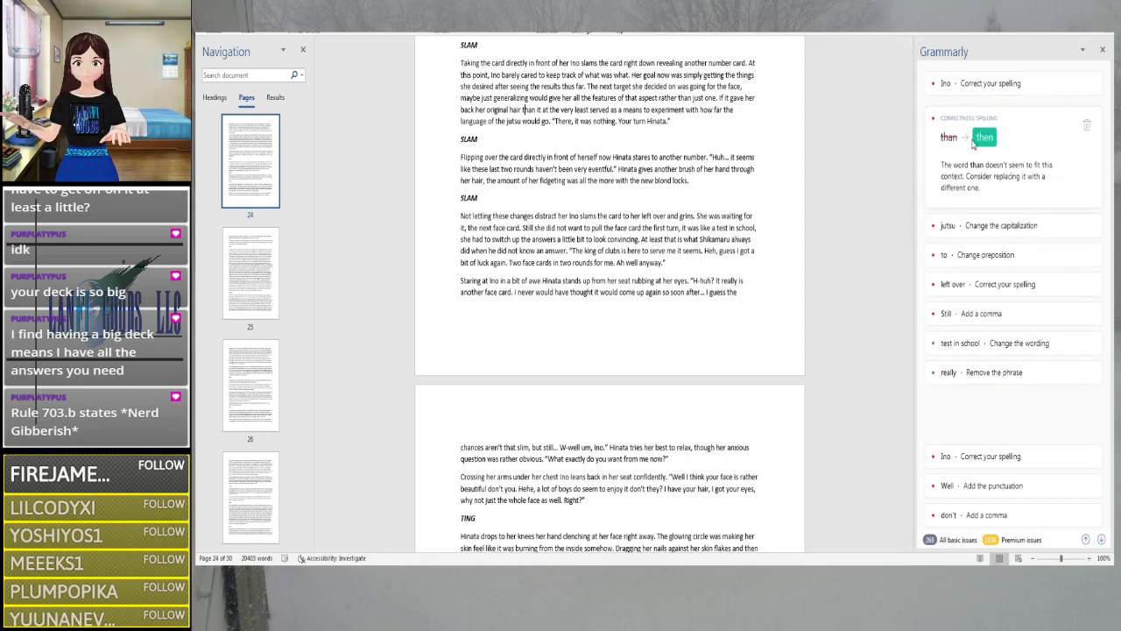
{"action": "left_click", "coordinate": [974, 140]}
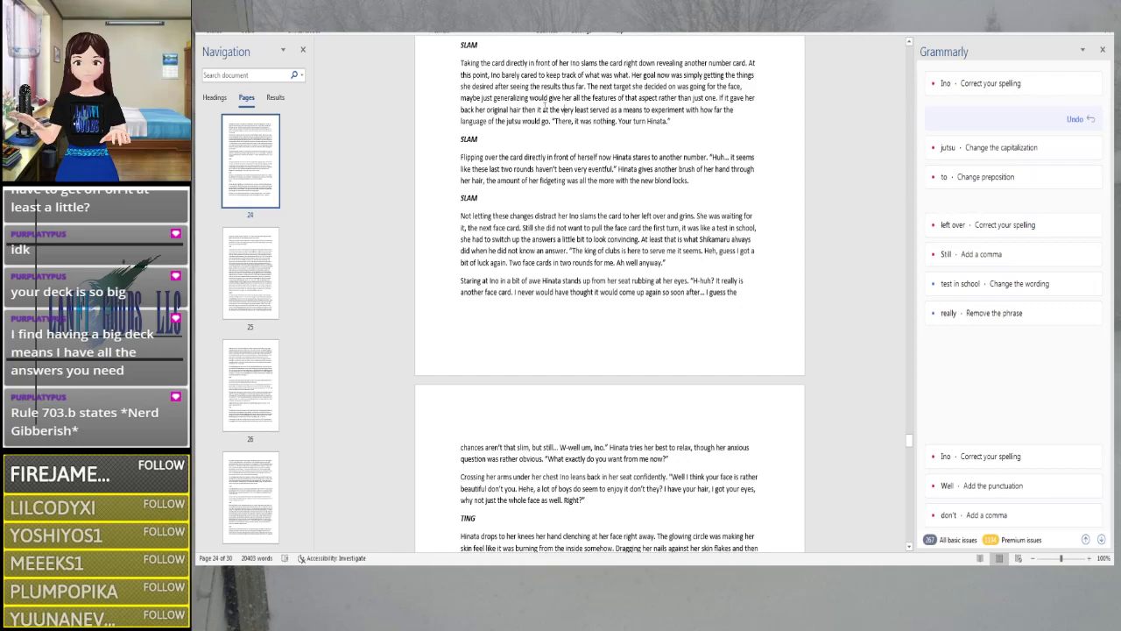
Capitalize "Jutsu" in the phrase "how far the language of the jutsu would go"
{"action": "left_click", "coordinate": [514, 122]}
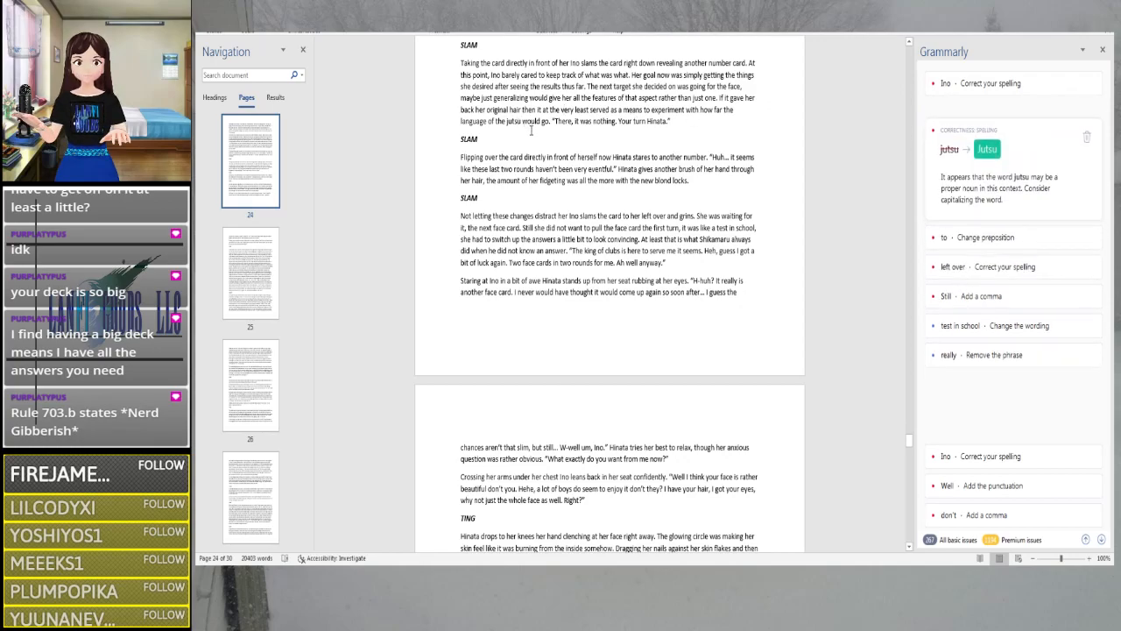
{"action": "key", "text": "BackSpace"}
{"action": "type", "text": "J"}
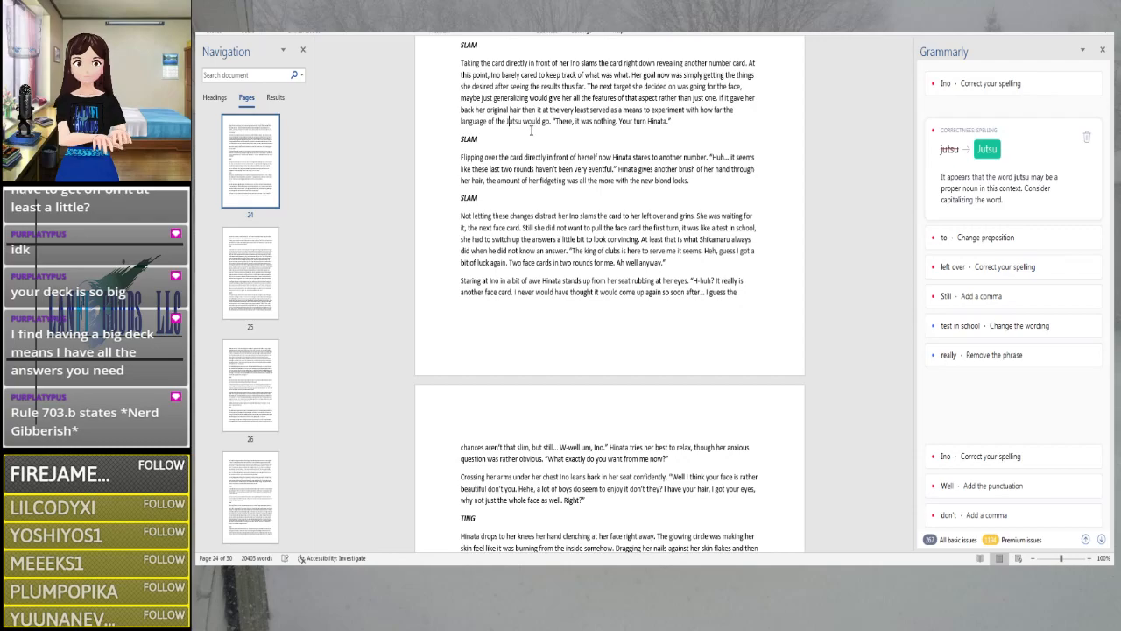
Proofread the end of the paragraph through Ino's line "There, it was nothing. Your turn Hinata."
{"action": "key", "text": "Right"}
{"action": "key", "text": "Right"}
{"action": "key", "text": "Right"}
{"action": "key", "text": "Right"}
{"action": "key", "text": "Right"}
{"action": "key", "text": "Right"}
{"action": "key", "text": "Right"}
{"action": "key", "text": "Right"}
{"action": "key", "text": "Right"}
{"action": "key", "text": "Right"}
{"action": "key", "text": "Right"}
{"action": "key", "text": "Right"}
{"action": "key", "text": "Right"}
{"action": "key", "text": "Right"}
{"action": "key", "text": "Right"}
{"action": "key", "text": "Right"}
{"action": "key", "text": "Right"}
{"action": "key", "text": "Right"}
{"action": "key", "text": "Right"}
{"action": "key", "text": "Right"}
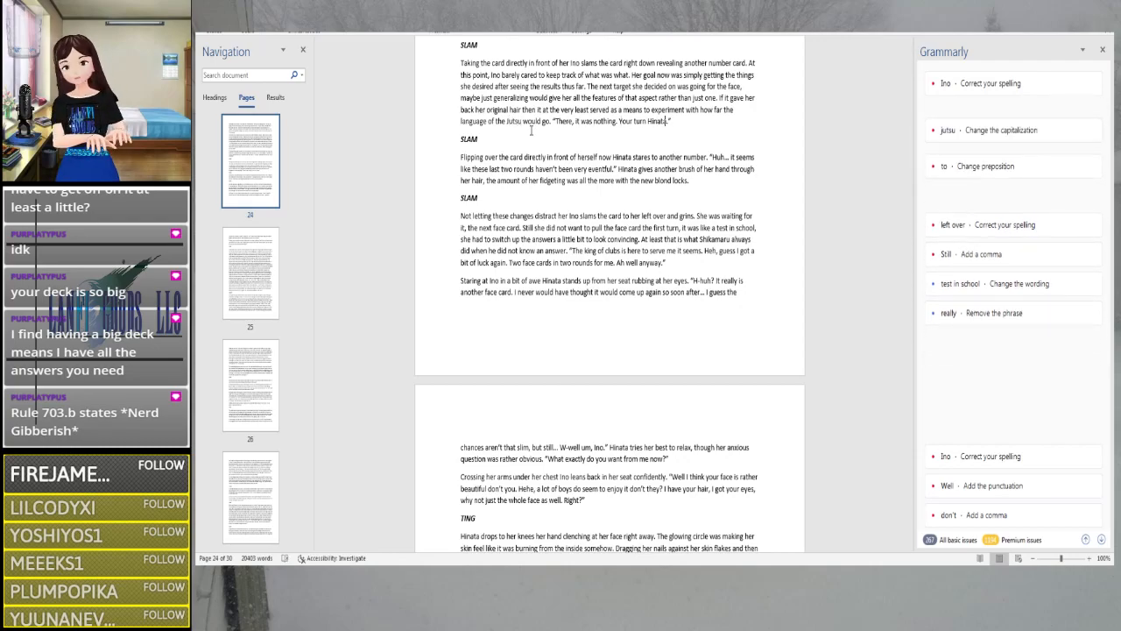
{"action": "key", "text": "Right"}
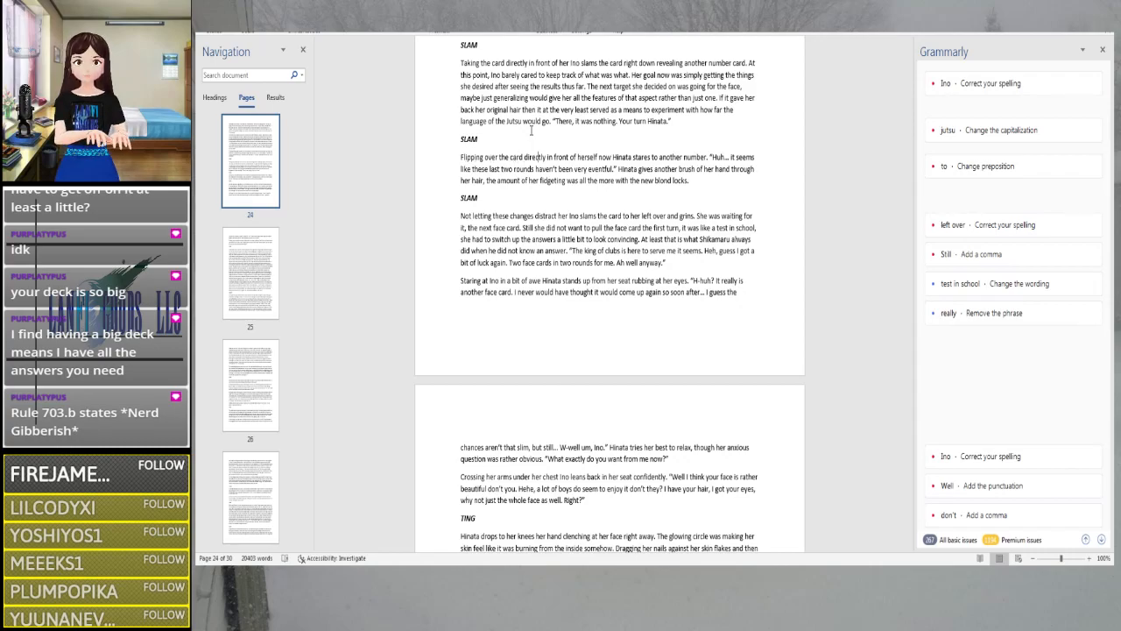
Accept the Grammarly preposition correction "at" between "Hinata stares" and "another number"
{"action": "key", "text": "Right"}
{"action": "key", "text": "Right"}
{"action": "key", "text": "Right"}
{"action": "key", "text": "Right"}
{"action": "key", "text": "Right"}
{"action": "key", "text": "Right"}
{"action": "key", "text": "Right"}
{"action": "key", "text": "Right"}
{"action": "key", "text": "Right"}
{"action": "key", "text": "Right"}
{"action": "key", "text": "Right"}
{"action": "key", "text": "Right"}
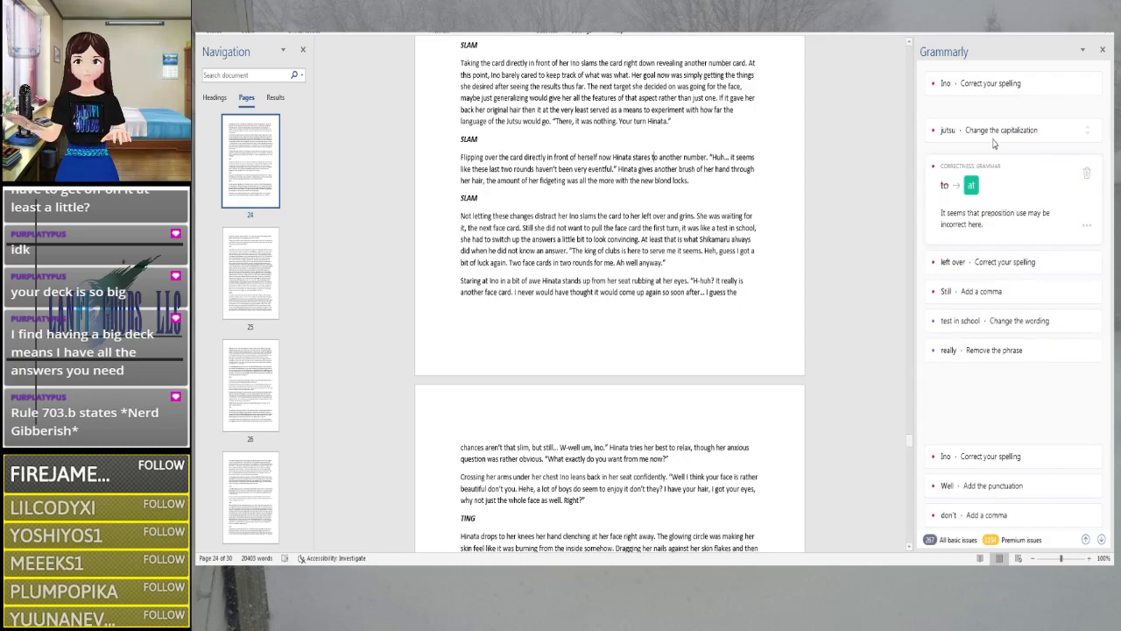
{"action": "left_click", "coordinate": [970, 186]}
Proofread the "Flipping over the card" paragraph from Hinata's "Huh..." line through the sentence about her fidgeting and new blond locks
{"action": "key", "text": "Right"}
{"action": "key", "text": "Right"}
{"action": "key", "text": "Right"}
{"action": "key", "text": "Right"}
{"action": "key", "text": "Right"}
{"action": "key", "text": "Right"}
{"action": "key", "text": "Right"}
{"action": "key", "text": "Right"}
{"action": "key", "text": "Right"}
{"action": "key", "text": "Right"}
{"action": "key", "text": "Right"}
{"action": "key", "text": "Right"}
{"action": "key", "text": "Right"}
{"action": "key", "text": "Right"}
{"action": "key", "text": "Right"}
{"action": "key", "text": "Right"}
{"action": "key", "text": "Right"}
{"action": "key", "text": "Right"}
{"action": "key", "text": "Right"}
{"action": "key", "text": "Right"}
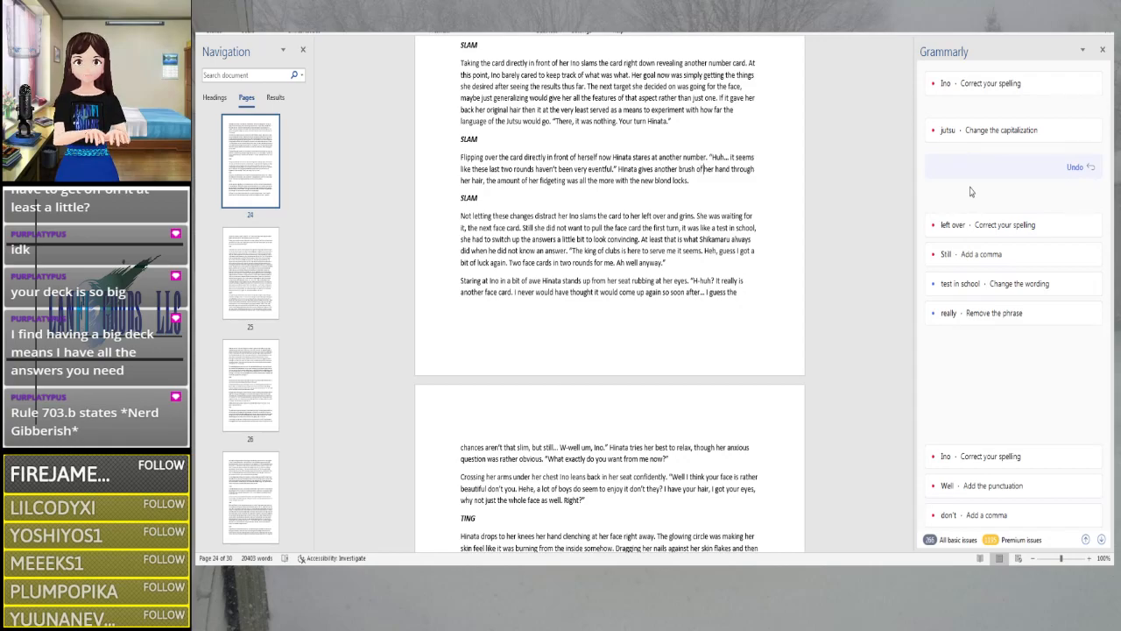
{"action": "key", "text": "Right"}
{"action": "key", "text": "Right"}
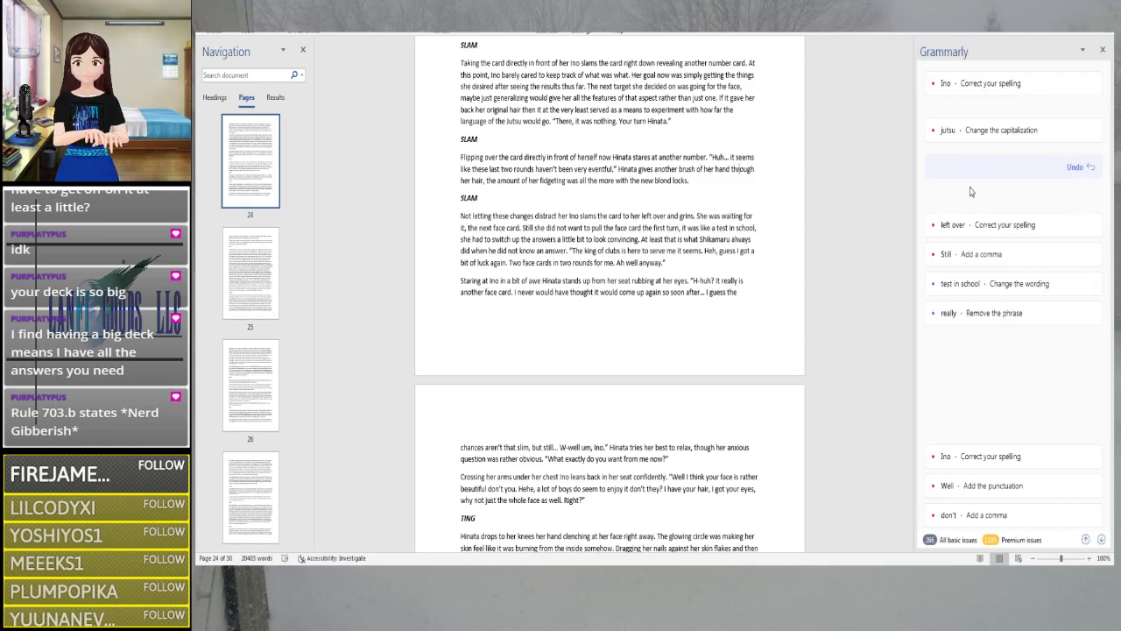
{"action": "key", "text": "Right"}
{"action": "key", "text": "Right"}
{"action": "key", "text": "Right"}
{"action": "key", "text": "Right"}
{"action": "key", "text": "Right"}
{"action": "key", "text": "Right"}
{"action": "key", "text": "Right"}
{"action": "key", "text": "Right"}
{"action": "key", "text": "Right"}
{"action": "key", "text": "Right"}
{"action": "key", "text": "Right"}
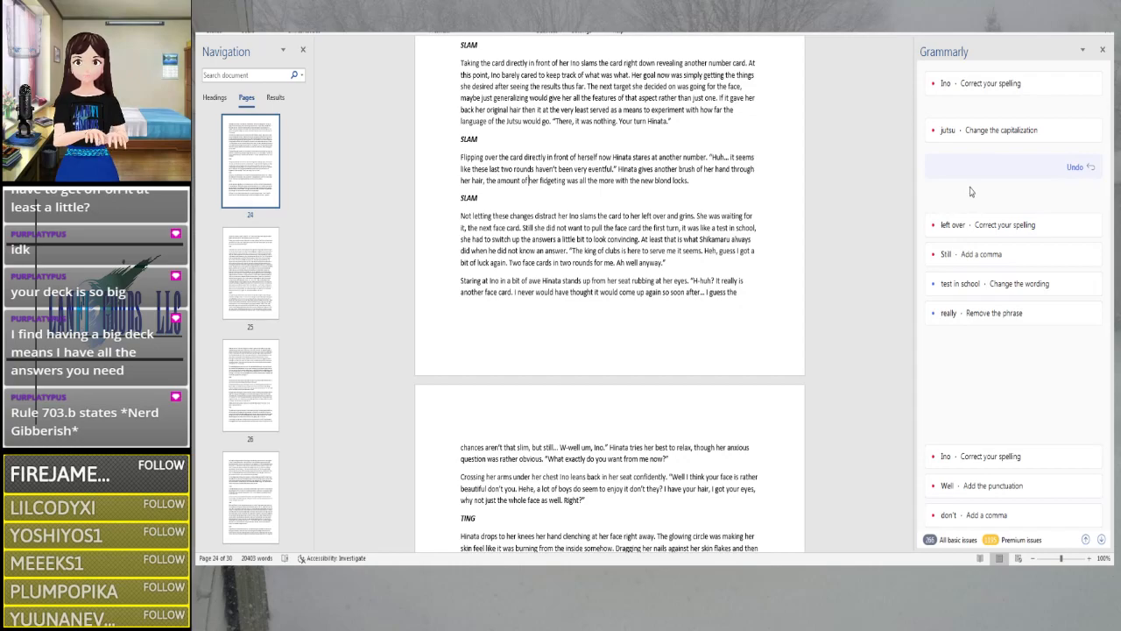
{"action": "key", "text": "Right"}
{"action": "key", "text": "Right"}
{"action": "key", "text": "Right"}
{"action": "key", "text": "Right"}
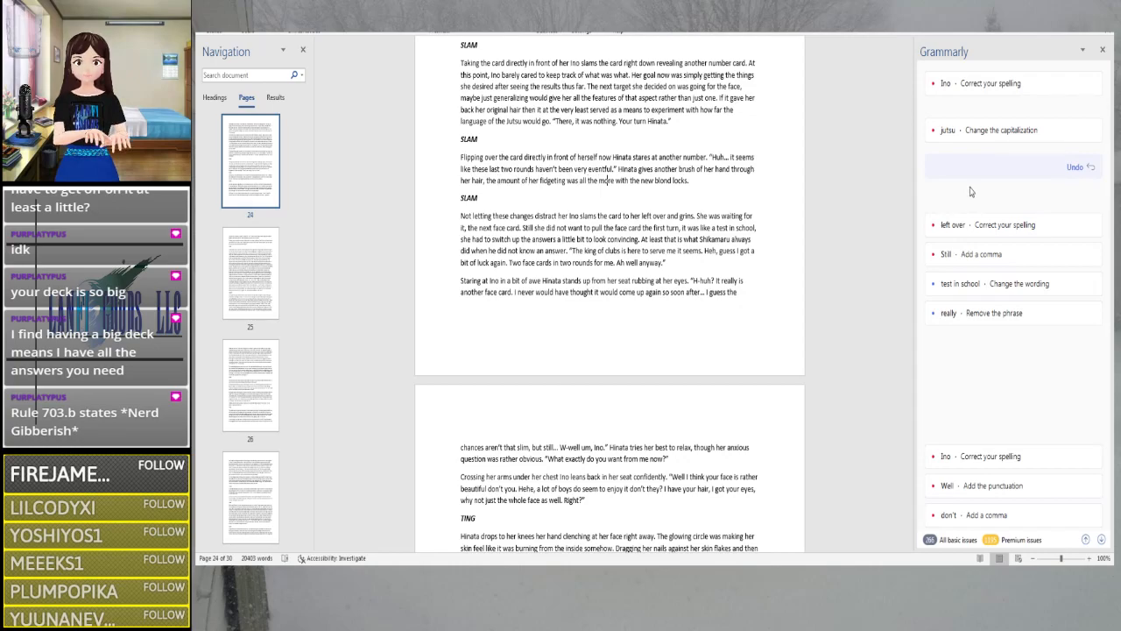
{"action": "key", "text": "Right"}
{"action": "key", "text": "Right"}
{"action": "key", "text": "Right"}
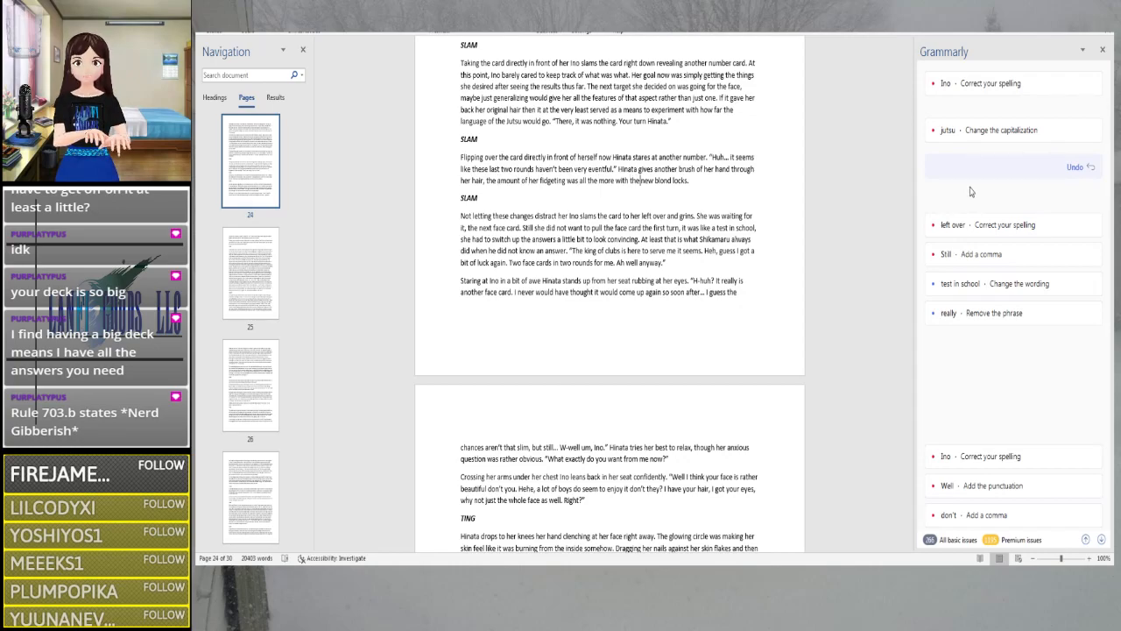
Replace "slams" with "flips" in the sentence beginning "Not letting these changes distract her Ino"
{"action": "scroll", "coordinate": [721, 195], "scroll_direction": "down", "scroll_amount": 3}
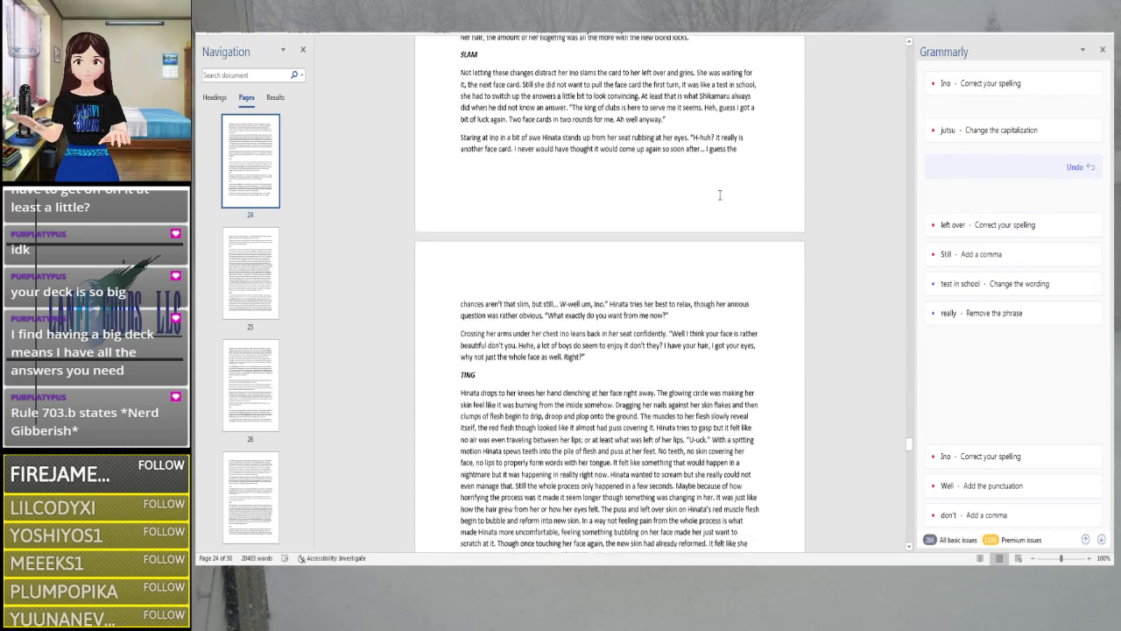
{"action": "key", "text": "Right"}
{"action": "key", "text": "Right"}
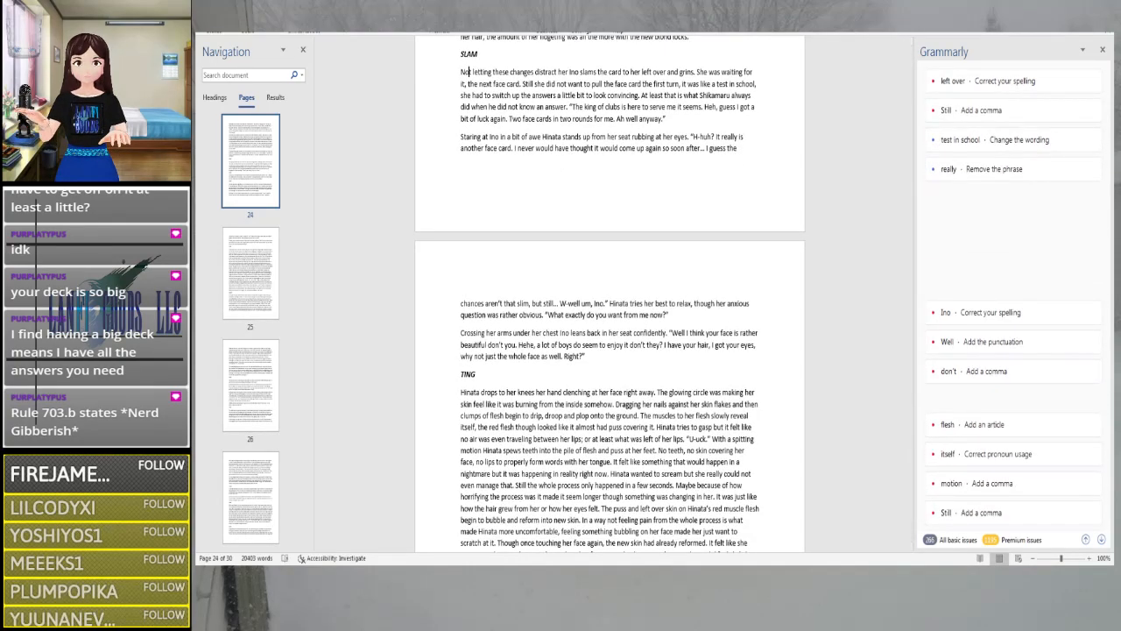
{"action": "scroll", "coordinate": [458, 227], "scroll_direction": "up", "scroll_amount": 7}
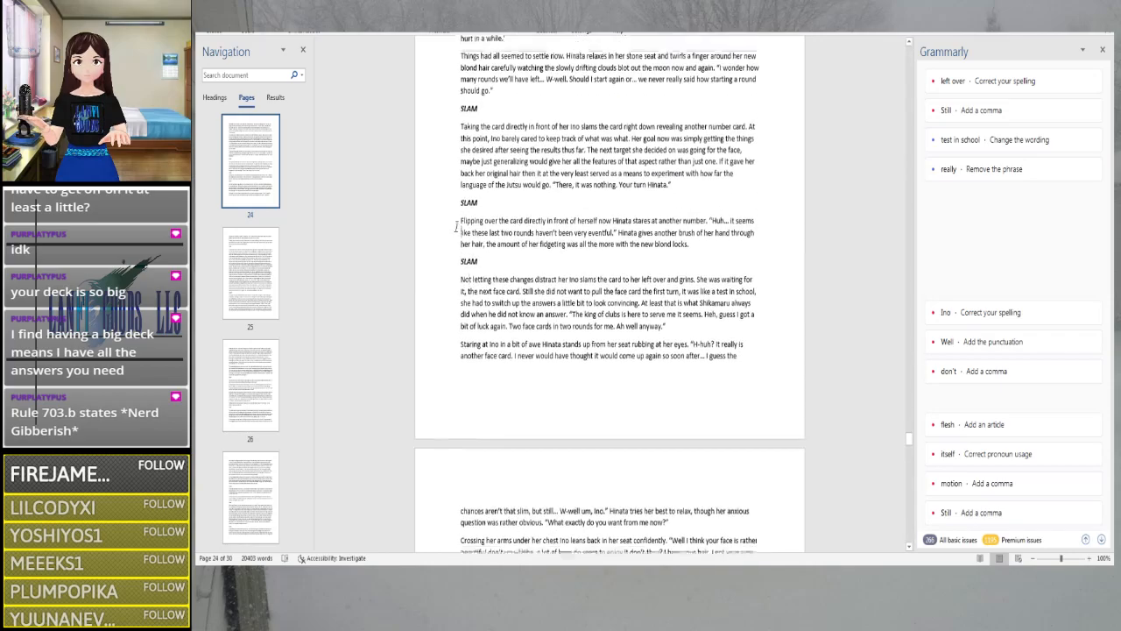
{"action": "scroll", "coordinate": [399, 217], "scroll_direction": "down", "scroll_amount": 7}
{"action": "scroll", "coordinate": [394, 211], "scroll_direction": "down", "scroll_amount": 1}
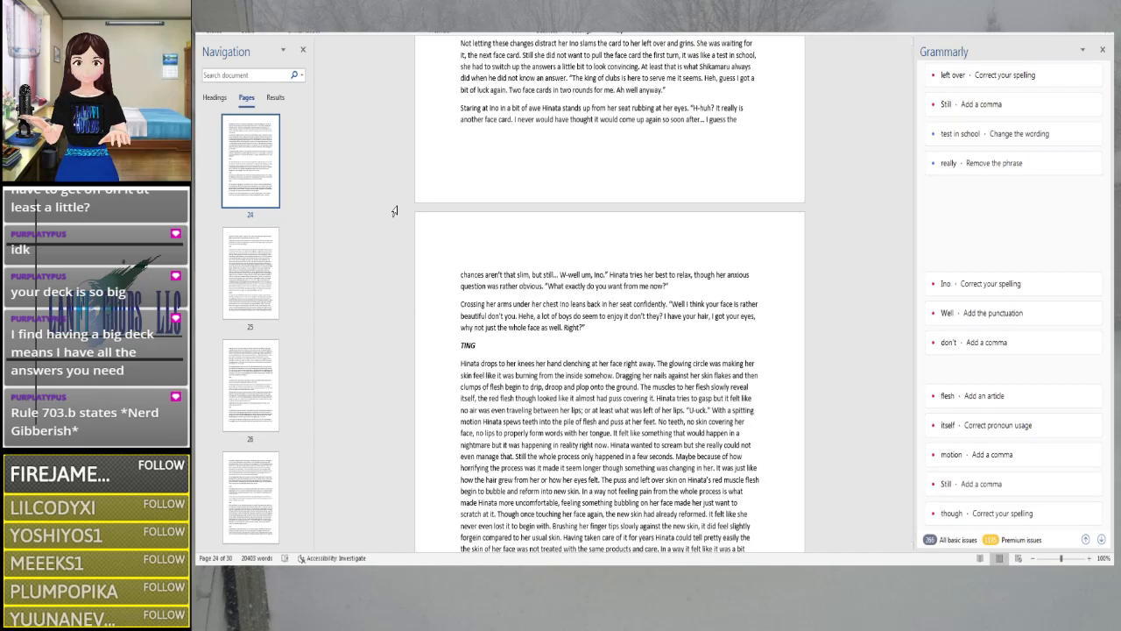
{"action": "left_click", "coordinate": [656, 43]}
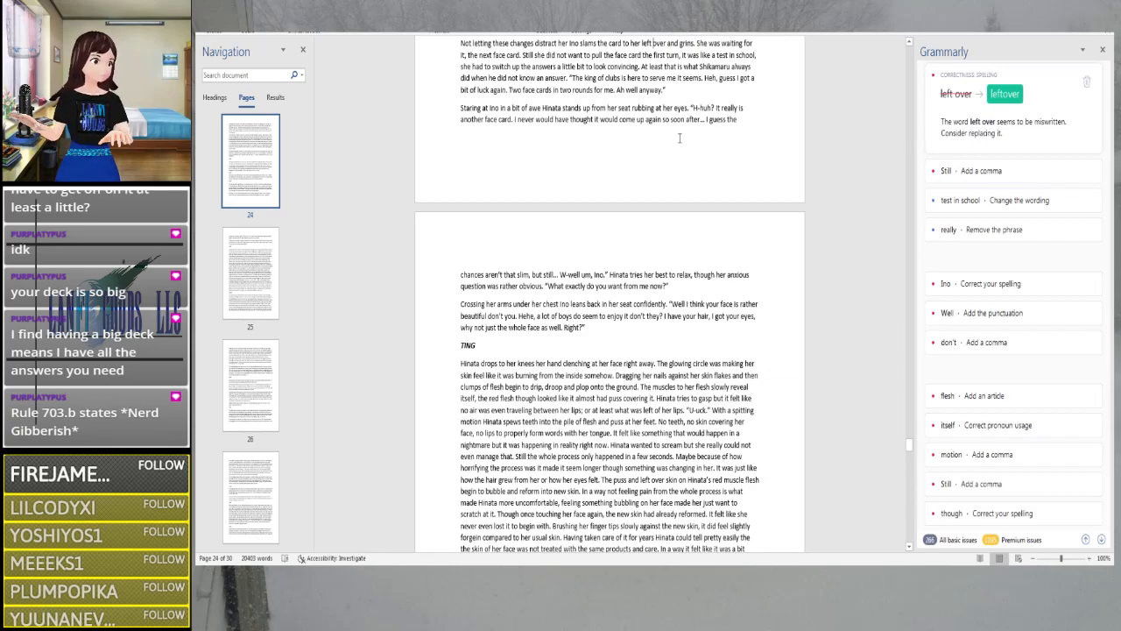
{"action": "left_click", "coordinate": [597, 43]}
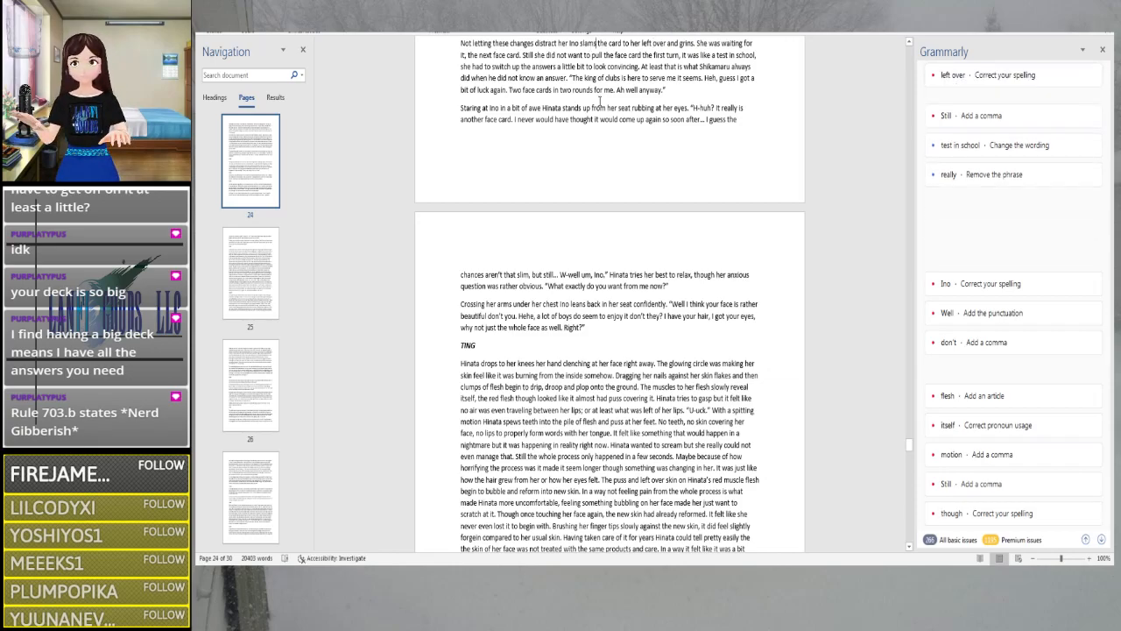
{"action": "key", "text": "BackSpace"}
{"action": "key", "text": "BackSpace"}
{"action": "key", "text": "BackSpace"}
{"action": "key", "text": "BackSpace"}
{"action": "key", "text": "BackSpace"}
{"action": "key", "text": "BackSpace"}
{"action": "type", "text": "flips"}
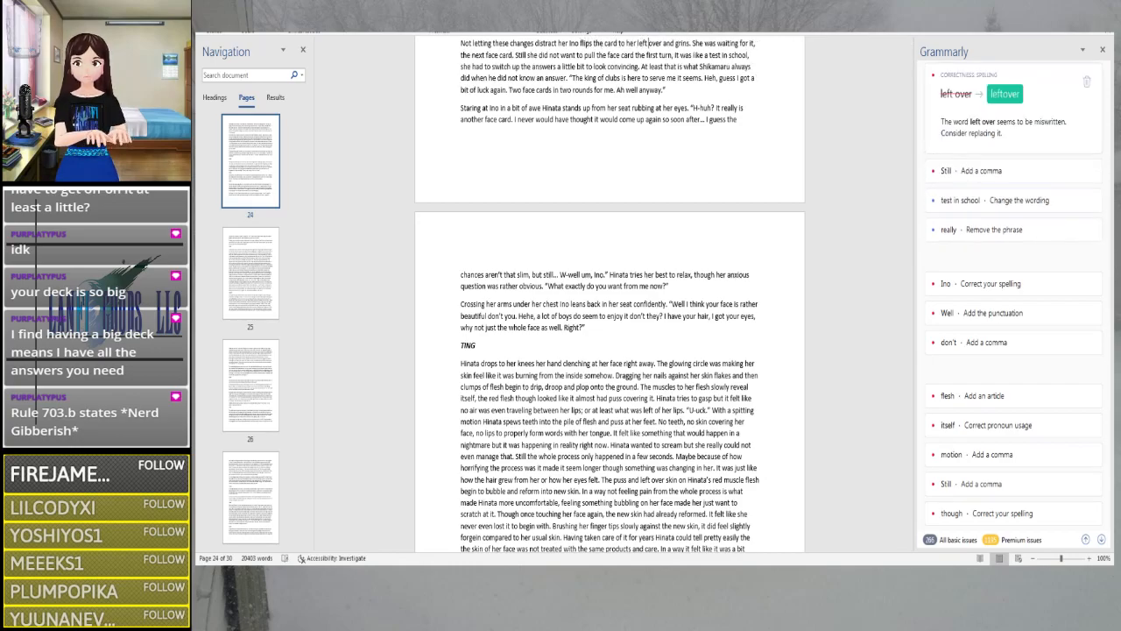
Delete "over" after "left" so the sentence reads "flips the card to her left and grins"
{"action": "key", "text": "BackSpace"}
{"action": "key", "text": "BackSpace"}
{"action": "key", "text": "BackSpace"}
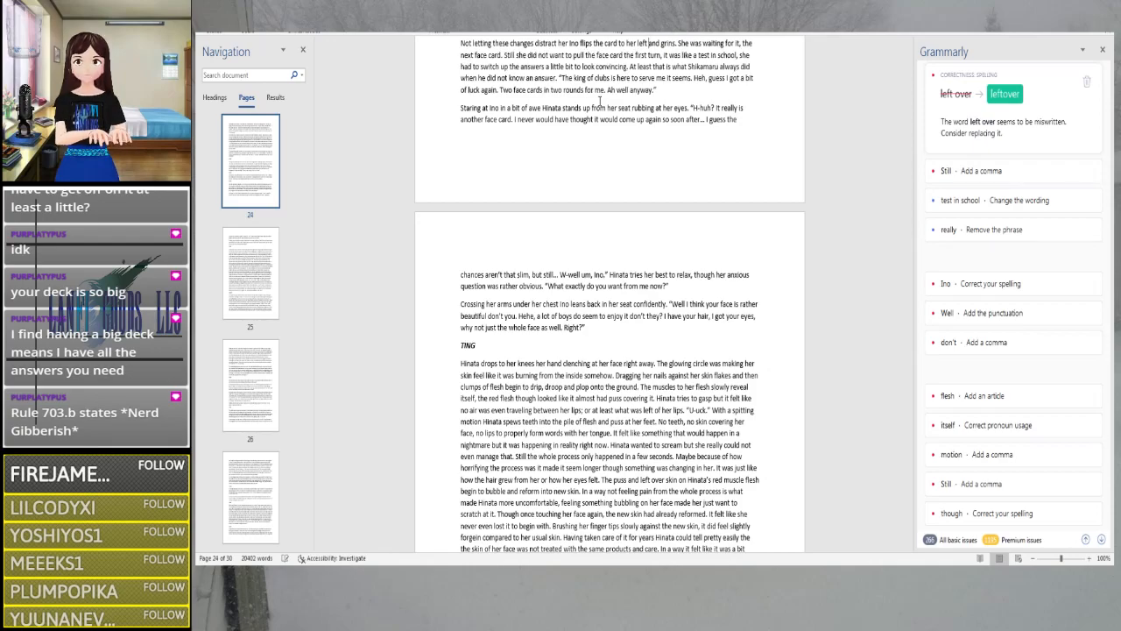
Accept the Grammarly comma after "Still" in "Still she did not want to pull the face card"
{"action": "key", "text": "Right"}
{"action": "key", "text": "Right"}
{"action": "key", "text": "Right"}
{"action": "key", "text": "Right"}
{"action": "key", "text": "Right"}
{"action": "key", "text": "Right"}
{"action": "key", "text": "Right"}
{"action": "key", "text": "Right"}
{"action": "key", "text": "Right"}
{"action": "key", "text": "Right"}
{"action": "key", "text": "Right"}
{"action": "key", "text": "Right"}
{"action": "key", "text": "Right"}
{"action": "key", "text": "Right"}
{"action": "key", "text": "Right"}
{"action": "key", "text": "Right"}
{"action": "key", "text": "Right"}
{"action": "key", "text": "Right"}
{"action": "key", "text": "Right"}
{"action": "key", "text": "Right"}
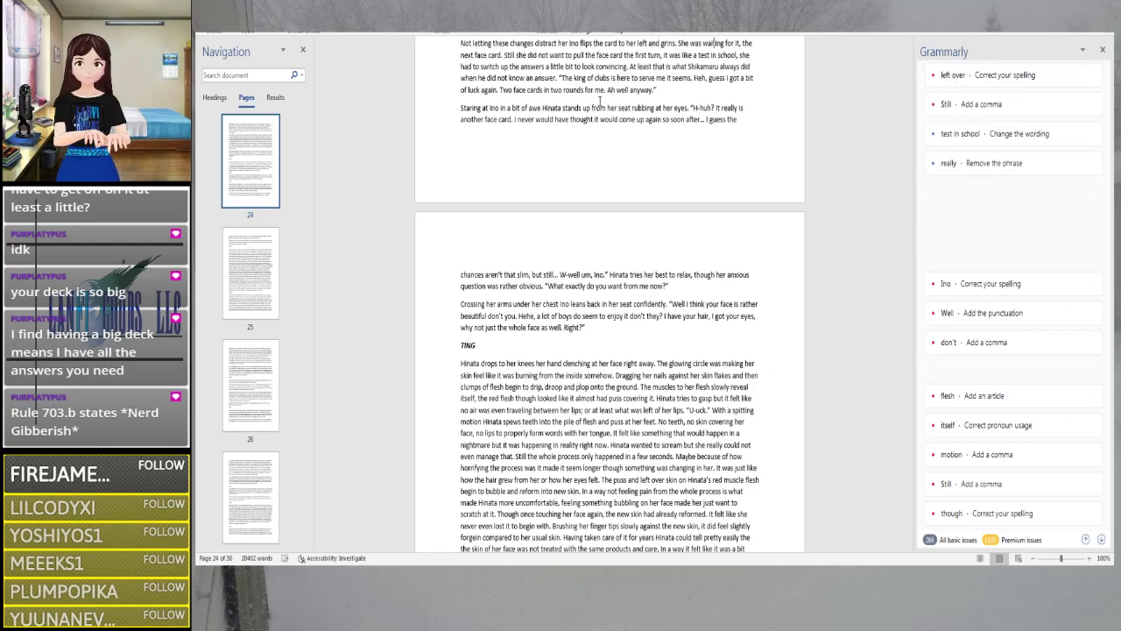
{"action": "key", "text": "Right"}
{"action": "key", "text": "Right"}
{"action": "key", "text": "Right"}
{"action": "key", "text": "Right"}
{"action": "key", "text": "Right"}
{"action": "key", "text": "Right"}
{"action": "key", "text": "Right"}
{"action": "key", "text": "Right"}
{"action": "key", "text": "Right"}
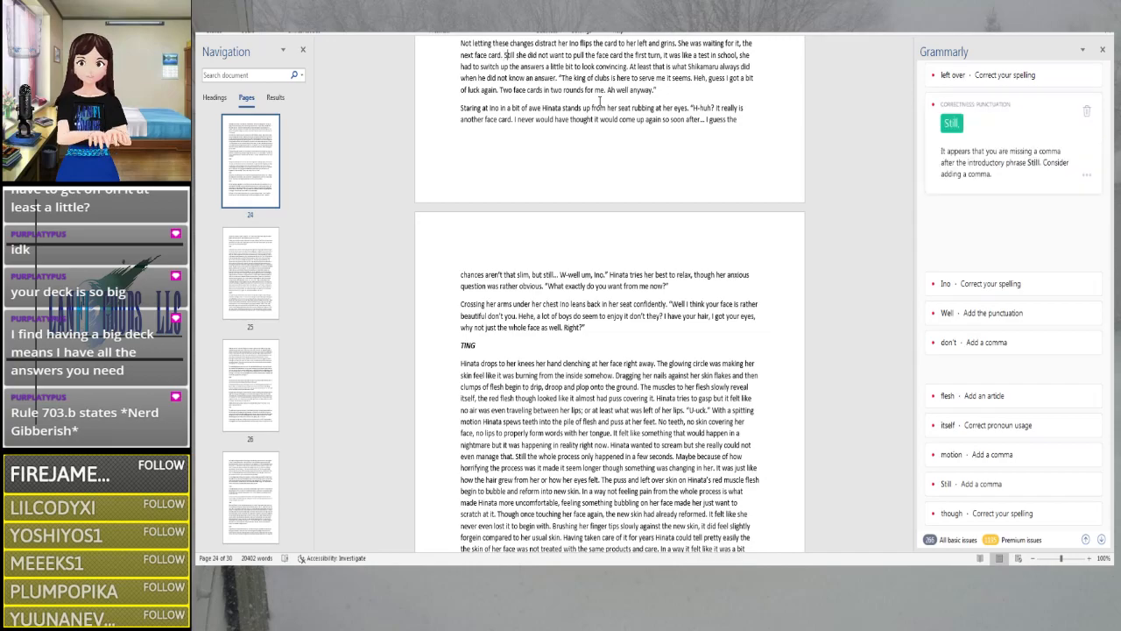
{"action": "left_click", "coordinate": [959, 94]}
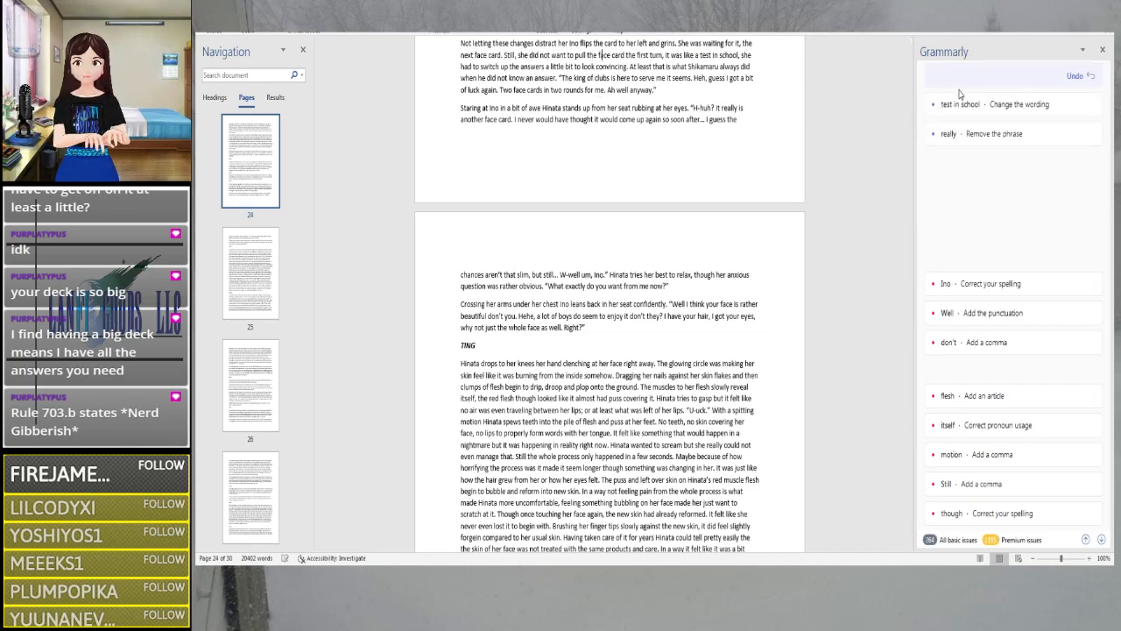
Accept the Grammarly rewording "school test" for "test in school" in the same sentence
{"action": "key", "text": "Right"}
{"action": "key", "text": "Right"}
{"action": "key", "text": "Right"}
{"action": "key", "text": "Right"}
{"action": "key", "text": "Right"}
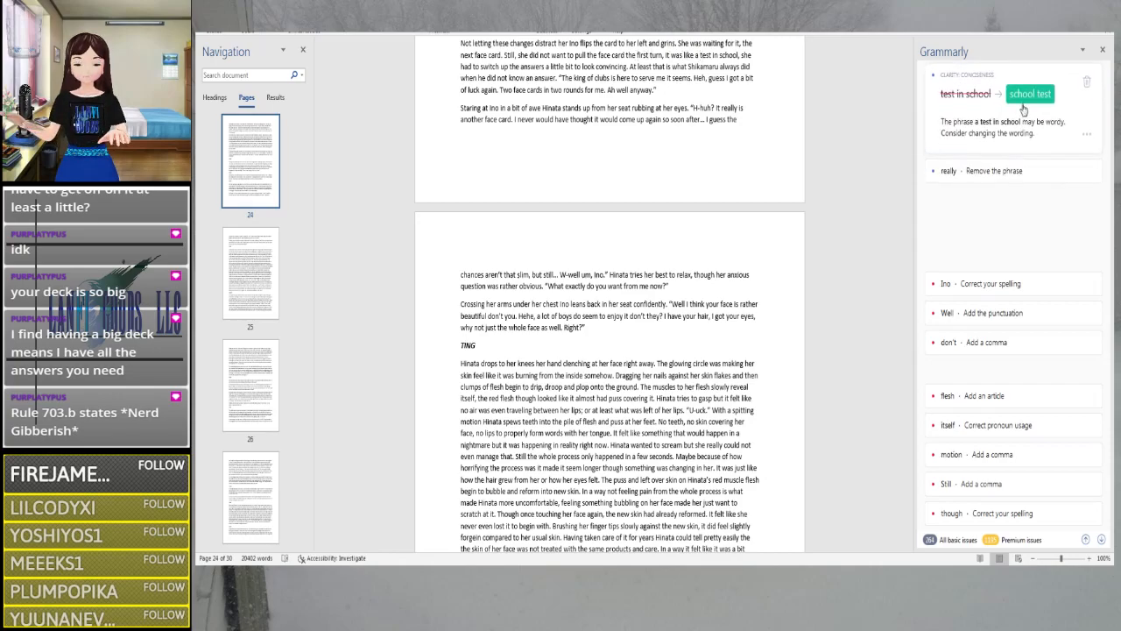
{"action": "left_click", "coordinate": [1025, 95]}
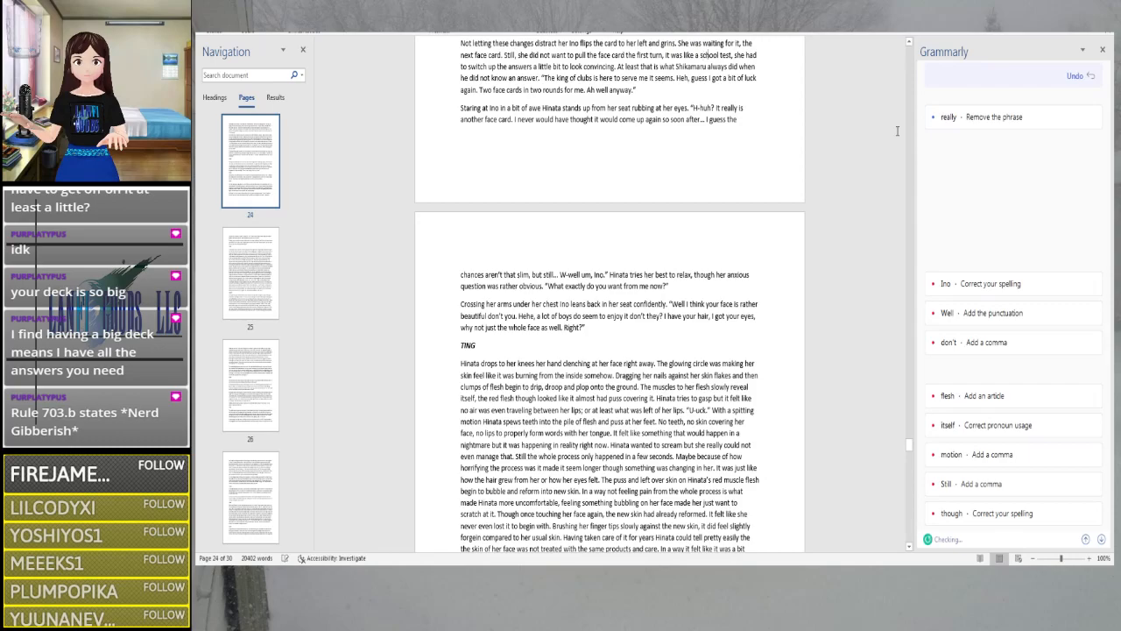
Proofread the rest of the paragraph beginning "Not letting these changes distract her", from the school test sentence through "Ah well anyway"
{"action": "key", "text": "Right"}
{"action": "key", "text": "Right"}
{"action": "key", "text": "Right"}
{"action": "key", "text": "Right"}
{"action": "key", "text": "Right"}
{"action": "key", "text": "Right"}
{"action": "key", "text": "Right"}
{"action": "key", "text": "Right"}
{"action": "key", "text": "Right"}
{"action": "key", "text": "Right"}
{"action": "key", "text": "Right"}
{"action": "key", "text": "Right"}
{"action": "key", "text": "Right"}
{"action": "key", "text": "Right"}
{"action": "key", "text": "Right"}
{"action": "key", "text": "Right"}
{"action": "key", "text": "Right"}
{"action": "key", "text": "Right"}
{"action": "key", "text": "Right"}
{"action": "key", "text": "Right"}
{"action": "key", "text": "Right"}
{"action": "key", "text": "Right"}
{"action": "key", "text": "Right"}
{"action": "key", "text": "Right"}
{"action": "key", "text": "Right"}
{"action": "key", "text": "Right"}
{"action": "key", "text": "Right"}
{"action": "key", "text": "Right"}
{"action": "key", "text": "Right"}
{"action": "key", "text": "Right"}
{"action": "key", "text": "Right"}
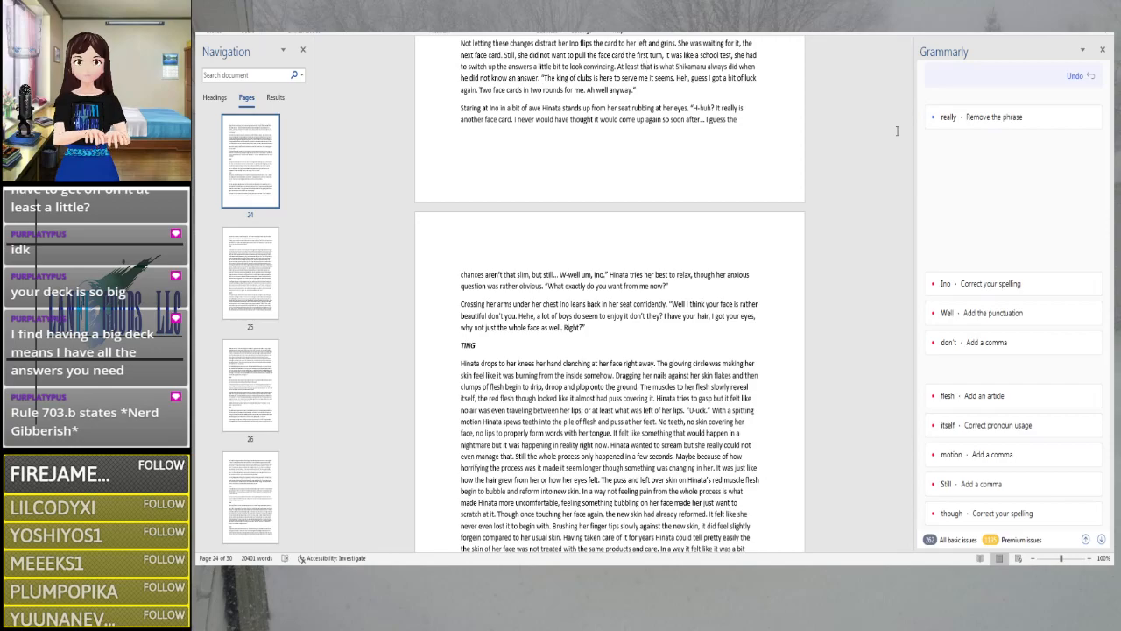
{"action": "key", "text": "Right"}
{"action": "key", "text": "Right"}
{"action": "key", "text": "Right"}
{"action": "key", "text": "Right"}
{"action": "key", "text": "Right"}
{"action": "key", "text": "Right"}
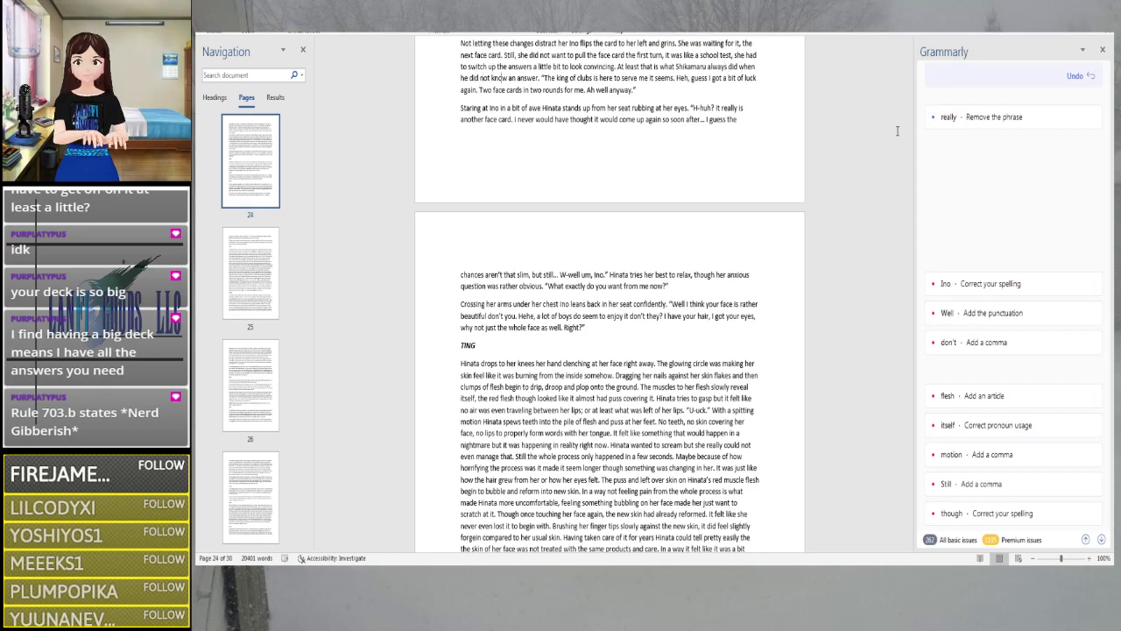
{"action": "key", "text": "Right"}
{"action": "key", "text": "Right"}
{"action": "key", "text": "Right"}
{"action": "key", "text": "Right"}
{"action": "key", "text": "Right"}
{"action": "key", "text": "Right"}
{"action": "key", "text": "Right"}
{"action": "key", "text": "Right"}
{"action": "key", "text": "Right"}
{"action": "key", "text": "Right"}
{"action": "key", "text": "Right"}
{"action": "key", "text": "Right"}
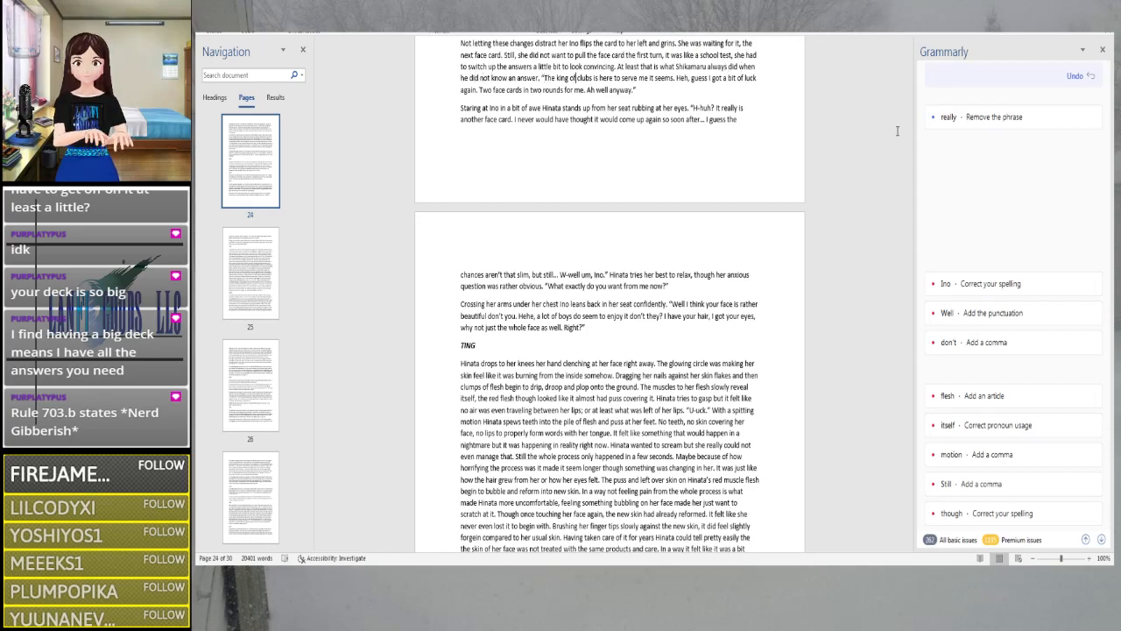
{"action": "key", "text": "Right"}
{"action": "key", "text": "Right"}
{"action": "key", "text": "Right"}
{"action": "key", "text": "Right"}
{"action": "key", "text": "Right"}
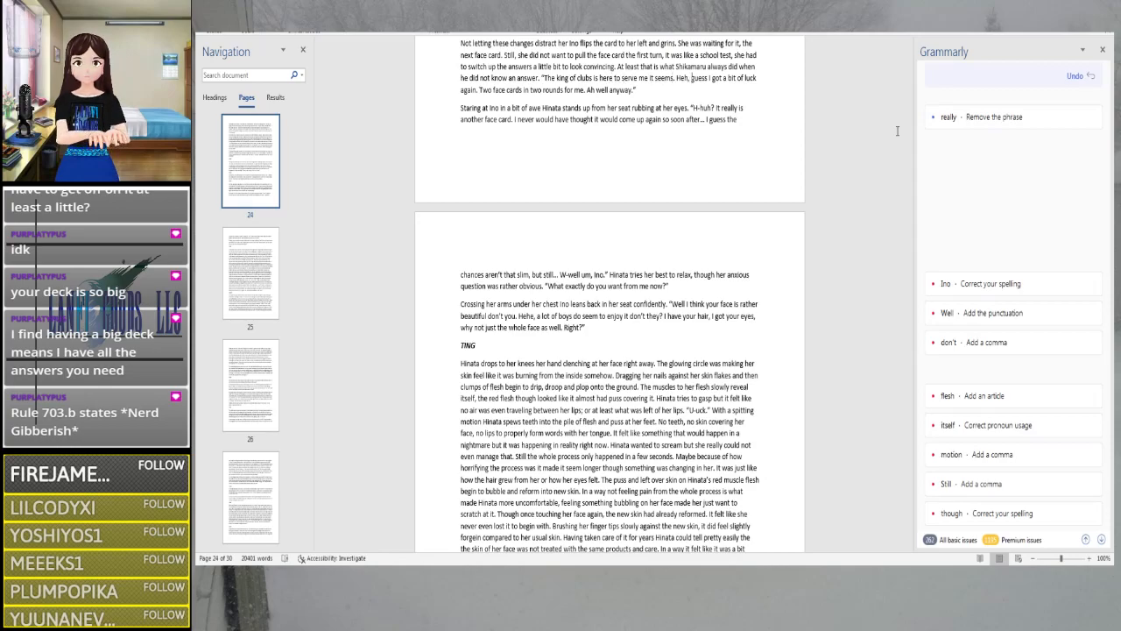
{"action": "key", "text": "Right"}
{"action": "key", "text": "Right"}
{"action": "key", "text": "Right"}
{"action": "key", "text": "Right"}
{"action": "key", "text": "Right"}
{"action": "key", "text": "Right"}
{"action": "key", "text": "Right"}
{"action": "key", "text": "Right"}
{"action": "key", "text": "Right"}
{"action": "key", "text": "Right"}
{"action": "key", "text": "Right"}
{"action": "key", "text": "Right"}
{"action": "key", "text": "Right"}
{"action": "key", "text": "Right"}
{"action": "key", "text": "Right"}
{"action": "key", "text": "Right"}
{"action": "key", "text": "Right"}
{"action": "key", "text": "Right"}
{"action": "key", "text": "Right"}
{"action": "key", "text": "Right"}
{"action": "key", "text": "Right"}
{"action": "key", "text": "Right"}
{"action": "key", "text": "Right"}
{"action": "key", "text": "Right"}
Proofread the opening of the paragraph beginning "Staring at Ino in a bit of awe", through "another face card"
{"action": "key", "text": "Right"}
{"action": "key", "text": "Right"}
{"action": "key", "text": "Right"}
{"action": "key", "text": "Right"}
{"action": "key", "text": "Right"}
{"action": "key", "text": "Right"}
{"action": "key", "text": "Right"}
{"action": "key", "text": "Right"}
{"action": "key", "text": "Right"}
{"action": "key", "text": "Right"}
{"action": "key", "text": "Right"}
{"action": "key", "text": "Right"}
{"action": "key", "text": "Right"}
{"action": "key", "text": "Right"}
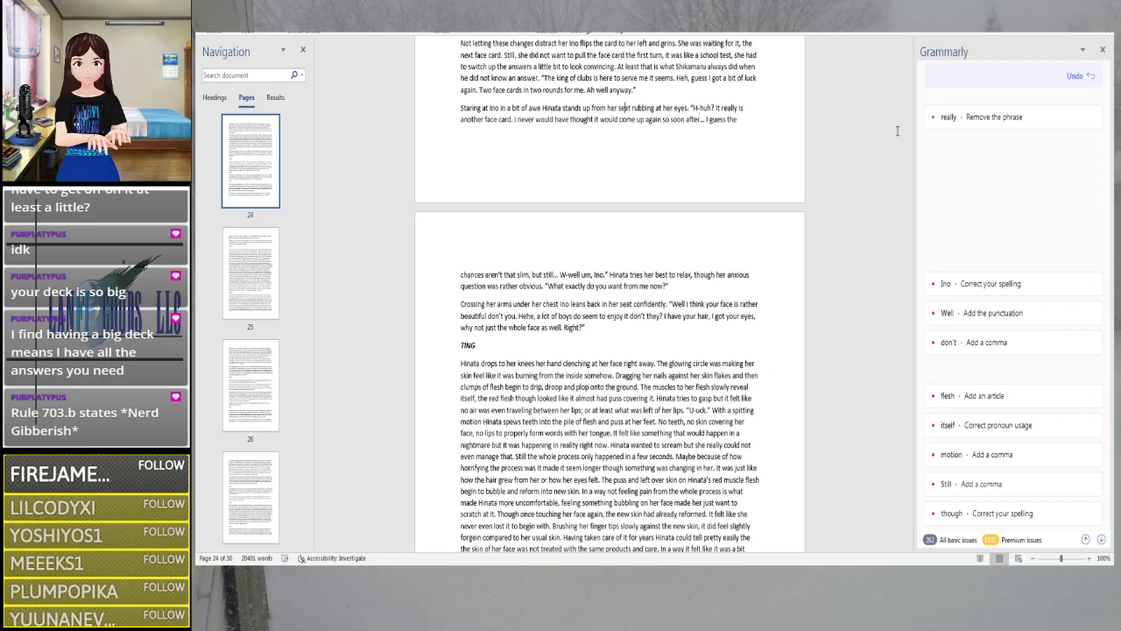
{"action": "key", "text": "Right"}
{"action": "key", "text": "Right"}
{"action": "key", "text": "Right"}
{"action": "key", "text": "Right"}
{"action": "key", "text": "Right"}
{"action": "key", "text": "Right"}
{"action": "key", "text": "Right"}
{"action": "key", "text": "Right"}
{"action": "key", "text": "Right"}
{"action": "key", "text": "Right"}
{"action": "key", "text": "Right"}
{"action": "key", "text": "Right"}
{"action": "key", "text": "Right"}
{"action": "key", "text": "Right"}
{"action": "key", "text": "Right"}
{"action": "key", "text": "Right"}
{"action": "key", "text": "Right"}
{"action": "key", "text": "Right"}
{"action": "key", "text": "Right"}
{"action": "key", "text": "Right"}
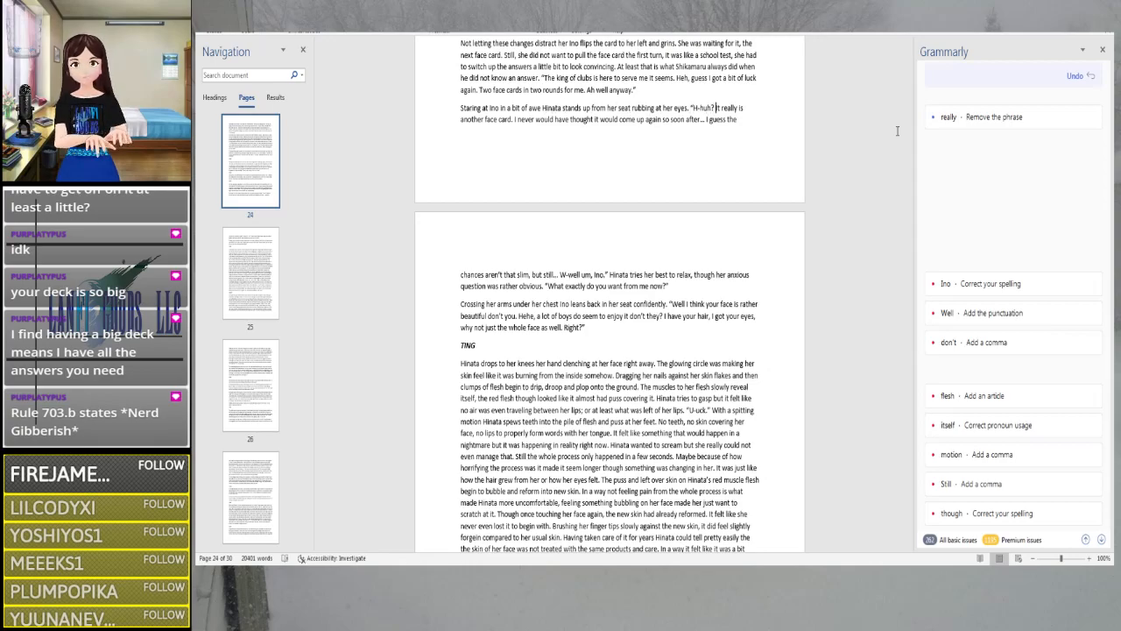
{"action": "key", "text": "Right"}
{"action": "key", "text": "Right"}
{"action": "key", "text": "Right"}
{"action": "key", "text": "Right"}
{"action": "key", "text": "Right"}
{"action": "key", "text": "Right"}
{"action": "key", "text": "Right"}
{"action": "key", "text": "Right"}
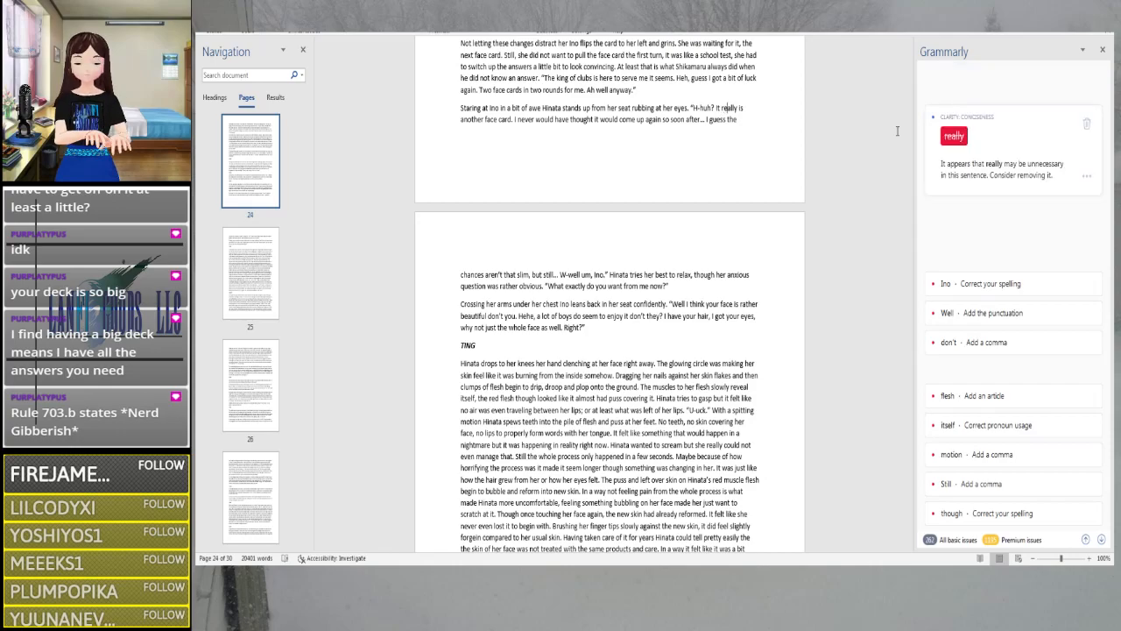
{"action": "key", "text": "Right"}
{"action": "key", "text": "Right"}
{"action": "key", "text": "Right"}
{"action": "key", "text": "Right"}
{"action": "key", "text": "Right"}
{"action": "key", "text": "Right"}
{"action": "key", "text": "Right"}
{"action": "key", "text": "Right"}
{"action": "key", "text": "Right"}
{"action": "key", "text": "Right"}
{"action": "key", "text": "Right"}
{"action": "key", "text": "Right"}
{"action": "key", "text": "Right"}
{"action": "key", "text": "Right"}
{"action": "key", "text": "Right"}
{"action": "key", "text": "Right"}
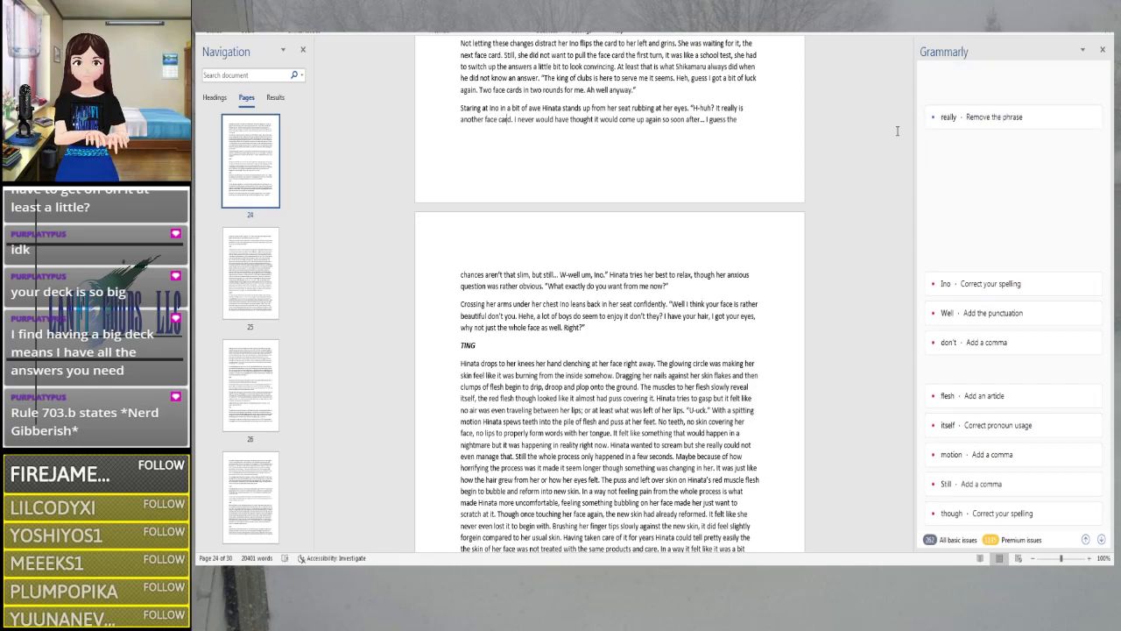
Proofread Hinata's line from "I never would have thought it would come up again so soon" to "chances aren't that slim"
{"action": "key", "text": "Right"}
{"action": "key", "text": "Right"}
{"action": "key", "text": "Right"}
{"action": "key", "text": "Right"}
{"action": "key", "text": "Right"}
{"action": "key", "text": "Right"}
{"action": "key", "text": "Right"}
{"action": "key", "text": "Right"}
{"action": "key", "text": "Right"}
{"action": "key", "text": "Right"}
{"action": "key", "text": "Right"}
{"action": "key", "text": "Right"}
{"action": "key", "text": "Right"}
{"action": "key", "text": "Right"}
{"action": "key", "text": "Right"}
{"action": "key", "text": "Right"}
{"action": "key", "text": "Right"}
{"action": "key", "text": "Right"}
{"action": "key", "text": "Right"}
{"action": "key", "text": "Right"}
{"action": "key", "text": "Right"}
{"action": "key", "text": "Right"}
{"action": "key", "text": "Right"}
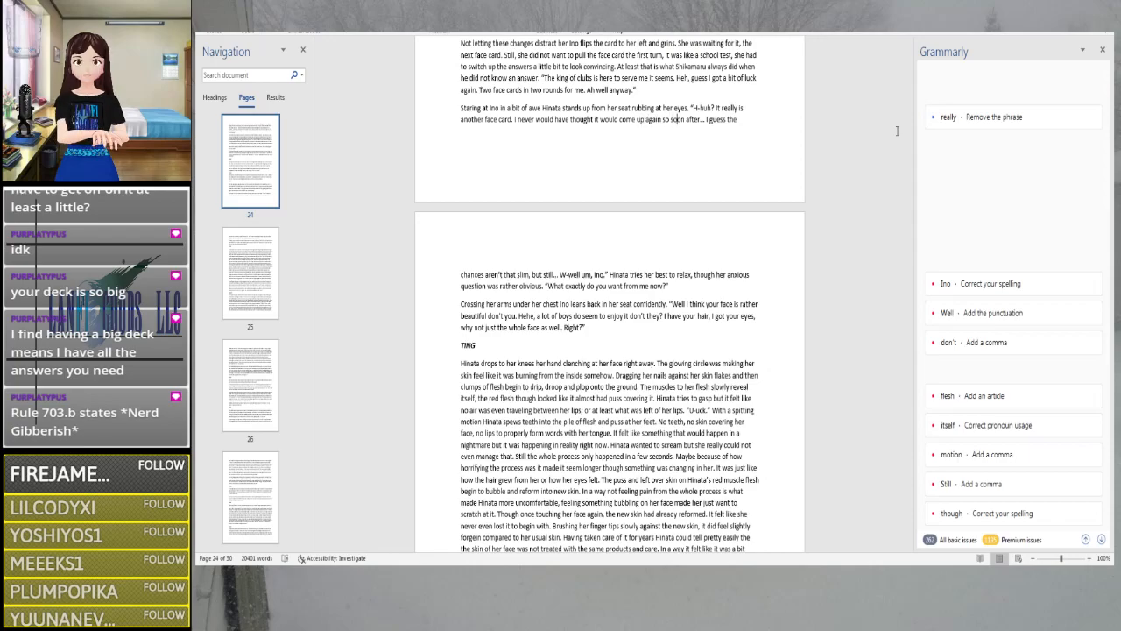
{"action": "key", "text": "Right"}
{"action": "key", "text": "Right"}
{"action": "key", "text": "Right"}
{"action": "key", "text": "Right"}
{"action": "key", "text": "Right"}
{"action": "key", "text": "Right"}
{"action": "key", "text": "Right"}
{"action": "key", "text": "Right"}
{"action": "key", "text": "Right"}
{"action": "key", "text": "Right"}
{"action": "key", "text": "Right"}
{"action": "key", "text": "Right"}
{"action": "key", "text": "Right"}
{"action": "key", "text": "Right"}
{"action": "key", "text": "Right"}
{"action": "key", "text": "Right"}
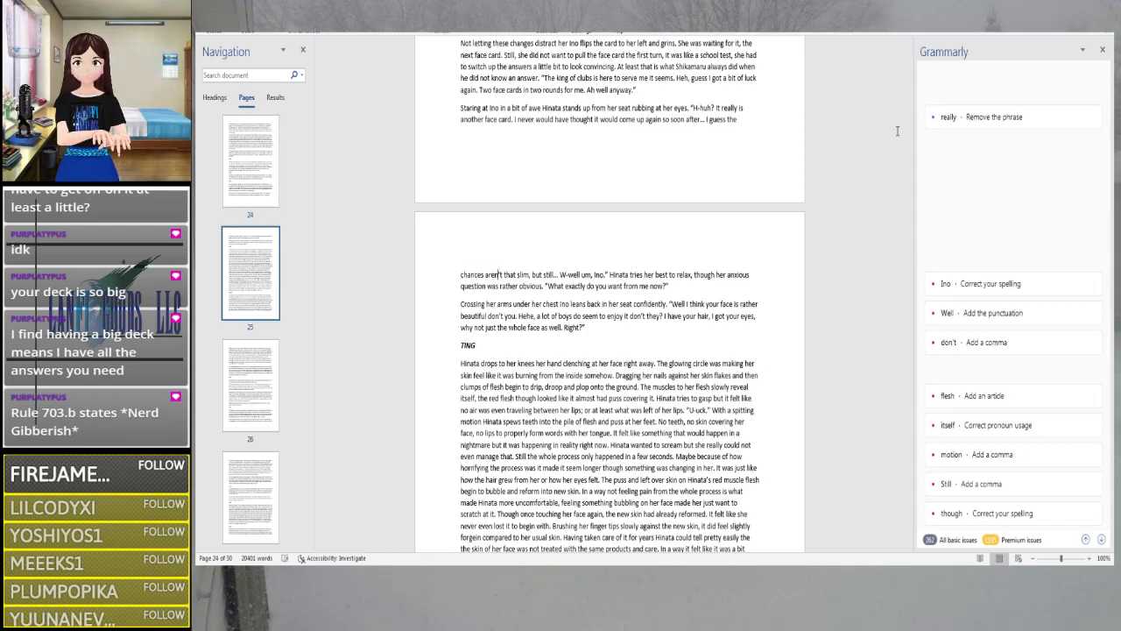
Proofread the end of the paragraph, from "but still... W-well um, Ino" through the question "What exactly do you want from me now?"
{"action": "key", "text": "Right"}
{"action": "key", "text": "Right"}
{"action": "key", "text": "Right"}
{"action": "key", "text": "Right"}
{"action": "key", "text": "Right"}
{"action": "key", "text": "Right"}
{"action": "key", "text": "Right"}
{"action": "key", "text": "Right"}
{"action": "key", "text": "Right"}
{"action": "key", "text": "Right"}
{"action": "key", "text": "Right"}
{"action": "key", "text": "Right"}
{"action": "key", "text": "Right"}
{"action": "key", "text": "Right"}
{"action": "key", "text": "Right"}
{"action": "key", "text": "Right"}
{"action": "key", "text": "Right"}
{"action": "key", "text": "Right"}
{"action": "key", "text": "Right"}
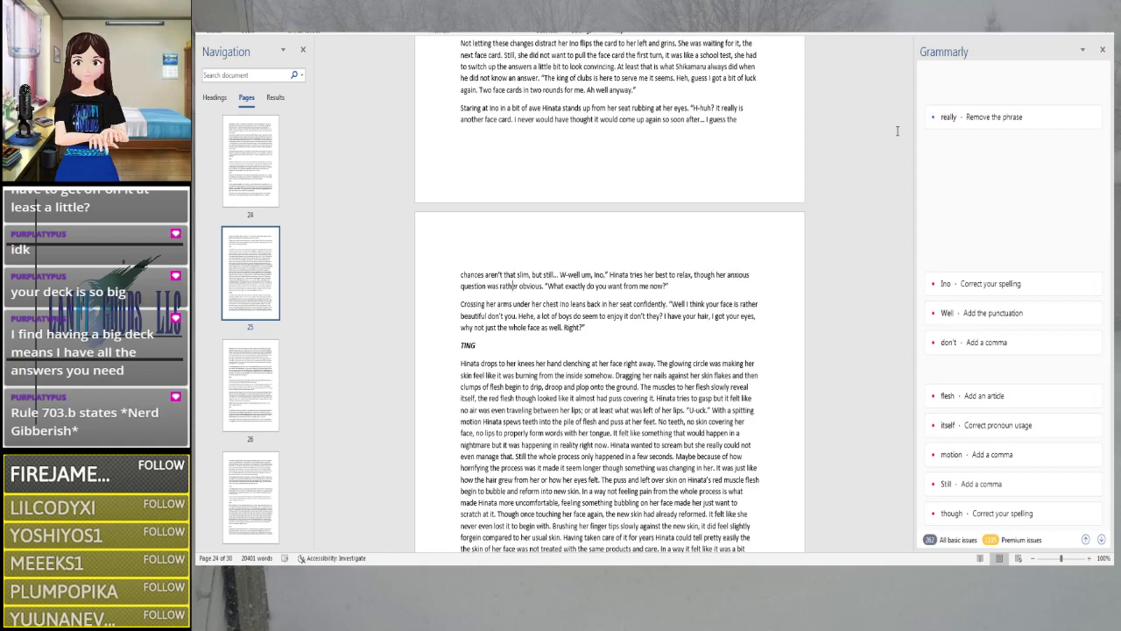
{"action": "key", "text": "Right"}
{"action": "key", "text": "Right"}
{"action": "key", "text": "Right"}
{"action": "key", "text": "Right"}
{"action": "key", "text": "Right"}
{"action": "key", "text": "Right"}
{"action": "key", "text": "Right"}
{"action": "key", "text": "Right"}
{"action": "key", "text": "Right"}
{"action": "key", "text": "Right"}
{"action": "key", "text": "Right"}
{"action": "key", "text": "Right"}
{"action": "key", "text": "Right"}
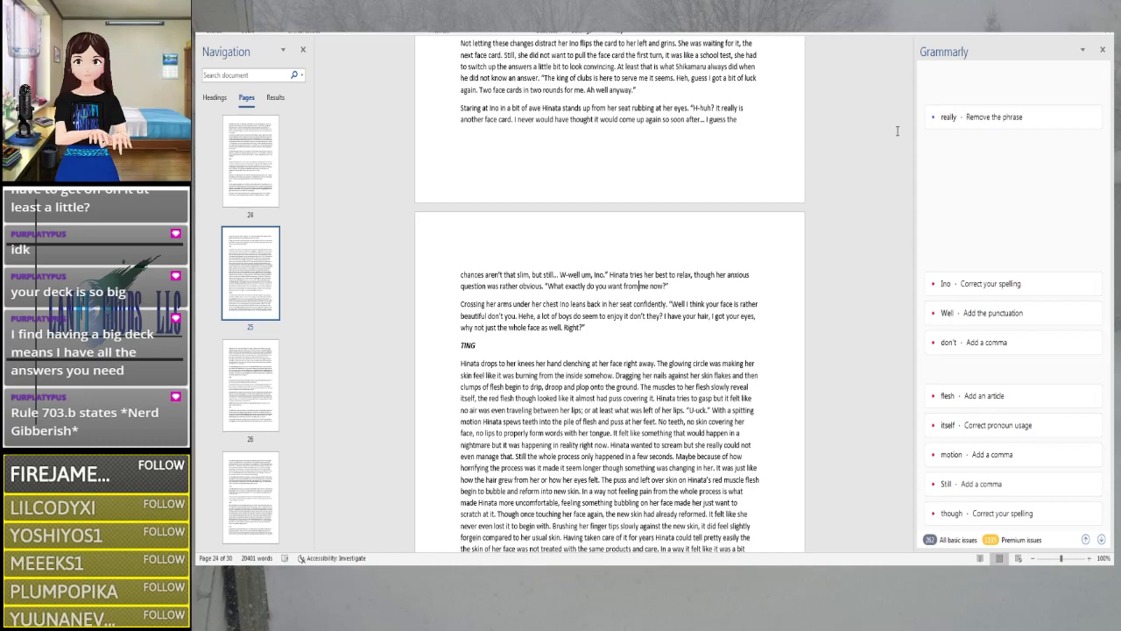
Go on to the paragraph beginning "Crossing her arms under her chest" and look over the long passage following "TING"
{"action": "key", "text": "Right"}
{"action": "key", "text": "Right"}
{"action": "key", "text": "Right"}
{"action": "key", "text": "Right"}
{"action": "key", "text": "Right"}
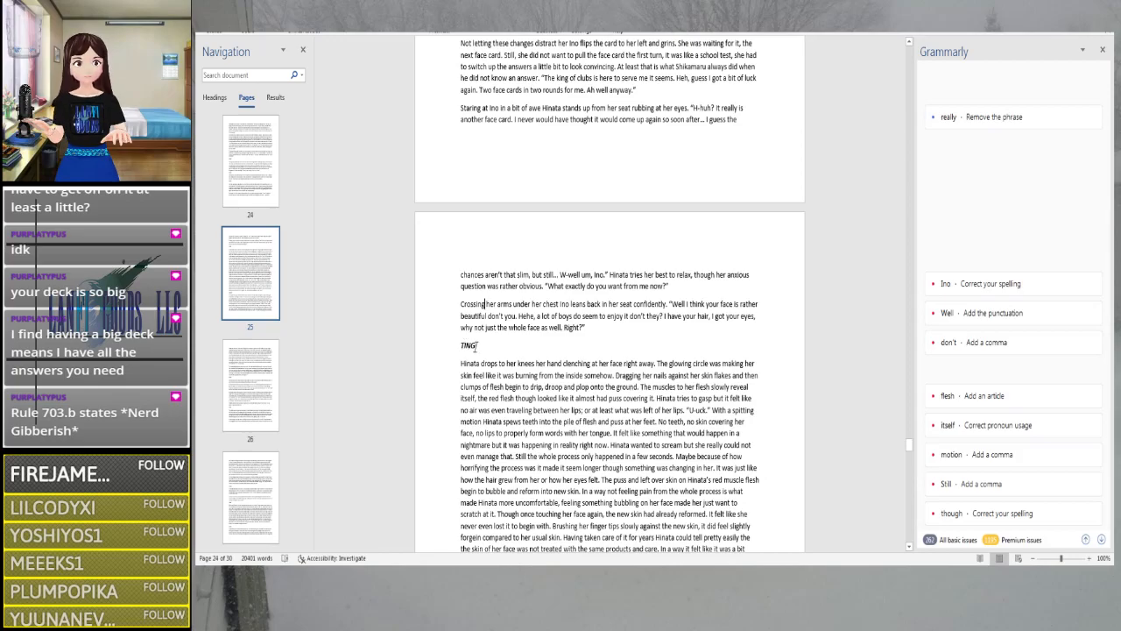
{"action": "scroll", "coordinate": [476, 345], "scroll_direction": "down", "scroll_amount": 5}
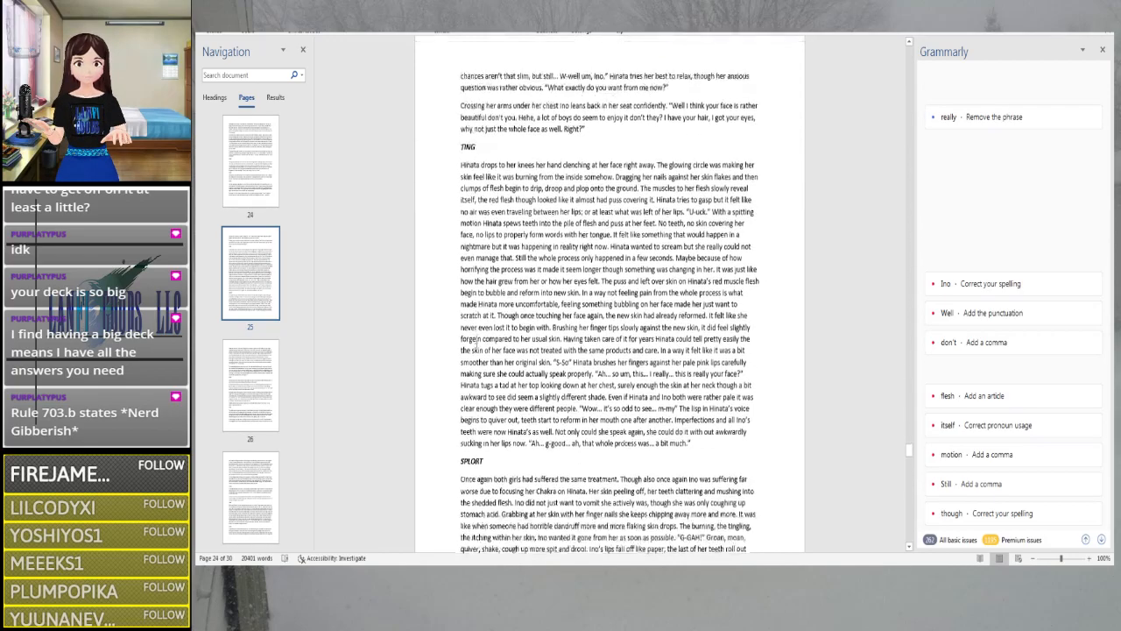
{"action": "scroll", "coordinate": [573, 326], "scroll_direction": "down", "scroll_amount": 2}
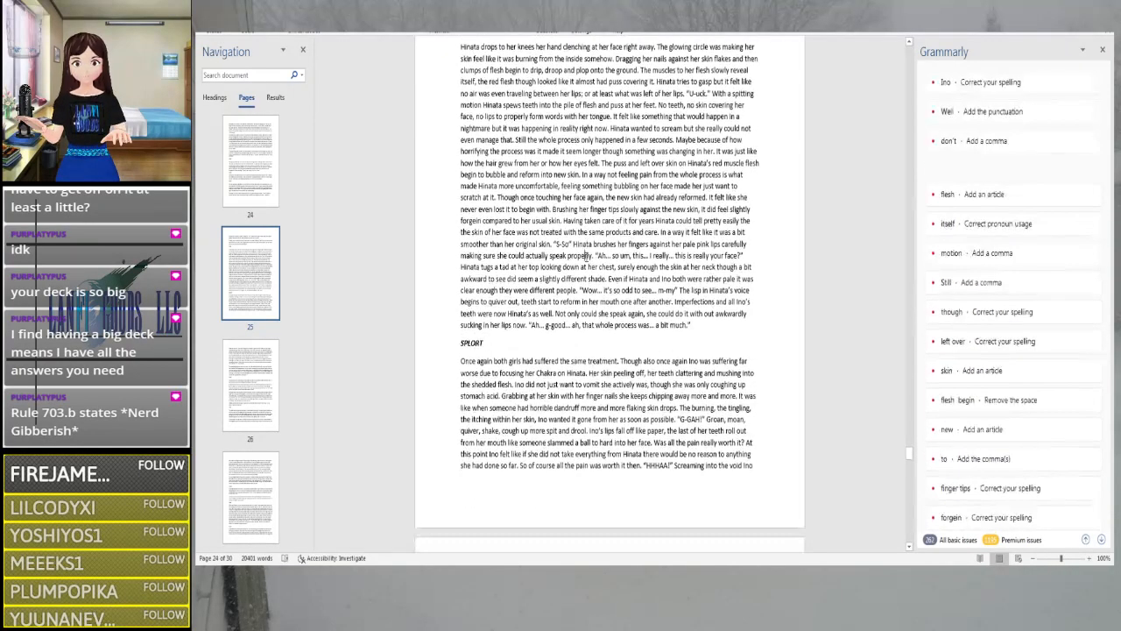
Try to apply Grammarly's suggested article before "flesh" in "clumps of flesh begin to drip"
{"action": "scroll", "coordinate": [568, 261], "scroll_direction": "down", "scroll_amount": 1}
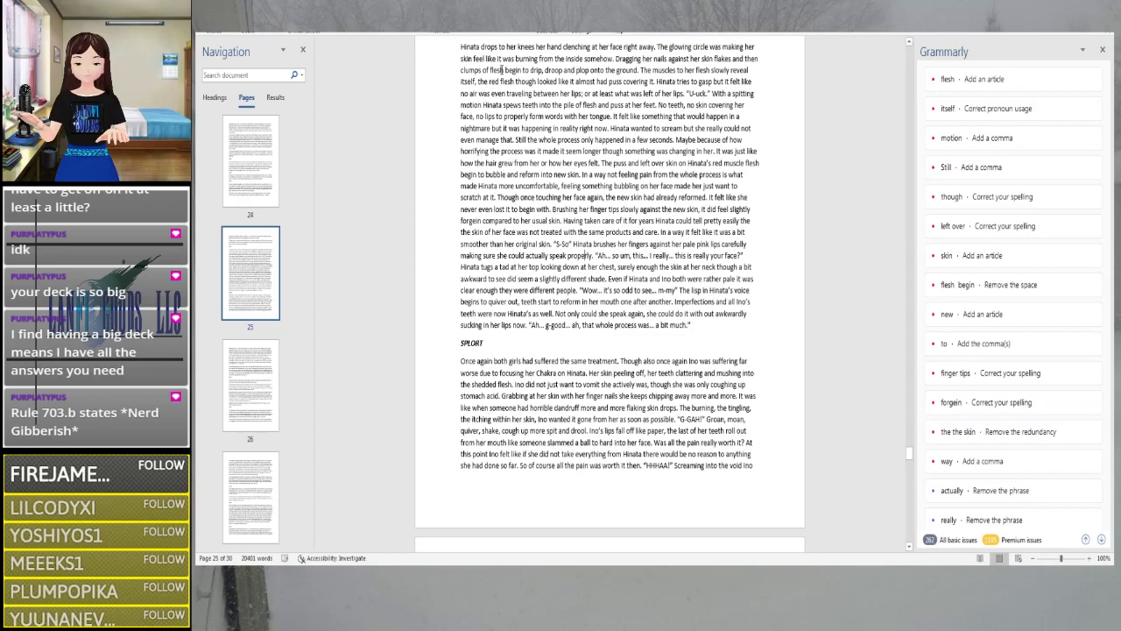
{"action": "left_click", "coordinate": [967, 80]}
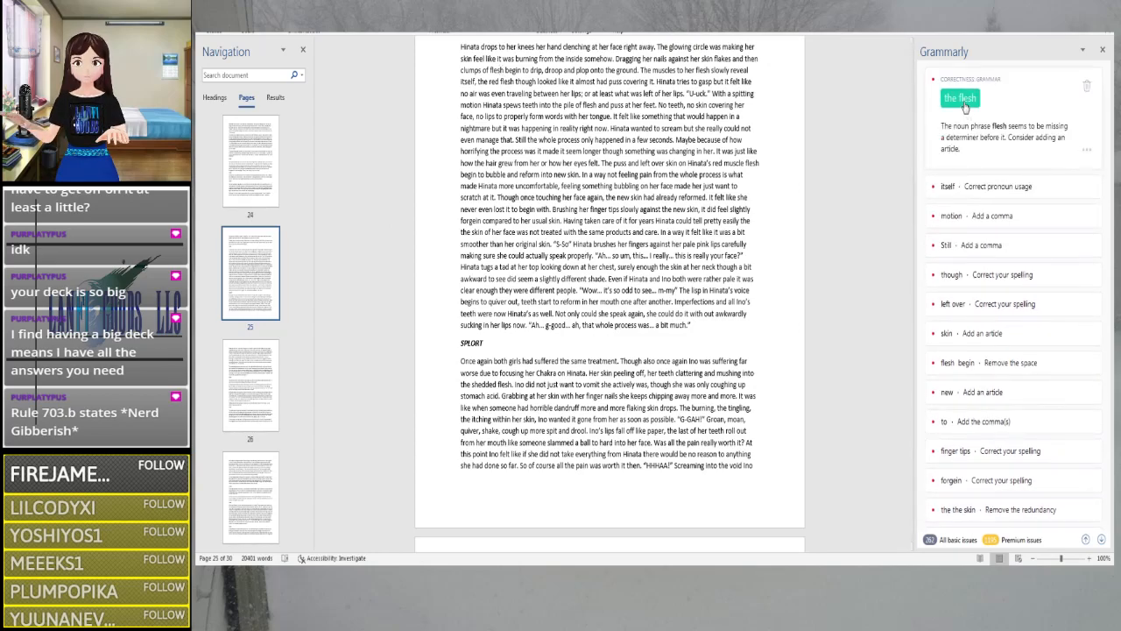
{"action": "left_click", "coordinate": [961, 99]}
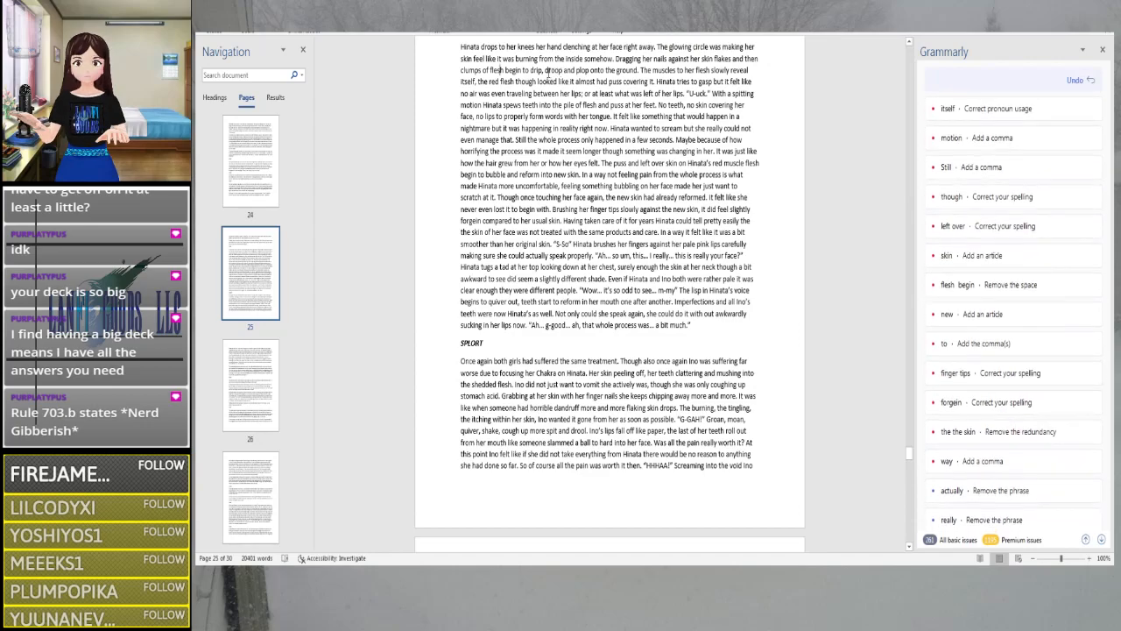
Proofread from "The muscles to her flesh slowly reveal itself" through "no air was even traveling between her lips"
{"action": "left_click", "coordinate": [640, 72]}
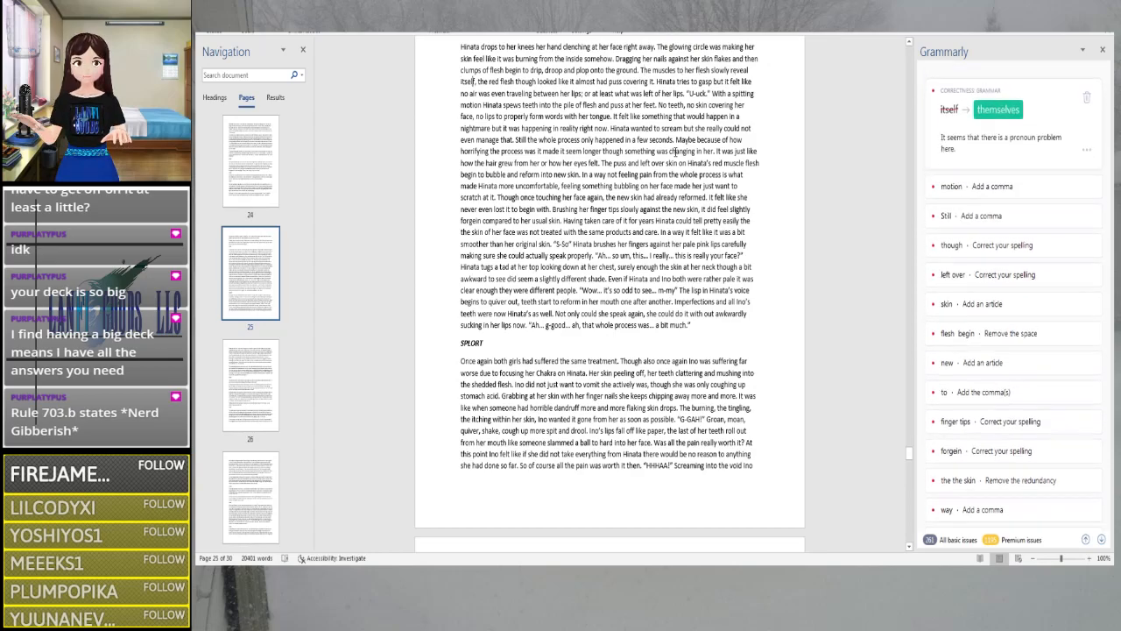
{"action": "key", "text": "Right"}
{"action": "key", "text": "Right"}
{"action": "key", "text": "Right"}
{"action": "key", "text": "Right"}
{"action": "key", "text": "Right"}
{"action": "key", "text": "Right"}
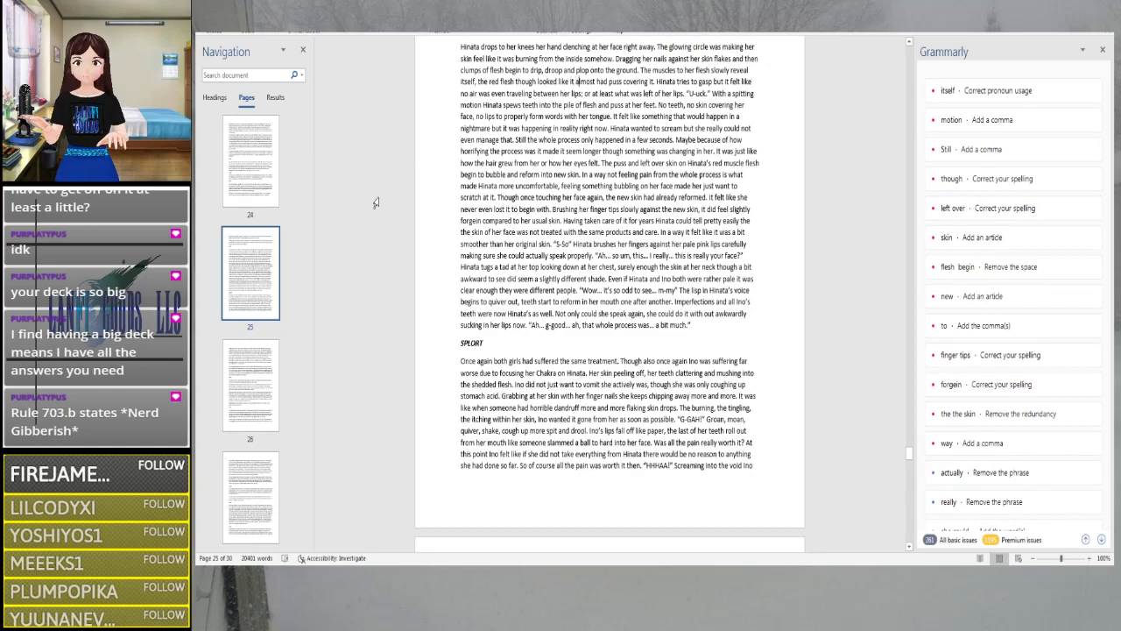
{"action": "key", "text": "Right"}
{"action": "key", "text": "Right"}
{"action": "key", "text": "Right"}
{"action": "key", "text": "Right"}
{"action": "key", "text": "Right"}
{"action": "key", "text": "Right"}
{"action": "key", "text": "Right"}
{"action": "key", "text": "Right"}
{"action": "key", "text": "Right"}
{"action": "key", "text": "Right"}
{"action": "key", "text": "Right"}
{"action": "key", "text": "Right"}
{"action": "key", "text": "Right"}
{"action": "key", "text": "Right"}
{"action": "key", "text": "Right"}
{"action": "key", "text": "Right"}
{"action": "key", "text": "Right"}
{"action": "key", "text": "Right"}
{"action": "key", "text": "Right"}
{"action": "key", "text": "Right"}
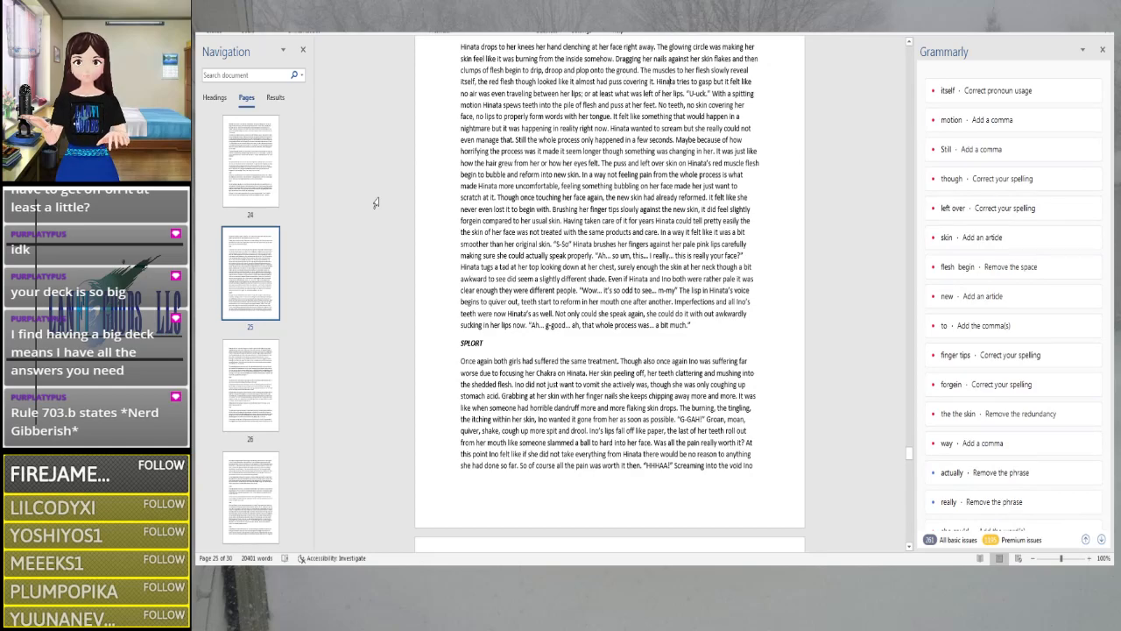
{"action": "key", "text": "Right"}
{"action": "key", "text": "Right"}
{"action": "key", "text": "Right"}
{"action": "key", "text": "Right"}
{"action": "key", "text": "Right"}
{"action": "key", "text": "Right"}
{"action": "key", "text": "Right"}
{"action": "key", "text": "Right"}
{"action": "key", "text": "Right"}
{"action": "key", "text": "Right"}
{"action": "key", "text": "Right"}
{"action": "key", "text": "Right"}
{"action": "key", "text": "Right"}
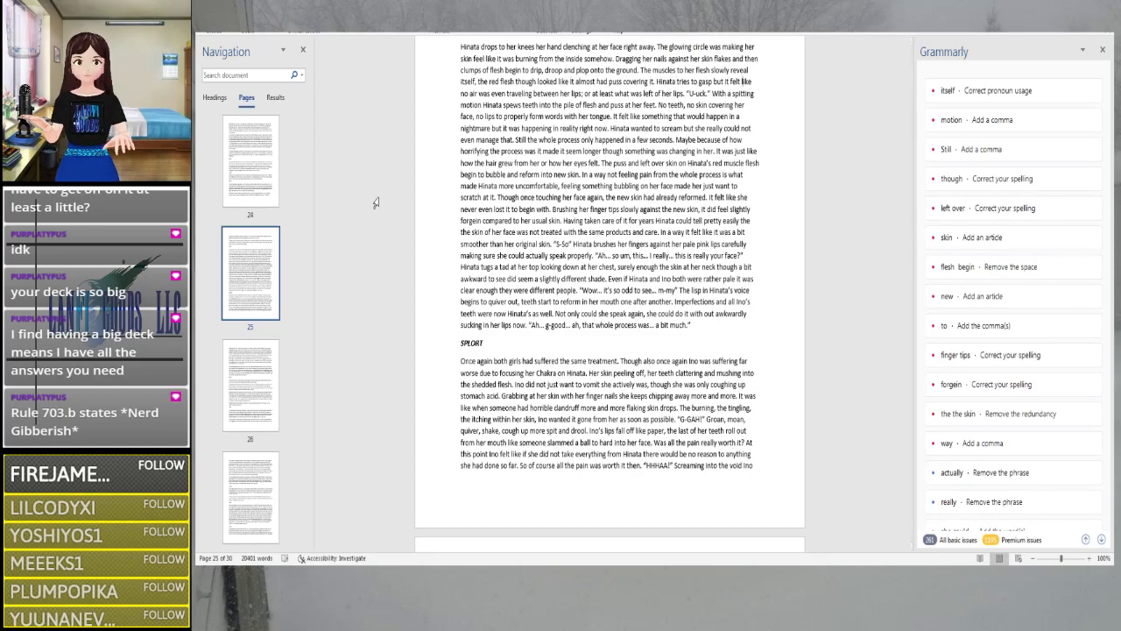
{"action": "key", "text": "Right"}
{"action": "key", "text": "Right"}
{"action": "key", "text": "Right"}
{"action": "key", "text": "Right"}
{"action": "key", "text": "Right"}
{"action": "key", "text": "Right"}
{"action": "key", "text": "Right"}
{"action": "key", "text": "Right"}
{"action": "key", "text": "Right"}
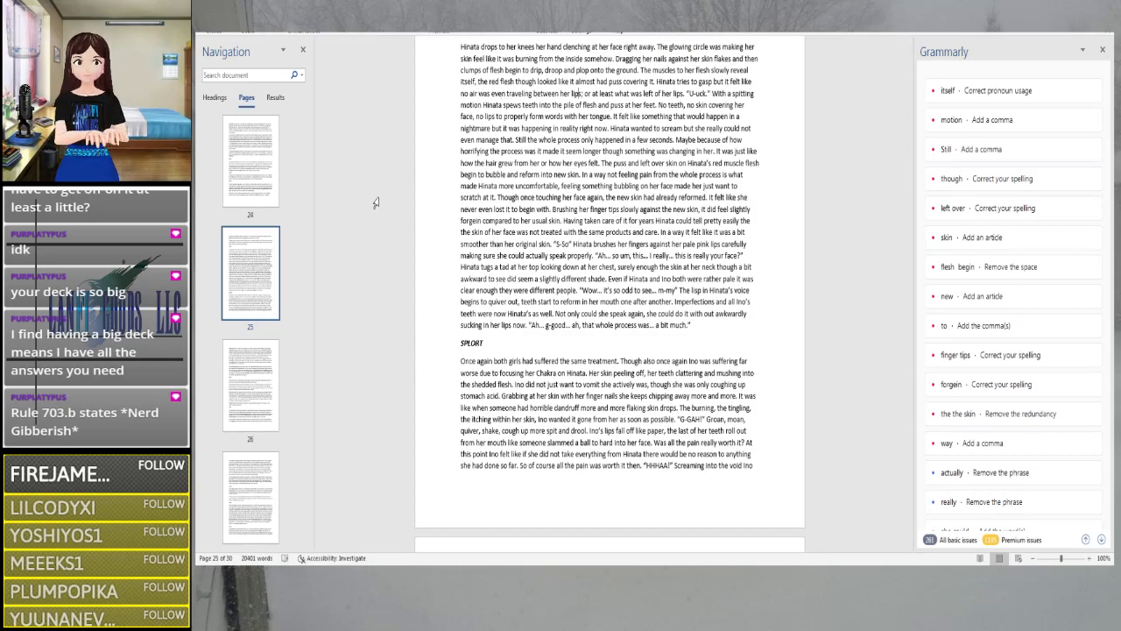
Proofread on past "U-uck." and add the suggested comma after the introductory phrase "With a spitting motion"
{"action": "key", "text": "Right"}
{"action": "key", "text": "Right"}
{"action": "key", "text": "Right"}
{"action": "key", "text": "Right"}
{"action": "key", "text": "Right"}
{"action": "key", "text": "Right"}
{"action": "key", "text": "Right"}
{"action": "key", "text": "Right"}
{"action": "key", "text": "Right"}
{"action": "key", "text": "Right"}
{"action": "key", "text": "Right"}
{"action": "key", "text": "Right"}
{"action": "key", "text": "Right"}
{"action": "key", "text": "Right"}
{"action": "key", "text": "Right"}
{"action": "key", "text": "Right"}
{"action": "key", "text": "Right"}
{"action": "key", "text": "Right"}
{"action": "key", "text": "Right"}
{"action": "key", "text": "Right"}
{"action": "key", "text": "Right"}
{"action": "key", "text": "Right"}
{"action": "key", "text": "Right"}
{"action": "key", "text": "Right"}
{"action": "key", "text": "Right"}
{"action": "key", "text": "Right"}
{"action": "key", "text": "Right"}
{"action": "key", "text": "Right"}
{"action": "key", "text": "Right"}
{"action": "key", "text": "Right"}
{"action": "key", "text": "Right"}
{"action": "key", "text": "Right"}
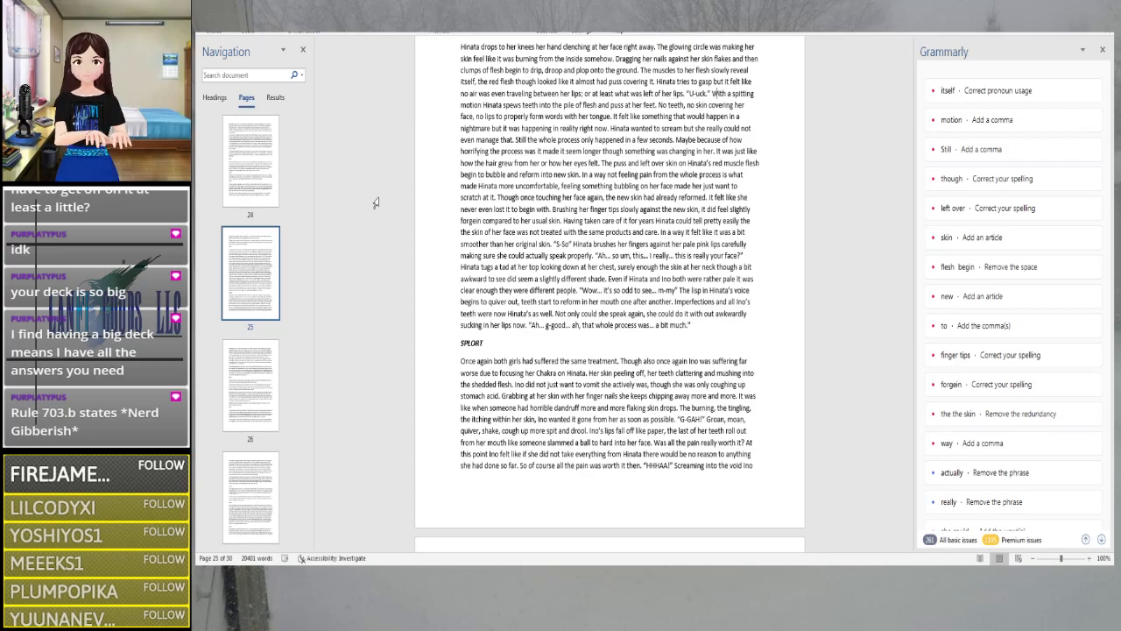
{"action": "key", "text": "Right"}
{"action": "key", "text": "Right"}
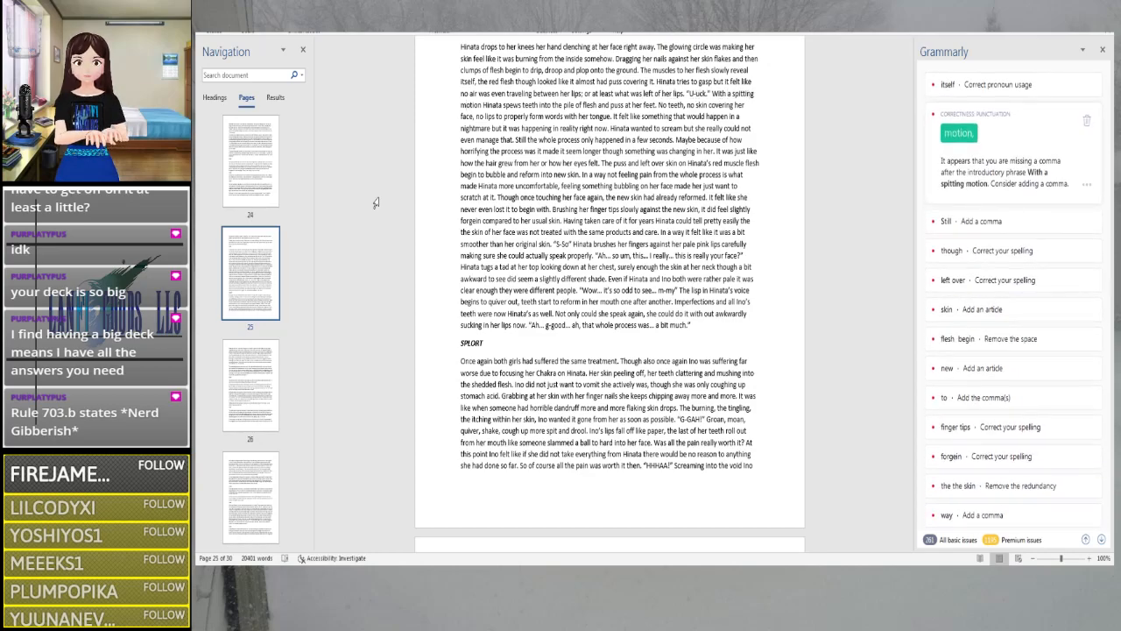
{"action": "left_click", "coordinate": [959, 133]}
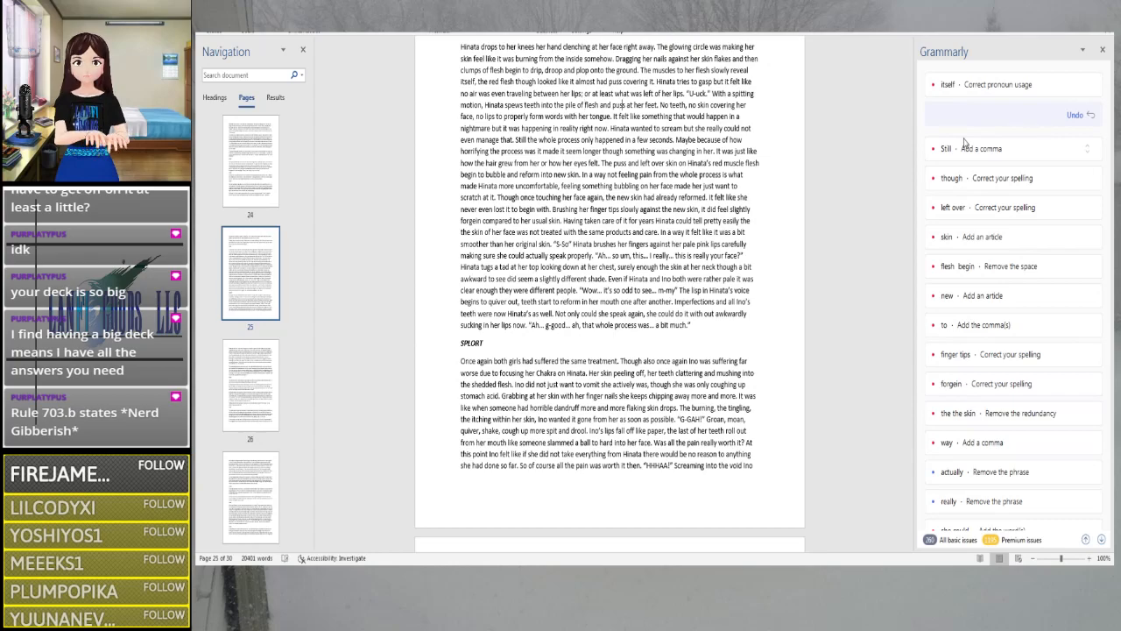
Proofread from the pile of flesh and puss at Hinata's feet through "Hinata wanted to scream but she really"
{"action": "key", "text": "Right"}
{"action": "key", "text": "Right"}
{"action": "key", "text": "Right"}
{"action": "key", "text": "Right"}
{"action": "key", "text": "Right"}
{"action": "key", "text": "Right"}
{"action": "key", "text": "Right"}
{"action": "key", "text": "Right"}
{"action": "key", "text": "Right"}
{"action": "key", "text": "Right"}
{"action": "key", "text": "Right"}
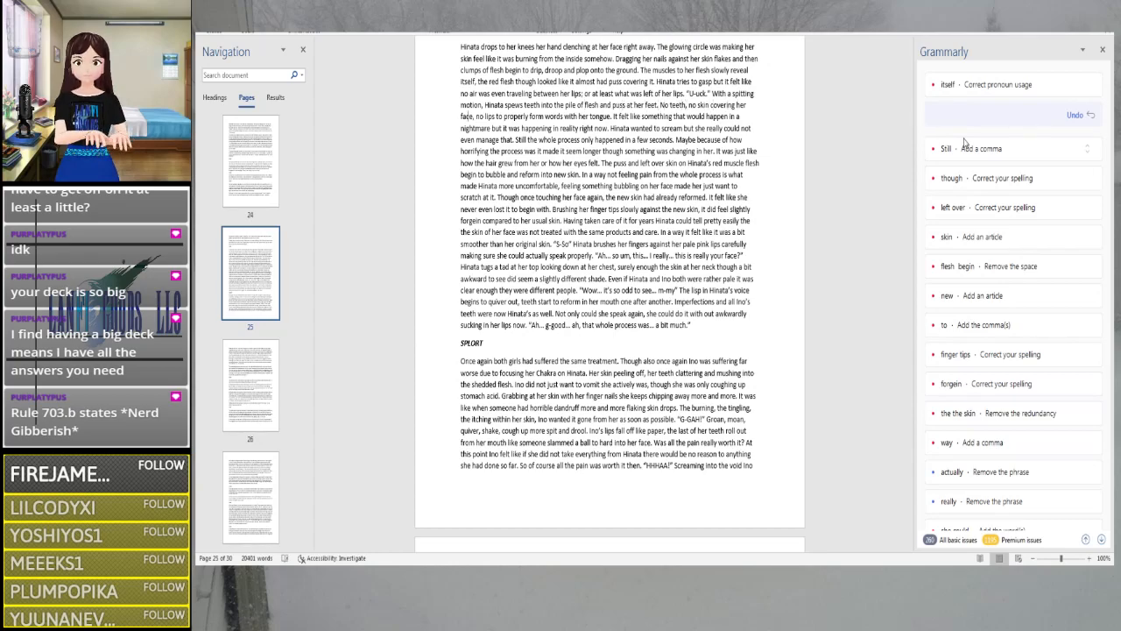
{"action": "key", "text": "Right"}
{"action": "key", "text": "Right"}
{"action": "key", "text": "Right"}
{"action": "key", "text": "Right"}
{"action": "key", "text": "Right"}
{"action": "key", "text": "Right"}
{"action": "key", "text": "Right"}
{"action": "key", "text": "Right"}
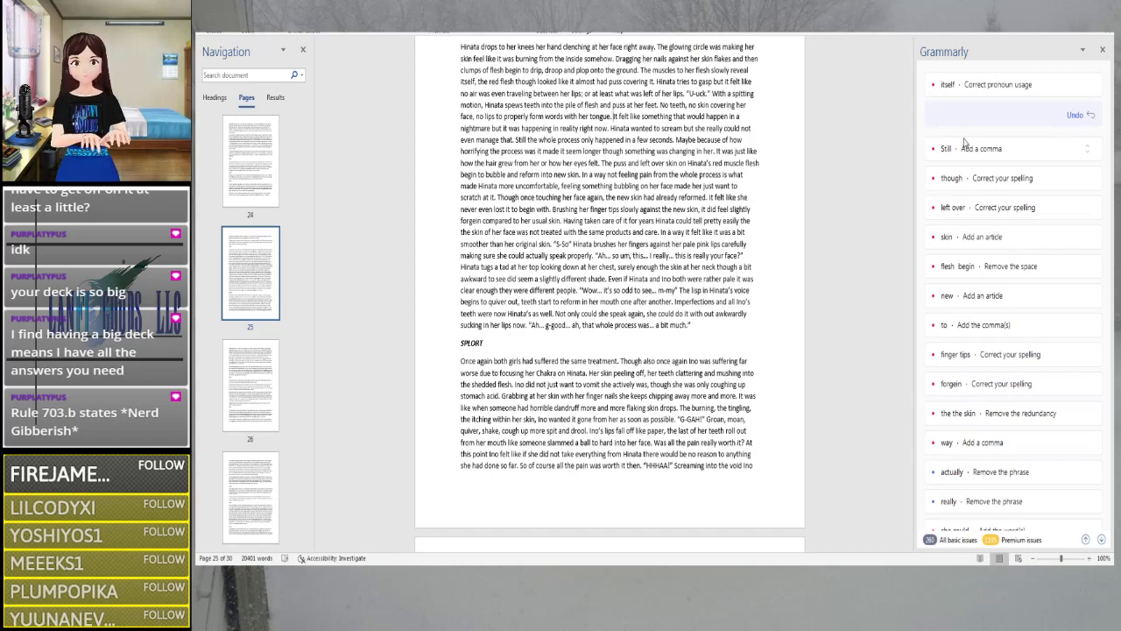
{"action": "key", "text": "Right"}
{"action": "key", "text": "Right"}
{"action": "key", "text": "Right"}
{"action": "key", "text": "Right"}
{"action": "key", "text": "Right"}
{"action": "key", "text": "Right"}
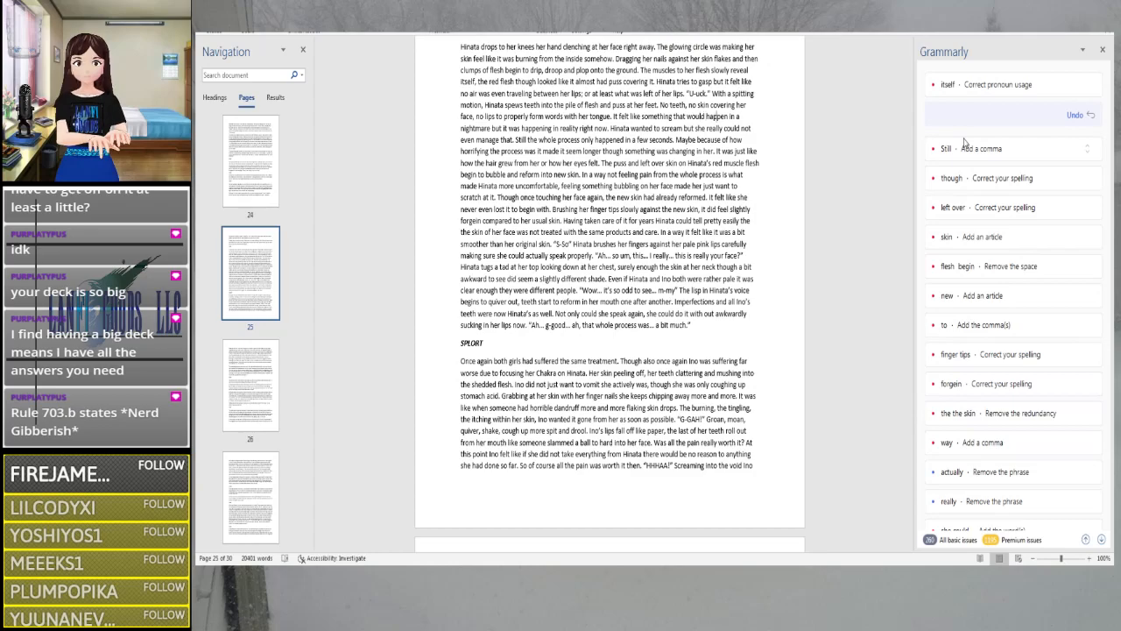
{"action": "key", "text": "Right"}
{"action": "key", "text": "Right"}
{"action": "key", "text": "Right"}
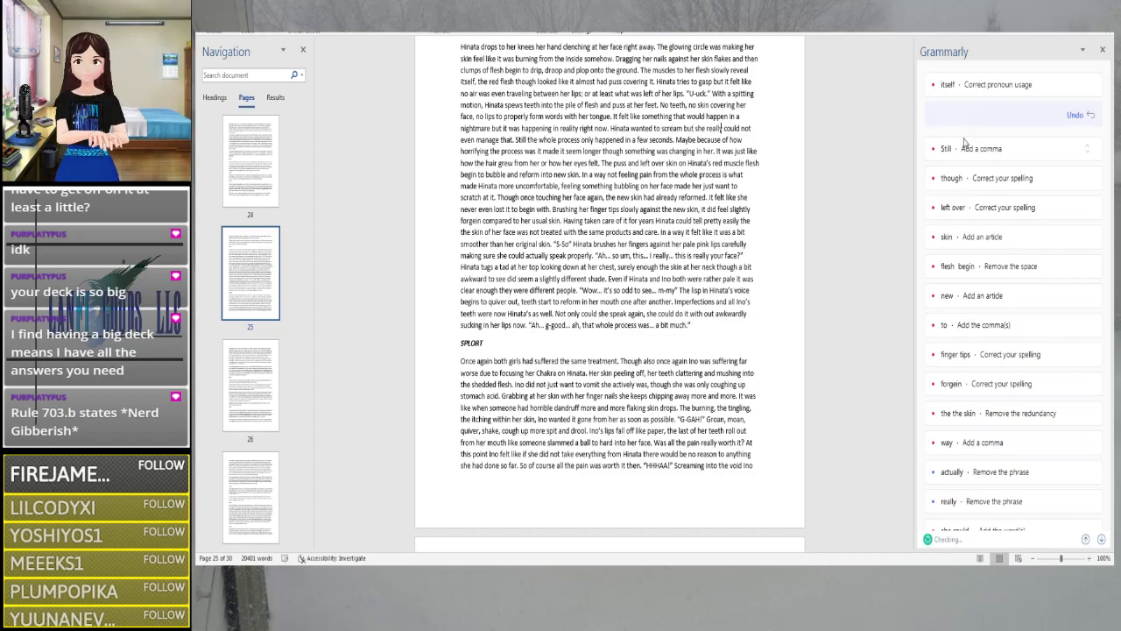
Proofread on through "could not even manage that" and add the suggested comma after "Still" in the following sentence
{"action": "key", "text": "Right"}
{"action": "key", "text": "Right"}
{"action": "key", "text": "Right"}
{"action": "key", "text": "Right"}
{"action": "key", "text": "Right"}
{"action": "key", "text": "Right"}
{"action": "key", "text": "Right"}
{"action": "key", "text": "Right"}
{"action": "key", "text": "Right"}
{"action": "key", "text": "Right"}
{"action": "key", "text": "Right"}
{"action": "key", "text": "Right"}
{"action": "key", "text": "Right"}
{"action": "key", "text": "Right"}
{"action": "key", "text": "Right"}
{"action": "key", "text": "Right"}
{"action": "key", "text": "Right"}
{"action": "key", "text": "Right"}
{"action": "key", "text": "Right"}
{"action": "key", "text": "Right"}
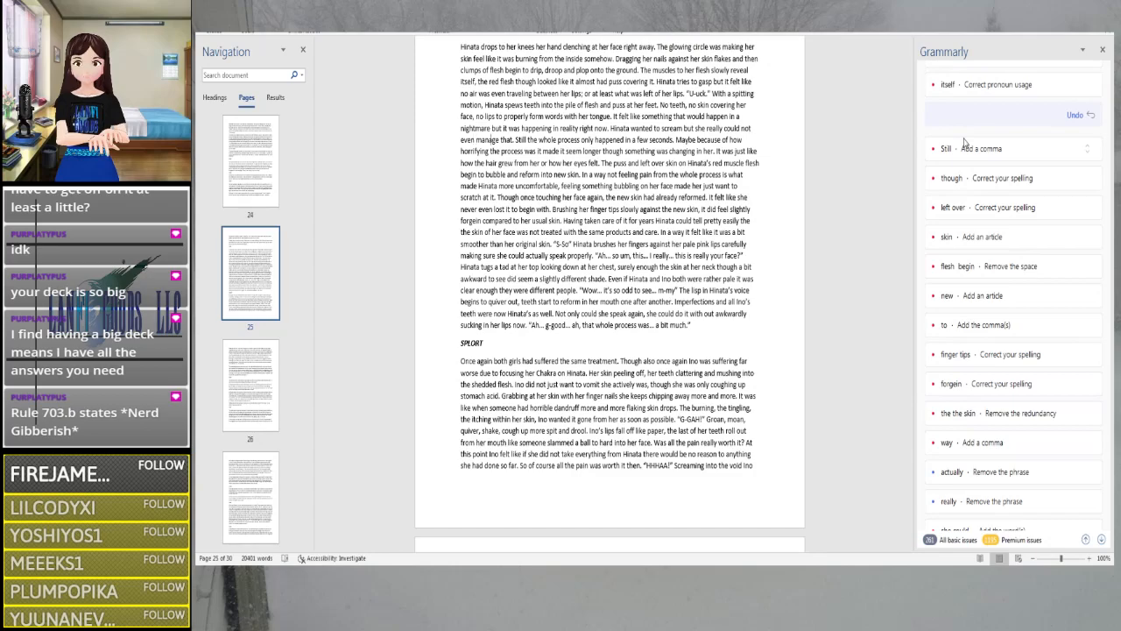
{"action": "left_click", "coordinate": [964, 144]}
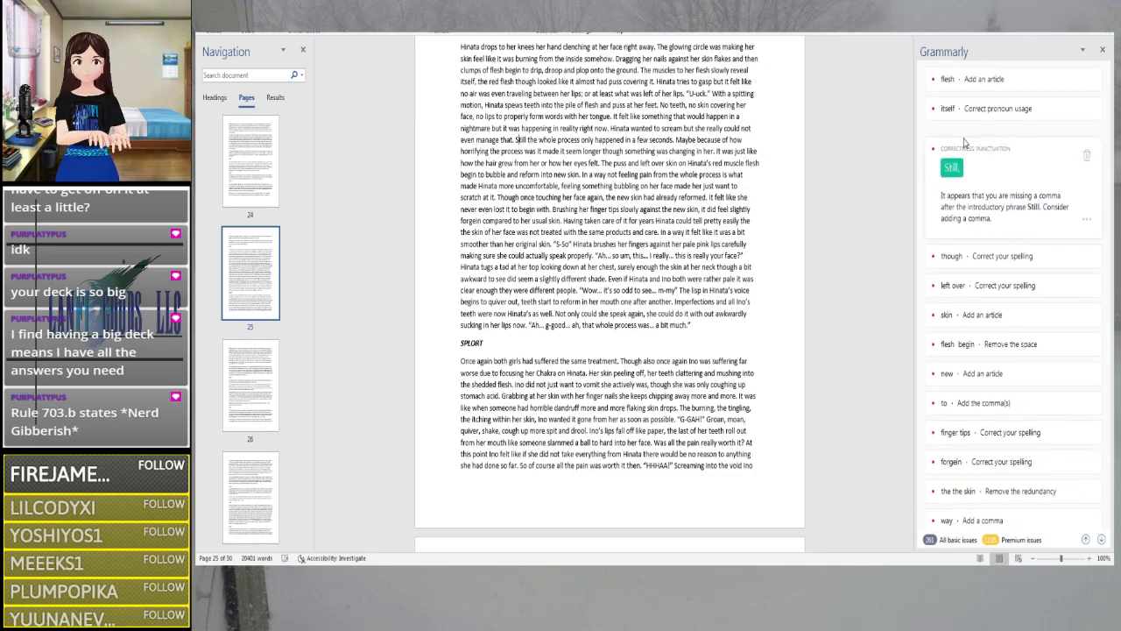
{"action": "left_click", "coordinate": [956, 171]}
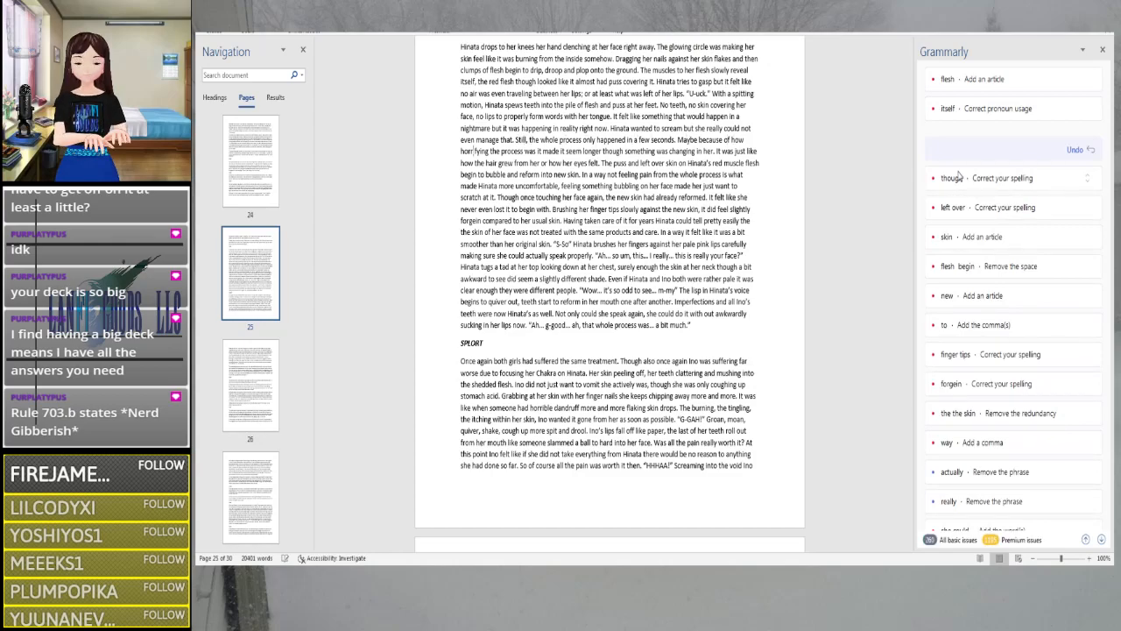
Check the spelling suggestion for "though" and add a comma after "made it seem longer"
{"action": "key", "text": "Right"}
{"action": "key", "text": "Right"}
{"action": "key", "text": "Right"}
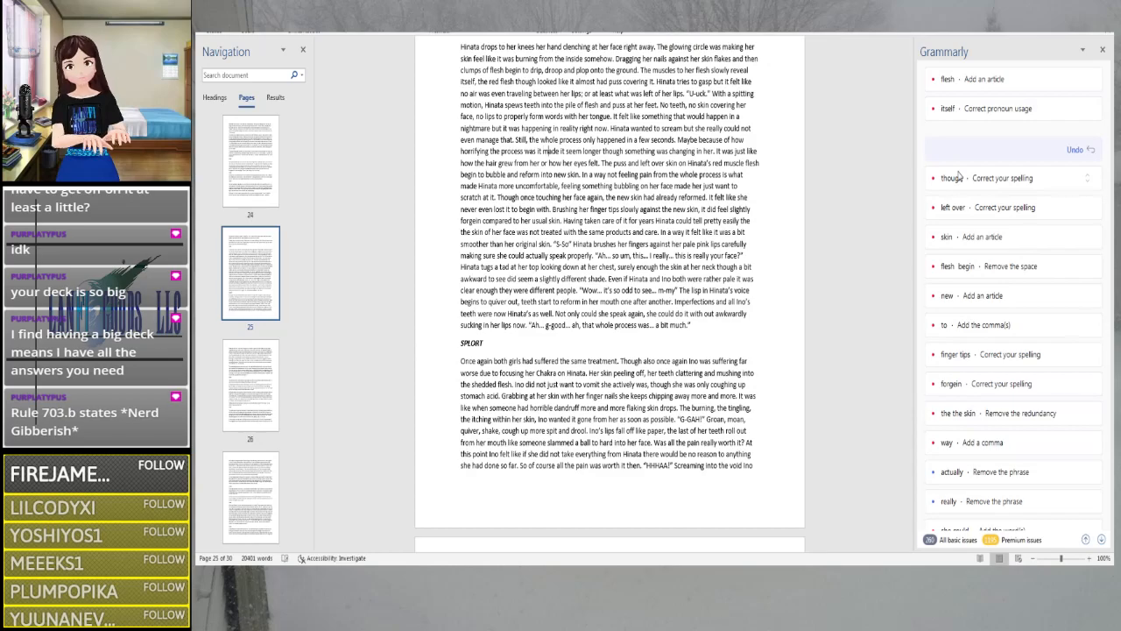
{"action": "left_click", "coordinate": [959, 176]}
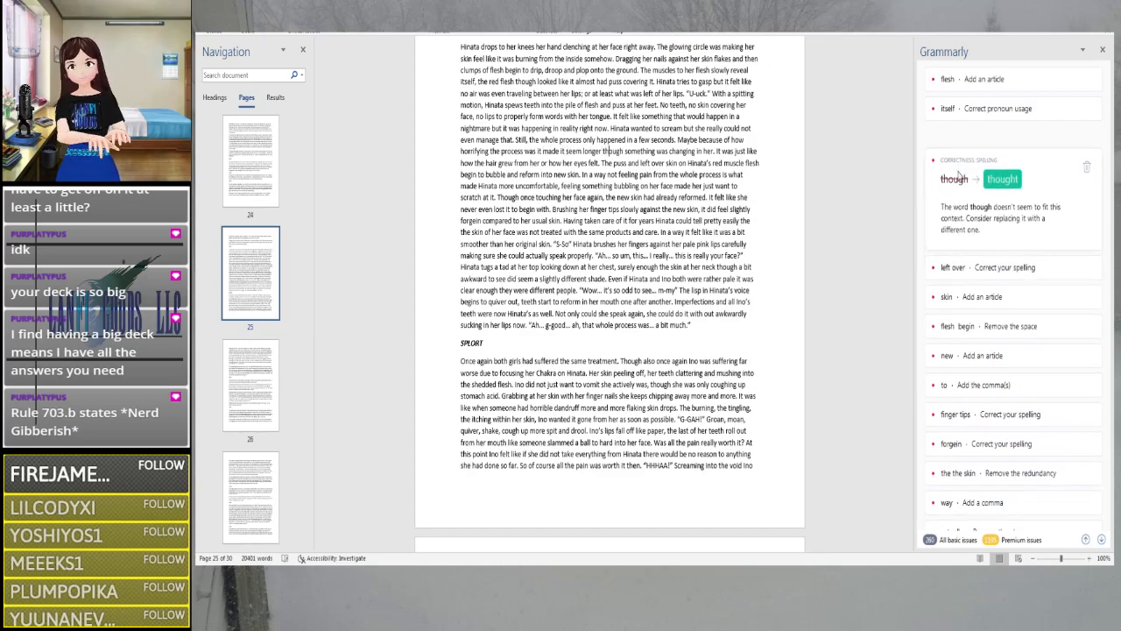
{"action": "key", "text": "Left"}
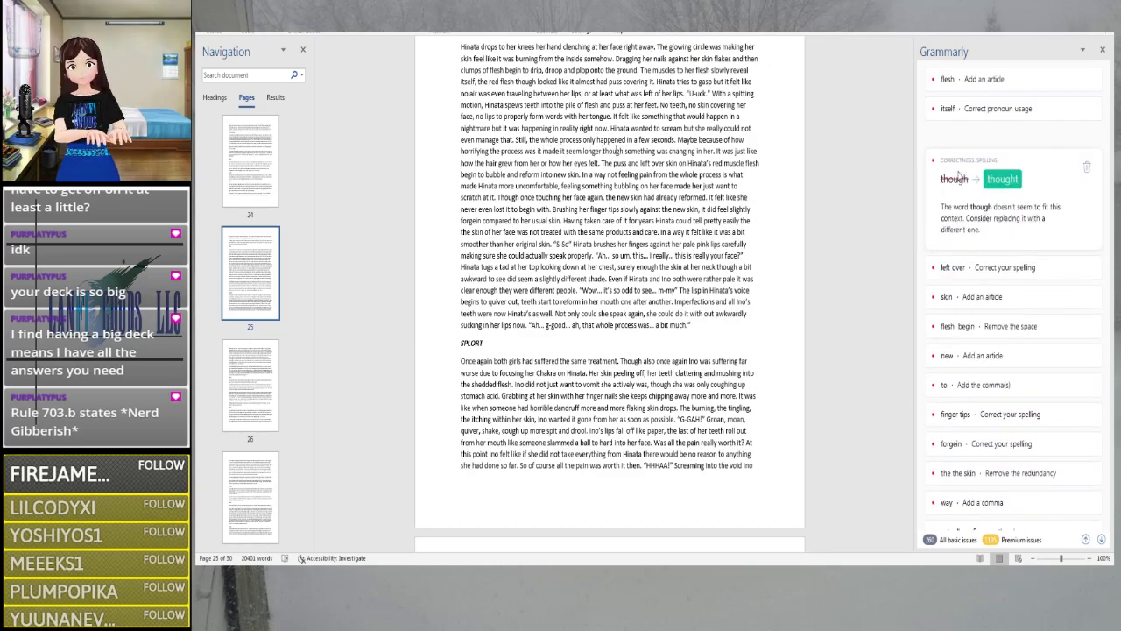
{"action": "key", "text": "Left"}
{"action": "key", "text": "Left"}
{"action": "key", "text": "Left"}
{"action": "key", "text": "Right"}
{"action": "key", "text": "Right"}
{"action": "key", "text": "Right"}
{"action": "key", "text": "Right"}
{"action": "key", "text": "Right"}
{"action": "key", "text": "Right"}
{"action": "key", "text": "Right"}
{"action": "key", "text": "Right"}
{"action": "key", "text": "Right"}
{"action": "key", "text": "Right"}
{"action": "key", "text": "Right"}
{"action": "key", "text": "Right"}
{"action": "key", "text": "Right"}
{"action": "key", "text": "Right"}
{"action": "key", "text": "Right"}
{"action": "key", "text": "Right"}
{"action": "key", "text": "Right"}
{"action": "key", "text": "Right"}
{"action": "key", "text": "Right"}
{"action": "key", "text": "Right"}
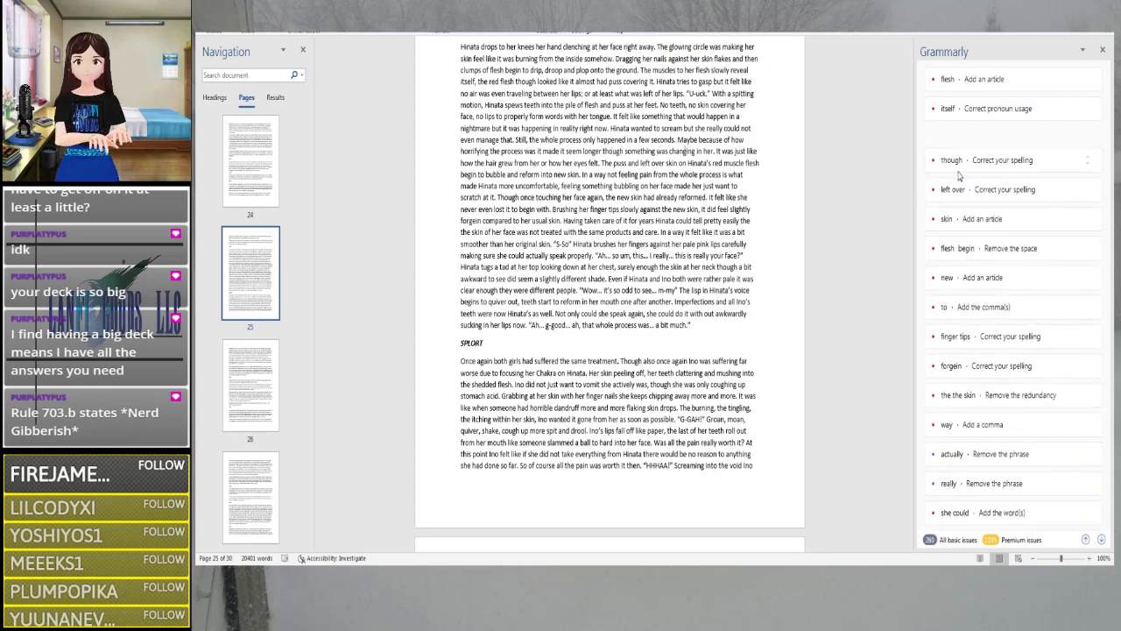
{"action": "left_click", "coordinate": [959, 174]}
{"action": "left_click", "coordinate": [959, 174]}
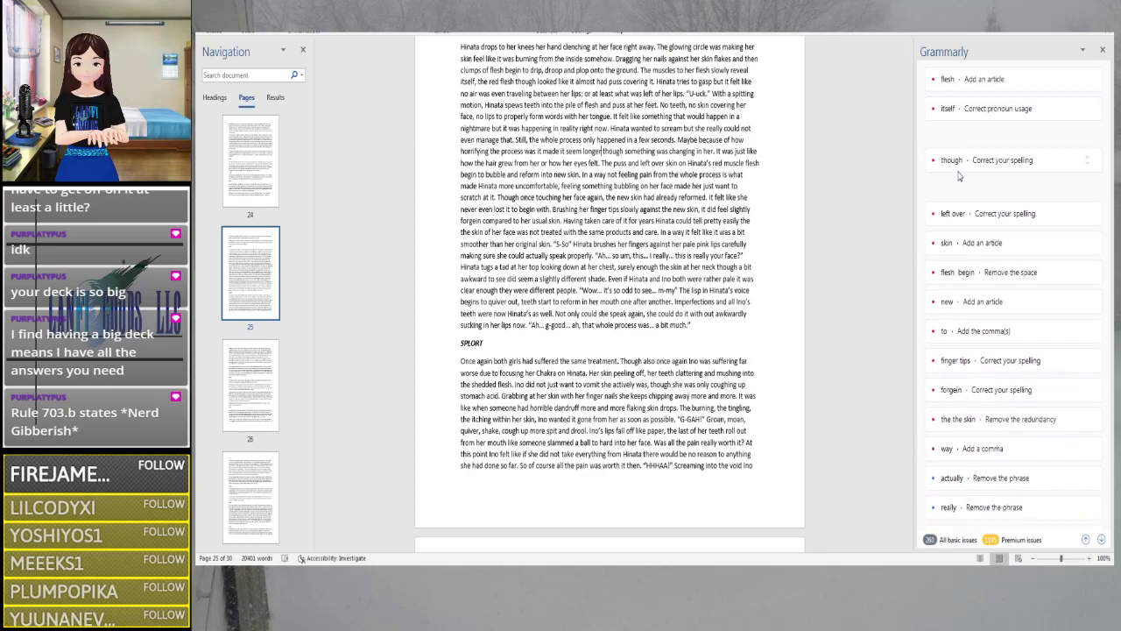
{"action": "left_click", "coordinate": [601, 150]}
{"action": "type", "text": ","}
{"action": "left_click", "coordinate": [958, 174]}
{"action": "left_click", "coordinate": [958, 175]}
Proofread on past "how her eyes felt" and correct "left over" to "leftover" in the following sentence
{"action": "key", "text": "Right"}
{"action": "key", "text": "Right"}
{"action": "key", "text": "Right"}
{"action": "key", "text": "Right"}
{"action": "key", "text": "Right"}
{"action": "key", "text": "Right"}
{"action": "key", "text": "Right"}
{"action": "key", "text": "Right"}
{"action": "key", "text": "Right"}
{"action": "key", "text": "Right"}
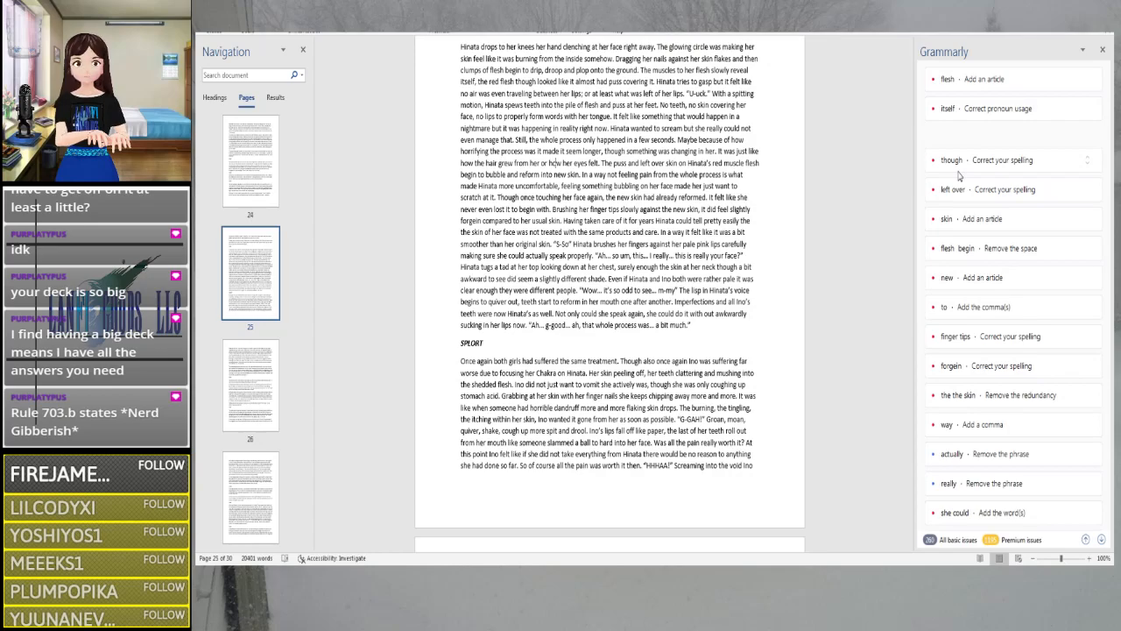
{"action": "key", "text": "Right"}
{"action": "key", "text": "Right"}
{"action": "key", "text": "Right"}
{"action": "key", "text": "Right"}
{"action": "key", "text": "Right"}
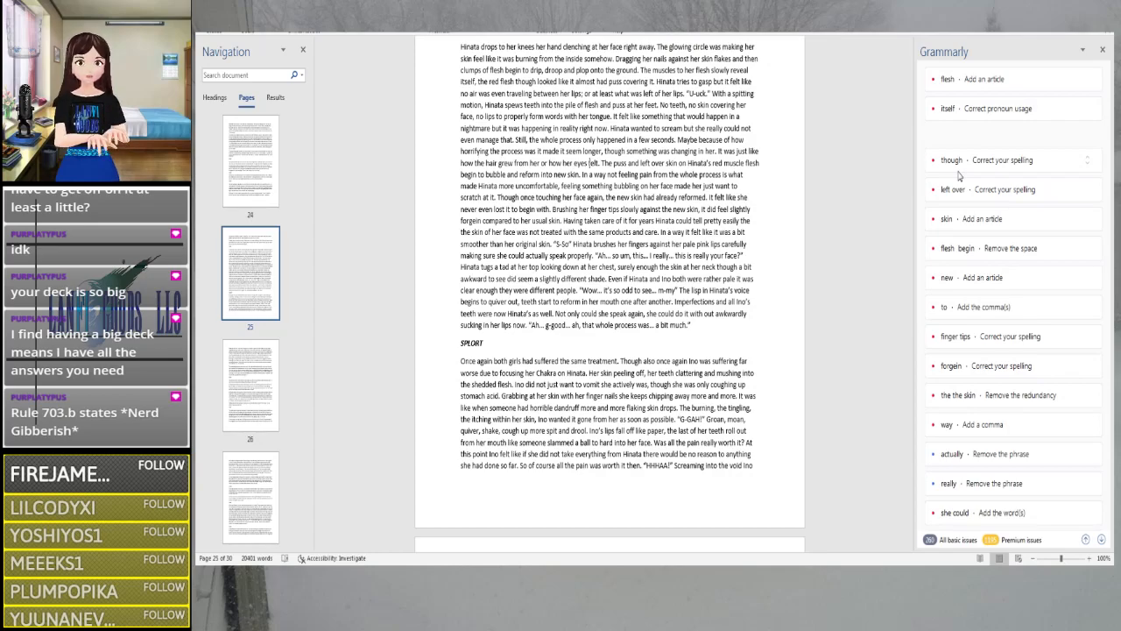
{"action": "key", "text": "Right"}
{"action": "key", "text": "Right"}
{"action": "key", "text": "Right"}
{"action": "key", "text": "Right"}
{"action": "key", "text": "Right"}
{"action": "key", "text": "Right"}
{"action": "key", "text": "Right"}
{"action": "key", "text": "Right"}
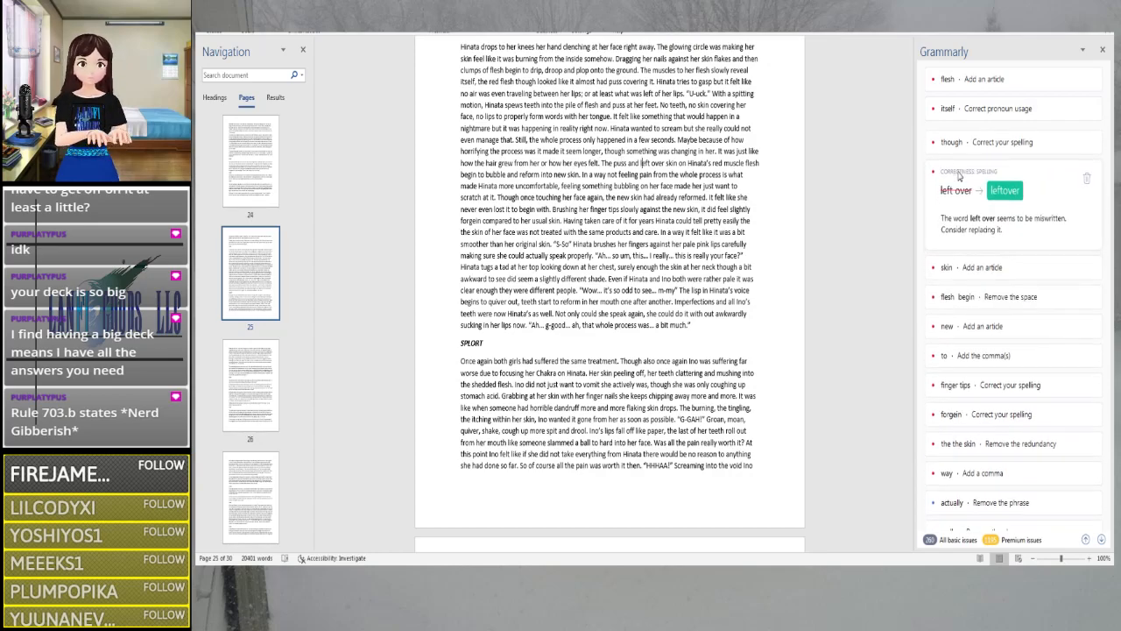
{"action": "left_click", "coordinate": [1004, 191]}
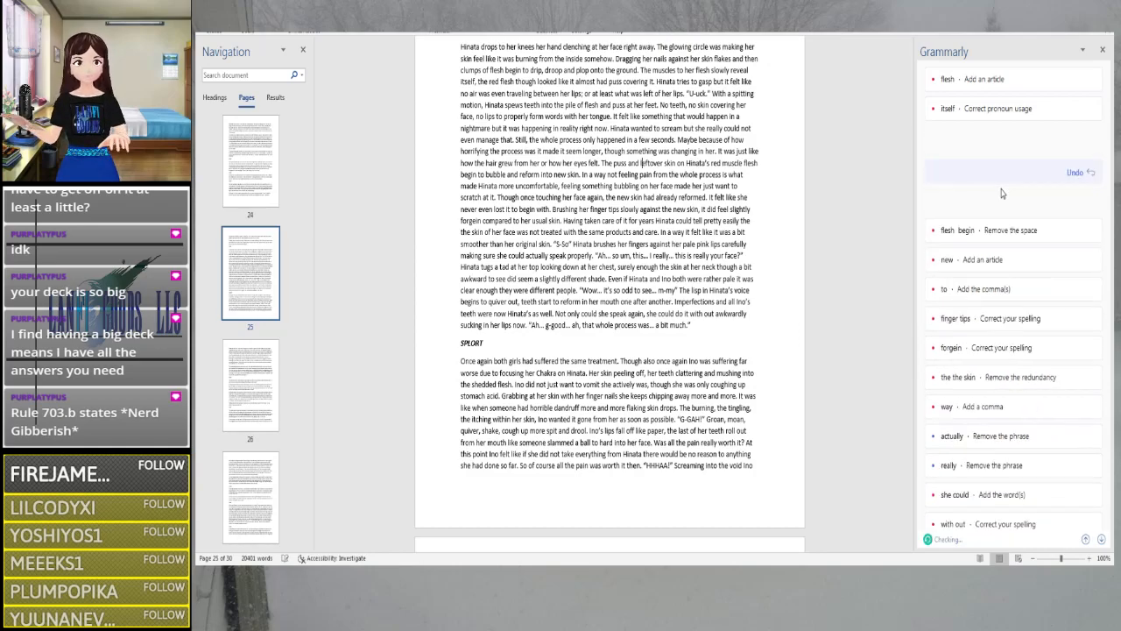
Proofread through "skin on Hinata's red" and change "muscle" to "muscled" before "flesh"
{"action": "key", "text": "Right"}
{"action": "key", "text": "Right"}
{"action": "key", "text": "Right"}
{"action": "key", "text": "Right"}
{"action": "key", "text": "Right"}
{"action": "key", "text": "Right"}
{"action": "key", "text": "Right"}
{"action": "key", "text": "Right"}
{"action": "key", "text": "Right"}
{"action": "key", "text": "Right"}
{"action": "key", "text": "Right"}
{"action": "key", "text": "Right"}
{"action": "key", "text": "Right"}
{"action": "key", "text": "Right"}
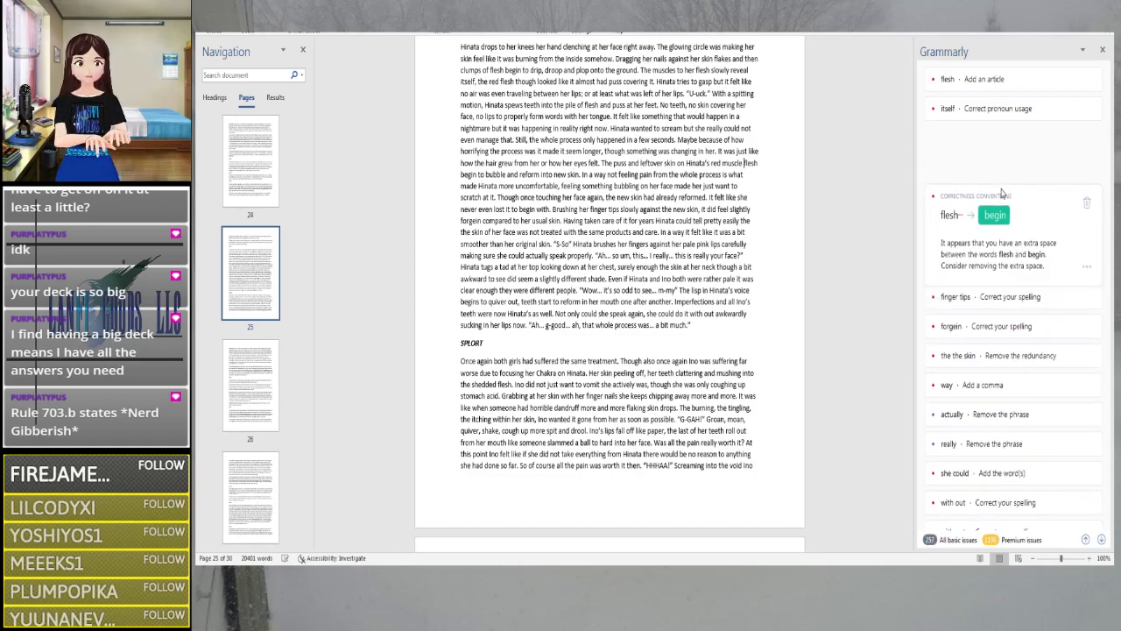
{"action": "left_click", "coordinate": [1002, 190]}
{"action": "type", "text": "d"}
Change "begin" to "begins" after "red muscled flesh" and remove the extra space before the verb
{"action": "key", "text": "Right"}
{"action": "key", "text": "Right"}
{"action": "key", "text": "Right"}
{"action": "key", "text": "Right"}
{"action": "key", "text": "Right"}
{"action": "key", "text": "Right"}
{"action": "key", "text": "Right"}
{"action": "key", "text": "Right"}
{"action": "key", "text": "Right"}
{"action": "key", "text": "Right"}
{"action": "key", "text": "Right"}
{"action": "key", "text": "Right"}
{"action": "key", "text": "Right"}
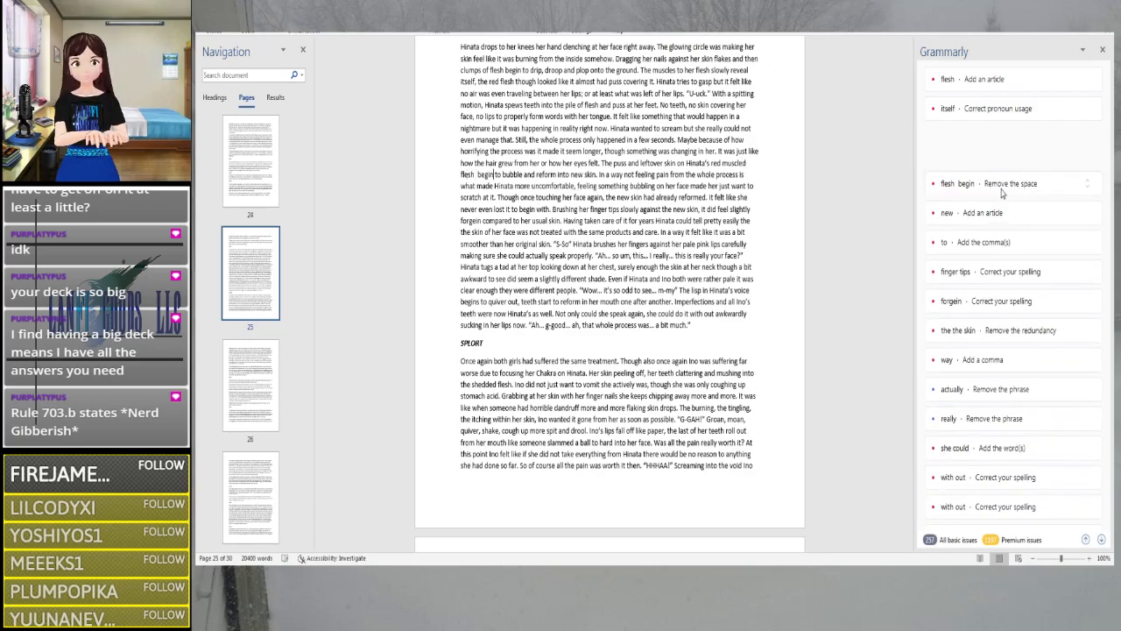
{"action": "type", "text": "s"}
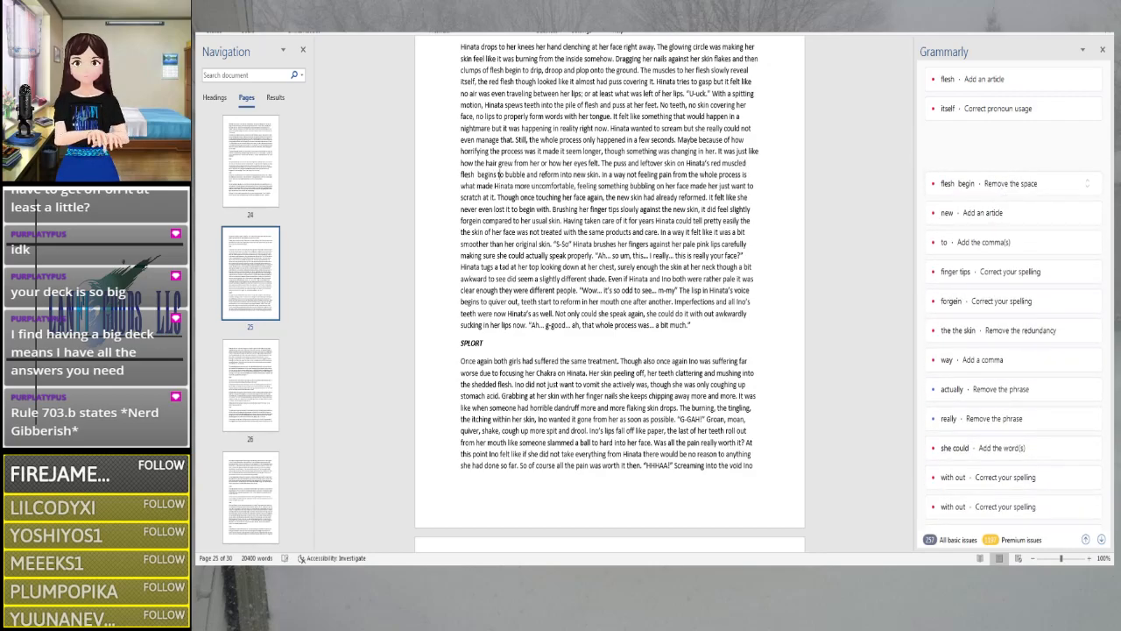
{"action": "left_click", "coordinate": [1001, 186]}
{"action": "key", "text": "BackSpace"}
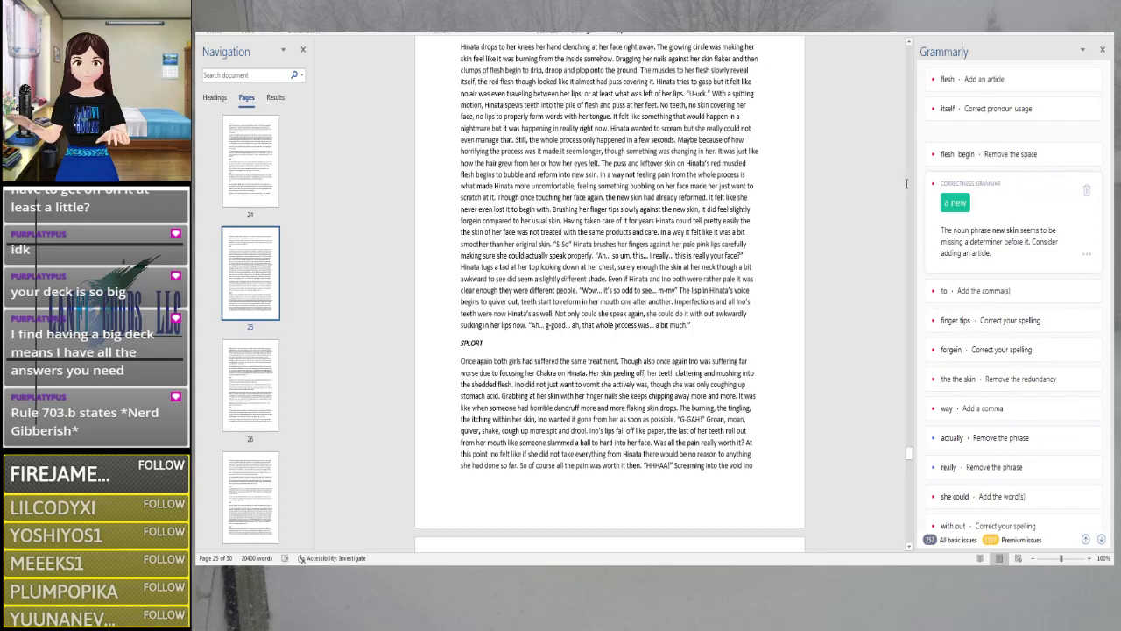
Add the suggested article to make "reform into a new skin" and correct "begins" to the plural "begin"
{"action": "left_click", "coordinate": [955, 202]}
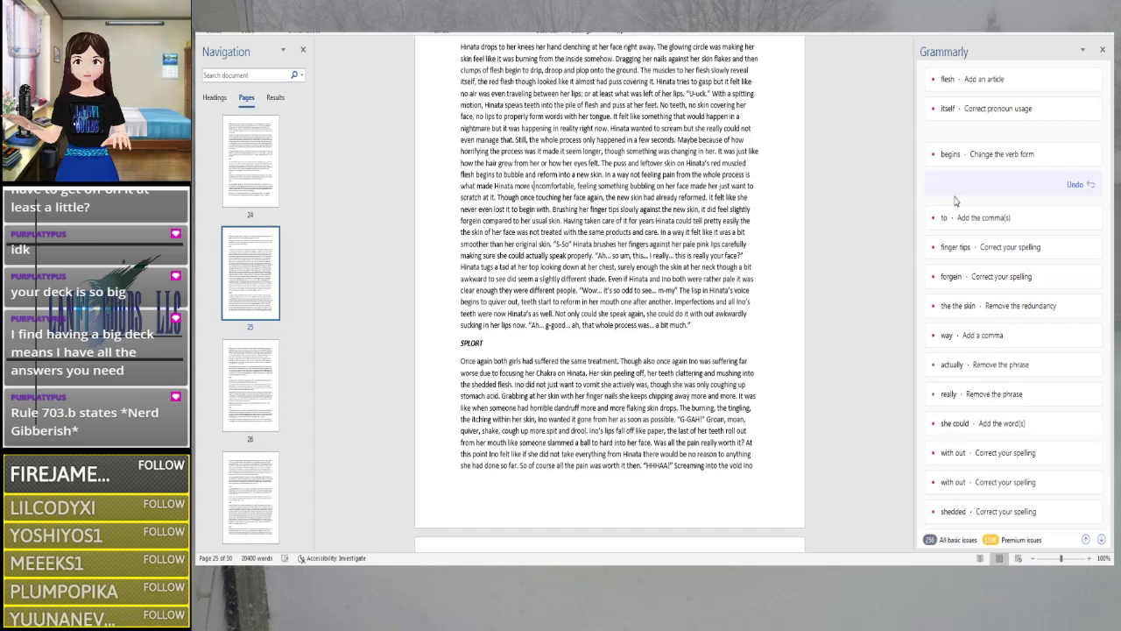
{"action": "left_click", "coordinate": [958, 156]}
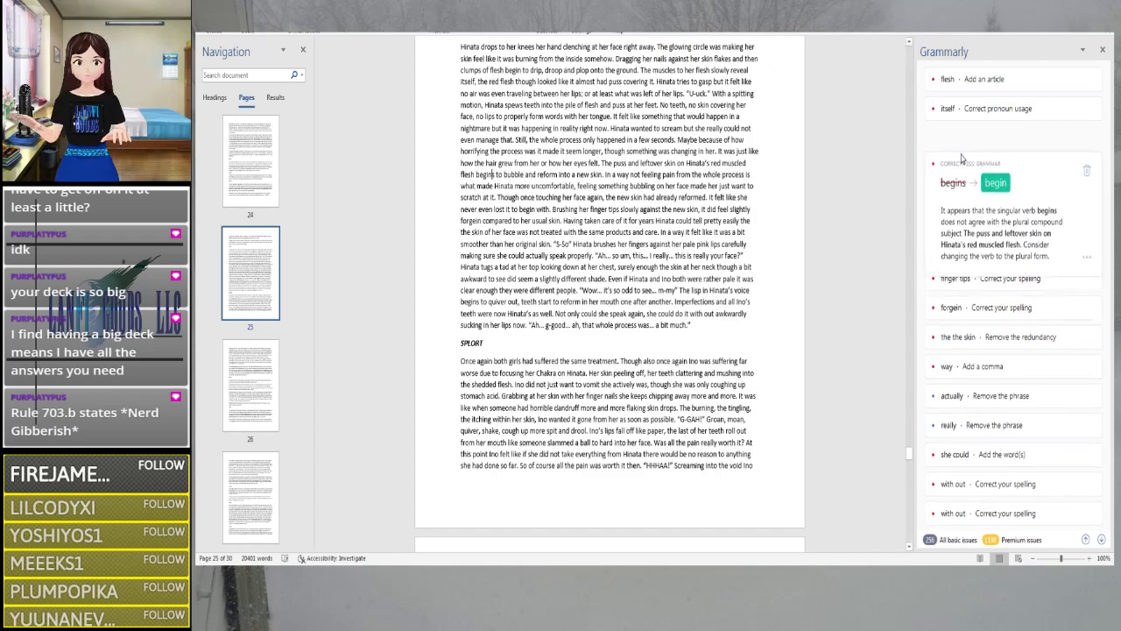
{"action": "left_click", "coordinate": [997, 202]}
Proofread from "feeling something bubbling on her face" onward and add the suggested comma before "to begin with"
{"action": "left_click", "coordinate": [601, 183]}
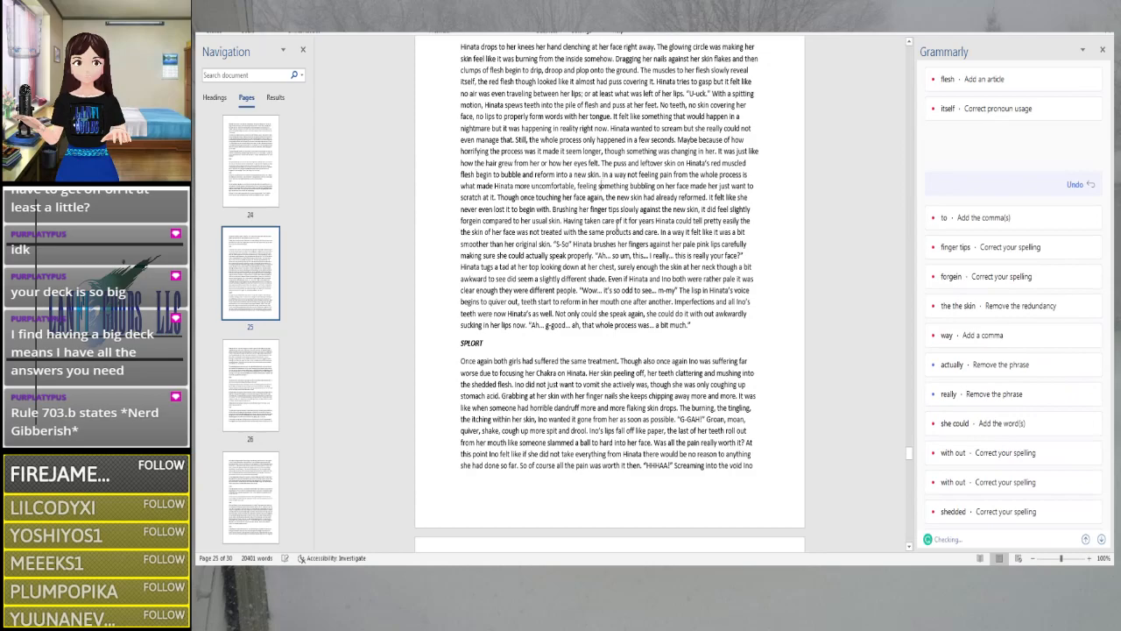
{"action": "key", "text": "Right"}
{"action": "key", "text": "Right"}
{"action": "key", "text": "Right"}
{"action": "key", "text": "Right"}
{"action": "key", "text": "Right"}
{"action": "key", "text": "Right"}
{"action": "key", "text": "Right"}
{"action": "key", "text": "Right"}
{"action": "key", "text": "Right"}
{"action": "key", "text": "Right"}
{"action": "key", "text": "Right"}
{"action": "key", "text": "Right"}
{"action": "key", "text": "Right"}
{"action": "key", "text": "Right"}
{"action": "key", "text": "Right"}
{"action": "key", "text": "Right"}
{"action": "key", "text": "Right"}
{"action": "key", "text": "Right"}
{"action": "key", "text": "Right"}
{"action": "key", "text": "Right"}
{"action": "key", "text": "Right"}
{"action": "key", "text": "Right"}
{"action": "key", "text": "Right"}
{"action": "key", "text": "Right"}
{"action": "key", "text": "Right"}
{"action": "key", "text": "Right"}
{"action": "key", "text": "Right"}
{"action": "key", "text": "Right"}
{"action": "key", "text": "Right"}
{"action": "key", "text": "Right"}
{"action": "key", "text": "Right"}
{"action": "key", "text": "Right"}
{"action": "key", "text": "Right"}
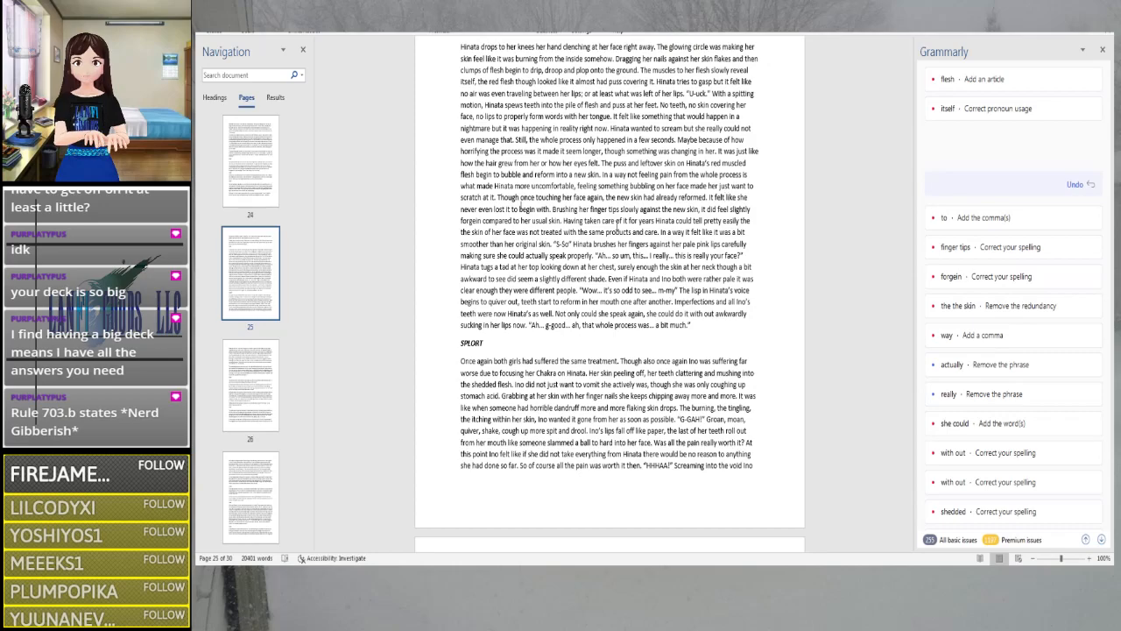
{"action": "left_click", "coordinate": [981, 217]}
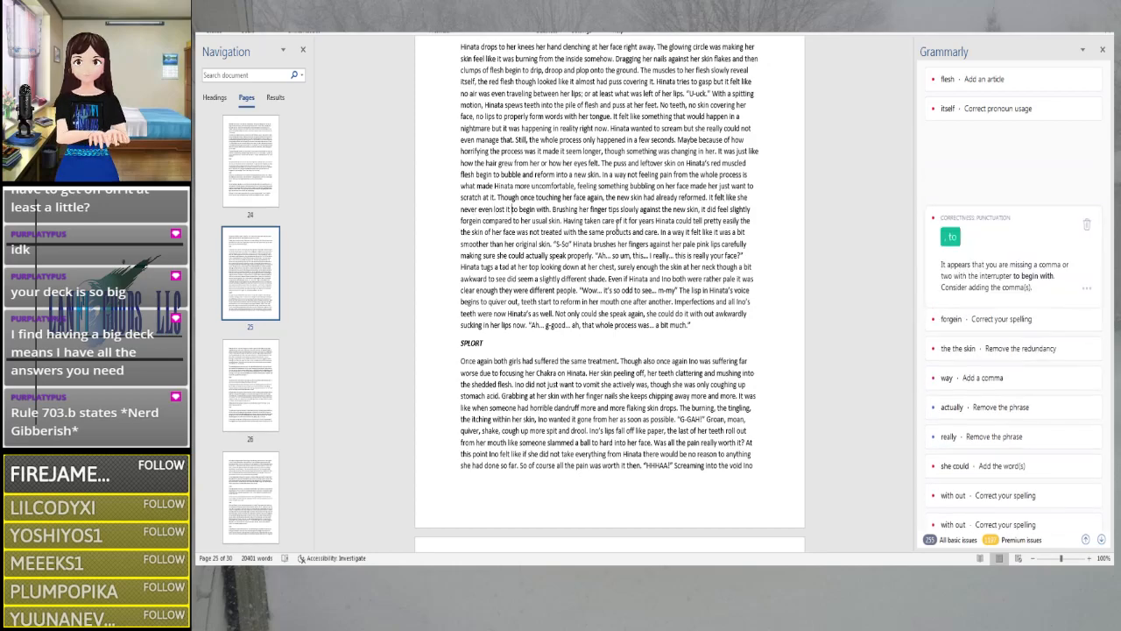
{"action": "left_click", "coordinate": [949, 244]}
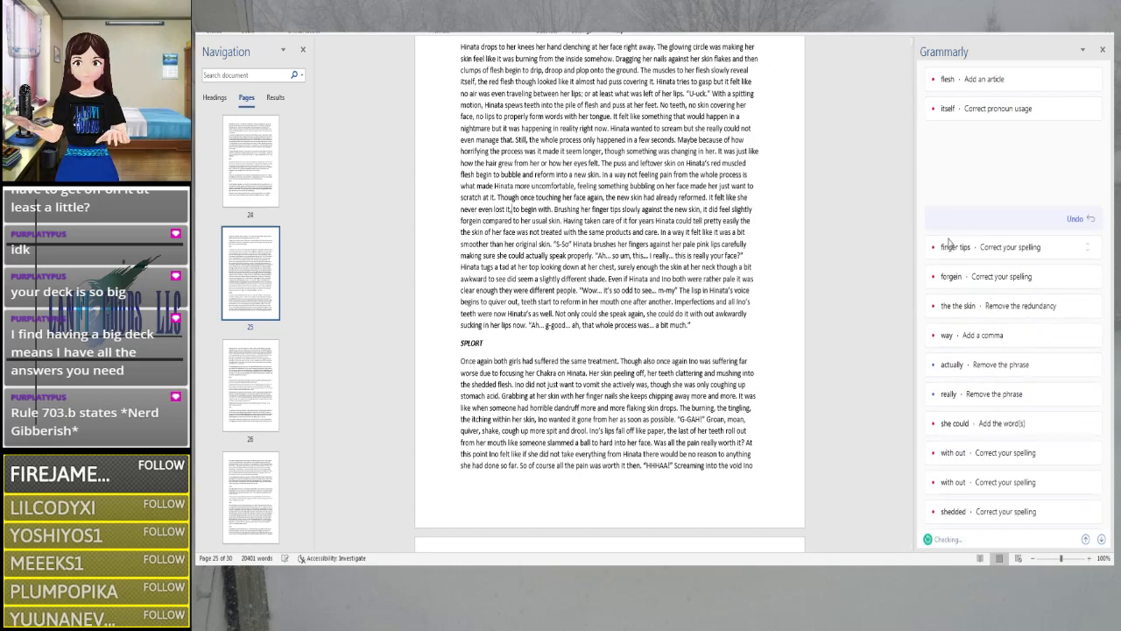
Correct "finger tips" to "fingertips" and "forgein" to "foreign" in the sentence about brushing the new skin
{"action": "left_click", "coordinate": [949, 243]}
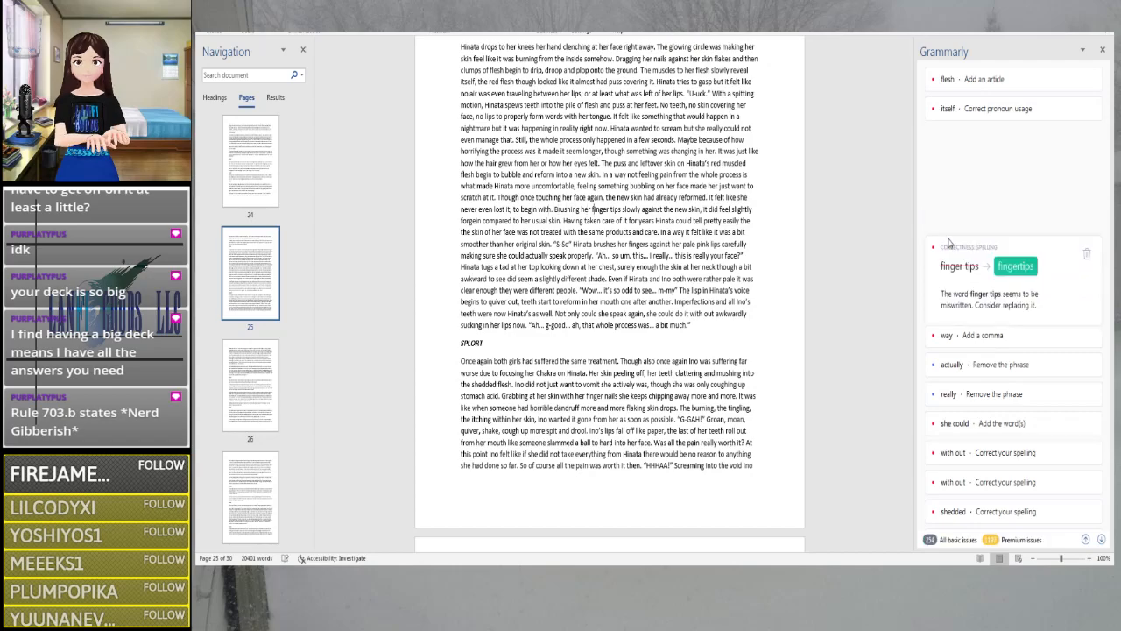
{"action": "left_click", "coordinate": [1018, 243]}
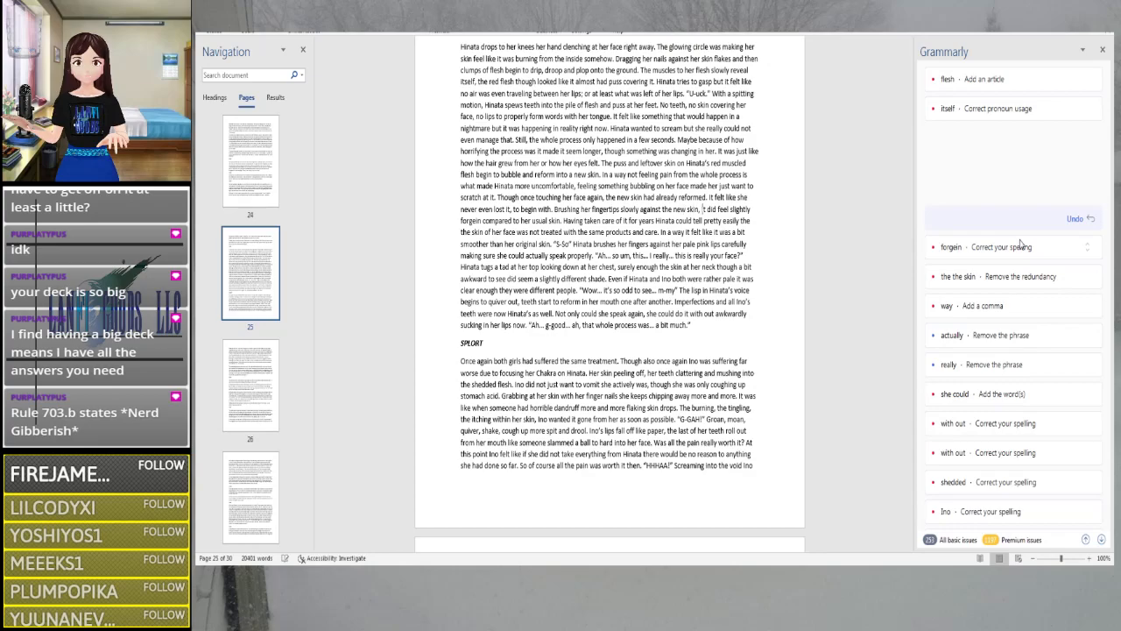
{"action": "left_click", "coordinate": [1020, 244]}
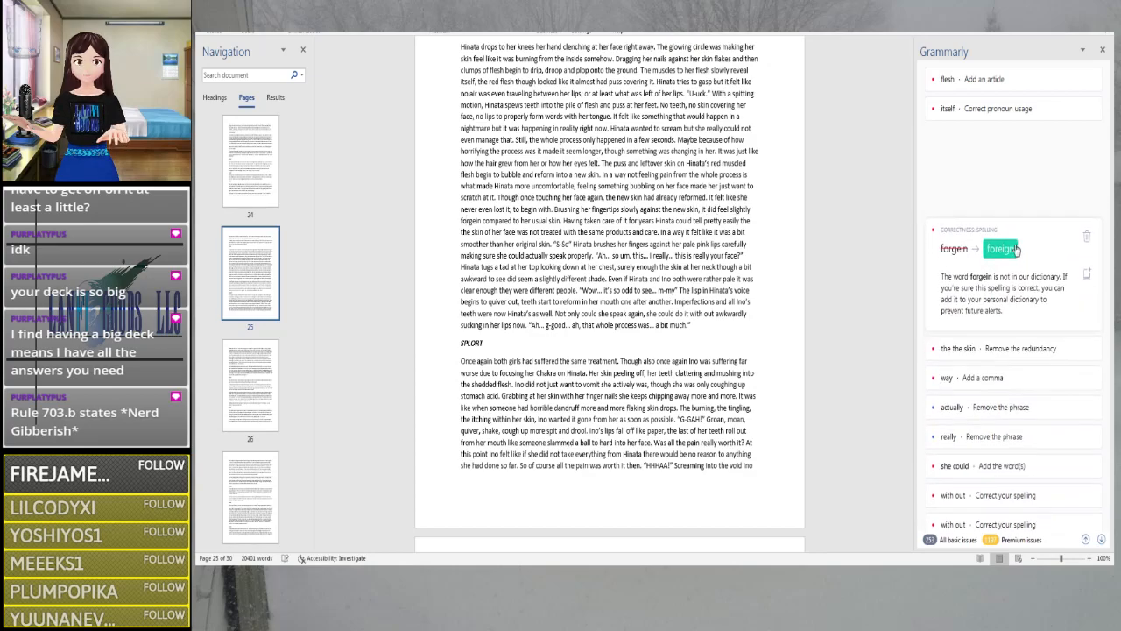
{"action": "left_click", "coordinate": [1006, 255]}
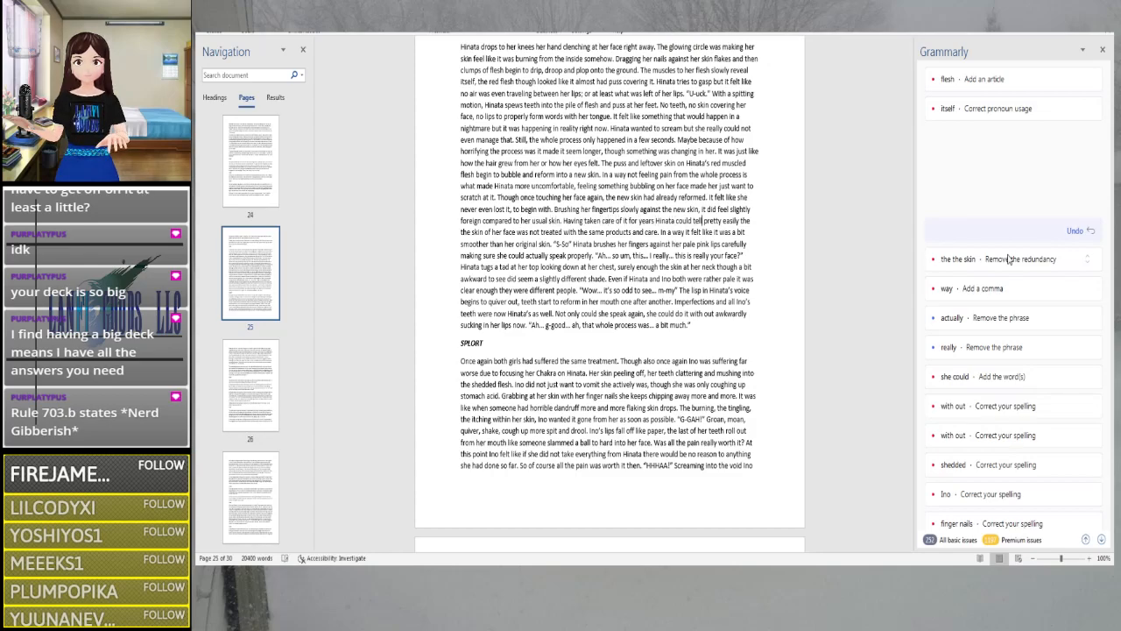
Remove the repeated "the" before "skin of her face" and add the suggested comma after "In a way" in the next sentence
{"action": "left_click", "coordinate": [1005, 258]}
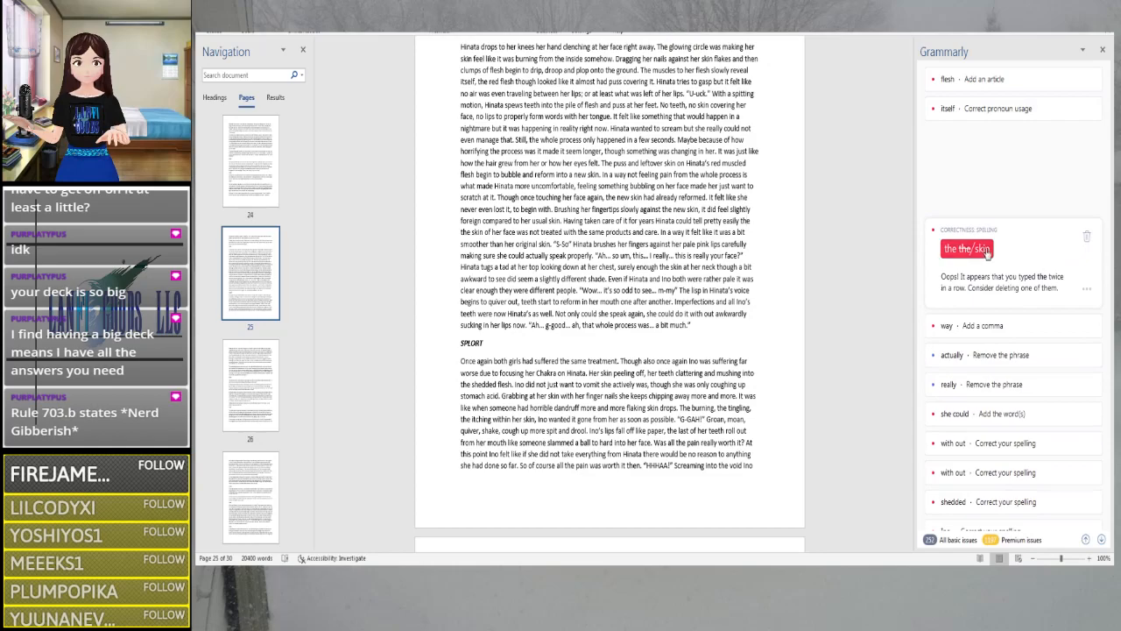
{"action": "left_click", "coordinate": [988, 250]}
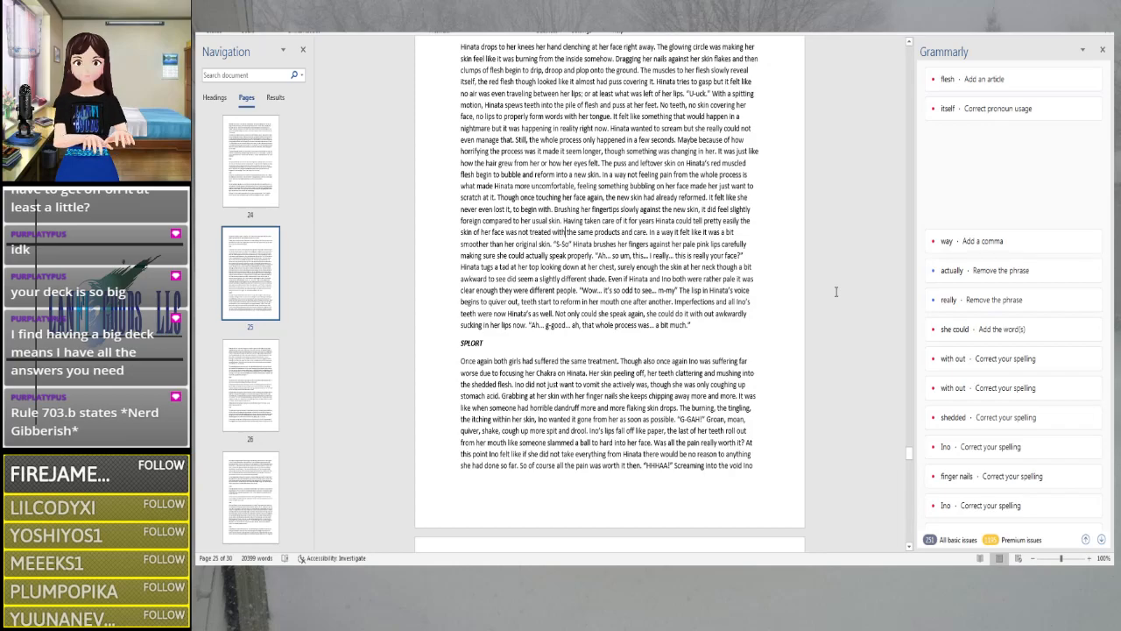
{"action": "key", "text": "Right"}
{"action": "key", "text": "Right"}
{"action": "key", "text": "Right"}
{"action": "key", "text": "Right"}
{"action": "key", "text": "Right"}
{"action": "key", "text": "Right"}
{"action": "key", "text": "Right"}
{"action": "key", "text": "Right"}
{"action": "key", "text": "Right"}
{"action": "key", "text": "Right"}
{"action": "key", "text": "Right"}
{"action": "key", "text": "Right"}
{"action": "key", "text": "Right"}
{"action": "key", "text": "Right"}
{"action": "key", "text": "Right"}
{"action": "key", "text": "Right"}
{"action": "key", "text": "Right"}
{"action": "key", "text": "Right"}
{"action": "key", "text": "Right"}
{"action": "key", "text": "Right"}
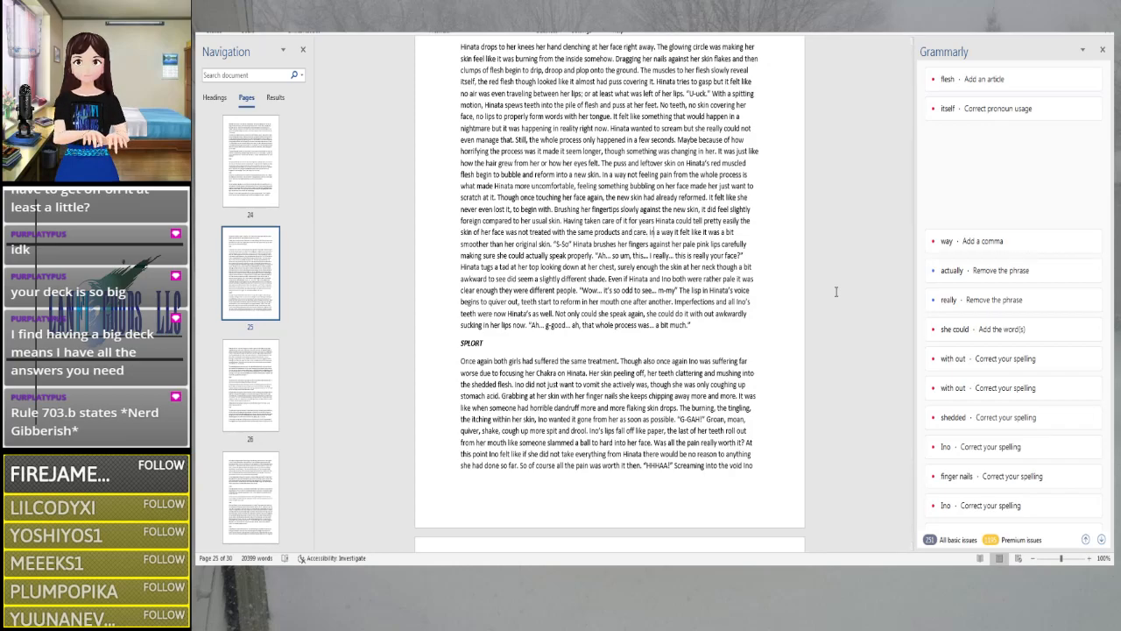
{"action": "left_click", "coordinate": [953, 261]}
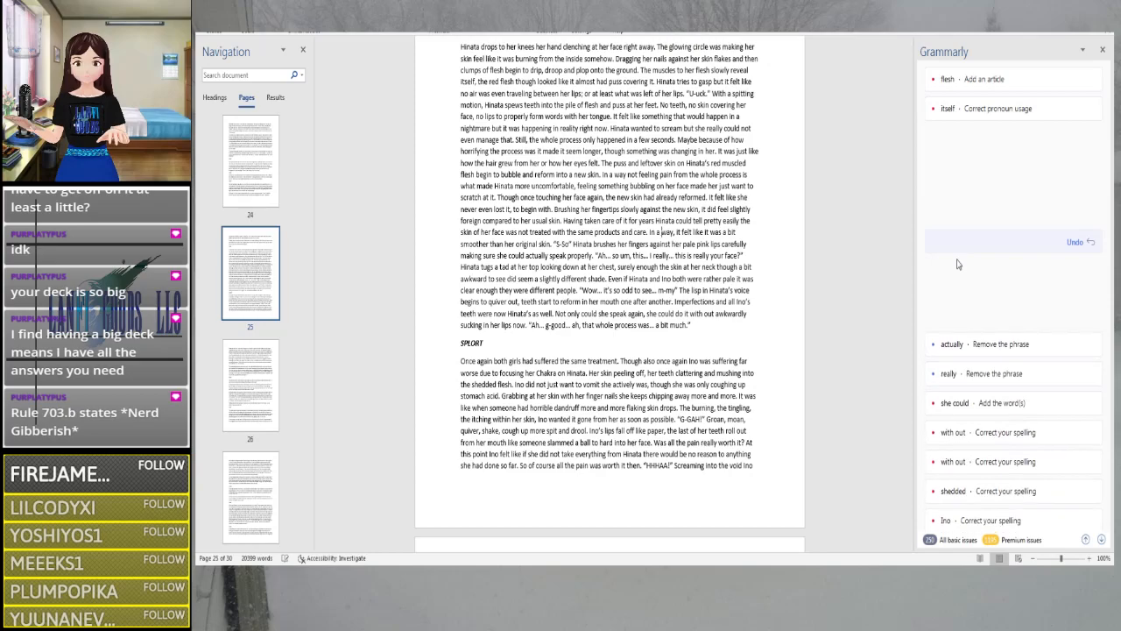
Proofread from "In a way, it felt like it was a bit smoother" through the "S-So" dialogue
{"action": "key", "text": "Right"}
{"action": "key", "text": "Right"}
{"action": "key", "text": "Right"}
{"action": "key", "text": "Right"}
{"action": "key", "text": "Right"}
{"action": "key", "text": "Right"}
{"action": "key", "text": "Right"}
{"action": "key", "text": "Right"}
{"action": "key", "text": "Right"}
{"action": "key", "text": "Right"}
{"action": "key", "text": "Right"}
{"action": "key", "text": "Right"}
{"action": "key", "text": "Right"}
{"action": "key", "text": "Right"}
{"action": "key", "text": "Right"}
{"action": "key", "text": "Right"}
{"action": "key", "text": "Right"}
{"action": "key", "text": "Right"}
{"action": "key", "text": "Right"}
{"action": "key", "text": "Right"}
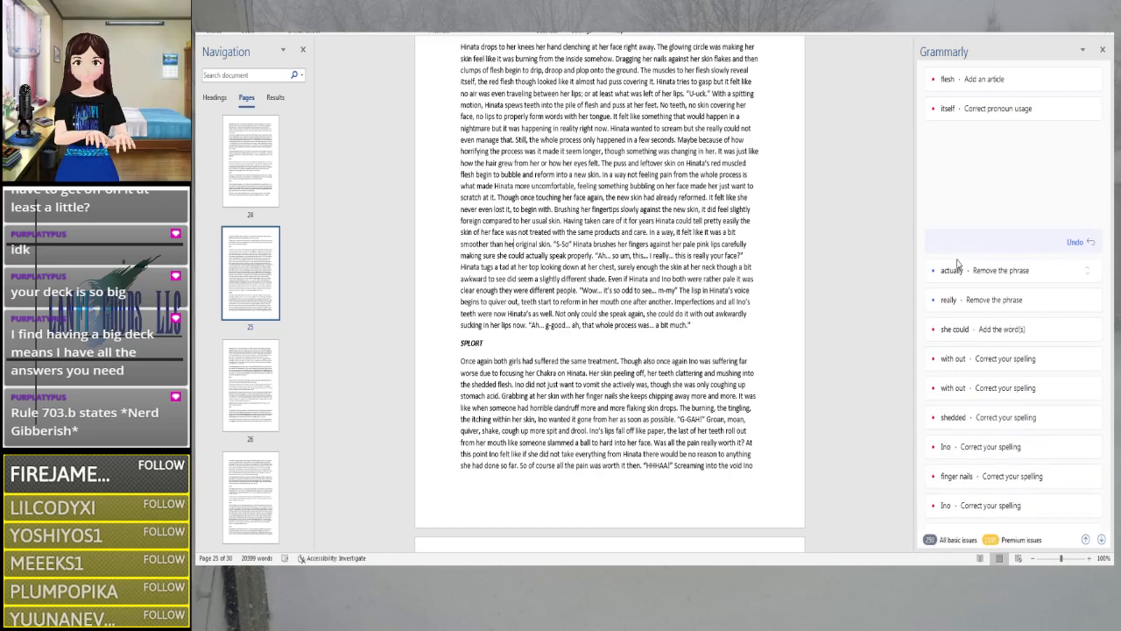
{"action": "key", "text": "Right"}
{"action": "key", "text": "Right"}
{"action": "key", "text": "Right"}
{"action": "key", "text": "Right"}
{"action": "key", "text": "Right"}
{"action": "key", "text": "Right"}
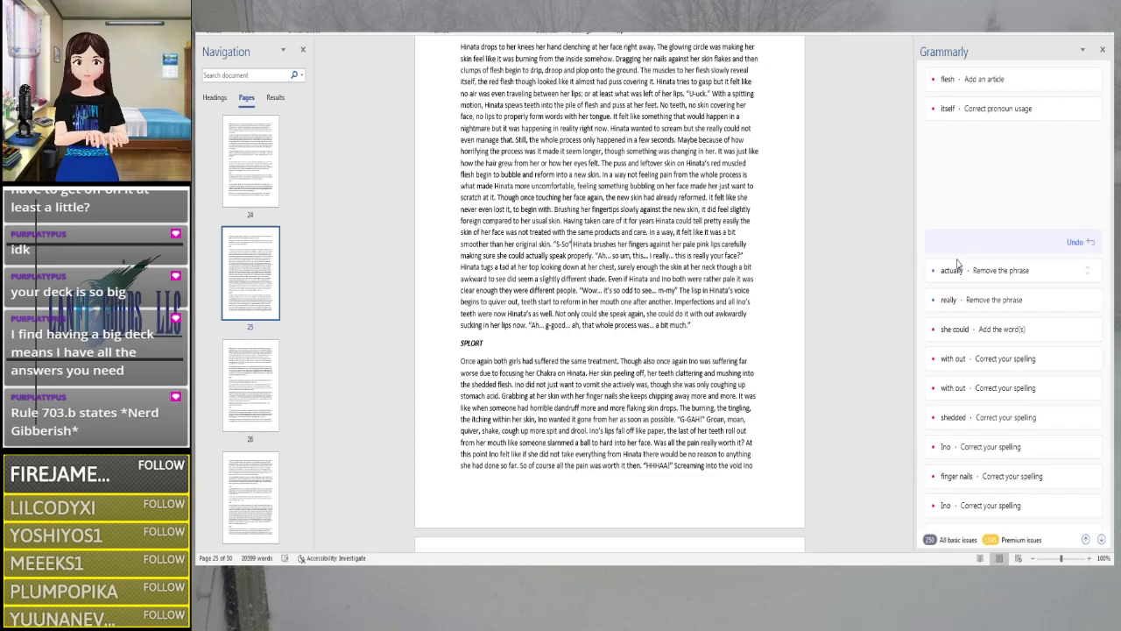
Proofread the sentence about brushing her fingers against her pale pink lips and remove "actually" from "she could actually speak properly" as suggested
{"action": "key", "text": "Right"}
{"action": "key", "text": "Right"}
{"action": "key", "text": "Right"}
{"action": "key", "text": "Right"}
{"action": "key", "text": "Right"}
{"action": "key", "text": "Right"}
{"action": "key", "text": "Right"}
{"action": "key", "text": "Right"}
{"action": "key", "text": "Right"}
{"action": "key", "text": "Right"}
{"action": "key", "text": "Right"}
{"action": "key", "text": "Right"}
{"action": "key", "text": "Right"}
{"action": "key", "text": "Right"}
{"action": "key", "text": "Right"}
{"action": "key", "text": "Right"}
{"action": "key", "text": "Right"}
{"action": "key", "text": "Right"}
{"action": "key", "text": "Right"}
{"action": "key", "text": "Right"}
{"action": "key", "text": "Right"}
{"action": "key", "text": "Right"}
{"action": "key", "text": "Right"}
{"action": "key", "text": "Right"}
{"action": "key", "text": "Right"}
{"action": "key", "text": "Right"}
{"action": "key", "text": "Right"}
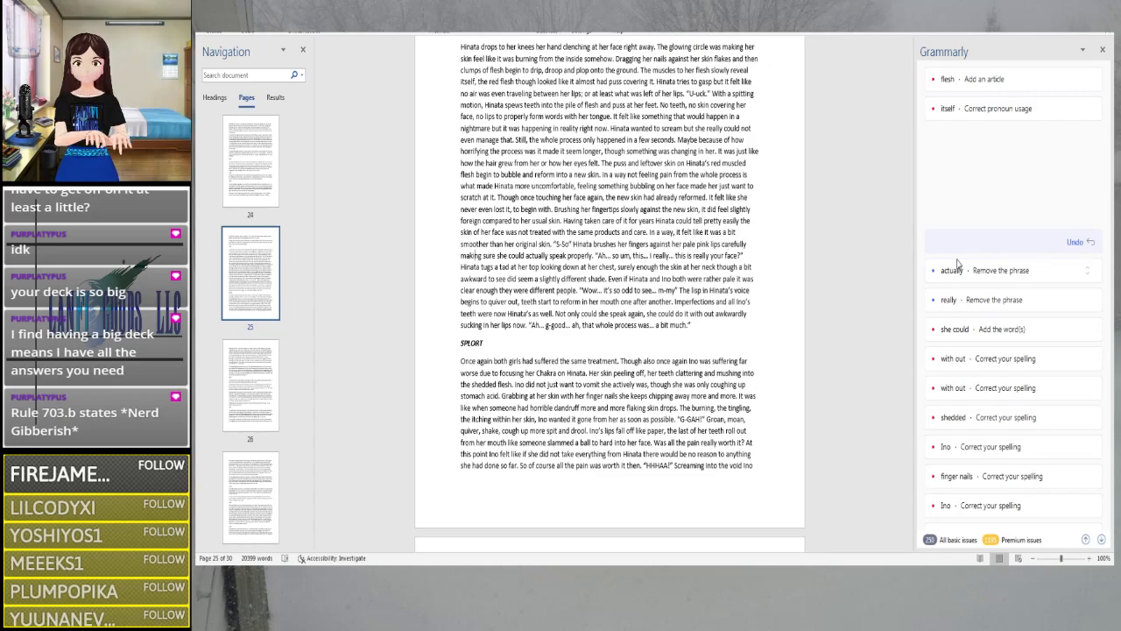
{"action": "left_click", "coordinate": [957, 268]}
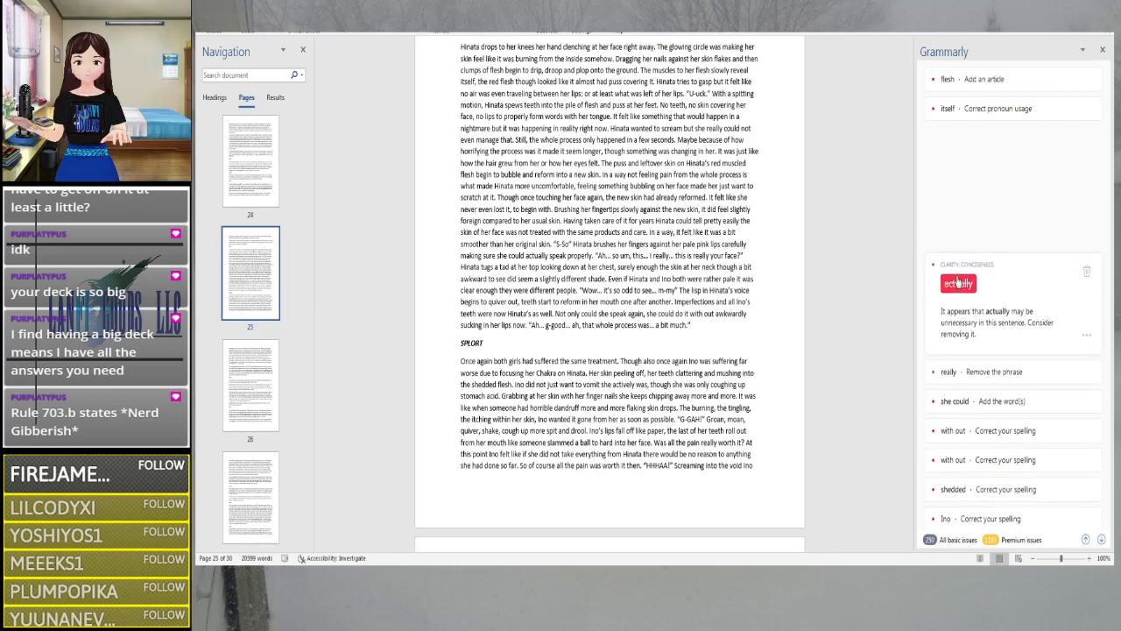
{"action": "left_click", "coordinate": [958, 284]}
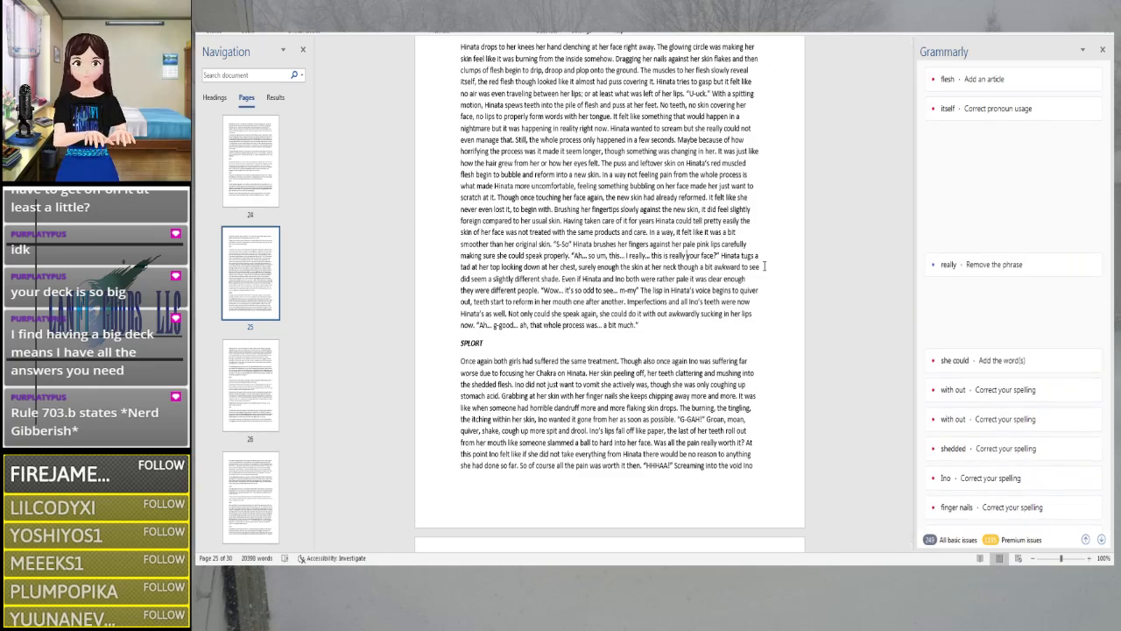
Proofread from "this is really your face?" through the sentence about her neck skin being a slightly different shade
{"action": "key", "text": "Right"}
{"action": "key", "text": "Right"}
{"action": "key", "text": "Right"}
{"action": "key", "text": "Right"}
{"action": "key", "text": "Right"}
{"action": "key", "text": "Right"}
{"action": "key", "text": "Right"}
{"action": "key", "text": "Right"}
{"action": "key", "text": "Right"}
{"action": "key", "text": "Right"}
{"action": "key", "text": "Right"}
{"action": "key", "text": "Right"}
{"action": "key", "text": "Right"}
{"action": "key", "text": "Right"}
{"action": "key", "text": "Right"}
{"action": "key", "text": "Right"}
{"action": "key", "text": "Right"}
{"action": "key", "text": "Right"}
{"action": "key", "text": "Right"}
{"action": "key", "text": "Right"}
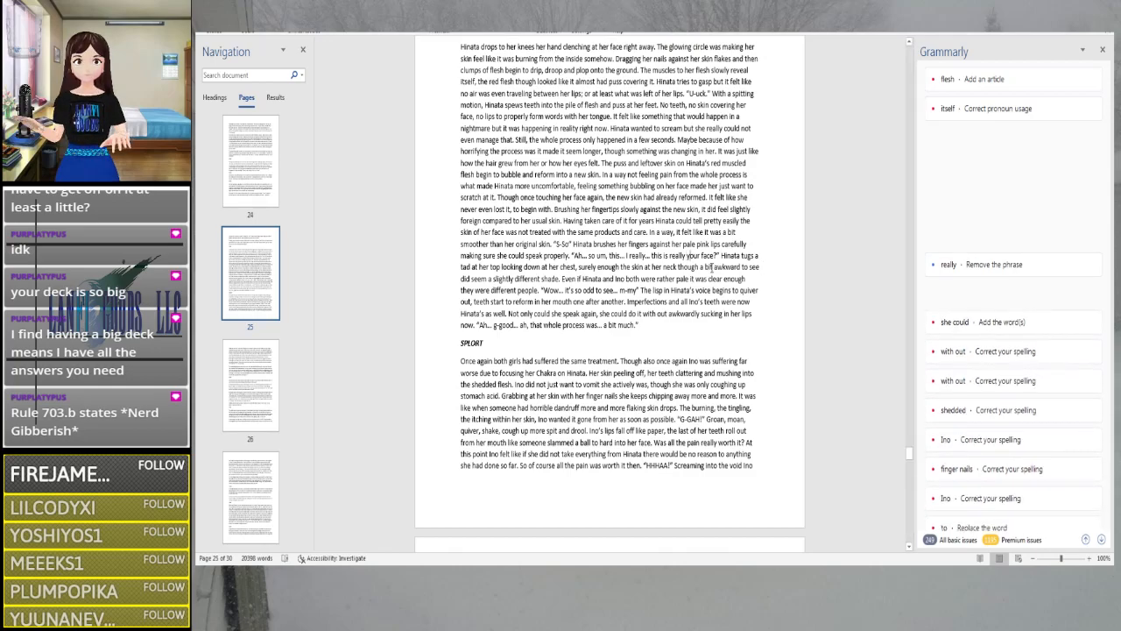
{"action": "key", "text": "Right"}
{"action": "key", "text": "Right"}
{"action": "key", "text": "Right"}
{"action": "key", "text": "Right"}
{"action": "key", "text": "Right"}
{"action": "key", "text": "Right"}
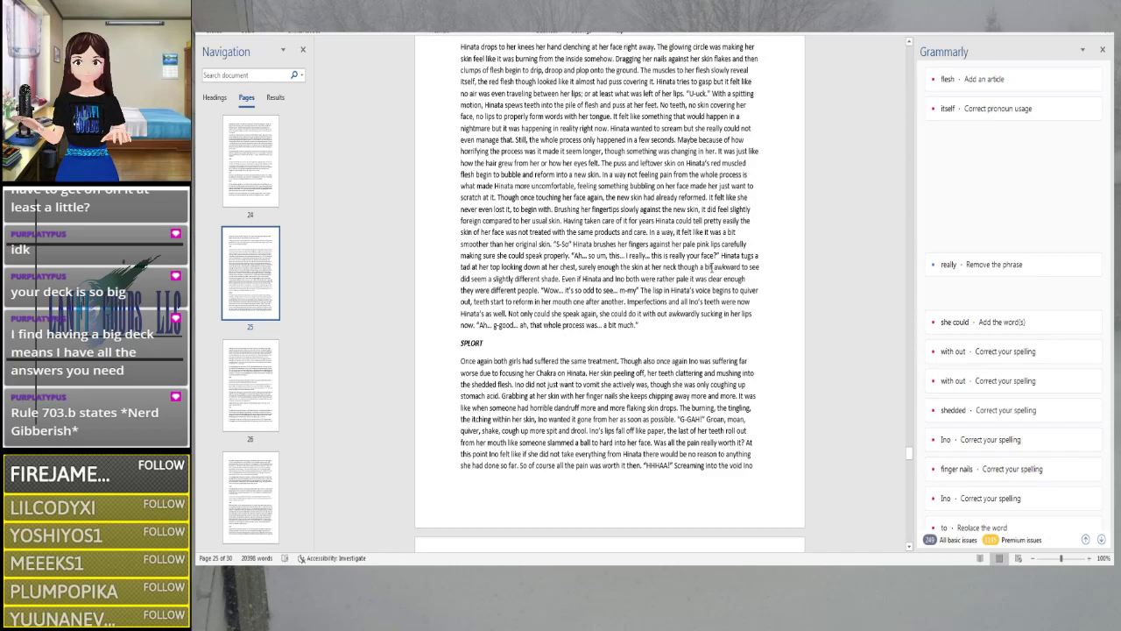
{"action": "key", "text": "Right"}
{"action": "key", "text": "Right"}
{"action": "key", "text": "Right"}
{"action": "key", "text": "Right"}
{"action": "key", "text": "Right"}
{"action": "key", "text": "Right"}
{"action": "key", "text": "Right"}
{"action": "key", "text": "Right"}
{"action": "key", "text": "Right"}
{"action": "key", "text": "Right"}
{"action": "key", "text": "Right"}
{"action": "key", "text": "Right"}
{"action": "key", "text": "Right"}
{"action": "key", "text": "Right"}
{"action": "key", "text": "Right"}
{"action": "key", "text": "Right"}
{"action": "key", "text": "Right"}
{"action": "key", "text": "Right"}
{"action": "key", "text": "Right"}
{"action": "key", "text": "Right"}
{"action": "key", "text": "Right"}
{"action": "key", "text": "Right"}
{"action": "key", "text": "Right"}
{"action": "key", "text": "Right"}
{"action": "key", "text": "Right"}
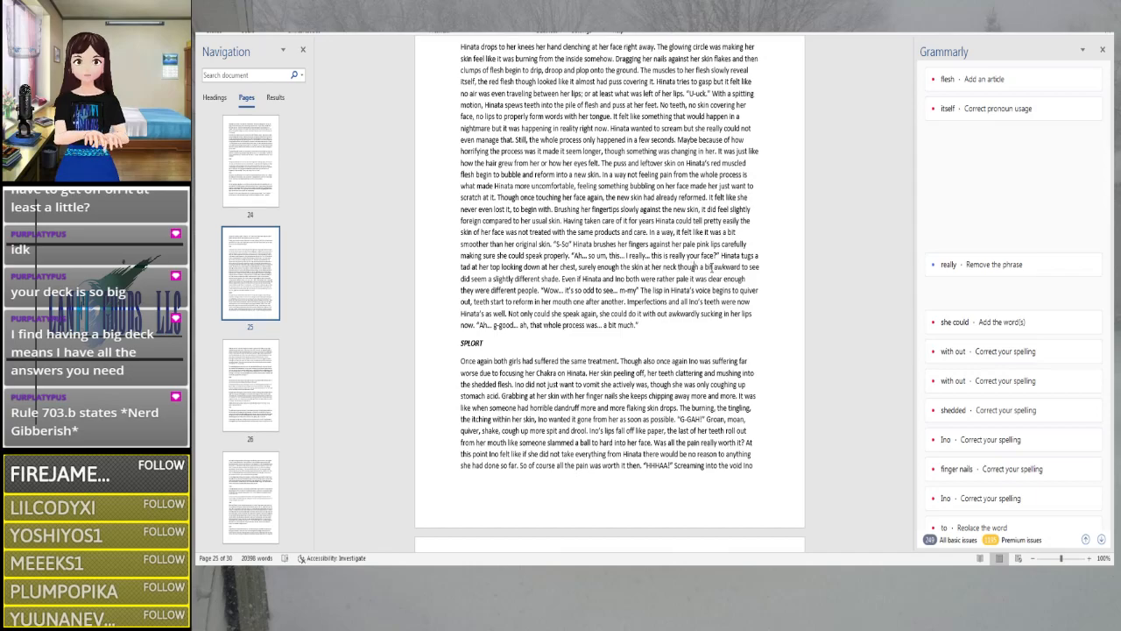
{"action": "key", "text": "Right"}
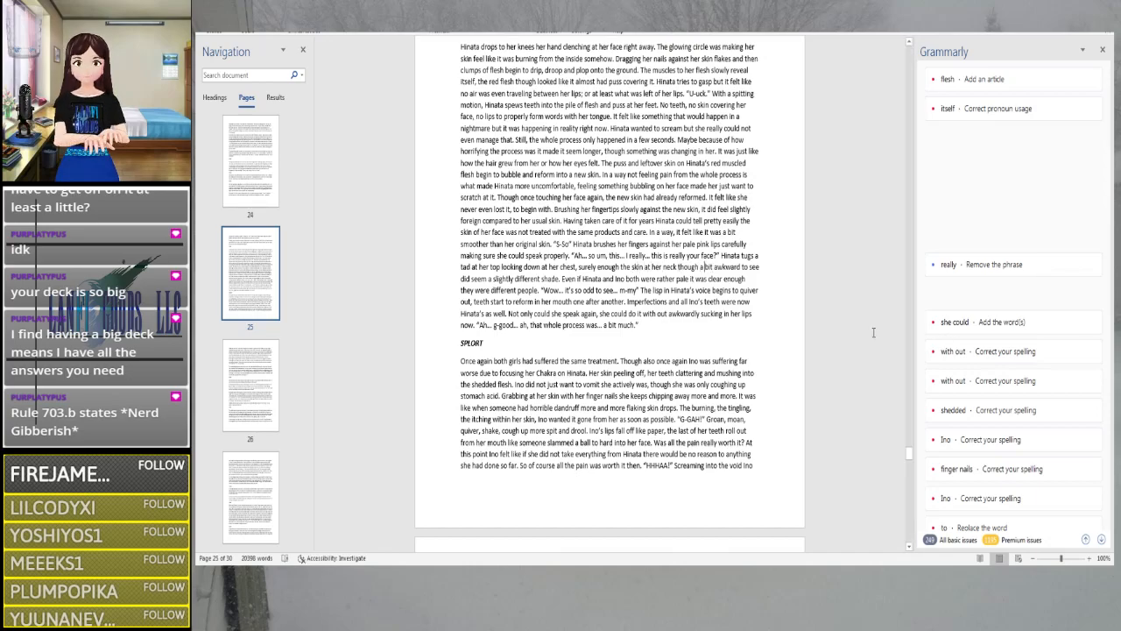
{"action": "key", "text": "Right"}
{"action": "key", "text": "Right"}
{"action": "key", "text": "Right"}
{"action": "key", "text": "Right"}
{"action": "key", "text": "Right"}
{"action": "key", "text": "Right"}
{"action": "key", "text": "Right"}
{"action": "key", "text": "Right"}
{"action": "key", "text": "Right"}
{"action": "key", "text": "Right"}
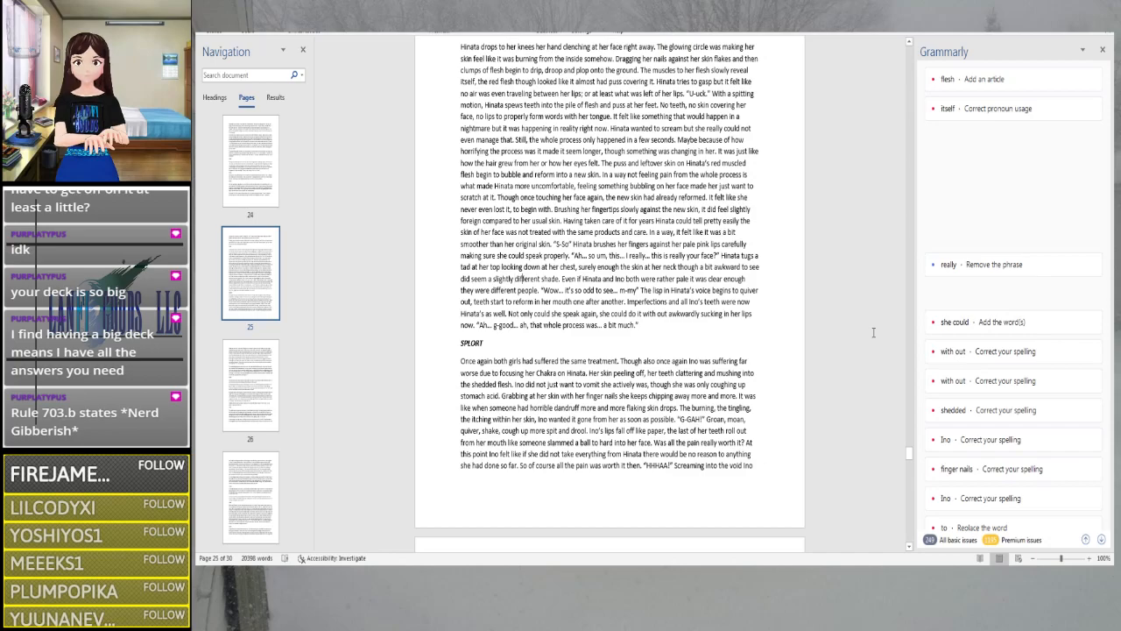
Proofread the sentence about both girls being rather pale and the start of the "Wow... it's so odd to see" dialogue
{"action": "key", "text": "Right"}
{"action": "key", "text": "Right"}
{"action": "key", "text": "Right"}
{"action": "key", "text": "Right"}
{"action": "key", "text": "Right"}
{"action": "key", "text": "Right"}
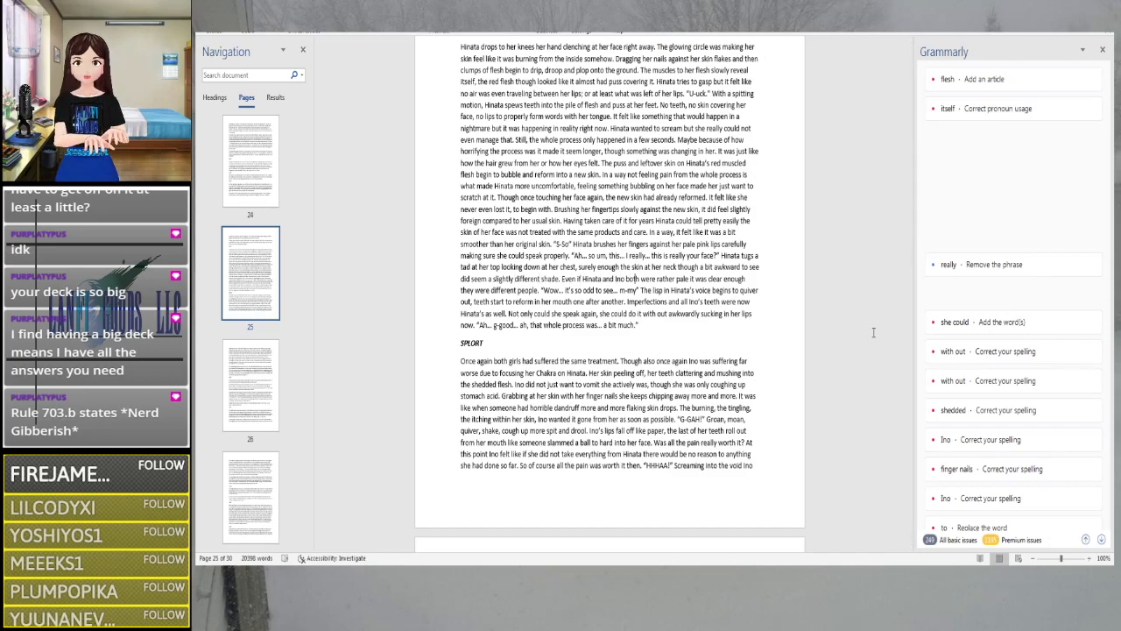
{"action": "key", "text": "Right"}
{"action": "key", "text": "Right"}
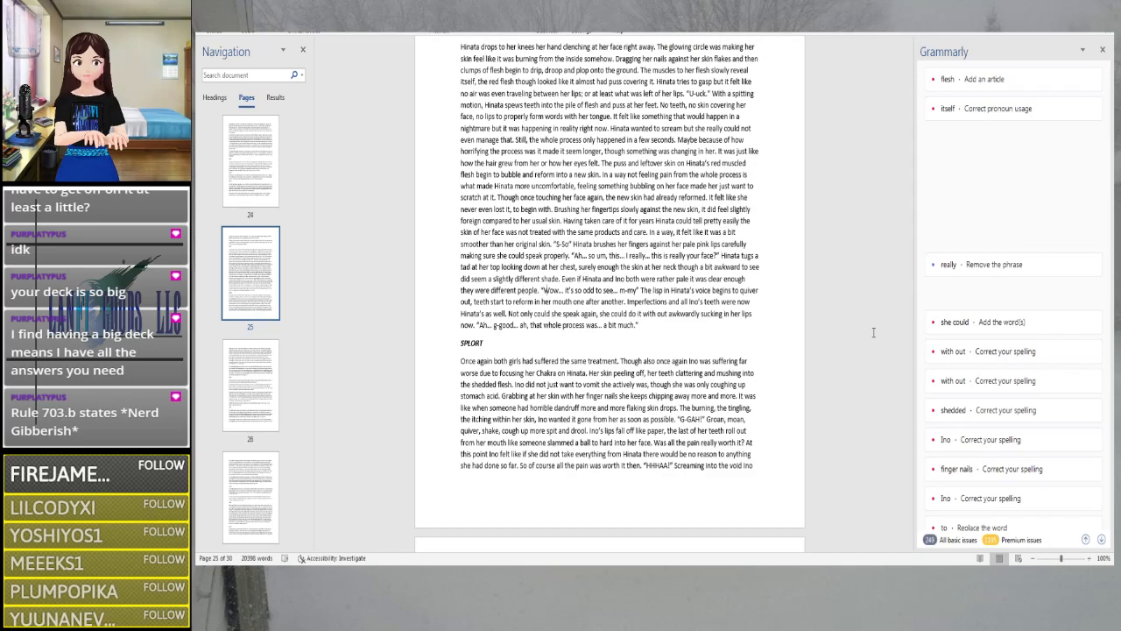
{"action": "type", "text": "."}
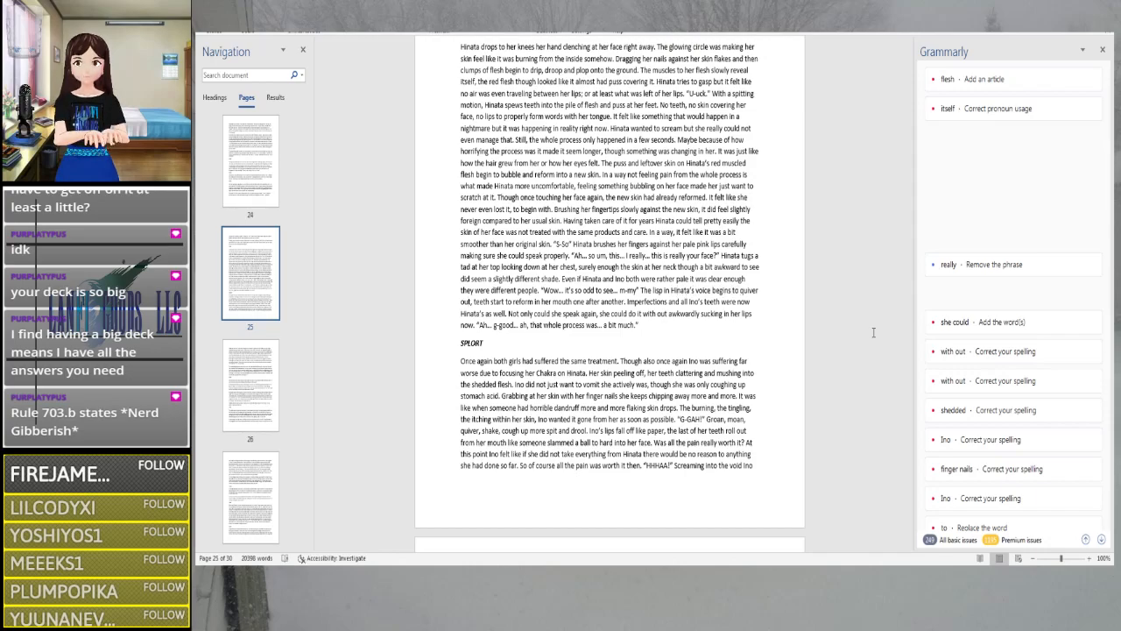
Proofread the sentences about the lisp quivering out, the teeth reforming one after another, and the imperfections in the teeth
{"action": "key", "text": "Right"}
{"action": "key", "text": "Right"}
{"action": "key", "text": "Right"}
{"action": "key", "text": "Right"}
{"action": "key", "text": "Right"}
{"action": "key", "text": "Right"}
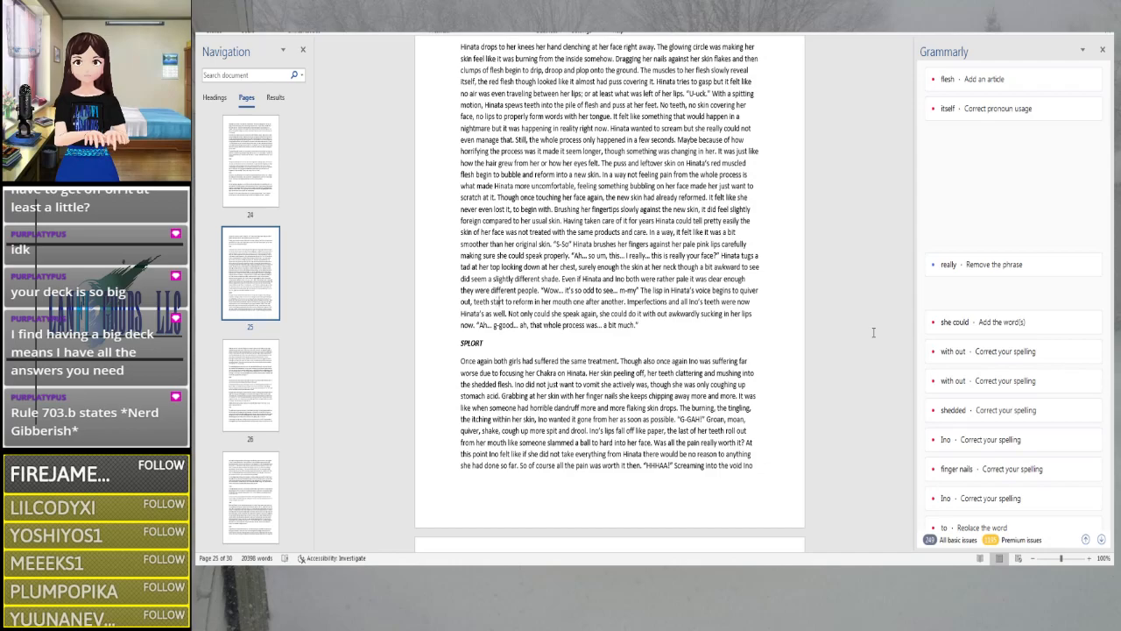
{"action": "key", "text": "Right"}
{"action": "key", "text": "Right"}
{"action": "key", "text": "Right"}
{"action": "key", "text": "Right"}
{"action": "key", "text": "Right"}
{"action": "key", "text": "Right"}
{"action": "key", "text": "Right"}
{"action": "key", "text": "Right"}
{"action": "key", "text": "Right"}
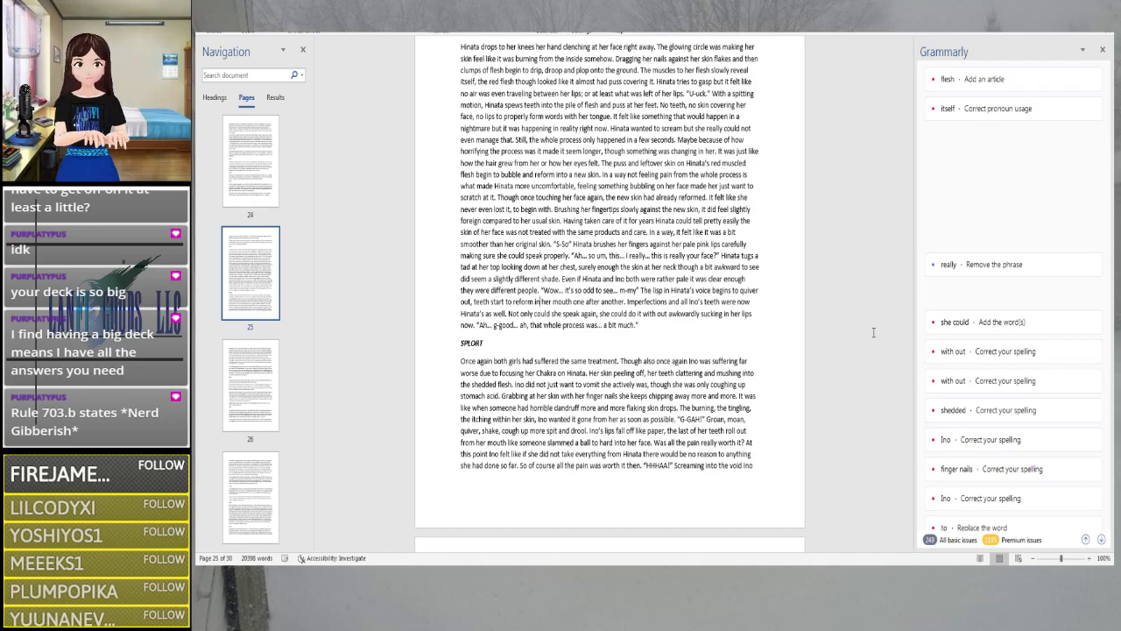
{"action": "key", "text": "Right"}
{"action": "key", "text": "Right"}
{"action": "key", "text": "Right"}
{"action": "key", "text": "Right"}
{"action": "key", "text": "Right"}
{"action": "key", "text": "Right"}
{"action": "key", "text": "Right"}
{"action": "key", "text": "Right"}
{"action": "key", "text": "Right"}
{"action": "key", "text": "Right"}
{"action": "key", "text": "Right"}
{"action": "key", "text": "Right"}
{"action": "key", "text": "Right"}
{"action": "key", "text": "Right"}
{"action": "key", "text": "Right"}
{"action": "key", "text": "Right"}
{"action": "key", "text": "Right"}
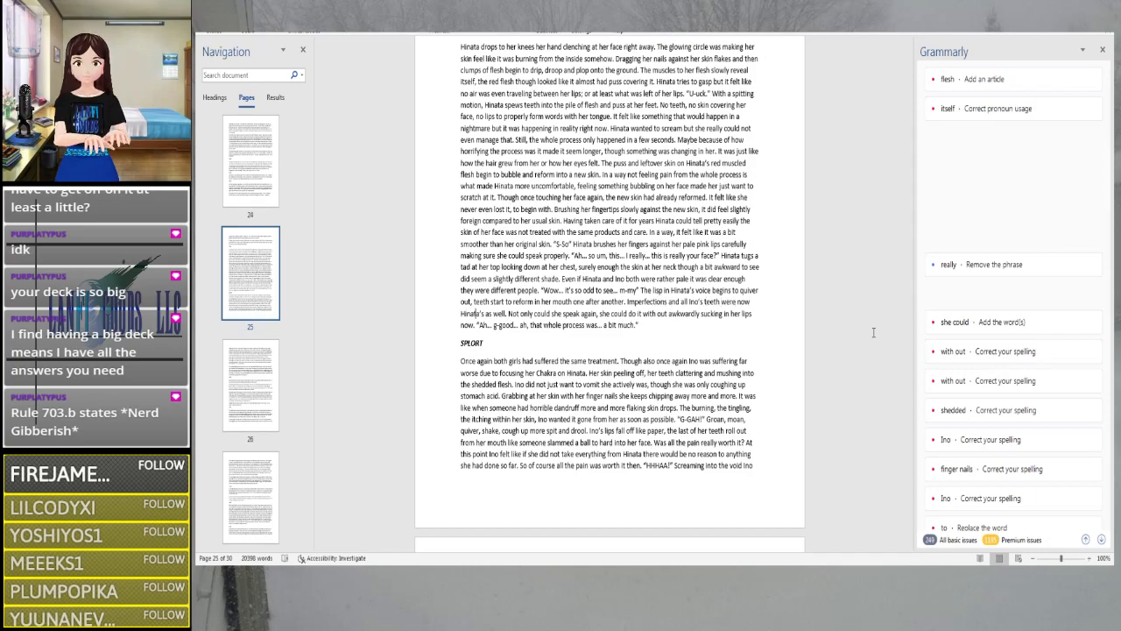
In the "Not only could she speak again" sentence, accept "but she could also" and correct "with out" to "without"
{"action": "key", "text": "Right"}
{"action": "key", "text": "Right"}
{"action": "key", "text": "Right"}
{"action": "key", "text": "Right"}
{"action": "key", "text": "Right"}
{"action": "key", "text": "Right"}
{"action": "key", "text": "Right"}
{"action": "key", "text": "Right"}
{"action": "key", "text": "Right"}
{"action": "key", "text": "Right"}
{"action": "key", "text": "Right"}
{"action": "key", "text": "Right"}
{"action": "key", "text": "Right"}
{"action": "key", "text": "Right"}
{"action": "key", "text": "Right"}
{"action": "key", "text": "Right"}
{"action": "key", "text": "Right"}
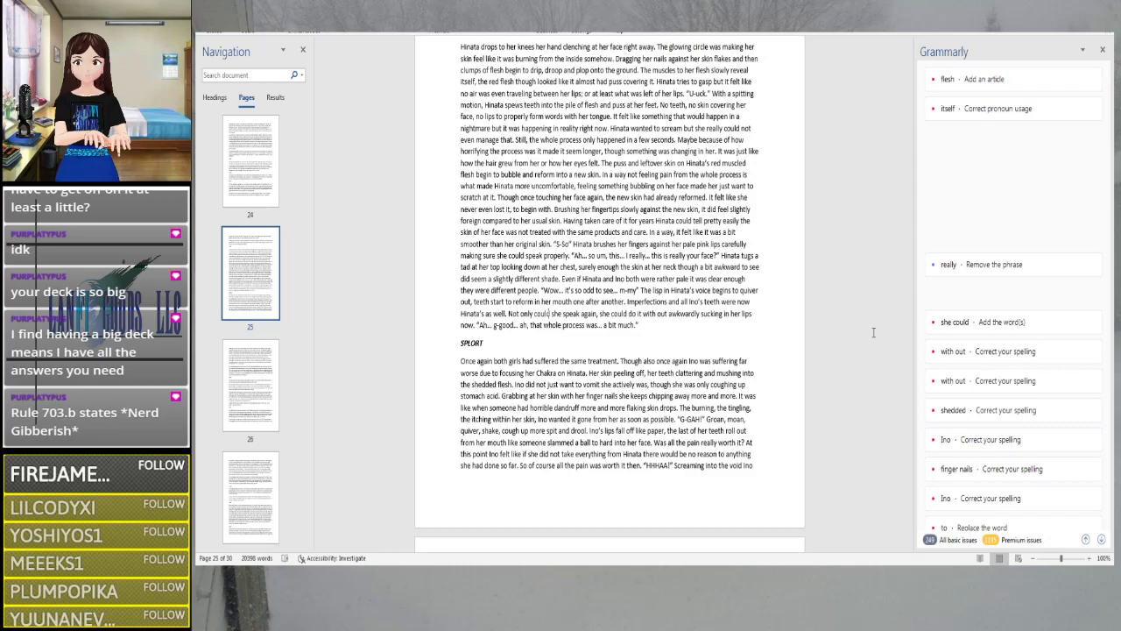
{"action": "left_click", "coordinate": [972, 322]}
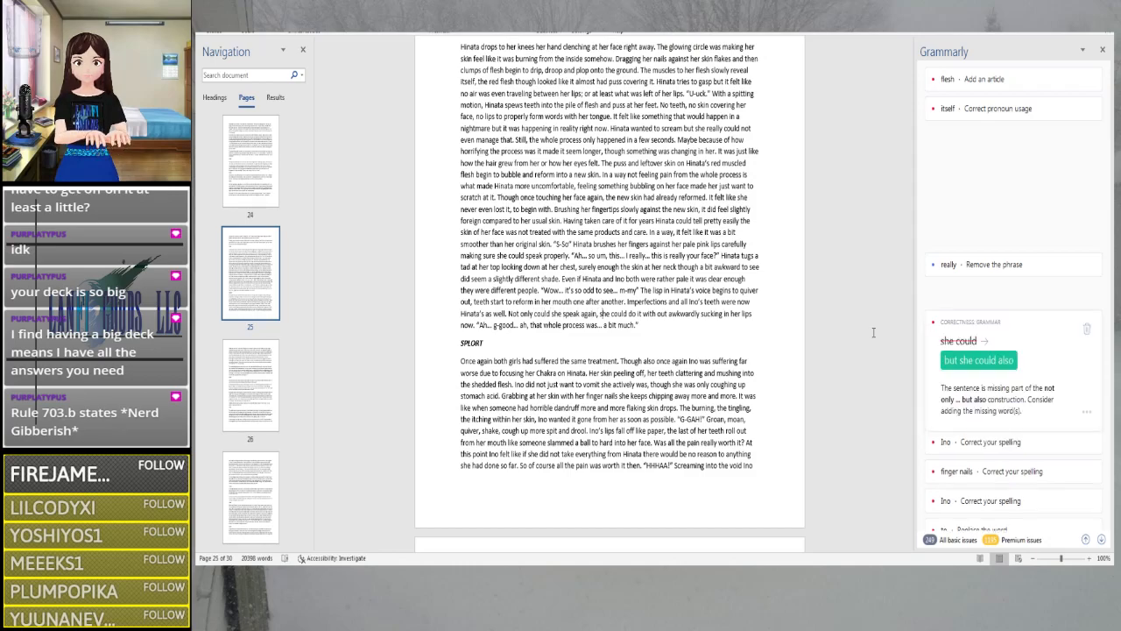
{"action": "left_click", "coordinate": [1002, 359]}
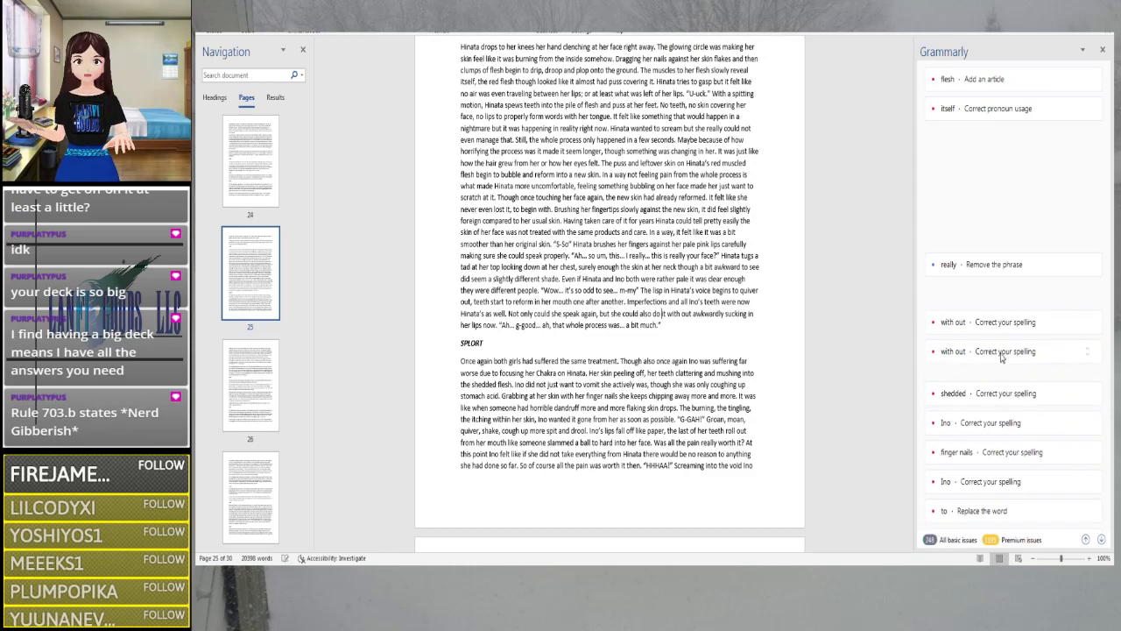
{"action": "left_click", "coordinate": [1002, 356]}
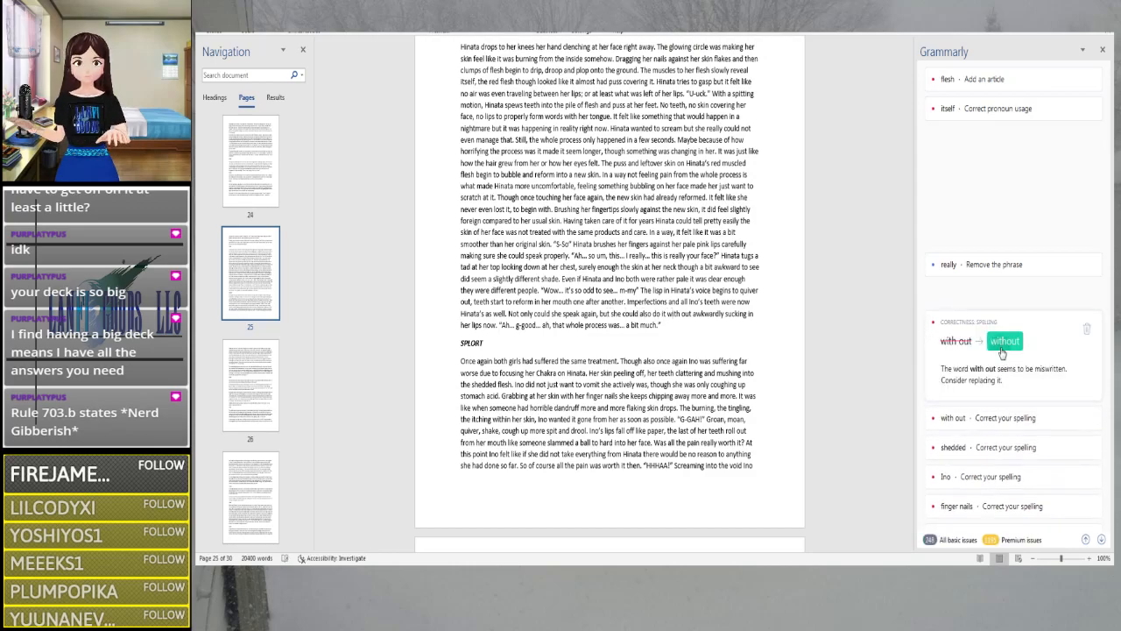
{"action": "left_click", "coordinate": [998, 344]}
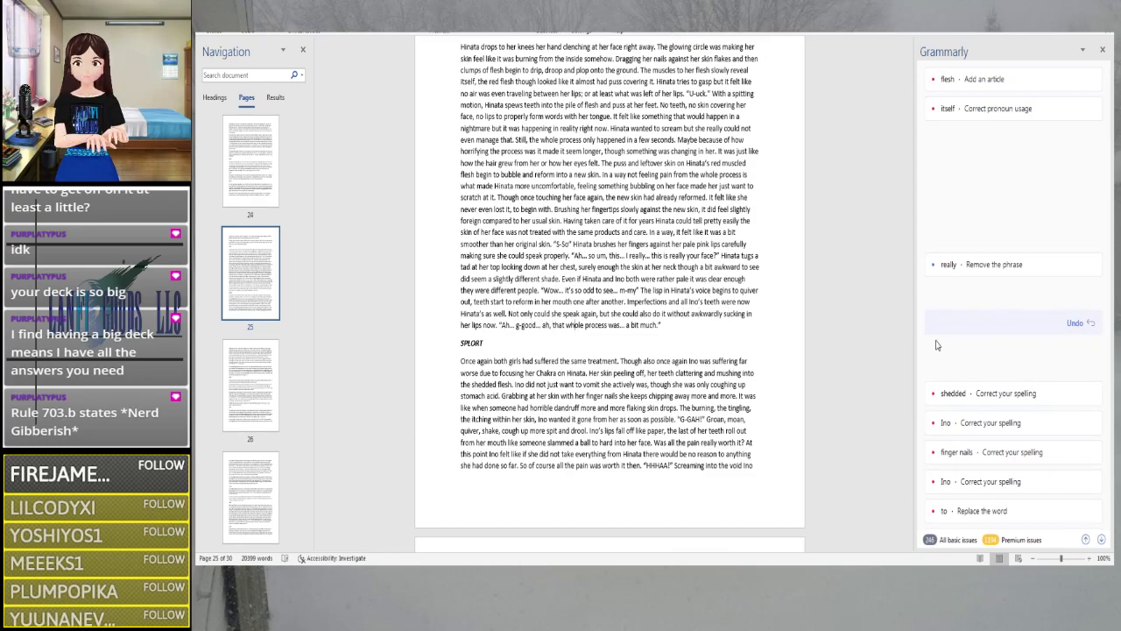
Correct "shedded" to "shredded" in the paragraph under SPLORT using the spelling suggestion
{"action": "key", "text": "Down"}
{"action": "scroll", "coordinate": [928, 336], "scroll_direction": "down", "scroll_amount": 7}
{"action": "scroll", "coordinate": [924, 334], "scroll_direction": "up", "scroll_amount": 6}
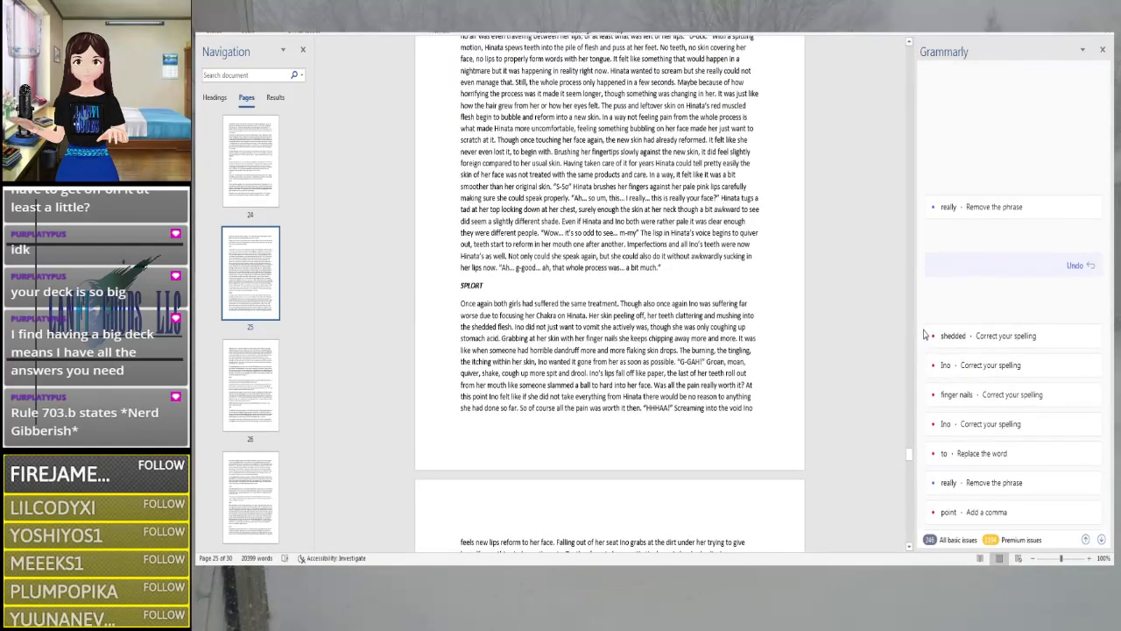
{"action": "scroll", "coordinate": [923, 333], "scroll_direction": "down", "scroll_amount": 6}
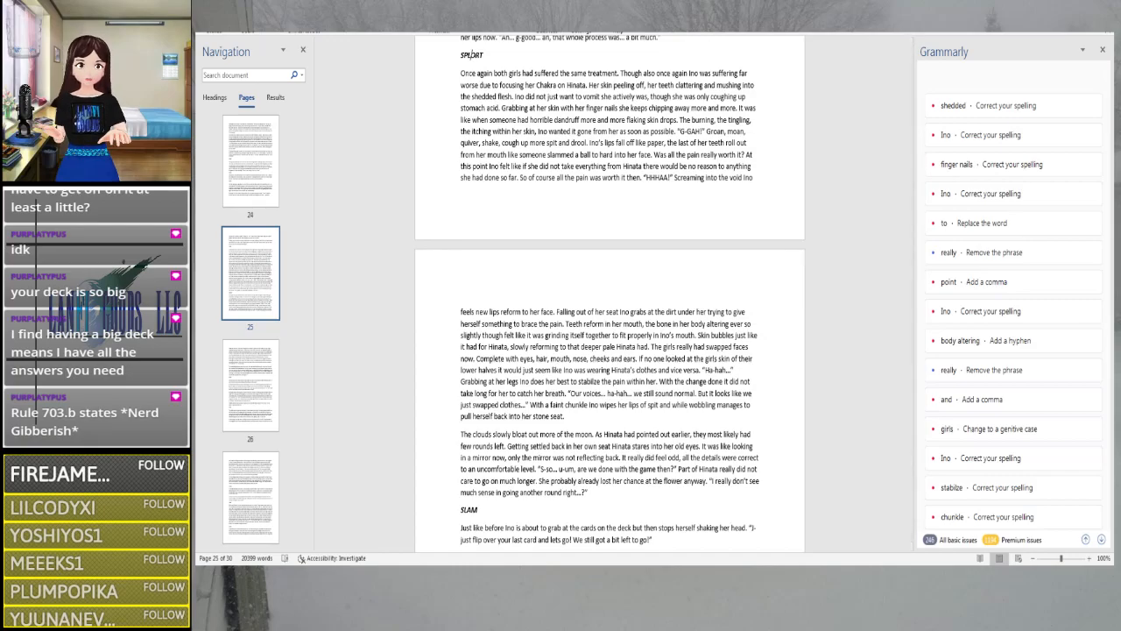
{"action": "scroll", "coordinate": [196, 447], "scroll_direction": "down", "scroll_amount": 5}
{"action": "scroll", "coordinate": [196, 310], "scroll_direction": "up", "scroll_amount": 2}
{"action": "scroll", "coordinate": [197, 310], "scroll_direction": "up", "scroll_amount": 2}
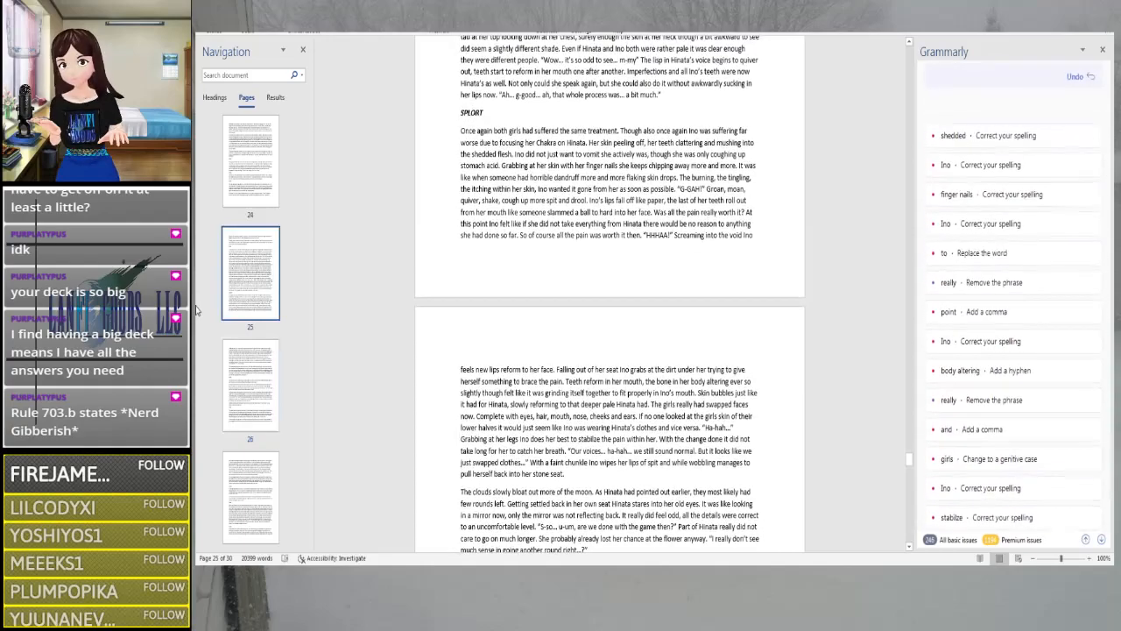
{"action": "scroll", "coordinate": [304, 472], "scroll_direction": "down", "scroll_amount": 3}
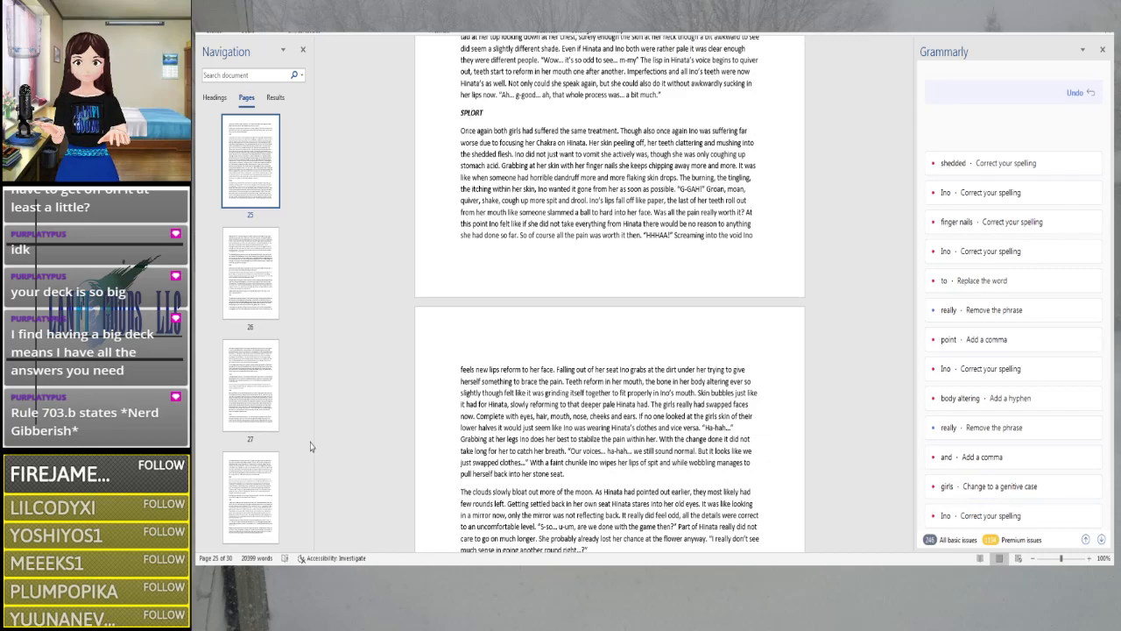
{"action": "left_click", "coordinate": [479, 151]}
{"action": "left_click", "coordinate": [1010, 183]}
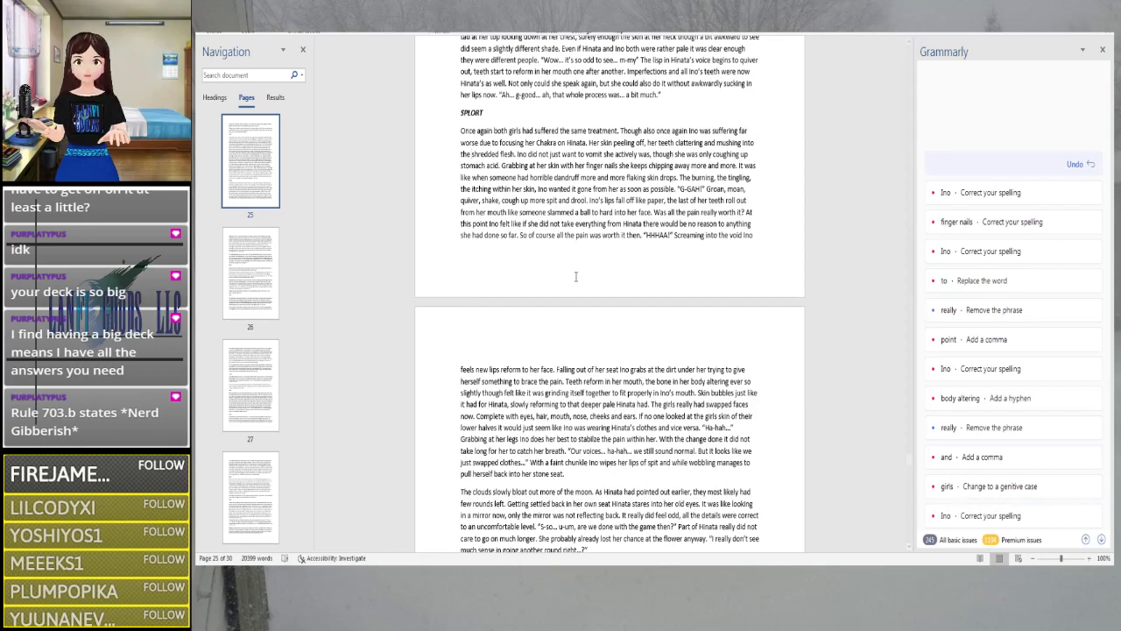
Correct "finger nails" to "fingernails" as suggested and change "a ball to hard into her face" to "too hard"
{"action": "left_click", "coordinate": [602, 166]}
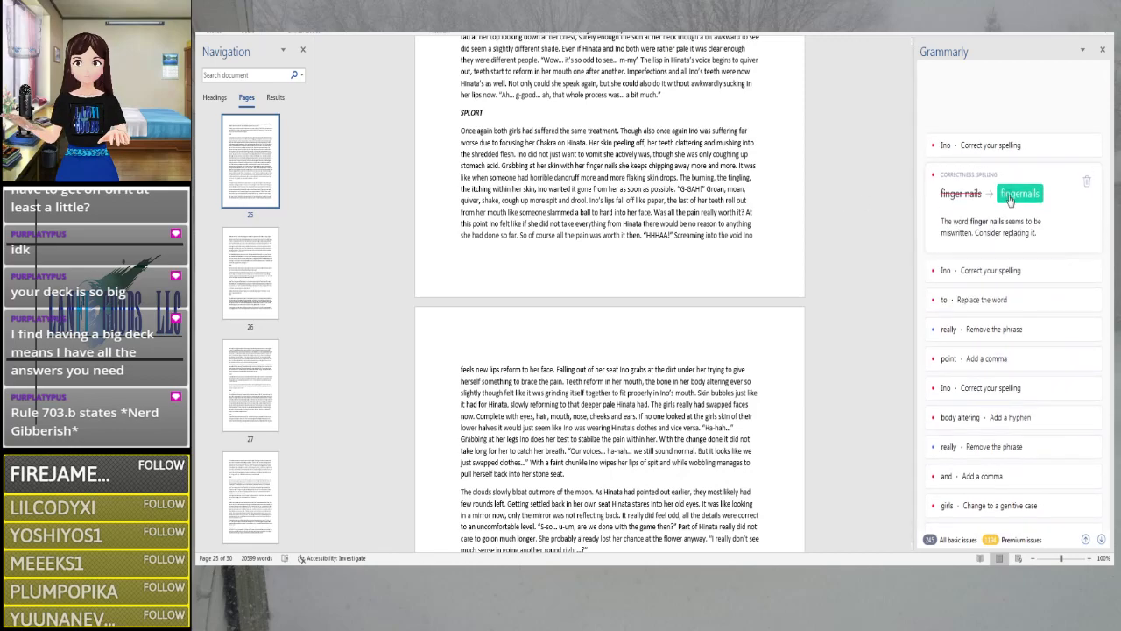
{"action": "left_click", "coordinate": [1020, 196]}
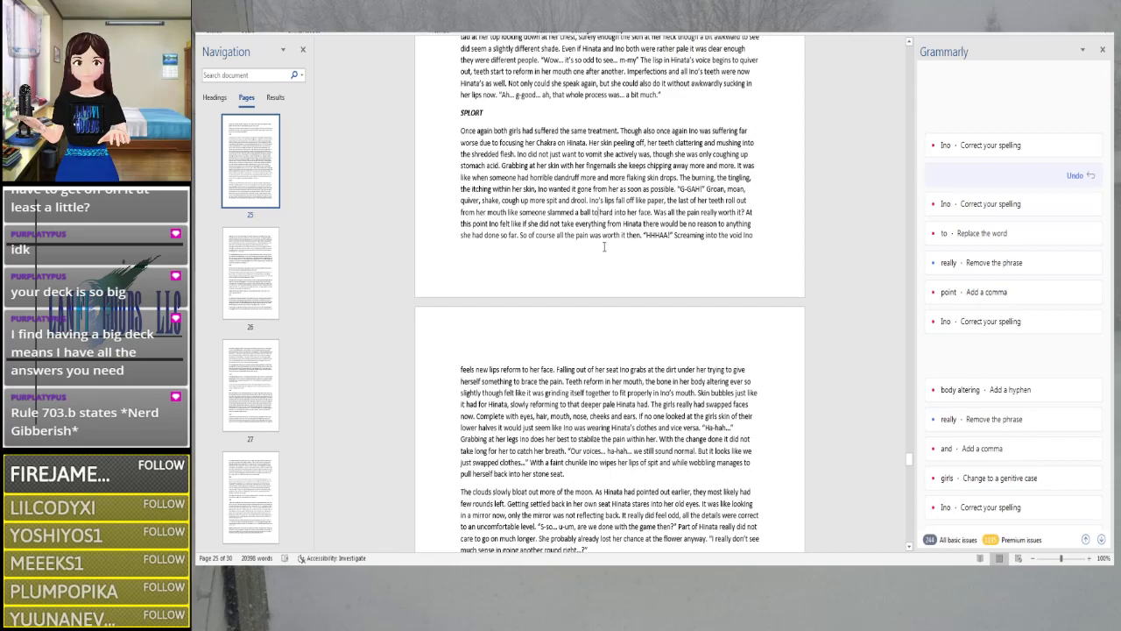
{"action": "type", "text": "o"}
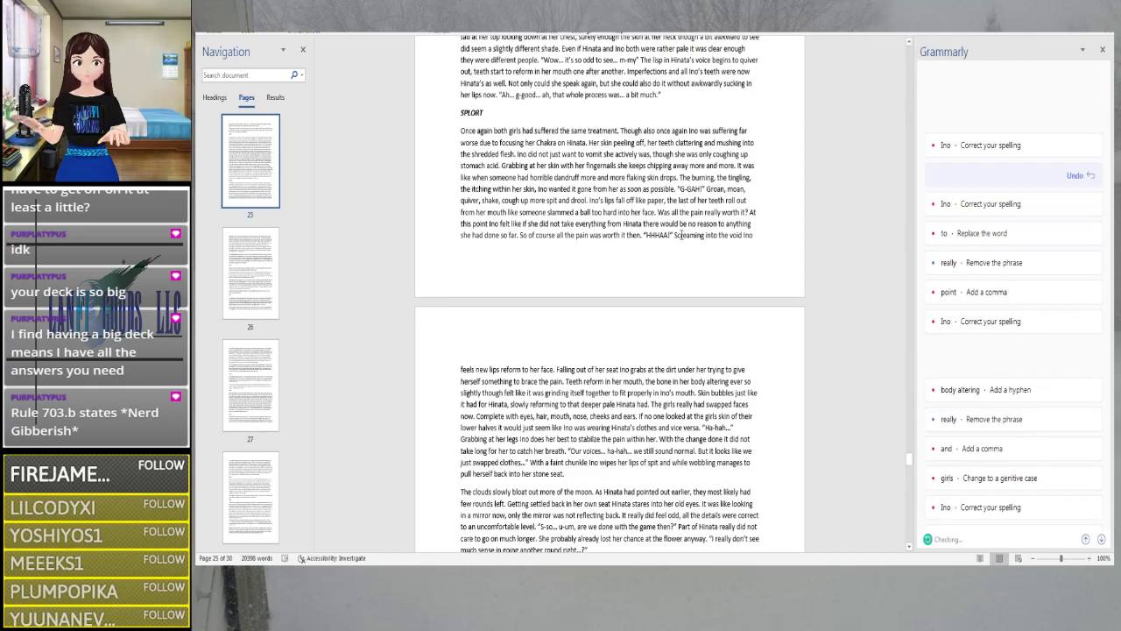
{"action": "left_click", "coordinate": [711, 211]}
Add a comma after "At this point" and change "no reason to anything" to "no reason for anything"
{"action": "left_click", "coordinate": [487, 224]}
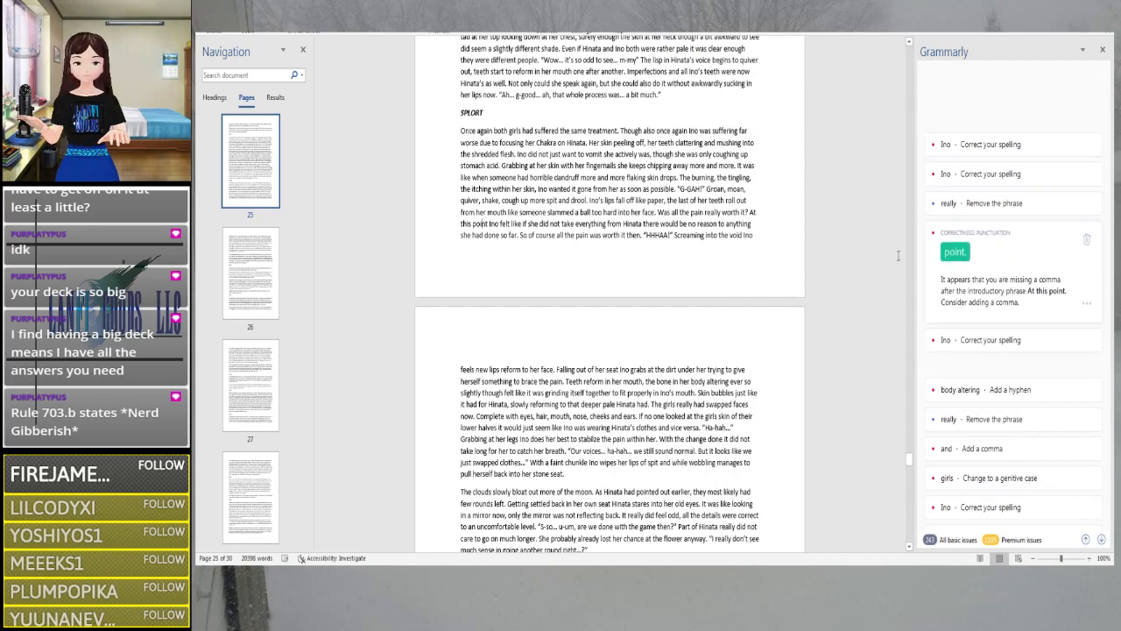
{"action": "left_click", "coordinate": [955, 252]}
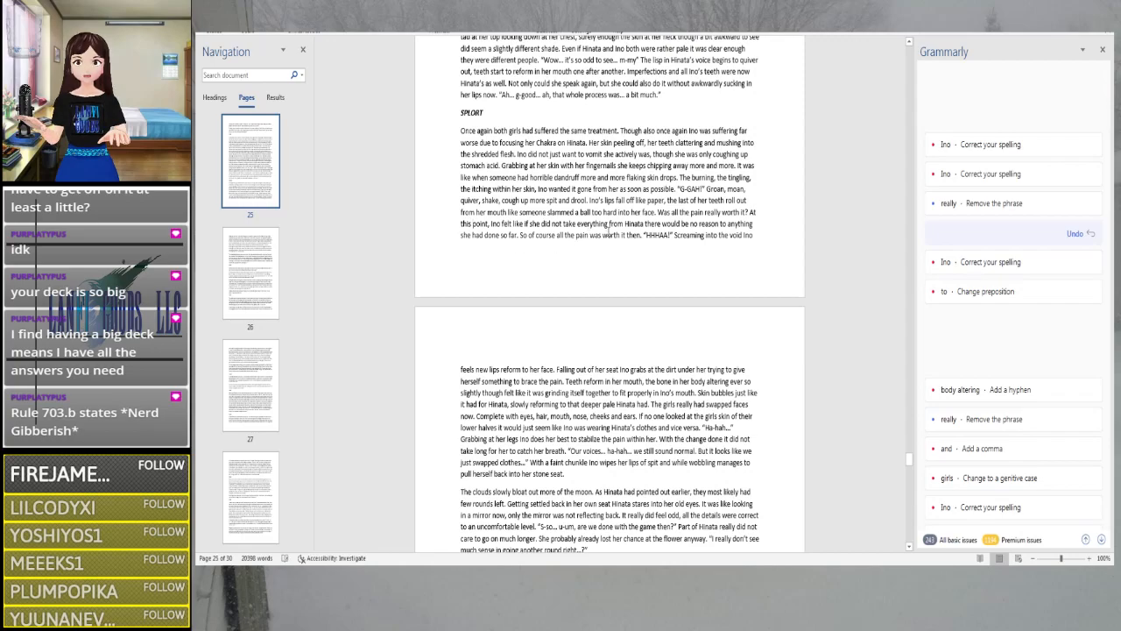
{"action": "left_click", "coordinate": [722, 225]}
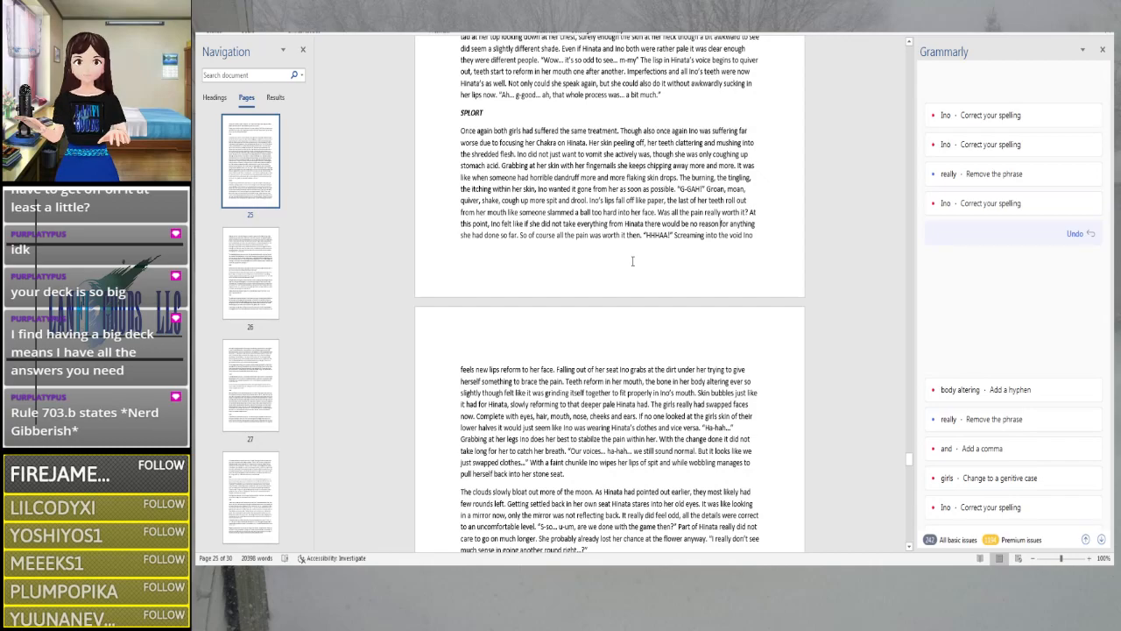
Accept the suggestion to hyphenate "body-altering" in the sentence about the teeth reforming
{"action": "scroll", "coordinate": [477, 423], "scroll_direction": "down", "scroll_amount": 2}
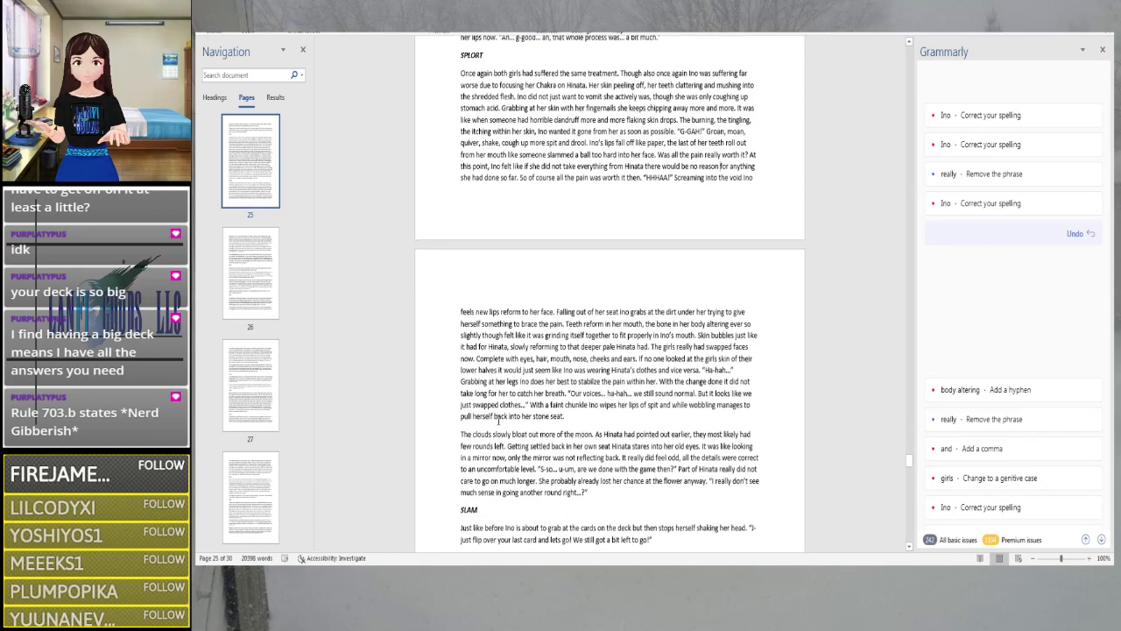
{"action": "scroll", "coordinate": [497, 420], "scroll_direction": "down", "scroll_amount": 1}
{"action": "scroll", "coordinate": [497, 420], "scroll_direction": "down", "scroll_amount": 2}
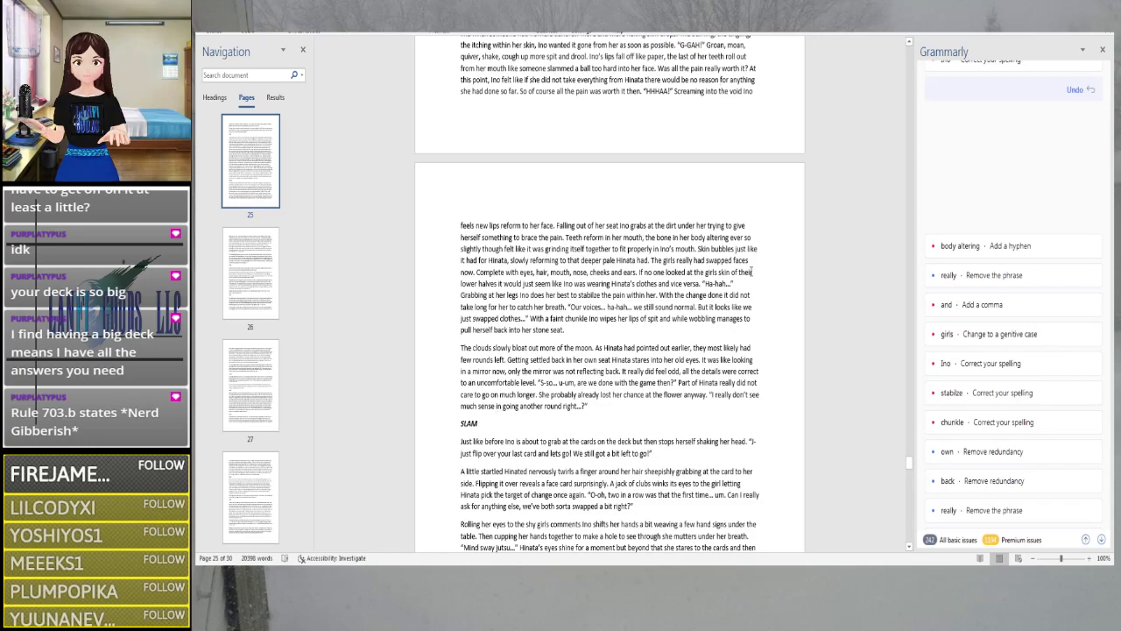
{"action": "left_click", "coordinate": [714, 234]}
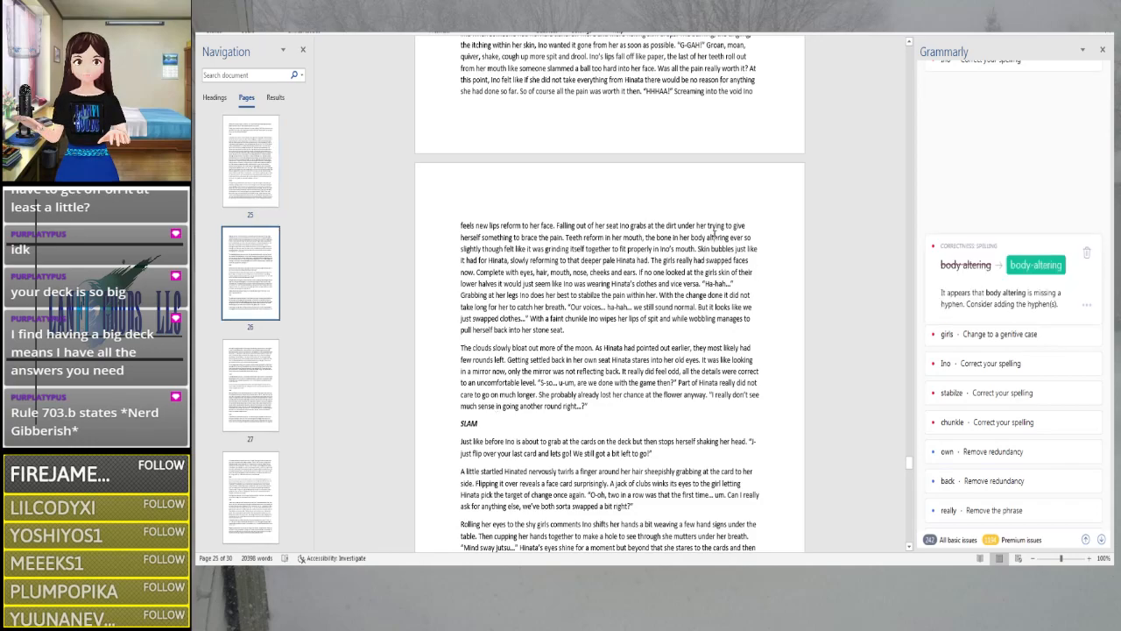
{"action": "left_click", "coordinate": [1033, 266]}
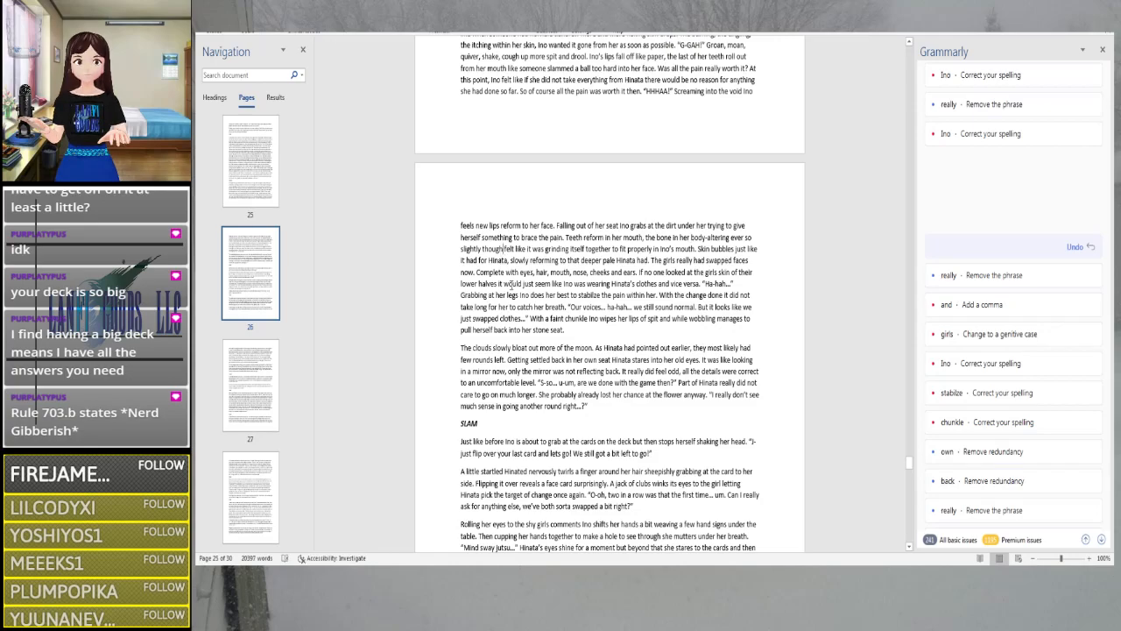
Delete "though" and its extra space so the phrase reads "ever so slightly felt like it was grinding itself together"
{"action": "key", "text": "BackSpace"}
{"action": "key", "text": "BackSpace"}
{"action": "key", "text": "BackSpace"}
{"action": "key", "text": "BackSpace"}
{"action": "key", "text": "BackSpace"}
{"action": "key", "text": "BackSpace"}
{"action": "key", "text": "BackSpace"}
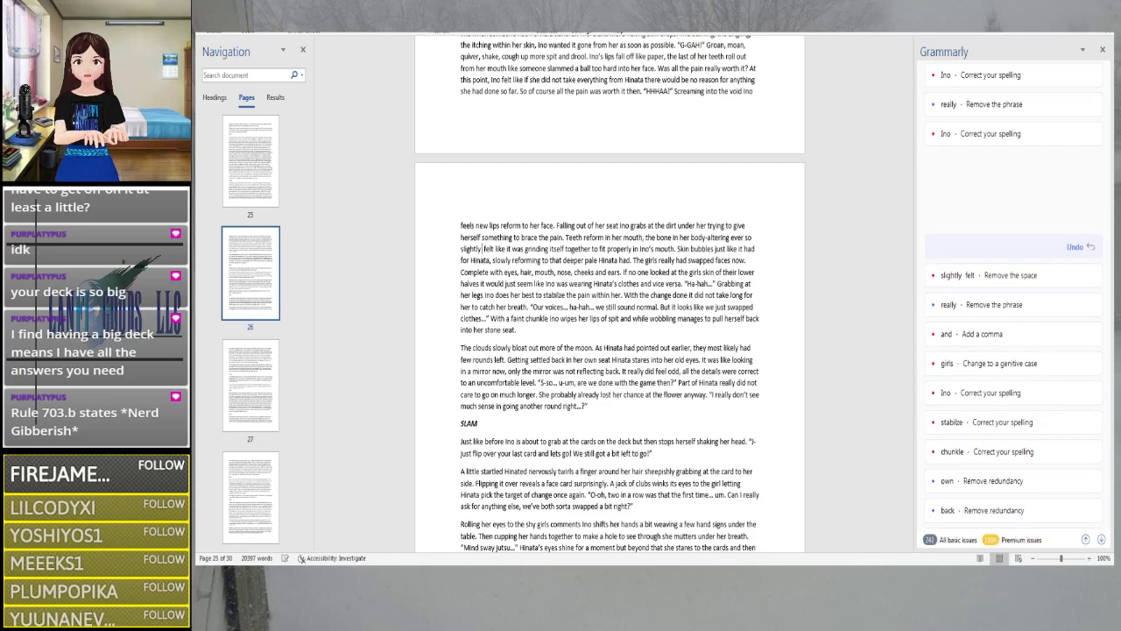
{"action": "key", "text": "BackSpace"}
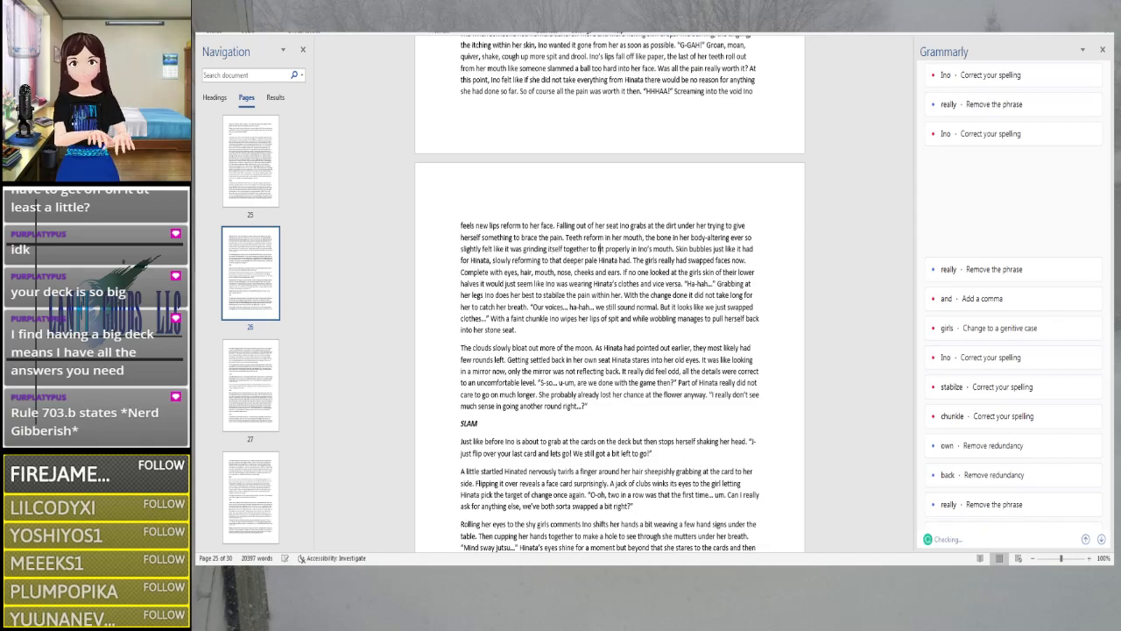
Proofread on to the list of facial features and accept the comma before "and" in "cheeks, and ears"
{"action": "key", "text": "Right"}
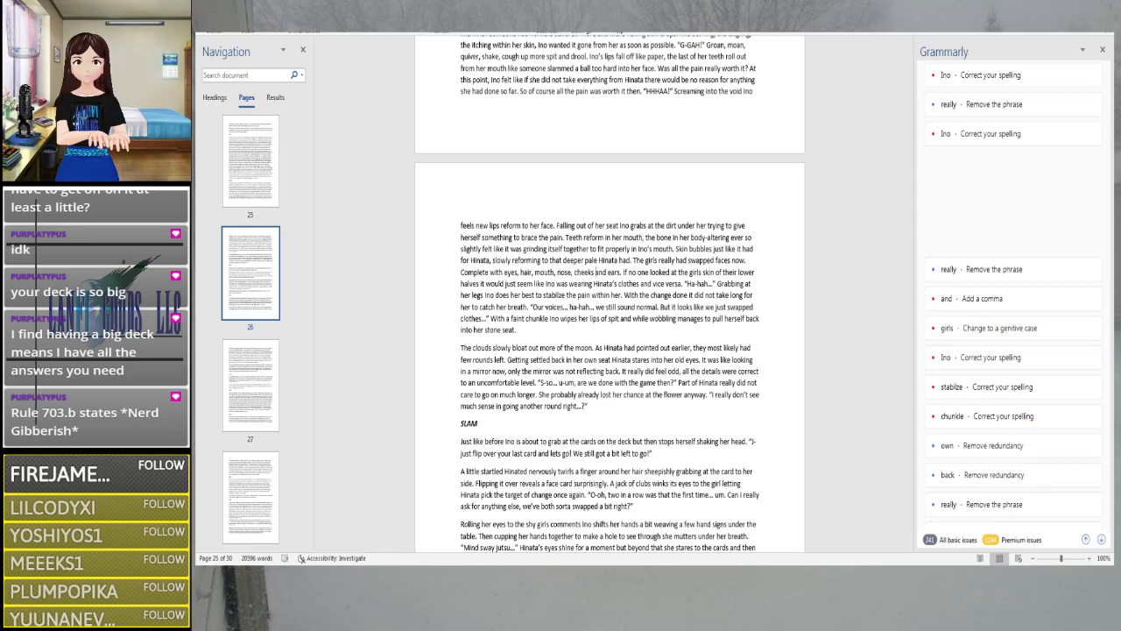
{"action": "key", "text": "Right"}
{"action": "key", "text": "Right"}
{"action": "key", "text": "Right"}
{"action": "key", "text": "Right"}
{"action": "key", "text": "Right"}
{"action": "key", "text": "Right"}
{"action": "key", "text": "Right"}
{"action": "key", "text": "Right"}
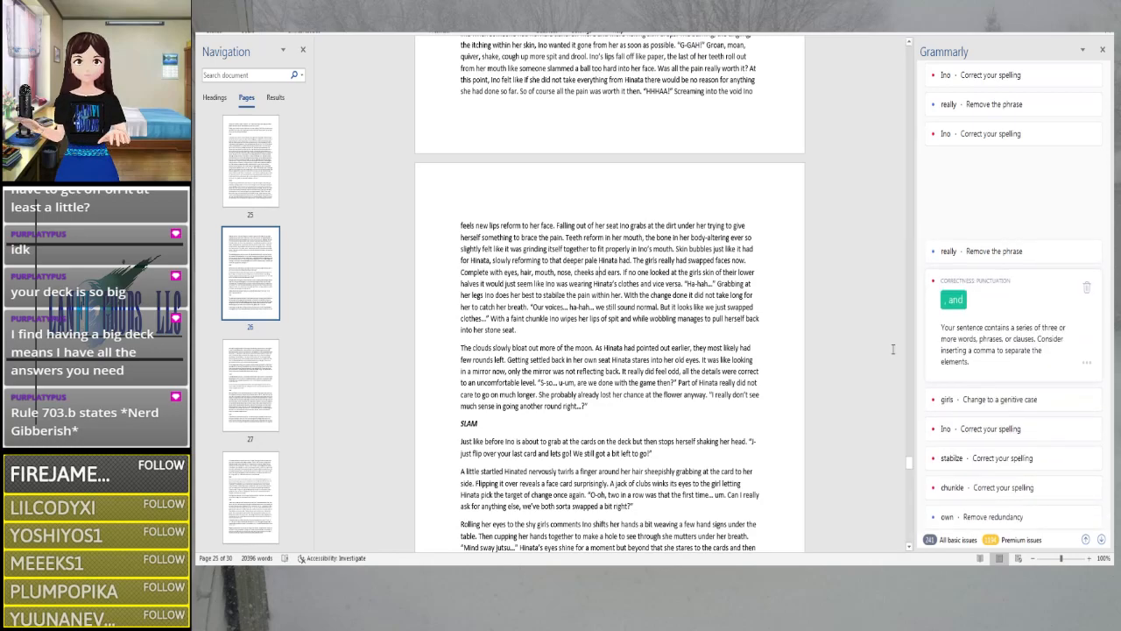
{"action": "left_click", "coordinate": [954, 299]}
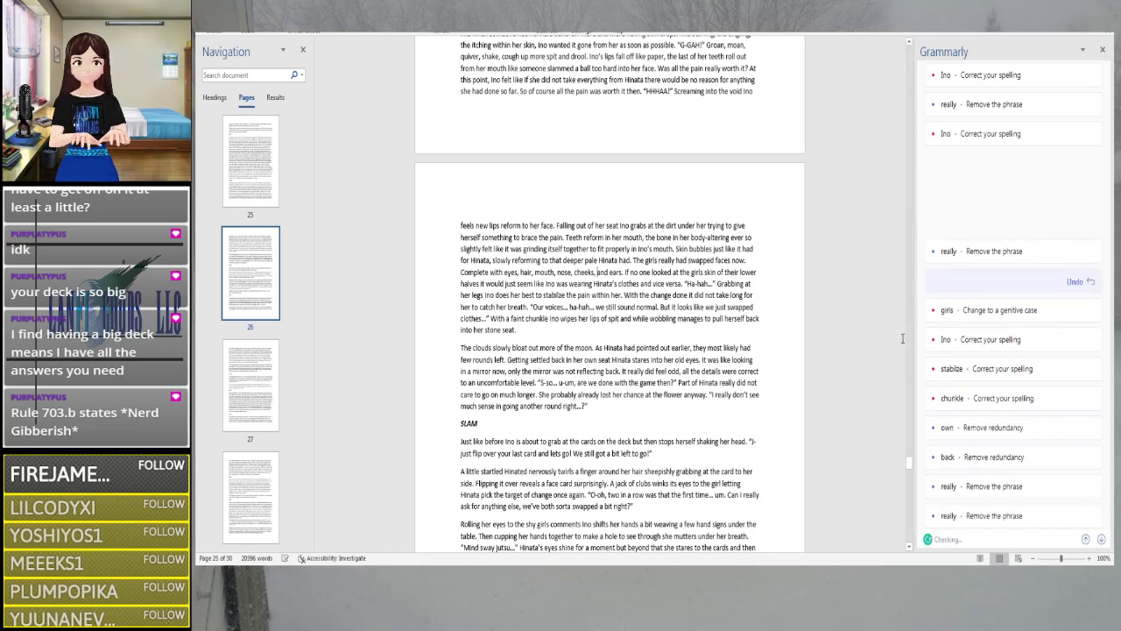
Change "girls" to the possessive "girl's" in "If no one looked at the girls skin" using the suggestion
{"action": "key", "text": "Right"}
{"action": "key", "text": "Right"}
{"action": "key", "text": "Right"}
{"action": "key", "text": "Right"}
{"action": "key", "text": "Right"}
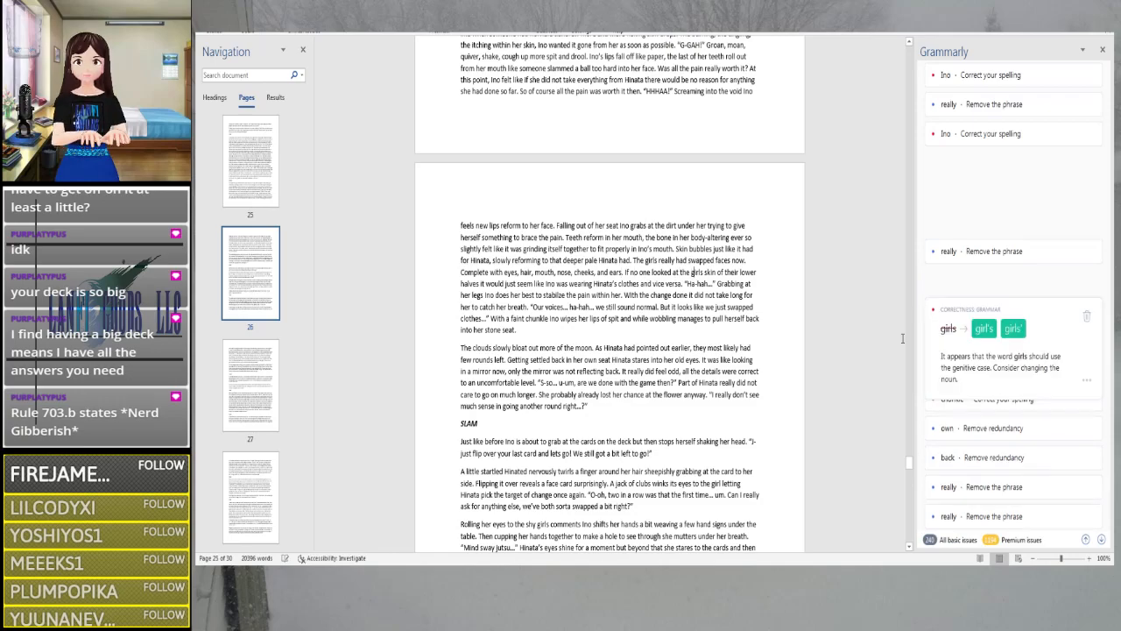
{"action": "left_click", "coordinate": [991, 302]}
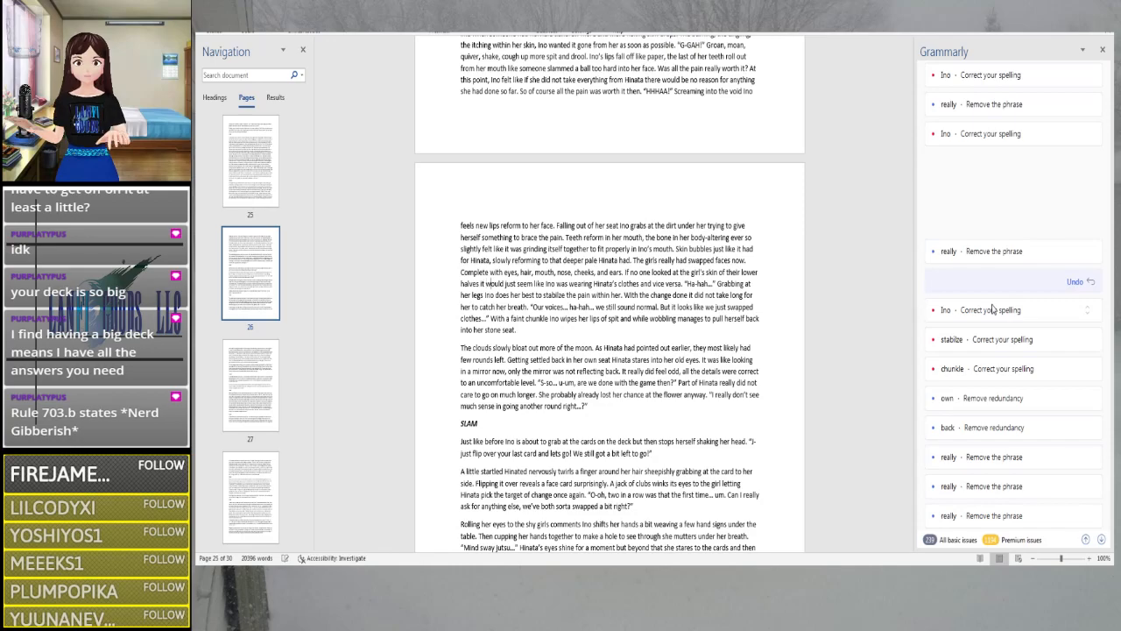
Proofread from the lower halves and swapped clothes wording through the "Ha-hah..." dialogue to the start of the "Grabbing at her legs" sentence
{"action": "key", "text": "Right"}
{"action": "key", "text": "Right"}
{"action": "key", "text": "Right"}
{"action": "key", "text": "Right"}
{"action": "key", "text": "Right"}
{"action": "key", "text": "Right"}
{"action": "key", "text": "Right"}
{"action": "key", "text": "Right"}
{"action": "key", "text": "Right"}
{"action": "key", "text": "Right"}
{"action": "key", "text": "Right"}
{"action": "key", "text": "Right"}
{"action": "key", "text": "Right"}
{"action": "key", "text": "Right"}
{"action": "key", "text": "Right"}
{"action": "key", "text": "Right"}
{"action": "key", "text": "Right"}
{"action": "key", "text": "Right"}
{"action": "key", "text": "Right"}
{"action": "key", "text": "Right"}
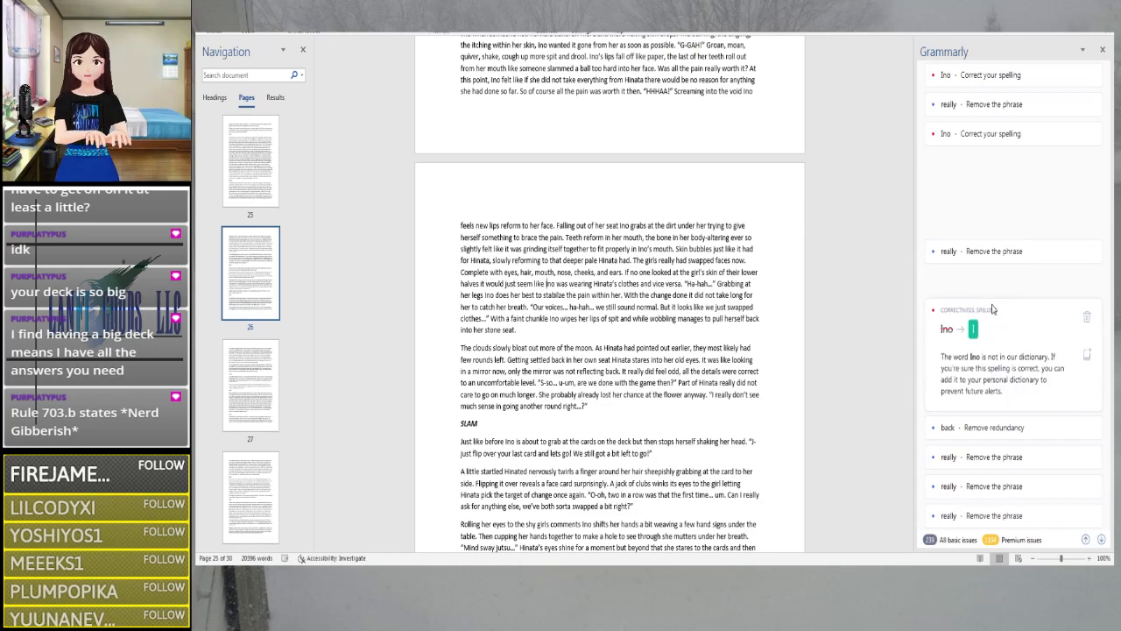
{"action": "key", "text": "Right"}
{"action": "key", "text": "Right"}
{"action": "key", "text": "Right"}
{"action": "key", "text": "Right"}
{"action": "key", "text": "Right"}
{"action": "key", "text": "Right"}
{"action": "key", "text": "Right"}
{"action": "key", "text": "Right"}
{"action": "key", "text": "Right"}
{"action": "key", "text": "Right"}
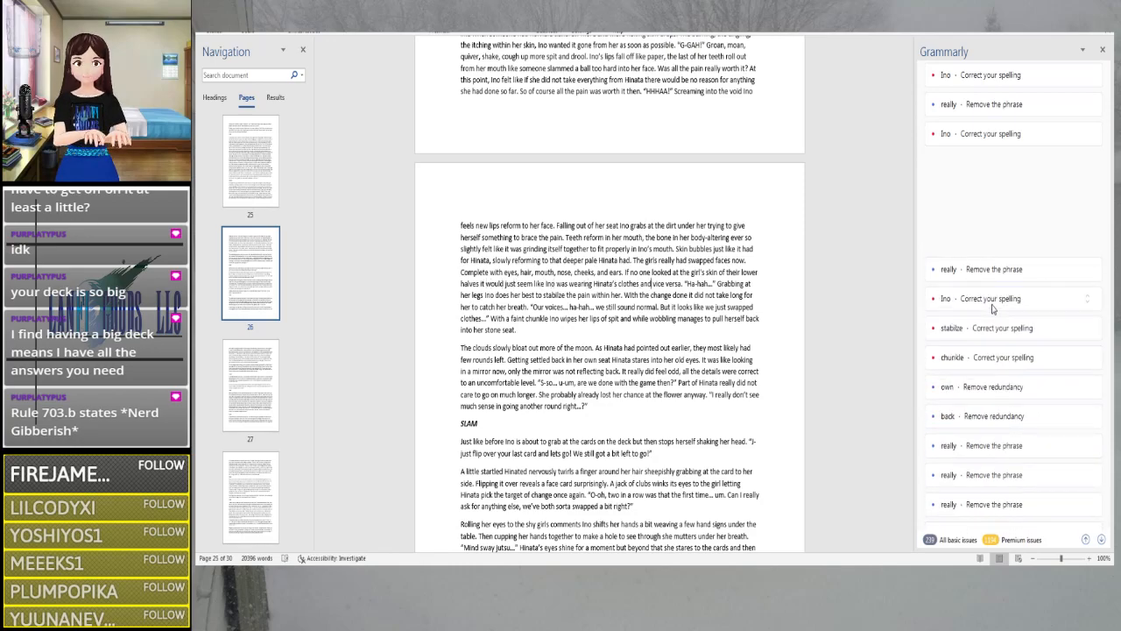
{"action": "key", "text": "Right"}
{"action": "key", "text": "Right"}
{"action": "key", "text": "Right"}
{"action": "key", "text": "Right"}
{"action": "key", "text": "Right"}
{"action": "key", "text": "Right"}
{"action": "key", "text": "Right"}
{"action": "key", "text": "Right"}
{"action": "key", "text": "Right"}
{"action": "key", "text": "Right"}
{"action": "key", "text": "Right"}
{"action": "type", "text": "."}
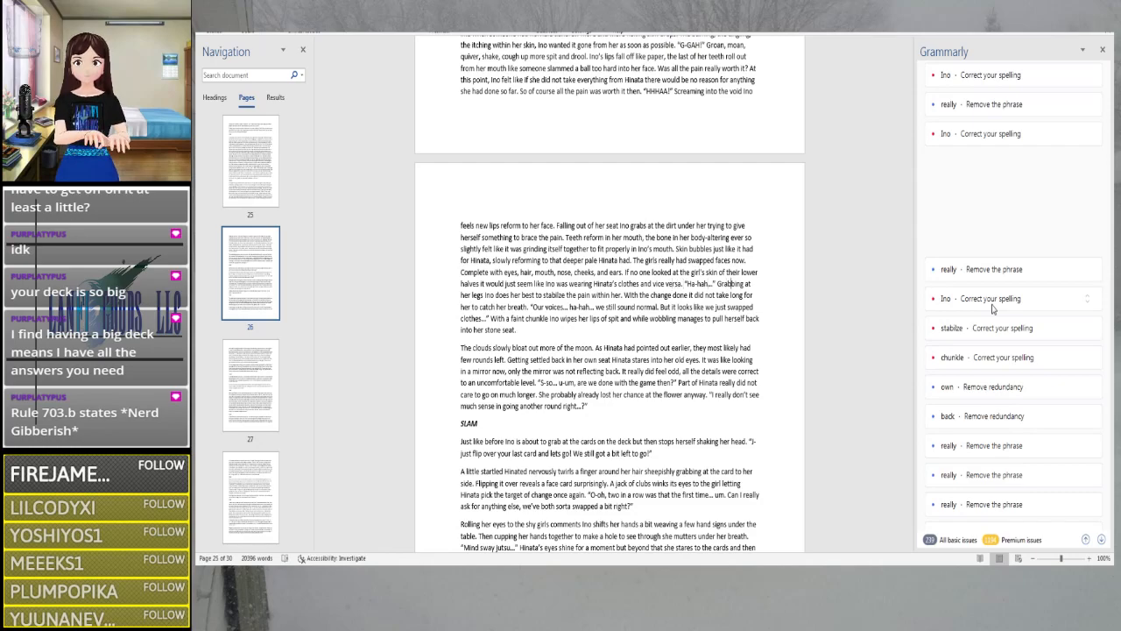
Accept the spelling corrections "stabilize" for "stabilze" and "chuckle" for "chunkle"
{"action": "left_click", "coordinate": [992, 325]}
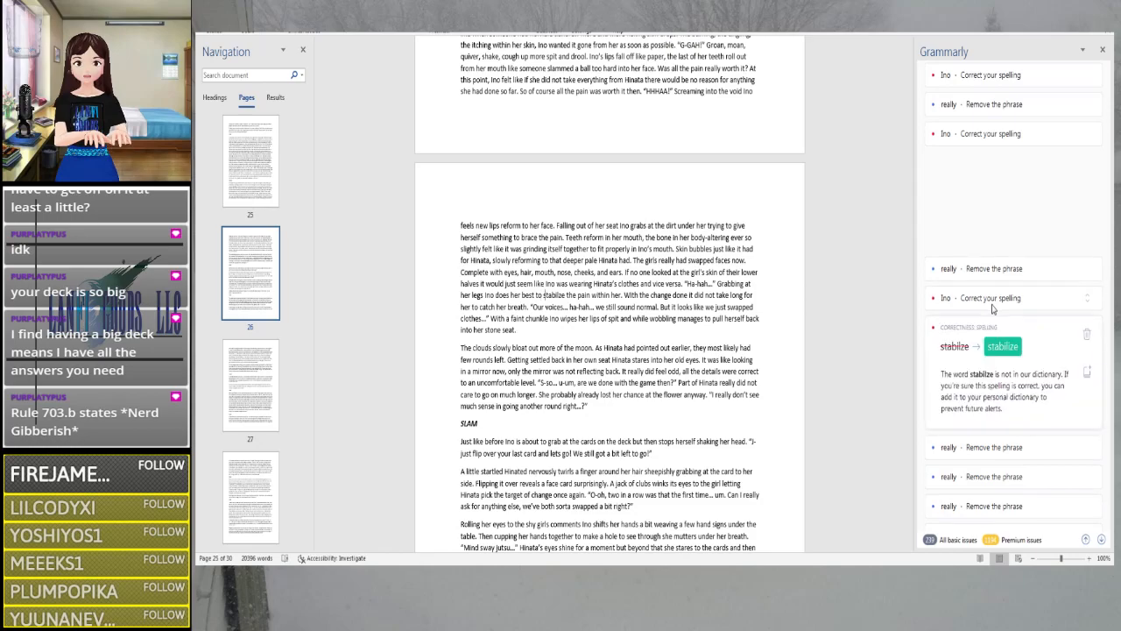
{"action": "left_click", "coordinate": [992, 323]}
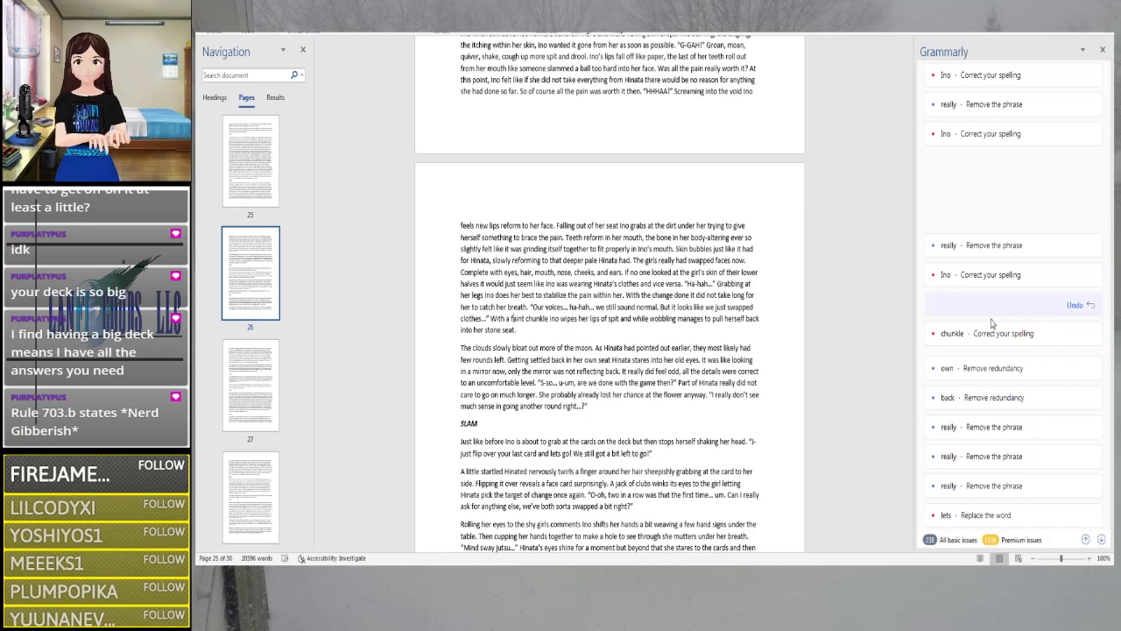
{"action": "left_click", "coordinate": [991, 324]}
{"action": "left_click", "coordinate": [999, 347]}
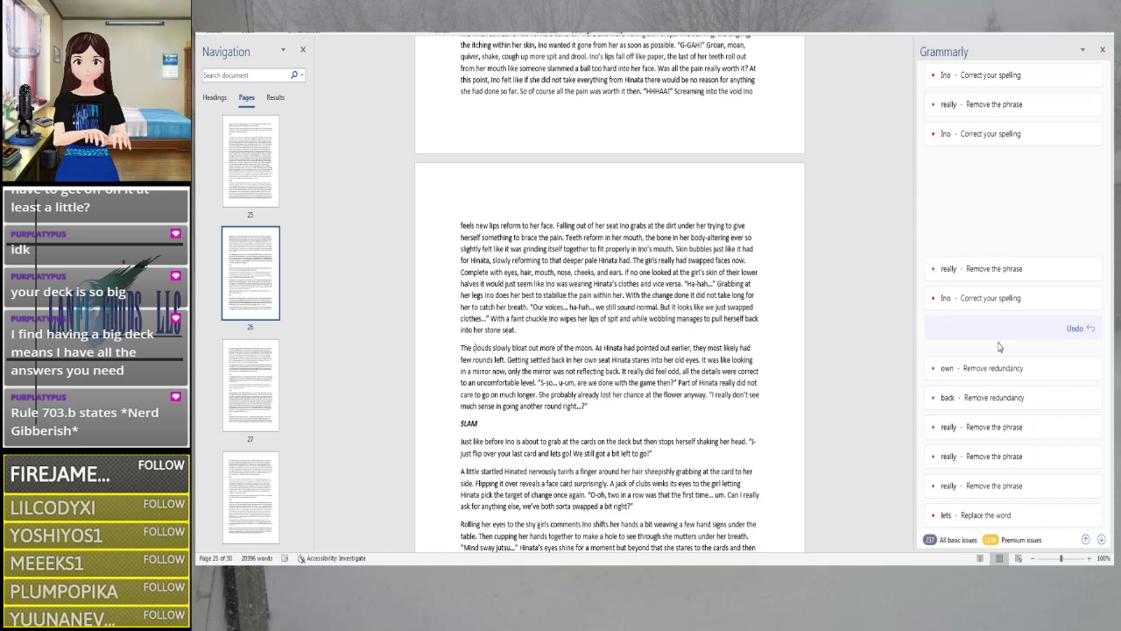
Correct "bloat" to "blot" in the sentence "The clouds slowly bloat out more of the moon"
{"action": "scroll", "coordinate": [836, 333], "scroll_direction": "down", "scroll_amount": 8}
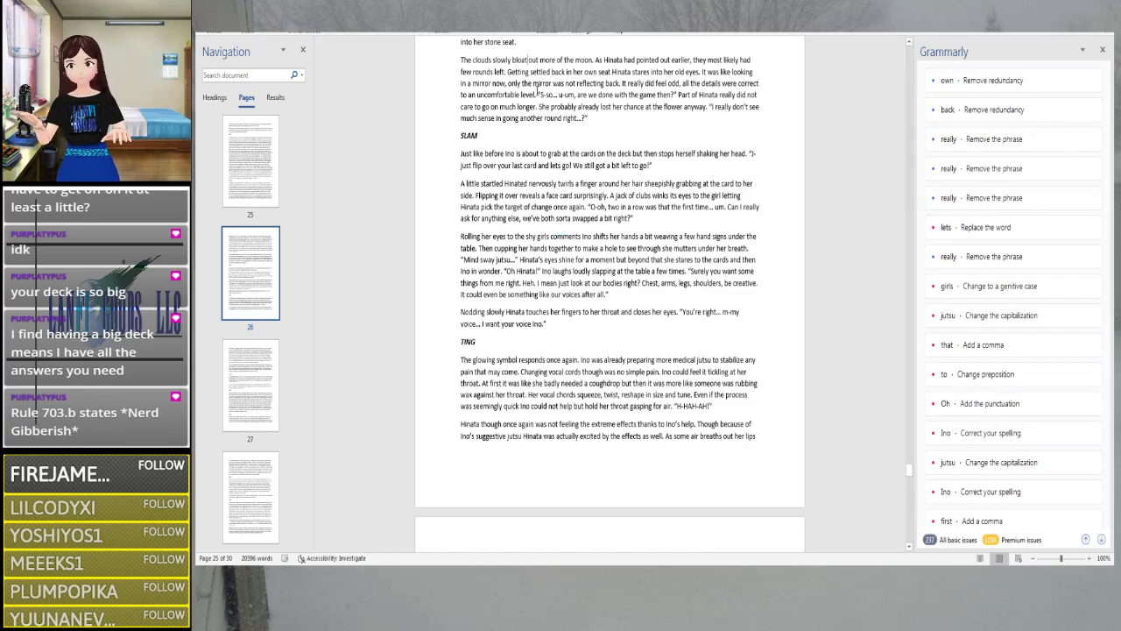
{"action": "key", "text": "BackSpace"}
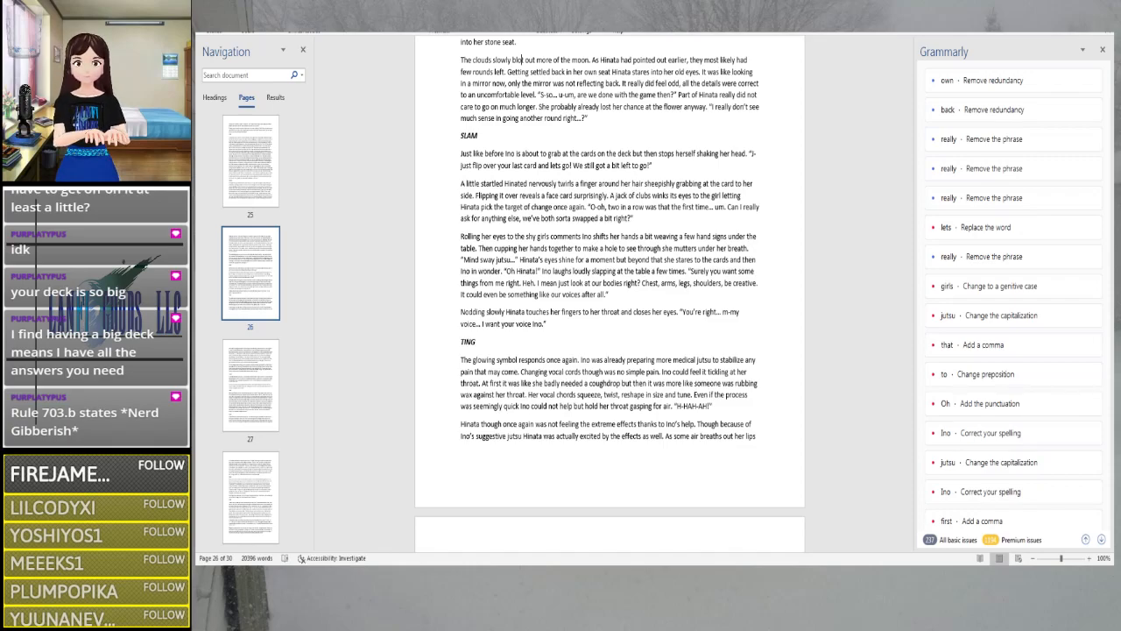
{"action": "type", "text": "."}
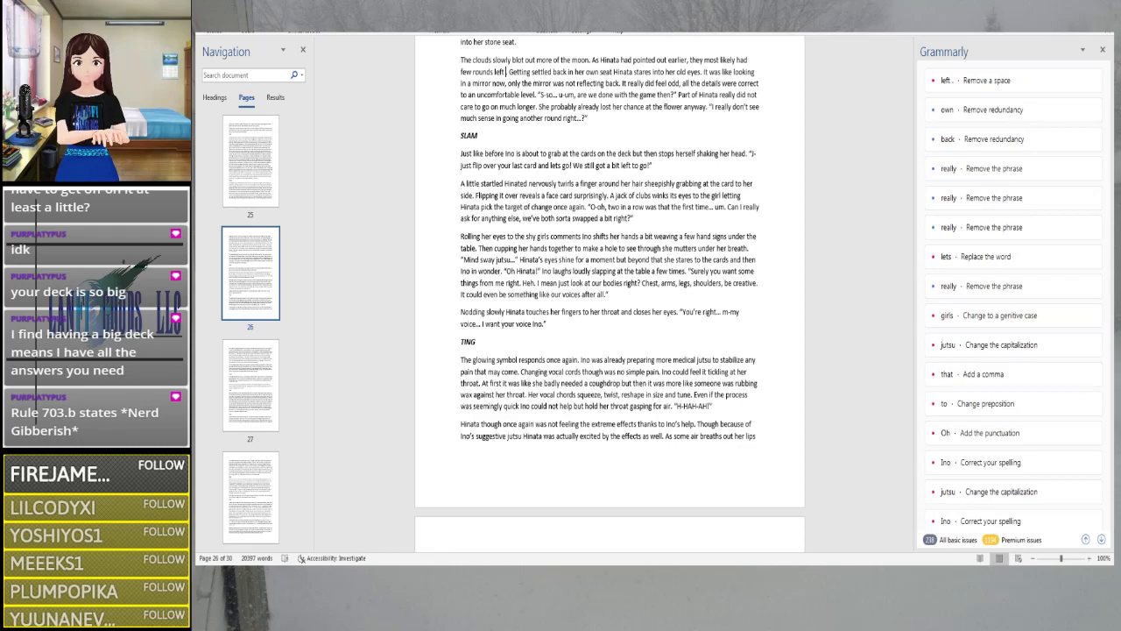
Reword the end of the "As Hinata had pointed out earlier" sentence to "they most likely had about one round left"
{"action": "key", "text": "BackSpace"}
{"action": "key", "text": "BackSpace"}
{"action": "key", "text": "BackSpace"}
{"action": "key", "text": "BackSpace"}
{"action": "key", "text": "BackSpace"}
{"action": "key", "text": "BackSpace"}
{"action": "key", "text": "BackSpace"}
{"action": "key", "text": "BackSpace"}
{"action": "key", "text": "BackSpace"}
{"action": "key", "text": "BackSpace"}
{"action": "key", "text": "BackSpace"}
{"action": "key", "text": "BackSpace"}
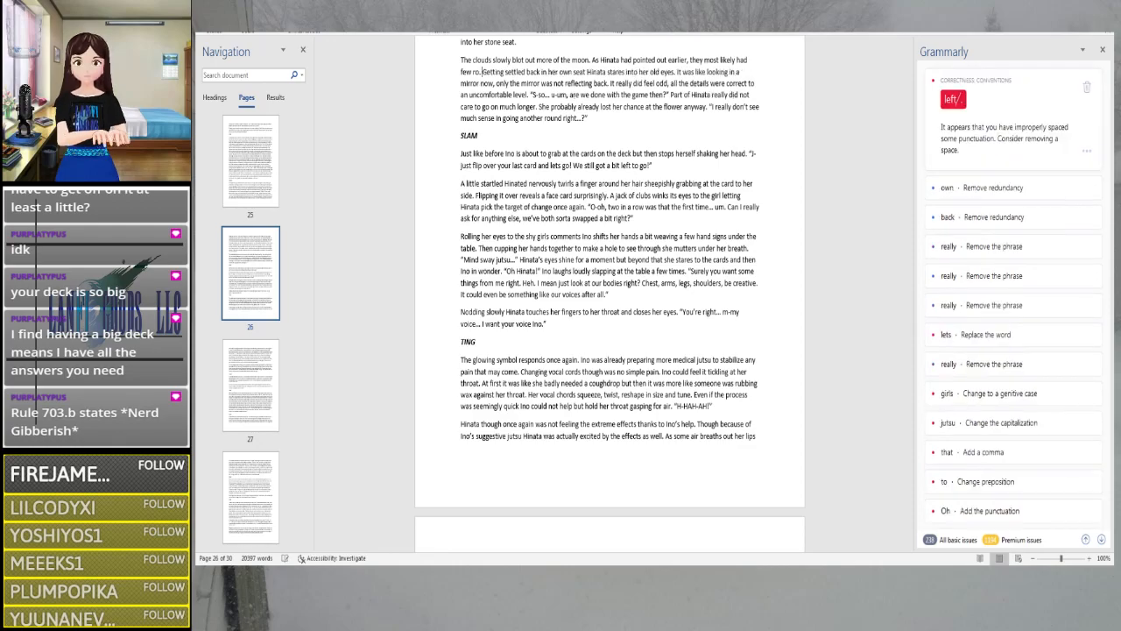
{"action": "key", "text": "BackSpace"}
{"action": "key", "text": "BackSpace"}
{"action": "key", "text": "BackSpace"}
{"action": "key", "text": "BackSpace"}
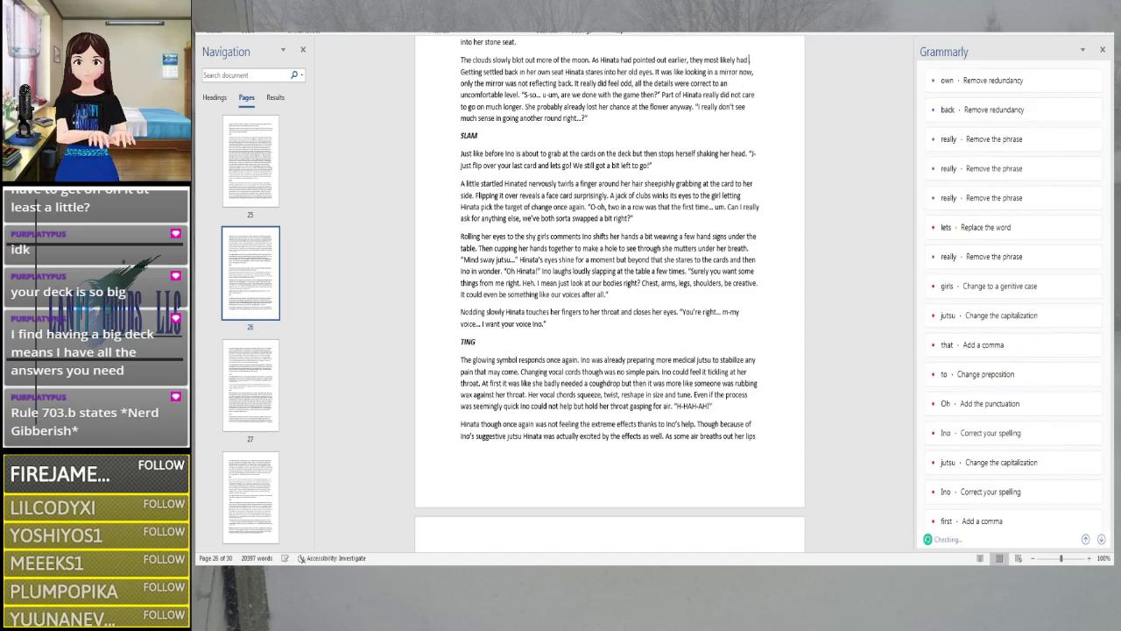
{"action": "type", "text": "a"}
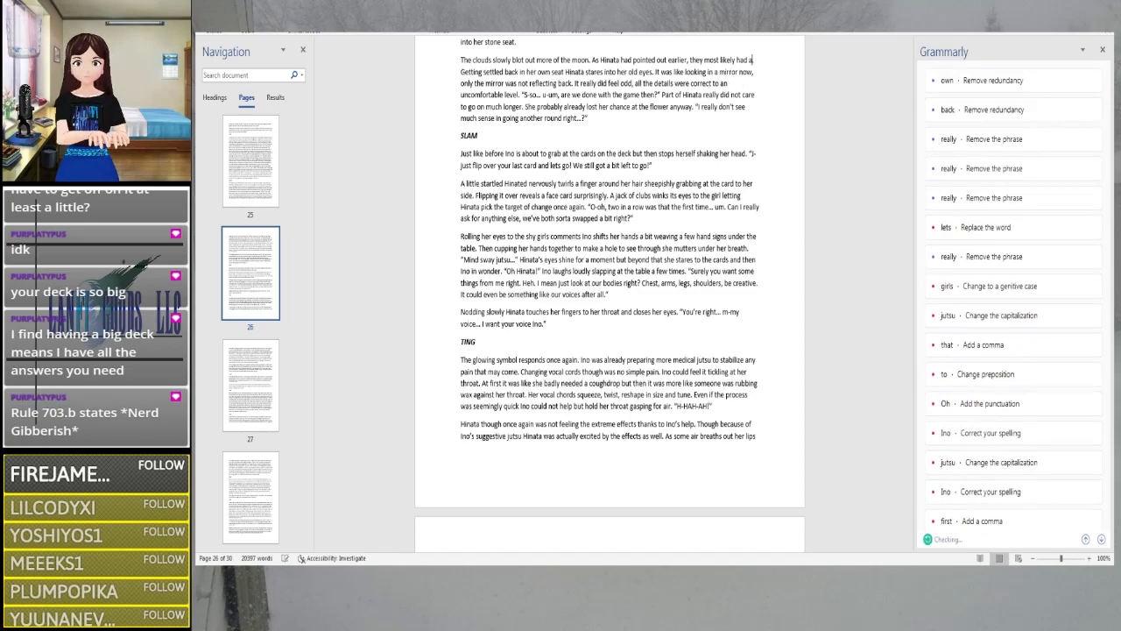
{"action": "type", "text": "bo"}
{"action": "type", "text": "ut one round"}
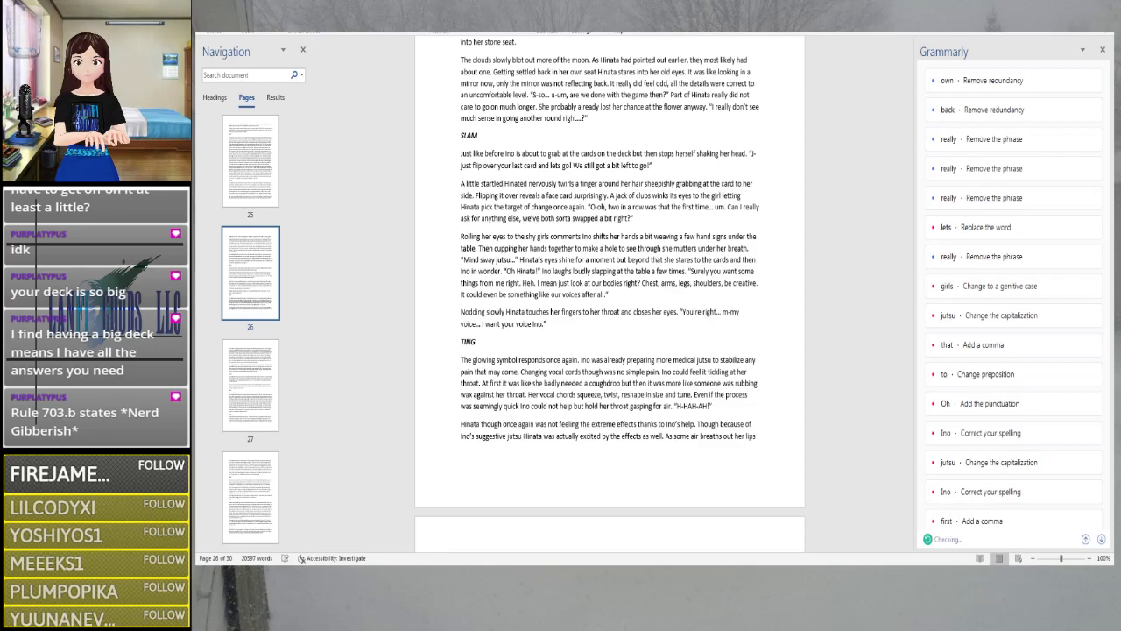
{"action": "type", "text": " left"}
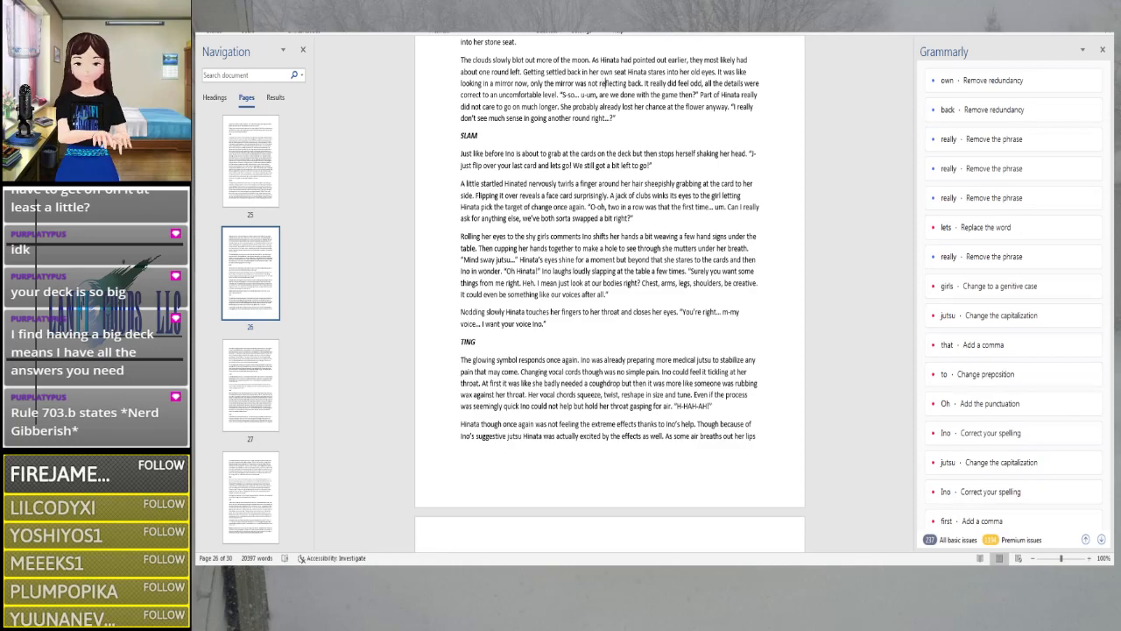
Proofread the rest of the clouds paragraph and remove the "SLAM" line above the "Just like before" paragraph
{"action": "left_click", "coordinate": [634, 83]}
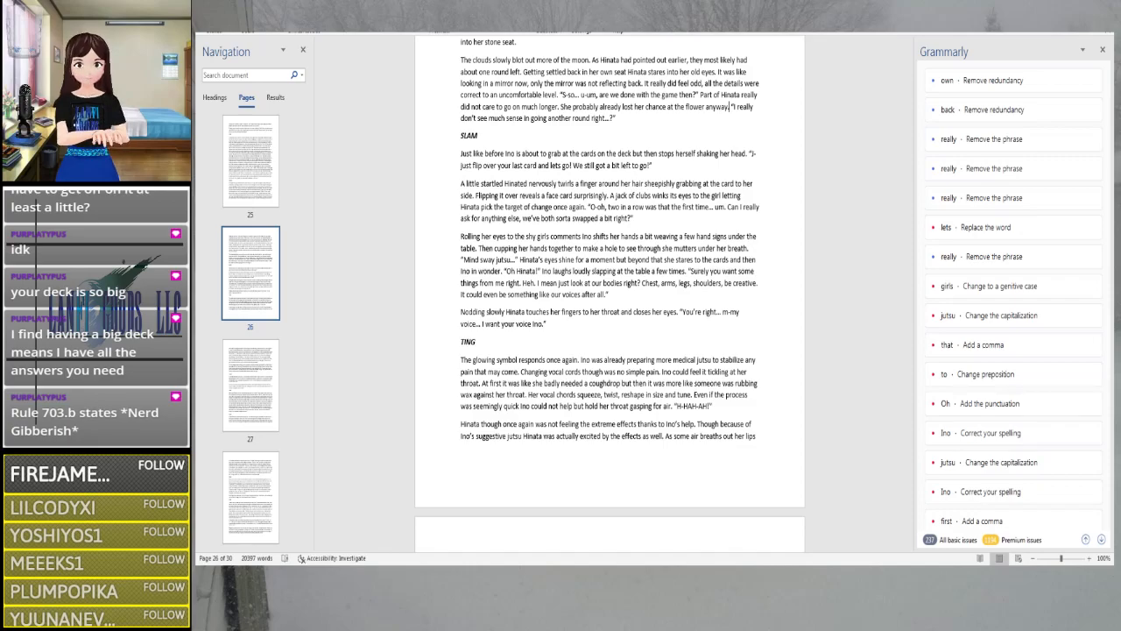
{"action": "type", "text": "."}
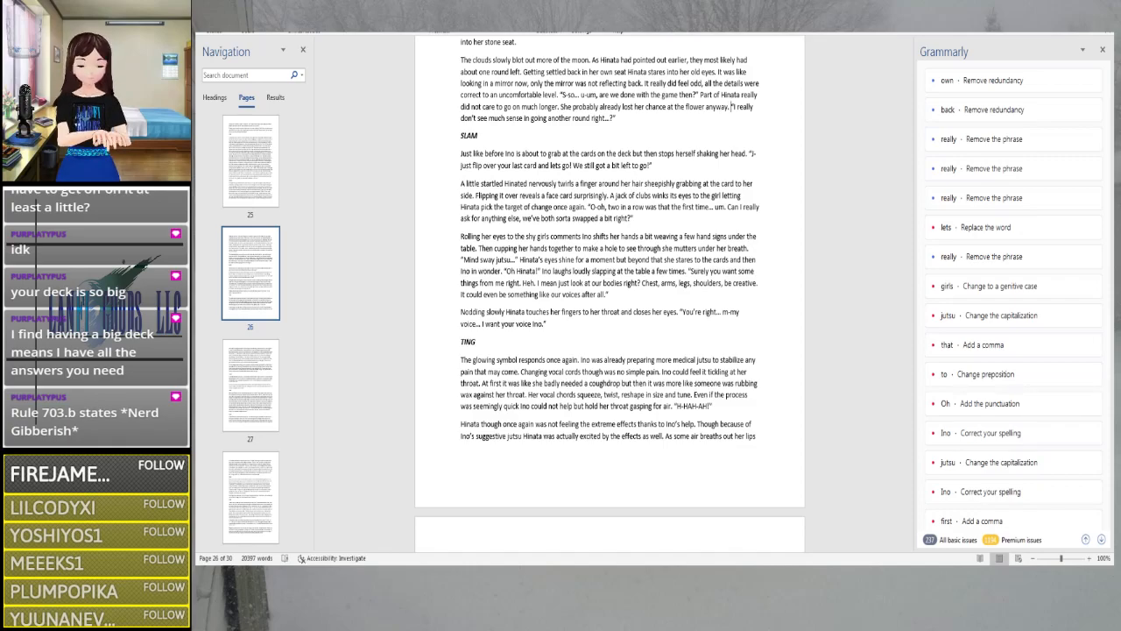
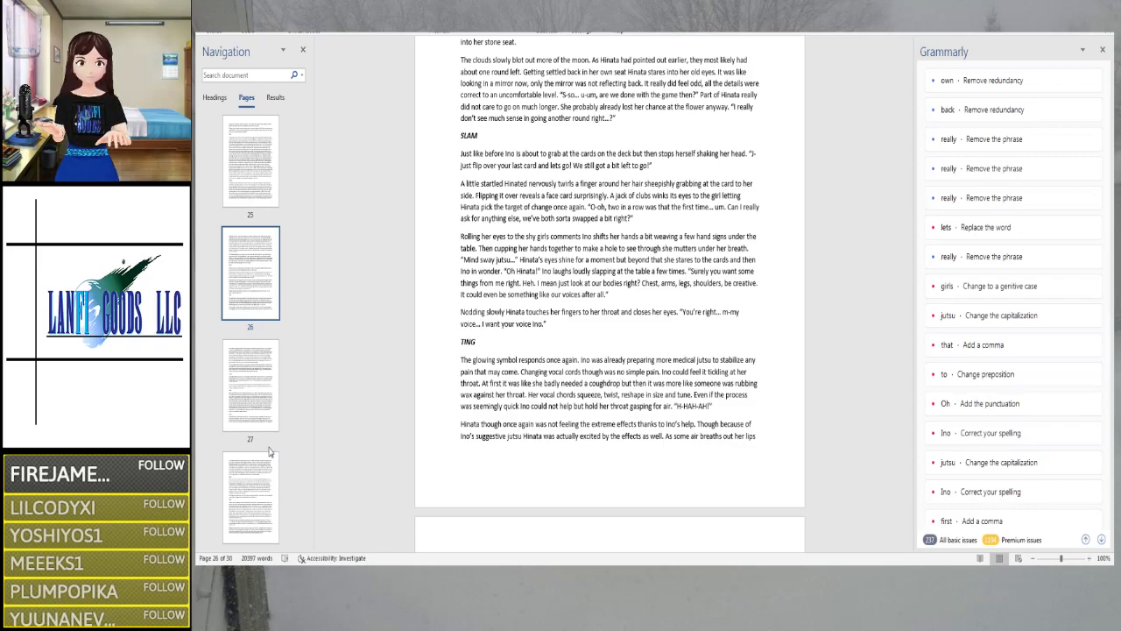
{"action": "left_click", "coordinate": [503, 153]}
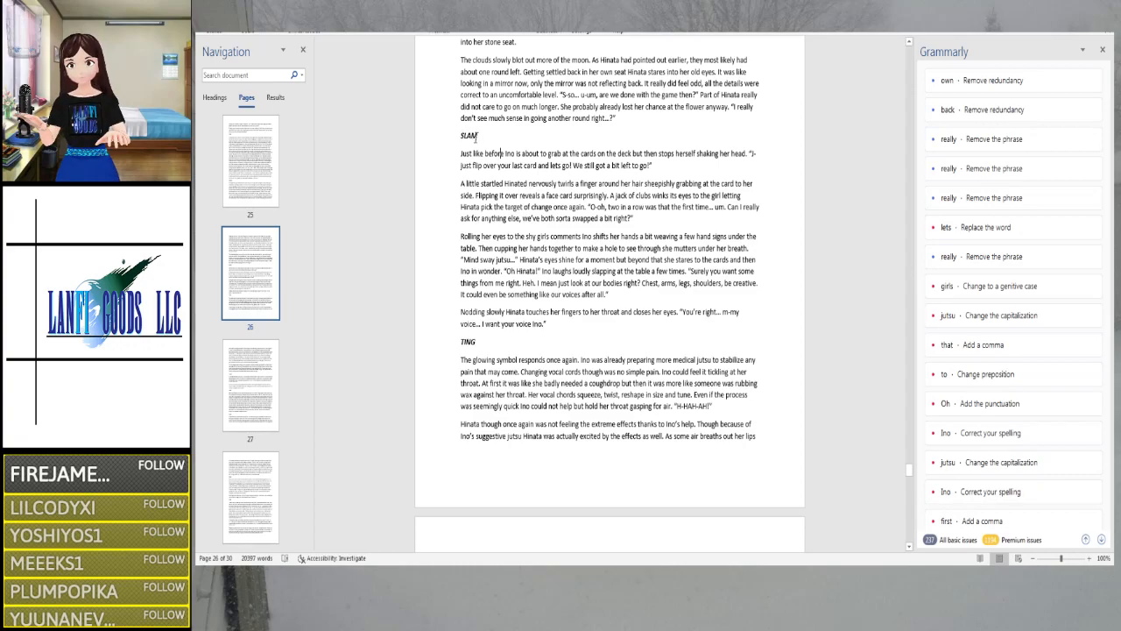
{"action": "left_click_drag", "start_coordinate": [483, 137], "coordinate": [458, 139]}
{"action": "key", "text": "Delete"}
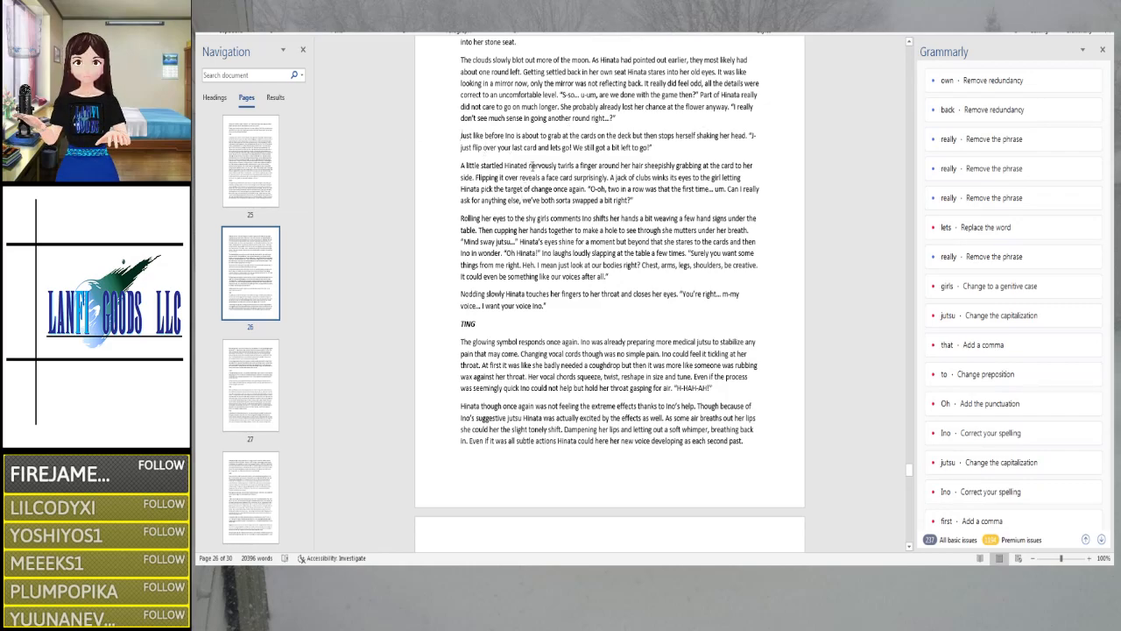
Change the end of the "flip over your last card" dialogue to "We still have time to play more!" and insert a "SLAM" line below it
{"action": "left_click", "coordinate": [648, 147]}
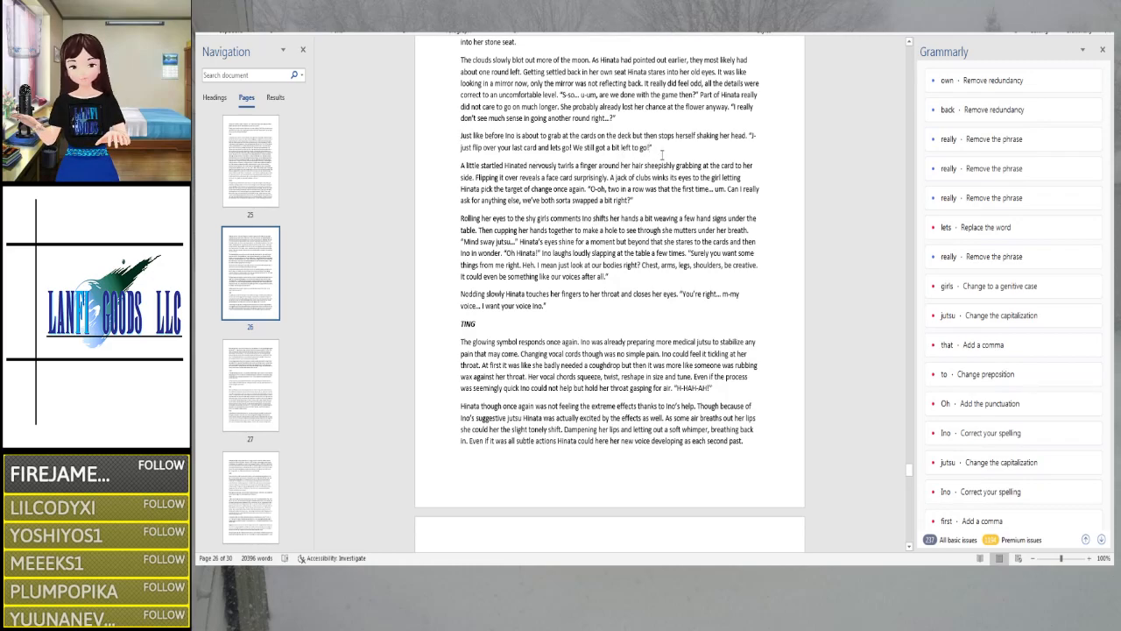
{"action": "type", "text": "We"}
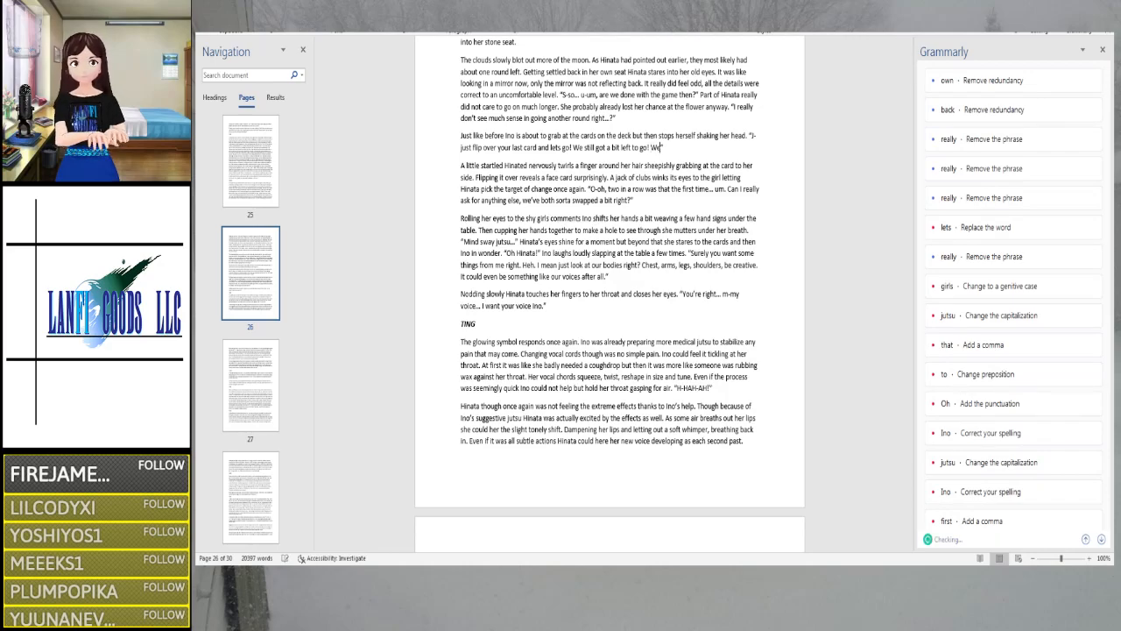
{"action": "key", "text": "BackSpace"}
{"action": "key", "text": "BackSpace"}
{"action": "key", "text": "BackSpace"}
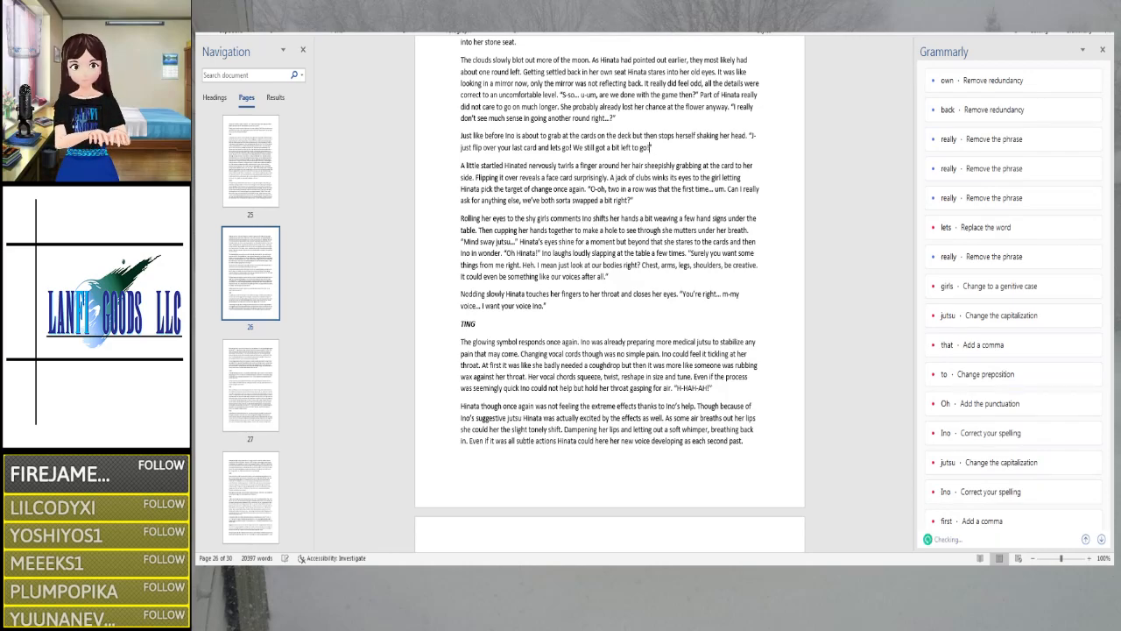
{"action": "key", "text": "BackSpace"}
{"action": "key", "text": "BackSpace"}
{"action": "key", "text": "BackSpace"}
{"action": "key", "text": "BackSpace"}
{"action": "key", "text": "BackSpace"}
{"action": "key", "text": "BackSpace"}
{"action": "key", "text": "BackSpace"}
{"action": "key", "text": "BackSpace"}
{"action": "key", "text": "BackSpace"}
{"action": "key", "text": "BackSpace"}
{"action": "key", "text": "BackSpace"}
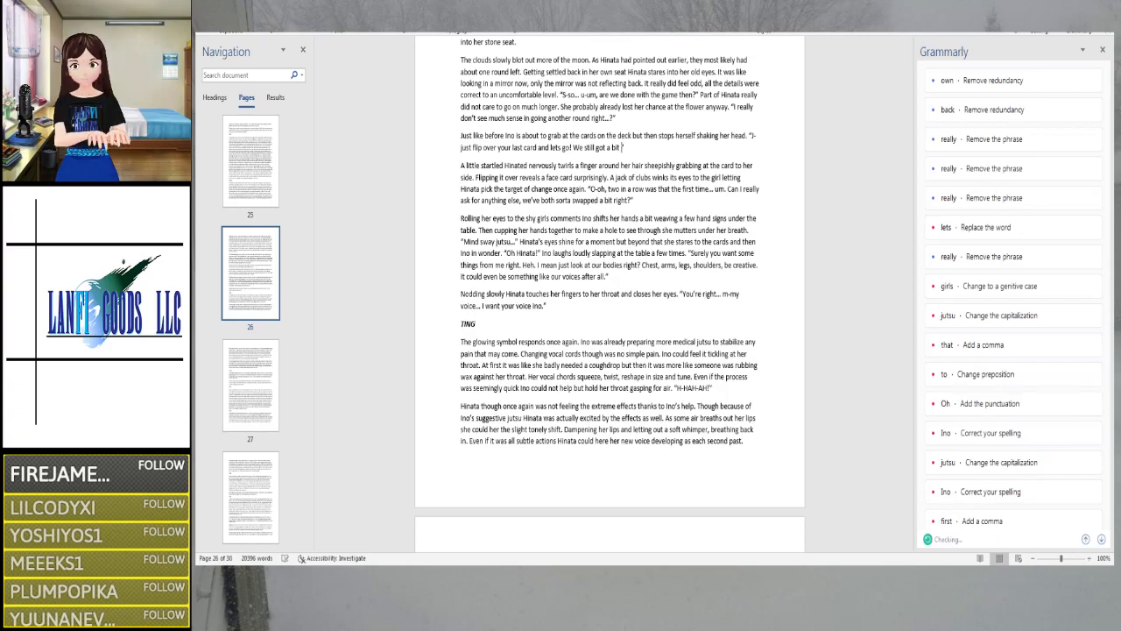
{"action": "key", "text": "BackSpace"}
{"action": "key", "text": "BackSpace"}
{"action": "key", "text": "BackSpace"}
{"action": "key", "text": "BackSpace"}
{"action": "key", "text": "BackSpace"}
{"action": "key", "text": "BackSpace"}
{"action": "key", "text": "BackSpace"}
{"action": "key", "text": "BackSpace"}
{"action": "key", "text": "BackSpace"}
{"action": "key", "text": "BackSpace"}
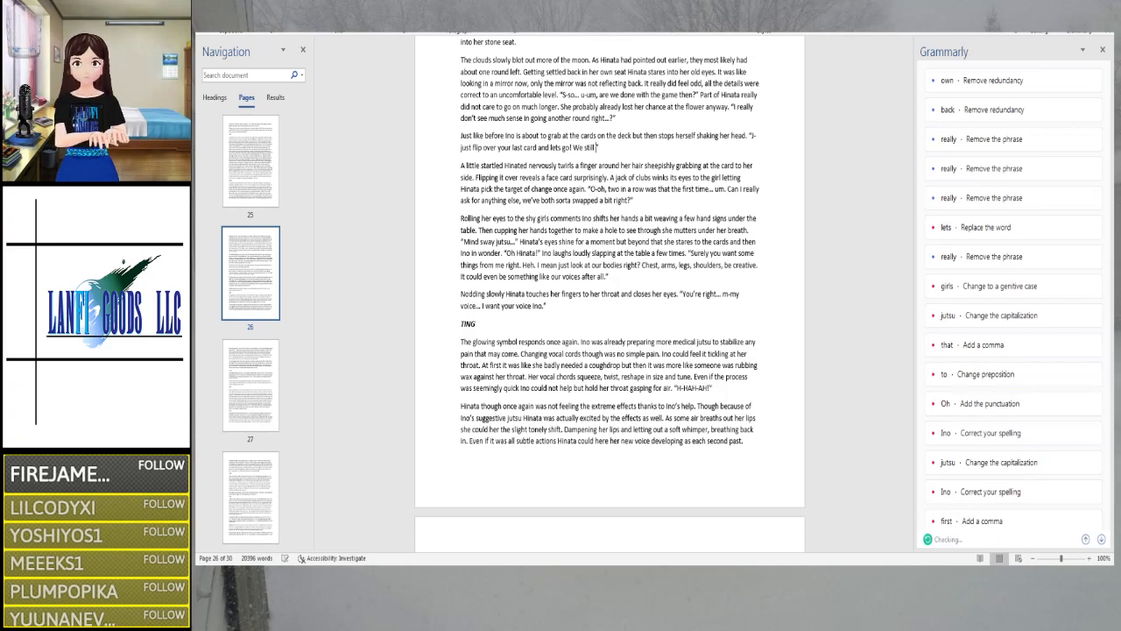
{"action": "type", "text": "have t"}
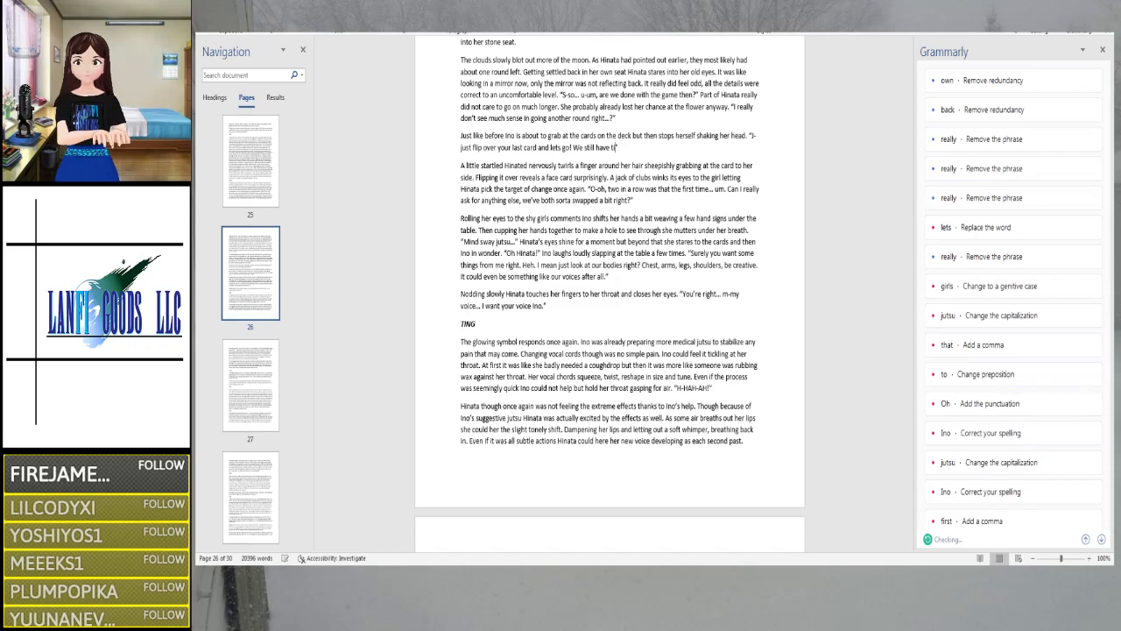
{"action": "type", "text": "ime"}
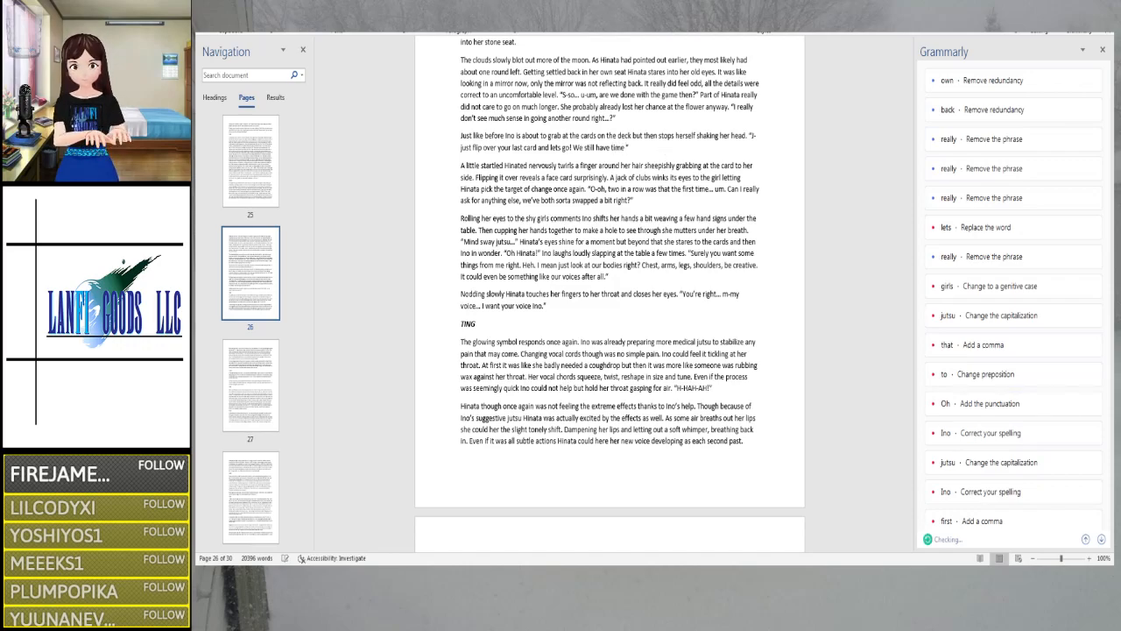
{"action": "type", "text": " to play more"}
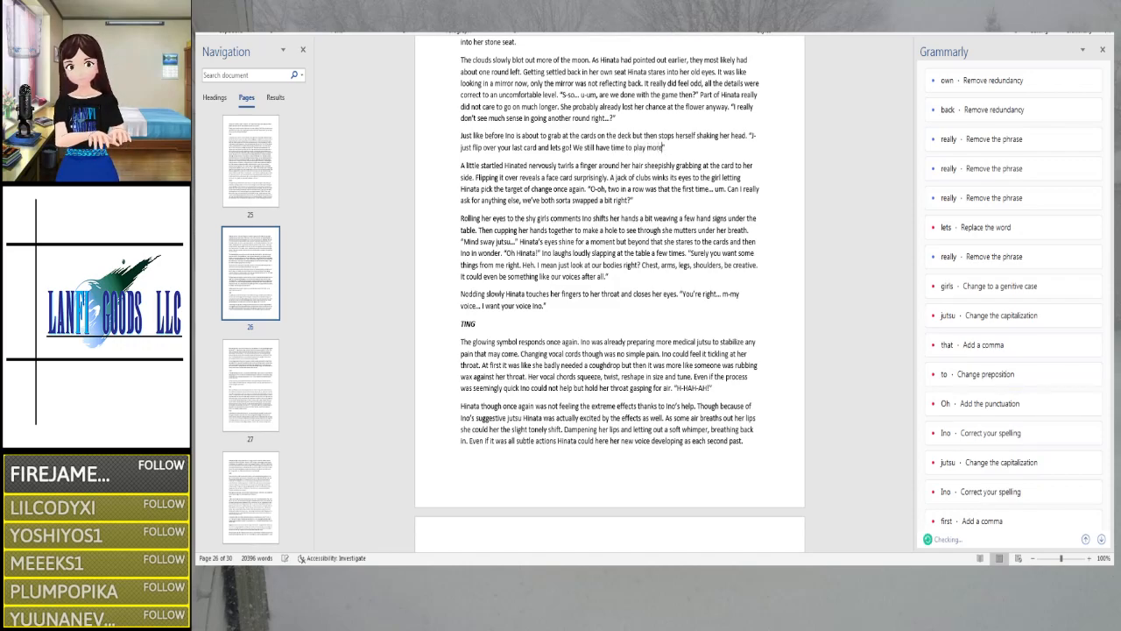
{"action": "type", "text": "."}
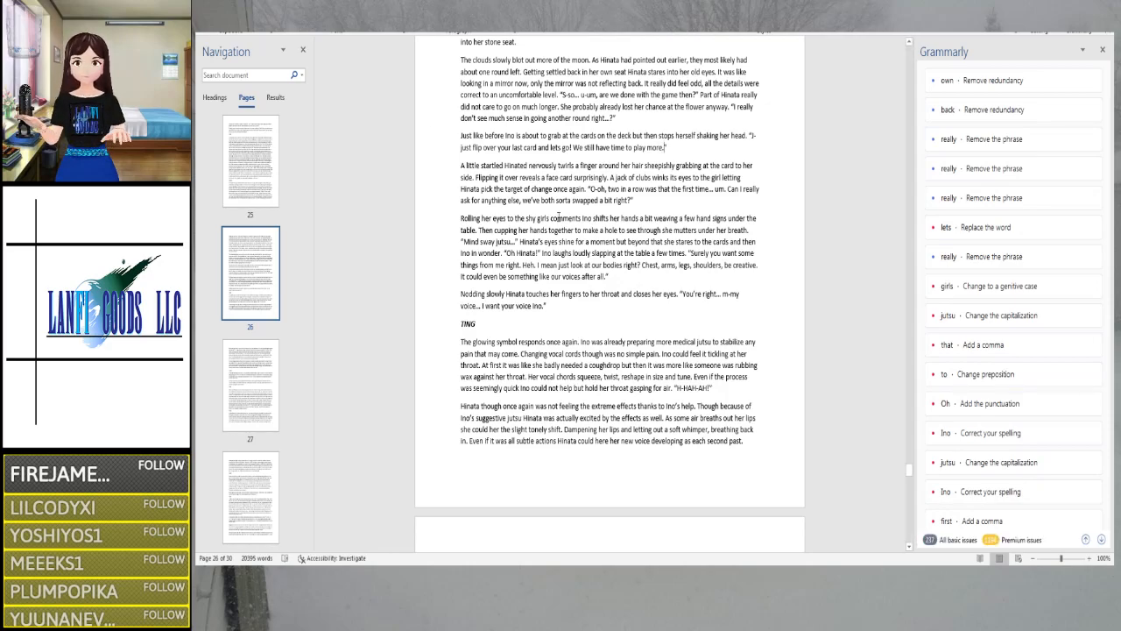
{"action": "key", "text": "BackSpace"}
{"action": "type", "text": "!"}
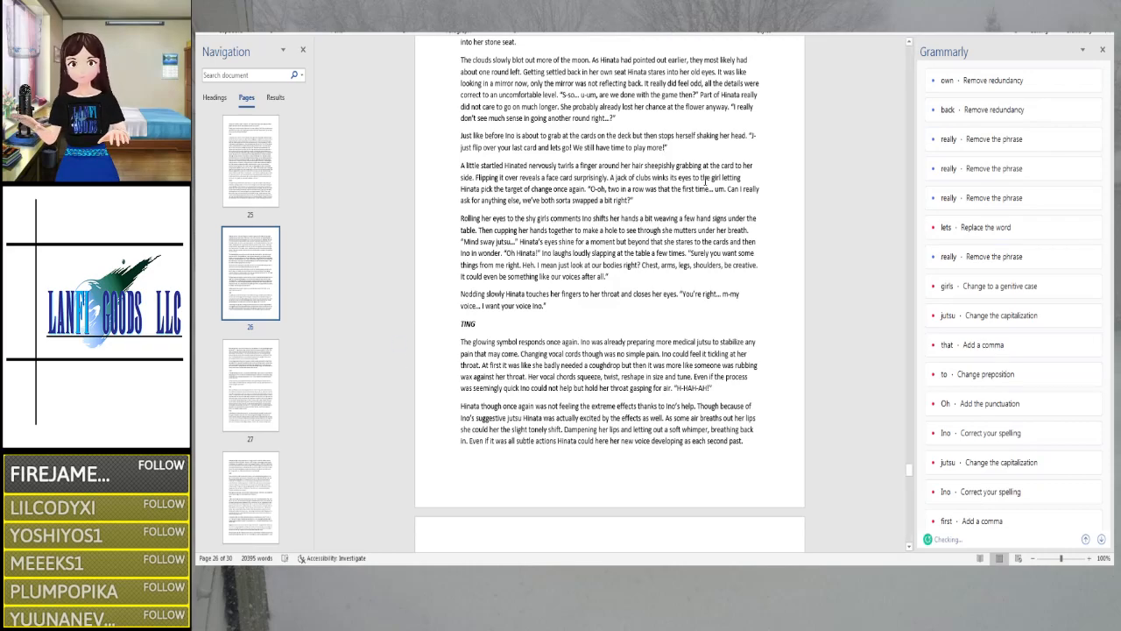
{"action": "key", "text": "Return"}
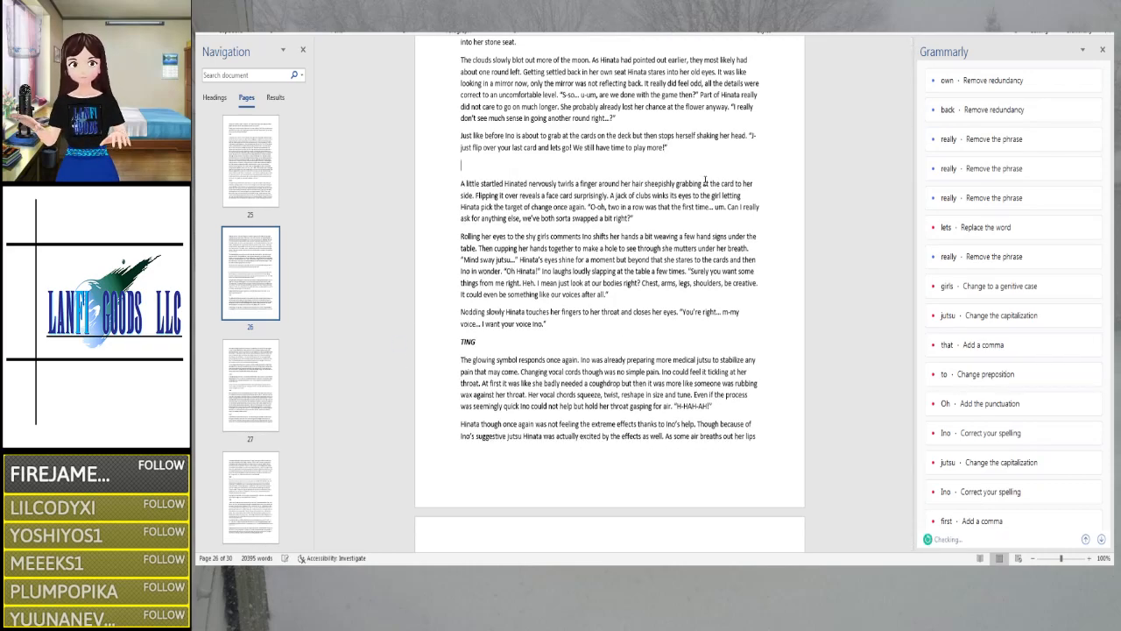
{"action": "type", "text": "SLAM"}
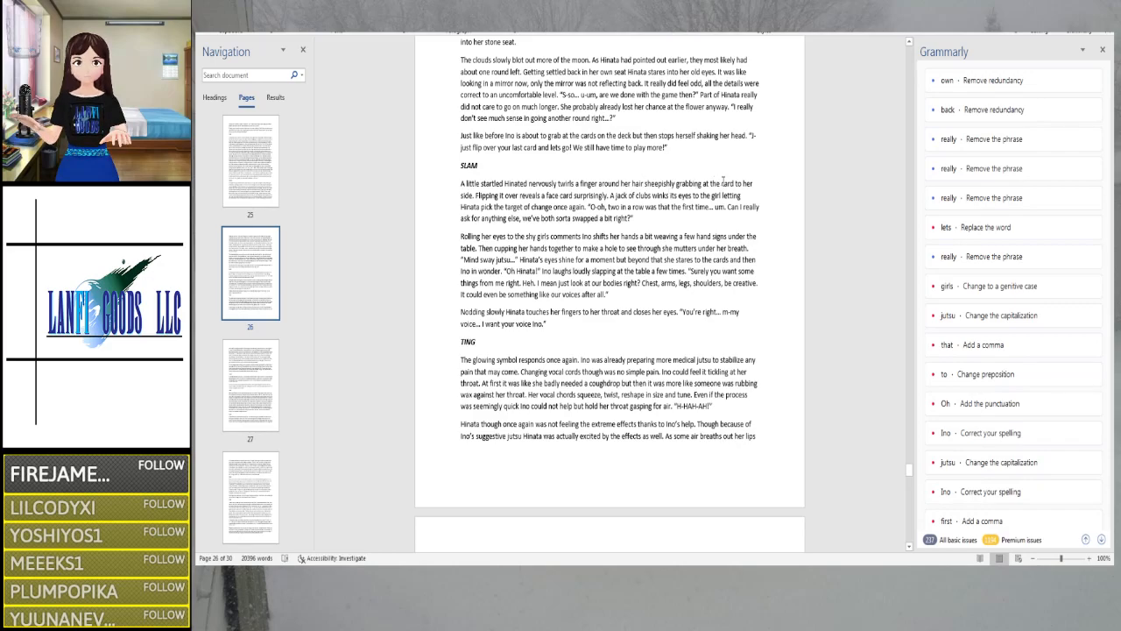
Extend the "grabbing at the card to her side" sentence with "and flipping it over" and delete the duplicate opening words of the next sentence
{"action": "left_click", "coordinate": [475, 196]}
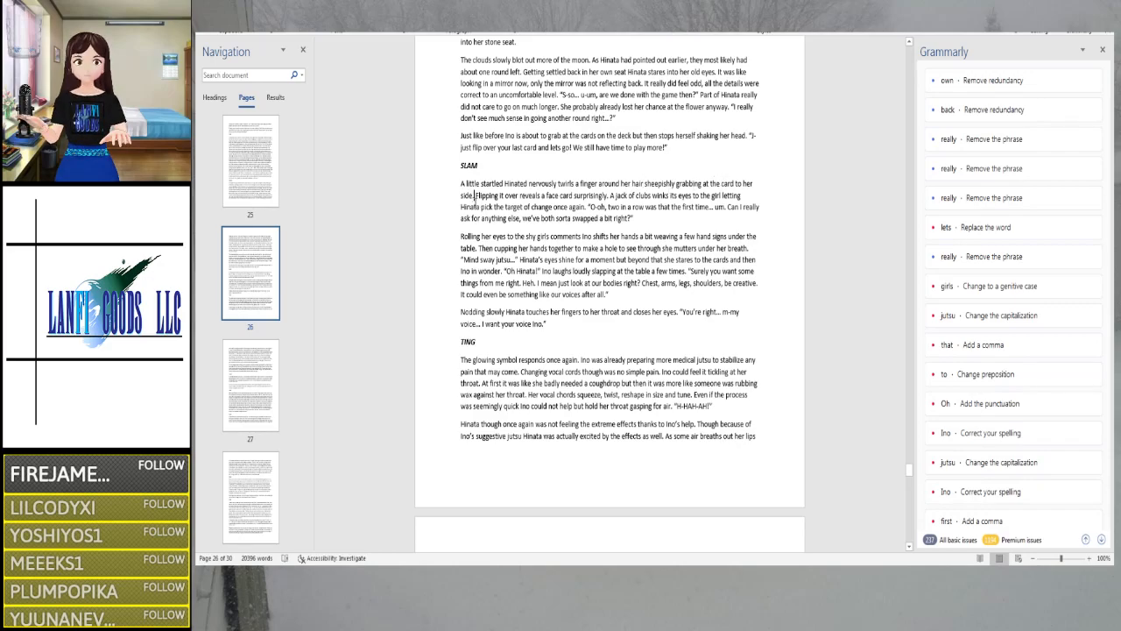
{"action": "type", "text": "and flipping"}
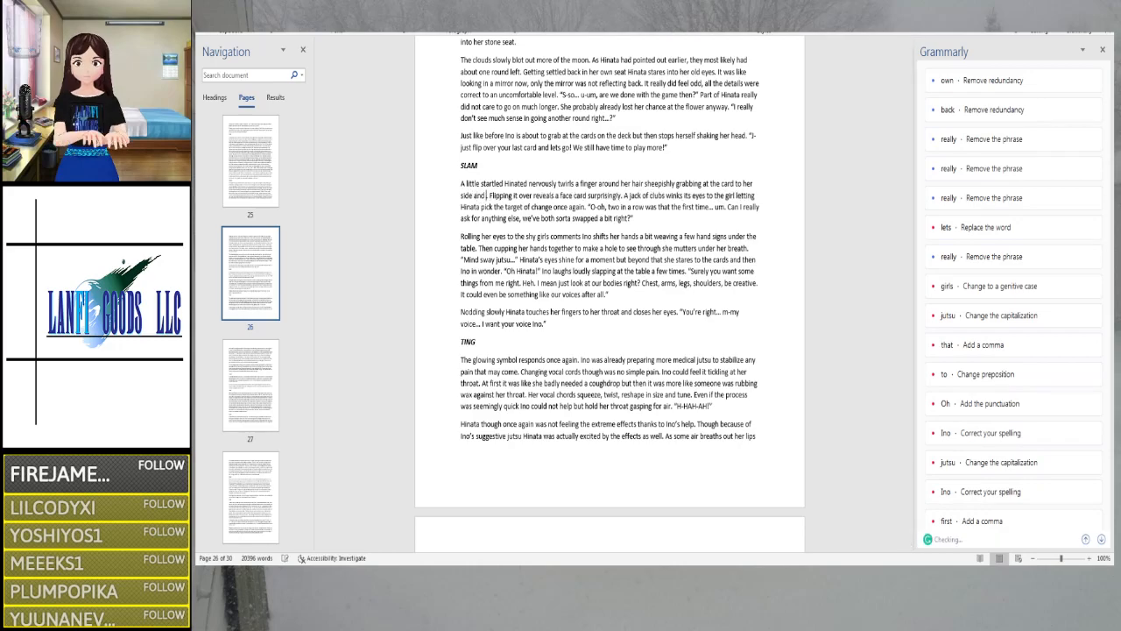
{"action": "type", "text": " it over"}
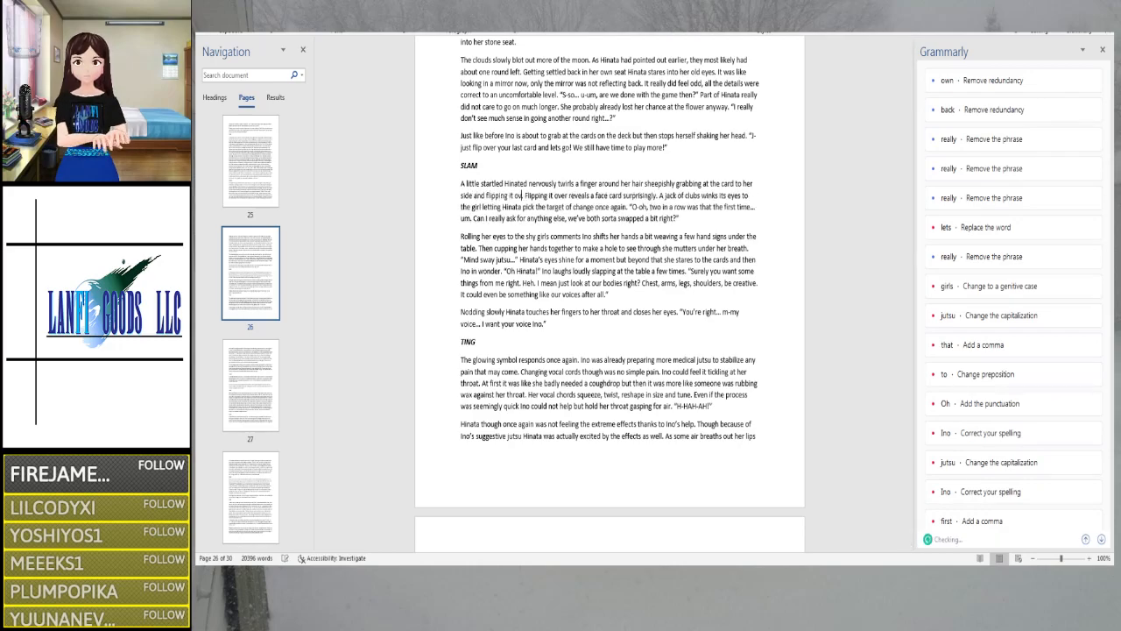
{"action": "key", "text": "Right"}
{"action": "key", "text": "Right"}
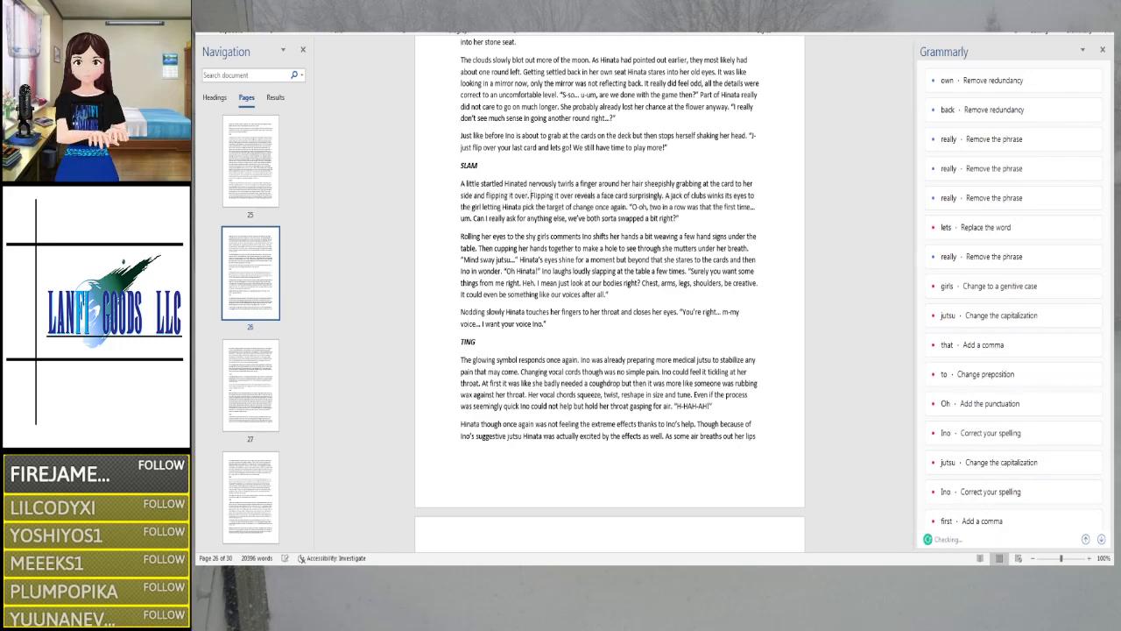
{"action": "key", "text": "Delete"}
{"action": "key", "text": "Delete"}
{"action": "key", "text": "Delete"}
{"action": "key", "text": "Delete"}
{"action": "key", "text": "Delete"}
{"action": "key", "text": "Delete"}
{"action": "key", "text": "Delete"}
{"action": "key", "text": "Delete"}
{"action": "key", "text": "Delete"}
{"action": "key", "text": "Delete"}
{"action": "key", "text": "Delete"}
{"action": "key", "text": "Delete"}
{"action": "key", "text": "Delete"}
{"action": "key", "text": "Delete"}
{"action": "key", "text": "Delete"}
{"action": "key", "text": "Delete"}
{"action": "key", "text": "Delete"}
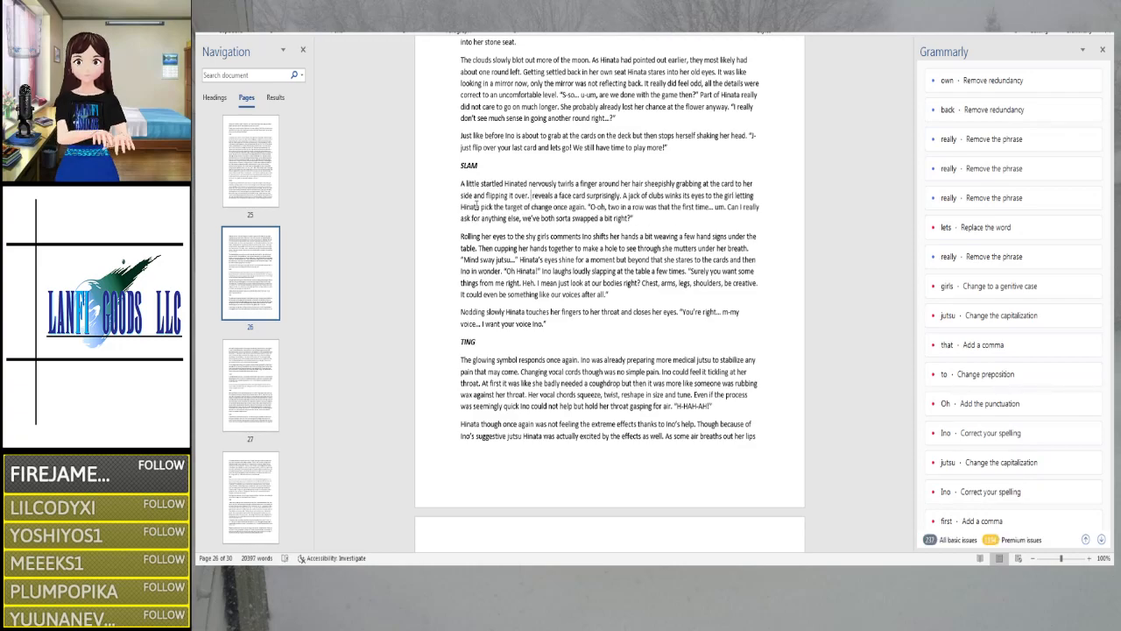
Rewrite the start of the face card sentence as "Though for Hinata the card revealed is once again a face card"
{"action": "type", "text": "Though for H"}
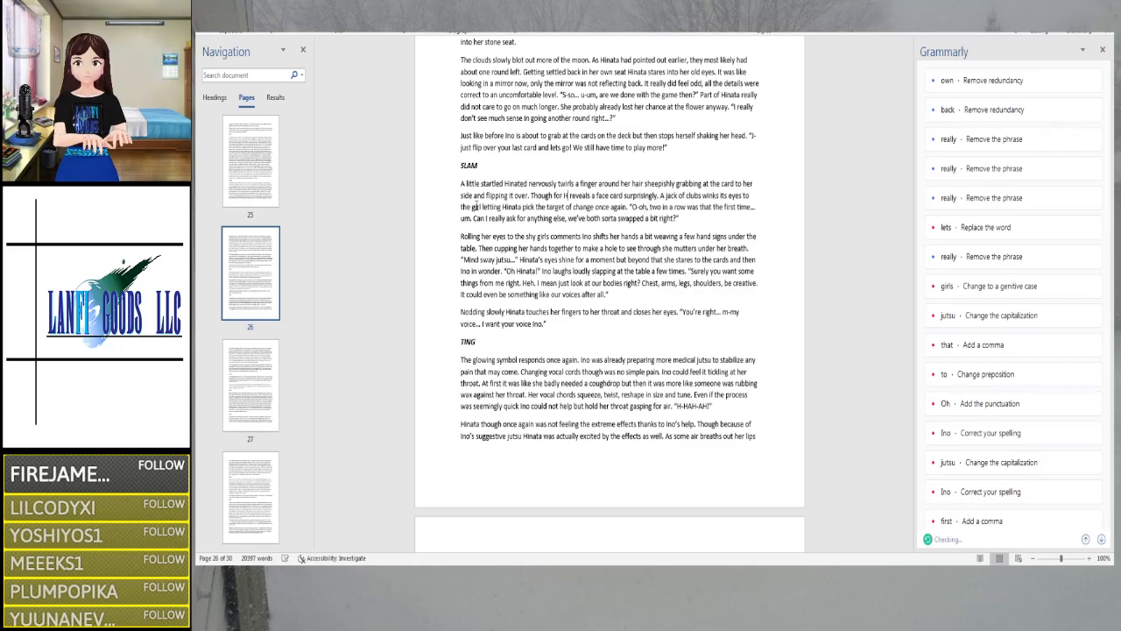
{"action": "type", "text": "inata"}
{"action": "type", "text": "he card r"}
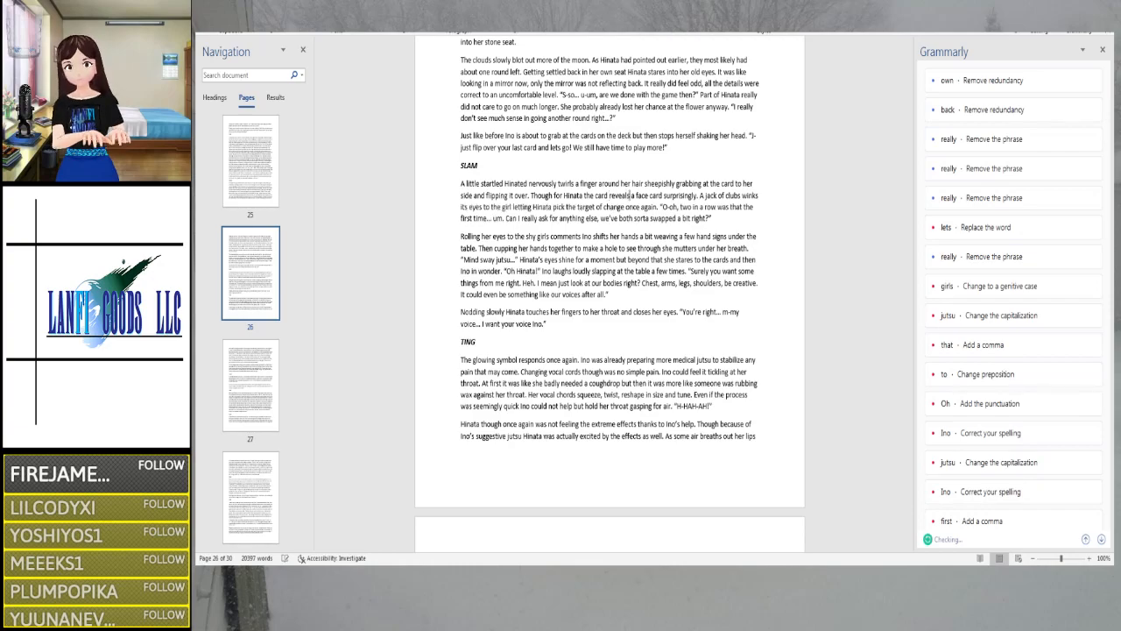
{"action": "type", "text": "evealed is once"}
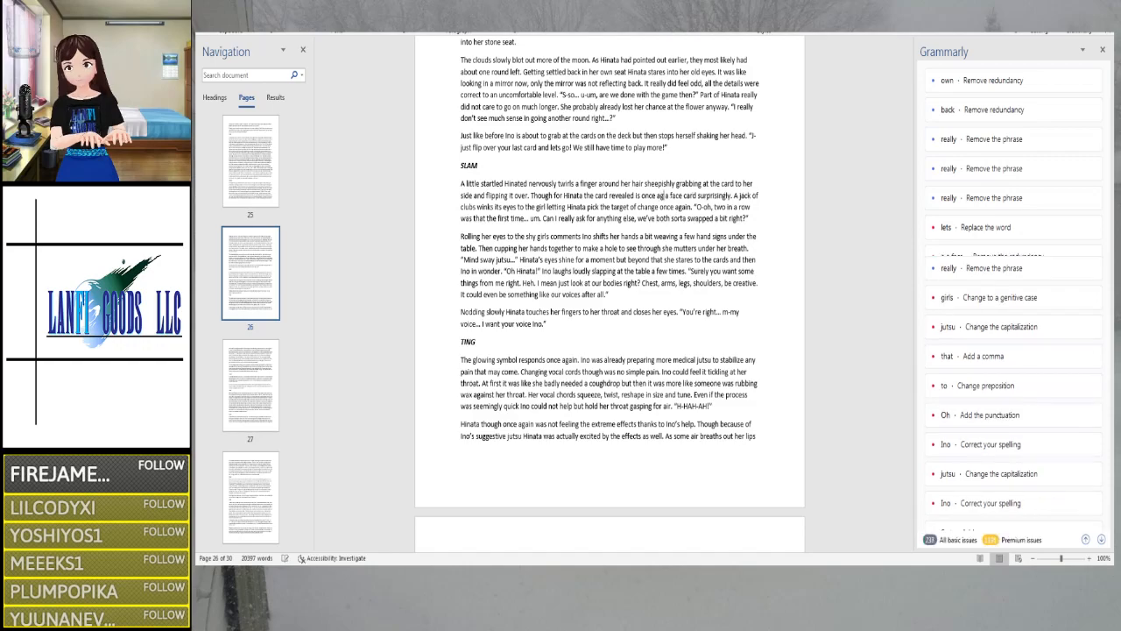
{"action": "type", "text": " again a"}
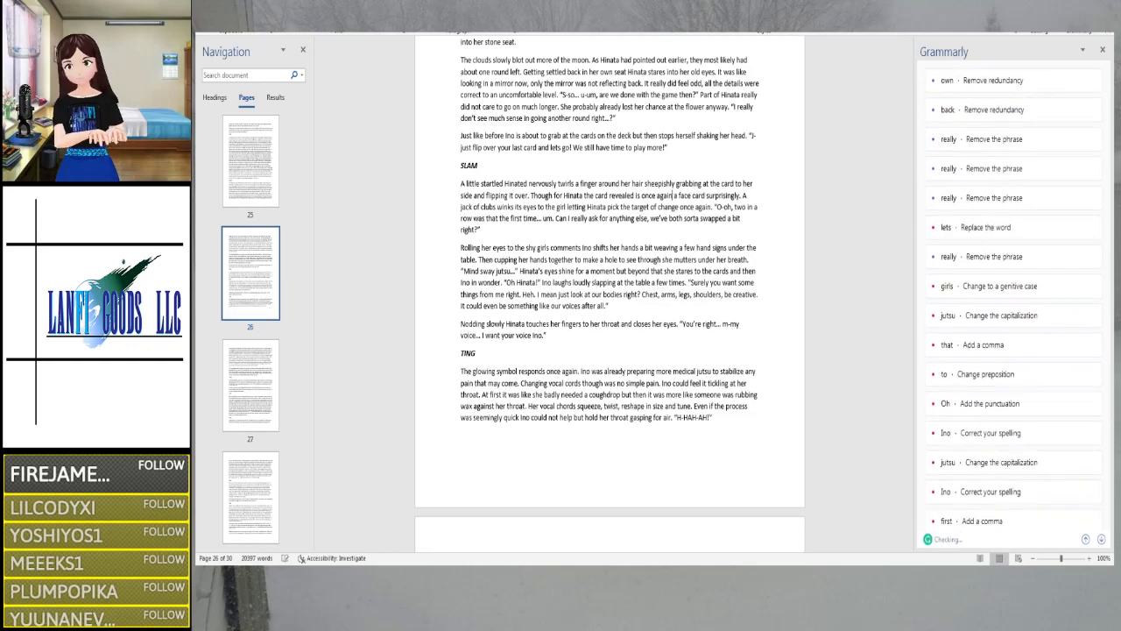
{"action": "key", "text": "Delete"}
{"action": "key", "text": "Delete"}
{"action": "type", "text": "a"}
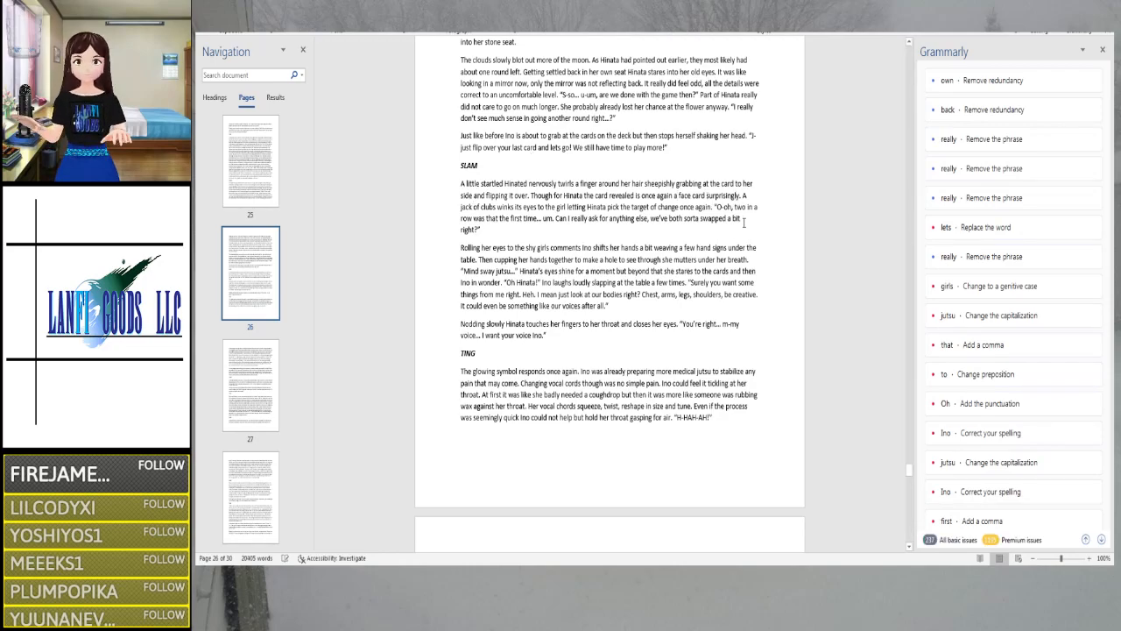
Delete the word "surprisingly" from the end of the "once again a face card" sentence
{"action": "key", "text": "BackSpace"}
{"action": "key", "text": "BackSpace"}
{"action": "key", "text": "BackSpace"}
{"action": "key", "text": "BackSpace"}
{"action": "key", "text": "BackSpace"}
{"action": "key", "text": "BackSpace"}
{"action": "key", "text": "BackSpace"}
{"action": "key", "text": "BackSpace"}
{"action": "key", "text": "BackSpace"}
{"action": "key", "text": "BackSpace"}
{"action": "key", "text": "BackSpace"}
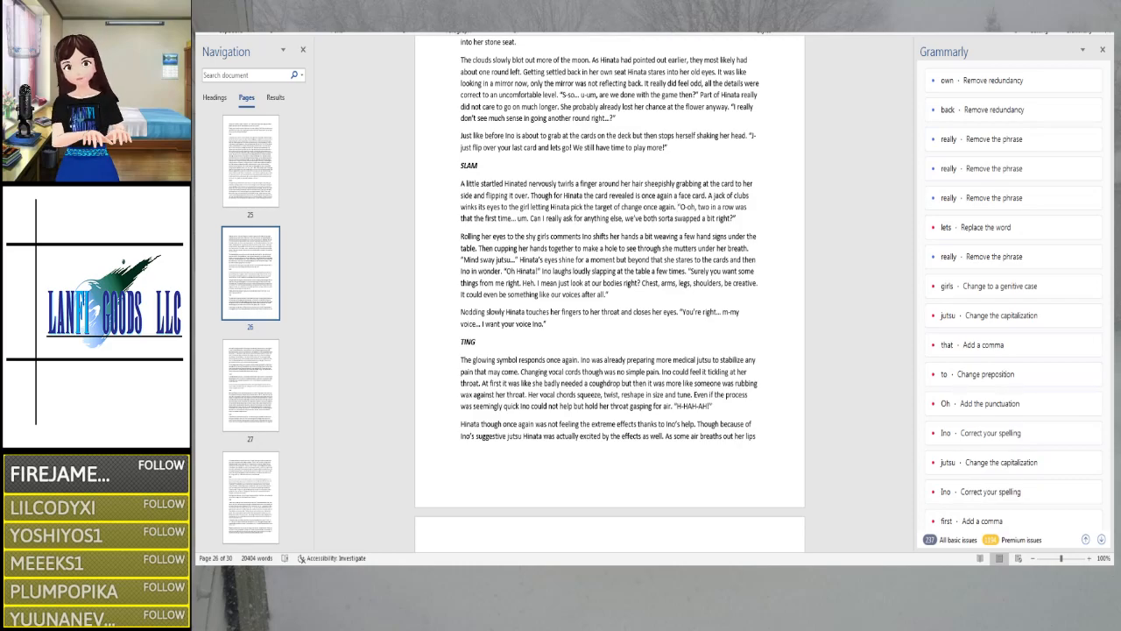
Insert "I guess this is my second win too" after "um" in Hinata's "two in a row" dialogue
{"action": "left_click", "coordinate": [528, 221]}
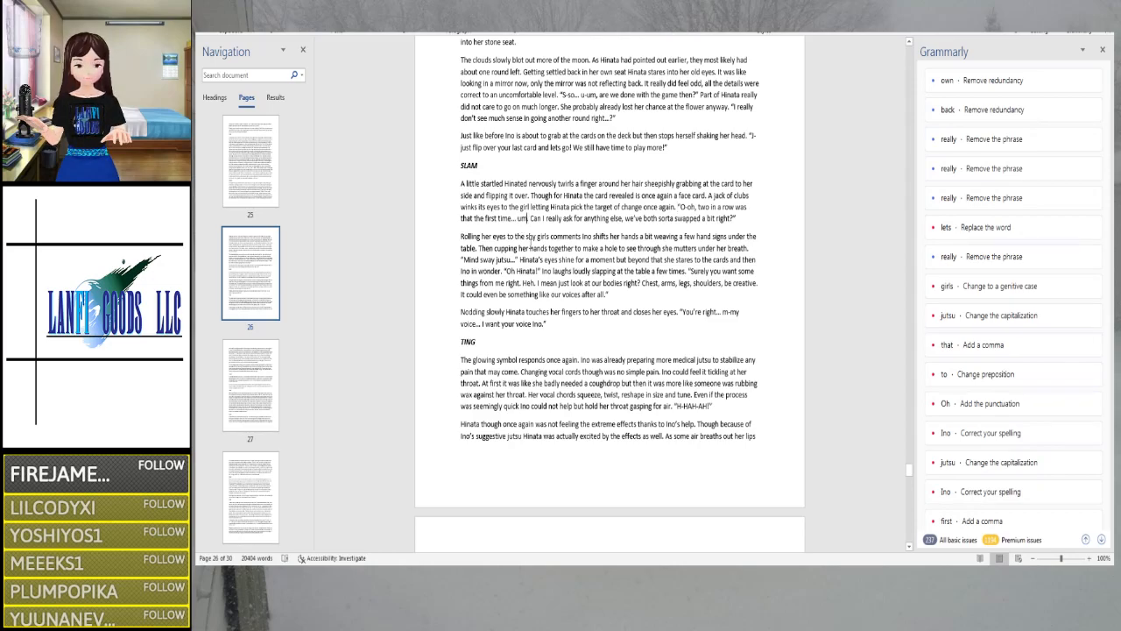
{"action": "type", "text": "I g"}
{"action": "type", "text": "uess this is my"}
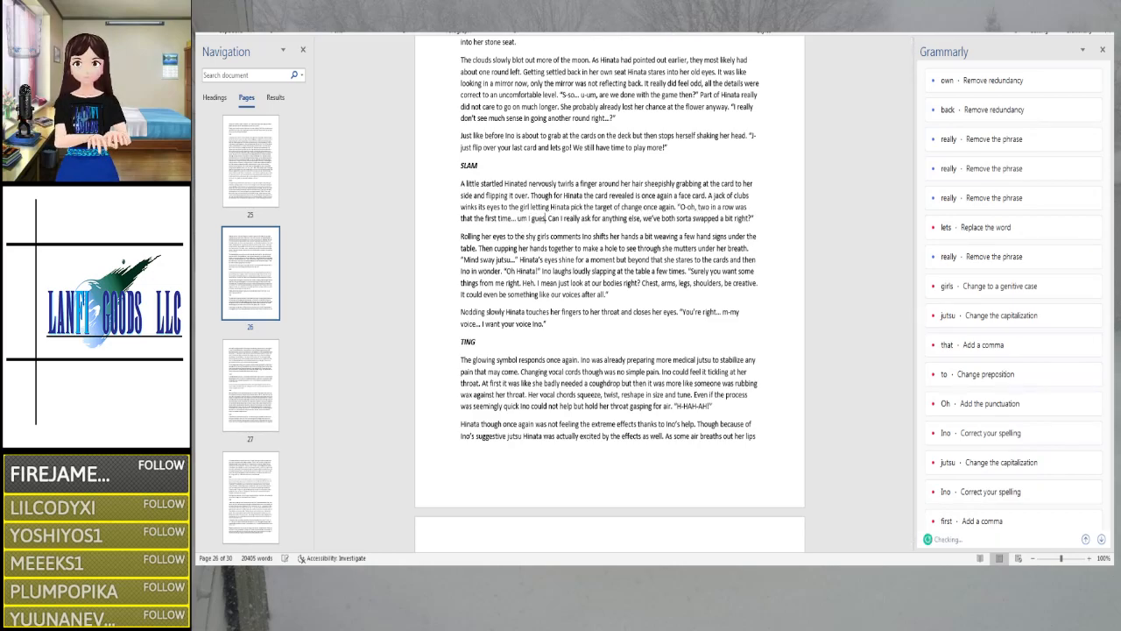
{"action": "type", "text": " second win"}
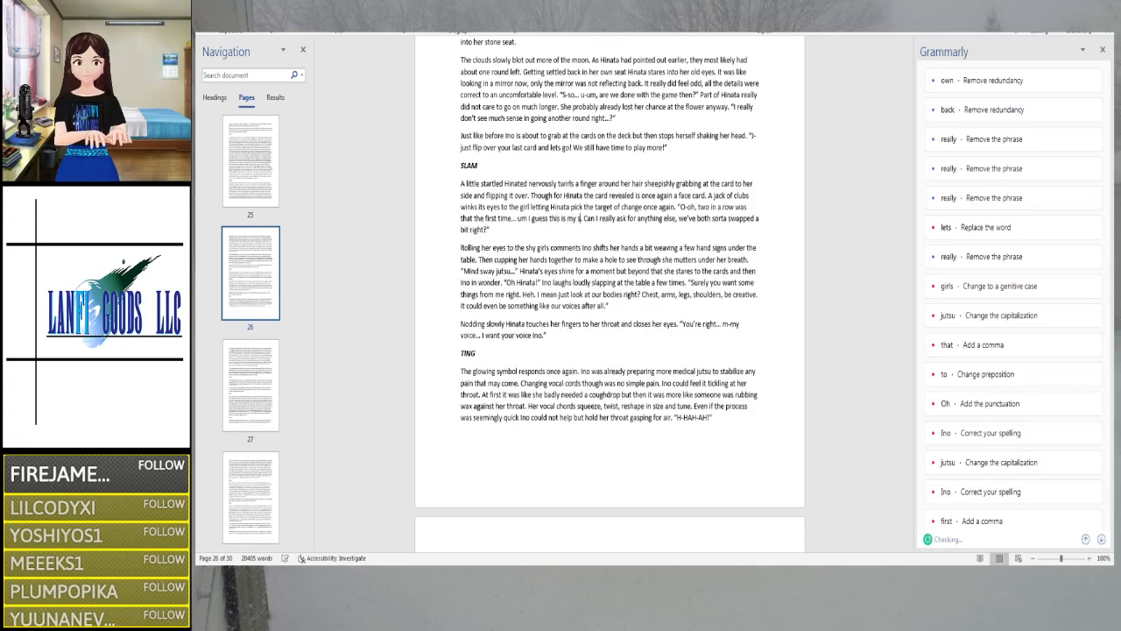
{"action": "type", "text": " too"}
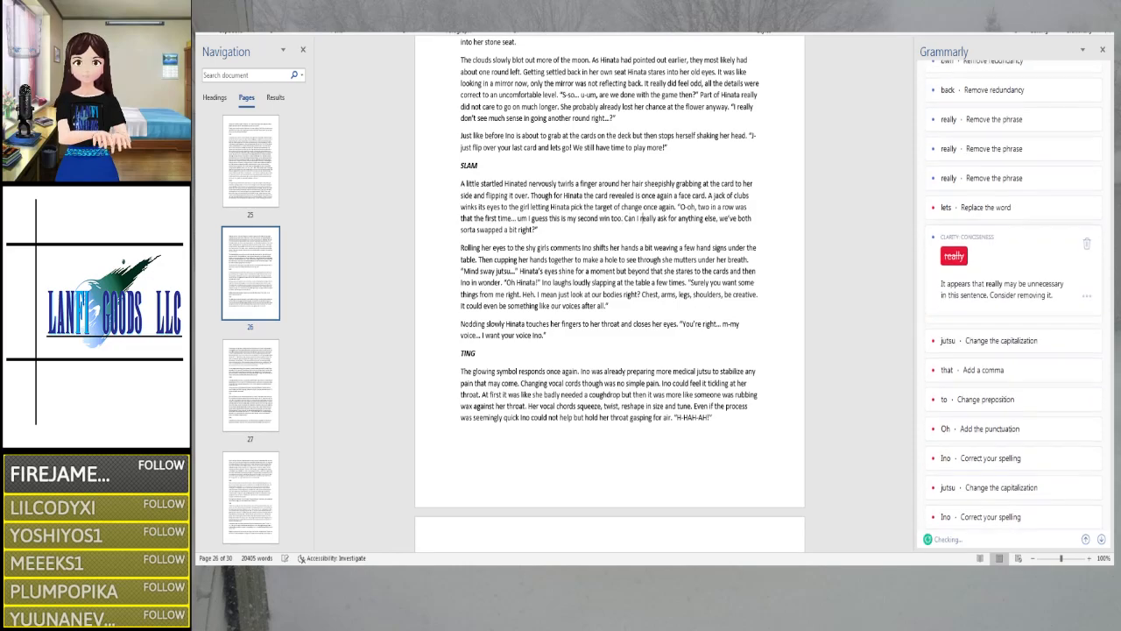
Reword the end of that dialogue to "C-can I really ask for anything else? We've both sorta swapped a bit already right?"
{"action": "left_click", "coordinate": [629, 218]}
{"action": "type", "text": "-c"}
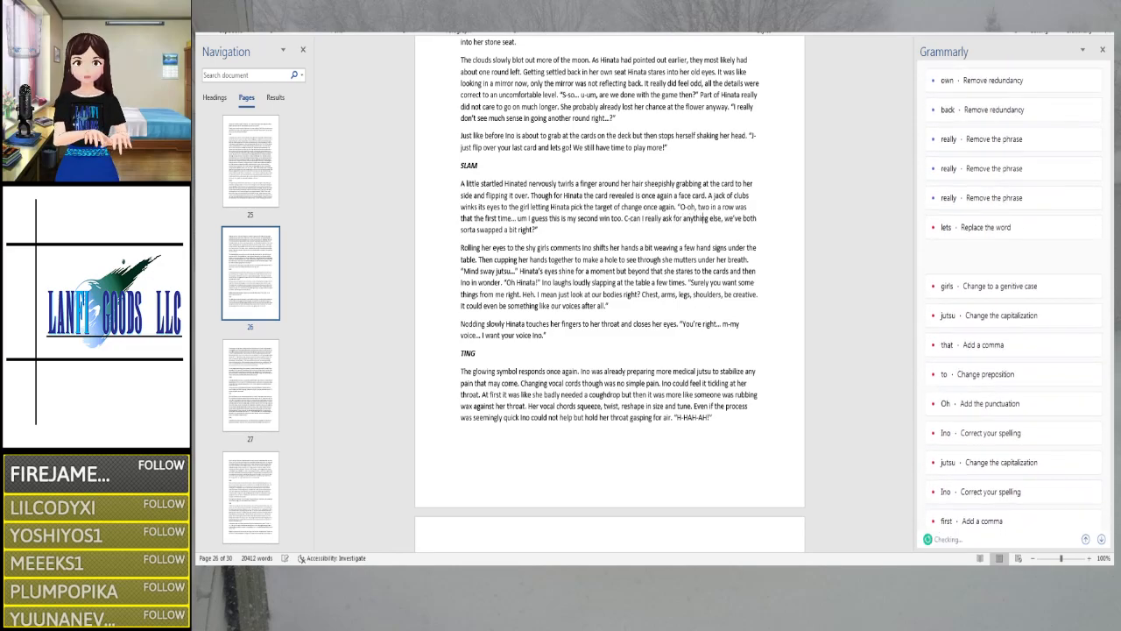
{"action": "left_click", "coordinate": [723, 218]}
{"action": "key", "text": "BackSpace"}
{"action": "type", "text": "?"}
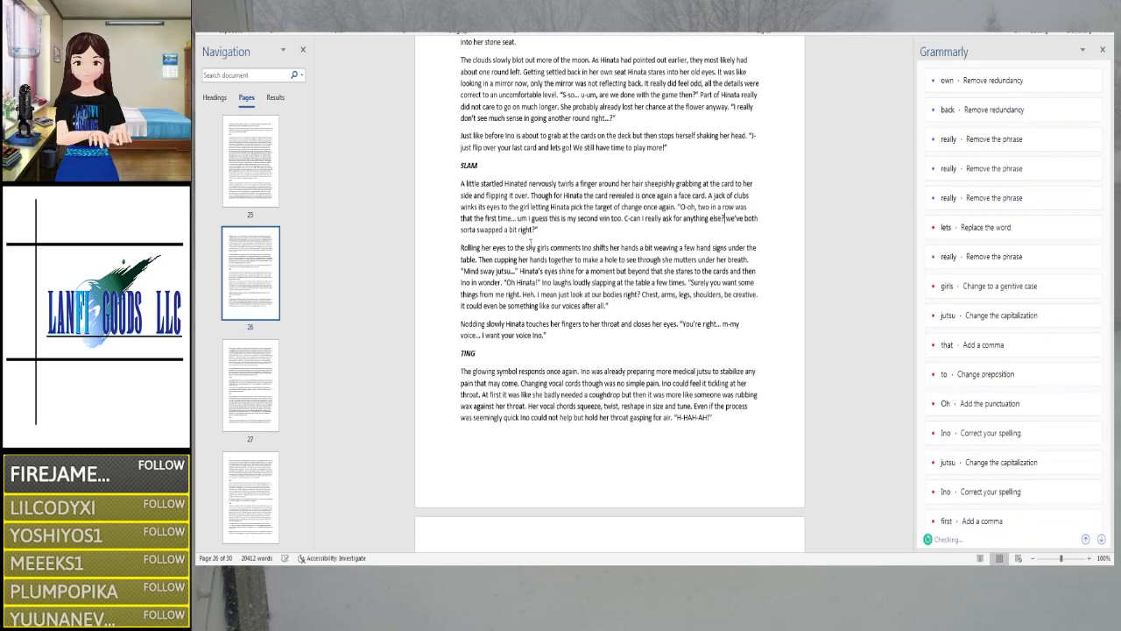
{"action": "key", "text": "BackSpace"}
{"action": "type", "text": "W"}
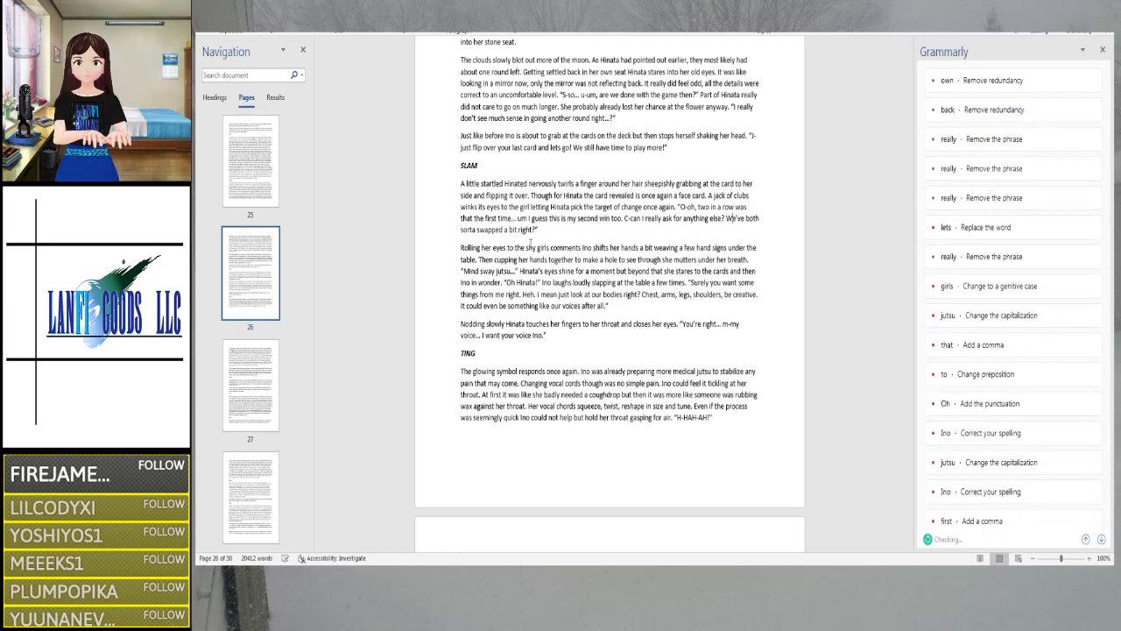
{"action": "type", "text": "r"}
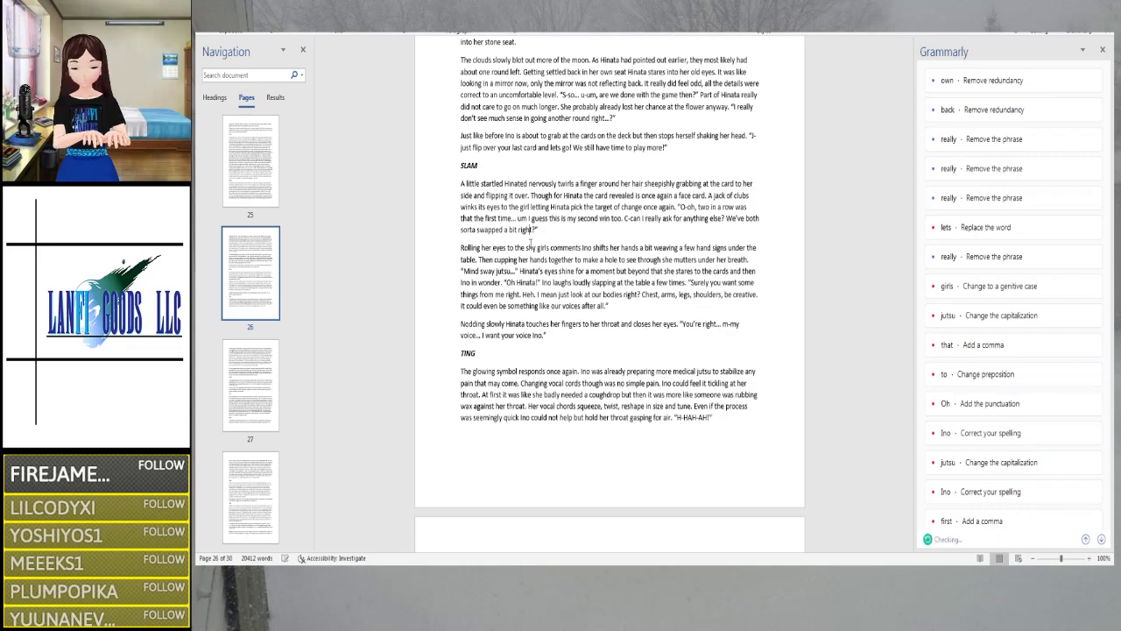
{"action": "left_click", "coordinate": [519, 230]}
{"action": "type", "text": "already"}
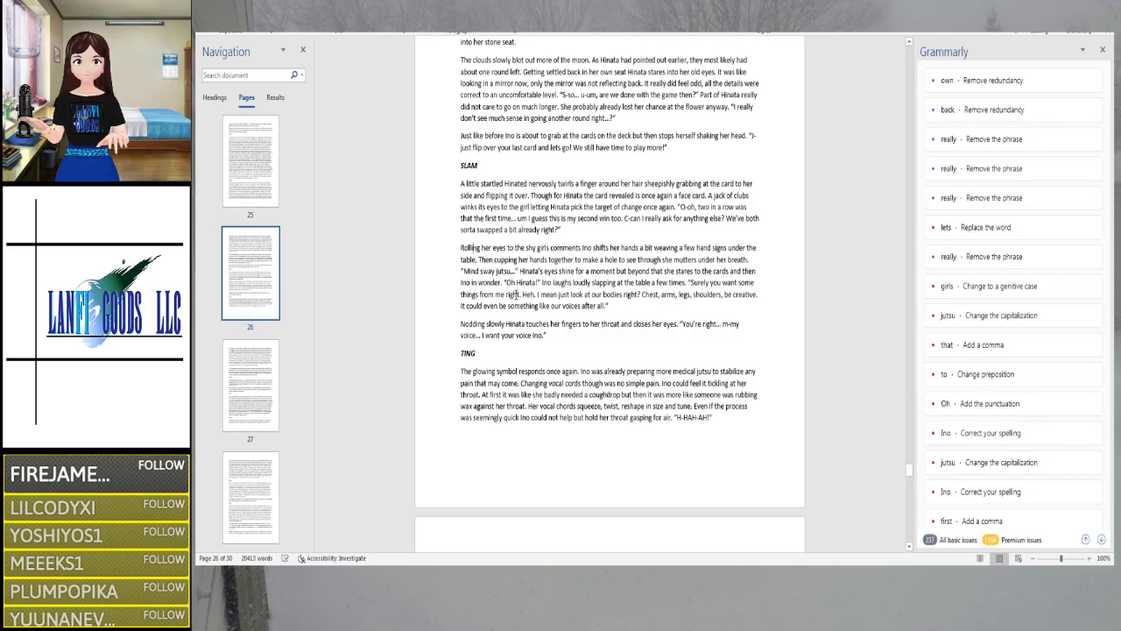
Accept the Grammarly correction of "girls" to "girl's" in the "Rolling her eyes to the shy" sentence
{"action": "key", "text": "Right"}
{"action": "key", "text": "Right"}
{"action": "key", "text": "Right"}
{"action": "key", "text": "Right"}
{"action": "left_click", "coordinate": [980, 285]}
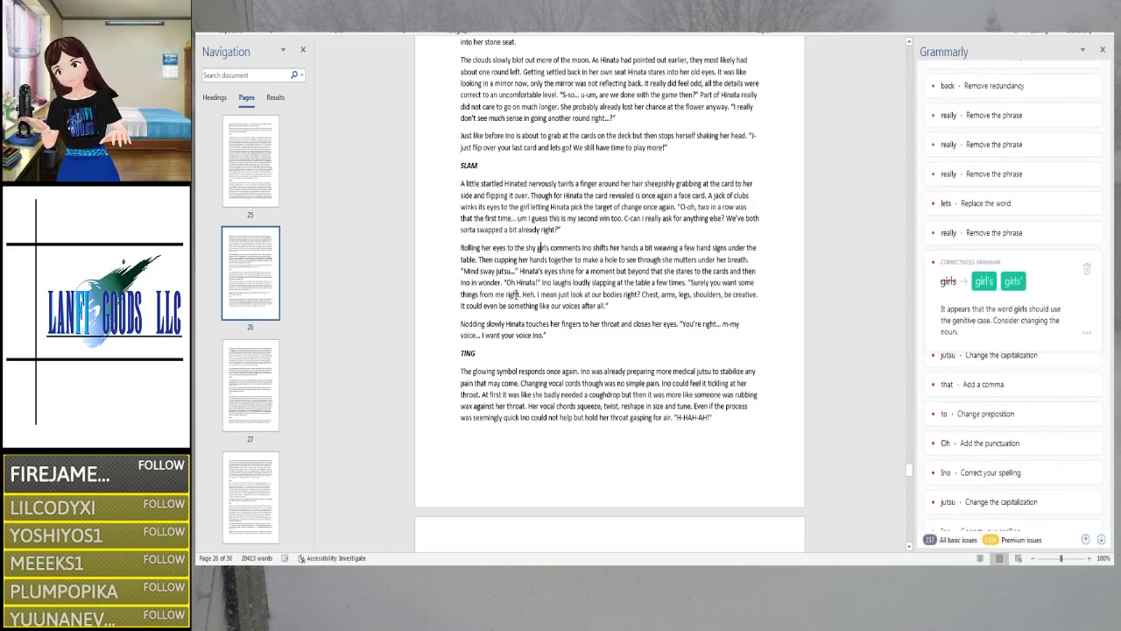
{"action": "left_click", "coordinate": [976, 289]}
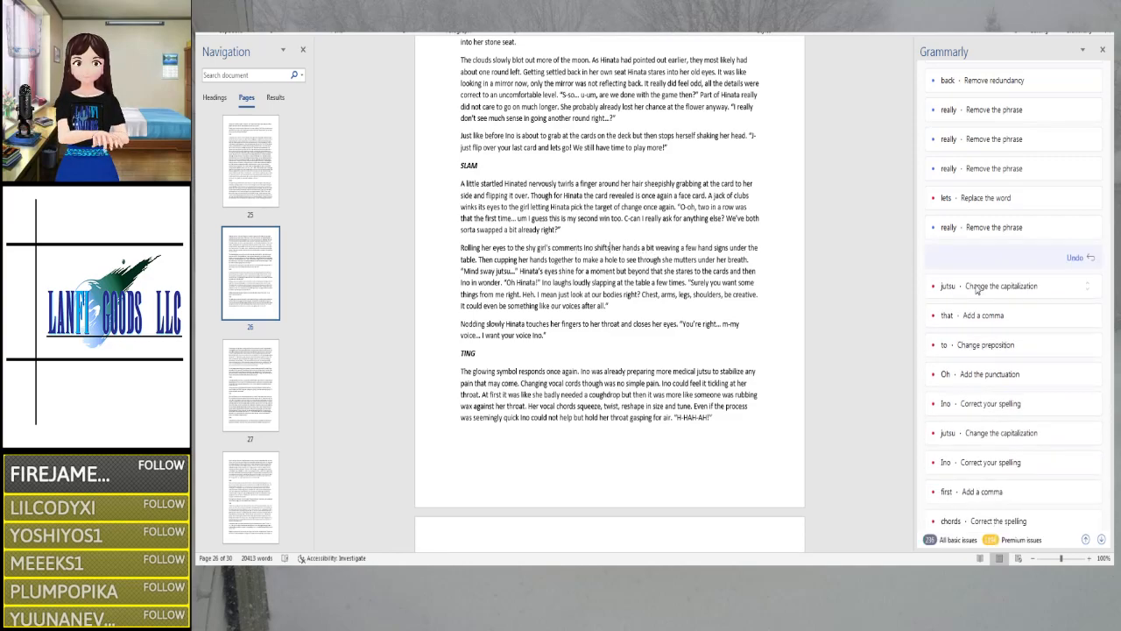
Proofread on to the "Mind sway jutsu..." dialogue and accept the suggested capitalization "Jutsu"
{"action": "key", "text": "Right"}
{"action": "key", "text": "Right"}
{"action": "key", "text": "Right"}
{"action": "key", "text": "Right"}
{"action": "key", "text": "Right"}
{"action": "key", "text": "Right"}
{"action": "key", "text": "Right"}
{"action": "key", "text": "Right"}
{"action": "key", "text": "Right"}
{"action": "key", "text": "Right"}
{"action": "key", "text": "Right"}
{"action": "key", "text": "Right"}
{"action": "key", "text": "Right"}
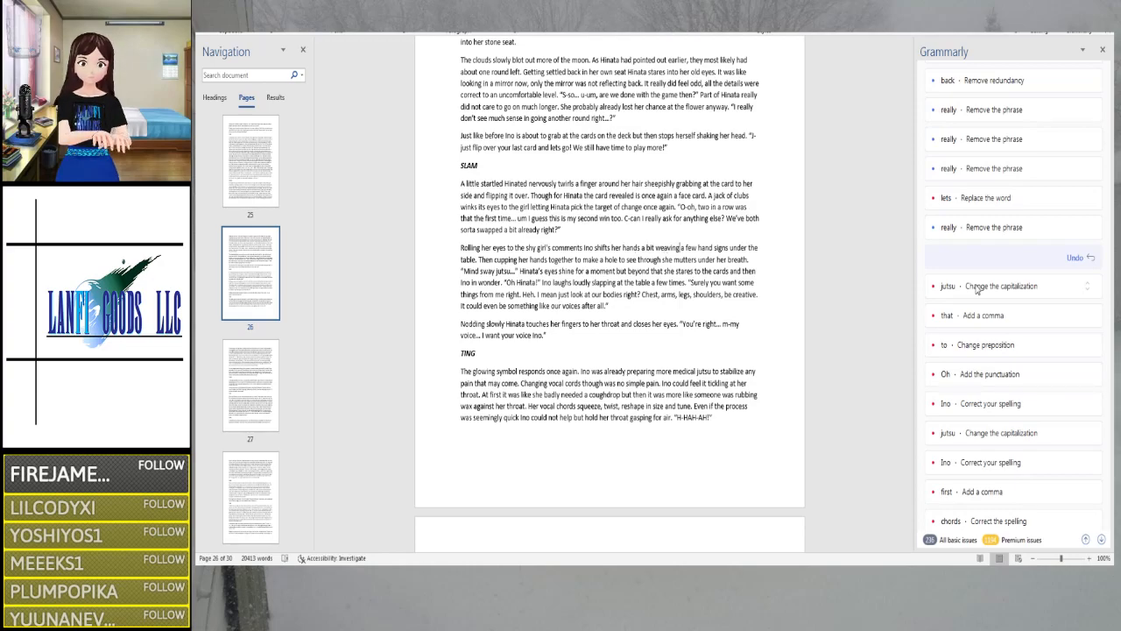
{"action": "key", "text": "Right"}
{"action": "key", "text": "Right"}
{"action": "key", "text": "Right"}
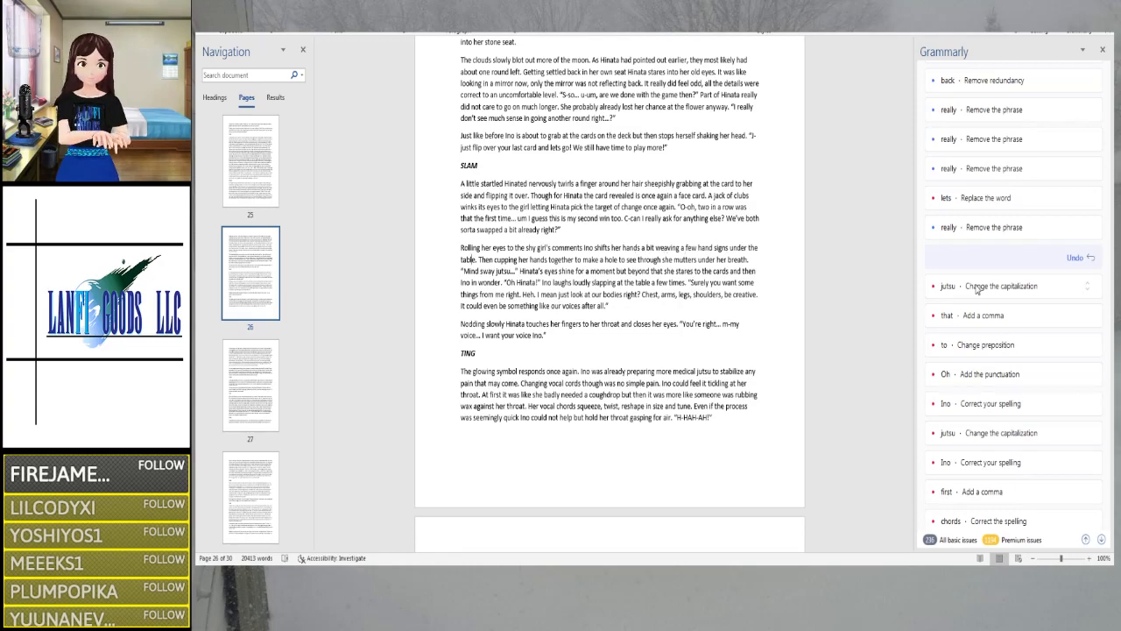
{"action": "key", "text": "Right"}
{"action": "key", "text": "Right"}
{"action": "key", "text": "Right"}
{"action": "key", "text": "Right"}
{"action": "key", "text": "Right"}
{"action": "key", "text": "Right"}
{"action": "key", "text": "Right"}
{"action": "key", "text": "Right"}
{"action": "key", "text": "Right"}
{"action": "key", "text": "Right"}
{"action": "key", "text": "Right"}
{"action": "key", "text": "Right"}
{"action": "key", "text": "Right"}
{"action": "key", "text": "Right"}
{"action": "key", "text": "Right"}
{"action": "key", "text": "Right"}
{"action": "key", "text": "Right"}
{"action": "key", "text": "Right"}
{"action": "key", "text": "Right"}
{"action": "key", "text": "Right"}
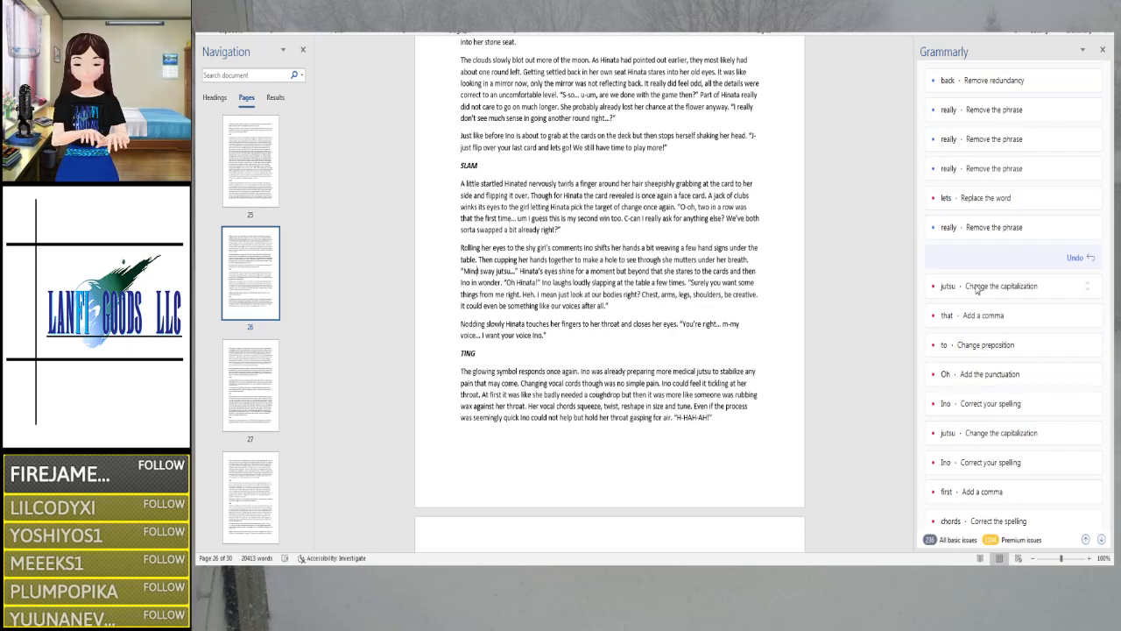
{"action": "left_click", "coordinate": [977, 287]}
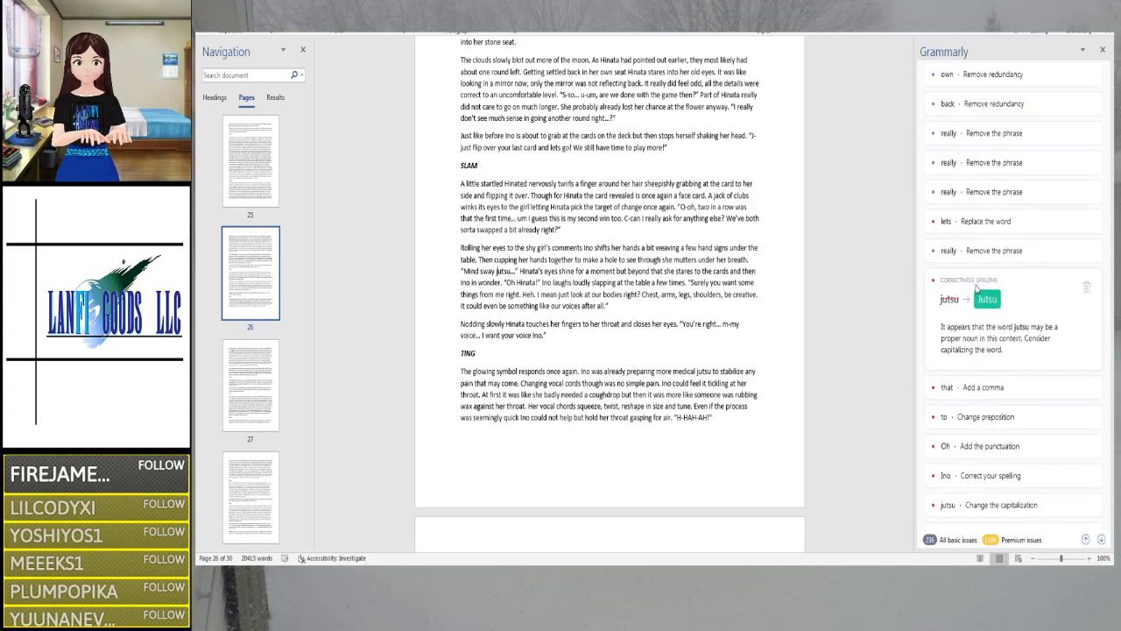
{"action": "left_click", "coordinate": [976, 292]}
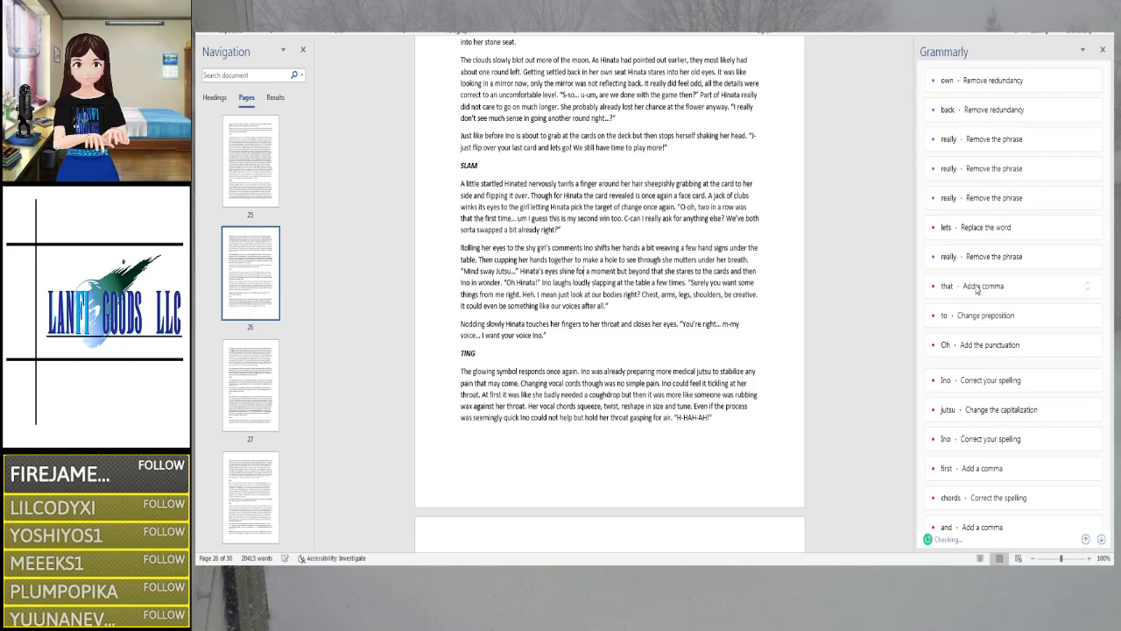
Open the missing-comma suggestion for "beyond that" in the sentence about Hinata's eyes shining
{"action": "left_click", "coordinate": [978, 290]}
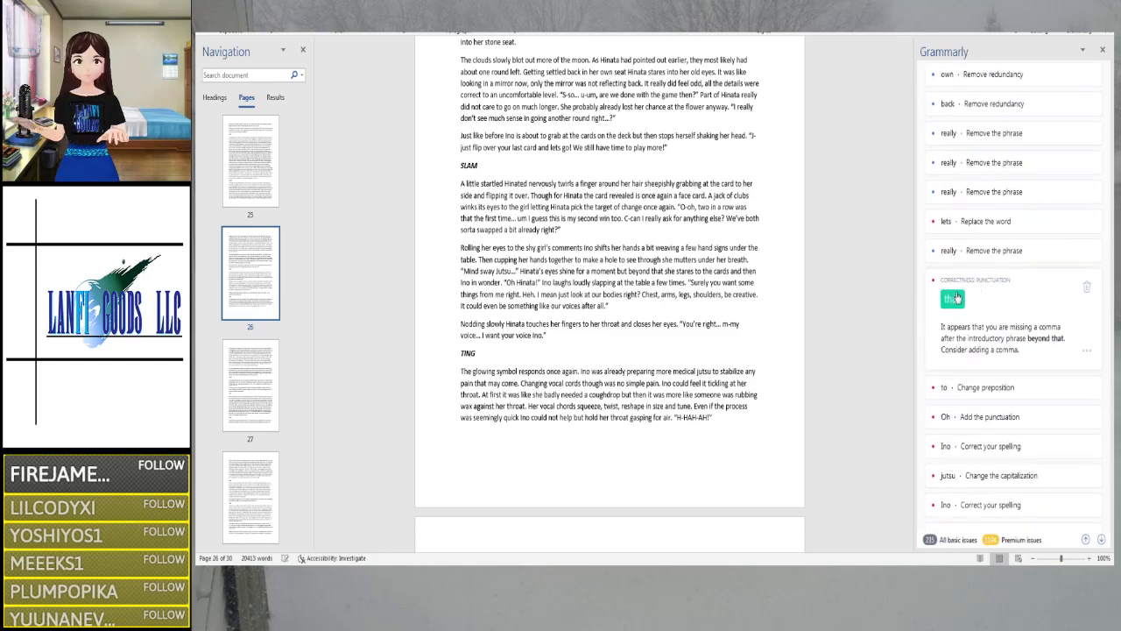
Correct the paragraph above TING to read "beyond that, she stares at the cards" and end "Oh Hinata" with an exclamation mark
{"action": "left_click", "coordinate": [956, 298]}
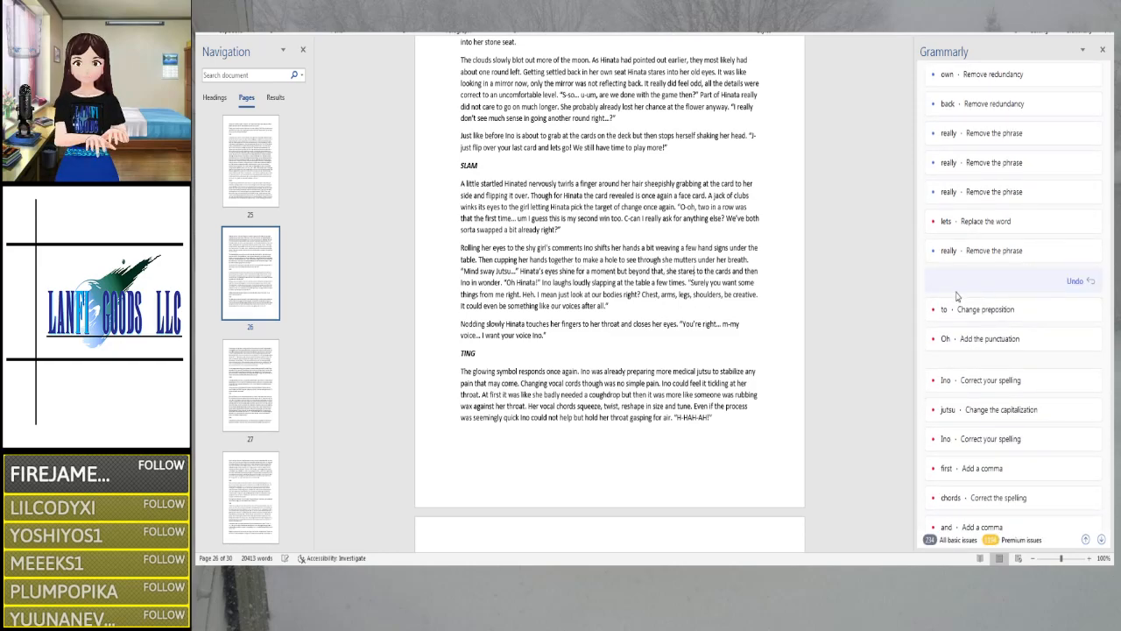
{"action": "left_click", "coordinate": [968, 302]}
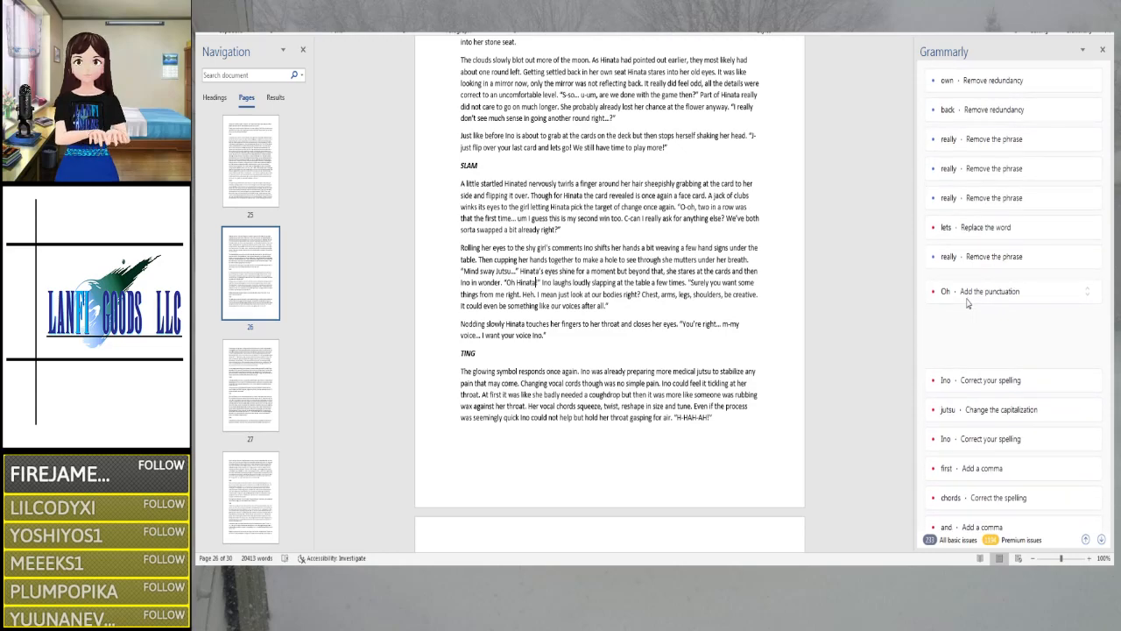
{"action": "type", "text": "!"}
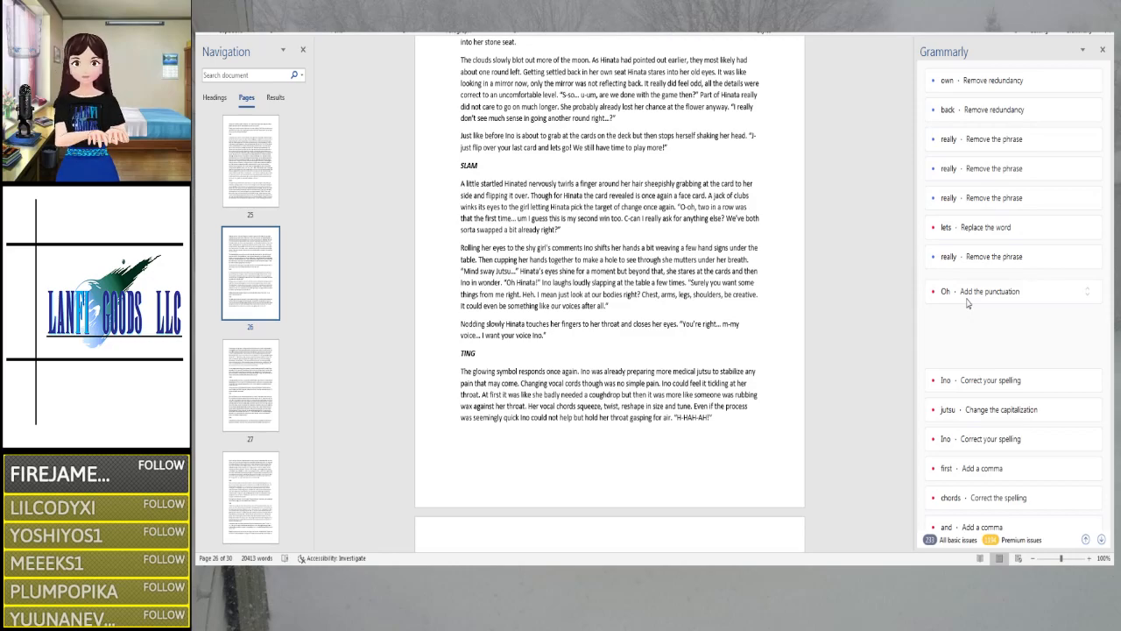
Capitalize "Jutsu" in "preparing more medical Jutsu" in the paragraph below TING
{"action": "scroll", "coordinate": [768, 368], "scroll_direction": "down", "scroll_amount": 8}
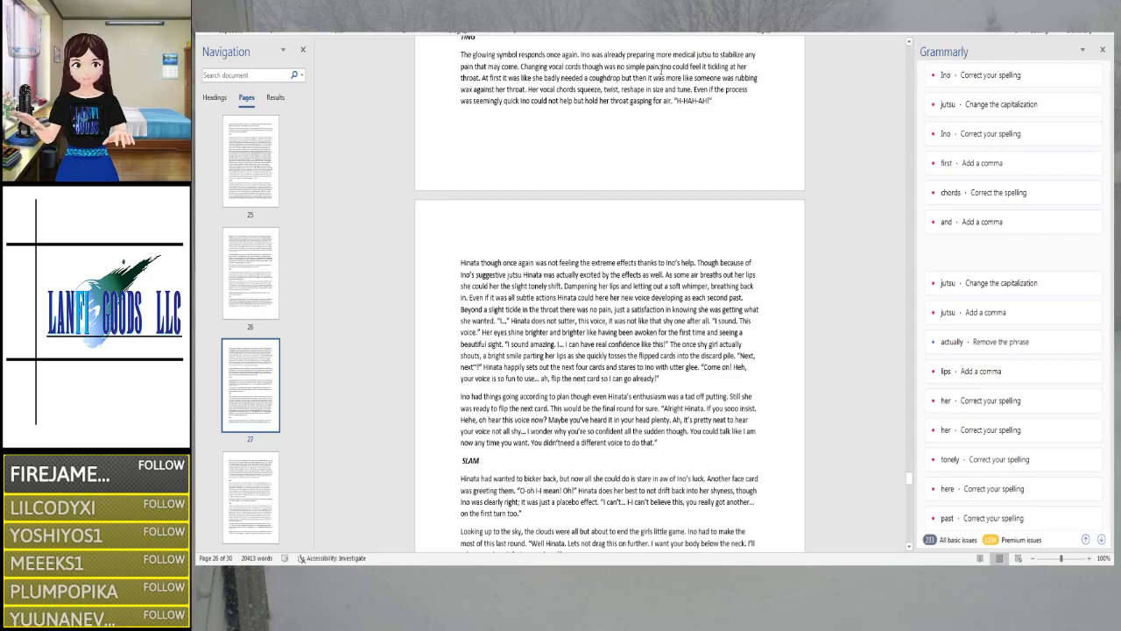
{"action": "left_click", "coordinate": [699, 55]}
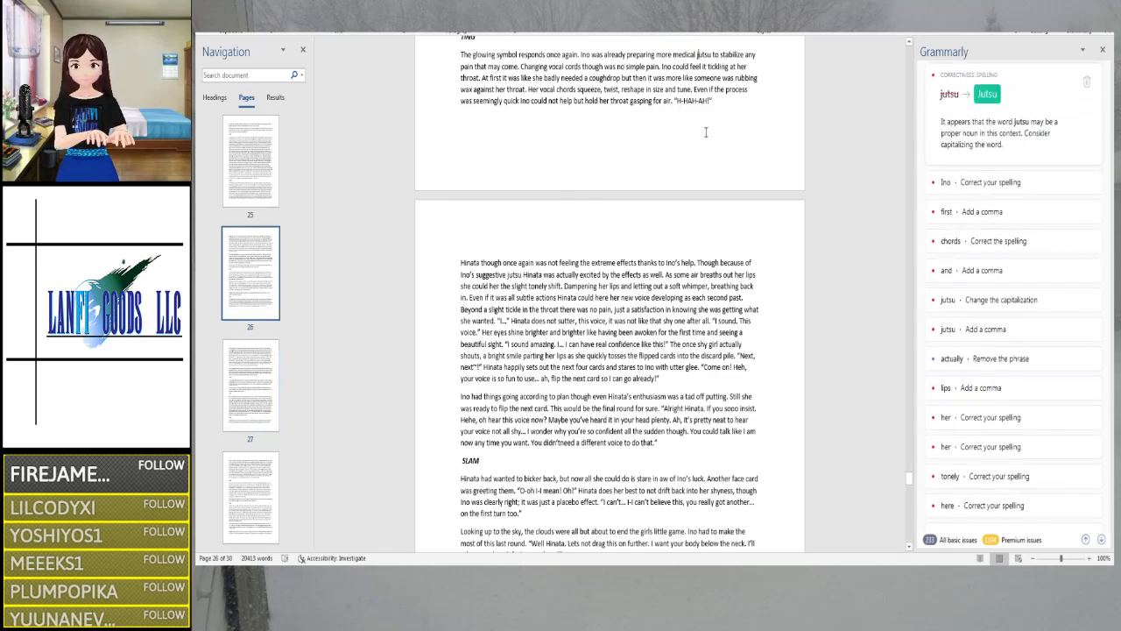
{"action": "type", "text": "J"}
Proofread onward through the paragraph below TING and apply the suggested comma after "At first"
{"action": "key", "text": "ctrl+Right"}
{"action": "key", "text": "ctrl+Right"}
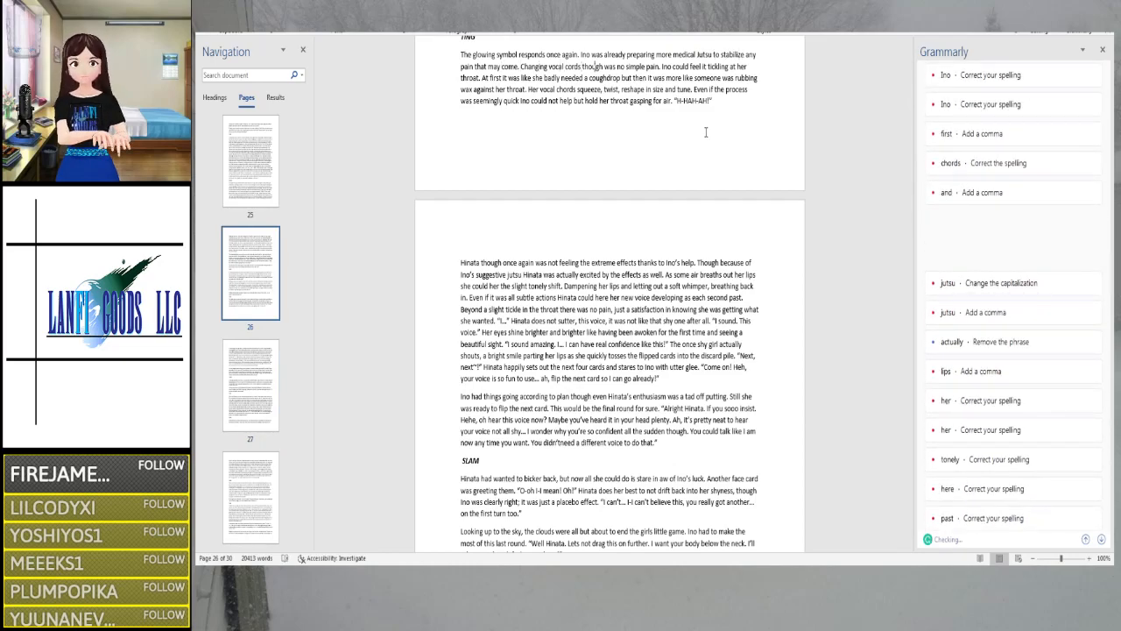
{"action": "key", "text": "Right"}
{"action": "key", "text": "Right"}
{"action": "key", "text": "Right"}
{"action": "key", "text": "Right"}
{"action": "key", "text": "Right"}
{"action": "key", "text": "Right"}
{"action": "key", "text": "Right"}
{"action": "key", "text": "Right"}
{"action": "key", "text": "Right"}
{"action": "key", "text": "Right"}
{"action": "key", "text": "Right"}
{"action": "key", "text": "Right"}
{"action": "key", "text": "Right"}
{"action": "key", "text": "Right"}
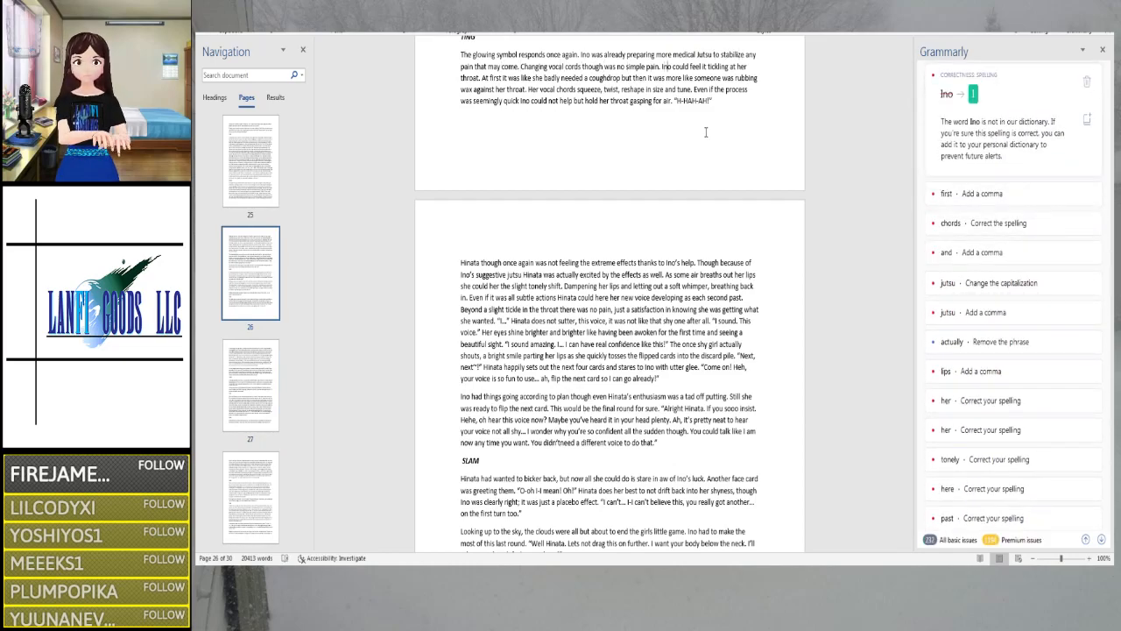
{"action": "key", "text": "Right"}
{"action": "key", "text": "Right"}
{"action": "key", "text": "Right"}
{"action": "key", "text": "Right"}
{"action": "key", "text": "Right"}
{"action": "key", "text": "Right"}
{"action": "key", "text": "Right"}
{"action": "key", "text": "Right"}
{"action": "key", "text": "Right"}
{"action": "key", "text": "Right"}
{"action": "key", "text": "Right"}
{"action": "key", "text": "Right"}
{"action": "key", "text": "Right"}
{"action": "key", "text": "Right"}
{"action": "key", "text": "Right"}
{"action": "key", "text": "Right"}
{"action": "key", "text": "Right"}
{"action": "key", "text": "Right"}
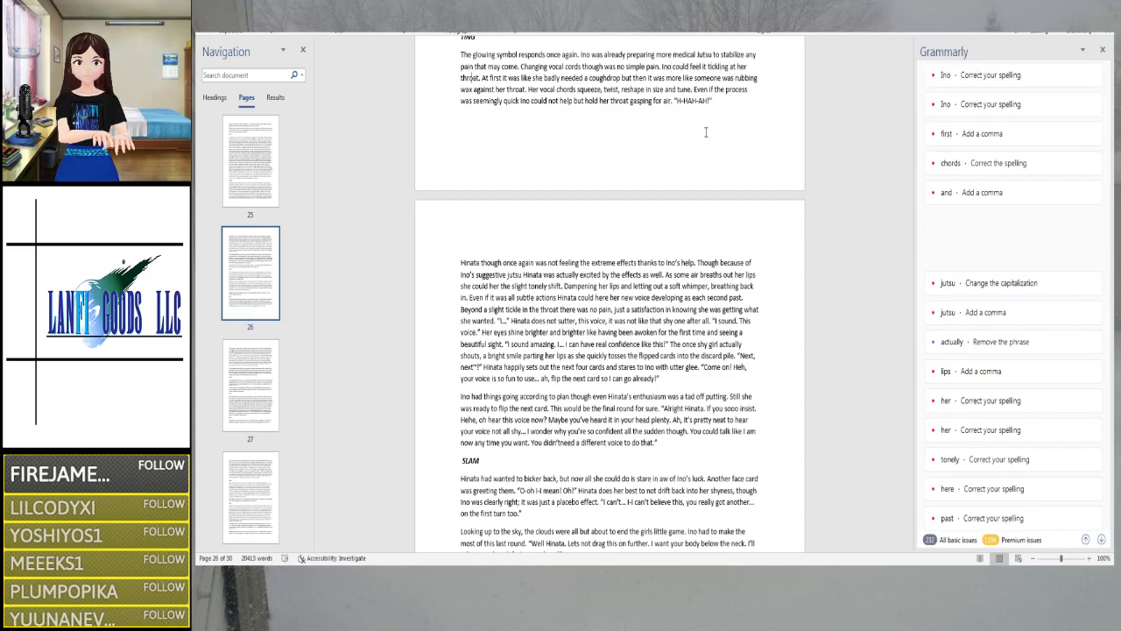
{"action": "key", "text": "Right"}
{"action": "key", "text": "Right"}
{"action": "key", "text": "Right"}
{"action": "key", "text": "Right"}
{"action": "key", "text": "Right"}
{"action": "key", "text": "Right"}
{"action": "key", "text": "Right"}
{"action": "key", "text": "Right"}
{"action": "key", "text": "Right"}
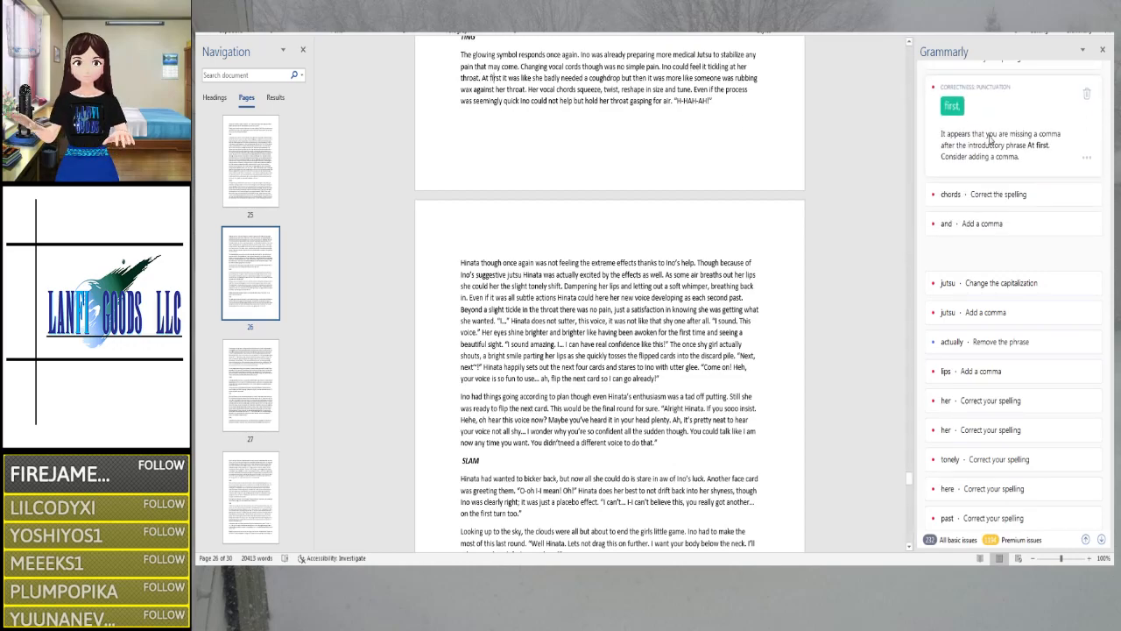
{"action": "left_click", "coordinate": [952, 106]}
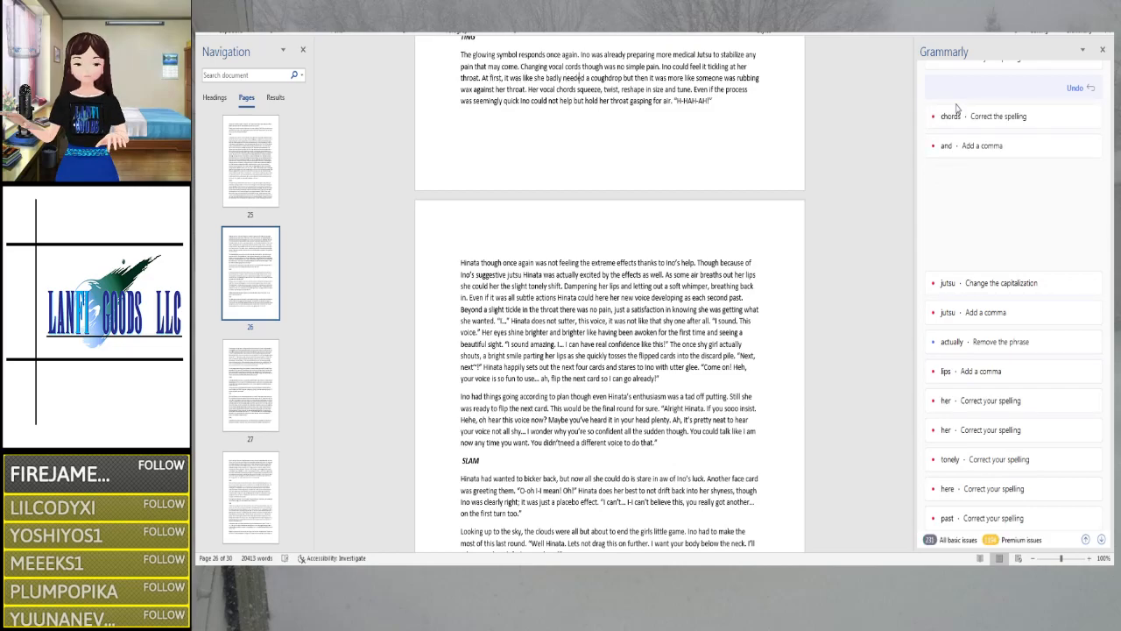
Insert the word "hot" before "wax against her throat" in the paragraph below TING
{"action": "key", "text": "Right"}
{"action": "key", "text": "Right"}
{"action": "key", "text": "Right"}
{"action": "key", "text": "Right"}
{"action": "key", "text": "Right"}
{"action": "key", "text": "Right"}
{"action": "key", "text": "Right"}
{"action": "key", "text": "Right"}
{"action": "key", "text": "Right"}
{"action": "key", "text": "Right"}
{"action": "key", "text": "Right"}
{"action": "key", "text": "Right"}
{"action": "key", "text": "Right"}
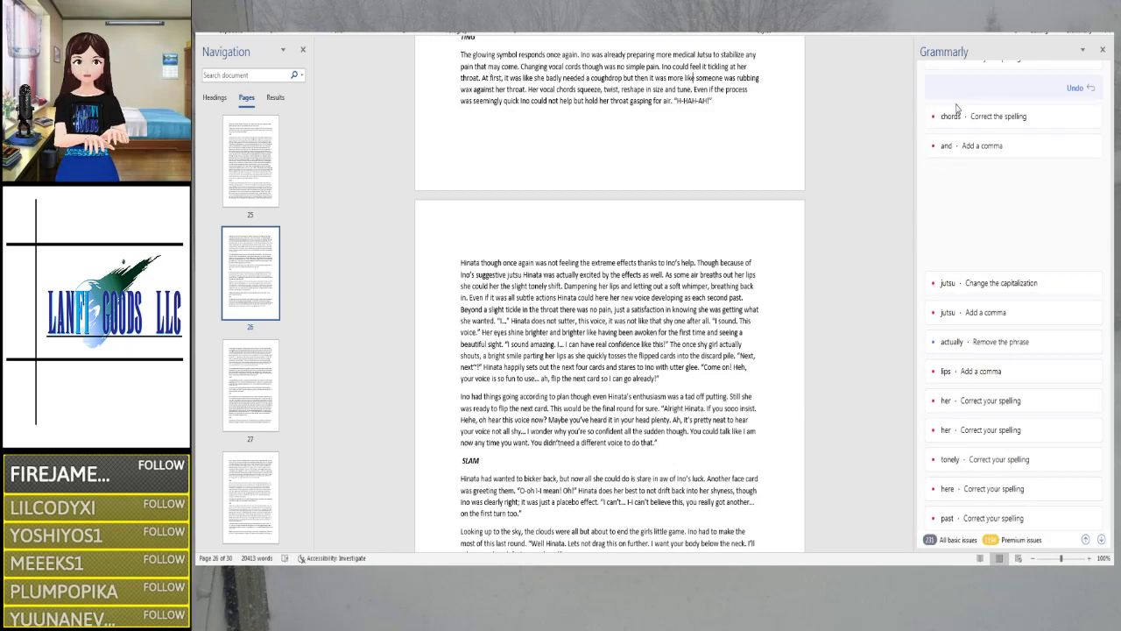
{"action": "key", "text": "Right"}
{"action": "key", "text": "Right"}
{"action": "key", "text": "Right"}
{"action": "key", "text": "Right"}
{"action": "key", "text": "Right"}
{"action": "key", "text": "Right"}
{"action": "key", "text": "Right"}
{"action": "key", "text": "Right"}
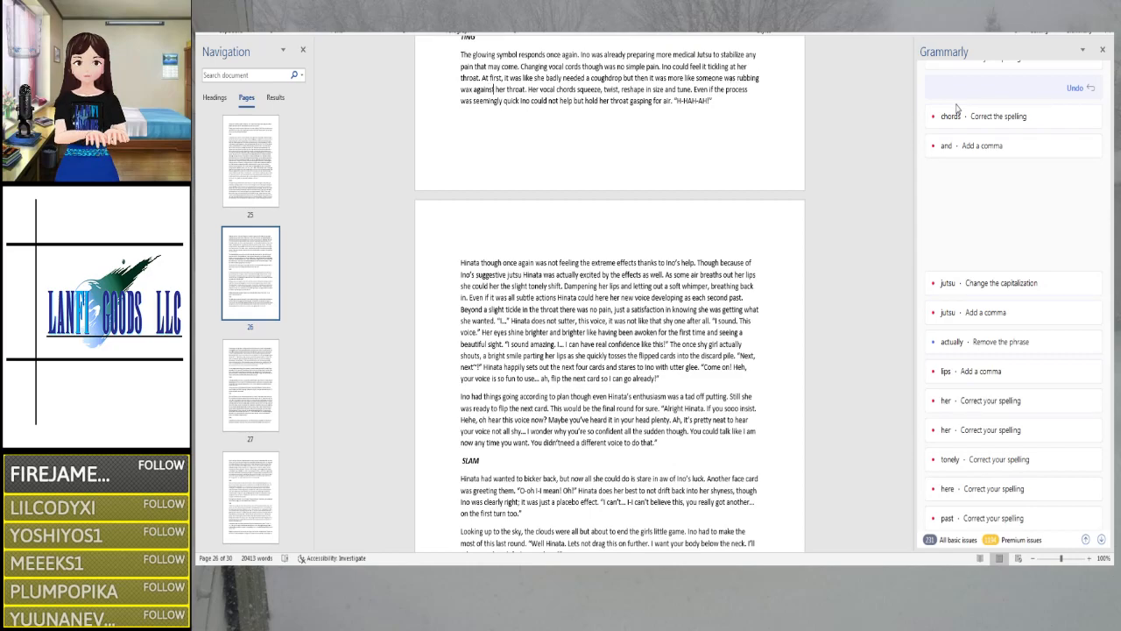
{"action": "key", "text": "Right"}
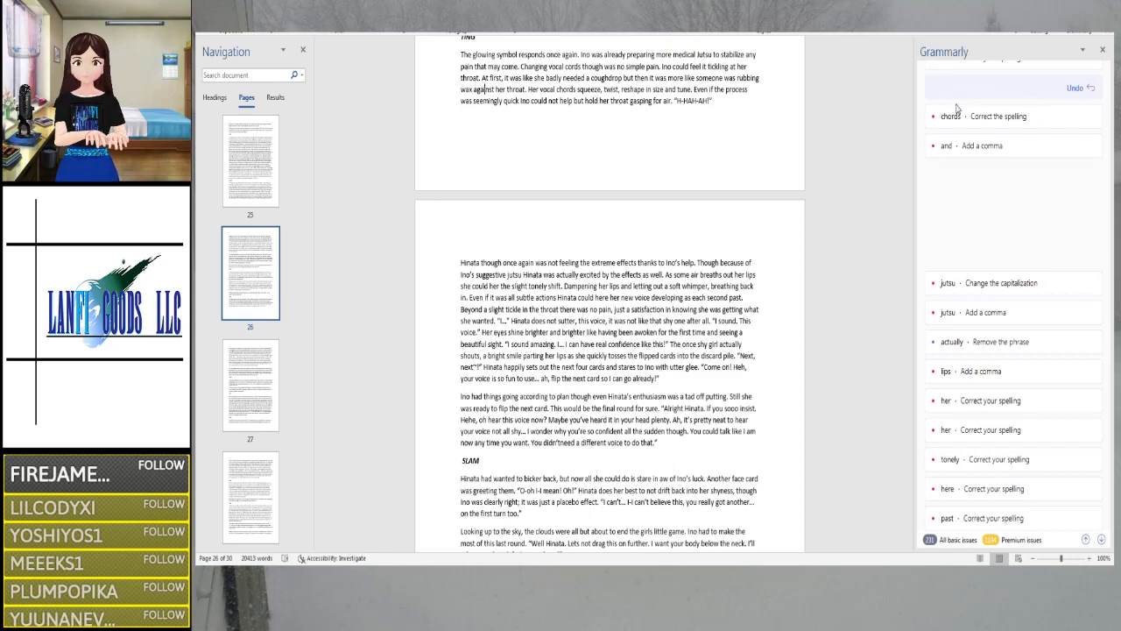
{"action": "type", "text": "hot"}
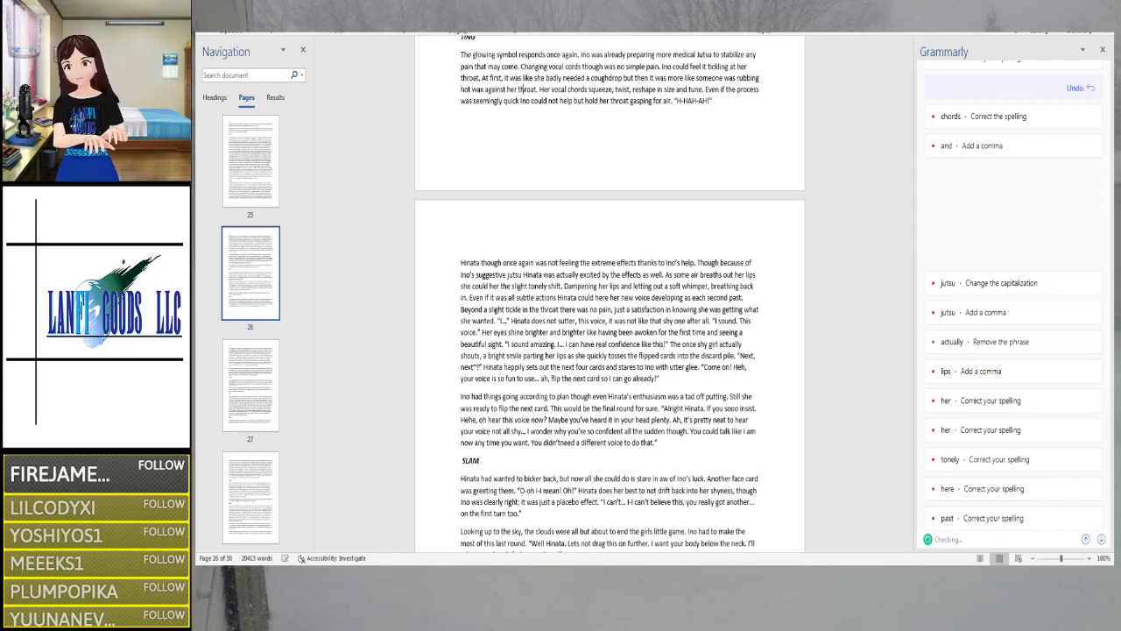
Apply the suggested spelling "cords" in "Her vocal cords" and the suggested comma before "and tune"
{"action": "left_click", "coordinate": [957, 108]}
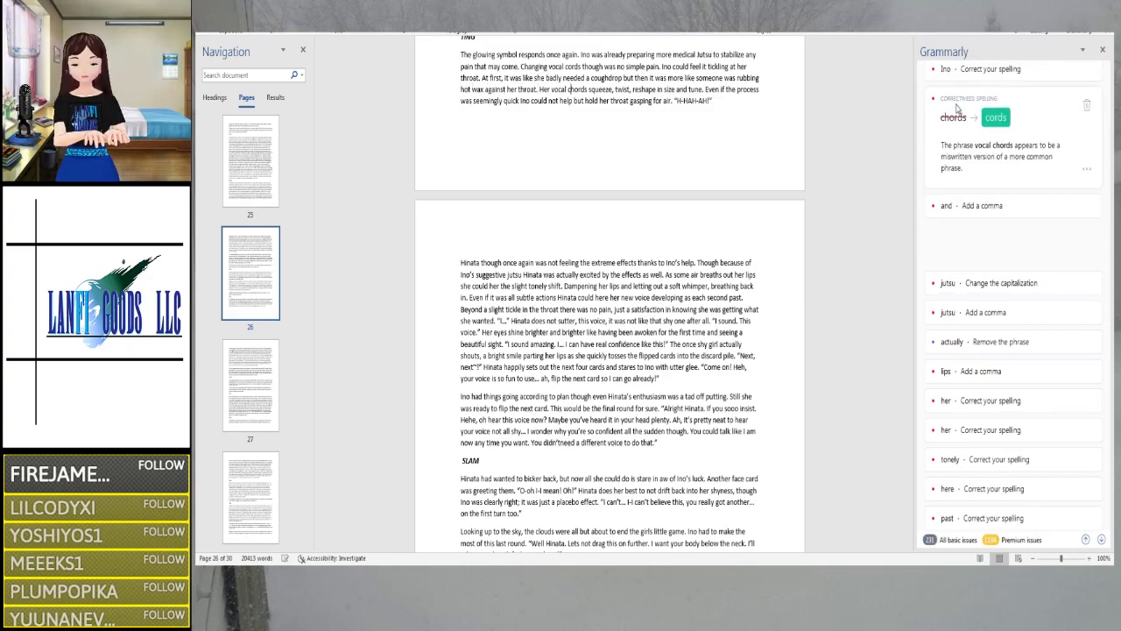
{"action": "left_click", "coordinate": [994, 117]}
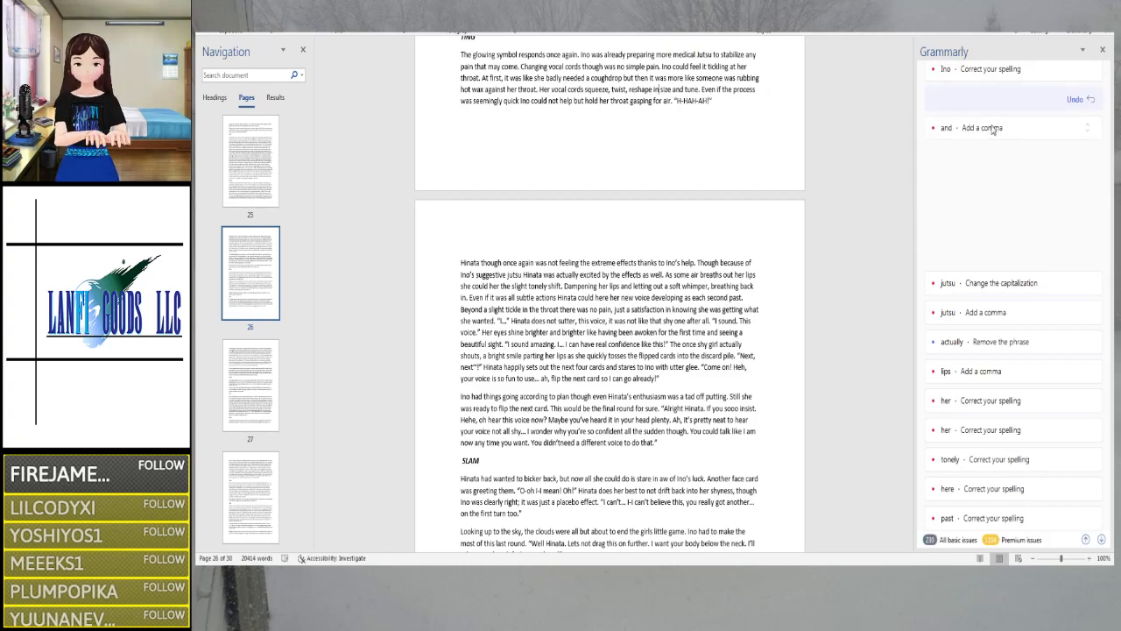
{"action": "left_click", "coordinate": [992, 130]}
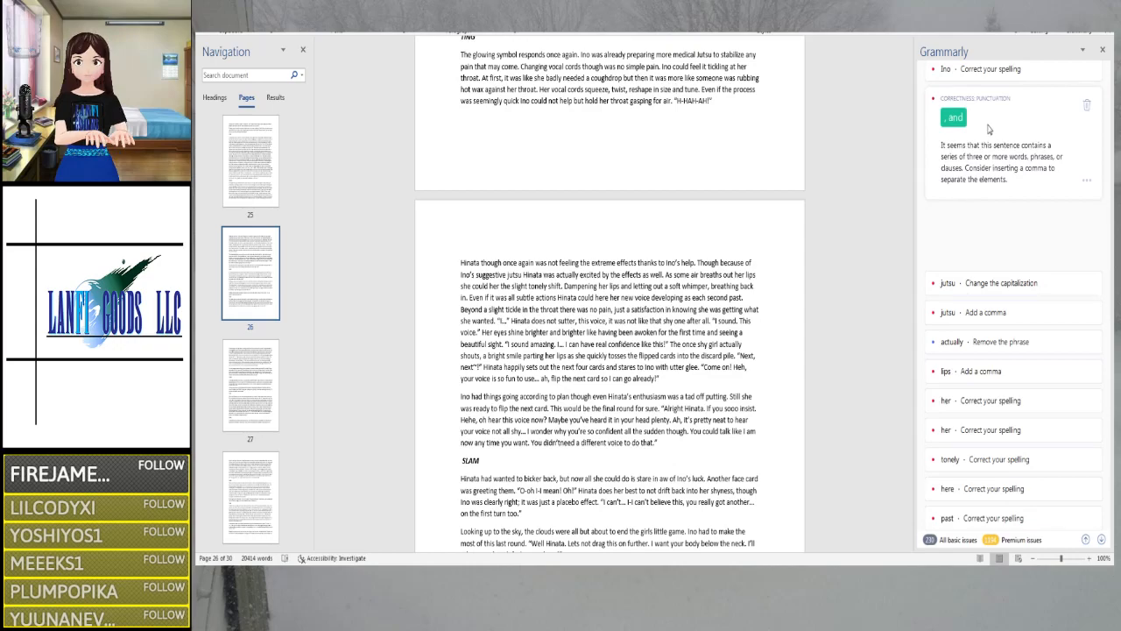
{"action": "left_click", "coordinate": [947, 123]}
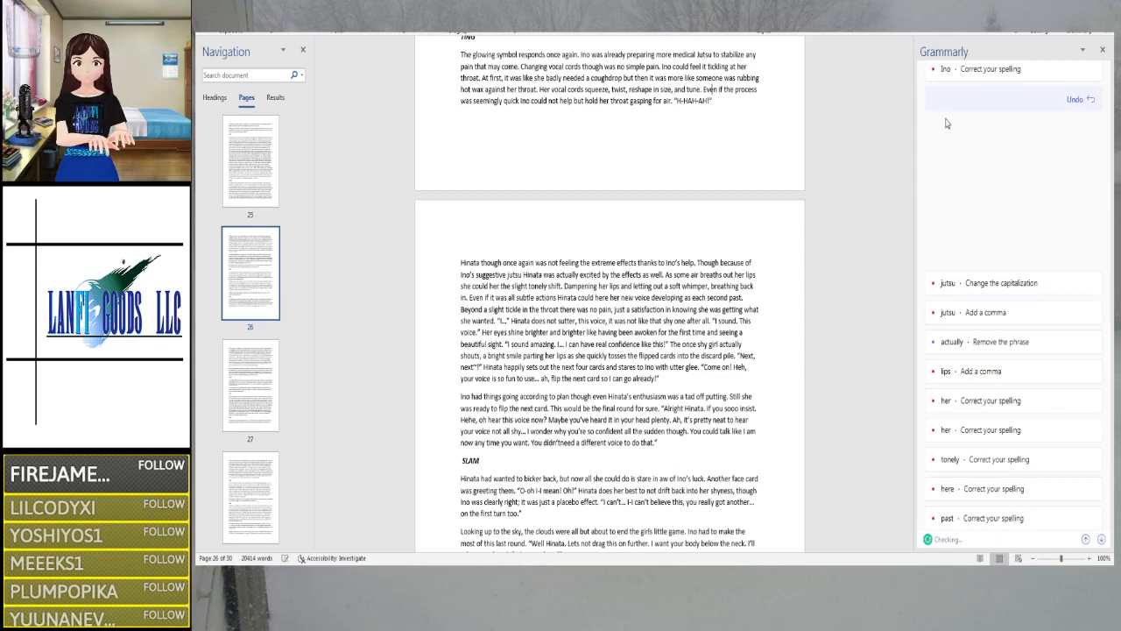
Capitalize "Jutsu" in "Ino's suggestive Jutsu" in the first paragraph of page 27
{"action": "key", "text": "Right"}
{"action": "key", "text": "Right"}
{"action": "key", "text": "Right"}
{"action": "key", "text": "Right"}
{"action": "key", "text": "Right"}
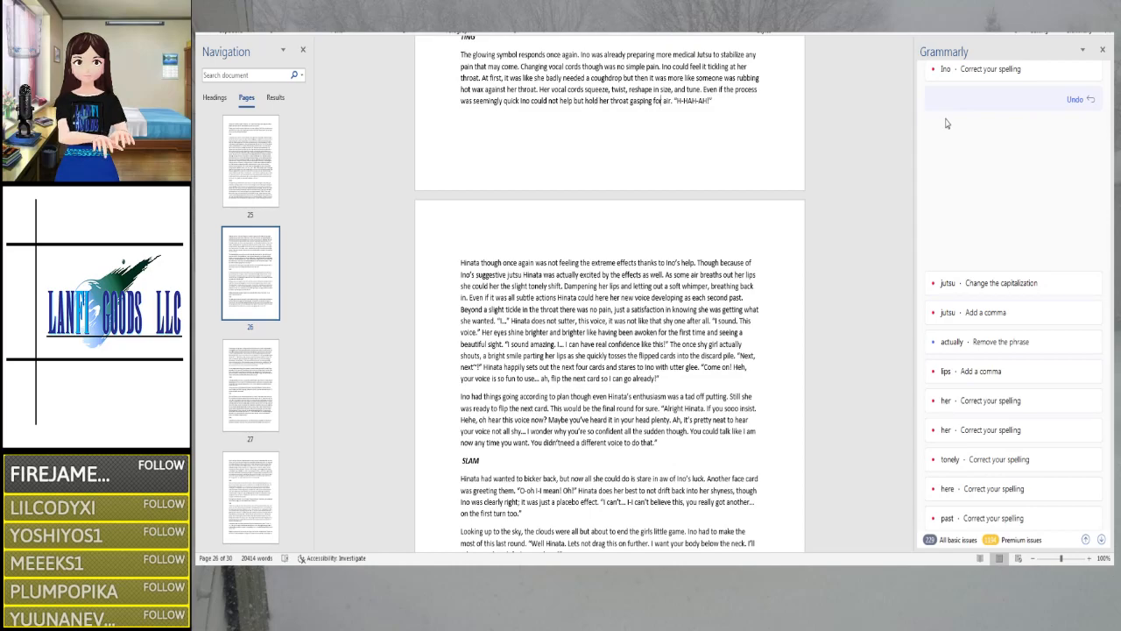
{"action": "key", "text": "Right"}
{"action": "key", "text": "Right"}
{"action": "key", "text": "Right"}
{"action": "key", "text": "Right"}
{"action": "key", "text": "Right"}
{"action": "key", "text": "Right"}
{"action": "key", "text": "Right"}
{"action": "key", "text": "Right"}
{"action": "key", "text": "Right"}
{"action": "key", "text": "Right"}
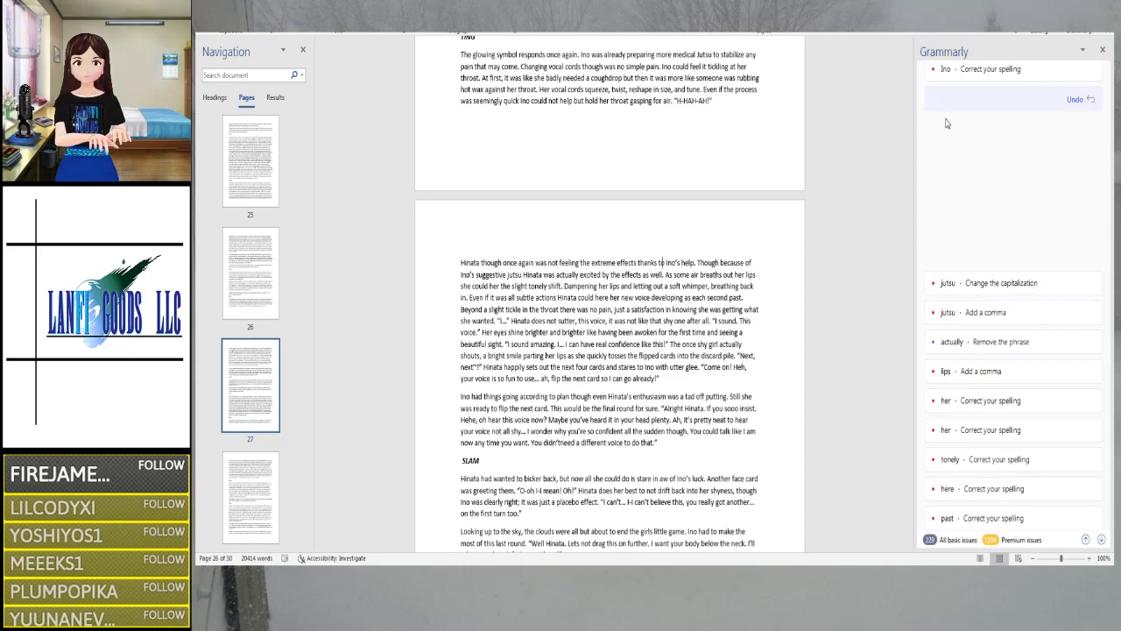
{"action": "key", "text": "Right"}
{"action": "key", "text": "Right"}
{"action": "key", "text": "Right"}
{"action": "key", "text": "Right"}
{"action": "key", "text": "Right"}
{"action": "key", "text": "Right"}
{"action": "key", "text": "Right"}
{"action": "key", "text": "Right"}
{"action": "key", "text": "Right"}
{"action": "key", "text": "Right"}
{"action": "key", "text": "Right"}
{"action": "key", "text": "Right"}
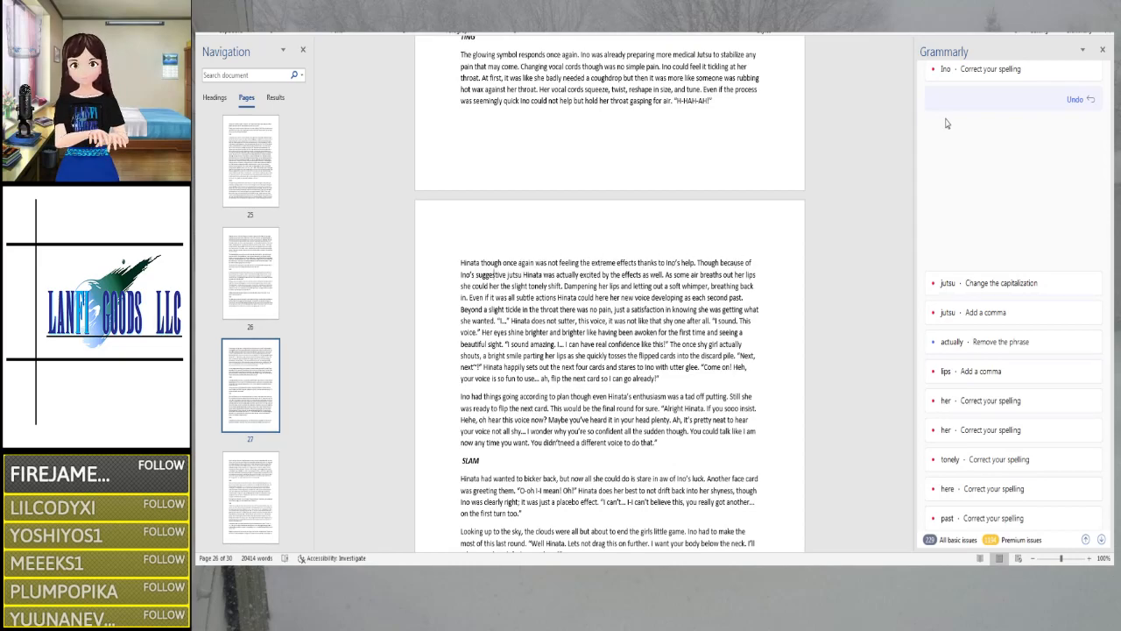
{"action": "key", "text": "Right"}
{"action": "key", "text": "Right"}
{"action": "key", "text": "Right"}
{"action": "key", "text": "Right"}
{"action": "key", "text": "Right"}
{"action": "key", "text": "Right"}
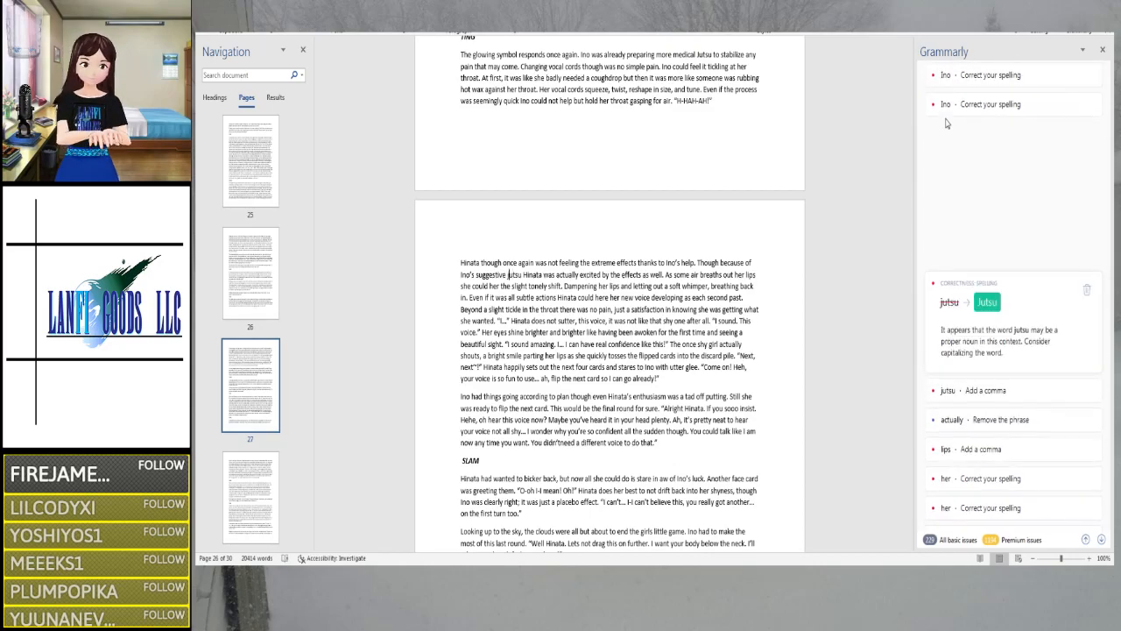
{"action": "key", "text": "BackSpace"}
{"action": "type", "text": "J"}
Delete "as well" from the sentence about Hinata being excited so that it ends with "by the effects."
{"action": "key", "text": "Right"}
{"action": "key", "text": "Right"}
{"action": "key", "text": "Right"}
{"action": "key", "text": "Right"}
{"action": "key", "text": "Right"}
{"action": "key", "text": "Right"}
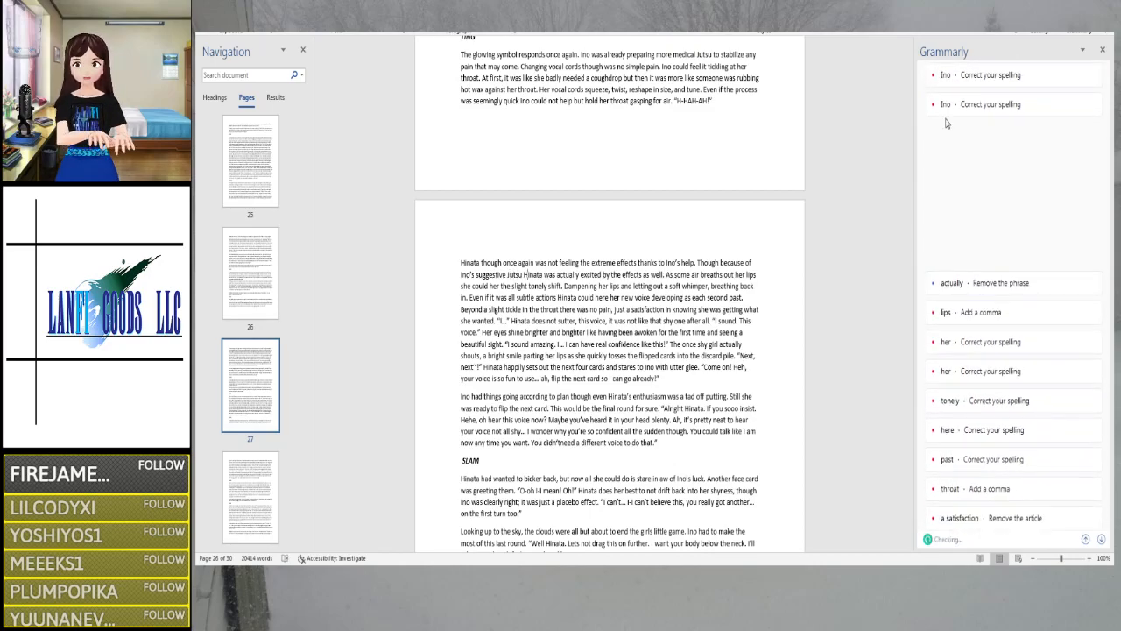
{"action": "key", "text": "Right"}
{"action": "key", "text": "Right"}
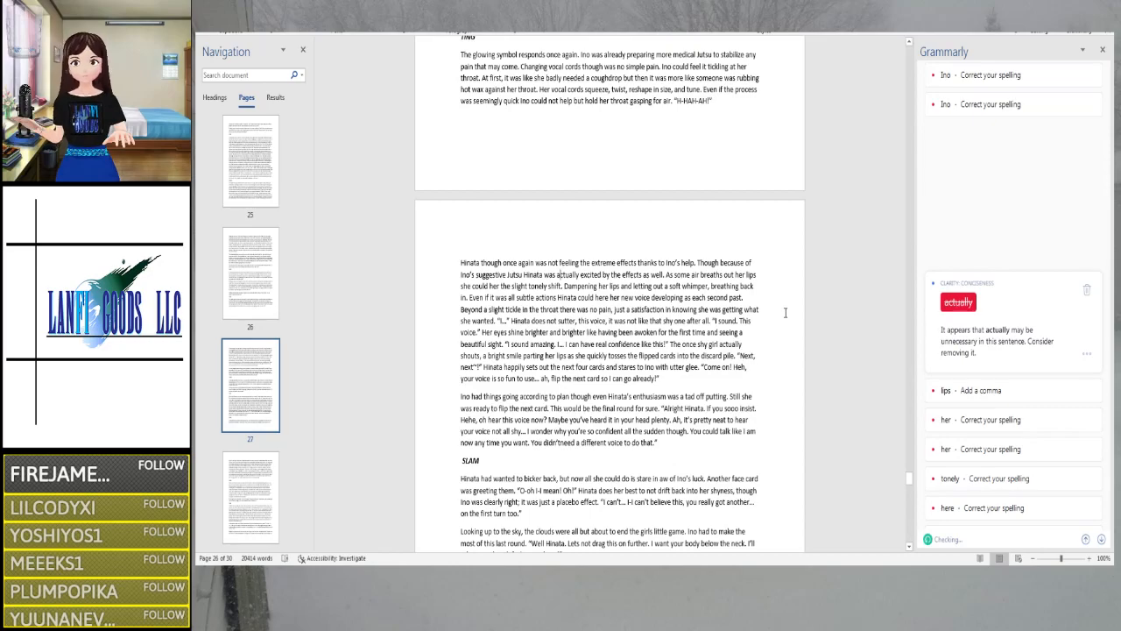
{"action": "key", "text": "Right"}
{"action": "key", "text": "Right"}
{"action": "key", "text": "Right"}
{"action": "key", "text": "Right"}
{"action": "key", "text": "Right"}
{"action": "key", "text": "Right"}
{"action": "key", "text": "Right"}
{"action": "key", "text": "Right"}
{"action": "key", "text": "Right"}
{"action": "key", "text": "Right"}
{"action": "key", "text": "Right"}
{"action": "key", "text": "Right"}
{"action": "key", "text": "Right"}
{"action": "key", "text": "Right"}
{"action": "key", "text": "Right"}
{"action": "key", "text": "Right"}
{"action": "key", "text": "Right"}
{"action": "key", "text": "Right"}
{"action": "key", "text": "Right"}
{"action": "key", "text": "Right"}
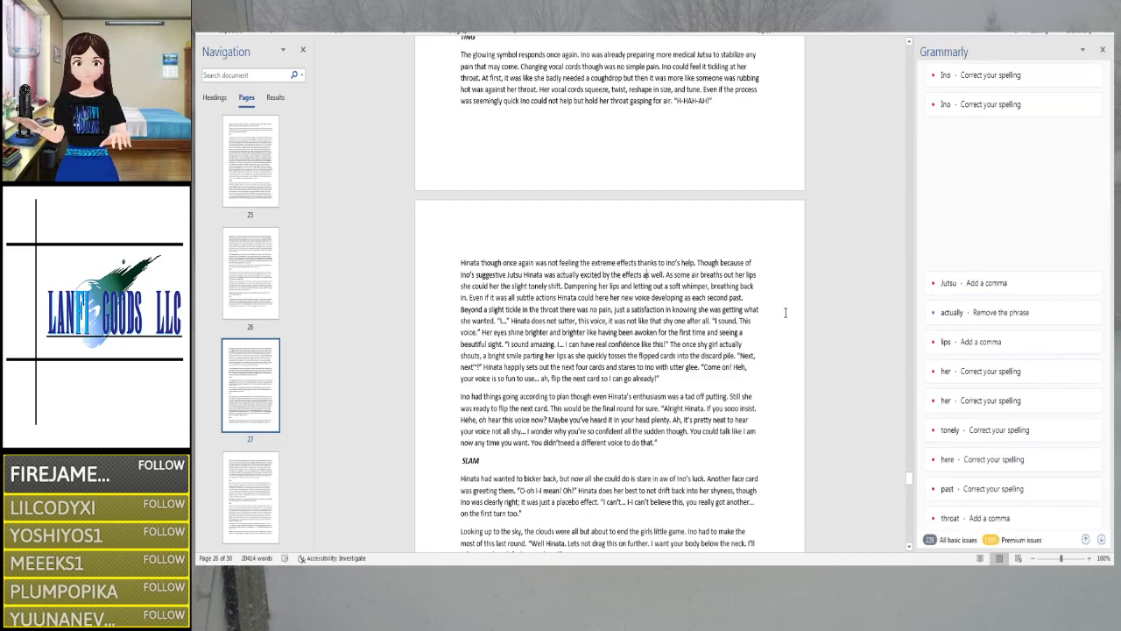
{"action": "key", "text": "Delete"}
{"action": "key", "text": "Delete"}
{"action": "key", "text": "Delete"}
{"action": "key", "text": "Delete"}
{"action": "key", "text": "Delete"}
{"action": "key", "text": "Delete"}
{"action": "key", "text": "Delete"}
{"action": "key", "text": "BackSpace"}
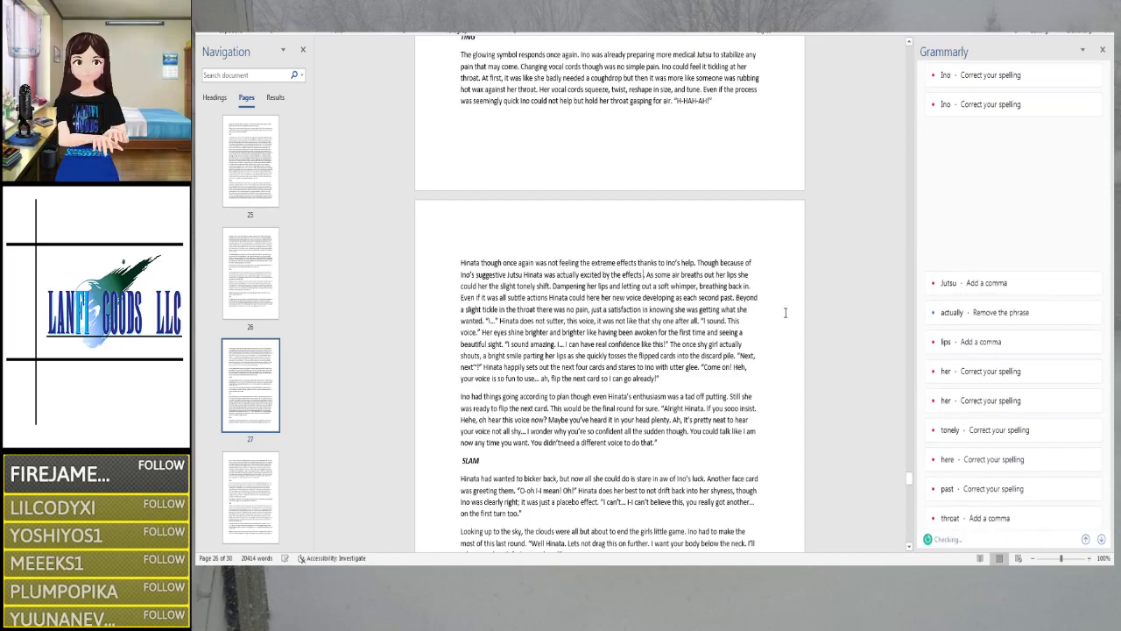
{"action": "type", "text": "."}
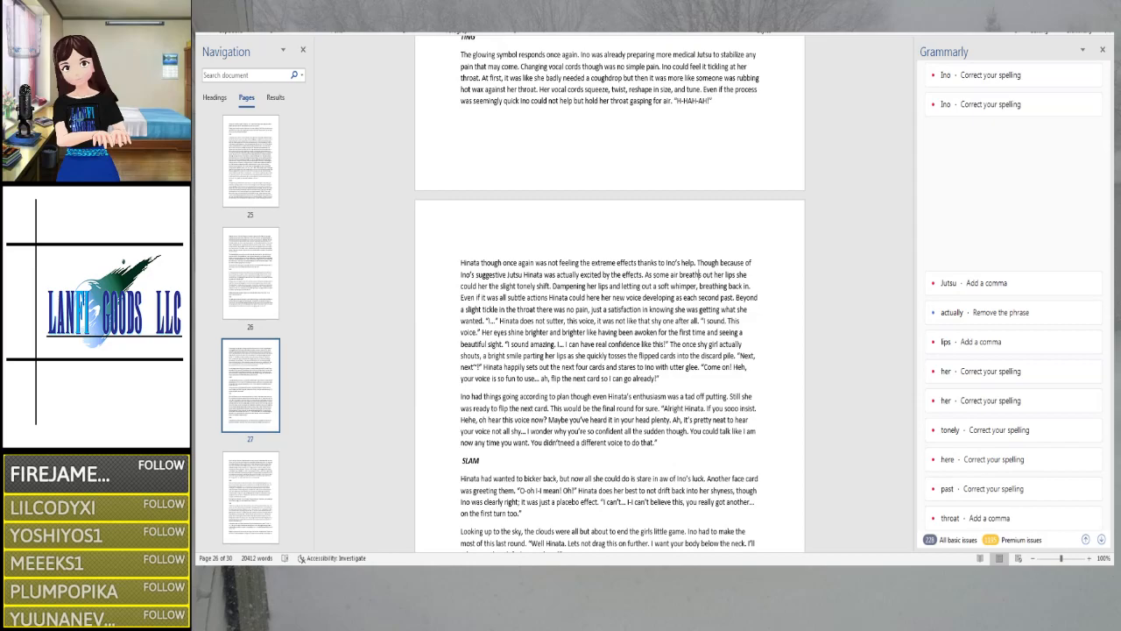
Correct the spelling to "breathes" in "some air breathes out her lips" and to "hear" in "could hear the slight"
{"action": "left_click", "coordinate": [699, 274]}
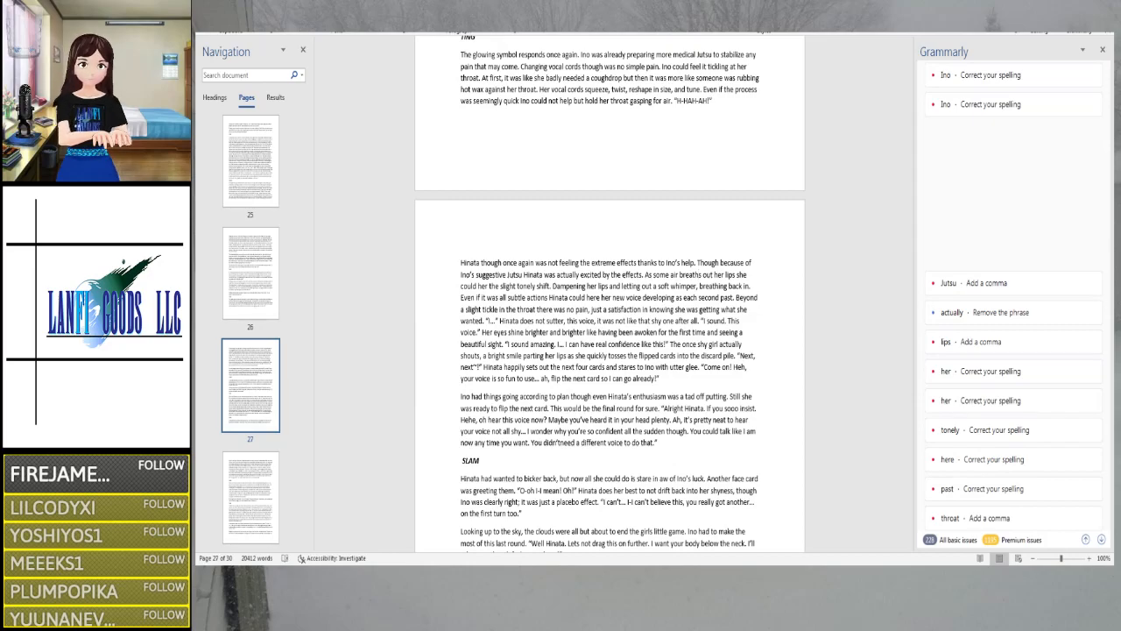
{"action": "type", "text": "e"}
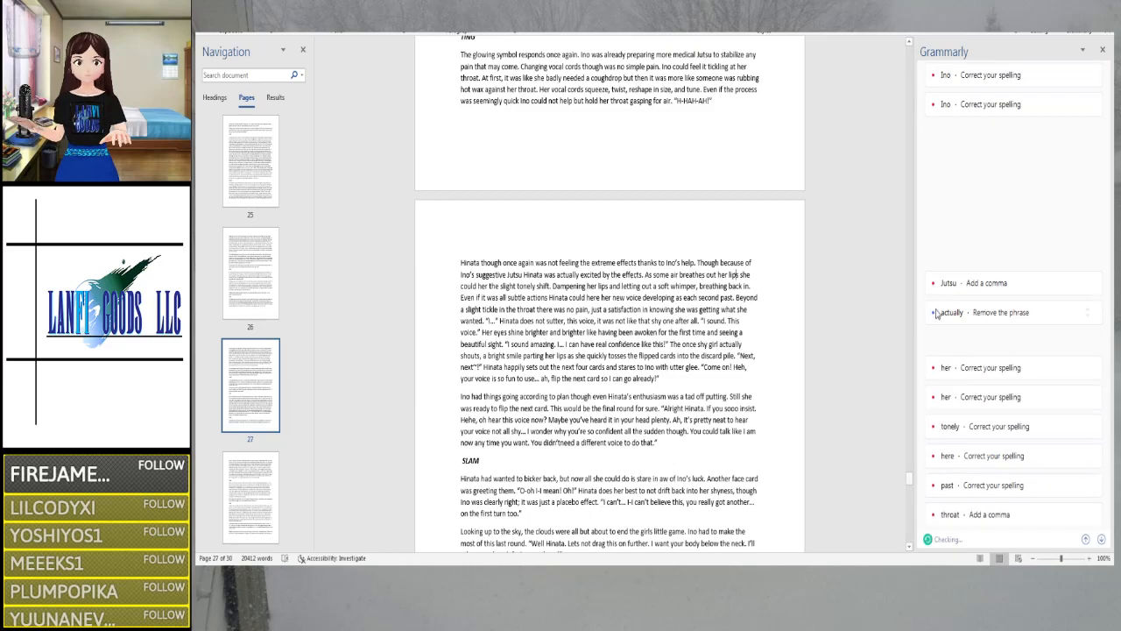
{"action": "left_click", "coordinate": [724, 297]}
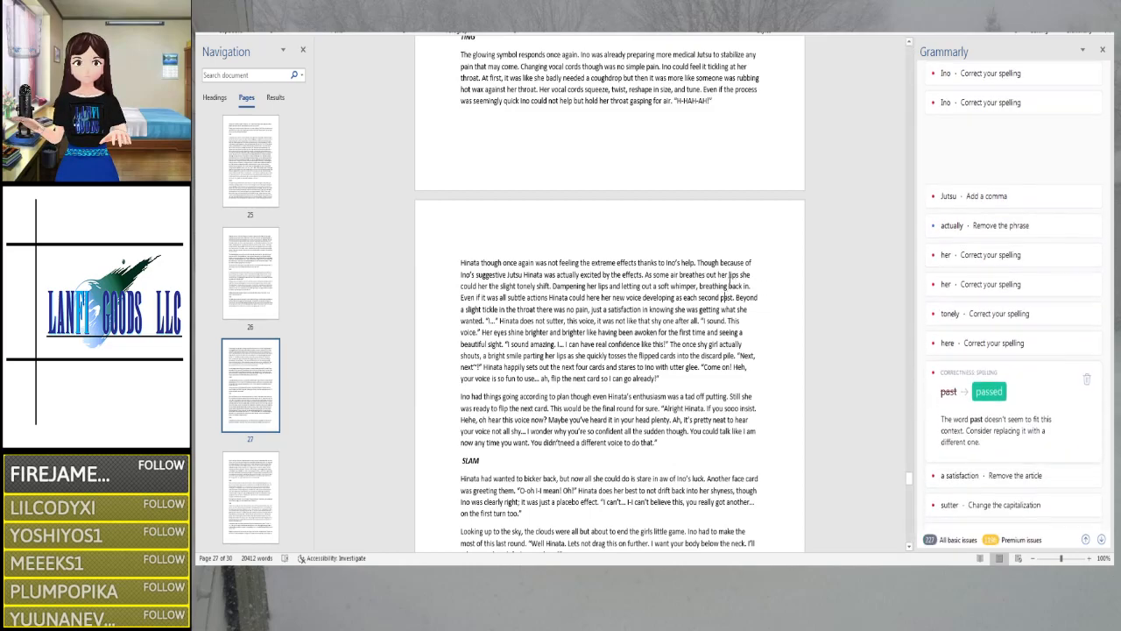
{"action": "left_click", "coordinate": [737, 276]}
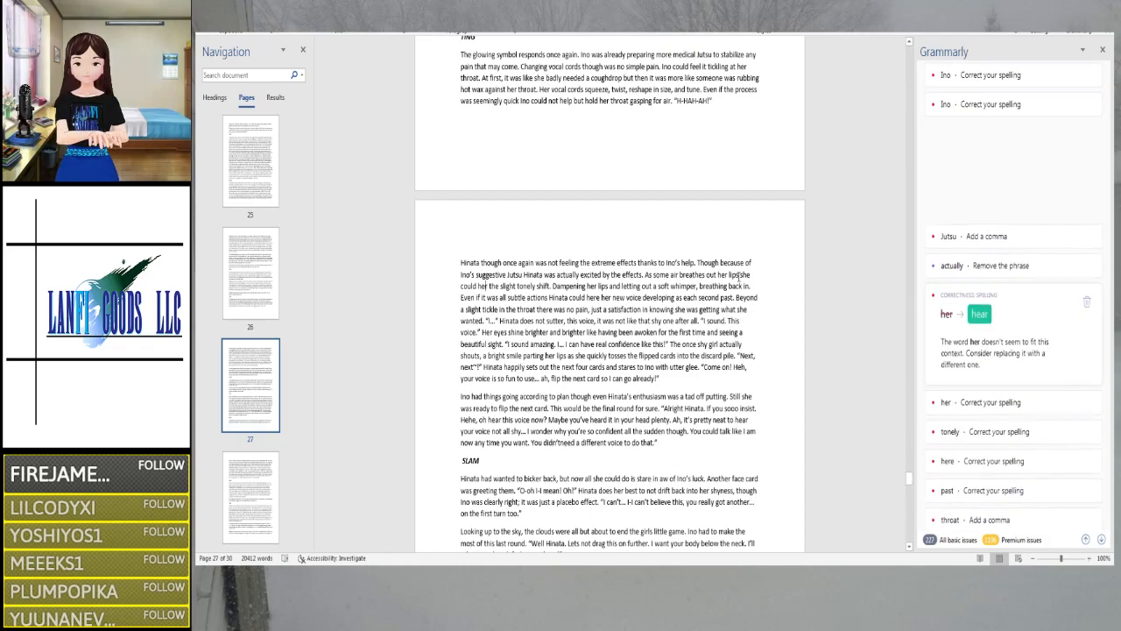
{"action": "type", "text": "a"}
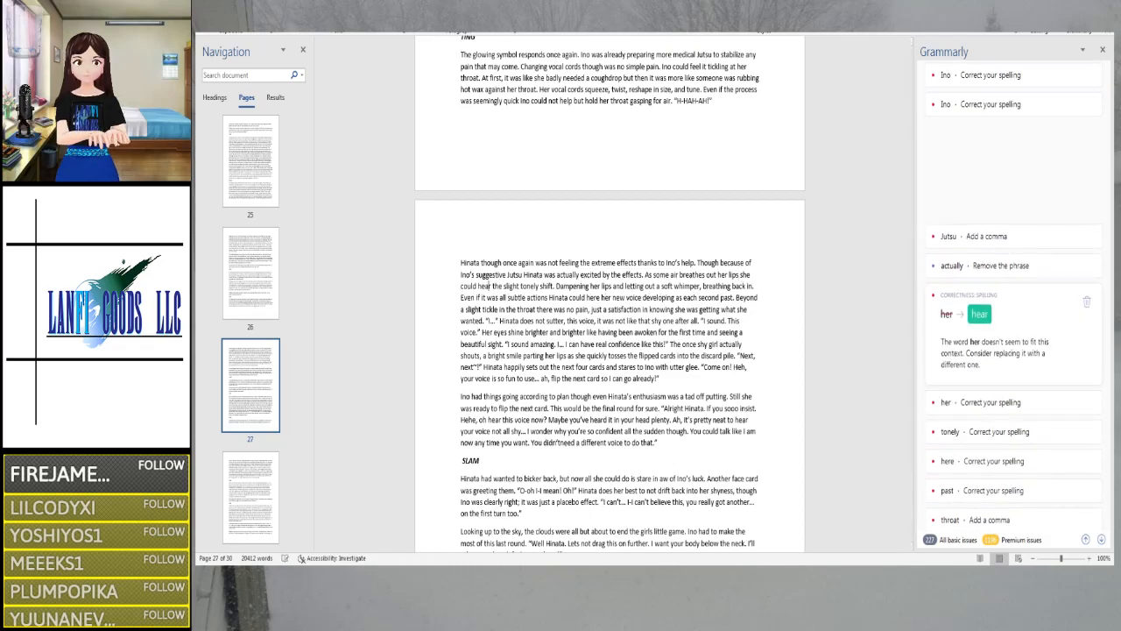
Replace "tonely" with the suggested "tonal" in "the slight tonal shift" in the first paragraph of page 27
{"action": "key", "text": "Right"}
{"action": "key", "text": "Right"}
{"action": "key", "text": "Right"}
{"action": "key", "text": "Right"}
{"action": "key", "text": "Right"}
{"action": "key", "text": "Right"}
{"action": "key", "text": "Right"}
{"action": "key", "text": "Right"}
{"action": "key", "text": "Right"}
{"action": "key", "text": "Right"}
{"action": "key", "text": "Right"}
{"action": "key", "text": "Right"}
{"action": "key", "text": "Right"}
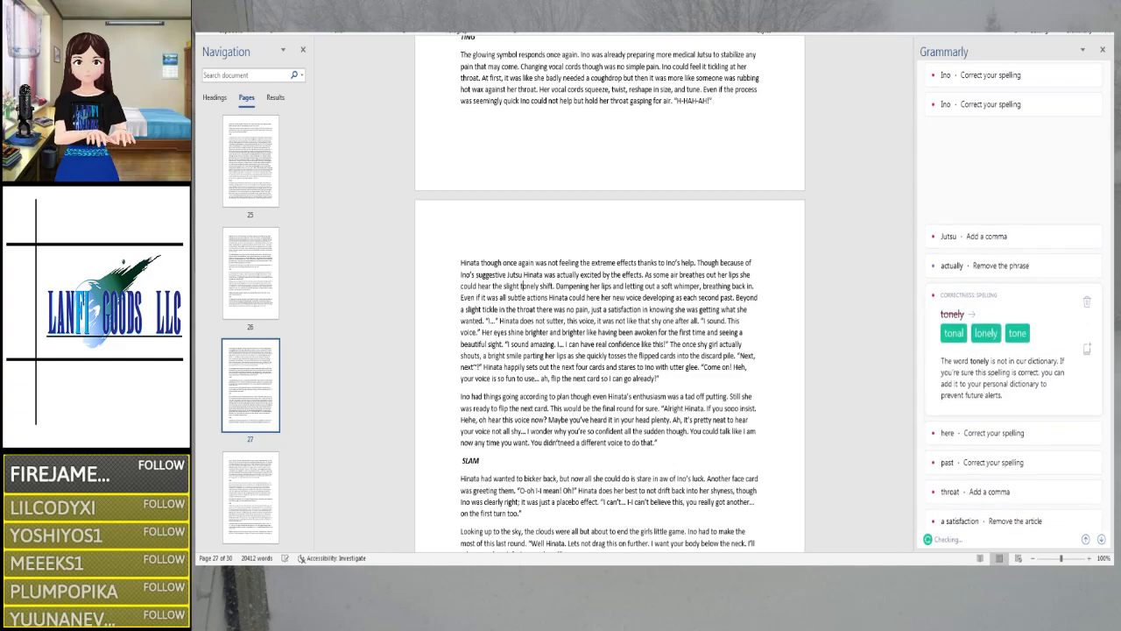
{"action": "left_click", "coordinate": [954, 333]}
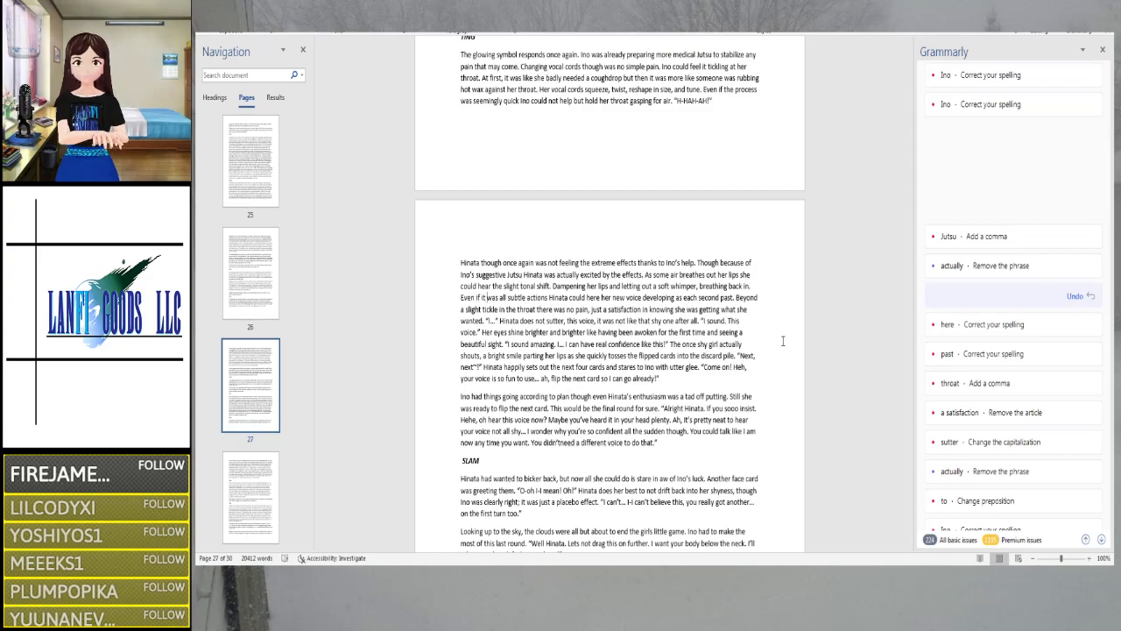
Apply the suggested spelling "hear" in "Hinata could hear her new voice developing"
{"action": "key", "text": "Right"}
{"action": "key", "text": "Right"}
{"action": "key", "text": "Right"}
{"action": "key", "text": "Right"}
{"action": "key", "text": "Right"}
{"action": "key", "text": "Right"}
{"action": "key", "text": "Right"}
{"action": "key", "text": "Right"}
{"action": "key", "text": "Right"}
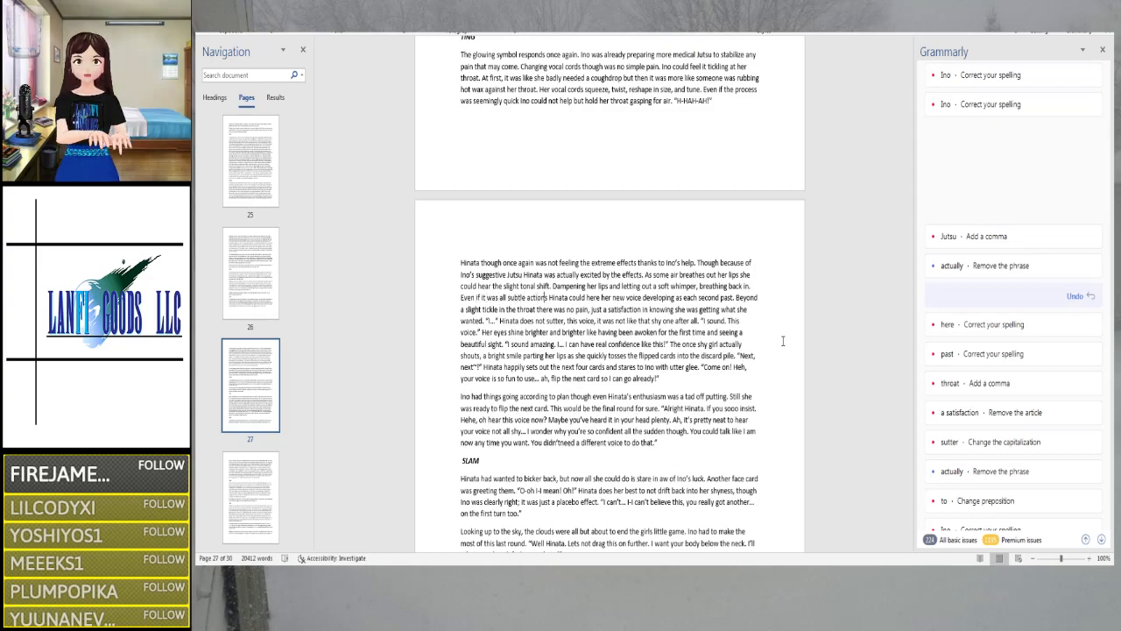
{"action": "key", "text": "Right"}
{"action": "key", "text": "Right"}
{"action": "key", "text": "Right"}
{"action": "key", "text": "Right"}
{"action": "key", "text": "Right"}
{"action": "key", "text": "Right"}
{"action": "key", "text": "Right"}
{"action": "key", "text": "Right"}
{"action": "key", "text": "Right"}
{"action": "key", "text": "Right"}
{"action": "key", "text": "Right"}
{"action": "key", "text": "Right"}
{"action": "key", "text": "Right"}
{"action": "key", "text": "Right"}
{"action": "key", "text": "Right"}
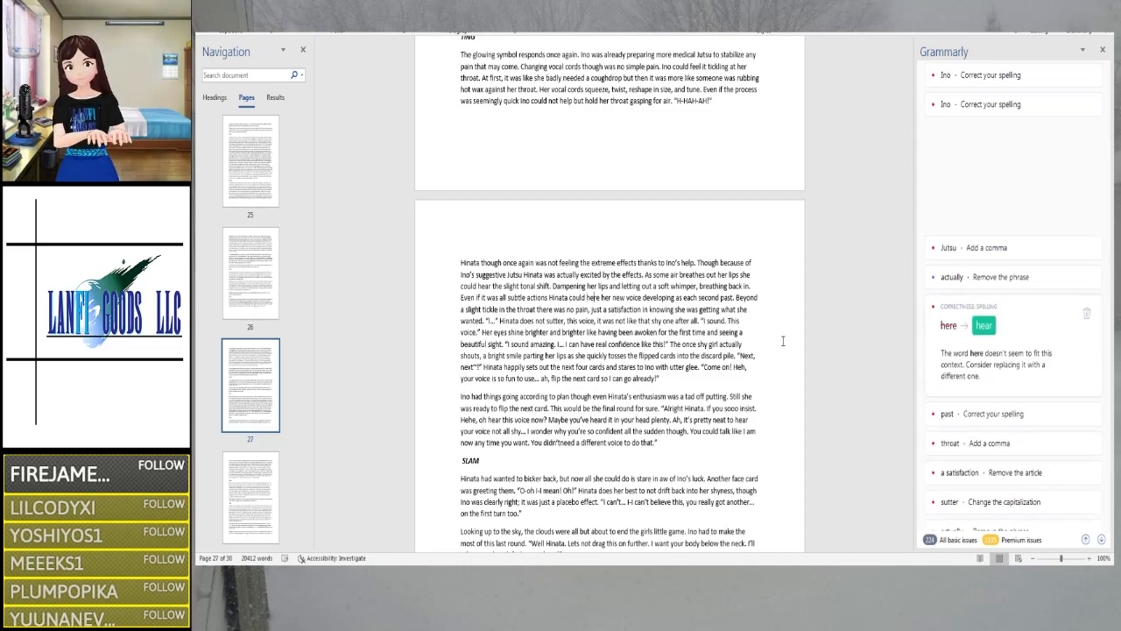
{"action": "left_click", "coordinate": [983, 325]}
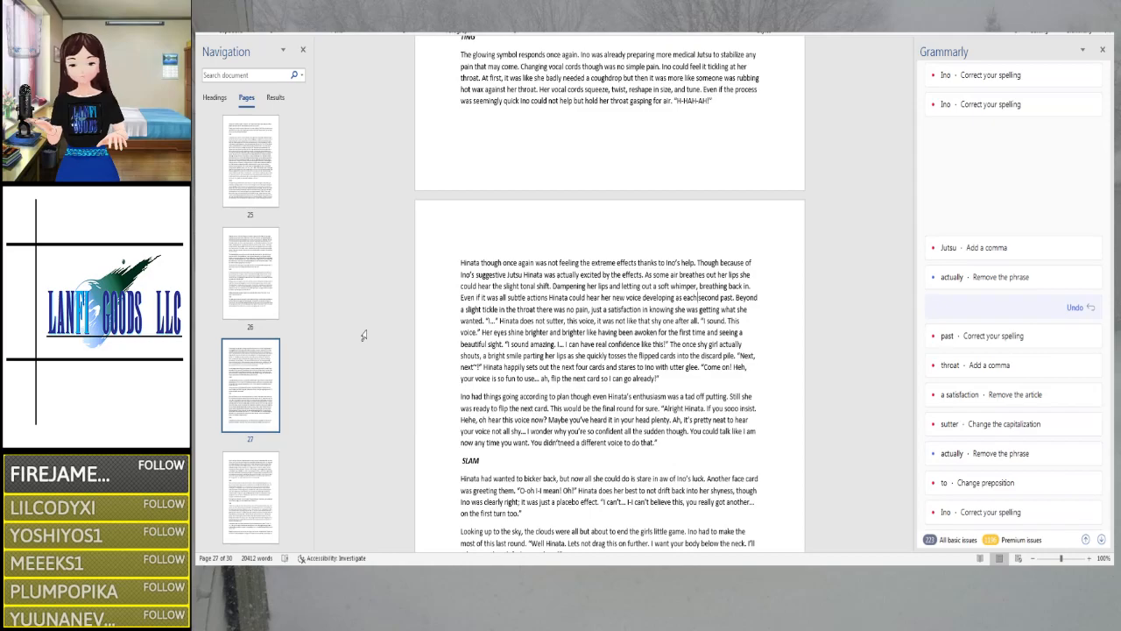
Change "past" to "passed" at the end of the sentence "her new voice developing as each second passed."
{"action": "key", "text": "Right"}
{"action": "key", "text": "Right"}
{"action": "key", "text": "Right"}
{"action": "key", "text": "Right"}
{"action": "key", "text": "Right"}
{"action": "key", "text": "Right"}
{"action": "key", "text": "Right"}
{"action": "key", "text": "Right"}
{"action": "key", "text": "Right"}
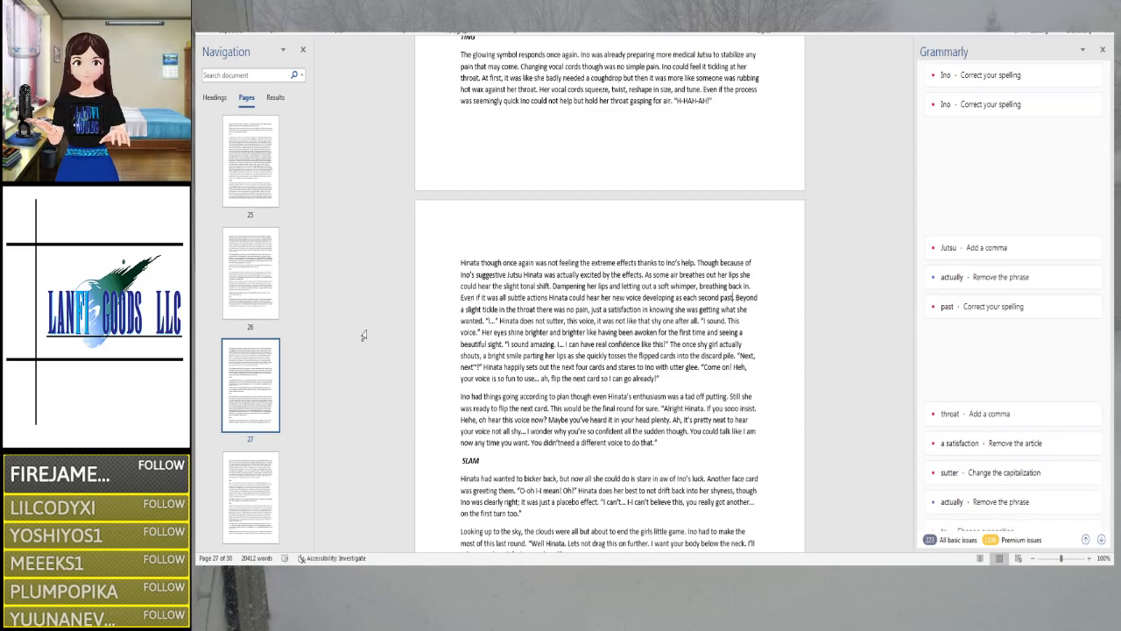
{"action": "key", "text": "BackSpace"}
{"action": "type", "text": "sed"}
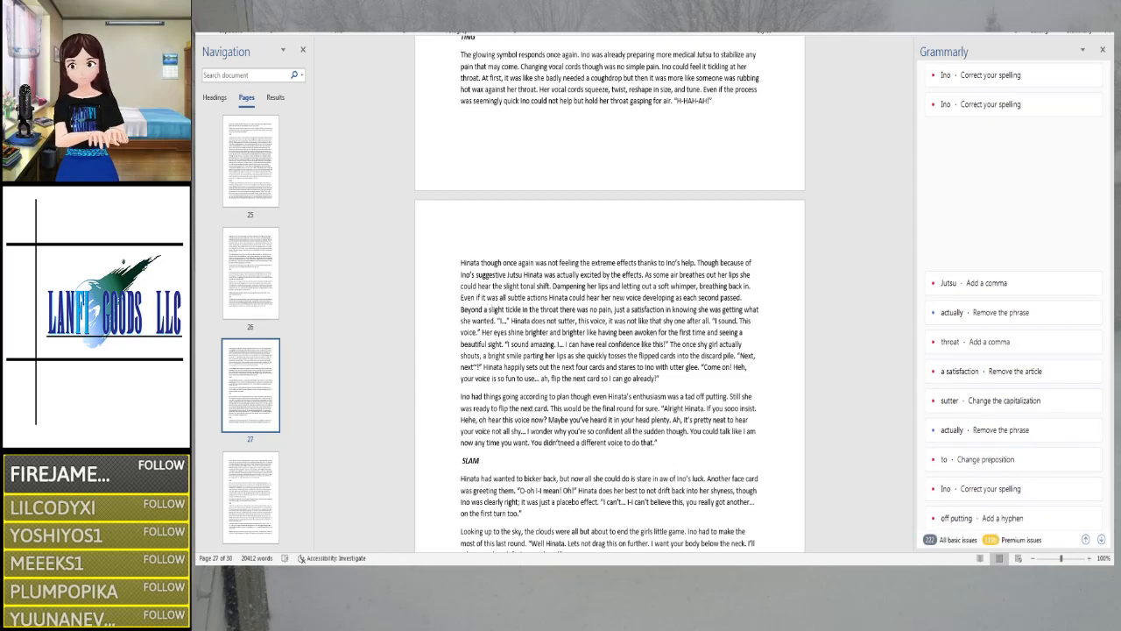
Apply the suggested comma after the introductory phrase "Beyond a slight tickle in the throat"
{"action": "key", "text": "ctrl+Right"}
{"action": "key", "text": "ctrl+Right"}
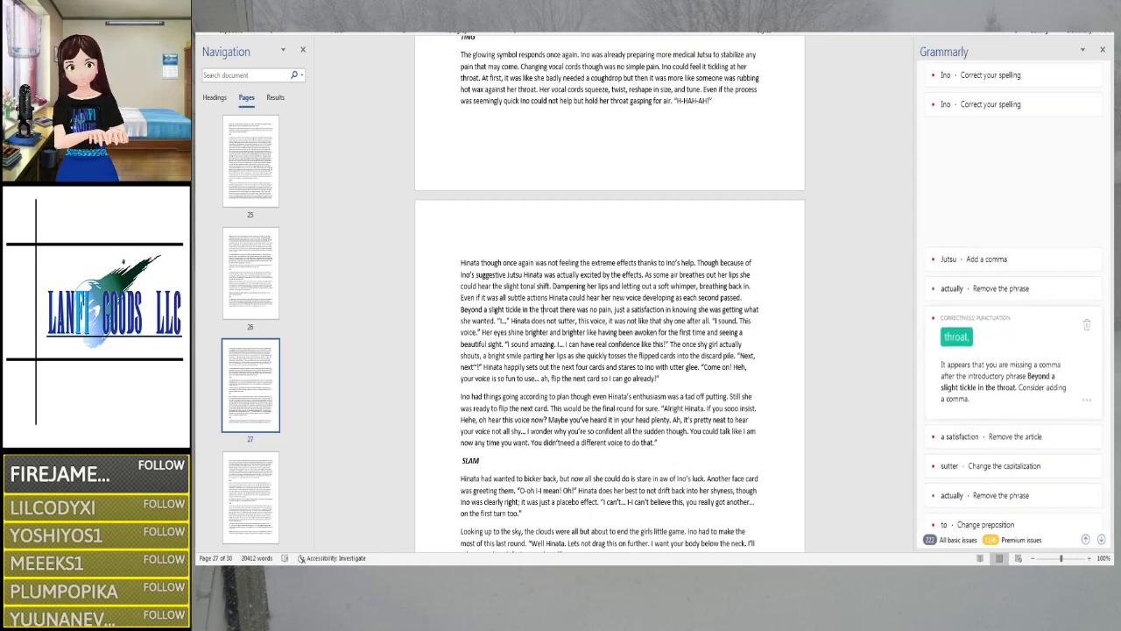
{"action": "left_click", "coordinate": [963, 339]}
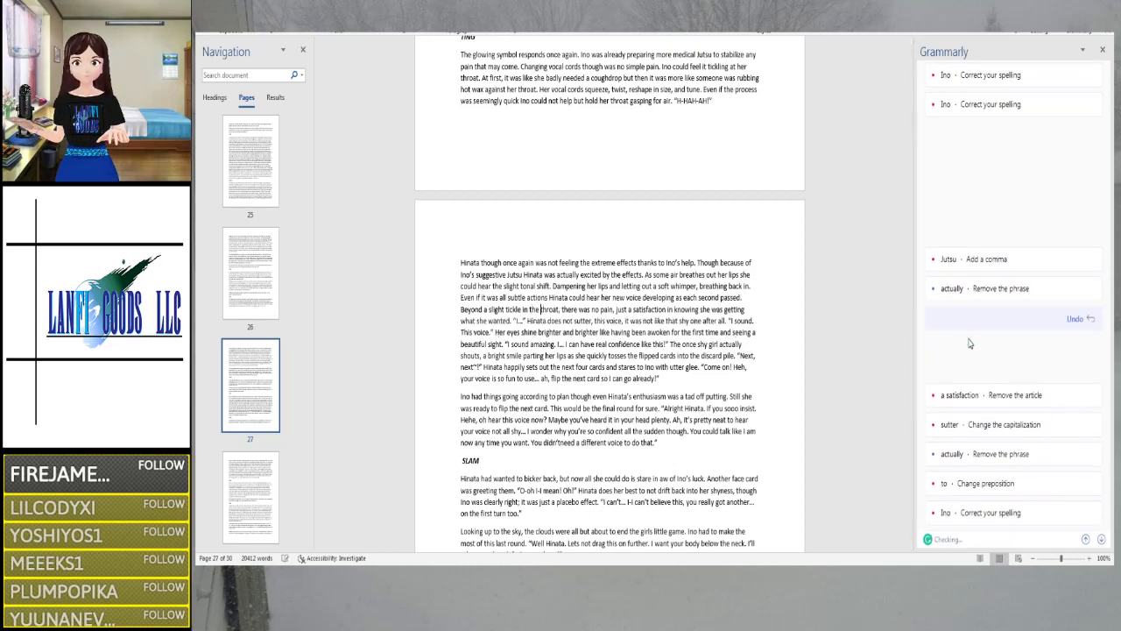
Remove the article "a" before "satisfaction" so the text reads "just satisfaction in knowing"
{"action": "key", "text": "ctrl+Right"}
{"action": "key", "text": "ctrl+Right"}
{"action": "key", "text": "ctrl+Right"}
{"action": "key", "text": "ctrl+Right"}
{"action": "key", "text": "ctrl+Right"}
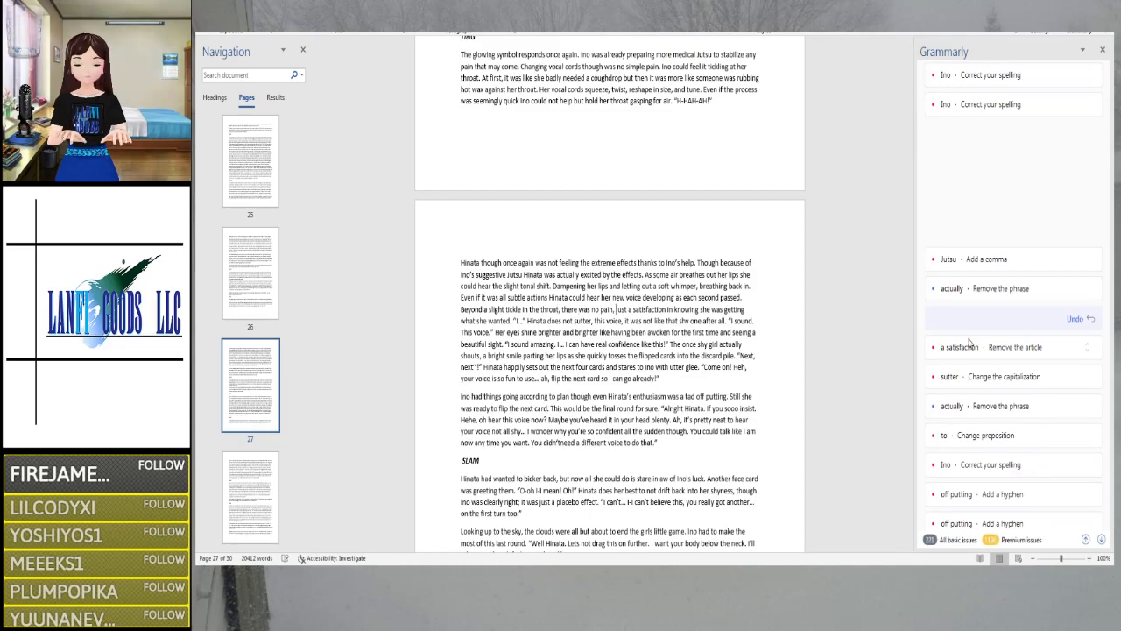
{"action": "left_click", "coordinate": [968, 342]}
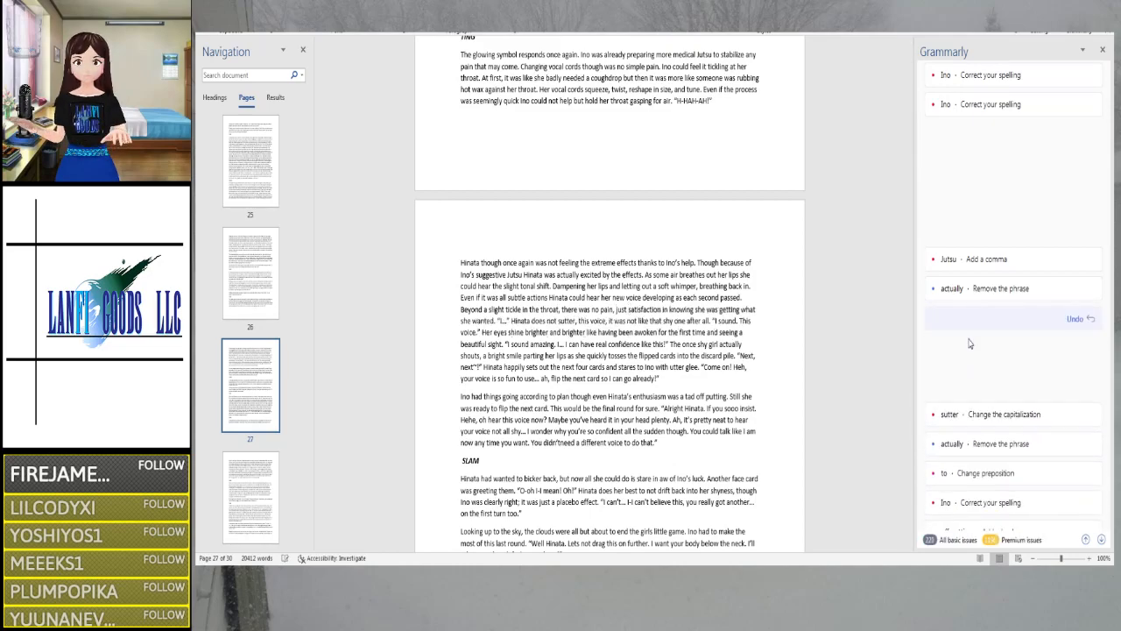
Correct "sutter" to "stutter" in "Hinata does not stutter" instead of accepting the suggested capitalization
{"action": "key", "text": "ctrl+Right"}
{"action": "key", "text": "ctrl+Right"}
{"action": "key", "text": "ctrl+Right"}
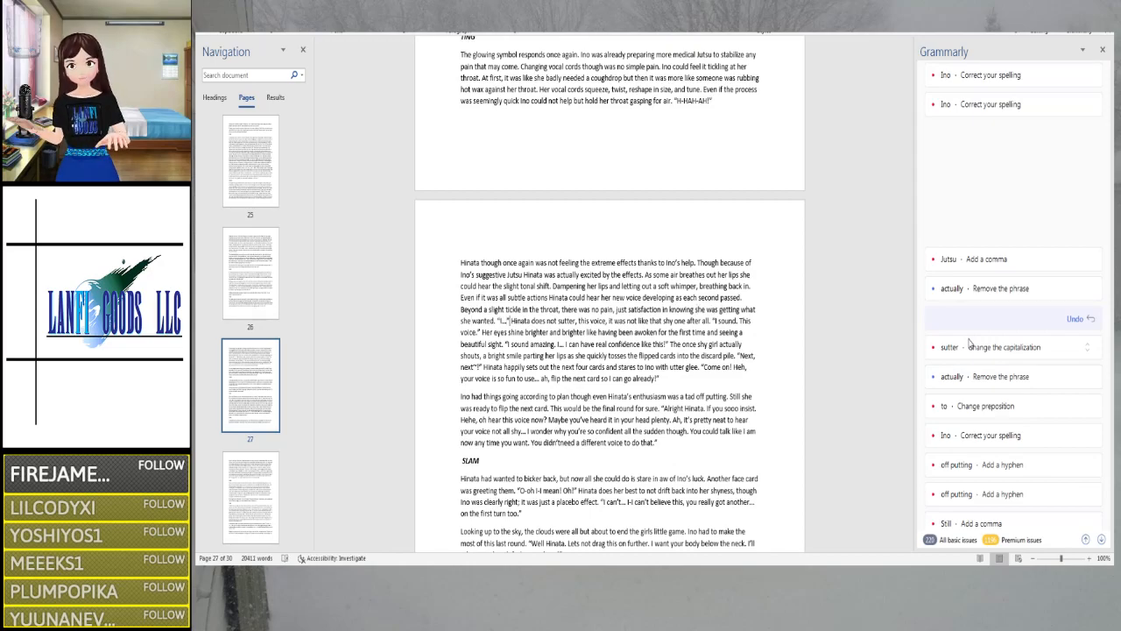
{"action": "key", "text": "ctrl+Right"}
{"action": "left_click", "coordinate": [968, 344]}
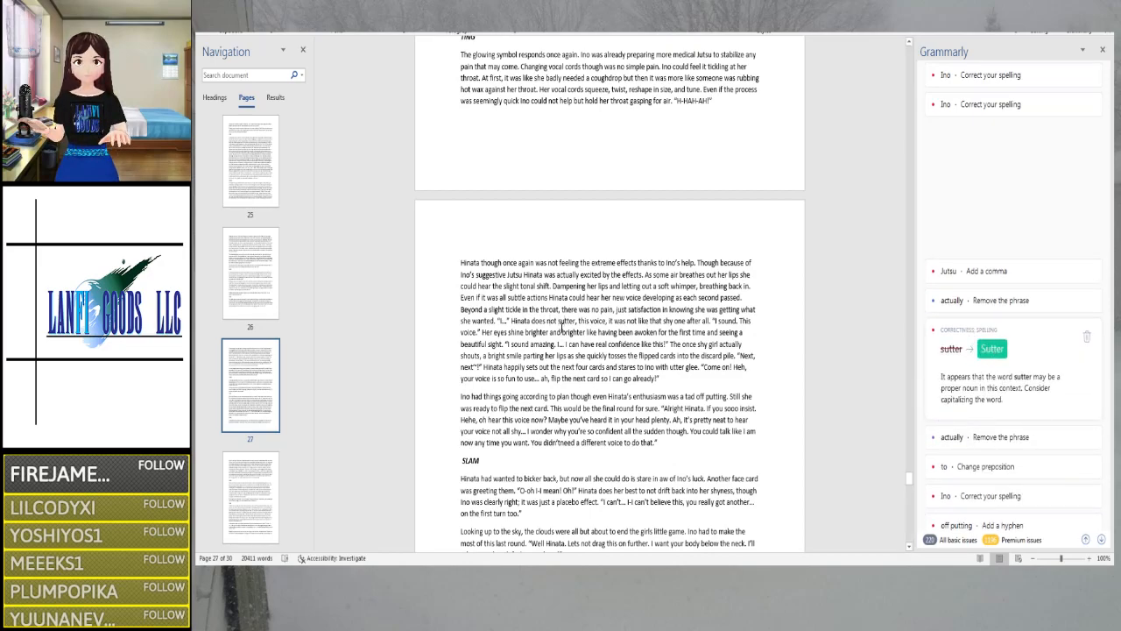
{"action": "left_click", "coordinate": [563, 323]}
{"action": "type", "text": "t"}
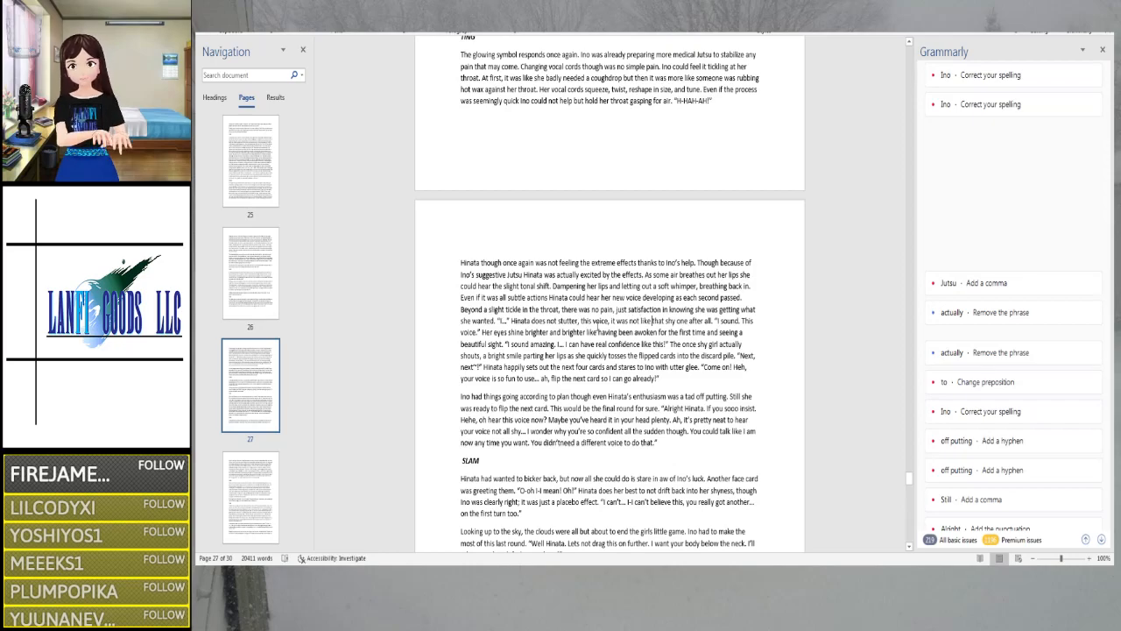
Apply the suggested preposition change so the text reads "stares at Ino with utter glee"
{"action": "left_click", "coordinate": [652, 321]}
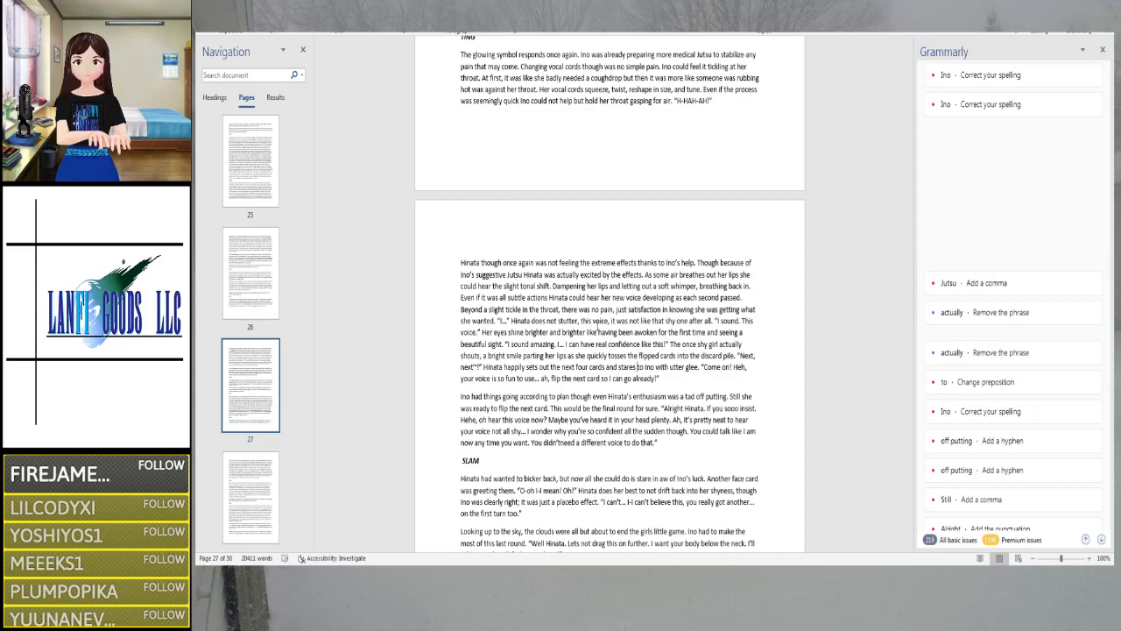
{"action": "left_click", "coordinate": [972, 381]}
{"action": "left_click", "coordinate": [966, 397]}
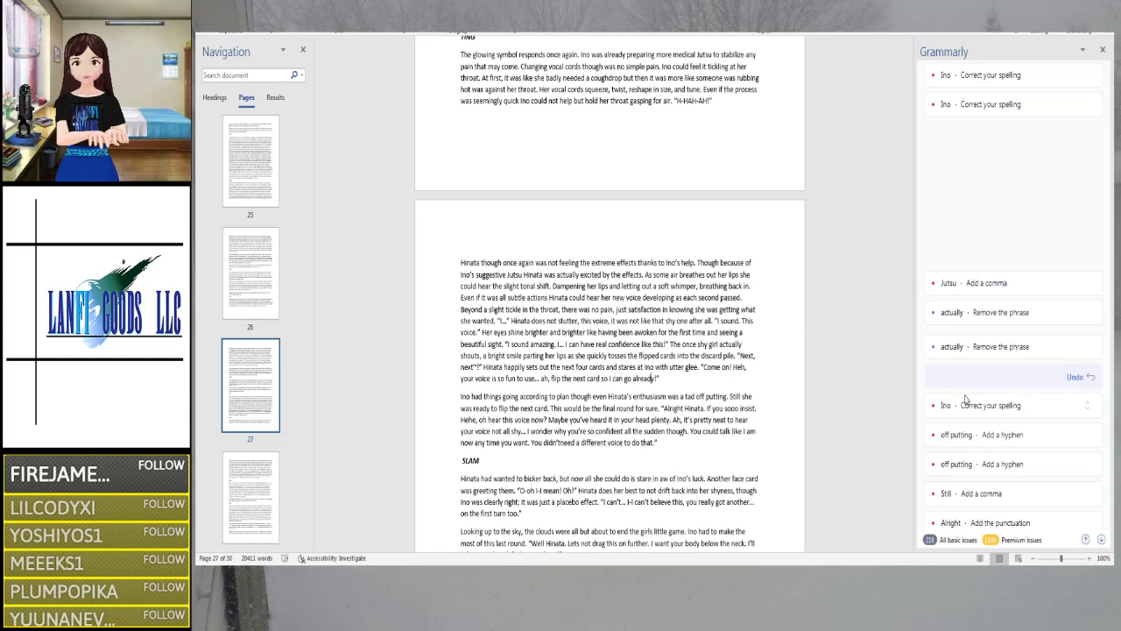
Apply the suggested hyphen in "a tad off-putting" and the suggested comma after "Still" in the paragraph's next sentence
{"action": "left_click", "coordinate": [965, 399]}
{"action": "left_click", "coordinate": [965, 400]}
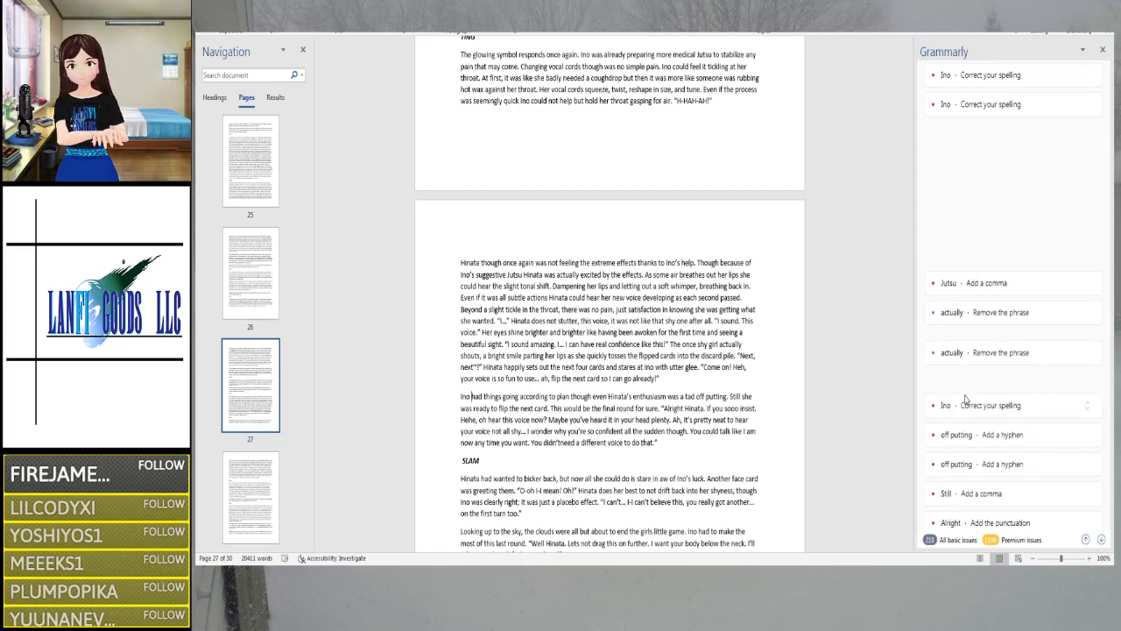
{"action": "key", "text": "Right"}
{"action": "key", "text": "Right"}
{"action": "key", "text": "Right"}
{"action": "key", "text": "Right"}
{"action": "key", "text": "Right"}
{"action": "key", "text": "Right"}
{"action": "key", "text": "Right"}
{"action": "key", "text": "Right"}
{"action": "key", "text": "Right"}
{"action": "key", "text": "Right"}
{"action": "key", "text": "Right"}
{"action": "key", "text": "Right"}
{"action": "key", "text": "Right"}
{"action": "key", "text": "Right"}
{"action": "key", "text": "Right"}
{"action": "key", "text": "Right"}
{"action": "key", "text": "Right"}
{"action": "key", "text": "Right"}
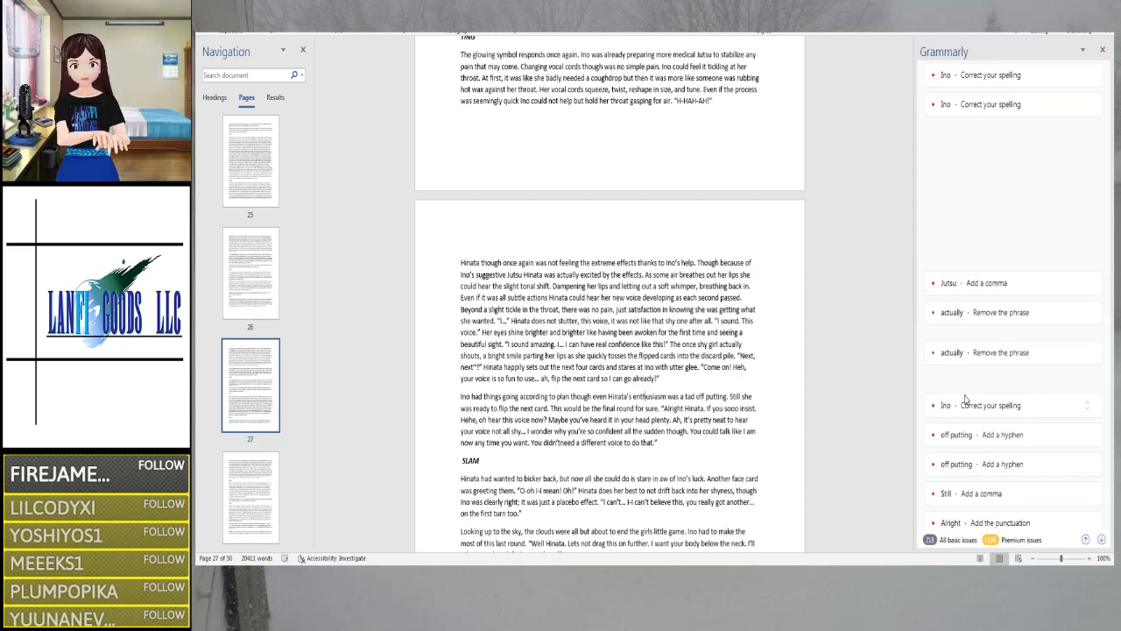
{"action": "left_click", "coordinate": [963, 434]}
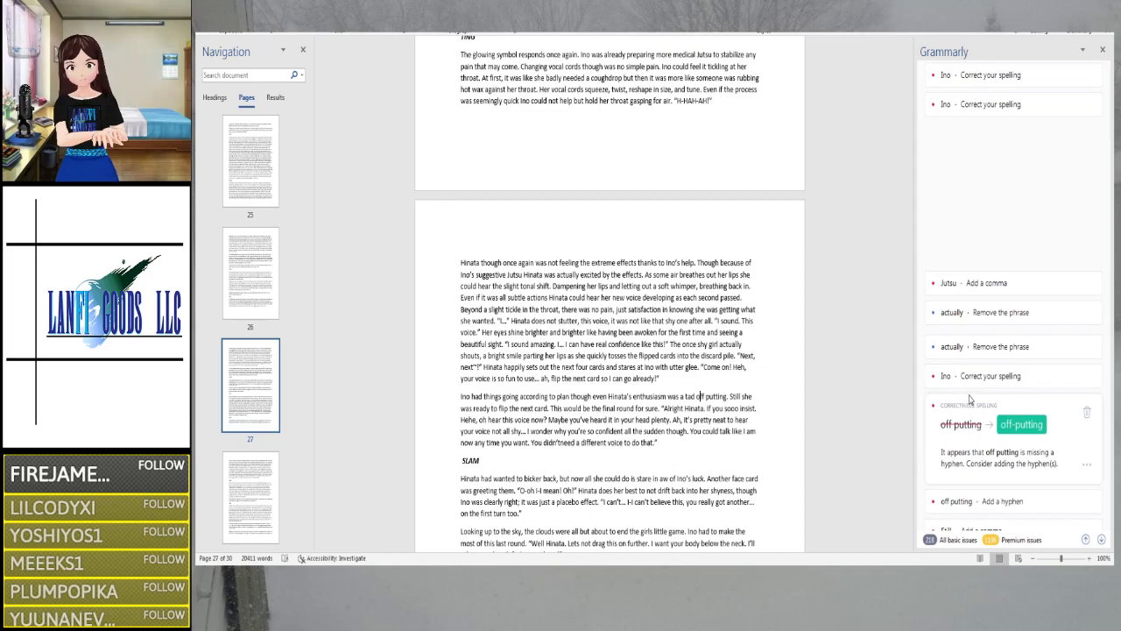
{"action": "left_click", "coordinate": [961, 424]}
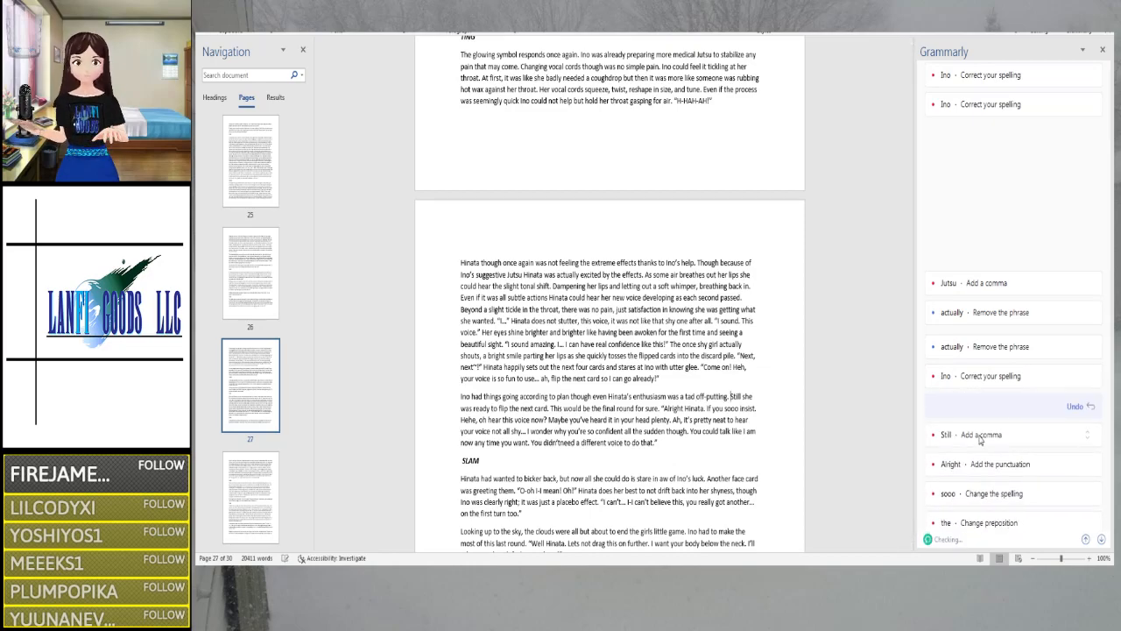
{"action": "left_click", "coordinate": [964, 431]}
{"action": "left_click", "coordinate": [964, 431]}
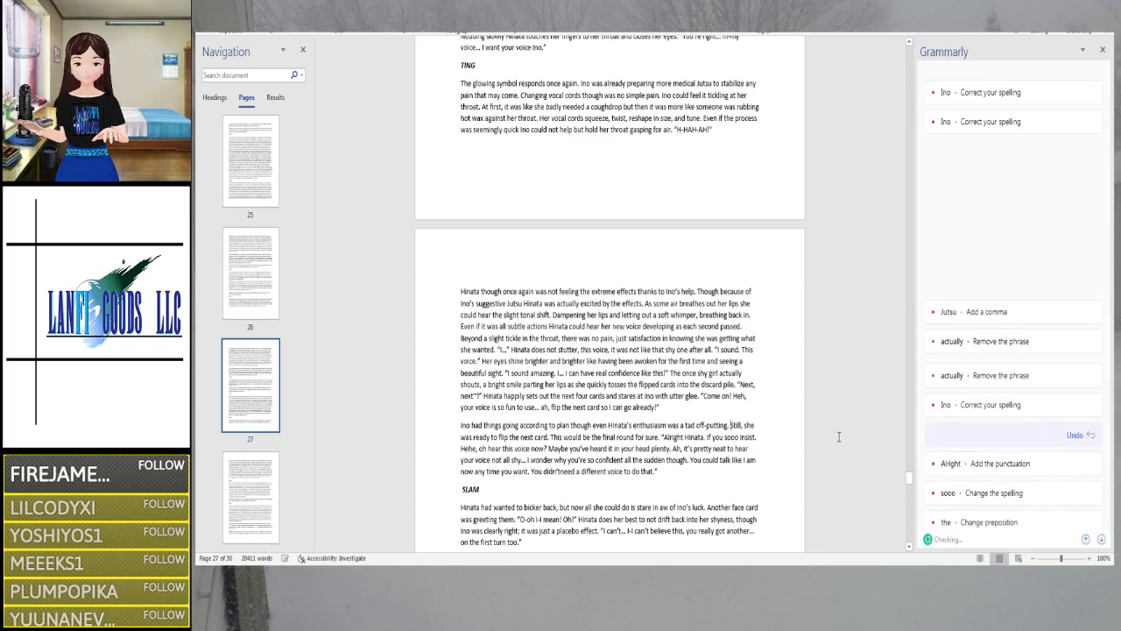
Read through Ino's dialogue from "Alright Hinata" onward, checking Grammarly's suggestions for "Alright", "sooo" and "the sudden"
{"action": "scroll", "coordinate": [832, 453], "scroll_direction": "down", "scroll_amount": 2}
{"action": "scroll", "coordinate": [830, 457], "scroll_direction": "down", "scroll_amount": 6}
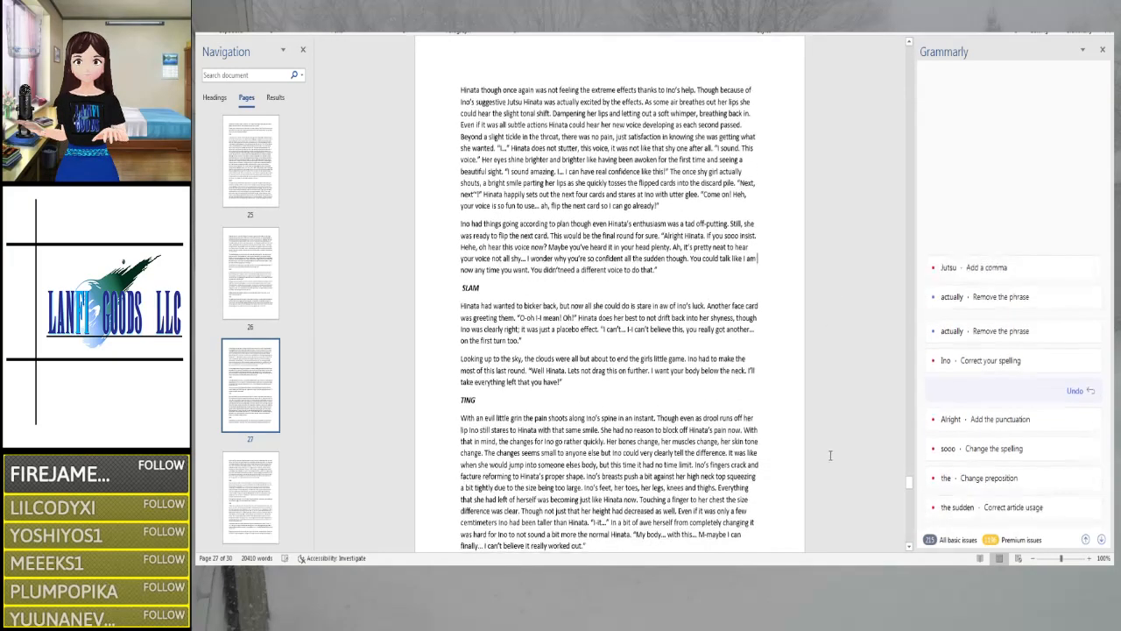
{"action": "scroll", "coordinate": [831, 454], "scroll_direction": "down", "scroll_amount": 2}
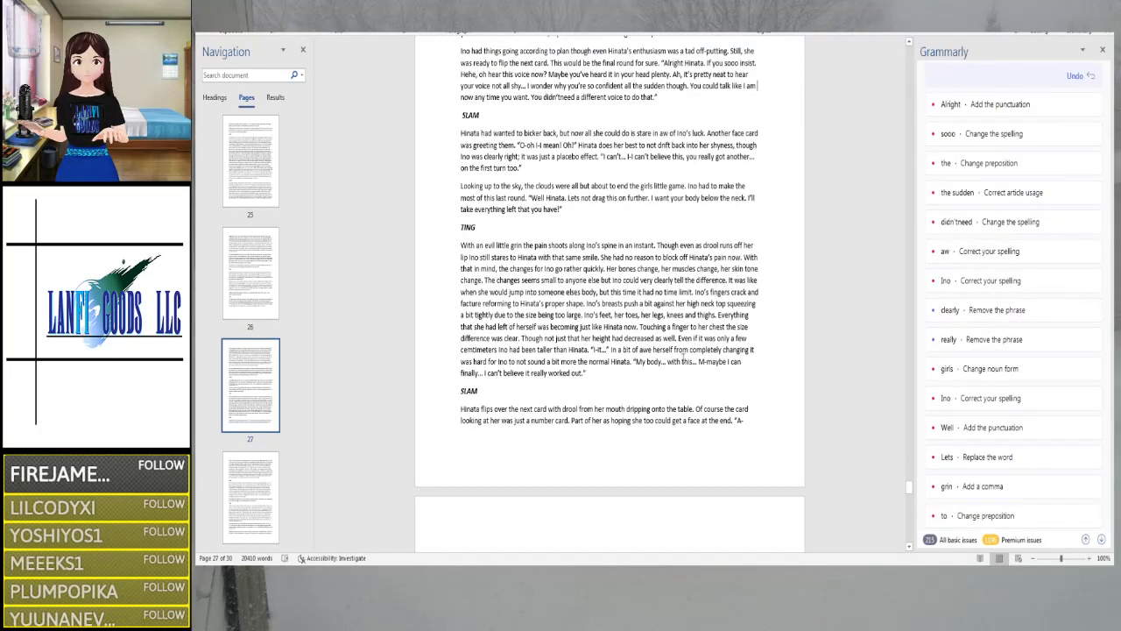
{"action": "left_click", "coordinate": [683, 64]}
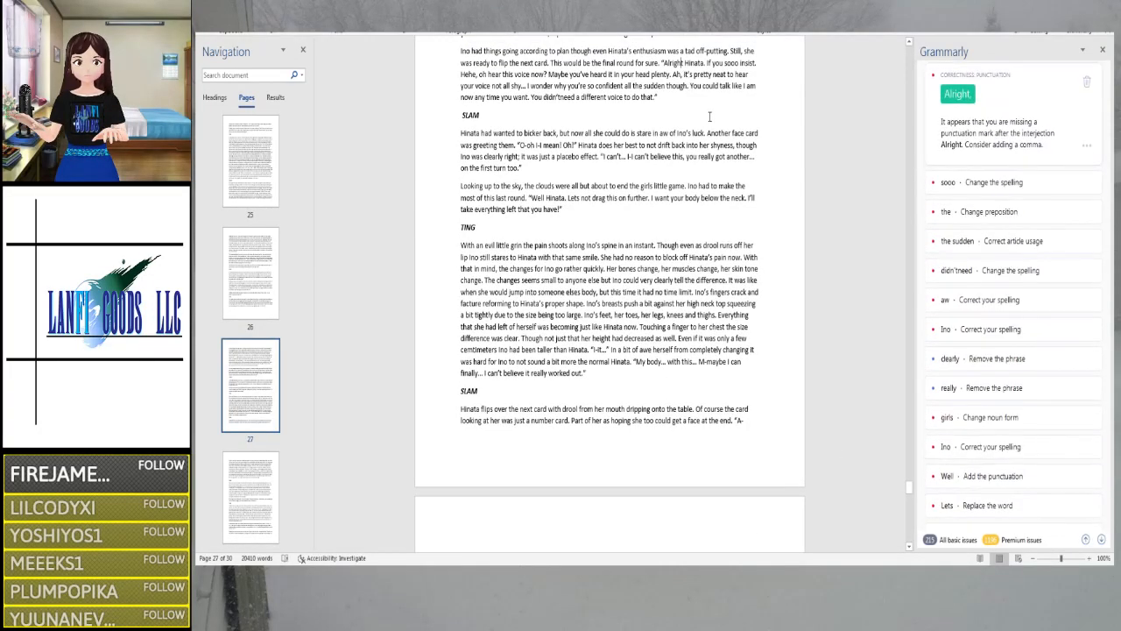
{"action": "key", "text": "Right"}
{"action": "key", "text": "Right"}
{"action": "key", "text": "Right"}
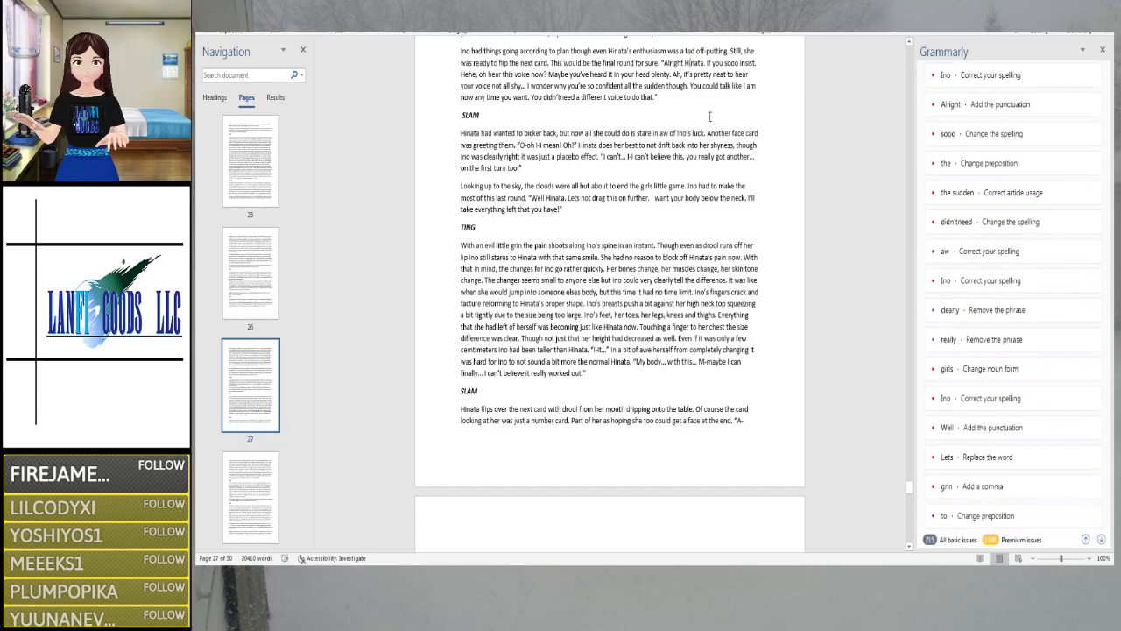
{"action": "key", "text": "Right"}
{"action": "key", "text": "Right"}
{"action": "key", "text": "Right"}
{"action": "key", "text": "Right"}
{"action": "key", "text": "Right"}
{"action": "key", "text": "Right"}
{"action": "key", "text": "Right"}
{"action": "key", "text": "Right"}
{"action": "key", "text": "Right"}
{"action": "key", "text": "Right"}
{"action": "key", "text": "Right"}
{"action": "key", "text": "Right"}
{"action": "key", "text": "Right"}
{"action": "key", "text": "Right"}
{"action": "key", "text": "Right"}
{"action": "key", "text": "Right"}
{"action": "key", "text": "Right"}
{"action": "key", "text": "Right"}
{"action": "key", "text": "Right"}
{"action": "key", "text": "Right"}
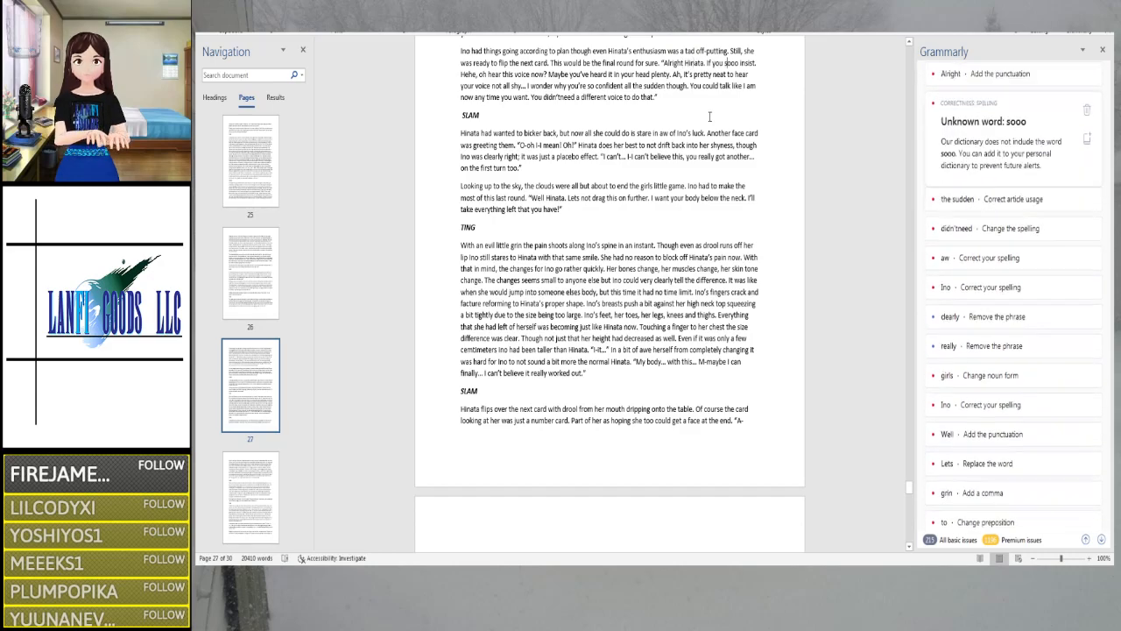
{"action": "key", "text": "Right"}
{"action": "key", "text": "Right"}
{"action": "key", "text": "Right"}
{"action": "key", "text": "Right"}
{"action": "key", "text": "Right"}
{"action": "key", "text": "Right"}
{"action": "key", "text": "Right"}
{"action": "key", "text": "Right"}
{"action": "key", "text": "Right"}
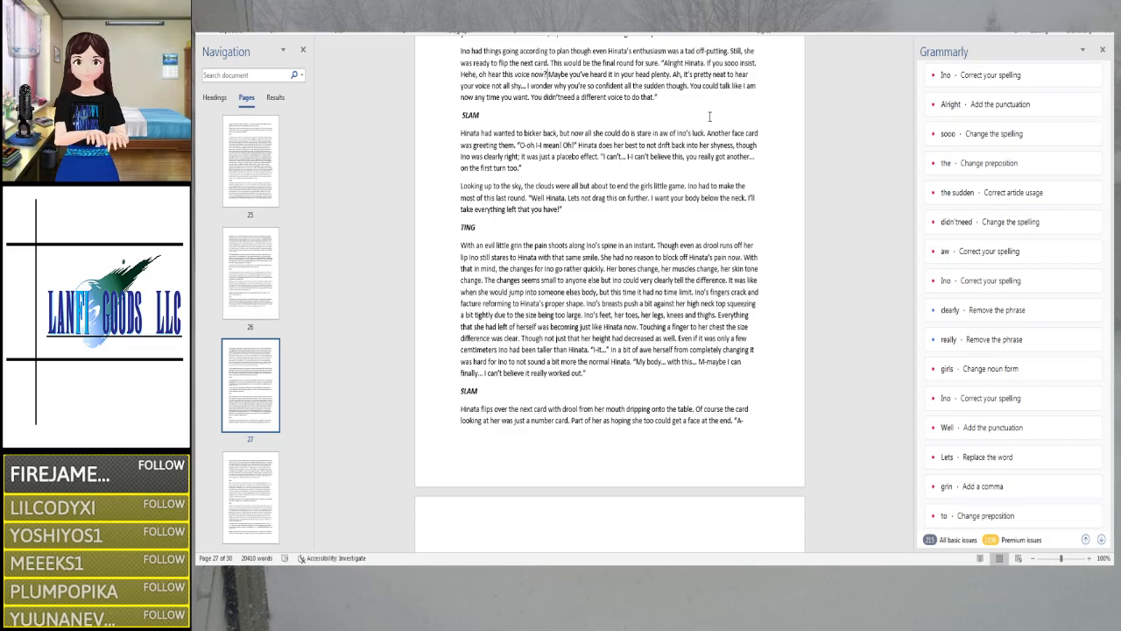
{"action": "key", "text": "Right"}
{"action": "key", "text": "Right"}
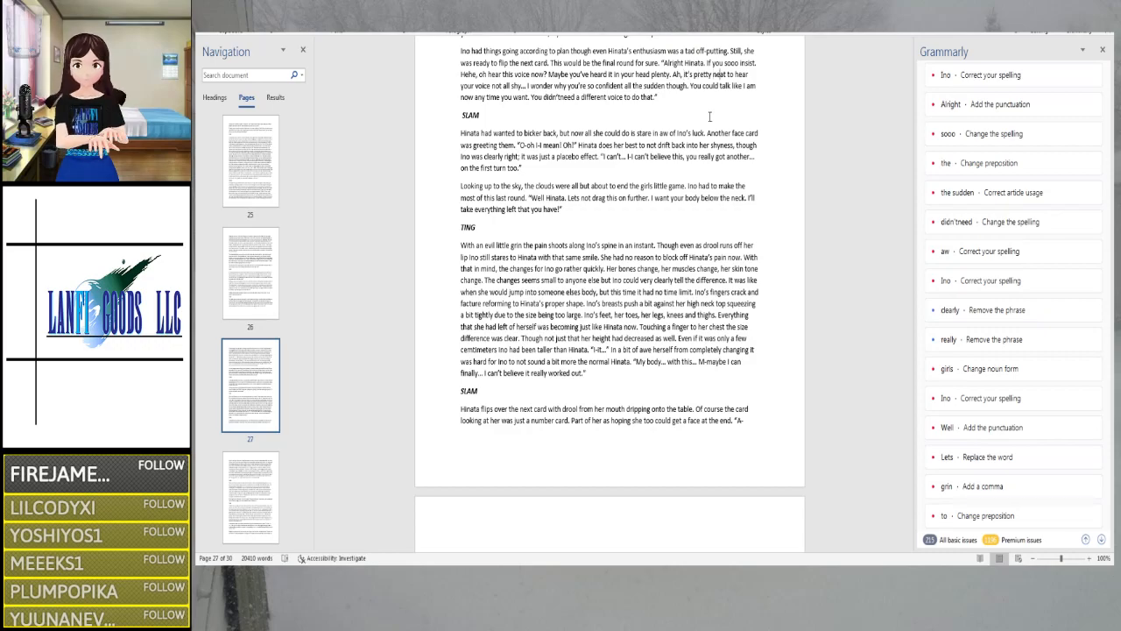
{"action": "key", "text": "Right"}
{"action": "key", "text": "Right"}
{"action": "key", "text": "Right"}
{"action": "key", "text": "Right"}
{"action": "key", "text": "Right"}
{"action": "key", "text": "Right"}
{"action": "key", "text": "Right"}
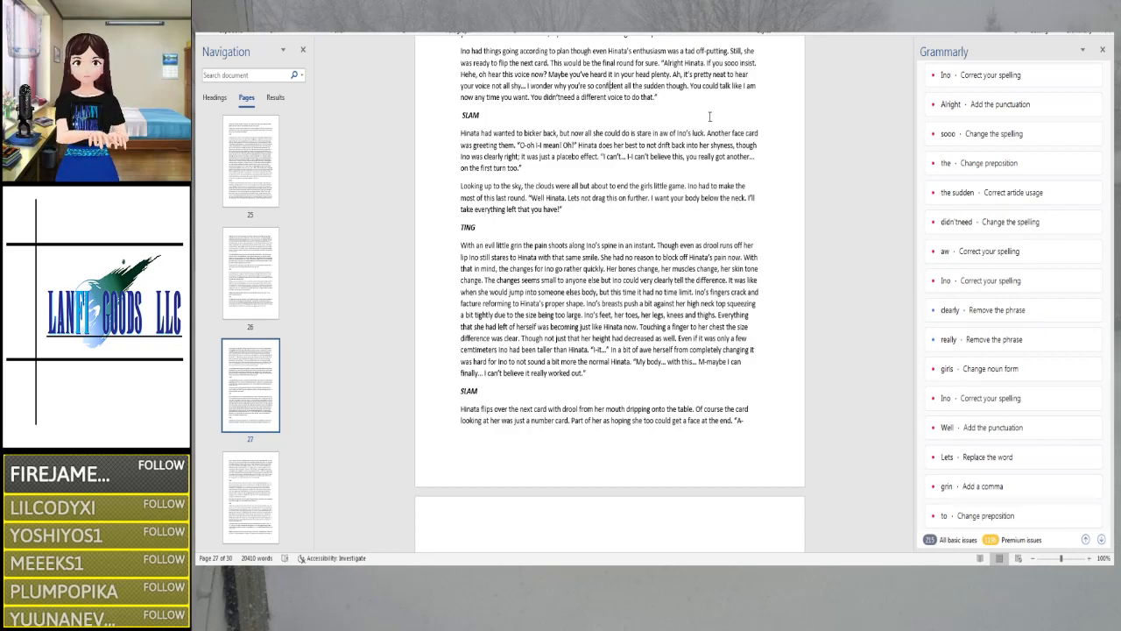
{"action": "key", "text": "Right"}
{"action": "key", "text": "Right"}
{"action": "key", "text": "Right"}
{"action": "key", "text": "Right"}
{"action": "key", "text": "Right"}
{"action": "key", "text": "Right"}
{"action": "key", "text": "Right"}
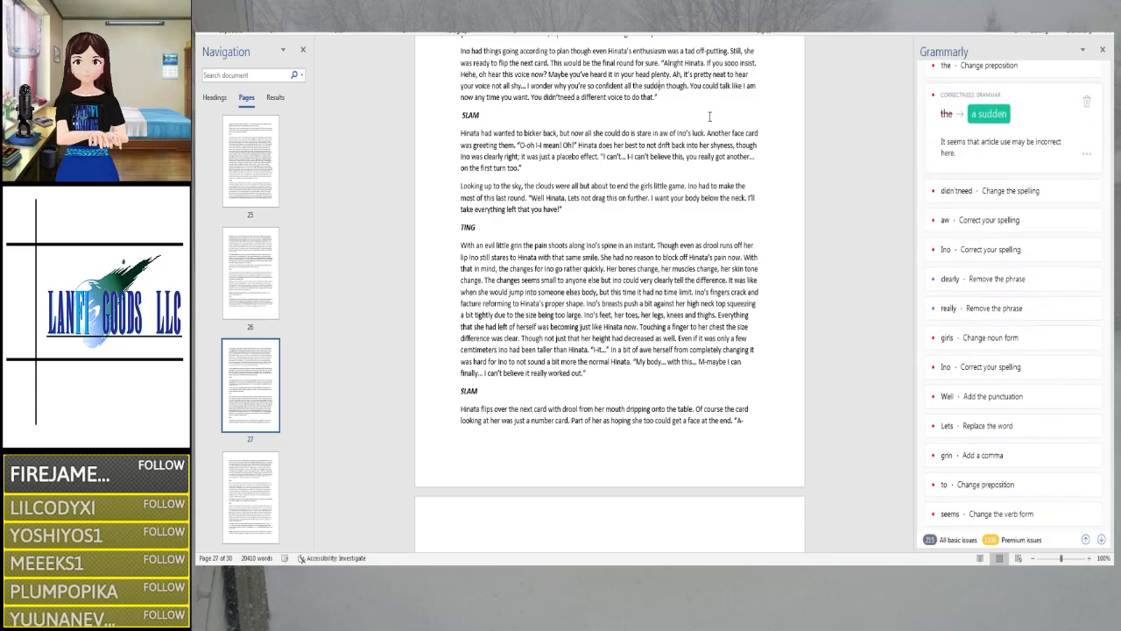
{"action": "key", "text": "Right"}
{"action": "key", "text": "Right"}
{"action": "key", "text": "Right"}
{"action": "key", "text": "Right"}
{"action": "key", "text": "Right"}
{"action": "key", "text": "Right"}
{"action": "key", "text": "Right"}
{"action": "key", "text": "Right"}
{"action": "key", "text": "Right"}
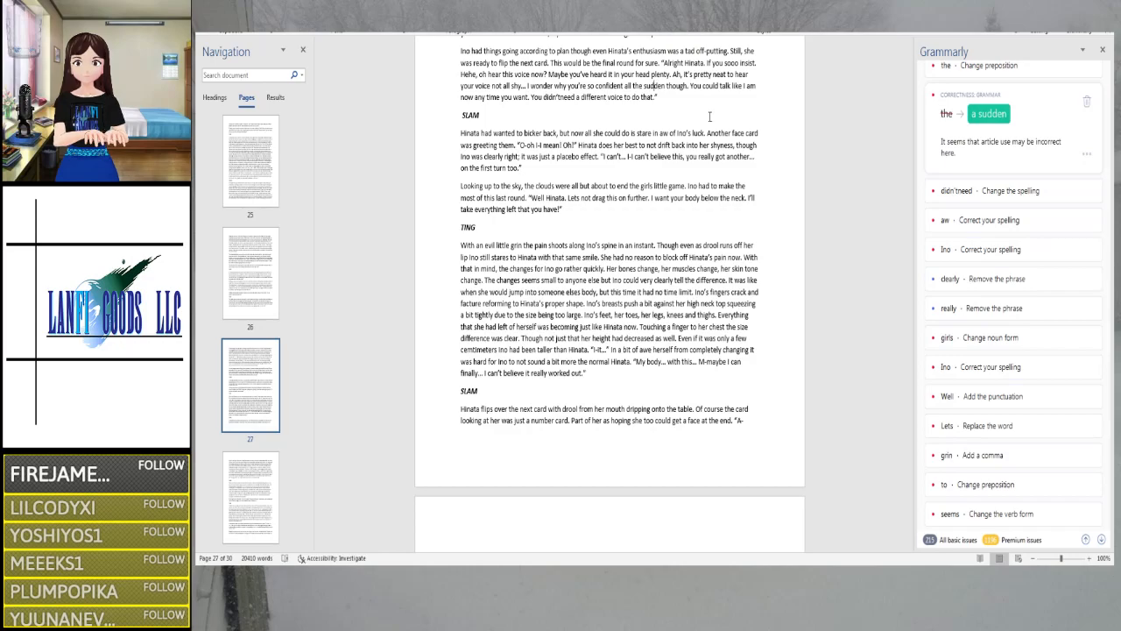
Insert the missing space in "didn'tneed" so Ino's dialogue reads "You didn't need a different voice"
{"action": "key", "text": "Right"}
{"action": "key", "text": "Right"}
{"action": "key", "text": "Right"}
{"action": "key", "text": "Right"}
{"action": "key", "text": "Right"}
{"action": "key", "text": "Right"}
{"action": "key", "text": "Right"}
{"action": "key", "text": "Right"}
{"action": "key", "text": "Right"}
{"action": "key", "text": "Right"}
{"action": "key", "text": "Right"}
{"action": "key", "text": "Right"}
{"action": "key", "text": "Right"}
{"action": "key", "text": "Right"}
{"action": "key", "text": "Right"}
{"action": "key", "text": "Right"}
{"action": "key", "text": "Right"}
{"action": "key", "text": "Right"}
{"action": "key", "text": "Right"}
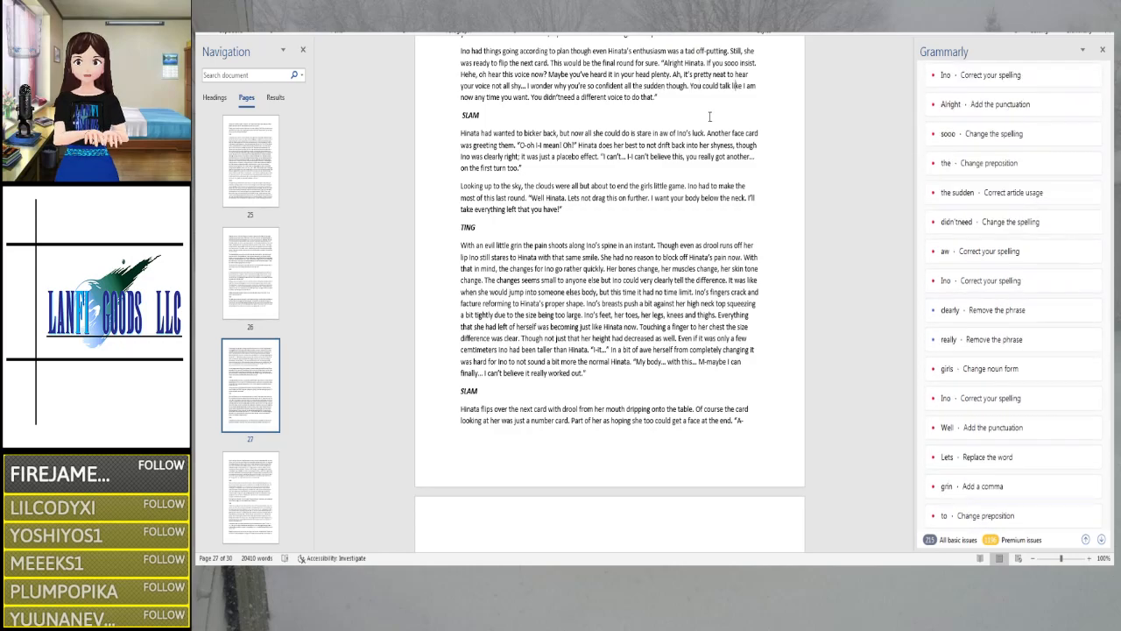
{"action": "key", "text": "Right"}
{"action": "key", "text": "Right"}
{"action": "key", "text": "Right"}
{"action": "key", "text": "Right"}
{"action": "key", "text": "Right"}
{"action": "key", "text": "Right"}
{"action": "key", "text": "Right"}
{"action": "key", "text": "Right"}
{"action": "key", "text": "Right"}
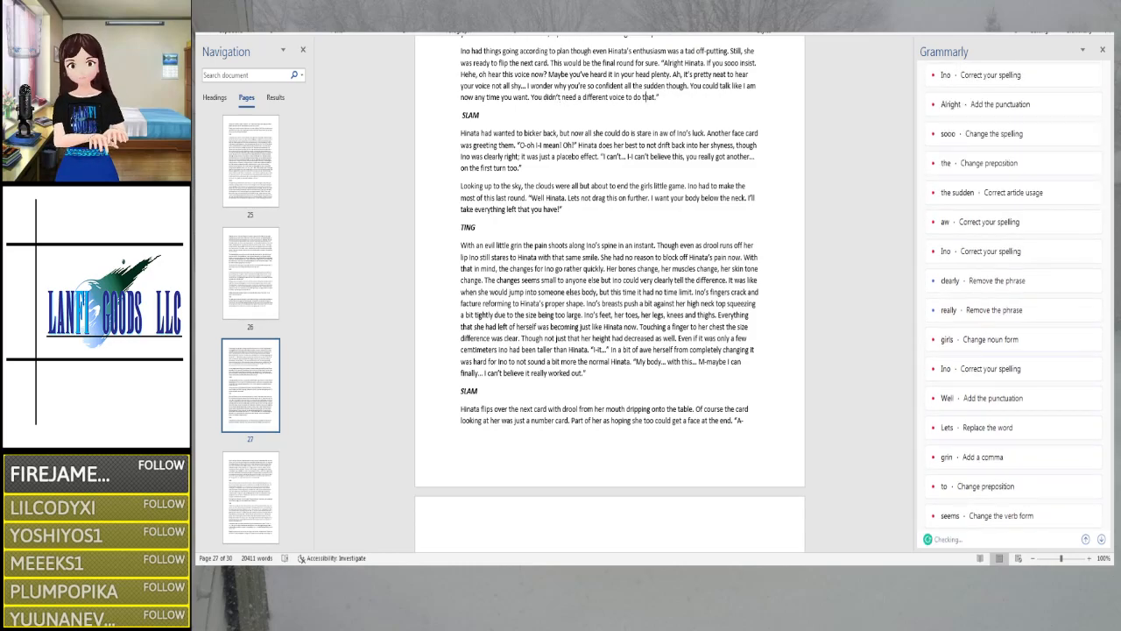
Apply the suggested spelling "awe" for "aw" in the paragraph starting "Hinata had wanted to bicker back"
{"action": "scroll", "coordinate": [609, 163], "scroll_direction": "down", "scroll_amount": 3}
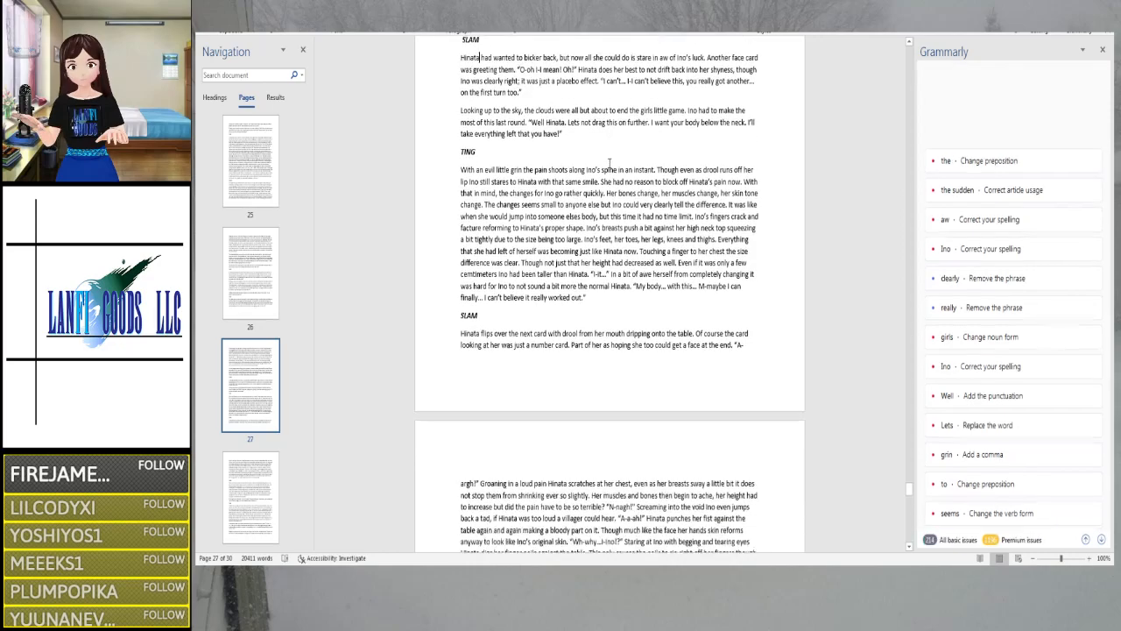
{"action": "scroll", "coordinate": [609, 163], "scroll_direction": "up", "scroll_amount": 1}
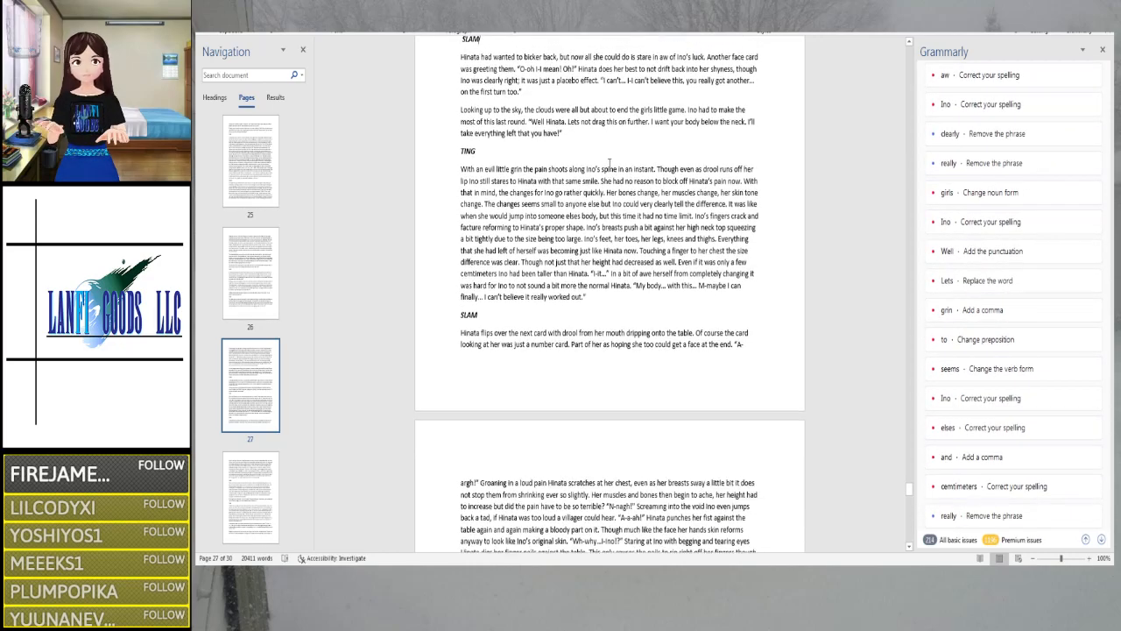
{"action": "left_click", "coordinate": [663, 60]}
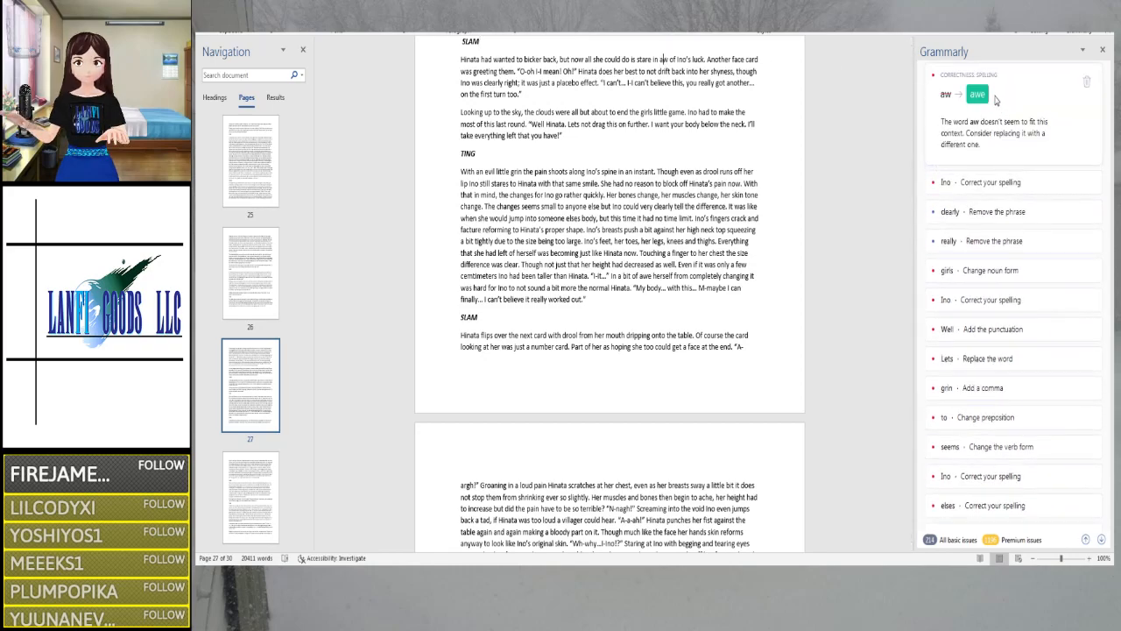
{"action": "left_click", "coordinate": [977, 94]}
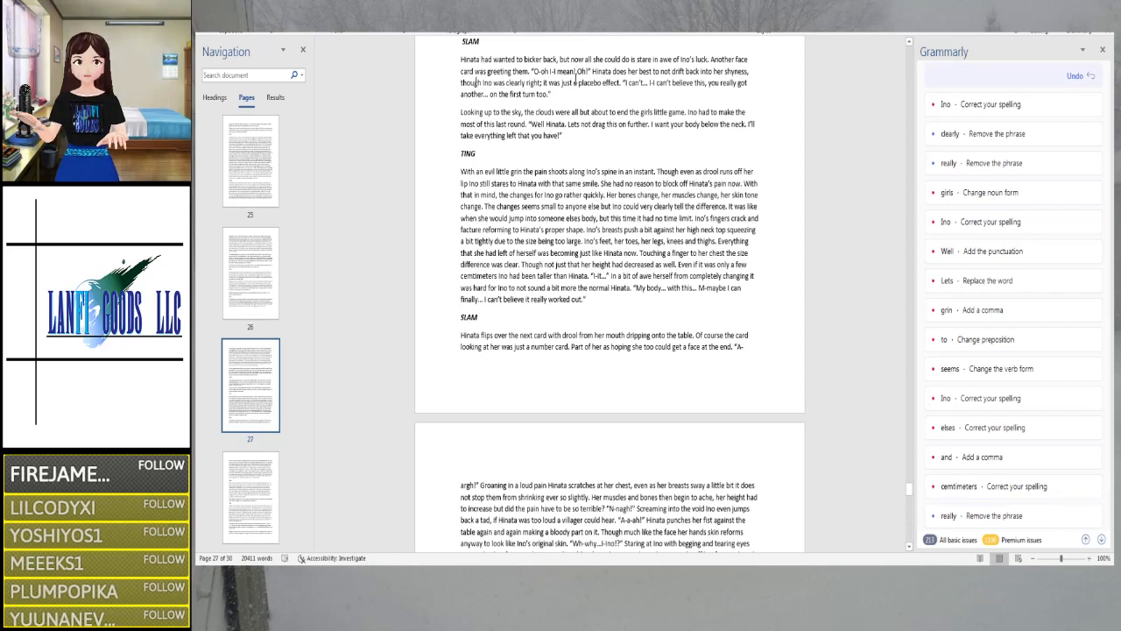
Read through the rest of Hinata's reply to the face card, checking Grammarly's suggestions for "clearly" and "really"
{"action": "key", "text": "Right"}
{"action": "key", "text": "Right"}
{"action": "key", "text": "Right"}
{"action": "key", "text": "Right"}
{"action": "key", "text": "Right"}
{"action": "key", "text": "Right"}
{"action": "key", "text": "Right"}
{"action": "key", "text": "Right"}
{"action": "key", "text": "Right"}
{"action": "key", "text": "Right"}
{"action": "key", "text": "Right"}
{"action": "key", "text": "Right"}
{"action": "key", "text": "Right"}
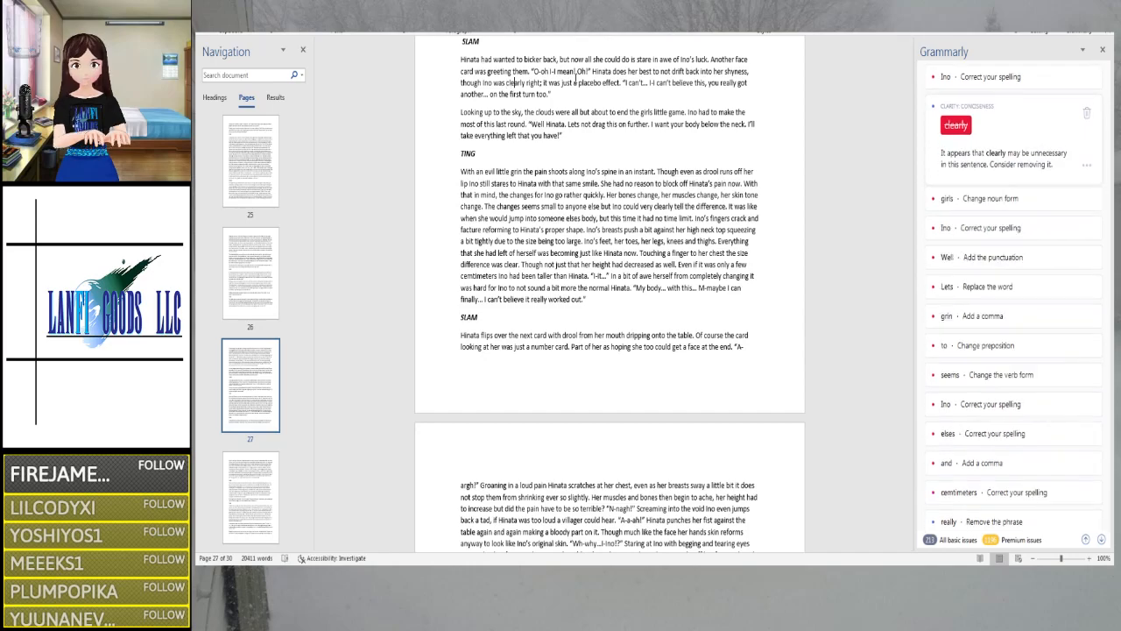
{"action": "key", "text": "Right"}
{"action": "key", "text": "Right"}
{"action": "key", "text": "Right"}
{"action": "key", "text": "Right"}
{"action": "key", "text": "Right"}
{"action": "key", "text": "Right"}
{"action": "key", "text": "Right"}
{"action": "key", "text": "Right"}
{"action": "key", "text": "Right"}
{"action": "key", "text": "Right"}
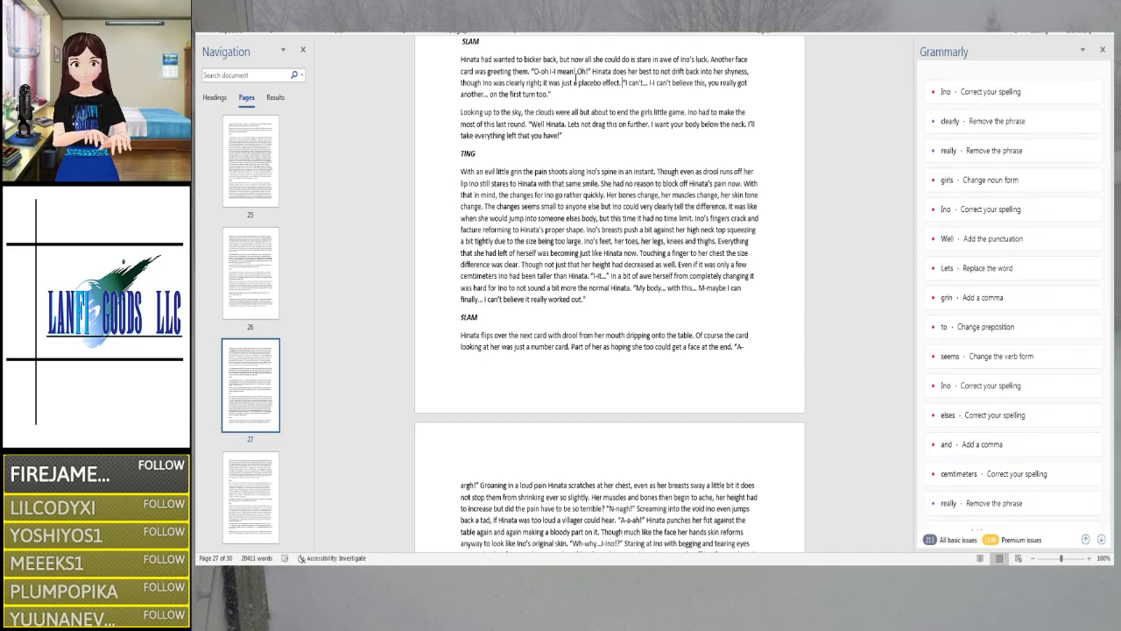
{"action": "key", "text": "Right"}
{"action": "key", "text": "Right"}
{"action": "key", "text": "Right"}
{"action": "key", "text": "Right"}
{"action": "key", "text": "Right"}
{"action": "key", "text": "Right"}
{"action": "key", "text": "Right"}
{"action": "key", "text": "Right"}
{"action": "key", "text": "Right"}
{"action": "key", "text": "Right"}
{"action": "key", "text": "Right"}
{"action": "key", "text": "Right"}
{"action": "key", "text": "Right"}
{"action": "key", "text": "Right"}
{"action": "key", "text": "Right"}
{"action": "key", "text": "Right"}
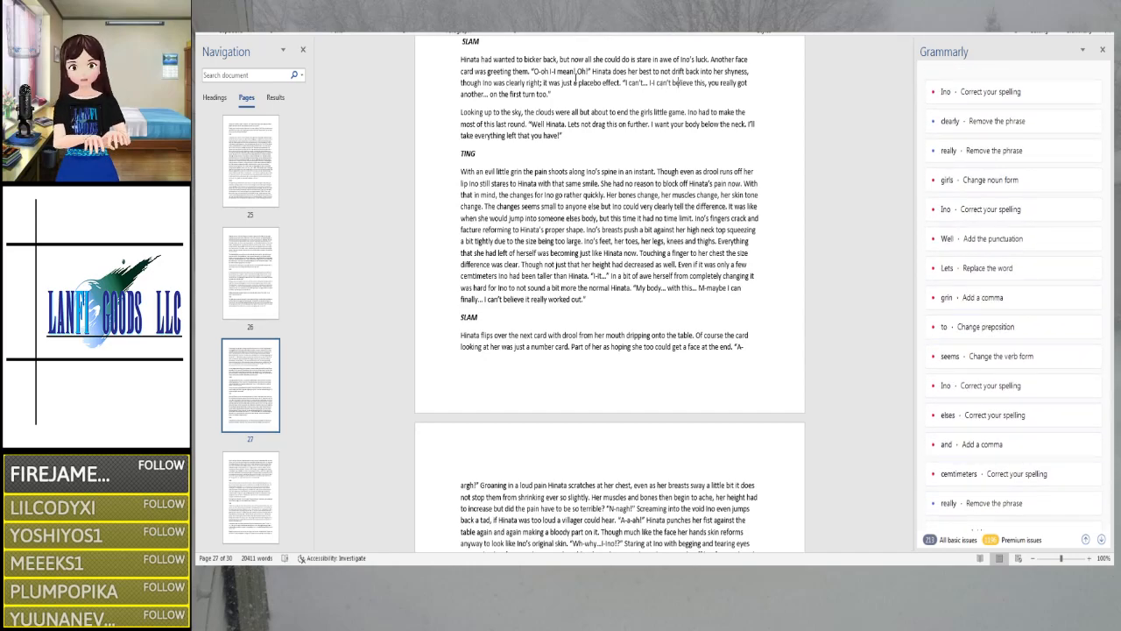
{"action": "key", "text": "Right"}
{"action": "key", "text": "Right"}
{"action": "key", "text": "Right"}
{"action": "key", "text": "Right"}
{"action": "key", "text": "Right"}
{"action": "key", "text": "Right"}
{"action": "key", "text": "Right"}
{"action": "key", "text": "Right"}
{"action": "key", "text": "Right"}
{"action": "key", "text": "Right"}
{"action": "key", "text": "Right"}
{"action": "key", "text": "Right"}
{"action": "key", "text": "Right"}
{"action": "key", "text": "Right"}
{"action": "key", "text": "Right"}
{"action": "key", "text": "Right"}
{"action": "key", "text": "Right"}
{"action": "key", "text": "Right"}
{"action": "key", "text": "Right"}
{"action": "key", "text": "Right"}
{"action": "key", "text": "Right"}
{"action": "key", "text": "Right"}
{"action": "key", "text": "Right"}
{"action": "key", "text": "Right"}
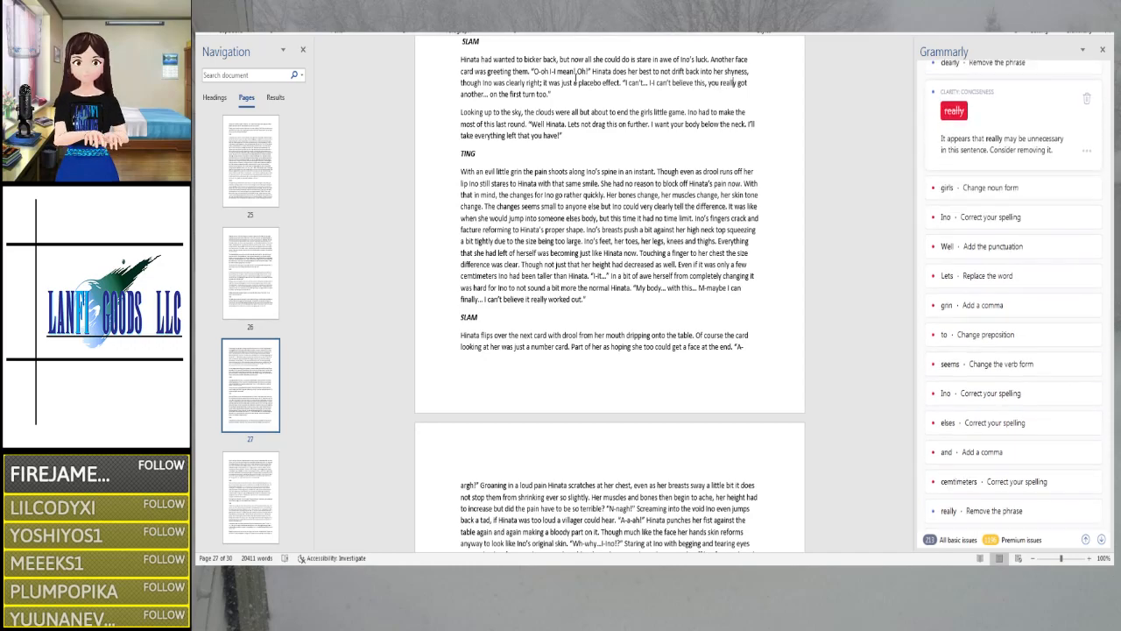
{"action": "key", "text": "Right"}
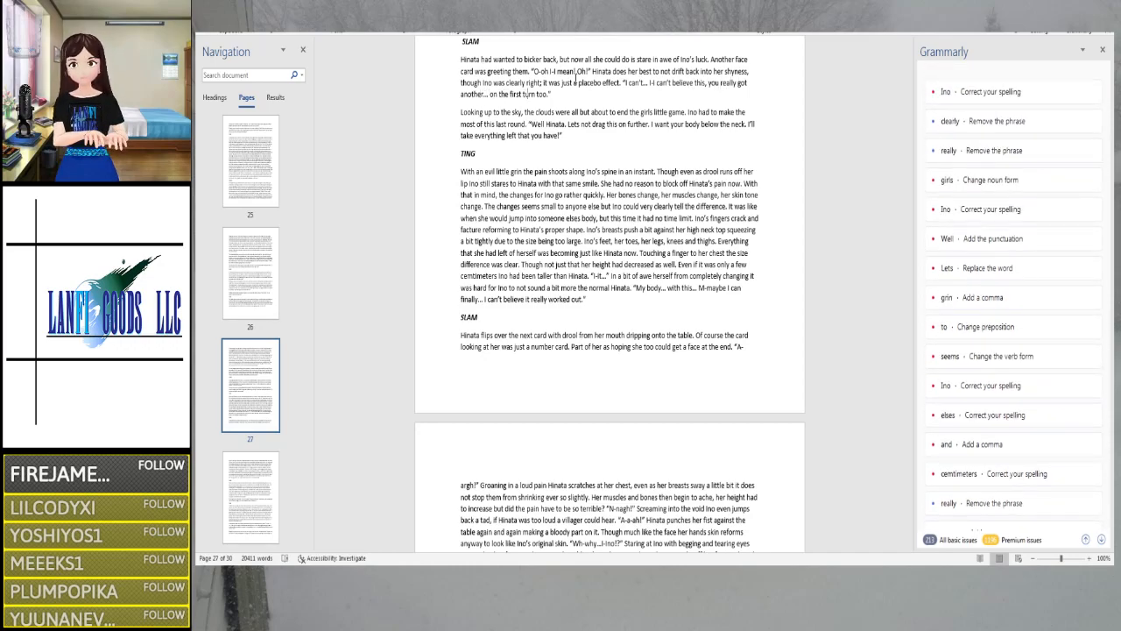
Apply the suggested possessive "girl's" so the text reads "about to end the girl's little game"
{"action": "key", "text": "Right"}
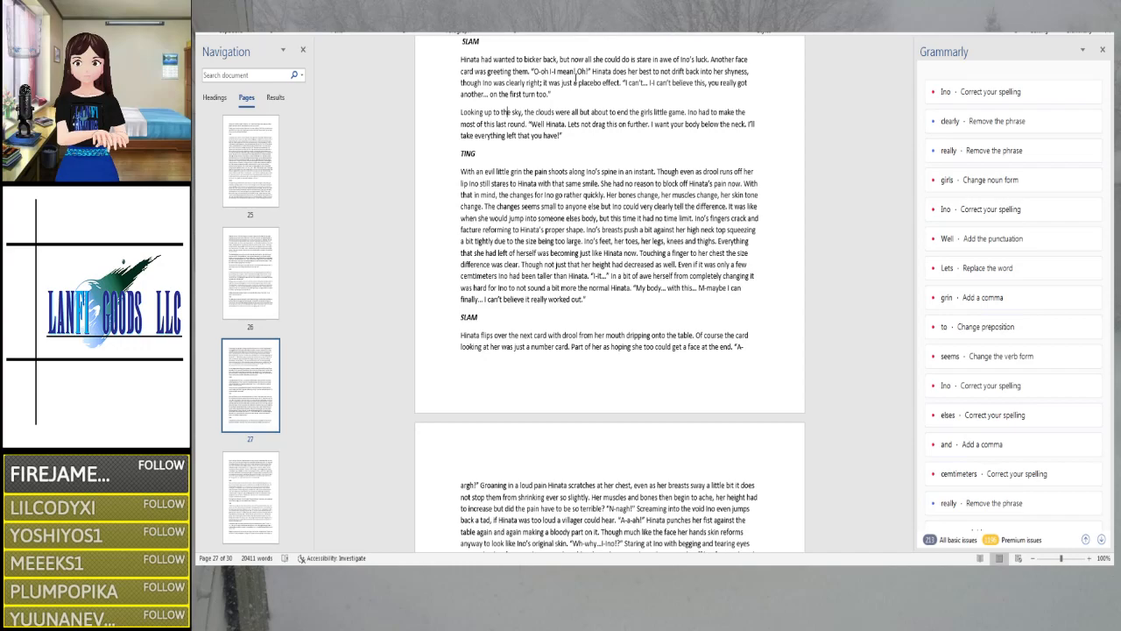
{"action": "key", "text": "Right"}
{"action": "key", "text": "Right"}
{"action": "key", "text": "Right"}
{"action": "key", "text": "Right"}
{"action": "key", "text": "Right"}
{"action": "key", "text": "Right"}
{"action": "key", "text": "Right"}
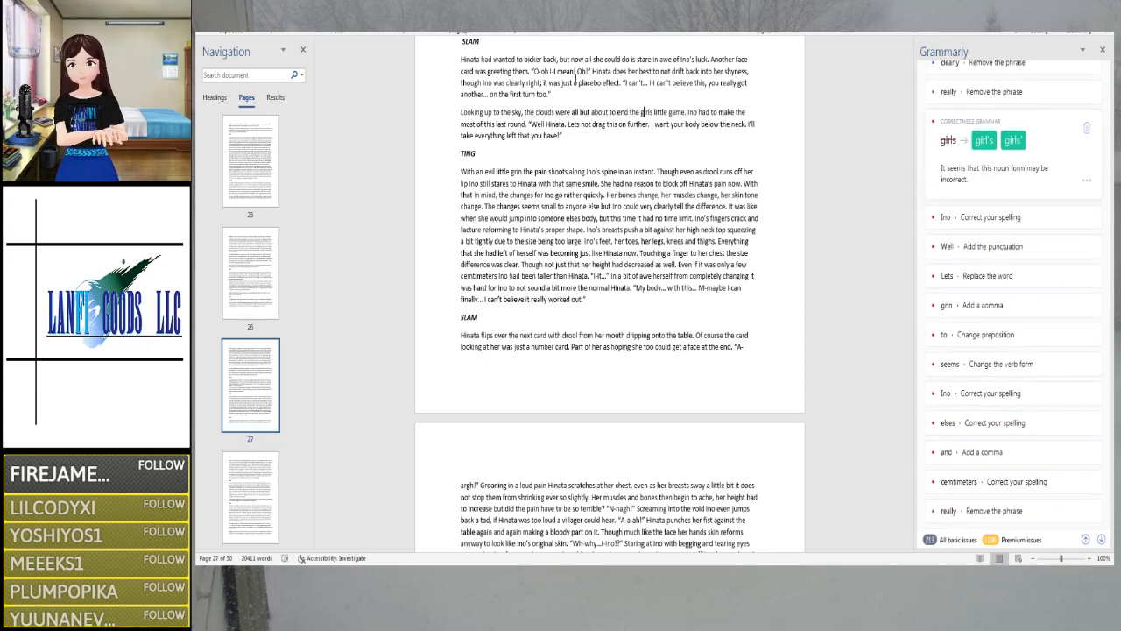
{"action": "left_click", "coordinate": [986, 149]}
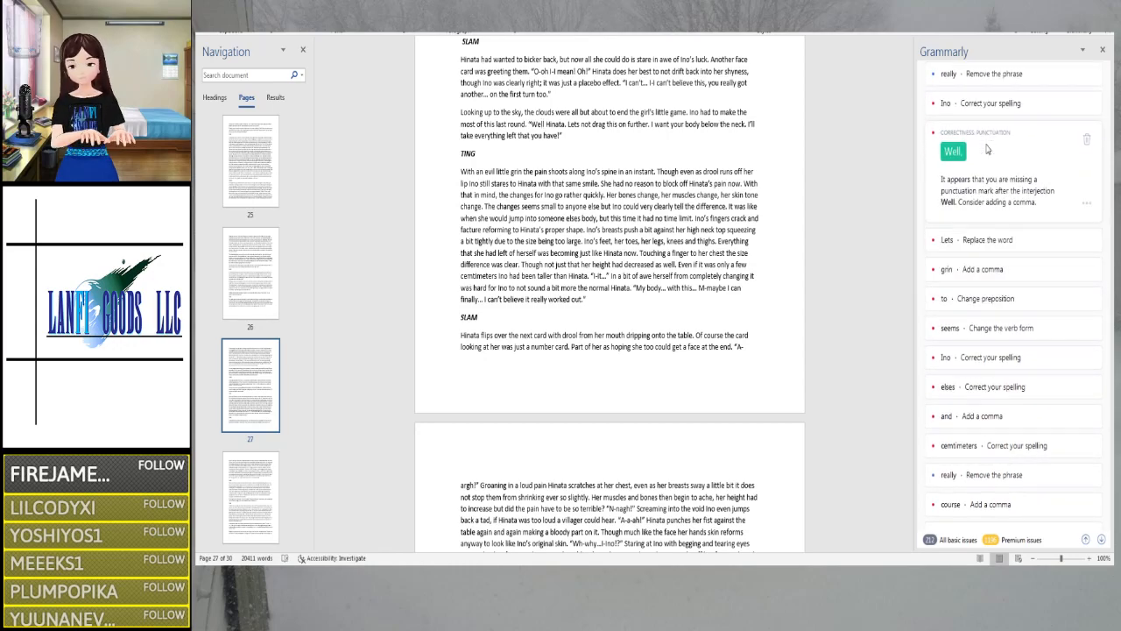
Apply the suggested comma after "Well" and the suggested replacement "Let's" in Ino's dialogue about the last round
{"action": "left_click", "coordinate": [953, 152]}
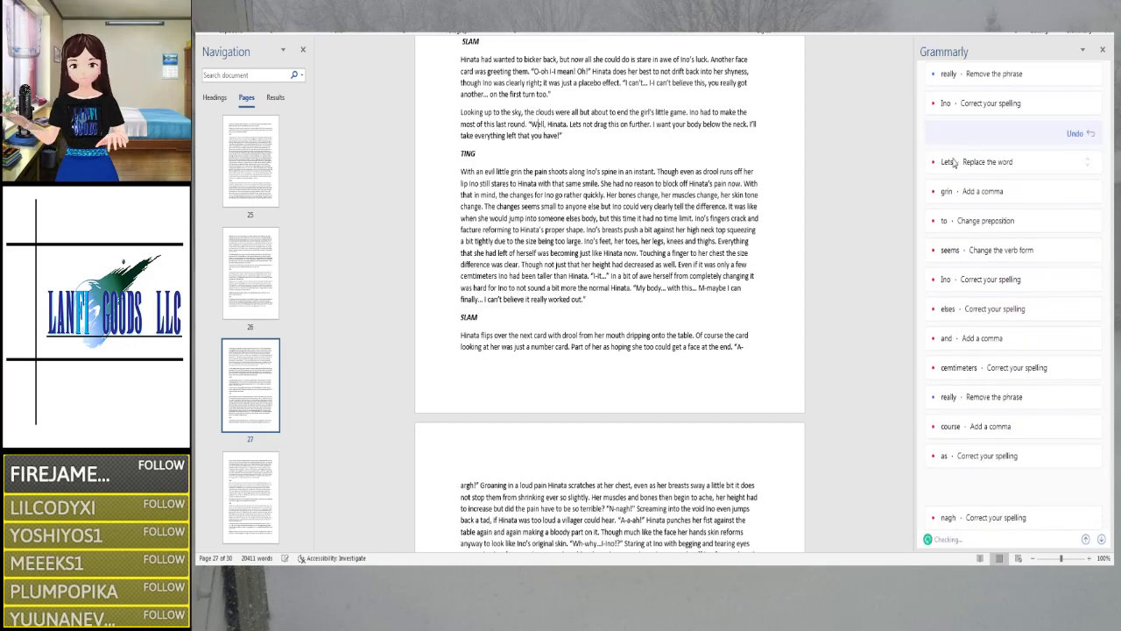
{"action": "left_click", "coordinate": [953, 162]}
{"action": "left_click", "coordinate": [953, 162]}
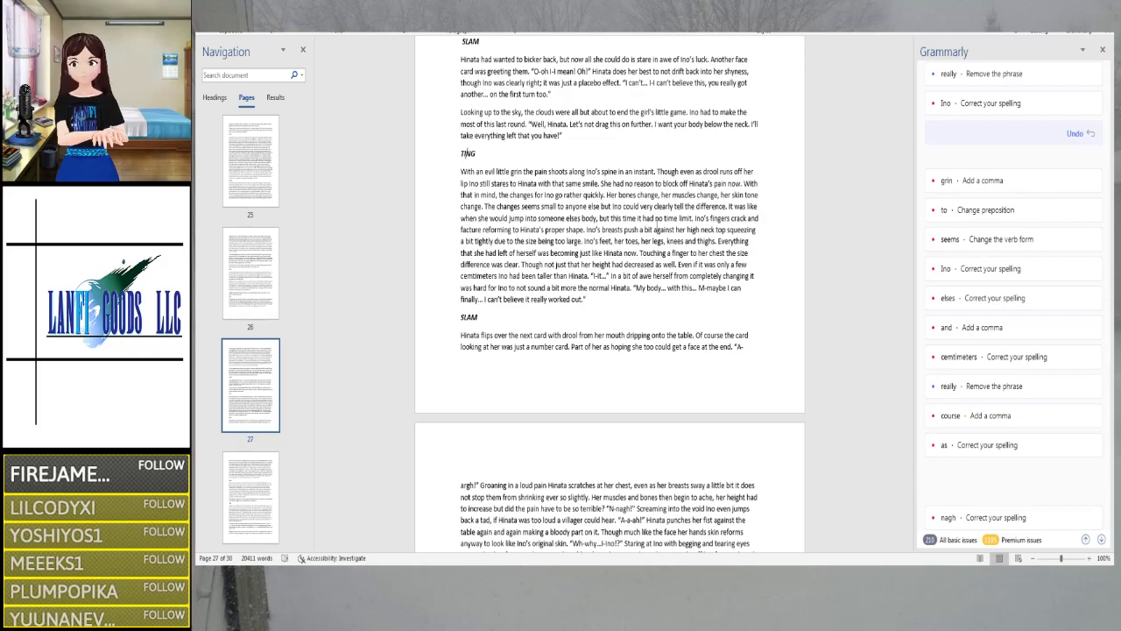
Apply the suggested comma after "With an evil little grin" and the suggested preposition "at" in "Ino still stares at Hinata"
{"action": "scroll", "coordinate": [655, 219], "scroll_direction": "down", "scroll_amount": 3}
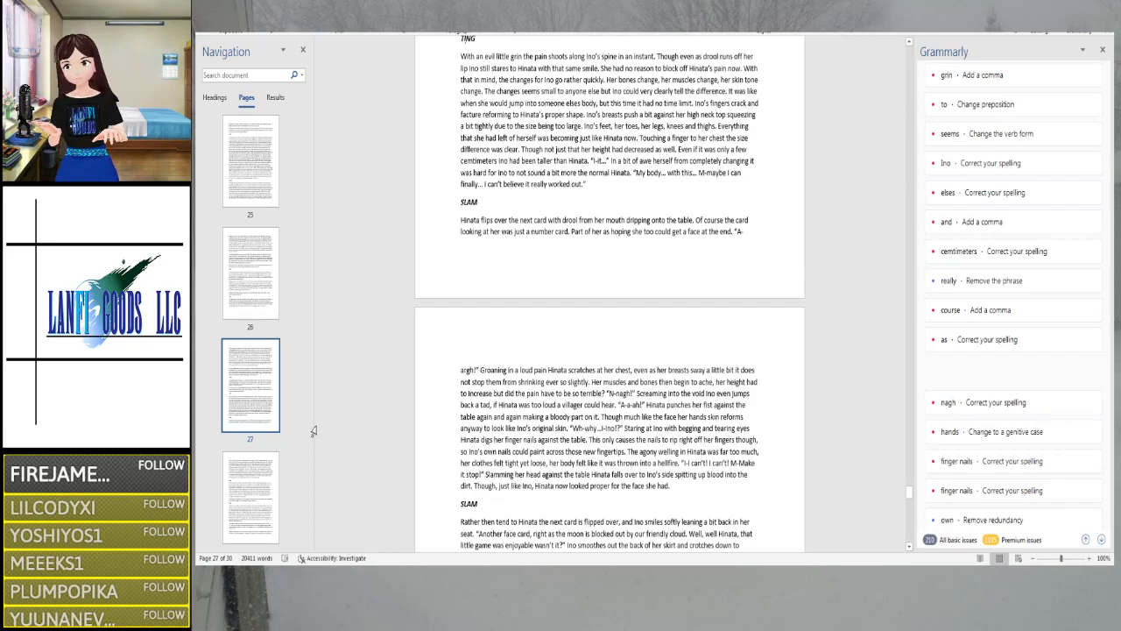
{"action": "left_click", "coordinate": [950, 77]}
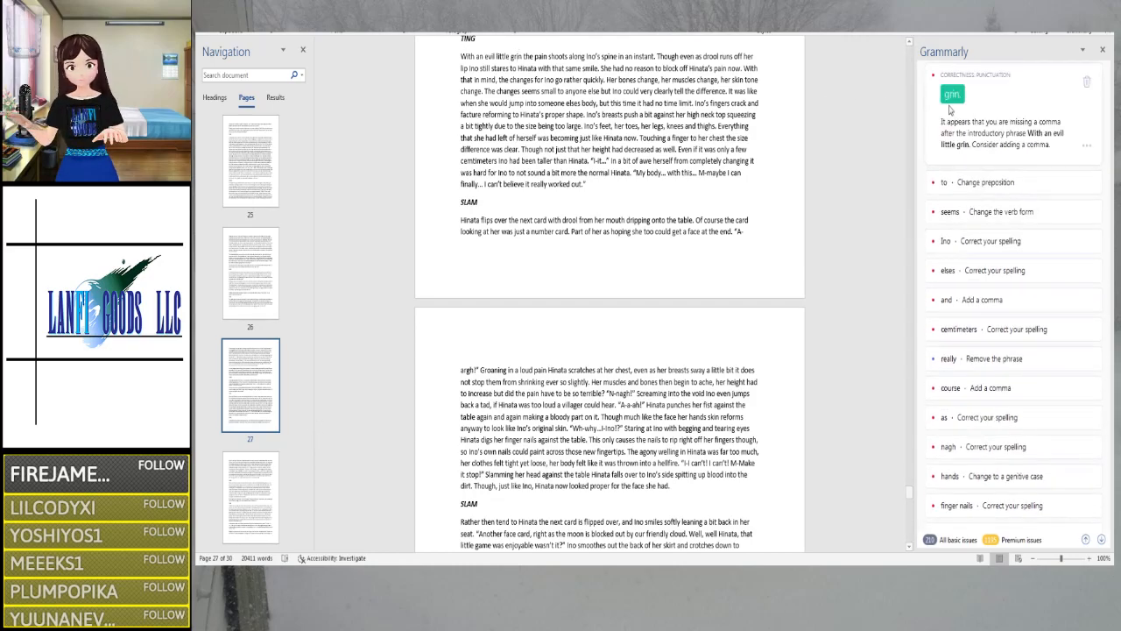
{"action": "left_click", "coordinate": [951, 97]}
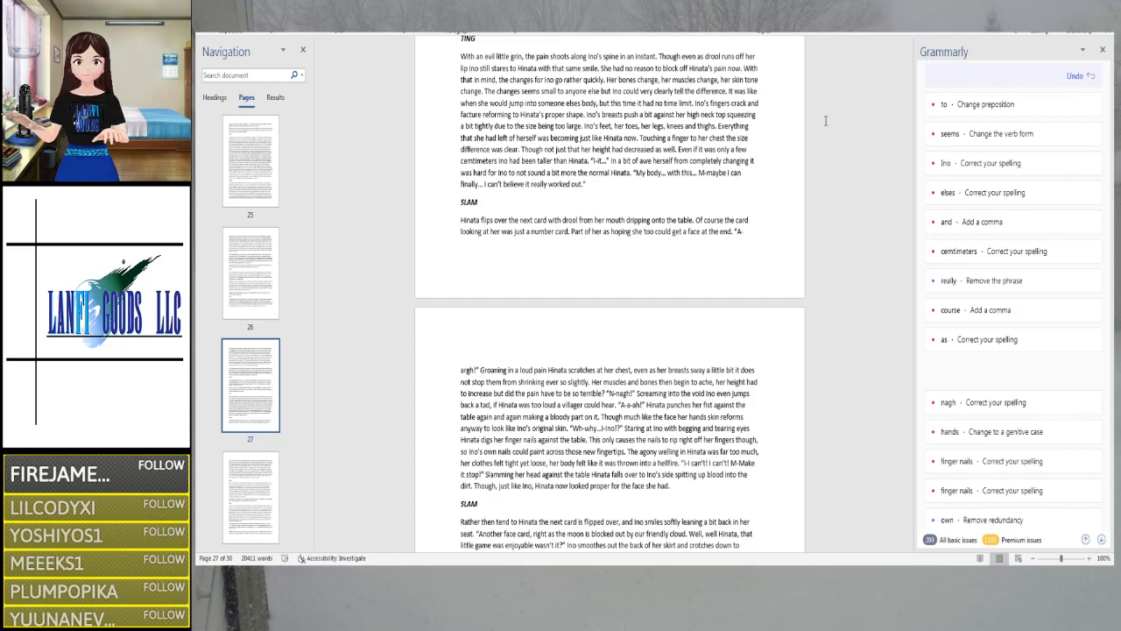
{"action": "left_click", "coordinate": [513, 69]}
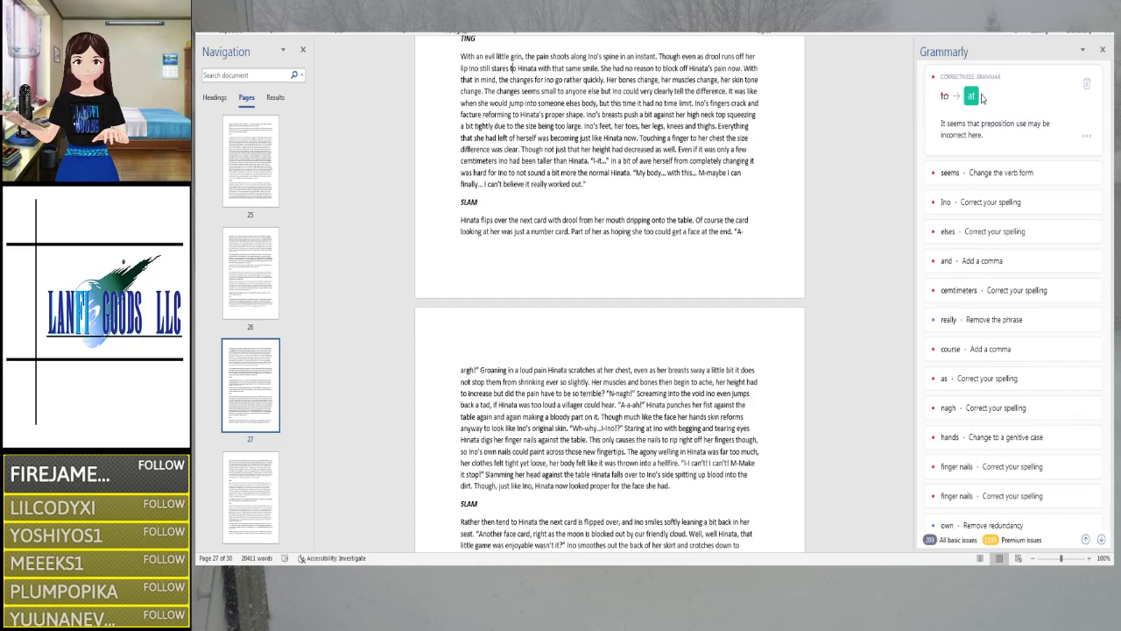
{"action": "left_click", "coordinate": [971, 97]}
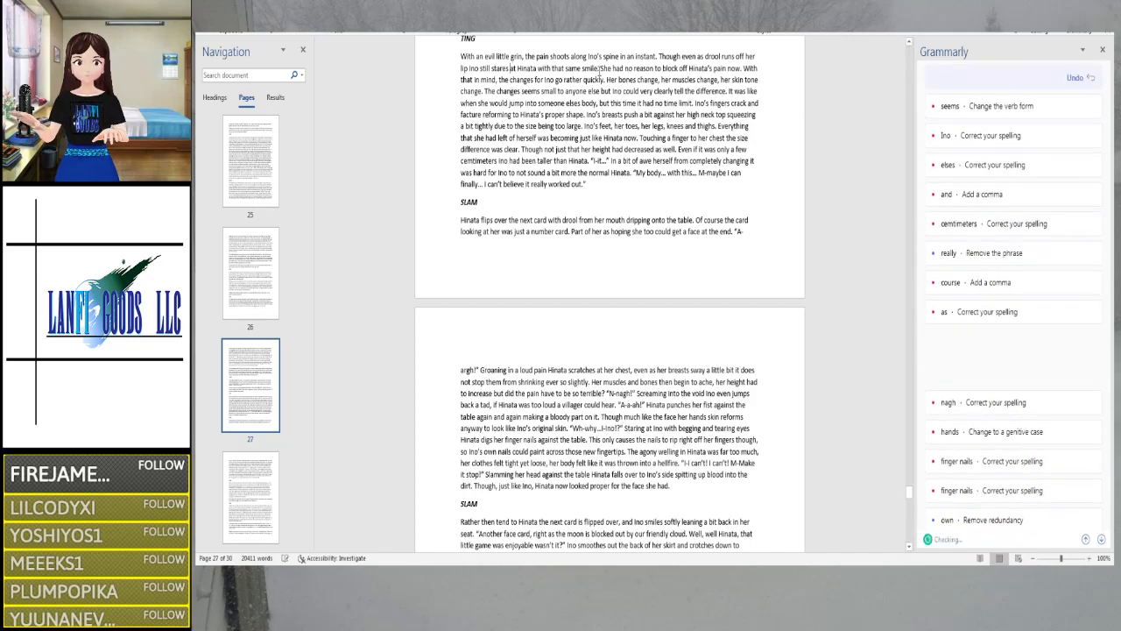
Insert "cold" before "smile" in "with that same smile" and correct "her skin tone change" to "her skin tone changes"
{"action": "left_click", "coordinate": [583, 68]}
{"action": "type", "text": "cold "}
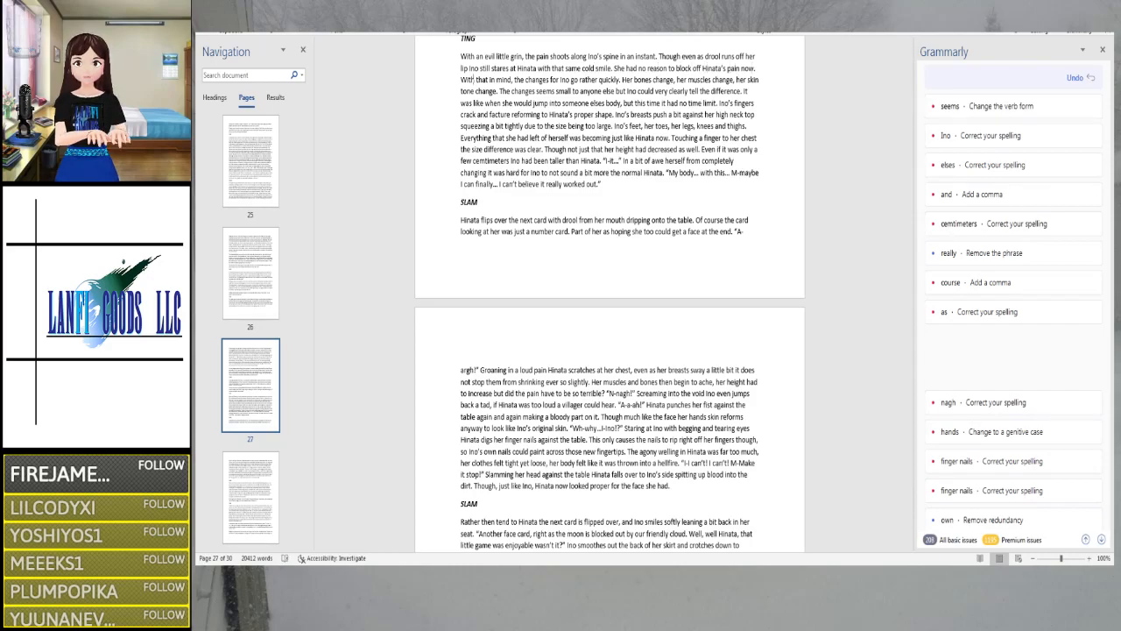
{"action": "type", "text": "h"}
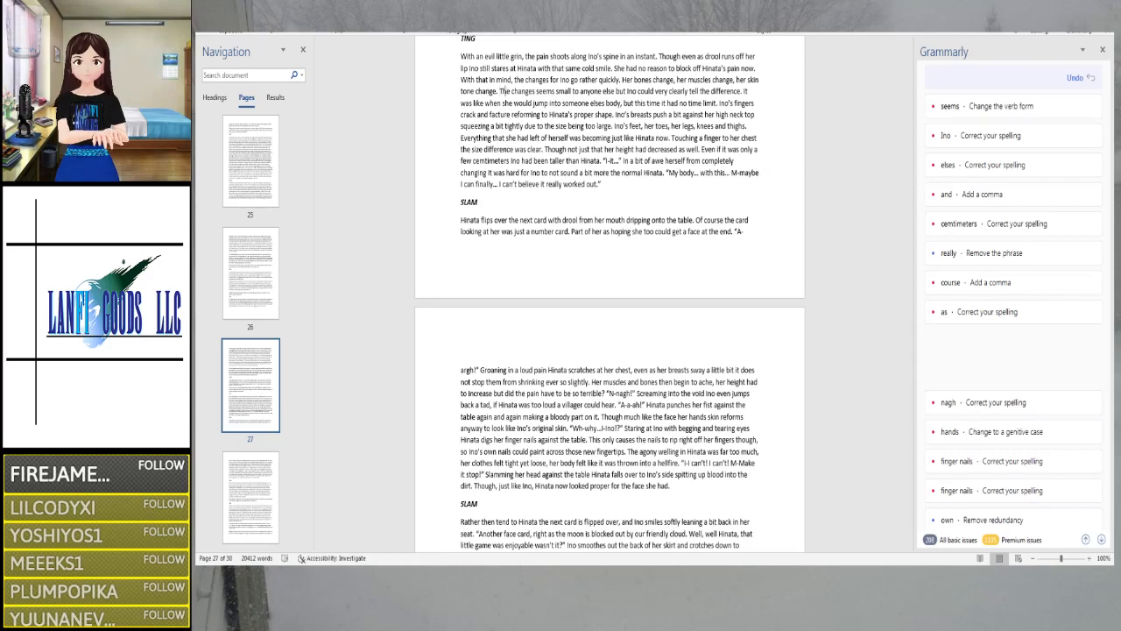
{"action": "key", "text": "Left"}
{"action": "type", "text": "s"}
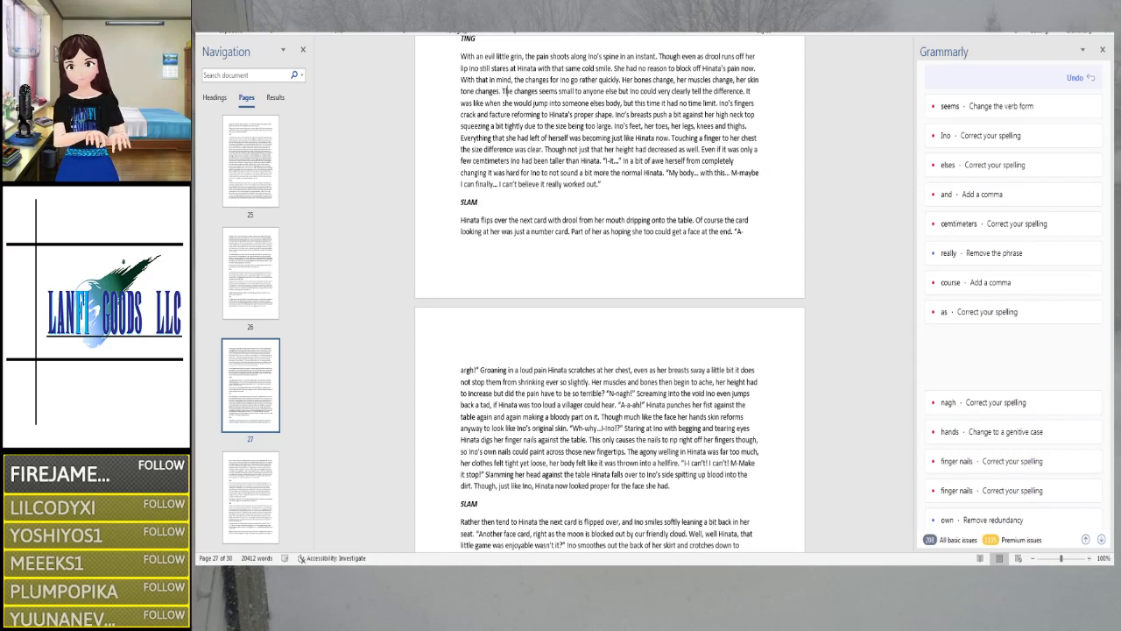
Correct "The changes seems small" to "The changes seem small" and apply the suggested "else's" in "someone else's body"
{"action": "left_click", "coordinate": [558, 91]}
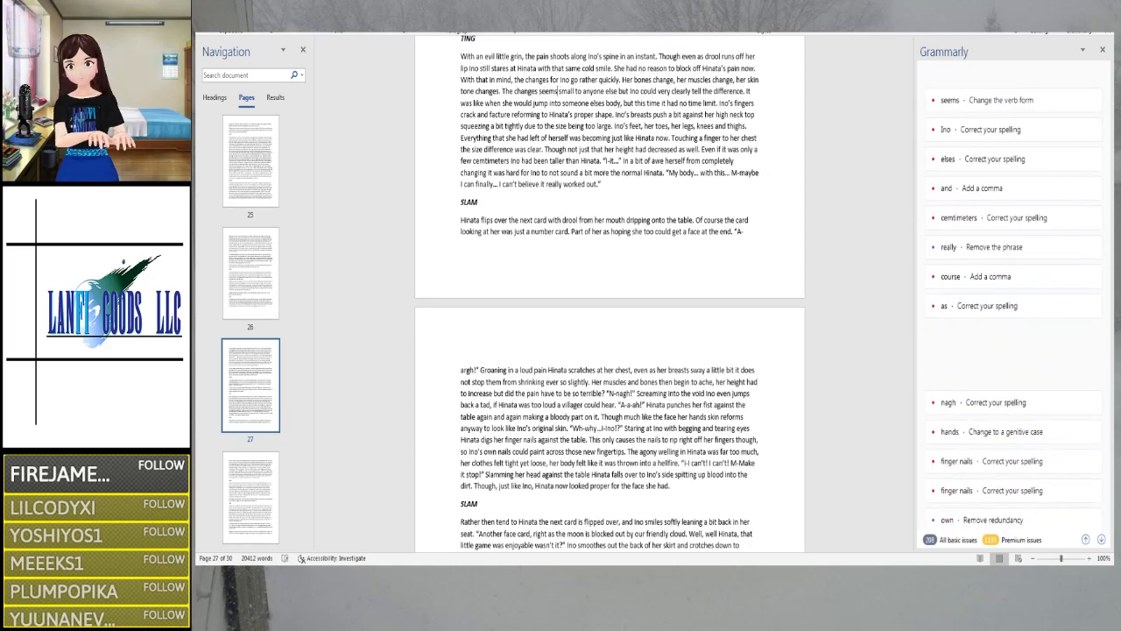
{"action": "key", "text": "BackSpace"}
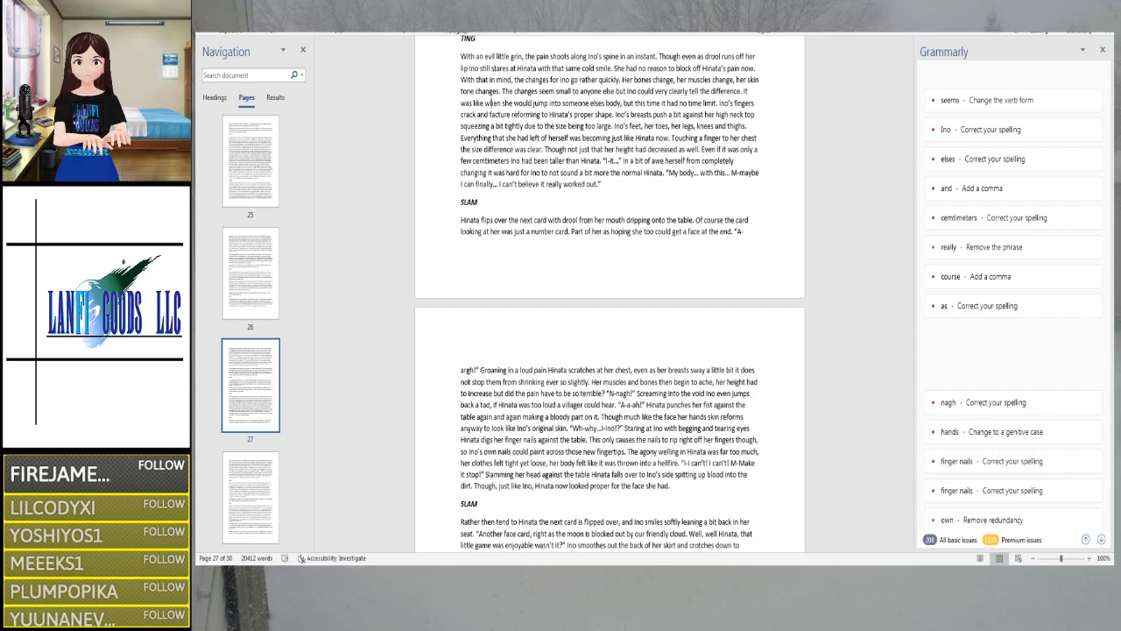
{"action": "left_click", "coordinate": [592, 103]}
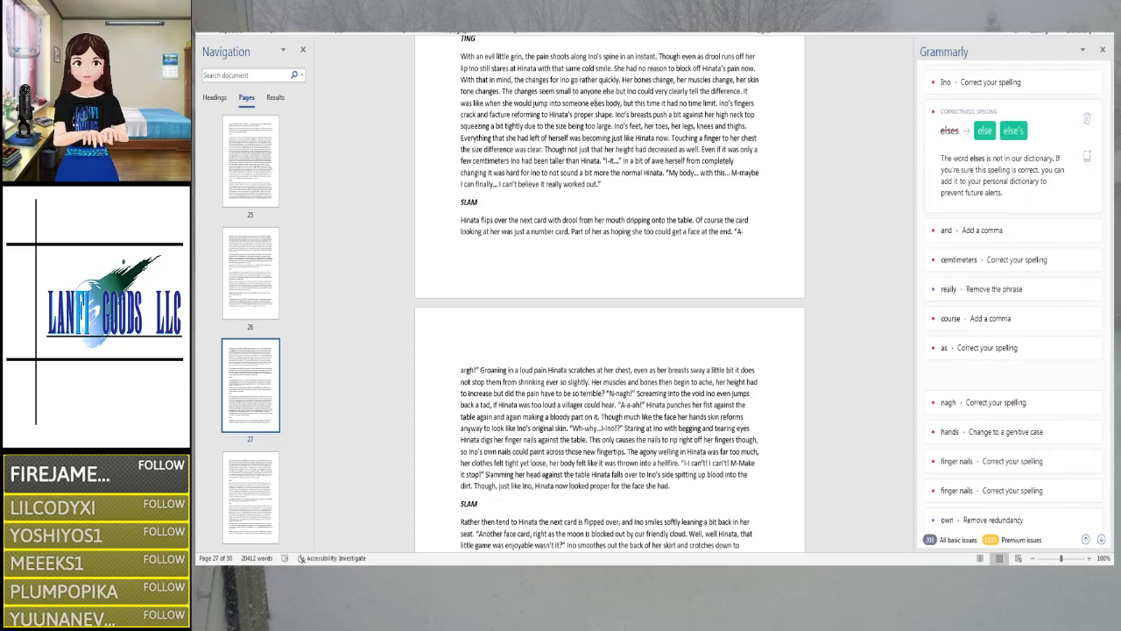
{"action": "left_click", "coordinate": [1014, 130]}
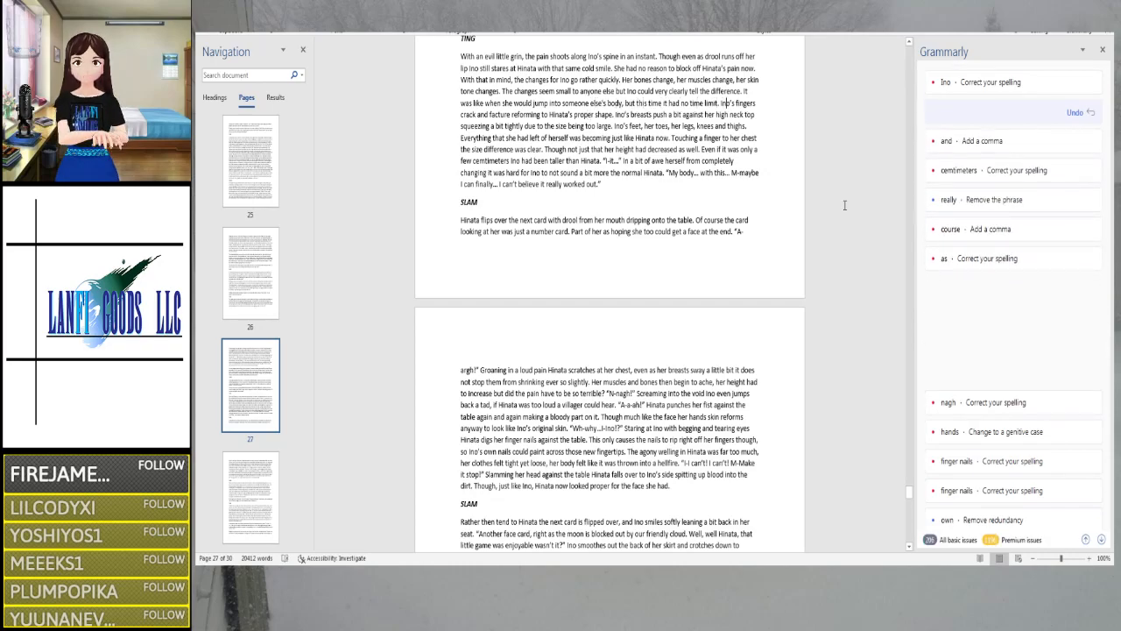
Insert a comma after "knees" in the sentence listing Ino's feet, toes, legs, knees and thighs
{"action": "key", "text": "Right"}
{"action": "key", "text": "Right"}
{"action": "key", "text": "Right"}
{"action": "key", "text": "Right"}
{"action": "key", "text": "Right"}
{"action": "key", "text": "Right"}
{"action": "key", "text": "Right"}
{"action": "key", "text": "Right"}
{"action": "key", "text": "Right"}
{"action": "key", "text": "Right"}
{"action": "key", "text": "Right"}
{"action": "key", "text": "Right"}
{"action": "key", "text": "Right"}
{"action": "key", "text": "Right"}
{"action": "key", "text": "Right"}
{"action": "key", "text": "Right"}
{"action": "key", "text": "Right"}
{"action": "key", "text": "Right"}
{"action": "key", "text": "Right"}
{"action": "key", "text": "Right"}
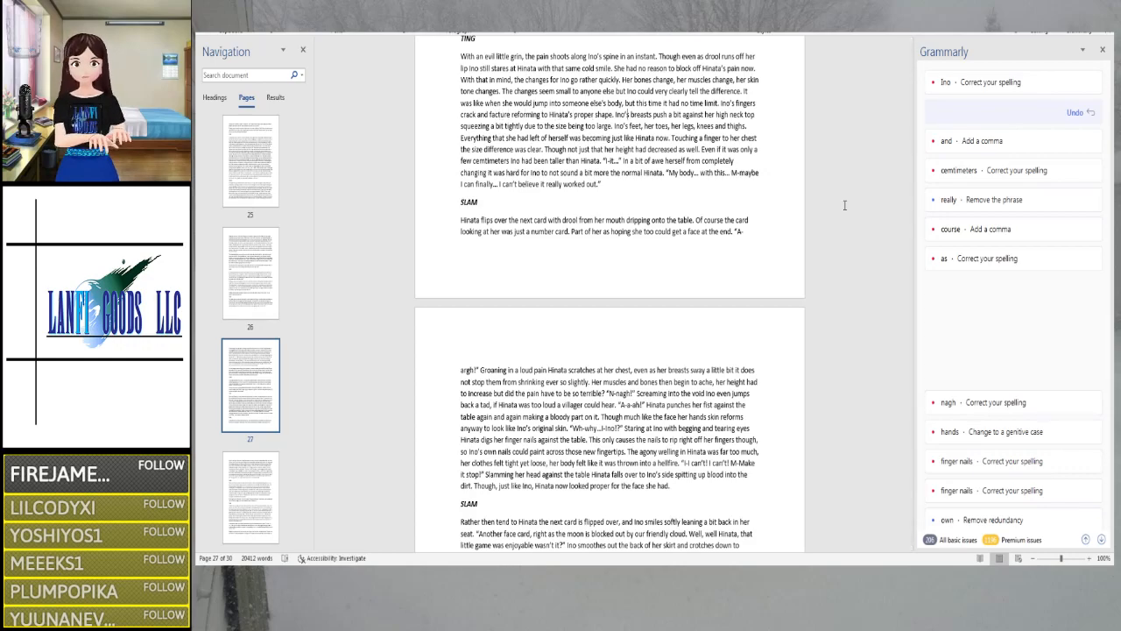
{"action": "key", "text": "Right"}
{"action": "key", "text": "Right"}
{"action": "key", "text": "Right"}
{"action": "key", "text": "Right"}
{"action": "key", "text": "Right"}
{"action": "key", "text": "Right"}
{"action": "key", "text": "Right"}
{"action": "key", "text": "Right"}
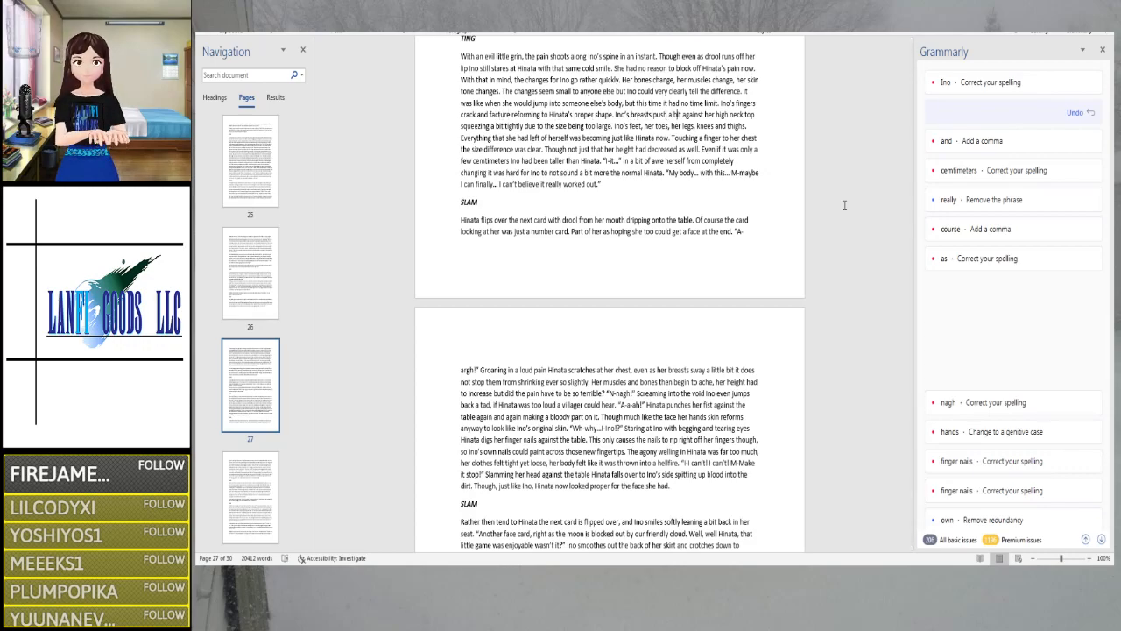
{"action": "key", "text": "Right"}
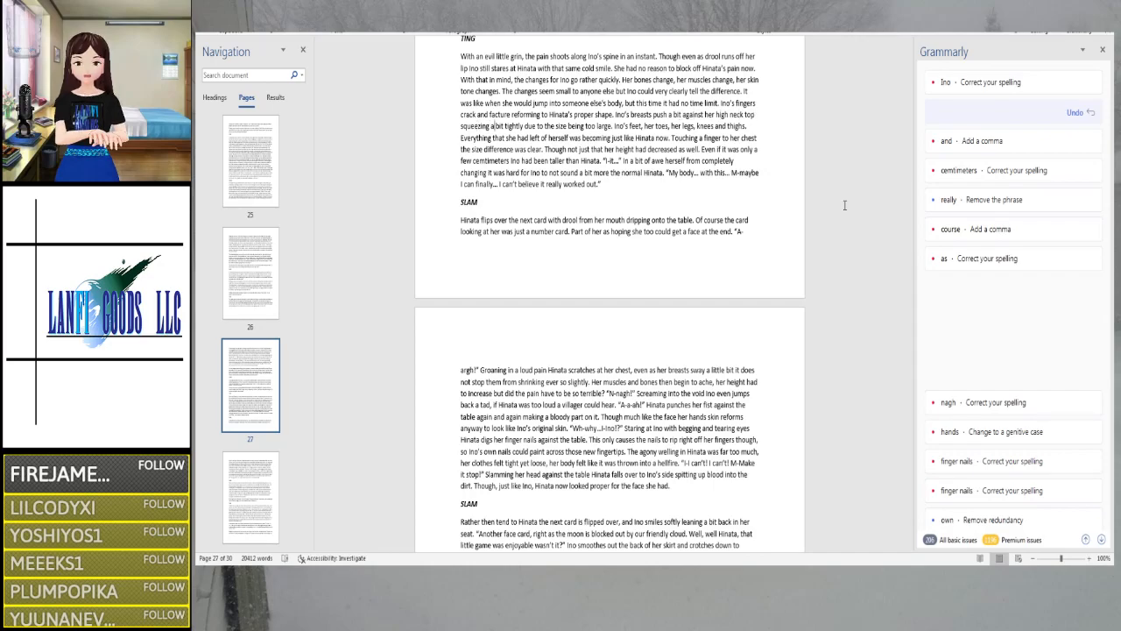
{"action": "key", "text": "Right"}
{"action": "key", "text": "Right"}
{"action": "key", "text": "Right"}
{"action": "key", "text": "Right"}
{"action": "key", "text": "Right"}
{"action": "key", "text": "Right"}
{"action": "key", "text": "Right"}
{"action": "key", "text": "Right"}
{"action": "key", "text": "Right"}
{"action": "key", "text": "Right"}
{"action": "key", "text": "Right"}
{"action": "key", "text": "Right"}
{"action": "key", "text": "Right"}
{"action": "key", "text": "Right"}
{"action": "key", "text": "Right"}
{"action": "key", "text": "Right"}
{"action": "key", "text": "Right"}
{"action": "key", "text": "Right"}
{"action": "key", "text": "Right"}
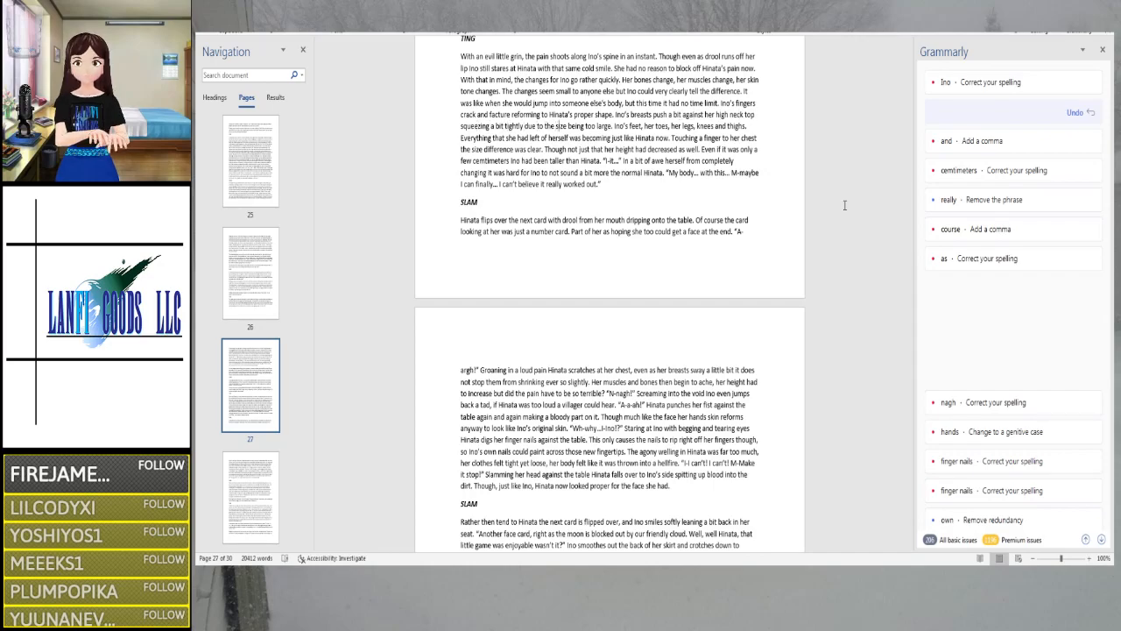
{"action": "key", "text": "Right"}
{"action": "key", "text": "Right"}
{"action": "key", "text": "Right"}
{"action": "key", "text": "Right"}
{"action": "key", "text": "Right"}
{"action": "key", "text": "Right"}
{"action": "key", "text": "Right"}
{"action": "key", "text": "Right"}
{"action": "key", "text": "Right"}
{"action": "key", "text": "Right"}
{"action": "key", "text": "Right"}
{"action": "key", "text": "Right"}
{"action": "key", "text": "Right"}
{"action": "key", "text": "Right"}
{"action": "key", "text": "Right"}
{"action": "key", "text": "Right"}
{"action": "key", "text": "Right"}
{"action": "key", "text": "Right"}
{"action": "key", "text": "Right"}
{"action": "key", "text": "Right"}
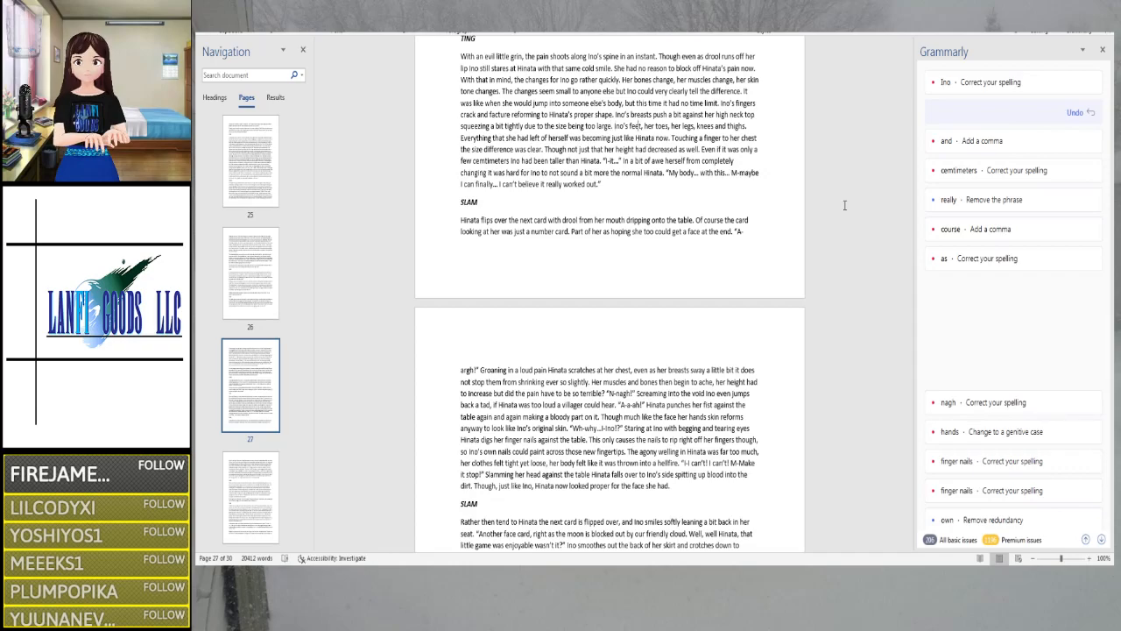
{"action": "key", "text": "Right"}
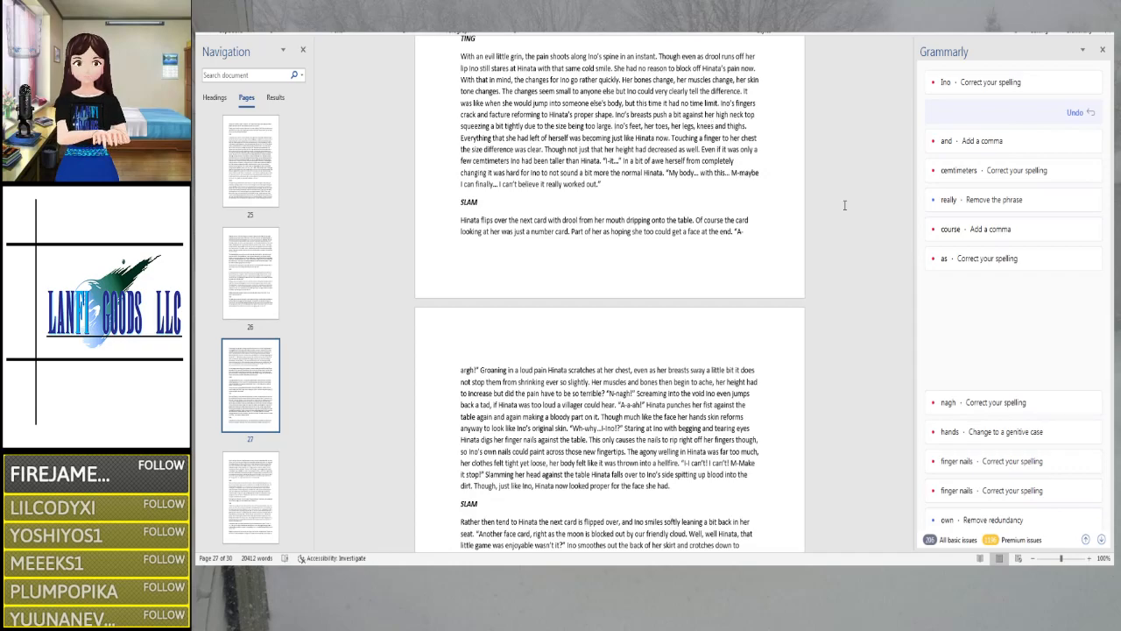
{"action": "key", "text": "Left"}
{"action": "key", "text": "Left"}
{"action": "key", "text": "Left"}
{"action": "key", "text": "Left"}
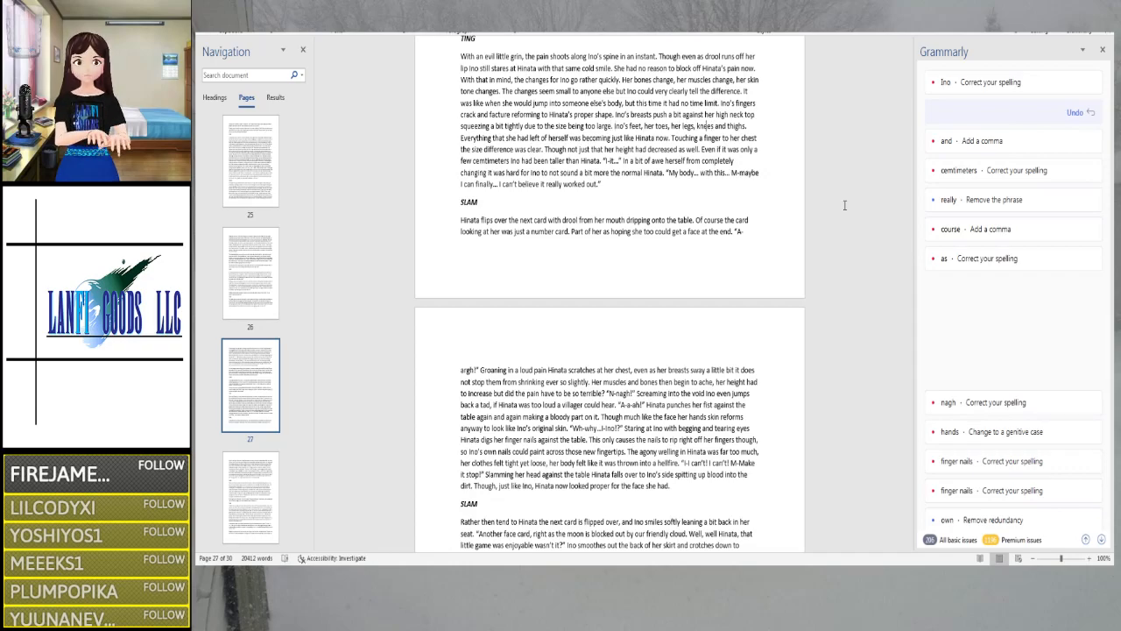
{"action": "key", "text": "Right"}
{"action": "key", "text": "Right"}
{"action": "key", "text": "Right"}
{"action": "key", "text": "Right"}
{"action": "key", "text": "Right"}
{"action": "key", "text": "Right"}
{"action": "key", "text": "Right"}
{"action": "key", "text": "Right"}
{"action": "key", "text": "Right"}
{"action": "key", "text": "Right"}
{"action": "key", "text": "Right"}
{"action": "key", "text": "Right"}
{"action": "key", "text": "Right"}
{"action": "key", "text": "Right"}
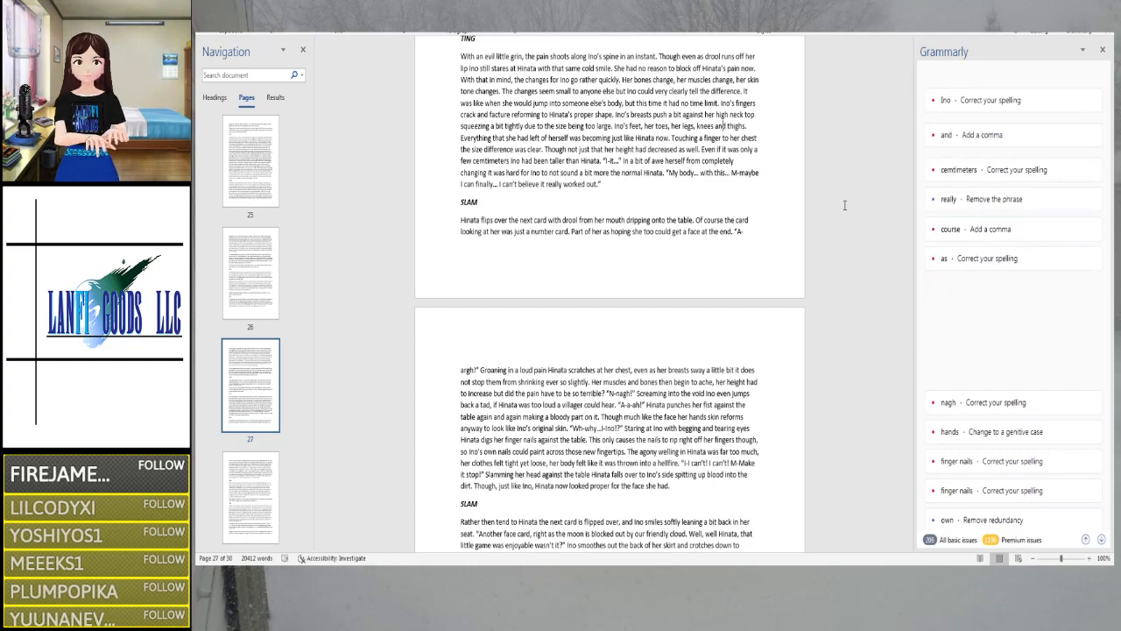
{"action": "key", "text": "Left"}
{"action": "key", "text": "Left"}
{"action": "key", "text": "Left"}
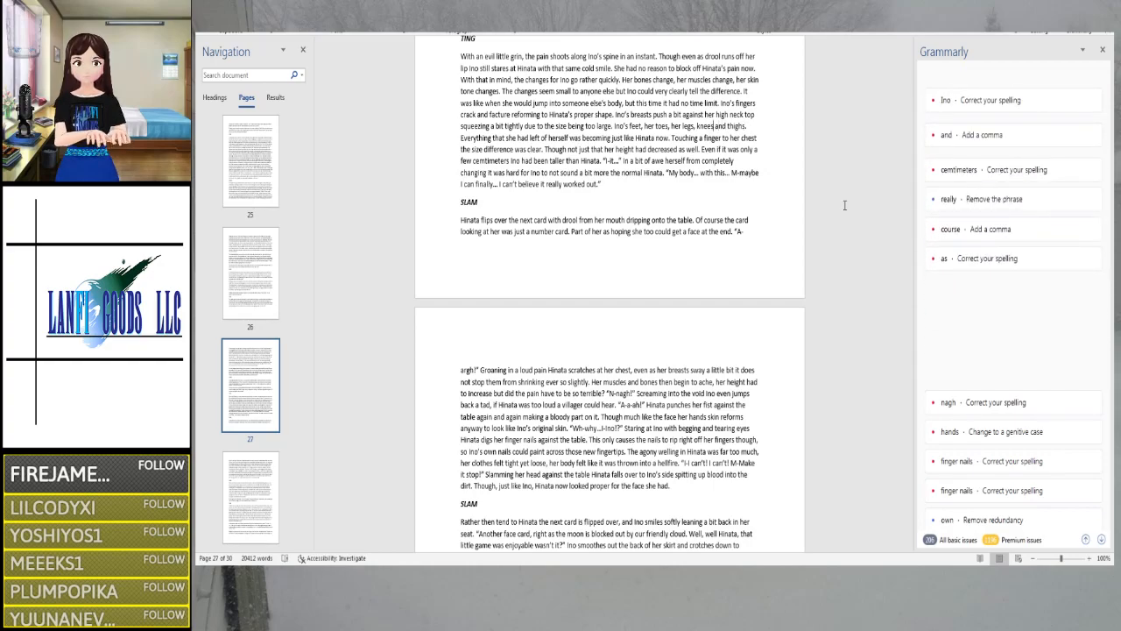
{"action": "type", "text": ","}
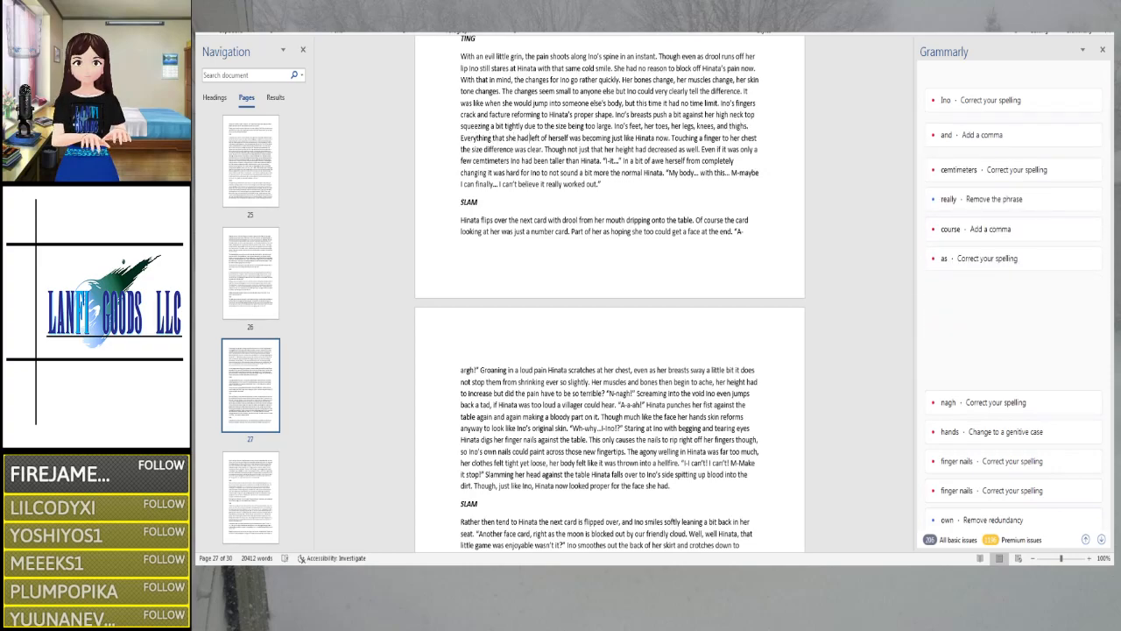
Apply the suggested spelling "centimeters" in the sentence about Ino having been taller than Hinata
{"action": "key", "text": "Right"}
{"action": "key", "text": "Right"}
{"action": "left_click", "coordinate": [980, 170]}
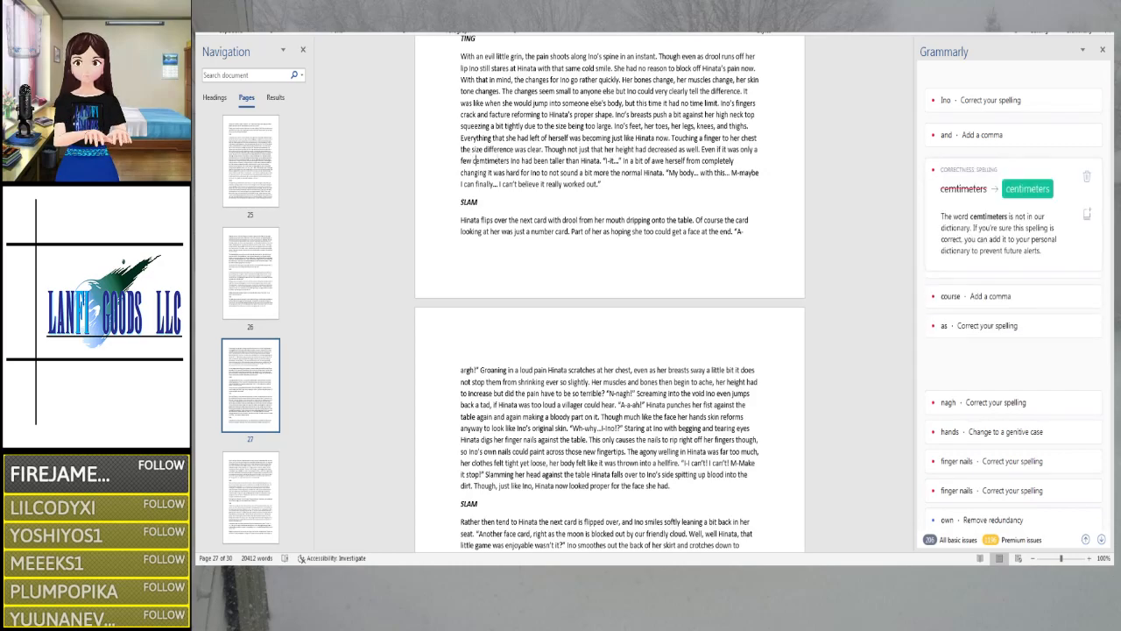
{"action": "left_click", "coordinate": [1026, 187]}
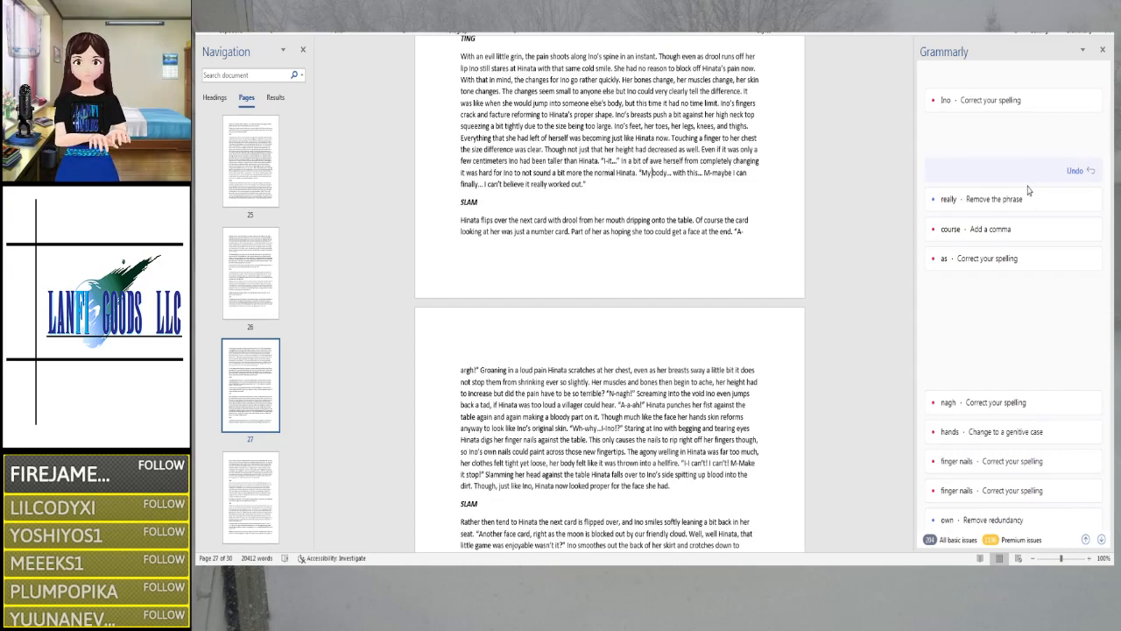
Proofread the end of Ino's dialogue from "My body" and check the suggestion on "really" in "it really worked out"
{"action": "key", "text": "Right"}
{"action": "key", "text": "Right"}
{"action": "key", "text": "Right"}
{"action": "key", "text": "Right"}
{"action": "key", "text": "Right"}
{"action": "key", "text": "Right"}
{"action": "key", "text": "Right"}
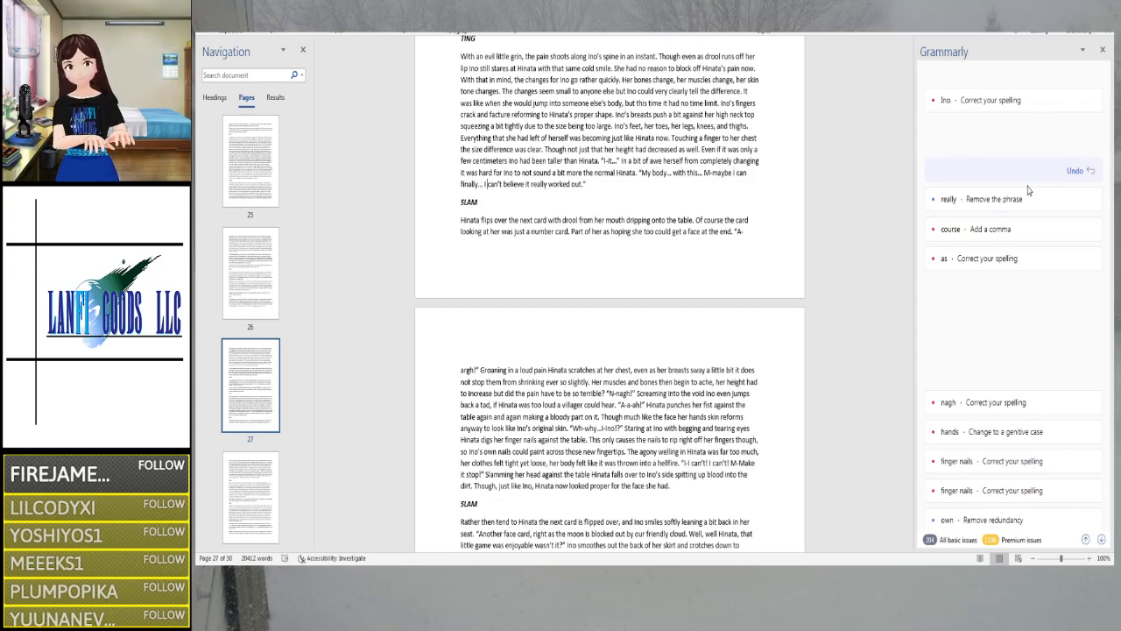
{"action": "key", "text": "Right"}
{"action": "key", "text": "Right"}
{"action": "key", "text": "Right"}
{"action": "key", "text": "Right"}
{"action": "key", "text": "Right"}
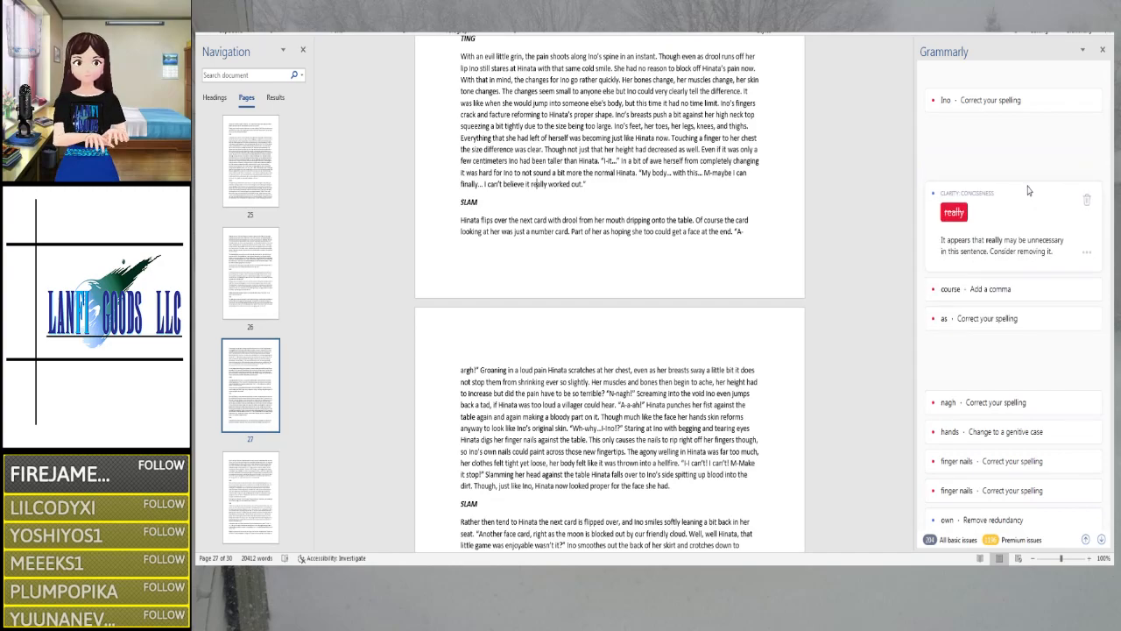
{"action": "key", "text": "End"}
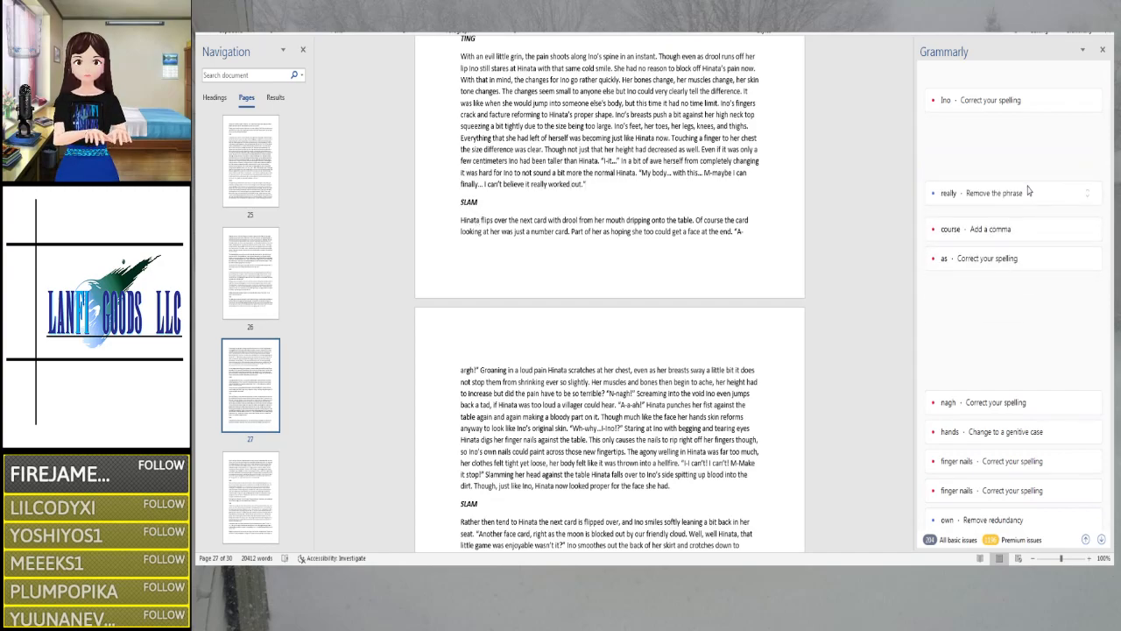
Proofread the paragraph about Hinata flipping the next card and apply the suggested "was" in "Part of her was hoping"
{"action": "scroll", "coordinate": [939, 216], "scroll_direction": "down", "scroll_amount": 4}
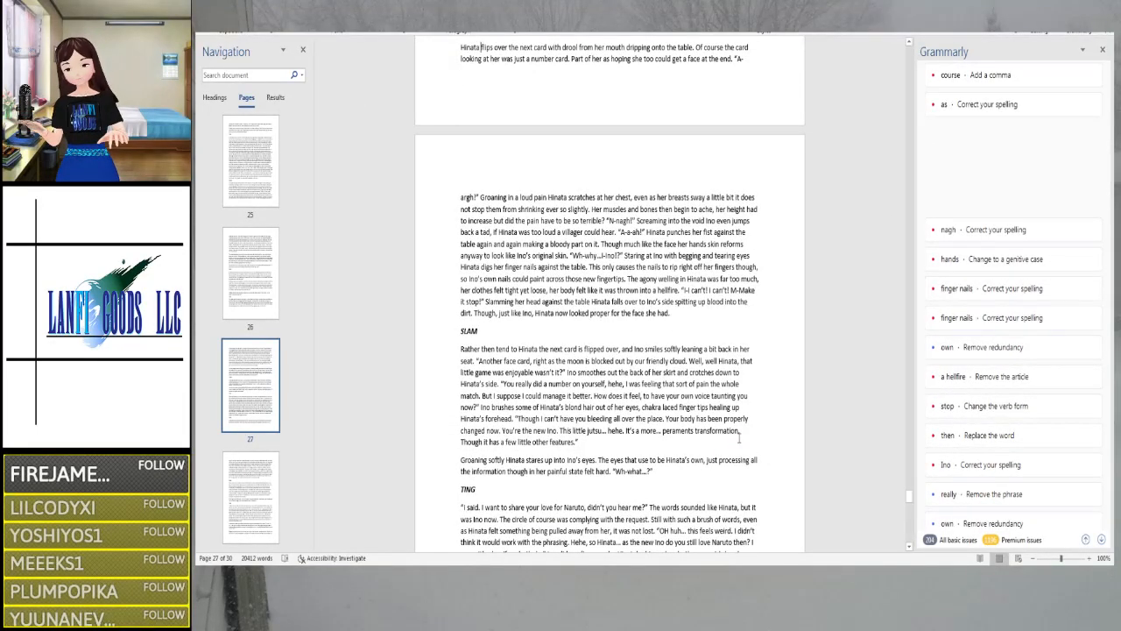
{"action": "key", "text": "Right"}
{"action": "key", "text": "Right"}
{"action": "key", "text": "Right"}
{"action": "key", "text": "Right"}
{"action": "key", "text": "Right"}
{"action": "key", "text": "Right"}
{"action": "key", "text": "Right"}
{"action": "key", "text": "Right"}
{"action": "key", "text": "Right"}
{"action": "key", "text": "Right"}
{"action": "key", "text": "Right"}
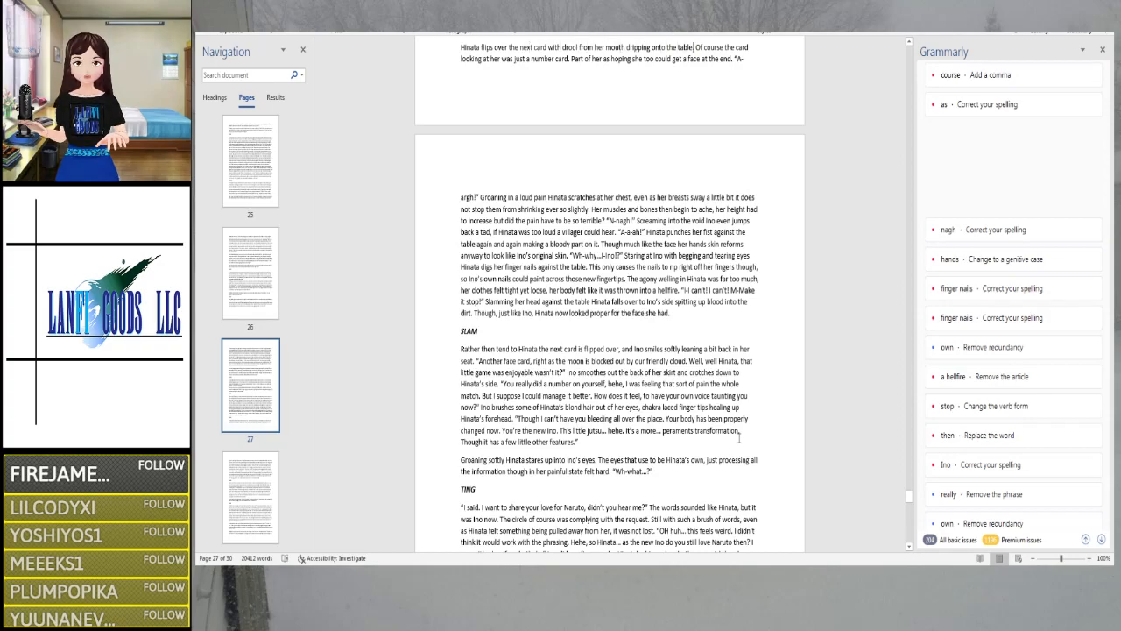
{"action": "type", "text": "."}
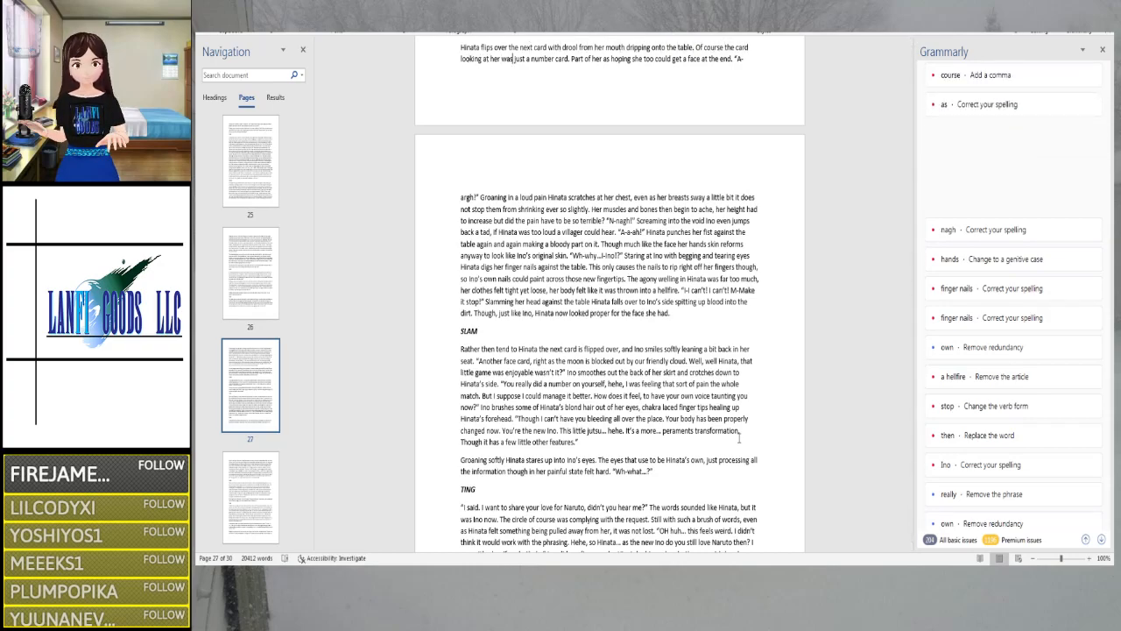
{"action": "key", "text": "Right"}
{"action": "key", "text": "Right"}
{"action": "key", "text": "Right"}
{"action": "key", "text": "Right"}
{"action": "key", "text": "Right"}
{"action": "key", "text": "Right"}
{"action": "key", "text": "Right"}
{"action": "key", "text": "Right"}
{"action": "key", "text": "Right"}
{"action": "key", "text": "Right"}
{"action": "key", "text": "Right"}
{"action": "key", "text": "Right"}
{"action": "key", "text": "Right"}
{"action": "key", "text": "Right"}
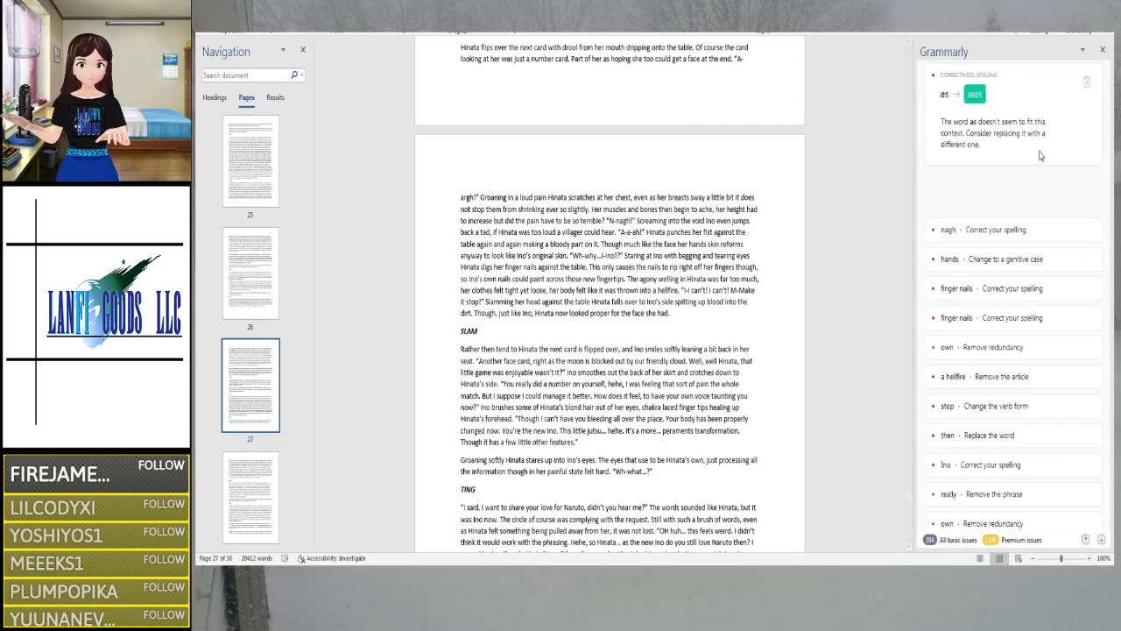
{"action": "left_click", "coordinate": [977, 95]}
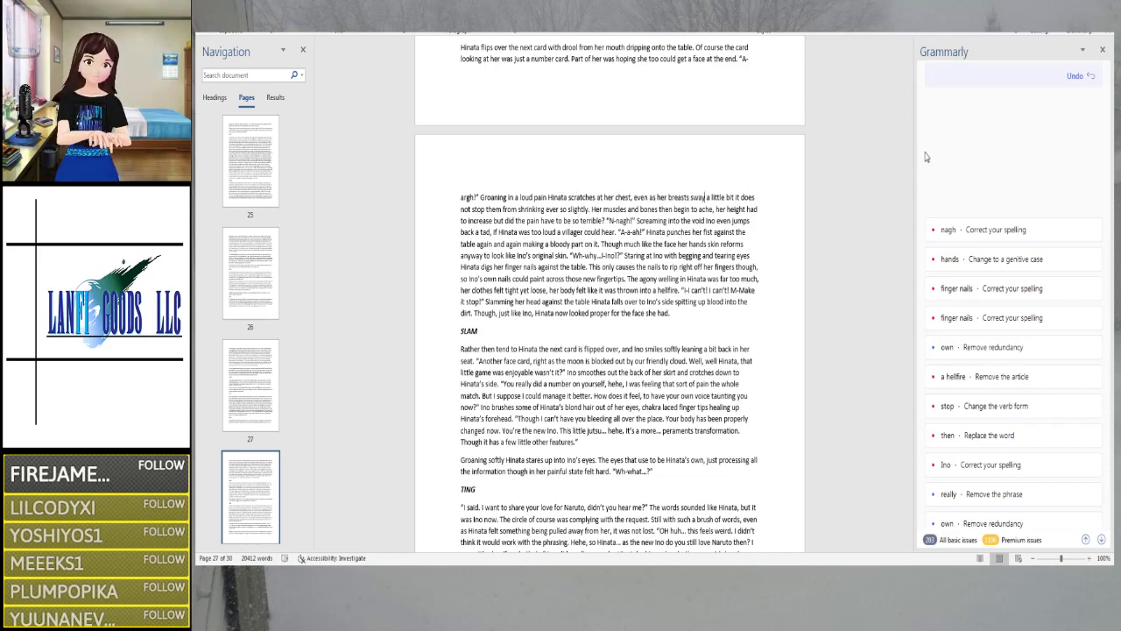
Change "had to increase" to "had increased" in the sentence about Hinata's height after her muscles and bones begin to ache
{"action": "key", "text": "Right"}
{"action": "key", "text": "Right"}
{"action": "key", "text": "Right"}
{"action": "key", "text": "Right"}
{"action": "key", "text": "Right"}
{"action": "key", "text": "Right"}
{"action": "key", "text": "Right"}
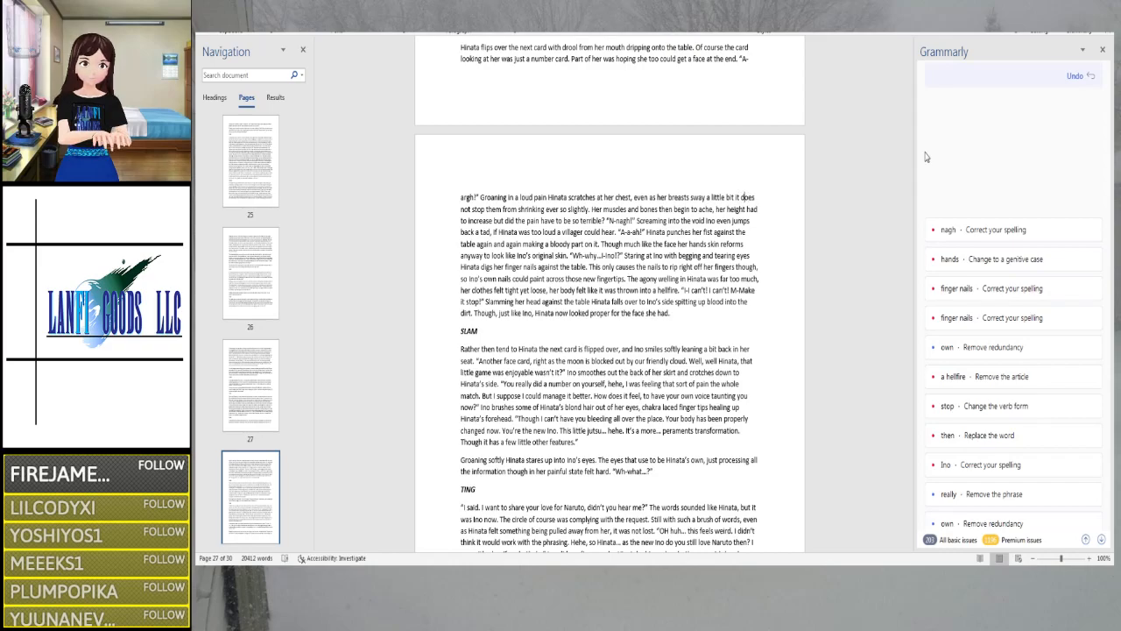
{"action": "key", "text": "Right"}
{"action": "key", "text": "Right"}
{"action": "key", "text": "Right"}
{"action": "key", "text": "Right"}
{"action": "key", "text": "Right"}
{"action": "key", "text": "Right"}
{"action": "key", "text": "Right"}
{"action": "key", "text": "Right"}
{"action": "key", "text": "Right"}
{"action": "key", "text": "Right"}
{"action": "key", "text": "Right"}
{"action": "key", "text": "Right"}
{"action": "key", "text": "Right"}
{"action": "key", "text": "Right"}
{"action": "key", "text": "Right"}
{"action": "key", "text": "Right"}
{"action": "key", "text": "Right"}
{"action": "key", "text": "Right"}
{"action": "key", "text": "Right"}
{"action": "key", "text": "Right"}
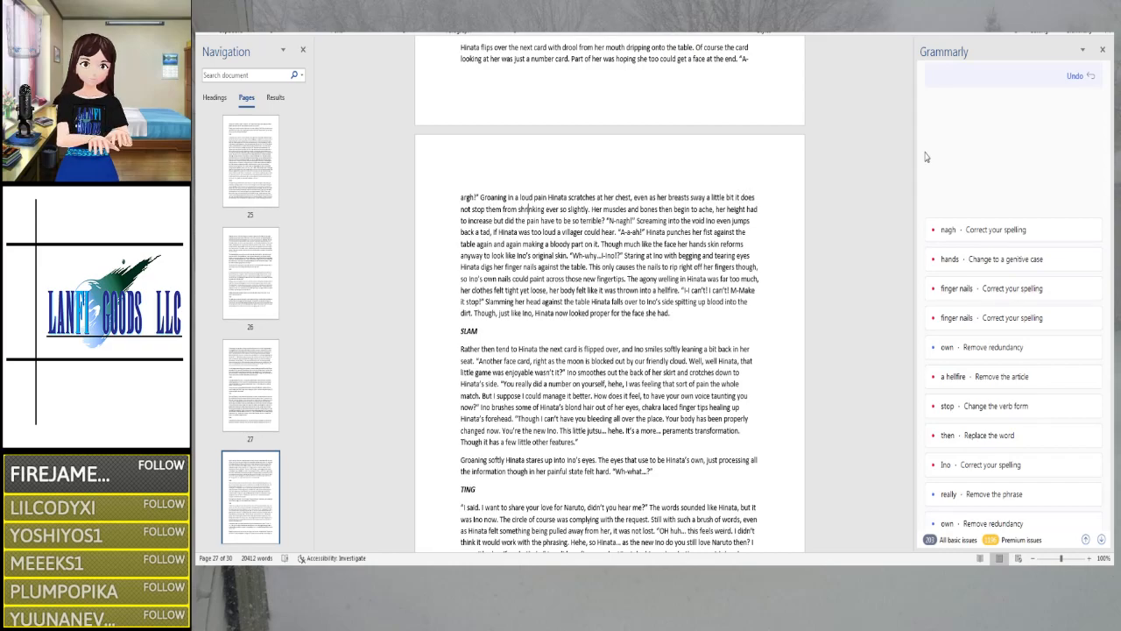
{"action": "key", "text": "Right"}
{"action": "key", "text": "Right"}
{"action": "key", "text": "Right"}
{"action": "key", "text": "Right"}
{"action": "key", "text": "Right"}
{"action": "key", "text": "Right"}
{"action": "key", "text": "Right"}
{"action": "key", "text": "Right"}
{"action": "key", "text": "Right"}
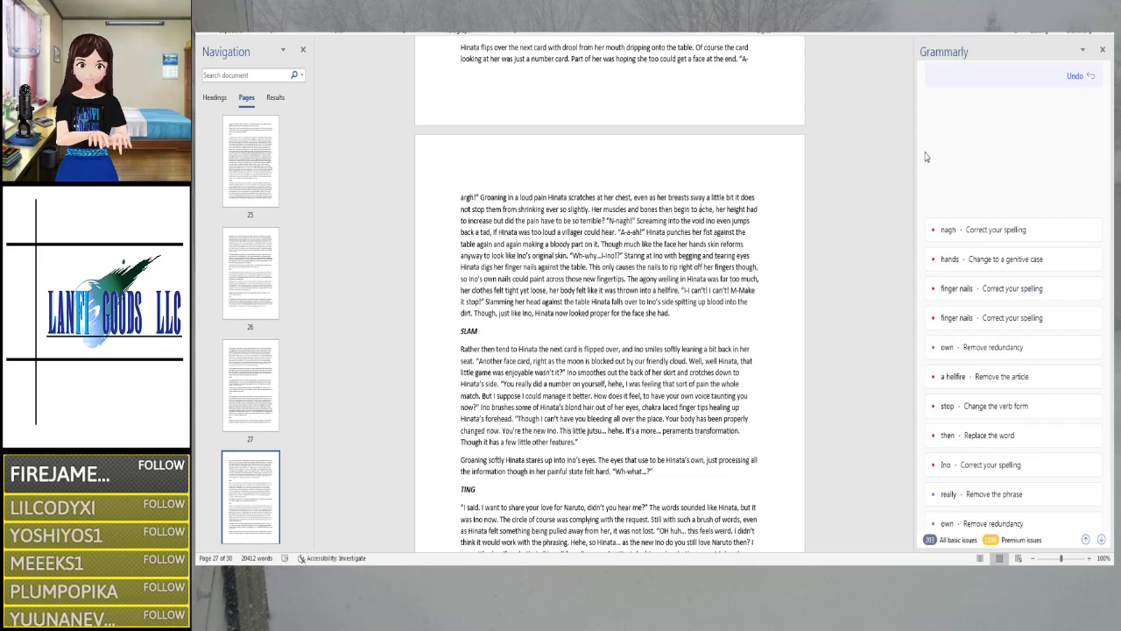
{"action": "key", "text": "Right"}
{"action": "key", "text": "Right"}
{"action": "key", "text": "Right"}
{"action": "key", "text": "Right"}
{"action": "key", "text": "Right"}
{"action": "key", "text": "Right"}
{"action": "key", "text": "Right"}
{"action": "key", "text": "Right"}
{"action": "key", "text": "Right"}
{"action": "key", "text": "Right"}
{"action": "key", "text": "Right"}
{"action": "key", "text": "Right"}
{"action": "key", "text": "Right"}
{"action": "key", "text": "Right"}
{"action": "key", "text": "Right"}
{"action": "key", "text": "Right"}
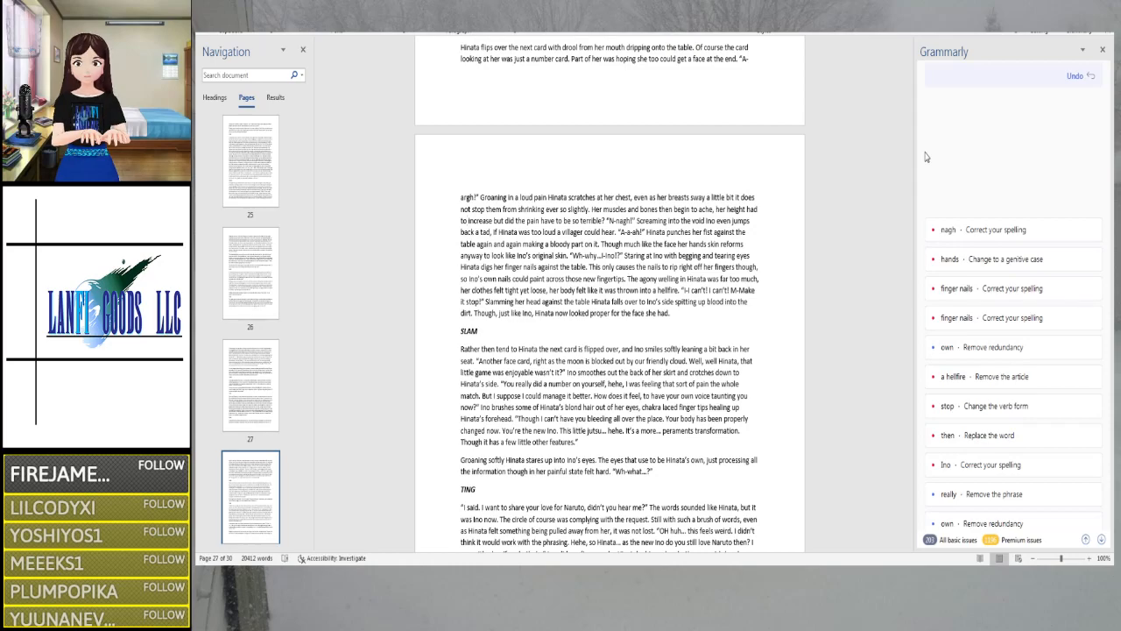
{"action": "key", "text": "BackSpace"}
{"action": "key", "text": "BackSpace"}
{"action": "key", "text": "BackSpace"}
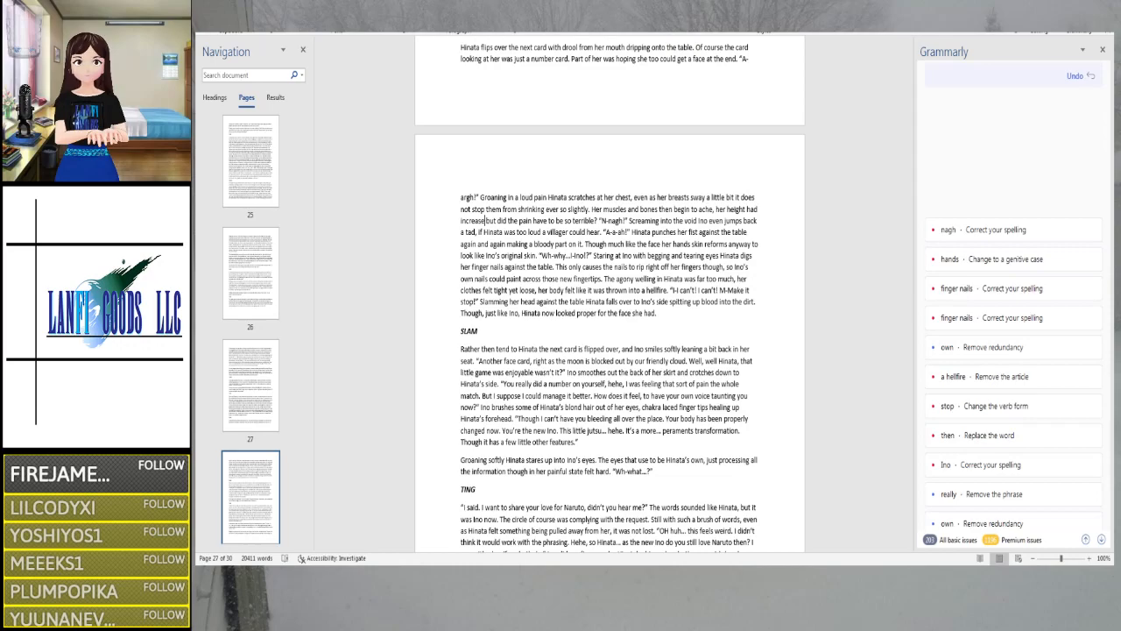
{"action": "type", "text": "d"}
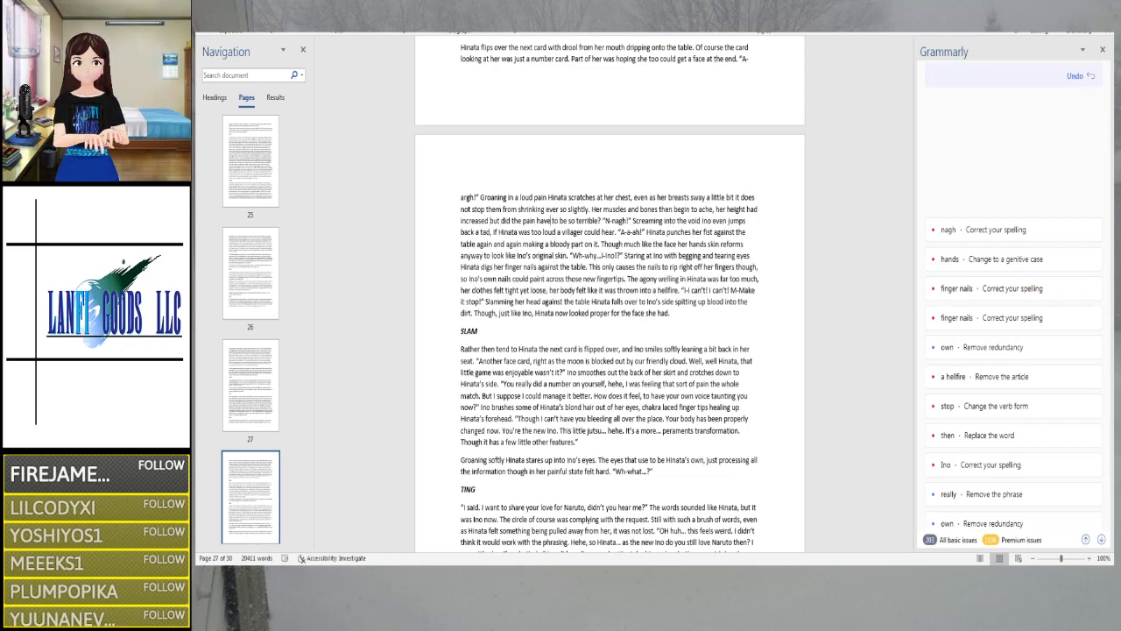
Proofread the same paragraph from "but did the pain" to "again and again making", checking the spelling suggestion on "nagh"
{"action": "key", "text": "Right"}
{"action": "key", "text": "Right"}
{"action": "key", "text": "Right"}
{"action": "key", "text": "Right"}
{"action": "key", "text": "Right"}
{"action": "key", "text": "Right"}
{"action": "key", "text": "Right"}
{"action": "key", "text": "Right"}
{"action": "key", "text": "Right"}
{"action": "key", "text": "Right"}
{"action": "key", "text": "Right"}
{"action": "key", "text": "Right"}
{"action": "key", "text": "Right"}
{"action": "key", "text": "Right"}
{"action": "key", "text": "Right"}
{"action": "key", "text": "Right"}
{"action": "key", "text": "Right"}
{"action": "key", "text": "Right"}
{"action": "key", "text": "Right"}
{"action": "key", "text": "Right"}
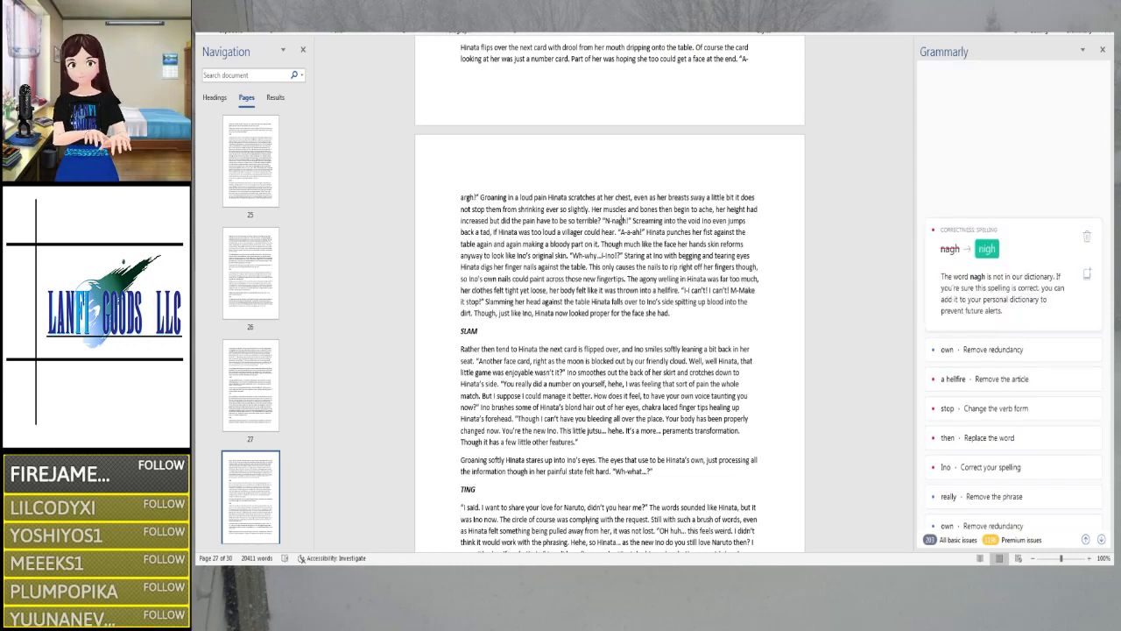
{"action": "key", "text": "Right"}
{"action": "key", "text": "Right"}
{"action": "key", "text": "Right"}
{"action": "key", "text": "Right"}
{"action": "key", "text": "Right"}
{"action": "key", "text": "Right"}
{"action": "key", "text": "Right"}
{"action": "key", "text": "Right"}
{"action": "key", "text": "Right"}
{"action": "key", "text": "Right"}
{"action": "key", "text": "Right"}
{"action": "key", "text": "Right"}
{"action": "key", "text": "Right"}
{"action": "key", "text": "Right"}
{"action": "key", "text": "Right"}
{"action": "key", "text": "Right"}
{"action": "key", "text": "Right"}
{"action": "key", "text": "Right"}
{"action": "key", "text": "Right"}
{"action": "key", "text": "Right"}
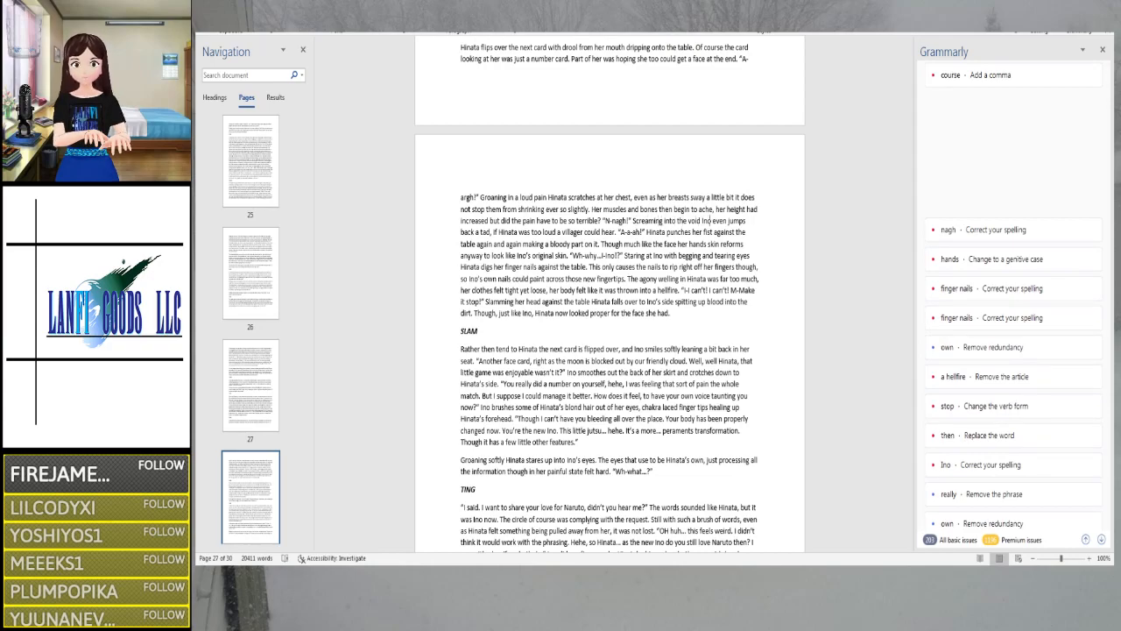
{"action": "key", "text": "Right"}
{"action": "key", "text": "Right"}
{"action": "key", "text": "Right"}
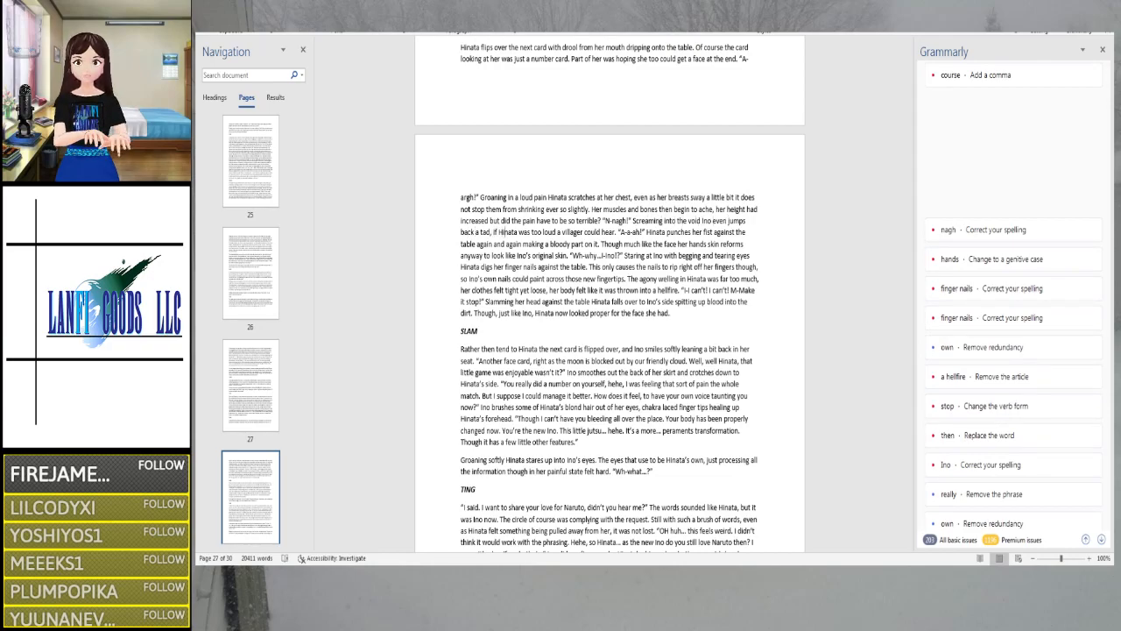
{"action": "key", "text": "Right"}
{"action": "key", "text": "Right"}
{"action": "key", "text": "Right"}
{"action": "key", "text": "Right"}
{"action": "key", "text": "Right"}
{"action": "key", "text": "Right"}
{"action": "key", "text": "Right"}
{"action": "key", "text": "Right"}
{"action": "key", "text": "Right"}
{"action": "key", "text": "Right"}
{"action": "key", "text": "Right"}
{"action": "key", "text": "Right"}
{"action": "key", "text": "Right"}
{"action": "key", "text": "Right"}
{"action": "key", "text": "Right"}
{"action": "key", "text": "Right"}
{"action": "key", "text": "Right"}
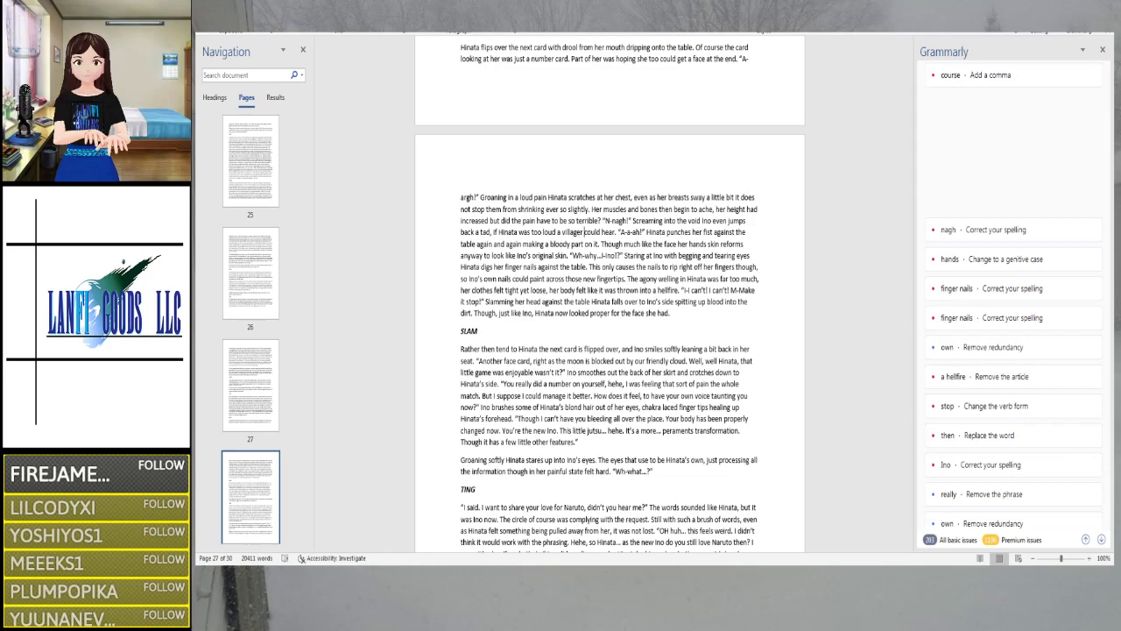
{"action": "key", "text": "Right"}
{"action": "key", "text": "Right"}
{"action": "key", "text": "Right"}
{"action": "key", "text": "Right"}
{"action": "key", "text": "Right"}
{"action": "key", "text": "Right"}
{"action": "key", "text": "Right"}
{"action": "key", "text": "Right"}
{"action": "key", "text": "Right"}
{"action": "key", "text": "Right"}
{"action": "key", "text": "Right"}
{"action": "key", "text": "Right"}
{"action": "key", "text": "Right"}
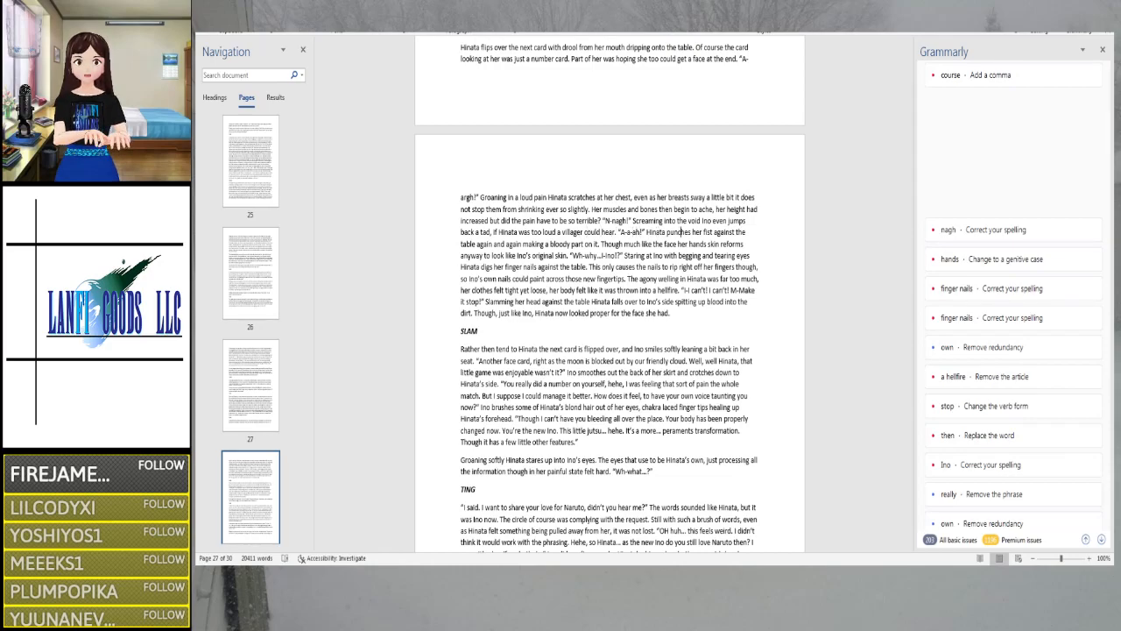
{"action": "key", "text": "Right"}
{"action": "key", "text": "Right"}
{"action": "key", "text": "Right"}
{"action": "key", "text": "Right"}
{"action": "key", "text": "Right"}
{"action": "key", "text": "Right"}
{"action": "key", "text": "Right"}
{"action": "key", "text": "Right"}
{"action": "key", "text": "Right"}
{"action": "key", "text": "Right"}
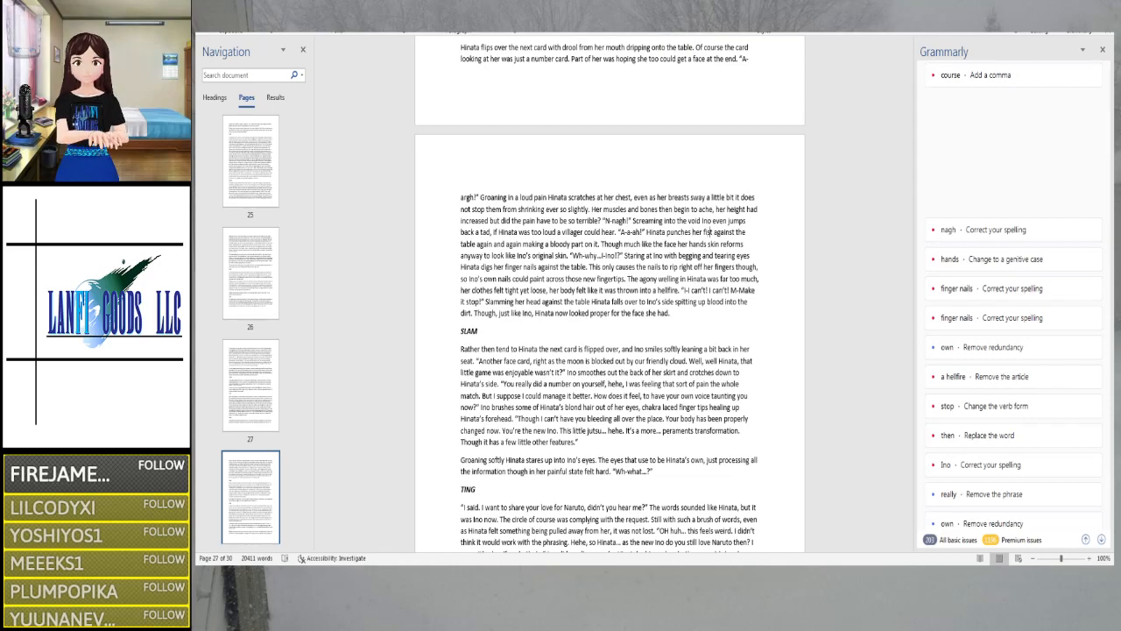
{"action": "key", "text": "Right"}
{"action": "key", "text": "Right"}
{"action": "key", "text": "Right"}
{"action": "key", "text": "Right"}
{"action": "key", "text": "Right"}
{"action": "key", "text": "Right"}
{"action": "key", "text": "Right"}
{"action": "key", "text": "Right"}
{"action": "key", "text": "Right"}
{"action": "key", "text": "Right"}
{"action": "key", "text": "Right"}
{"action": "key", "text": "Right"}
{"action": "key", "text": "Right"}
{"action": "key", "text": "Right"}
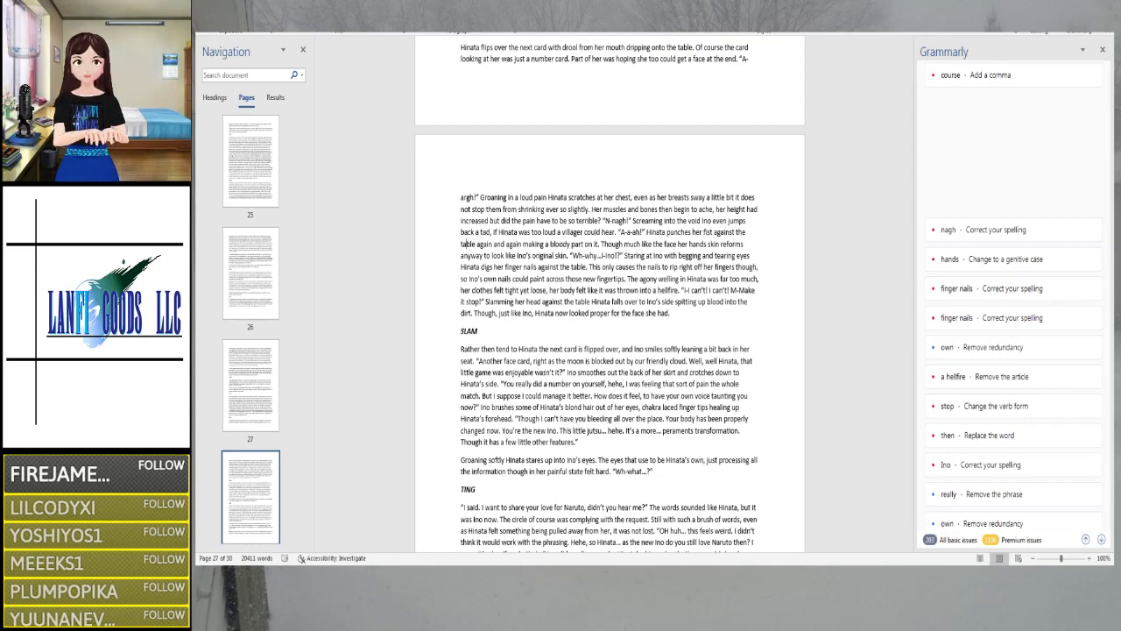
{"action": "key", "text": "Right"}
{"action": "key", "text": "Right"}
{"action": "key", "text": "Right"}
{"action": "key", "text": "Right"}
{"action": "key", "text": "Right"}
{"action": "key", "text": "Right"}
{"action": "key", "text": "Right"}
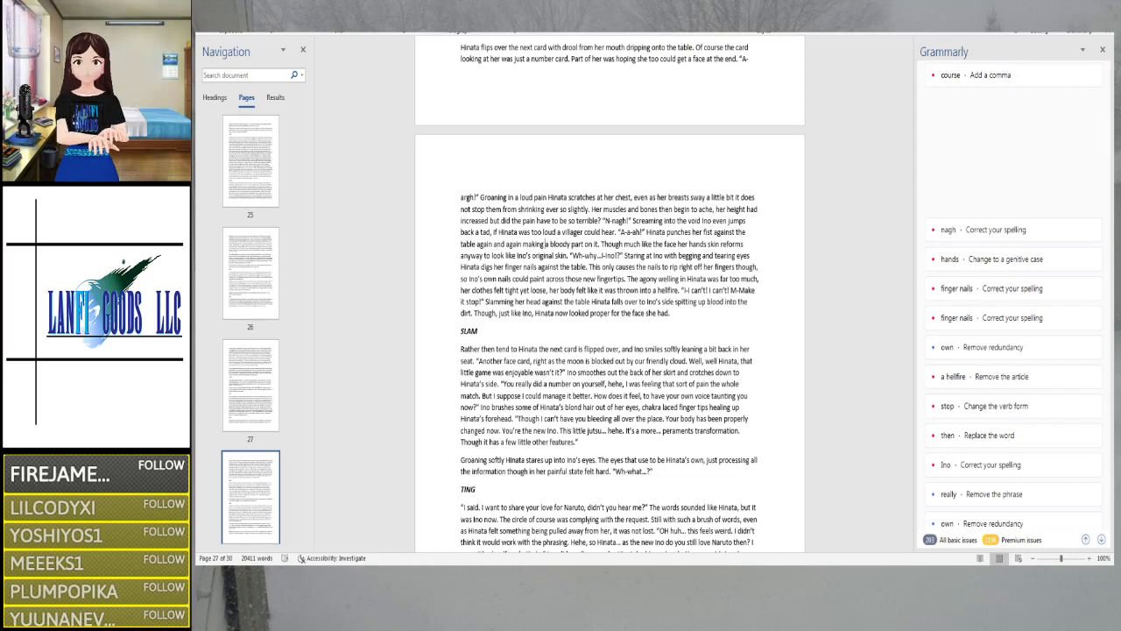
Replace "part" with "stain" in "making a bloody part on it"
{"action": "key", "text": "Right"}
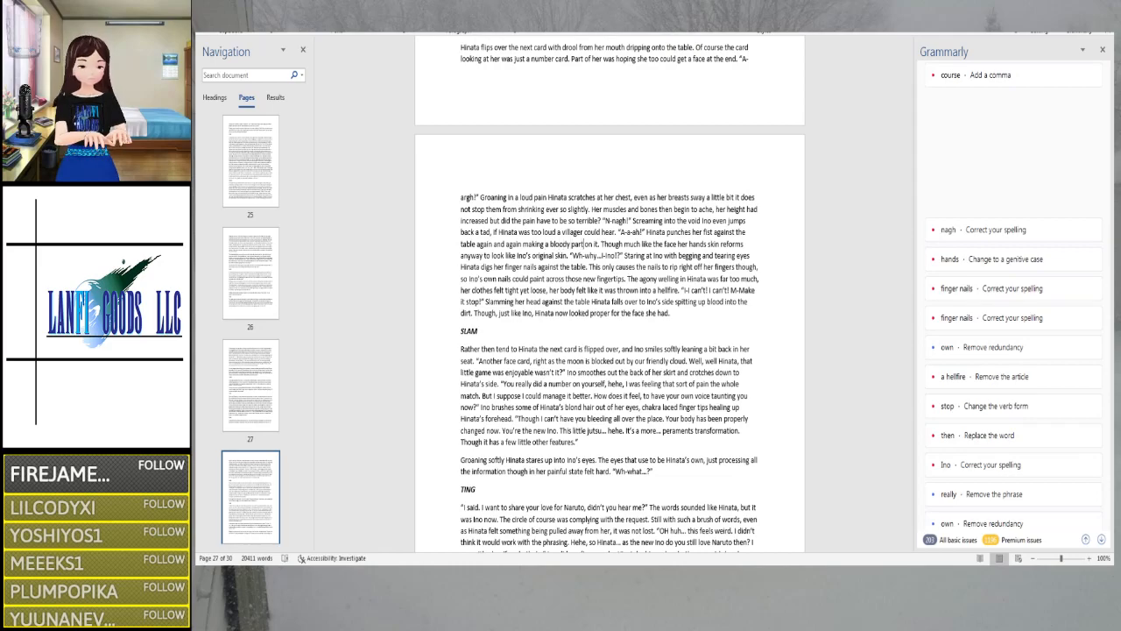
{"action": "key", "text": "BackSpace"}
{"action": "key", "text": "BackSpace"}
{"action": "key", "text": "BackSpace"}
{"action": "key", "text": "BackSpace"}
{"action": "type", "text": "stain"}
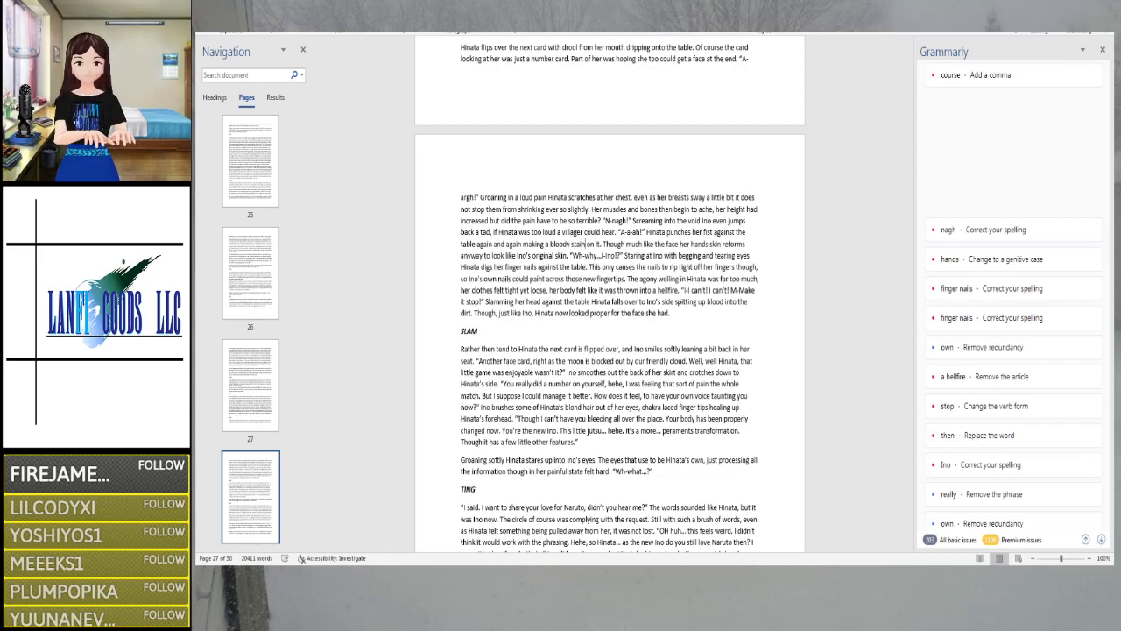
Proofread on to "Though much like the face her hands skin" and apply the suggested "hand's" for "hands"
{"action": "key", "text": "Right"}
{"action": "key", "text": "Right"}
{"action": "key", "text": "Right"}
{"action": "key", "text": "Right"}
{"action": "key", "text": "Right"}
{"action": "key", "text": "Right"}
{"action": "key", "text": "Right"}
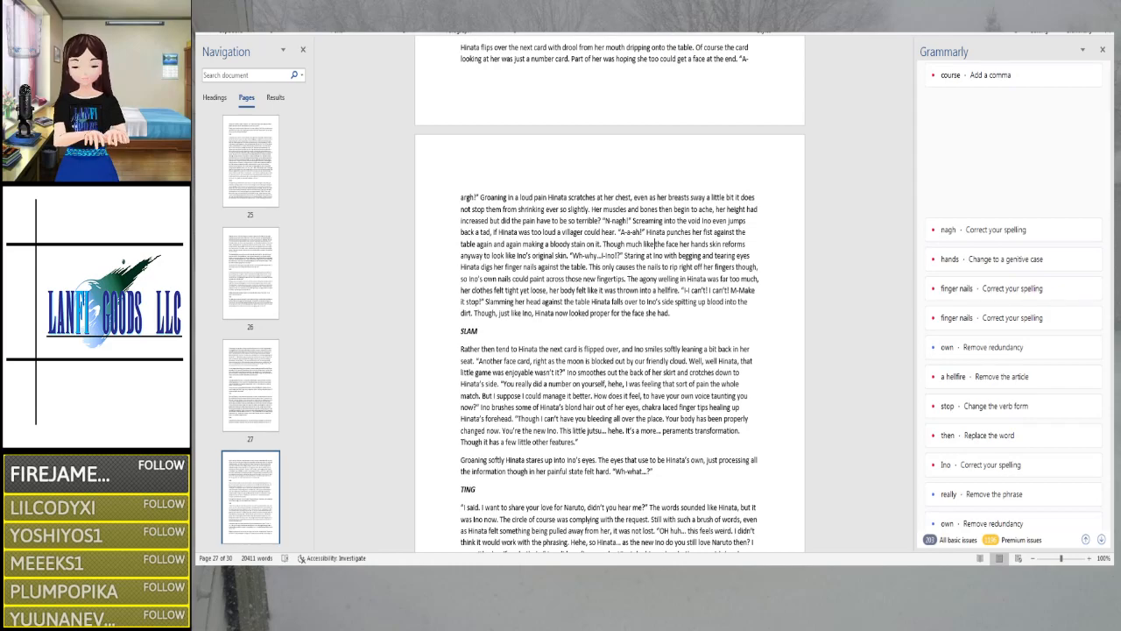
{"action": "key", "text": "Right"}
{"action": "left_click", "coordinate": [998, 260]}
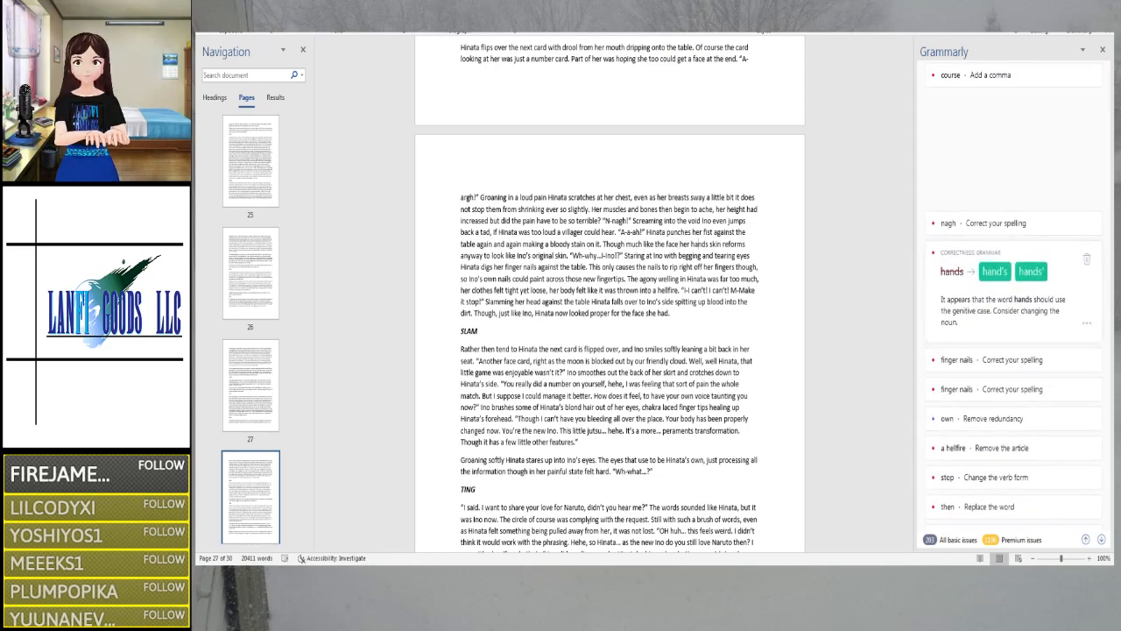
{"action": "left_click", "coordinate": [996, 271]}
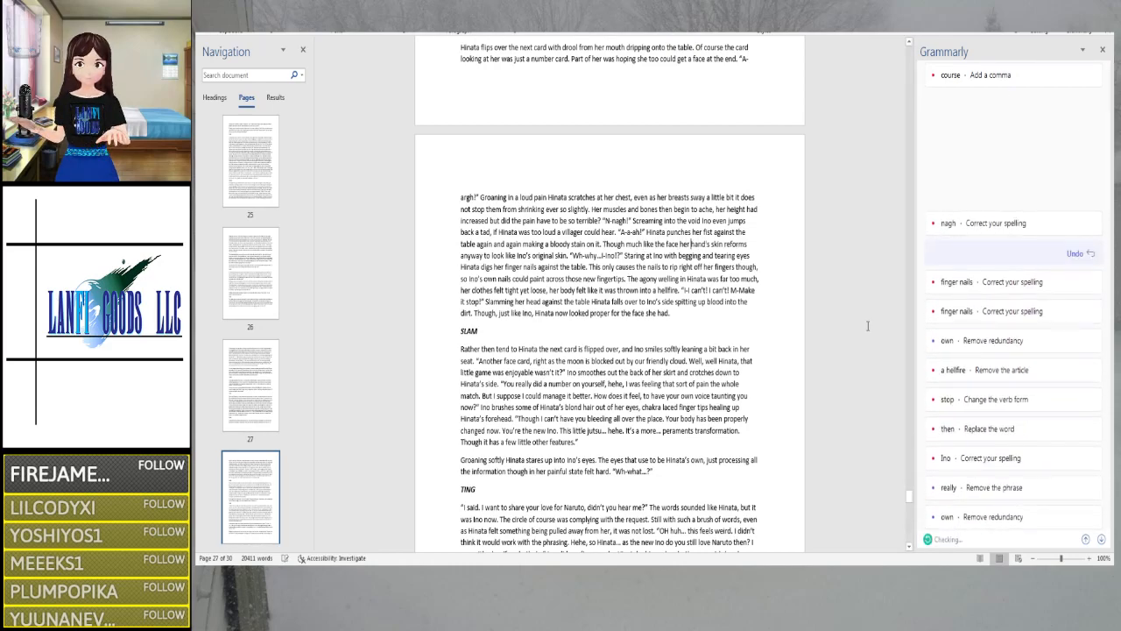
Proofread the same paragraph from "hand's skin reforms" through the "Wh-why" dialogue to "Staring at Ino"
{"action": "key", "text": "Right"}
{"action": "key", "text": "Right"}
{"action": "key", "text": "Right"}
{"action": "key", "text": "Right"}
{"action": "key", "text": "Right"}
{"action": "key", "text": "Right"}
{"action": "key", "text": "Right"}
{"action": "key", "text": "Right"}
{"action": "key", "text": "Right"}
{"action": "key", "text": "Right"}
{"action": "key", "text": "Right"}
{"action": "key", "text": "Right"}
{"action": "key", "text": "Right"}
{"action": "key", "text": "Right"}
{"action": "key", "text": "Right"}
{"action": "key", "text": "Right"}
{"action": "key", "text": "Right"}
{"action": "key", "text": "Right"}
{"action": "key", "text": "Right"}
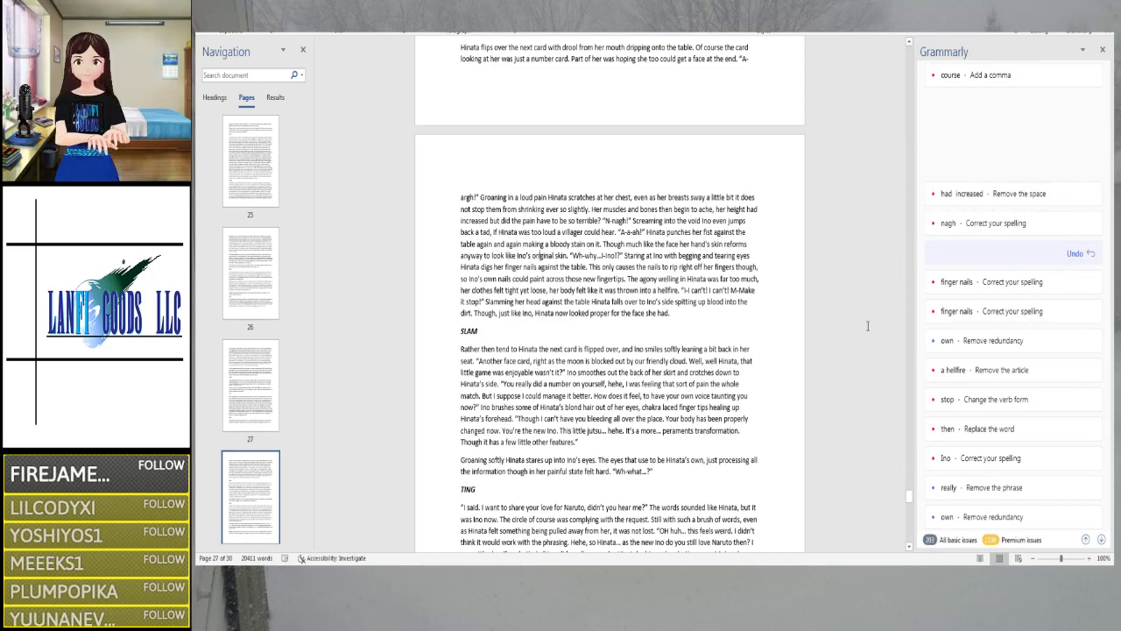
{"action": "key", "text": "Right"}
{"action": "key", "text": "Right"}
{"action": "key", "text": "Right"}
{"action": "key", "text": "Right"}
{"action": "key", "text": "Right"}
{"action": "key", "text": "Right"}
{"action": "key", "text": "Right"}
{"action": "key", "text": "Right"}
{"action": "key", "text": "Right"}
{"action": "key", "text": "Right"}
{"action": "key", "text": "Right"}
{"action": "key", "text": "Right"}
{"action": "key", "text": "Right"}
{"action": "key", "text": "Right"}
{"action": "key", "text": "Right"}
{"action": "key", "text": "Right"}
{"action": "key", "text": "Right"}
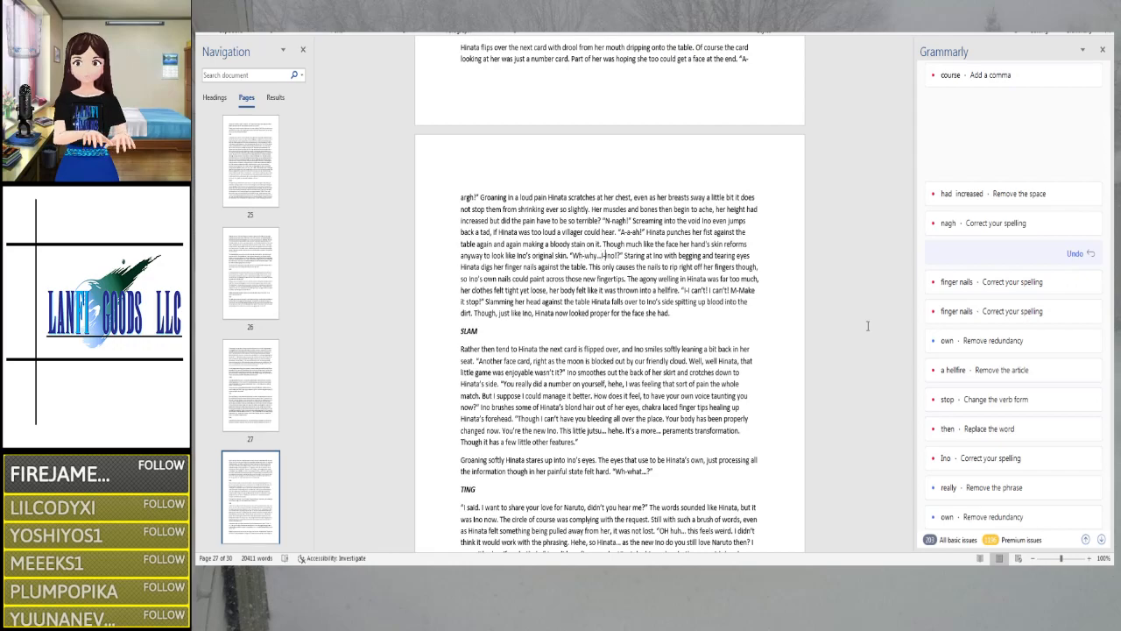
{"action": "key", "text": "Right"}
{"action": "key", "text": "Right"}
{"action": "key", "text": "Right"}
{"action": "key", "text": "Right"}
{"action": "key", "text": "Right"}
{"action": "key", "text": "Right"}
{"action": "key", "text": "Right"}
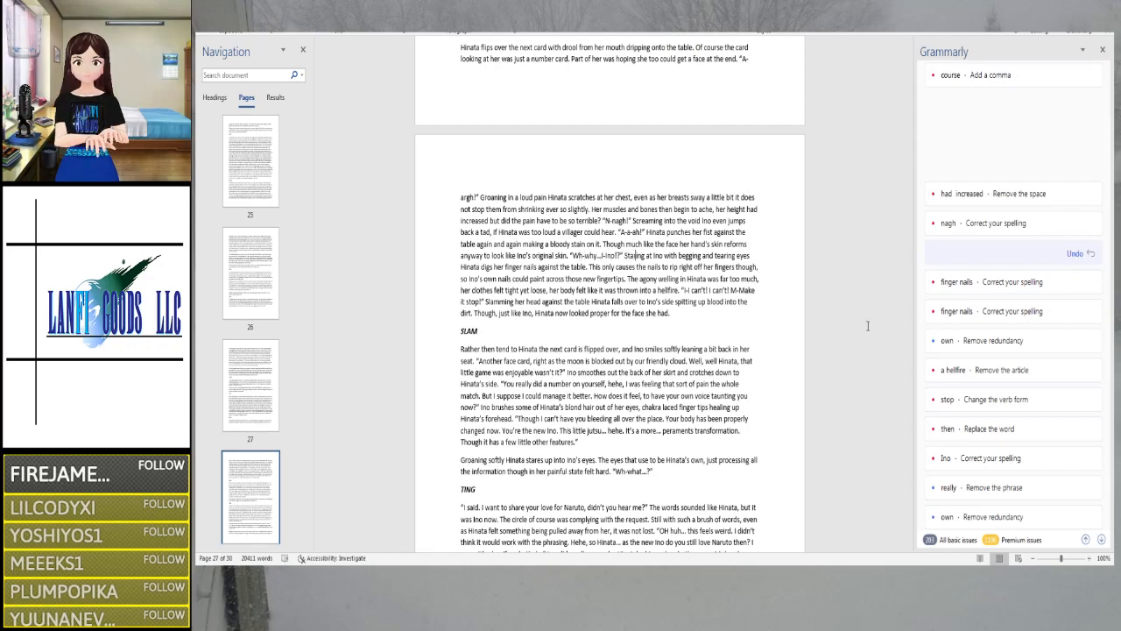
Proofread on to "Hinata digs her finger nails" and apply the suggested spelling "fingernails"
{"action": "key", "text": "Right"}
{"action": "key", "text": "Right"}
{"action": "key", "text": "Right"}
{"action": "key", "text": "Right"}
{"action": "key", "text": "Right"}
{"action": "key", "text": "Right"}
{"action": "key", "text": "Right"}
{"action": "key", "text": "Right"}
{"action": "key", "text": "Right"}
{"action": "key", "text": "Right"}
{"action": "key", "text": "Right"}
{"action": "key", "text": "Right"}
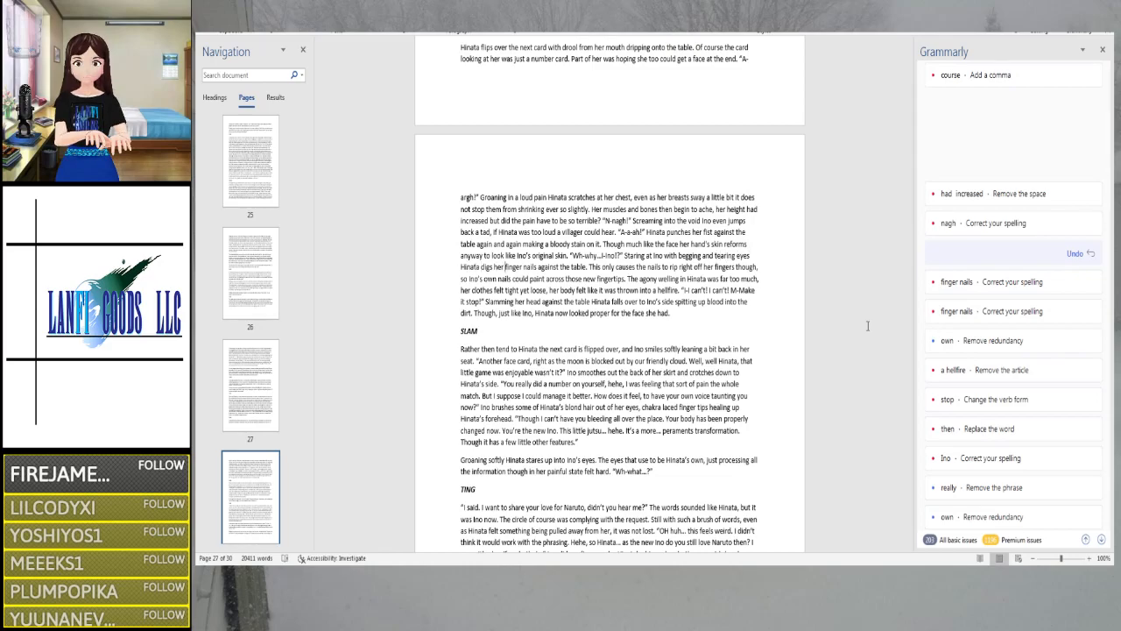
{"action": "left_click", "coordinate": [1019, 298]}
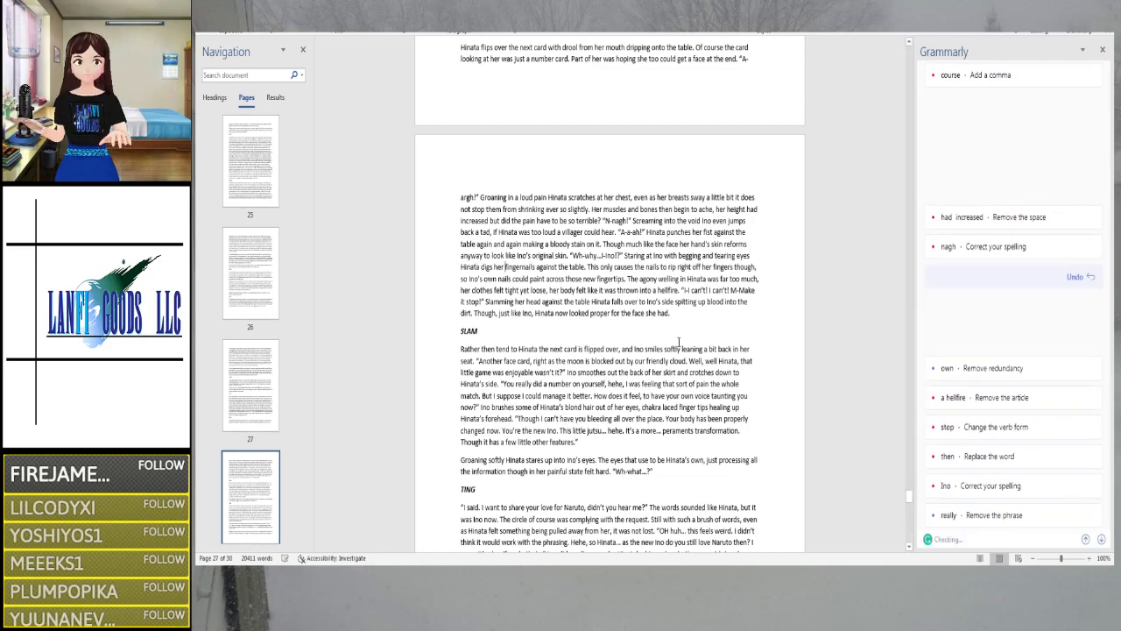
Proofread the same paragraph from "against the table" to "rip right off her fingers though"
{"action": "key", "text": "Right"}
{"action": "key", "text": "Right"}
{"action": "key", "text": "Right"}
{"action": "key", "text": "Right"}
{"action": "key", "text": "Right"}
{"action": "key", "text": "Right"}
{"action": "key", "text": "Right"}
{"action": "key", "text": "Right"}
{"action": "key", "text": "Right"}
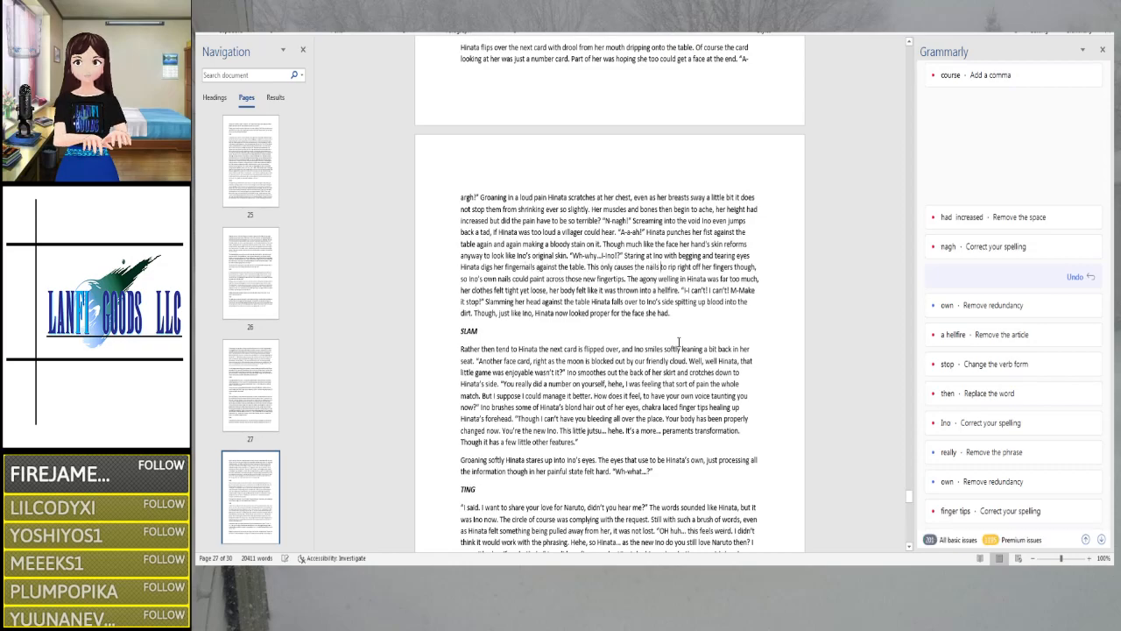
{"action": "key", "text": "Right"}
{"action": "key", "text": "Right"}
{"action": "key", "text": "Right"}
{"action": "key", "text": "Right"}
{"action": "key", "text": "Right"}
{"action": "key", "text": "Right"}
{"action": "key", "text": "Right"}
{"action": "key", "text": "Right"}
{"action": "key", "text": "Right"}
{"action": "key", "text": "Right"}
{"action": "key", "text": "Right"}
{"action": "key", "text": "Right"}
{"action": "key", "text": "Right"}
{"action": "key", "text": "Right"}
{"action": "key", "text": "Right"}
{"action": "key", "text": "Right"}
{"action": "key", "text": "Right"}
{"action": "key", "text": "Right"}
{"action": "key", "text": "Right"}
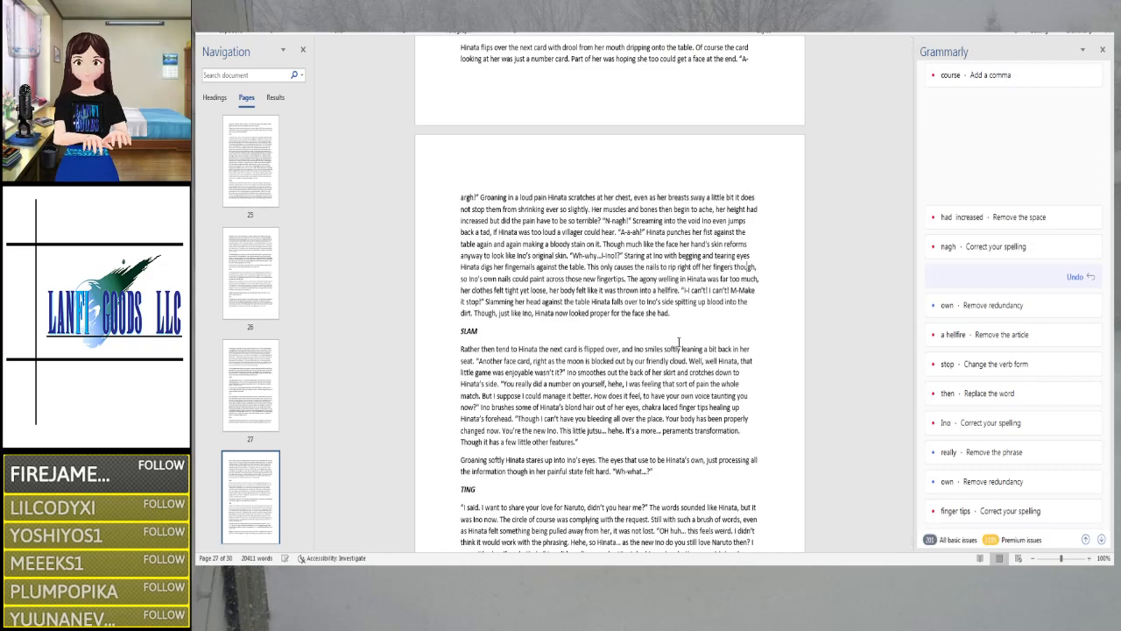
Remove the redundant "own" from "Ino's own nails" and the article "a" before "hellfire" in the same paragraph
{"action": "key", "text": "Right"}
{"action": "key", "text": "Right"}
{"action": "key", "text": "Right"}
{"action": "key", "text": "Right"}
{"action": "key", "text": "Right"}
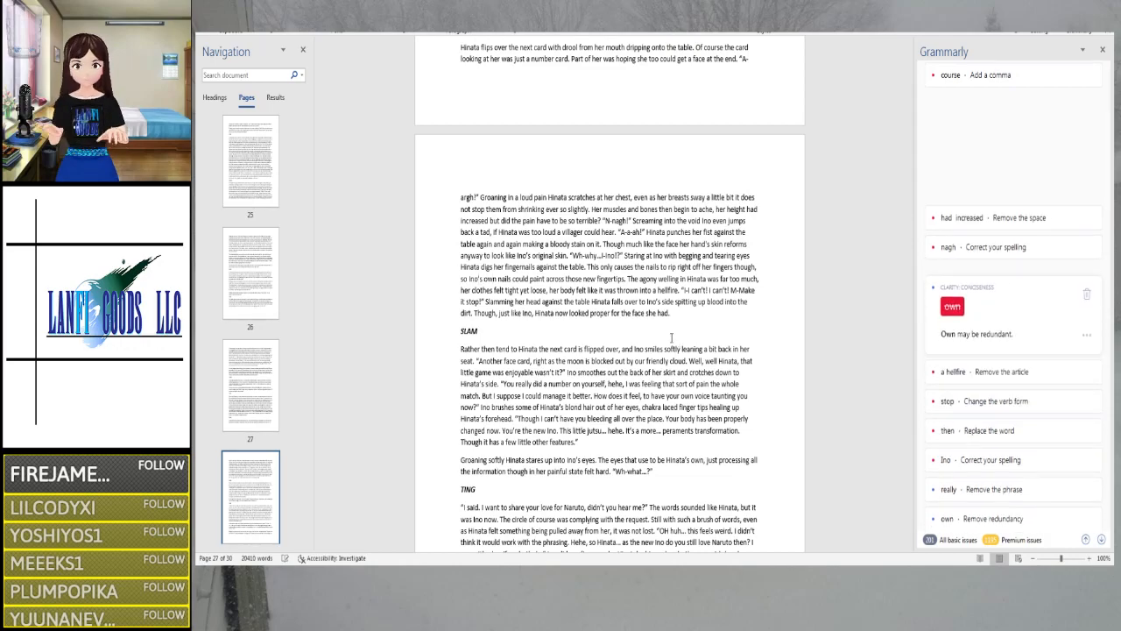
{"action": "key", "text": "BackSpace"}
{"action": "key", "text": "BackSpace"}
{"action": "key", "text": "BackSpace"}
{"action": "key", "text": "BackSpace"}
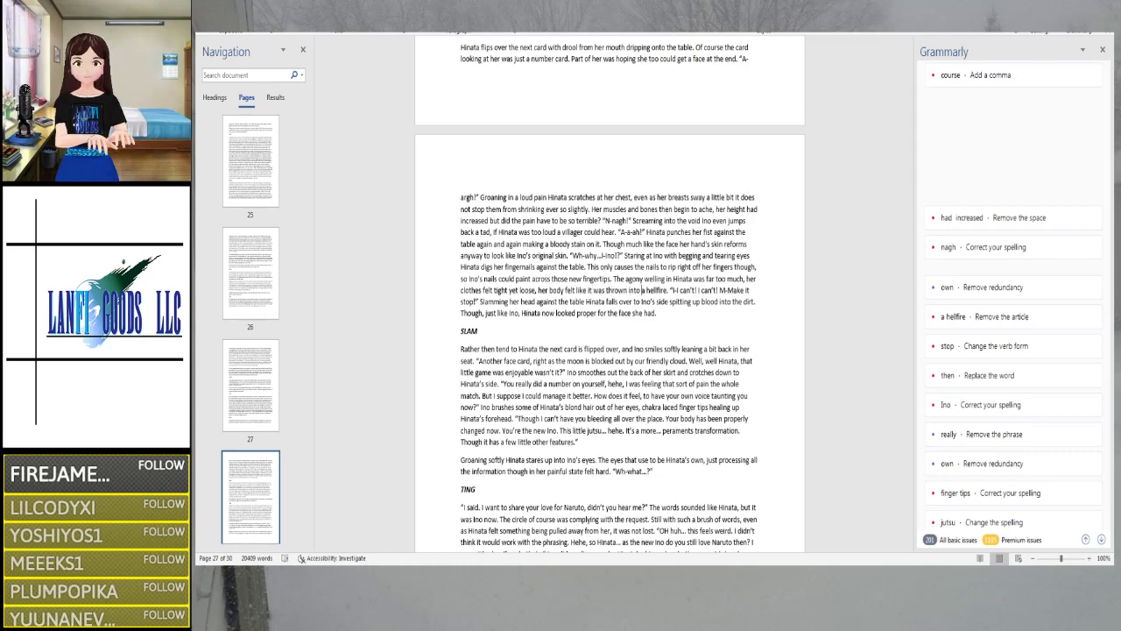
{"action": "left_click", "coordinate": [977, 317]}
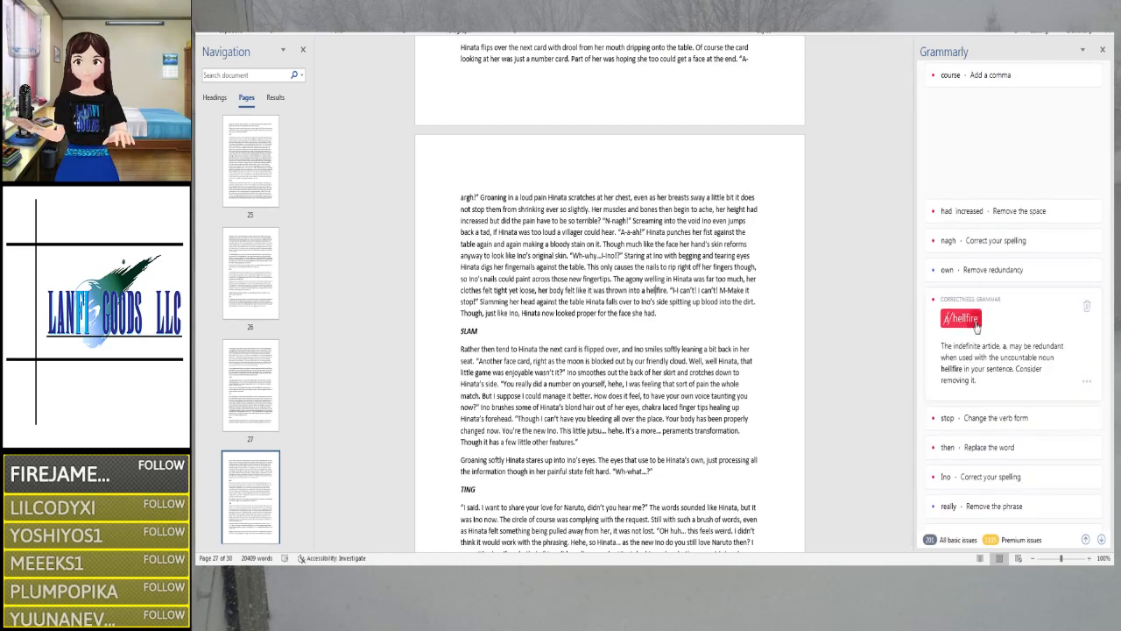
{"action": "left_click", "coordinate": [974, 318]}
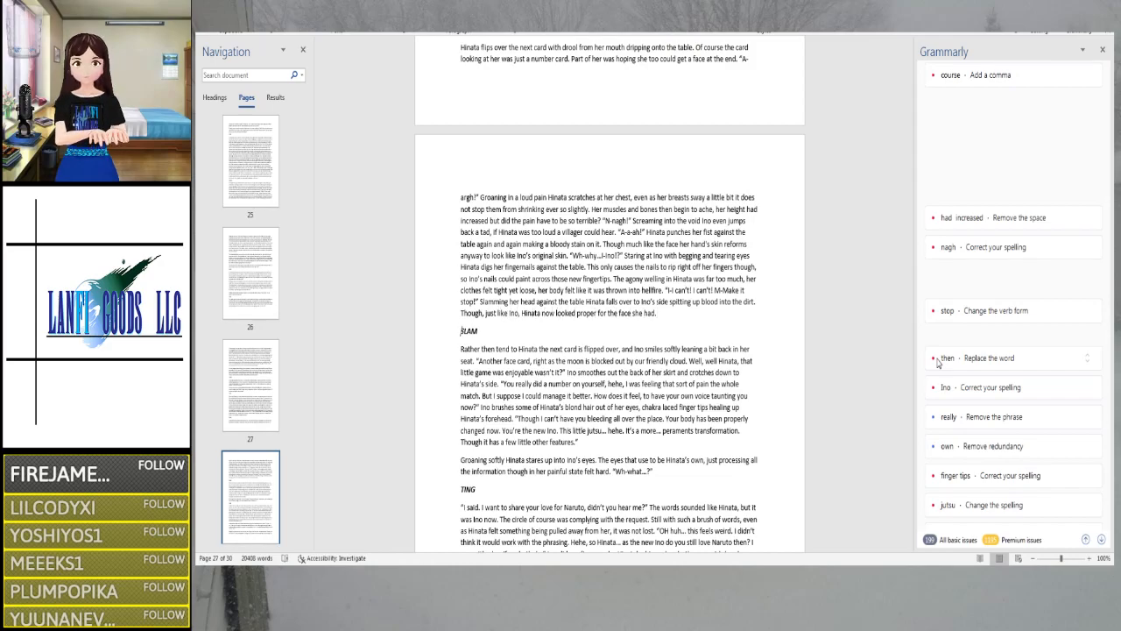
In the paragraph below "SLAM", change "then" to "than" in "Rather then tend" and "finger tips" to "fingertips"
{"action": "scroll", "coordinate": [613, 351], "scroll_direction": "down", "scroll_amount": 6}
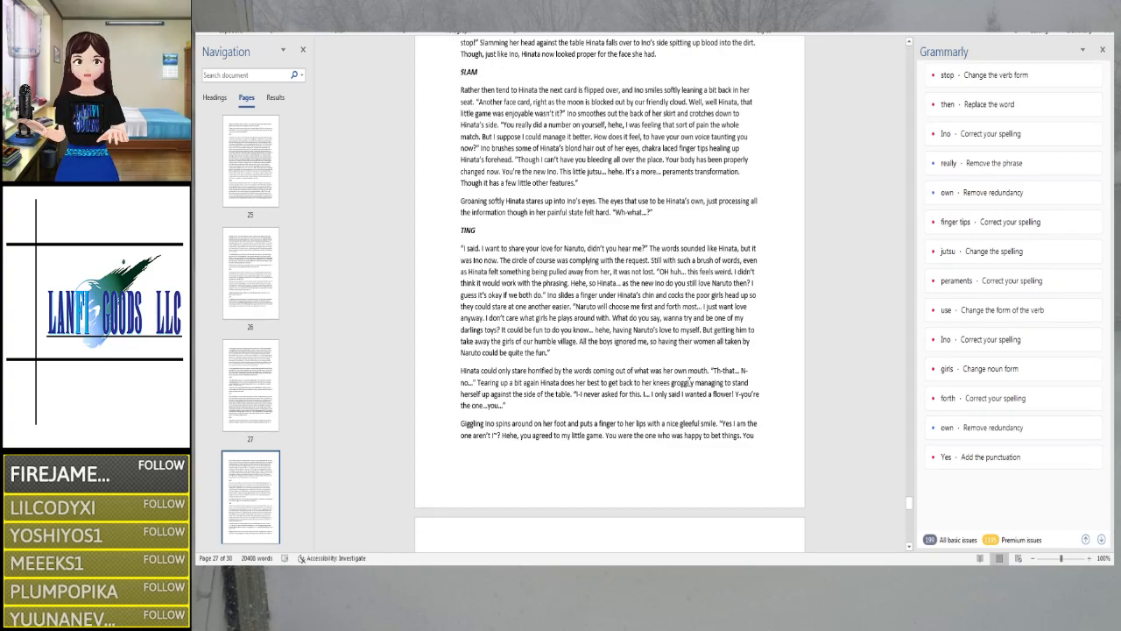
{"action": "left_click", "coordinate": [489, 91]}
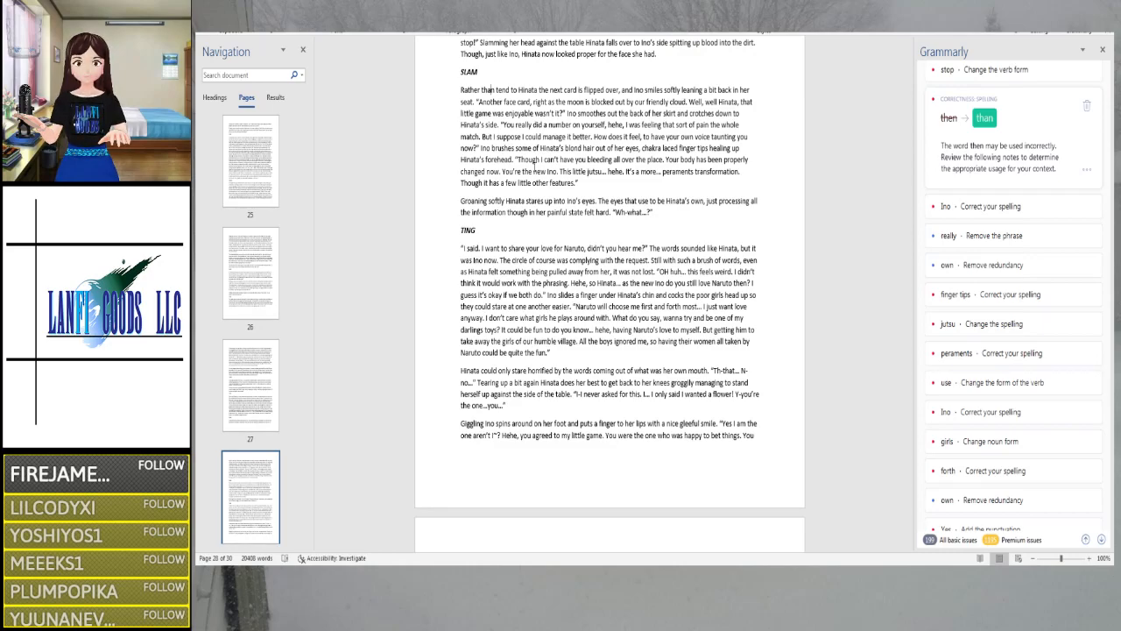
{"action": "left_click", "coordinate": [704, 145]}
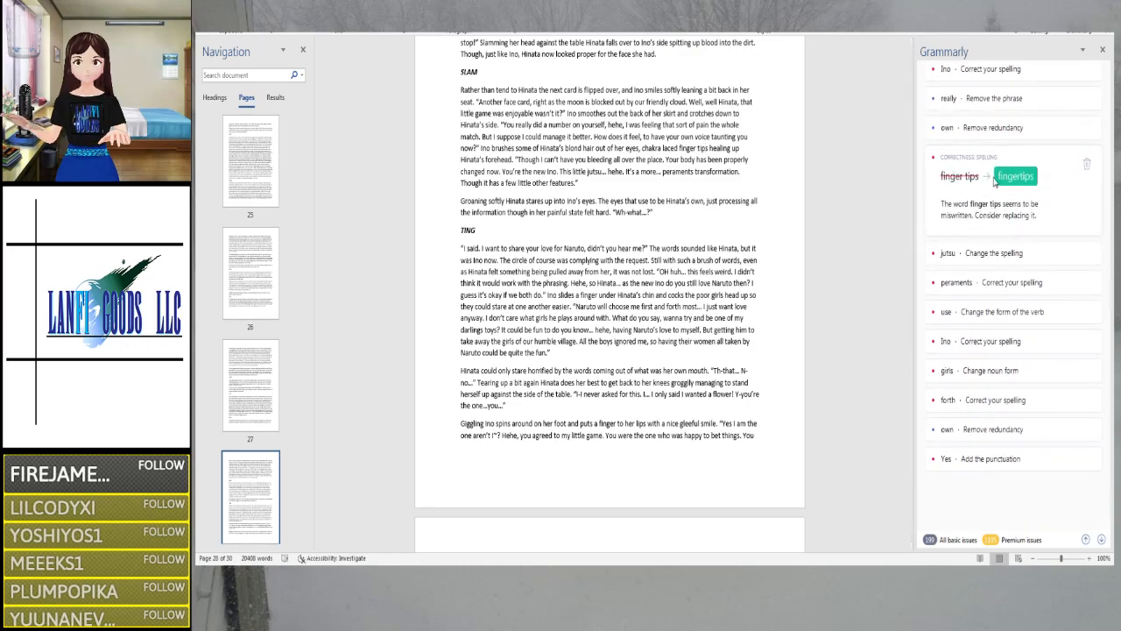
{"action": "left_click", "coordinate": [996, 180]}
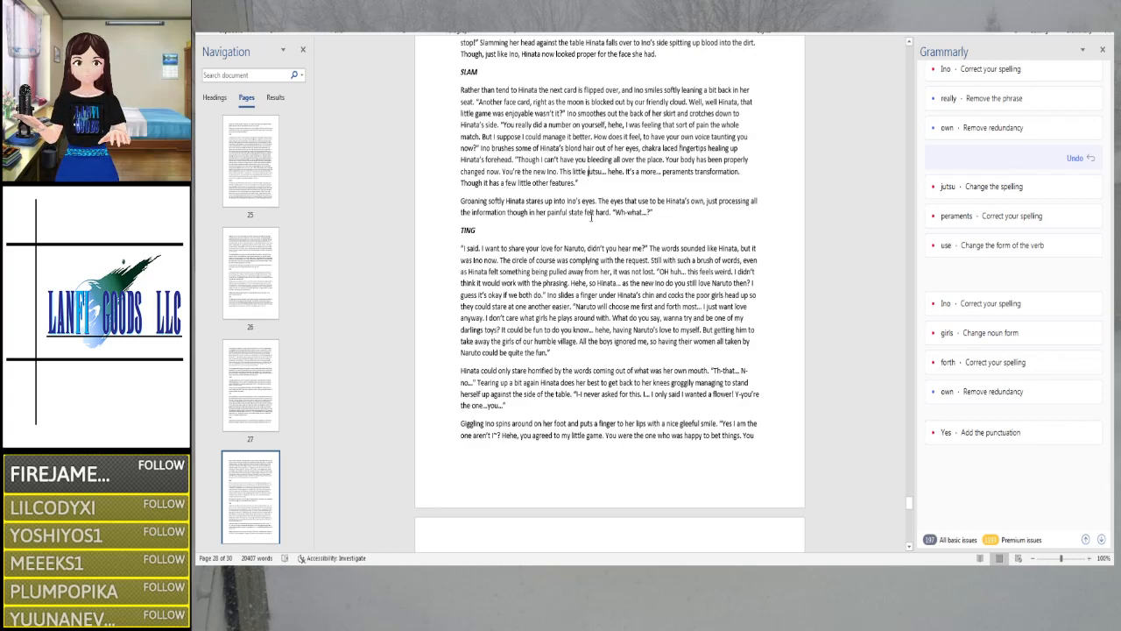
Capitalize "jutsu" as "Jutsu" in "This little jutsu" and proofread on to "It's a more"
{"action": "left_click", "coordinate": [592, 172]}
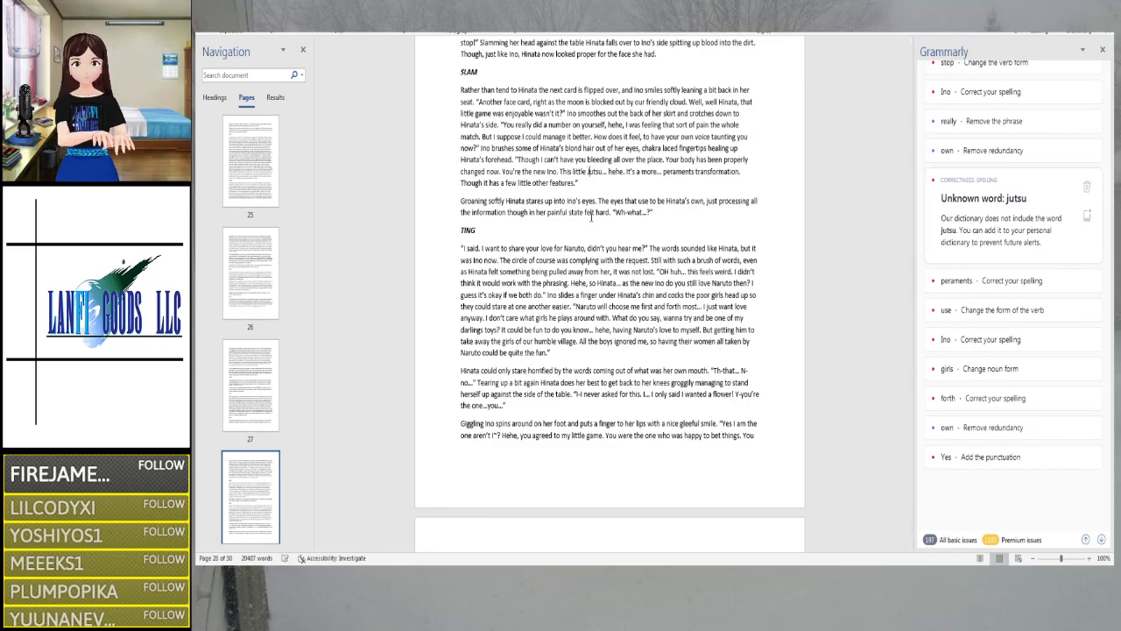
{"action": "key", "text": "Right"}
{"action": "key", "text": "Right"}
{"action": "key", "text": "Right"}
{"action": "key", "text": "Right"}
{"action": "key", "text": "Right"}
{"action": "key", "text": "Right"}
{"action": "key", "text": "Right"}
{"action": "key", "text": "Right"}
{"action": "key", "text": "Right"}
{"action": "key", "text": "Right"}
{"action": "key", "text": "Right"}
{"action": "key", "text": "Right"}
{"action": "key", "text": "Right"}
{"action": "key", "text": "Right"}
{"action": "key", "text": "Right"}
{"action": "key", "text": "Right"}
{"action": "key", "text": "Right"}
{"action": "key", "text": "Right"}
{"action": "key", "text": "Right"}
{"action": "key", "text": "Right"}
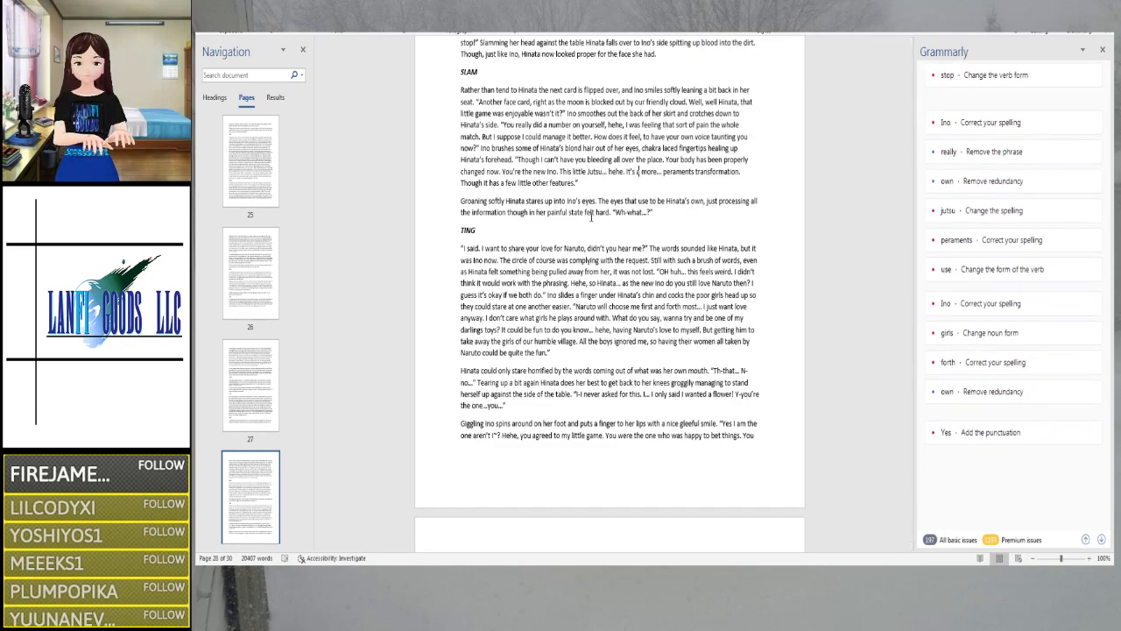
Replace the misspelled "peraments" with "permanent" in "It's a more... peraments transformation"
{"action": "left_click", "coordinate": [695, 169]}
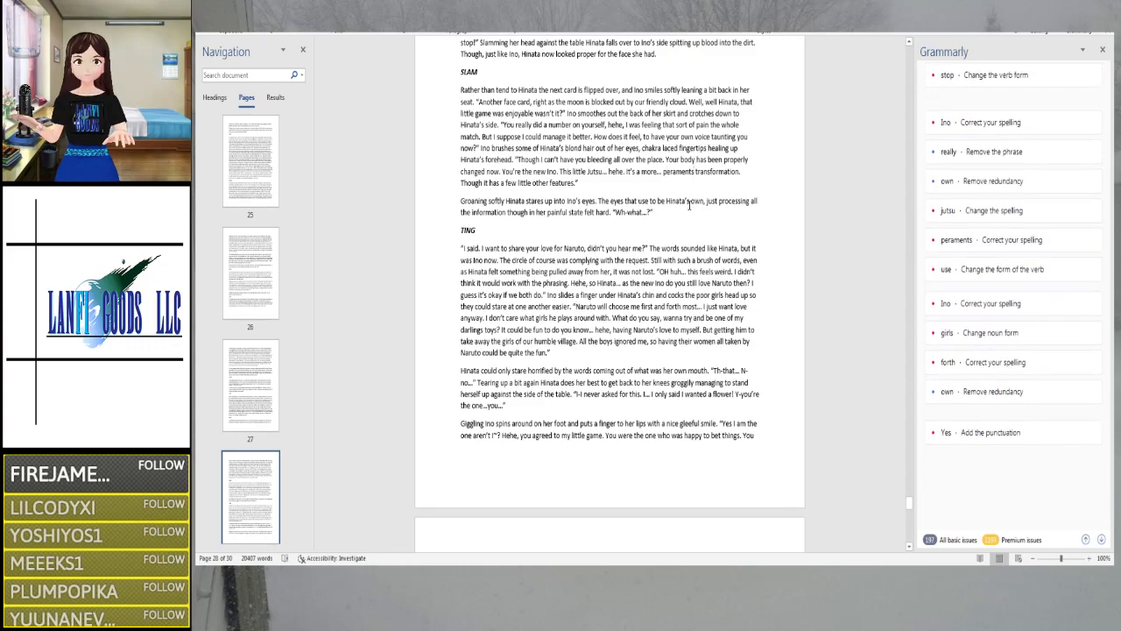
{"action": "key", "text": "BackSpace"}
{"action": "key", "text": "BackSpace"}
{"action": "key", "text": "BackSpace"}
{"action": "key", "text": "BackSpace"}
{"action": "key", "text": "BackSpace"}
{"action": "key", "text": "BackSpace"}
{"action": "key", "text": "BackSpace"}
{"action": "key", "text": "BackSpace"}
{"action": "key", "text": "BackSpace"}
{"action": "key", "text": "BackSpace"}
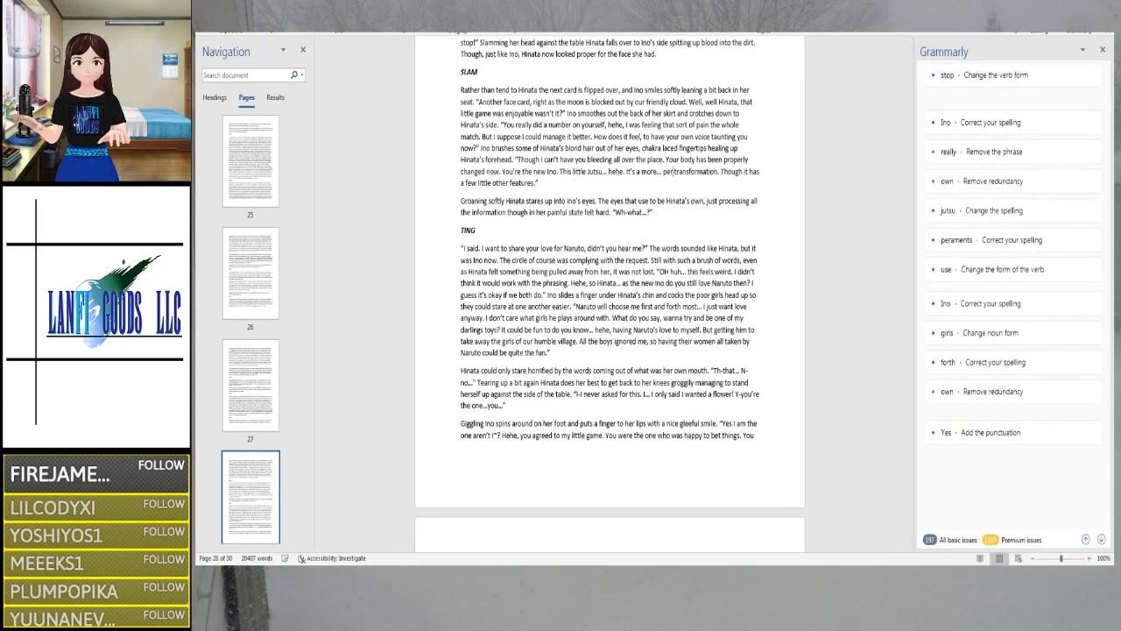
{"action": "type", "text": "per "}
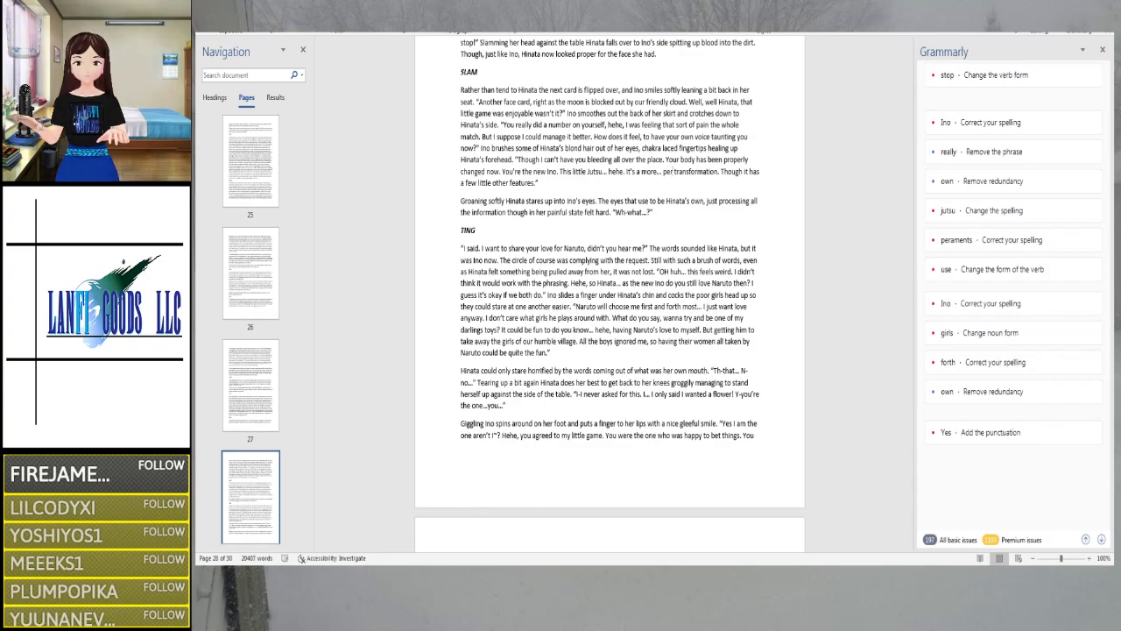
{"action": "type", "text": "manent"}
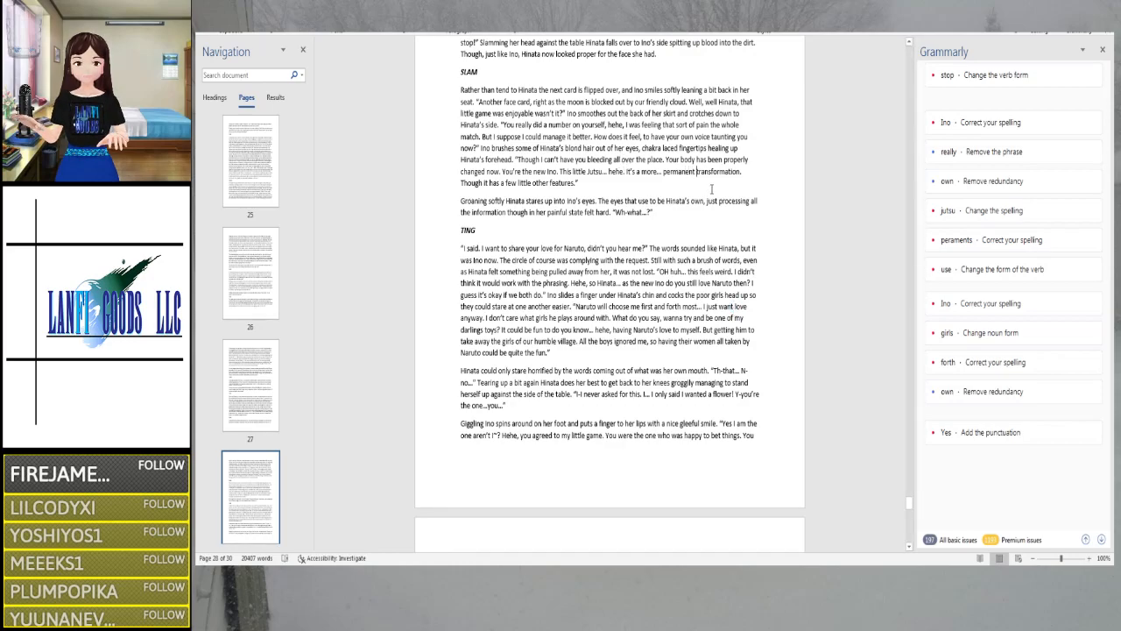
Proofread the rest of the paragraph below "SLAM" after "permanent transformation" and the start of the paragraph beginning "Groaning softly"
{"action": "key", "text": "Right"}
{"action": "key", "text": "Right"}
{"action": "key", "text": "Right"}
{"action": "key", "text": "Right"}
{"action": "key", "text": "Right"}
{"action": "key", "text": "Right"}
{"action": "key", "text": "Right"}
{"action": "key", "text": "Right"}
{"action": "key", "text": "Right"}
{"action": "key", "text": "Right"}
{"action": "key", "text": "Right"}
{"action": "key", "text": "Right"}
{"action": "key", "text": "Right"}
{"action": "key", "text": "Right"}
{"action": "key", "text": "Right"}
{"action": "key", "text": "Right"}
{"action": "key", "text": "Right"}
{"action": "key", "text": "Right"}
{"action": "key", "text": "Right"}
{"action": "key", "text": "Right"}
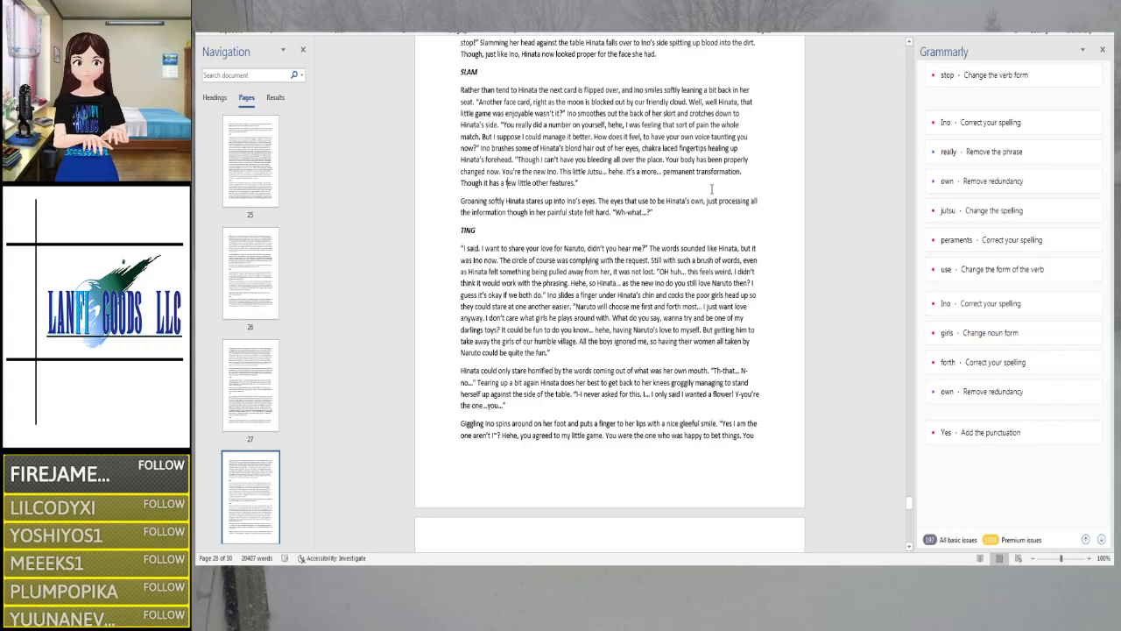
{"action": "key", "text": "Right"}
{"action": "key", "text": "Right"}
{"action": "key", "text": "Right"}
{"action": "key", "text": "Right"}
{"action": "key", "text": "Right"}
{"action": "key", "text": "Right"}
{"action": "key", "text": "Right"}
{"action": "key", "text": "Right"}
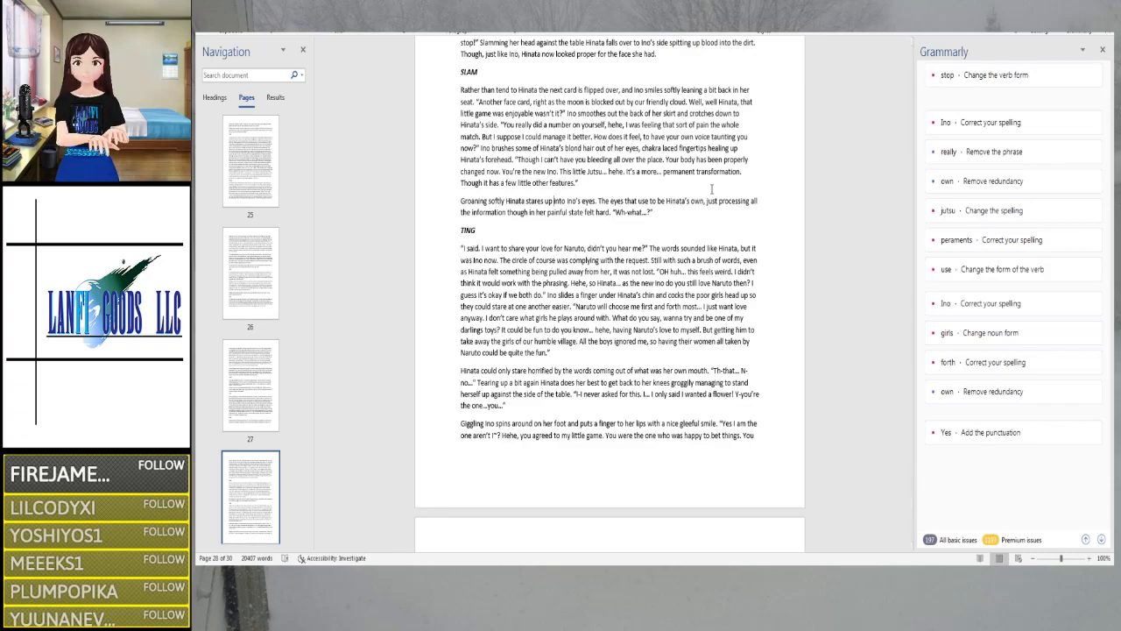
Accept Grammarly's correction of "use" to "used" in "The eyes that use to be Hinata's own"
{"action": "key", "text": "Right"}
{"action": "key", "text": "Right"}
{"action": "key", "text": "Right"}
{"action": "key", "text": "Right"}
{"action": "key", "text": "Right"}
{"action": "key", "text": "Right"}
{"action": "key", "text": "Right"}
{"action": "key", "text": "Right"}
{"action": "key", "text": "Right"}
{"action": "key", "text": "Right"}
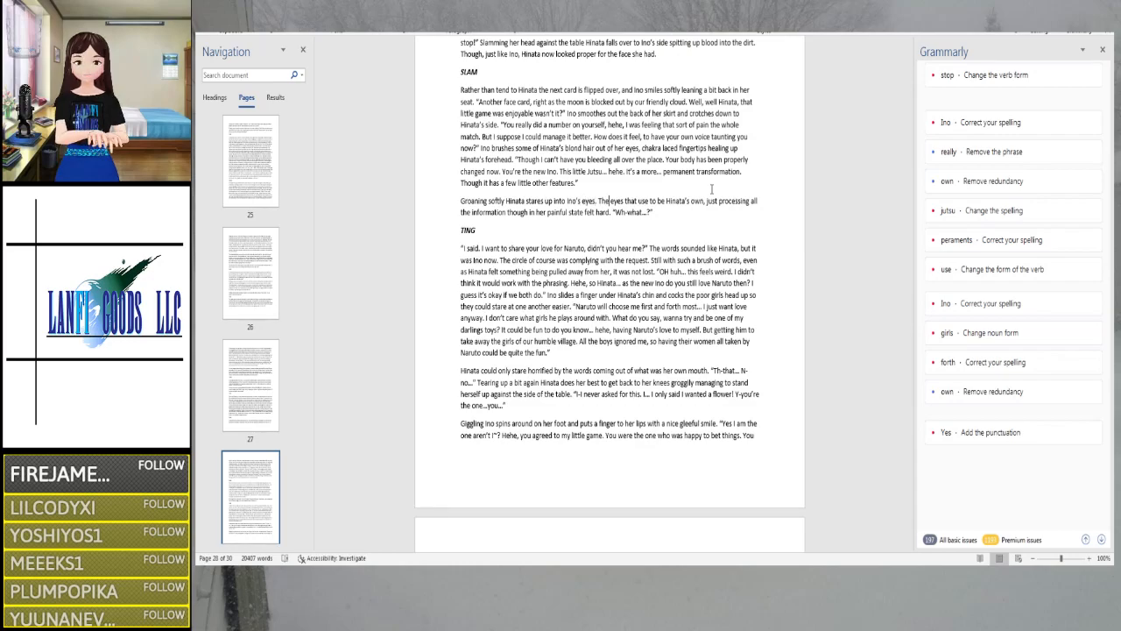
{"action": "left_click", "coordinate": [990, 269]}
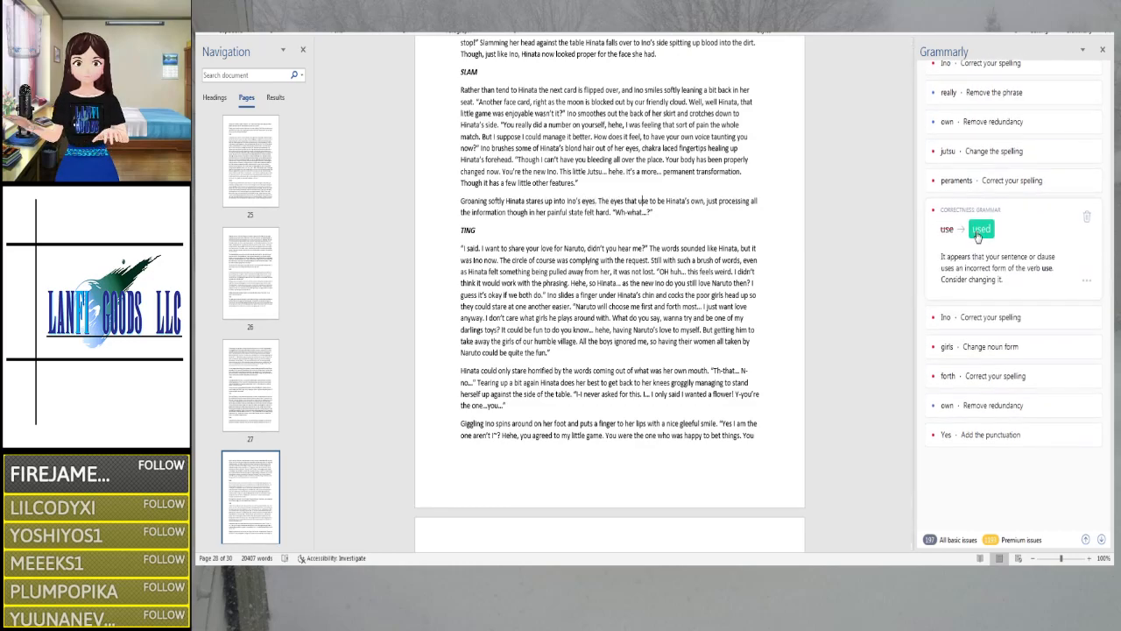
{"action": "left_click", "coordinate": [977, 234]}
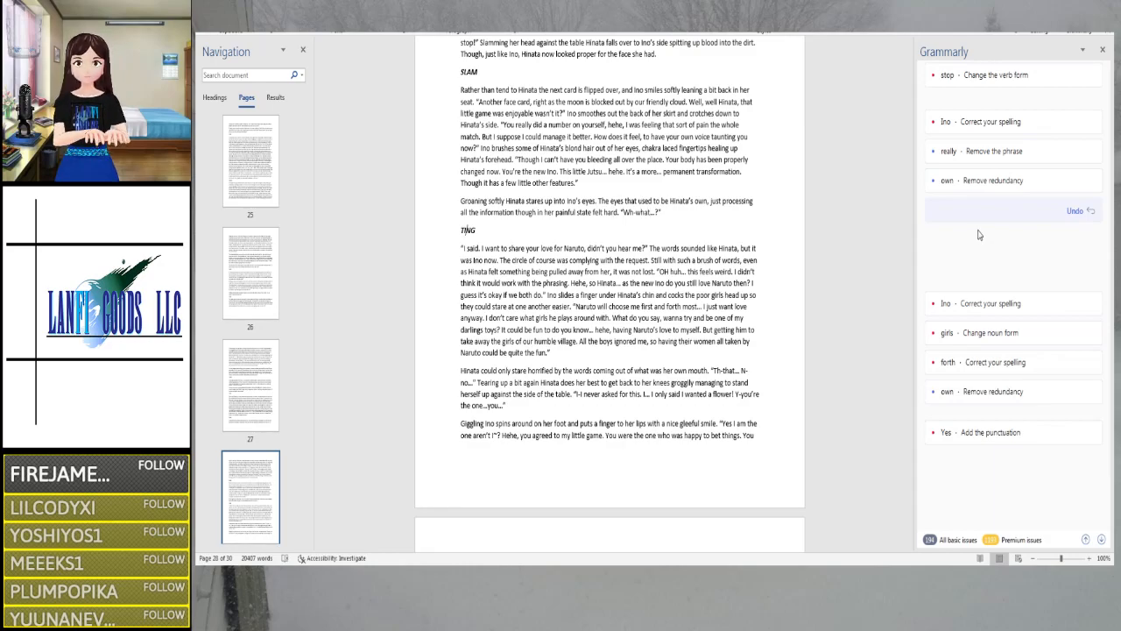
In the paragraph below "TING", accept Grammarly's change of "girls" to "girls'" in "cocks the poor girls head up"
{"action": "scroll", "coordinate": [817, 287], "scroll_direction": "down", "scroll_amount": 3}
{"action": "scroll", "coordinate": [817, 287], "scroll_direction": "down", "scroll_amount": 2}
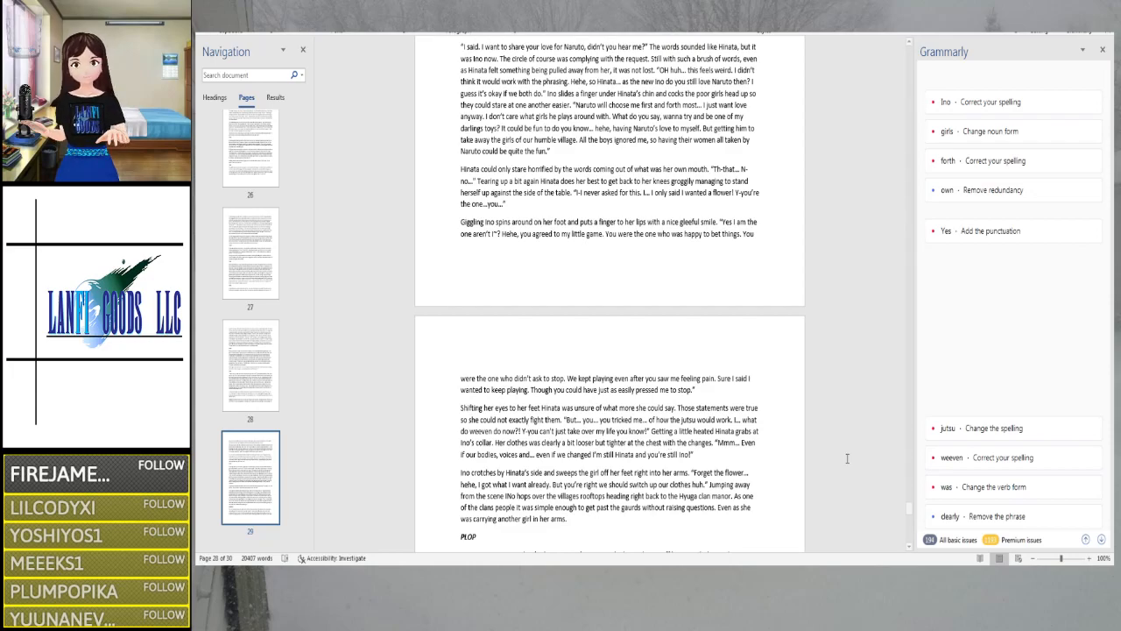
{"action": "left_click", "coordinate": [1049, 133]}
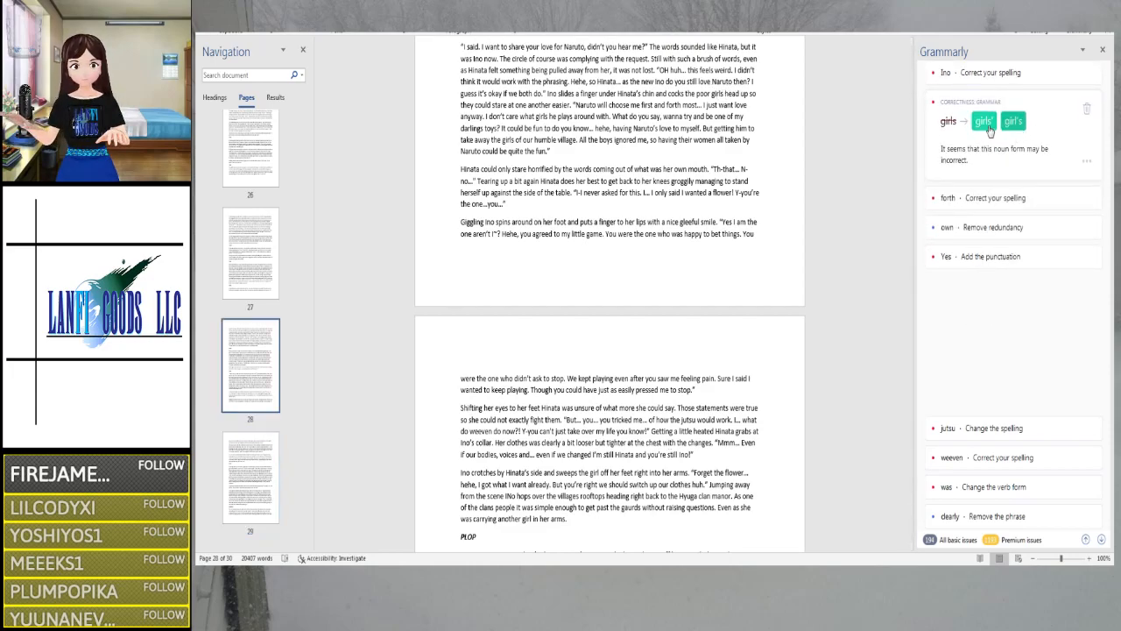
{"action": "left_click", "coordinate": [983, 146]}
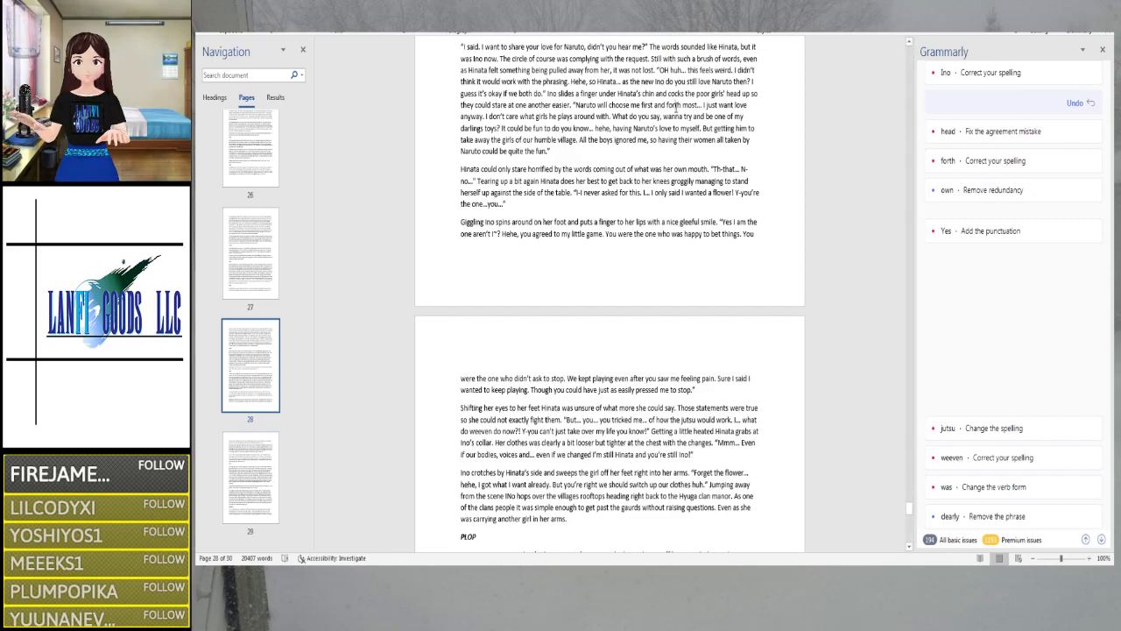
Accept "fourth" for "forth" in "first and forth most" and dismiss Grammarly's suggestion to change "head" to "heads" in the same paragraph
{"action": "left_click", "coordinate": [1002, 151]}
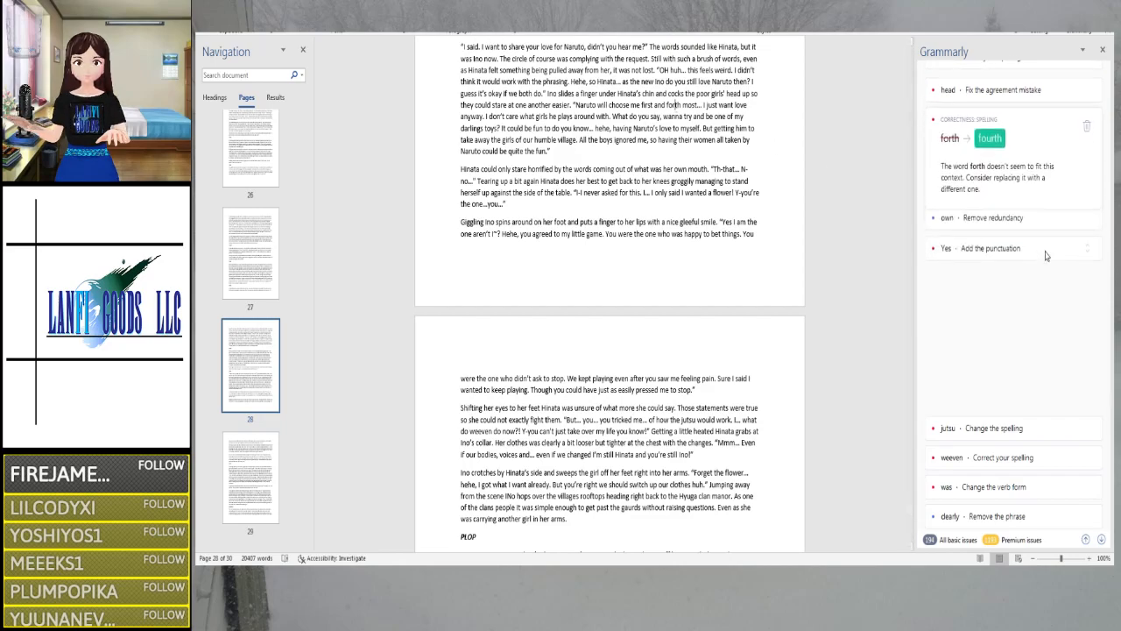
{"action": "left_click", "coordinate": [989, 133]}
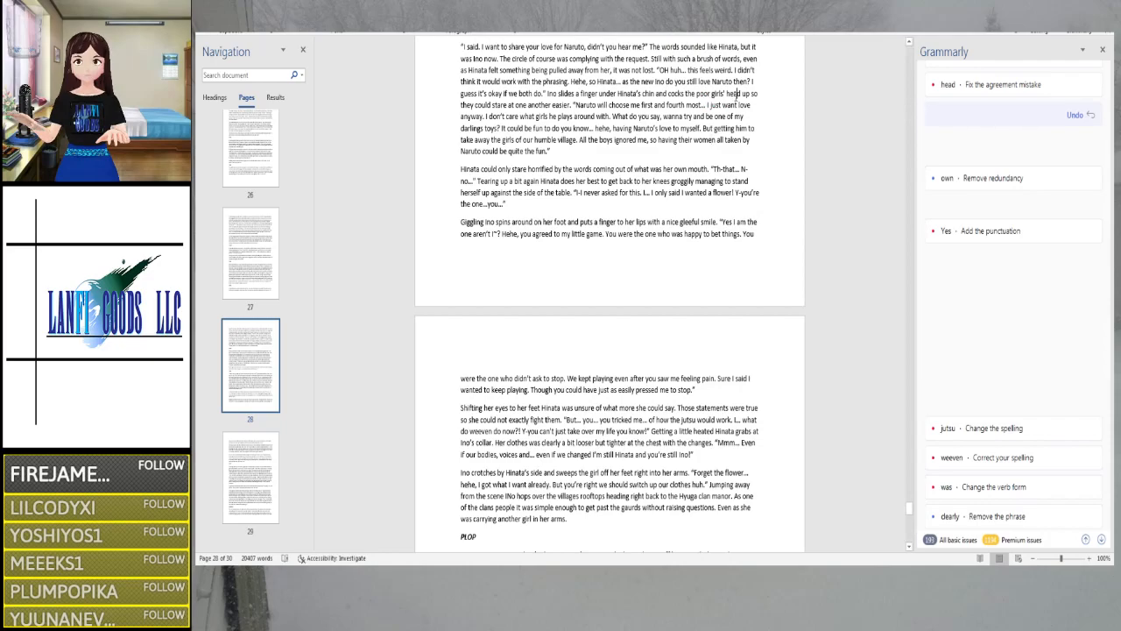
{"action": "left_click", "coordinate": [996, 163]}
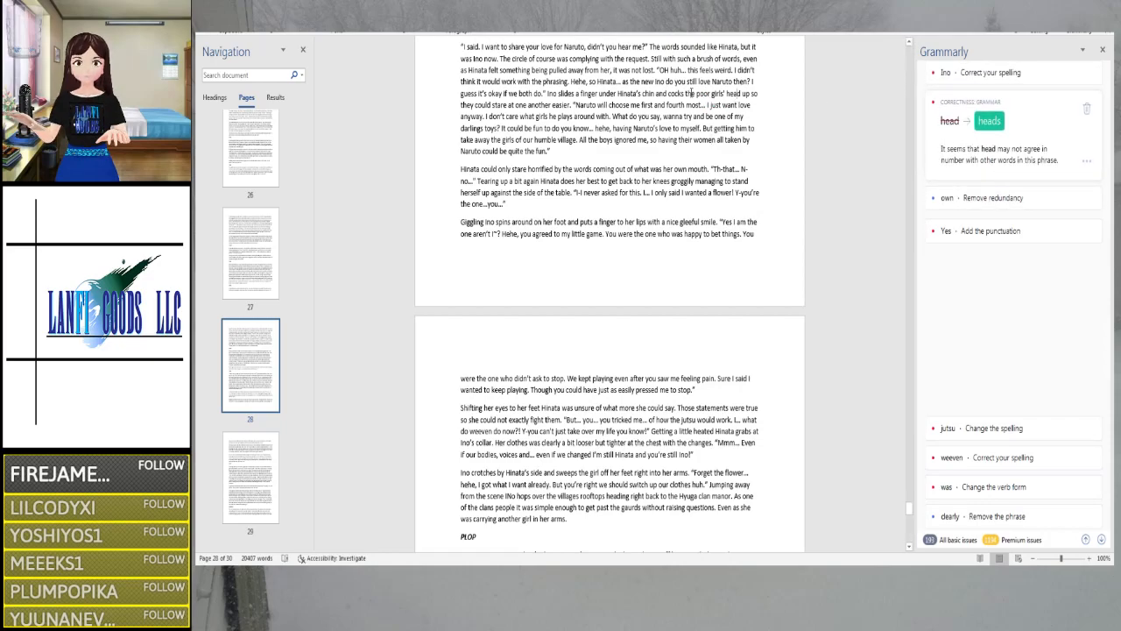
{"action": "left_click", "coordinate": [1085, 109]}
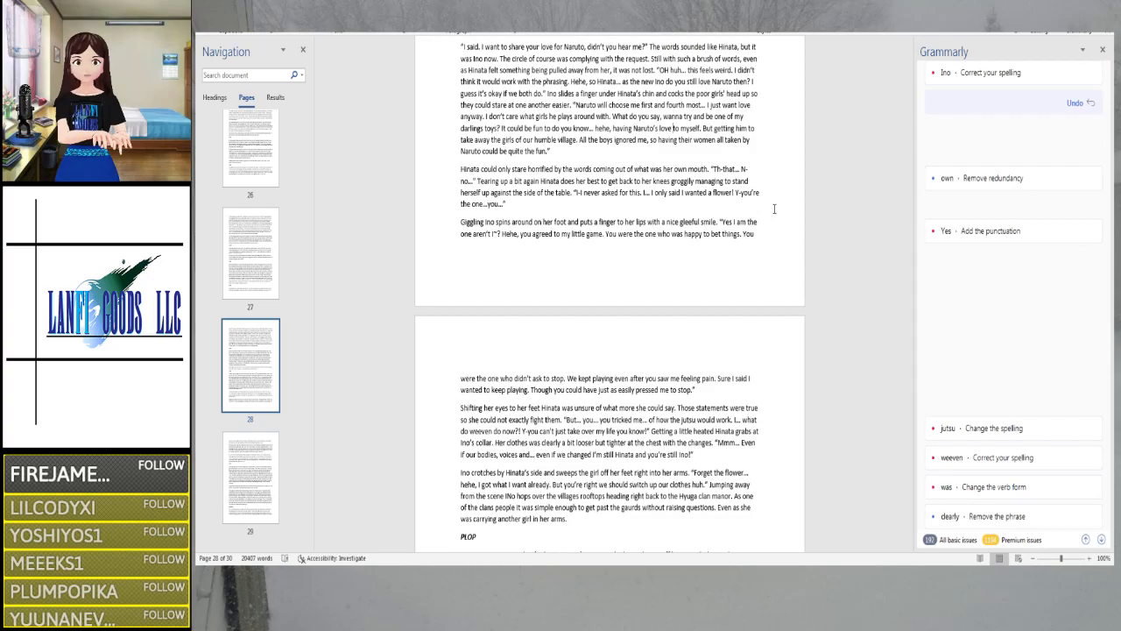
Proofread the end of the paragraph below "TING" from "having Naruto's love to myself" through "quite the fun"
{"action": "key", "text": "Right"}
{"action": "key", "text": "Right"}
{"action": "key", "text": "Right"}
{"action": "key", "text": "Right"}
{"action": "key", "text": "Right"}
{"action": "key", "text": "Right"}
{"action": "key", "text": "Right"}
{"action": "key", "text": "Right"}
{"action": "key", "text": "Right"}
{"action": "key", "text": "Right"}
{"action": "key", "text": "Right"}
{"action": "key", "text": "Right"}
{"action": "key", "text": "Right"}
{"action": "key", "text": "Right"}
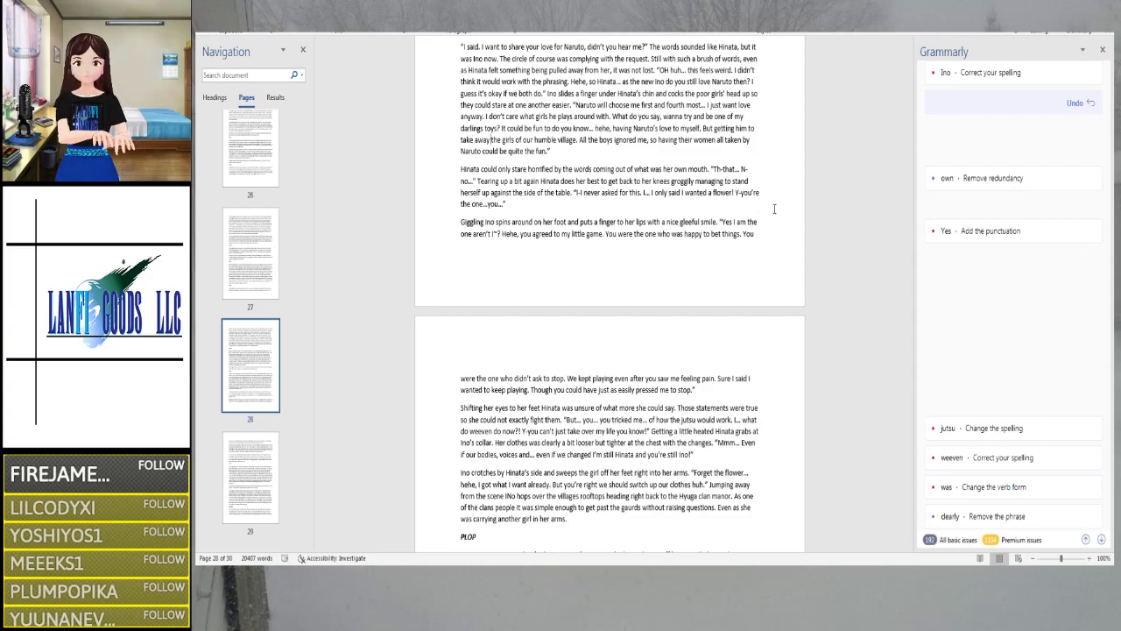
{"action": "key", "text": "Right"}
{"action": "key", "text": "Right"}
{"action": "key", "text": "Right"}
{"action": "key", "text": "Right"}
{"action": "key", "text": "Right"}
{"action": "key", "text": "Right"}
{"action": "key", "text": "Right"}
{"action": "key", "text": "Right"}
{"action": "key", "text": "Right"}
{"action": "key", "text": "Right"}
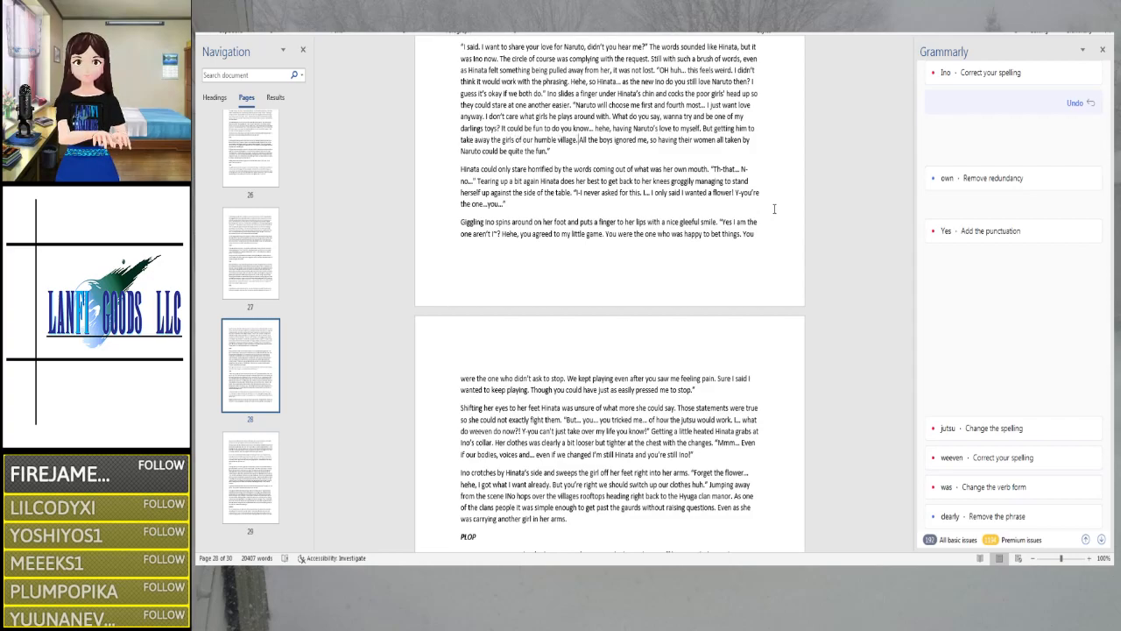
{"action": "key", "text": "Right"}
{"action": "key", "text": "Right"}
{"action": "key", "text": "Right"}
{"action": "key", "text": "Right"}
{"action": "key", "text": "Right"}
{"action": "key", "text": "Right"}
{"action": "key", "text": "Right"}
{"action": "key", "text": "Right"}
{"action": "key", "text": "Right"}
{"action": "key", "text": "Right"}
{"action": "key", "text": "Right"}
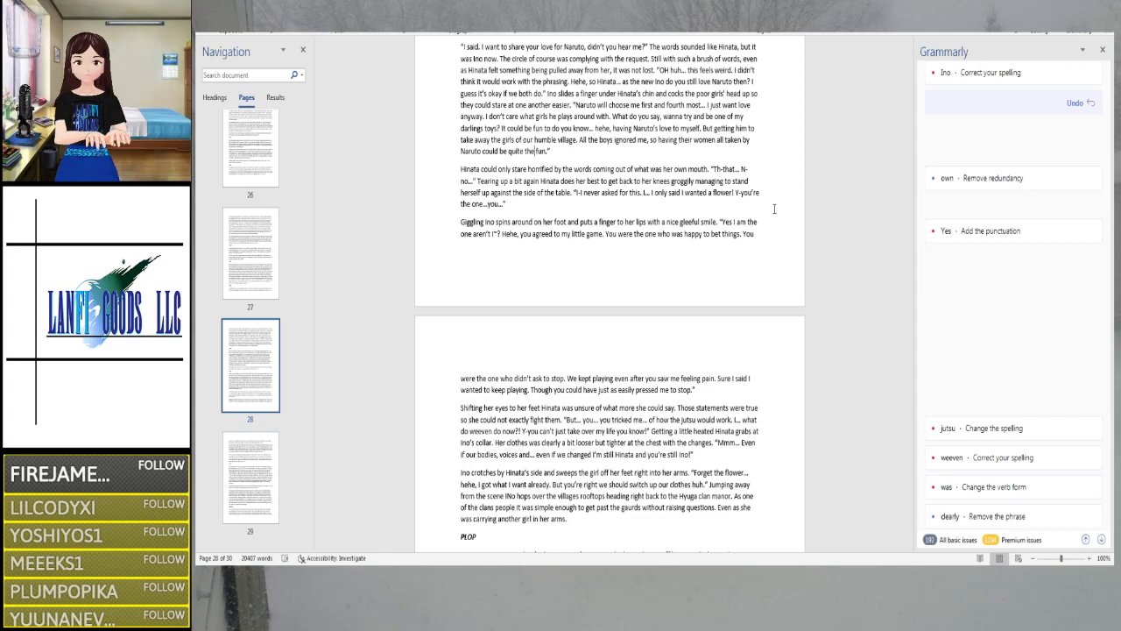
{"action": "key", "text": "Right"}
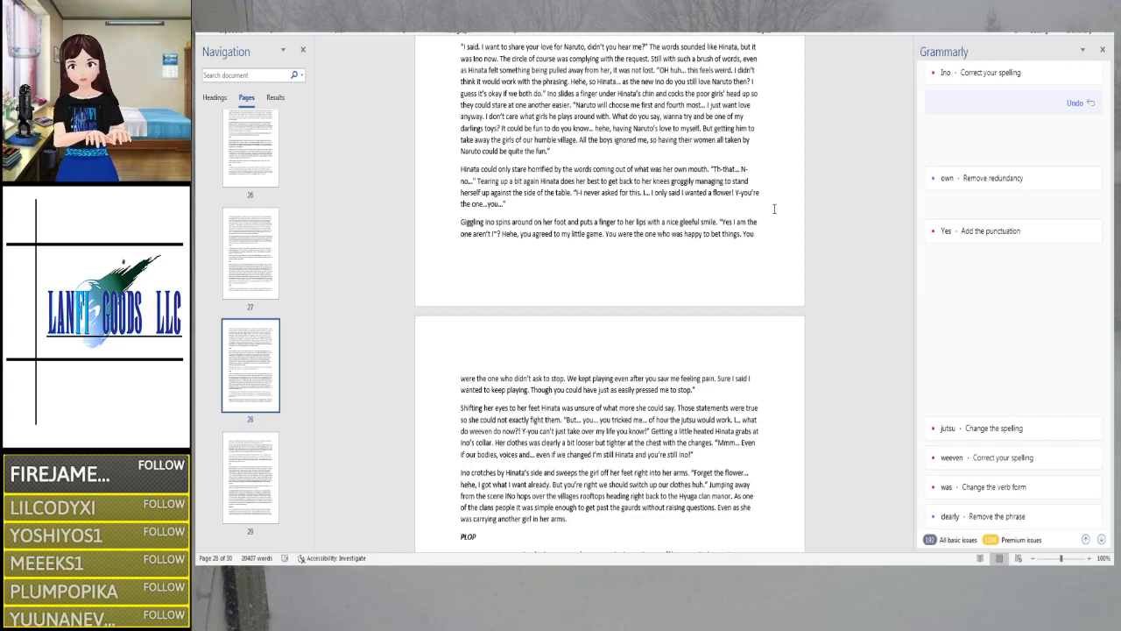
Proofread the paragraph beginning "Hinata could only stare horrified" word by word through "Y-you're the one...you..."
{"action": "key", "text": "Right"}
{"action": "key", "text": "Right"}
{"action": "key", "text": "Right"}
{"action": "key", "text": "Right"}
{"action": "key", "text": "Right"}
{"action": "key", "text": "Right"}
{"action": "key", "text": "Right"}
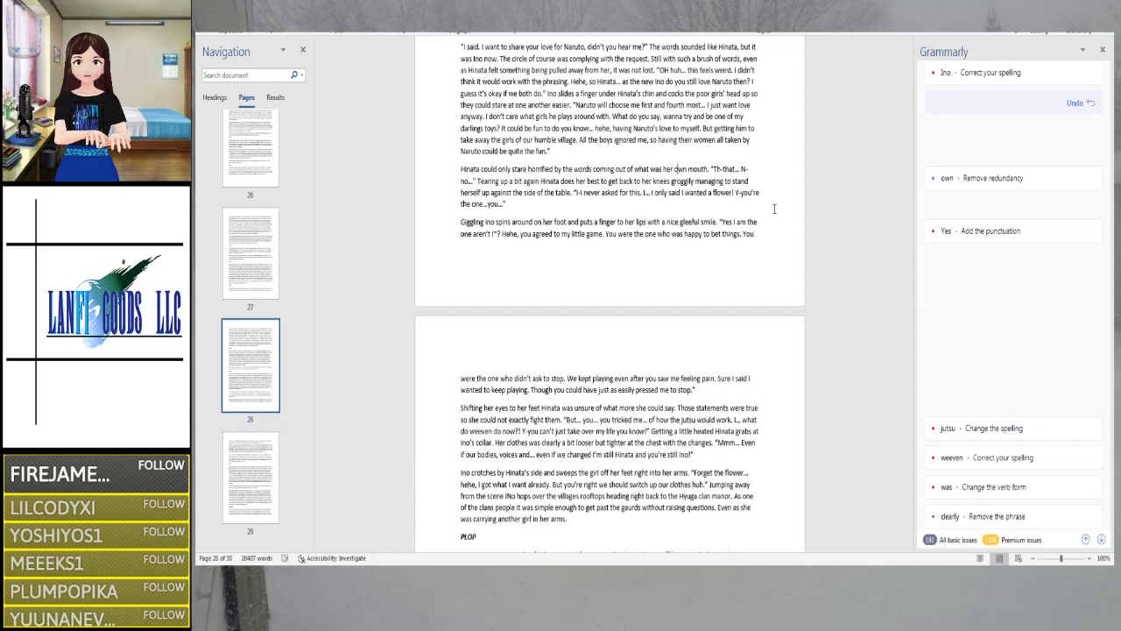
{"action": "key", "text": "Right"}
{"action": "key", "text": "Right"}
{"action": "key", "text": "Right"}
{"action": "key", "text": "Right"}
{"action": "key", "text": "Right"}
{"action": "key", "text": "Right"}
{"action": "key", "text": "Right"}
{"action": "key", "text": "Right"}
{"action": "key", "text": "Right"}
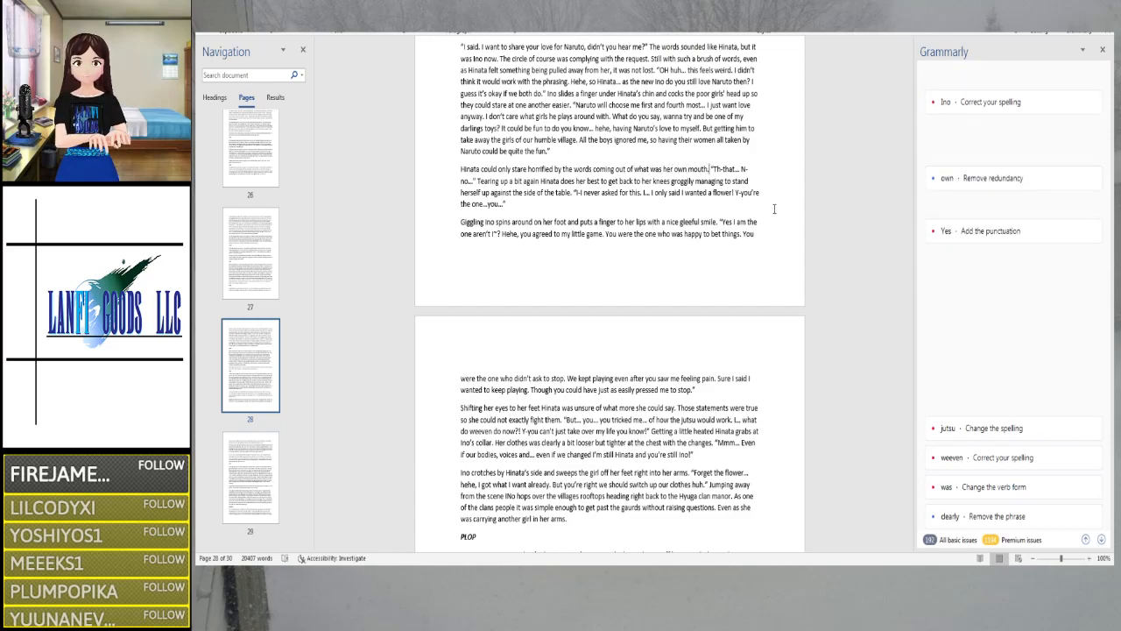
{"action": "key", "text": "Right"}
{"action": "key", "text": "Right"}
{"action": "key", "text": "Right"}
{"action": "key", "text": "Right"}
{"action": "key", "text": "Right"}
{"action": "key", "text": "Right"}
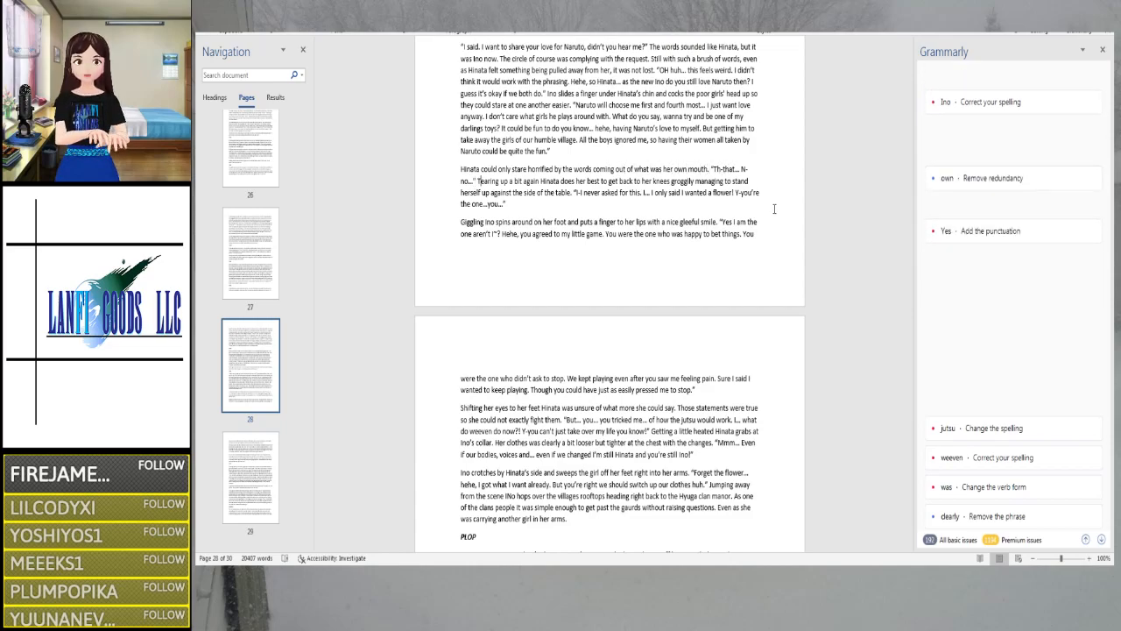
{"action": "key", "text": "Right"}
{"action": "key", "text": "Right"}
{"action": "key", "text": "Right"}
{"action": "key", "text": "Right"}
{"action": "key", "text": "Right"}
{"action": "key", "text": "Right"}
{"action": "key", "text": "Right"}
{"action": "key", "text": "Right"}
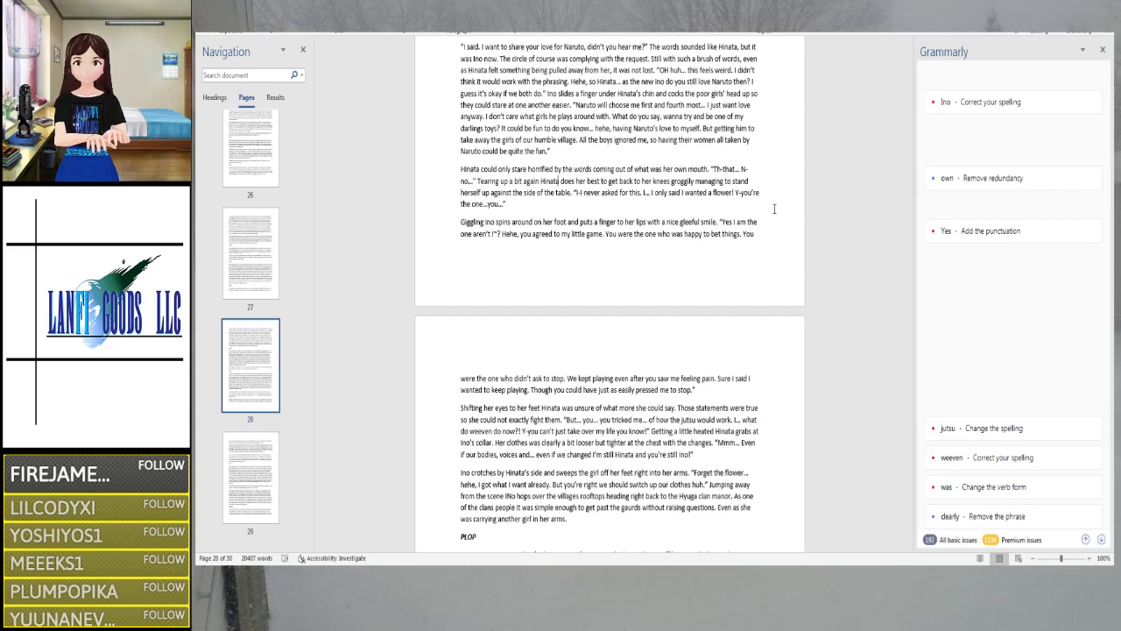
{"action": "key", "text": "Right"}
{"action": "key", "text": "Right"}
{"action": "key", "text": "Right"}
{"action": "key", "text": "Right"}
{"action": "key", "text": "Right"}
{"action": "key", "text": "Right"}
{"action": "key", "text": "Right"}
{"action": "key", "text": "Right"}
{"action": "key", "text": "Right"}
{"action": "key", "text": "Right"}
{"action": "key", "text": "Right"}
{"action": "key", "text": "Right"}
{"action": "key", "text": "Right"}
{"action": "key", "text": "Right"}
{"action": "key", "text": "Right"}
{"action": "key", "text": "Right"}
{"action": "key", "text": "Right"}
{"action": "key", "text": "Right"}
{"action": "key", "text": "Right"}
{"action": "key", "text": "Right"}
{"action": "key", "text": "Right"}
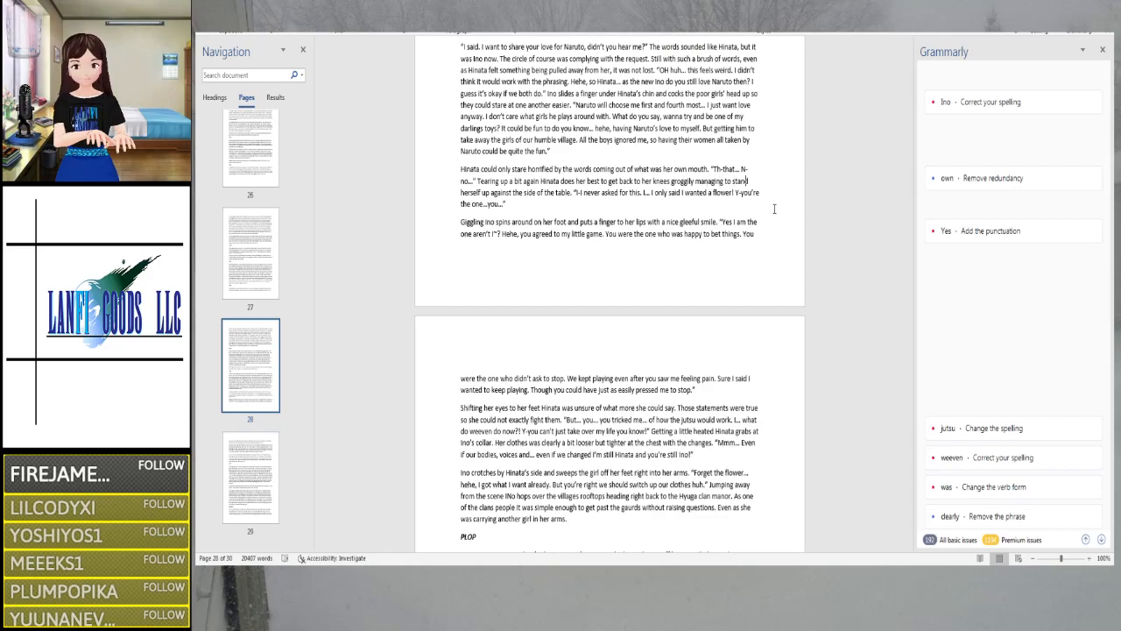
{"action": "key", "text": "Right"}
{"action": "key", "text": "Right"}
{"action": "key", "text": "Right"}
{"action": "key", "text": "Right"}
{"action": "key", "text": "Right"}
{"action": "key", "text": "Right"}
{"action": "key", "text": "Right"}
{"action": "key", "text": "Right"}
{"action": "key", "text": "Right"}
{"action": "key", "text": "Right"}
{"action": "key", "text": "Right"}
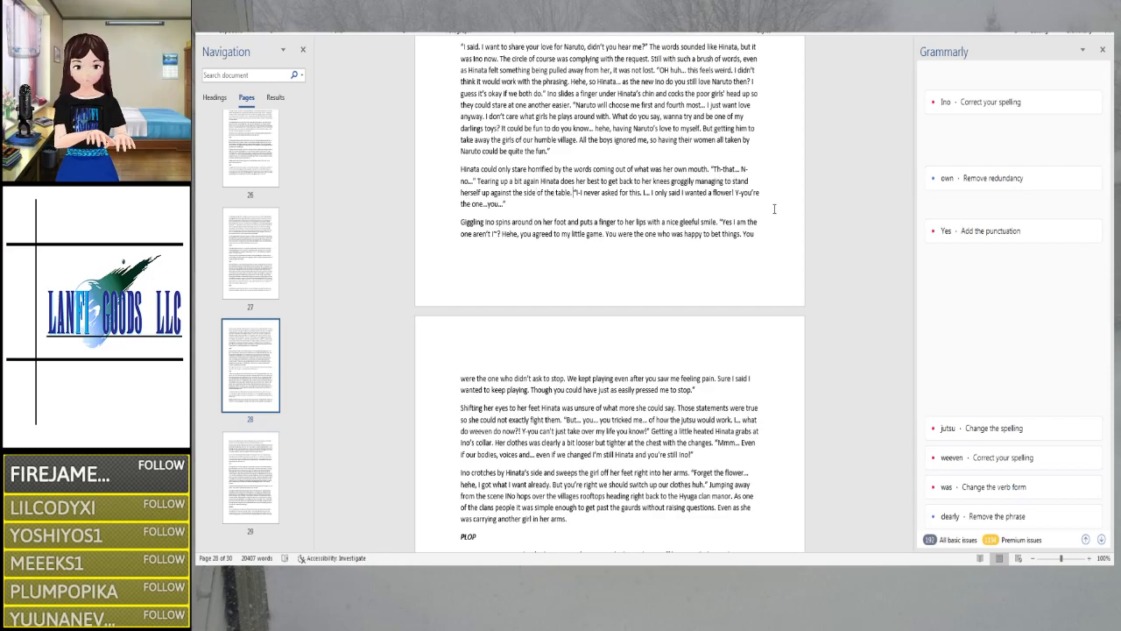
{"action": "key", "text": "Right"}
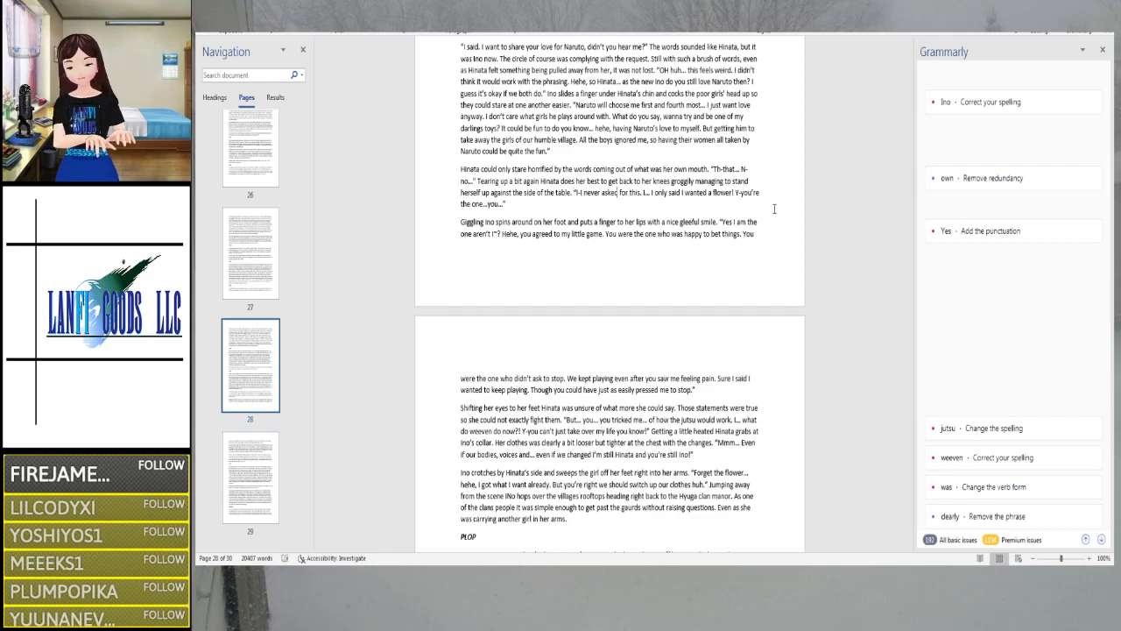
{"action": "key", "text": "Right"}
{"action": "key", "text": "Right"}
{"action": "key", "text": "Right"}
{"action": "key", "text": "Right"}
{"action": "key", "text": "Right"}
{"action": "key", "text": "Right"}
{"action": "key", "text": "Right"}
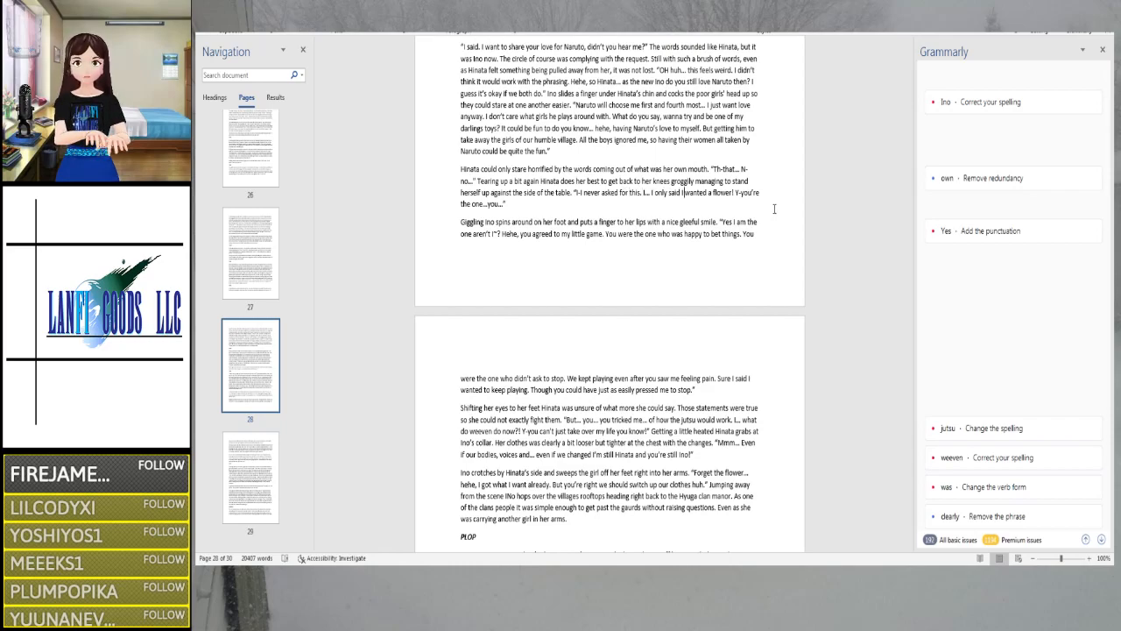
{"action": "key", "text": "Right"}
{"action": "key", "text": "Right"}
{"action": "key", "text": "Right"}
{"action": "key", "text": "Right"}
{"action": "key", "text": "Right"}
{"action": "key", "text": "Right"}
{"action": "key", "text": "Right"}
{"action": "key", "text": "Right"}
{"action": "key", "text": "Right"}
{"action": "key", "text": "Right"}
{"action": "key", "text": "Right"}
{"action": "key", "text": "Right"}
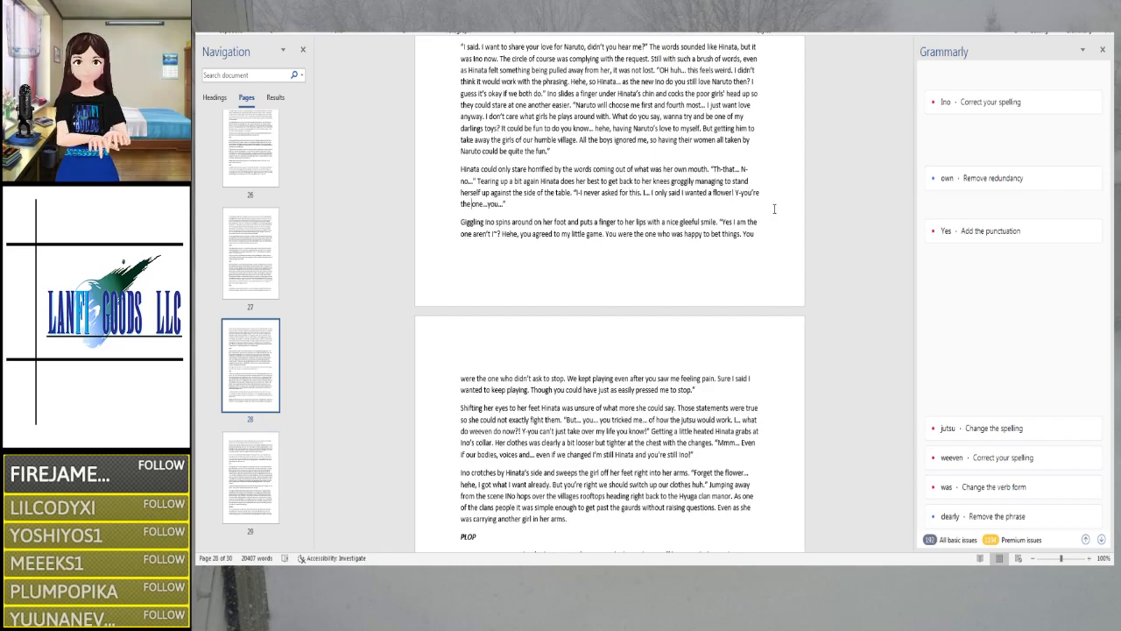
{"action": "key", "text": "Right"}
{"action": "key", "text": "Right"}
{"action": "key", "text": "Right"}
{"action": "key", "text": "Right"}
{"action": "key", "text": "Right"}
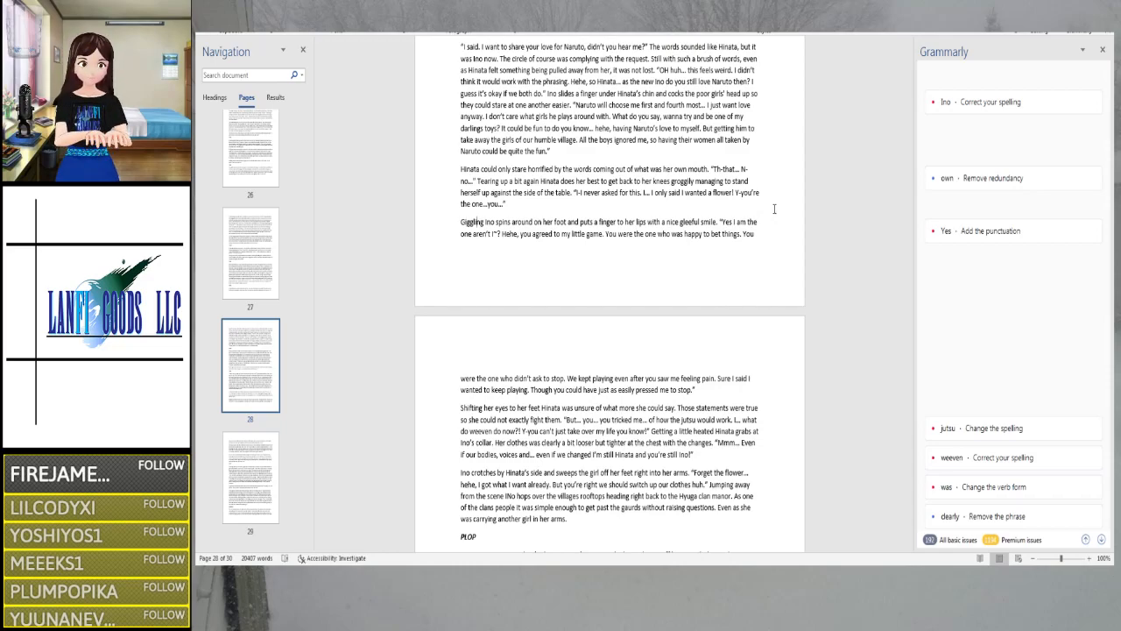
Proofread the paragraph beginning "Giggling Ino spins around on her foot" across the page break through "were the one who didn't ask to stop"
{"action": "key", "text": "Right"}
{"action": "key", "text": "Right"}
{"action": "key", "text": "Right"}
{"action": "key", "text": "Right"}
{"action": "key", "text": "Right"}
{"action": "key", "text": "Right"}
{"action": "key", "text": "Right"}
{"action": "key", "text": "Right"}
{"action": "key", "text": "Right"}
{"action": "key", "text": "Right"}
{"action": "key", "text": "Right"}
{"action": "key", "text": "Right"}
{"action": "key", "text": "Right"}
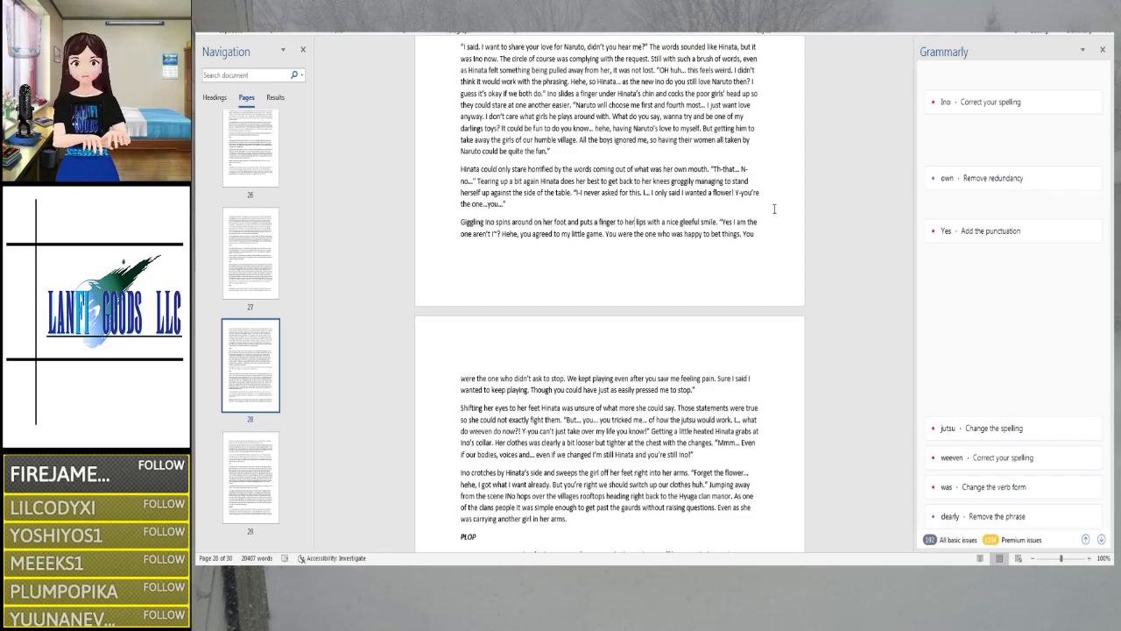
{"action": "key", "text": "Right"}
{"action": "key", "text": "Right"}
{"action": "key", "text": "Right"}
{"action": "key", "text": "Right"}
{"action": "key", "text": "Right"}
{"action": "key", "text": "Right"}
{"action": "key", "text": "Right"}
{"action": "key", "text": "Right"}
{"action": "key", "text": "Right"}
{"action": "key", "text": "Right"}
{"action": "key", "text": "Right"}
{"action": "key", "text": "Right"}
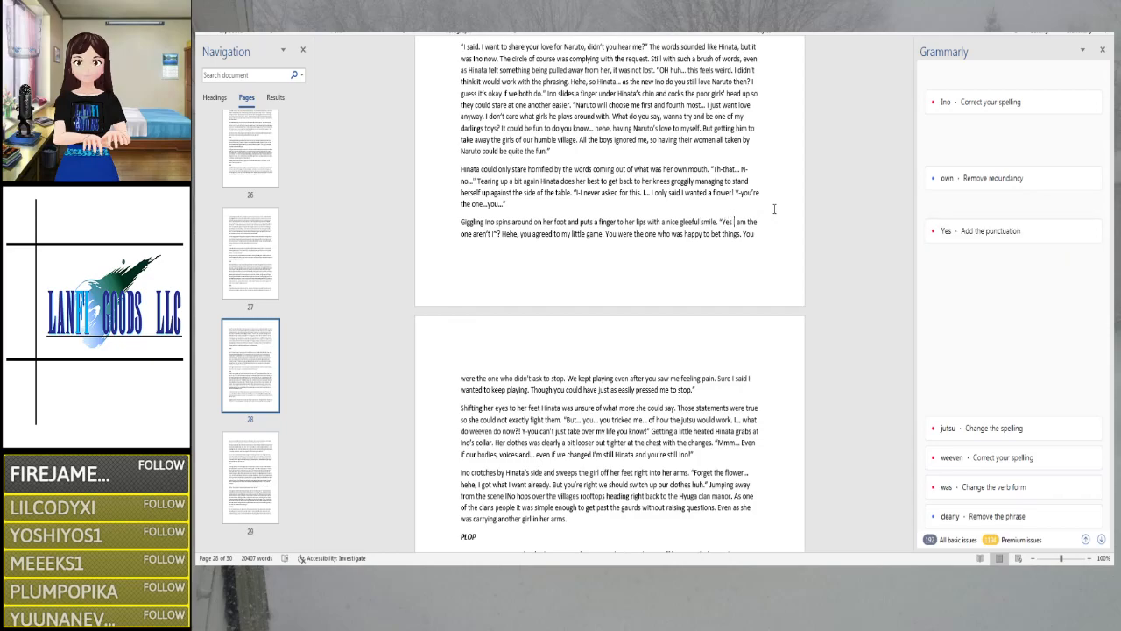
{"action": "key", "text": "Right"}
{"action": "key", "text": "Right"}
{"action": "key", "text": "Right"}
{"action": "key", "text": "Right"}
{"action": "key", "text": "Right"}
{"action": "key", "text": "Right"}
{"action": "key", "text": "Right"}
{"action": "key", "text": "Right"}
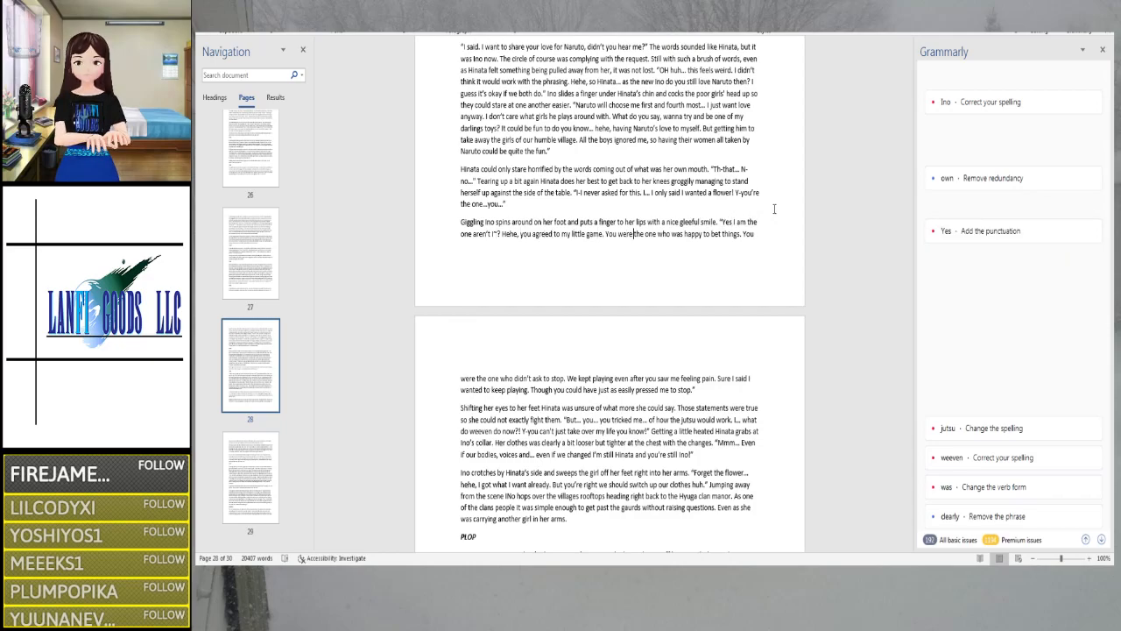
{"action": "key", "text": "Right"}
{"action": "key", "text": "Right"}
{"action": "key", "text": "Right"}
{"action": "key", "text": "Right"}
{"action": "key", "text": "Right"}
{"action": "key", "text": "Right"}
{"action": "key", "text": "Right"}
{"action": "key", "text": "Right"}
{"action": "key", "text": "Right"}
{"action": "key", "text": "Right"}
{"action": "key", "text": "Right"}
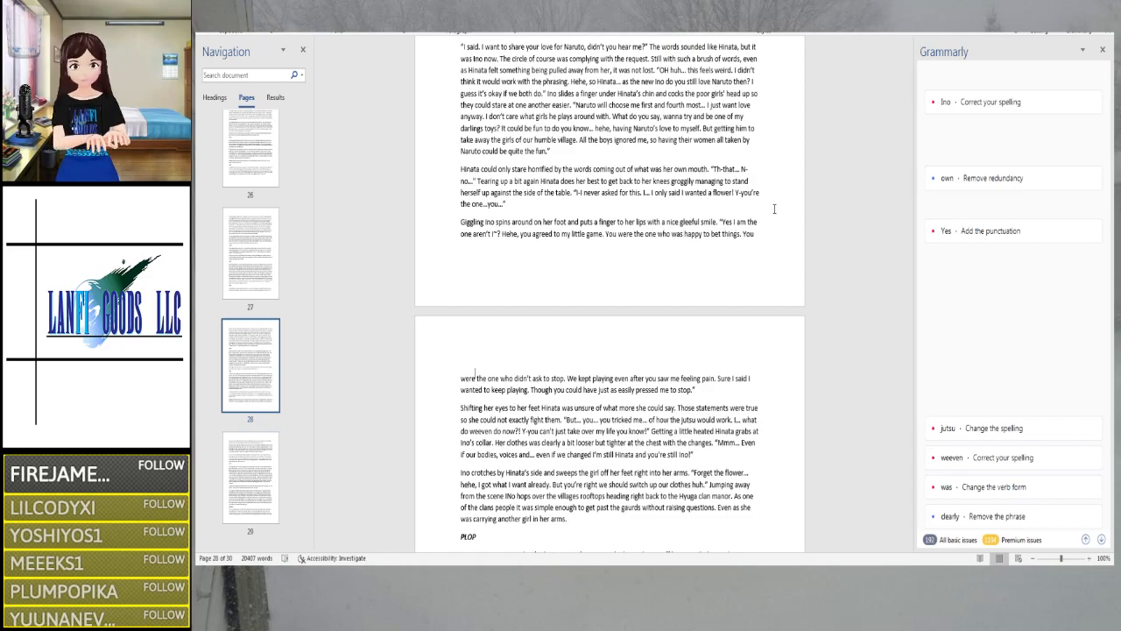
{"action": "key", "text": "Right"}
{"action": "key", "text": "Right"}
{"action": "key", "text": "Right"}
{"action": "key", "text": "Right"}
{"action": "key", "text": "Right"}
{"action": "key", "text": "Right"}
{"action": "key", "text": "Right"}
{"action": "key", "text": "Right"}
{"action": "key", "text": "Right"}
{"action": "key", "text": "Right"}
{"action": "key", "text": "Right"}
{"action": "key", "text": "Right"}
{"action": "key", "text": "Right"}
{"action": "key", "text": "Right"}
{"action": "key", "text": "Right"}
{"action": "key", "text": "Right"}
{"action": "key", "text": "Right"}
{"action": "key", "text": "Right"}
{"action": "key", "text": "Right"}
{"action": "key", "text": "Right"}
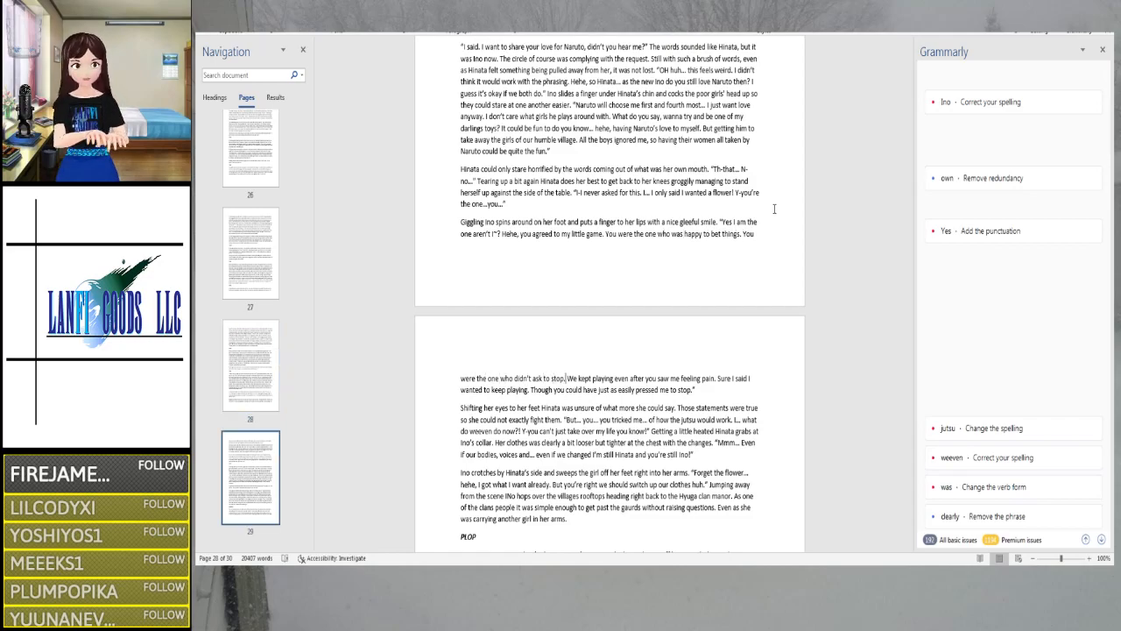
Proofread the end of the "Giggling Ino" paragraph from "We kept playing even after you" through "pressed me to stop"
{"action": "key", "text": "Right"}
{"action": "key", "text": "Right"}
{"action": "key", "text": "Right"}
{"action": "key", "text": "Right"}
{"action": "key", "text": "Right"}
{"action": "key", "text": "Right"}
{"action": "key", "text": "Right"}
{"action": "key", "text": "Right"}
{"action": "key", "text": "Right"}
{"action": "key", "text": "Right"}
{"action": "key", "text": "Right"}
{"action": "key", "text": "Right"}
{"action": "key", "text": "Right"}
{"action": "key", "text": "Right"}
{"action": "key", "text": "Right"}
{"action": "key", "text": "Right"}
{"action": "key", "text": "Right"}
{"action": "key", "text": "Right"}
{"action": "key", "text": "Right"}
{"action": "key", "text": "Right"}
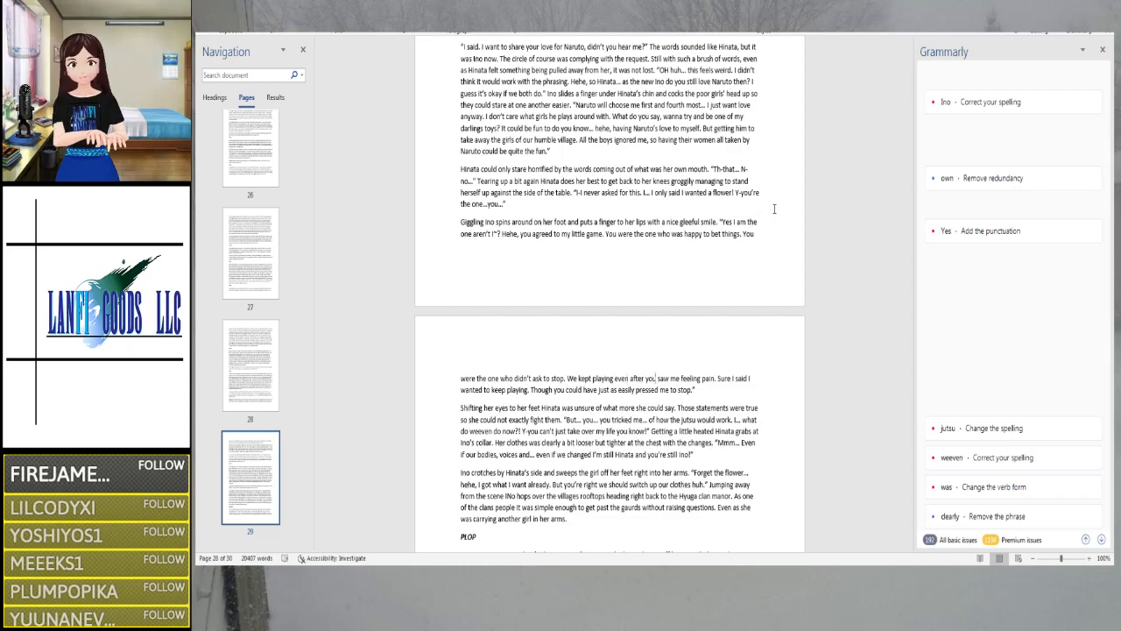
{"action": "key", "text": "Right"}
{"action": "key", "text": "Right"}
{"action": "key", "text": "Right"}
{"action": "key", "text": "Right"}
{"action": "key", "text": "Right"}
{"action": "key", "text": "Right"}
{"action": "key", "text": "Right"}
{"action": "key", "text": "Right"}
{"action": "key", "text": "Right"}
{"action": "key", "text": "Right"}
{"action": "key", "text": "Right"}
{"action": "key", "text": "Right"}
{"action": "key", "text": "Right"}
{"action": "key", "text": "Right"}
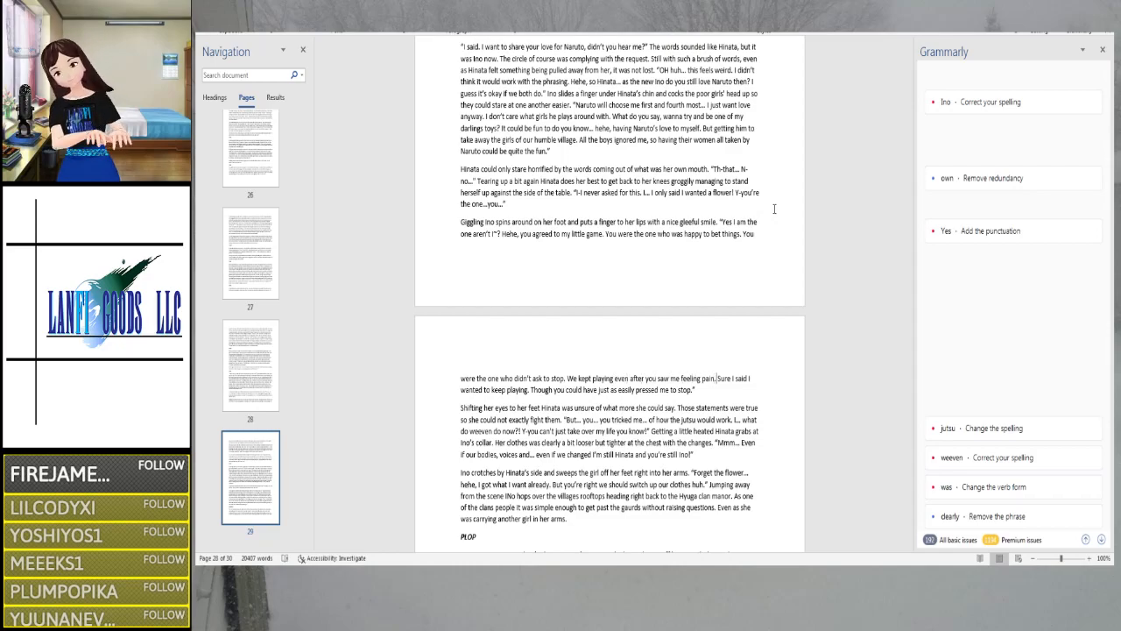
{"action": "key", "text": "Right"}
{"action": "key", "text": "Right"}
{"action": "key", "text": "Right"}
{"action": "key", "text": "Right"}
{"action": "key", "text": "Right"}
{"action": "key", "text": "Right"}
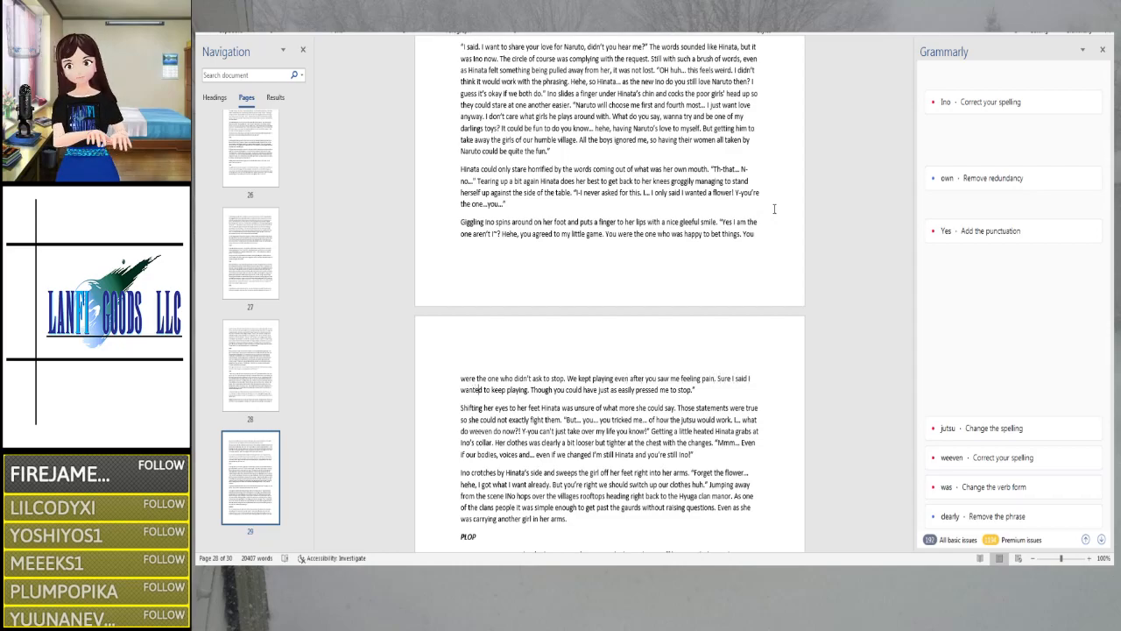
{"action": "key", "text": "Right"}
{"action": "key", "text": "Right"}
{"action": "key", "text": "Right"}
{"action": "key", "text": "Right"}
{"action": "key", "text": "Right"}
{"action": "key", "text": "Right"}
{"action": "key", "text": "Right"}
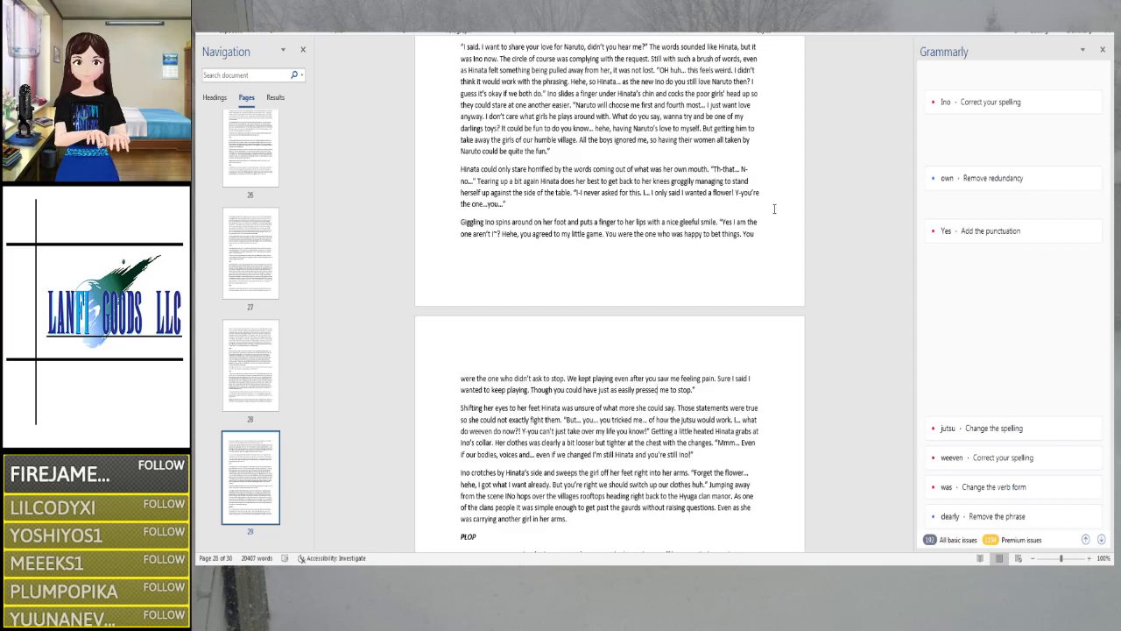
Split "weeven" into "we even" in the paragraph beginning "Shifting her eyes to her feet"
{"action": "scroll", "coordinate": [744, 263], "scroll_direction": "down", "scroll_amount": 5}
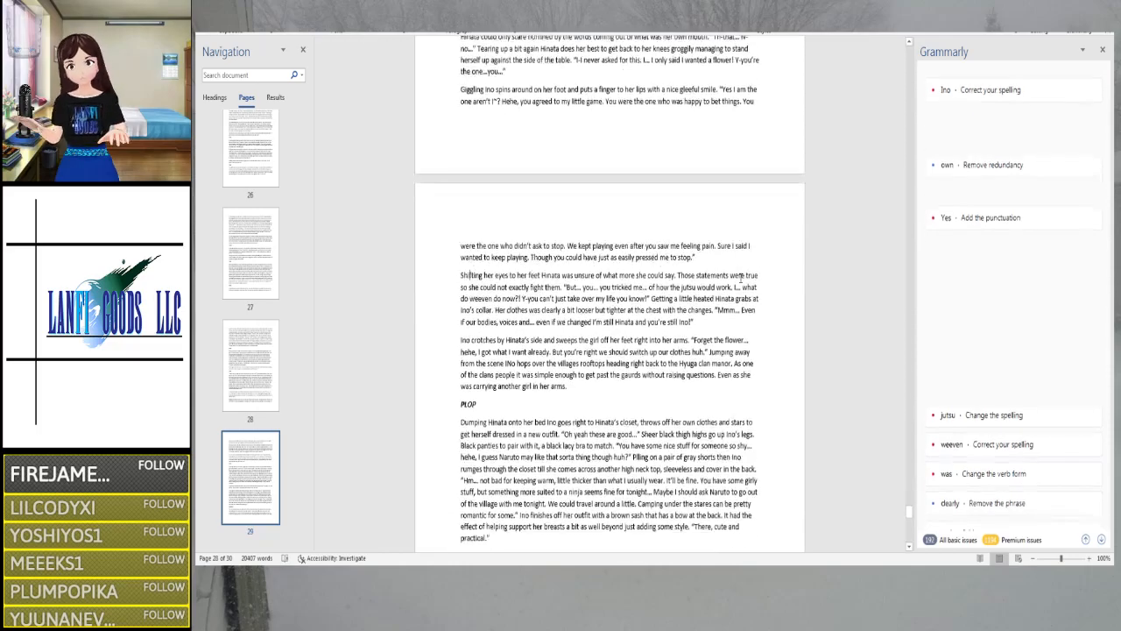
{"action": "scroll", "coordinate": [738, 283], "scroll_direction": "down", "scroll_amount": 1}
{"action": "scroll", "coordinate": [736, 283], "scroll_direction": "down", "scroll_amount": 2}
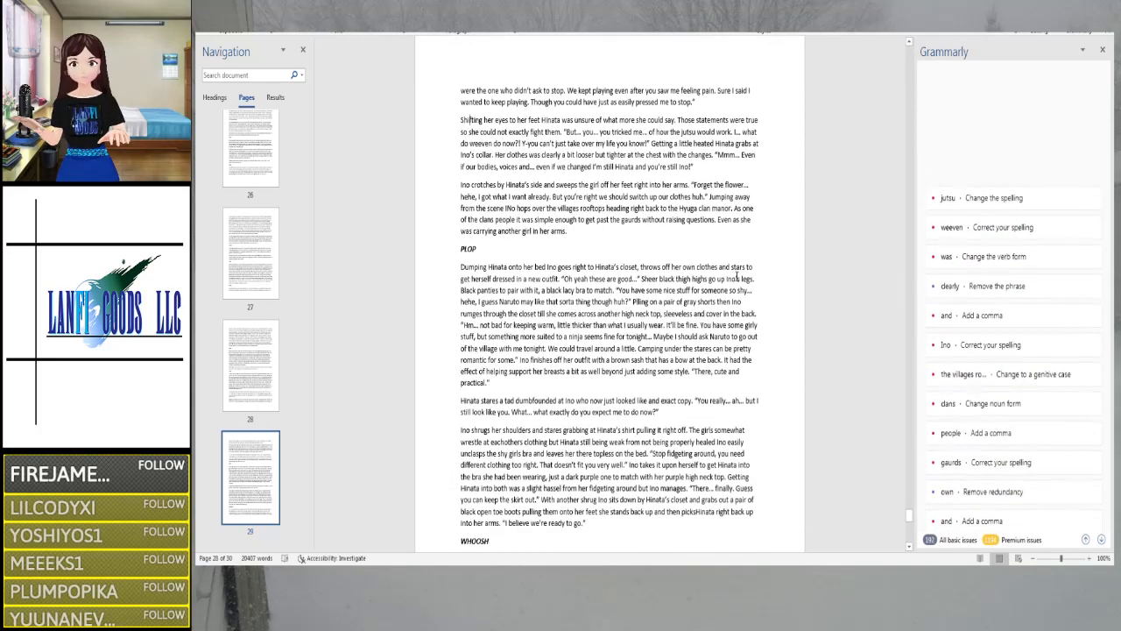
{"action": "scroll", "coordinate": [738, 278], "scroll_direction": "down", "scroll_amount": 1}
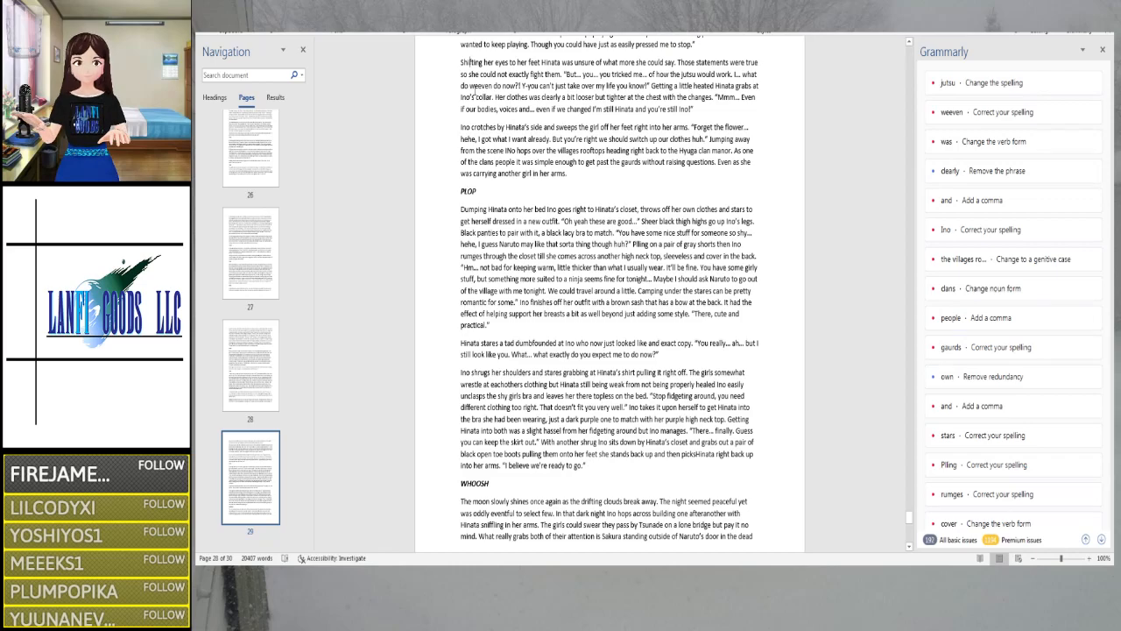
{"action": "left_click", "coordinate": [478, 86]}
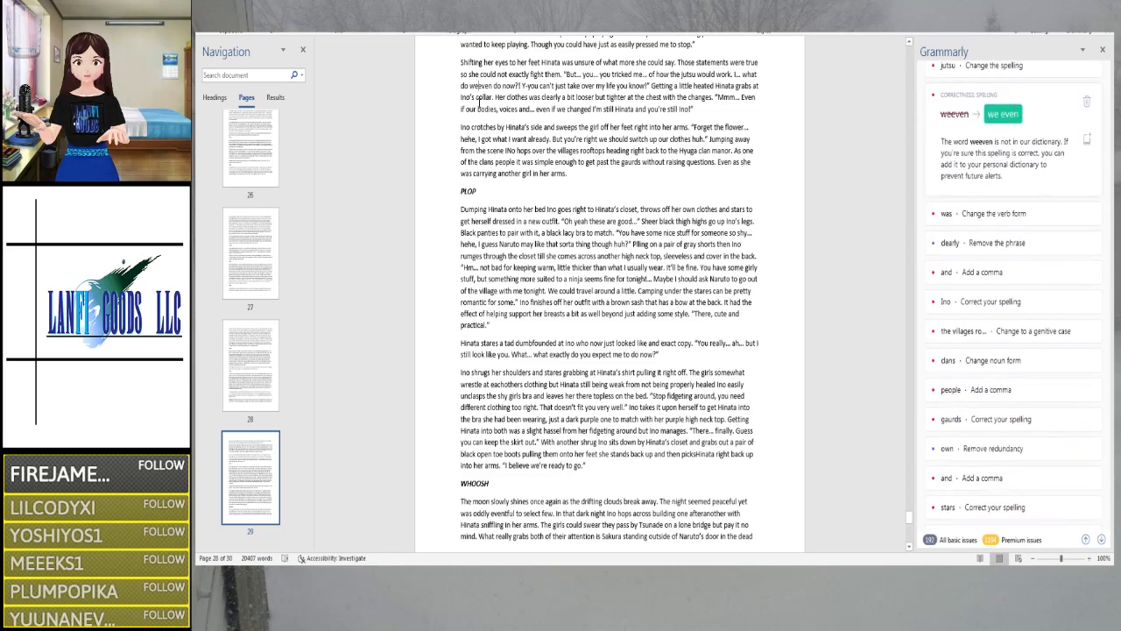
{"action": "type", "text": "e"}
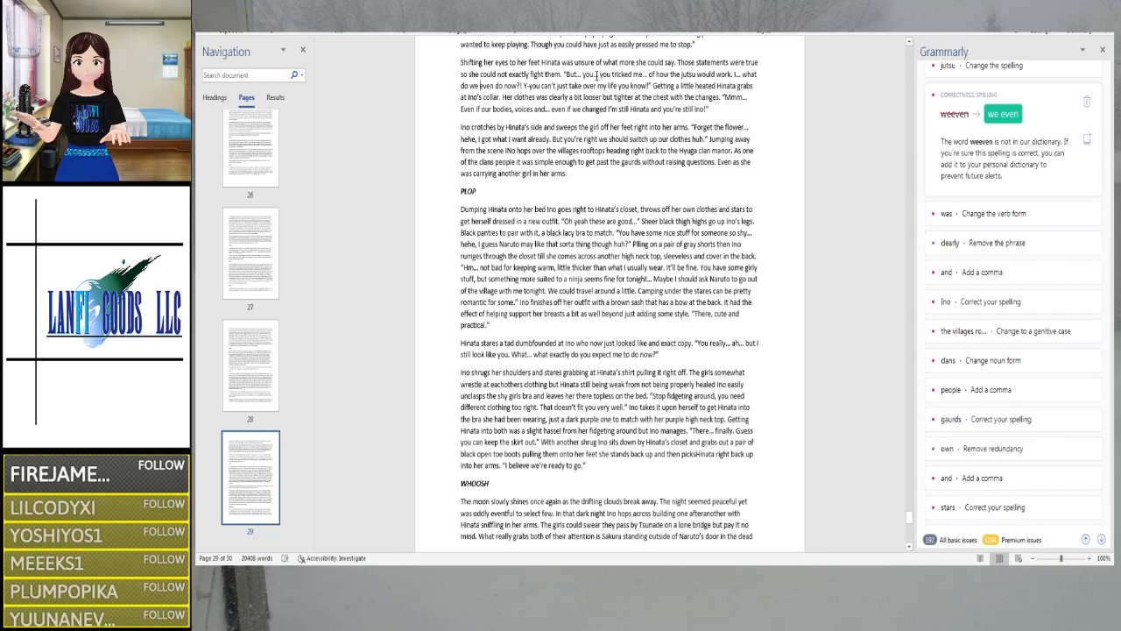
Delete "you know" after "take over my life" and capitalize "Jutsu" in "how the jutsu would work"
{"action": "left_click", "coordinate": [648, 86]}
{"action": "key", "text": "BackSpace"}
{"action": "key", "text": "BackSpace"}
{"action": "key", "text": "BackSpace"}
{"action": "key", "text": "BackSpace"}
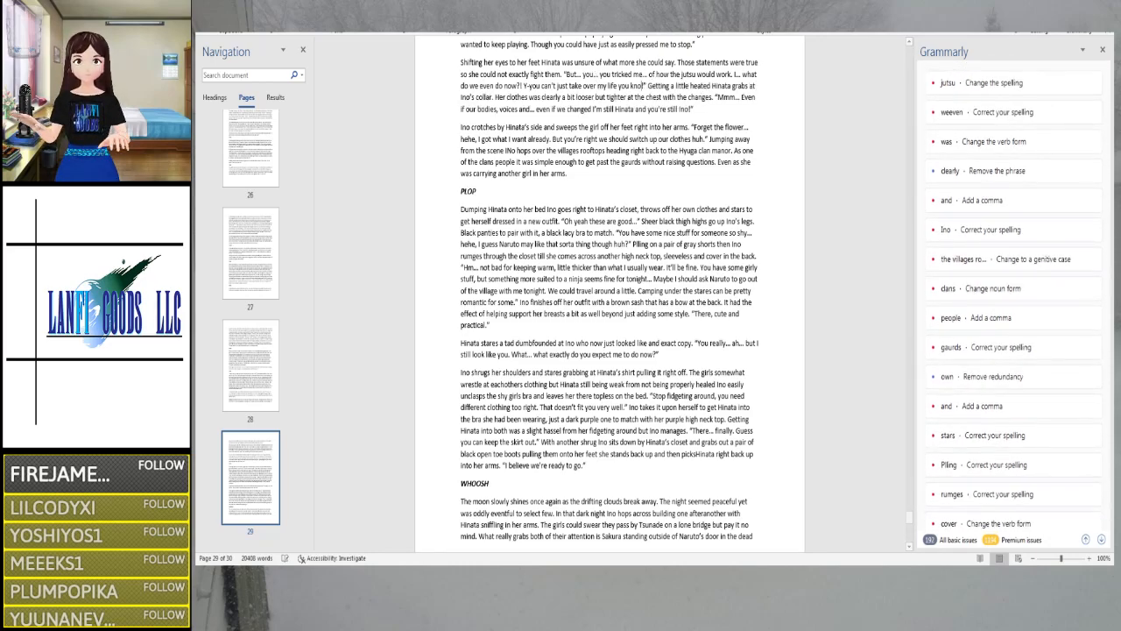
{"action": "key", "text": "BackSpace"}
{"action": "key", "text": "BackSpace"}
{"action": "key", "text": "BackSpace"}
{"action": "key", "text": "BackSpace"}
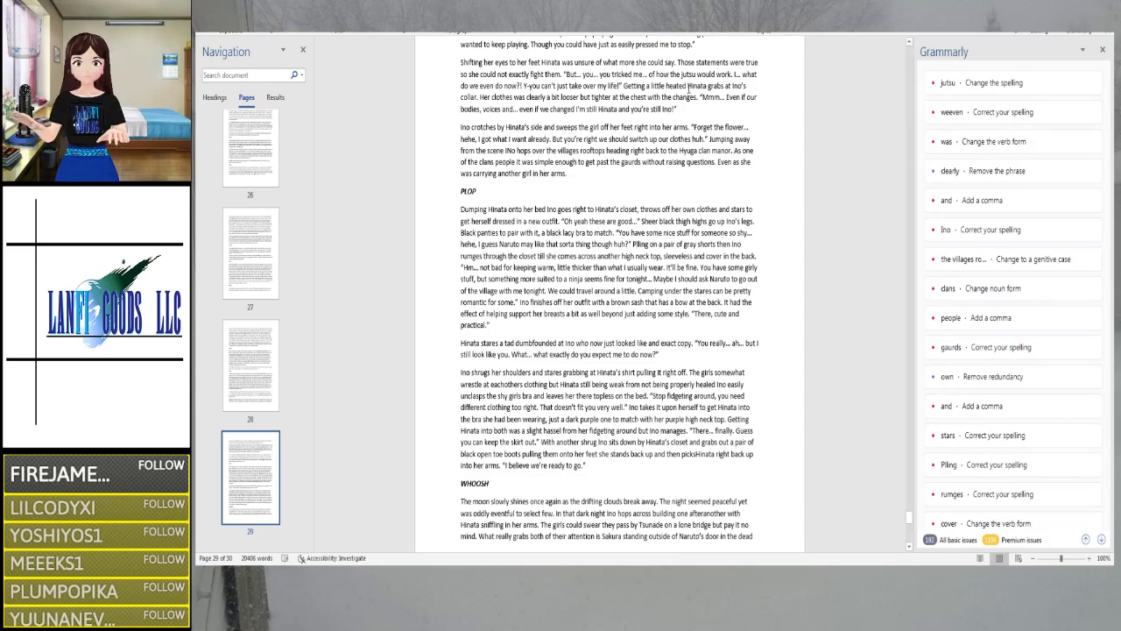
{"action": "left_click", "coordinate": [682, 74]}
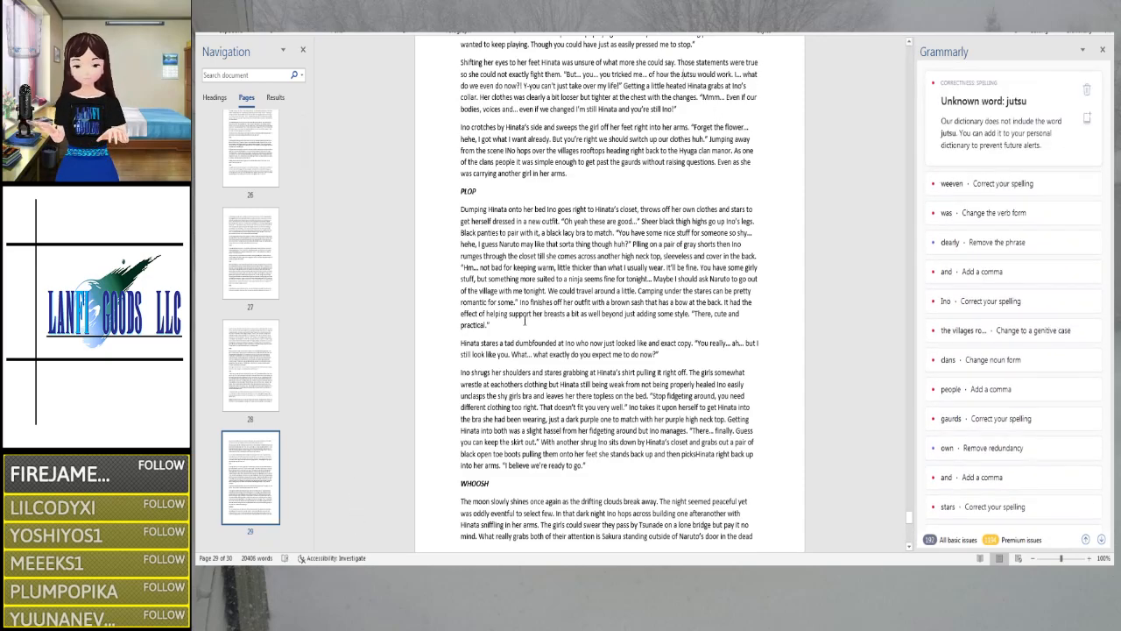
{"action": "left_click", "coordinate": [629, 152]}
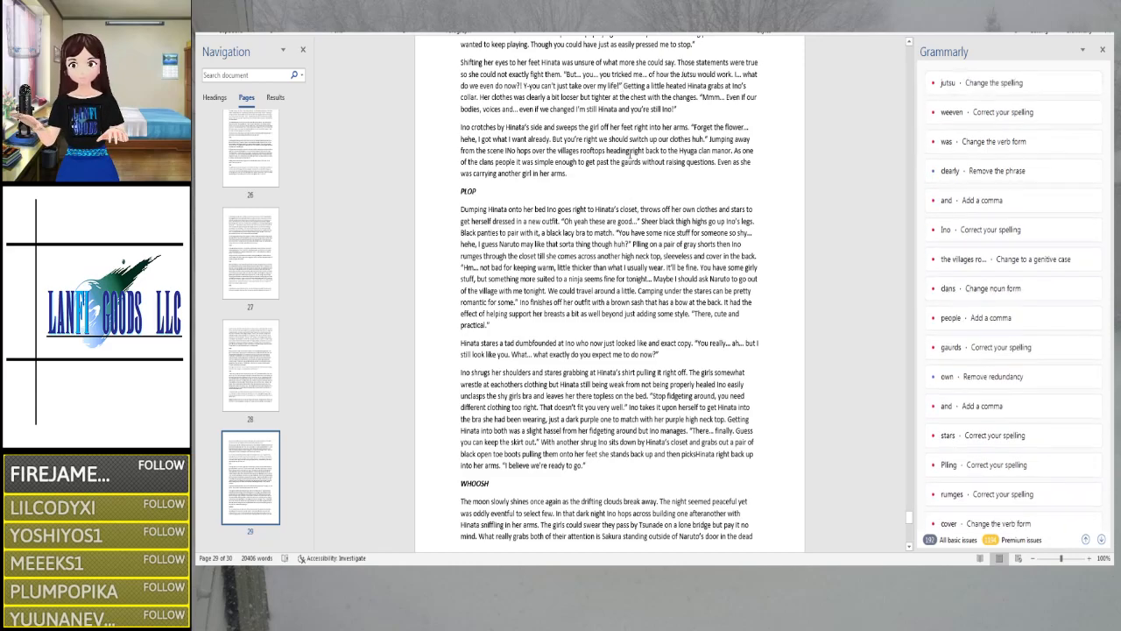
Proofread on to "Her clothes was clearly a bit looser" and accept Grammarly's "were" in place of "was"
{"action": "key", "text": "Right"}
{"action": "key", "text": "Right"}
{"action": "key", "text": "Right"}
{"action": "key", "text": "Right"}
{"action": "key", "text": "Right"}
{"action": "key", "text": "Right"}
{"action": "key", "text": "Right"}
{"action": "key", "text": "Right"}
{"action": "key", "text": "Right"}
{"action": "key", "text": "Right"}
{"action": "key", "text": "Right"}
{"action": "key", "text": "Right"}
{"action": "key", "text": "Right"}
{"action": "key", "text": "Right"}
{"action": "key", "text": "Right"}
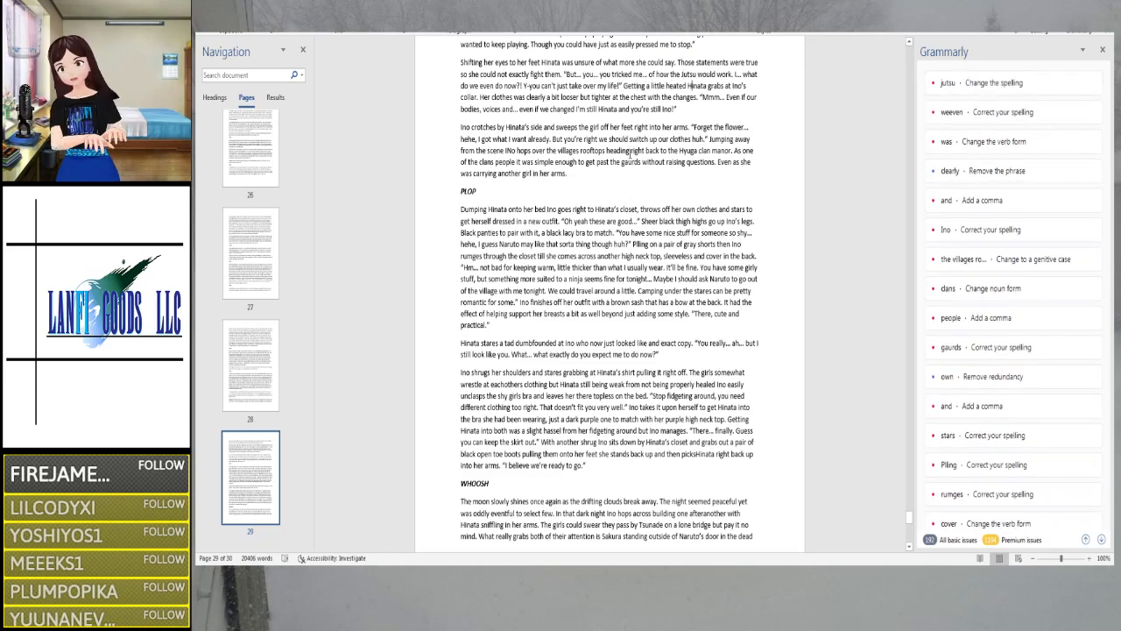
{"action": "key", "text": "Right"}
{"action": "key", "text": "Right"}
{"action": "key", "text": "Right"}
{"action": "key", "text": "Right"}
{"action": "key", "text": "Right"}
{"action": "key", "text": "Right"}
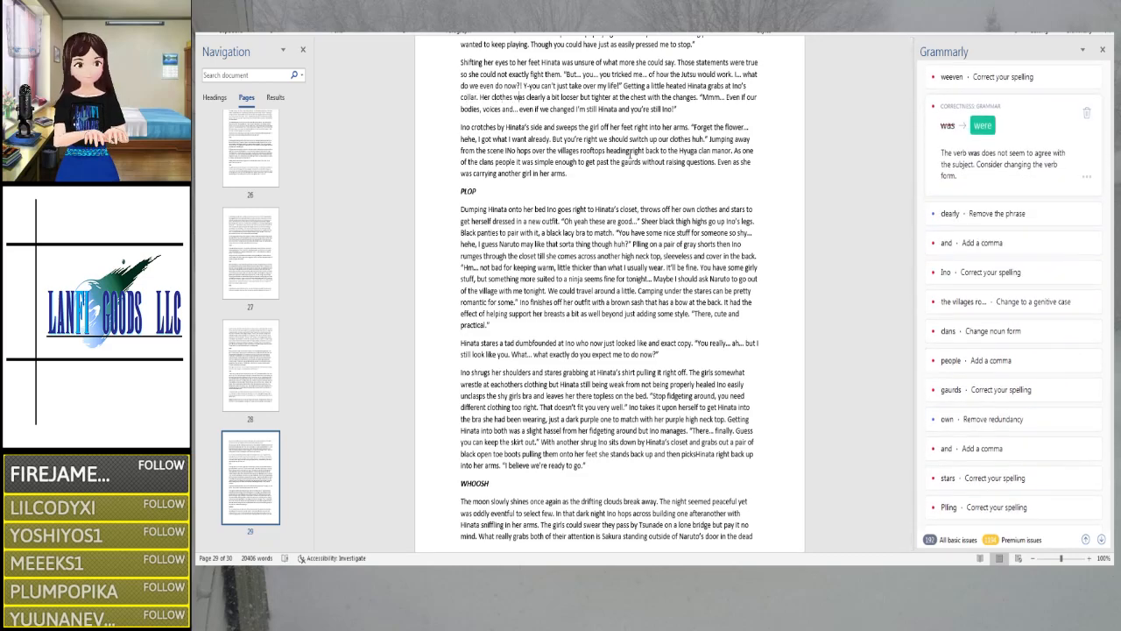
{"action": "left_click", "coordinate": [989, 127]}
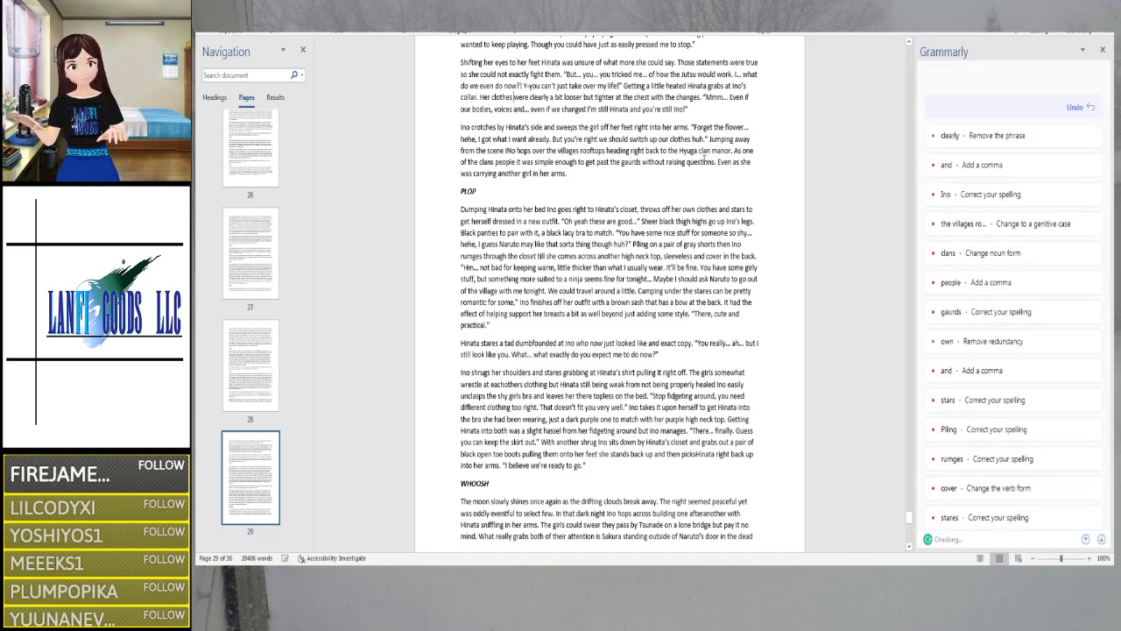
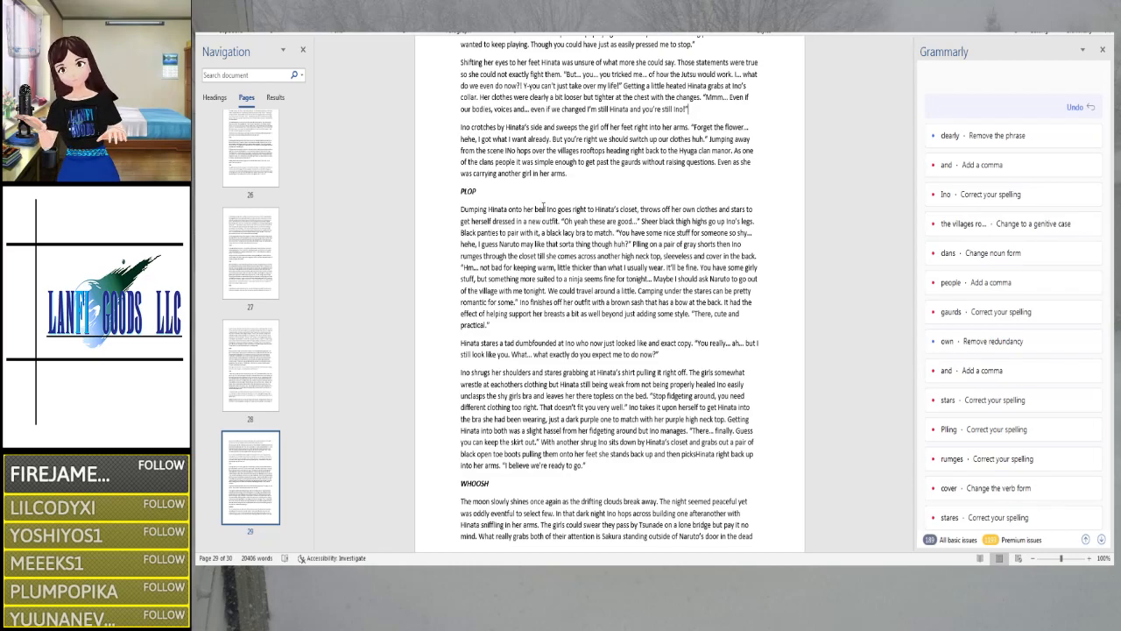
End "we should switch up our clothes huh" with a question mark and correct "INo" to "Ino" in the following sentence
{"action": "left_click", "coordinate": [706, 139]}
{"action": "key", "text": "BackSpace"}
{"action": "type", "text": "?"}
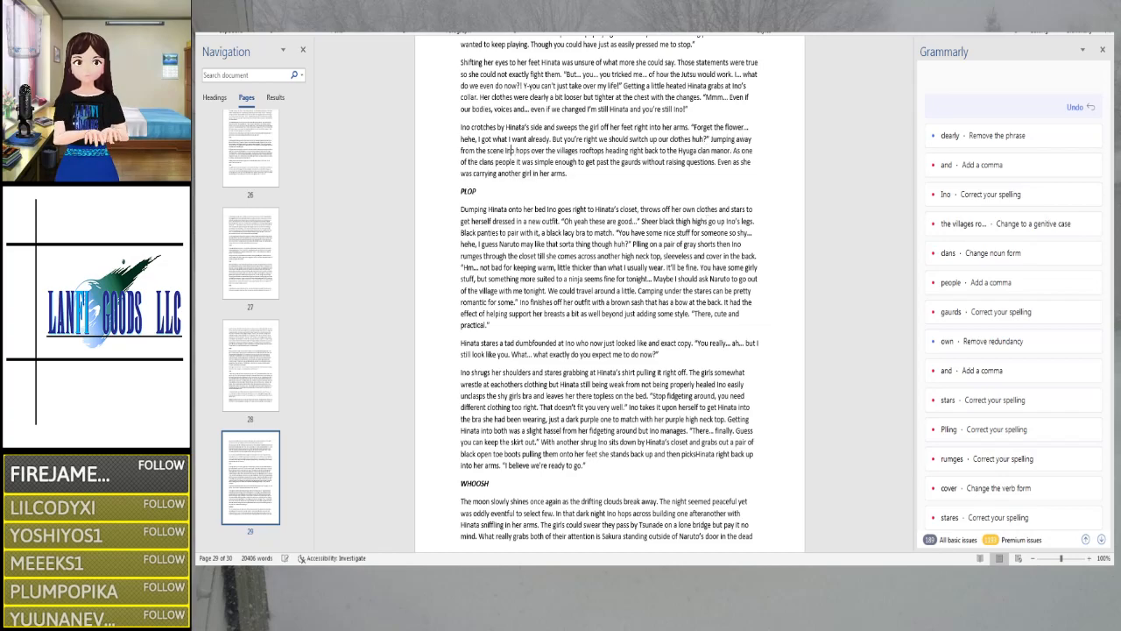
Accept Grammarly's "the rooftops of the village" for "the villages rooftops" and "clan's" for "clans" in the "Ino crotches" paragraph
{"action": "left_click", "coordinate": [555, 149]}
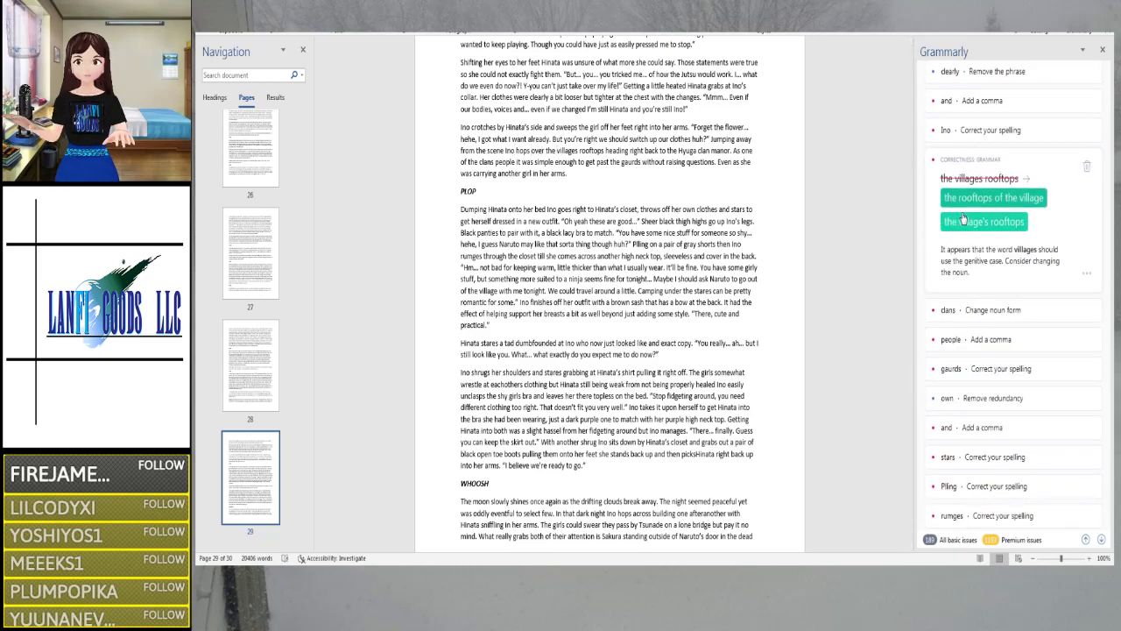
{"action": "left_click", "coordinate": [965, 198]}
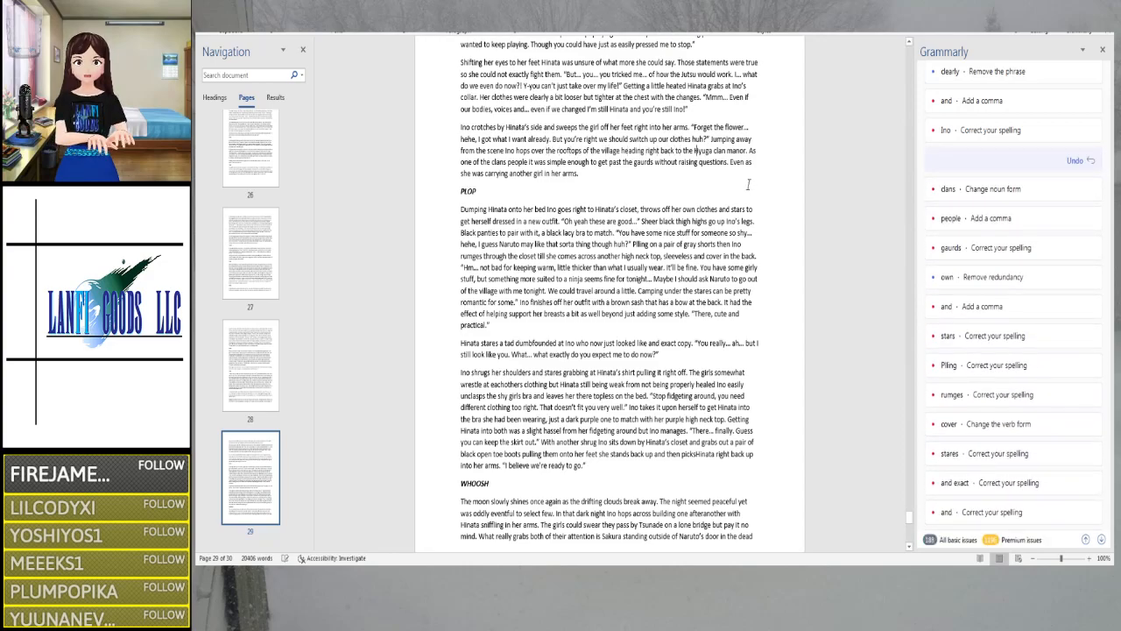
{"action": "left_click", "coordinate": [989, 190]}
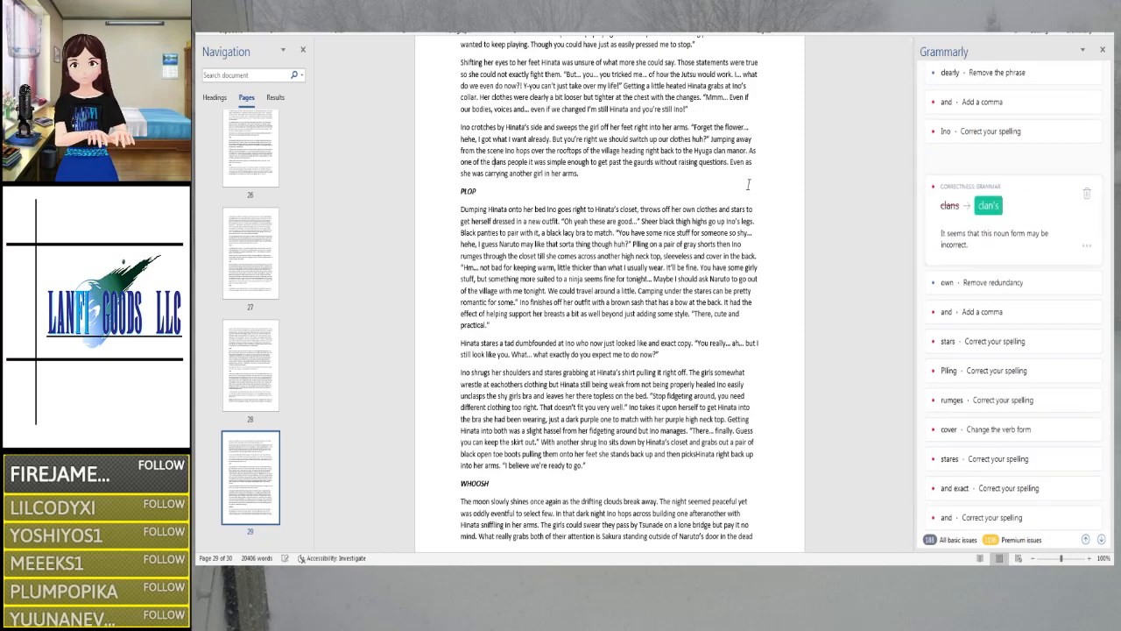
{"action": "left_click", "coordinate": [988, 189]}
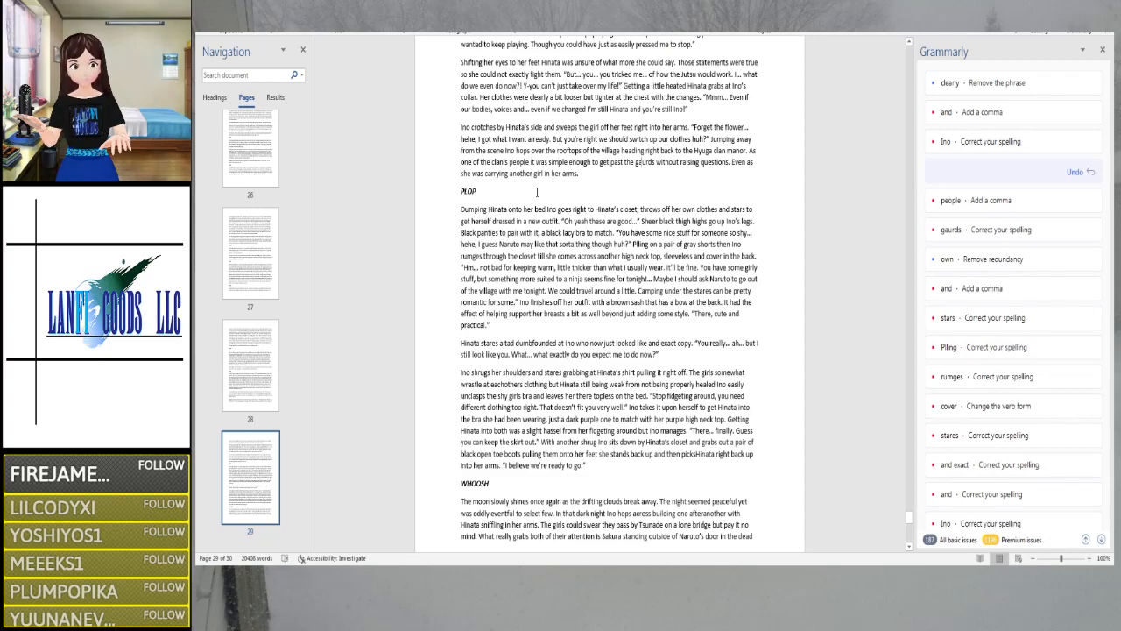
Accept Grammarly's "guards" for "gaurds" and its comma after "people" in "As one of the clan's people"
{"action": "left_click", "coordinate": [998, 230]}
{"action": "left_click", "coordinate": [958, 233]}
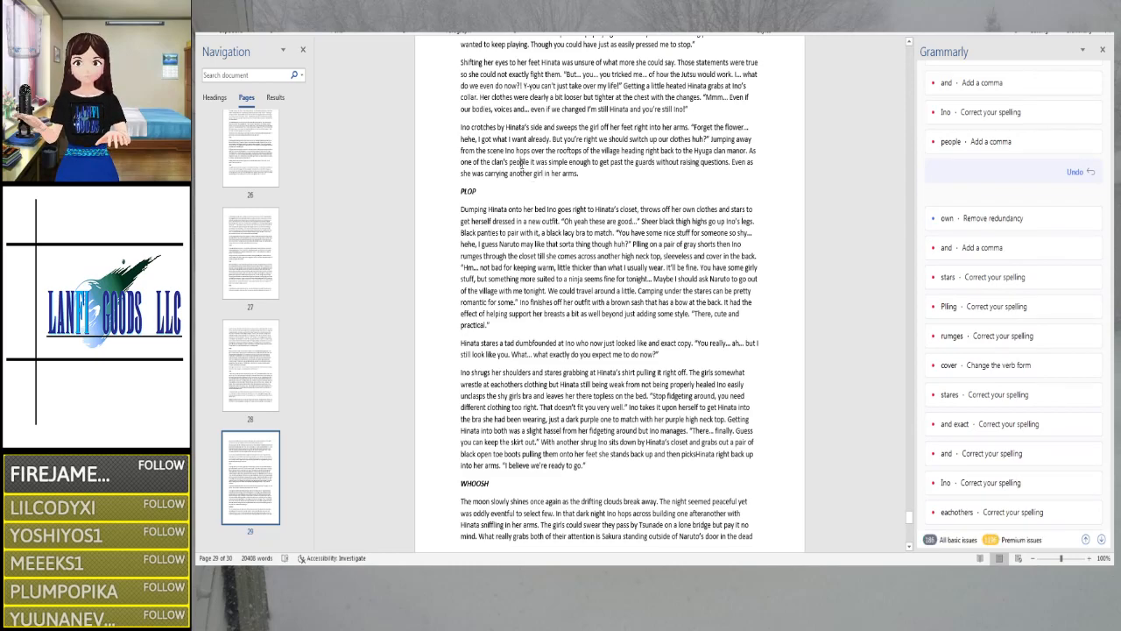
{"action": "left_click", "coordinate": [961, 184]}
{"action": "left_click", "coordinate": [958, 191]}
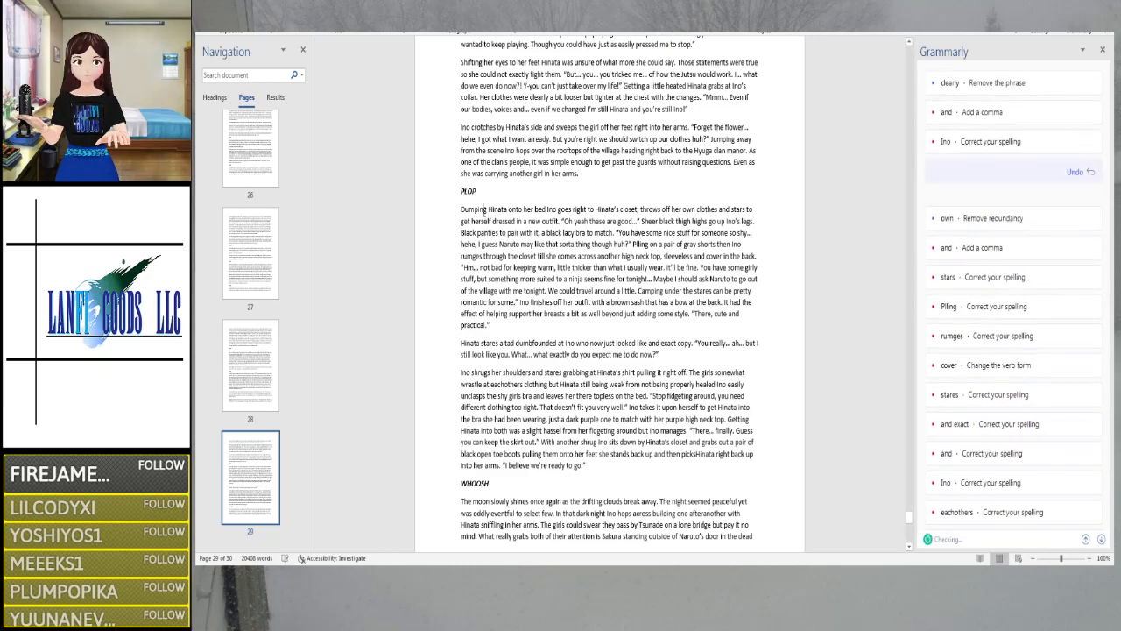
Proofread the start of the paragraph below "PLOP" and correct "stars" to "starts" in "stars to get herself dressed"
{"action": "scroll", "coordinate": [498, 245], "scroll_direction": "down", "scroll_amount": 3}
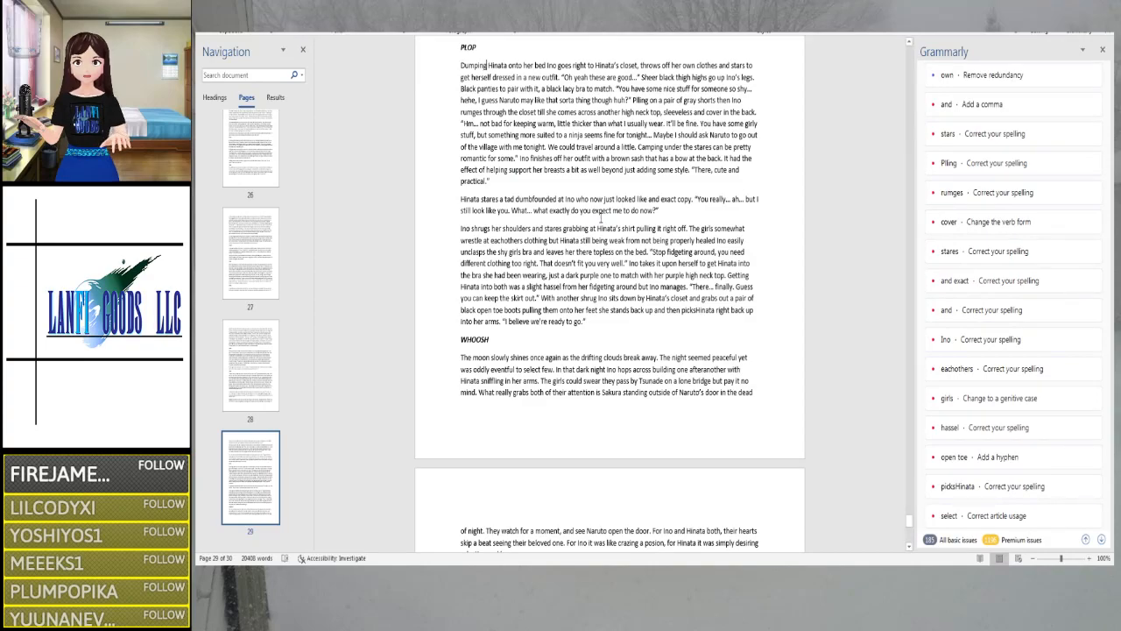
{"action": "key", "text": "ctrl+Right"}
{"action": "key", "text": "ctrl+Right"}
{"action": "key", "text": "ctrl+Right"}
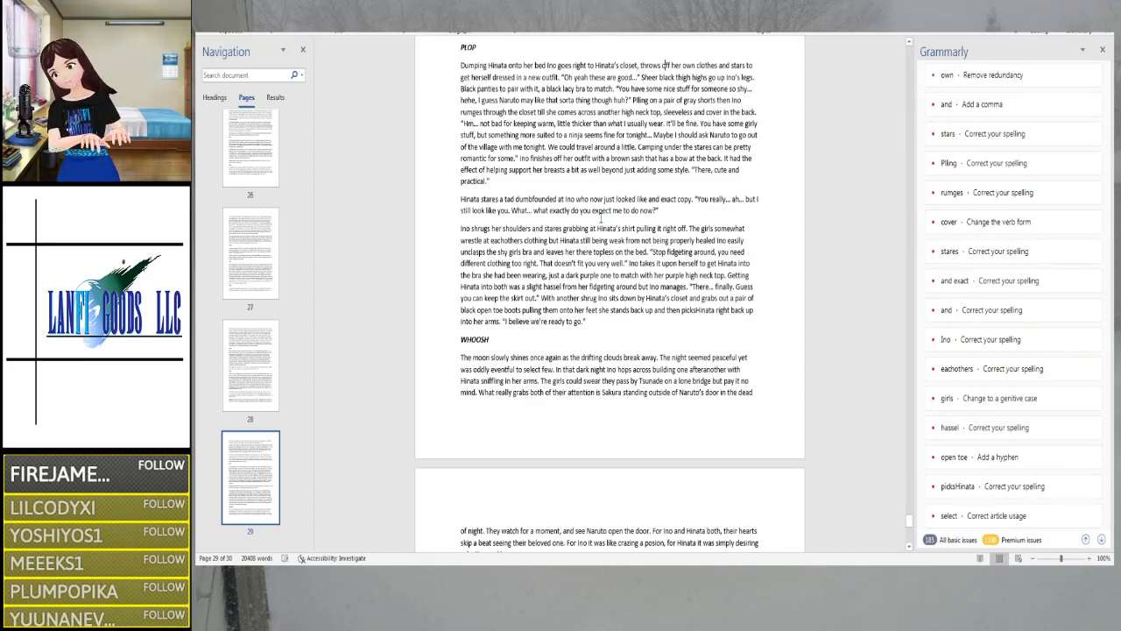
{"action": "key", "text": "Right"}
{"action": "key", "text": "Right"}
{"action": "key", "text": "Right"}
{"action": "key", "text": "Right"}
{"action": "key", "text": "Right"}
{"action": "key", "text": "Right"}
{"action": "key", "text": "Right"}
{"action": "key", "text": "Right"}
{"action": "key", "text": "Right"}
{"action": "key", "text": "Right"}
{"action": "key", "text": "Right"}
{"action": "key", "text": "Right"}
{"action": "key", "text": "Right"}
{"action": "key", "text": "Right"}
{"action": "key", "text": "Right"}
{"action": "key", "text": "Right"}
{"action": "key", "text": "Right"}
{"action": "key", "text": "Right"}
{"action": "key", "text": "Right"}
{"action": "key", "text": "Right"}
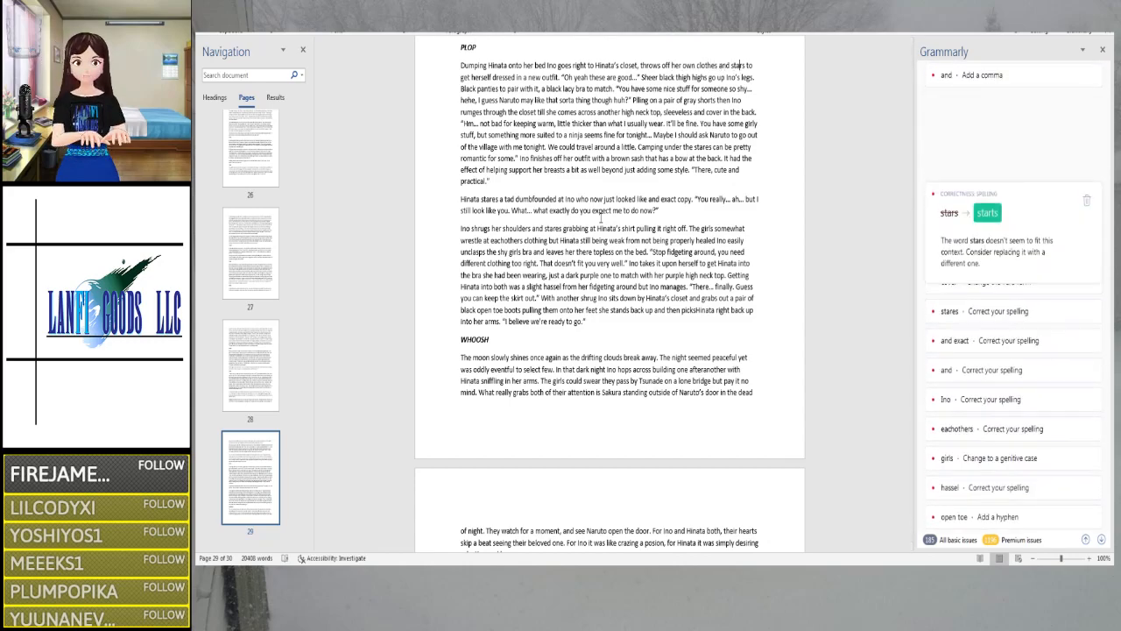
{"action": "key", "text": "Right"}
{"action": "type", "text": "t"}
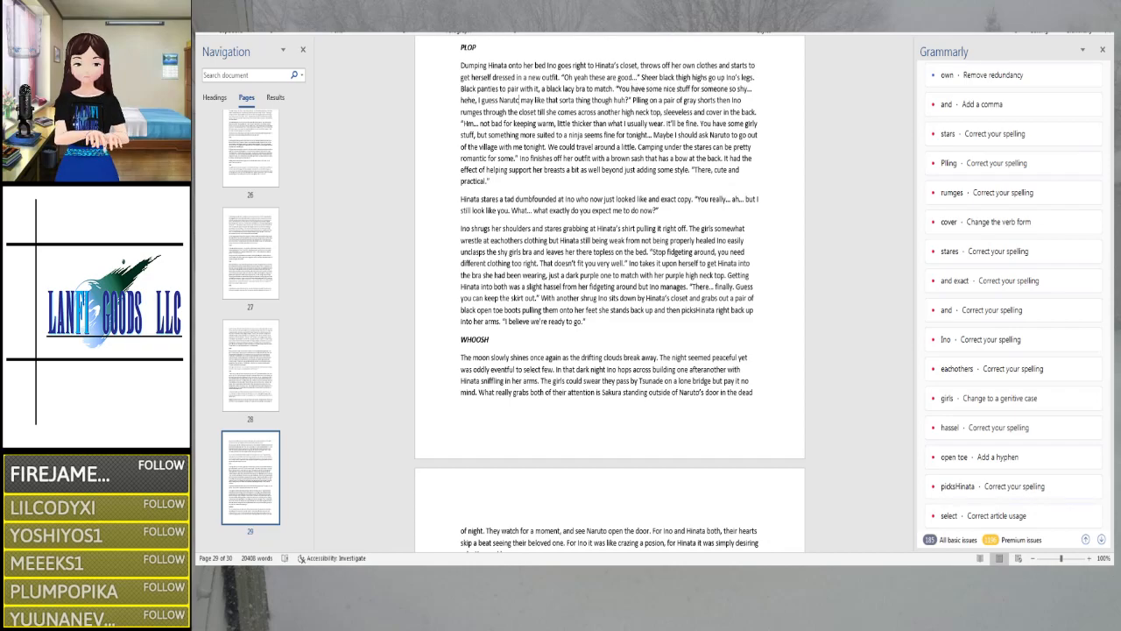
Accept Grammarly's "Pulling" for "Plling" and "rummages" for "rumges" in the sentence about the gray shorts
{"action": "left_click", "coordinate": [634, 100]}
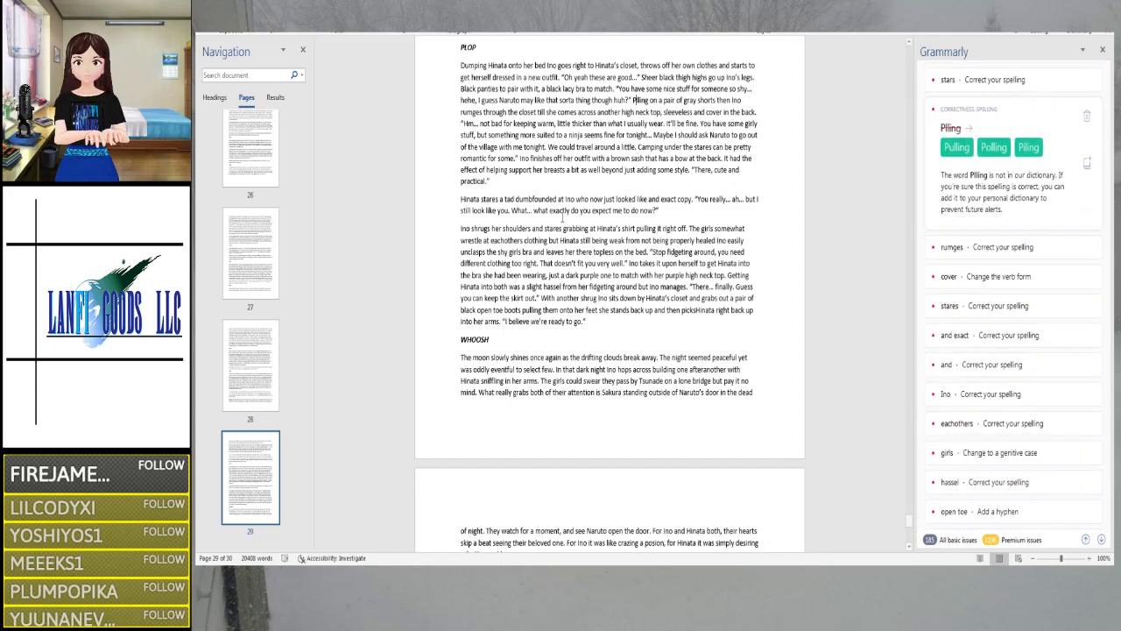
{"action": "left_click", "coordinate": [956, 147]}
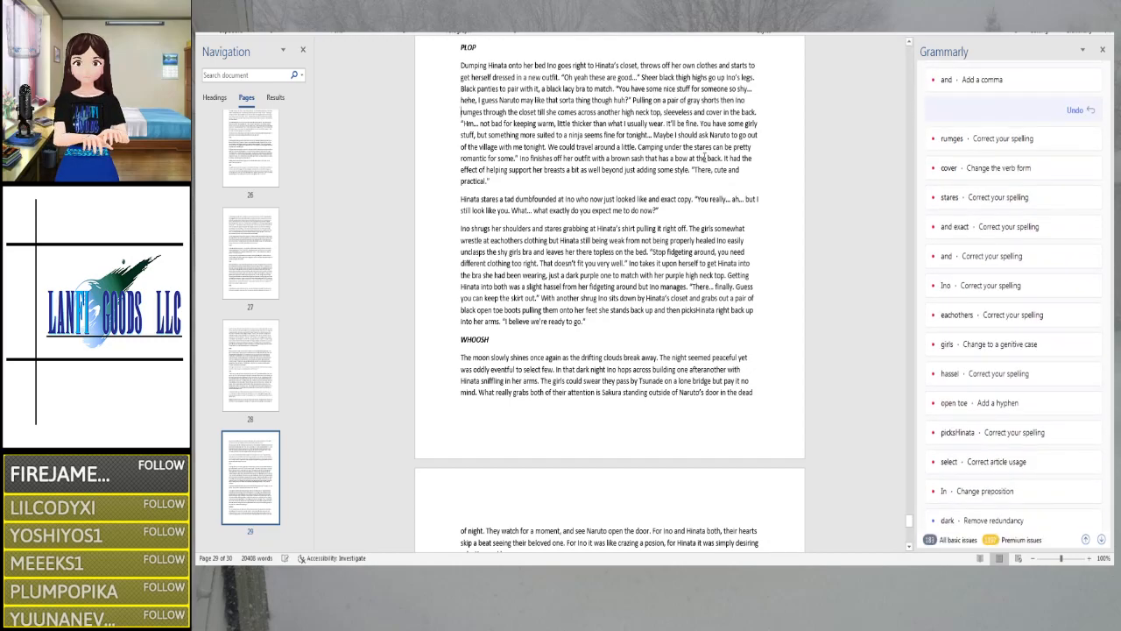
{"action": "left_click", "coordinate": [963, 138]}
{"action": "left_click", "coordinate": [973, 163]}
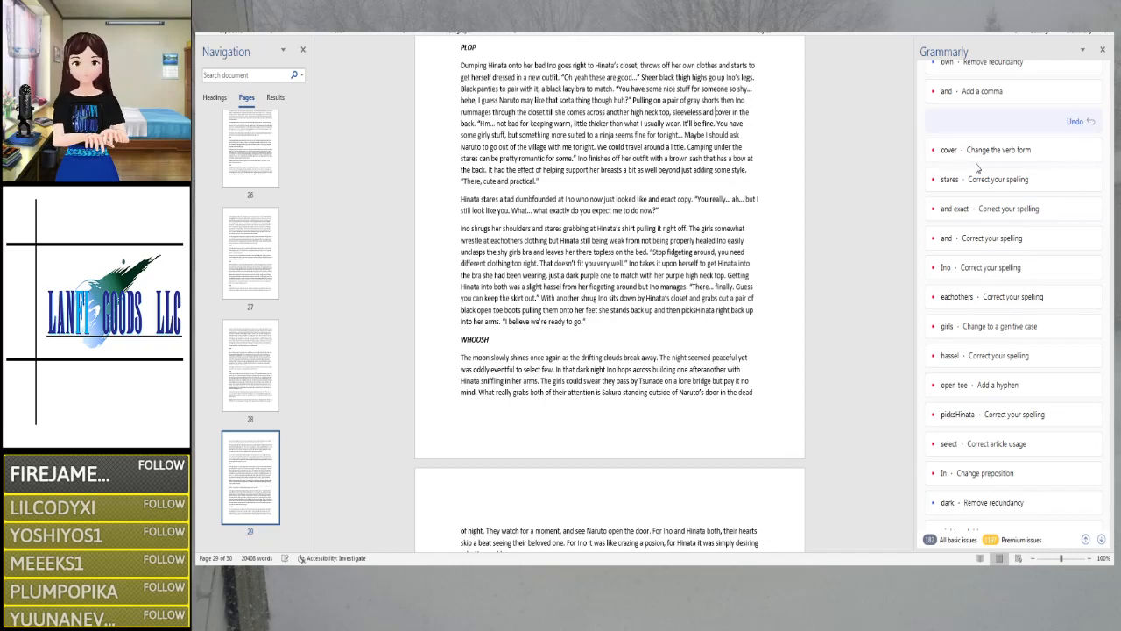
Change "sleeveless and cover in the back" to "sleeveless and covers the back"
{"action": "left_click", "coordinate": [976, 166]}
{"action": "left_click", "coordinate": [976, 166]}
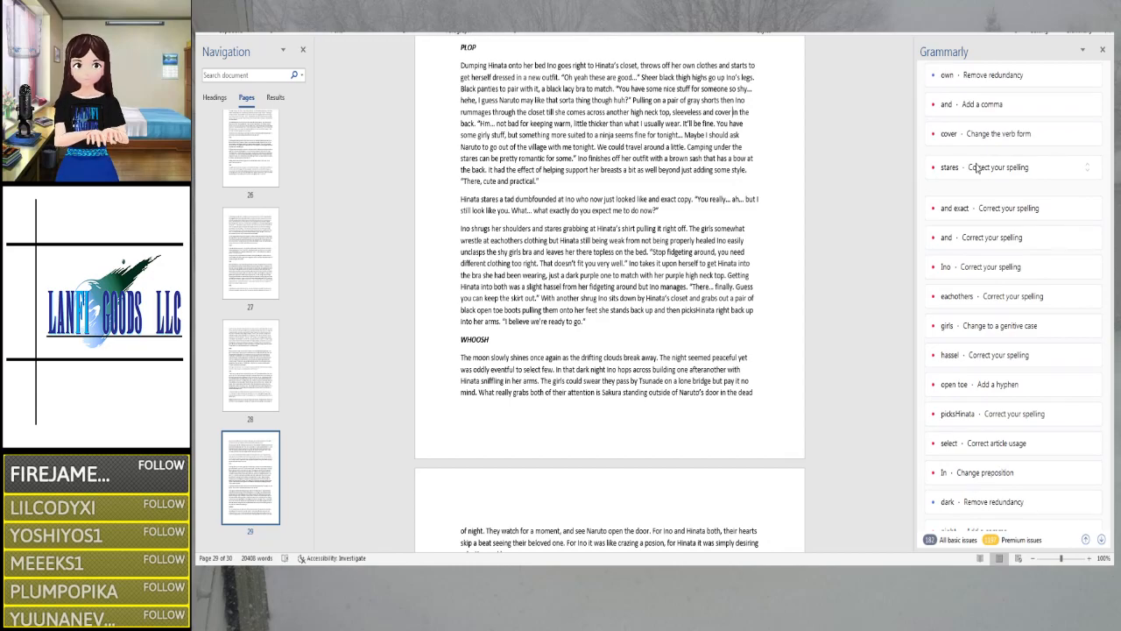
{"action": "key", "text": "Delete"}
{"action": "key", "text": "Delete"}
{"action": "key", "text": "Delete"}
{"action": "key", "text": "Delete"}
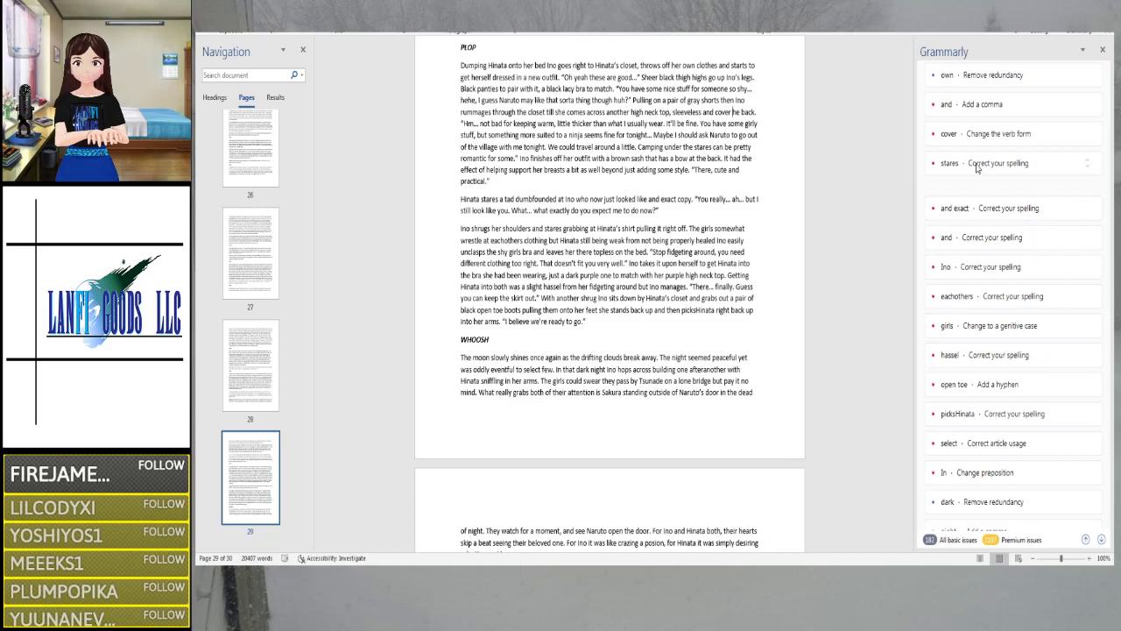
{"action": "type", "text": "s"}
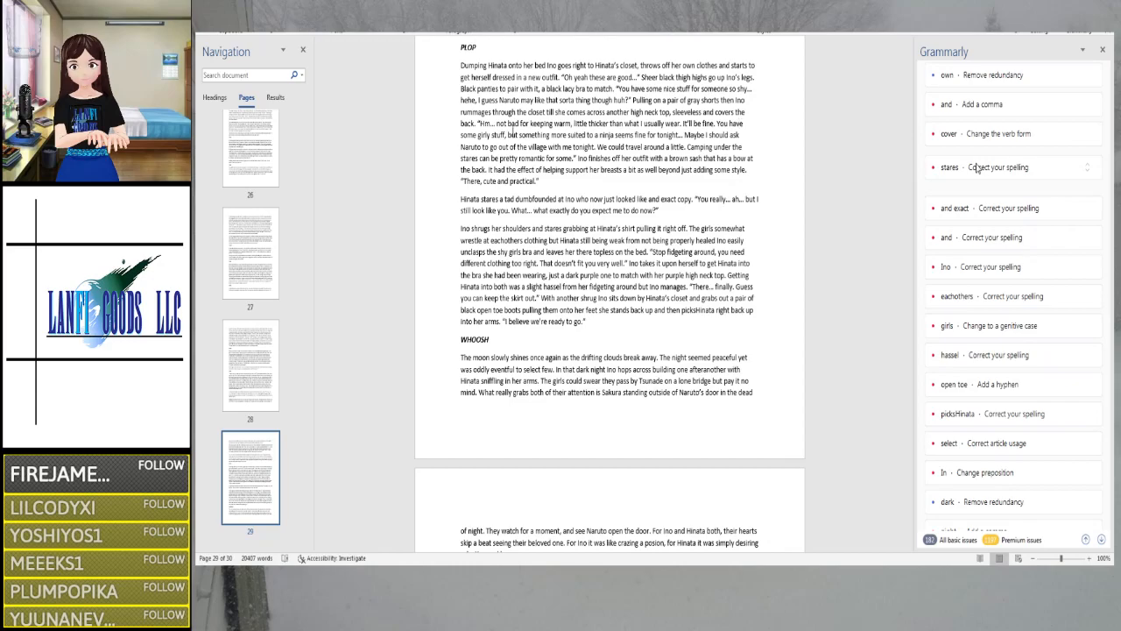
Proofread on through the PLOP paragraph and correct "stares" to "stars" in "Camping under the stares can be pretty romantic"
{"action": "key", "text": "ctrl+Right"}
{"action": "key", "text": "ctrl+Right"}
{"action": "key", "text": "ctrl+Right"}
{"action": "key", "text": "ctrl+Right"}
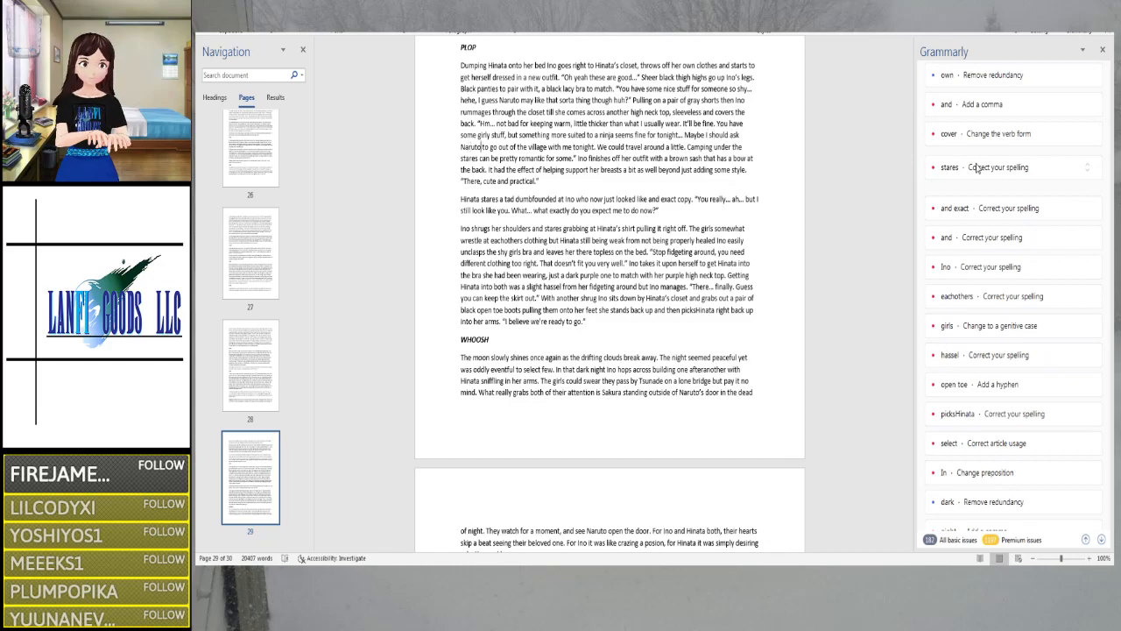
{"action": "key", "text": "Right"}
{"action": "key", "text": "ctrl+Right"}
{"action": "key", "text": "ctrl+Right"}
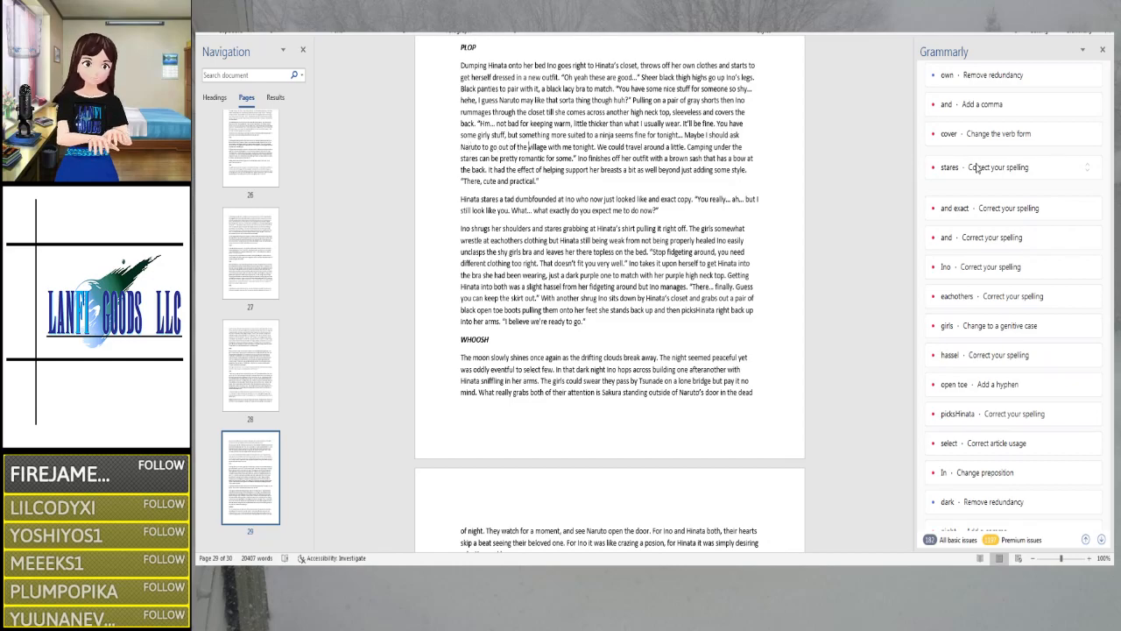
{"action": "key", "text": "ctrl+Right"}
{"action": "key", "text": "ctrl+Right"}
{"action": "key", "text": "ctrl+Right"}
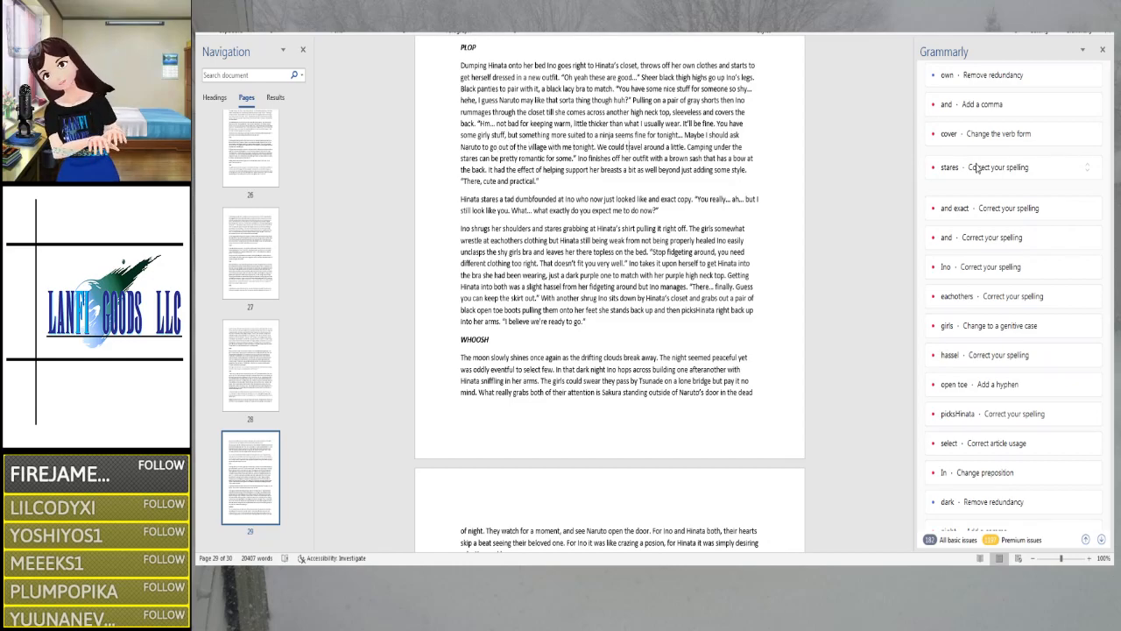
{"action": "key", "text": "ctrl+Right"}
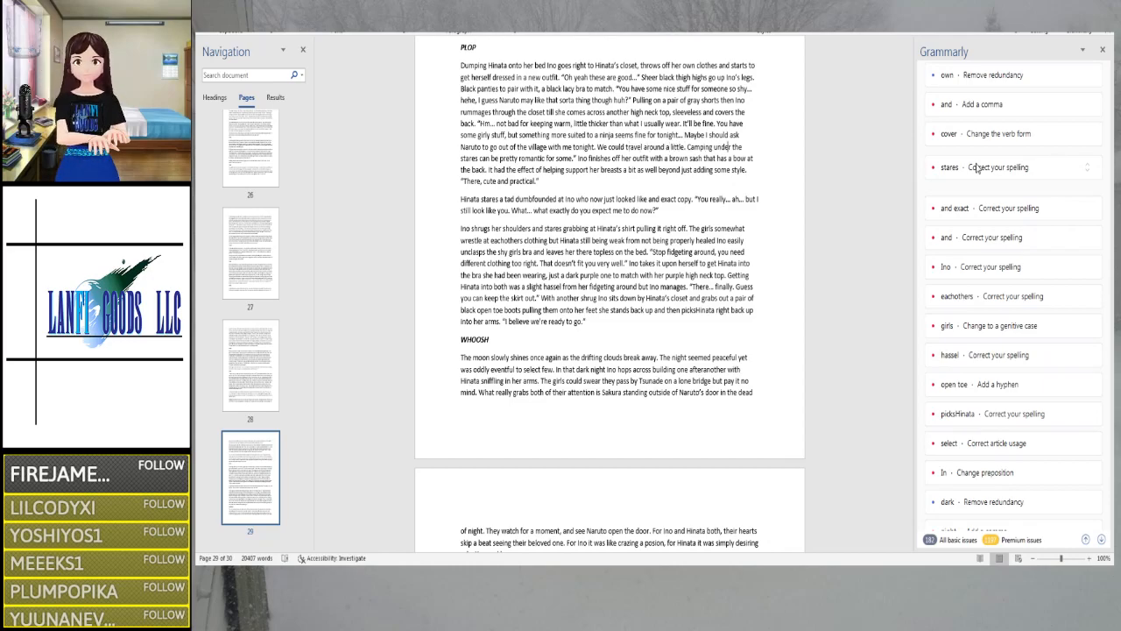
{"action": "left_click", "coordinate": [976, 168]}
{"action": "left_click", "coordinate": [977, 170]}
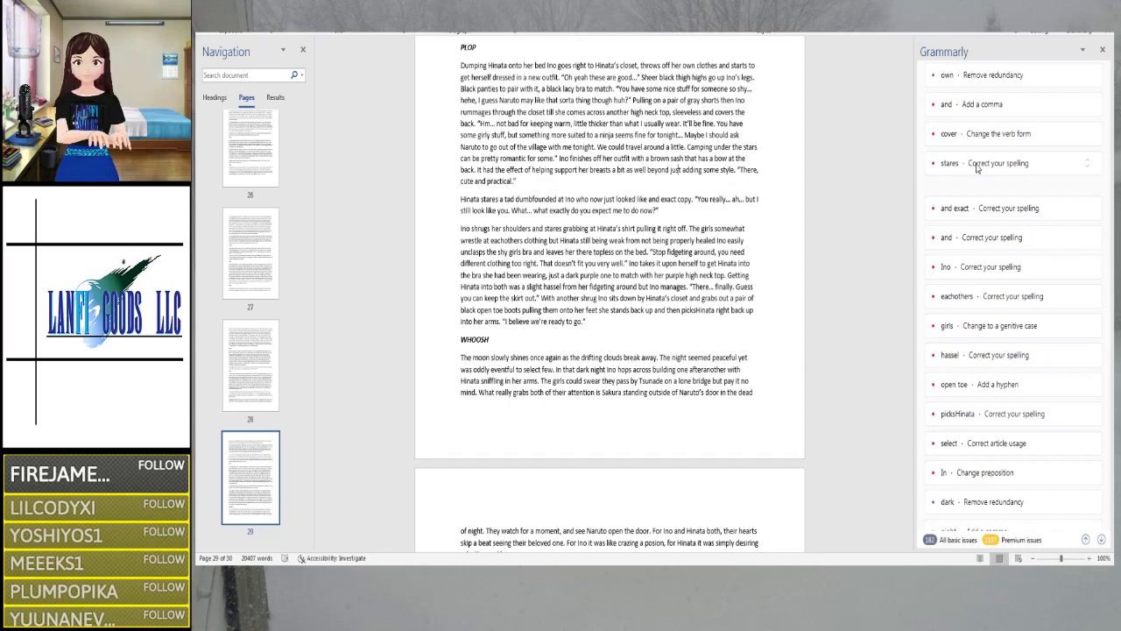
Remove "a tad" from "Hinata stares a tad dumbfounded at Ino"
{"action": "key", "text": "Right"}
{"action": "key", "text": "Right"}
{"action": "key", "text": "Right"}
{"action": "key", "text": "Right"}
{"action": "key", "text": "Right"}
{"action": "key", "text": "Right"}
{"action": "key", "text": "Right"}
{"action": "key", "text": "Right"}
{"action": "key", "text": "Right"}
{"action": "key", "text": "Right"}
{"action": "key", "text": "Right"}
{"action": "key", "text": "Right"}
{"action": "key", "text": "Right"}
{"action": "key", "text": "Right"}
{"action": "key", "text": "Right"}
{"action": "key", "text": "Right"}
{"action": "key", "text": "Right"}
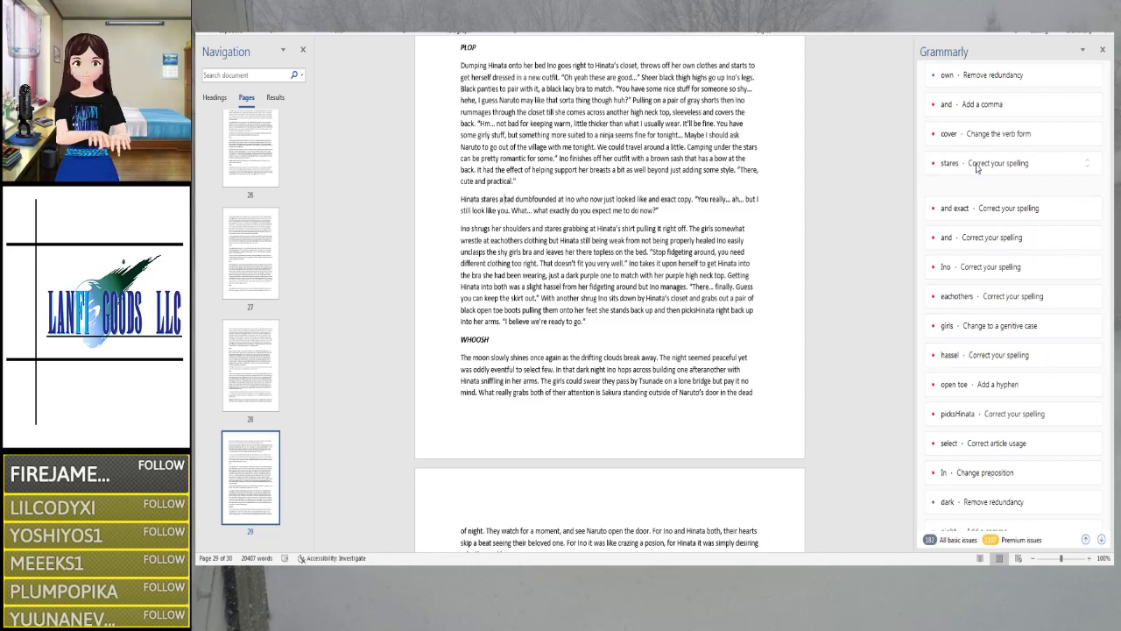
{"action": "key", "text": "Right"}
{"action": "key", "text": "Right"}
{"action": "key", "text": "Right"}
{"action": "key", "text": "Right"}
{"action": "key", "text": "Right"}
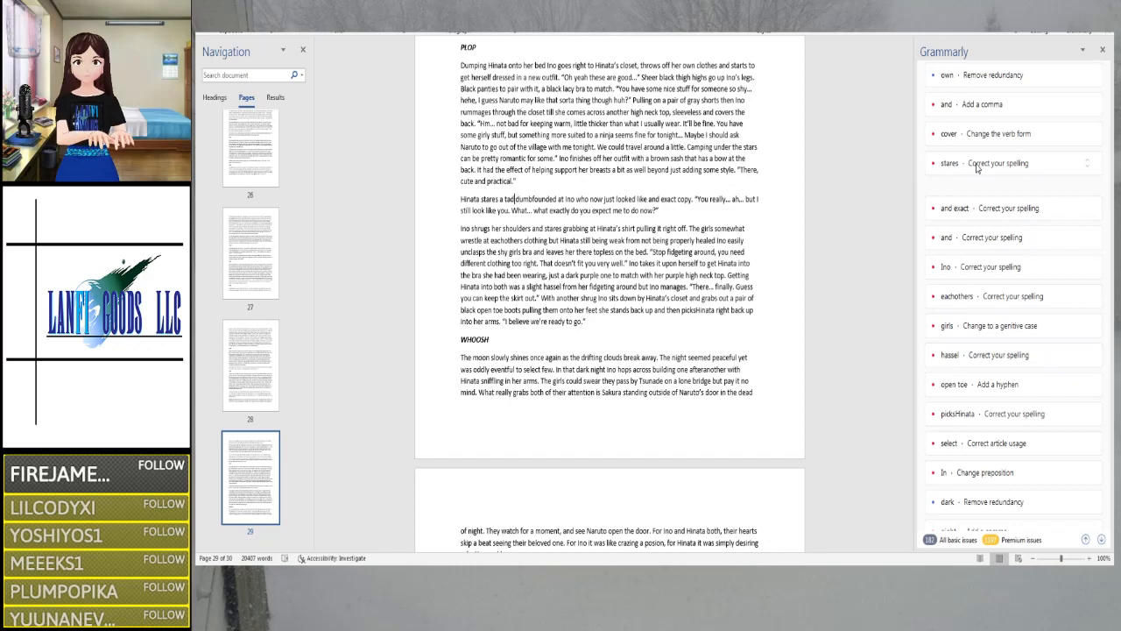
{"action": "key", "text": "BackSpace"}
{"action": "key", "text": "BackSpace"}
{"action": "key", "text": "BackSpace"}
{"action": "key", "text": "BackSpace"}
{"action": "key", "text": "BackSpace"}
{"action": "key", "text": "BackSpace"}
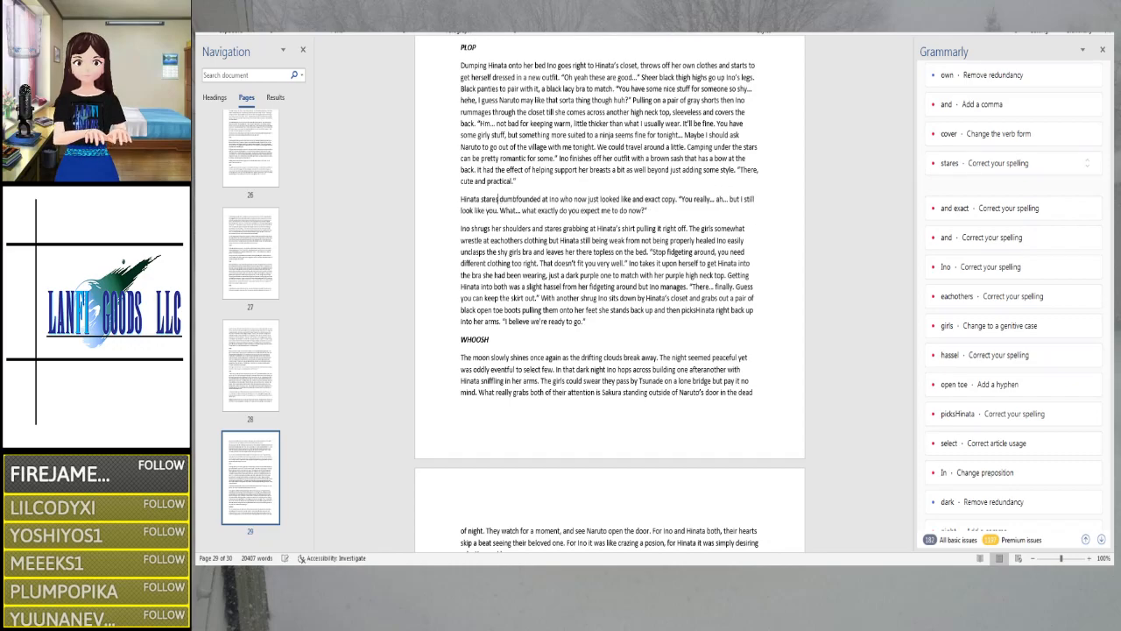
Correct "and exact copy" to "an exact copy" in the sentence about Hinata staring at Ino
{"action": "key", "text": "Right"}
{"action": "key", "text": "Right"}
{"action": "key", "text": "Right"}
{"action": "key", "text": "Right"}
{"action": "key", "text": "Right"}
{"action": "key", "text": "Right"}
{"action": "key", "text": "Right"}
{"action": "key", "text": "Right"}
{"action": "key", "text": "Right"}
{"action": "key", "text": "Right"}
{"action": "key", "text": "Right"}
{"action": "key", "text": "Right"}
{"action": "key", "text": "Right"}
{"action": "key", "text": "Right"}
{"action": "key", "text": "Right"}
{"action": "key", "text": "Right"}
{"action": "key", "text": "Right"}
{"action": "key", "text": "Right"}
{"action": "key", "text": "Right"}
{"action": "key", "text": "Right"}
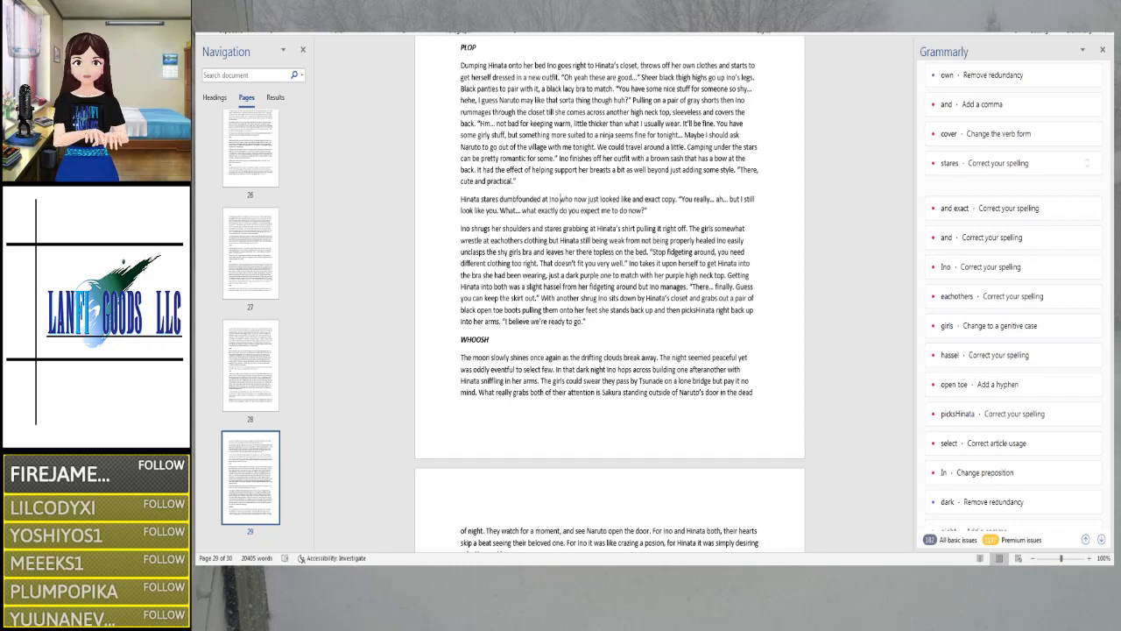
{"action": "key", "text": "Right"}
{"action": "key", "text": "Right"}
{"action": "key", "text": "Right"}
{"action": "key", "text": "Right"}
{"action": "key", "text": "Right"}
{"action": "key", "text": "BackSpace"}
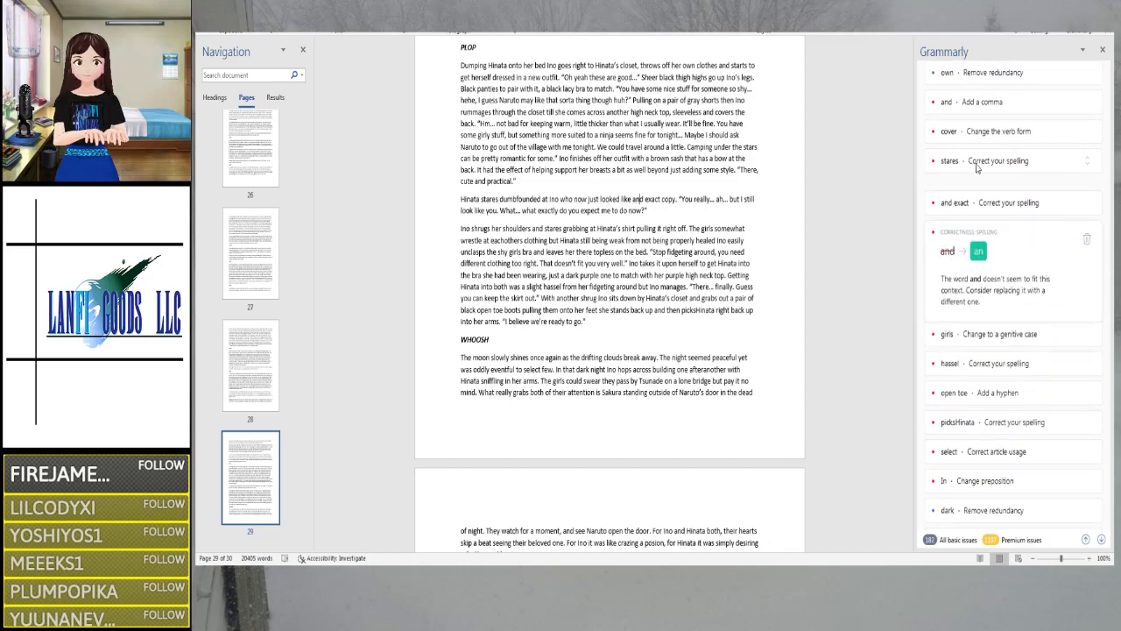
Proofread on to the paragraph starting "Ino shrugs her shoulders" and change "stares grabbing at Hinata's shirt" to "grabs at Hinata's shirt"
{"action": "key", "text": "Right"}
{"action": "key", "text": "Right"}
{"action": "key", "text": "Right"}
{"action": "key", "text": "Right"}
{"action": "key", "text": "Right"}
{"action": "key", "text": "Right"}
{"action": "key", "text": "Right"}
{"action": "key", "text": "Right"}
{"action": "key", "text": "Right"}
{"action": "key", "text": "Right"}
{"action": "key", "text": "Right"}
{"action": "key", "text": "Right"}
{"action": "key", "text": "Right"}
{"action": "key", "text": "Right"}
{"action": "key", "text": "Right"}
{"action": "key", "text": "Right"}
{"action": "key", "text": "Right"}
{"action": "key", "text": "Right"}
{"action": "key", "text": "Right"}
{"action": "key", "text": "Right"}
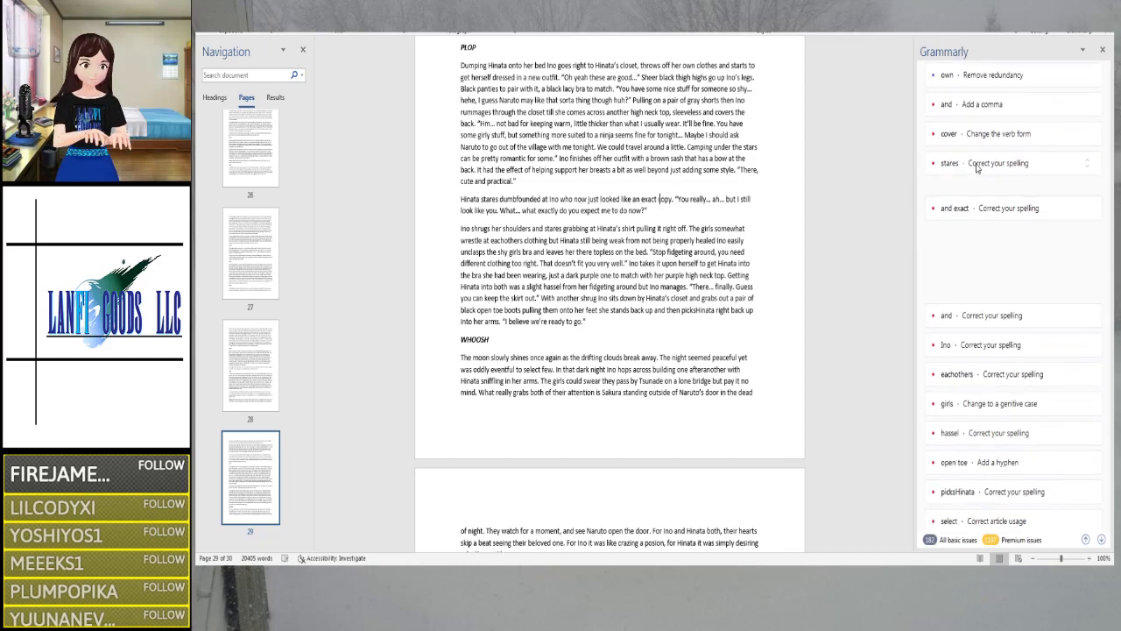
{"action": "key", "text": "Right"}
{"action": "key", "text": "Right"}
{"action": "key", "text": "Right"}
{"action": "key", "text": "Right"}
{"action": "key", "text": "Right"}
{"action": "key", "text": "Right"}
{"action": "key", "text": "Right"}
{"action": "key", "text": "Right"}
{"action": "key", "text": "Right"}
{"action": "key", "text": "Right"}
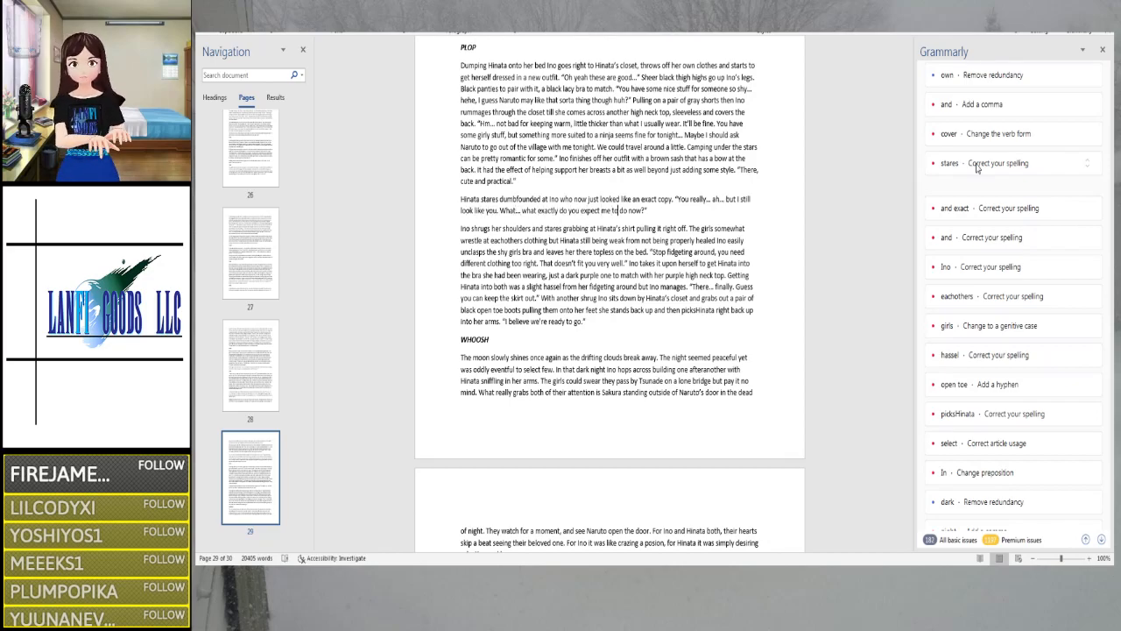
{"action": "key", "text": "Right"}
{"action": "key", "text": "Right"}
{"action": "key", "text": "Right"}
{"action": "key", "text": "Right"}
{"action": "key", "text": "Right"}
{"action": "key", "text": "Right"}
{"action": "key", "text": "Right"}
{"action": "key", "text": "Right"}
{"action": "key", "text": "Right"}
{"action": "key", "text": "Right"}
{"action": "key", "text": "Right"}
{"action": "key", "text": "Right"}
{"action": "key", "text": "Right"}
{"action": "key", "text": "Right"}
{"action": "key", "text": "Right"}
{"action": "key", "text": "Right"}
{"action": "key", "text": "Right"}
{"action": "key", "text": "Right"}
{"action": "key", "text": "Right"}
{"action": "key", "text": "Right"}
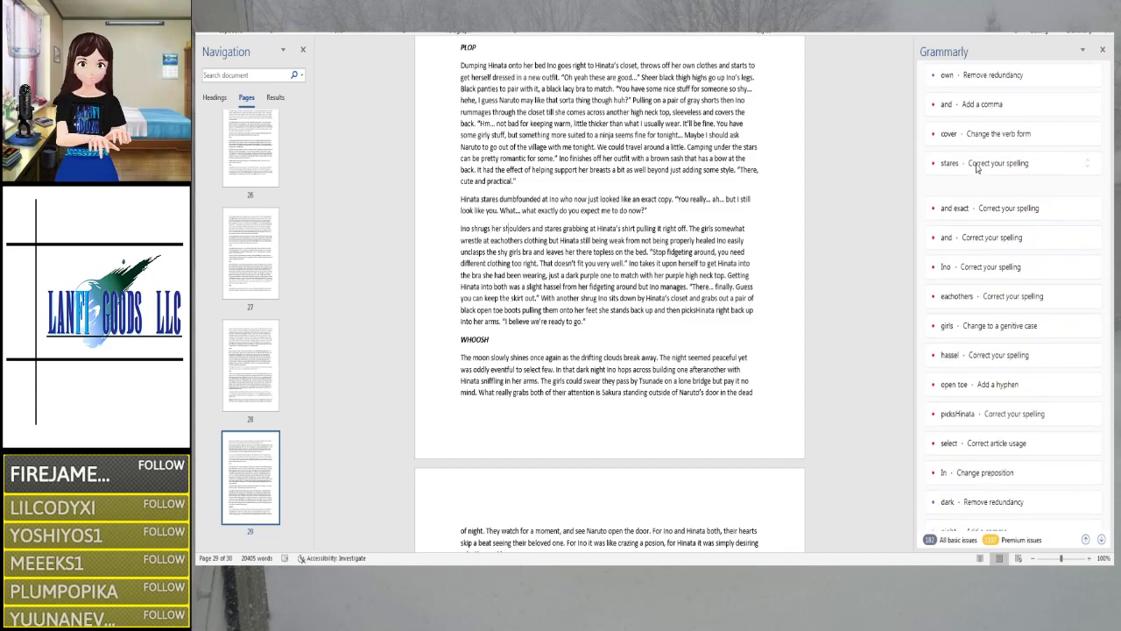
{"action": "key", "text": "Right"}
{"action": "key", "text": "Right"}
{"action": "key", "text": "Right"}
{"action": "key", "text": "Right"}
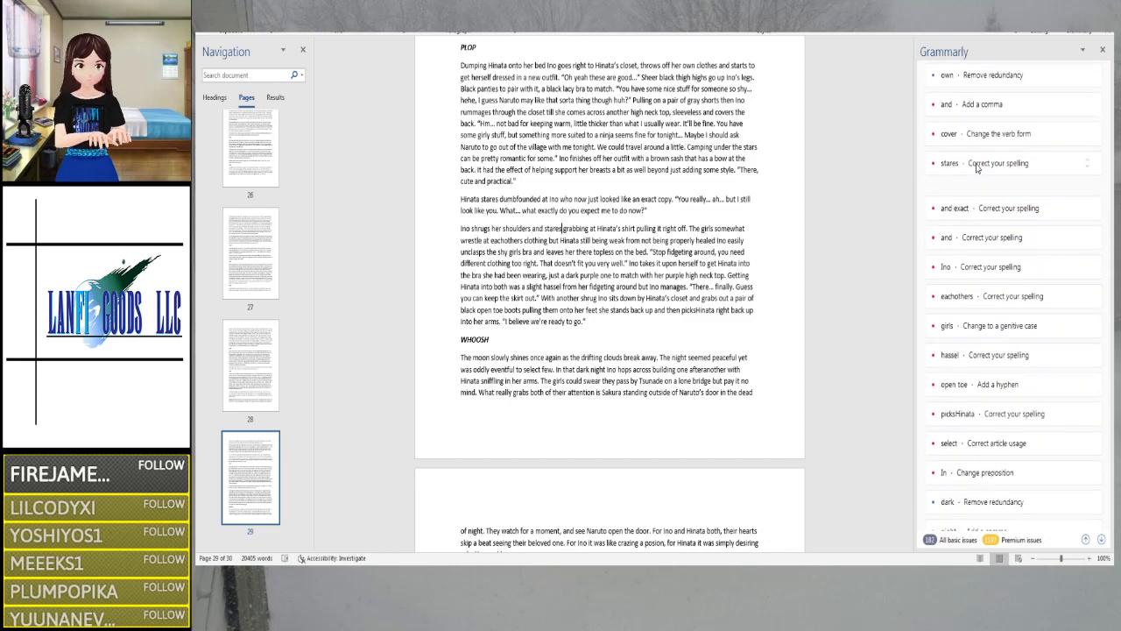
{"action": "key", "text": "BackSpace"}
{"action": "key", "text": "BackSpace"}
{"action": "key", "text": "BackSpace"}
{"action": "key", "text": "BackSpace"}
{"action": "key", "text": "BackSpace"}
{"action": "key", "text": "BackSpace"}
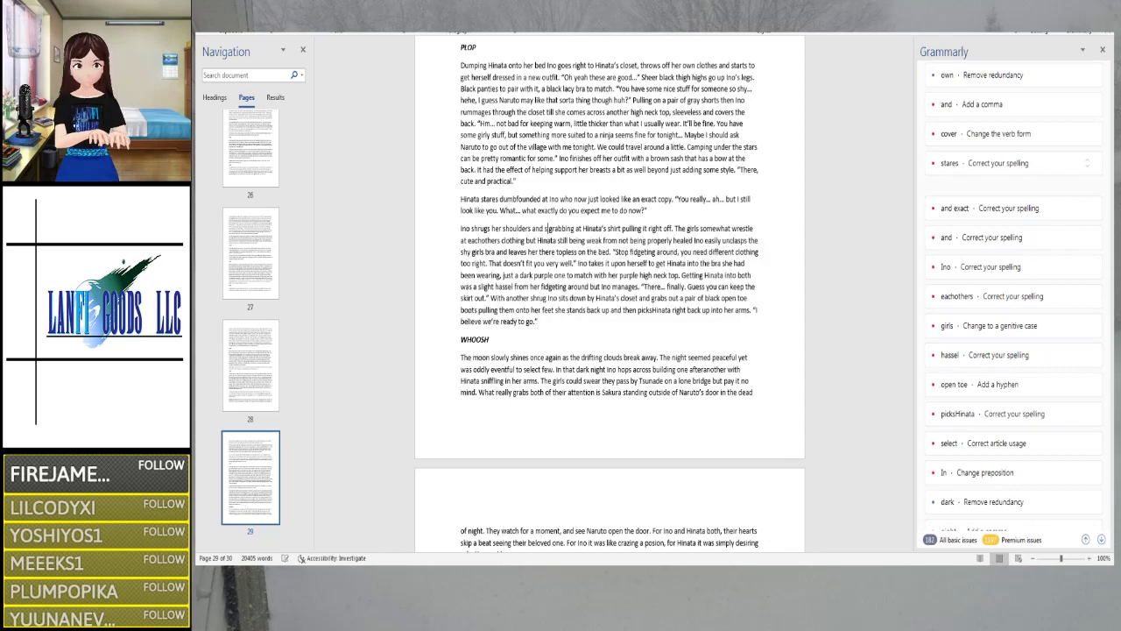
{"action": "key", "text": "Right"}
{"action": "key", "text": "Right"}
{"action": "key", "text": "Right"}
{"action": "key", "text": "Right"}
{"action": "key", "text": "Right"}
{"action": "key", "text": "Right"}
{"action": "key", "text": "Right"}
{"action": "key", "text": "Right"}
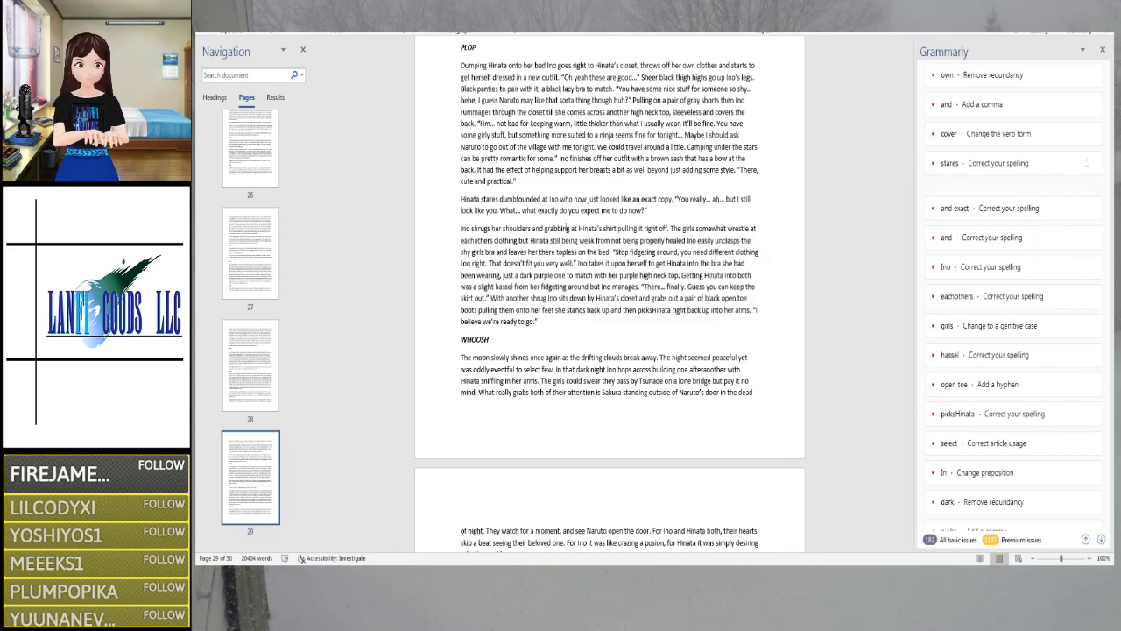
{"action": "key", "text": "BackSpace"}
{"action": "key", "text": "BackSpace"}
{"action": "key", "text": "BackSpace"}
{"action": "key", "text": "BackSpace"}
{"action": "type", "text": "s"}
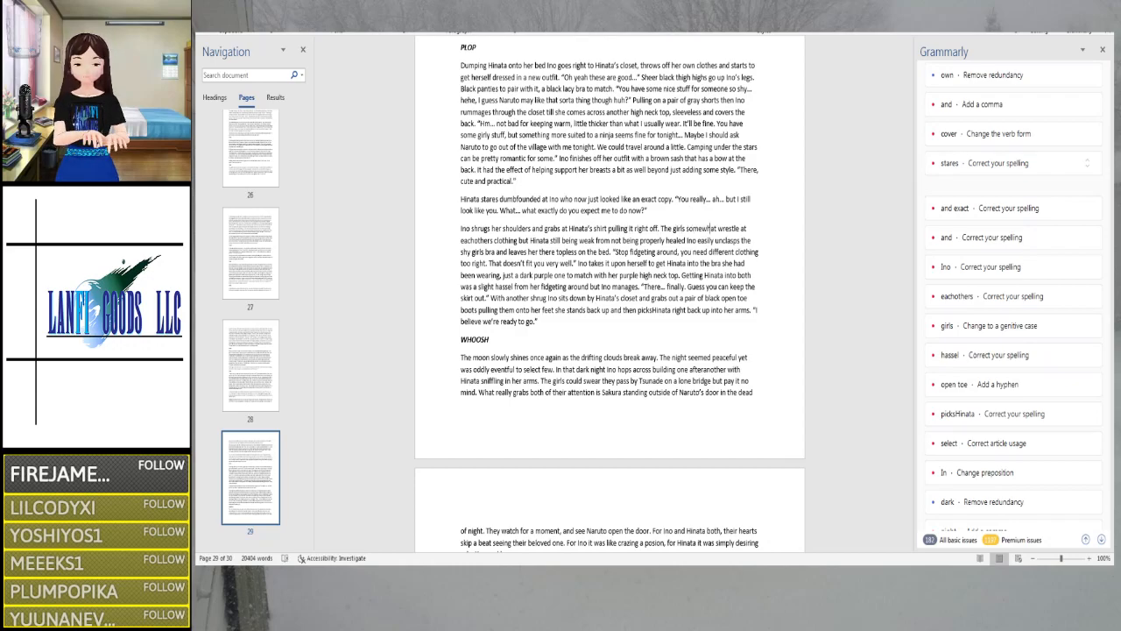
Correct "eachothers" to "each others" in the sentence about the girls wrestling at the clothing
{"action": "key", "text": "Right"}
{"action": "key", "text": "Right"}
{"action": "key", "text": "Right"}
{"action": "key", "text": "Right"}
{"action": "key", "text": "Right"}
{"action": "key", "text": "Right"}
{"action": "key", "text": "Right"}
{"action": "key", "text": "Right"}
{"action": "key", "text": "Right"}
{"action": "key", "text": "Right"}
{"action": "key", "text": "Right"}
{"action": "key", "text": "Right"}
{"action": "key", "text": "Right"}
{"action": "key", "text": "Right"}
{"action": "key", "text": "Right"}
{"action": "key", "text": "Right"}
{"action": "key", "text": "Right"}
{"action": "key", "text": "Right"}
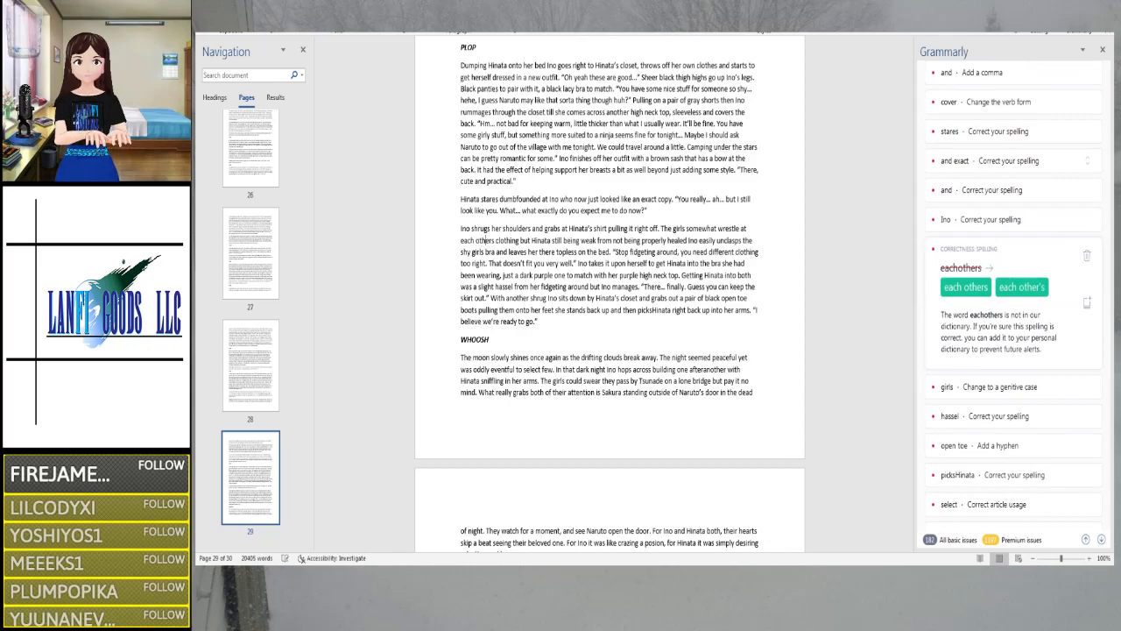
{"action": "left_click", "coordinate": [1000, 293]}
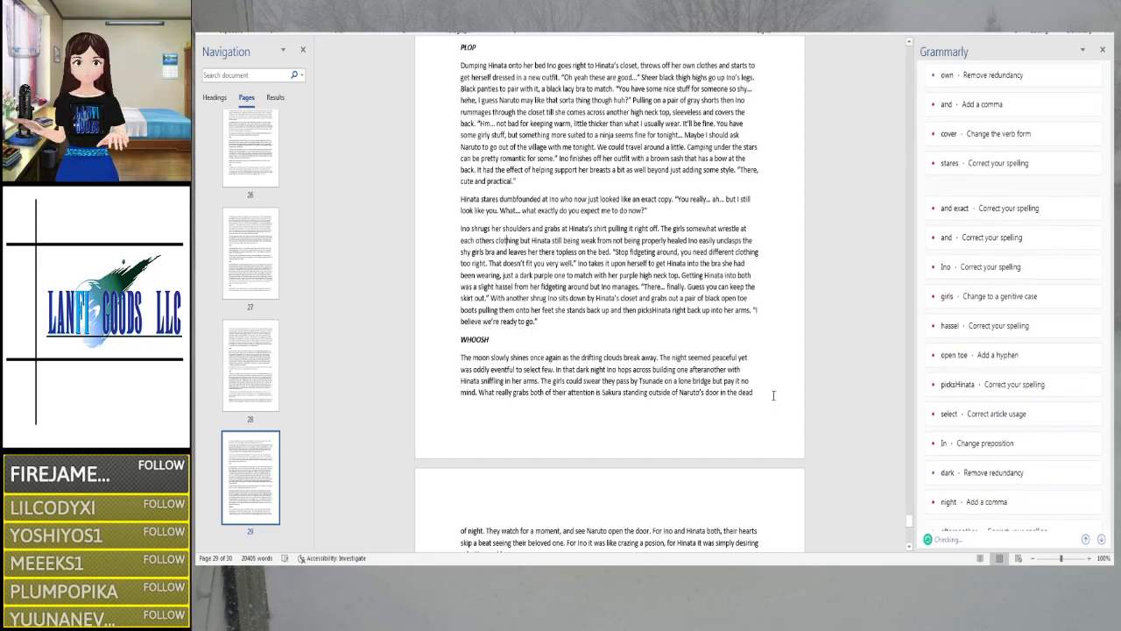
End the wrestling sentence with "loses." after "not being properly healed", so that "Ino easily" begins a new sentence
{"action": "key", "text": "Right"}
{"action": "key", "text": "Right"}
{"action": "key", "text": "Right"}
{"action": "key", "text": "Right"}
{"action": "key", "text": "Right"}
{"action": "key", "text": "Right"}
{"action": "key", "text": "Right"}
{"action": "key", "text": "Right"}
{"action": "key", "text": "Right"}
{"action": "key", "text": "Right"}
{"action": "key", "text": "Right"}
{"action": "key", "text": "Right"}
{"action": "key", "text": "Right"}
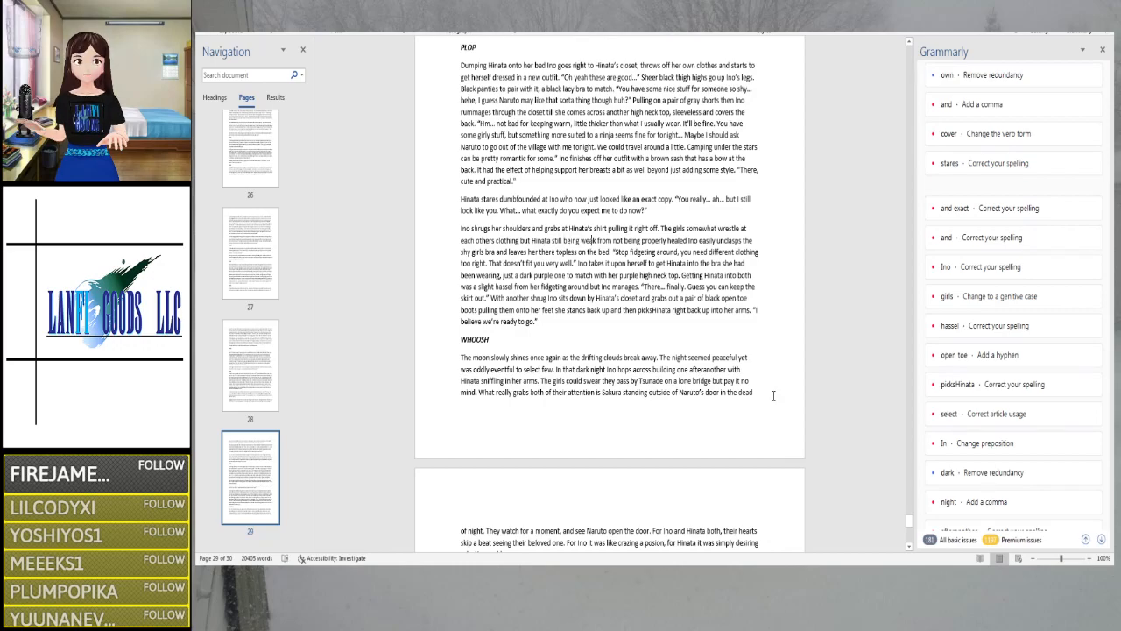
{"action": "key", "text": "Right"}
{"action": "key", "text": "Right"}
{"action": "key", "text": "Right"}
{"action": "key", "text": "Right"}
{"action": "key", "text": "Right"}
{"action": "key", "text": "Right"}
{"action": "key", "text": "Right"}
{"action": "key", "text": "Right"}
{"action": "key", "text": "Right"}
{"action": "key", "text": "Right"}
{"action": "key", "text": "Right"}
{"action": "key", "text": "Right"}
{"action": "key", "text": "Right"}
{"action": "key", "text": "Right"}
{"action": "key", "text": "Right"}
{"action": "key", "text": "Right"}
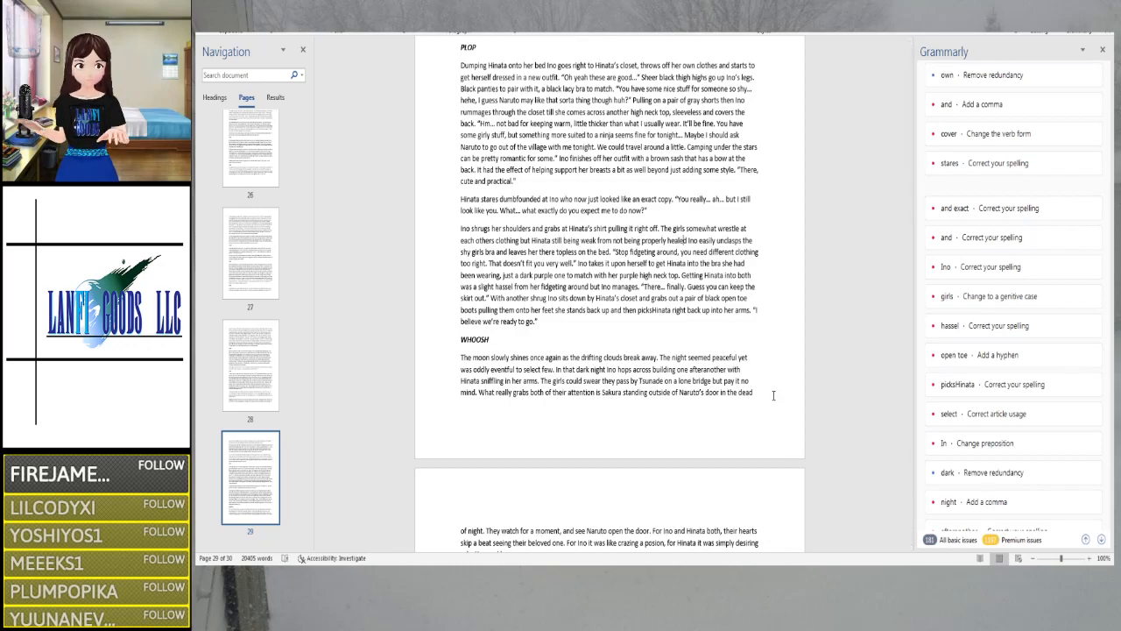
{"action": "key", "text": "Right"}
{"action": "key", "text": "Right"}
{"action": "key", "text": "Right"}
{"action": "key", "text": "Right"}
{"action": "key", "text": "Right"}
{"action": "key", "text": "Right"}
{"action": "key", "text": "Right"}
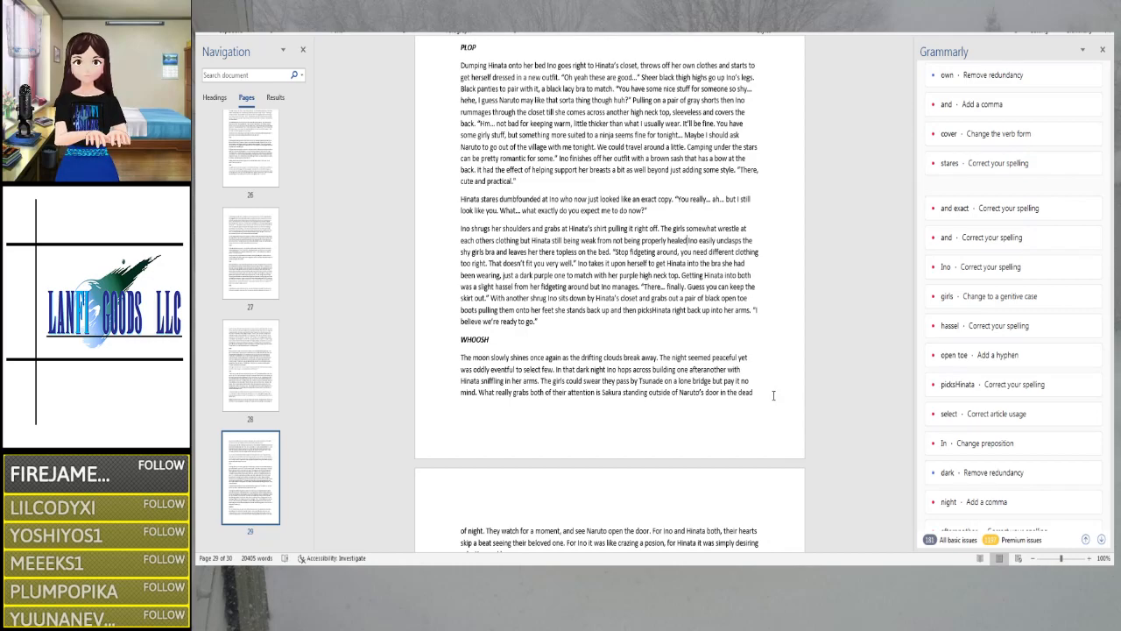
{"action": "type", "text": "loses"}
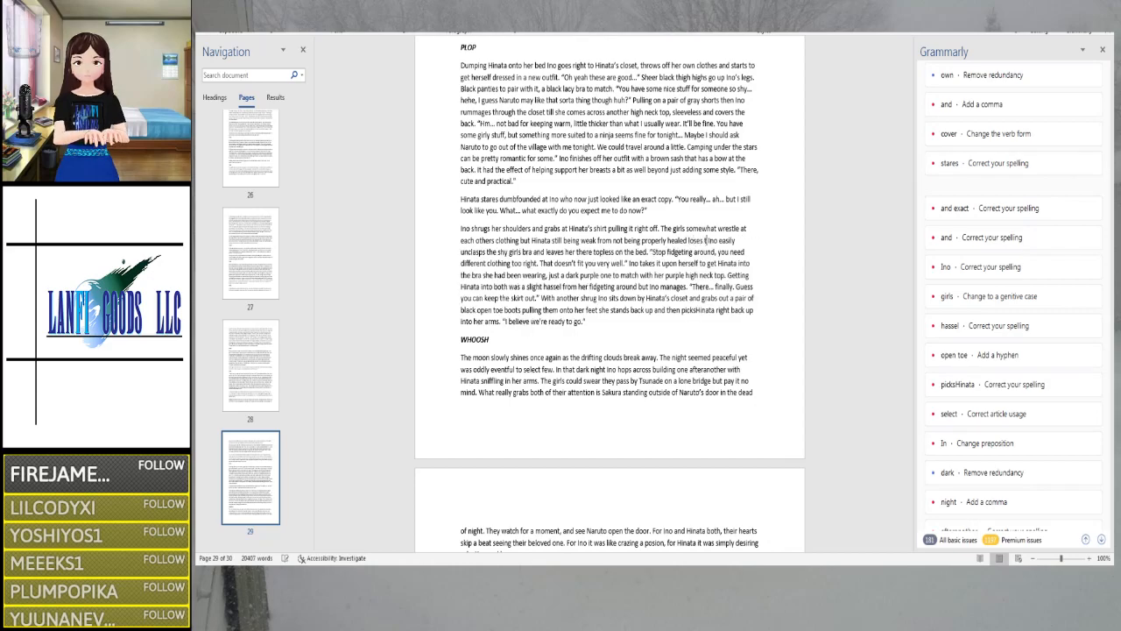
{"action": "key", "text": "BackSpace"}
{"action": "key", "text": "BackSpace"}
{"action": "type", "text": ","}
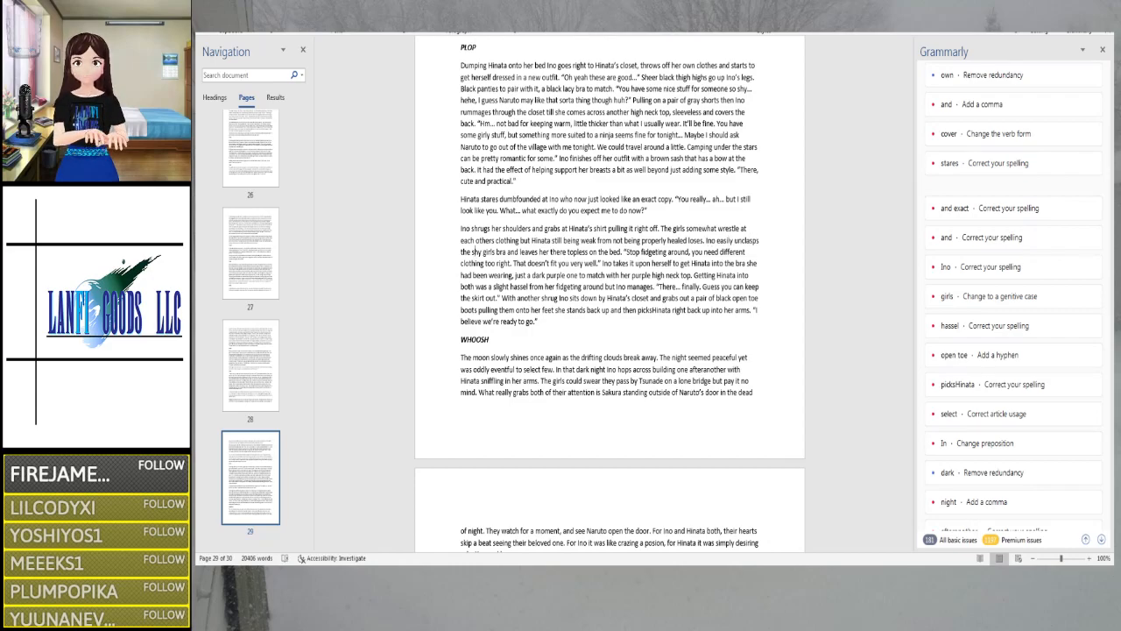
Accept Grammarly's correction of "girls" to "girl's" and replace the period after "different clothing too right" with a question mark
{"action": "left_click", "coordinate": [948, 296]}
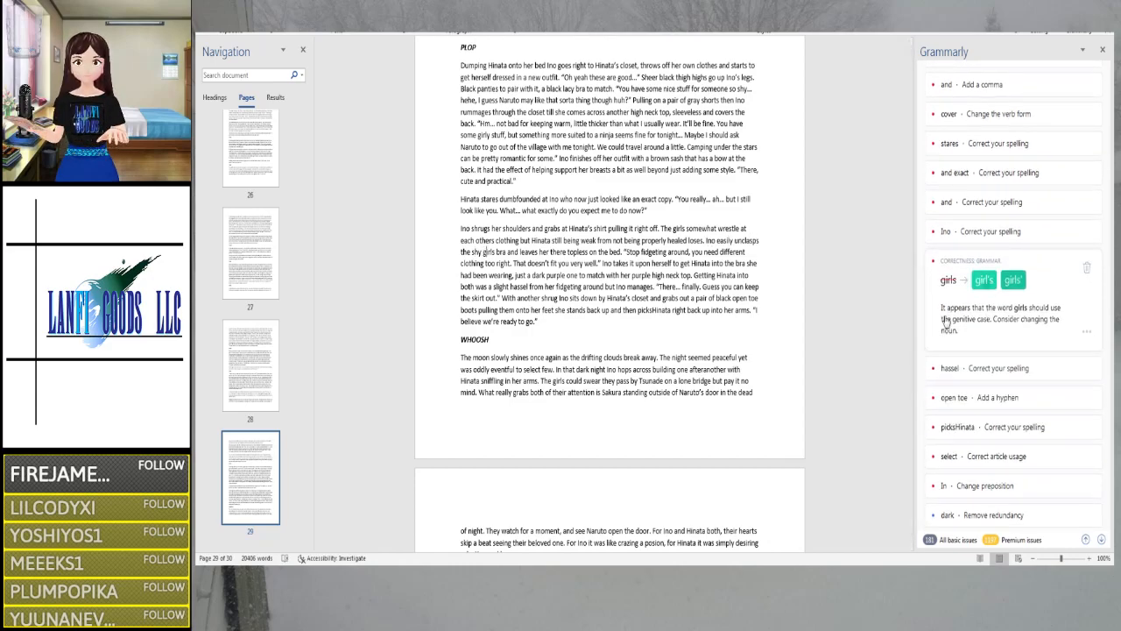
{"action": "left_click", "coordinate": [983, 279]}
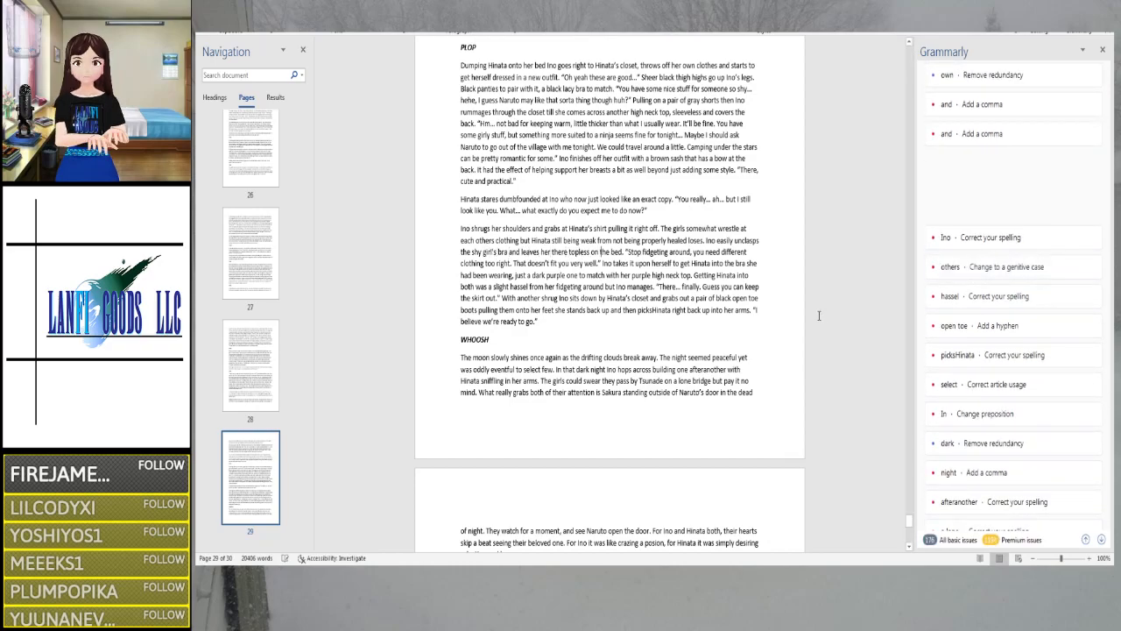
{"action": "key", "text": "Right"}
{"action": "key", "text": "Right"}
{"action": "key", "text": "Right"}
{"action": "key", "text": "Right"}
{"action": "key", "text": "Right"}
{"action": "key", "text": "Right"}
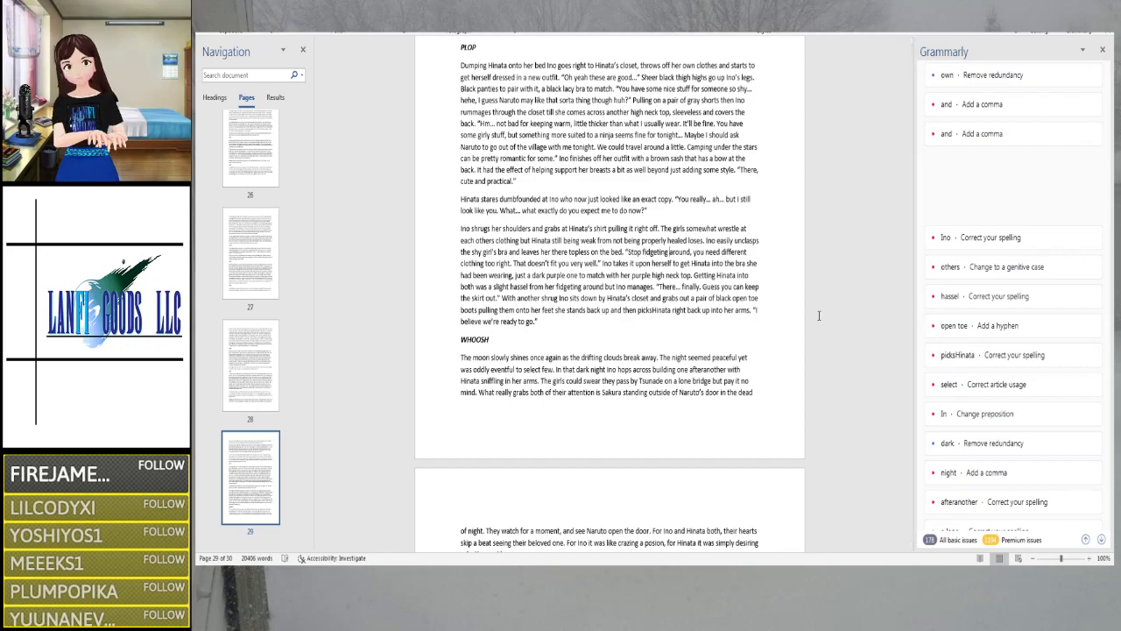
{"action": "key", "text": "Right"}
{"action": "key", "text": "Right"}
{"action": "key", "text": "Right"}
{"action": "key", "text": "Right"}
{"action": "key", "text": "Right"}
{"action": "key", "text": "Right"}
{"action": "key", "text": "Right"}
{"action": "key", "text": "Right"}
{"action": "key", "text": "Right"}
{"action": "key", "text": "Right"}
{"action": "key", "text": "Right"}
{"action": "key", "text": "Right"}
{"action": "key", "text": "Right"}
{"action": "key", "text": "Right"}
{"action": "key", "text": "Right"}
{"action": "key", "text": "Right"}
{"action": "key", "text": "Right"}
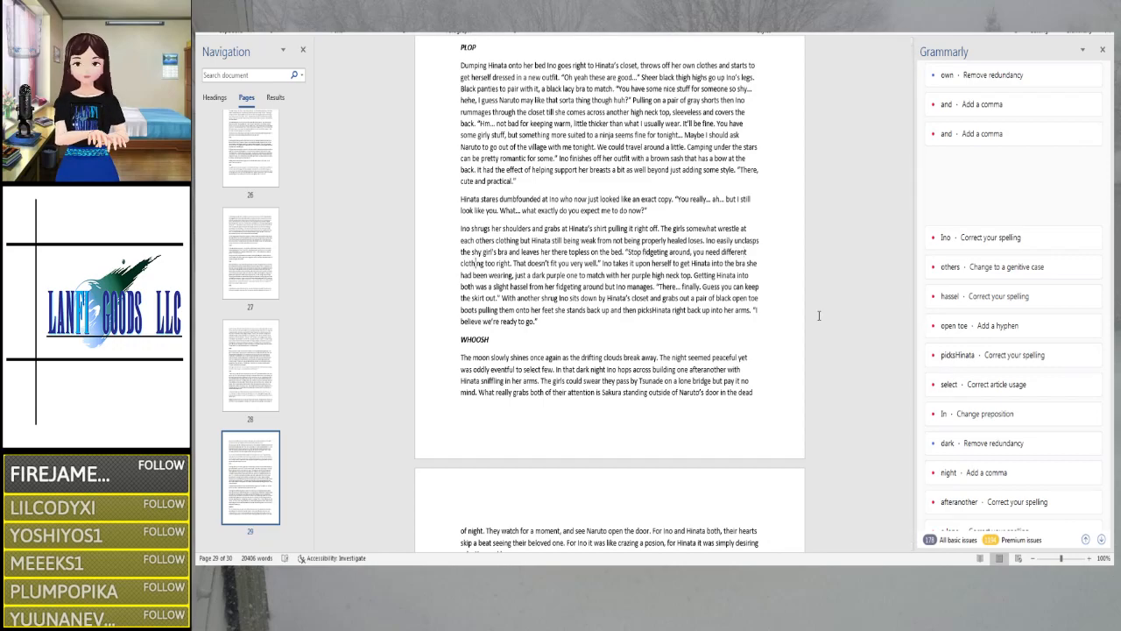
{"action": "key", "text": "Right"}
{"action": "key", "text": "Right"}
{"action": "key", "text": "Right"}
{"action": "key", "text": "Right"}
{"action": "key", "text": "Right"}
{"action": "key", "text": "Right"}
{"action": "key", "text": "BackSpace"}
{"action": "type", "text": "?"}
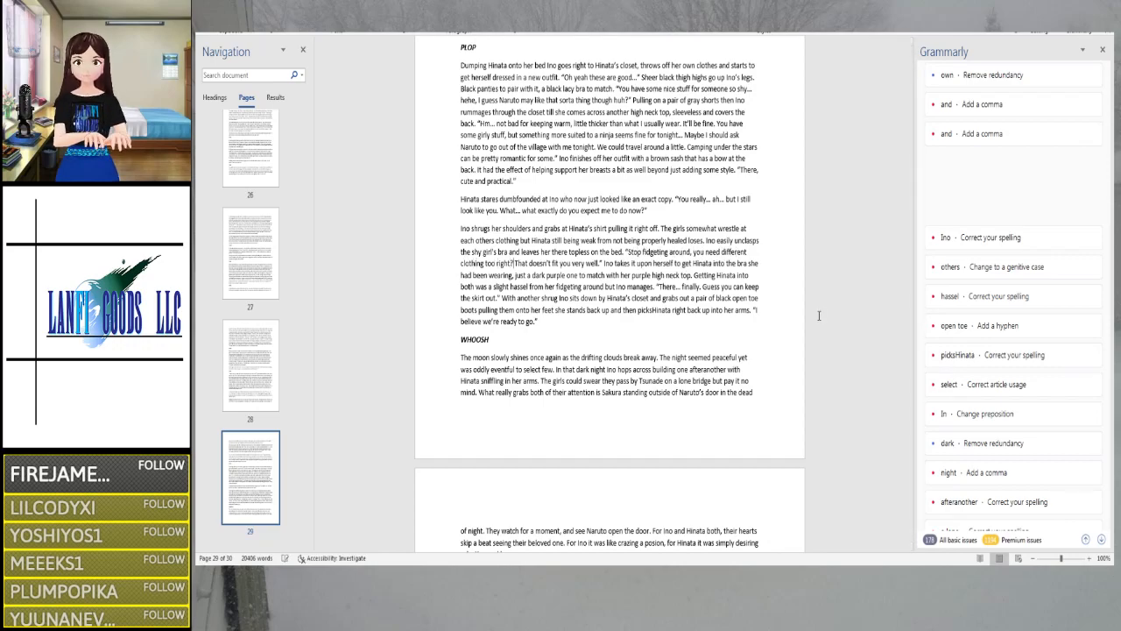
Accept Grammarly's corrections of "others" to "other's" and "hassel" to "hassle" in the paragraph starting "Ino shrugs her shoulders"
{"action": "left_click", "coordinate": [488, 241]}
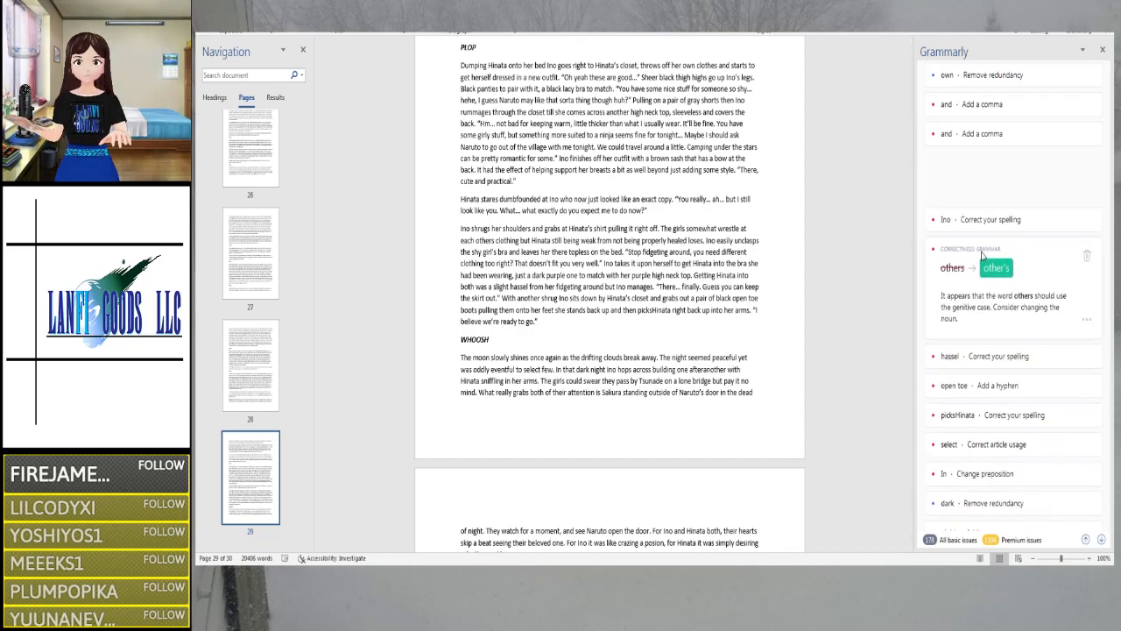
{"action": "left_click", "coordinate": [994, 268]}
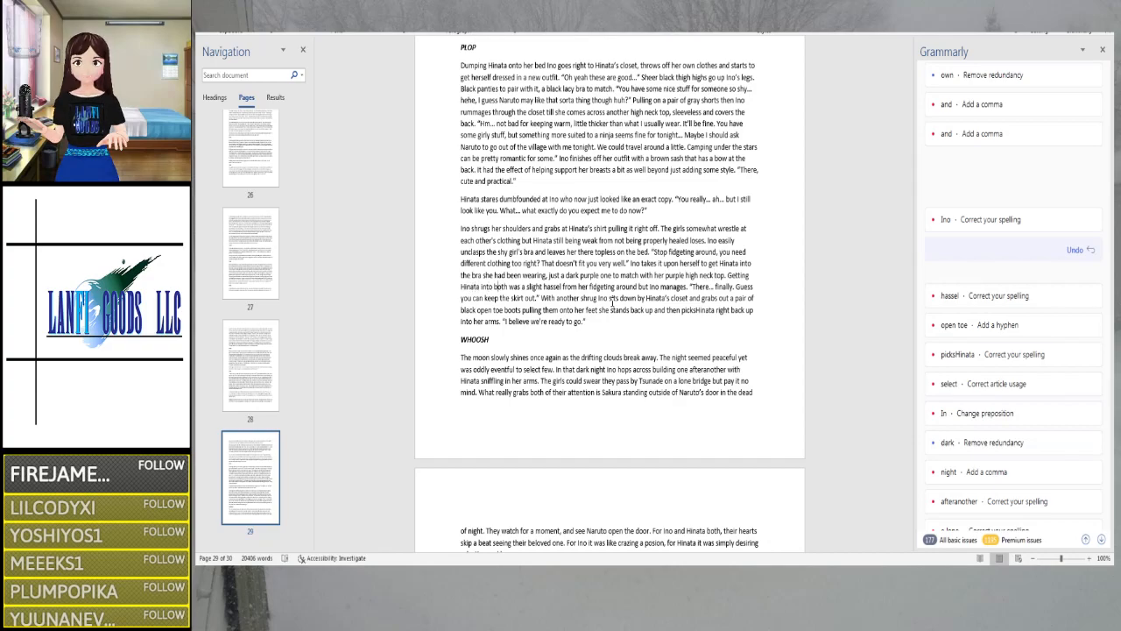
{"action": "key", "text": "Right"}
{"action": "key", "text": "Right"}
{"action": "key", "text": "Right"}
{"action": "key", "text": "Right"}
{"action": "key", "text": "Right"}
{"action": "key", "text": "Right"}
{"action": "key", "text": "Right"}
{"action": "key", "text": "Right"}
{"action": "key", "text": "Right"}
{"action": "key", "text": "Right"}
{"action": "key", "text": "Right"}
{"action": "left_click", "coordinate": [972, 296]}
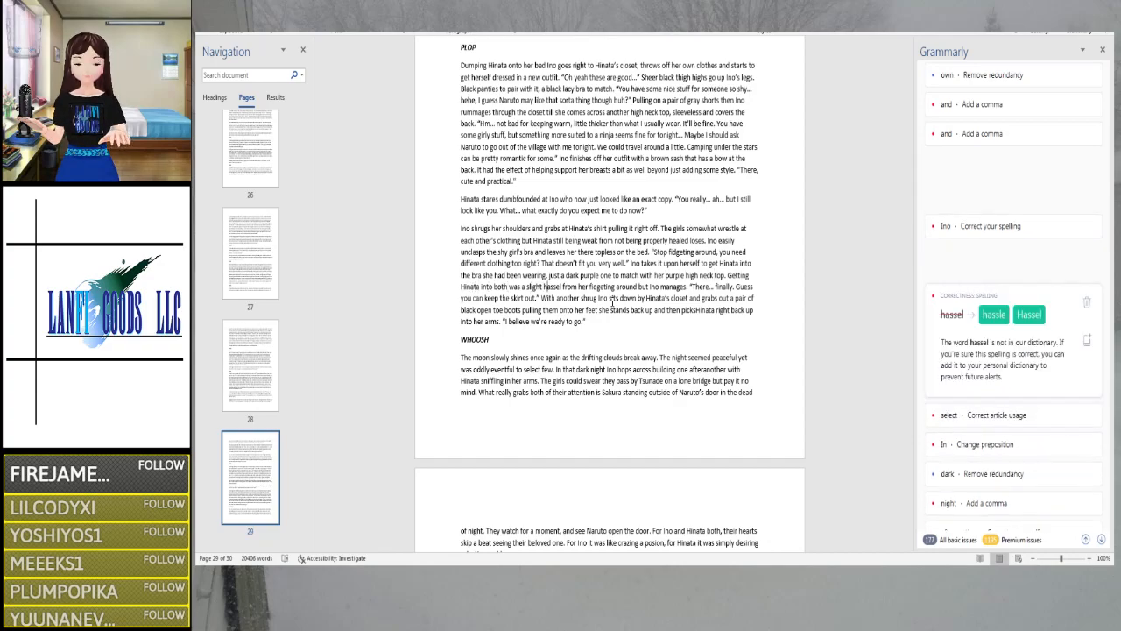
{"action": "left_click", "coordinate": [995, 314]}
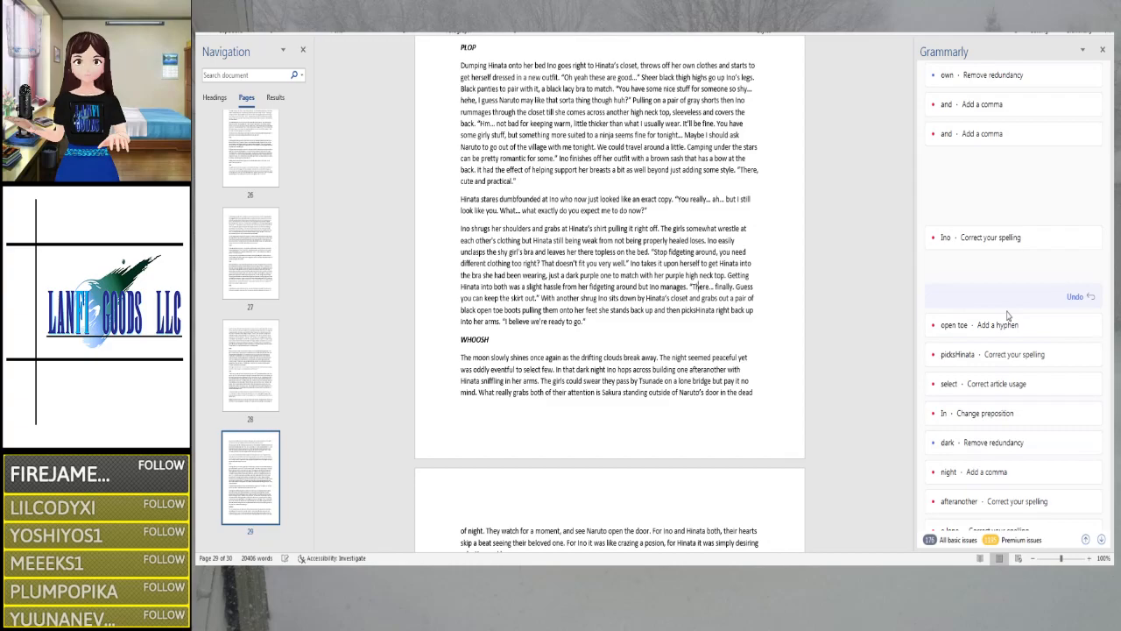
Hyphenate "open toe" as "open-toe" and separate "picksHinata" into "picks Hinata" in the sentence about the black boots
{"action": "key", "text": "Right"}
{"action": "key", "text": "Right"}
{"action": "key", "text": "Right"}
{"action": "key", "text": "Right"}
{"action": "key", "text": "Right"}
{"action": "key", "text": "Right"}
{"action": "key", "text": "Right"}
{"action": "key", "text": "Right"}
{"action": "key", "text": "Right"}
{"action": "key", "text": "Right"}
{"action": "key", "text": "Right"}
{"action": "key", "text": "Right"}
{"action": "key", "text": "Right"}
{"action": "key", "text": "Right"}
{"action": "key", "text": "Right"}
{"action": "key", "text": "Right"}
{"action": "key", "text": "Right"}
{"action": "key", "text": "Right"}
{"action": "key", "text": "Right"}
{"action": "key", "text": "Right"}
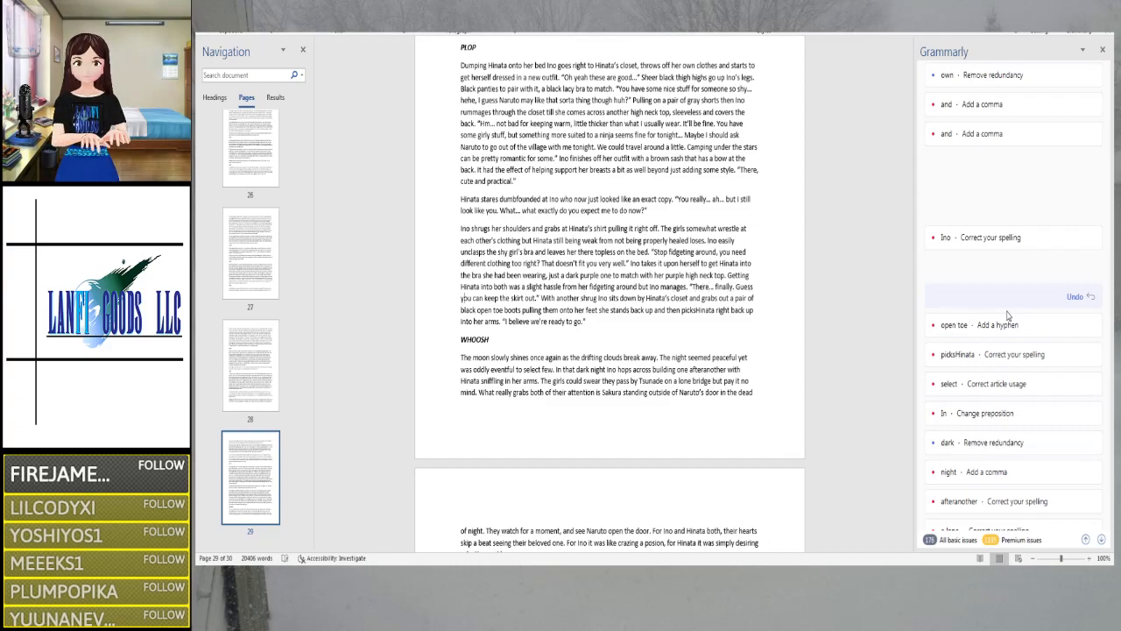
{"action": "key", "text": "Right"}
{"action": "key", "text": "Right"}
{"action": "key", "text": "Right"}
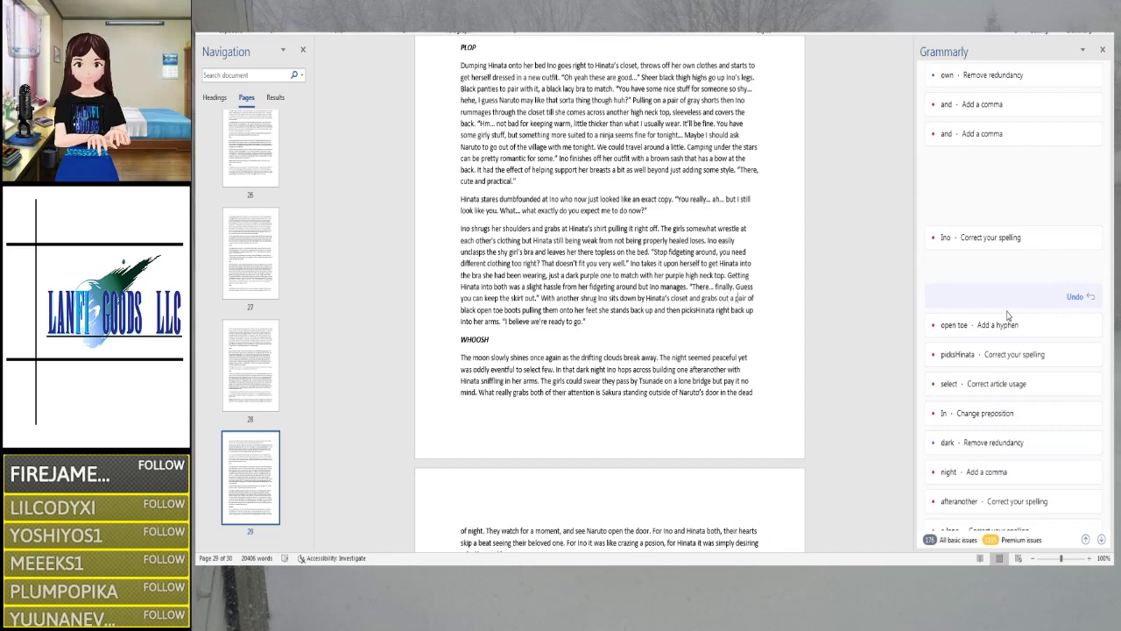
{"action": "left_click", "coordinate": [1007, 317]}
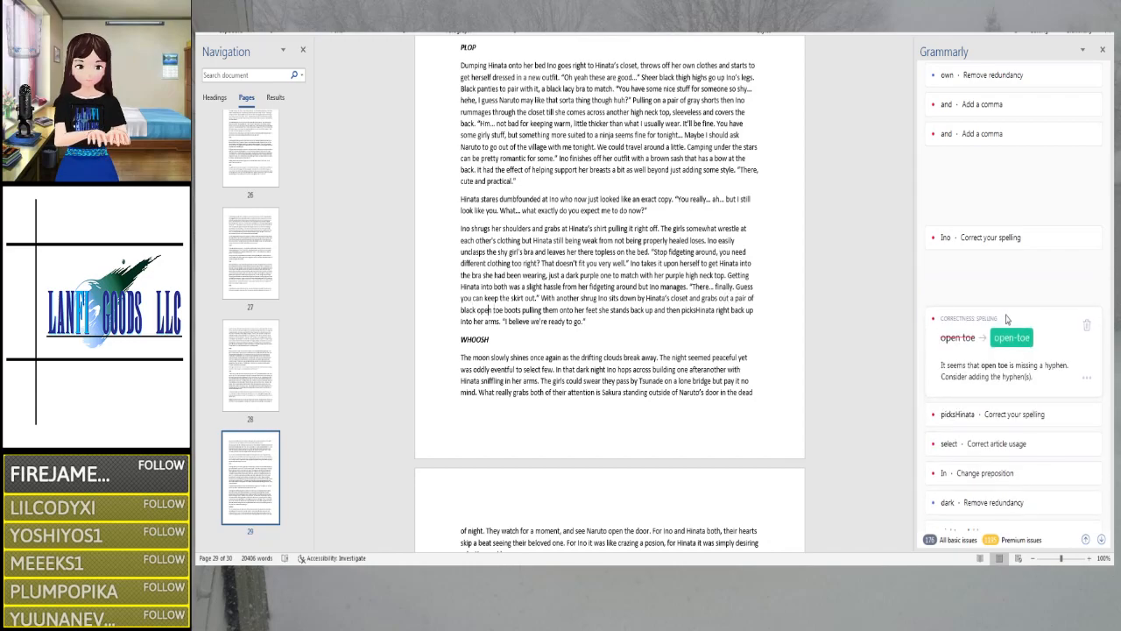
{"action": "left_click", "coordinate": [1009, 344]}
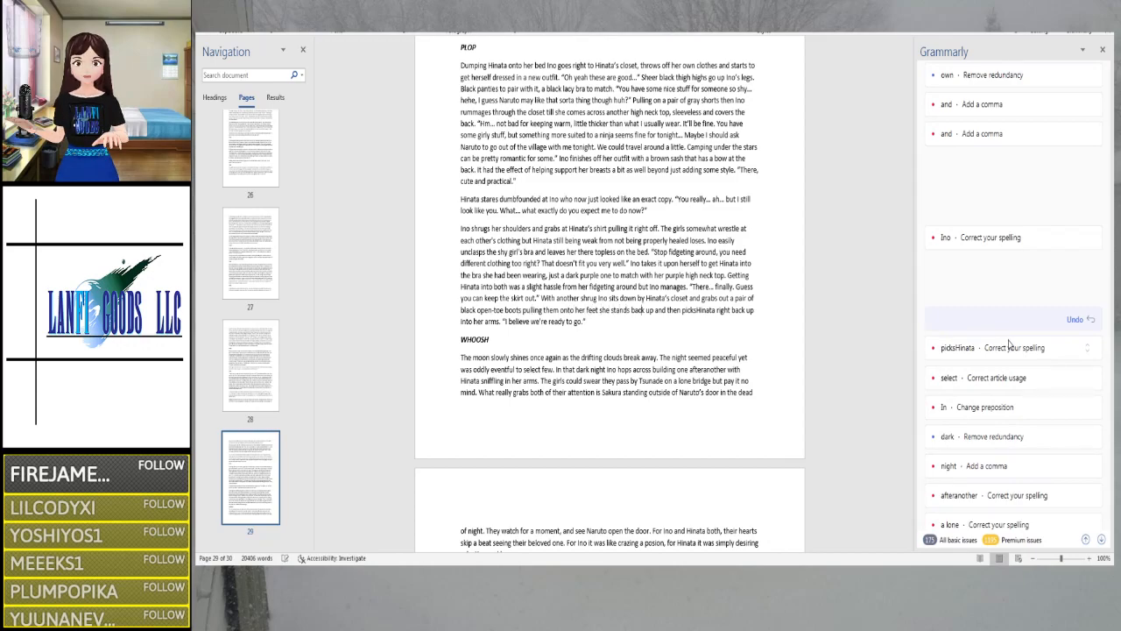
{"action": "left_click", "coordinate": [1009, 346]}
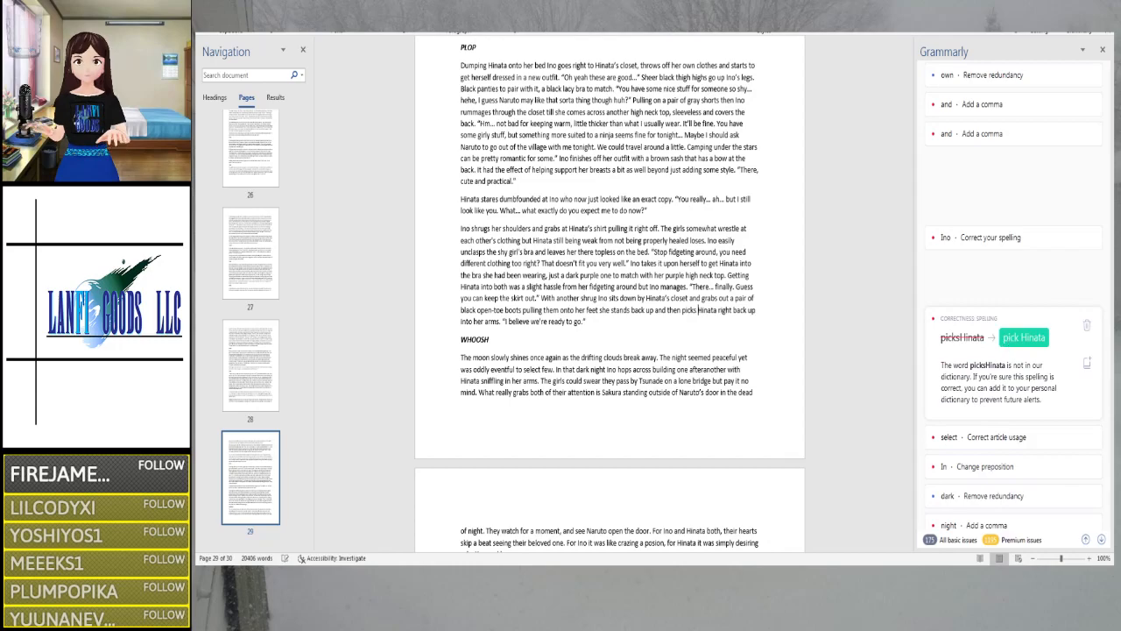
Proofread on below WHOOSH, changing "to select few" to "to a select few" and "In that dark night" to "On that dark night"
{"action": "key", "text": "Right"}
{"action": "key", "text": "Right"}
{"action": "key", "text": "Right"}
{"action": "key", "text": "Right"}
{"action": "key", "text": "Right"}
{"action": "key", "text": "Right"}
{"action": "key", "text": "Right"}
{"action": "key", "text": "Right"}
{"action": "key", "text": "Right"}
{"action": "key", "text": "Right"}
{"action": "key", "text": "Right"}
{"action": "key", "text": "Right"}
{"action": "key", "text": "Right"}
{"action": "key", "text": "Right"}
{"action": "key", "text": "Right"}
{"action": "key", "text": "Right"}
{"action": "key", "text": "Right"}
{"action": "key", "text": "Right"}
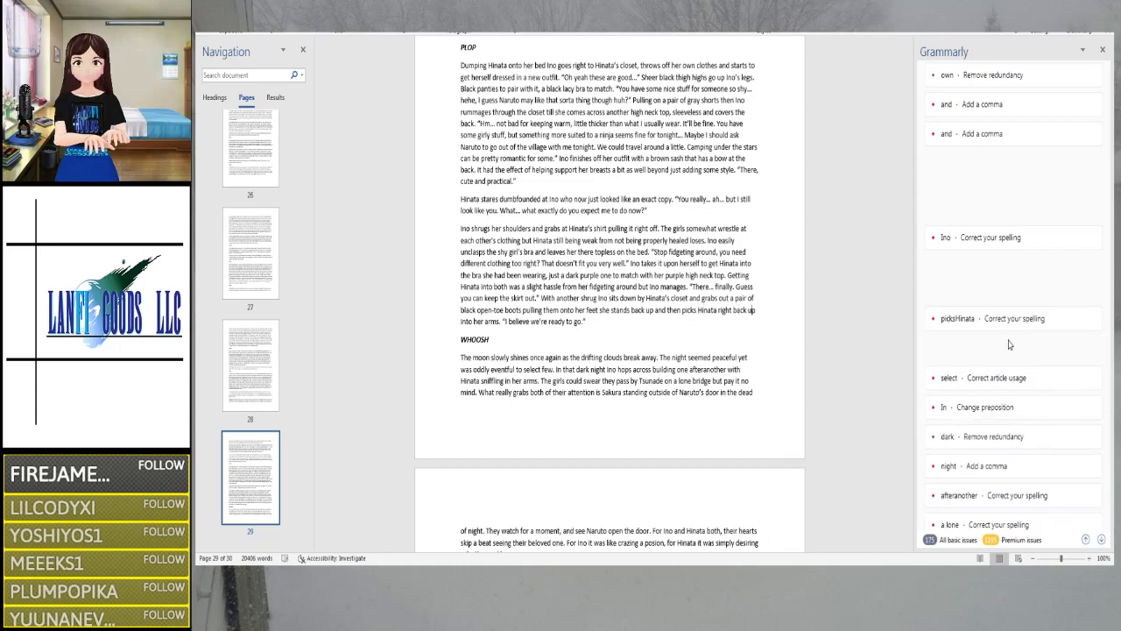
{"action": "key", "text": "Down"}
{"action": "scroll", "coordinate": [835, 369], "scroll_direction": "down", "scroll_amount": 3}
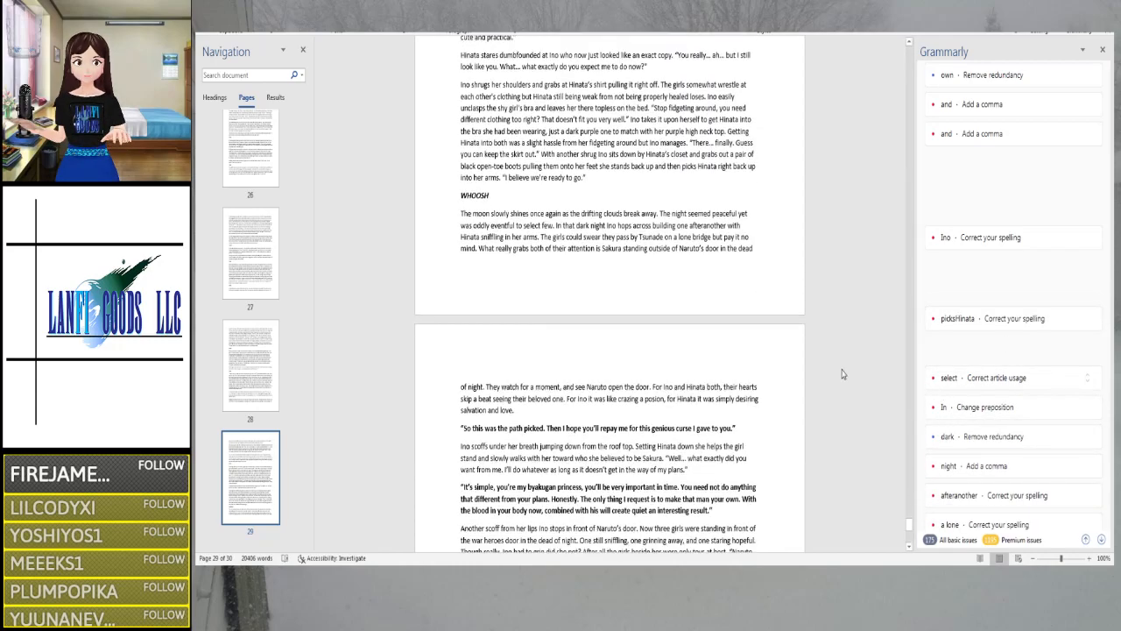
{"action": "scroll", "coordinate": [835, 369], "scroll_direction": "down", "scroll_amount": 1}
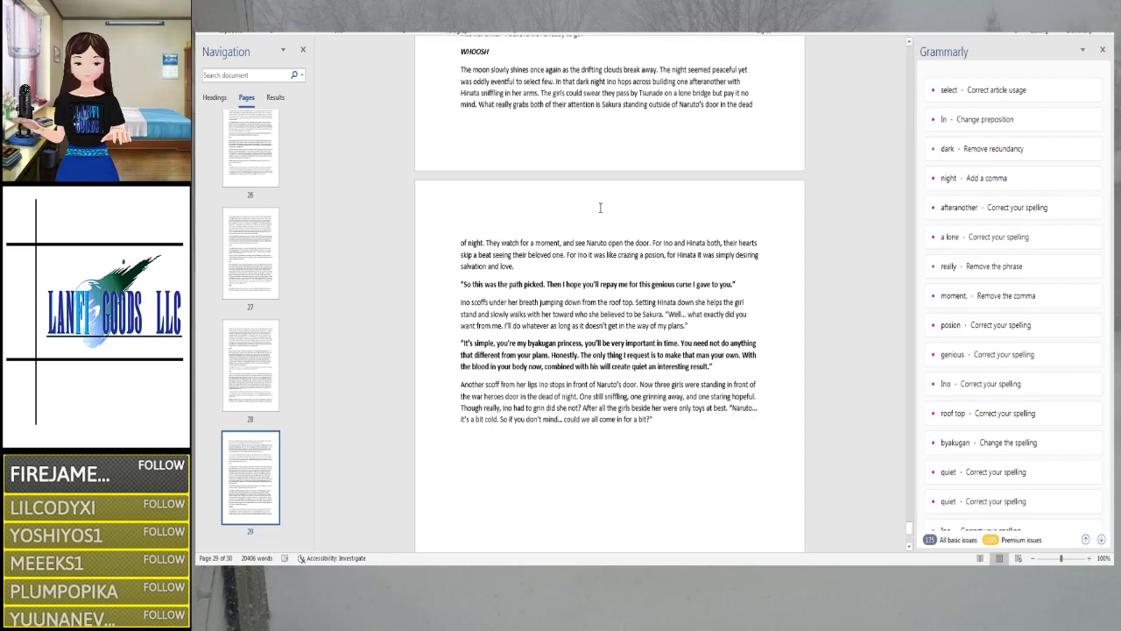
{"action": "left_click", "coordinate": [536, 82]}
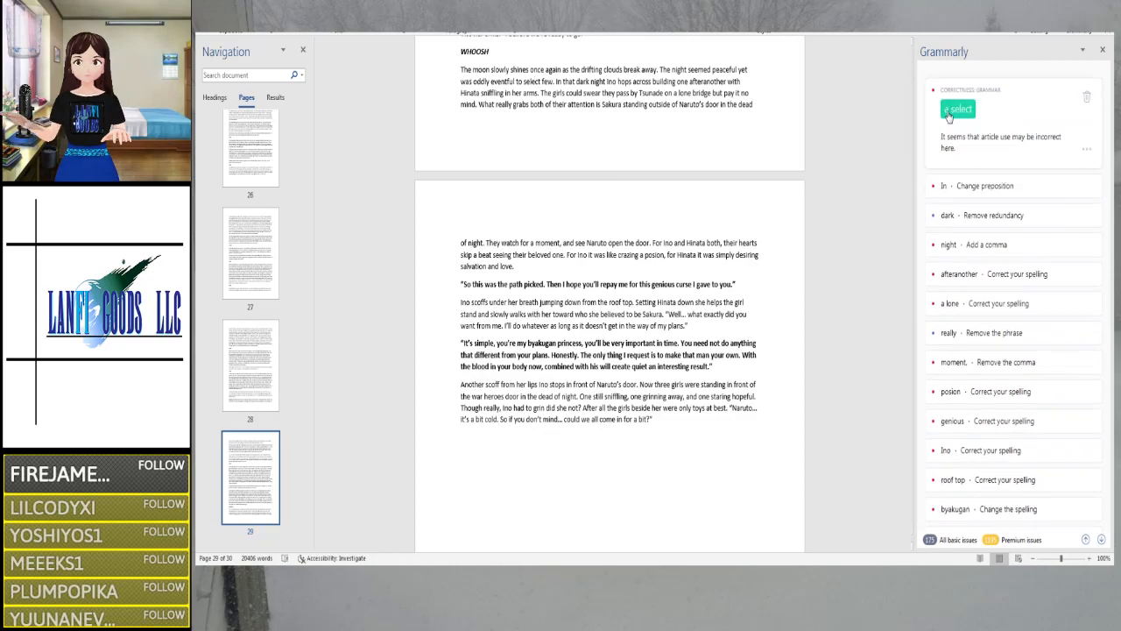
{"action": "left_click", "coordinate": [957, 108]}
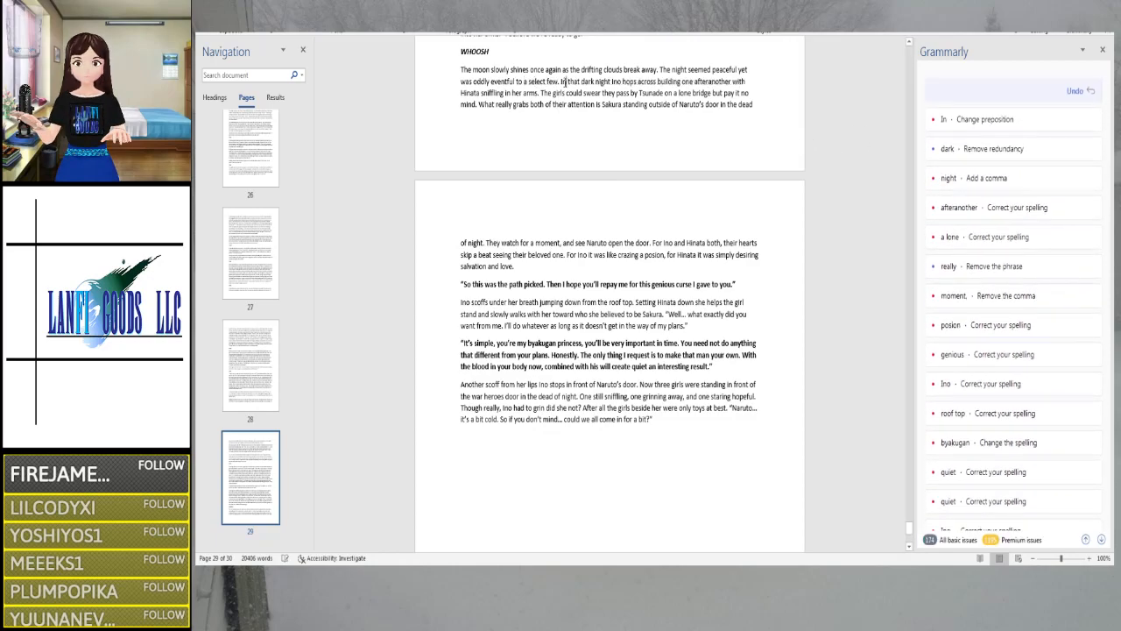
{"action": "left_click", "coordinate": [975, 123]}
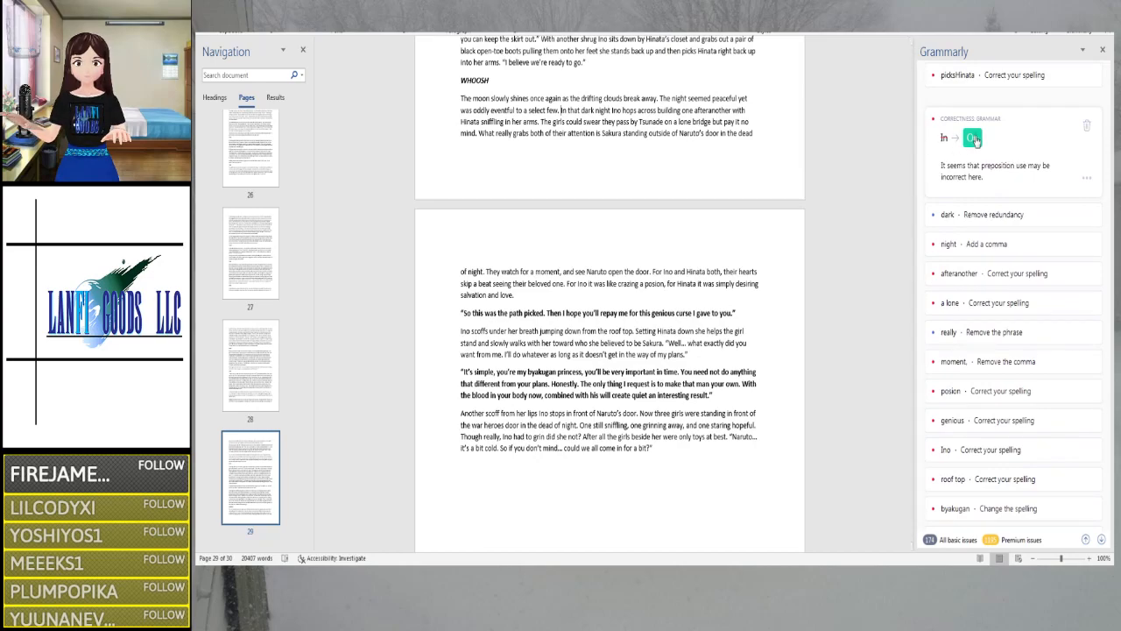
{"action": "left_click", "coordinate": [971, 140]}
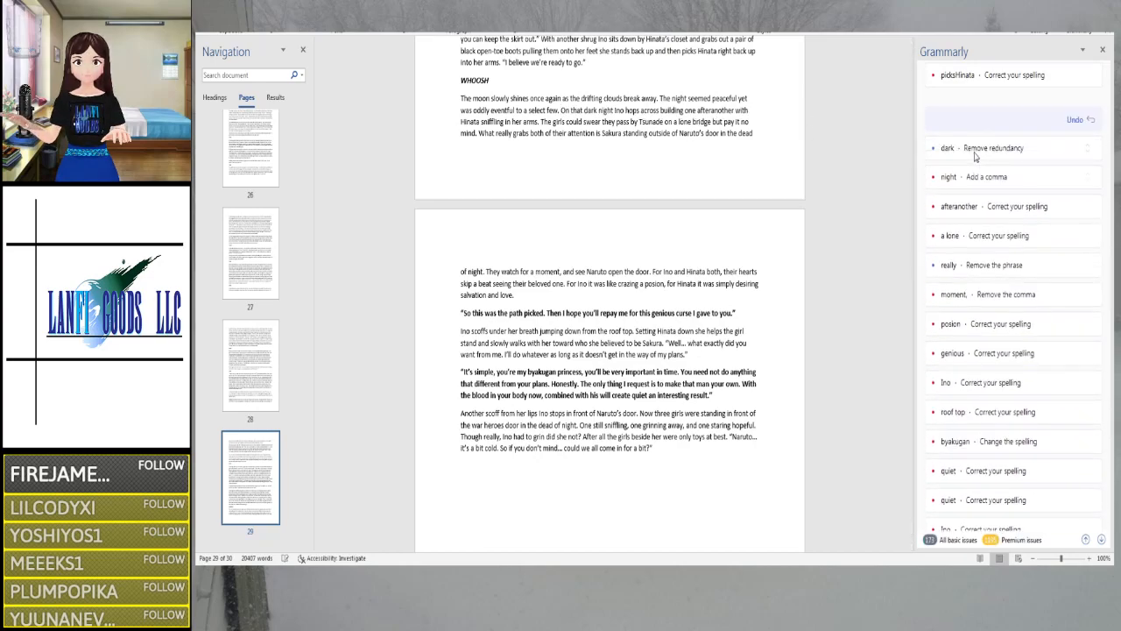
Keep the word "dark" and add the suggested comma after "On that dark night"
{"action": "left_click", "coordinate": [971, 149]}
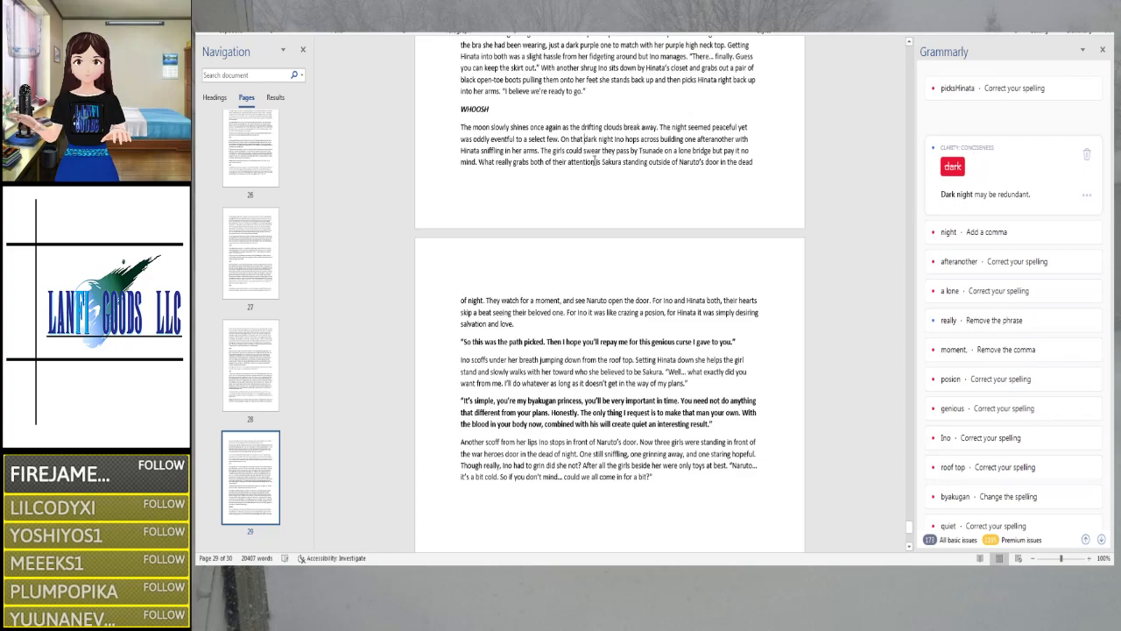
{"action": "left_click", "coordinate": [614, 141]}
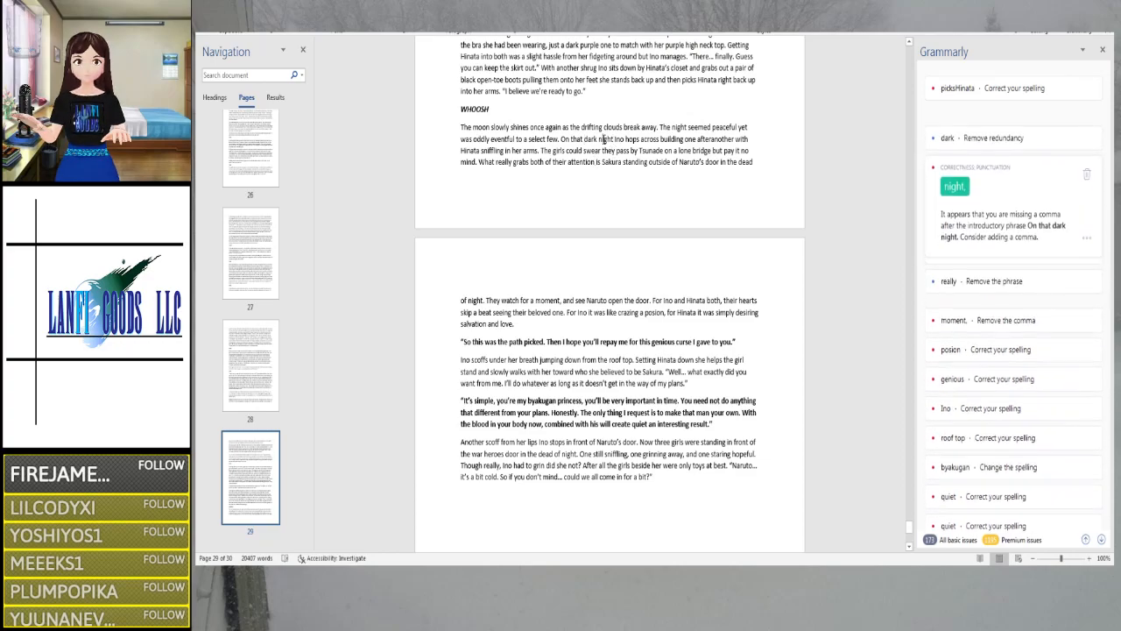
{"action": "left_click", "coordinate": [963, 176]}
{"action": "left_click", "coordinate": [955, 166]}
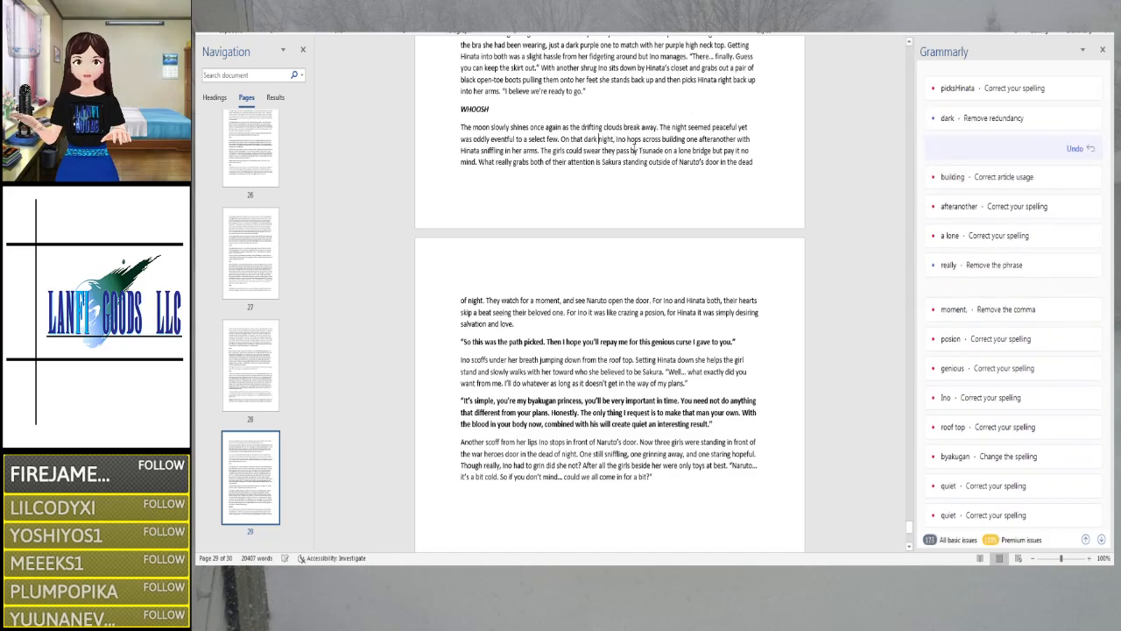
Correct "building one afteranother" to "buildings one after another" in the sentence about Ino hopping across
{"action": "left_click", "coordinate": [972, 173]}
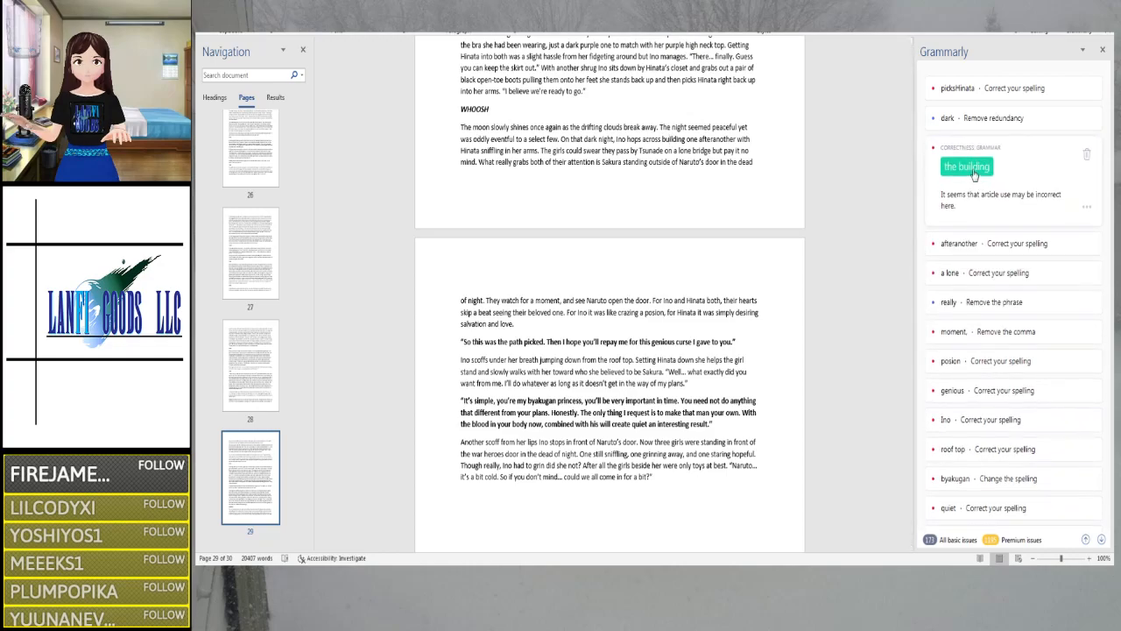
{"action": "left_click", "coordinate": [684, 139]}
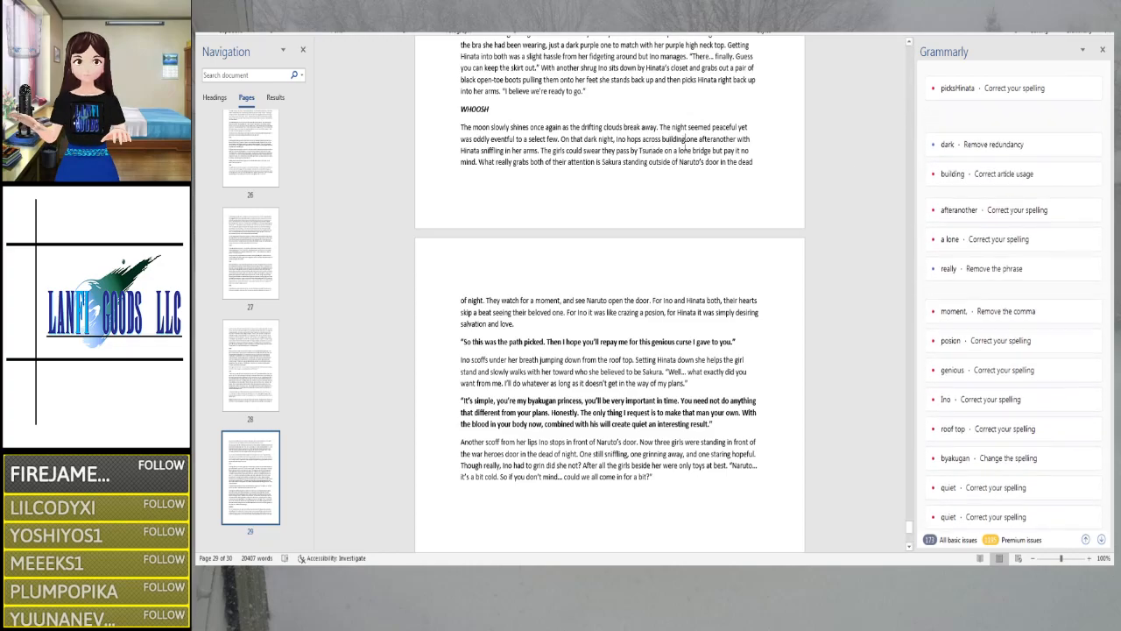
{"action": "type", "text": "s"}
{"action": "left_click", "coordinate": [717, 139]}
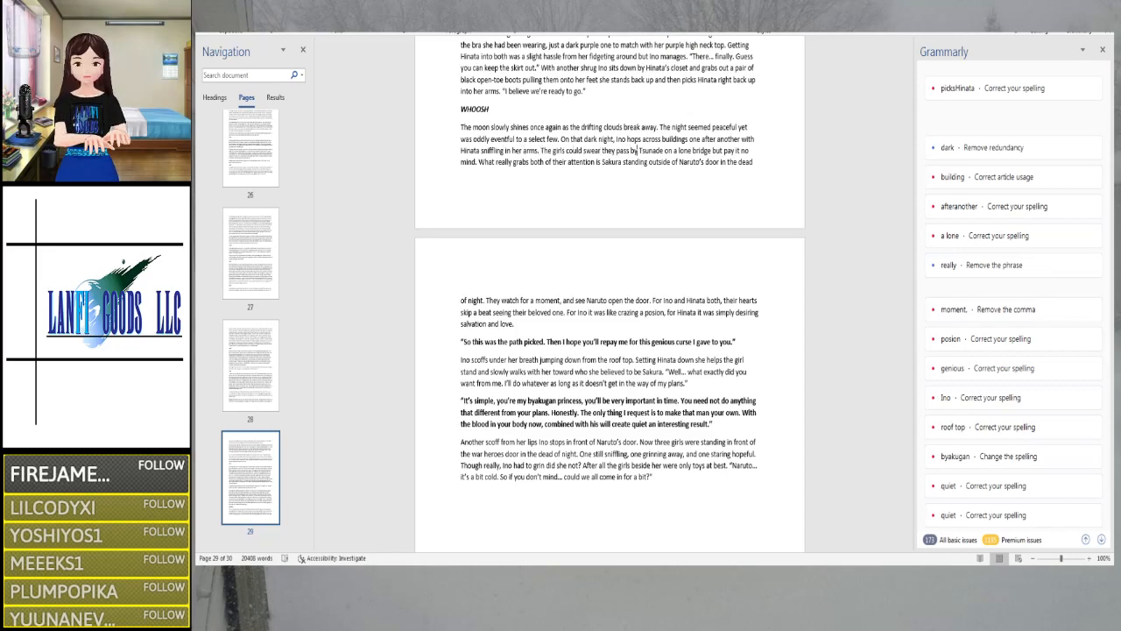
Remove the unnecessary "really" from "What really grabs both of their attention"
{"action": "left_click", "coordinate": [673, 150]}
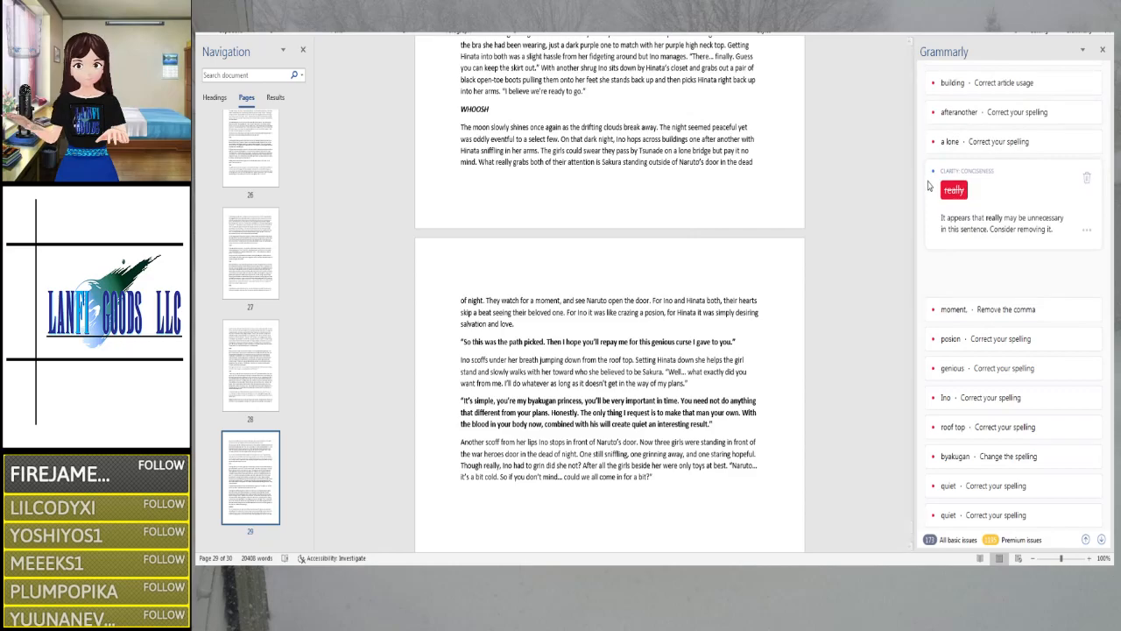
{"action": "left_click", "coordinate": [953, 190]}
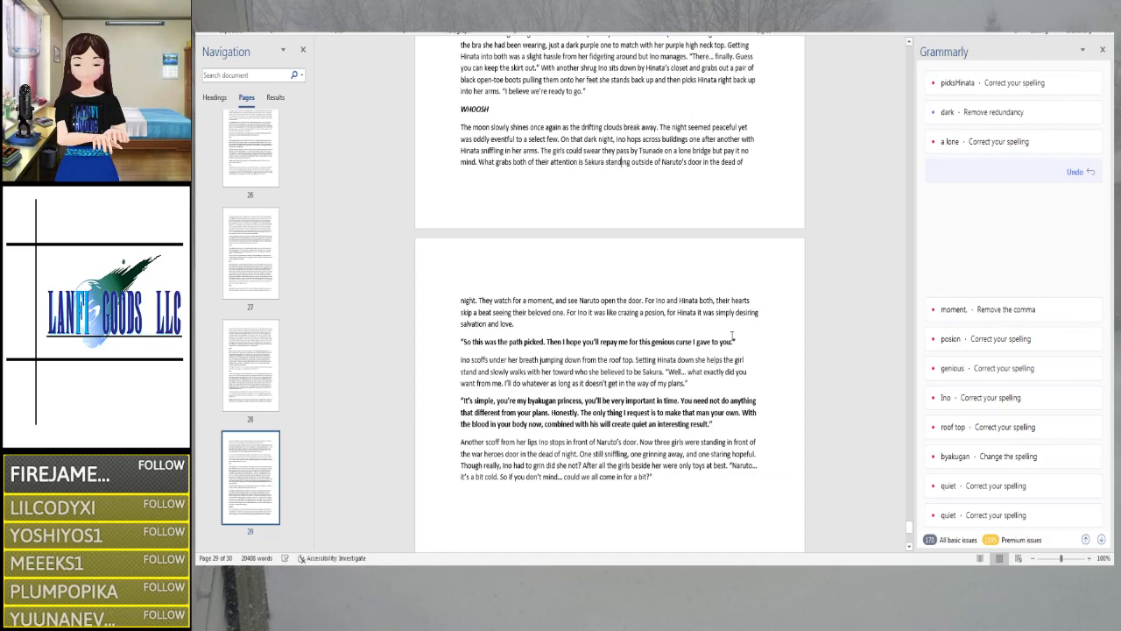
Remove the unnecessary comma after "moment" in "They watch for a moment, and see Naruto open the door"
{"action": "key", "text": "Right"}
{"action": "key", "text": "Right"}
{"action": "key", "text": "Right"}
{"action": "key", "text": "Right"}
{"action": "key", "text": "Right"}
{"action": "key", "text": "Right"}
{"action": "key", "text": "Right"}
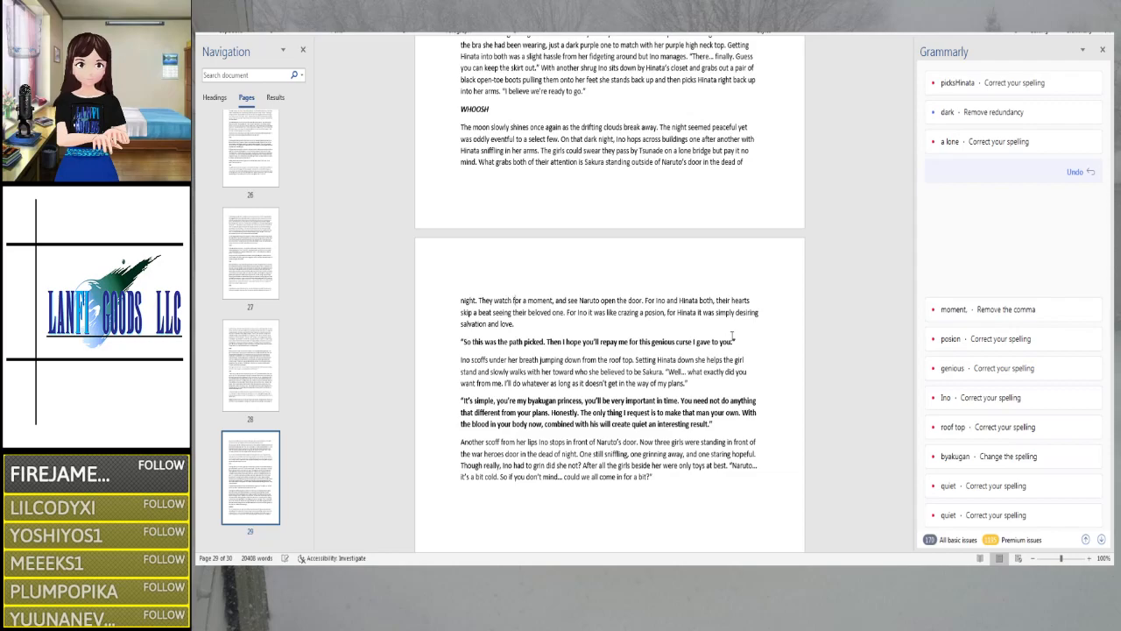
{"action": "left_click", "coordinate": [954, 311]}
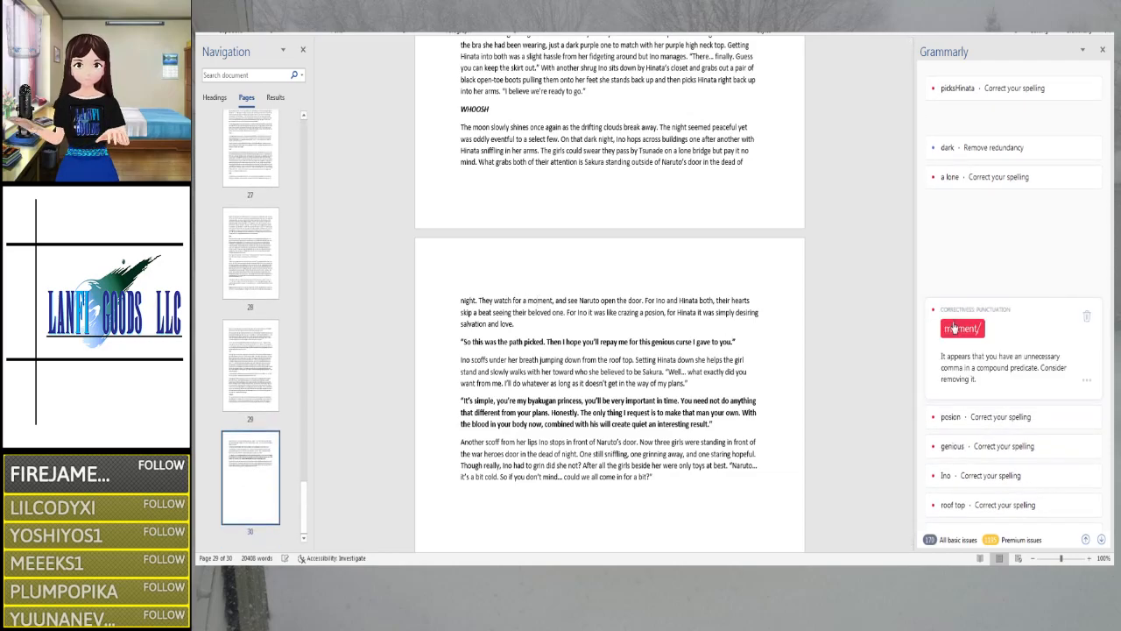
{"action": "left_click", "coordinate": [955, 328]}
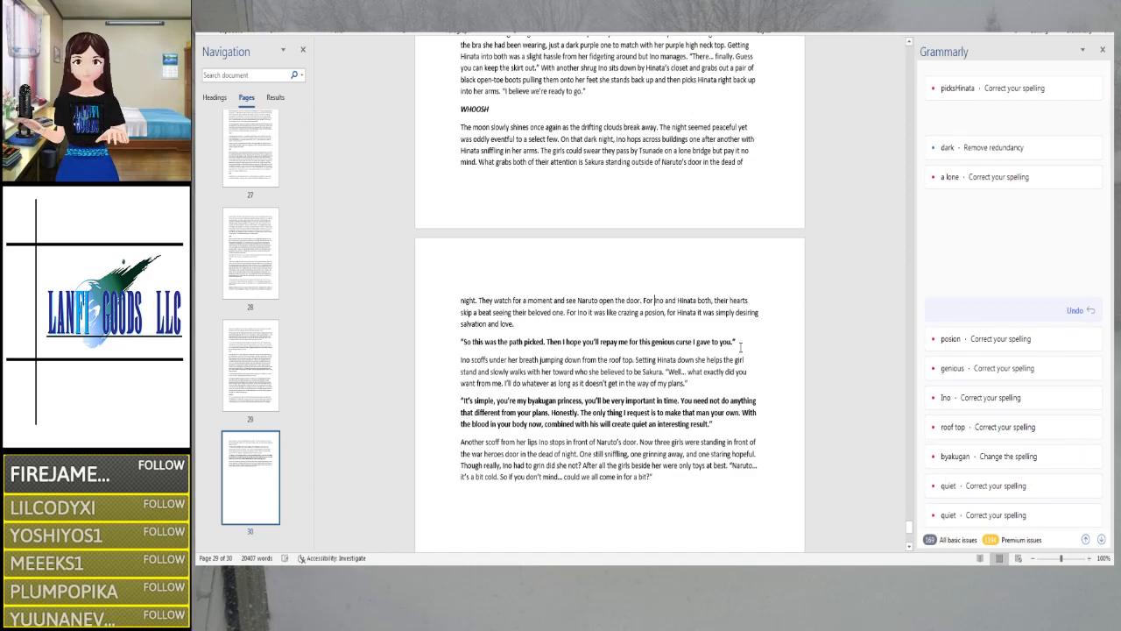
Correct "posion" to "poison" in the sentence beginning "For Ino it was like"
{"action": "key", "text": "Right"}
{"action": "key", "text": "Right"}
{"action": "key", "text": "Right"}
{"action": "key", "text": "Right"}
{"action": "key", "text": "Right"}
{"action": "key", "text": "Right"}
{"action": "key", "text": "Right"}
{"action": "key", "text": "Right"}
{"action": "key", "text": "Right"}
{"action": "key", "text": "Right"}
{"action": "key", "text": "Right"}
{"action": "key", "text": "Right"}
{"action": "key", "text": "Right"}
{"action": "key", "text": "Right"}
{"action": "key", "text": "Right"}
{"action": "key", "text": "Right"}
{"action": "key", "text": "Right"}
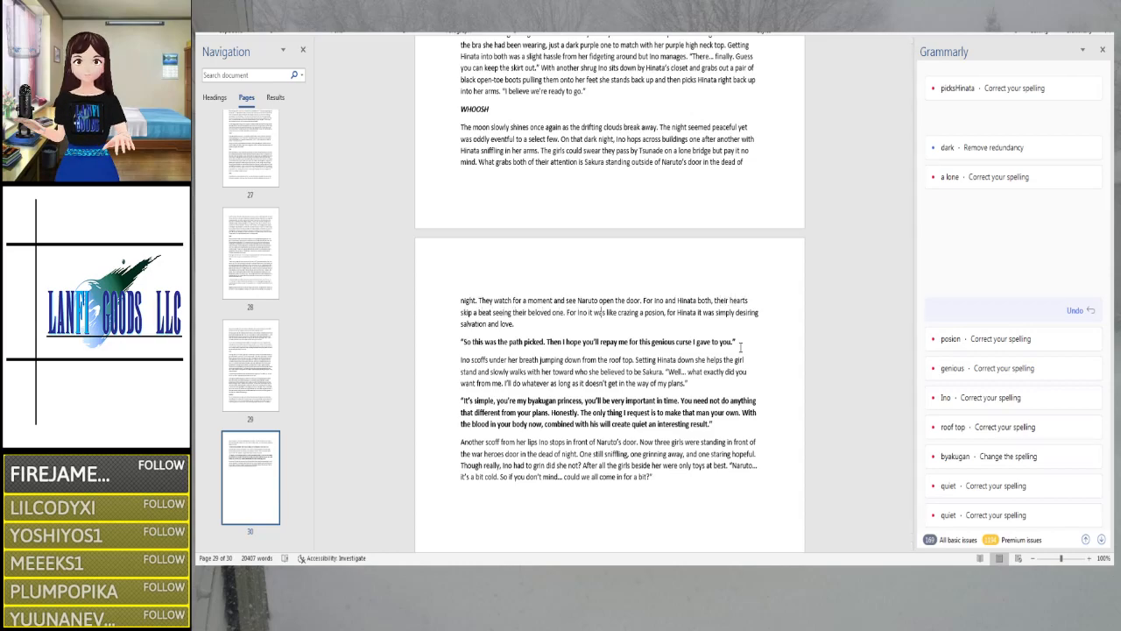
{"action": "key", "text": "Right"}
{"action": "key", "text": "Right"}
{"action": "key", "text": "Right"}
{"action": "key", "text": "Right"}
{"action": "key", "text": "Right"}
{"action": "key", "text": "Right"}
{"action": "key", "text": "Right"}
{"action": "key", "text": "Right"}
{"action": "key", "text": "Right"}
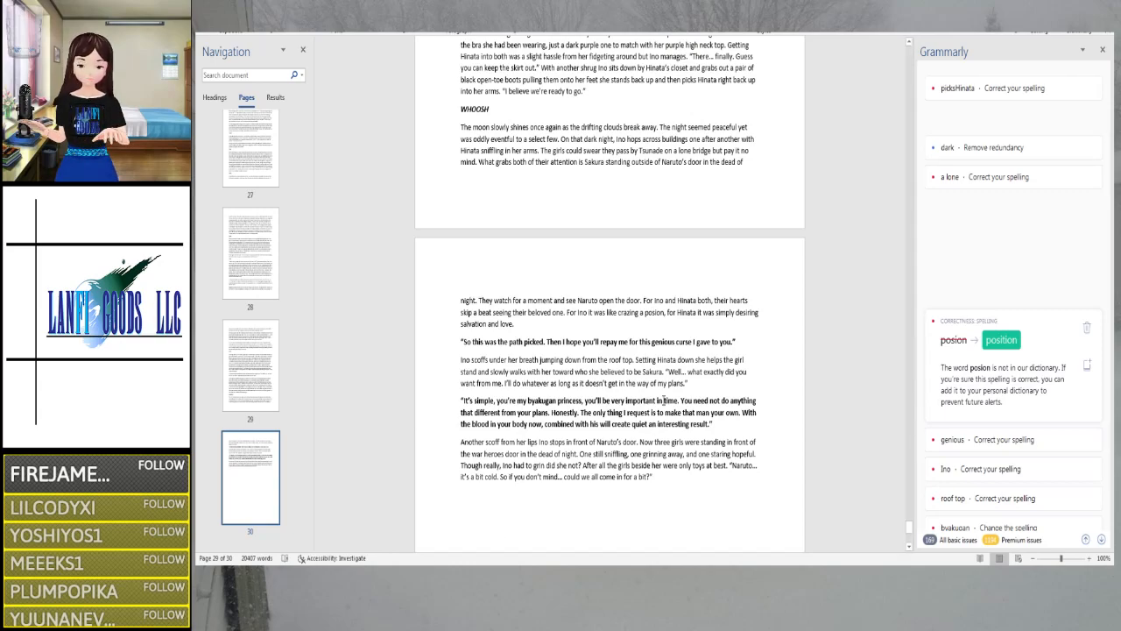
{"action": "key", "text": "BackSpace"}
{"action": "key", "text": "BackSpace"}
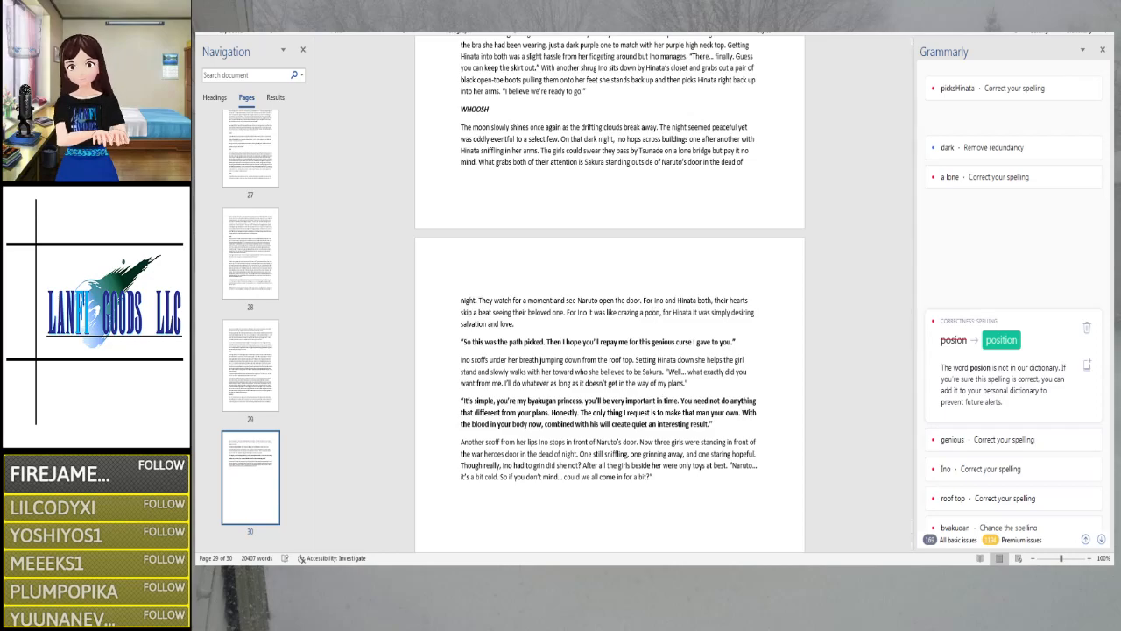
{"action": "type", "text": "is"}
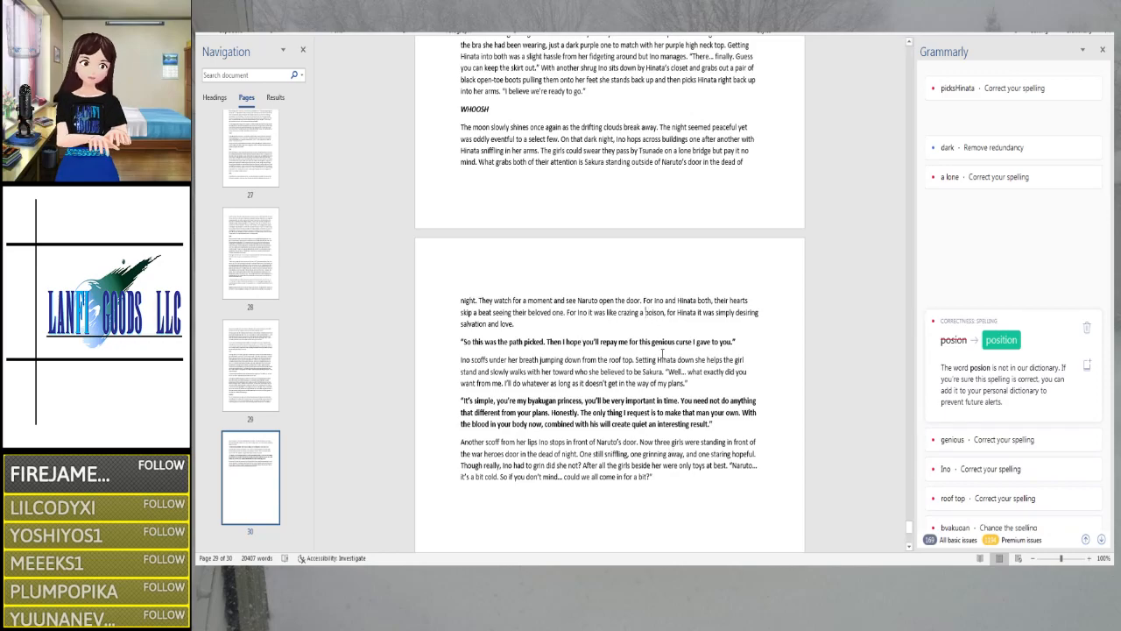
Read on from the poison sentence through the bold line beginning "So this was the path picked", checking for errors
{"action": "key", "text": "Right"}
{"action": "key", "text": "Right"}
{"action": "key", "text": "Right"}
{"action": "key", "text": "Right"}
{"action": "key", "text": "Right"}
{"action": "key", "text": "Right"}
{"action": "key", "text": "Right"}
{"action": "key", "text": "Right"}
{"action": "key", "text": "Right"}
{"action": "key", "text": "Right"}
{"action": "key", "text": "Right"}
{"action": "key", "text": "Right"}
{"action": "key", "text": "Right"}
{"action": "key", "text": "Right"}
{"action": "key", "text": "Right"}
{"action": "key", "text": "Right"}
{"action": "key", "text": "Right"}
{"action": "key", "text": "Right"}
{"action": "key", "text": "Right"}
{"action": "key", "text": "Right"}
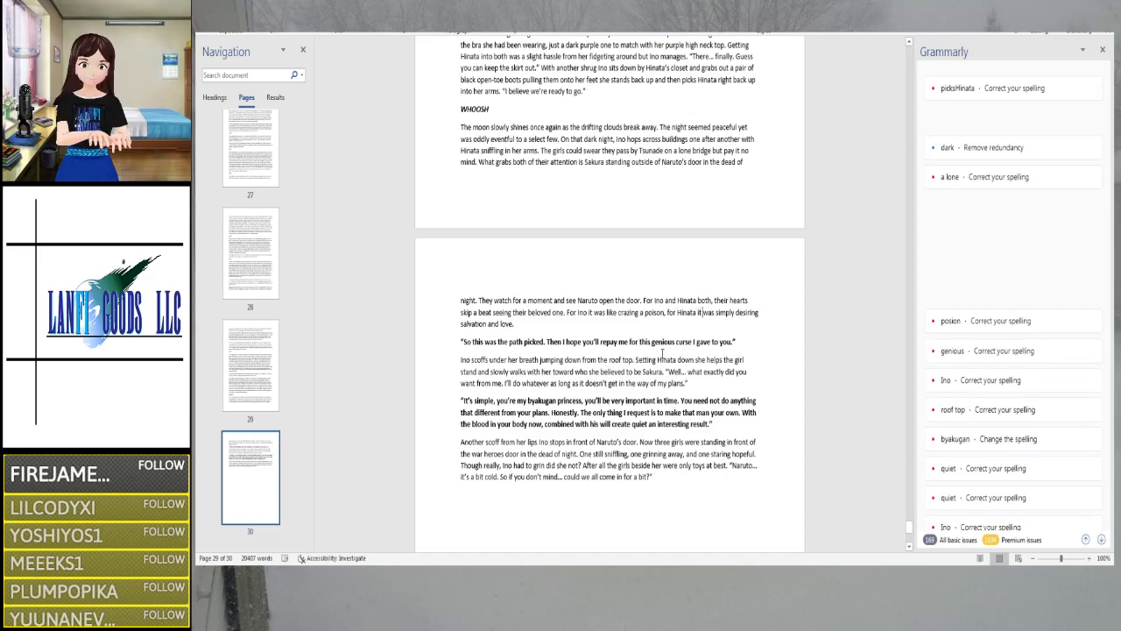
{"action": "key", "text": "Right"}
{"action": "key", "text": "Right"}
{"action": "key", "text": "Right"}
{"action": "key", "text": "Right"}
{"action": "key", "text": "Right"}
{"action": "key", "text": "Right"}
{"action": "key", "text": "Right"}
{"action": "key", "text": "Right"}
{"action": "key", "text": "Right"}
{"action": "key", "text": "Right"}
{"action": "key", "text": "Right"}
{"action": "key", "text": "Right"}
{"action": "key", "text": "Right"}
{"action": "key", "text": "Right"}
{"action": "key", "text": "Right"}
{"action": "key", "text": "Right"}
{"action": "key", "text": "Right"}
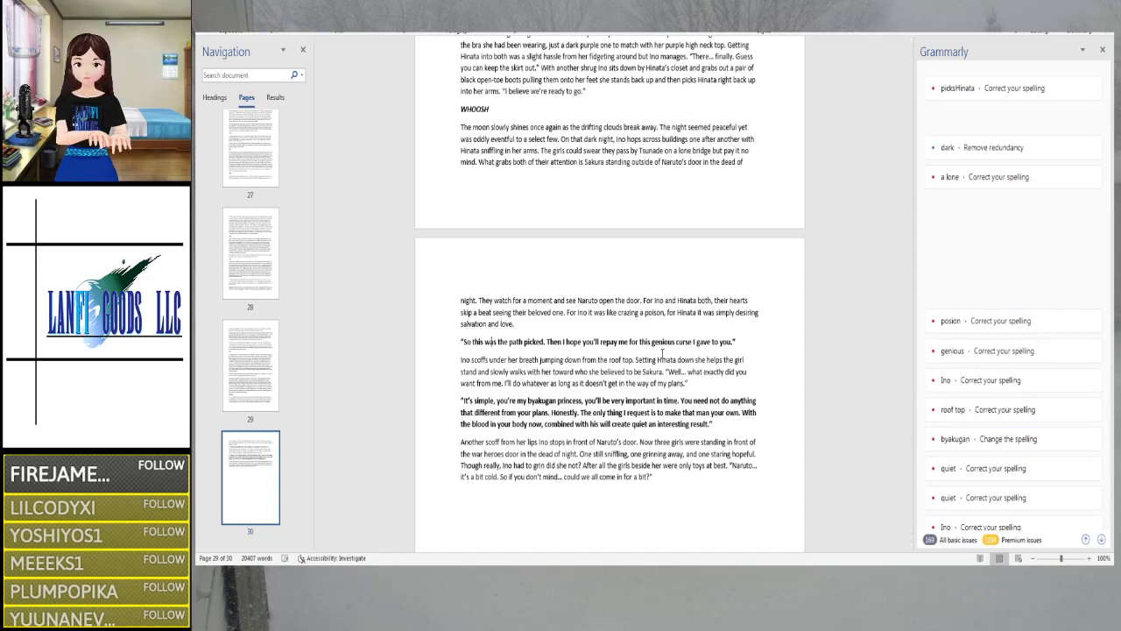
{"action": "key", "text": "Right"}
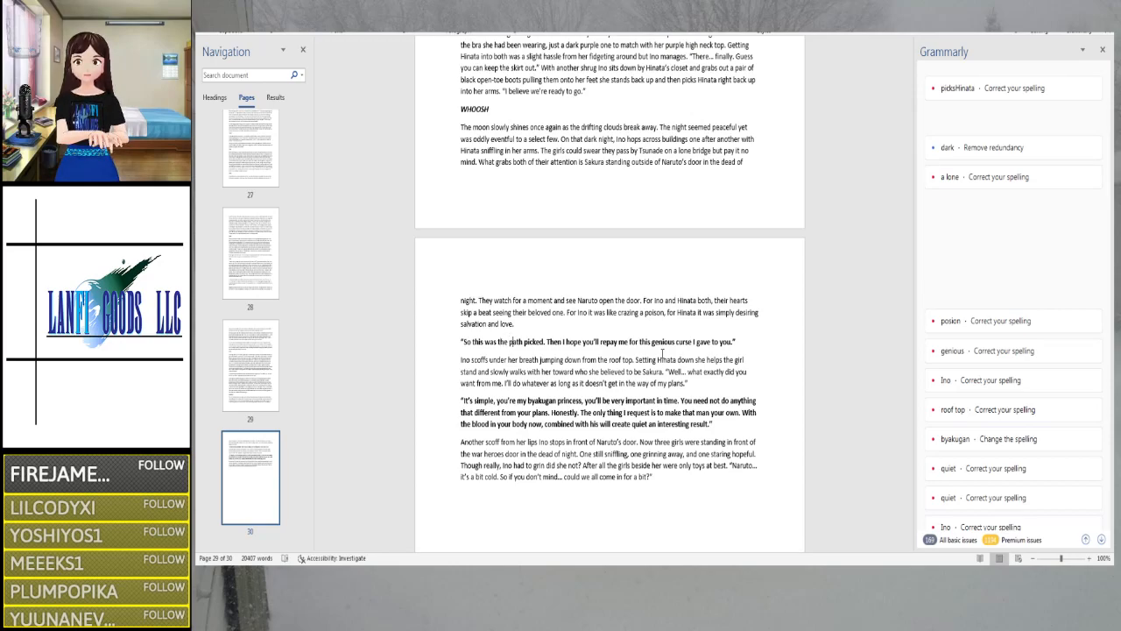
{"action": "key", "text": "Right"}
{"action": "key", "text": "Right"}
{"action": "key", "text": "Right"}
{"action": "key", "text": "Right"}
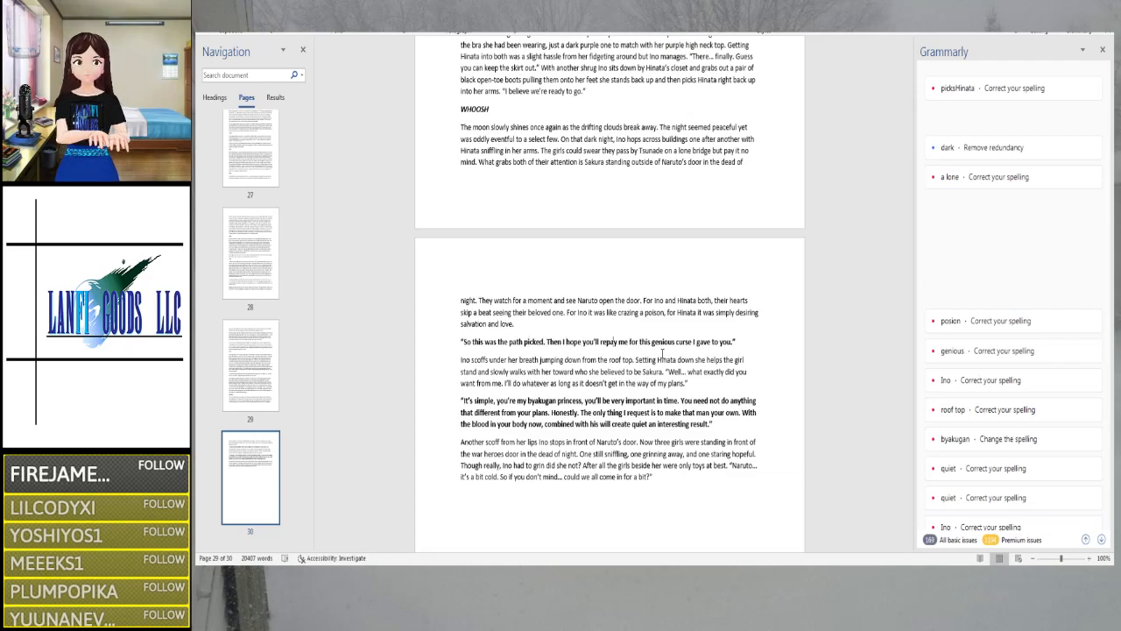
{"action": "key", "text": "Right"}
{"action": "key", "text": "Right"}
{"action": "key", "text": "Right"}
{"action": "key", "text": "Right"}
{"action": "key", "text": "Right"}
{"action": "key", "text": "Right"}
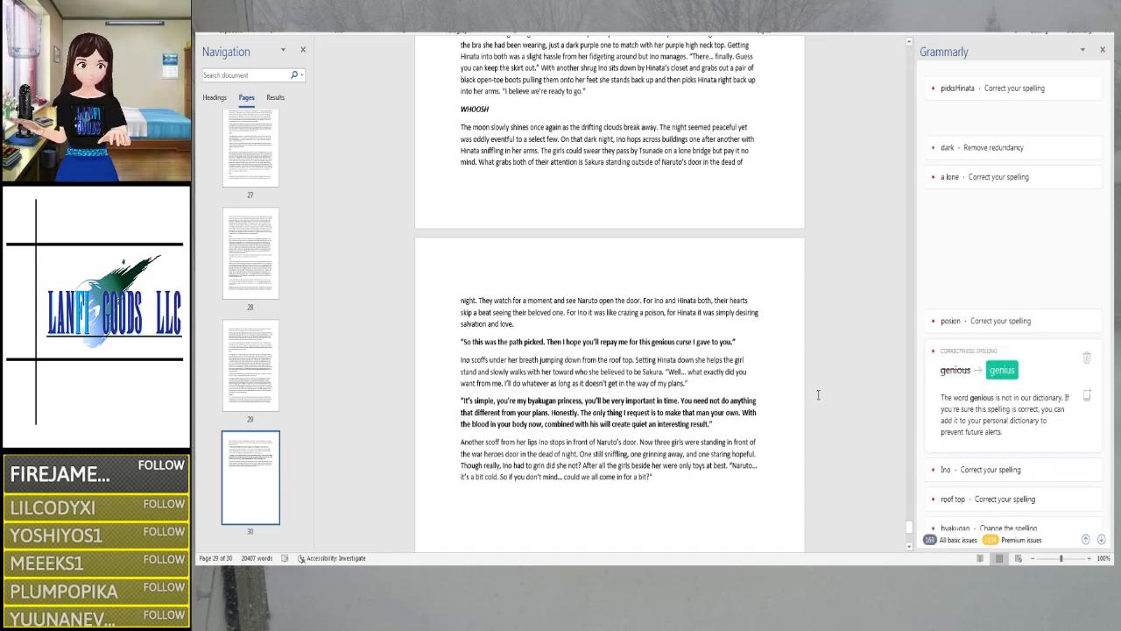
Replace "genious" with "generous" in the bold line about the curse given to Ino
{"action": "left_click", "coordinate": [676, 342]}
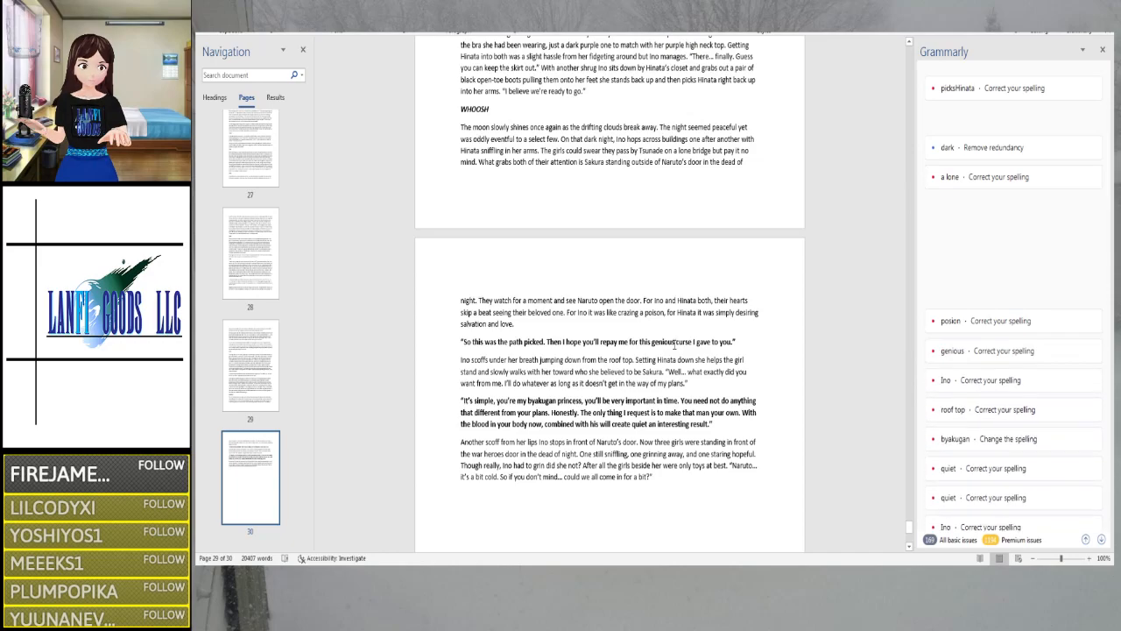
{"action": "key", "text": "BackSpace"}
{"action": "key", "text": "BackSpace"}
{"action": "key", "text": "BackSpace"}
{"action": "key", "text": "BackSpace"}
{"action": "key", "text": "BackSpace"}
{"action": "key", "text": "BackSpace"}
{"action": "key", "text": "BackSpace"}
{"action": "type", "text": "gene"}
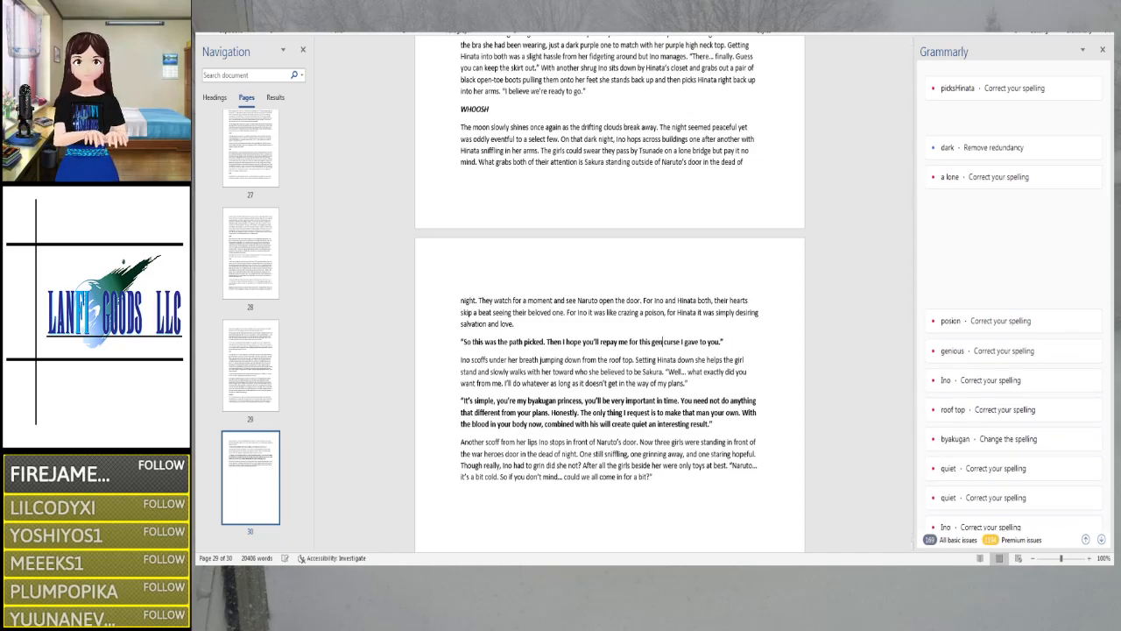
{"action": "type", "text": "rous"}
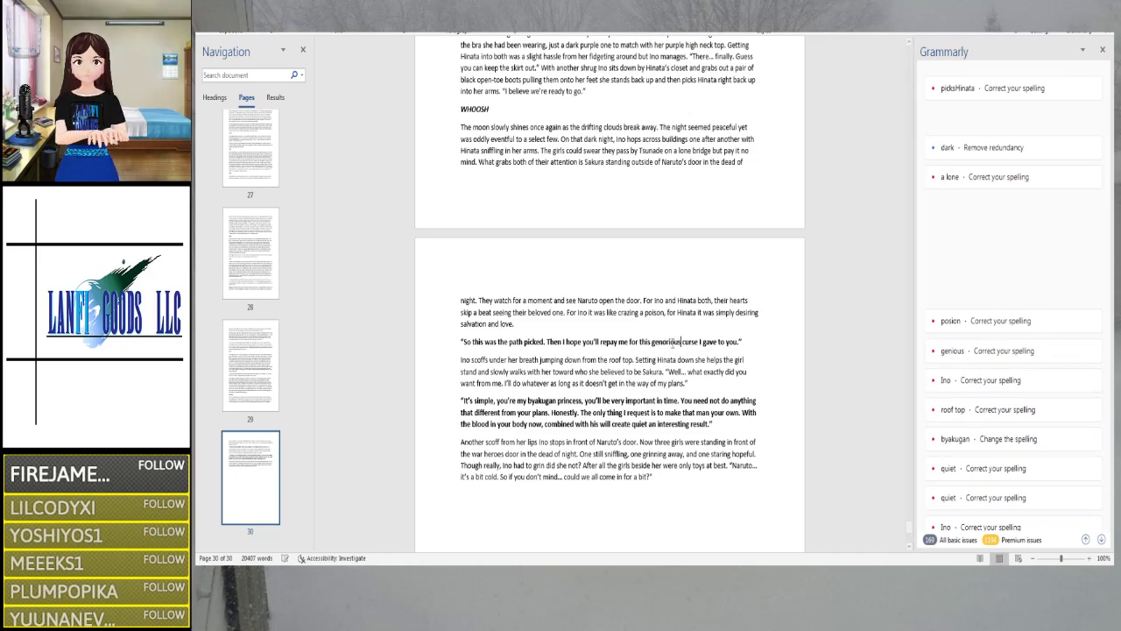
{"action": "left_click", "coordinate": [660, 344]}
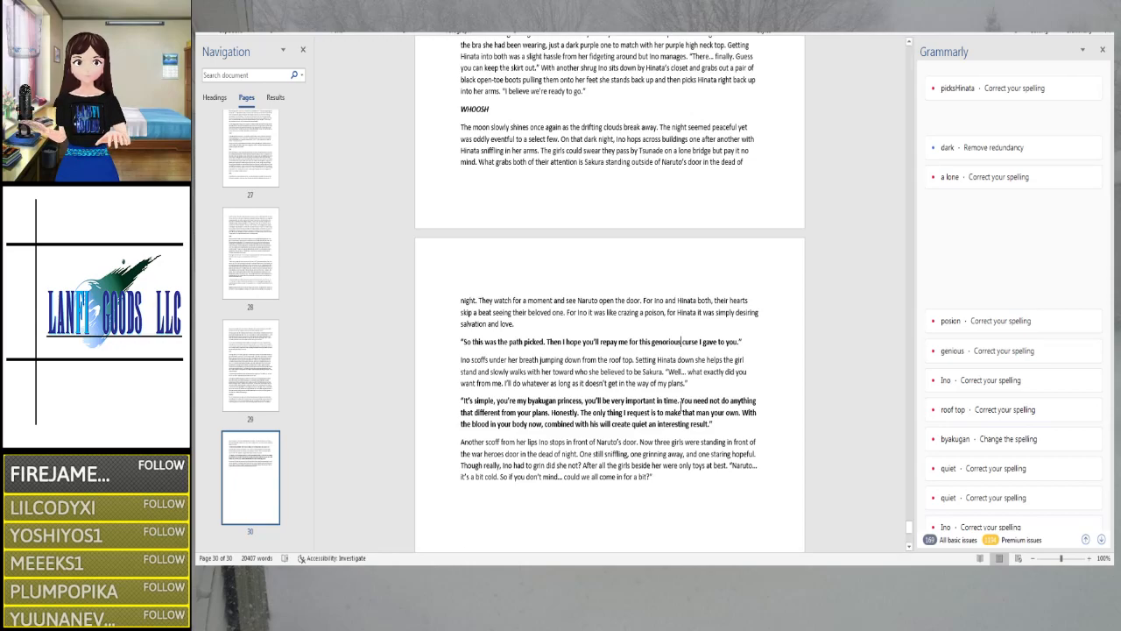
{"action": "key", "text": "BackSpace"}
{"action": "key", "text": "BackSpace"}
{"action": "key", "text": "BackSpace"}
{"action": "key", "text": "BackSpace"}
{"action": "key", "text": "BackSpace"}
{"action": "key", "text": "BackSpace"}
{"action": "key", "text": "BackSpace"}
{"action": "key", "text": "BackSpace"}
{"action": "key", "text": "BackSpace"}
{"action": "key", "text": "BackSpace"}
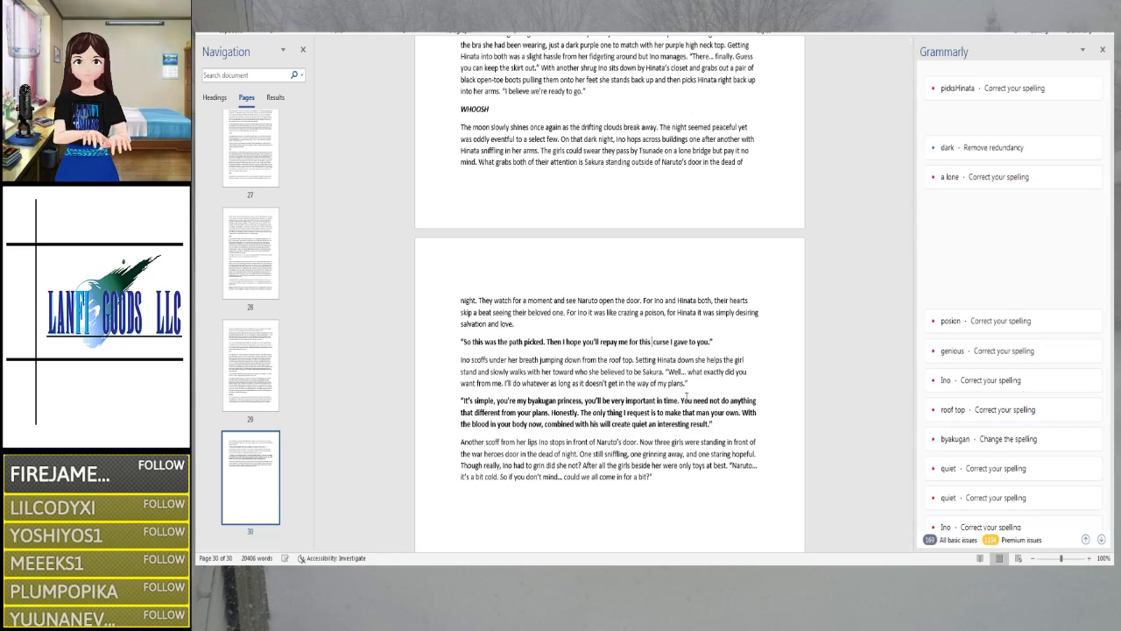
{"action": "type", "text": "generous"}
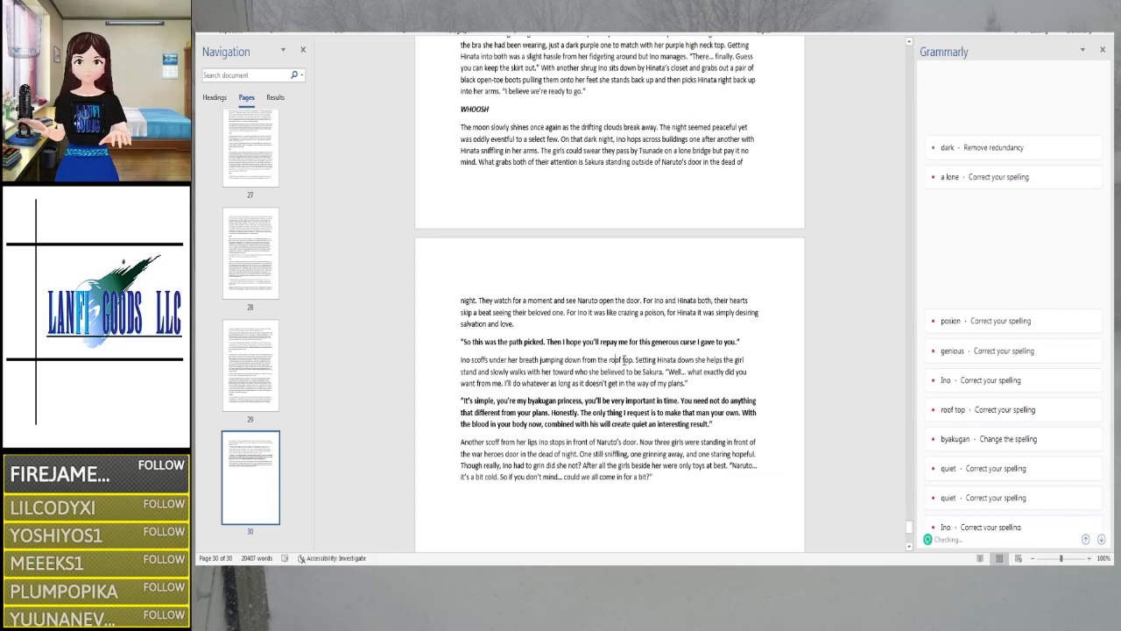
Accept Grammarly's correction of "roof top" to "rooftop" in the sentence where Ino jumps down
{"action": "left_click", "coordinate": [972, 409]}
{"action": "left_click", "coordinate": [1006, 388]}
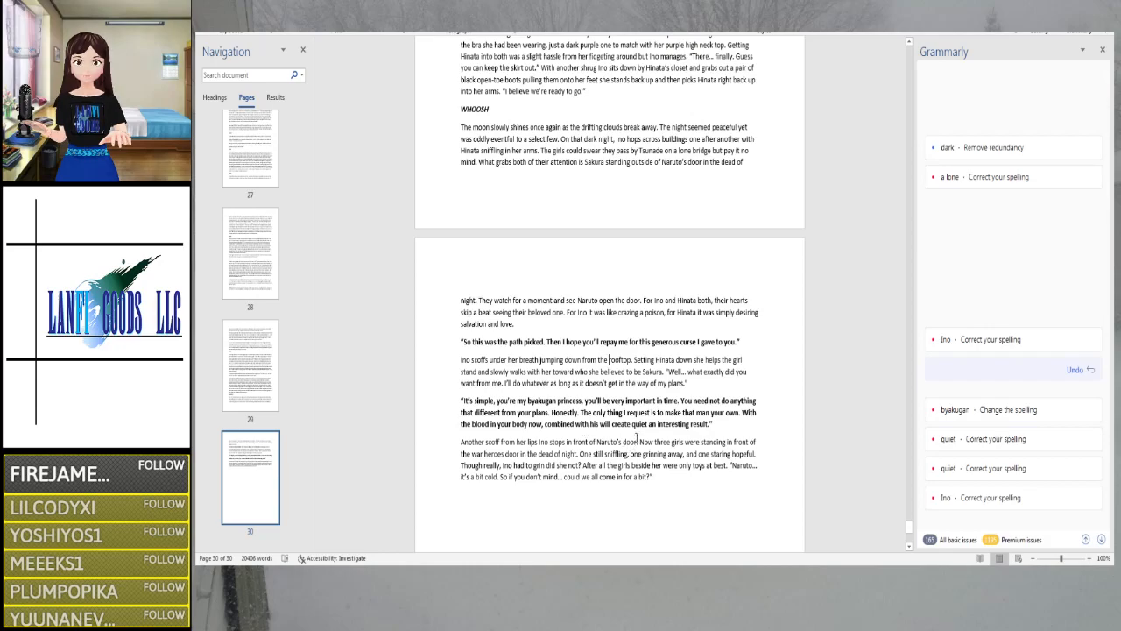
In the bold paragraph, correct "quiet an interesting result" to "quite an interesting result" and capitalize "Byakugan"
{"action": "left_click", "coordinate": [636, 425]}
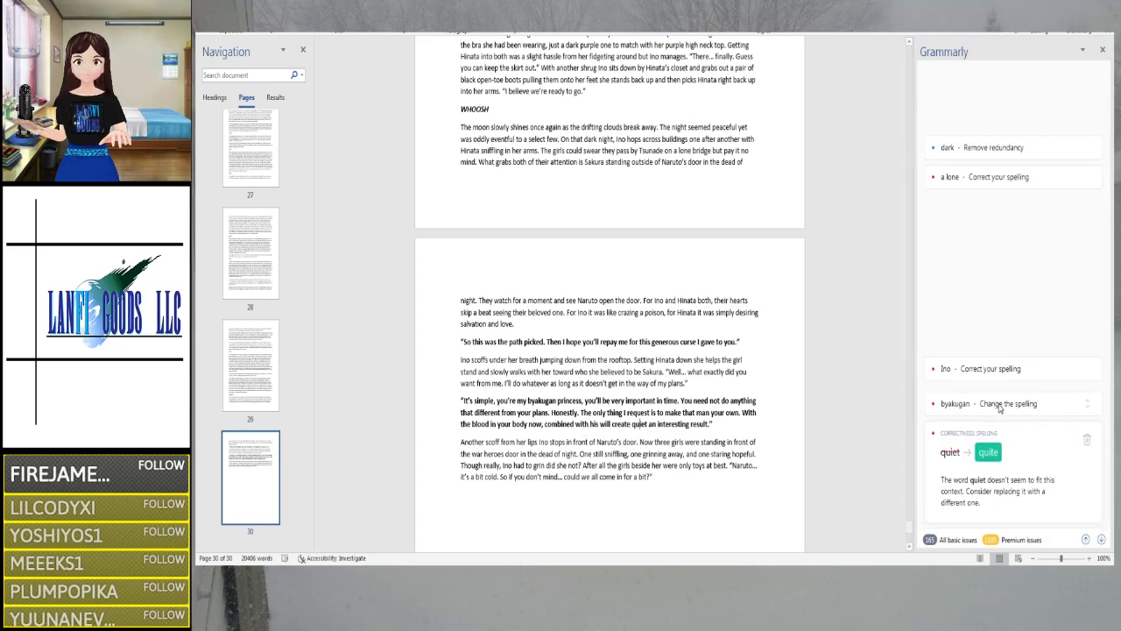
{"action": "left_click", "coordinate": [988, 453]}
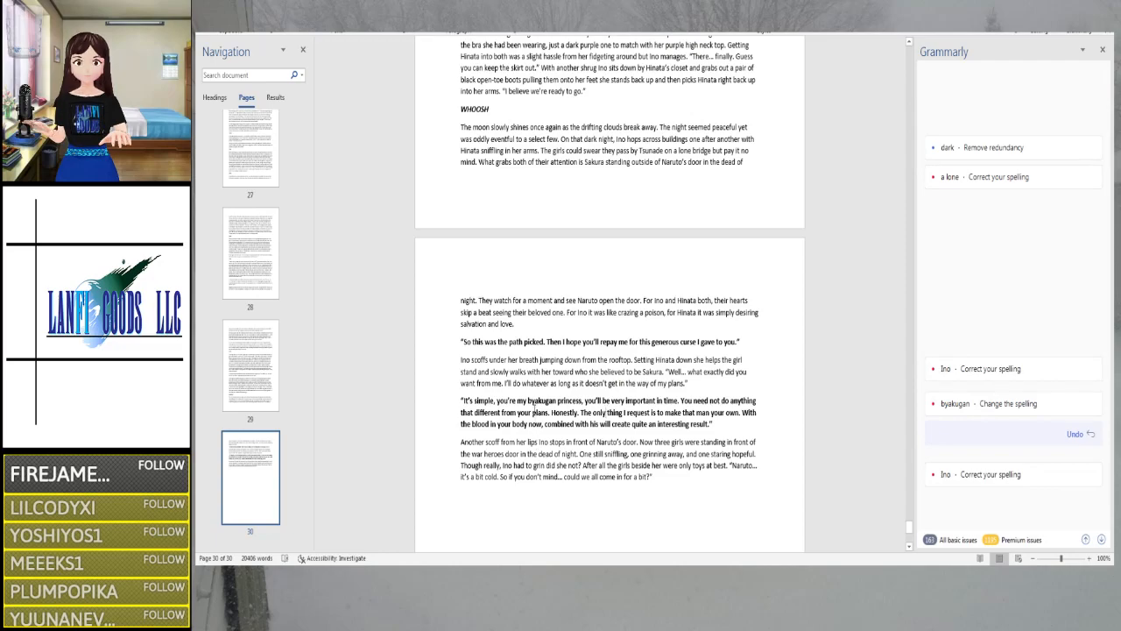
{"action": "left_click", "coordinate": [530, 400]}
{"action": "type", "text": "B"}
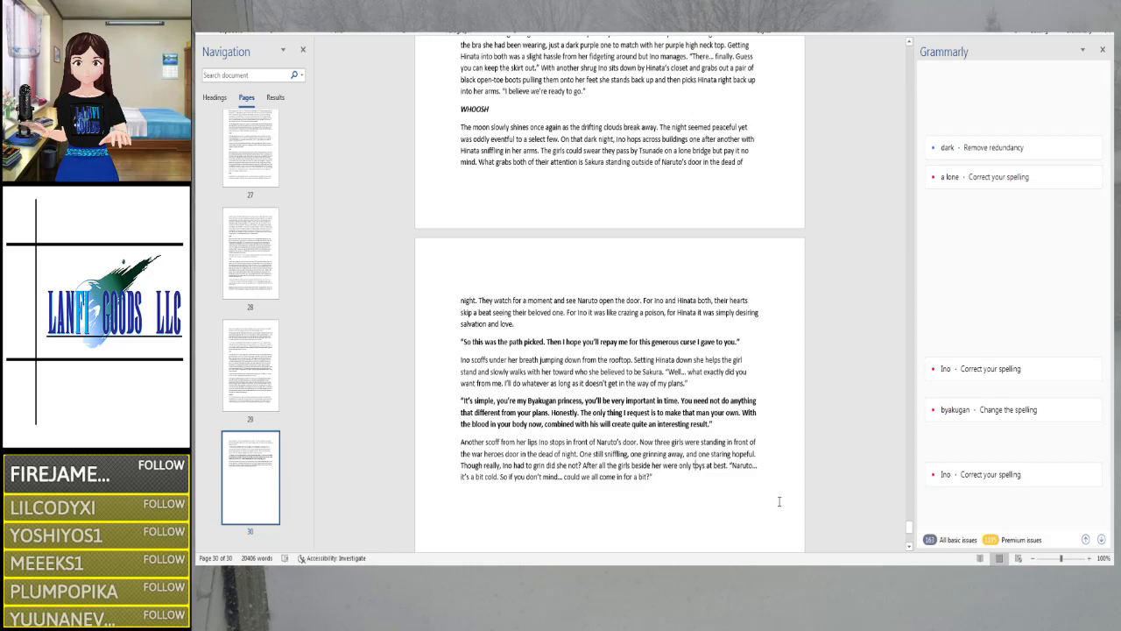
Select the story text from the end of the document back to the first paragraph under [Unreasonable Draws]
{"action": "scroll", "coordinate": [770, 496], "scroll_direction": "down", "scroll_amount": 1}
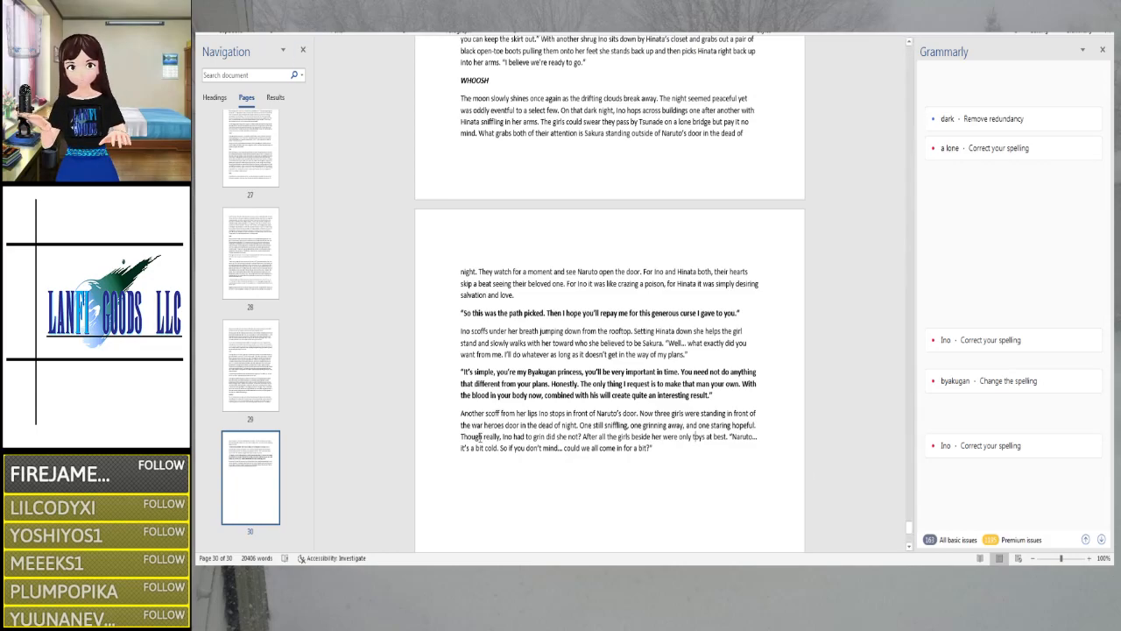
{"action": "left_click_drag", "start_coordinate": [727, 463], "coordinate": [461, 470]}
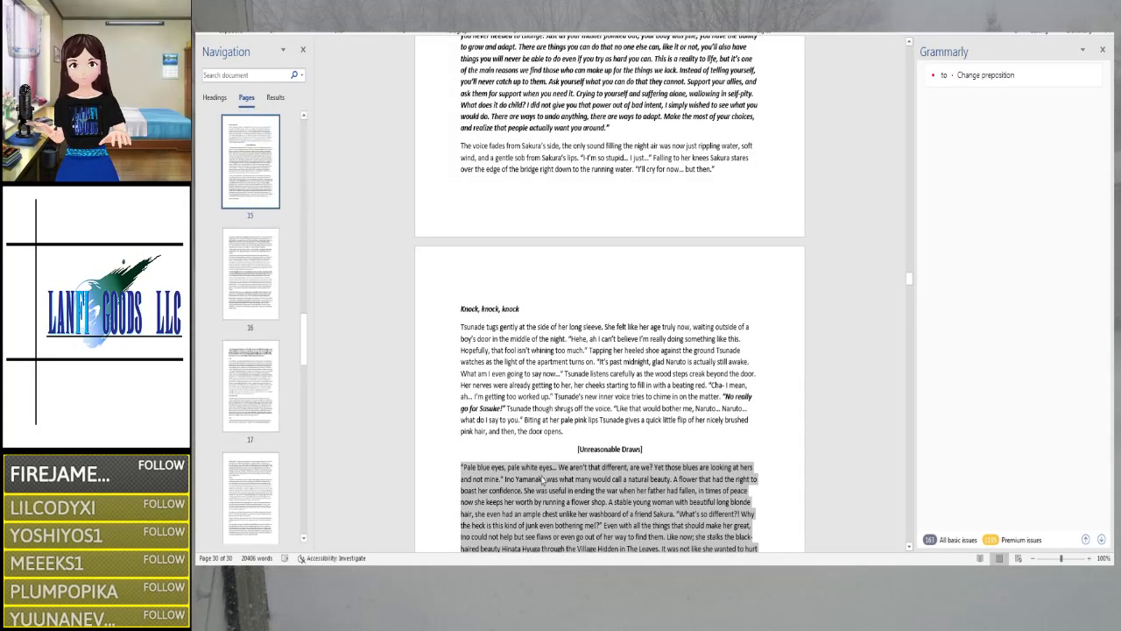
{"action": "scroll", "coordinate": [541, 480], "scroll_direction": "down", "scroll_amount": 1}
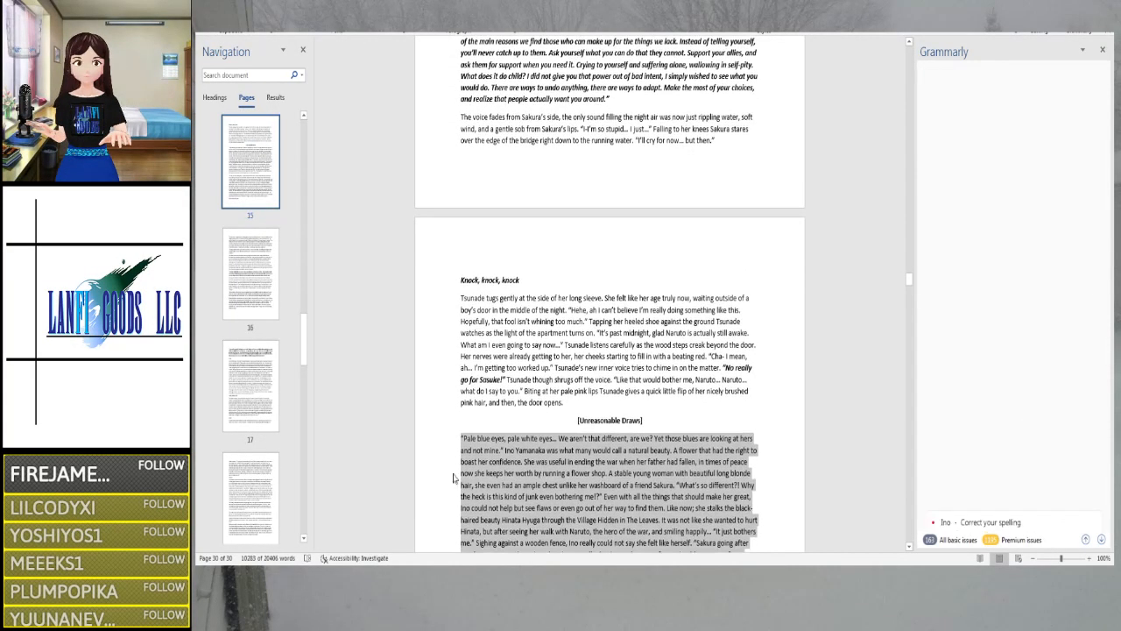
{"action": "key", "text": "alt+Tab"}
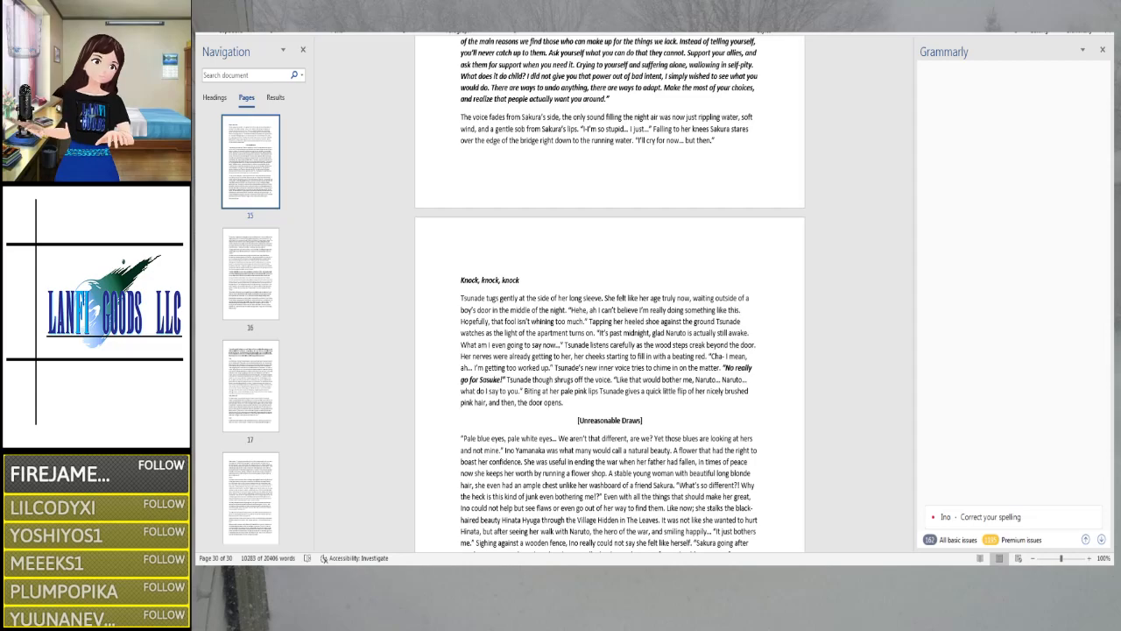
{"action": "triple_click", "coordinate": [551, 475]}
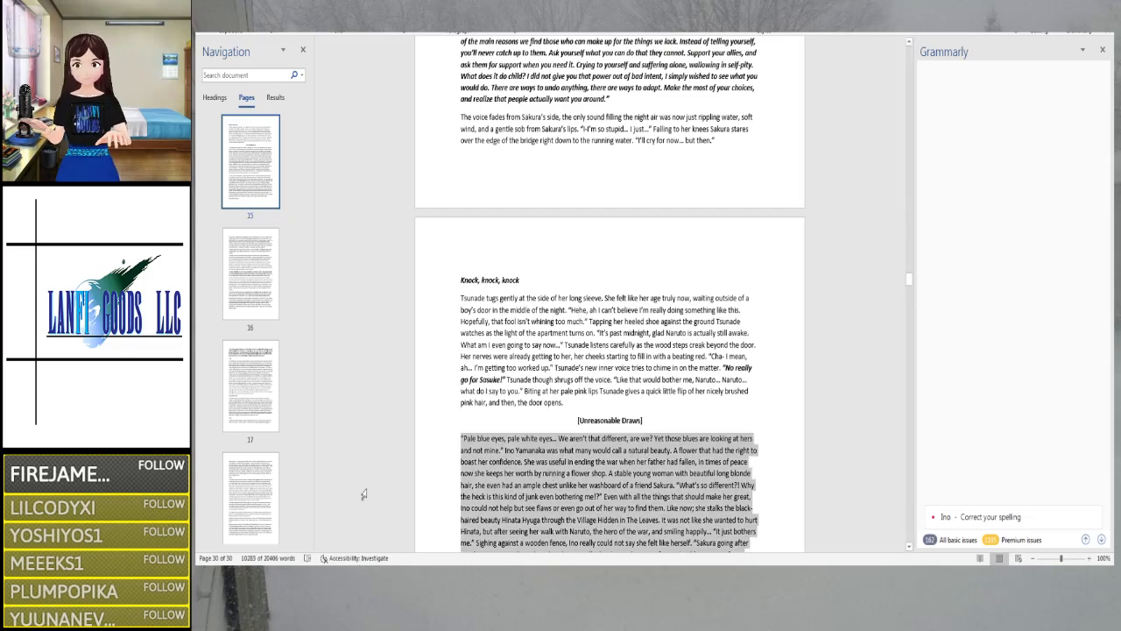
{"action": "left_click", "coordinate": [298, 569]}
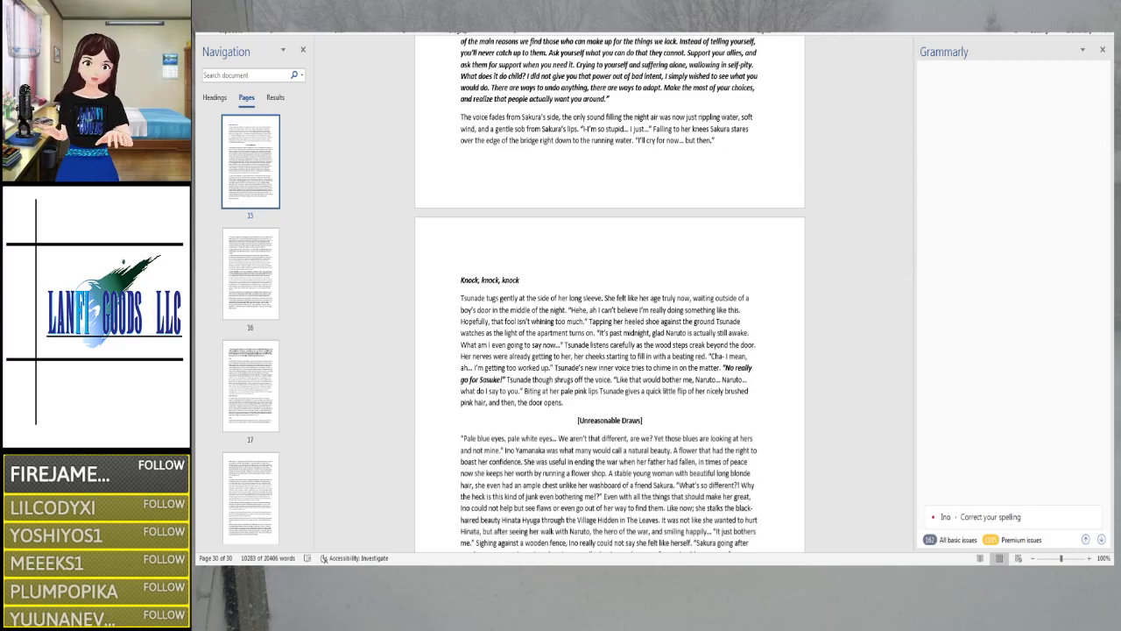
{"action": "key", "text": "alt+Tab"}
{"action": "key", "text": "alt+Tab"}
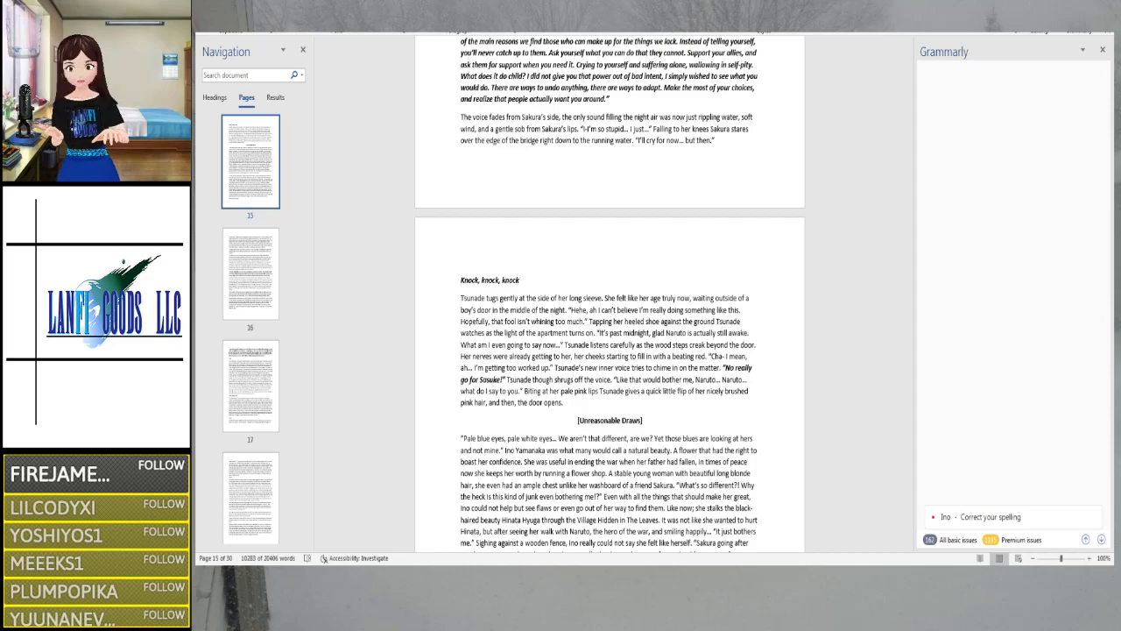
{"action": "double_click", "coordinate": [385, 532]}
{"action": "scroll", "coordinate": [394, 290], "scroll_direction": "down", "scroll_amount": 4}
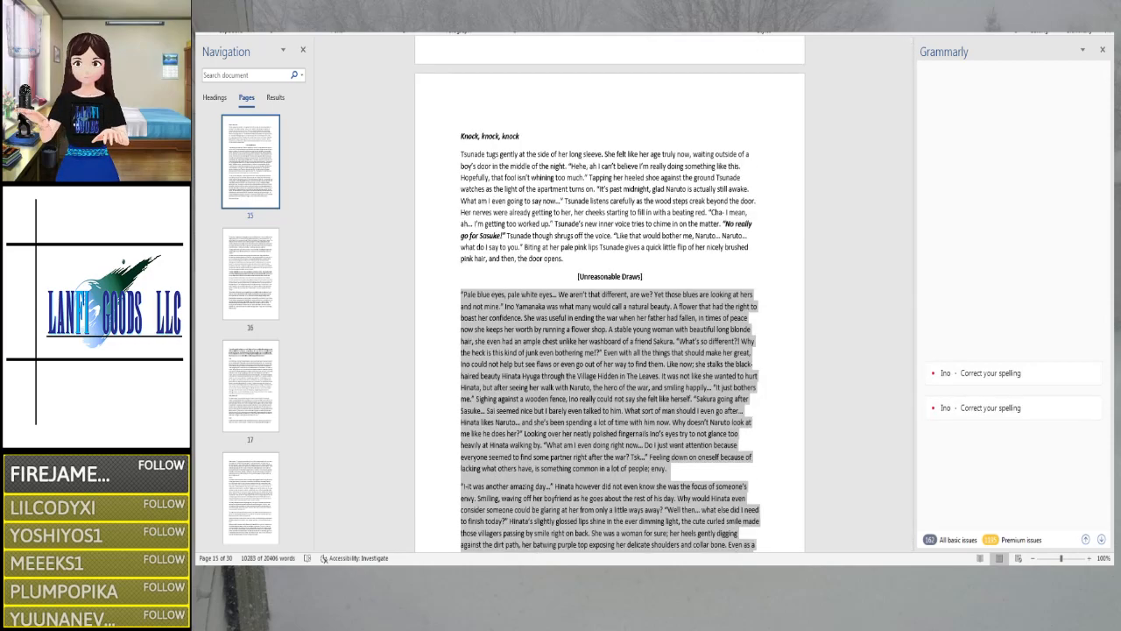
{"action": "key", "text": "ctrl+o"}
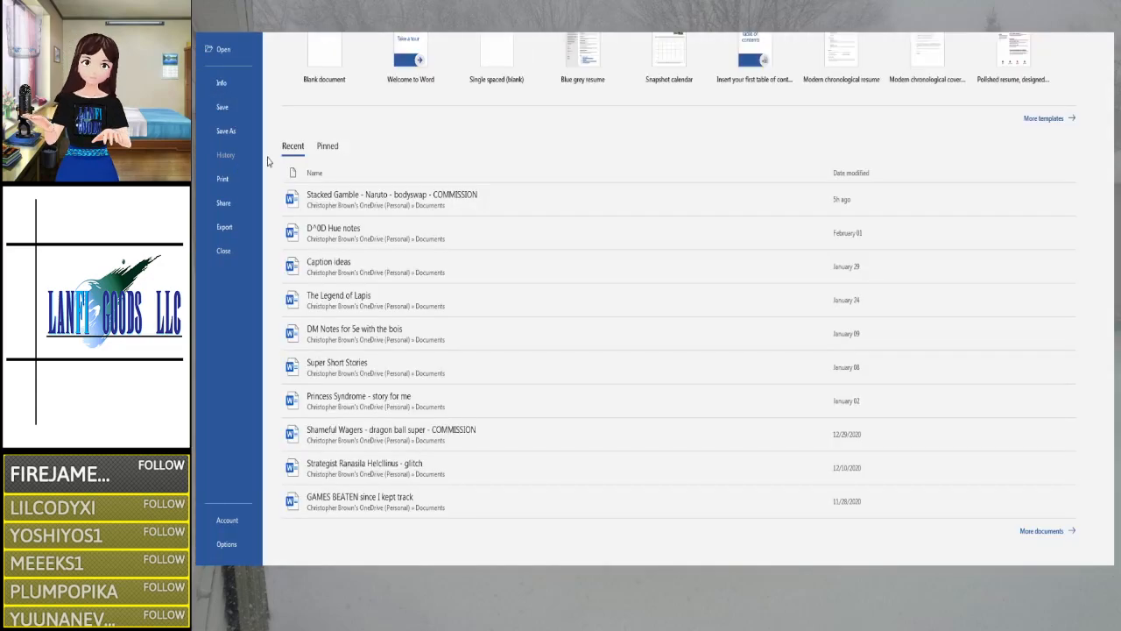
{"action": "left_click", "coordinate": [338, 44]}
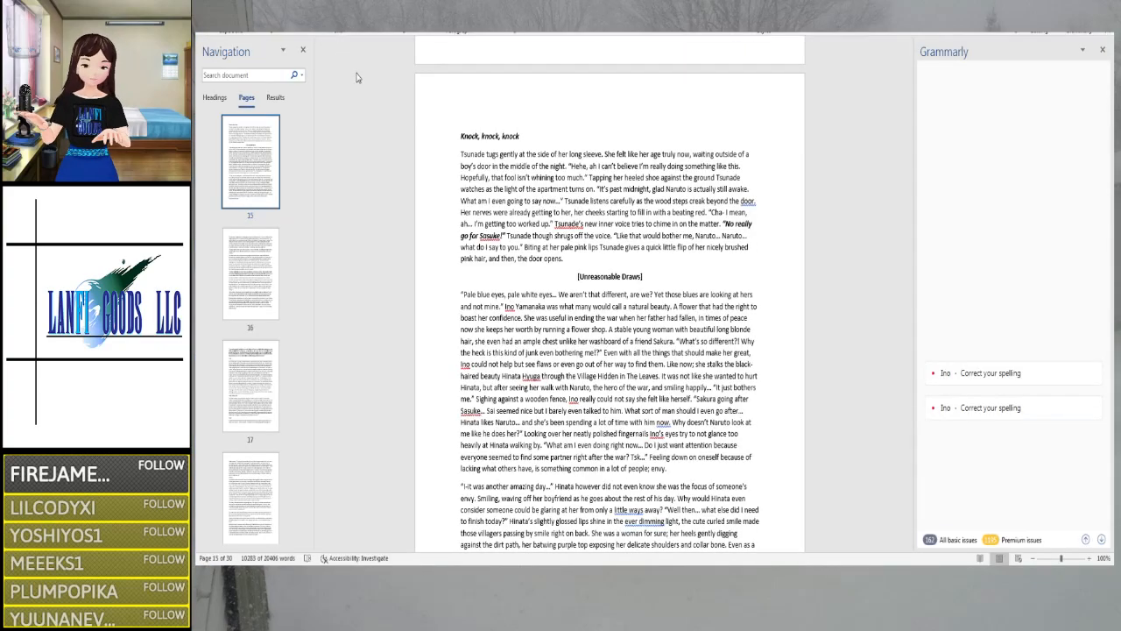